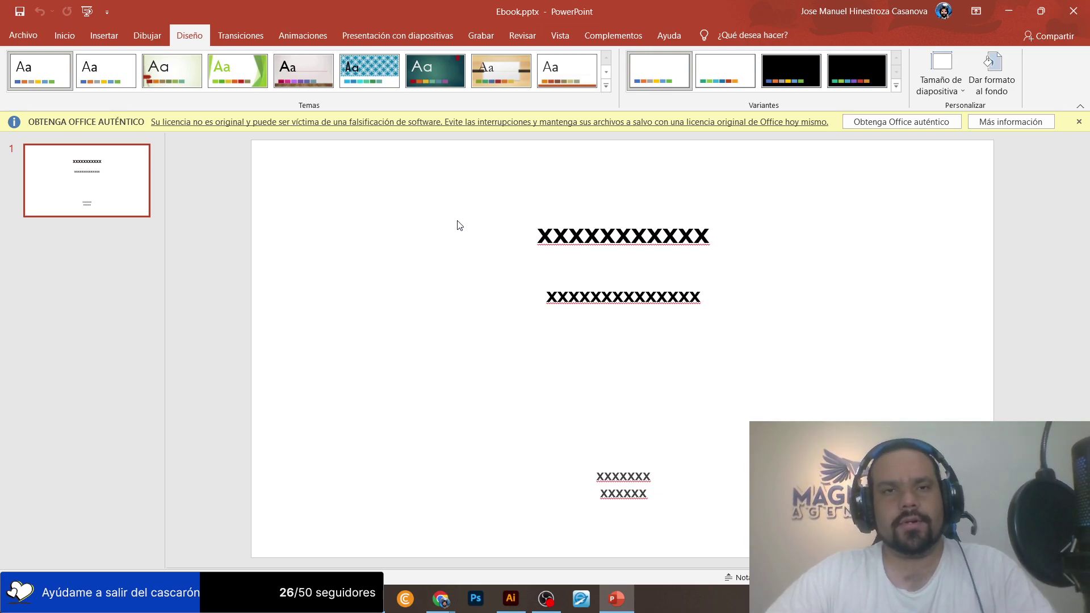
# Switch from PowerPoint to Illustrator and bring up the Ebook.ai document.
pyautogui.hotkey('alt', 'Tab')
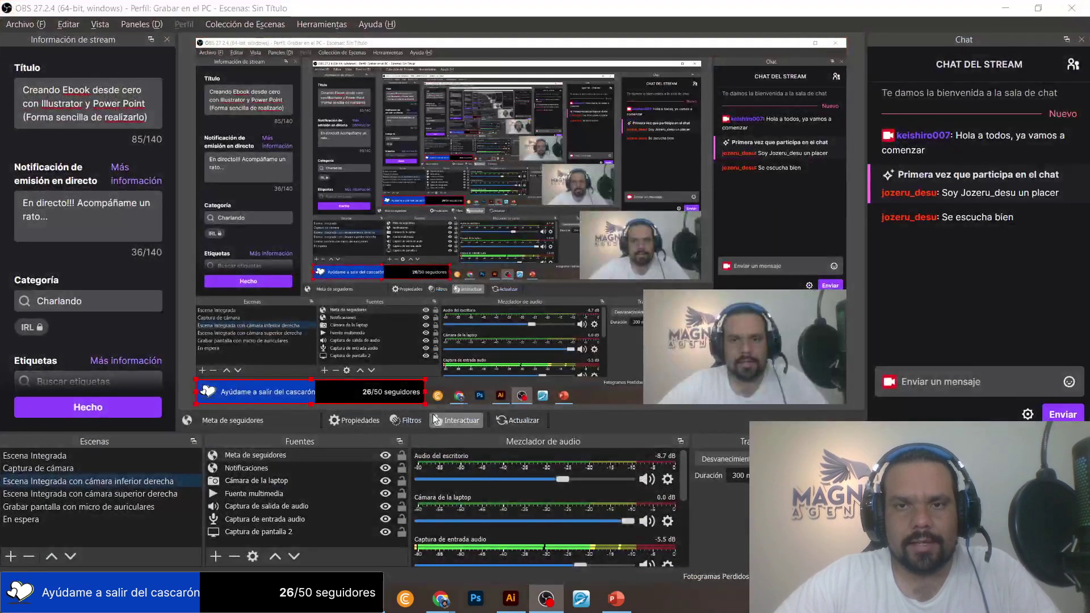
pyautogui.hotkey('alt', 'Tab')
pyautogui.hotkey('alt', 'Tab')
pyautogui.click(366, 289)
pyautogui.click(271, 121)
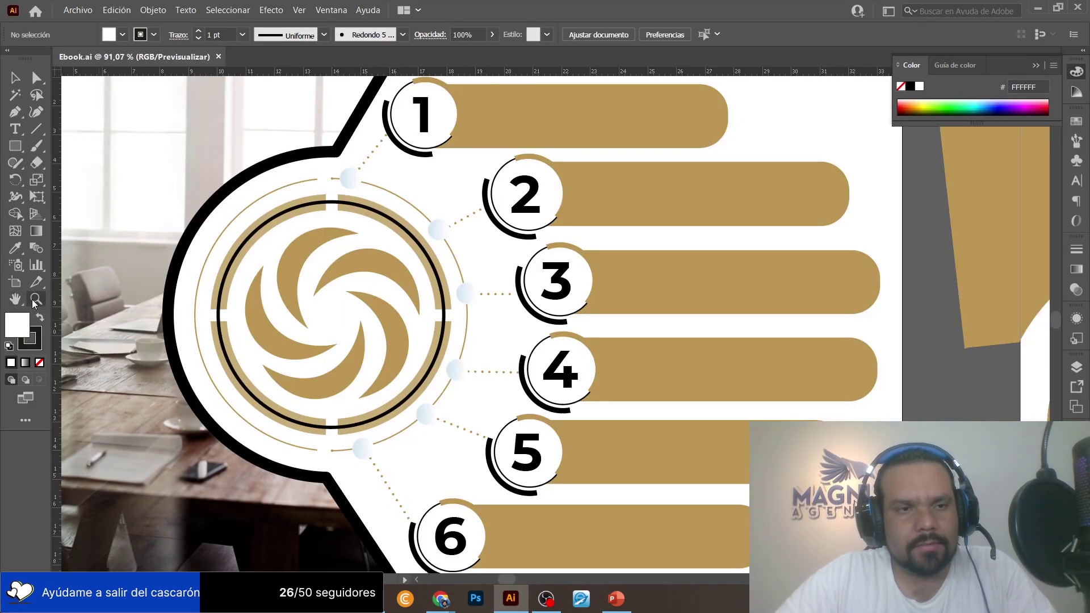
# Delete the last two artboards, "Mesa de trabajo 1 copia 10" and "copia 9", in the lower row, keeping their artwork.
pyautogui.keyDown('alt'); pyautogui.click(698, 361); pyautogui.keyUp('alt')
pyautogui.keyDown('alt'); pyautogui.click(697, 362); pyautogui.keyUp('alt')
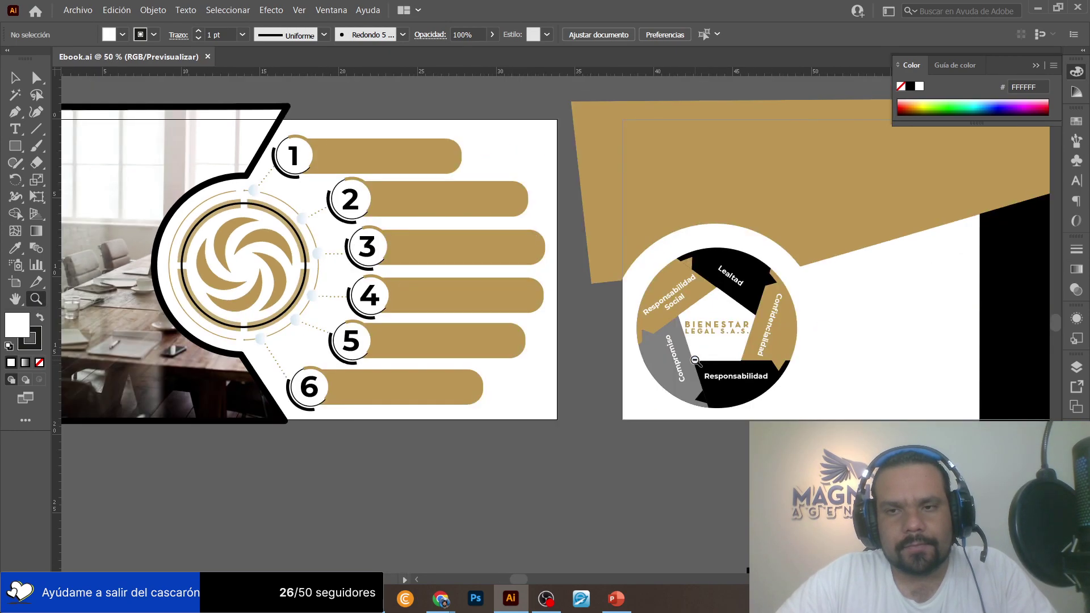
pyautogui.keyDown('alt'); pyautogui.click(696, 361); pyautogui.keyUp('alt')
pyautogui.keyDown('alt'); pyautogui.click(696, 361); pyautogui.keyUp('alt')
pyautogui.keyDown('alt'); pyautogui.click(697, 361); pyautogui.keyUp('alt')
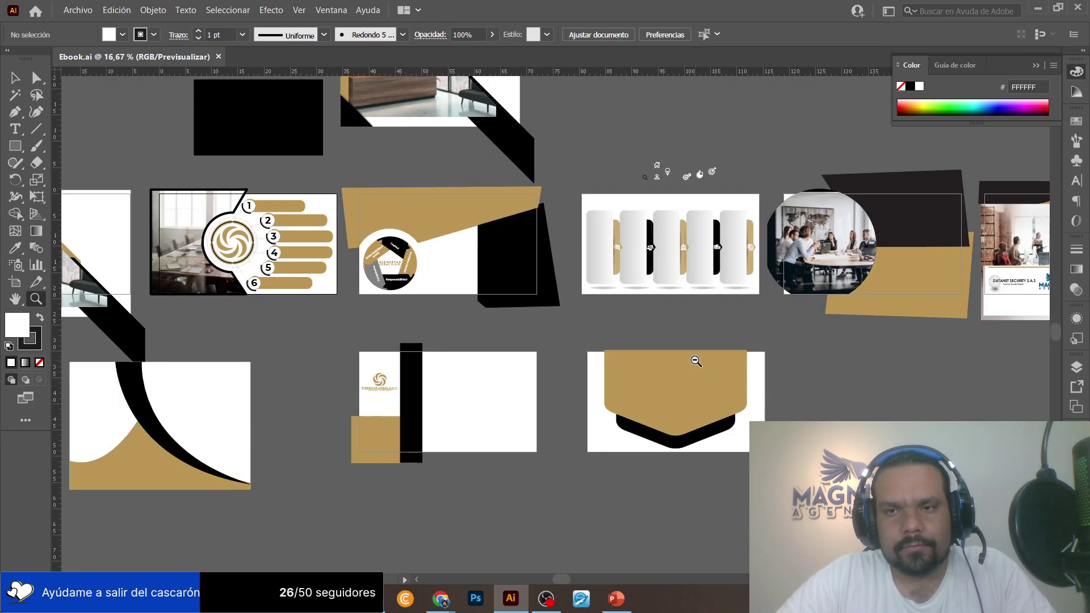
pyautogui.keyDown('alt'); pyautogui.click(697, 361); pyautogui.keyUp('alt')
pyautogui.hscroll(2, 409, 329)
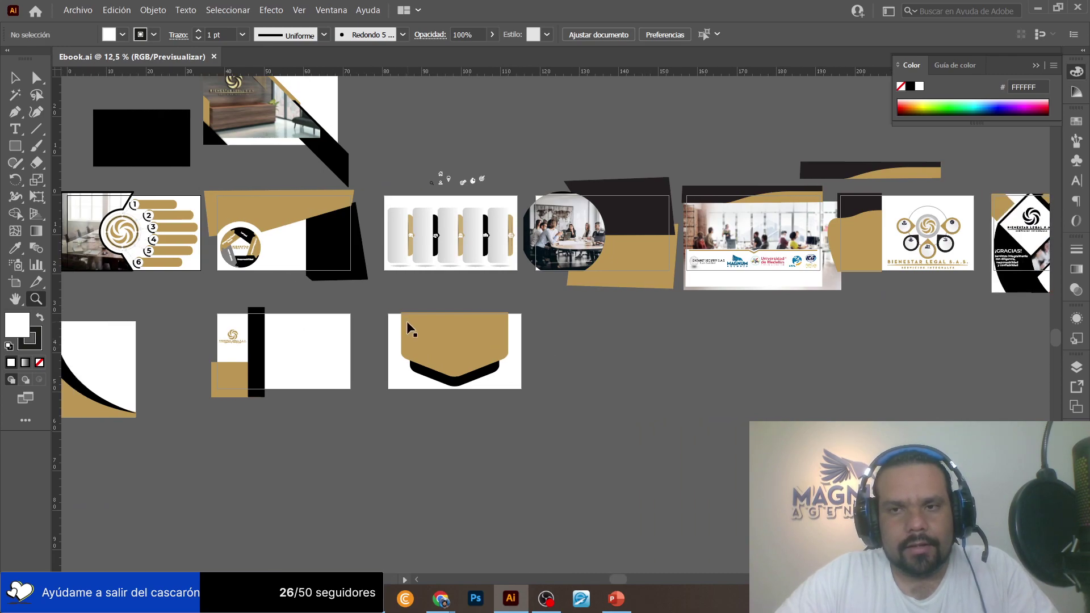
pyautogui.hscroll(-5, 409, 329)
pyautogui.hscroll(-2, 408, 329)
pyautogui.hotkey('shift', 'o')
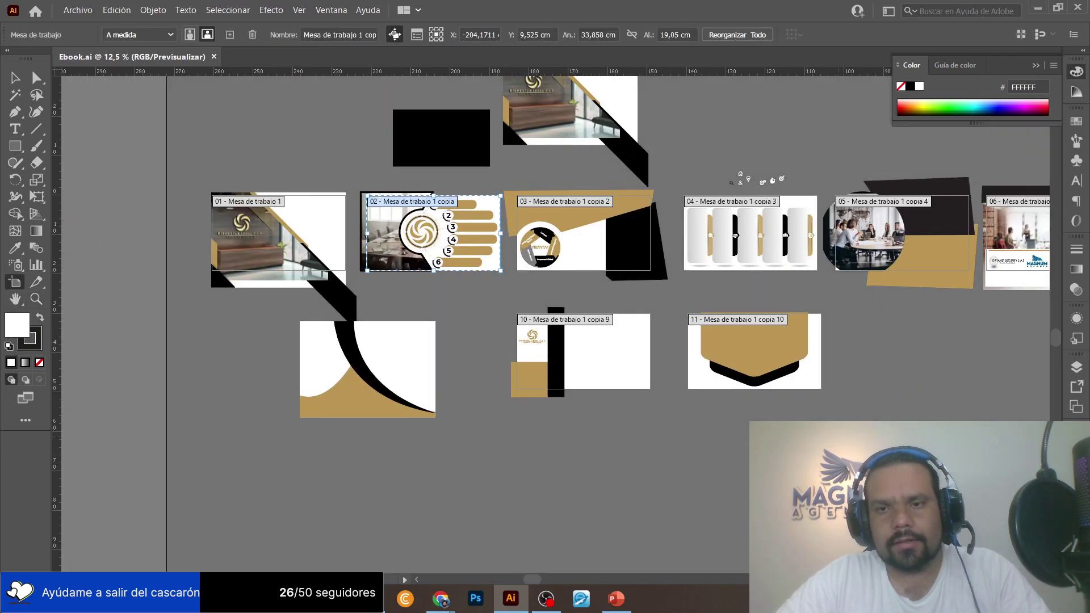
pyautogui.click(816, 376)
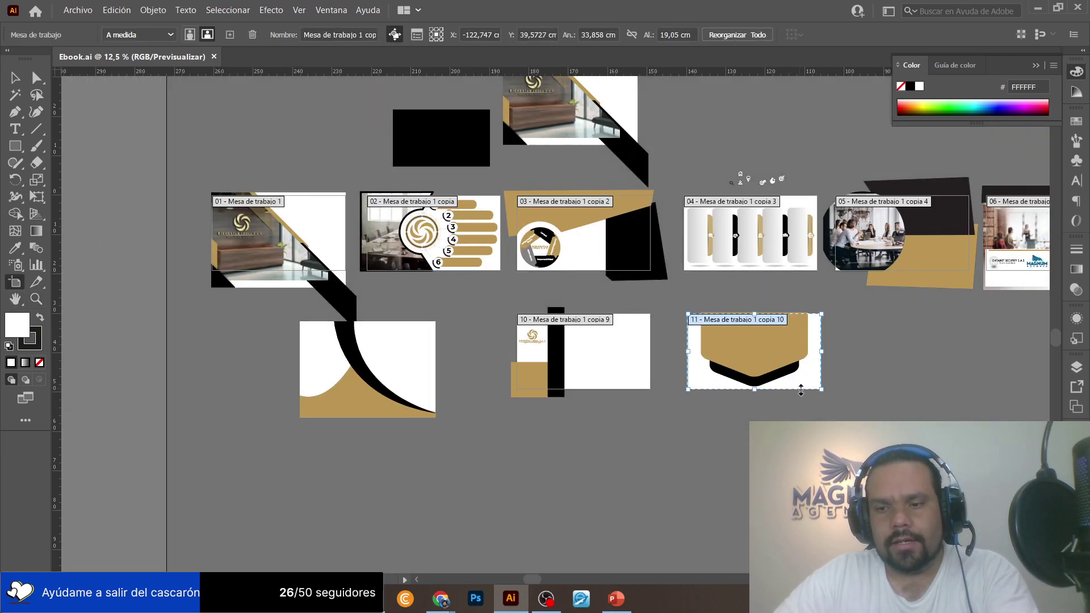
pyautogui.press('Delete')
pyautogui.press('Delete')
# Delete the artboards "Mesa de trabajo 1 copia 6" back through "copia 2" in the main row, without removing their artwork.
pyautogui.hscroll(3, 756, 392)
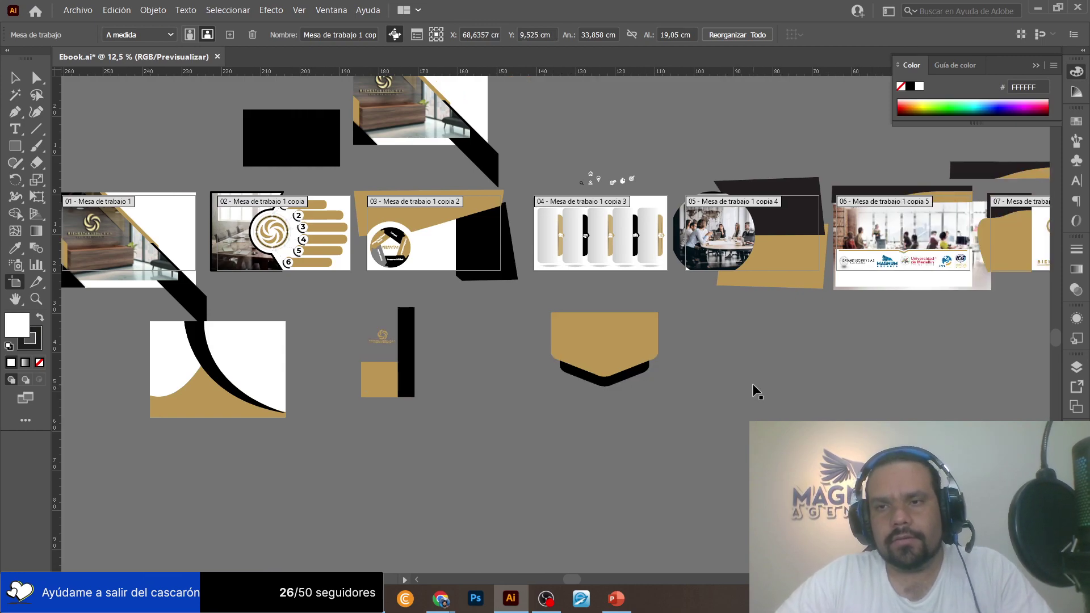
pyautogui.hscroll(10, 757, 392)
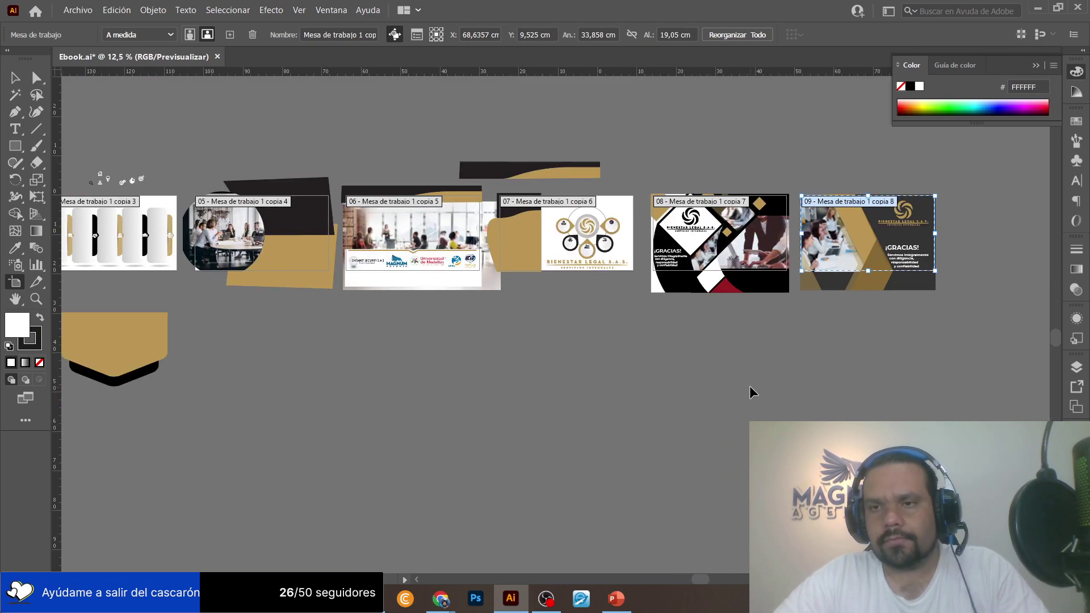
pyautogui.click(718, 236)
pyautogui.click(571, 226)
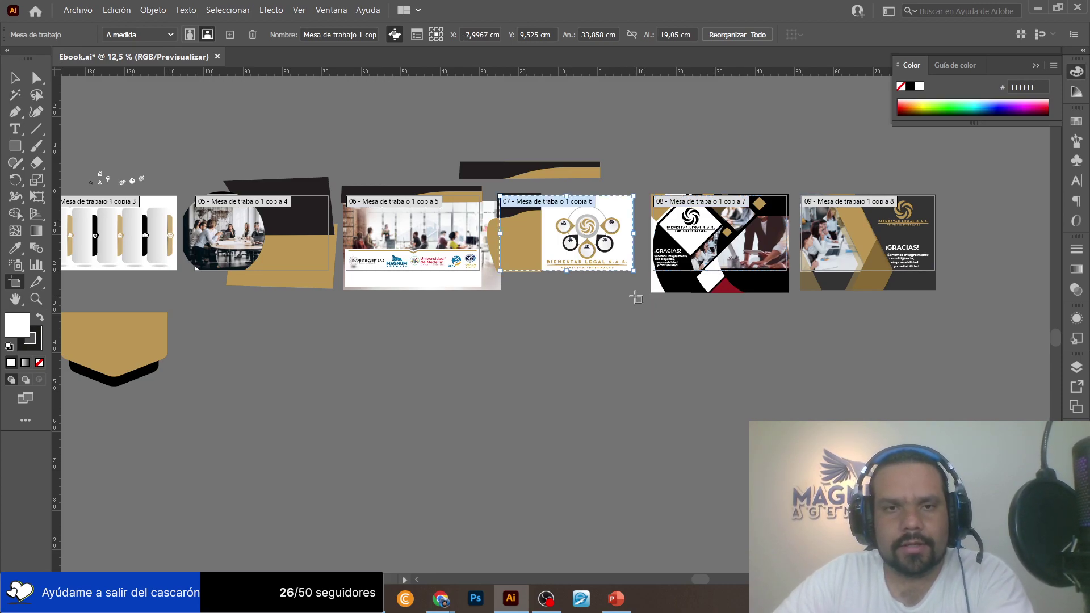
pyautogui.press('Delete')
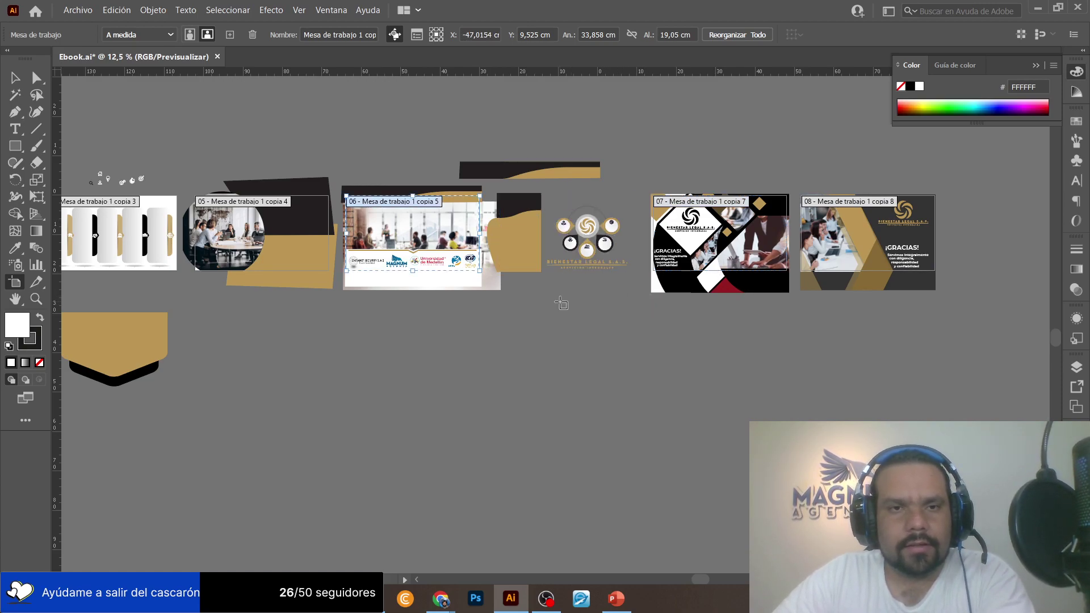
pyautogui.press('Delete')
pyautogui.press('Delete')
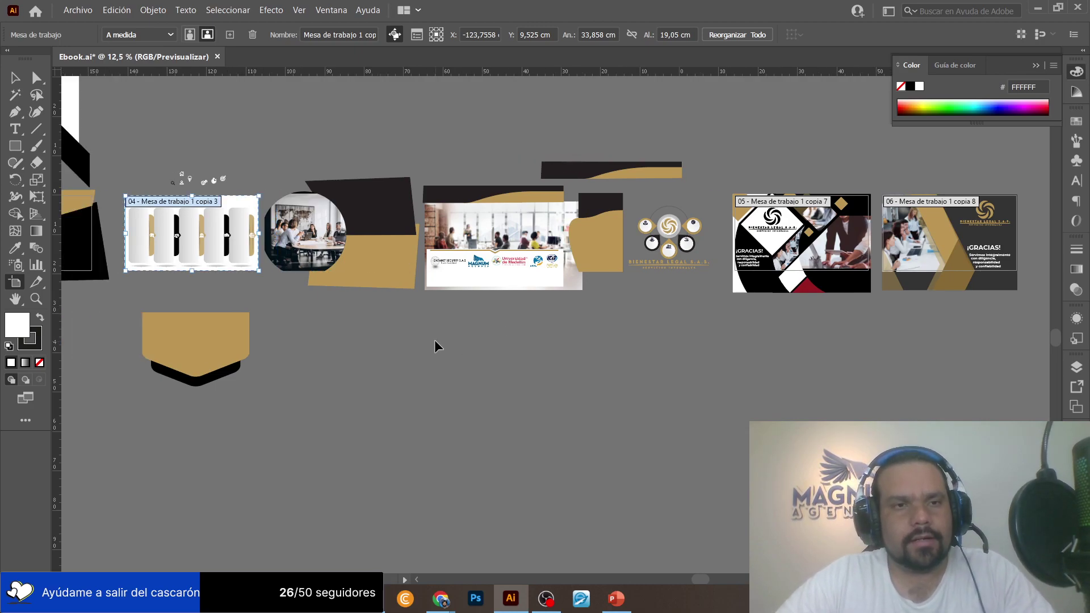
pyautogui.press('Delete')
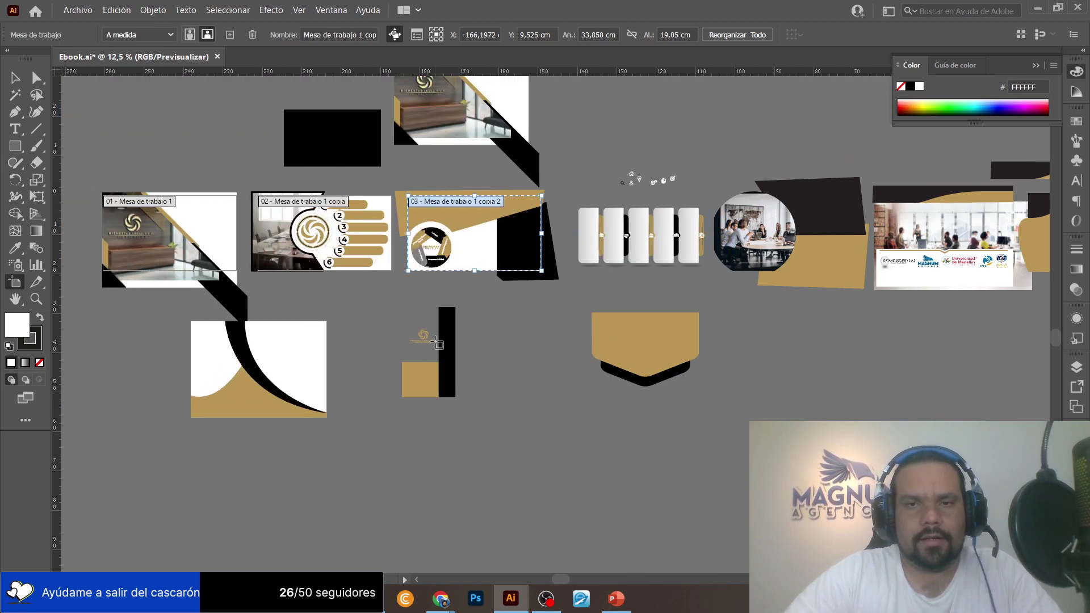
pyautogui.press('Delete')
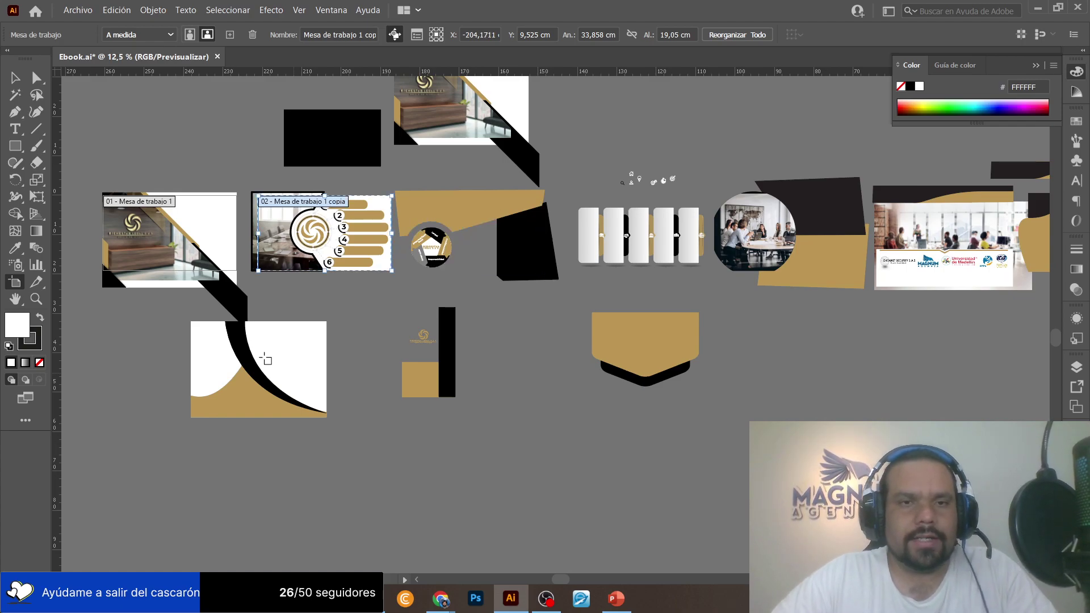
# Delete the leftover artwork below the artboard row, plus the black rectangle and duplicate office cover above it.
pyautogui.click(14, 78)
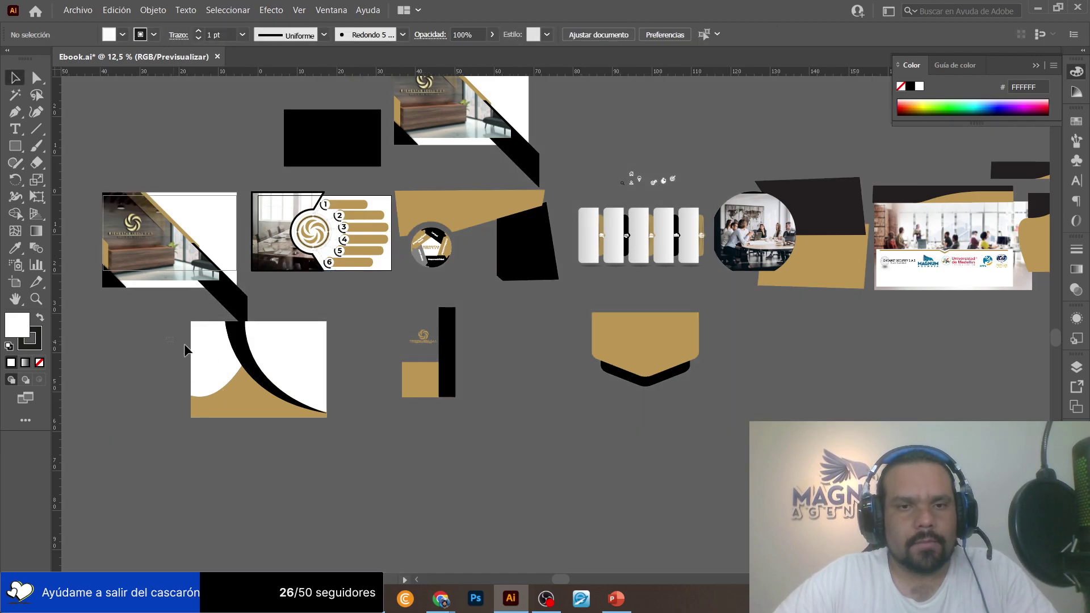
pyautogui.hotkey('ctrl', 'alt', 'a')
pyautogui.press('Delete')
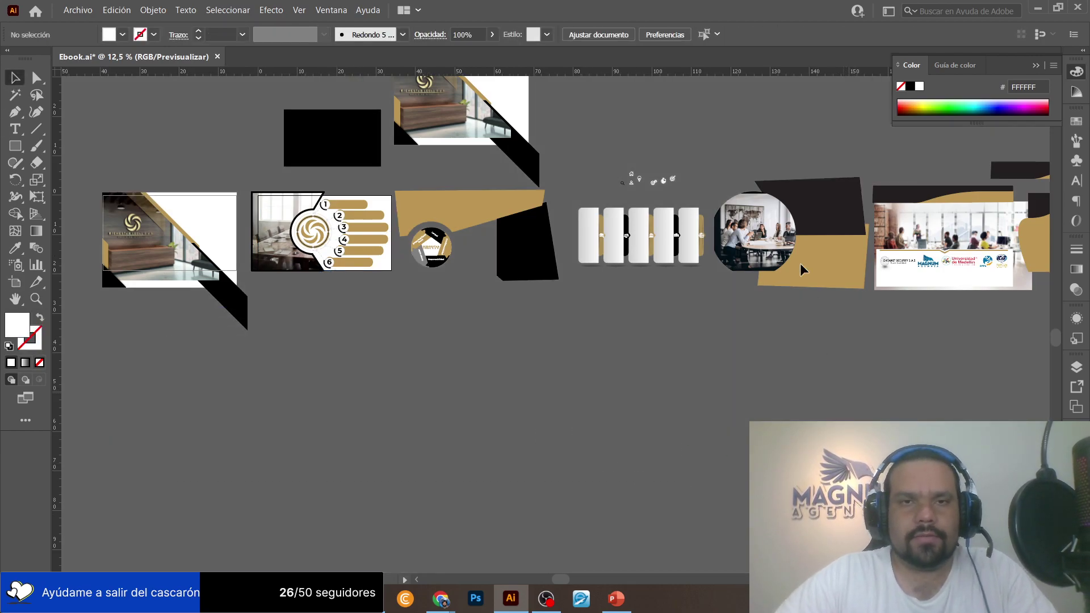
pyautogui.scroll(3, 761, 231)
pyautogui.moveTo(286, 184); pyautogui.dragTo(567, 338)
pyautogui.press('Delete')
# Delete the small white icons and the loose artwork from the white cards through the circular logo diagram.
pyautogui.hscroll(3, 560, 327)
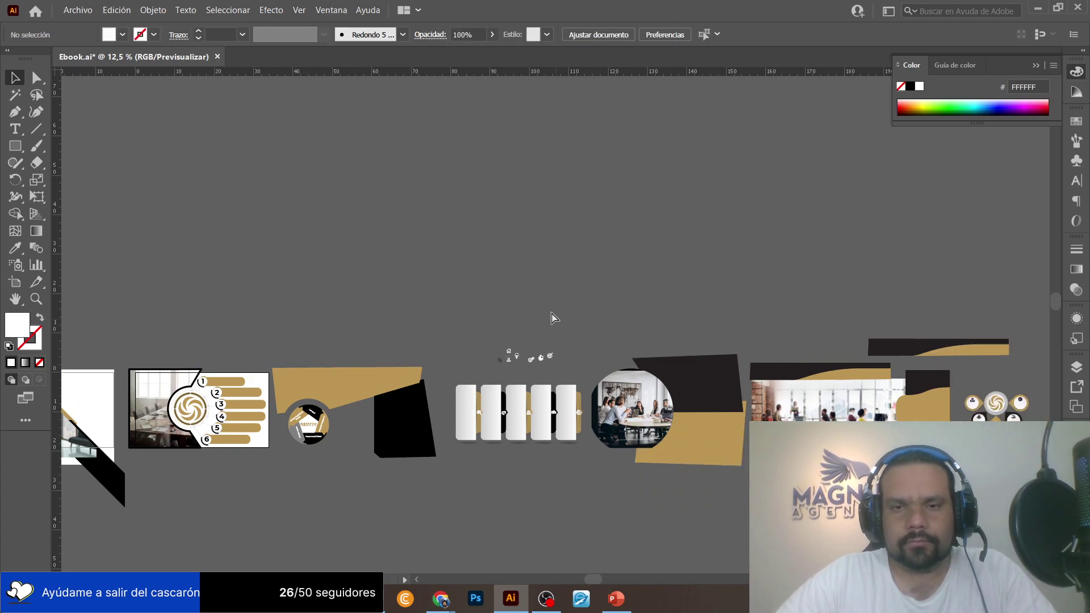
pyautogui.moveTo(504, 349); pyautogui.dragTo(581, 370)
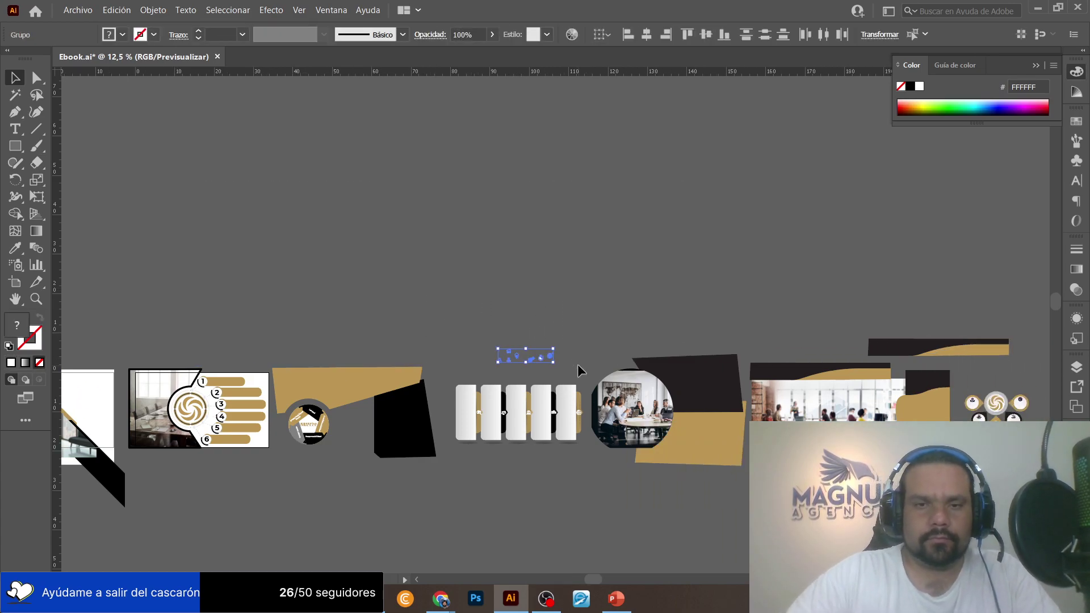
pyautogui.scroll(-3, 614, 346)
pyautogui.press('Delete')
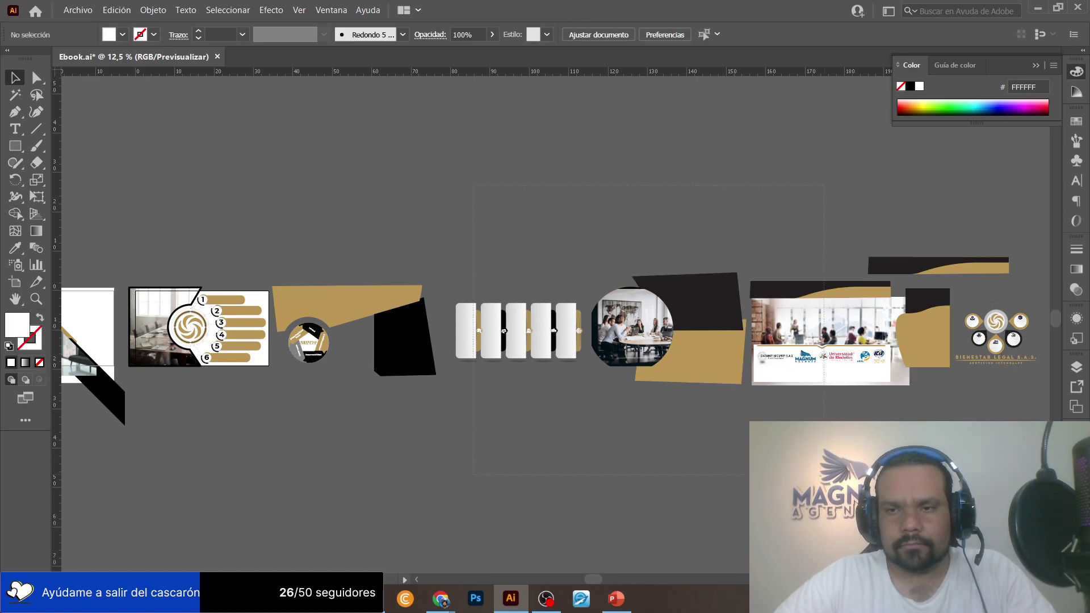
pyautogui.moveTo(1019, 415); pyautogui.dragTo(1020, 415)
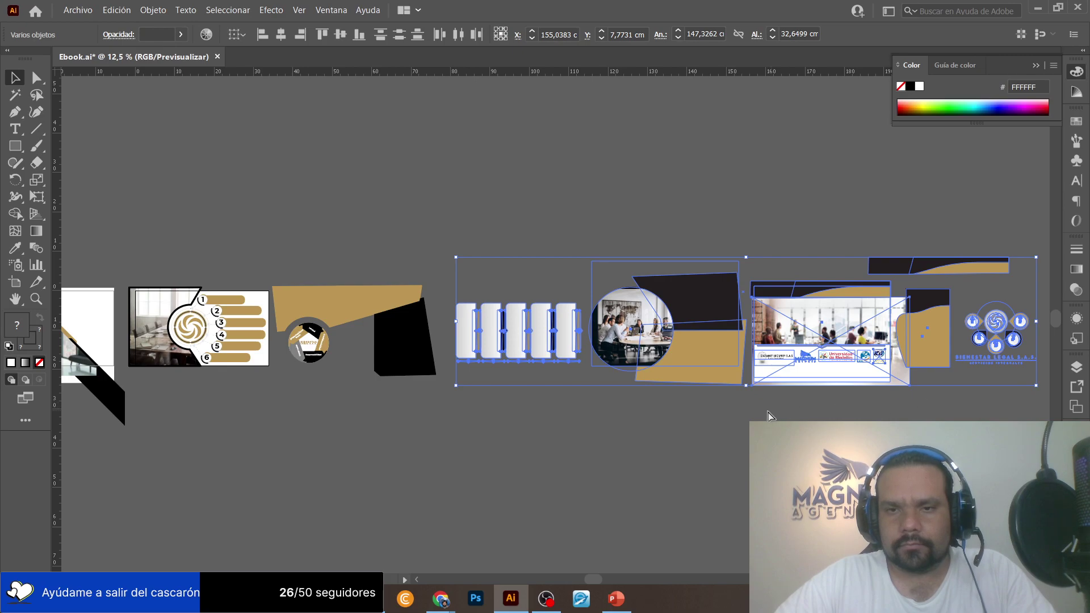
pyautogui.hscroll(6, 731, 438)
pyautogui.press('Delete')
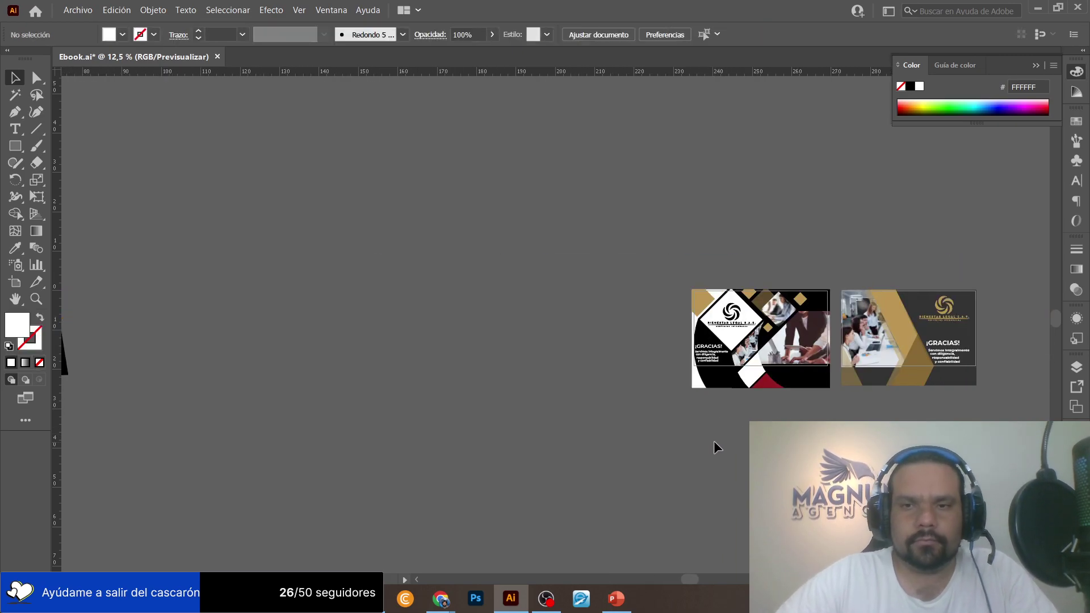
# Delete the loose gold and black shapes and the values wheel beside the numbered infographic artboard.
pyautogui.hscroll(-3, 472, 353)
pyautogui.hscroll(-2, 472, 353)
pyautogui.hscroll(3, 470, 354)
pyautogui.hscroll(-7, 462, 353)
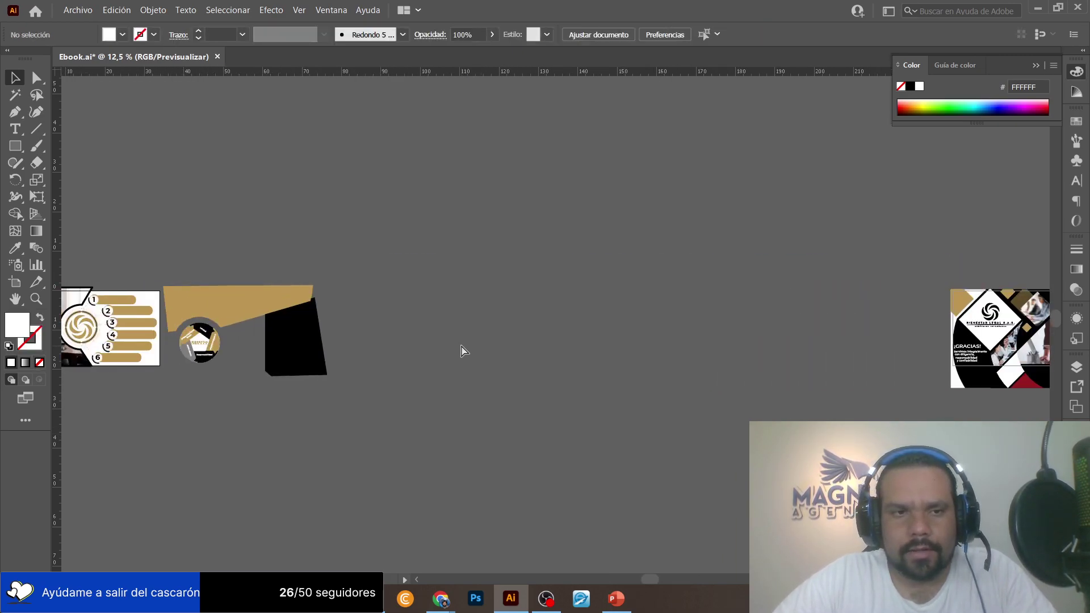
pyautogui.click(360, 416)
pyautogui.press('Delete')
pyautogui.hscroll(2, 398, 398)
pyautogui.hscroll(5, 428, 384)
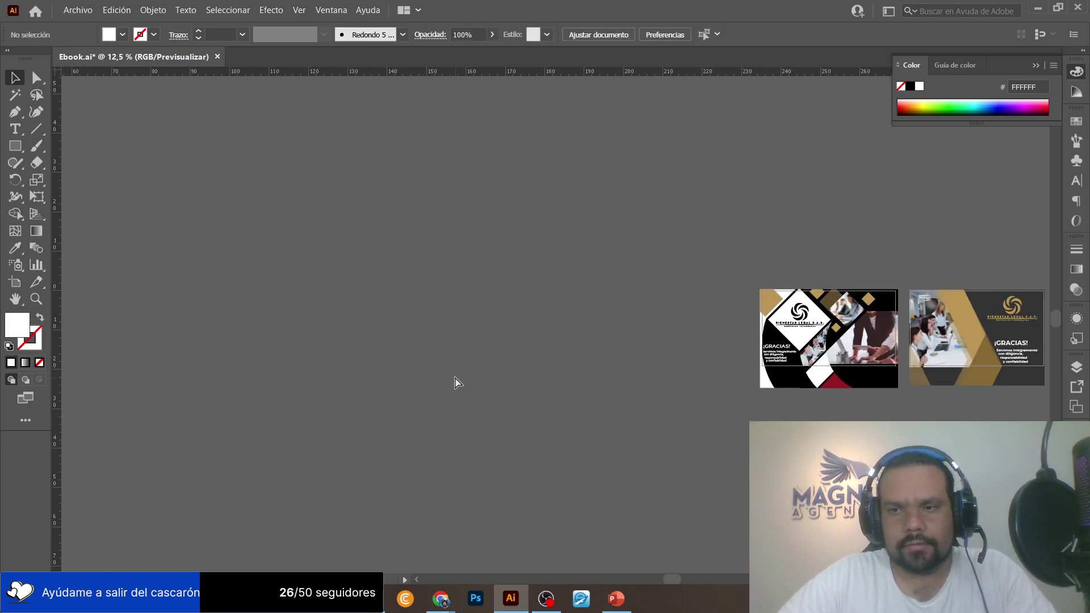
# Delete the office cover artwork from the first artboard, "Mesa de trabajo 1", leaving it blank.
pyautogui.click(14, 283)
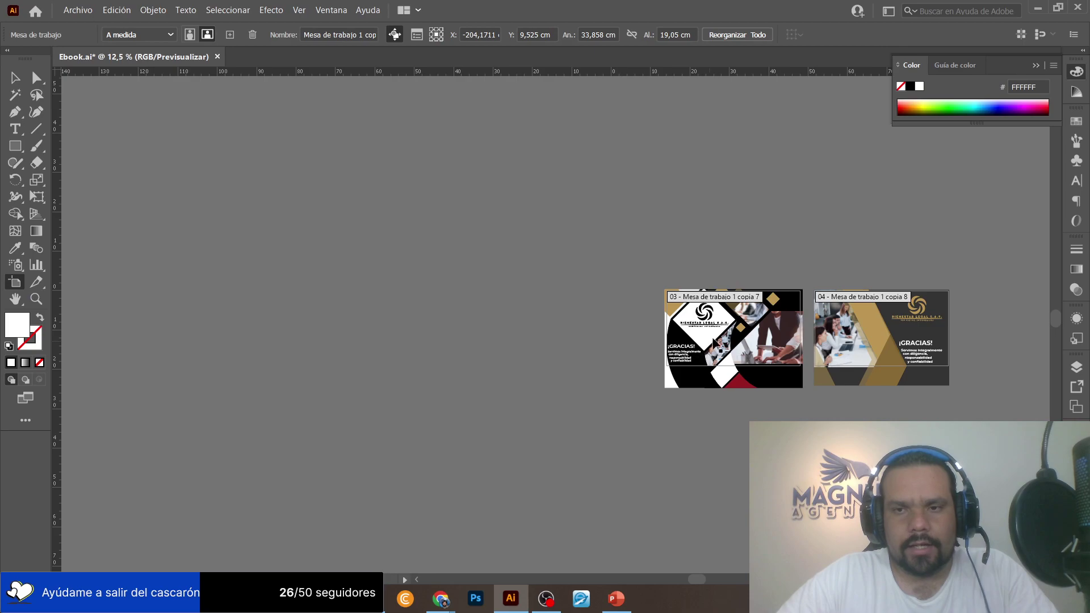
pyautogui.hscroll(-10, 491, 351)
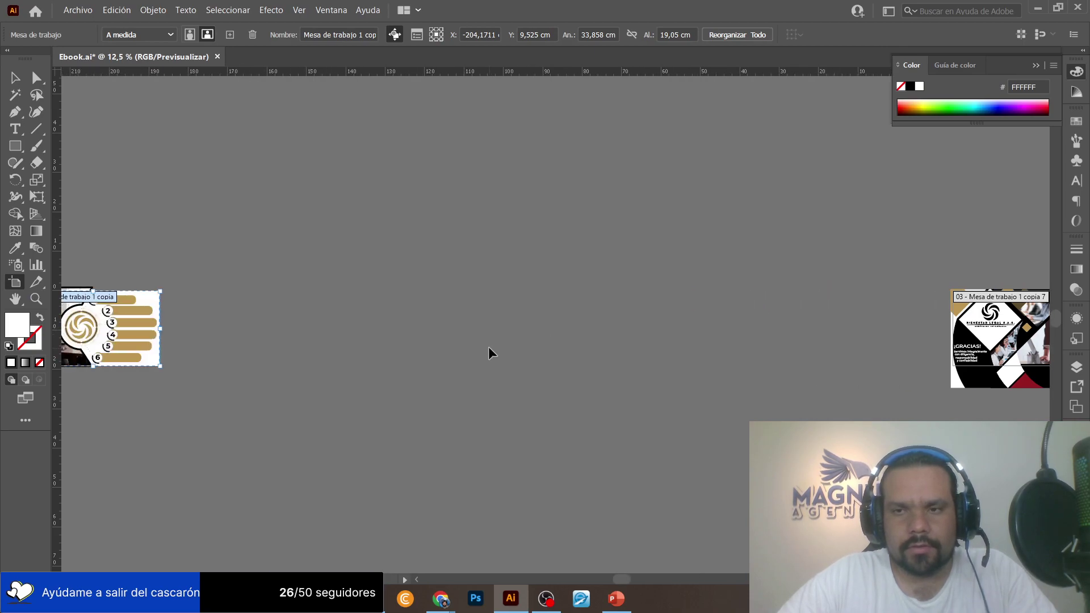
pyautogui.click(36, 299)
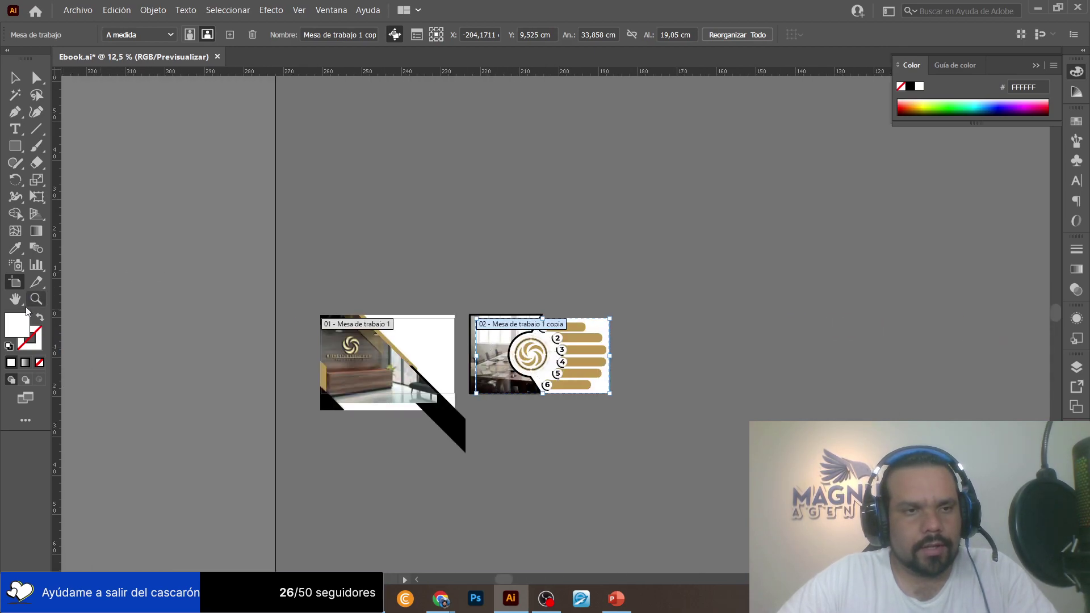
pyautogui.click(529, 345)
pyautogui.click(348, 322)
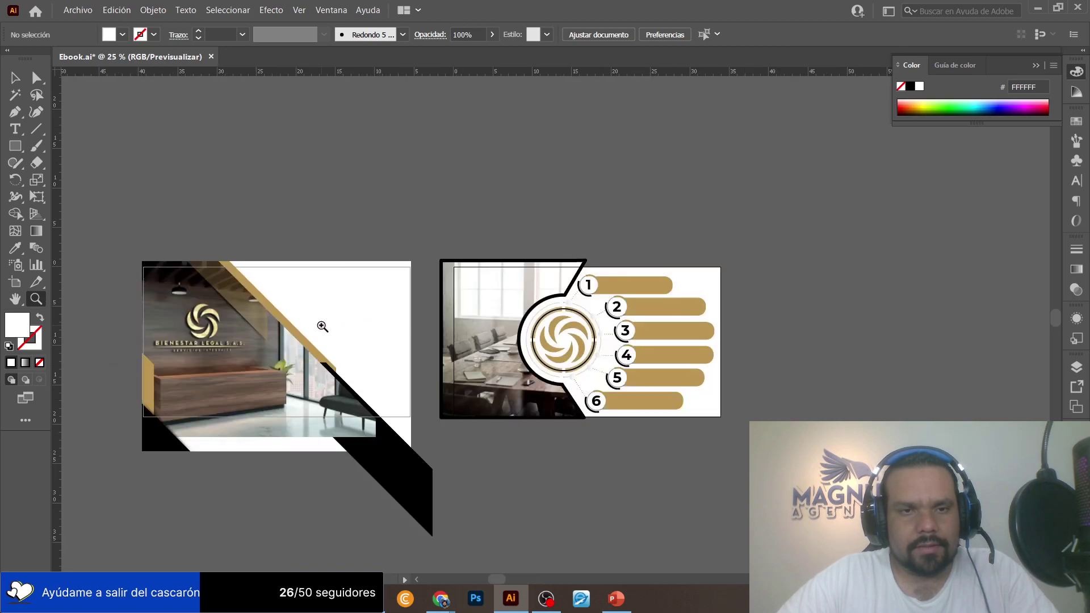
pyautogui.click(362, 332)
pyautogui.press('v')
pyautogui.doubleClick(230, 326)
pyautogui.doubleClick(230, 326)
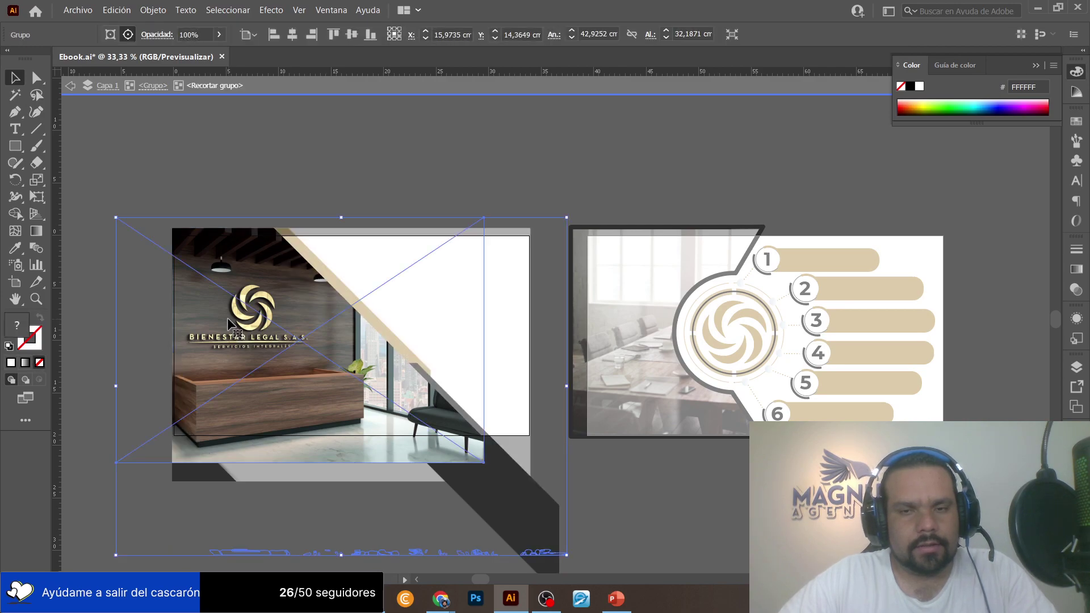
pyautogui.doubleClick(201, 184)
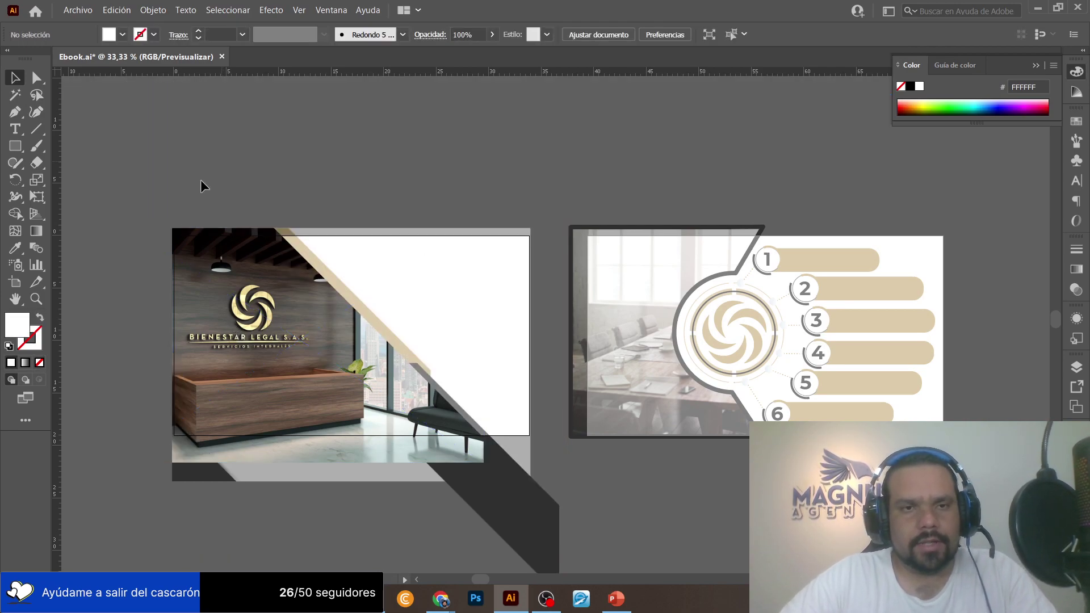
pyautogui.click(530, 535)
pyautogui.press('Delete')
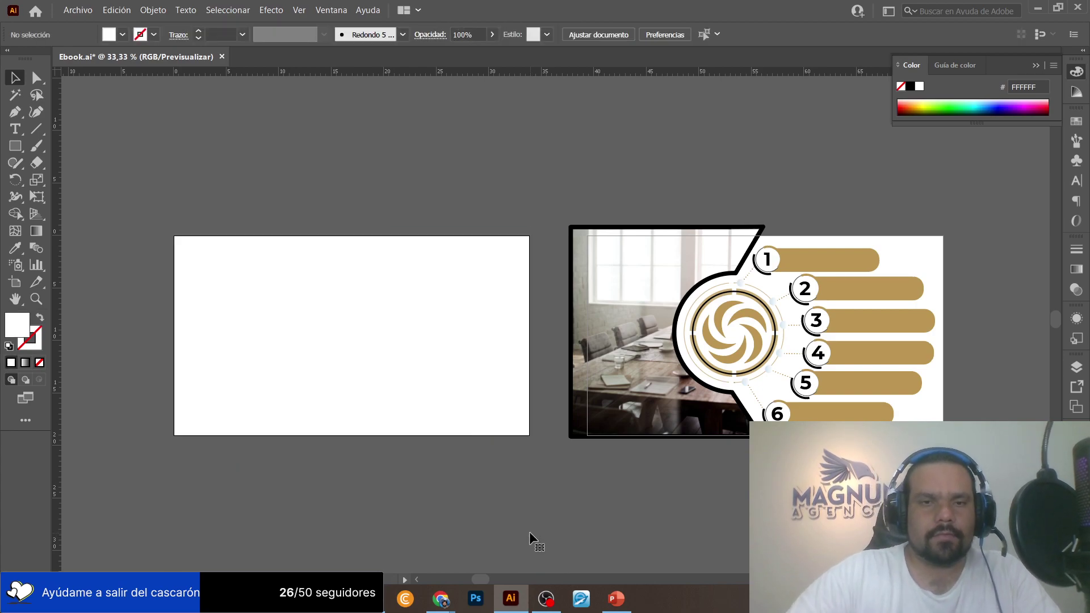
# Move the numbered infographic artboard, "Mesa de trabajo 1 copia", with its artwork along the row to X -5,4567 cm.
pyautogui.hscroll(5, 503, 265)
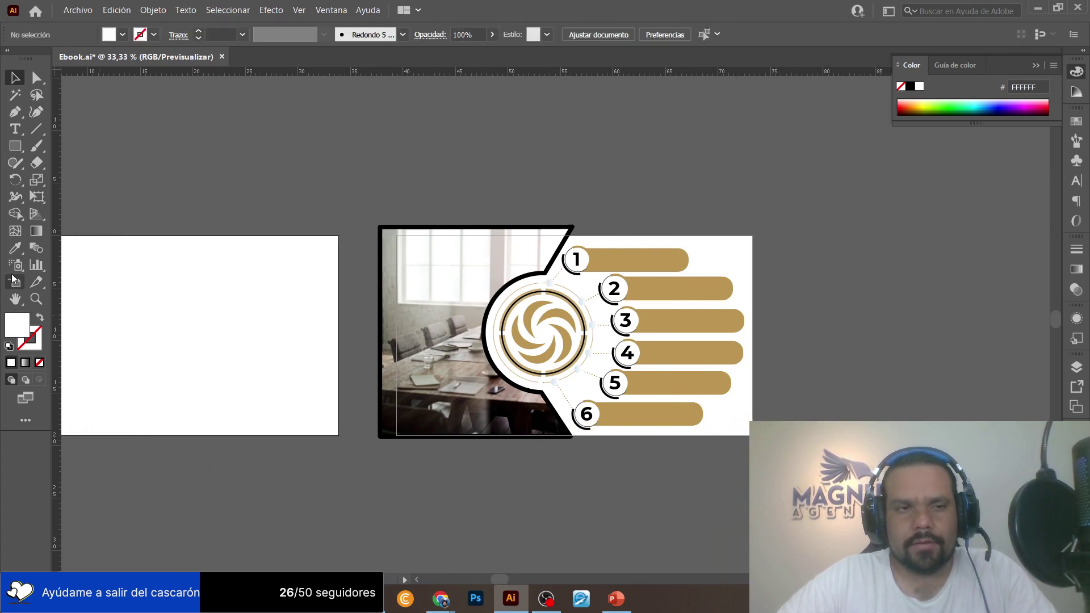
pyautogui.click(14, 280)
pyautogui.moveTo(410, 310); pyautogui.dragTo(920, 301)
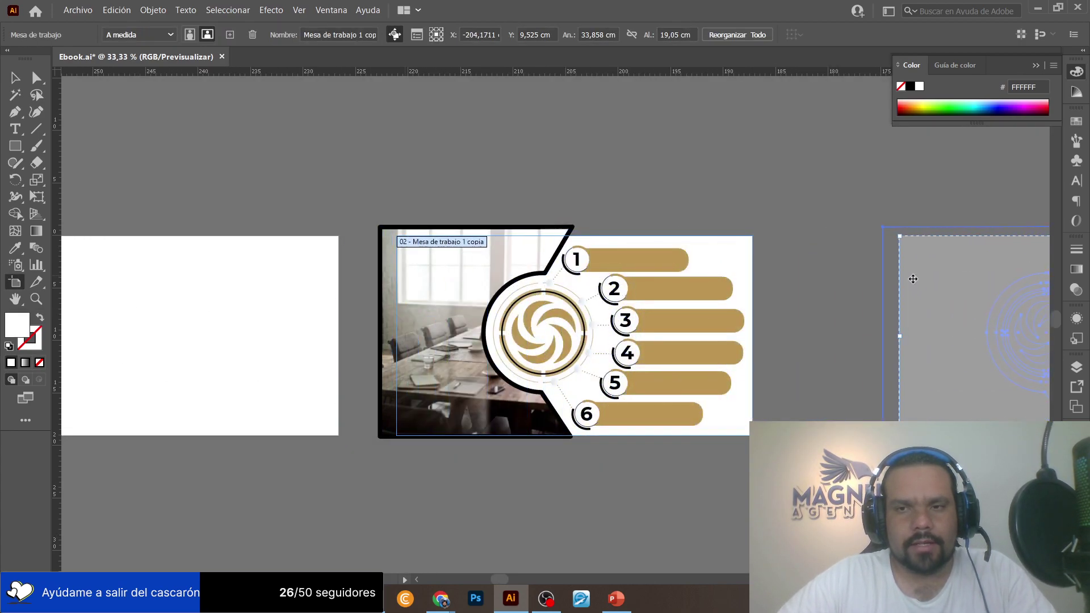
pyautogui.hscroll(8, 405, 222)
pyautogui.hscroll(17, 317, 267)
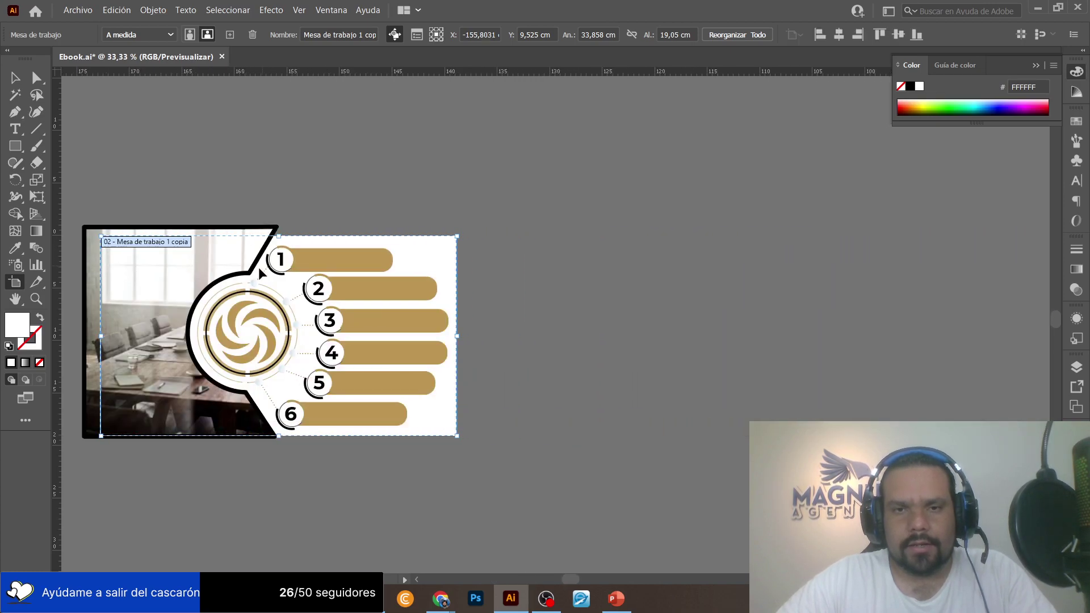
pyautogui.moveTo(200, 273); pyautogui.dragTo(1008, 271)
pyautogui.hscroll(15, 337, 307)
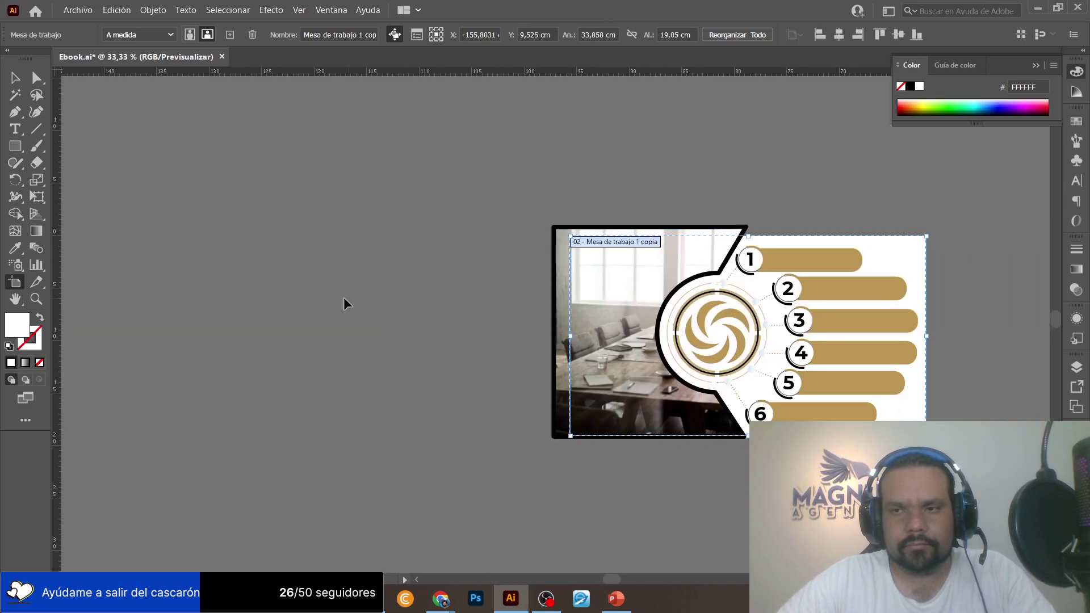
pyautogui.hscroll(4, 337, 307)
pyautogui.moveTo(167, 288); pyautogui.dragTo(905, 288)
pyautogui.hscroll(4, 625, 301)
pyautogui.hscroll(3, 623, 300)
pyautogui.moveTo(540, 284); pyautogui.dragTo(577, 284)
pyautogui.moveTo(706, 585); pyautogui.dragTo(473, 559)
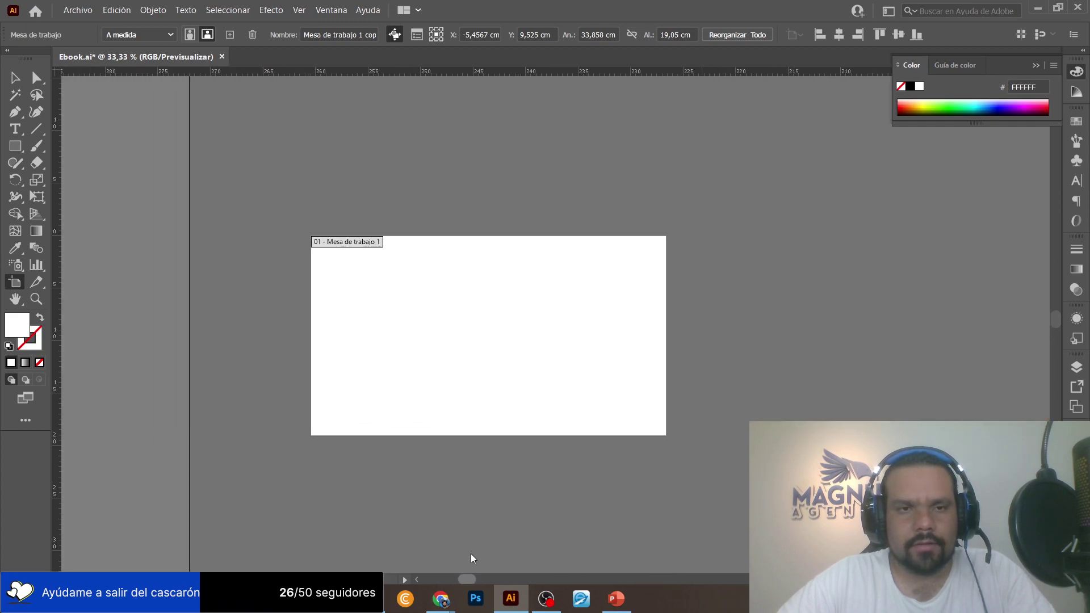
# Save Ebook.ai and switch to the "E-book Bajar de peso" document in Chrome.
pyautogui.click(78, 10)
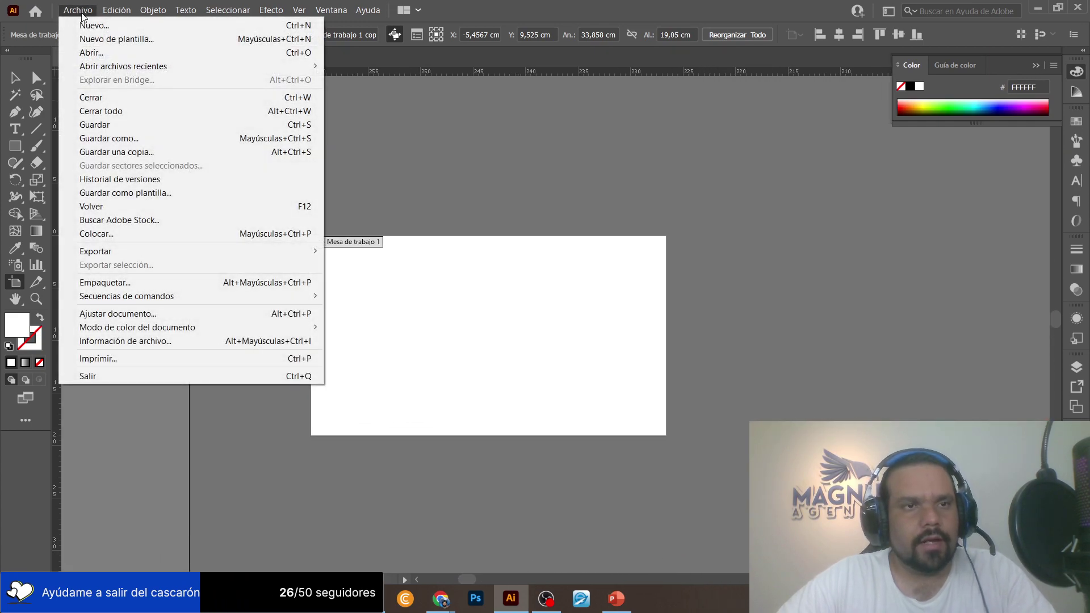
pyautogui.click(110, 124)
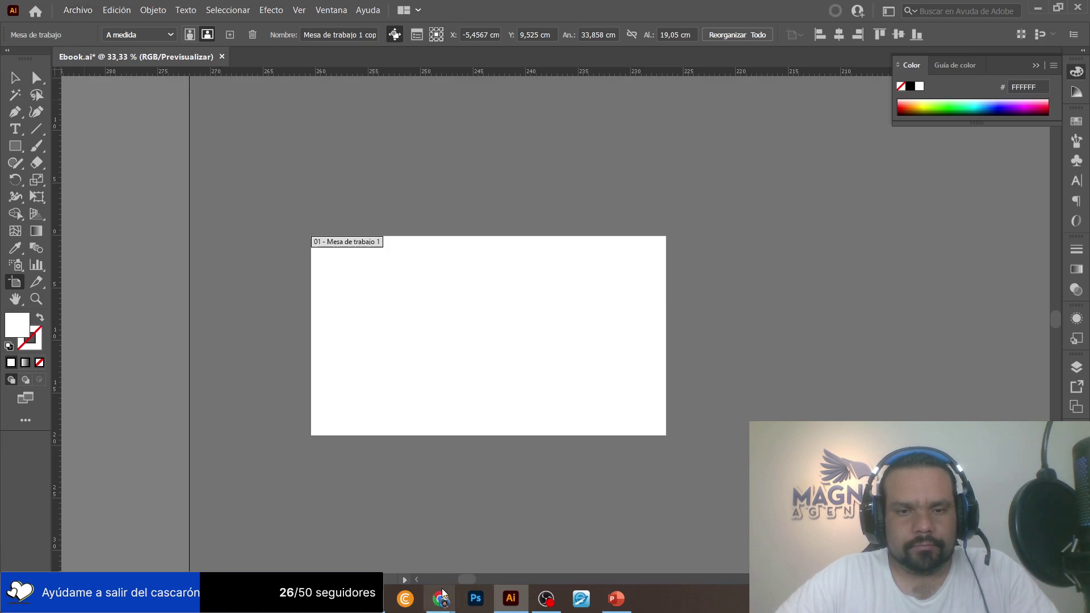
pyautogui.moveTo(442, 597)
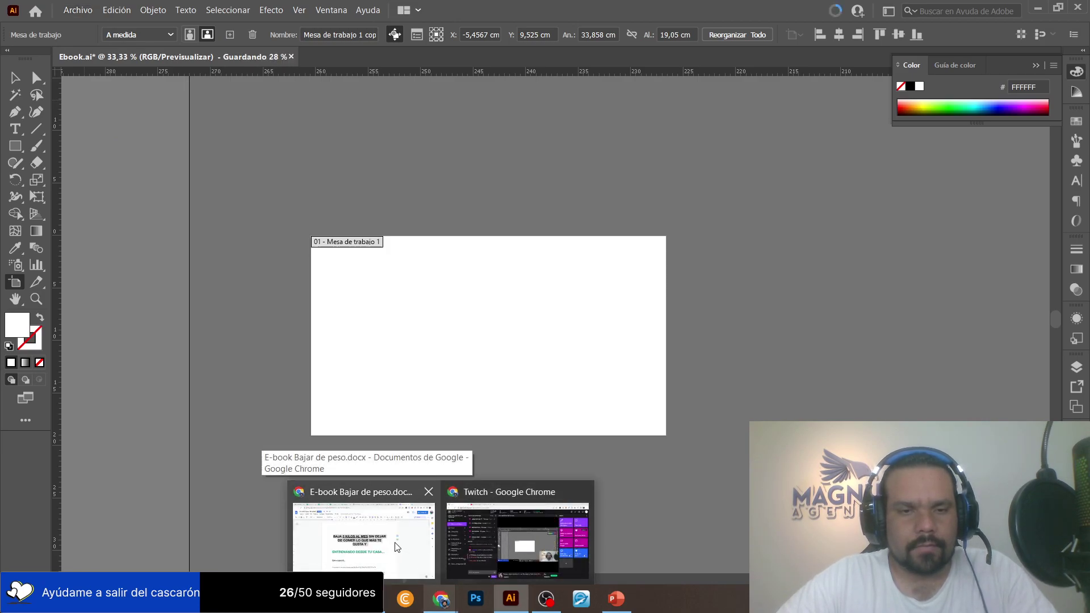
pyautogui.click(411, 552)
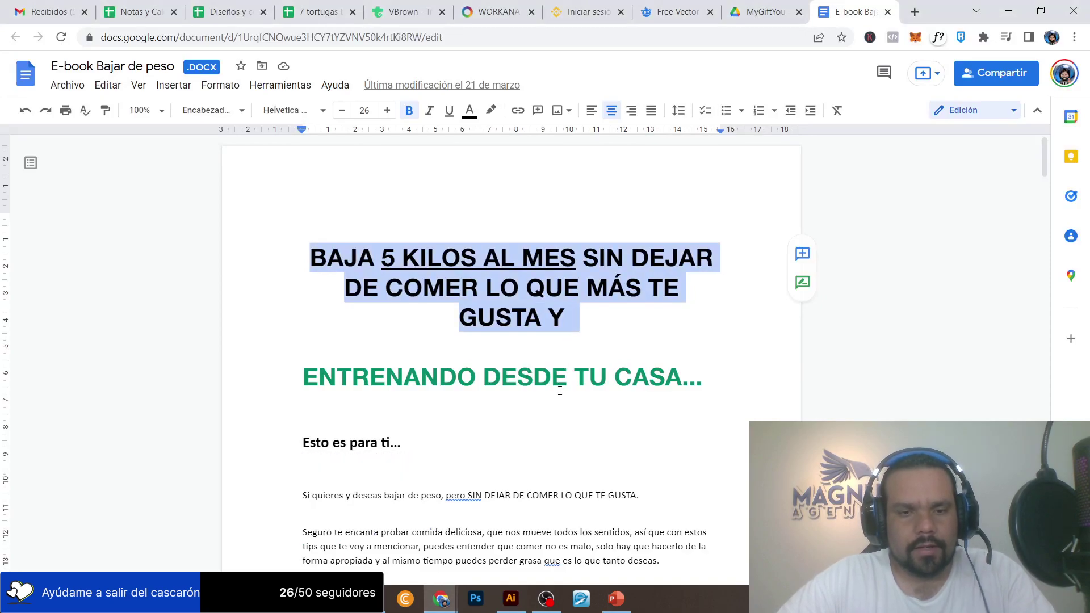
# Close the open "X - Pedidos" and "Descargas" folder windows.
pyautogui.hotkey('alt', 'Tab')
pyautogui.press('Tab')
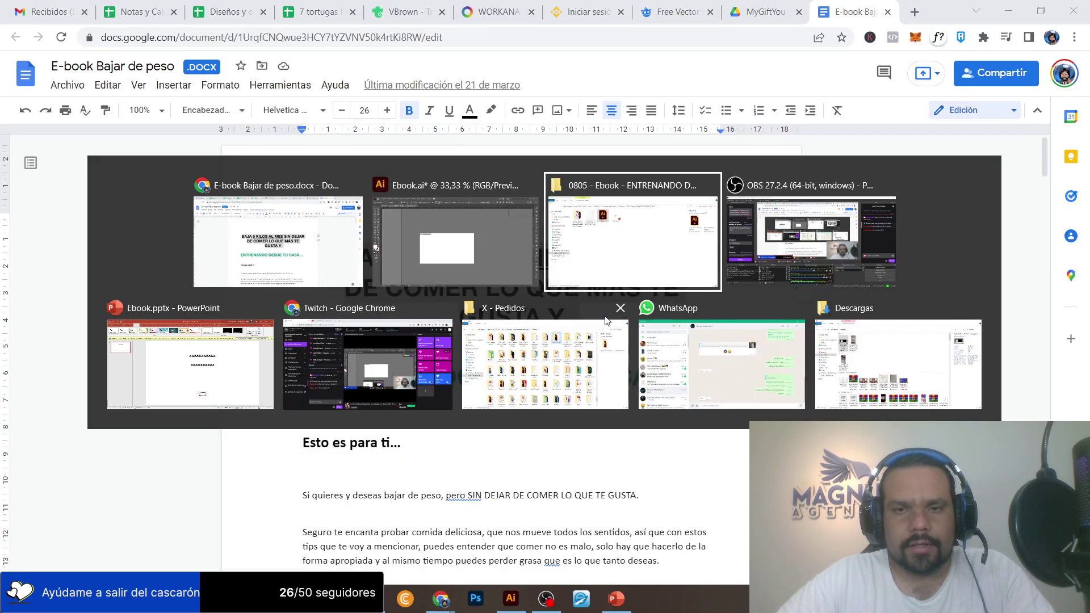
pyautogui.click(620, 308)
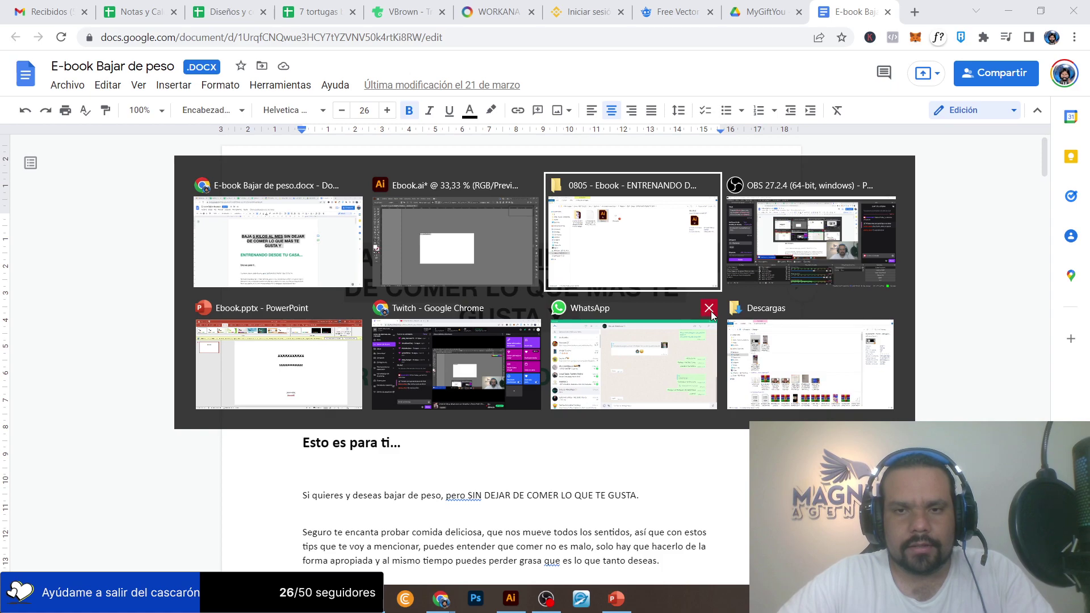
pyautogui.click(886, 308)
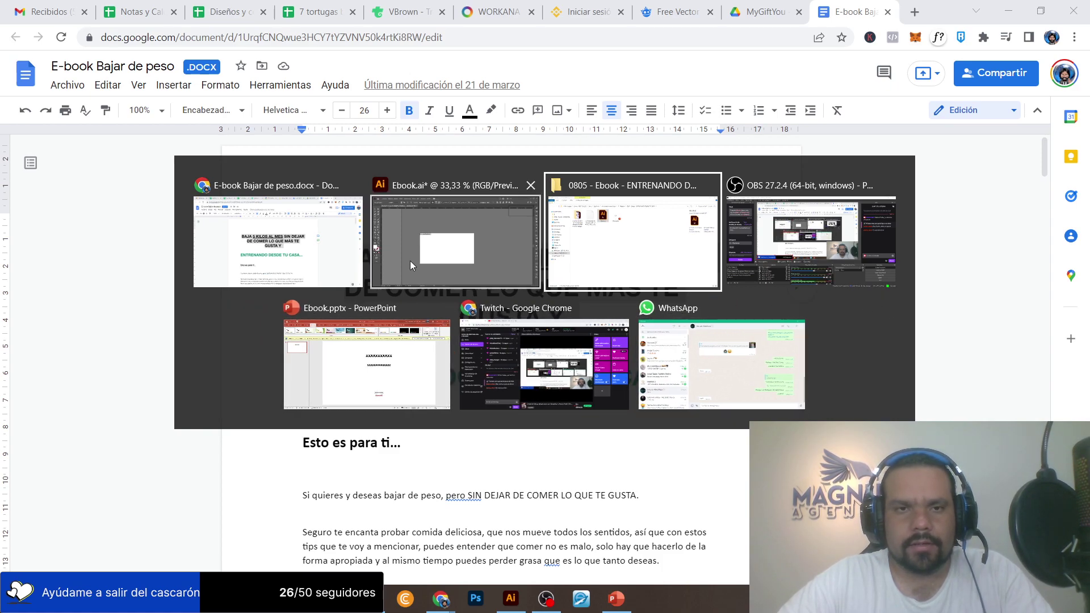
# Switch to the "0805 - Ebook" project folder and open creative_business_powerpoint_presentation_slide_template_design_set_58.eps from its template subfolder in Illustrator.
pyautogui.click(657, 225)
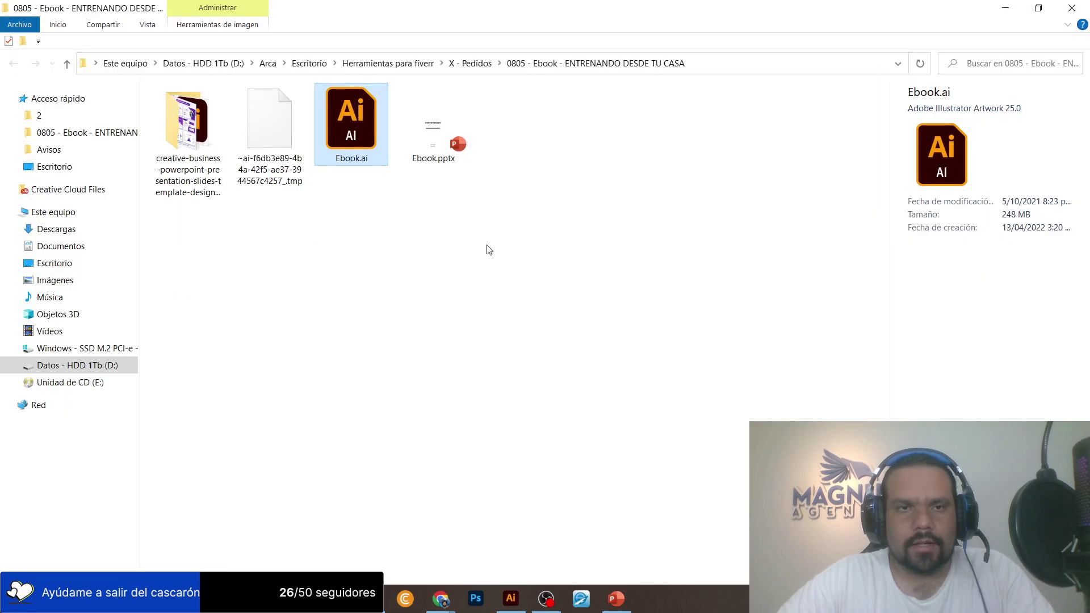
pyautogui.doubleClick(188, 122)
pyautogui.doubleClick(189, 132)
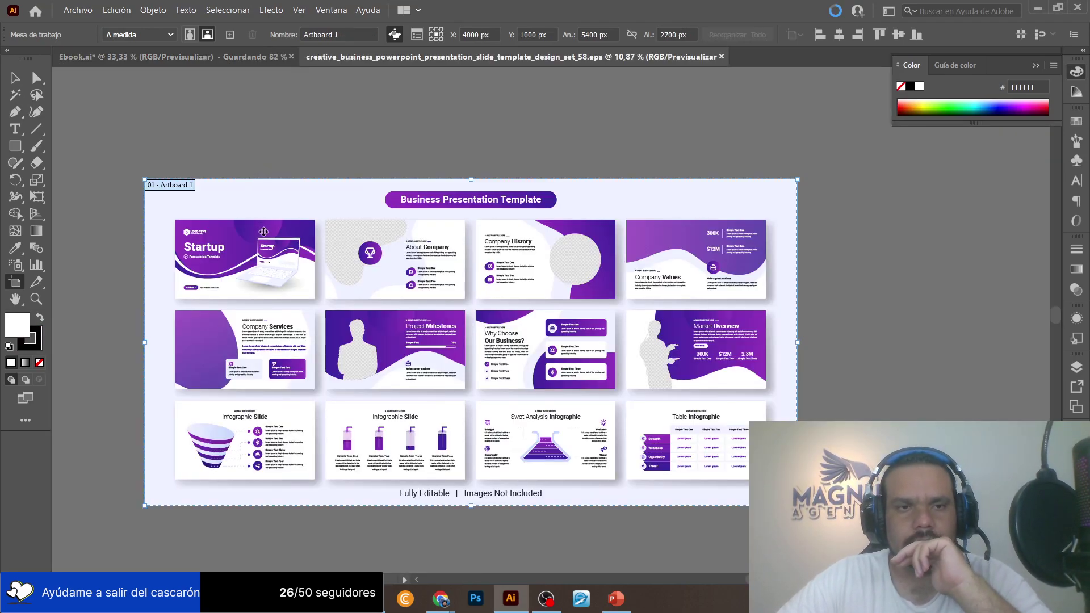
# Isolate the purple "Startup" slide group in the template and copy it into Ebook.ai.
pyautogui.click(36, 299)
pyautogui.moveTo(276, 259); pyautogui.dragTo(396, 256)
pyautogui.hscroll(-5, 375, 250)
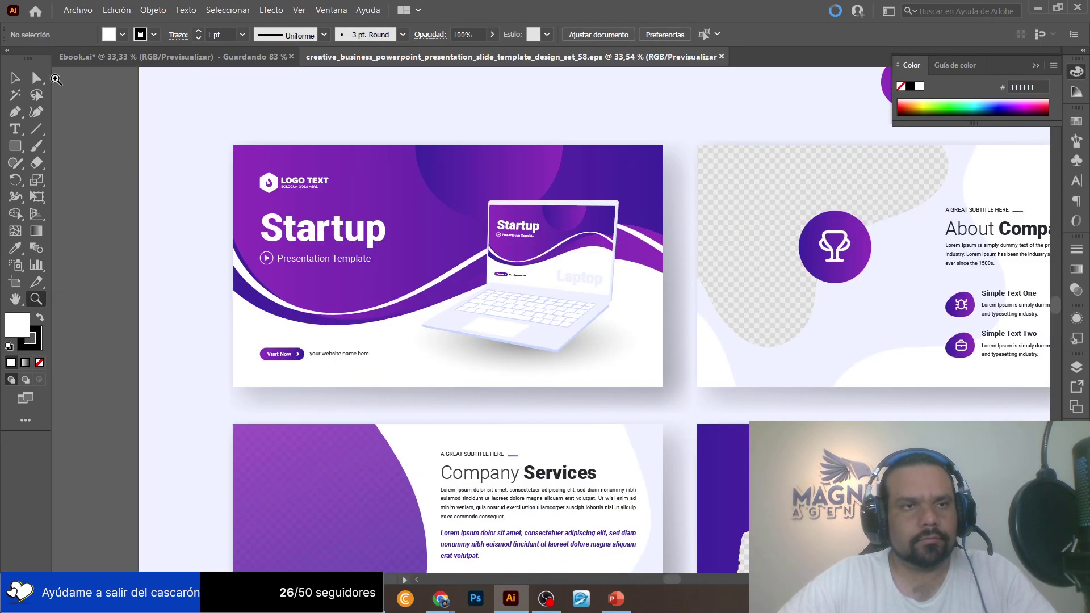
pyautogui.click(16, 80)
pyautogui.click(378, 232)
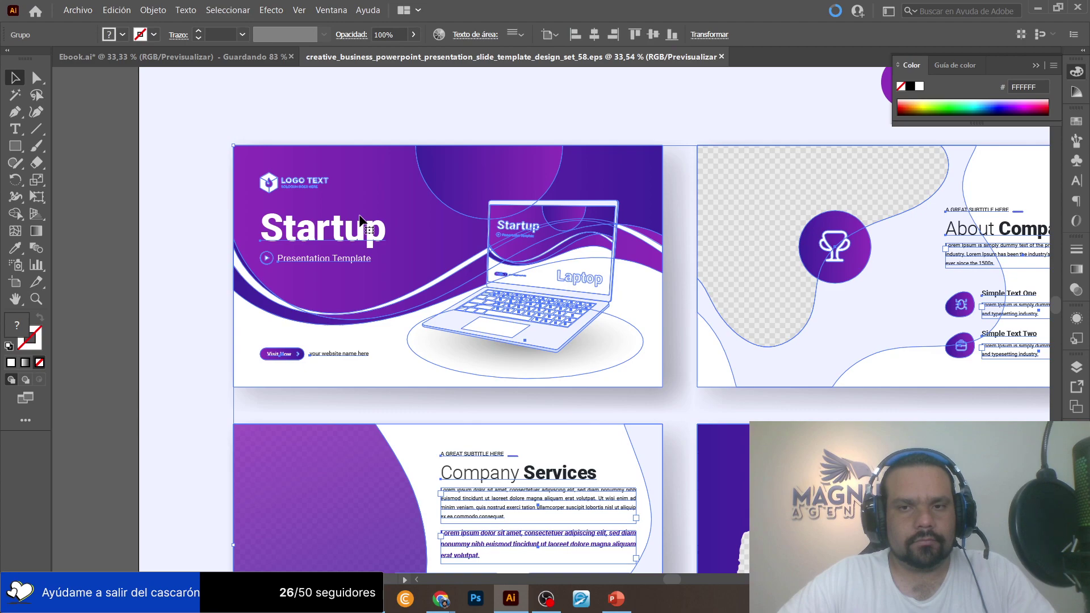
pyautogui.doubleClick(430, 233)
pyautogui.moveTo(430, 233); pyautogui.dragTo(409, 208)
pyautogui.click(134, 57)
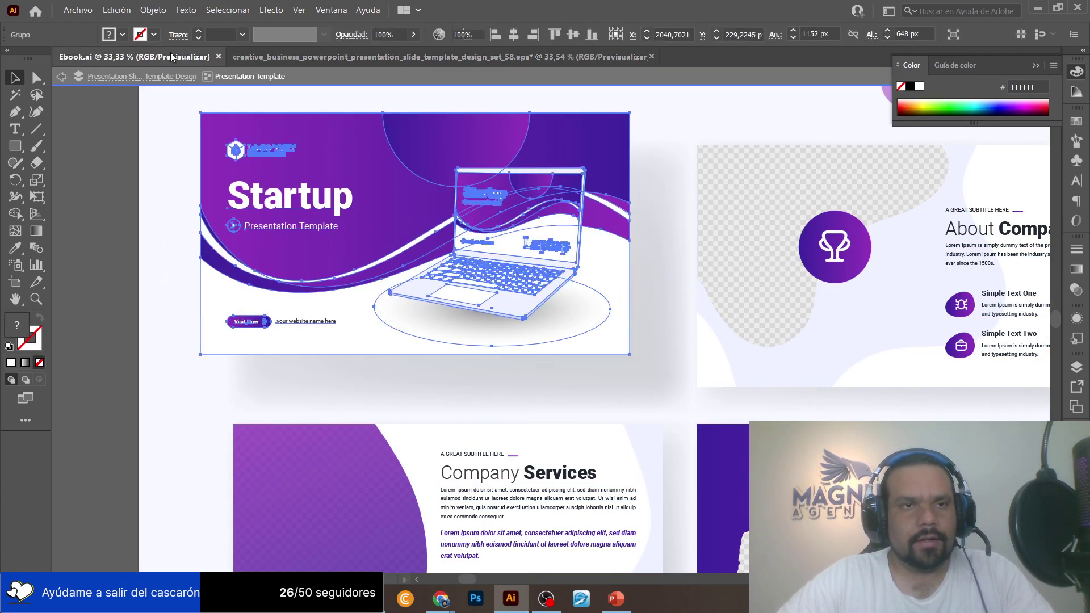
pyautogui.hotkey('ctrl', 'v')
# Position the pasted Startup slide over the first artboard and scale it down to about 34,6 × 19,5 cm so it covers the artboard.
pyautogui.moveTo(555, 282); pyautogui.dragTo(508, 301)
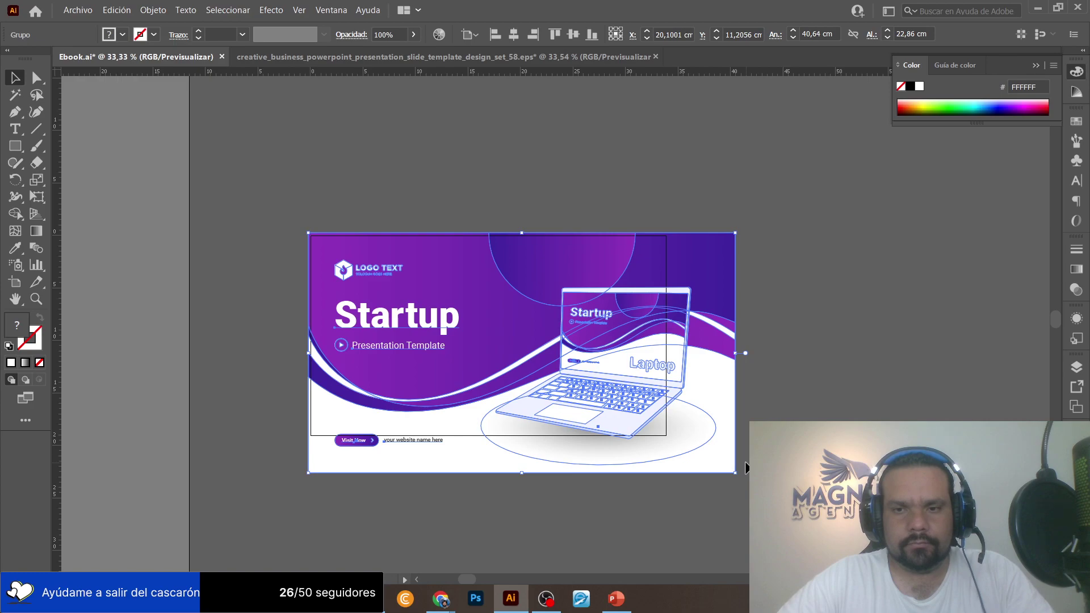
pyautogui.moveTo(736, 476); pyautogui.dragTo(671, 447)
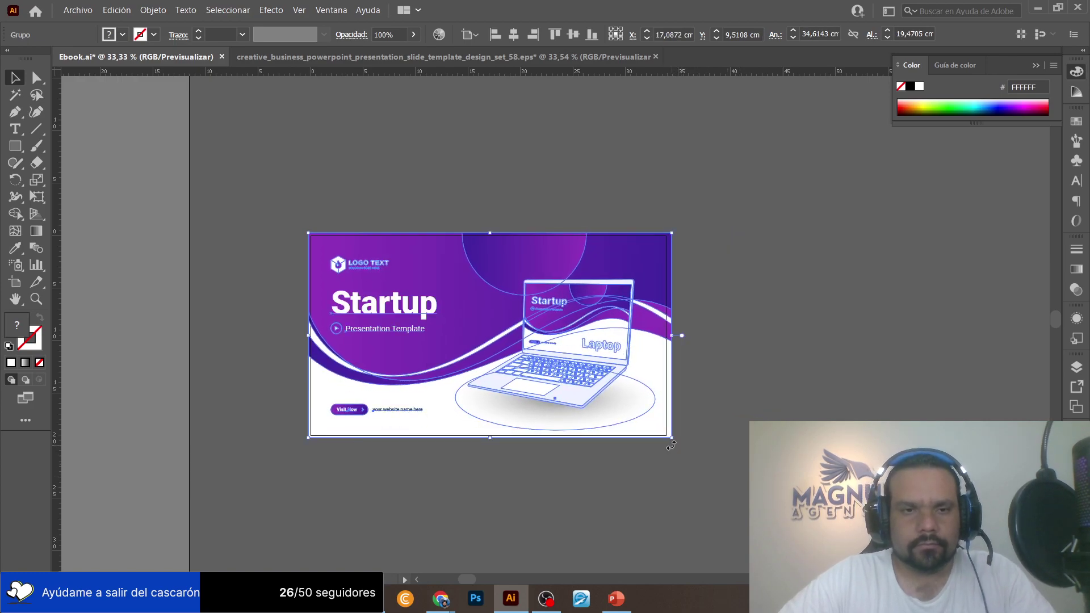
pyautogui.press('Left')
pyautogui.press('Left')
pyautogui.press('Left')
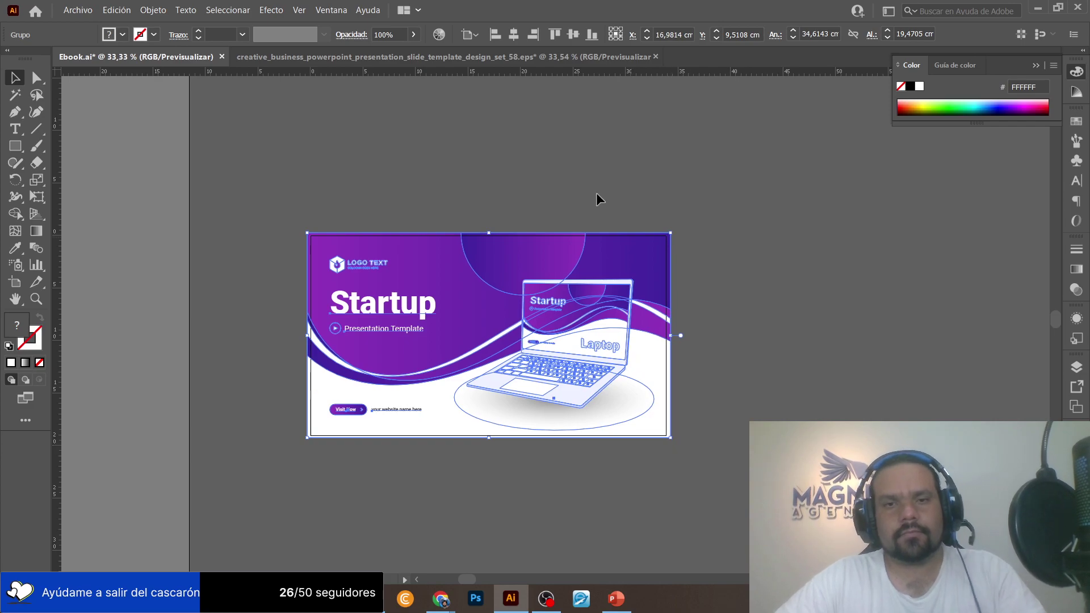
pyautogui.click(491, 187)
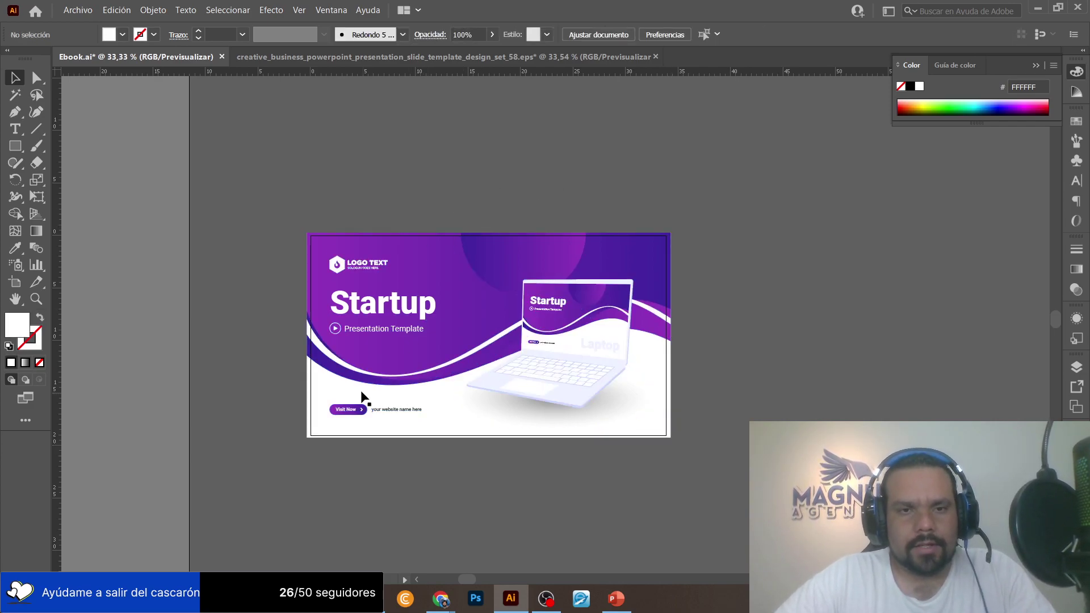
# Delete the "Visit Now" button, the website text and the logo from inside the Startup slide group.
pyautogui.doubleClick(353, 414)
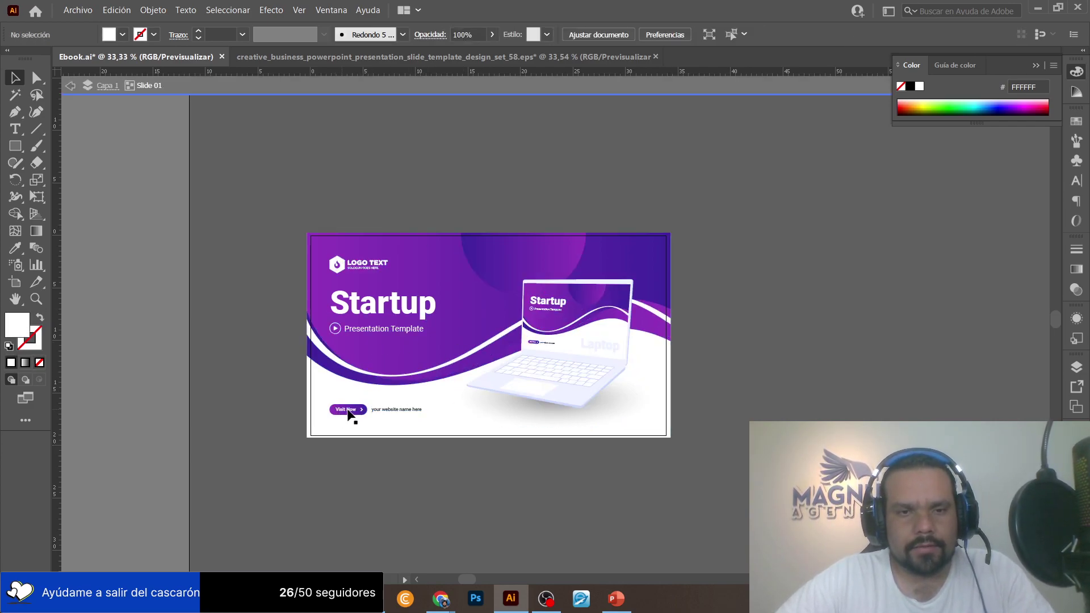
pyautogui.click(352, 415)
pyautogui.click(366, 412)
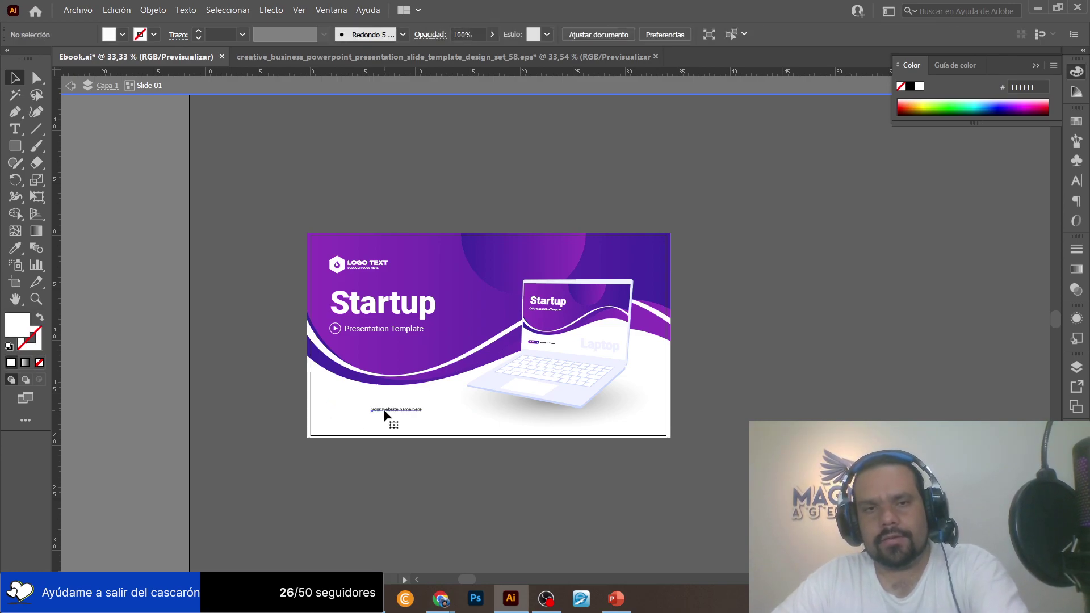
pyautogui.press('Delete')
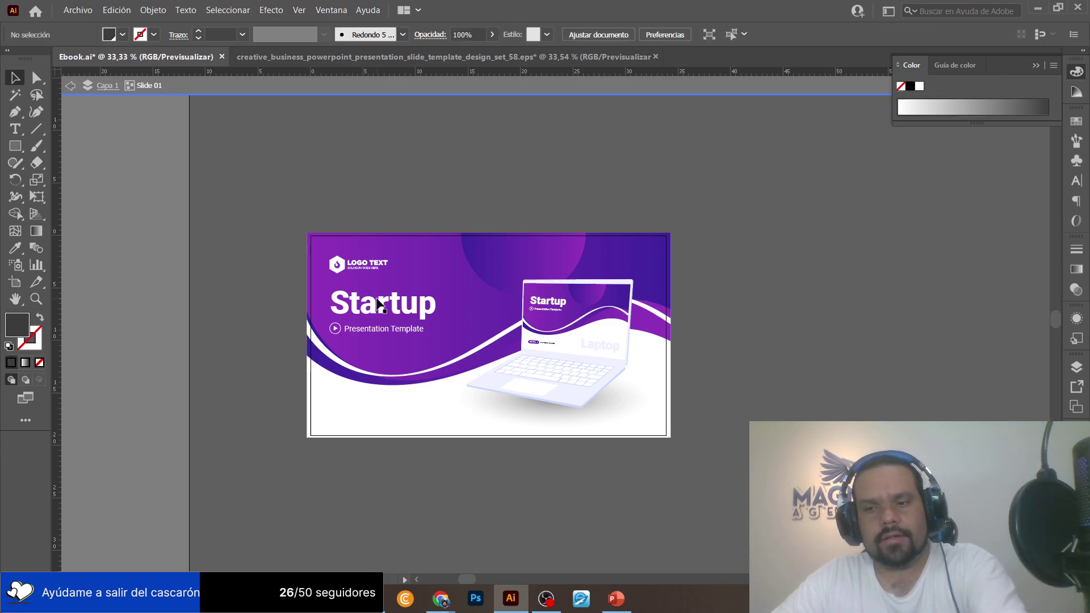
pyautogui.click(364, 271)
pyautogui.press('Delete')
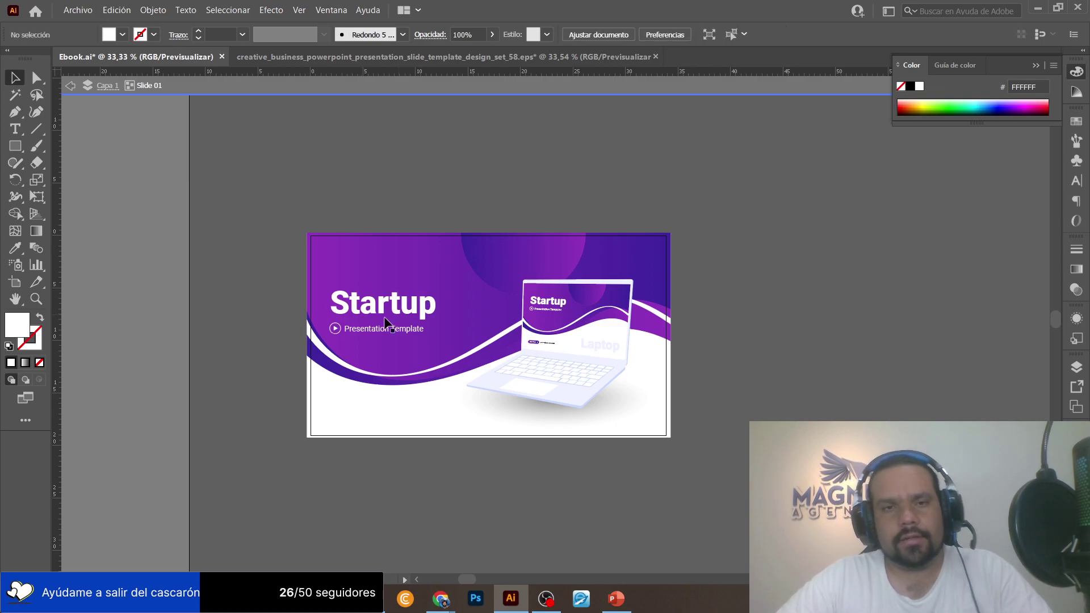
pyautogui.doubleClick(647, 201)
# Delete the laptop illustration with its shadow from the Startup slide group and leave isolation mode.
pyautogui.click(567, 340)
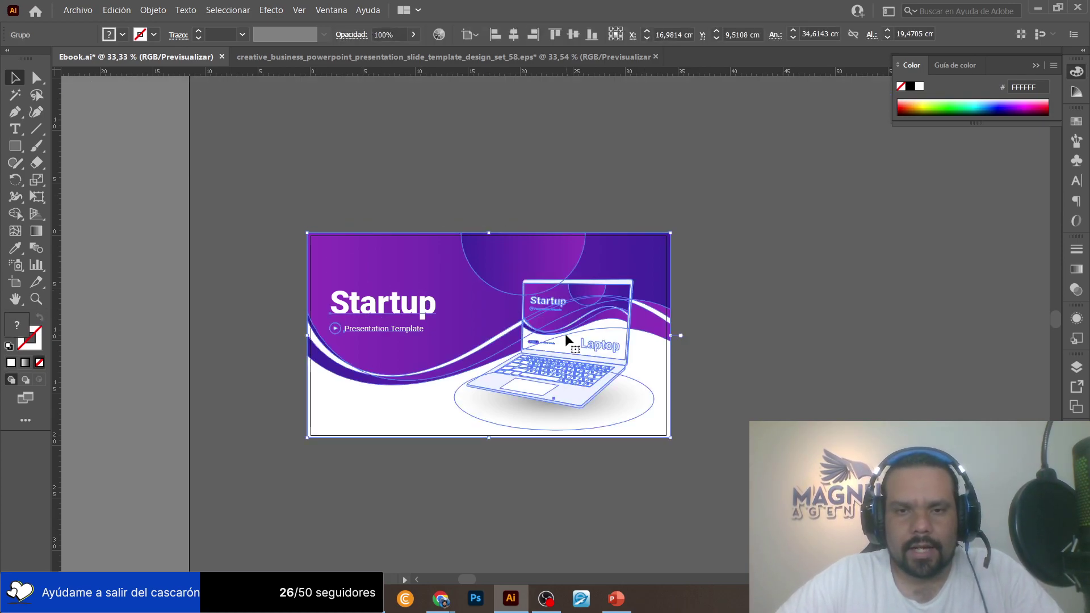
pyautogui.doubleClick(573, 372)
pyautogui.click(575, 370)
pyautogui.press('Delete')
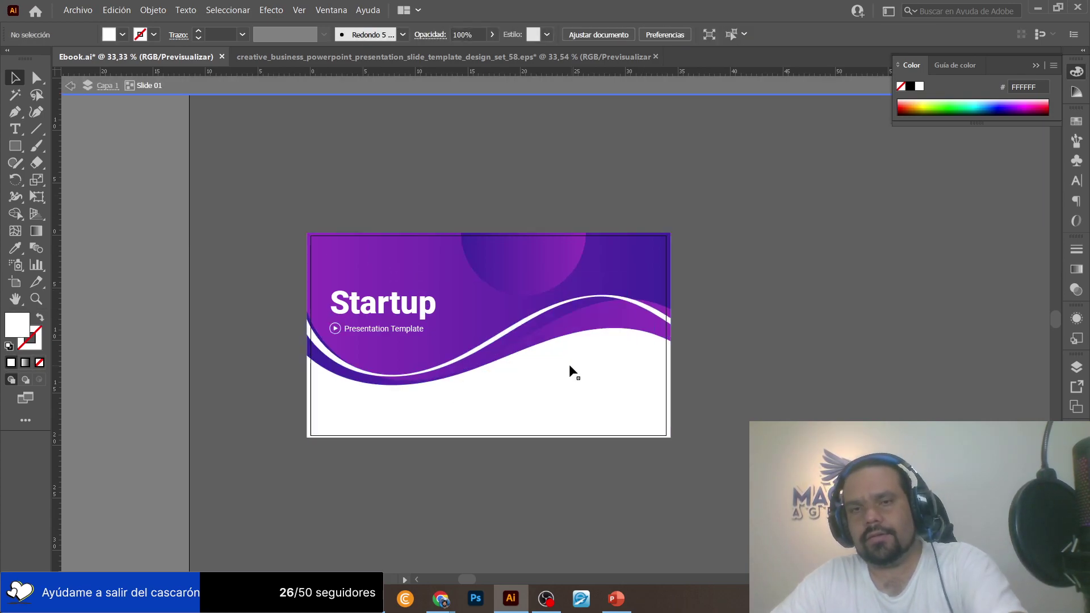
pyautogui.doubleClick(606, 202)
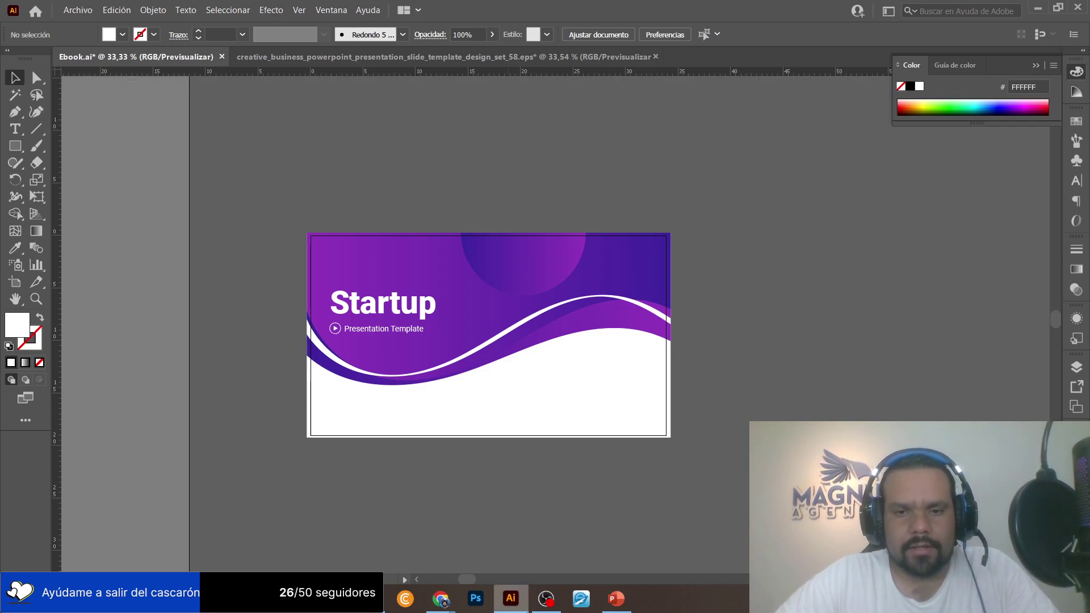
# Switch to the Twitch window in Chrome and open Freepik in a new tab, ready to search for images.
pyautogui.moveTo(435, 608)
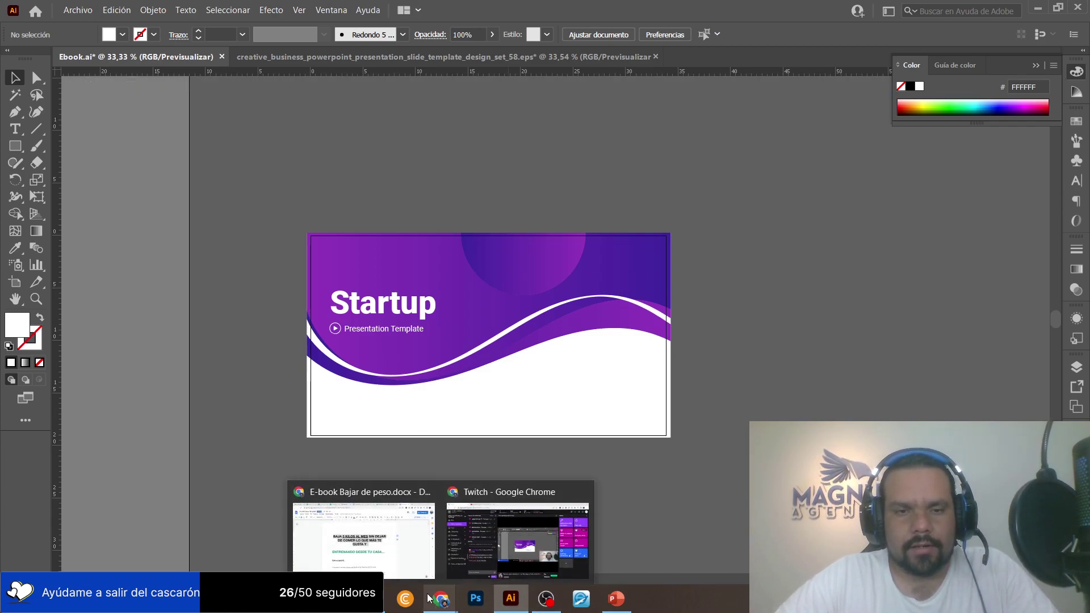
pyautogui.click(397, 533)
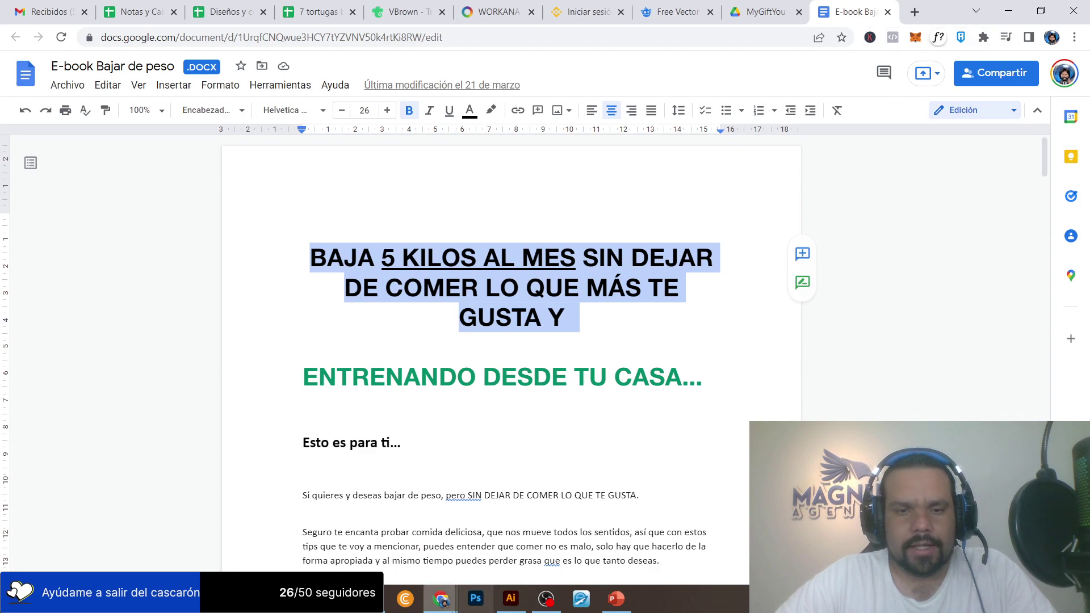
pyautogui.moveTo(441, 599)
pyautogui.click(465, 573)
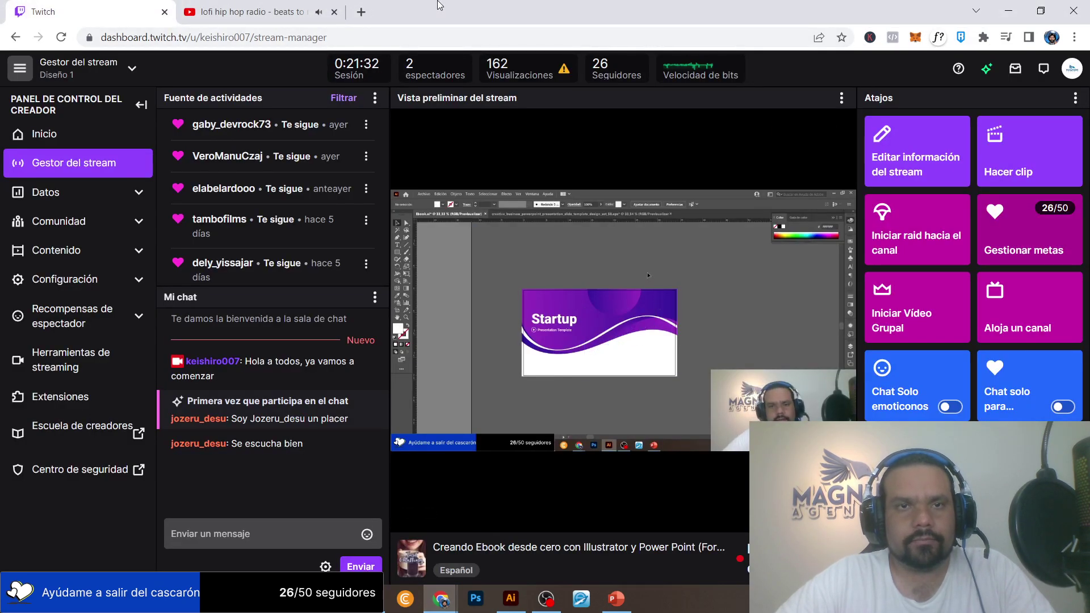
pyautogui.click(361, 12)
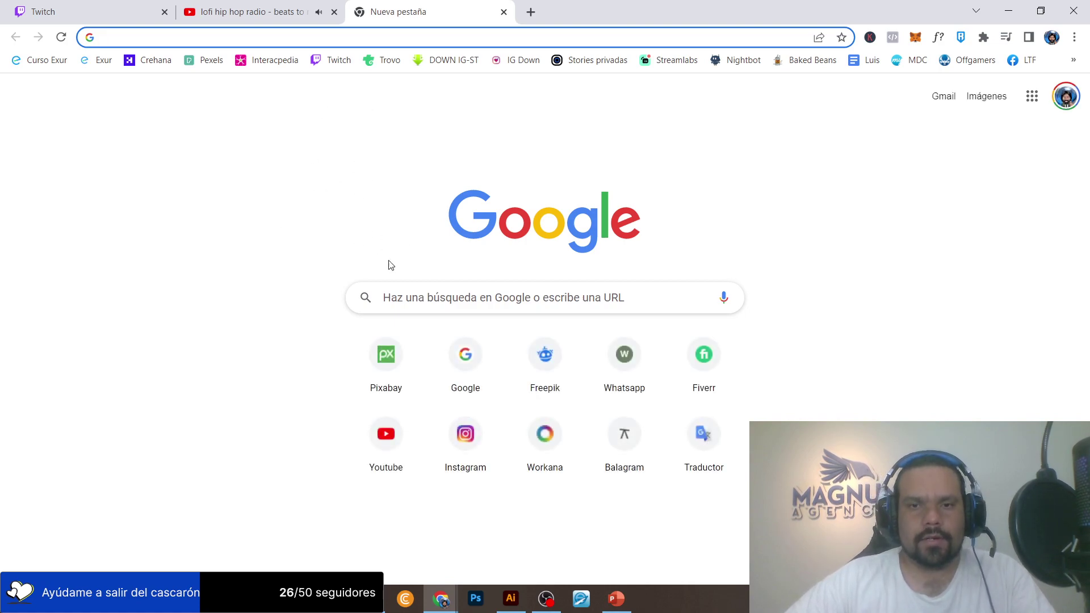
pyautogui.click(557, 364)
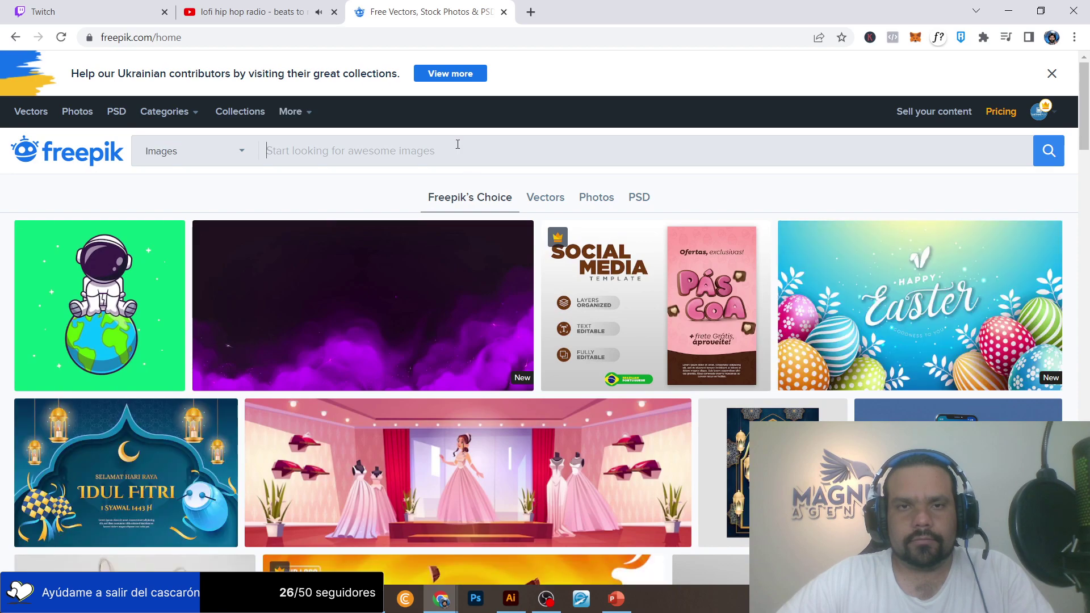
pyautogui.click(426, 150)
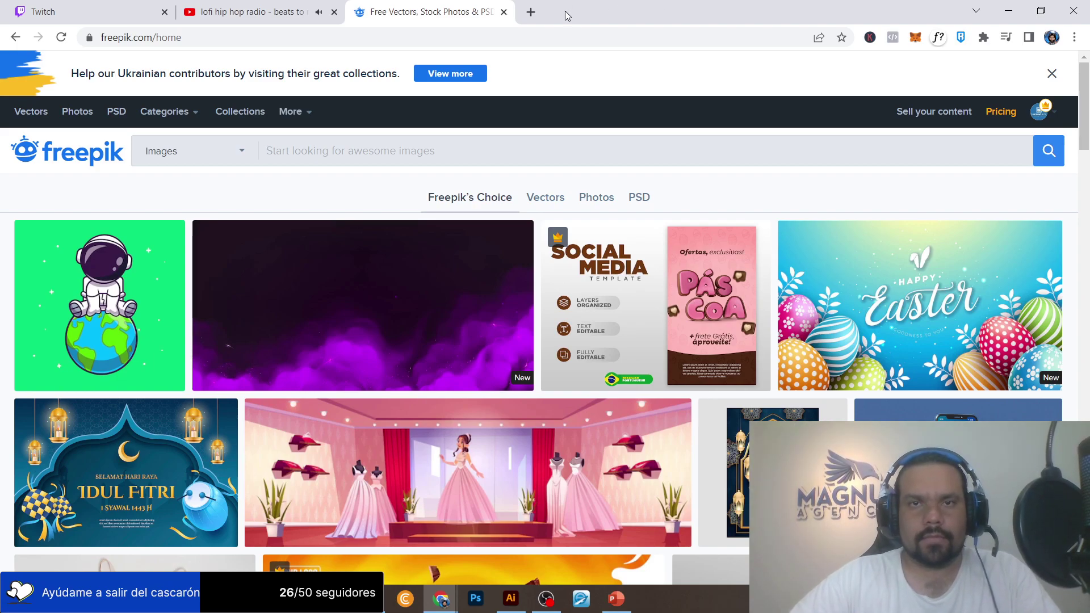
pyautogui.click(532, 12)
pyautogui.click(693, 457)
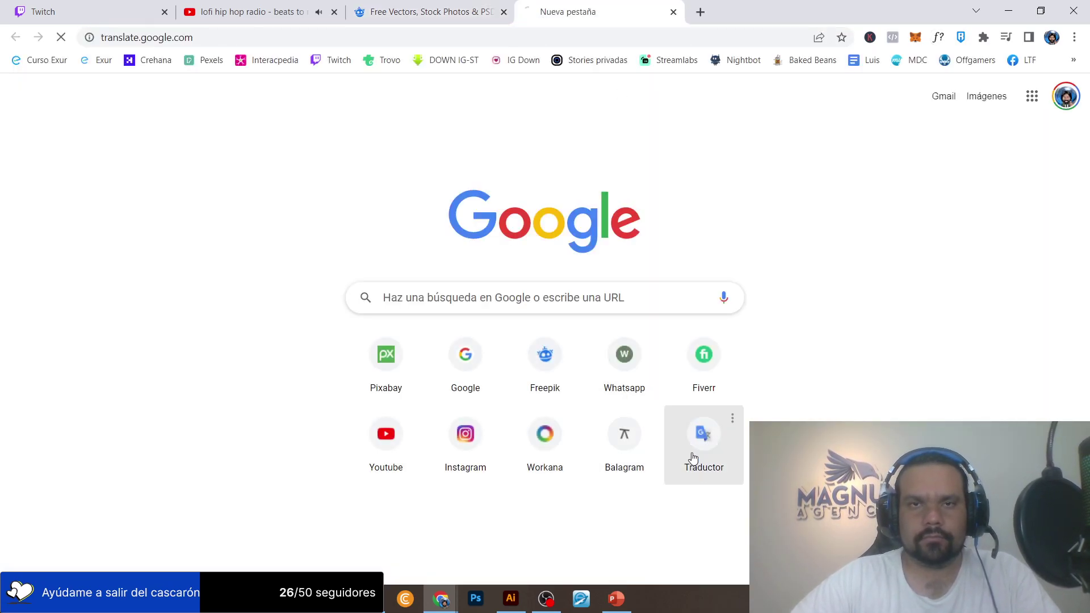
pyautogui.click(674, 12)
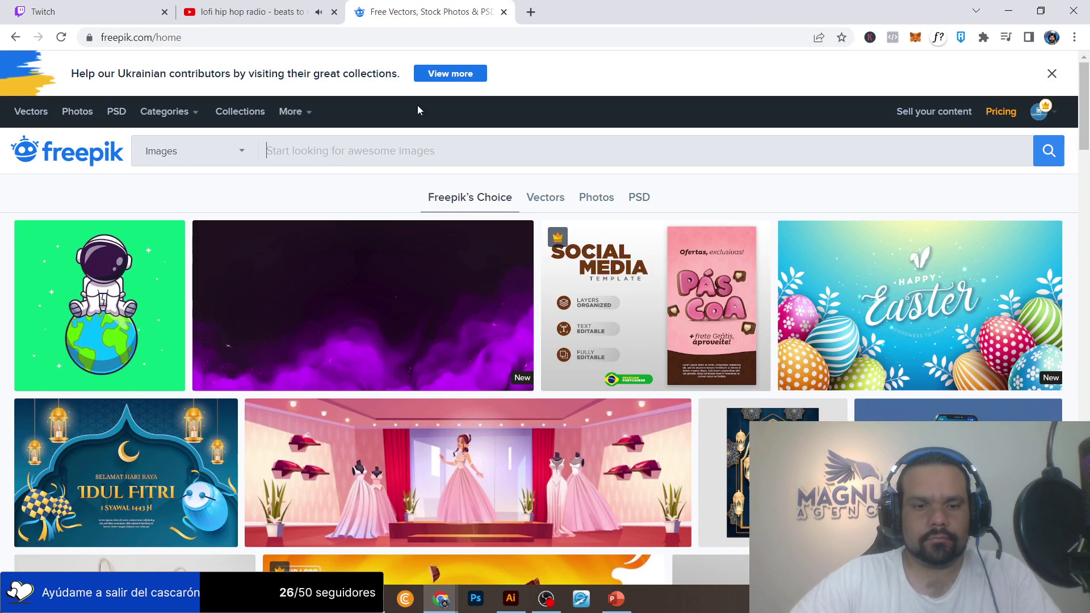
# Search Freepik for "fitness" and download the "Sport get fit landing page with photo" vector.
pyautogui.write('fitness')
pyautogui.press('Return')
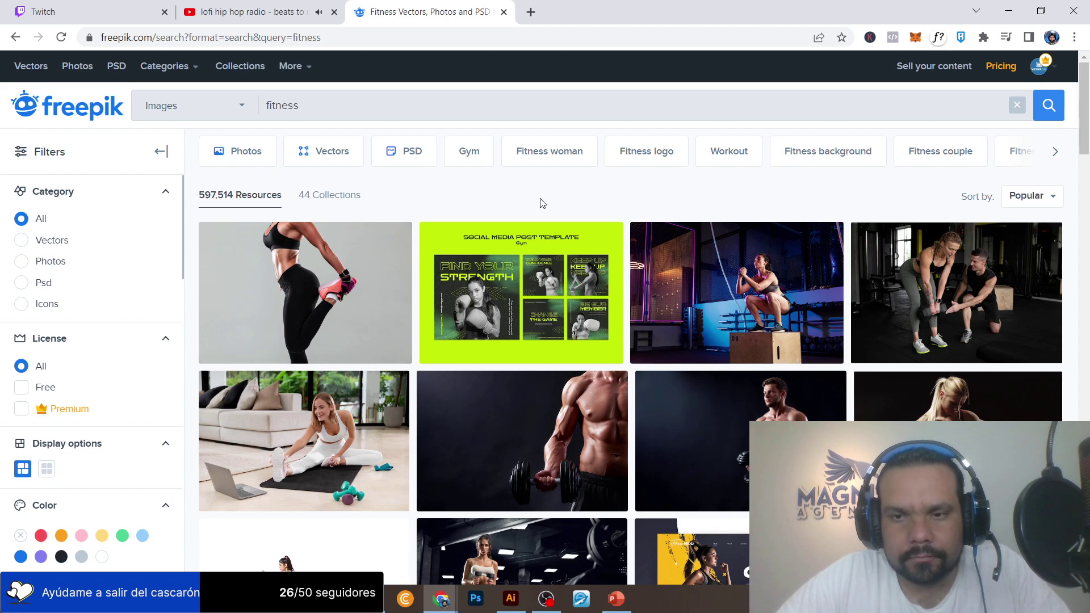
pyautogui.scroll(-7, 543, 203)
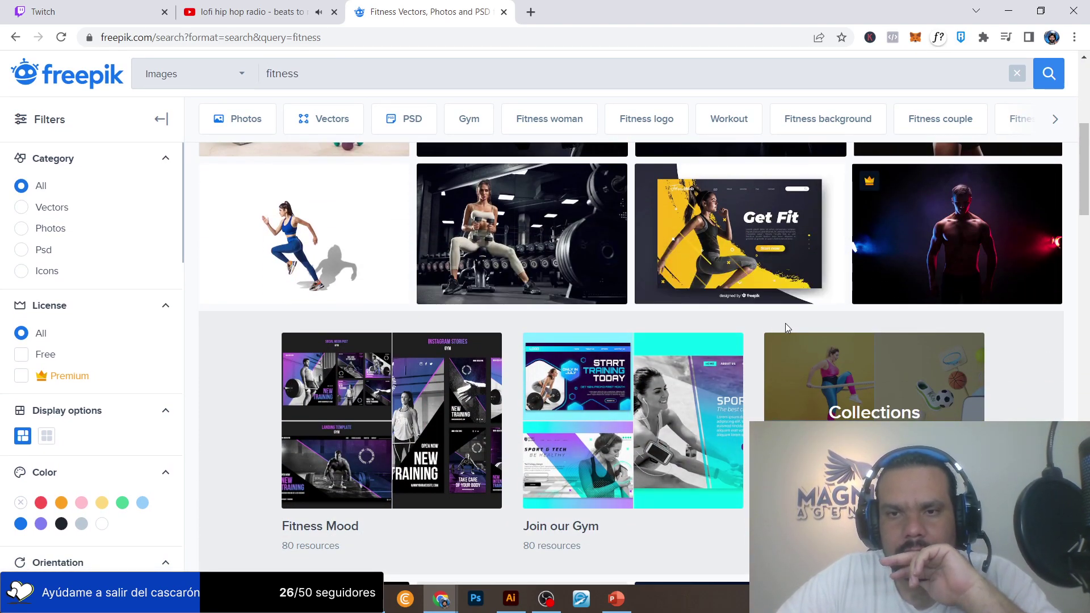
pyautogui.click(720, 230)
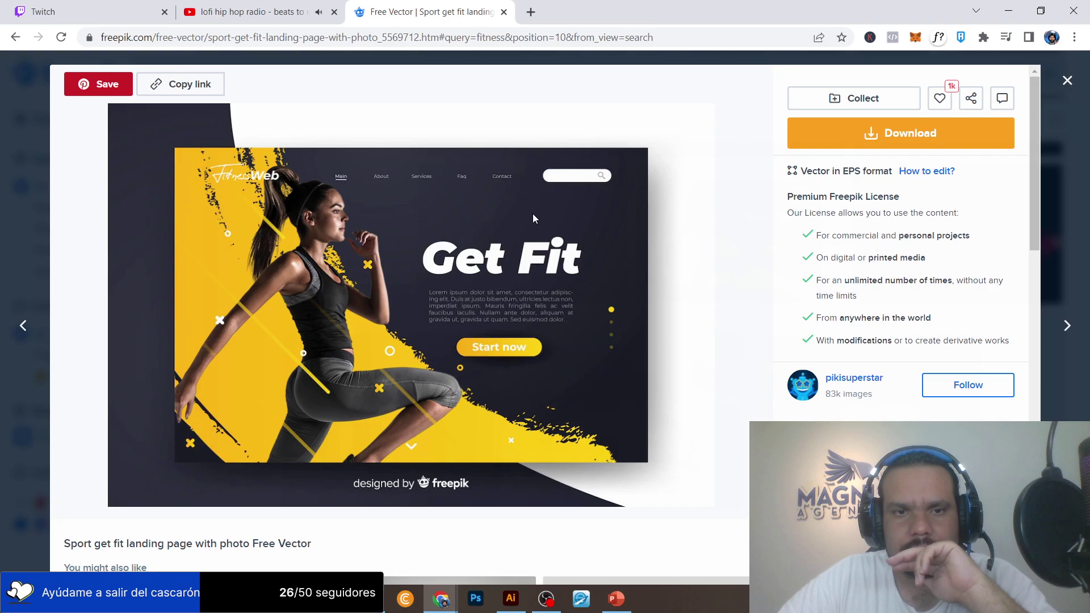
pyautogui.click(888, 140)
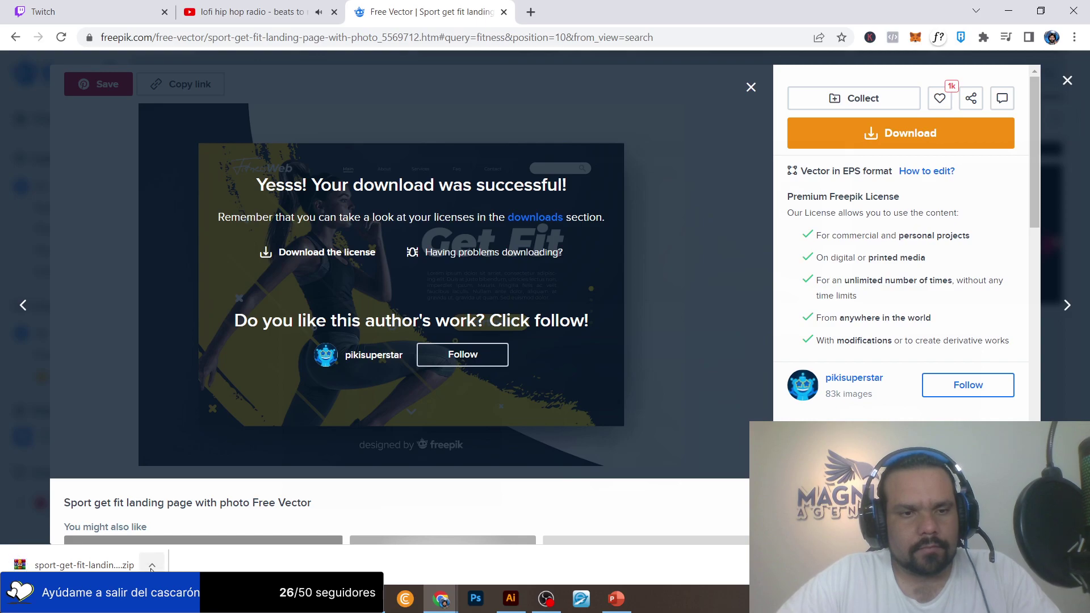
# Move the downloaded sport-get-fit-landing-page-with-photo.zip from the downloads folder into the project folder "0805 - Ebook - ENTRENANDO DESDE TU CASA".
pyautogui.click(151, 565)
pyautogui.click(187, 514)
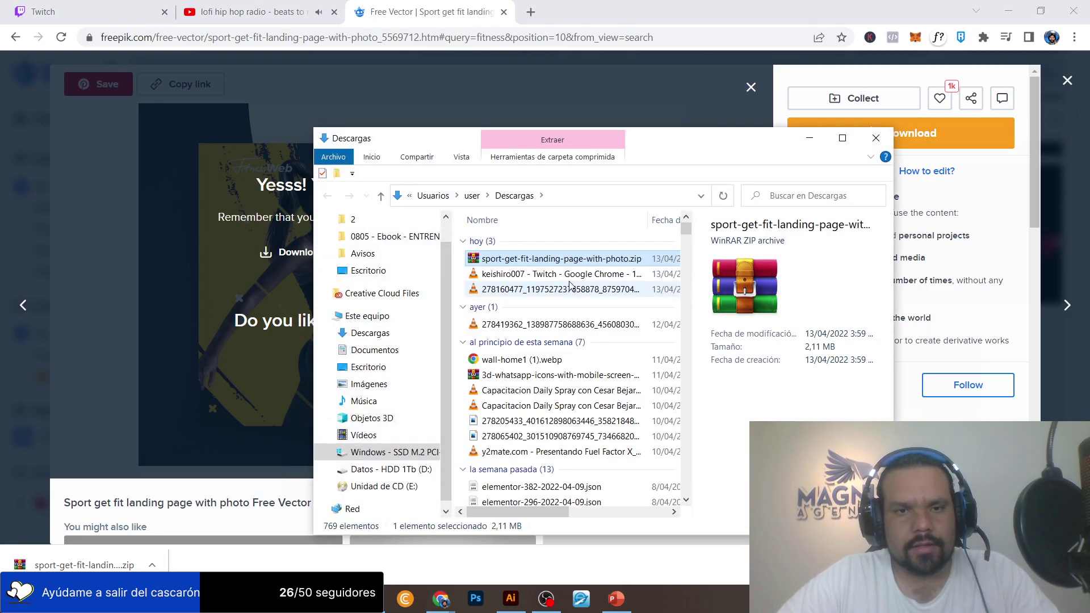
pyautogui.hotkey('alt', 'Tab')
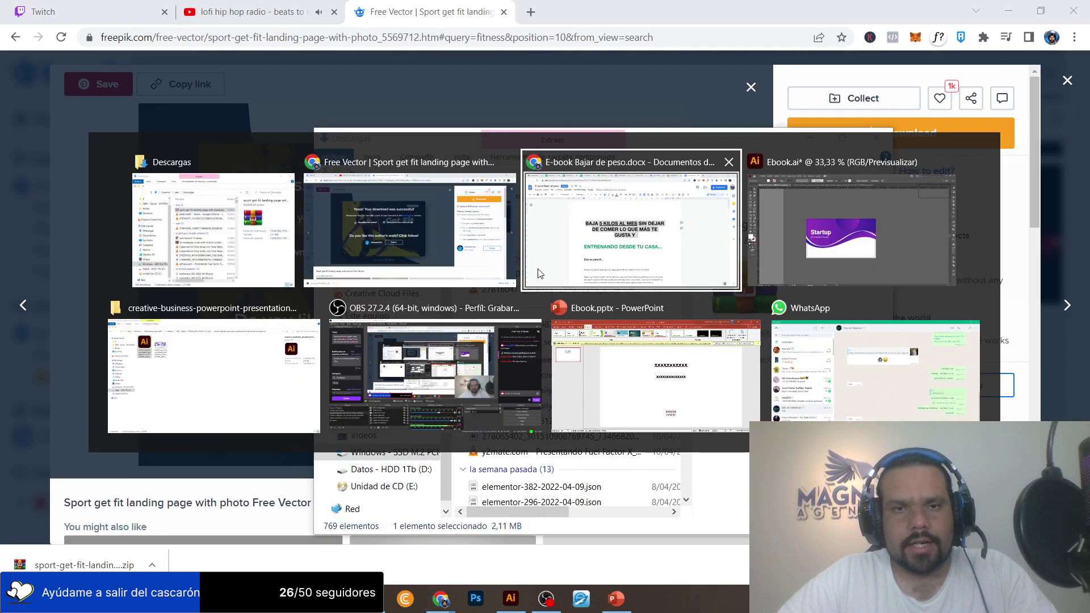
pyautogui.click(238, 369)
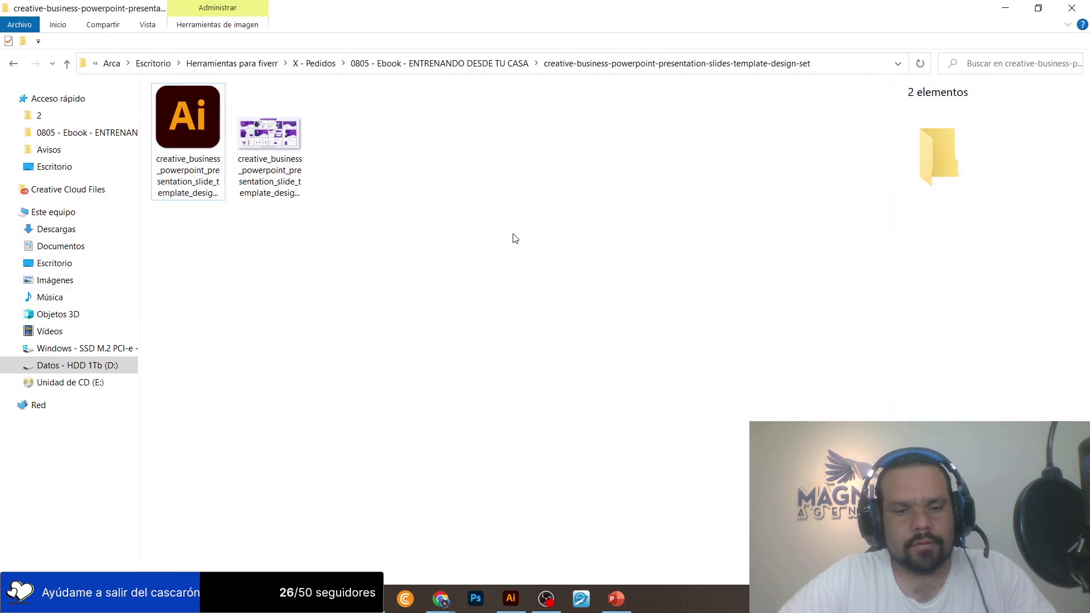
pyautogui.hotkey('alt', 'Left')
# Extract the sport-get-fit zip archive into its own folder and delete the archive.
pyautogui.rightClick(426, 122)
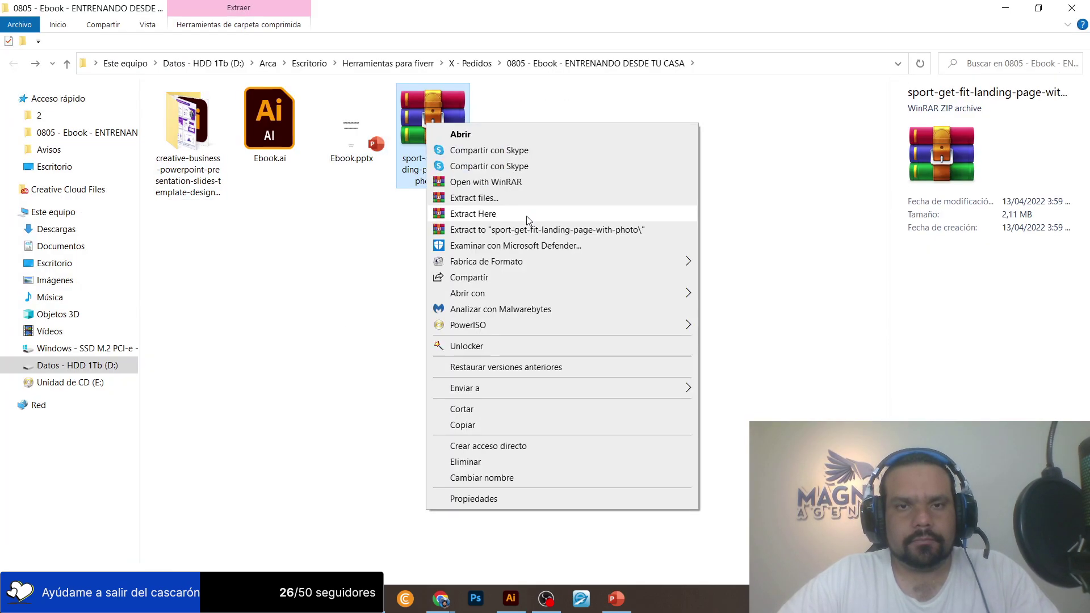
pyautogui.click(546, 227)
pyautogui.press('Delete')
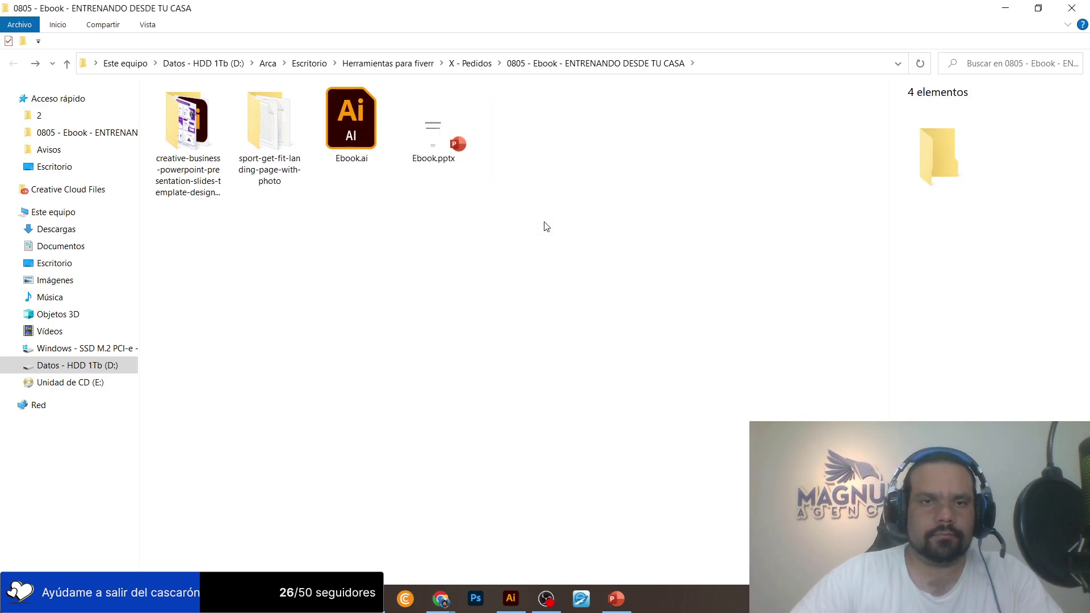
# Delete the EPS and text files from the sport-get-fit-landing-page-with-photo folder and show the remaining files as larger icons.
pyautogui.doubleClick(288, 131)
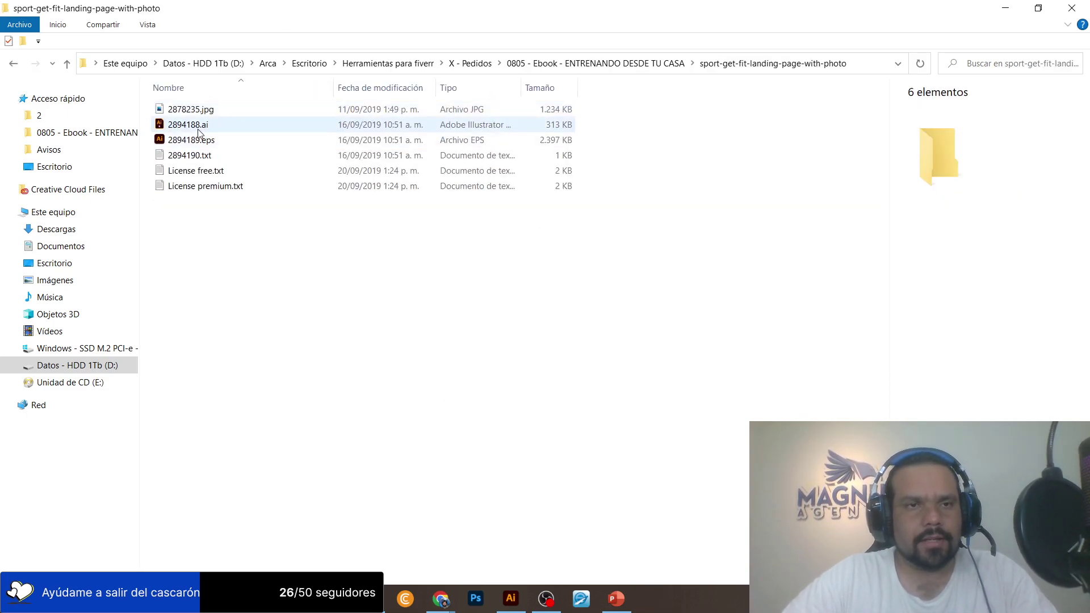
pyautogui.click(199, 139)
pyautogui.press('Delete')
pyautogui.moveTo(208, 199); pyautogui.dragTo(187, 141)
pyautogui.press('Delete')
pyautogui.scroll(4, 180, 143)
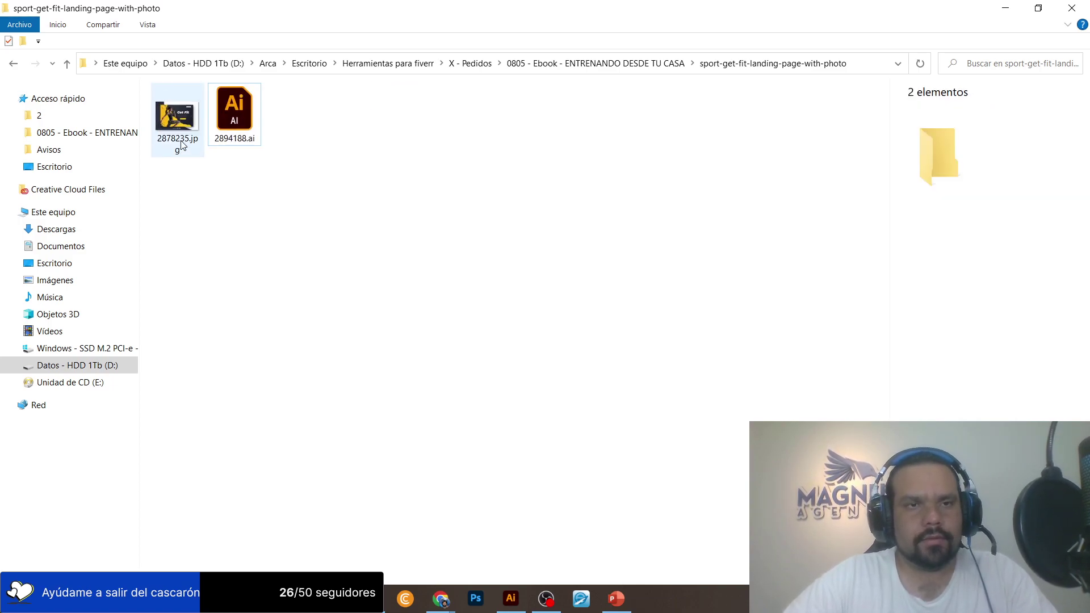
# Open 2894188.ai, dismiss the missing-fonts notice, and delete the dark woman silhouette from inside the Get Fit artwork group.
pyautogui.doubleClick(235, 111)
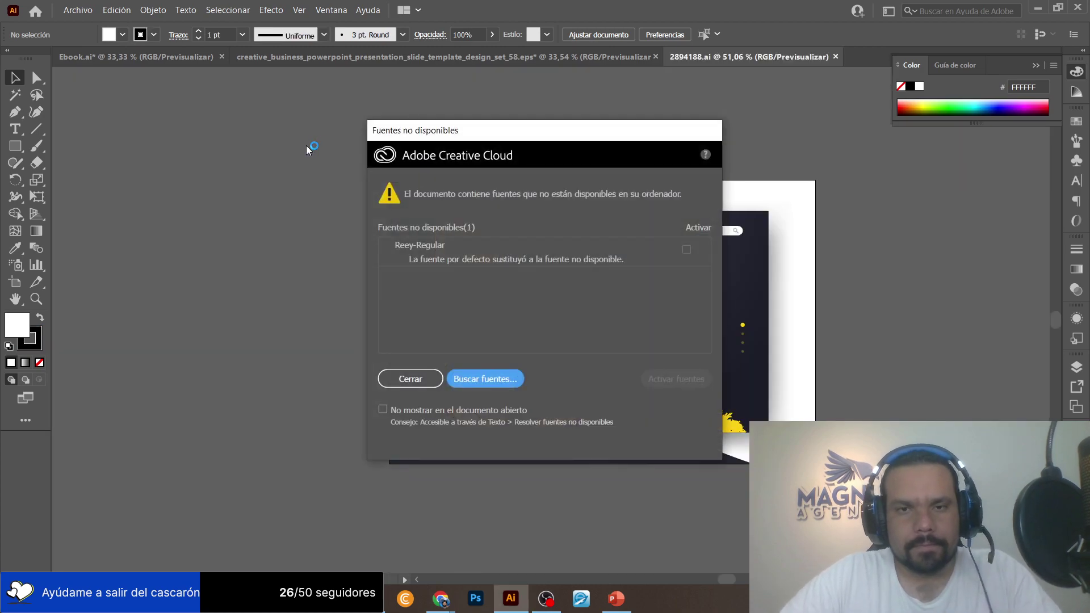
pyautogui.click(412, 378)
pyautogui.click(536, 287)
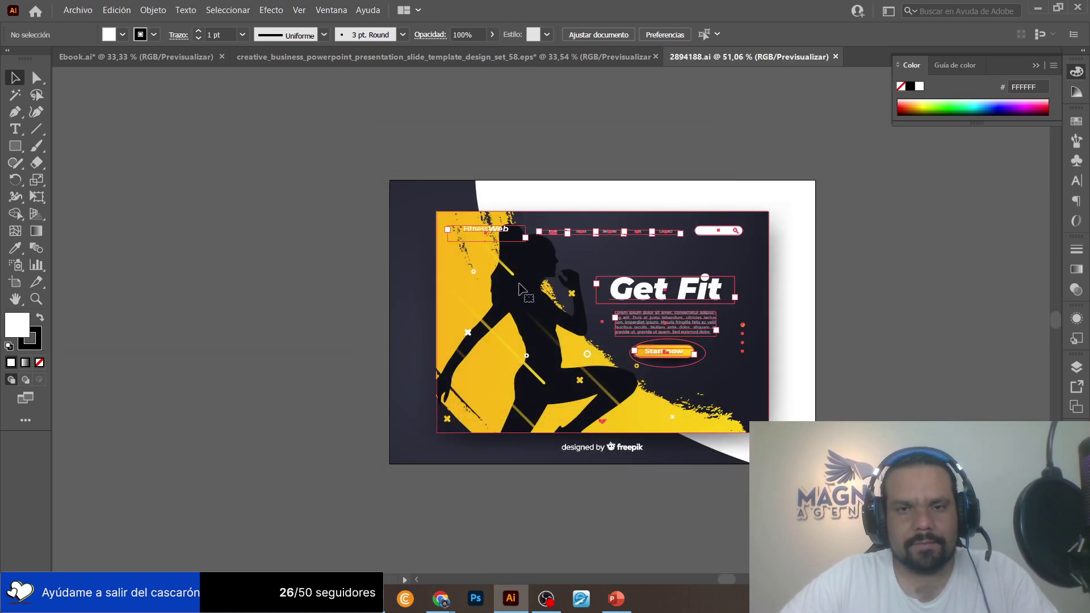
pyautogui.doubleClick(536, 287)
pyautogui.moveTo(574, 280); pyautogui.dragTo(433, 266)
pyautogui.press('Delete')
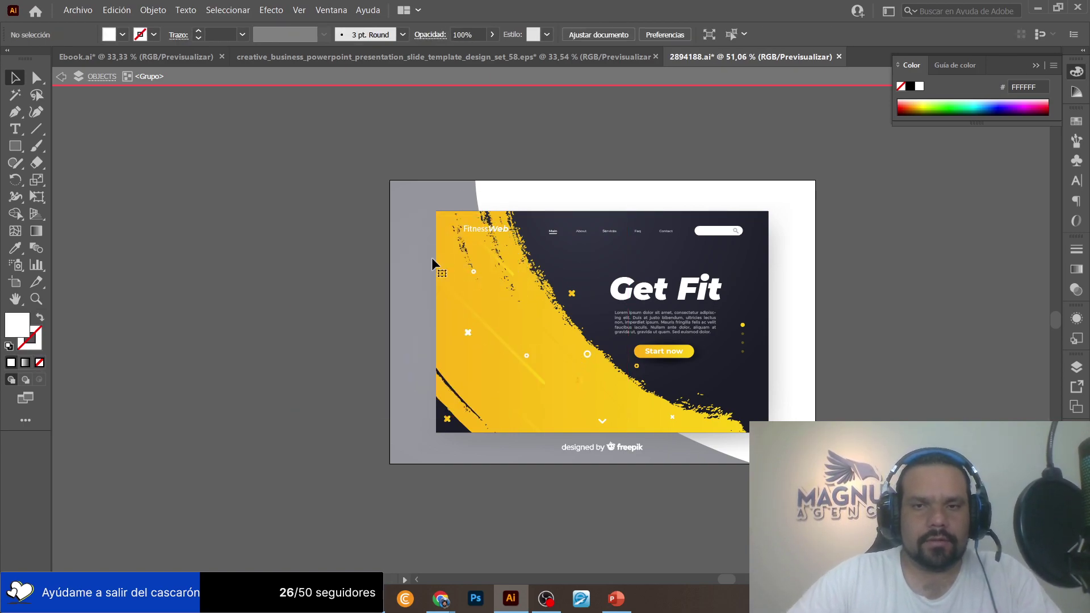
# Pull the yellow brush background with its dark backdrop out of the Get Fit group and cut it.
pyautogui.click(585, 286)
pyautogui.moveTo(548, 262); pyautogui.dragTo(216, 259)
pyautogui.press('Delete')
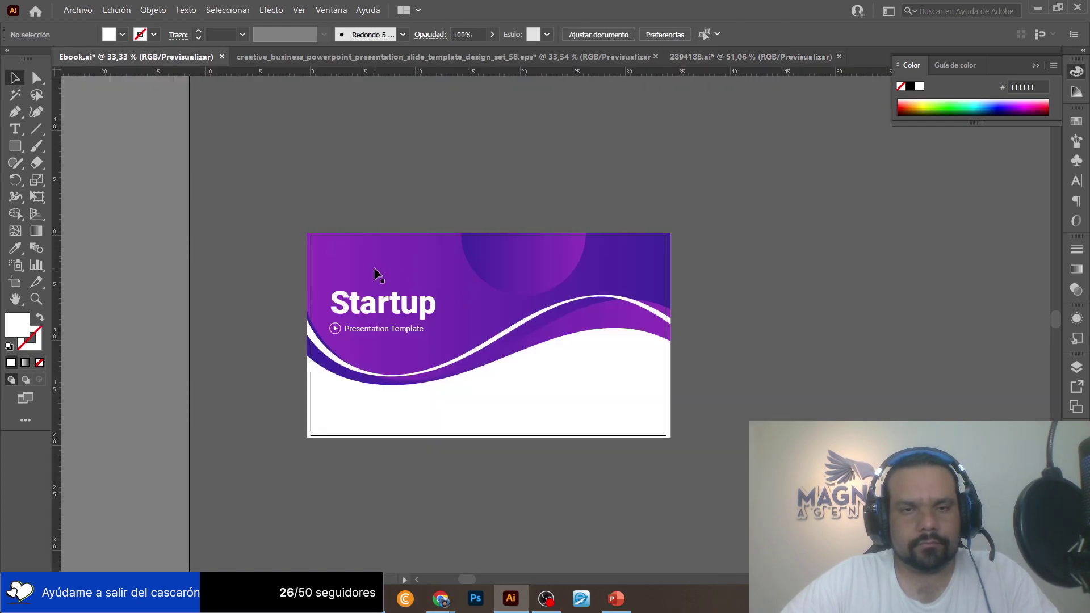
# In Ebook.ai, move the Startup slide off the artboard and paste the yellow brush background over the artboard's upper-left area.
pyautogui.moveTo(392, 341); pyautogui.dragTo(646, 126)
pyautogui.hotkey('ctrl', 'v')
pyautogui.moveTo(627, 280); pyautogui.dragTo(454, 295)
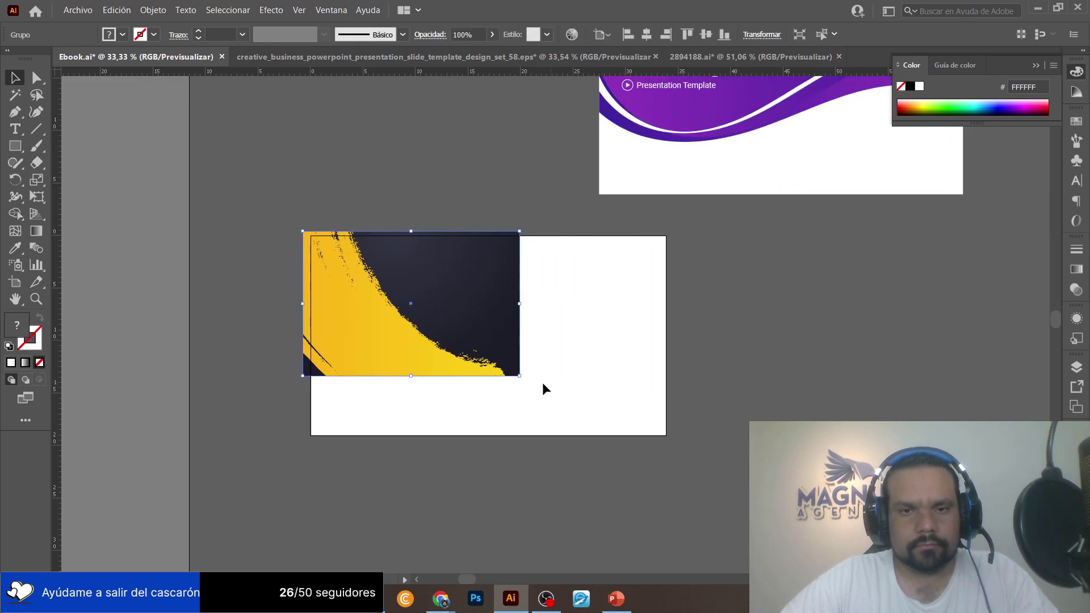
# Scale up the brush background to cover the whole artboard, nudge it upward to centre it vertically, and deselect it.
pyautogui.moveTo(521, 378)
pyautogui.mouseDown()
pyautogui.moveTo(665, 426)
pyautogui.moveTo(715, 476)
pyautogui.mouseUp()
pyautogui.hotkey('shift', 'Up')
pyautogui.hotkey('shift', 'Up')
pyautogui.hotkey('shift', 'Up')
pyautogui.hotkey('shift', 'Up')
pyautogui.hotkey('shift', 'Up')
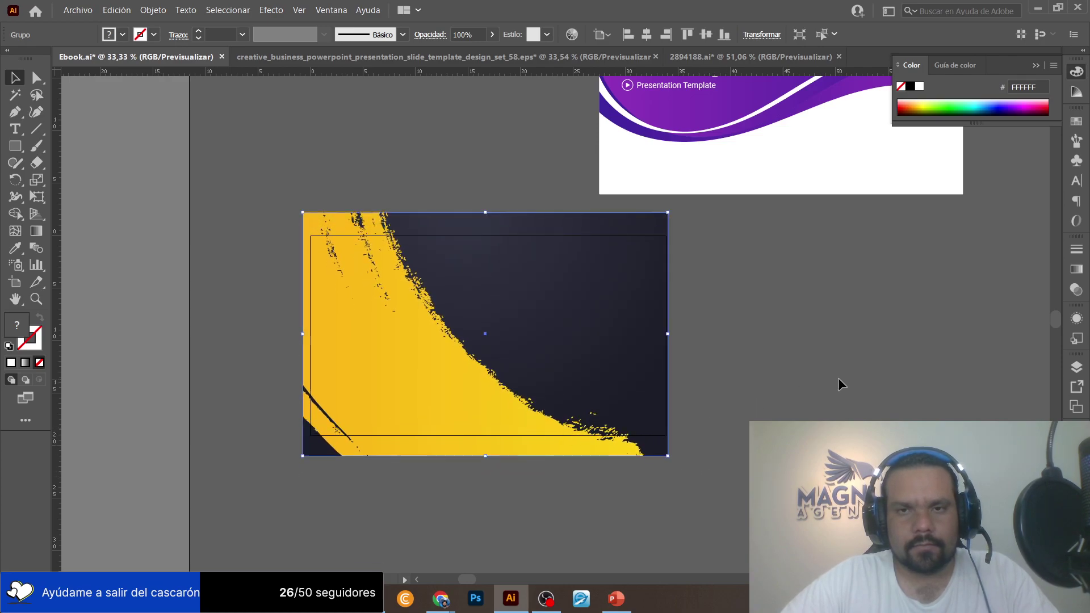
pyautogui.click(401, 551)
# Return to Freepik in Chrome, close the vector's detail view, and browse the "fitness" results for a suitable photo.
pyautogui.moveTo(444, 602)
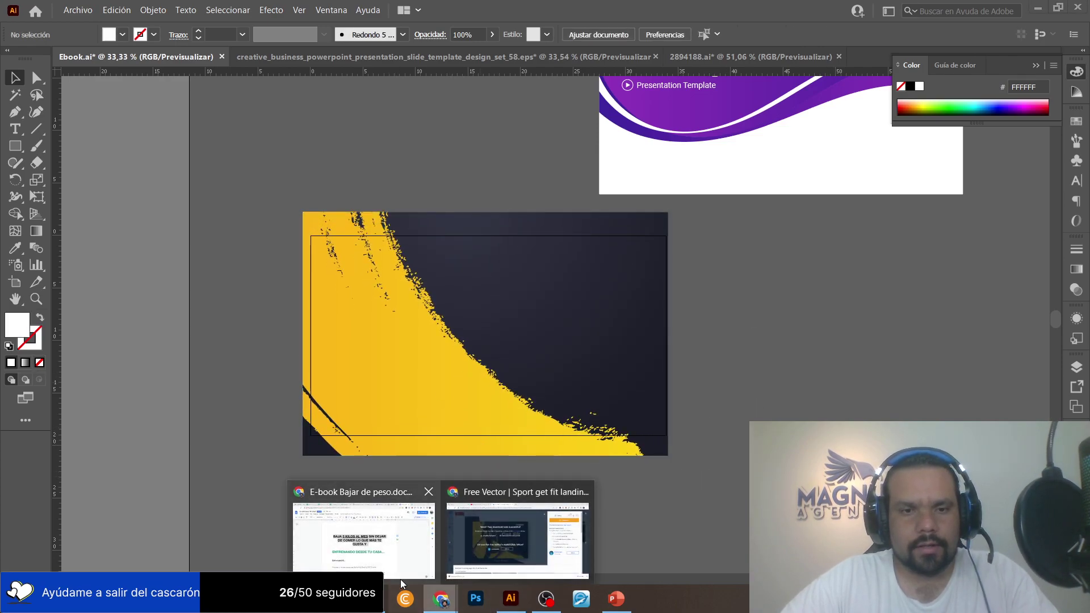
pyautogui.click(518, 540)
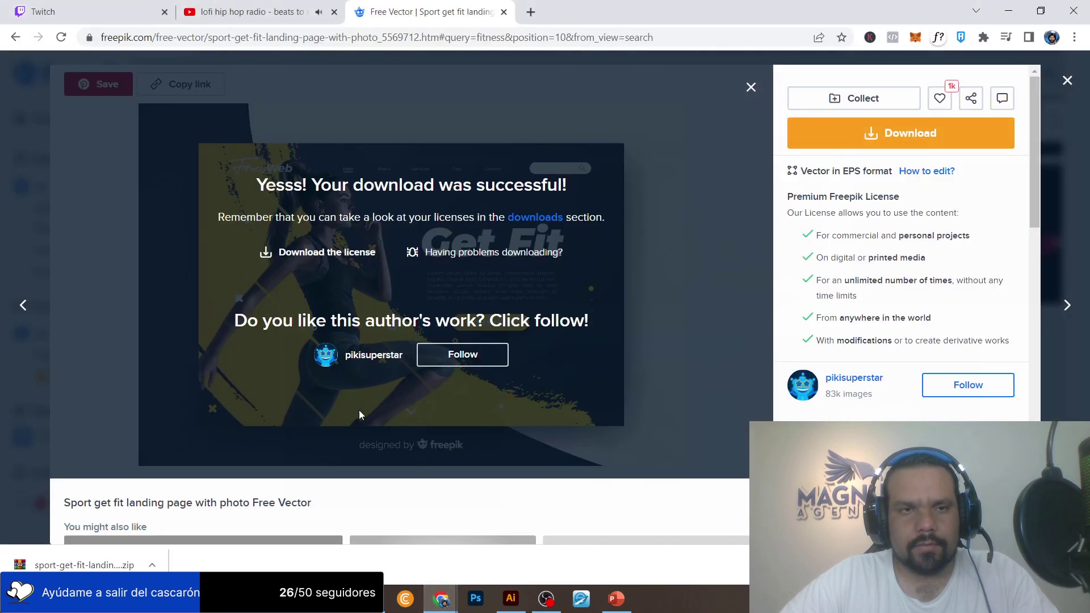
pyautogui.click(1067, 80)
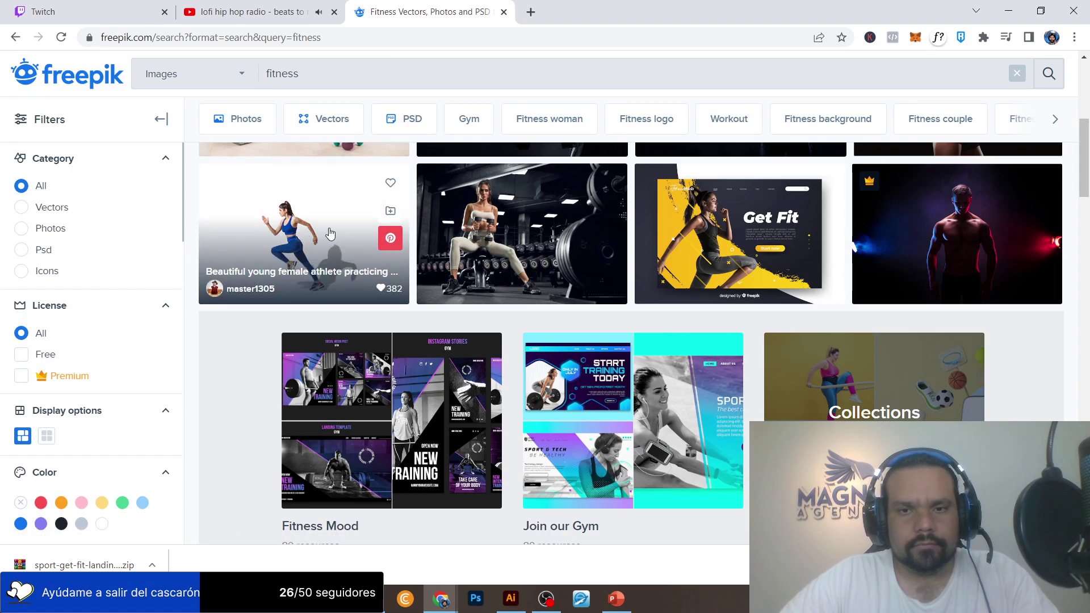
pyautogui.scroll(5, 329, 233)
pyautogui.scroll(-7, 525, 244)
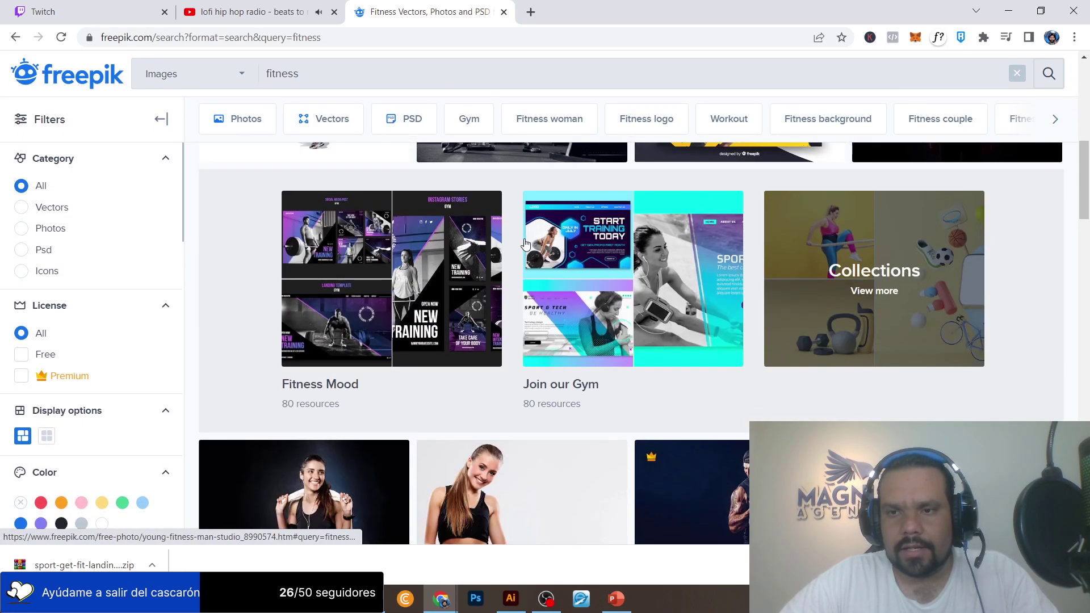
pyautogui.scroll(-6, 525, 244)
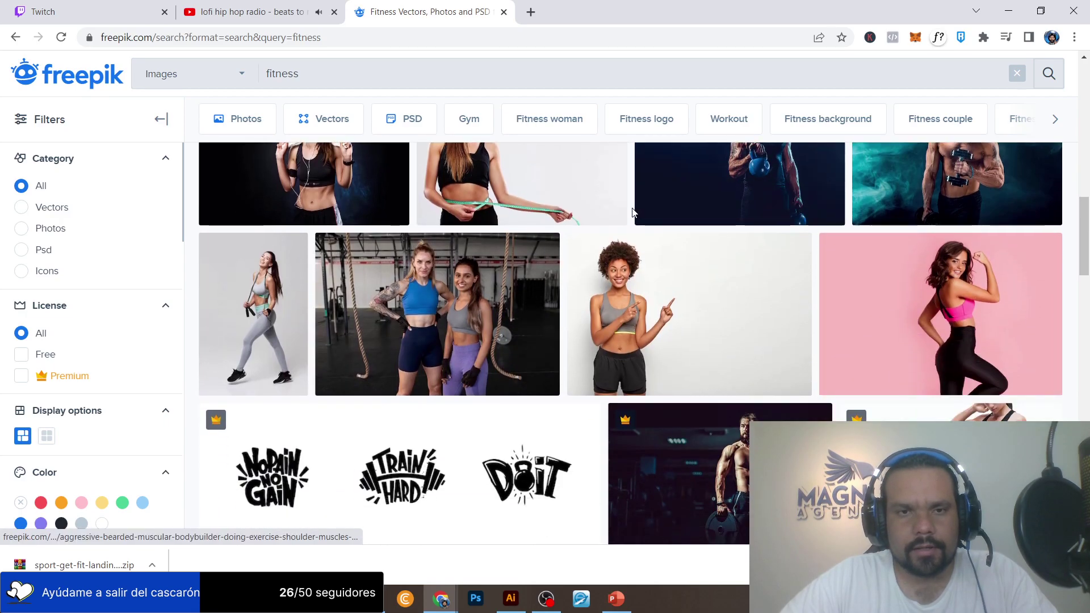
pyautogui.scroll(-7, 633, 212)
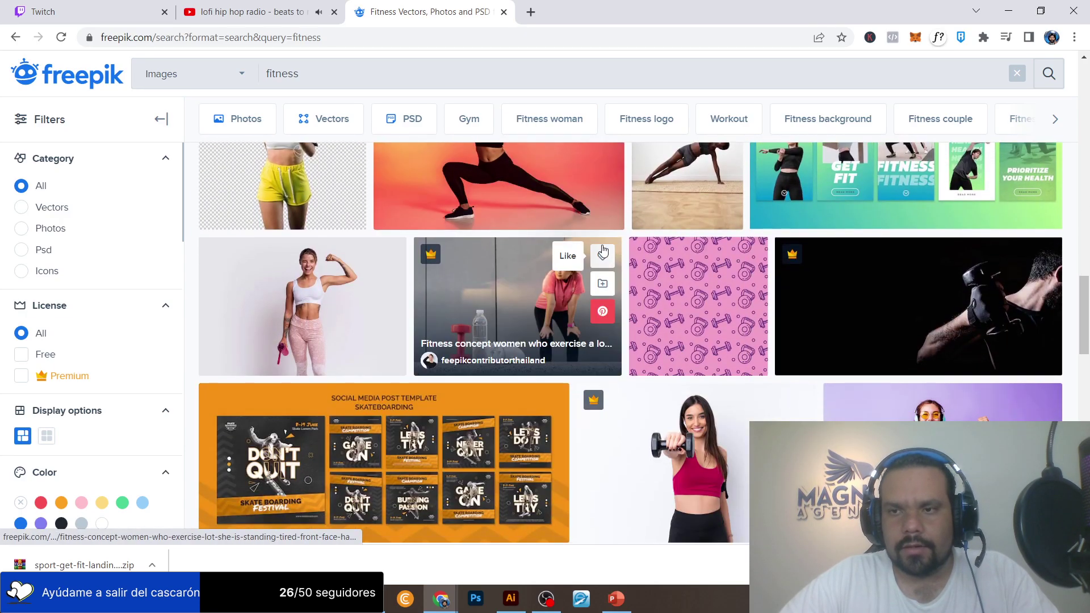
pyautogui.scroll(-10, 603, 251)
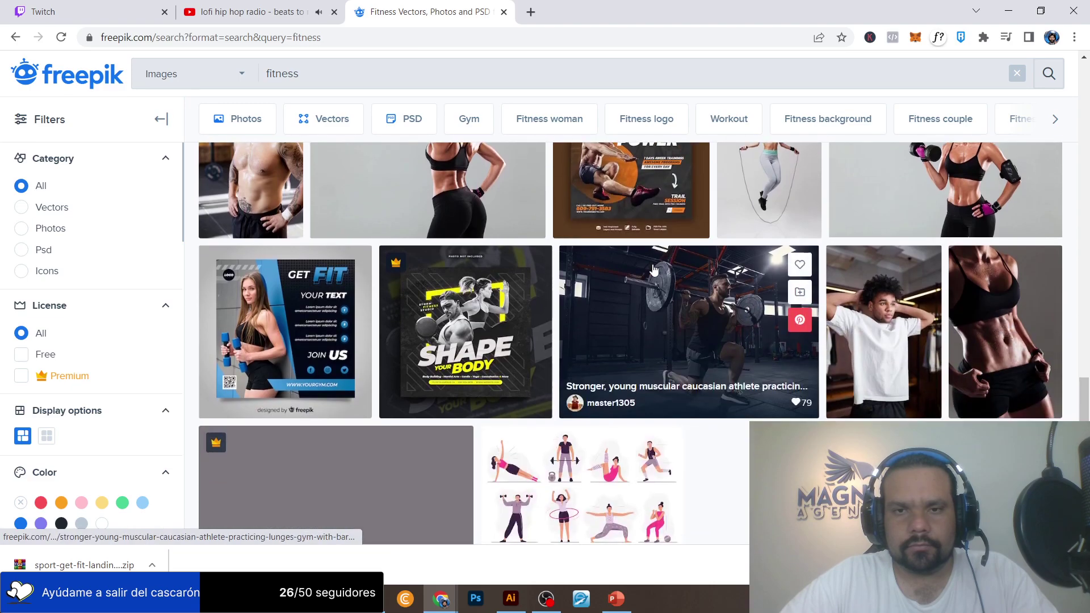
pyautogui.scroll(1, 654, 269)
# Search Freepik for "fitness man and woman" and download the portrait of a sporty young couple with arms crossed over white background.
pyautogui.click(335, 76)
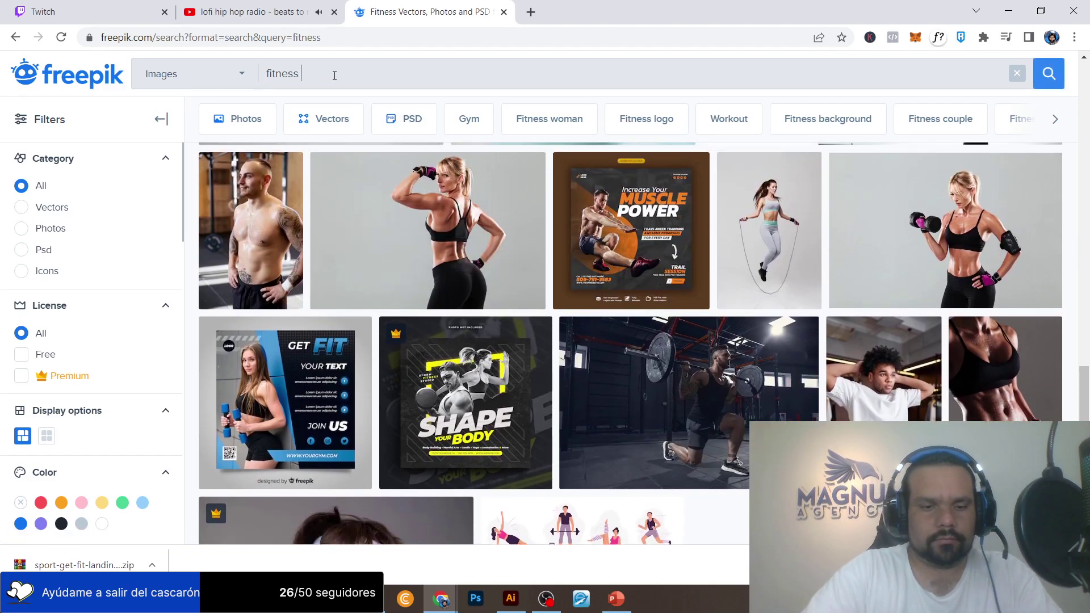
pyautogui.write('man and wom')
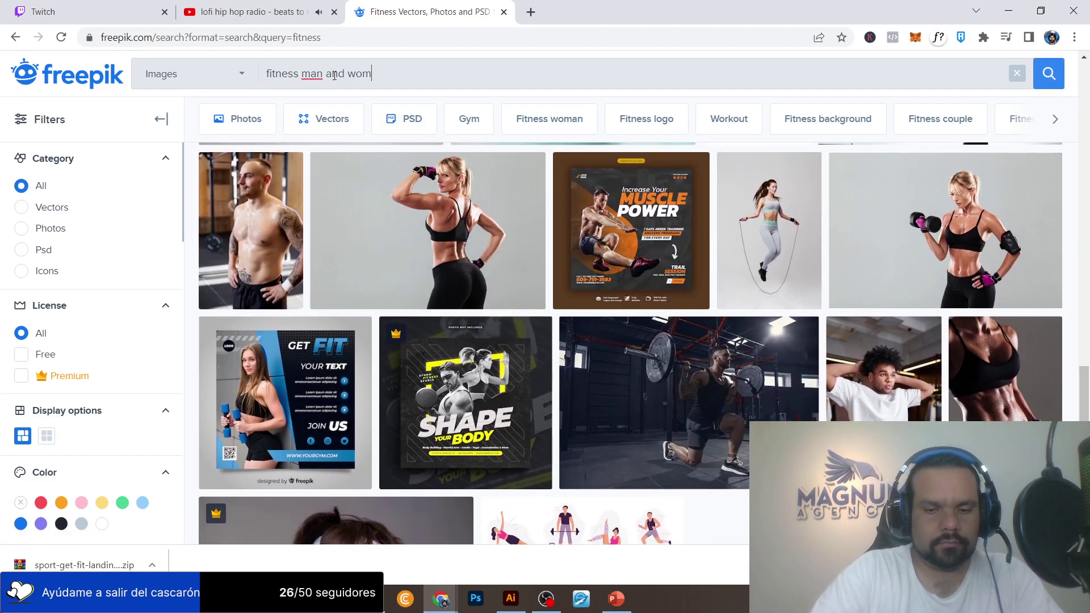
pyautogui.write('an')
pyautogui.press('Return')
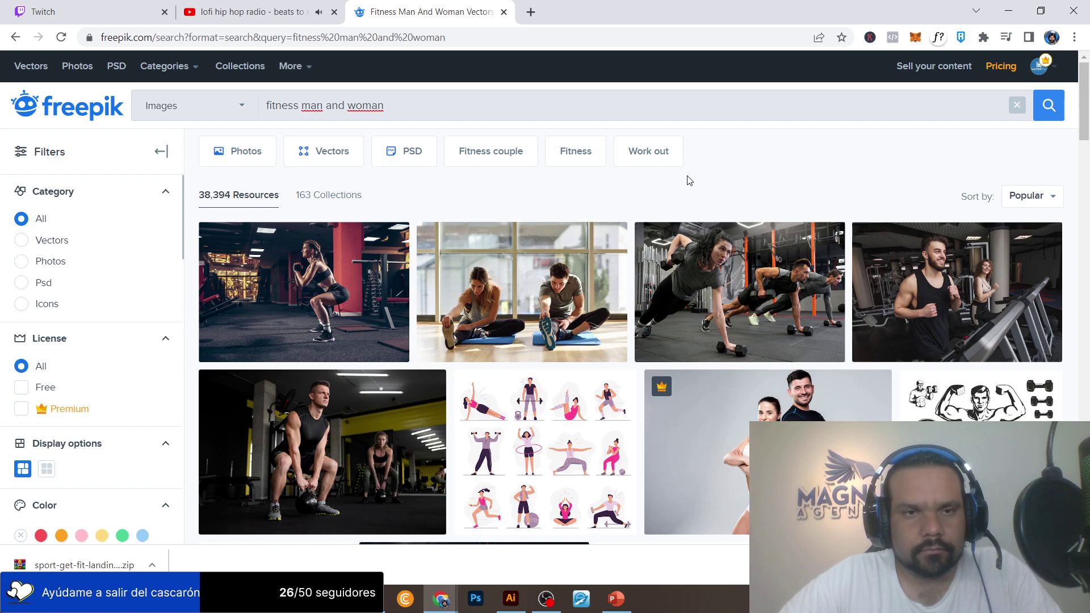
pyautogui.scroll(-3, 748, 204)
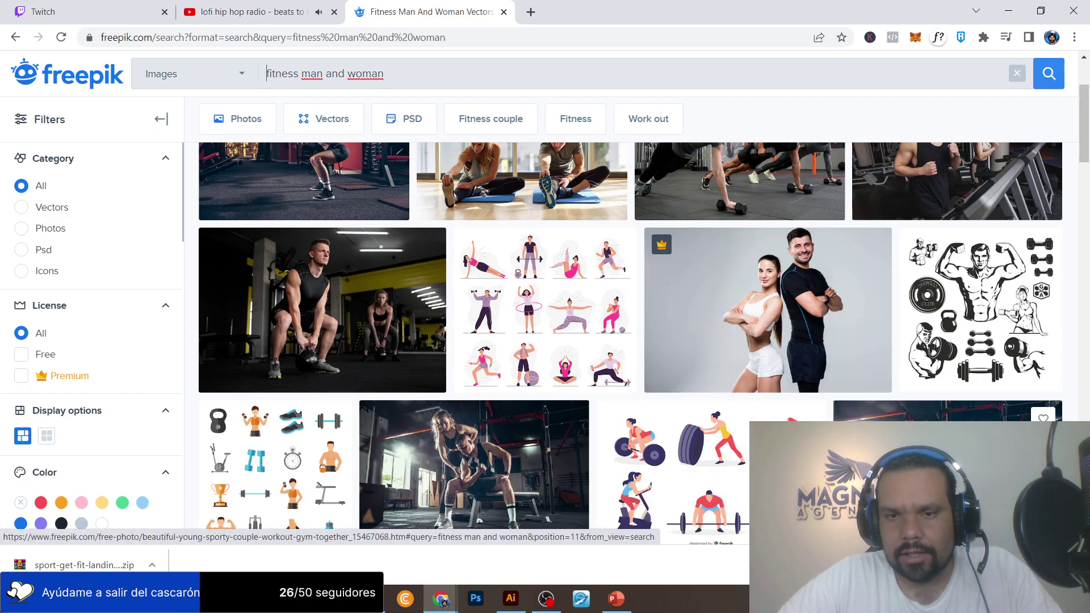
pyautogui.scroll(-4, 455, 270)
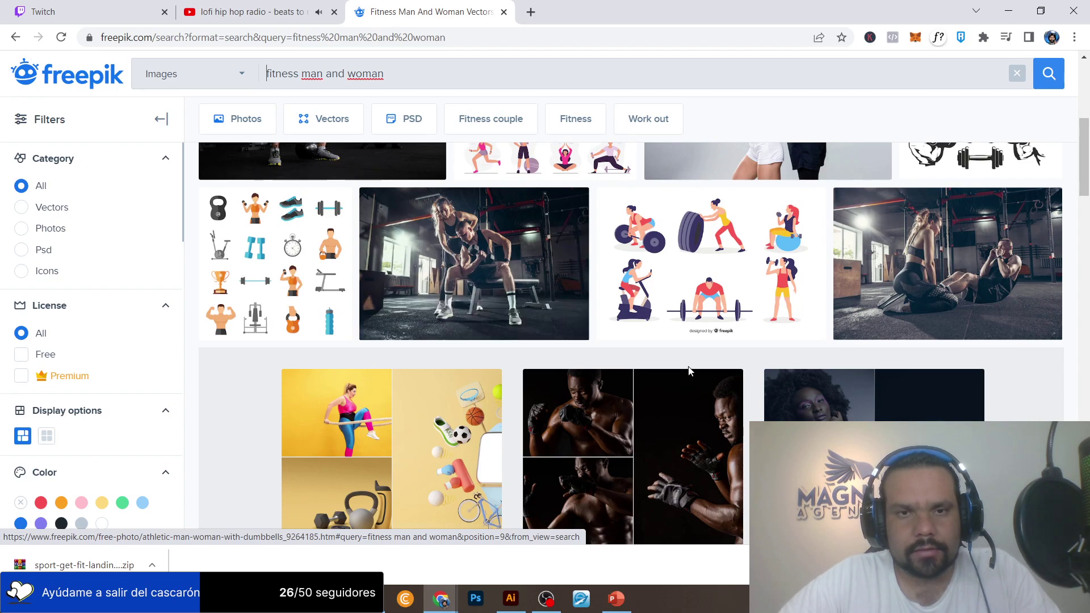
pyautogui.scroll(4, 677, 371)
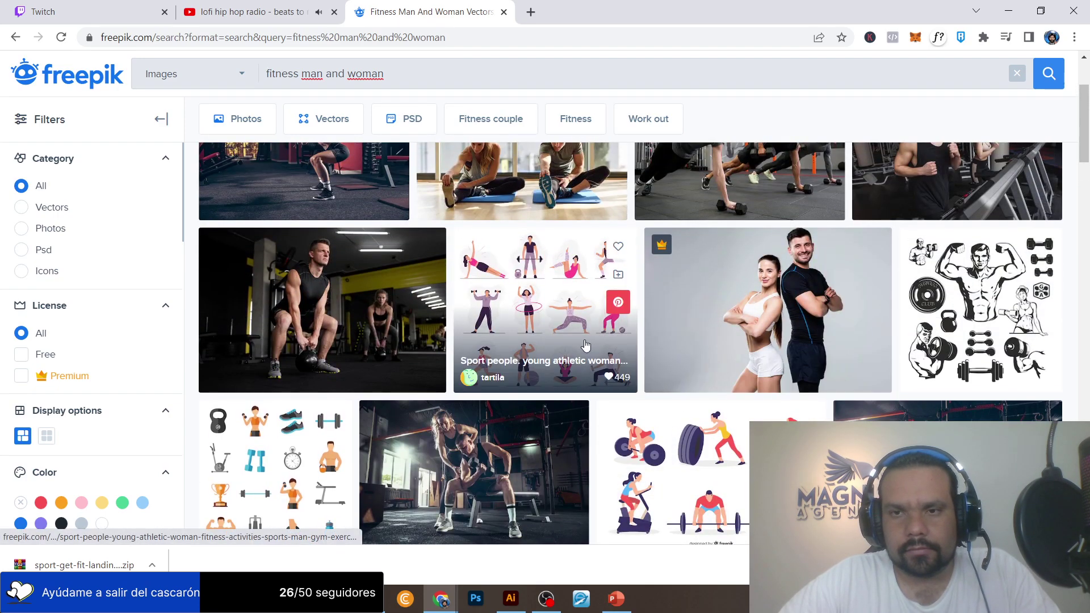
pyautogui.click(711, 260)
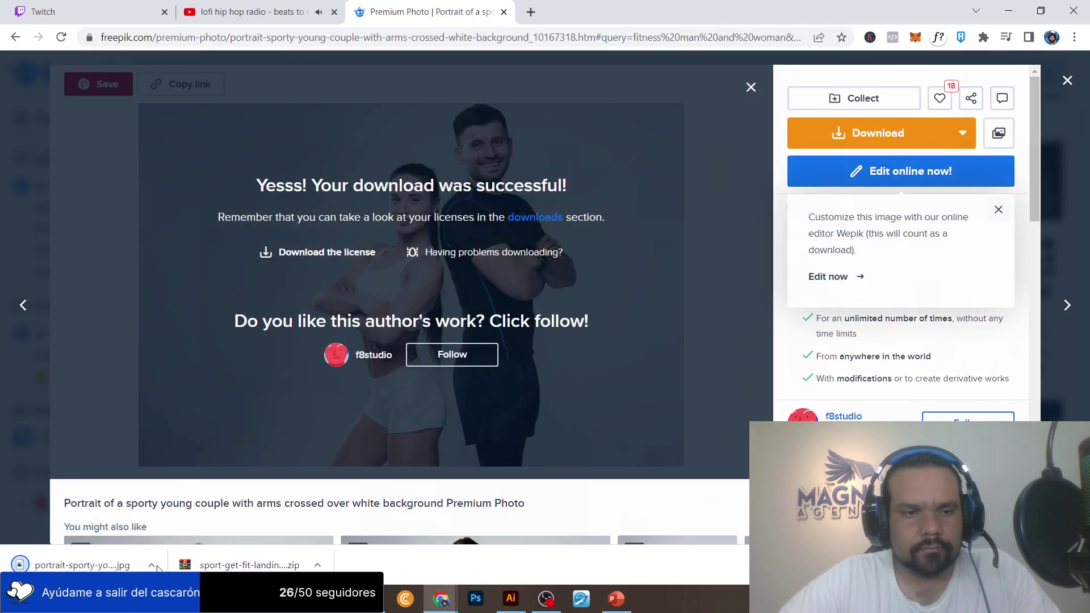
# Move the downloaded sporty couple JPG from the downloads folder into the "0805 - Ebook - ENTRENANDO DESDE TU CASA" project folder.
pyautogui.click(152, 565)
pyautogui.click(189, 526)
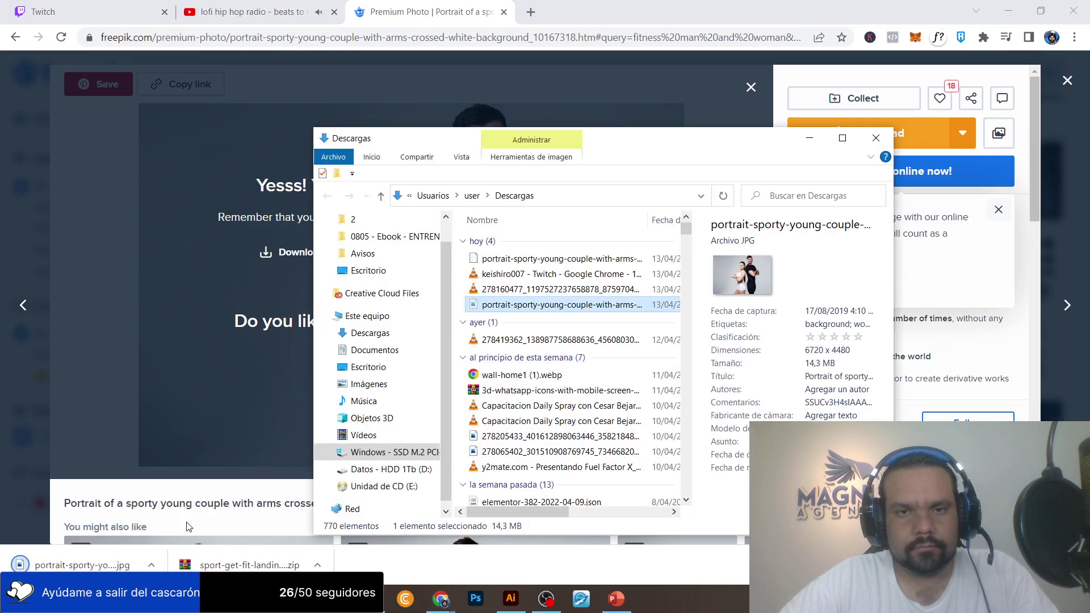
pyautogui.hotkey('alt', 'Tab')
pyautogui.hotkey('alt', 'Tab')
pyautogui.hotkey('alt', 'Tab')
pyautogui.press('BackSpace')
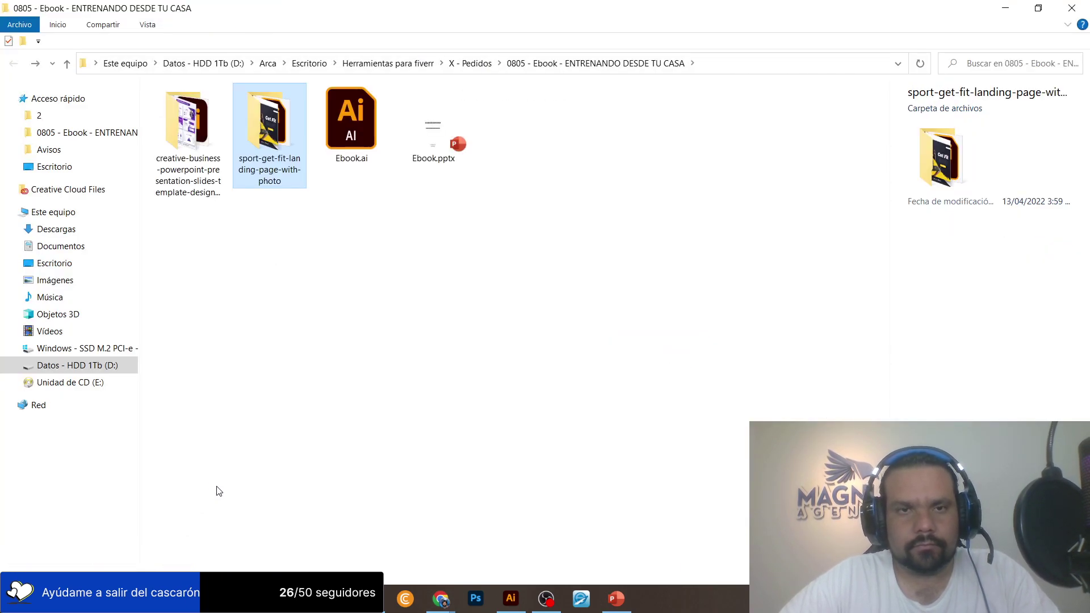
pyautogui.hotkey('ctrl', 'v')
# Open the sporty couple photo with Adobe Photoshop 2022 and deselect the file in the project folder.
pyautogui.rightClick(531, 150)
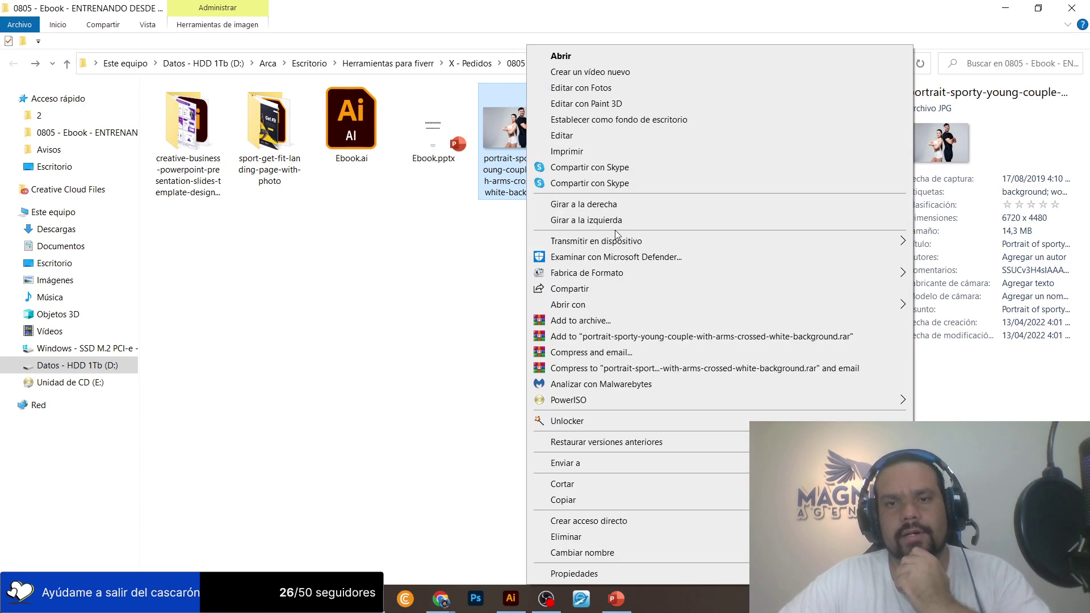
pyautogui.moveTo(662, 307)
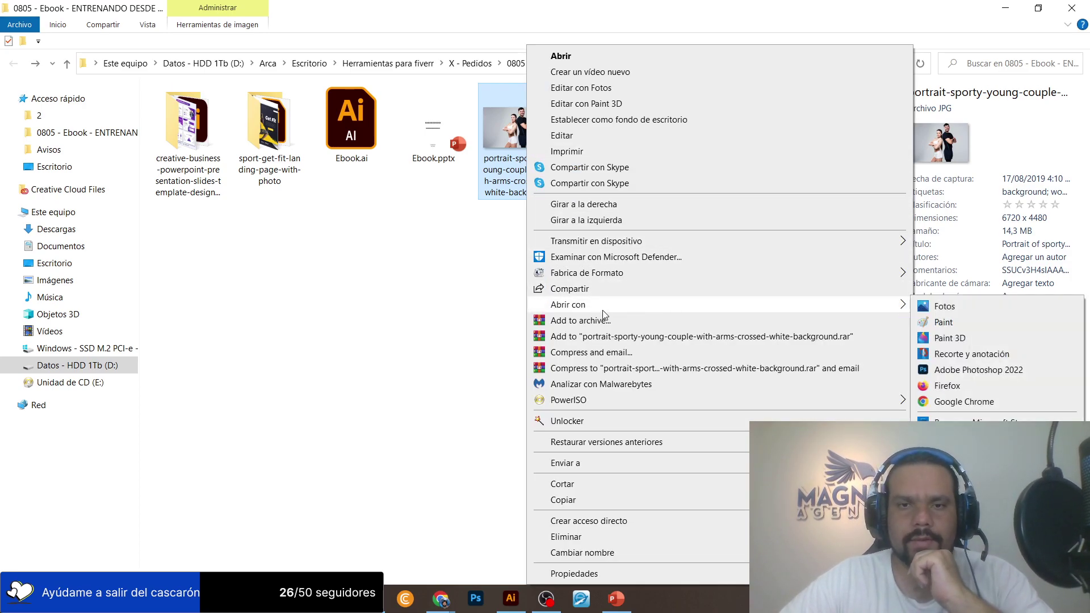
pyautogui.click(977, 370)
pyautogui.click(445, 342)
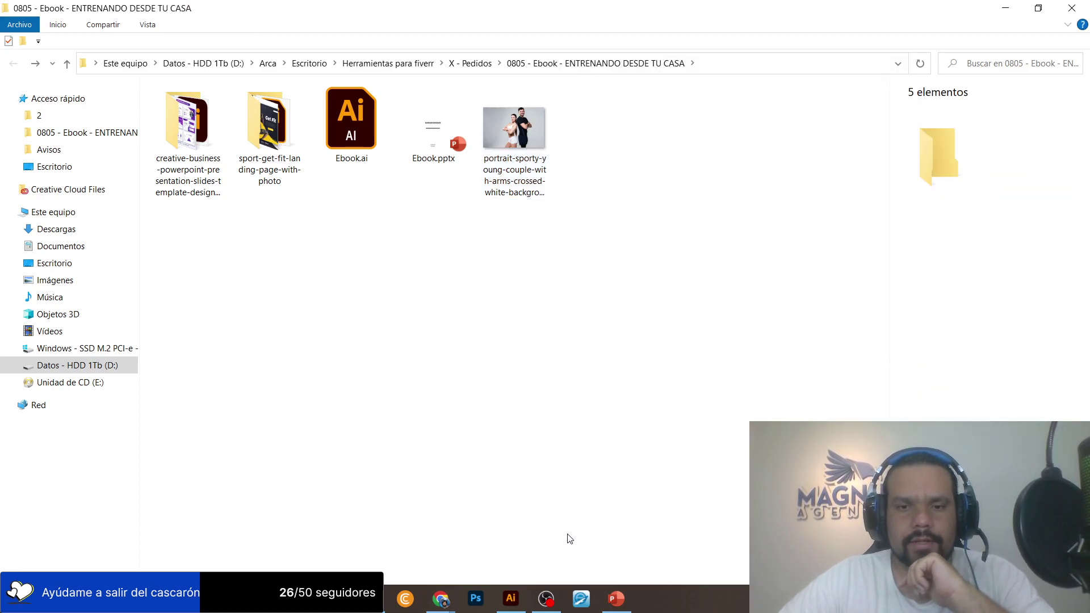
# Switch to the "E-book Bajar de peso" document in Google Docs and check the wording of the title.
pyautogui.moveTo(441, 599)
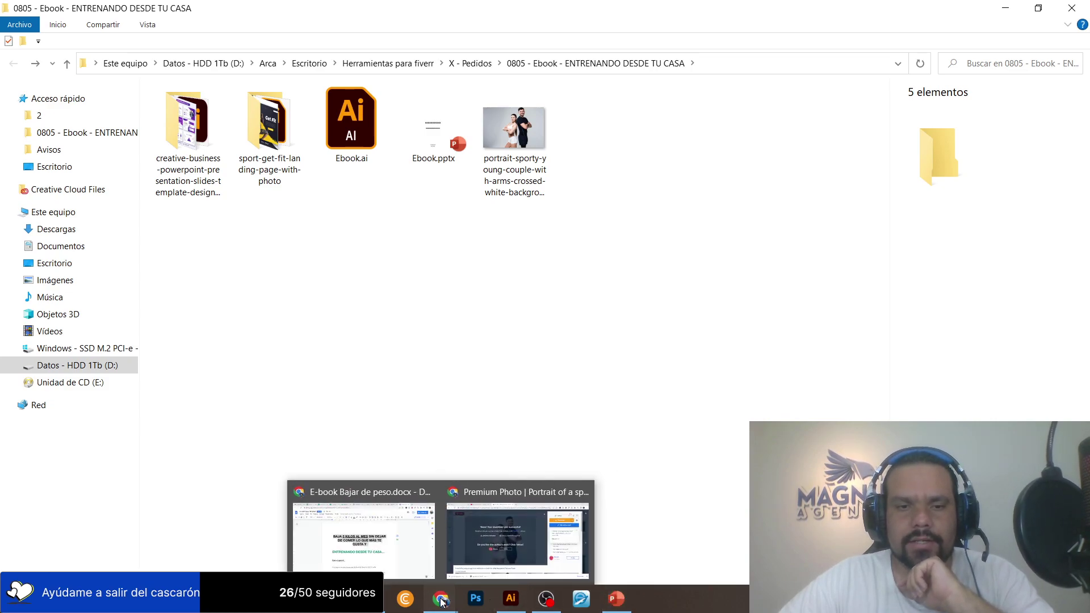
pyautogui.click(396, 538)
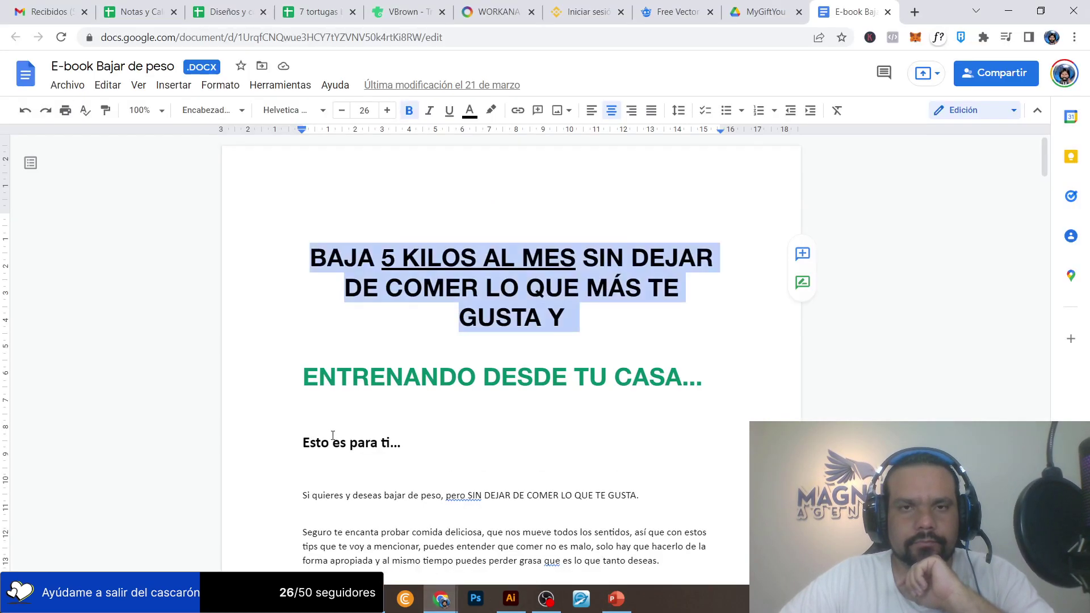
pyautogui.rightClick(489, 301)
pyautogui.click(487, 214)
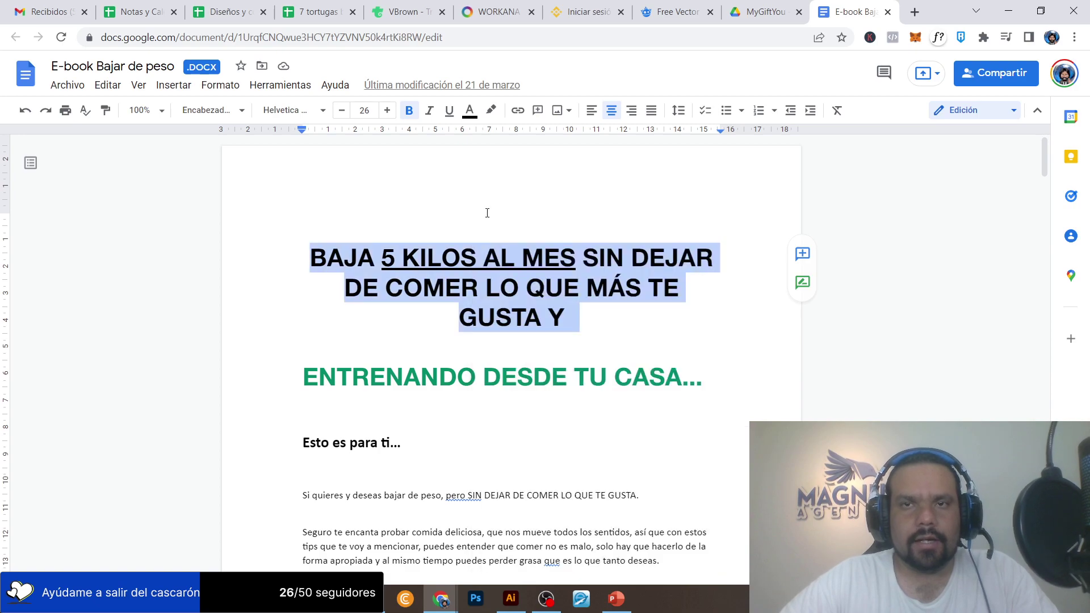
# Switch to the Ebook.ai document in Illustrator and ungroup the purple "Startup" presentation template.
pyautogui.click(617, 599)
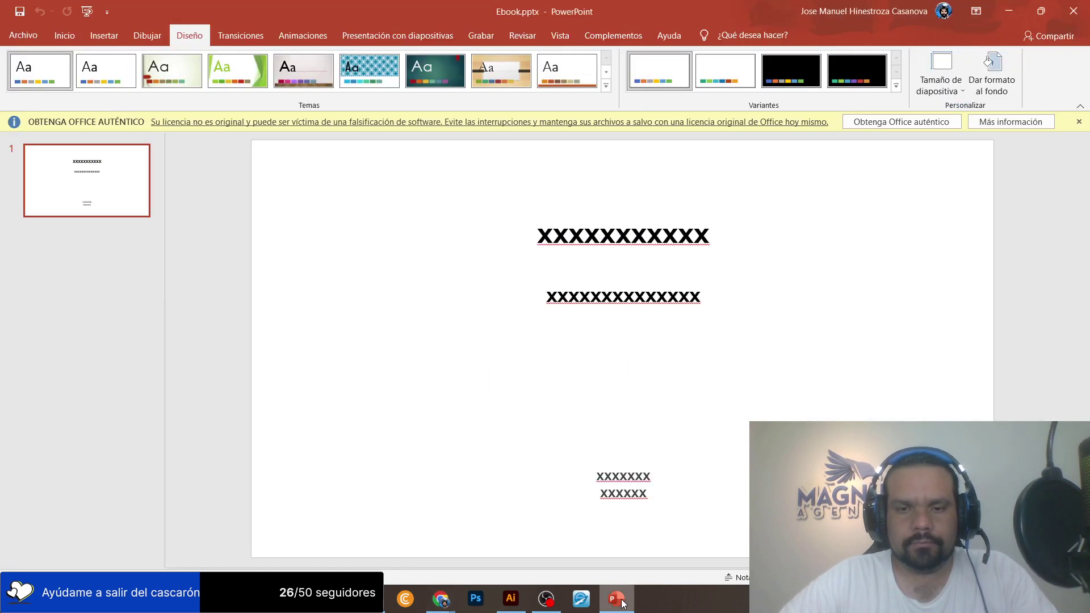
pyautogui.hotkey('alt', 'Tab')
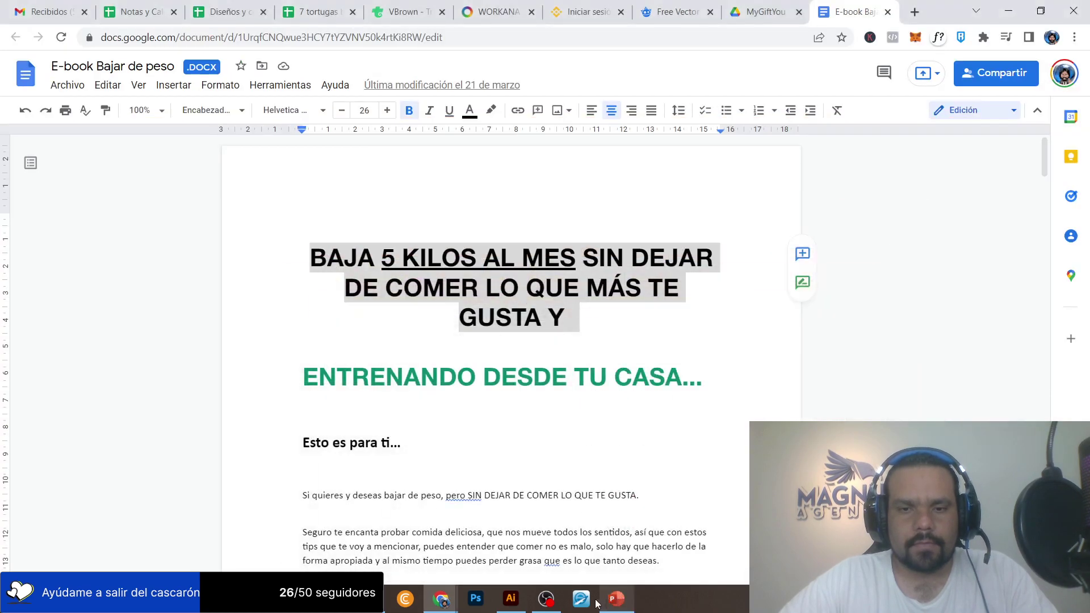
pyautogui.click(514, 601)
pyautogui.scroll(4, 756, 320)
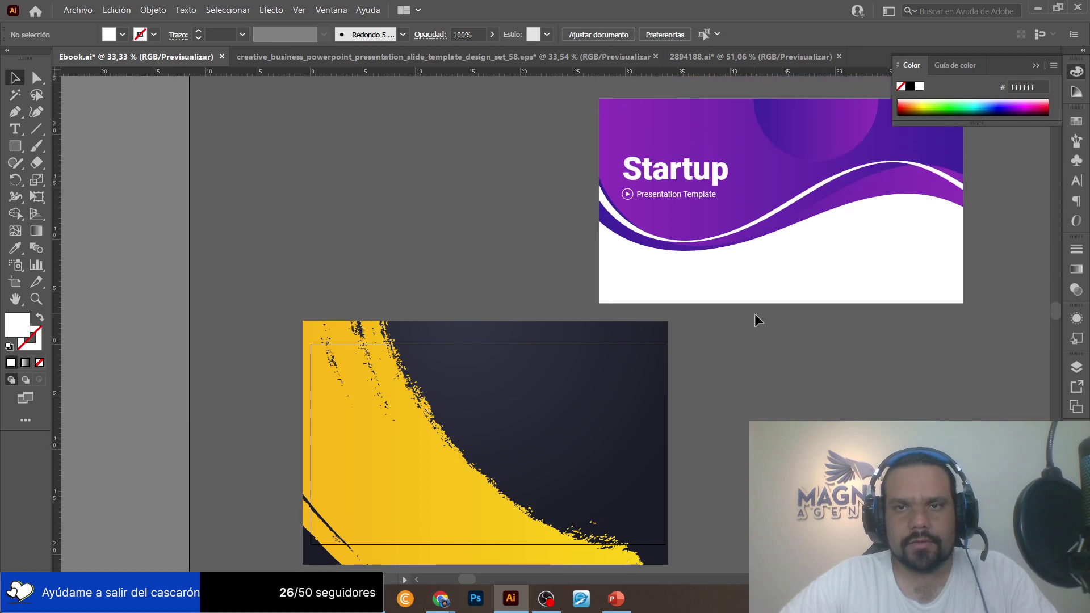
pyautogui.click(679, 262)
pyautogui.rightClick(660, 257)
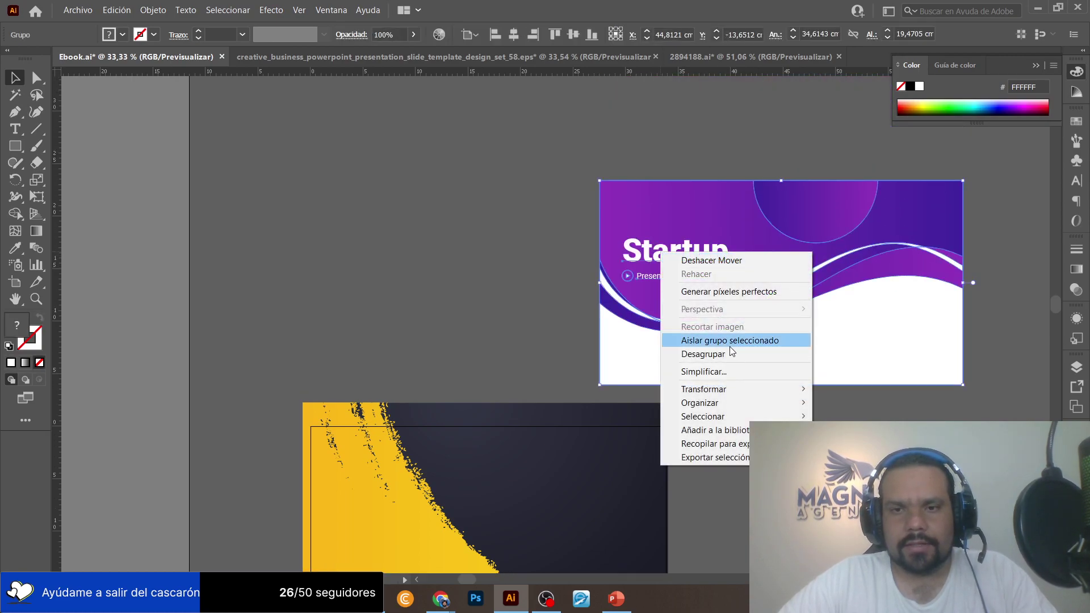
pyautogui.click(682, 353)
pyautogui.click(462, 270)
# Pull the "Startup" title out of the template, bring it to the front and place it on the cover's dark area.
pyautogui.moveTo(680, 264); pyautogui.dragTo(513, 382)
pyautogui.rightClick(513, 381)
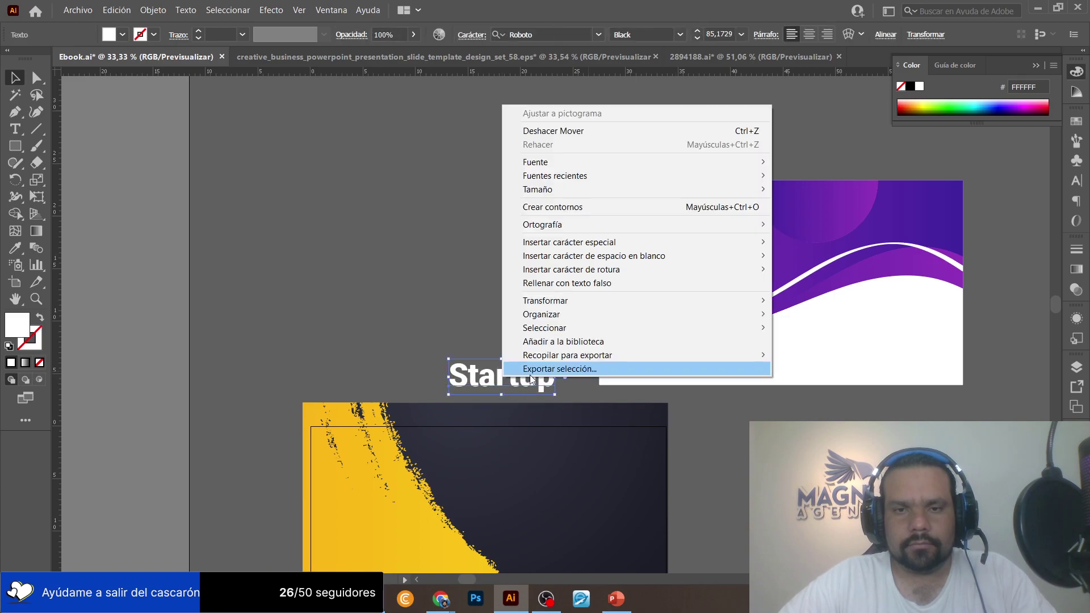
pyautogui.moveTo(571, 314)
pyautogui.click(802, 328)
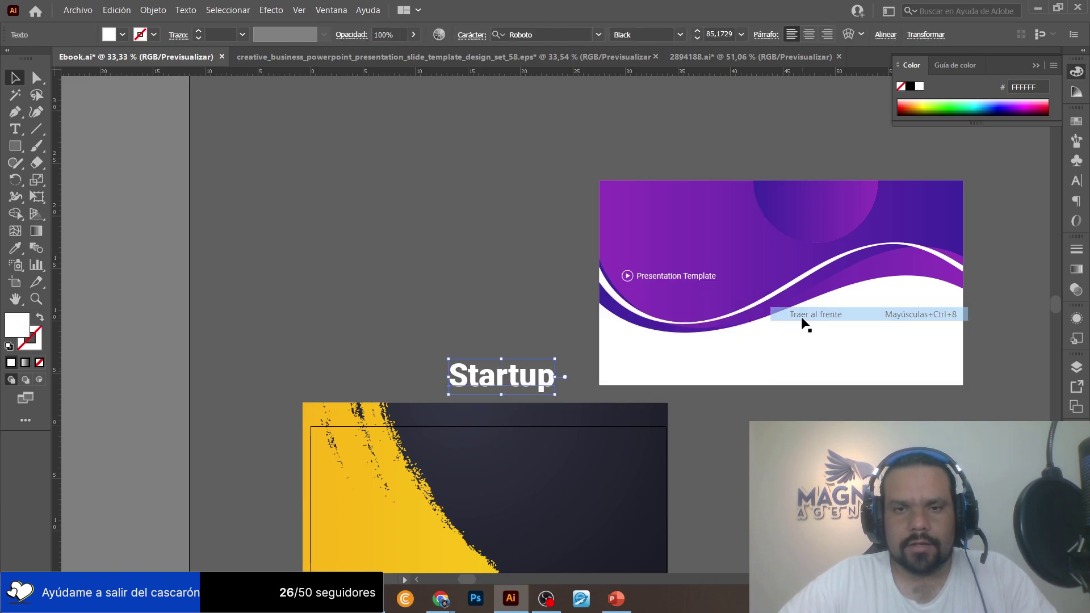
pyautogui.scroll(-4, 802, 329)
pyautogui.moveTo(490, 282); pyautogui.dragTo(473, 356)
# Replace the "Startup" text with the copied title "BAJA 5 KILOS AL MES SIN DEJAR DE COMER LO QUE MÁS TE GUSTA Y".
pyautogui.doubleClick(533, 368)
pyautogui.hotkey('ctrl', 'a')
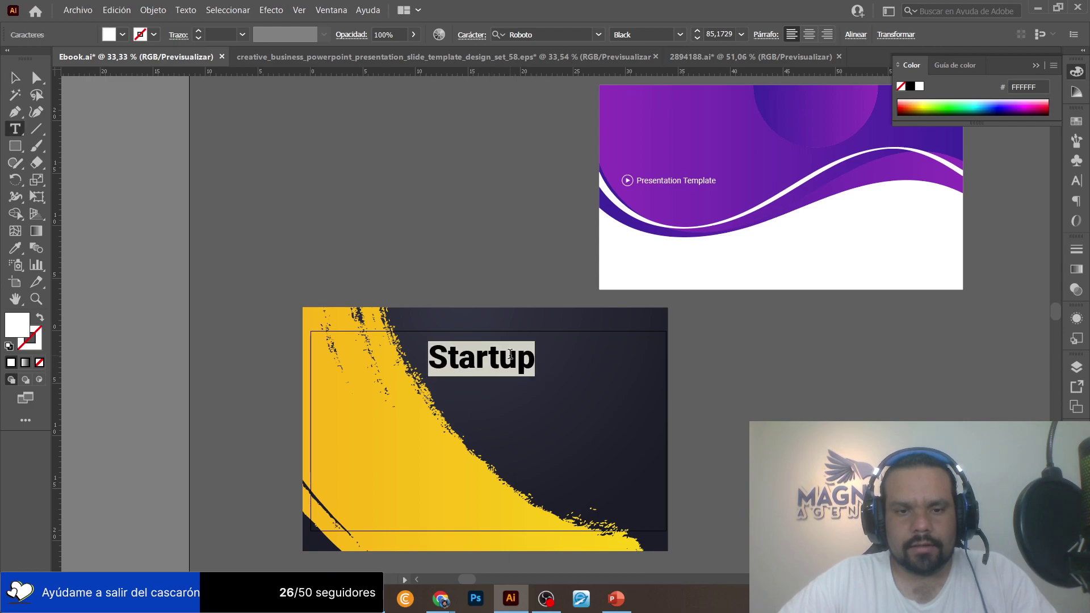
pyautogui.hotkey('ctrl', 'v')
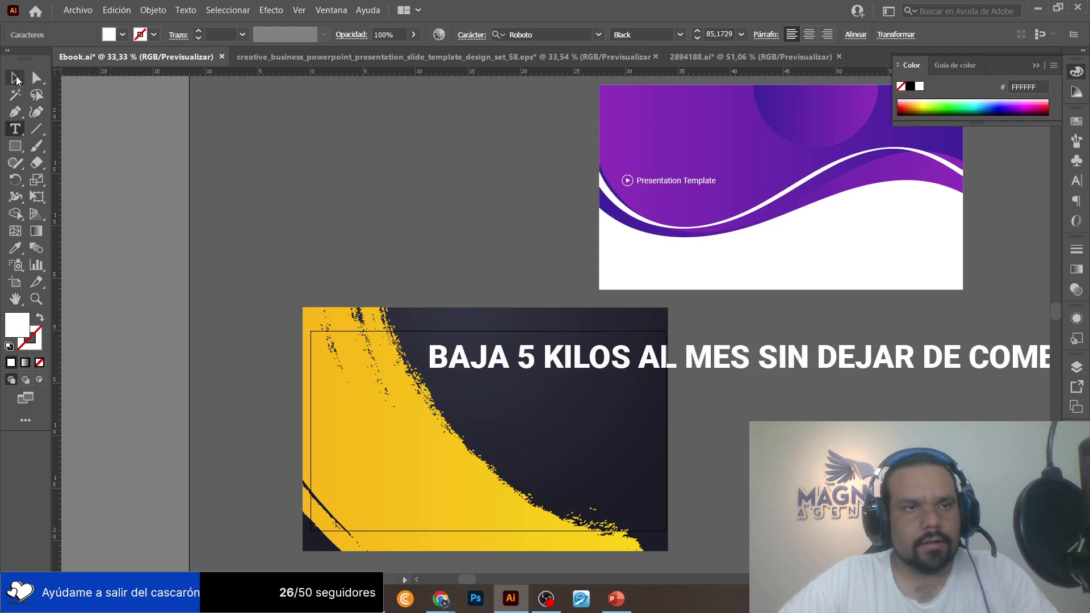
pyautogui.press('Escape')
# Reduce the font size of the long title text to 43 pt.
pyautogui.hscroll(5, 719, 288)
pyautogui.hscroll(-4, 592, 343)
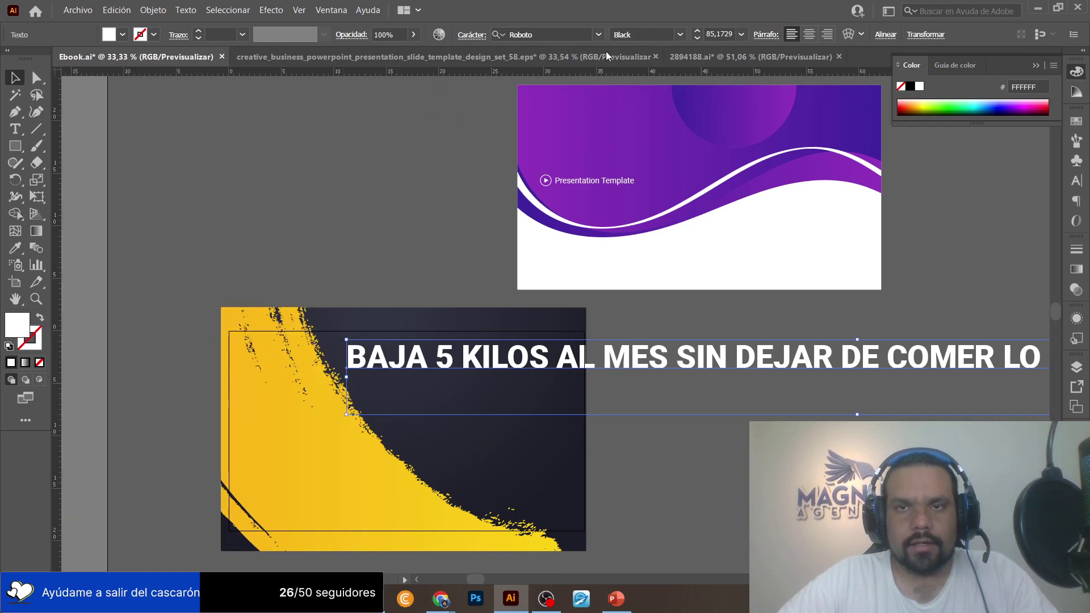
pyautogui.click(697, 38)
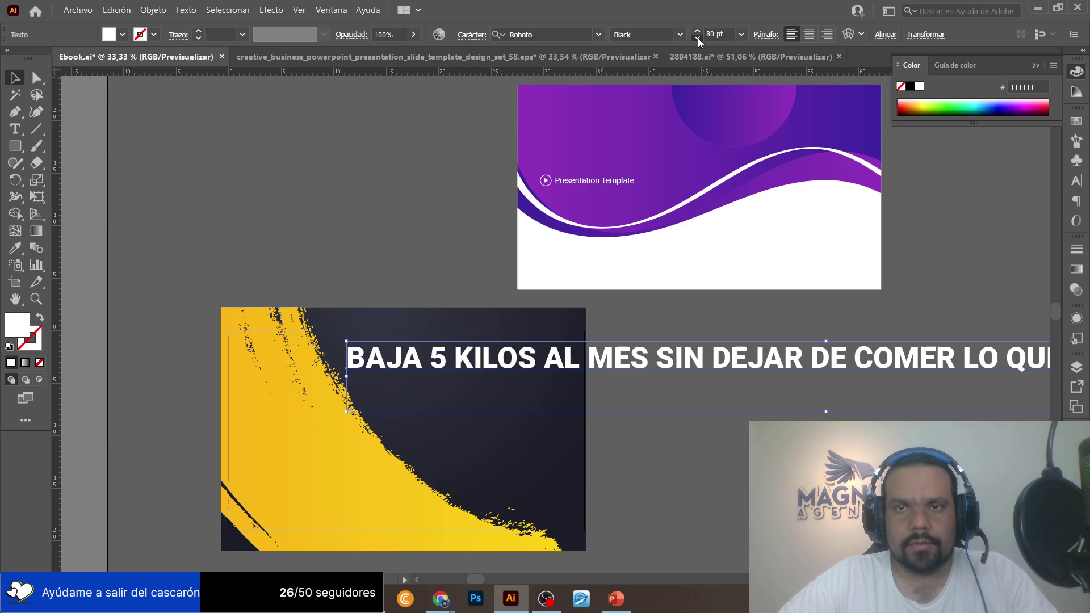
pyautogui.moveTo(698, 38); pyautogui.dragTo(698, 38)
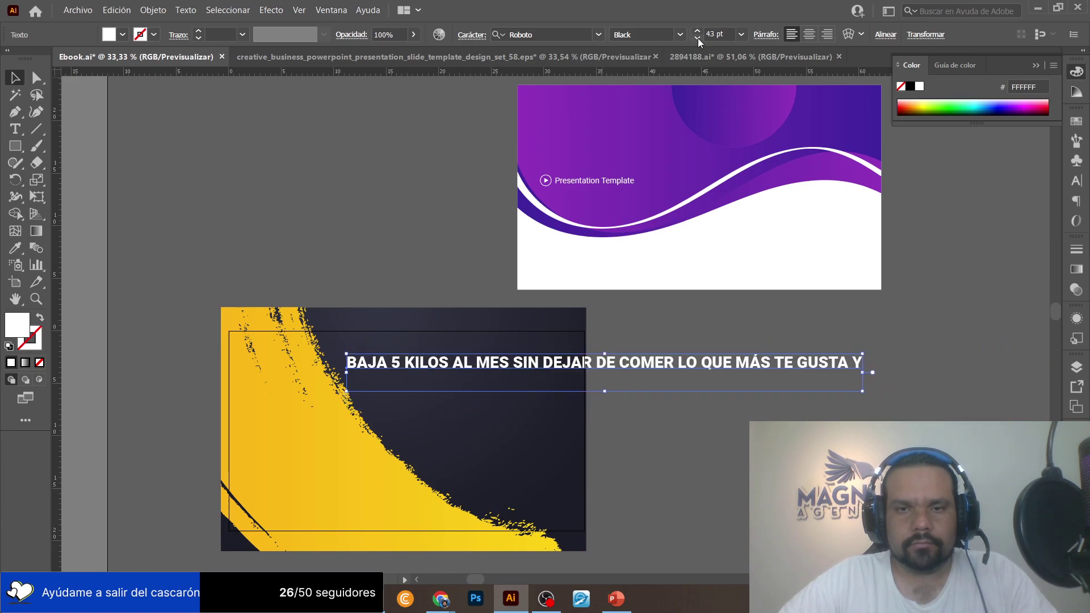
# Duplicate the title below itself and shorten the upper copy to "BAJA 5 KILOS AL MES".
pyautogui.moveTo(534, 368); pyautogui.dragTo(538, 379)
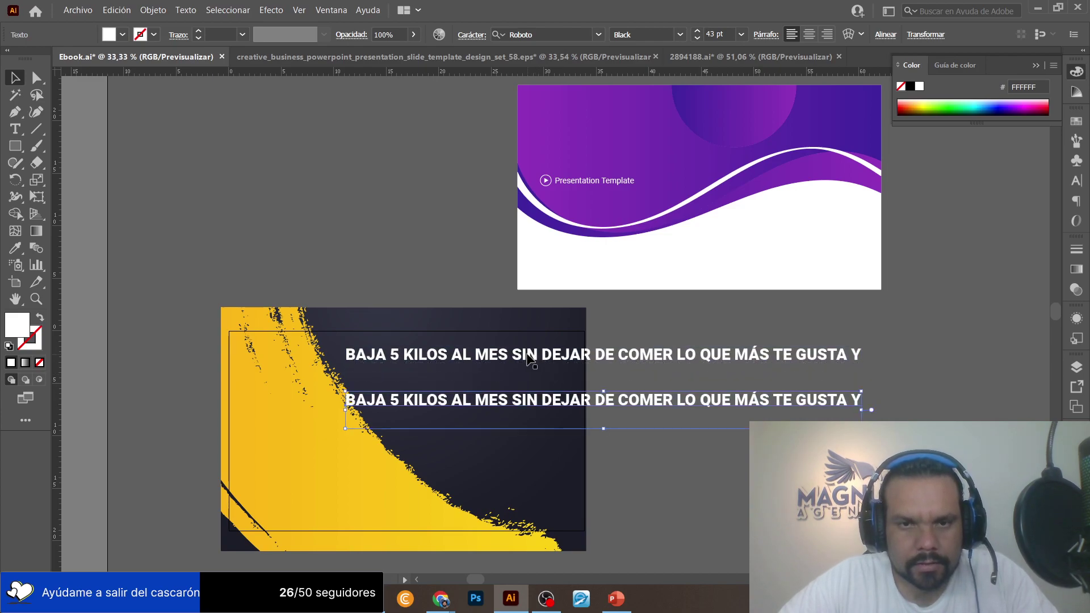
pyautogui.doubleClick(537, 355)
pyautogui.hotkey('ctrl', 'a')
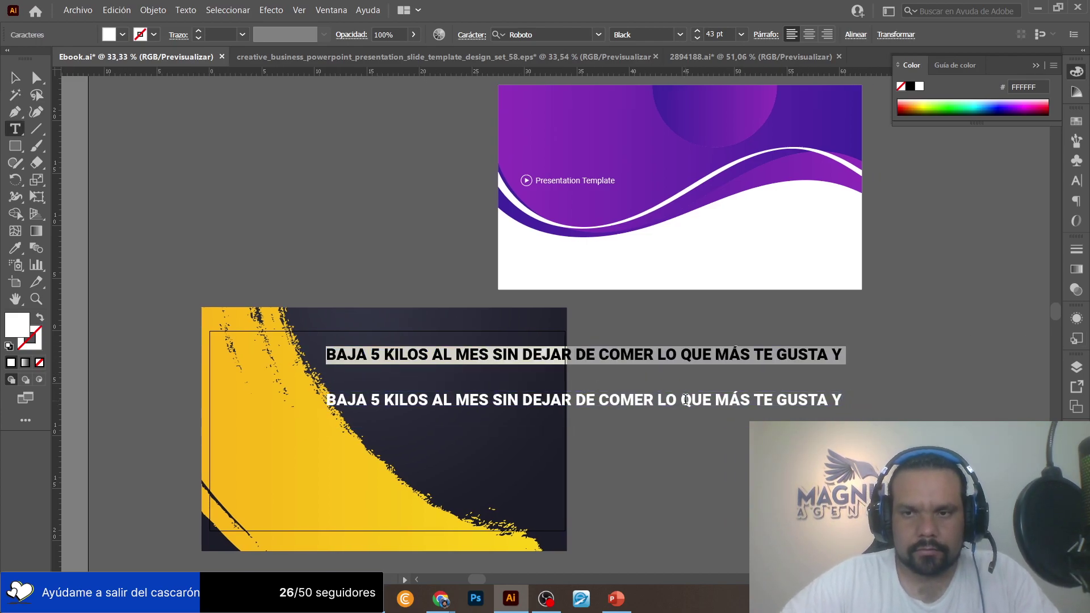
pyautogui.press('Right')
pyautogui.hotkey('ctrl', 'shift', 'Left')
pyautogui.hotkey('ctrl', 'shift', 'Left')
pyautogui.hotkey('ctrl', 'shift', 'Left')
pyautogui.hotkey('ctrl', 'shift', 'Left')
pyautogui.hotkey('ctrl', 'shift', 'Left')
pyautogui.hotkey('ctrl', 'shift', 'Left')
pyautogui.hotkey('ctrl', 'shift', 'Left')
pyautogui.hotkey('ctrl', 'shift', 'Left')
pyautogui.hotkey('ctrl', 'shift', 'Left')
pyautogui.hotkey('ctrl', 'shift', 'Left')
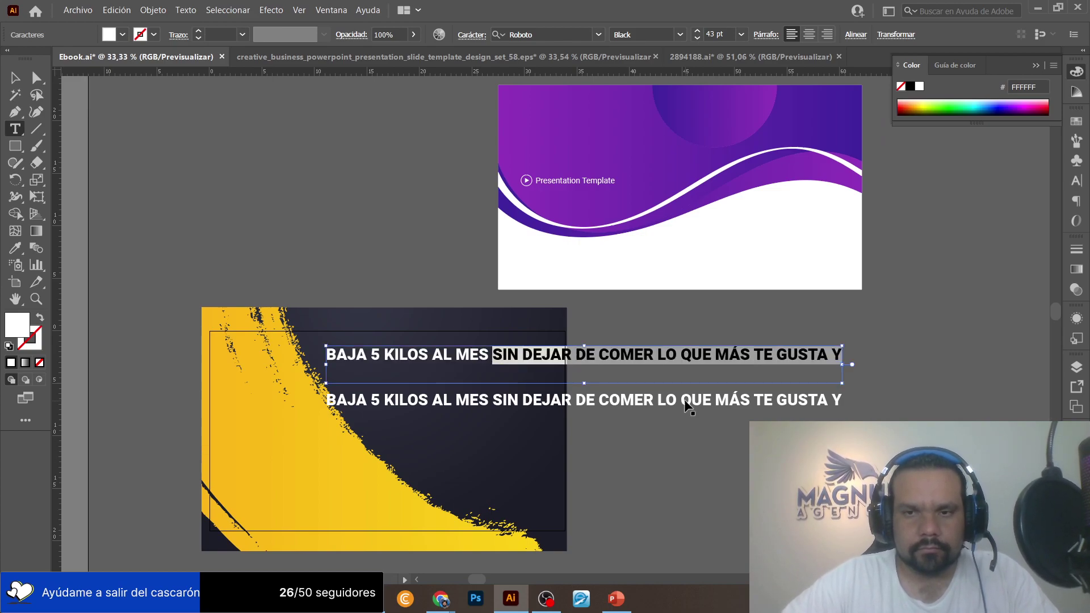
pyautogui.press('BackSpace')
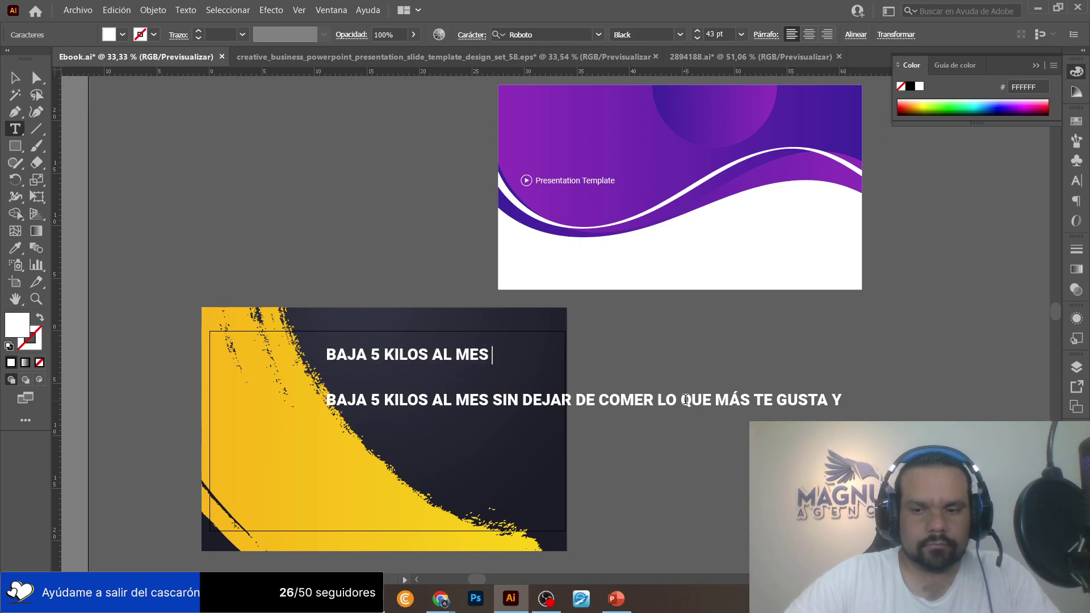
pyautogui.click(15, 77)
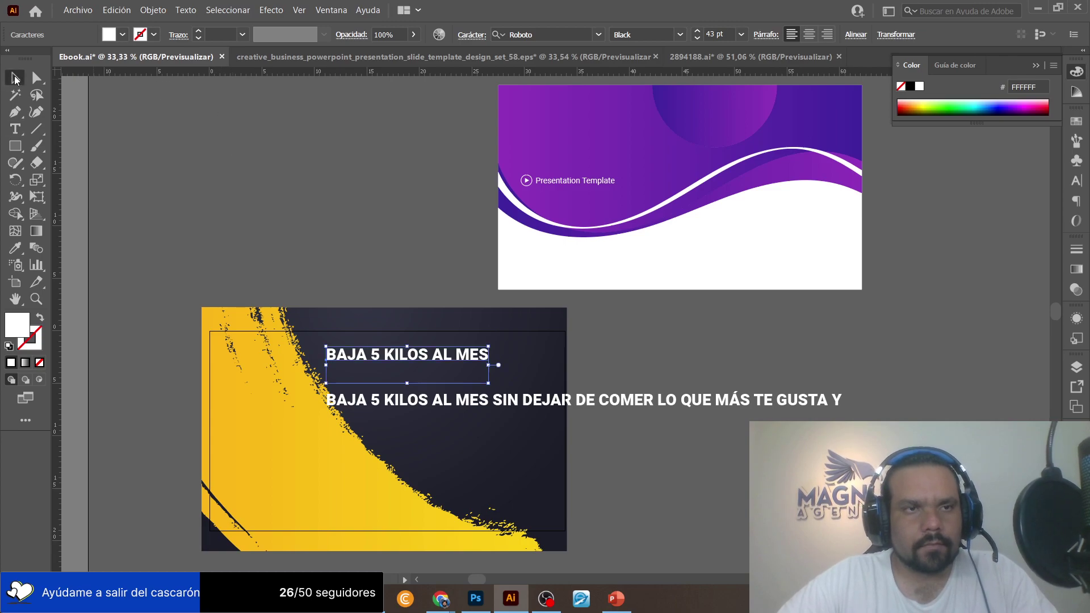
# Enlarge "BAJA 5 KILOS AL MES" to about 62 pt across the cover's dark area and remove its trailing empty line.
pyautogui.moveTo(487, 385); pyautogui.dragTo(546, 427)
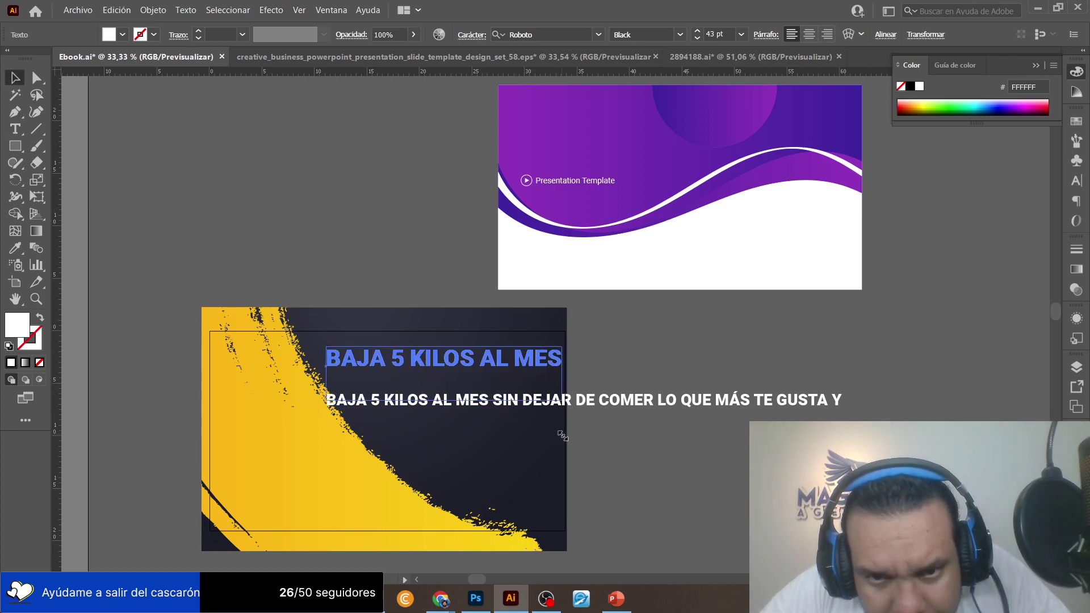
pyautogui.moveTo(562, 435); pyautogui.dragTo(549, 432)
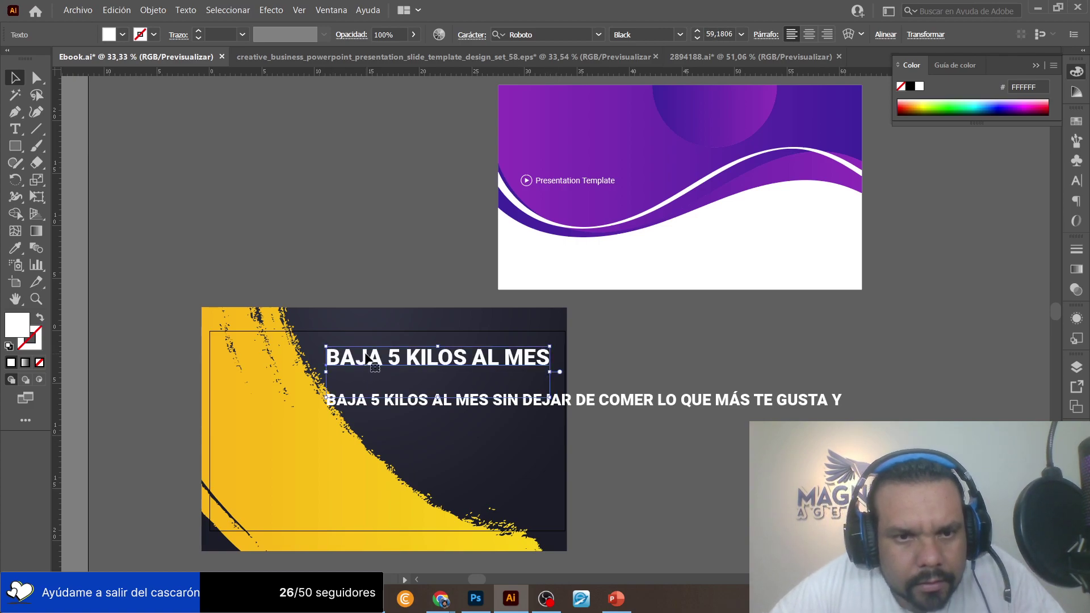
pyautogui.moveTo(325, 344); pyautogui.dragTo(316, 341)
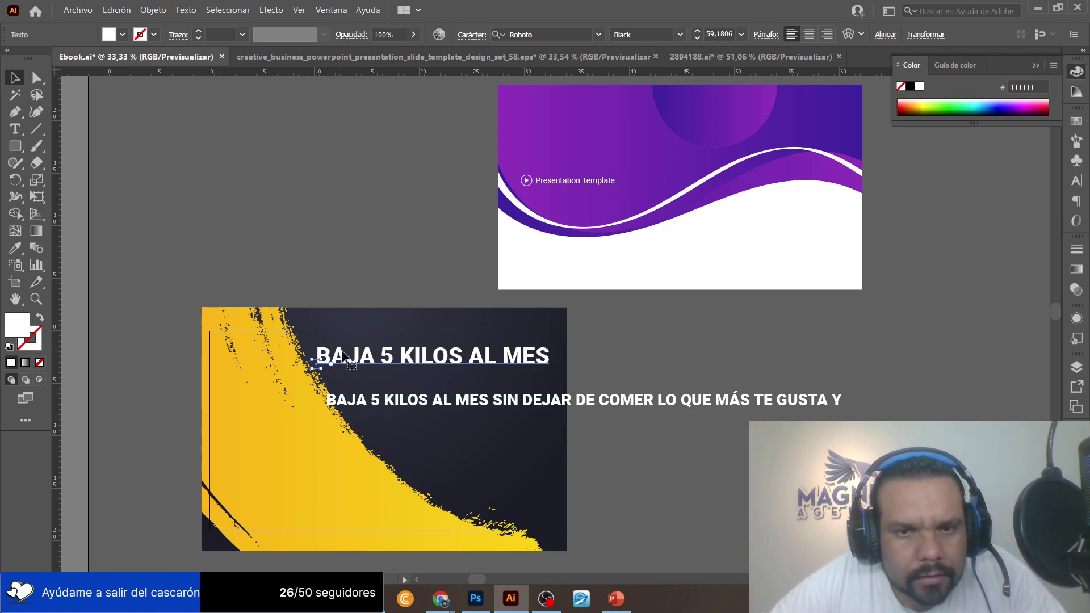
pyautogui.doubleClick(413, 350)
pyautogui.press('End')
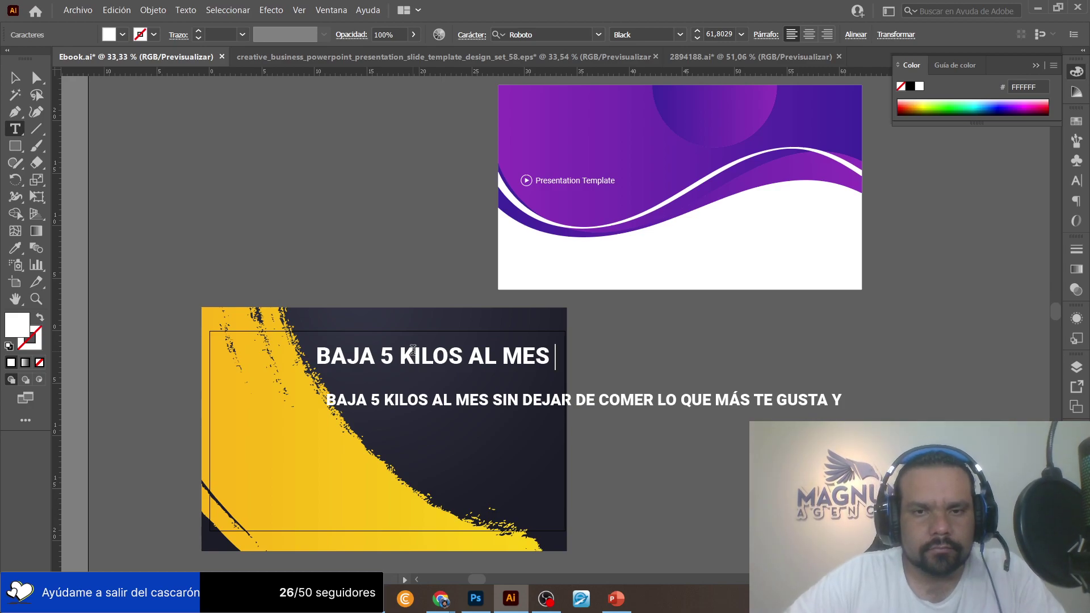
pyautogui.press('Escape')
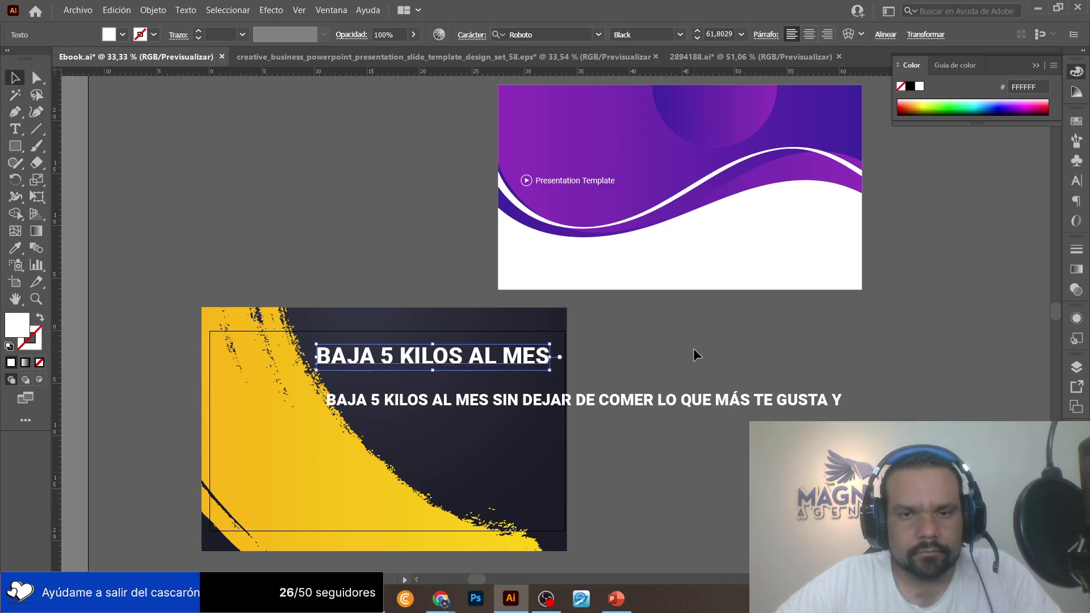
pyautogui.click(694, 348)
# Delete "BAJA 5 KILOS AL MES" from the lower copy and place the remaining text directly under the first line.
pyautogui.moveTo(495, 407); pyautogui.dragTo(338, 389)
pyautogui.doubleClick(514, 396)
pyautogui.press('BackSpace')
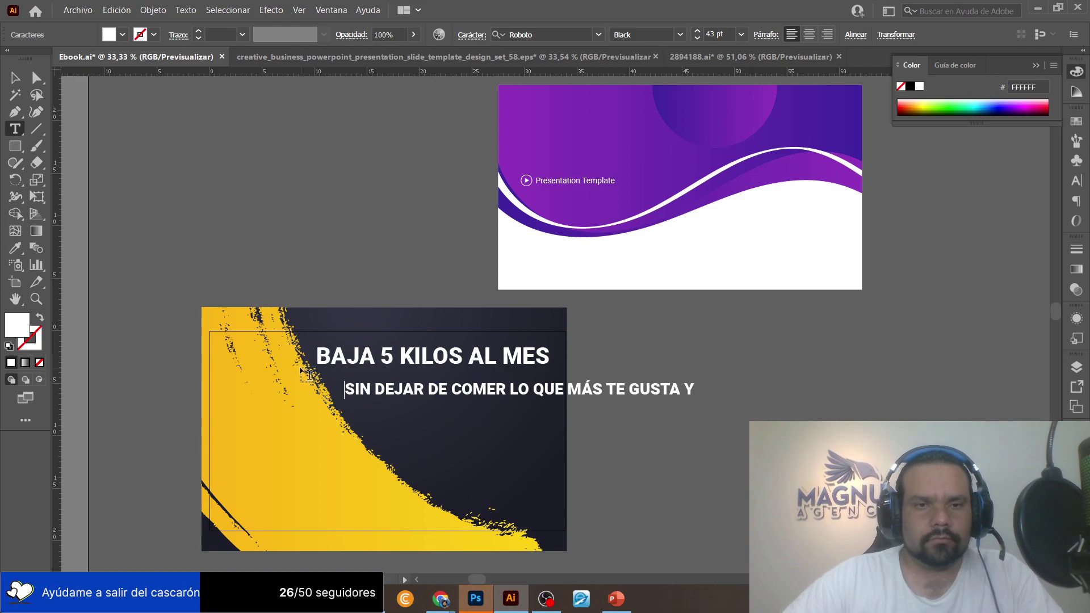
pyautogui.click(15, 78)
pyautogui.moveTo(486, 393); pyautogui.dragTo(470, 381)
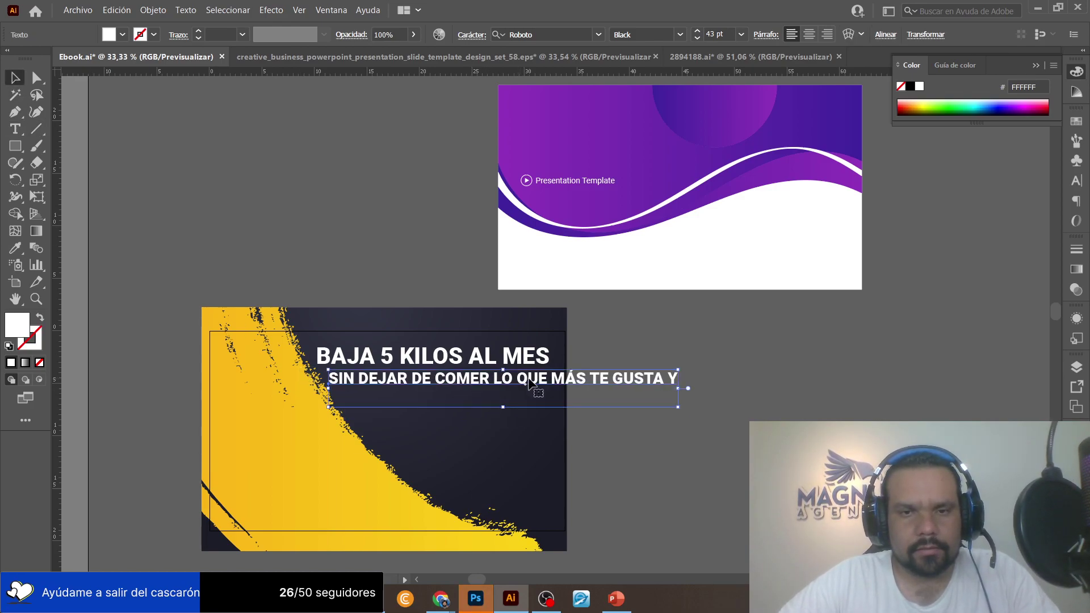
# Cut "LO QUE MÁS TE GUSTA Y" out of the second line and enlarge "SIN DEJAR DE COMER" to nearly the first line's width.
pyautogui.press('t')
pyautogui.moveTo(494, 378); pyautogui.dragTo(741, 387)
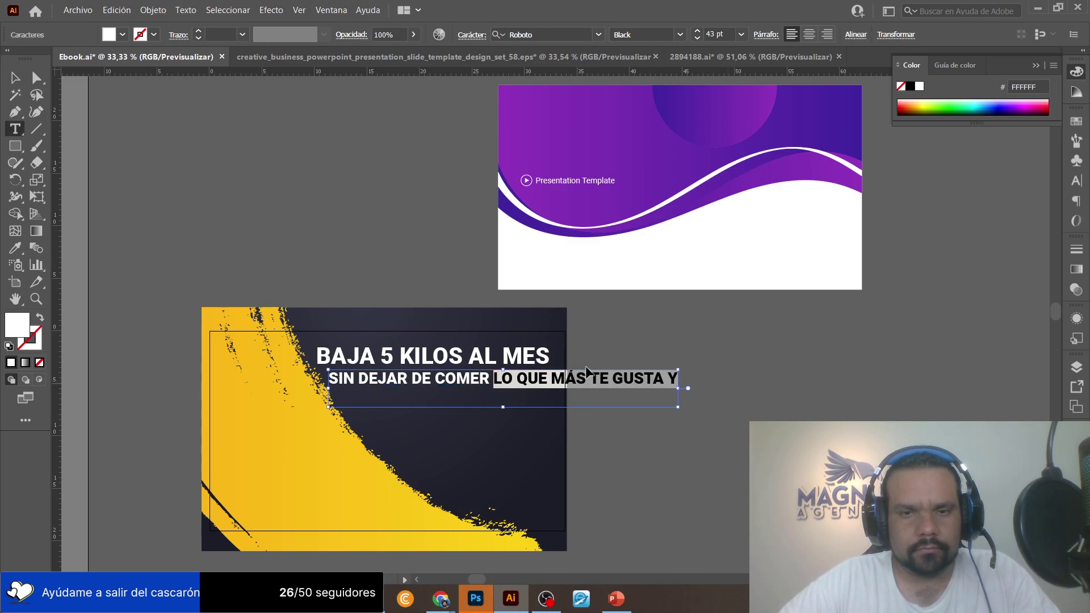
pyautogui.press('BackSpace')
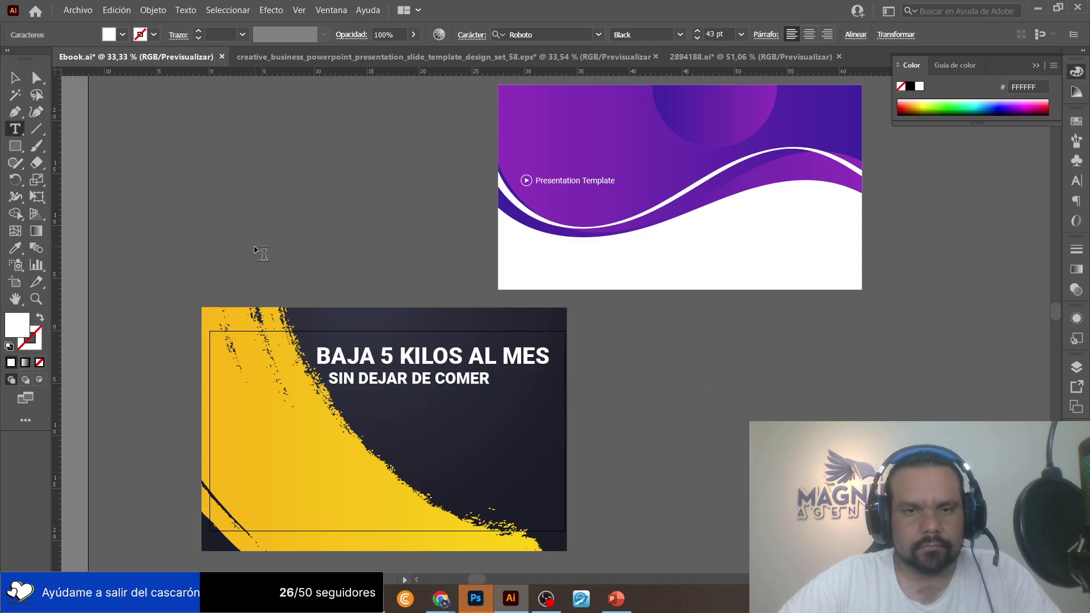
pyautogui.click(16, 78)
pyautogui.moveTo(489, 409); pyautogui.dragTo(549, 423)
# Duplicate the second line below itself and replace the copy's text with "LO QUE MÁS TE GUSTA Y".
pyautogui.moveTo(520, 382); pyautogui.dragTo(520, 409)
pyautogui.doubleClick(423, 406)
pyautogui.hotkey('ctrl', 'a')
pyautogui.hotkey('ctrl', 'v')
pyautogui.press('Escape')
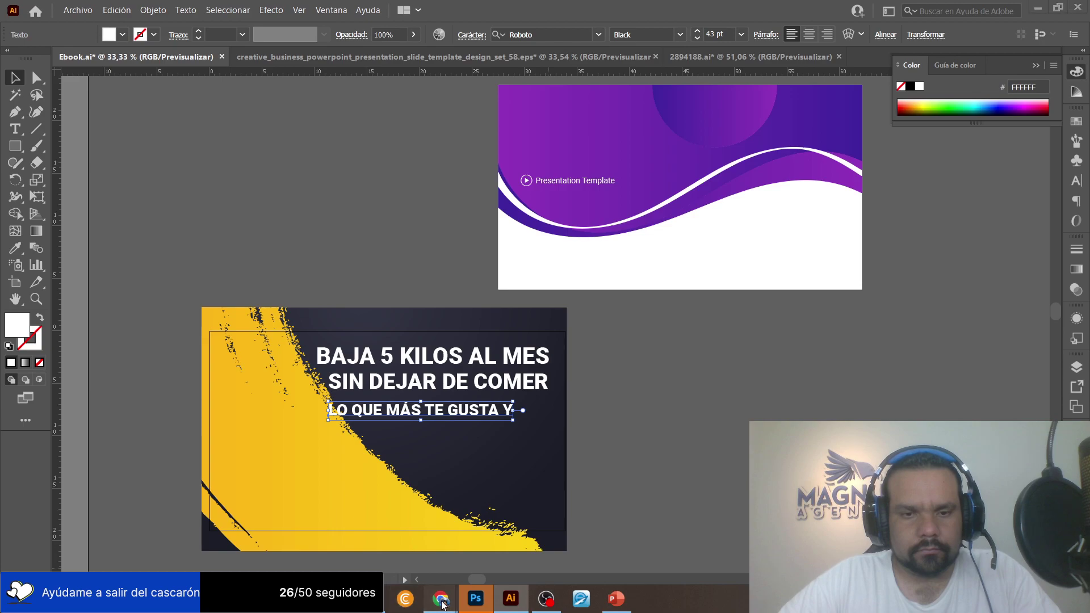
# Check the title wording in the Google Docs document, and scale the third line to about 47 pt beneath "SIN DEJAR DE COMER".
pyautogui.moveTo(441, 599)
pyautogui.click(369, 541)
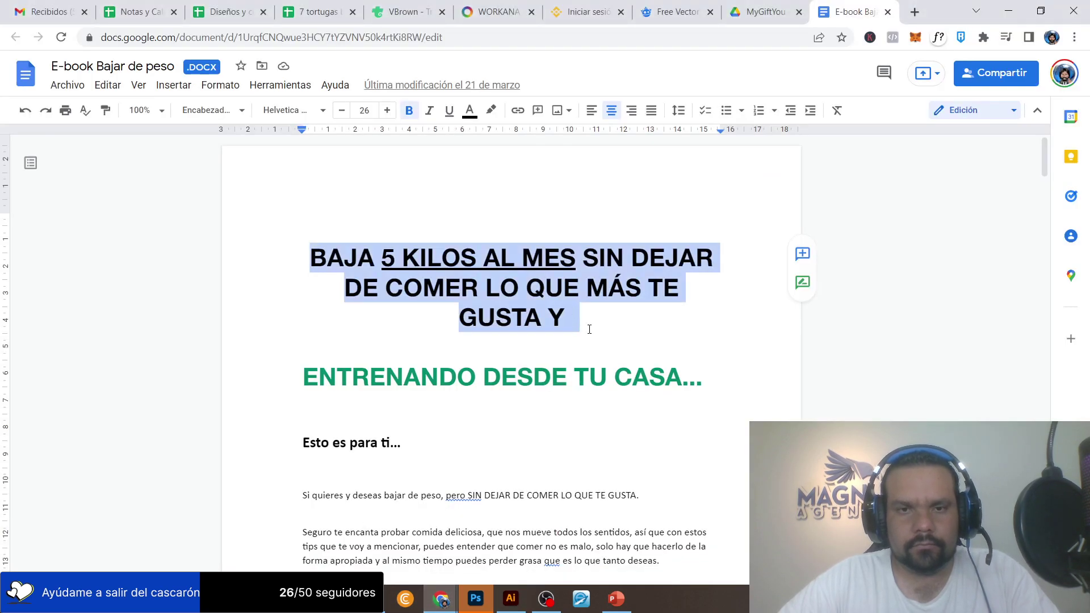
pyautogui.hotkey('alt', 'Tab')
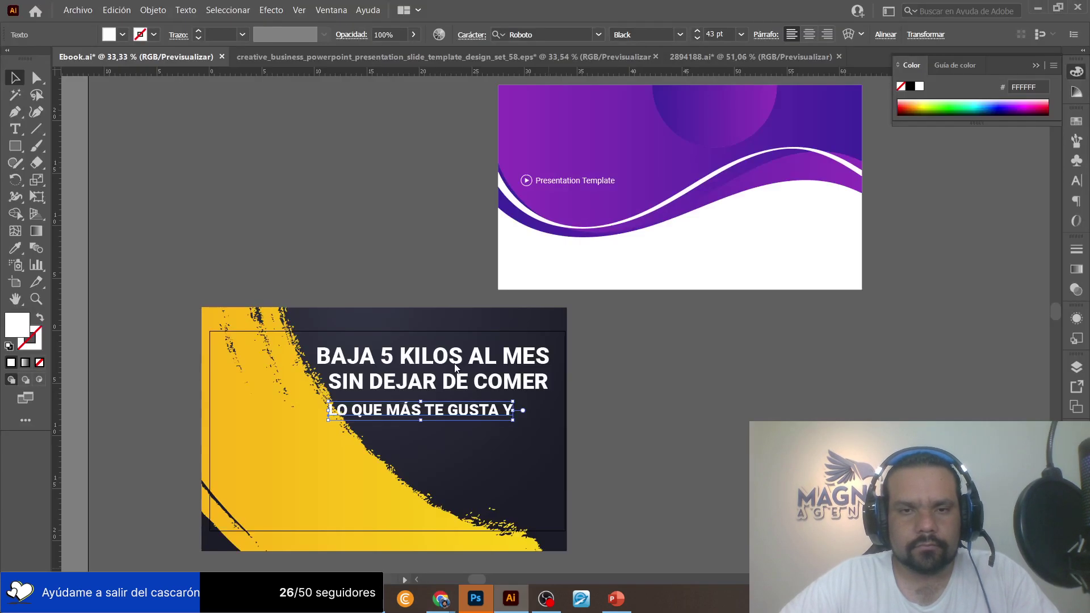
pyautogui.moveTo(445, 408); pyautogui.dragTo(447, 405)
pyautogui.moveTo(522, 416); pyautogui.dragTo(550, 438)
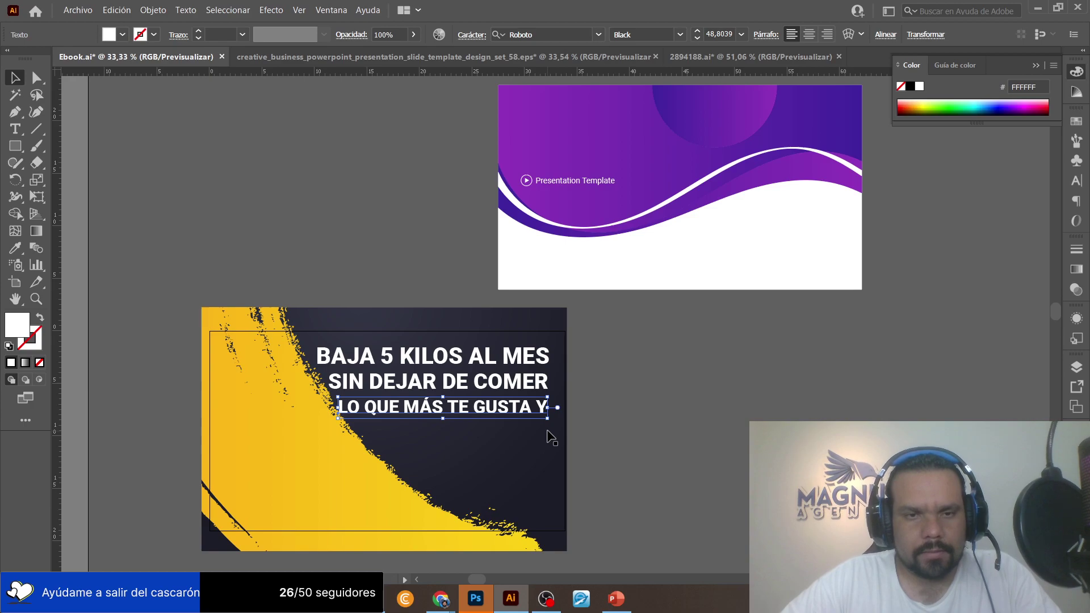
pyautogui.moveTo(339, 418); pyautogui.dragTo(344, 423)
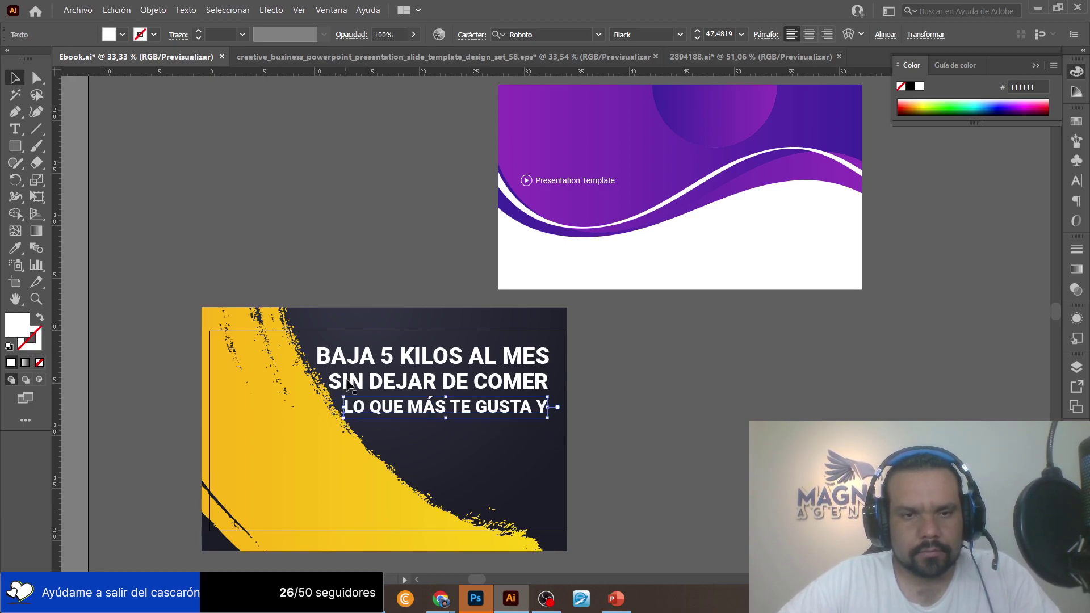
pyautogui.click(656, 370)
# Align the three title lines with one another along their right edges.
pyautogui.click(509, 408)
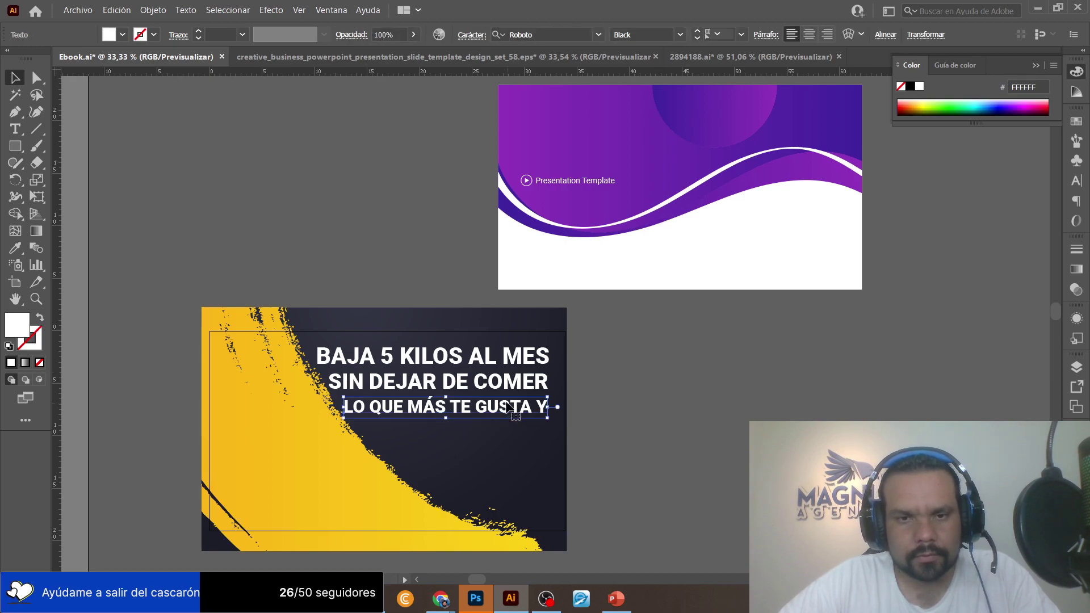
pyautogui.keyDown('shift'); pyautogui.click(495, 365); pyautogui.keyUp('shift')
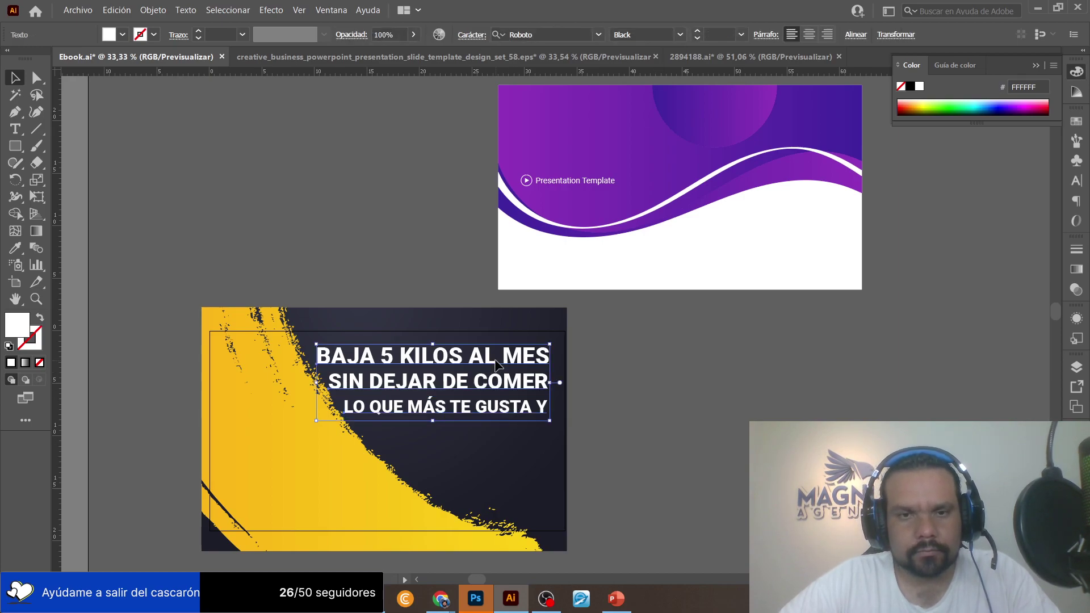
pyautogui.click(856, 35)
pyautogui.click(761, 74)
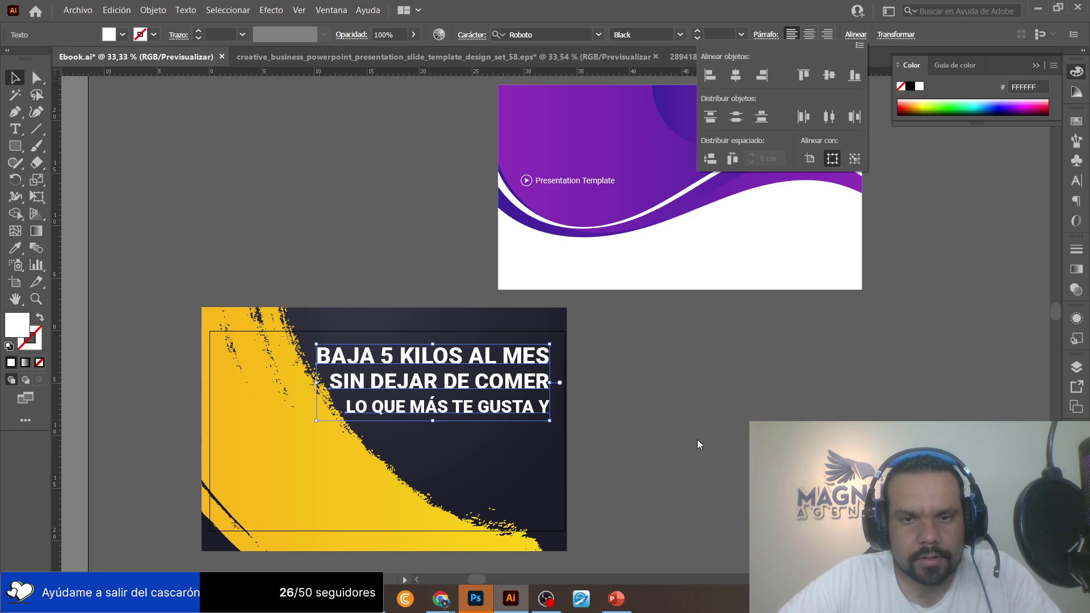
pyautogui.click(602, 377)
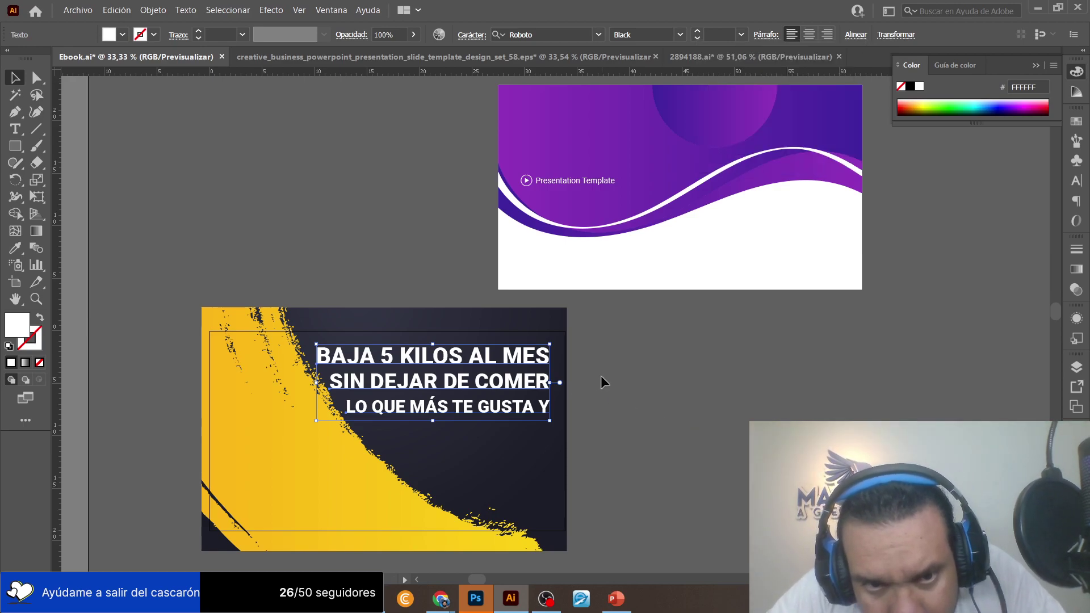
# Nudge the three-line title block slightly right and down within the cover's dark area.
pyautogui.press('Right')
pyautogui.press('Right')
pyautogui.press('Right')
pyautogui.press('Down')
pyautogui.press('Down')
pyautogui.press('Down')
pyautogui.press('Down')
pyautogui.press('Right')
pyautogui.press('Right')
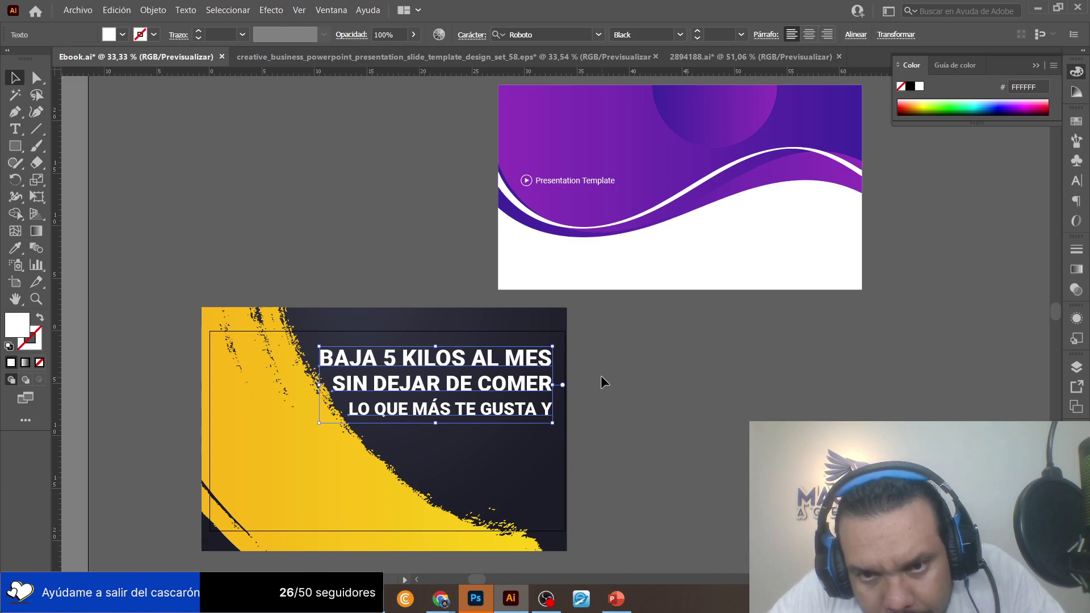
pyautogui.click(611, 378)
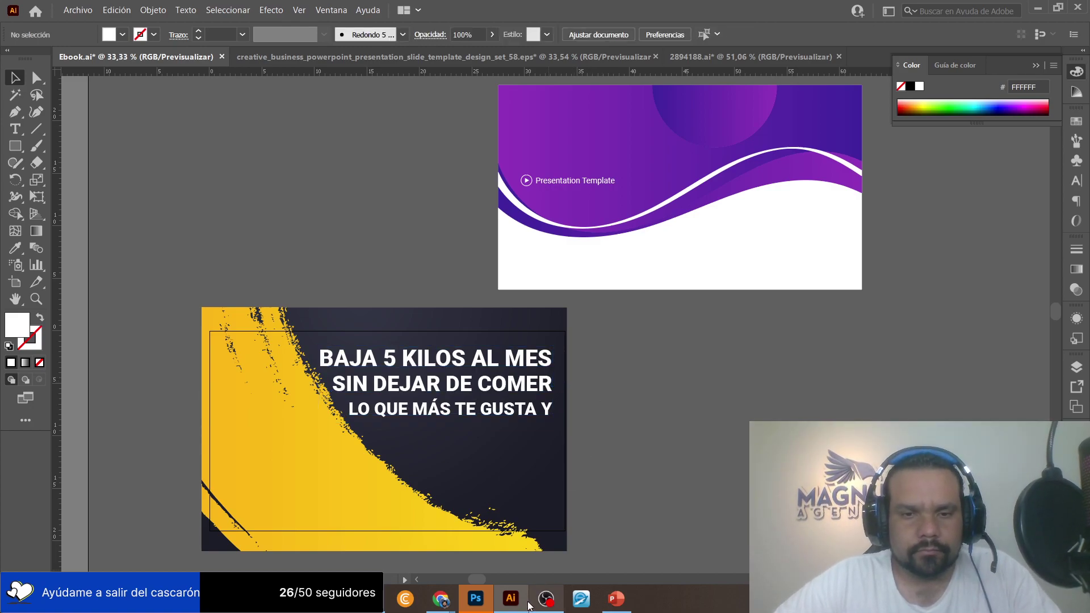
pyautogui.click(547, 599)
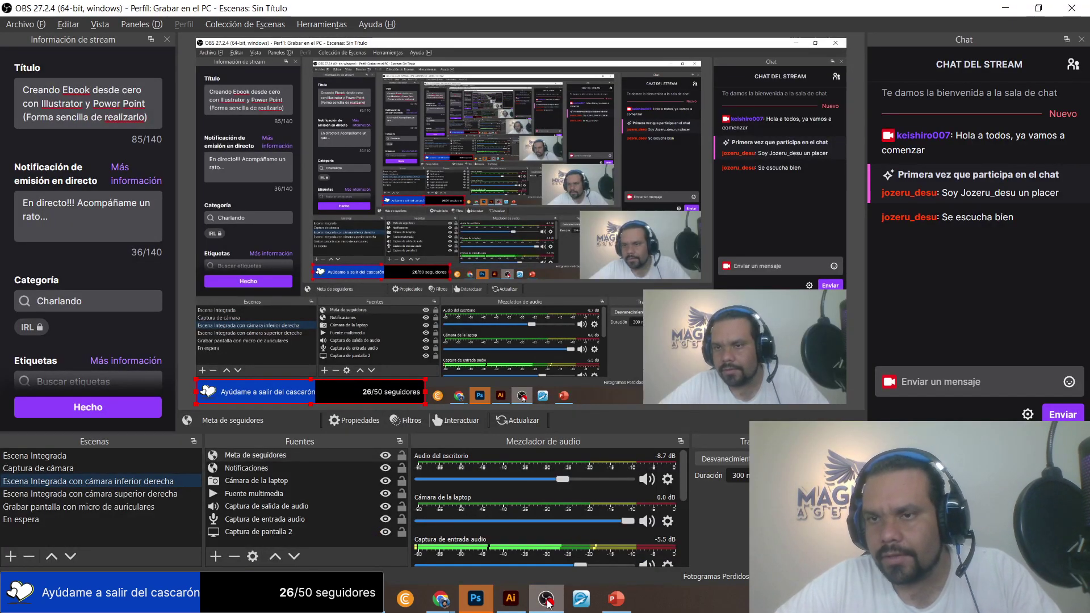
pyautogui.click(548, 600)
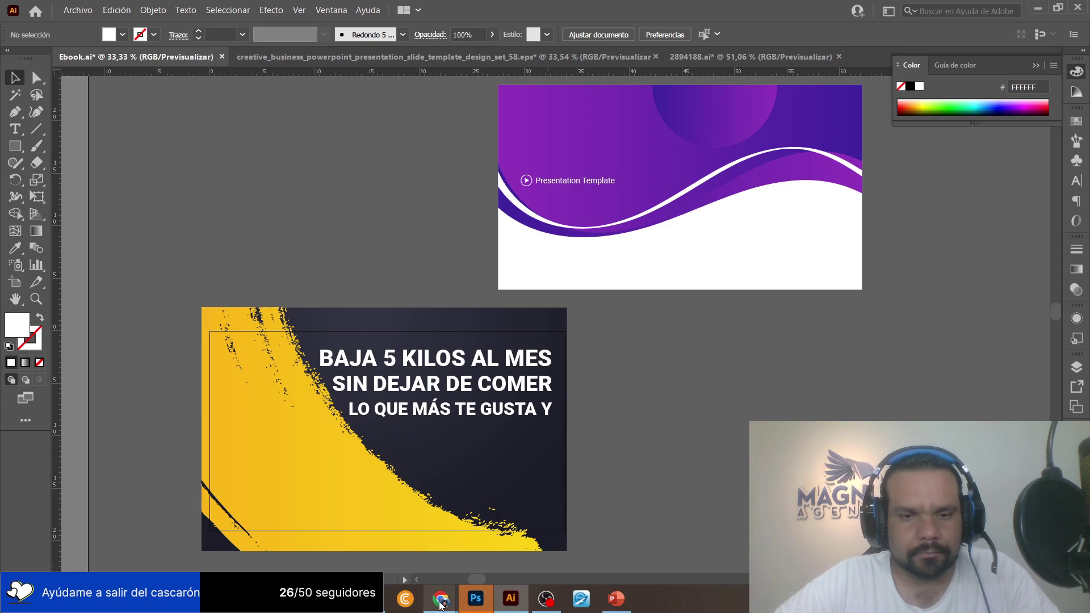
# Copy the green line "ENTRENANDO DESDE TU CASA" from the Google Docs document and return to the Illustrator cover.
pyautogui.moveTo(440, 599)
pyautogui.click(417, 510)
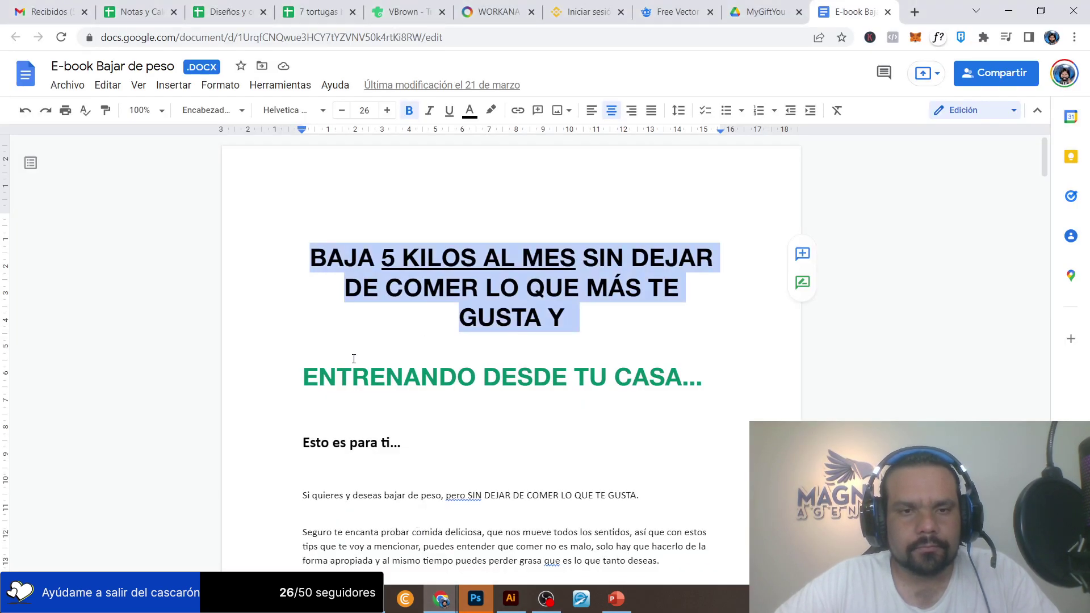
pyautogui.moveTo(304, 376); pyautogui.dragTo(682, 384)
pyautogui.hotkey('ctrl', 'c')
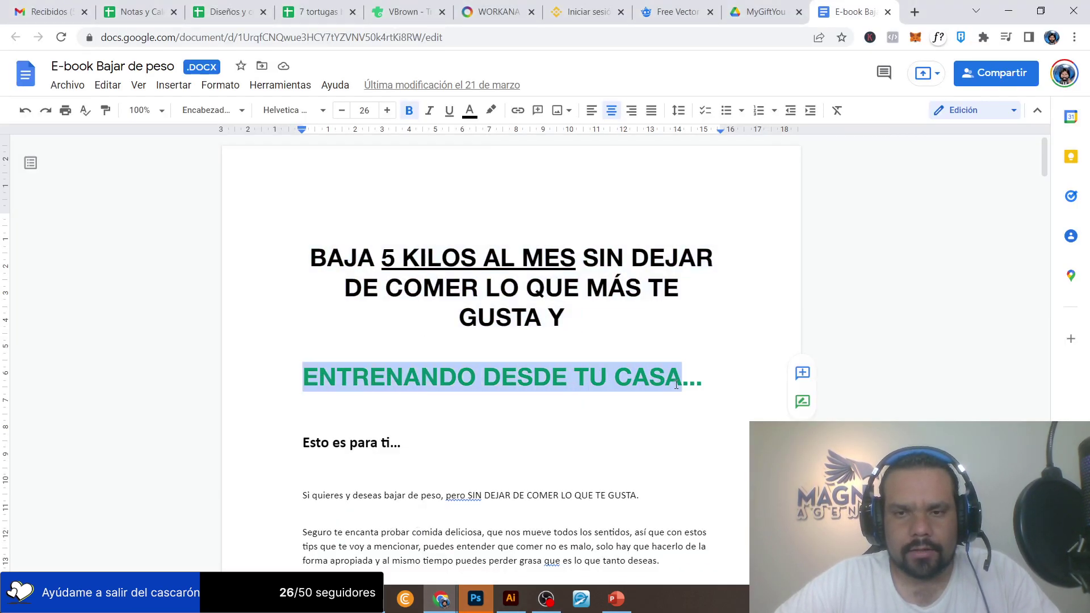
pyautogui.hotkey('alt', 'Tab')
# Duplicate the third title line below itself and replace the copy's text with "ENTRENANDO DESDE TU CASA...".
pyautogui.moveTo(489, 411); pyautogui.dragTo(491, 435)
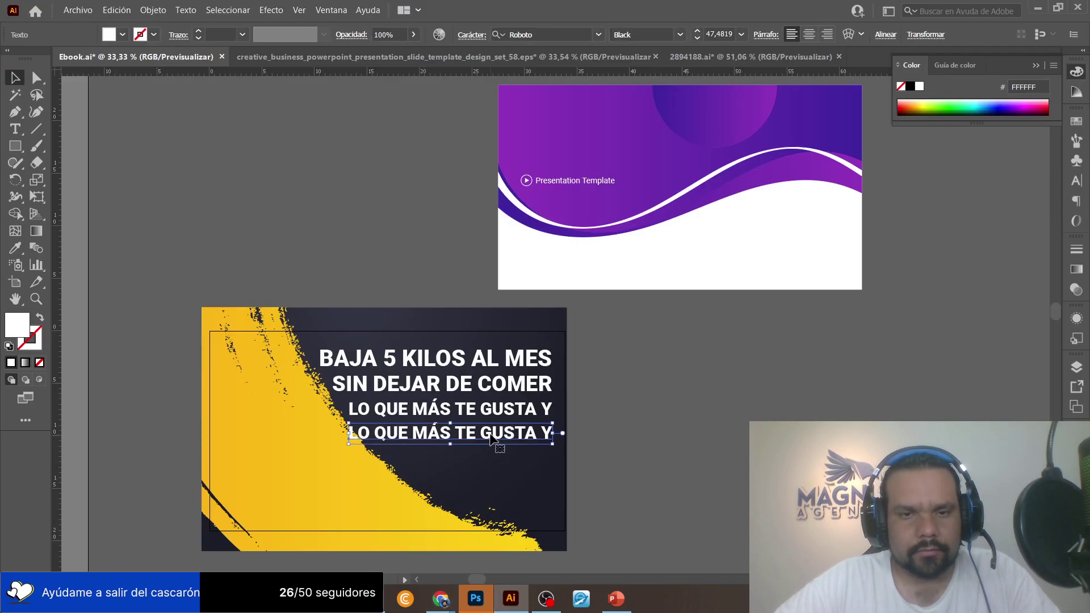
pyautogui.doubleClick(491, 437)
pyautogui.hotkey('ctrl', 'a')
pyautogui.hotkey('ctrl', 'v')
pyautogui.hotkey('ctrl', 'shift', 'a')
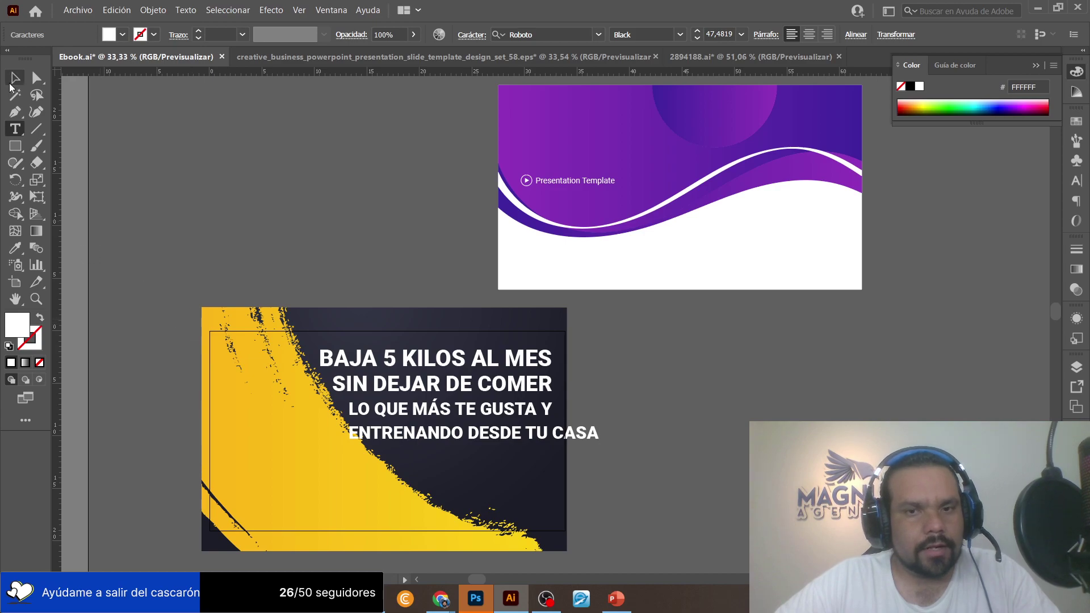
pyautogui.write('...')
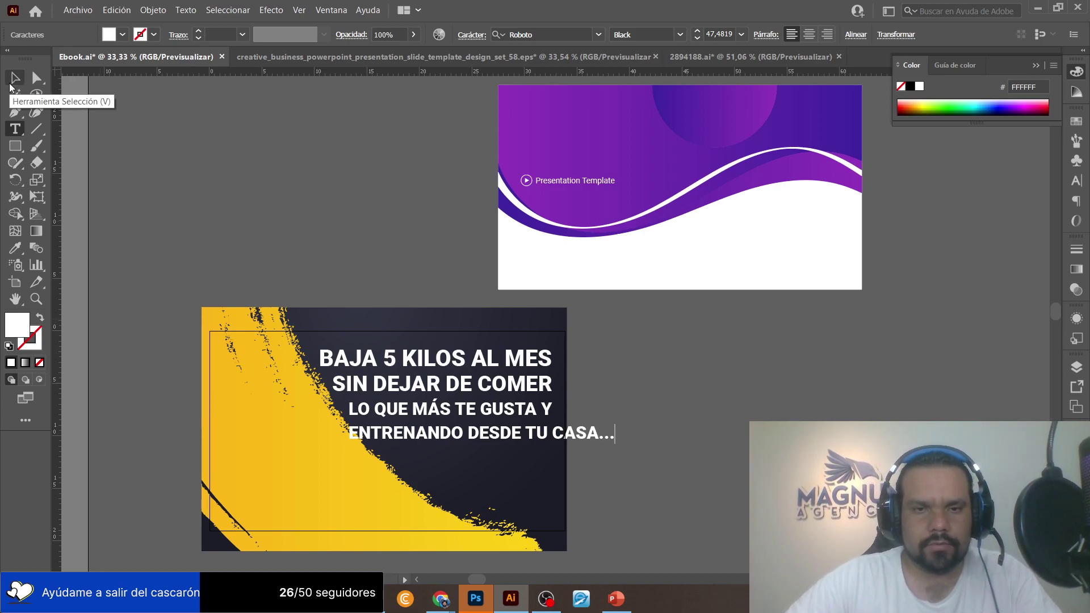
# Scale the fourth title line down to about 33 pt so its right edge meets that of the lines above.
pyautogui.click(13, 82)
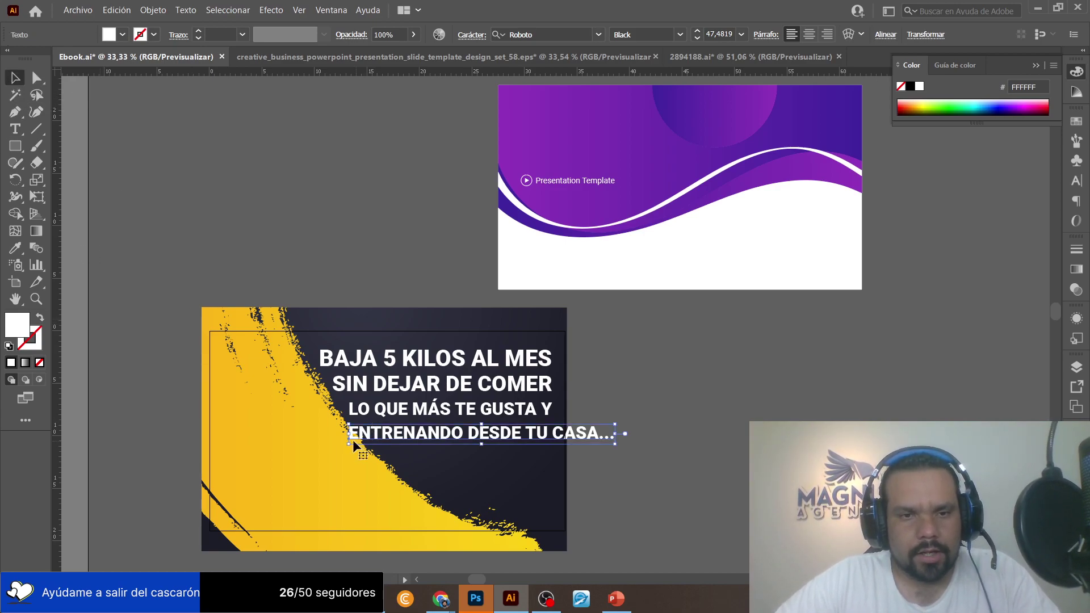
pyautogui.moveTo(348, 443)
pyautogui.mouseDown()
pyautogui.moveTo(389, 442)
pyautogui.moveTo(368, 441)
pyautogui.mouseUp()
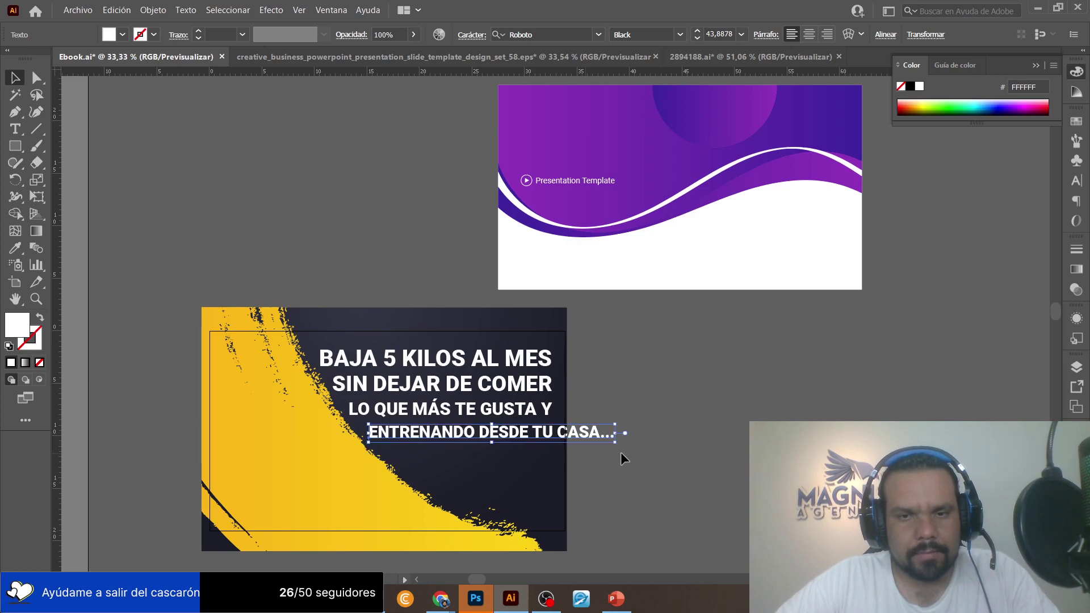
pyautogui.moveTo(619, 440); pyautogui.dragTo(551, 450)
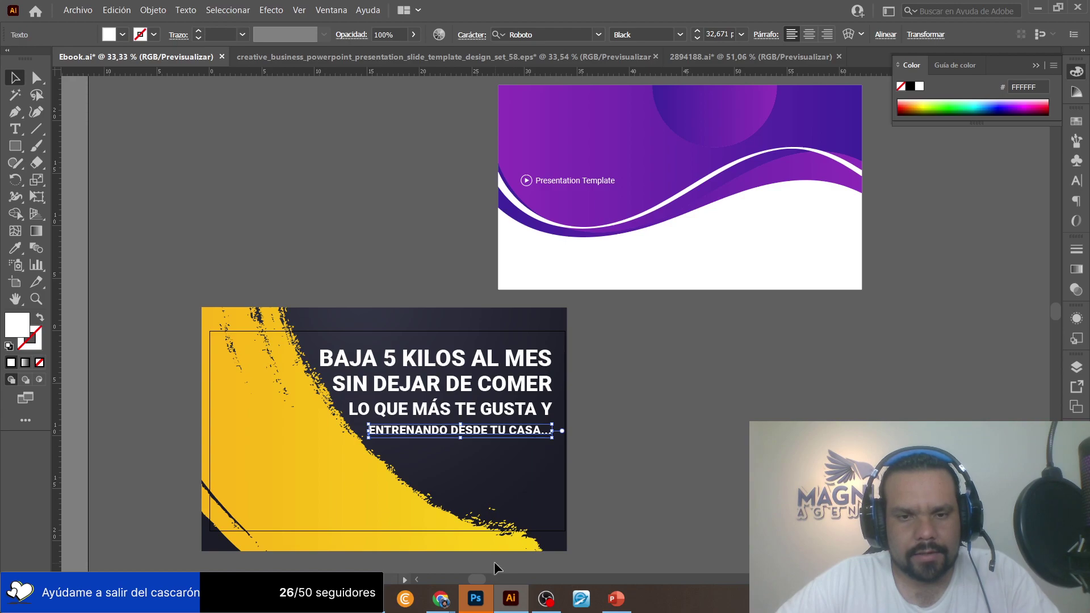
# Check the line's colour in the Google Docs document, and fill the fourth title line with green #2FBF00.
pyautogui.hotkey('alt', 'Tab')
pyautogui.click(402, 407)
pyautogui.hotkey('alt', 'Tab')
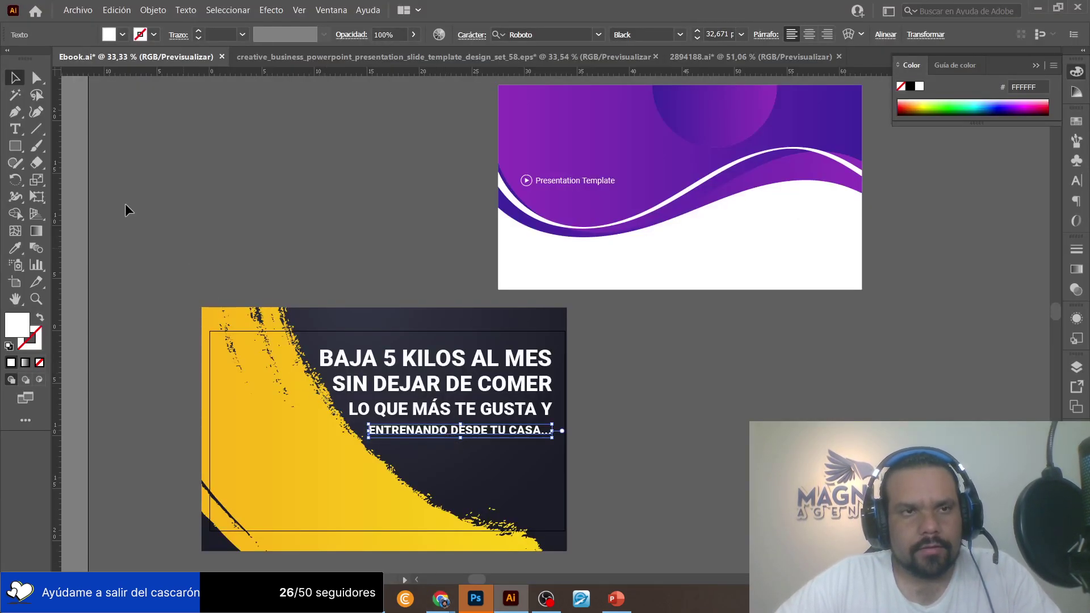
pyautogui.doubleClick(18, 328)
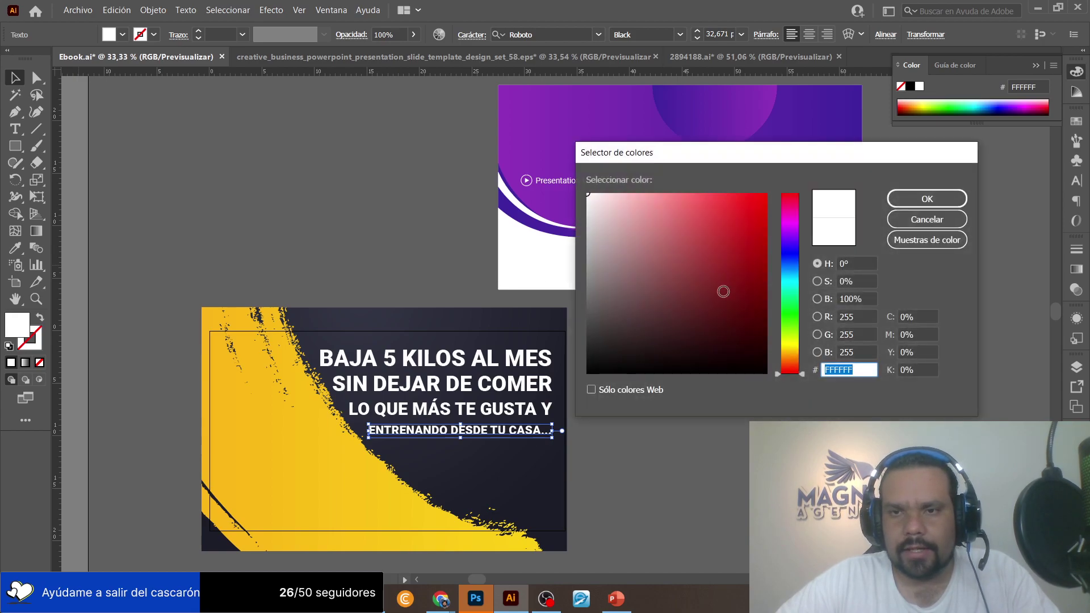
pyautogui.moveTo(803, 334); pyautogui.dragTo(801, 322)
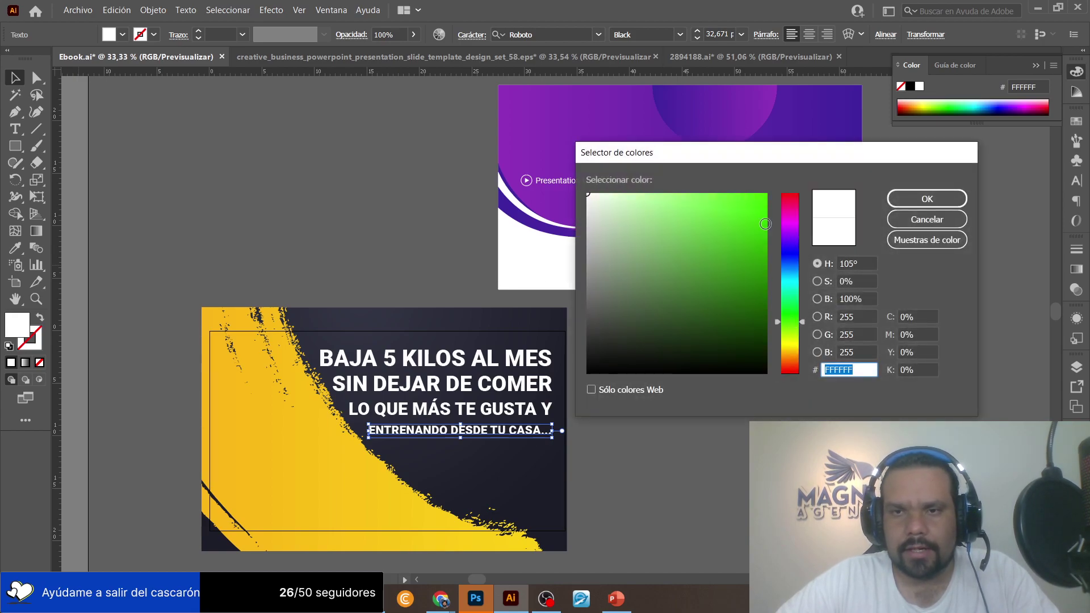
pyautogui.moveTo(765, 224); pyautogui.dragTo(768, 238)
pyautogui.click(927, 199)
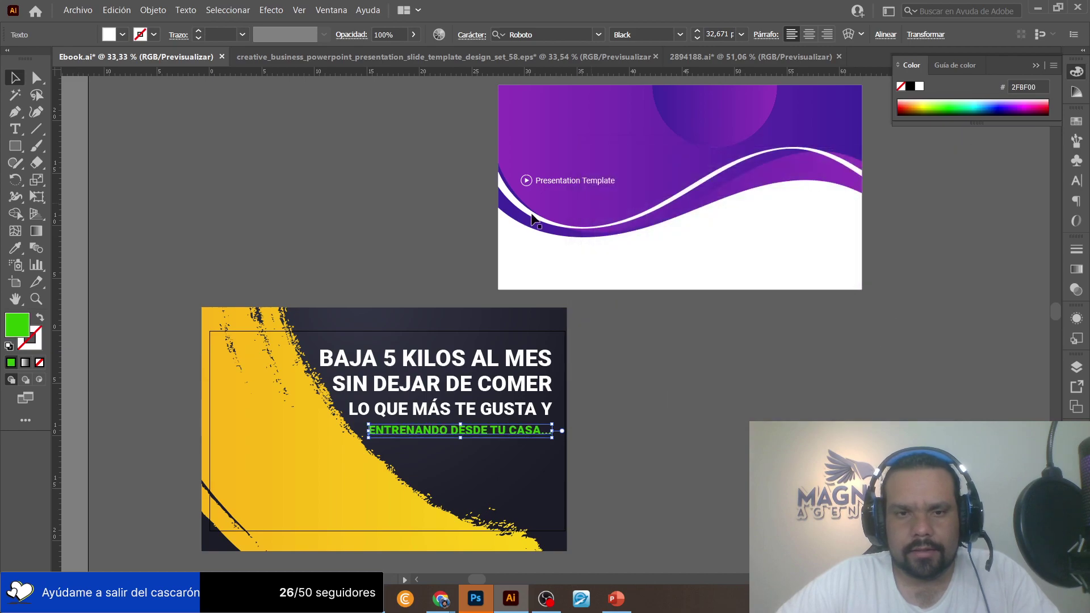
# Brighten the fill of "ENTRENANDO DESDE TU CASA..." to the vivid green #45FF00.
pyautogui.click(390, 433)
pyautogui.click(459, 435)
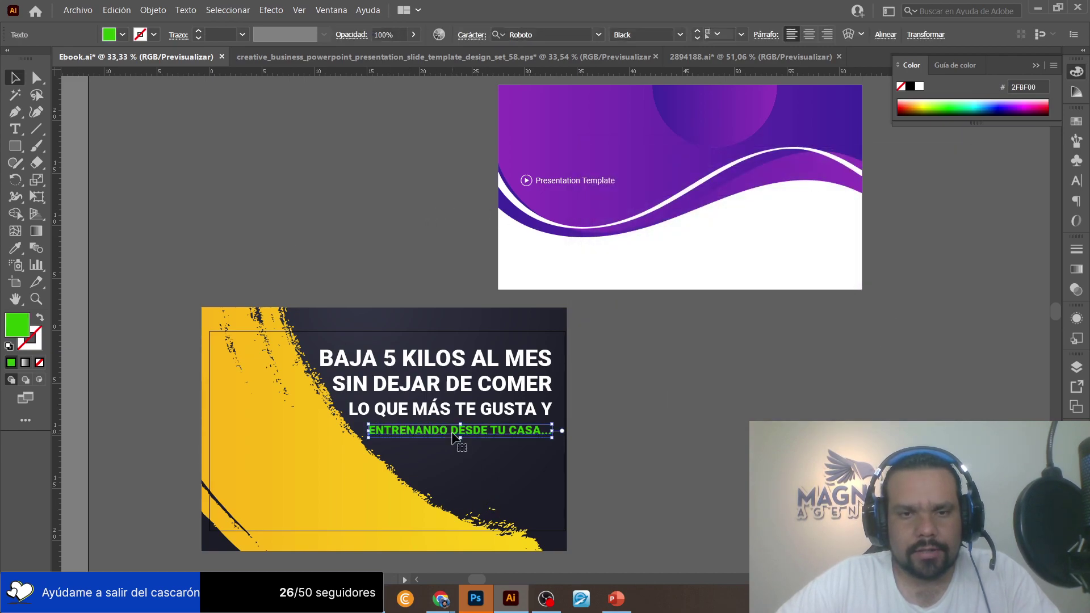
pyautogui.doubleClick(19, 325)
pyautogui.moveTo(735, 230); pyautogui.dragTo(795, 194)
pyautogui.click(928, 198)
pyautogui.click(275, 264)
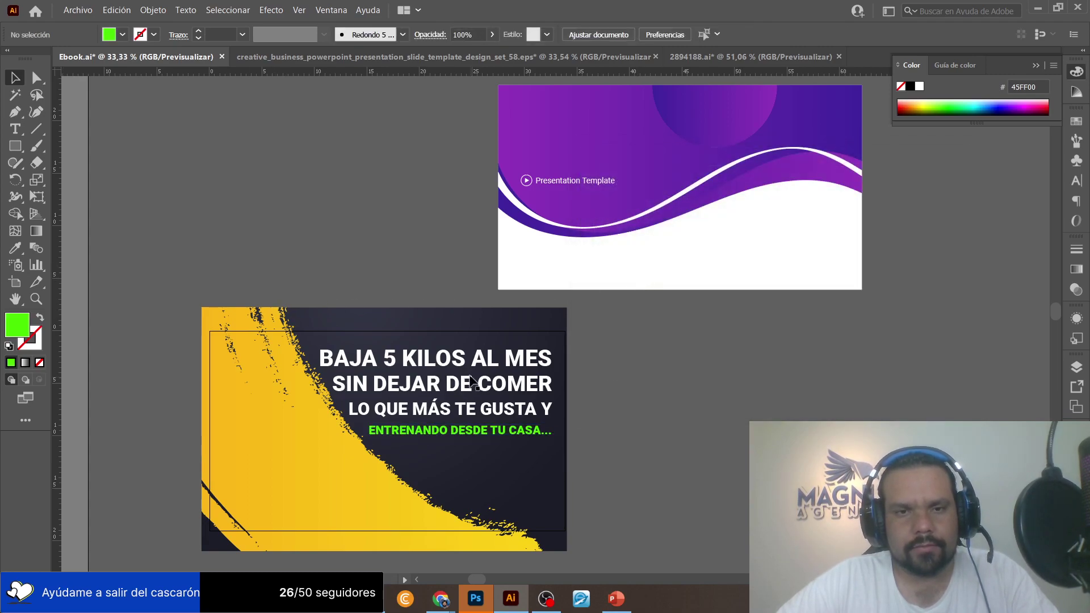
# Fill the first title line, "BAJA 5 KILOS AL MES", with cyan blue #00C9FF.
pyautogui.click(383, 356)
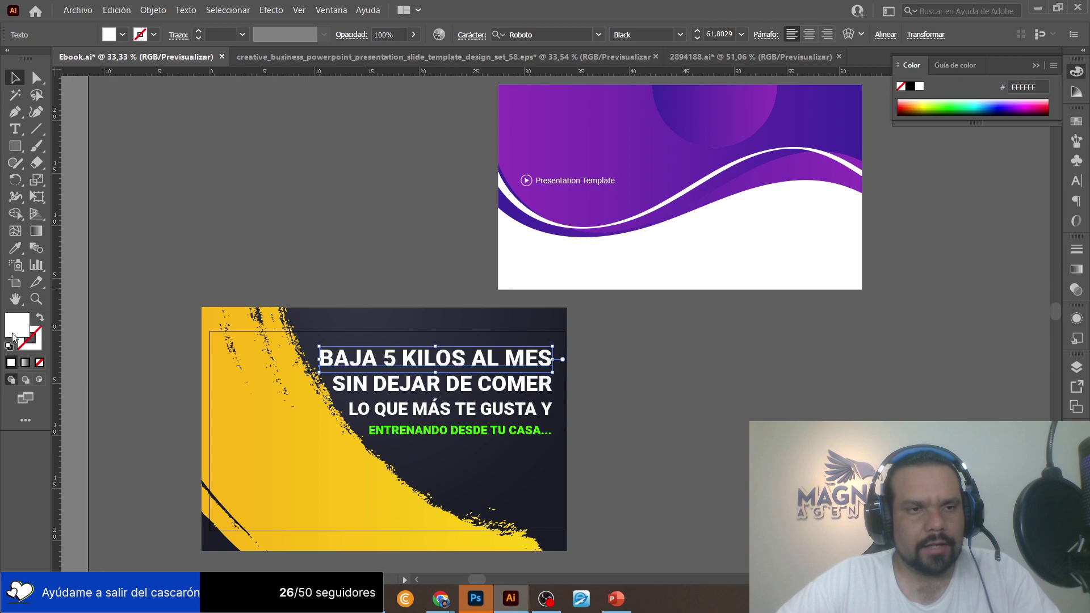
pyautogui.click(377, 432)
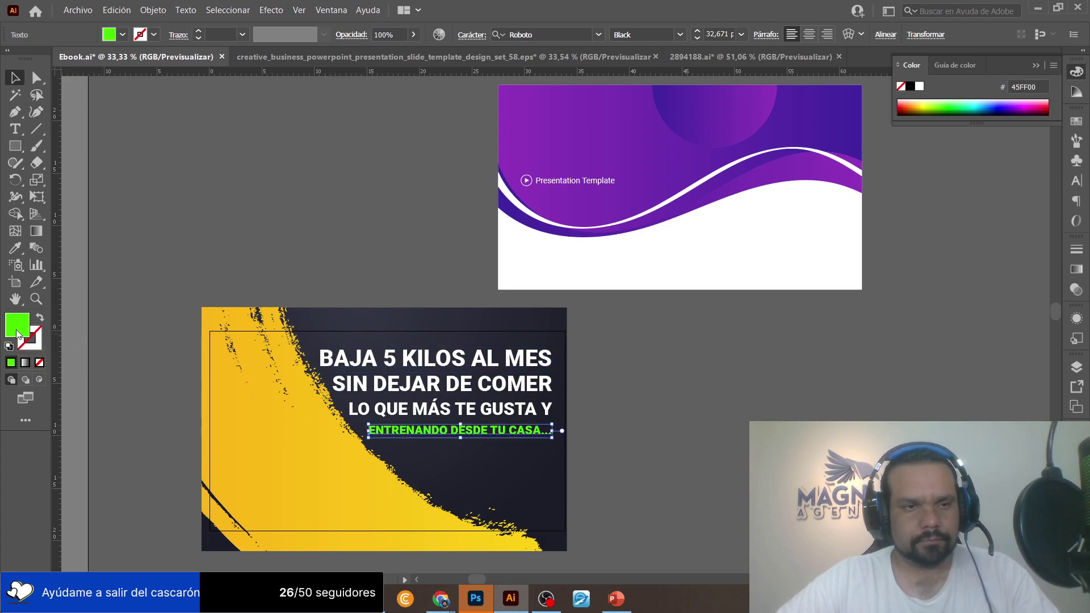
pyautogui.click(420, 357)
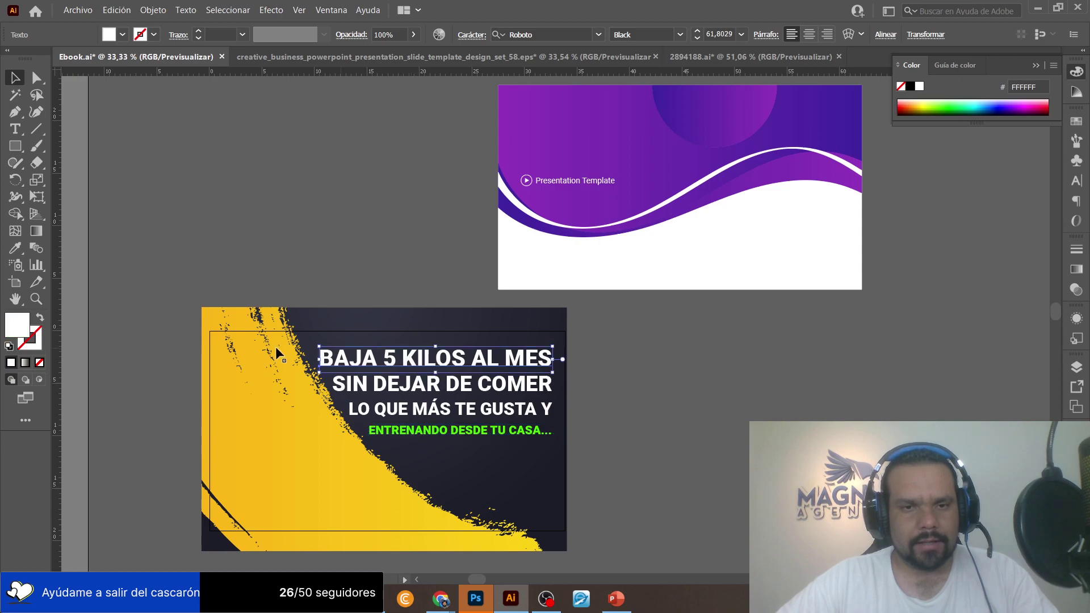
pyautogui.doubleClick(17, 325)
pyautogui.moveTo(790, 313); pyautogui.dragTo(790, 276)
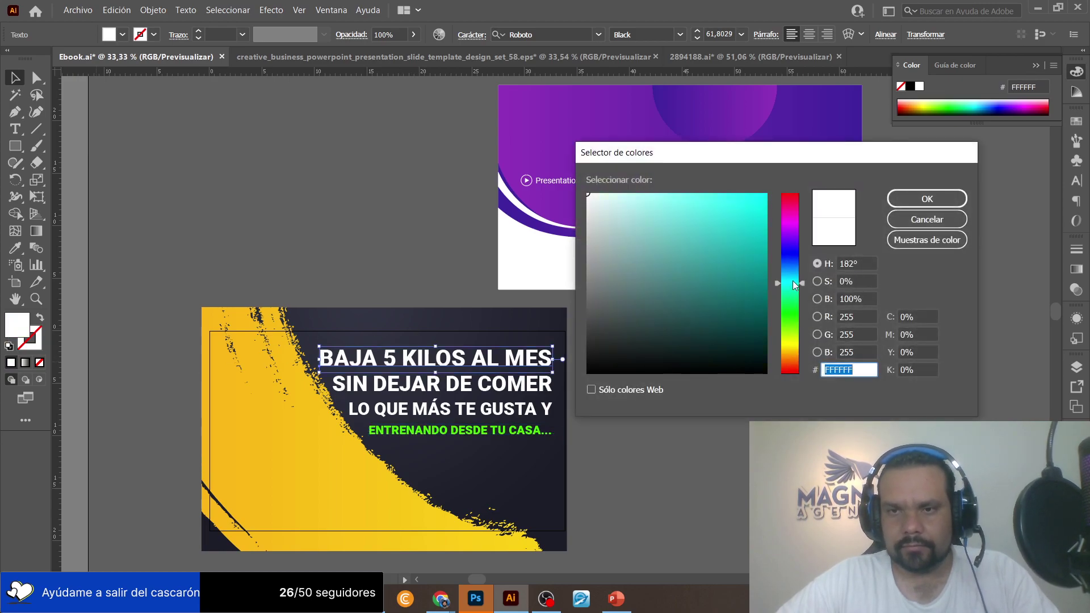
pyautogui.moveTo(742, 238); pyautogui.dragTo(767, 194)
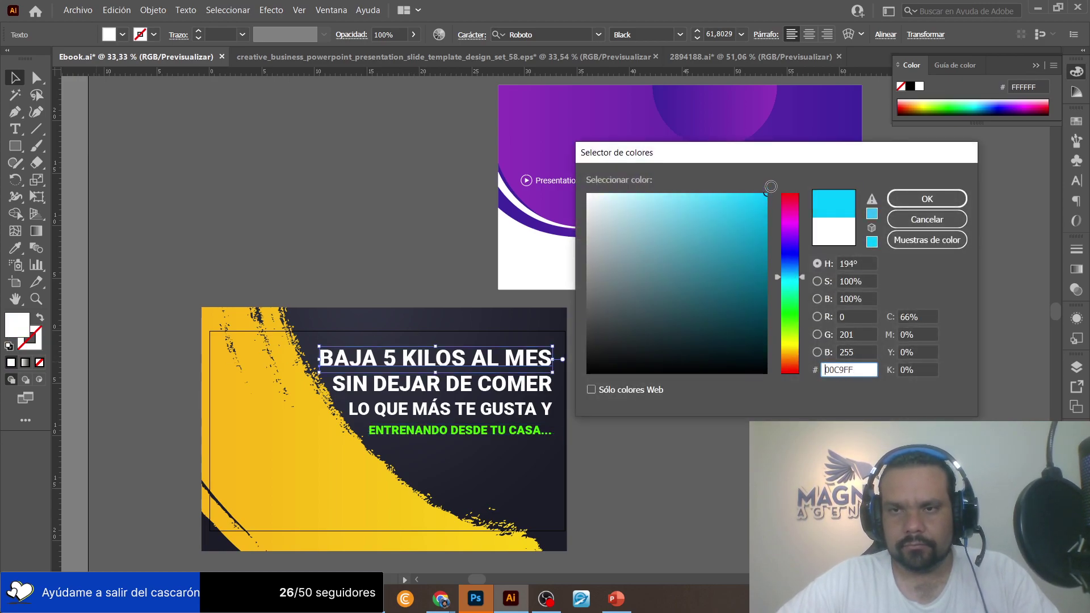
pyautogui.click(927, 199)
pyautogui.click(325, 182)
# Save the Ebook.ai document.
pyautogui.scroll(-2, 335, 269)
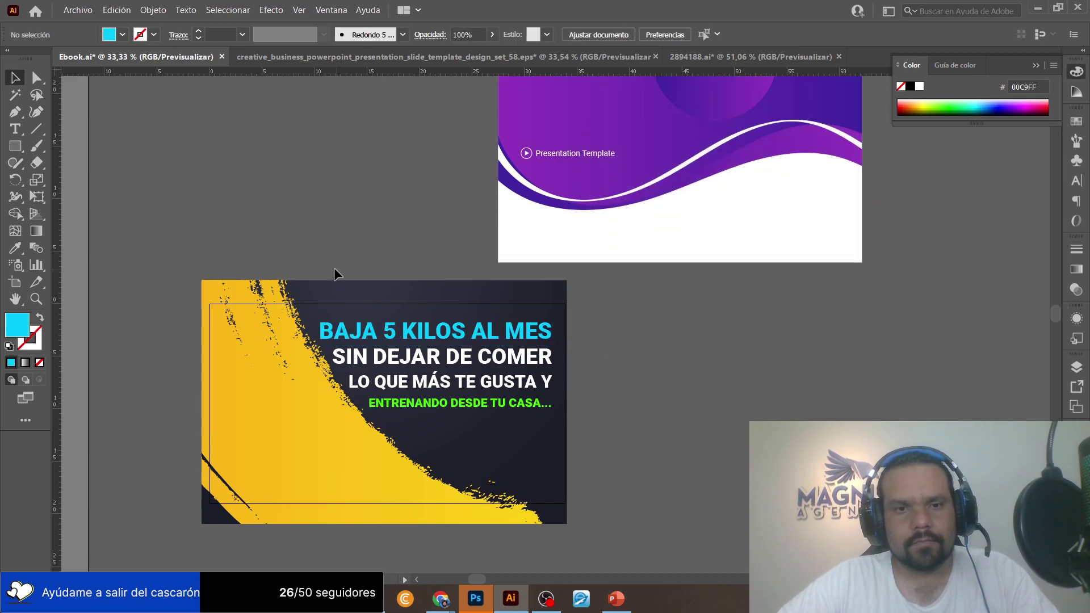
pyautogui.click(78, 9)
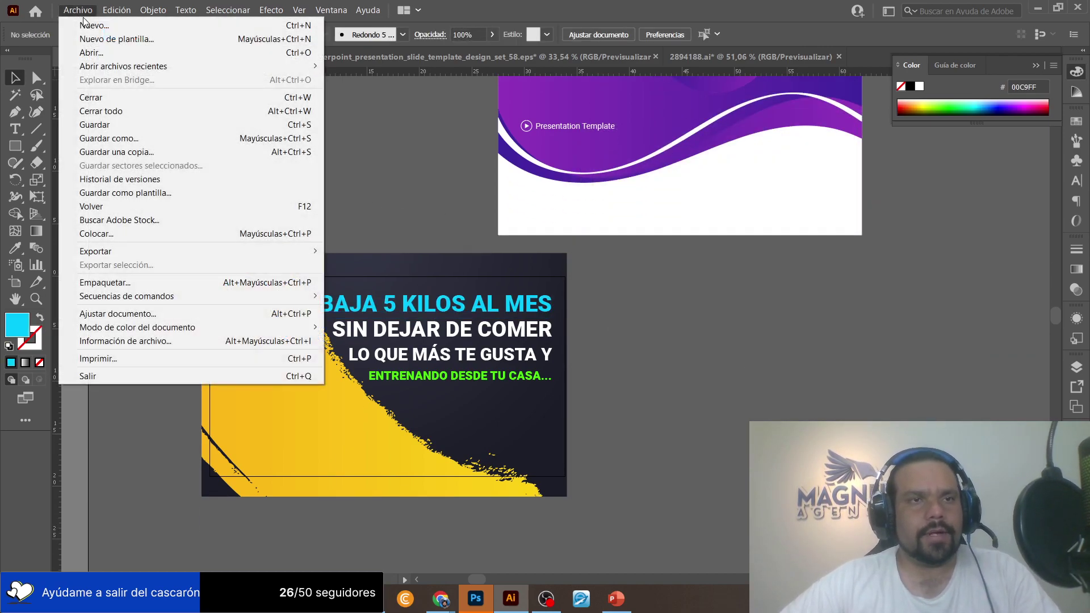
pyautogui.click(132, 125)
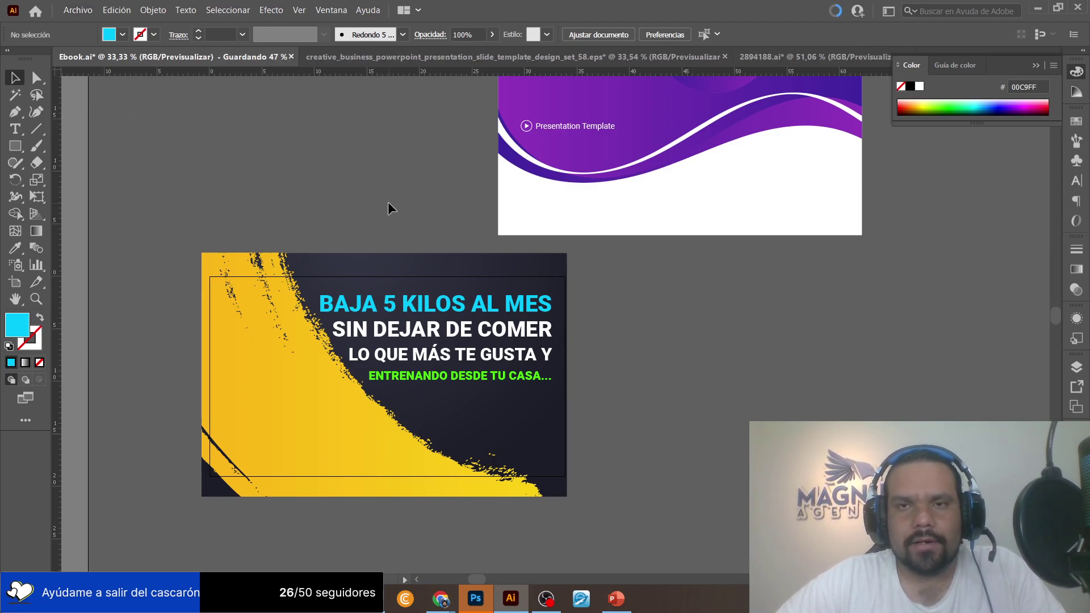
# Switch to Photoshop and open the sporty couple photo using its embedded colour profile.
pyautogui.click(625, 602)
pyautogui.click(493, 607)
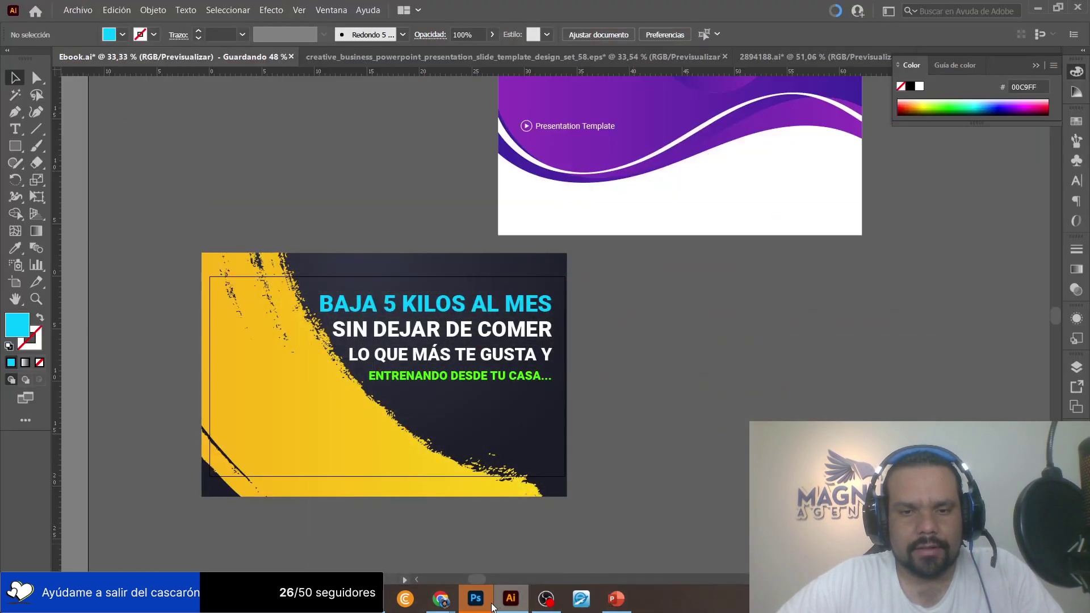
pyautogui.click(477, 601)
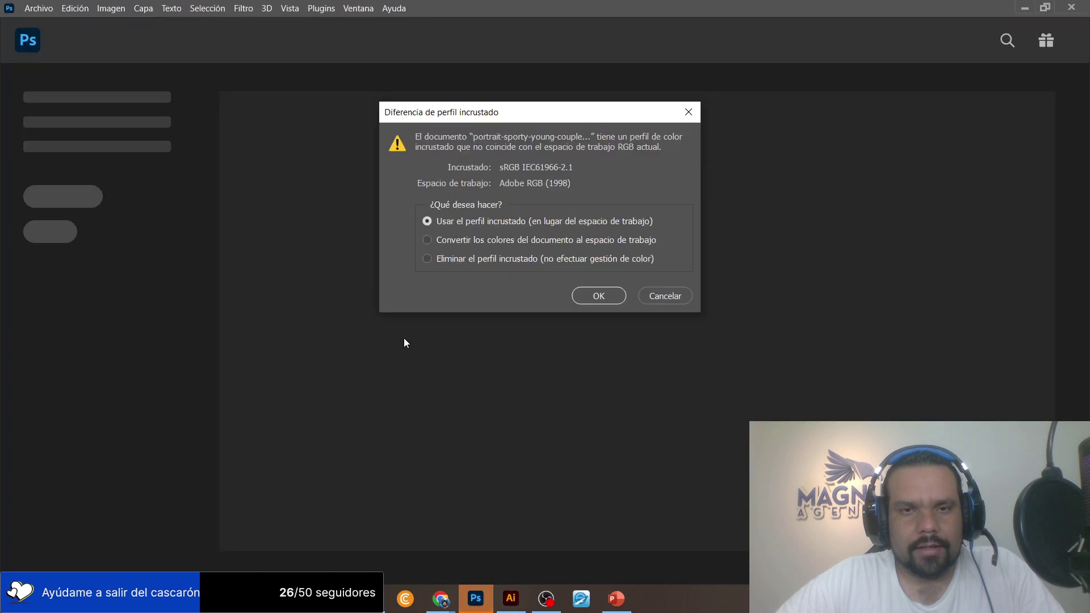
pyautogui.click(574, 298)
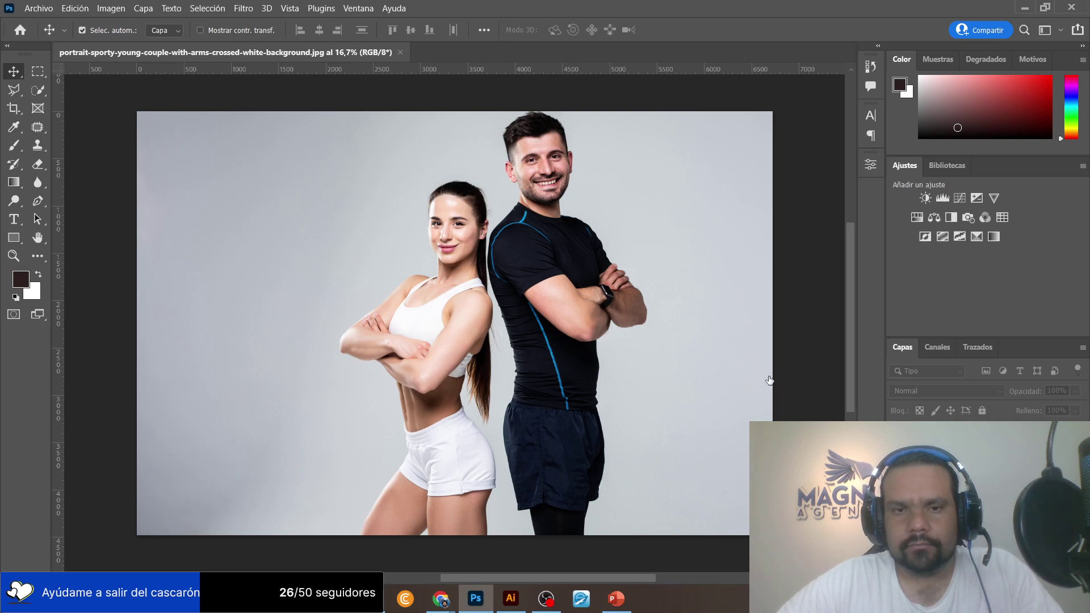
# Unlock the couple photo's background layer and try to remove its background with the Eliminar fondo quick action.
pyautogui.click(750, 338)
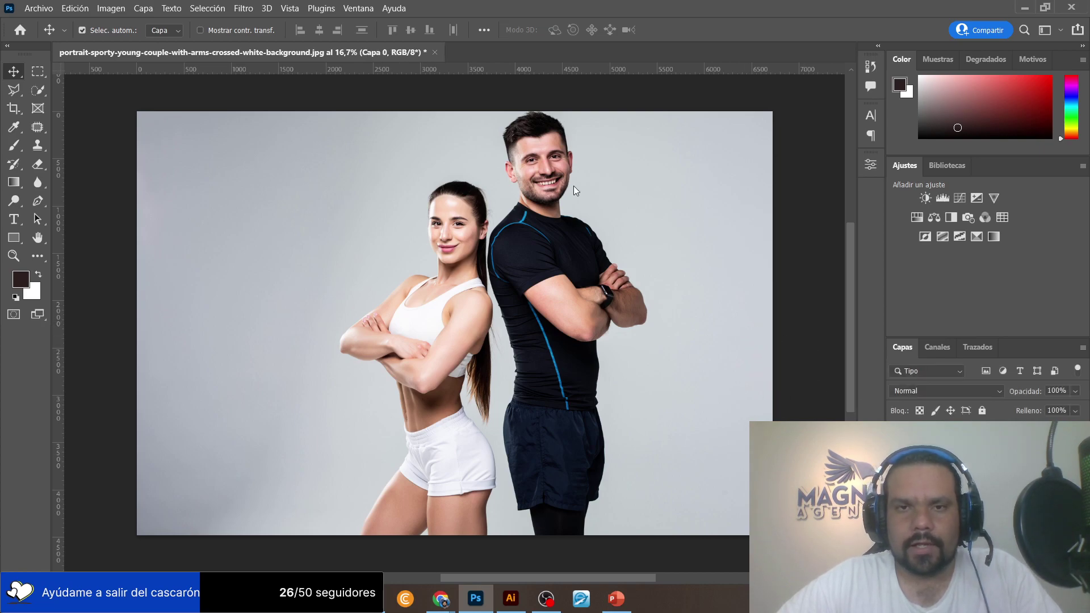
pyautogui.click(870, 164)
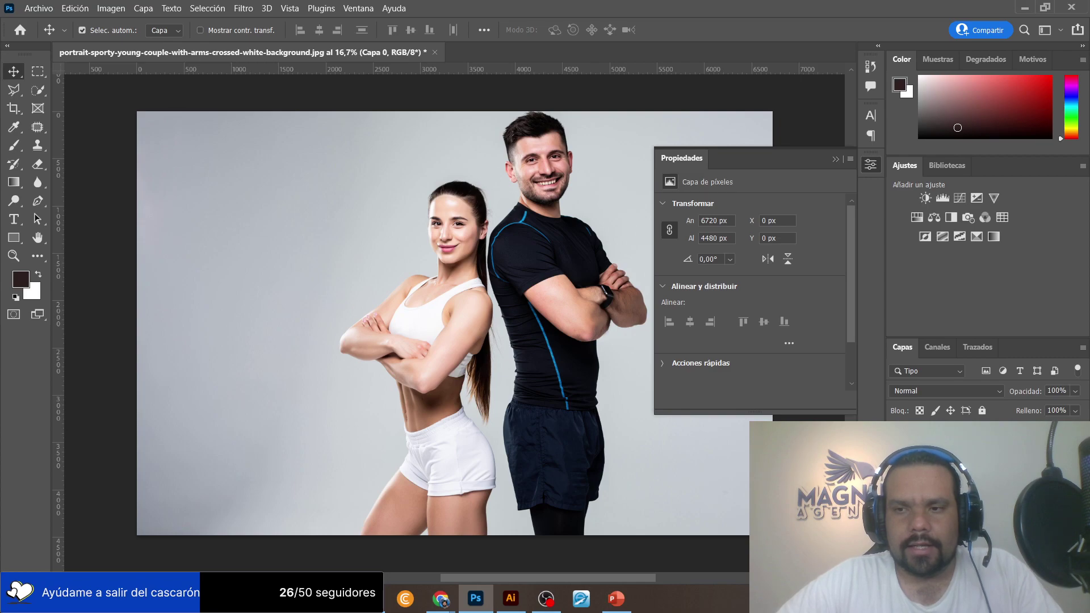
pyautogui.click(680, 367)
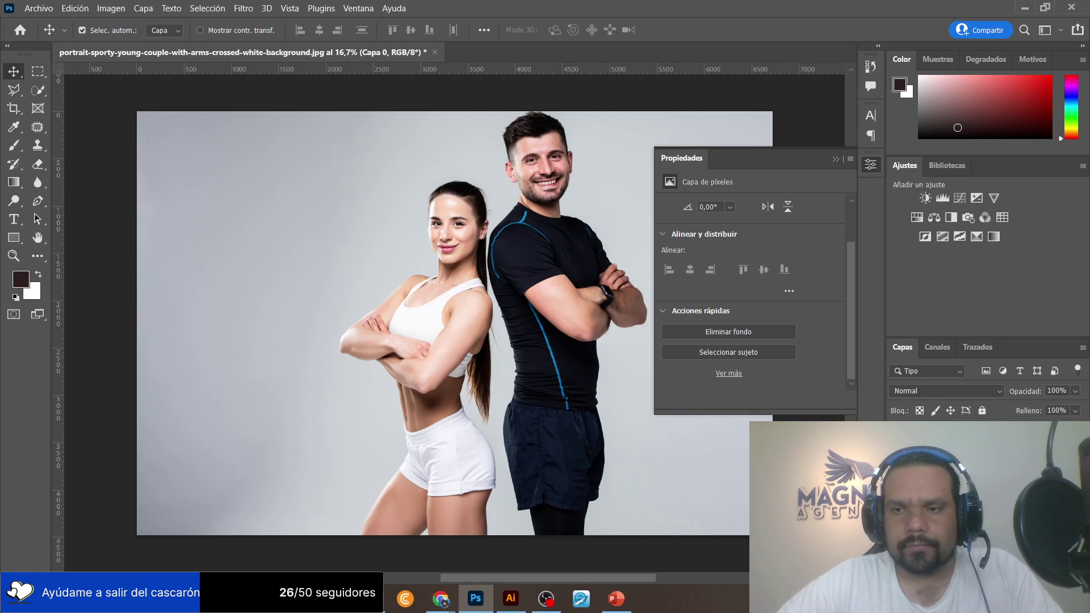
pyautogui.click(710, 335)
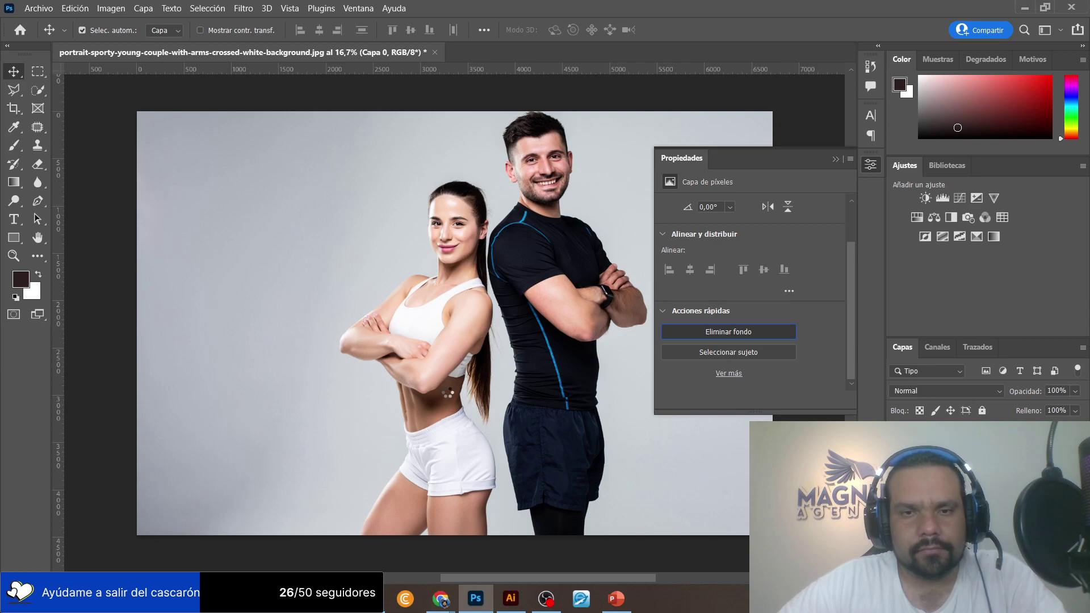
pyautogui.hotkey('alt', 'Tab')
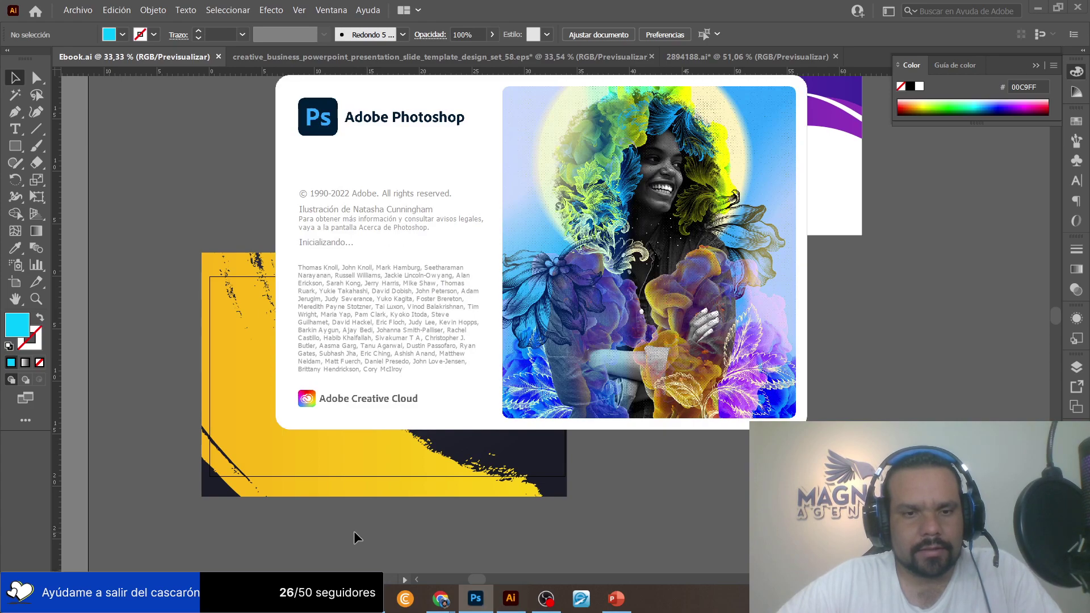
pyautogui.moveTo(264, 599)
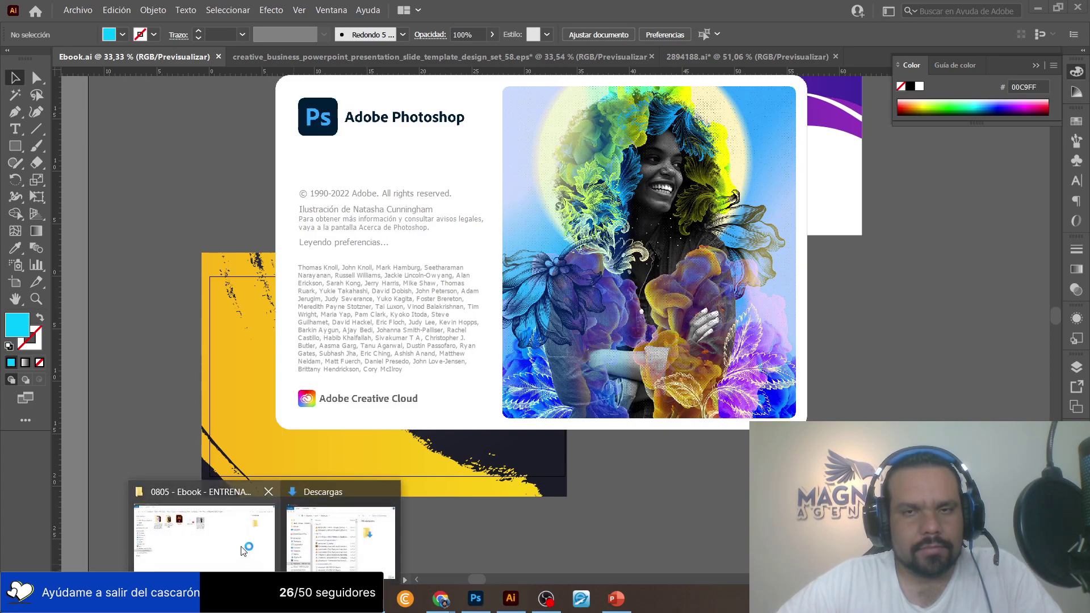
pyautogui.click(235, 540)
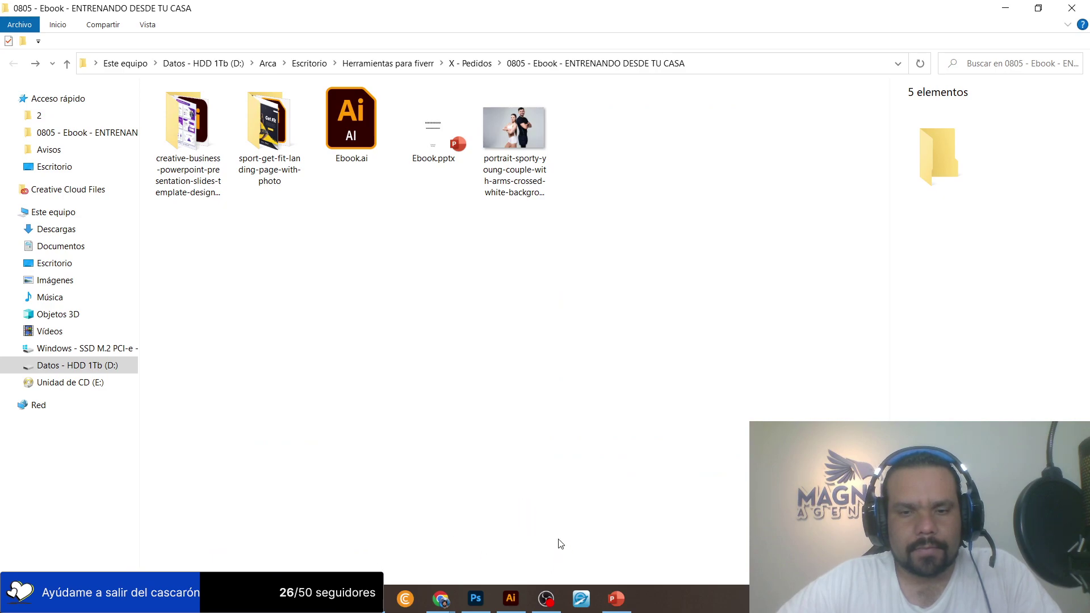
pyautogui.click(550, 600)
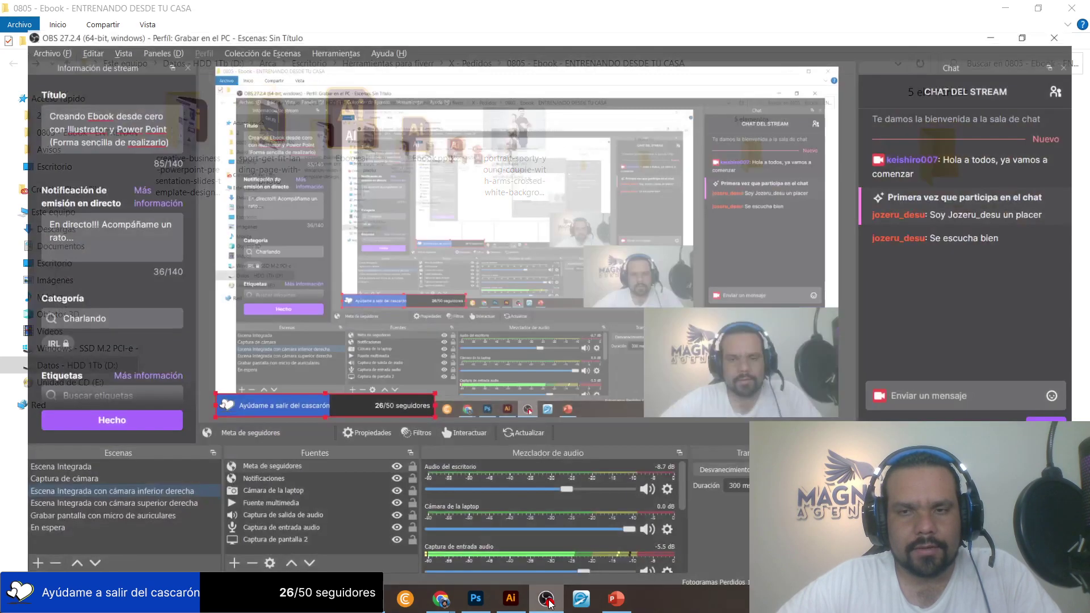
pyautogui.click(548, 601)
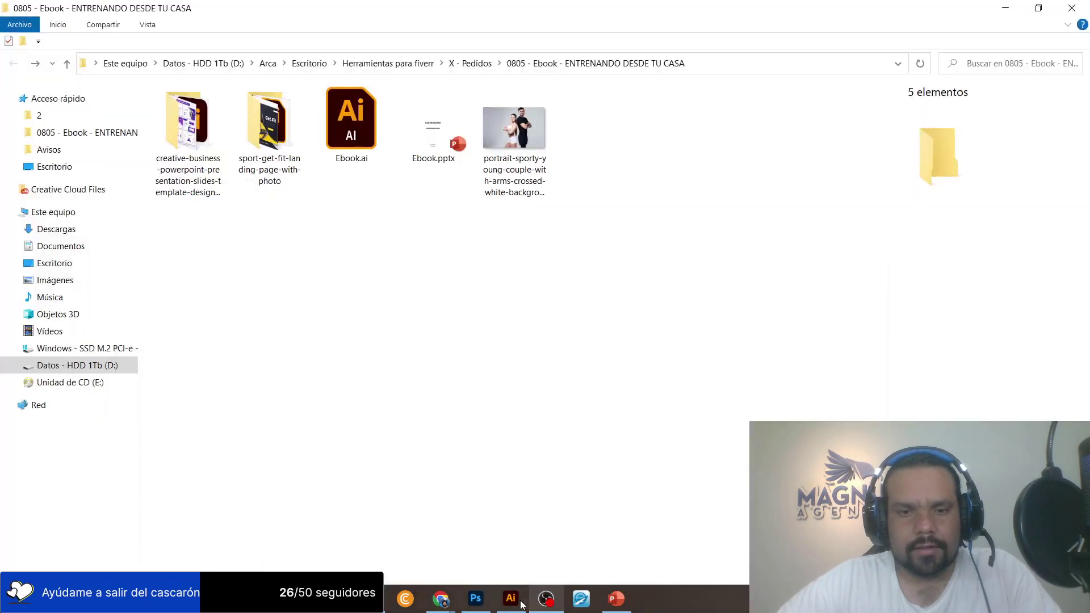
pyautogui.moveTo(442, 599)
pyautogui.click(492, 549)
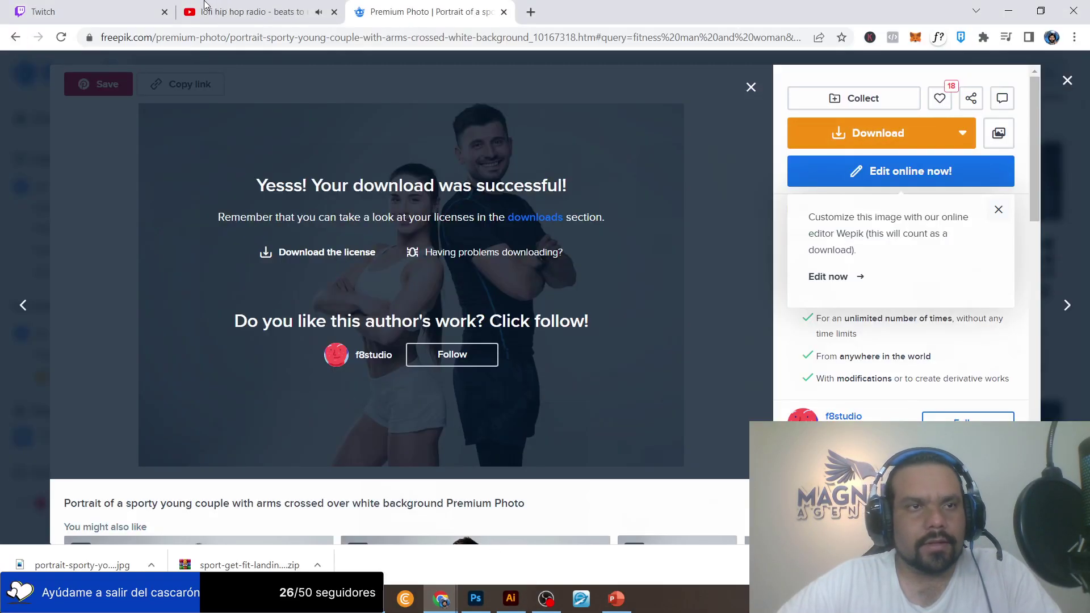
pyautogui.click(114, 11)
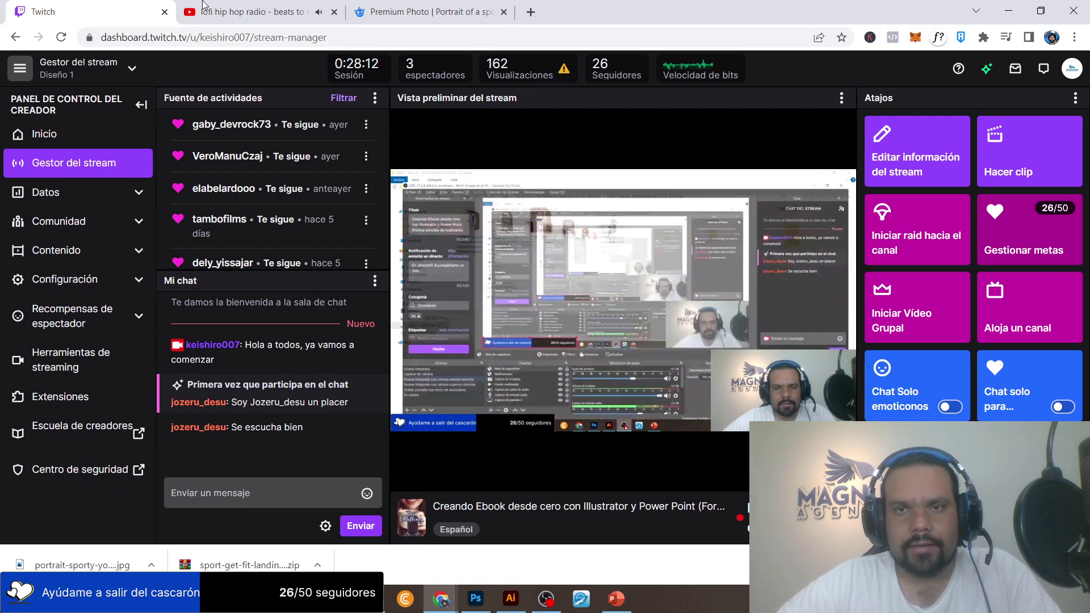
pyautogui.click(236, 7)
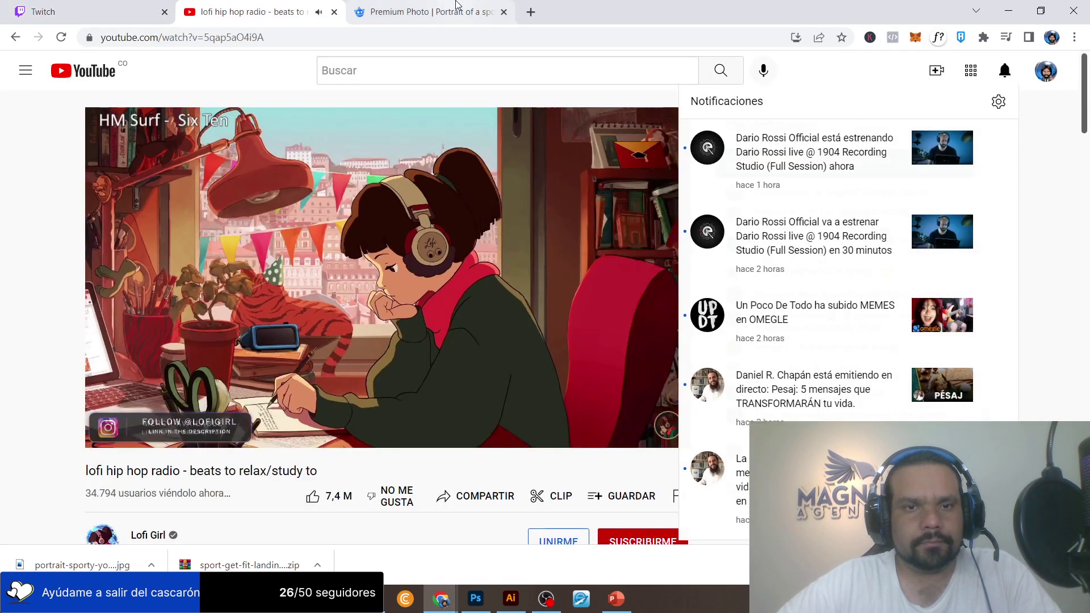
pyautogui.click(415, 8)
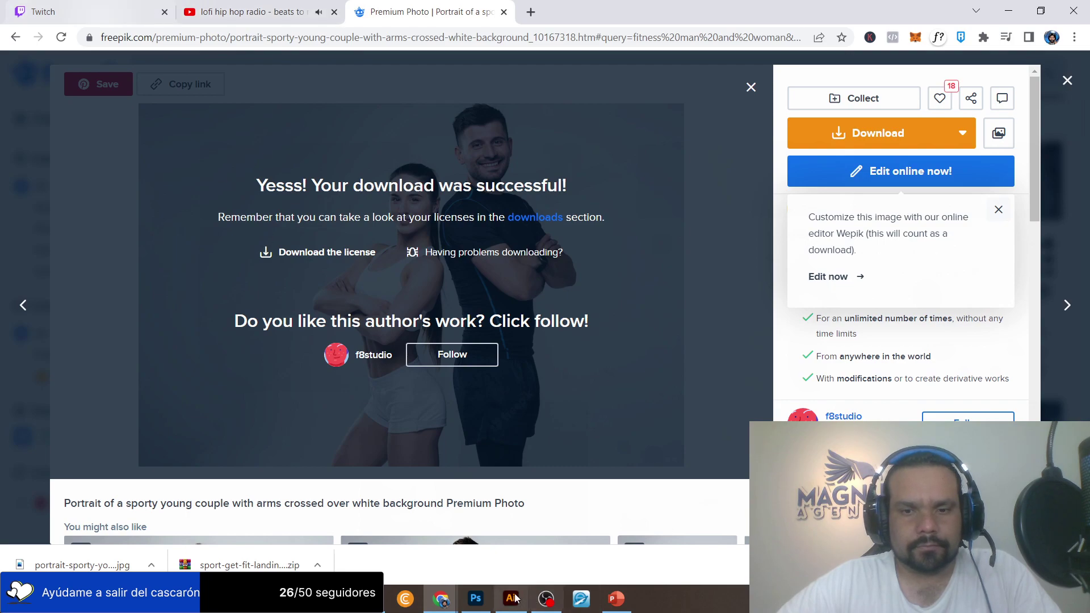
pyautogui.click(472, 599)
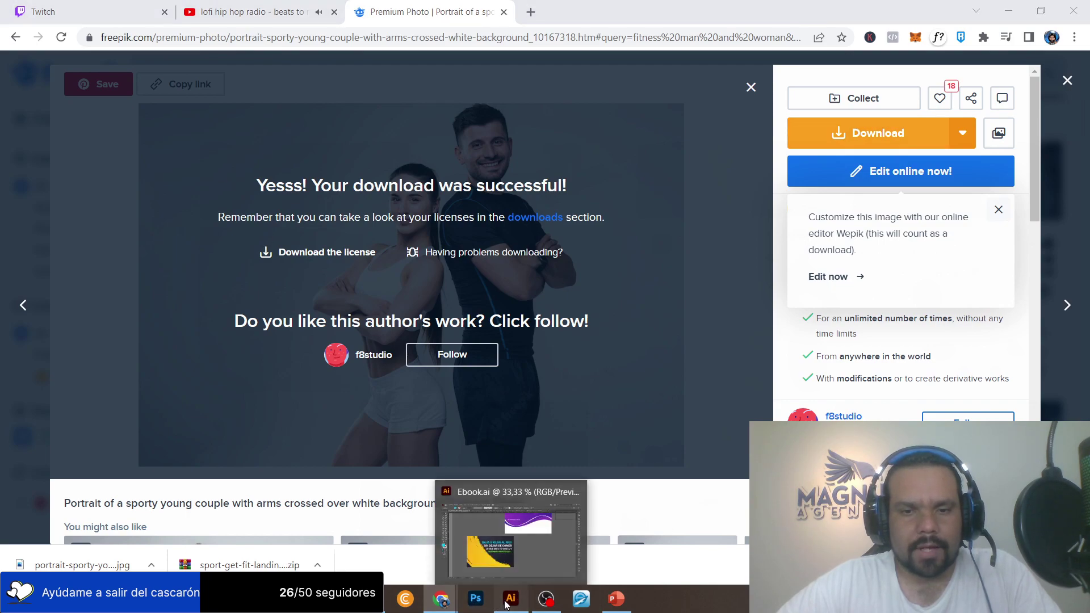
pyautogui.click(468, 602)
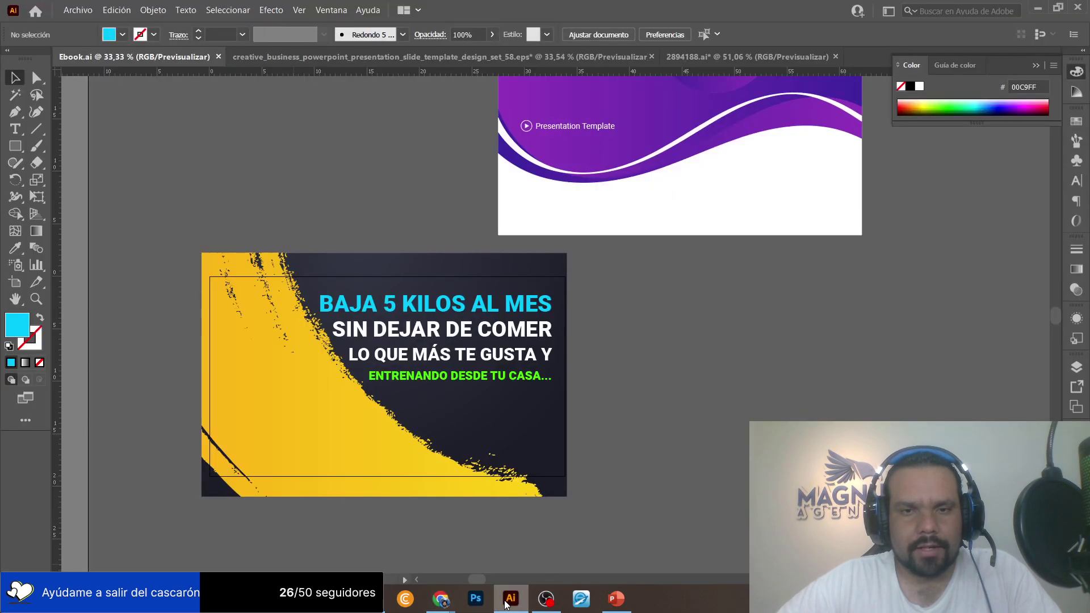
pyautogui.click(472, 601)
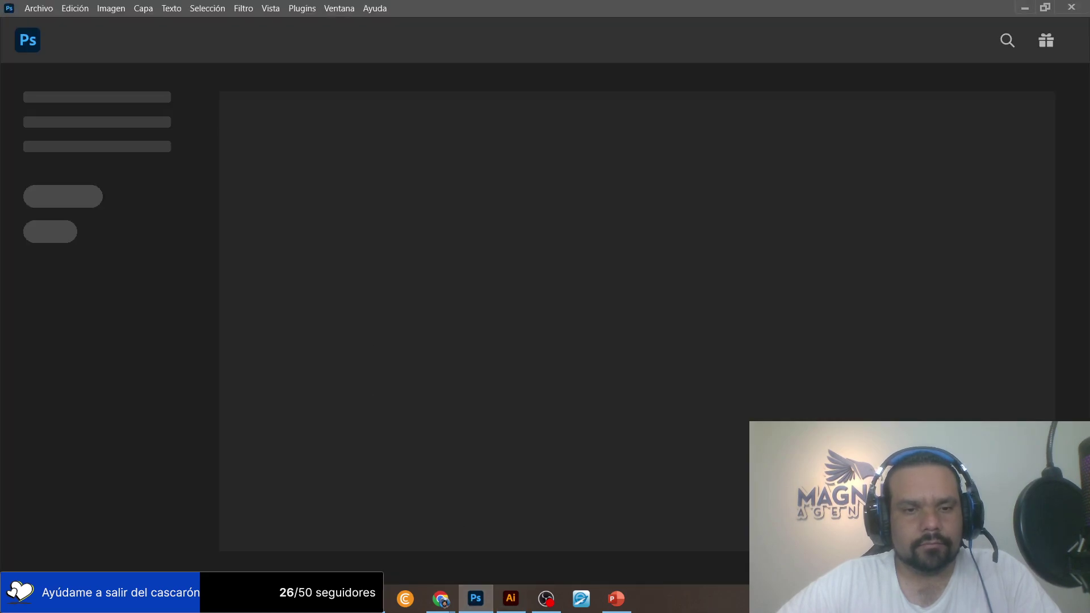
# Open the sporty couple JPG from the ebook project folder in Adobe Photoshop 2022, keeping its embedded colour profile.
pyautogui.click(245, 507)
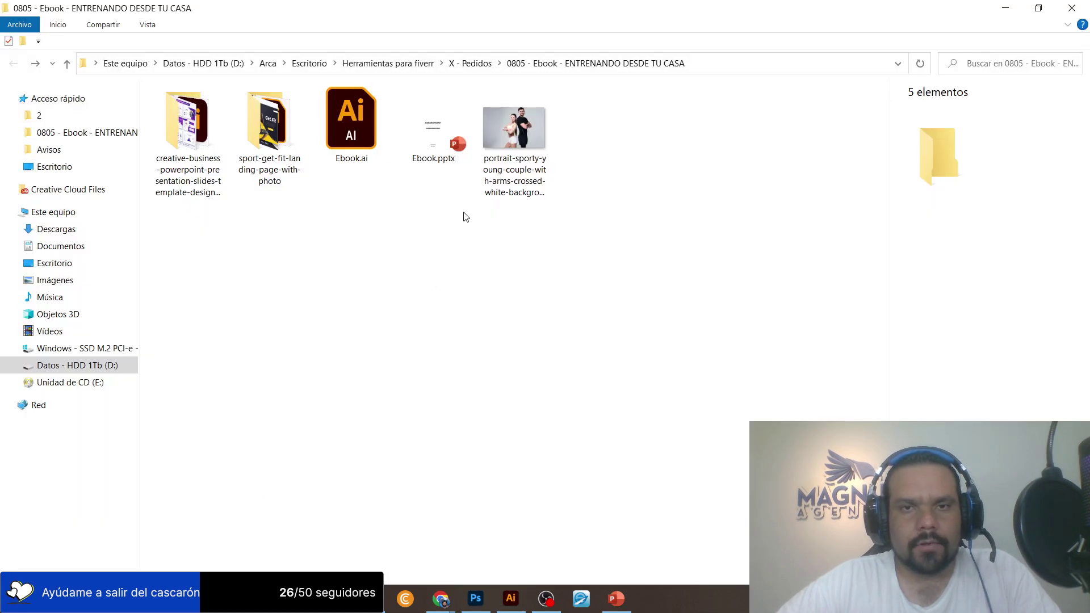
pyautogui.rightClick(511, 139)
pyautogui.moveTo(623, 315)
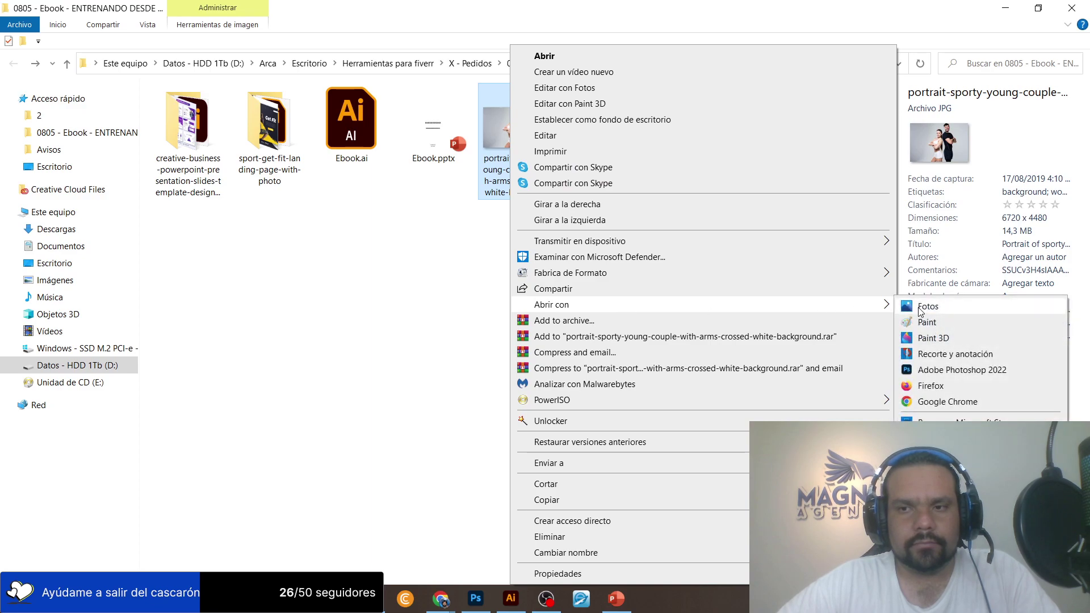
pyautogui.click(947, 368)
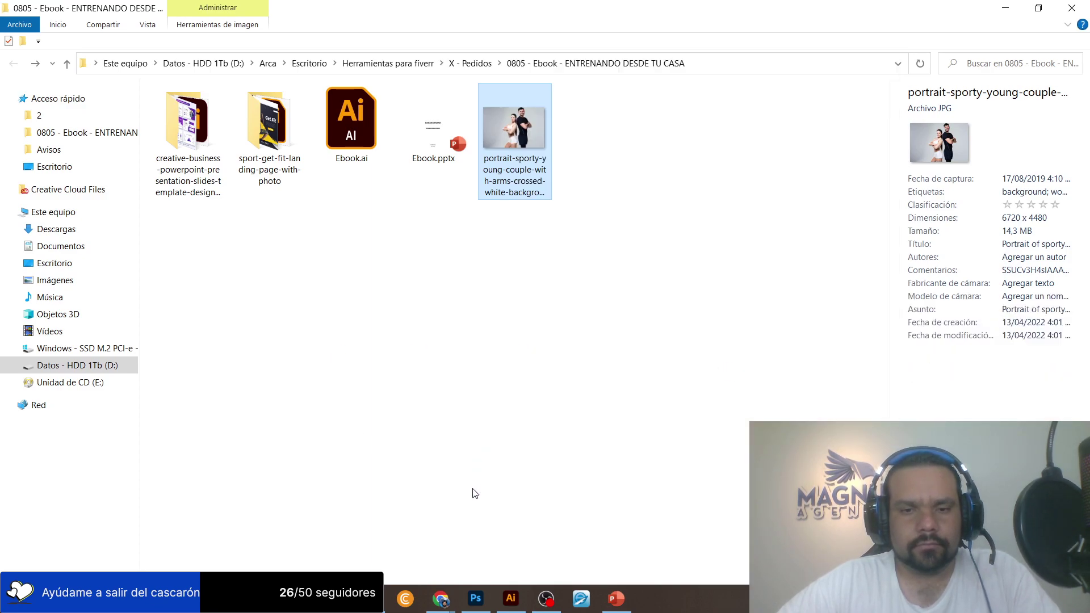
pyautogui.click(474, 605)
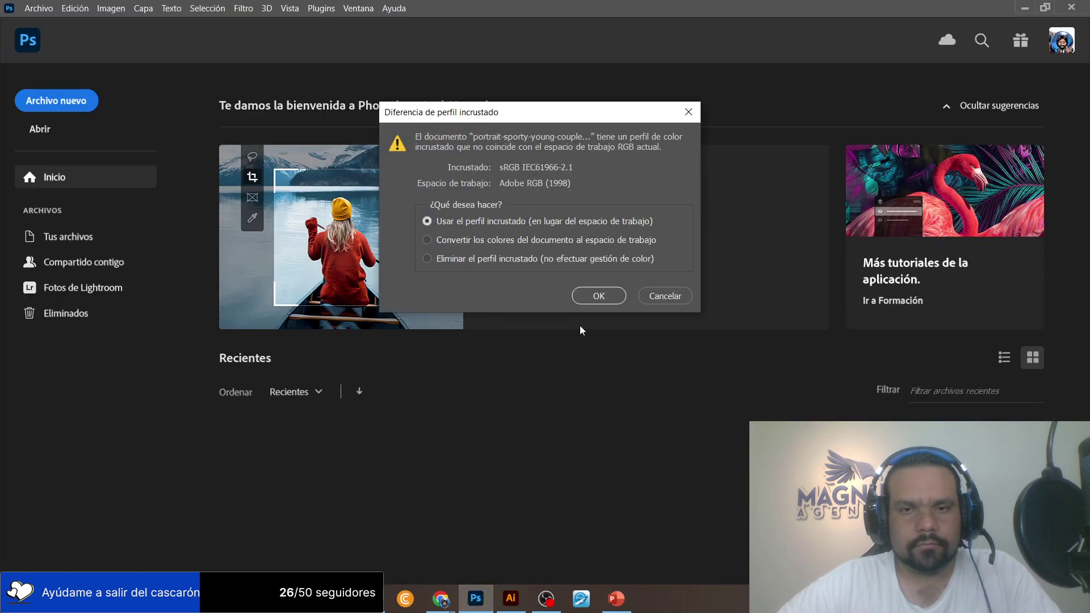
pyautogui.click(598, 302)
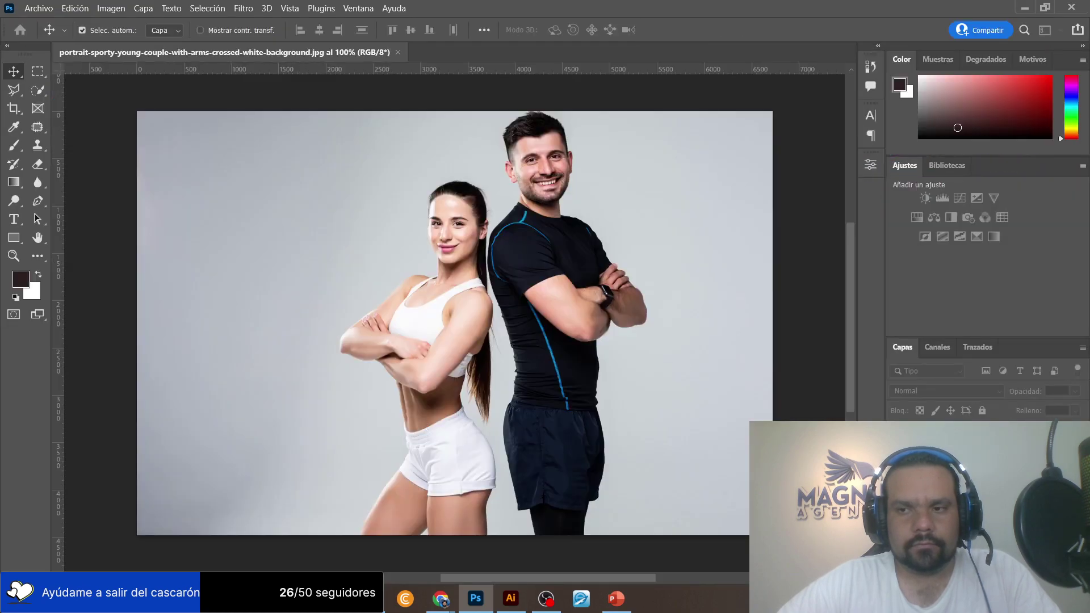
# Unlock the couple photo's background layer and remove its background with the Eliminar fondo quick action.
pyautogui.click(868, 169)
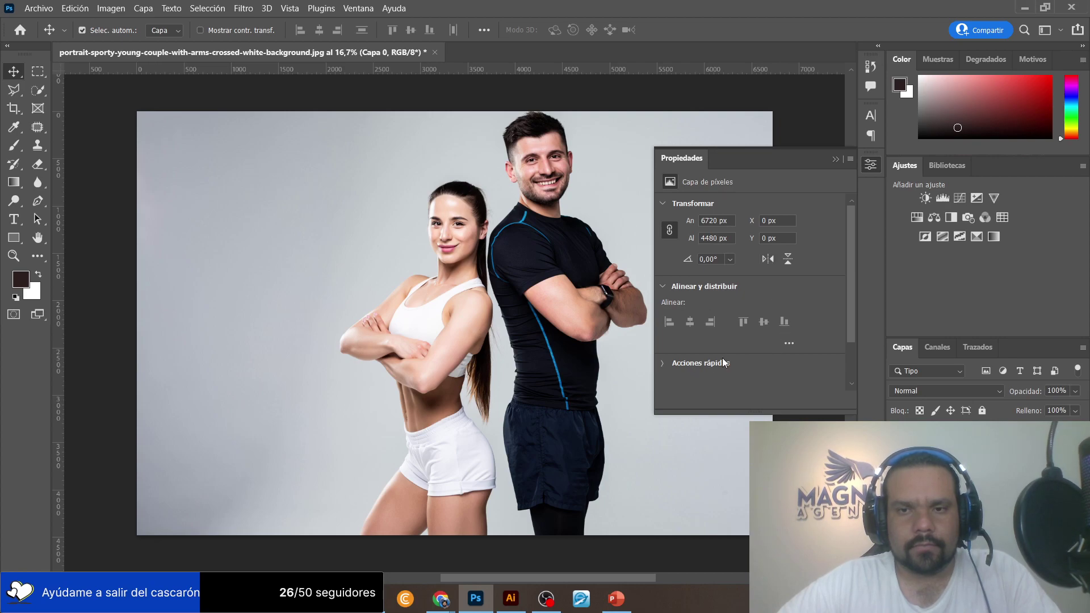
pyautogui.click(723, 361)
pyautogui.click(738, 334)
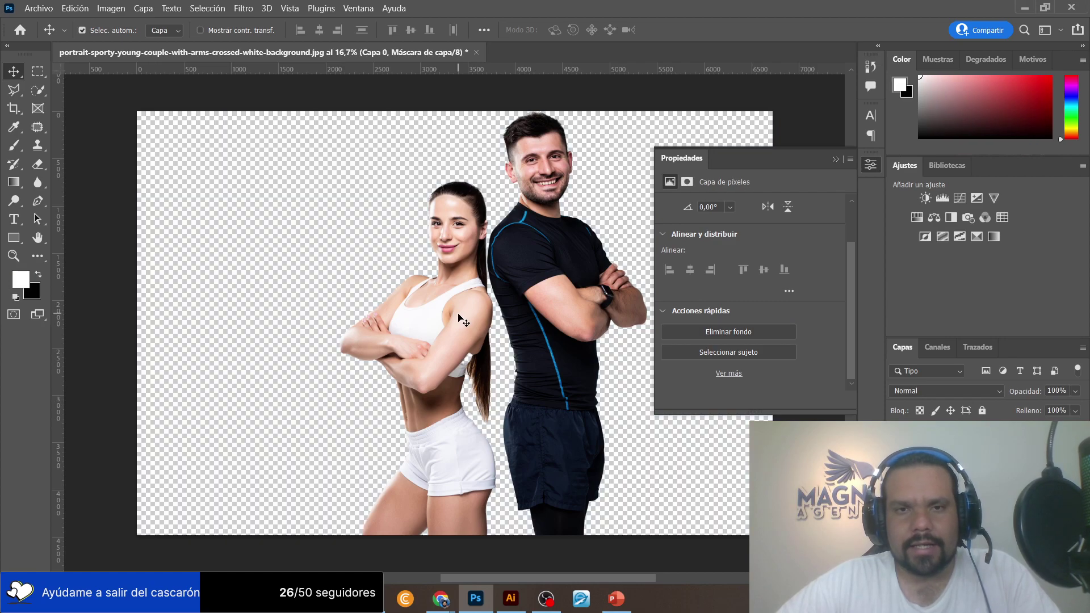
pyautogui.click(834, 160)
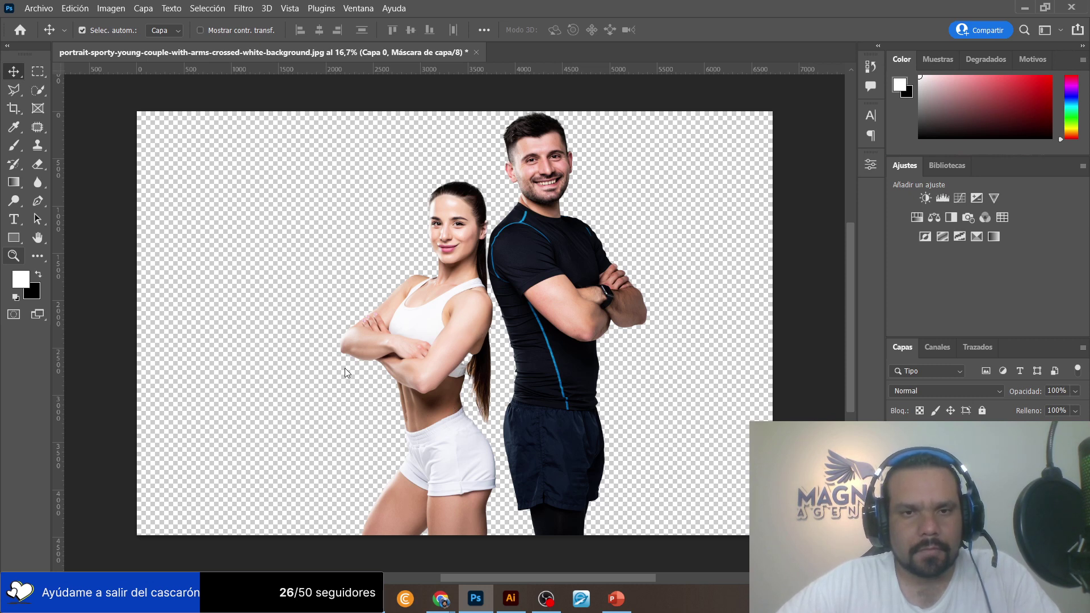
# Paint white on the layer mask with the Brush to restore the cut-off edge of the woman's jaw and chin.
pyautogui.press('z')
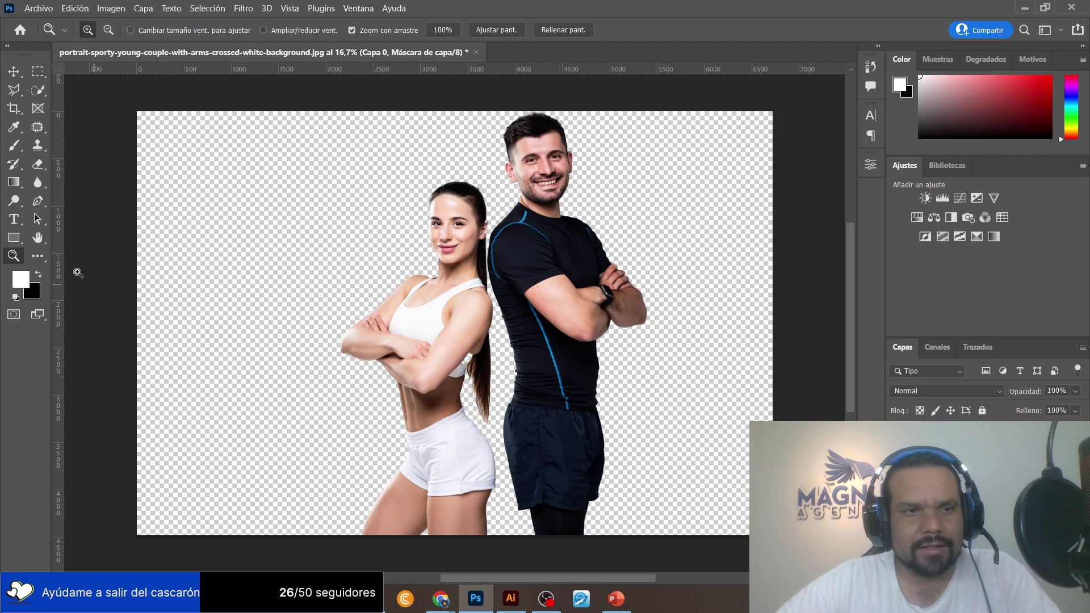
pyautogui.moveTo(438, 252); pyautogui.dragTo(539, 282)
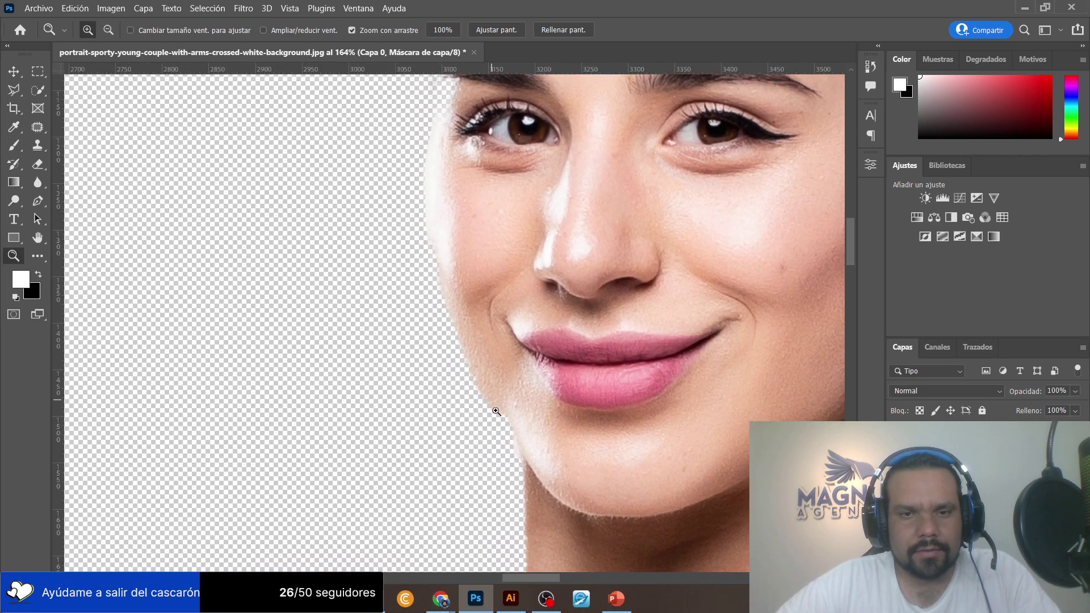
pyautogui.click(37, 165)
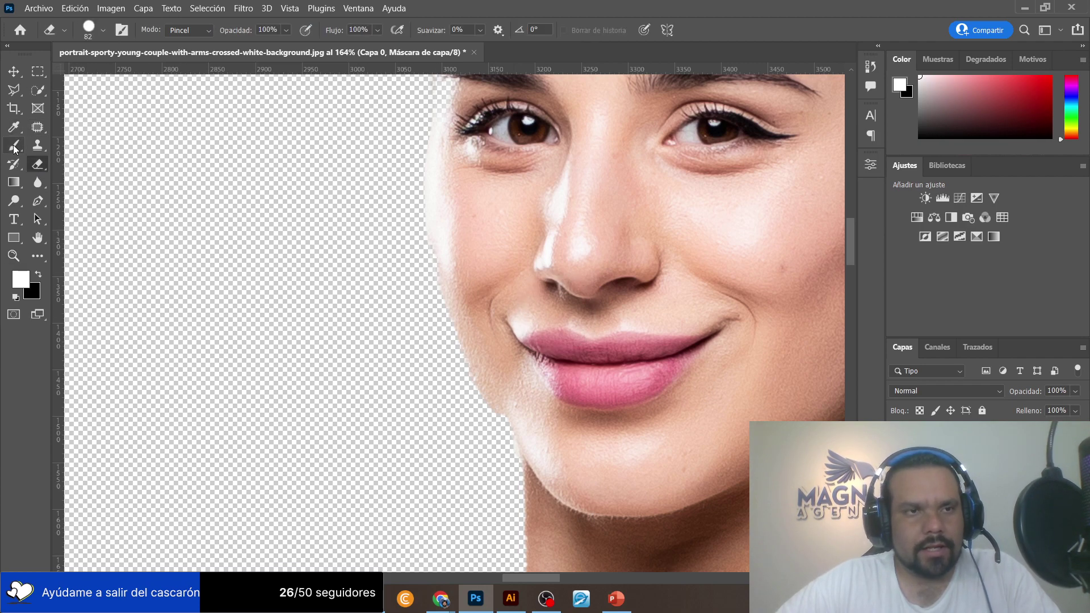
pyautogui.click(15, 149)
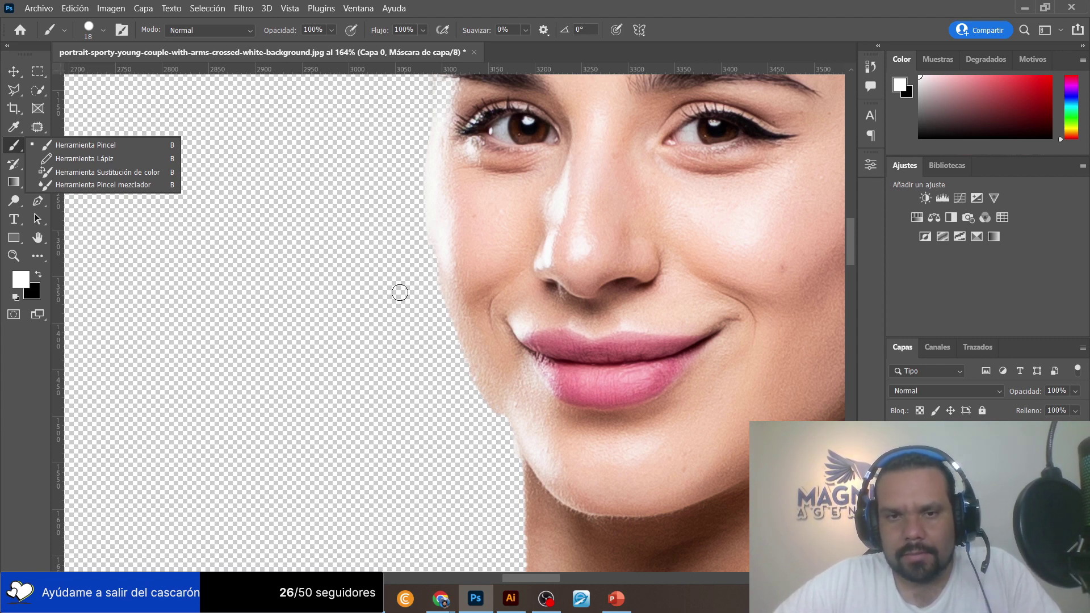
pyautogui.click(498, 391)
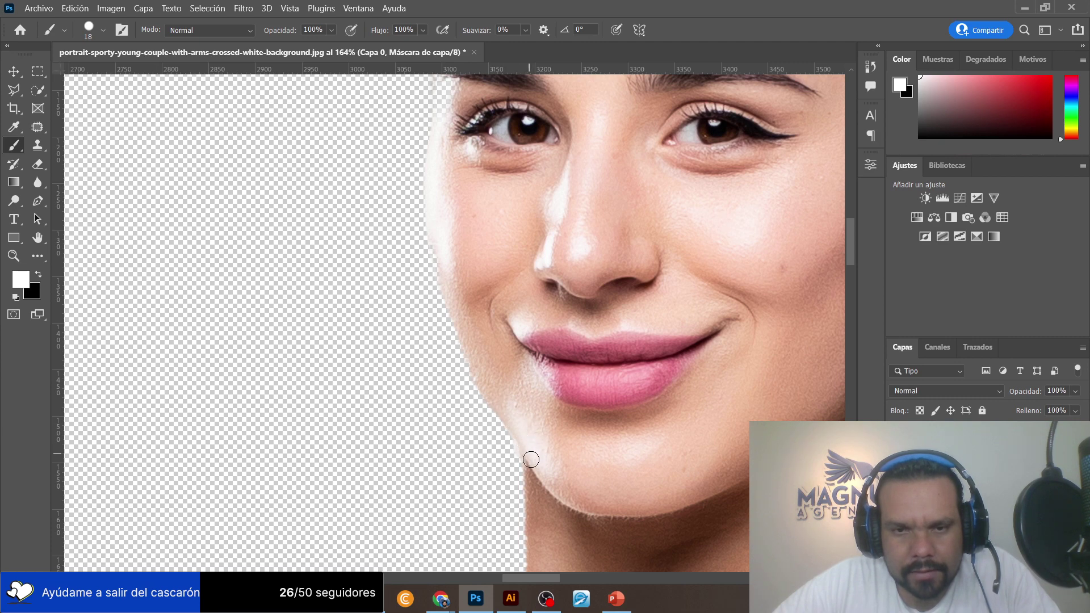
pyautogui.moveTo(530, 469); pyautogui.dragTo(478, 391)
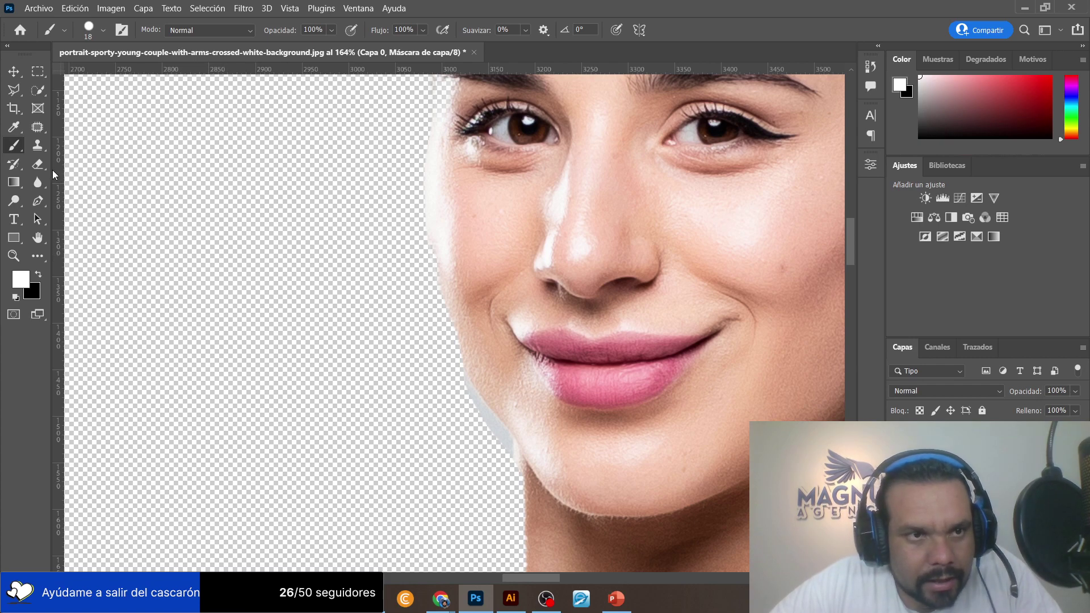
# Outline the grey background fringe along the woman's jaw with the Polygonal Lasso, remove it and clear the selection.
pyautogui.click(13, 90)
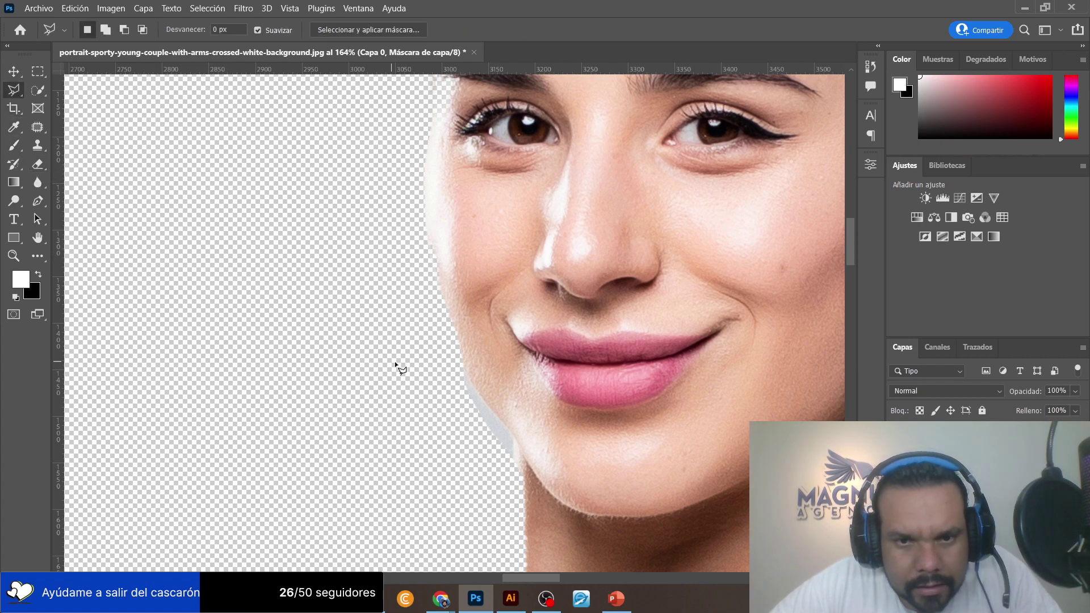
pyautogui.click(13, 256)
pyautogui.moveTo(445, 429); pyautogui.dragTo(541, 397)
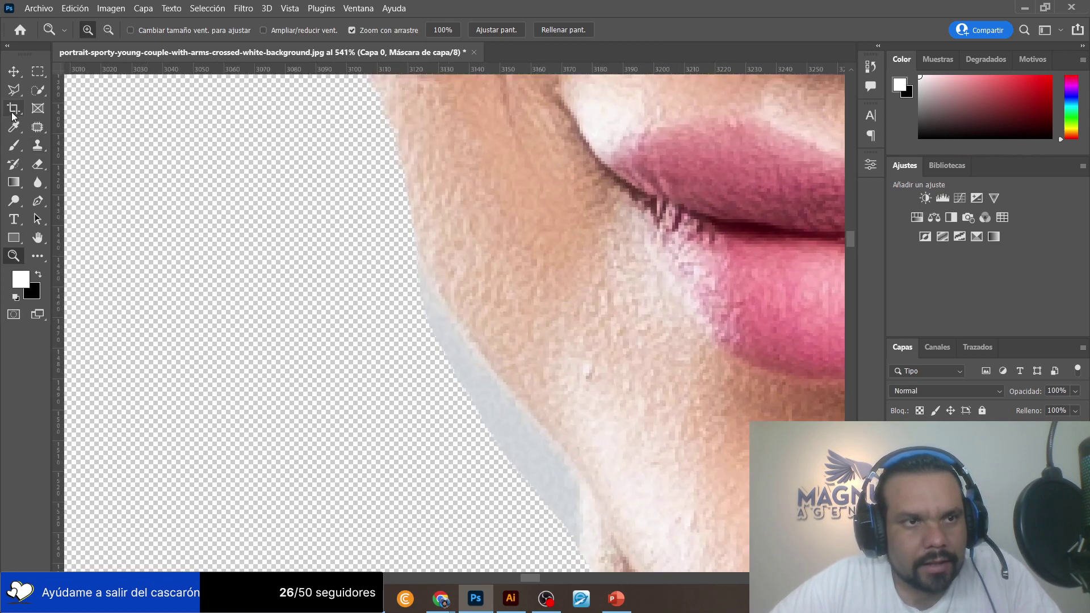
pyautogui.click(13, 90)
pyautogui.scroll(-3, 452, 325)
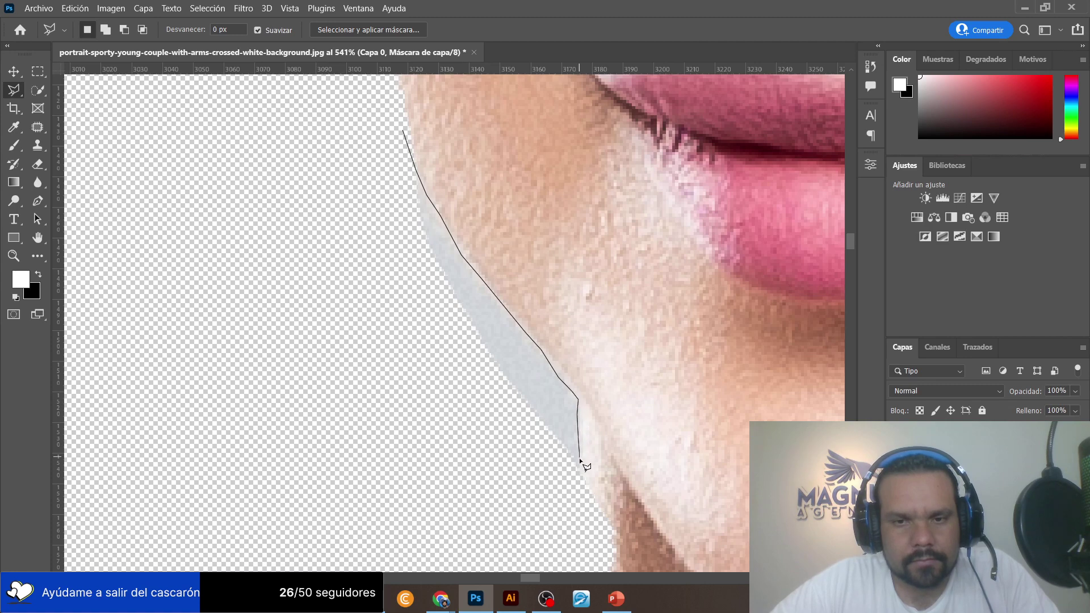
pyautogui.click(565, 488)
pyautogui.doubleClick(314, 395)
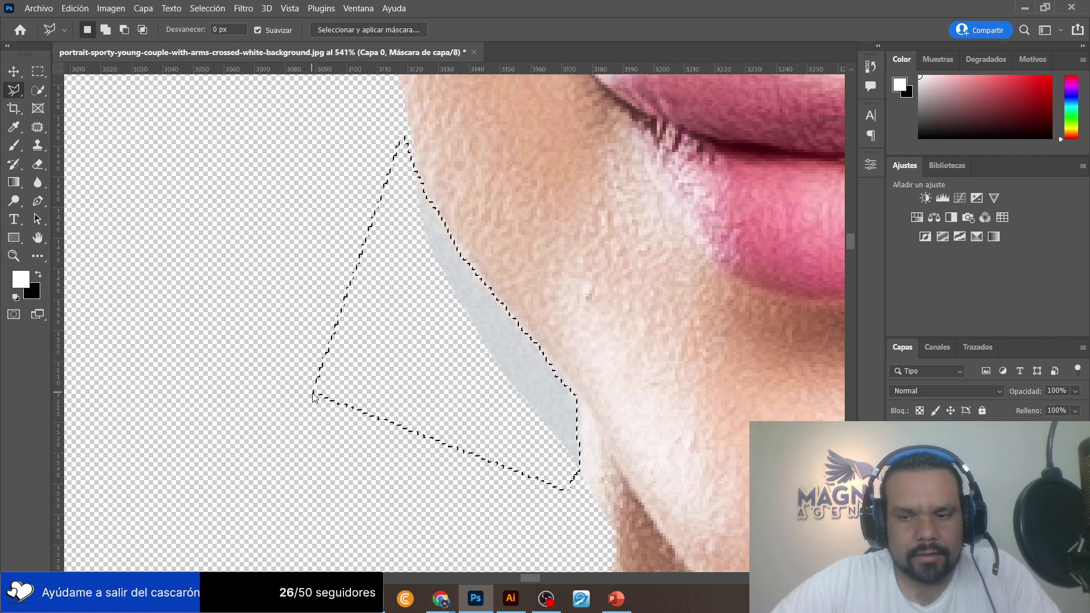
pyautogui.hotkey('ctrl', 'd')
pyautogui.scroll(-5, 561, 415)
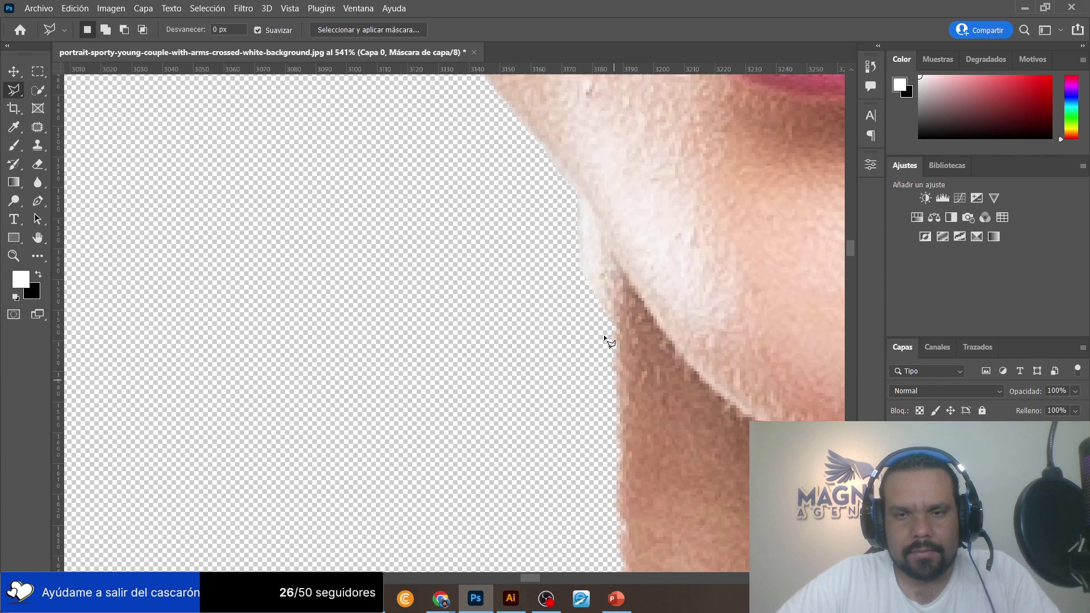
pyautogui.scroll(-2, 584, 416)
# Paint white on the layer mask with the 18 px Brush to restore the cut-off edge of the woman's neck below the chin.
pyautogui.click(13, 257)
pyautogui.keyDown('alt'); pyautogui.click(654, 264); pyautogui.keyUp('alt')
pyautogui.keyDown('alt'); pyautogui.click(655, 265); pyautogui.keyUp('alt')
pyautogui.keyDown('alt'); pyautogui.click(655, 261); pyautogui.keyUp('alt')
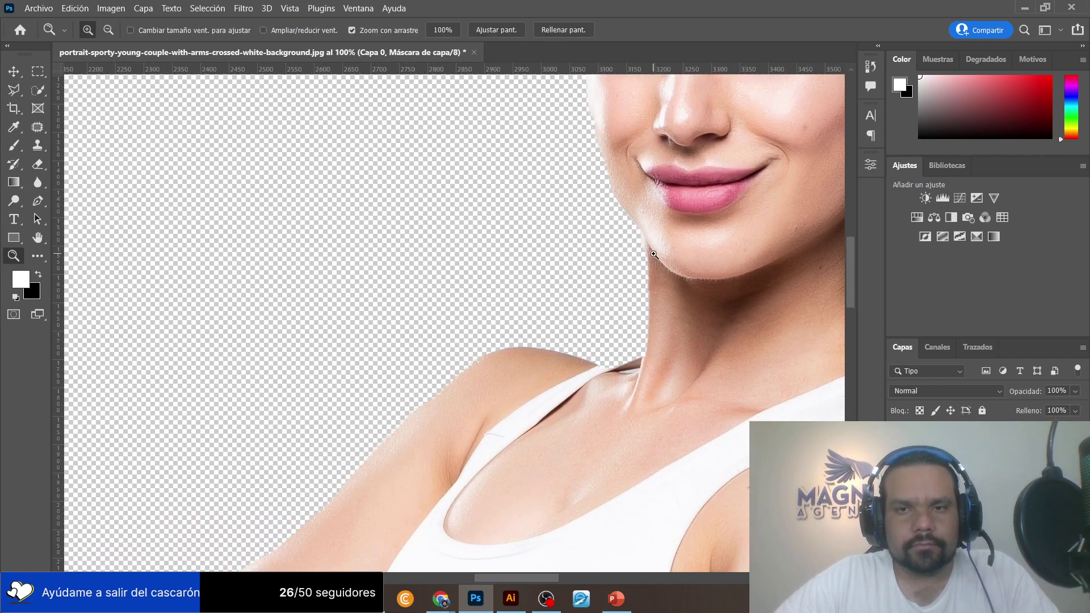
pyautogui.click(654, 254)
pyautogui.click(654, 254)
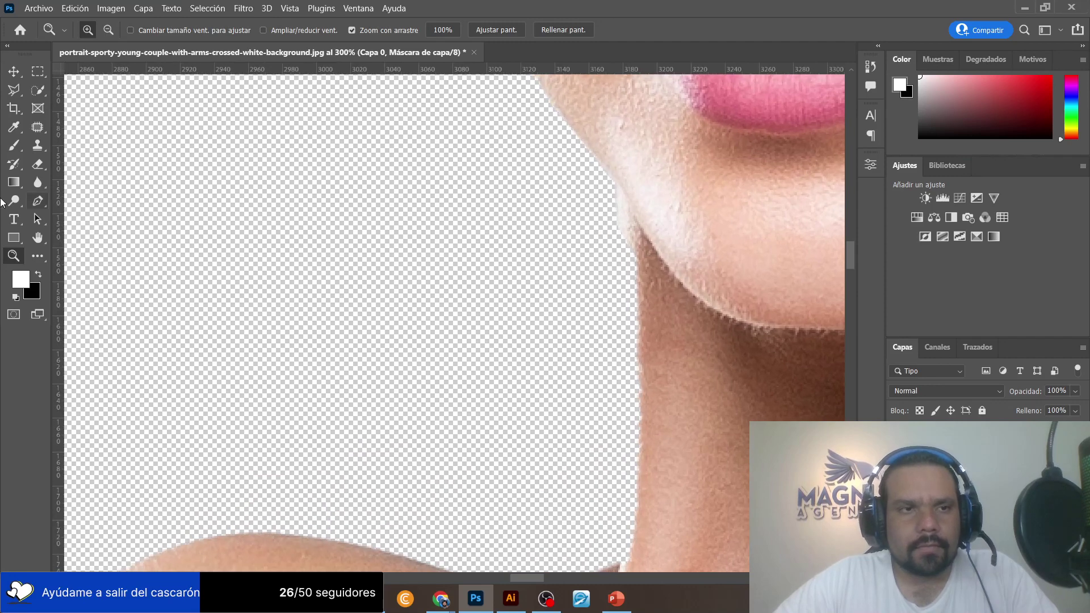
pyautogui.click(14, 146)
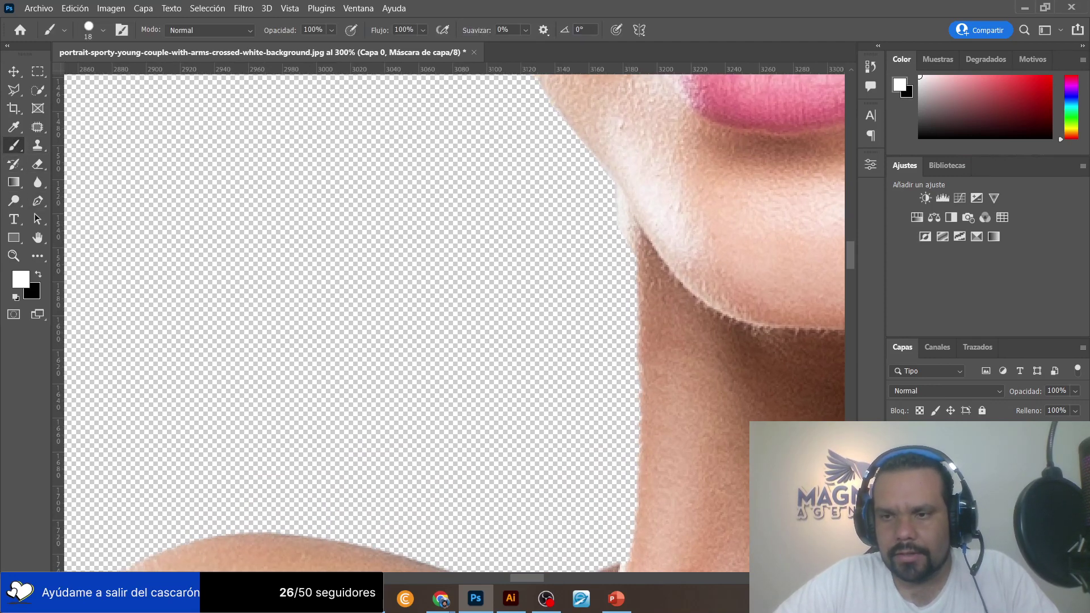
pyautogui.moveTo(627, 207); pyautogui.dragTo(609, 418)
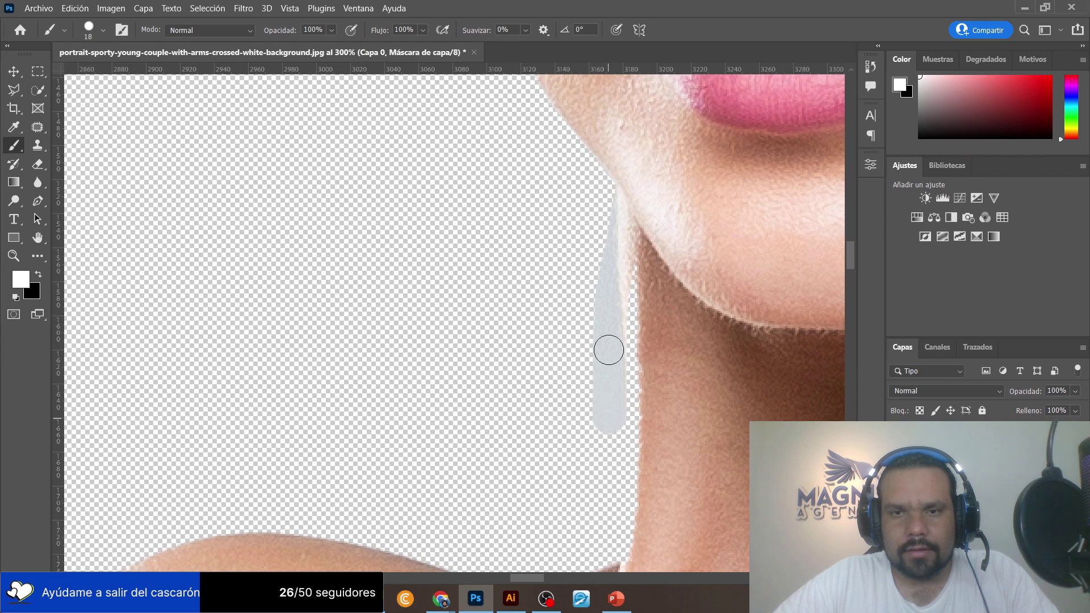
pyautogui.moveTo(638, 341); pyautogui.dragTo(635, 563)
pyautogui.scroll(-3, 652, 409)
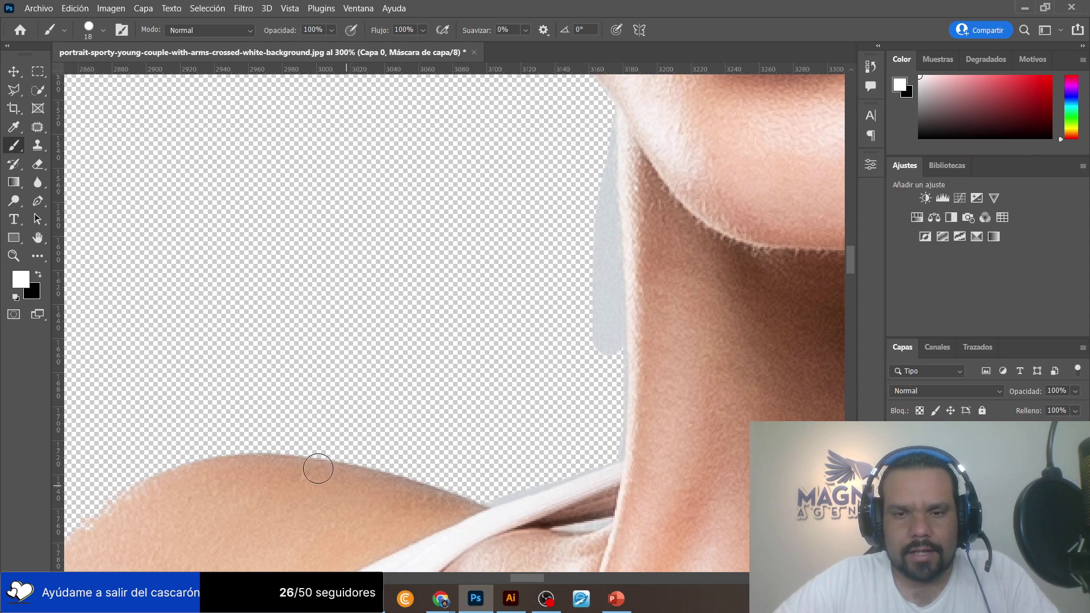
# Outline the grey background gap between the woman's top strap and neck with the Polygonal Lasso and remove it.
pyautogui.scroll(-6, 318, 469)
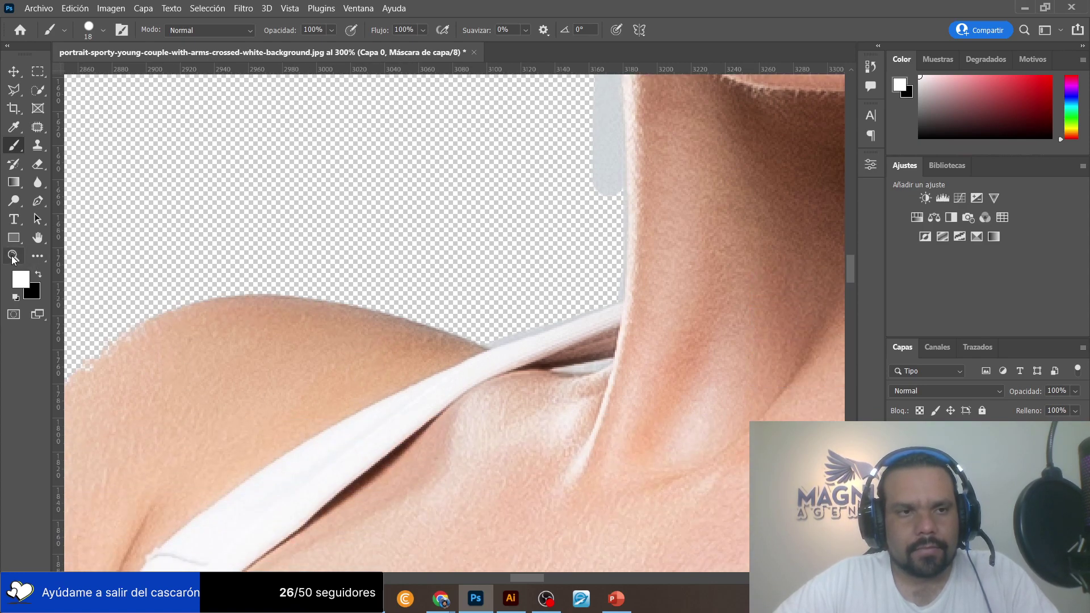
pyautogui.click(13, 257)
pyautogui.moveTo(529, 401); pyautogui.dragTo(630, 420)
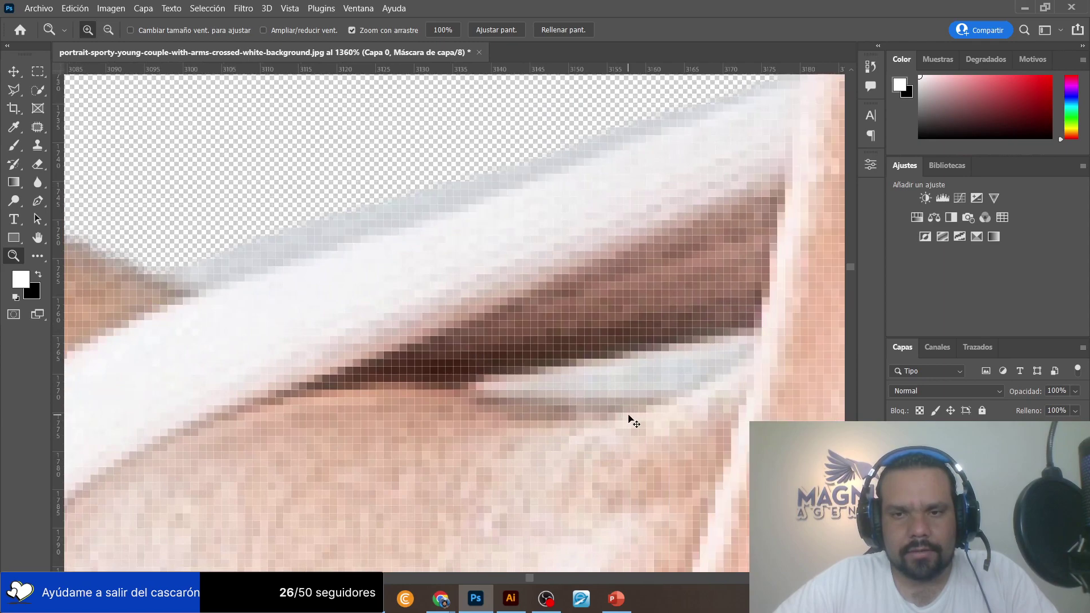
pyautogui.click(13, 90)
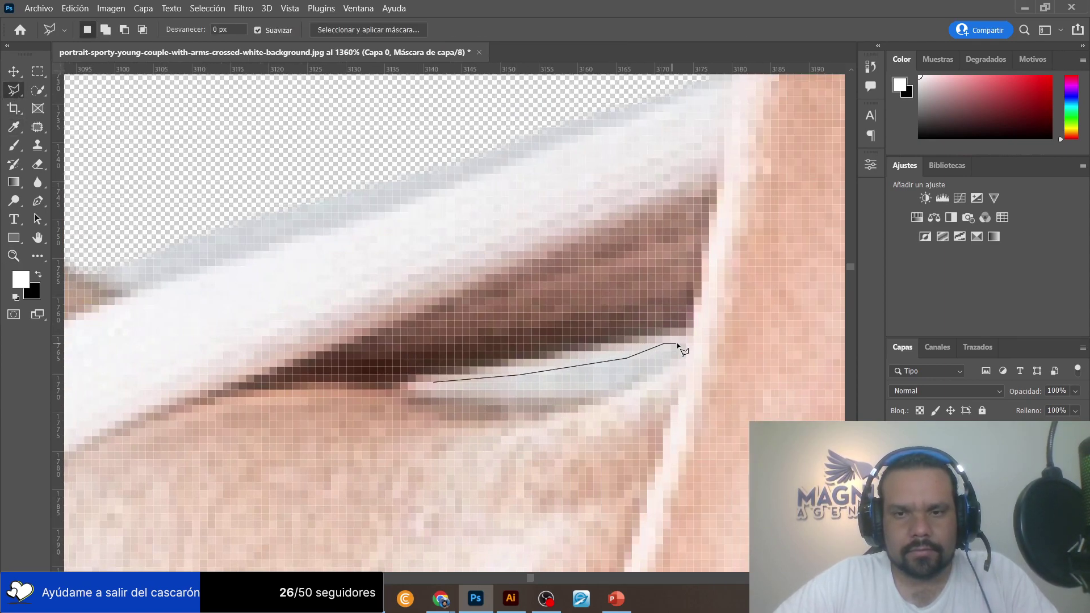
pyautogui.click(431, 383)
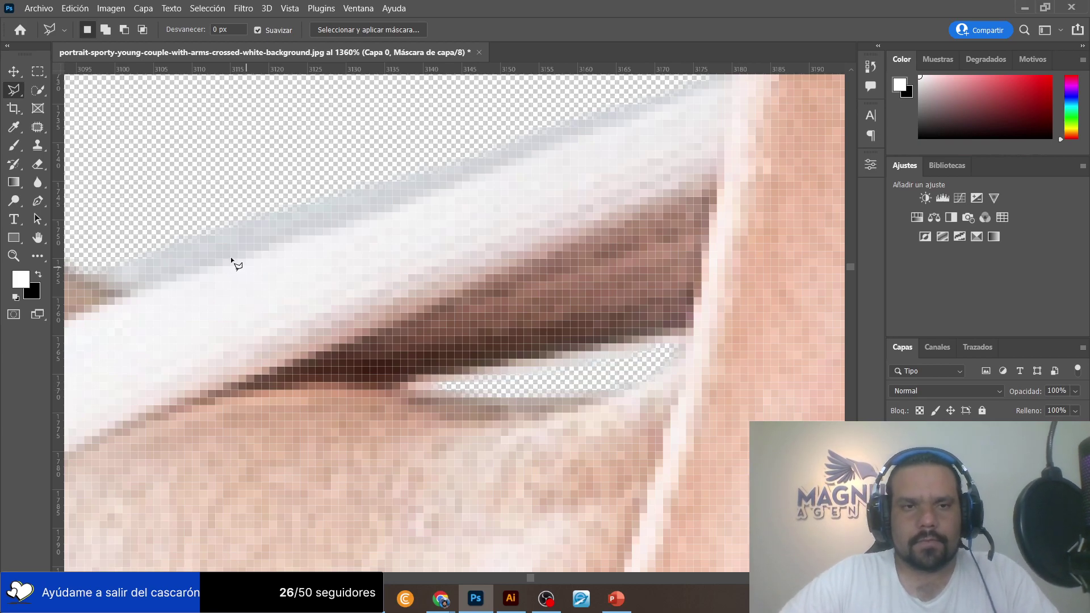
# Outline the grey background fringe along the top strap and up the neck to the jaw with the Polygonal Lasso, remove it and deselect.
pyautogui.scroll(3, 230, 257)
pyautogui.hscroll(-5, 231, 257)
pyautogui.click(184, 241)
pyautogui.click(218, 339)
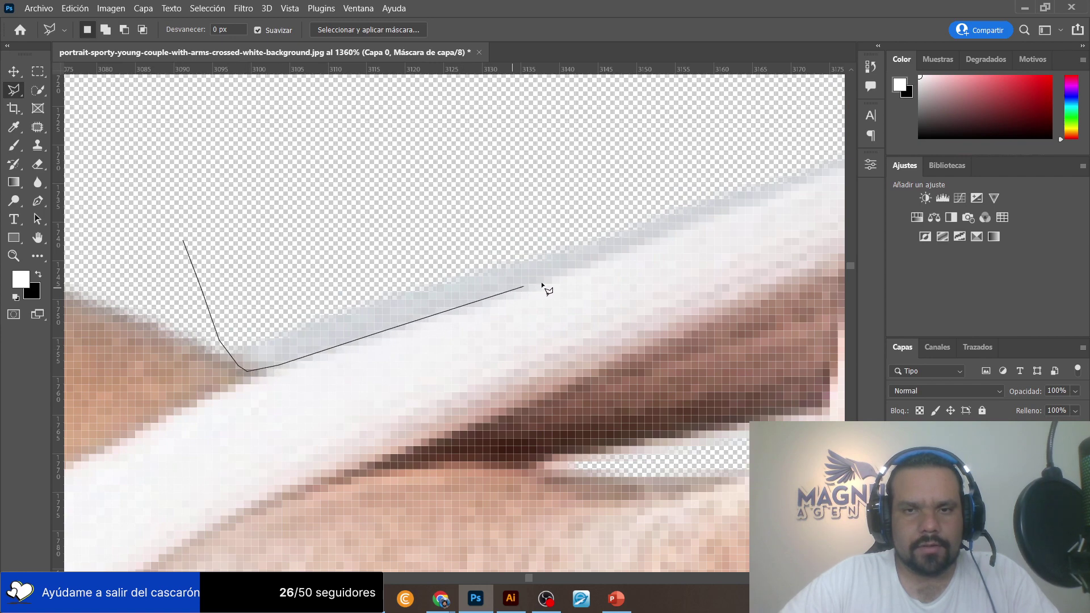
pyautogui.moveTo(779, 199)
pyautogui.mouseDown()
pyautogui.moveTo(654, 279)
pyautogui.moveTo(498, 484)
pyautogui.mouseUp()
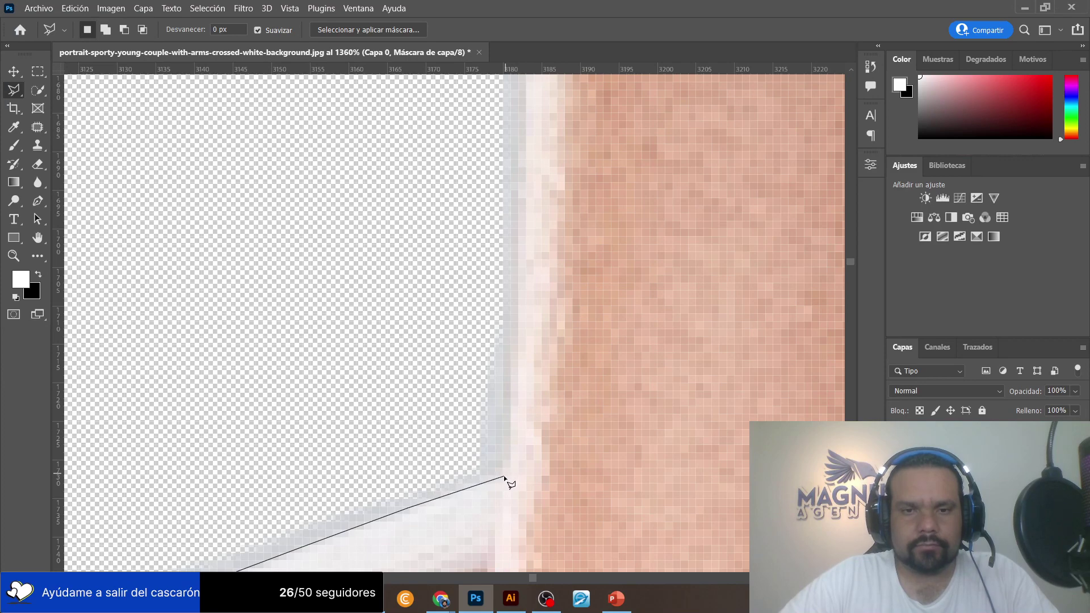
pyautogui.scroll(5, 518, 273)
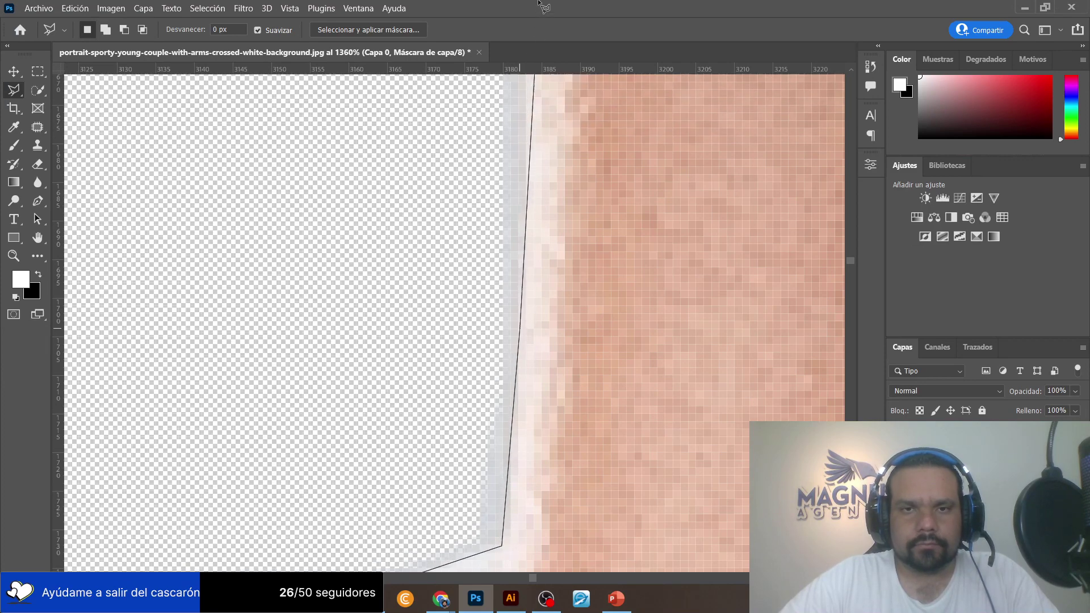
pyautogui.scroll(6, 511, 273)
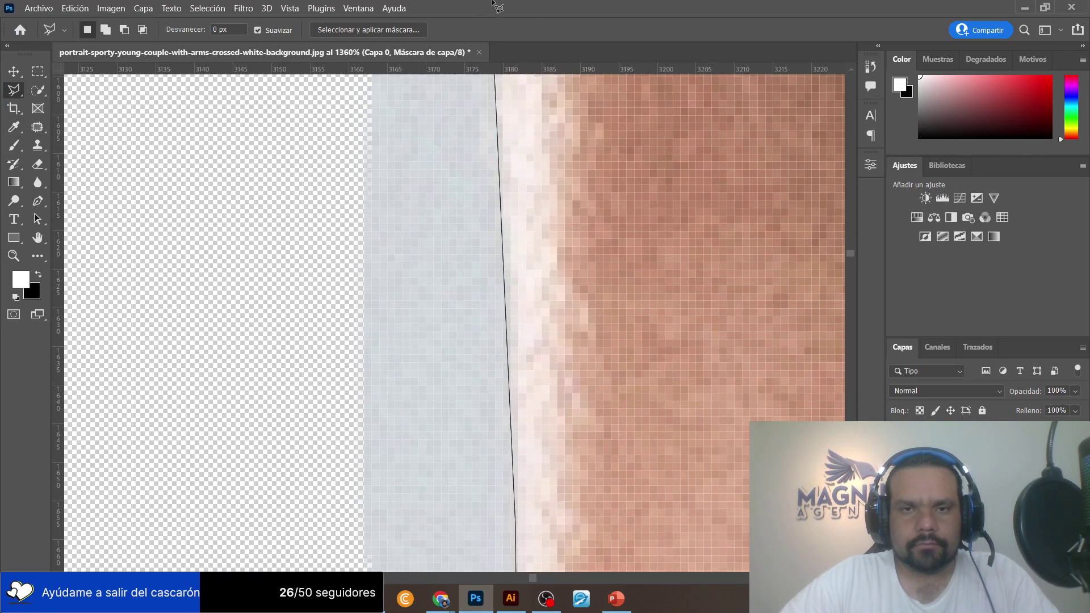
pyautogui.click(488, 94)
pyautogui.scroll(5, 489, 93)
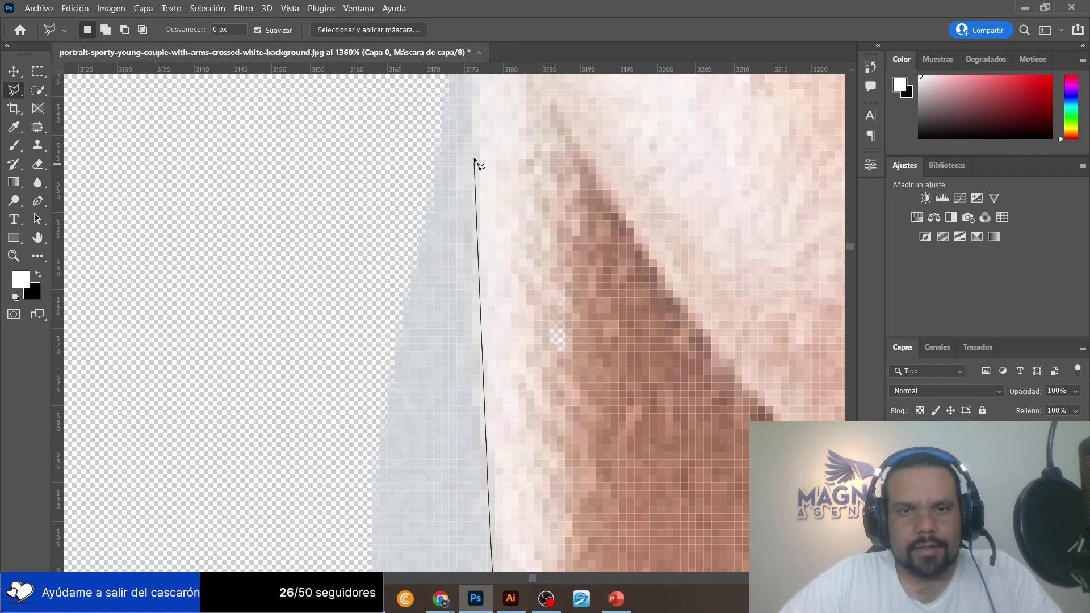
pyautogui.click(481, 108)
pyautogui.scroll(4, 481, 108)
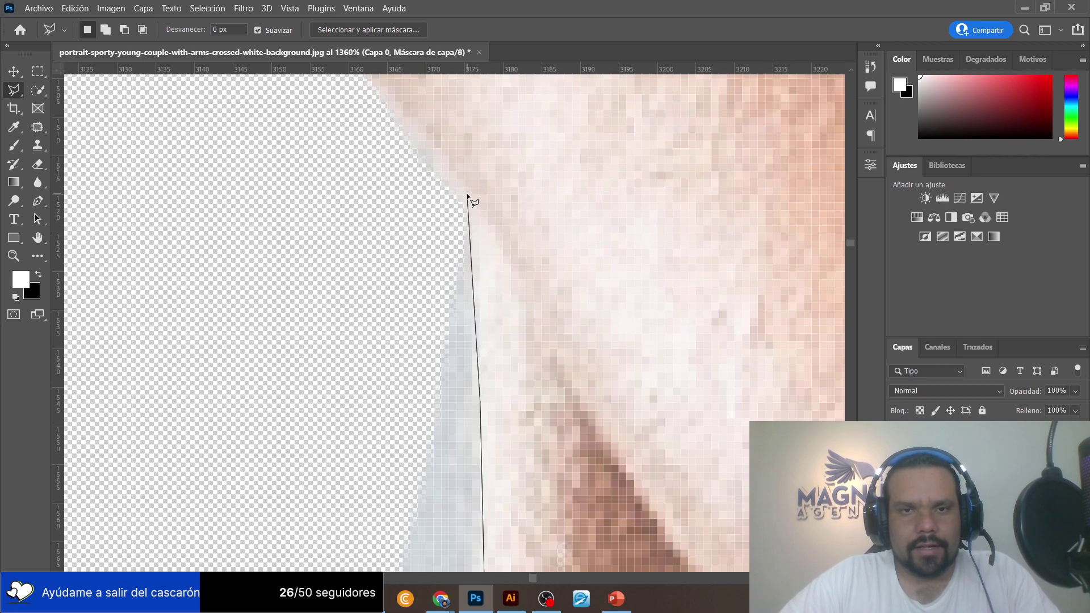
pyautogui.click(277, 126)
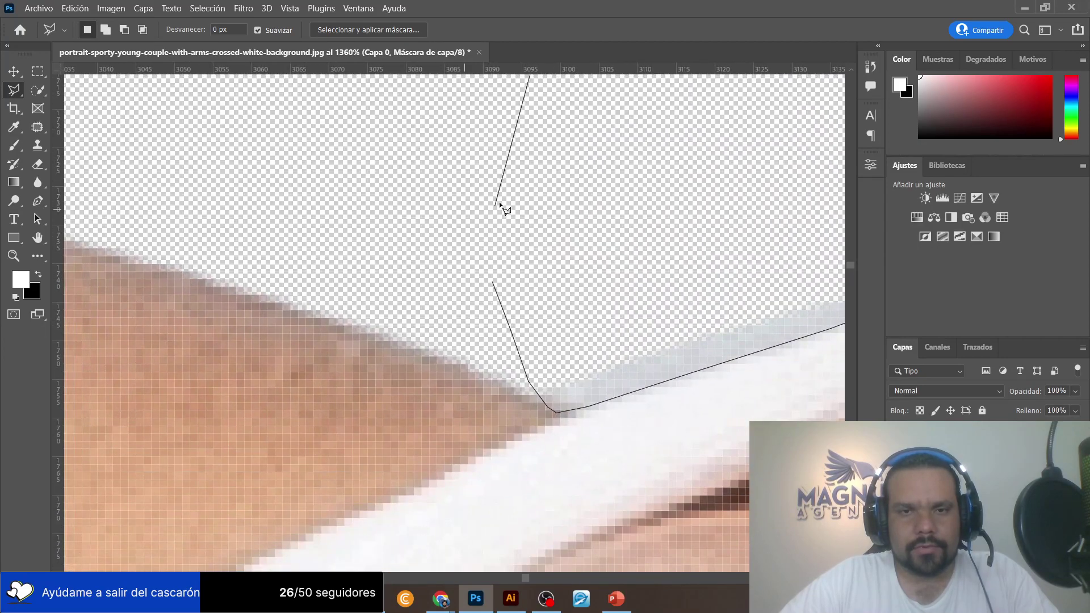
pyautogui.click(502, 202)
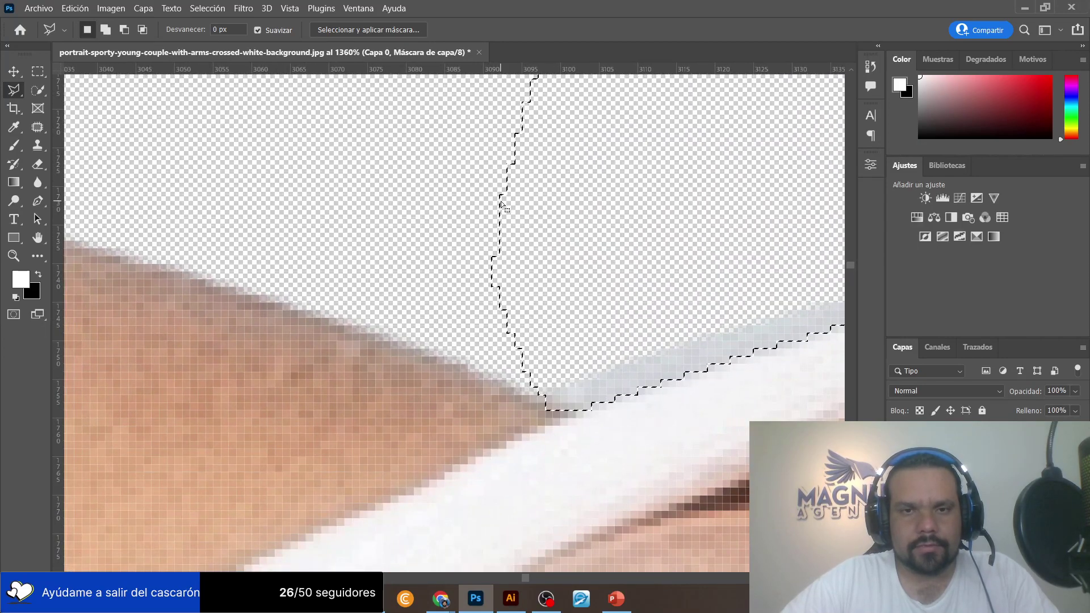
pyautogui.press('Delete')
pyautogui.hotkey('ctrl', 'd')
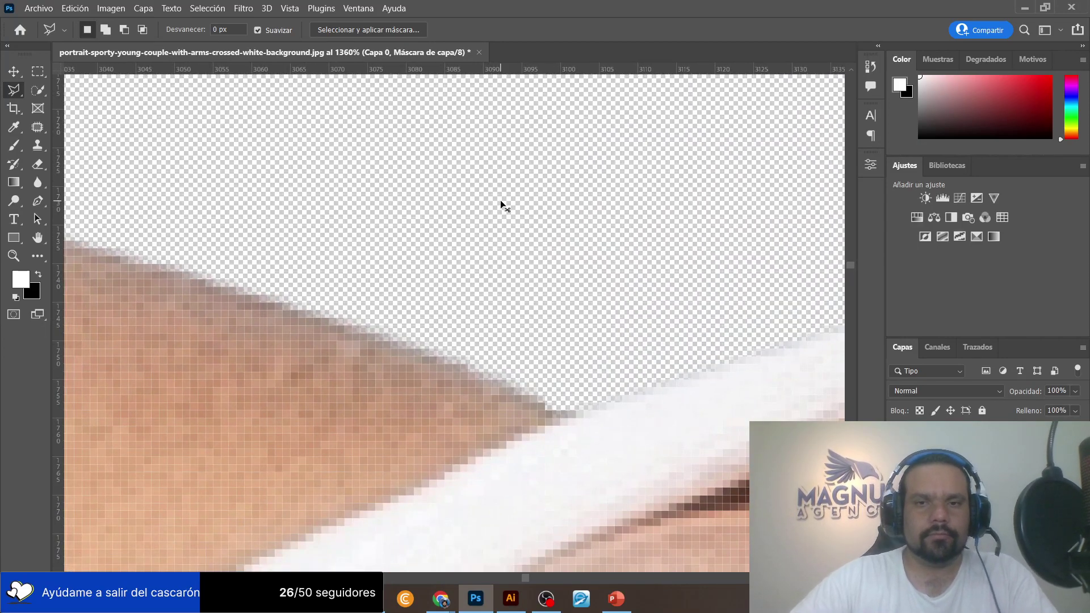
# Examine the cut-out edge along the woman's shoulder, neck, jaw and cheek for remaining fringe or missing areas.
pyautogui.click(13, 256)
pyautogui.keyDown('alt'); pyautogui.click(652, 273); pyautogui.keyUp('alt')
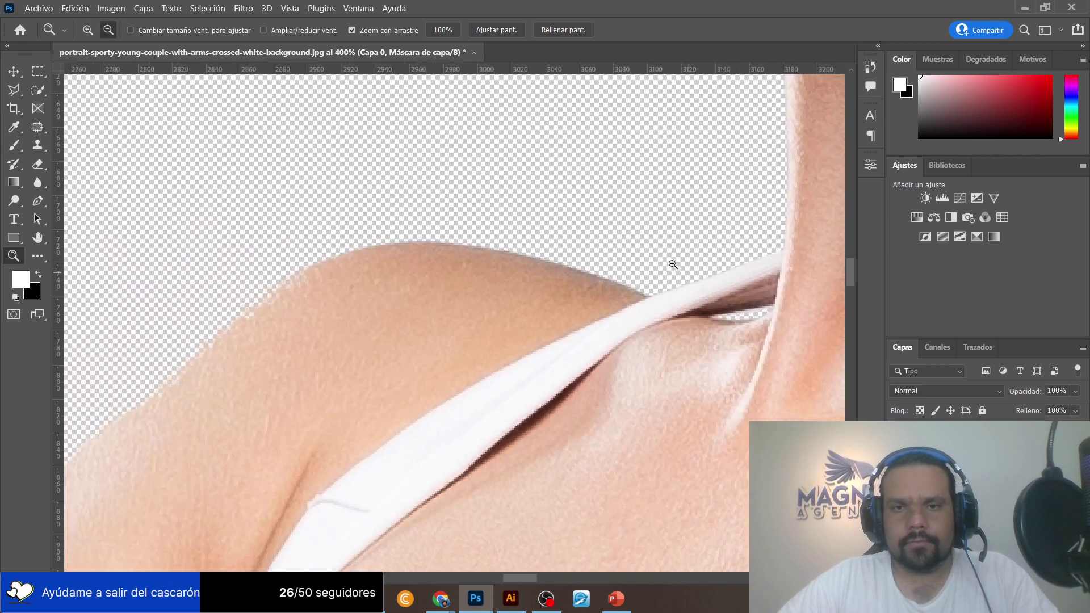
pyautogui.scroll(10, 555, 181)
pyautogui.hscroll(4, 555, 181)
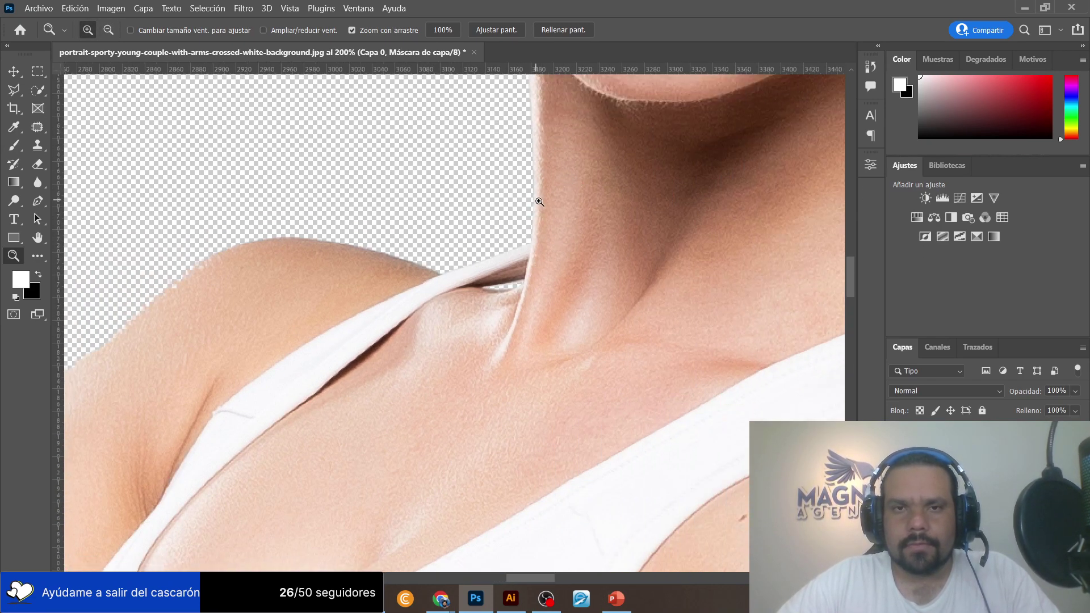
pyautogui.scroll(1, 531, 225)
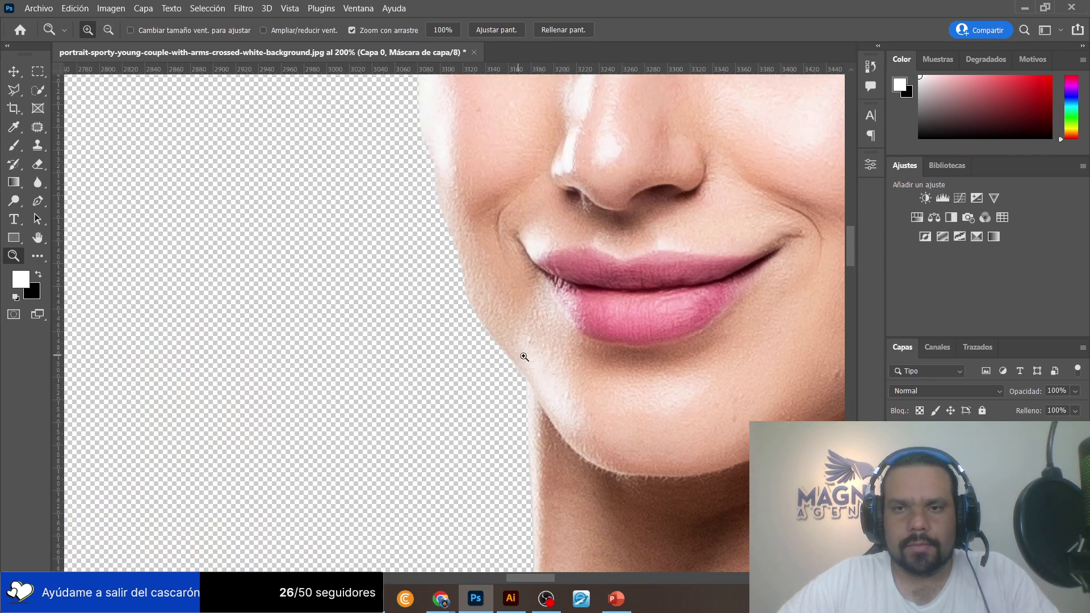
pyautogui.scroll(5, 517, 368)
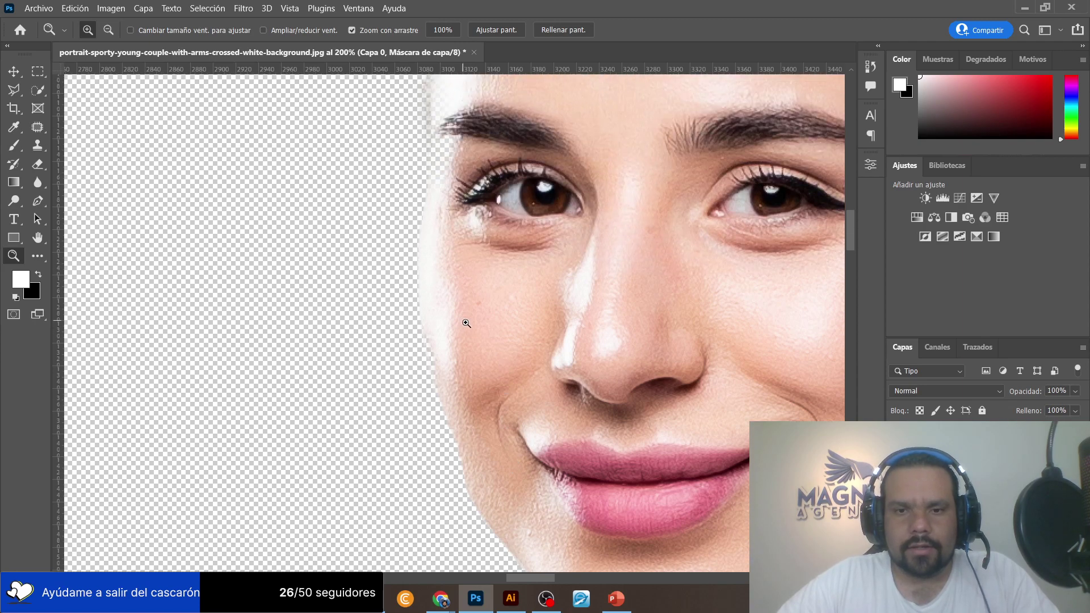
pyautogui.scroll(-5, 541, 409)
pyautogui.moveTo(546, 352); pyautogui.dragTo(583, 346)
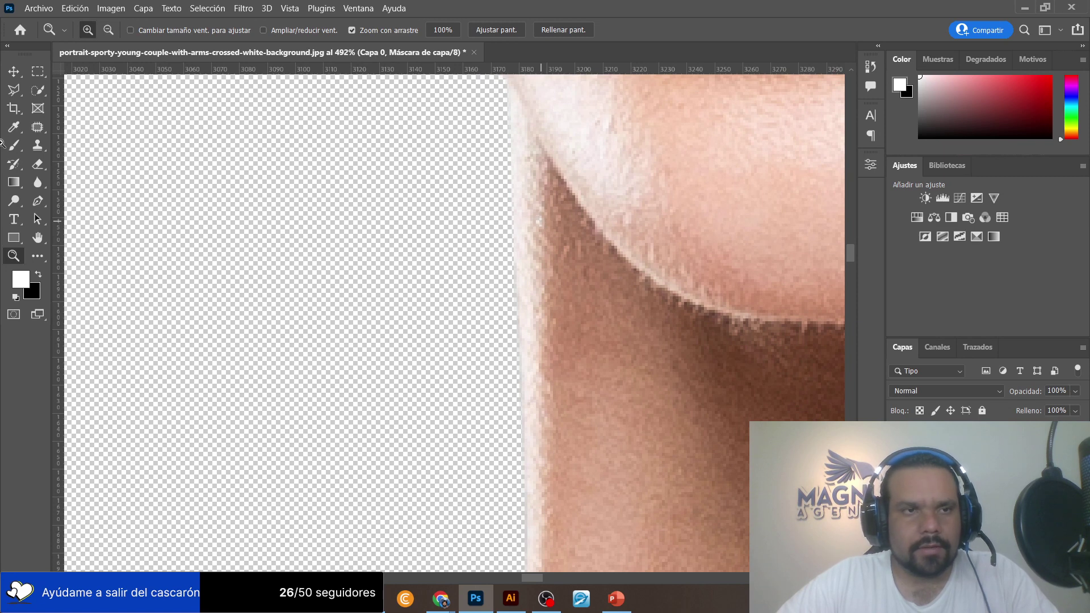
pyautogui.click(14, 145)
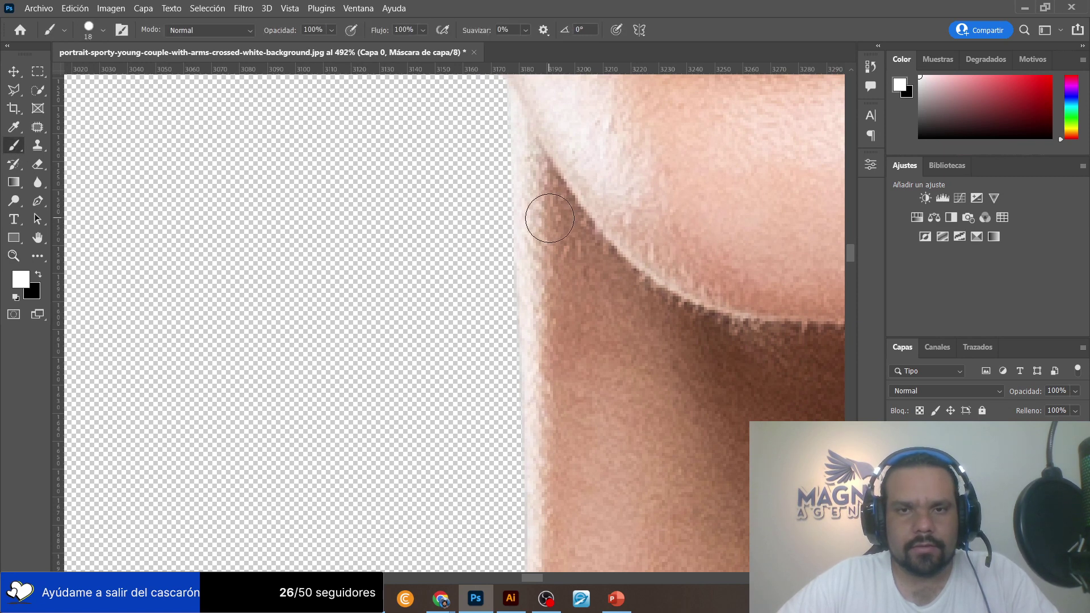
pyautogui.scroll(3, 550, 239)
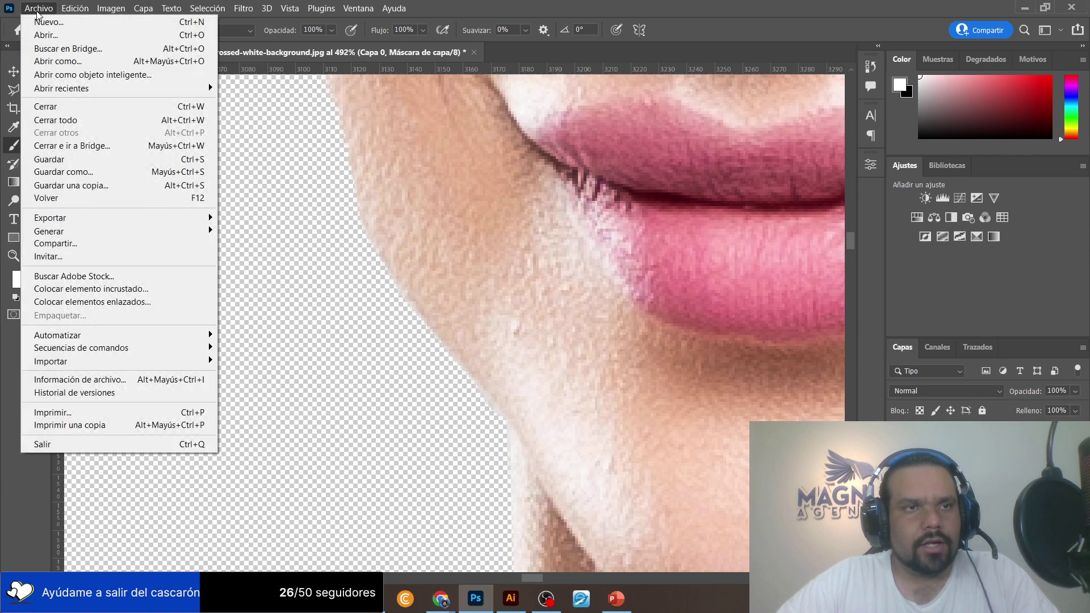
# Save the cut-out on the computer as portrait-sporty-young-couple-with-arms-crossed-white-background.psd with maximised compatibility.
pyautogui.click(36, 8)
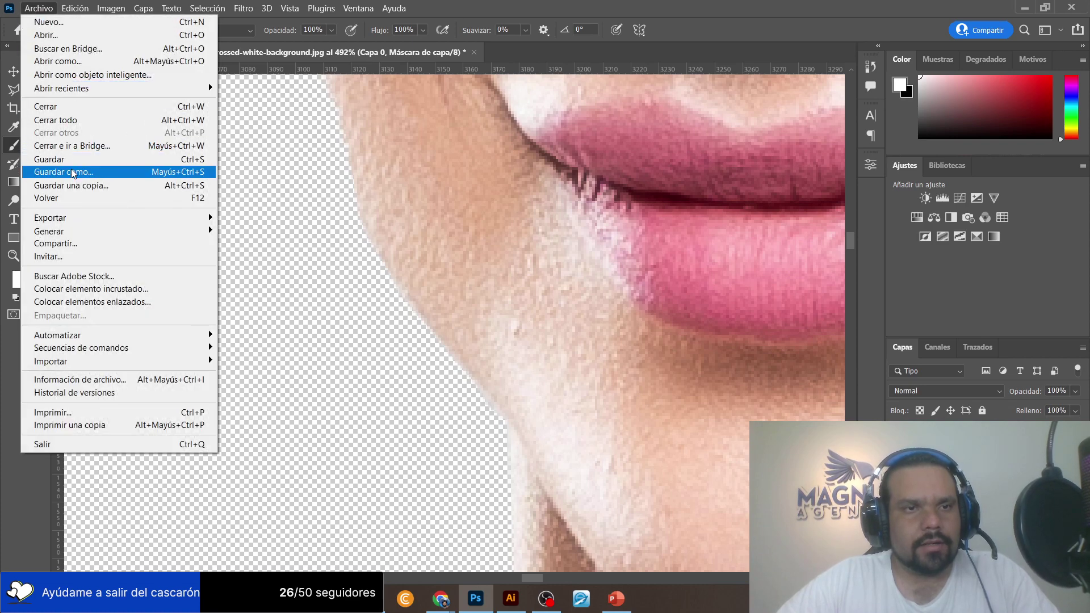
pyautogui.click(73, 172)
pyautogui.click(555, 440)
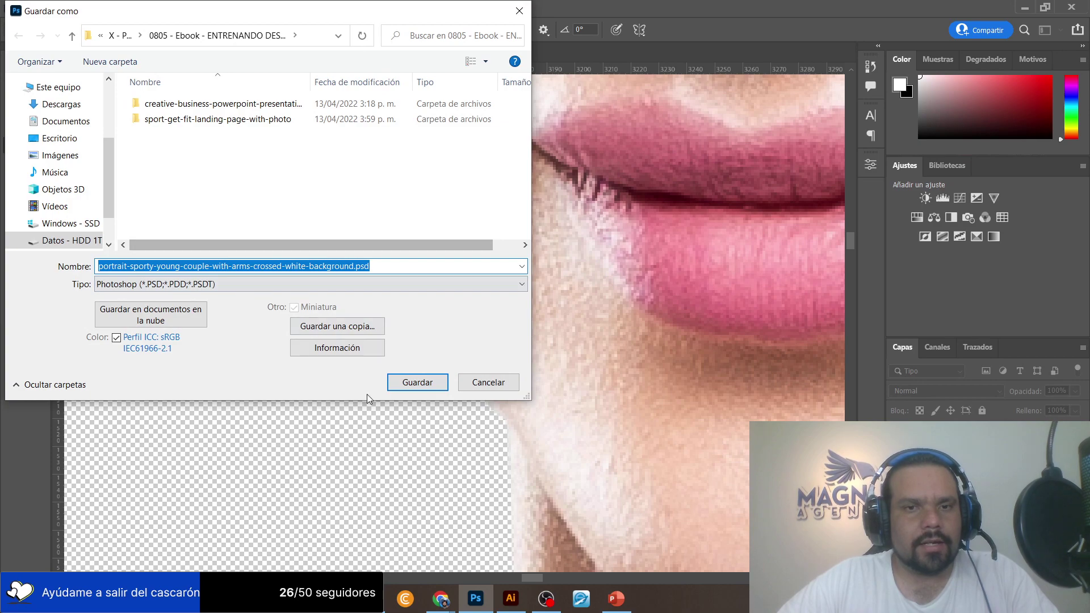
pyautogui.click(404, 383)
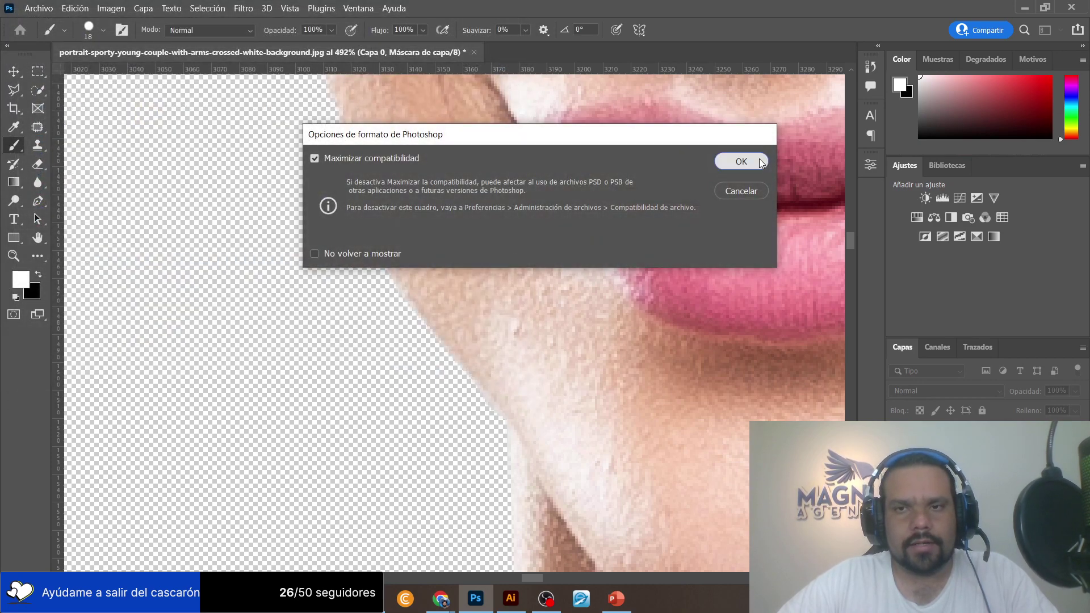
pyautogui.click(762, 163)
# Paint white on the layer mask with the Brush to restore the cut-off edge of the woman's cheek down to the jaw.
pyautogui.scroll(5, 402, 219)
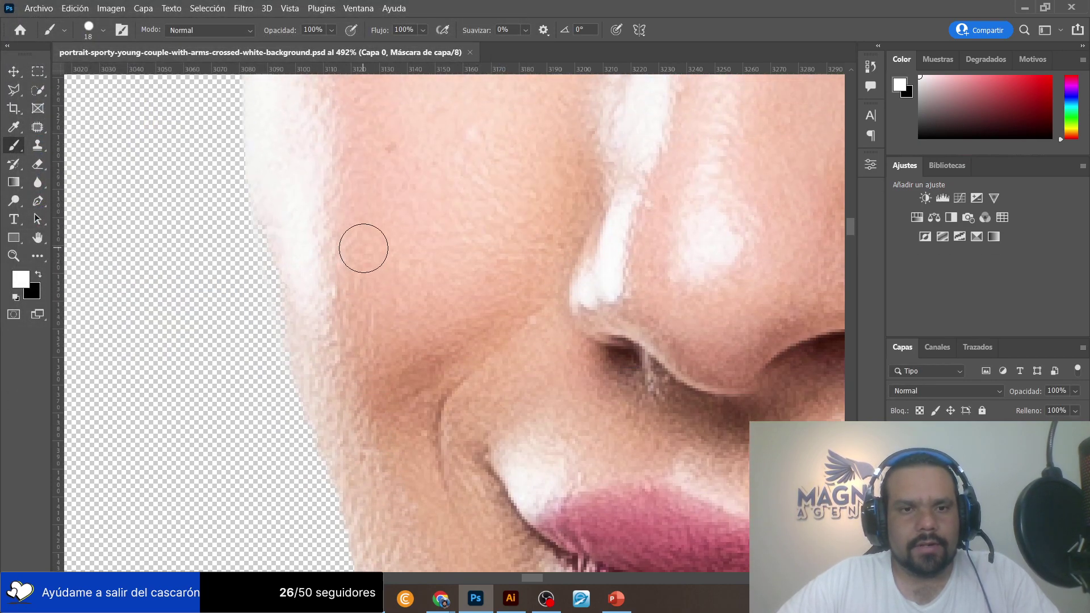
pyautogui.scroll(3, 363, 248)
pyautogui.scroll(-5, 364, 248)
pyautogui.scroll(-2, 307, 180)
pyautogui.scroll(3, 287, 163)
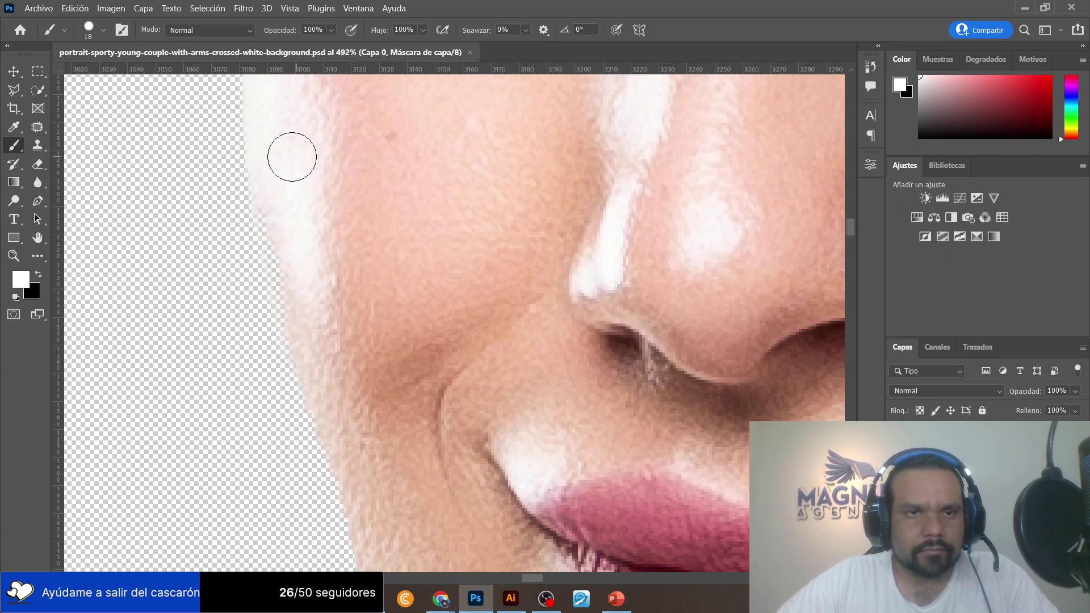
pyautogui.moveTo(285, 247); pyautogui.dragTo(349, 482)
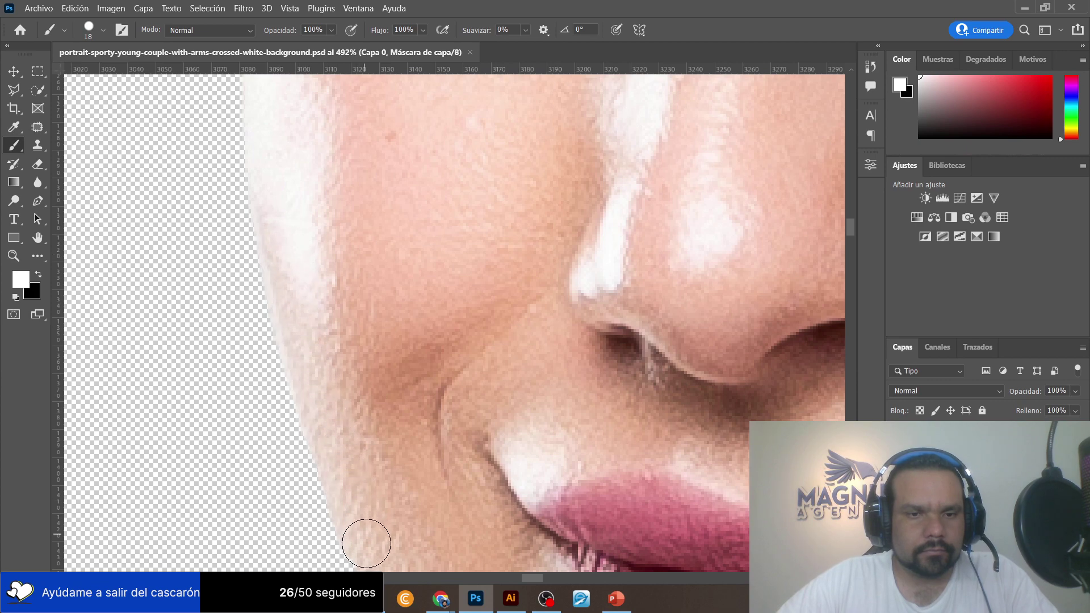
pyautogui.moveTo(371, 555); pyautogui.dragTo(377, 370)
pyautogui.scroll(-5, 377, 369)
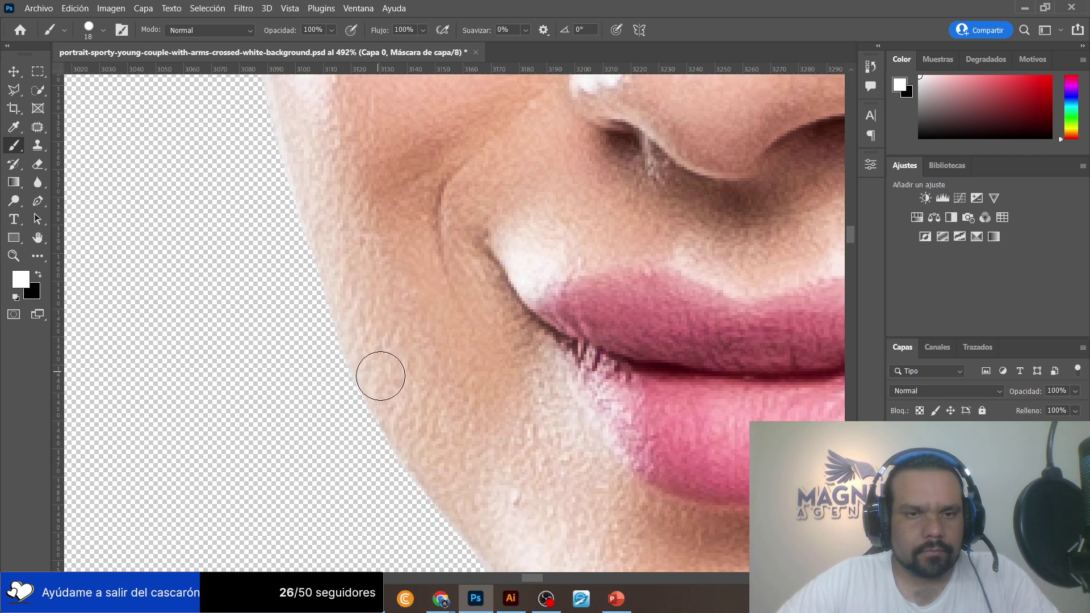
# Paint white on the layer mask with the hard Brush to restore the faded hairline at the woman's temple.
pyautogui.scroll(10, 484, 321)
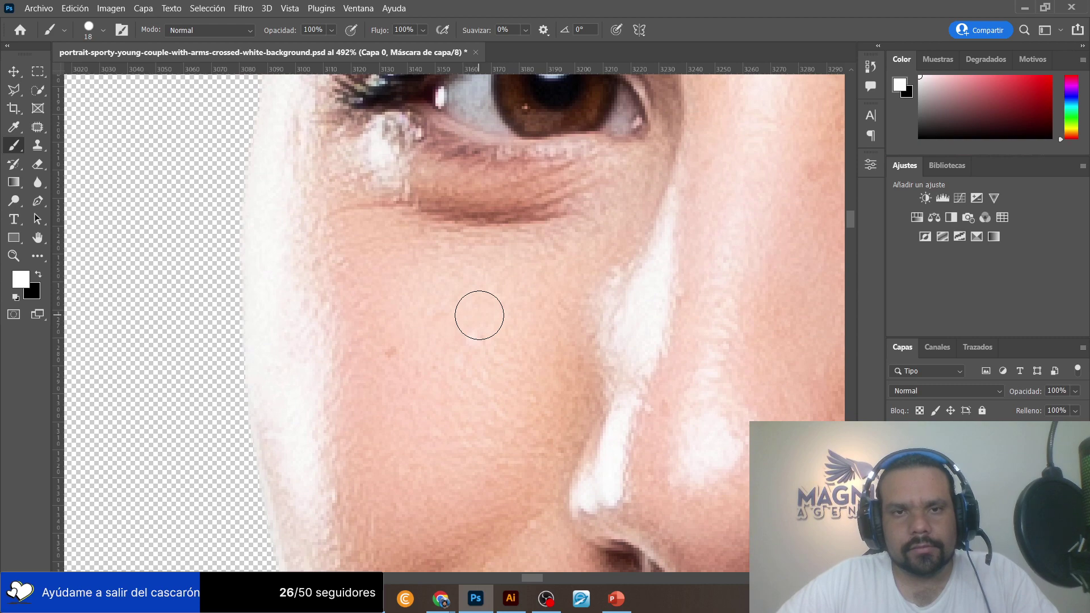
pyautogui.scroll(3, 479, 316)
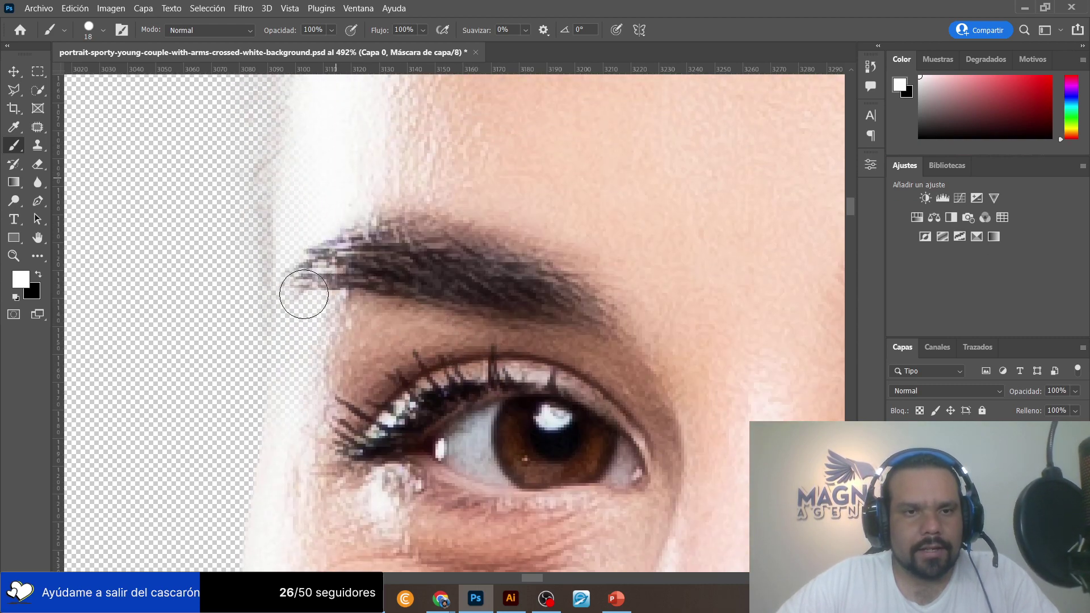
pyautogui.hscroll(-2, 350, 335)
pyautogui.scroll(8, 351, 335)
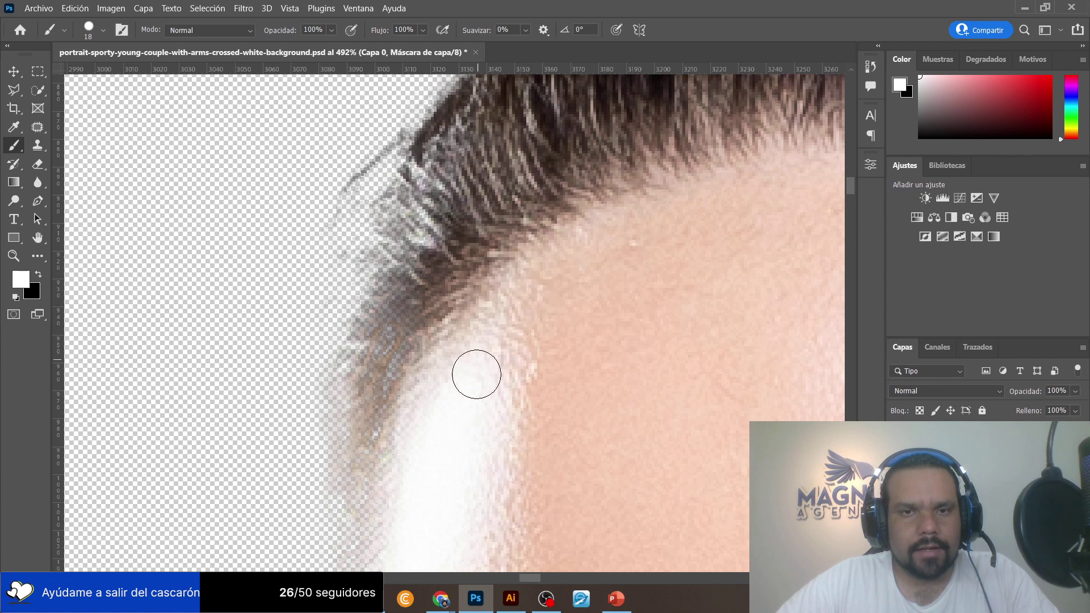
pyautogui.moveTo(436, 435)
pyautogui.mouseDown()
pyautogui.moveTo(397, 421)
pyautogui.moveTo(427, 412)
pyautogui.mouseUp()
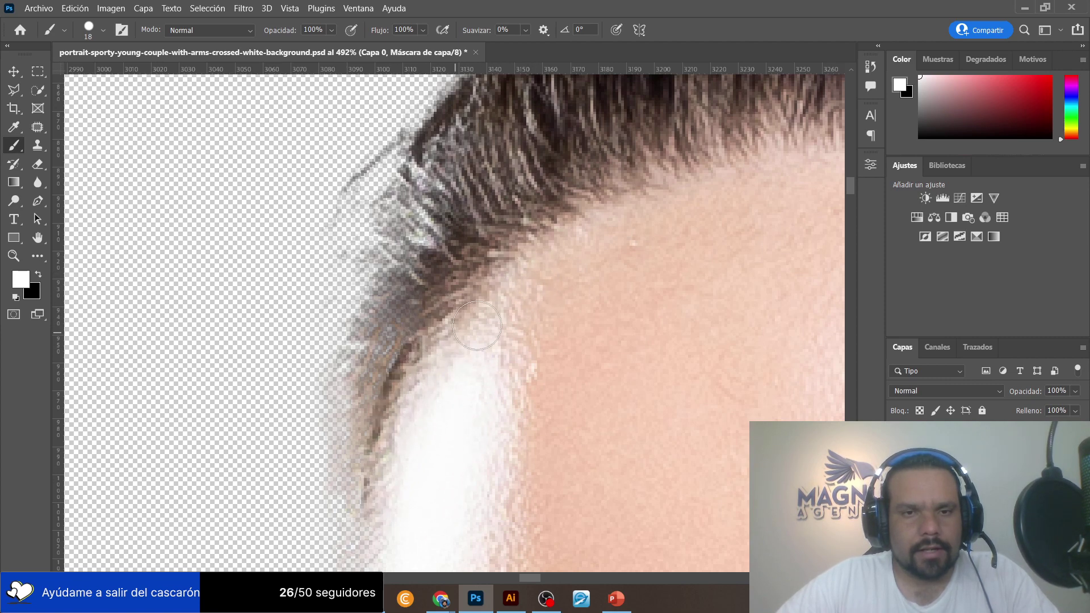
pyautogui.moveTo(459, 302)
pyautogui.mouseDown()
pyautogui.moveTo(395, 347)
pyautogui.moveTo(378, 398)
pyautogui.mouseUp()
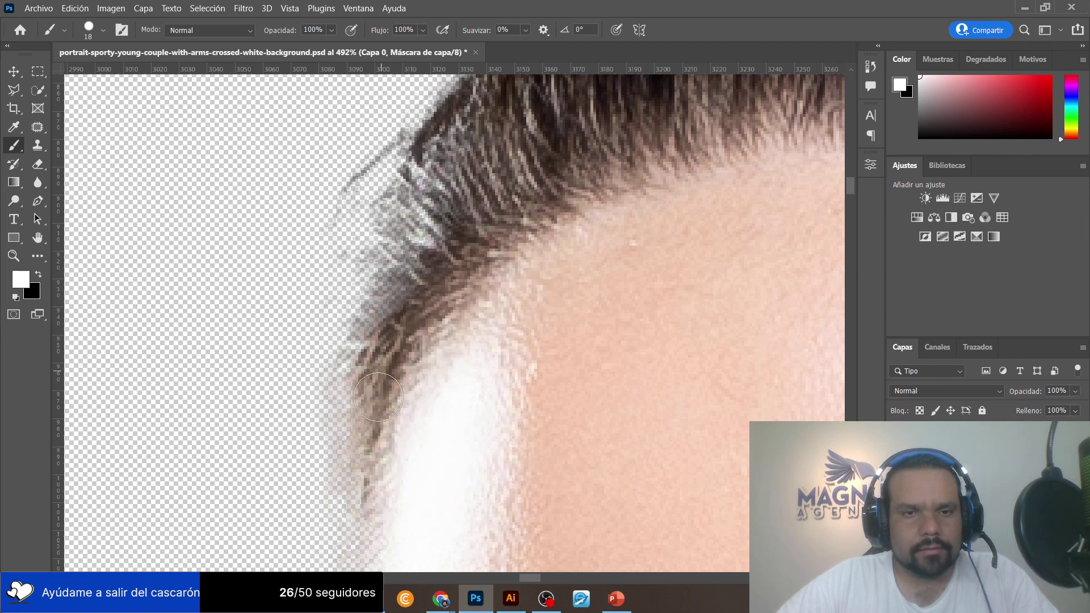
# Paint back the masked edge of the woman's forehead from beside the eyebrow down past the outer eye.
pyautogui.scroll(-10, 396, 540)
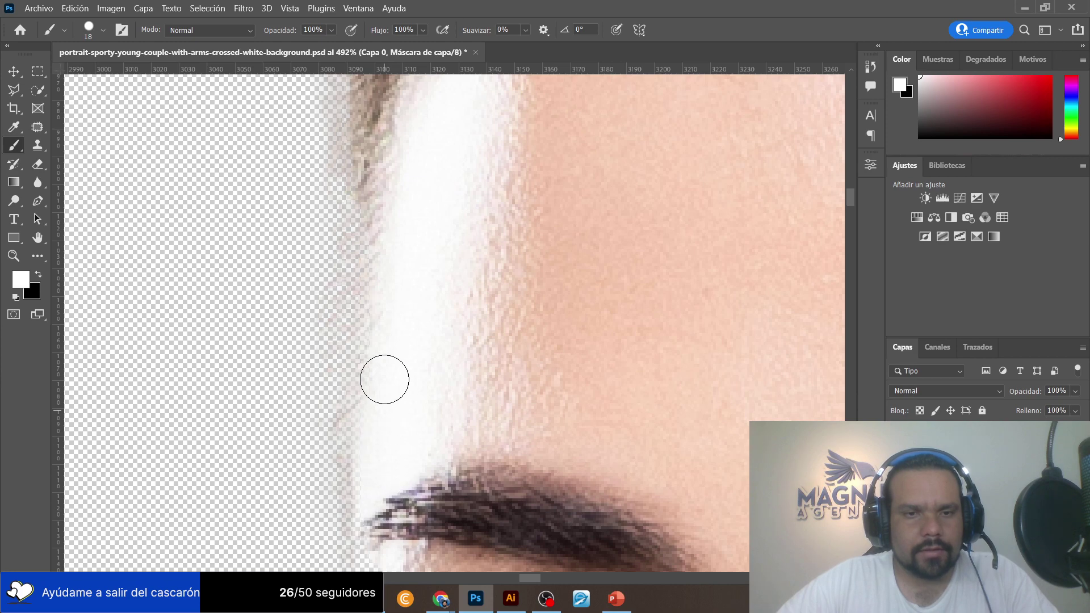
pyautogui.scroll(-1, 415, 395)
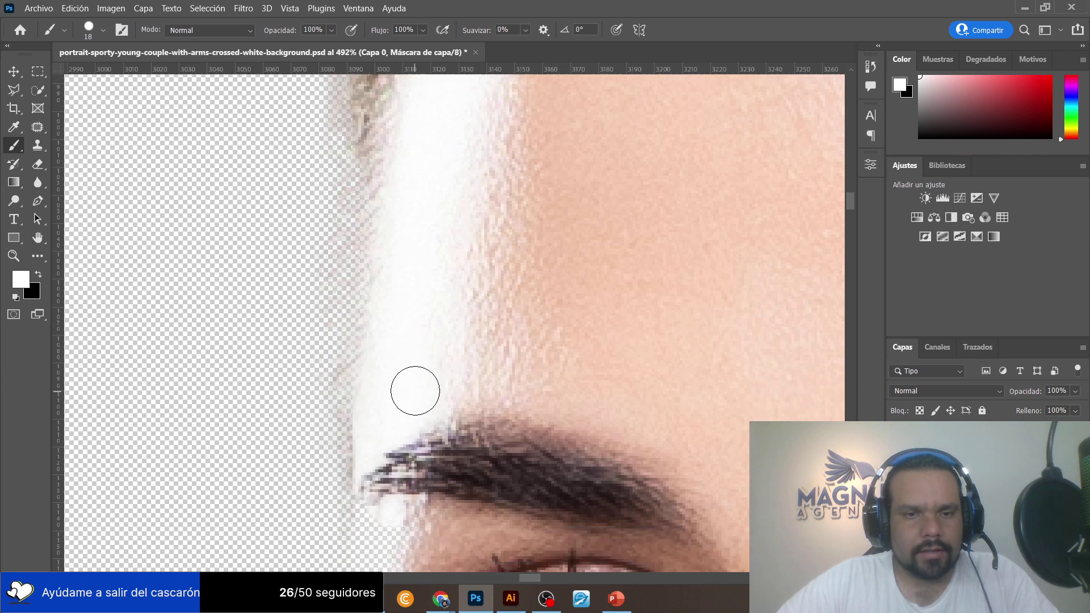
pyautogui.scroll(-6, 415, 396)
pyautogui.moveTo(380, 179); pyautogui.dragTo(363, 434)
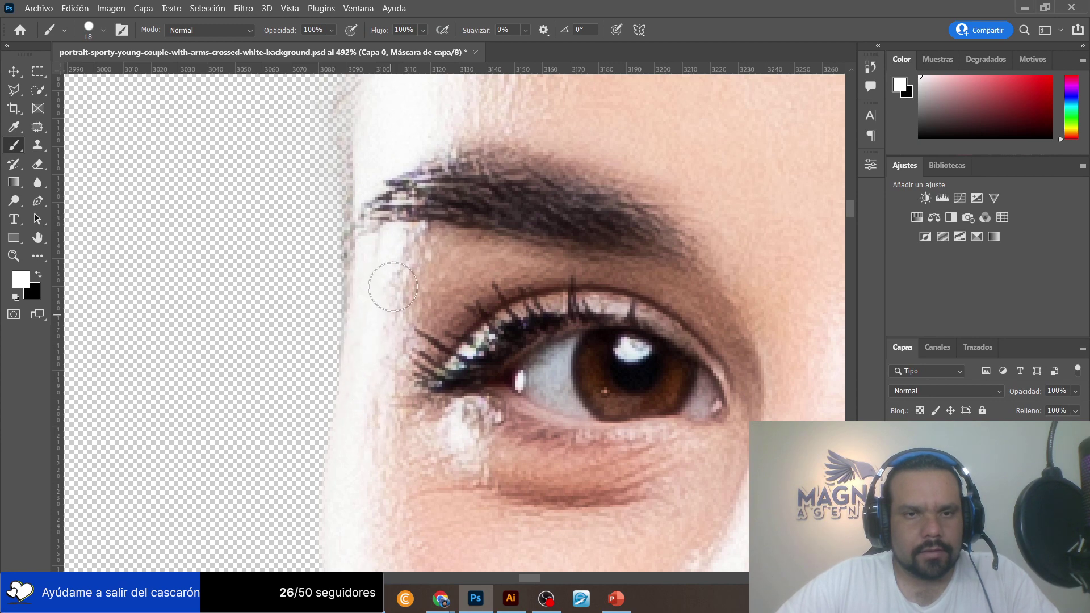
pyautogui.scroll(7, 451, 227)
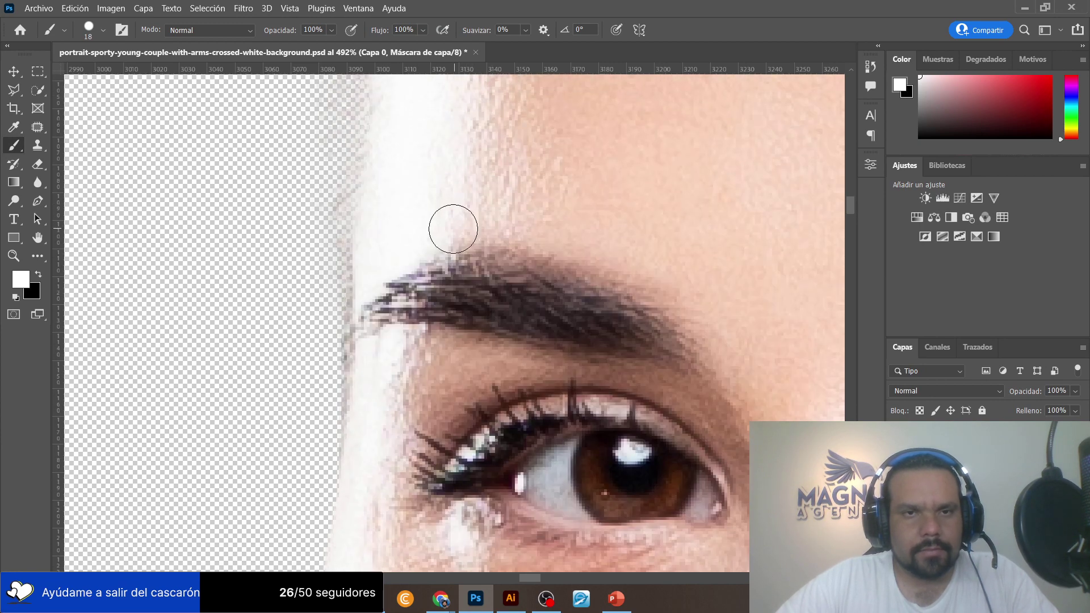
pyautogui.scroll(-2, 448, 230)
pyautogui.scroll(-2, 443, 237)
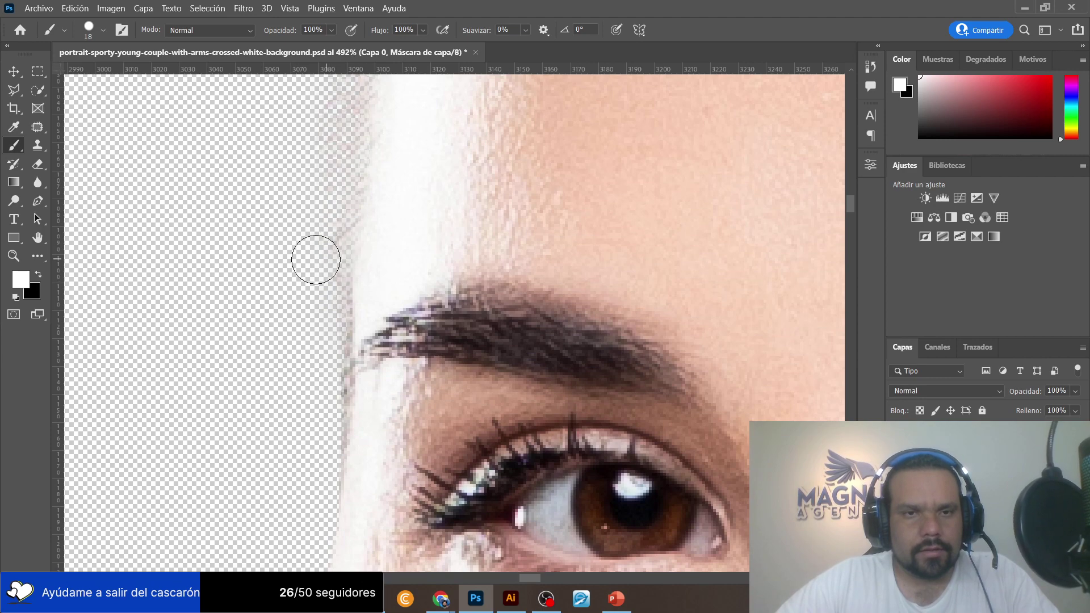
# Switch to the Circular difuso brush and softly restore the forehead edge from the eyebrow up to the temple hair.
pyautogui.click(103, 31)
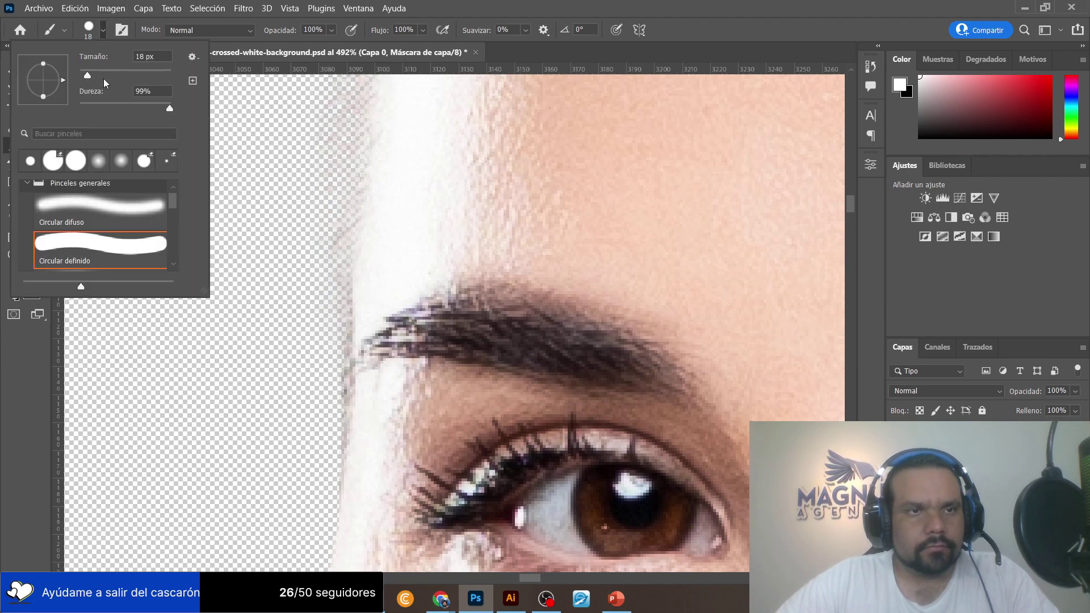
pyautogui.click(93, 199)
pyautogui.click(365, 265)
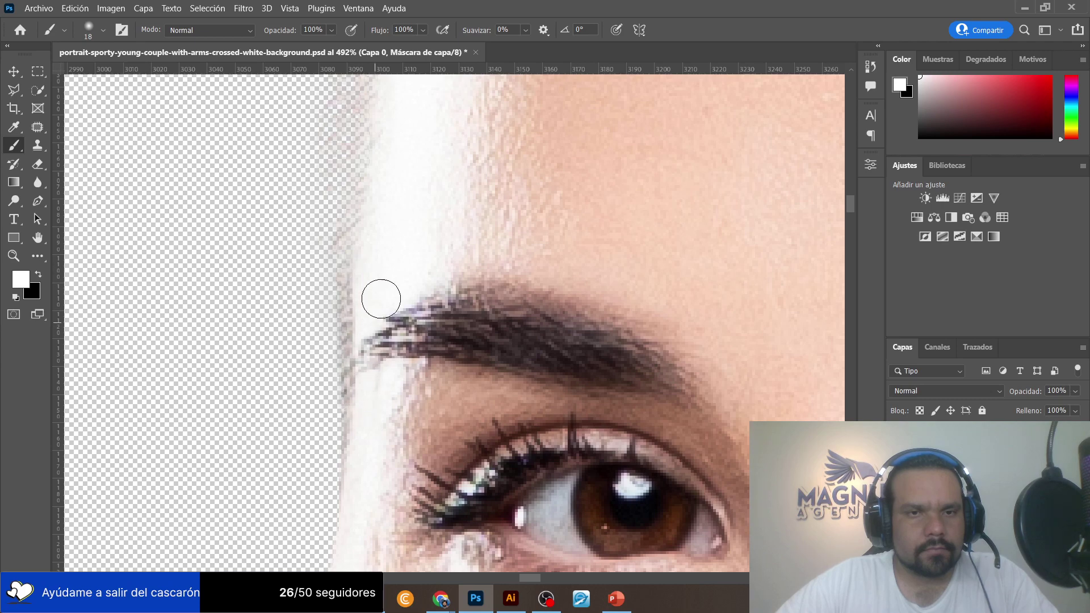
pyautogui.scroll(5, 378, 311)
pyautogui.moveTo(370, 325)
pyautogui.mouseDown()
pyautogui.moveTo(358, 384)
pyautogui.moveTo(360, 529)
pyautogui.mouseUp()
pyautogui.scroll(3, 406, 259)
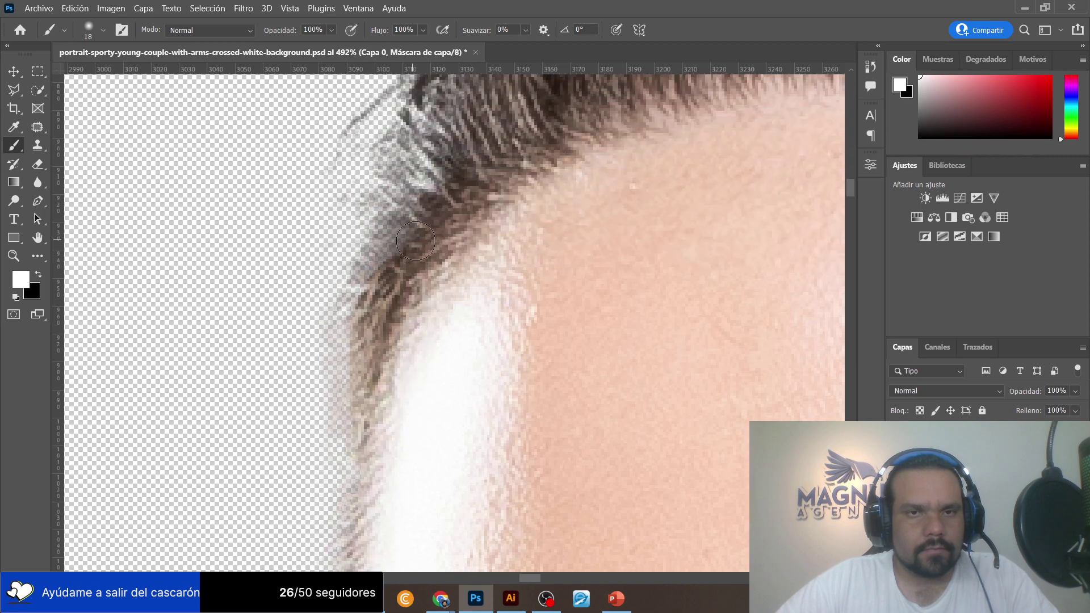
pyautogui.moveTo(358, 357); pyautogui.dragTo(365, 491)
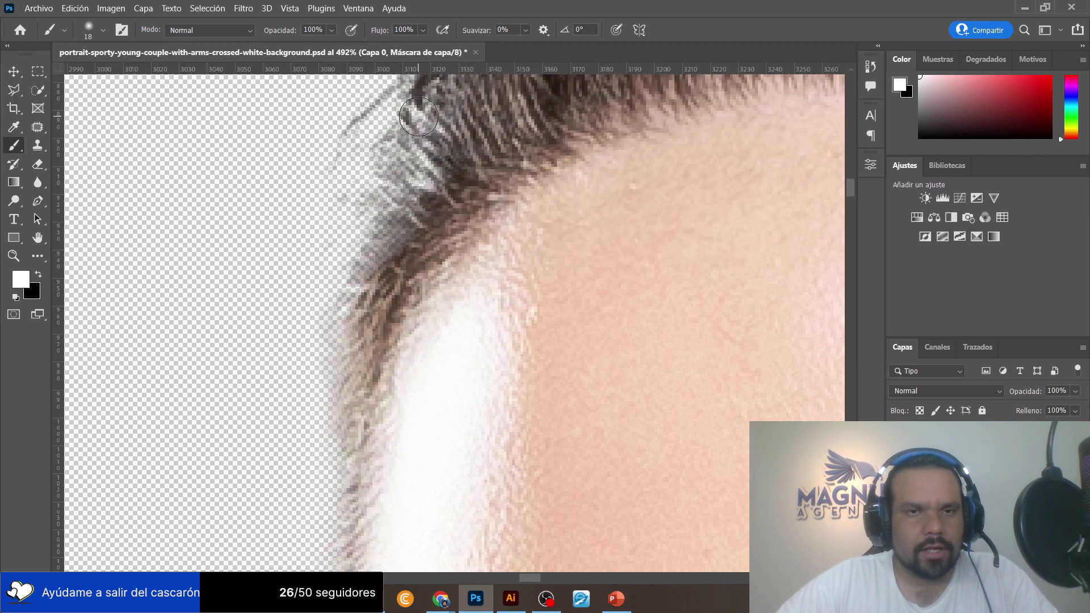
# Restore the hair edge above the temple with the soft brush and dab the transparent area outside the hair.
pyautogui.scroll(3, 420, 119)
pyautogui.moveTo(484, 251)
pyautogui.mouseDown()
pyautogui.moveTo(406, 369)
pyautogui.moveTo(435, 272)
pyautogui.moveTo(408, 306)
pyautogui.moveTo(361, 448)
pyautogui.moveTo(374, 329)
pyautogui.mouseUp()
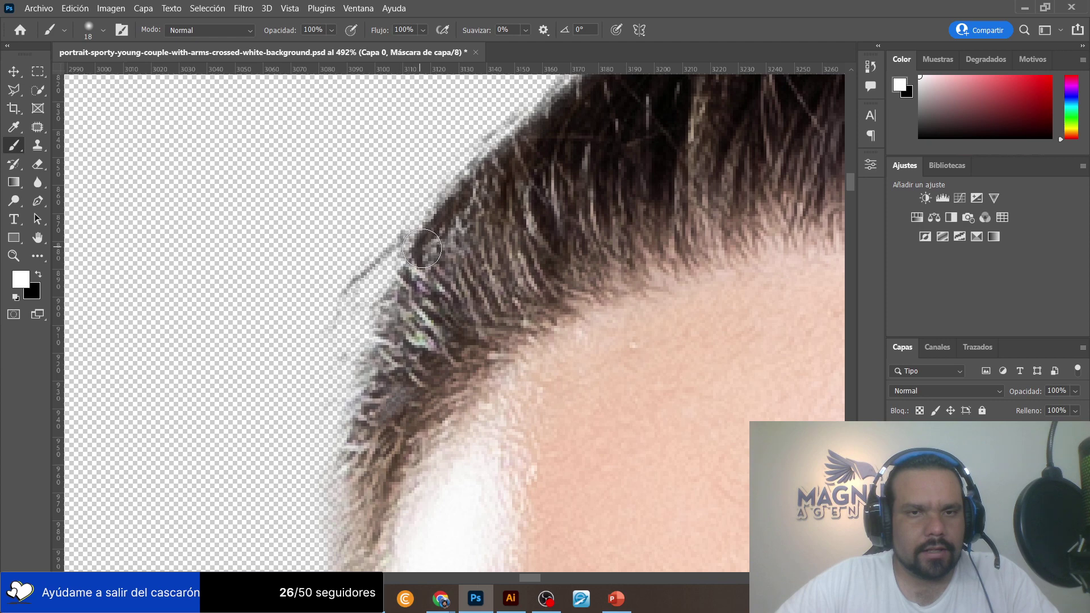
pyautogui.scroll(3, 504, 240)
pyautogui.moveTo(243, 211); pyautogui.dragTo(254, 220)
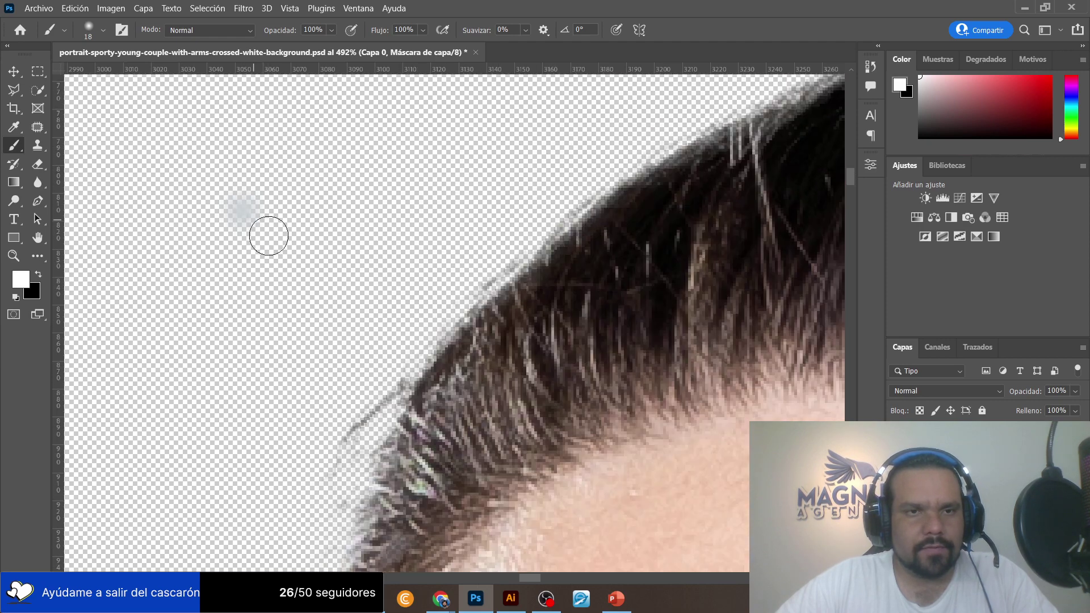
# Examine the cut-out along the top of the woman's hair and across her face to the ear for missing areas.
pyautogui.click(15, 256)
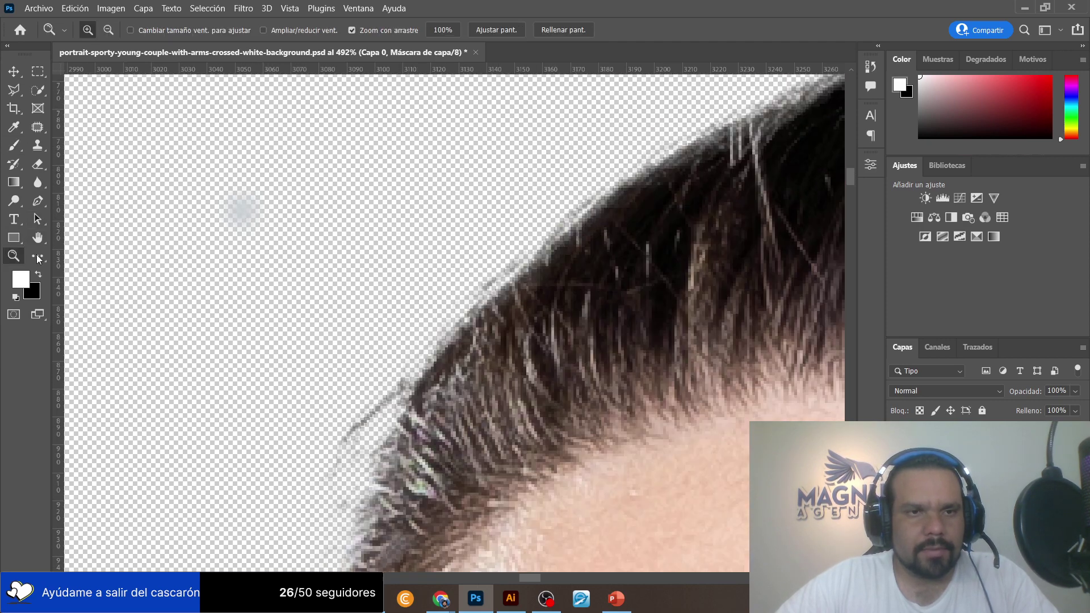
pyautogui.moveTo(233, 209)
pyautogui.mouseDown()
pyautogui.moveTo(394, 232)
pyautogui.moveTo(252, 215)
pyautogui.moveTo(251, 227)
pyautogui.mouseUp()
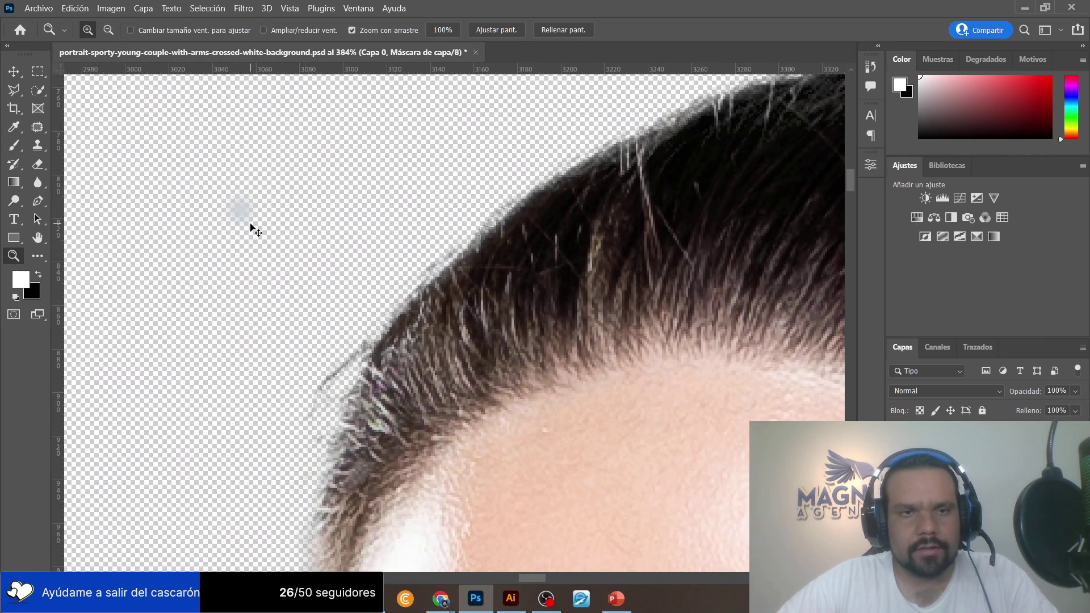
pyautogui.hscroll(8, 360, 193)
pyautogui.scroll(4, 402, 151)
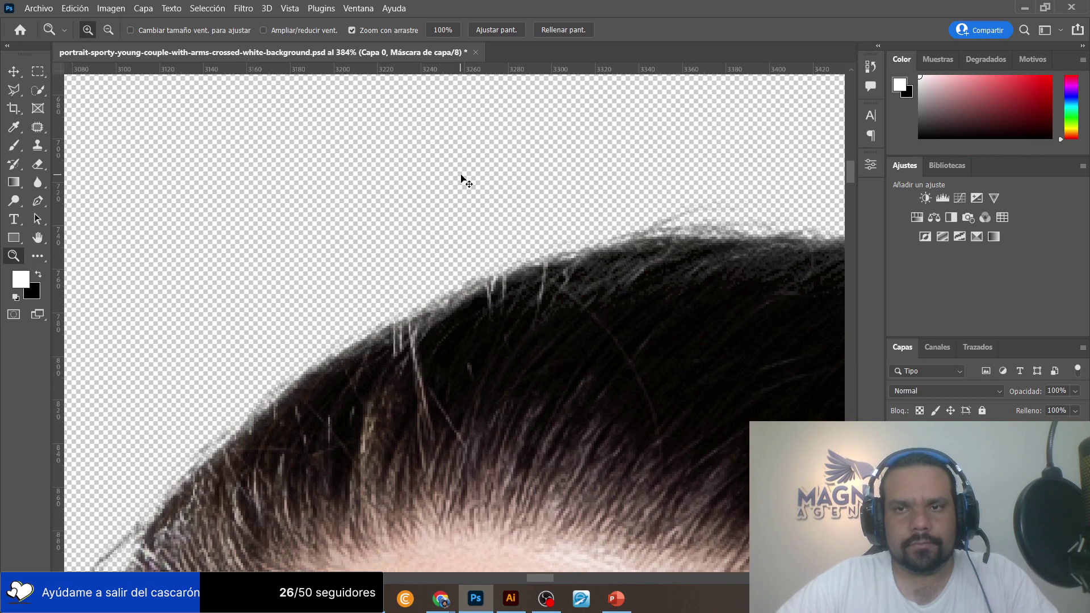
pyautogui.scroll(-2, 486, 171)
pyautogui.hscroll(2, 486, 172)
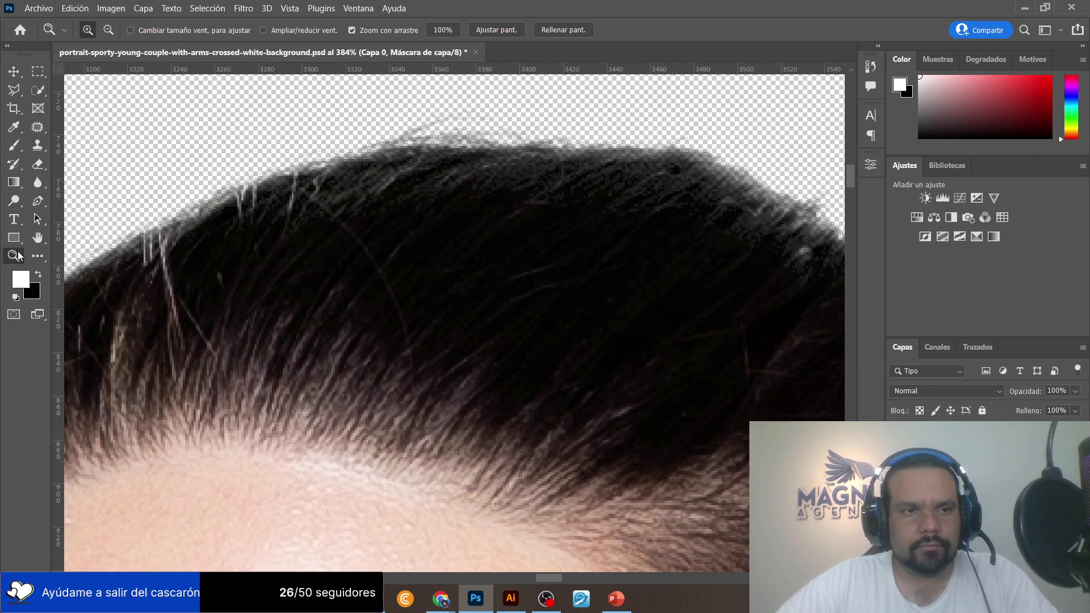
pyautogui.doubleClick(19, 256)
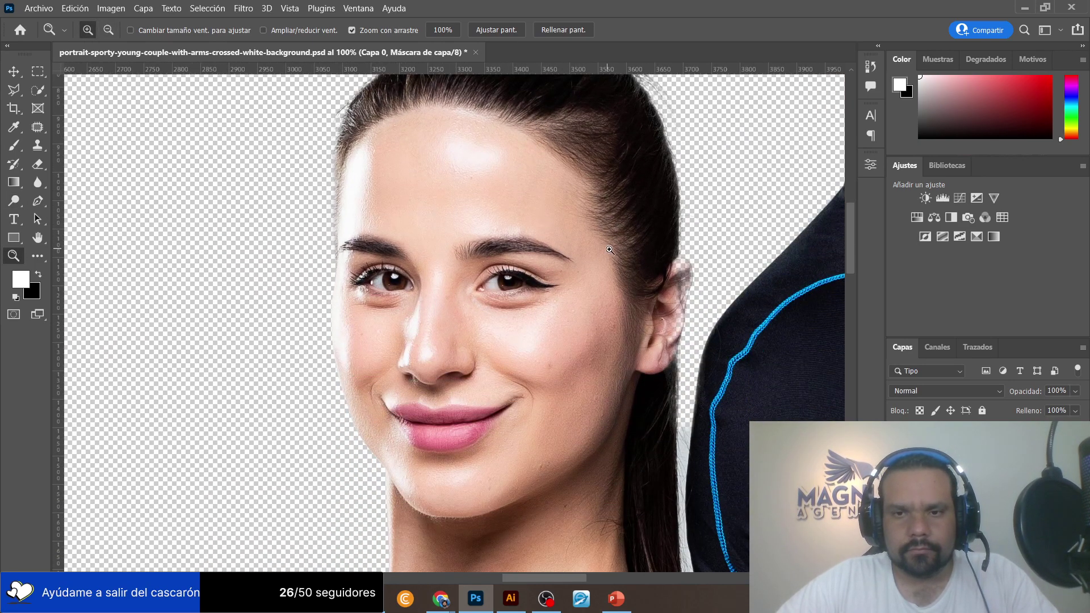
pyautogui.hscroll(6, 681, 250)
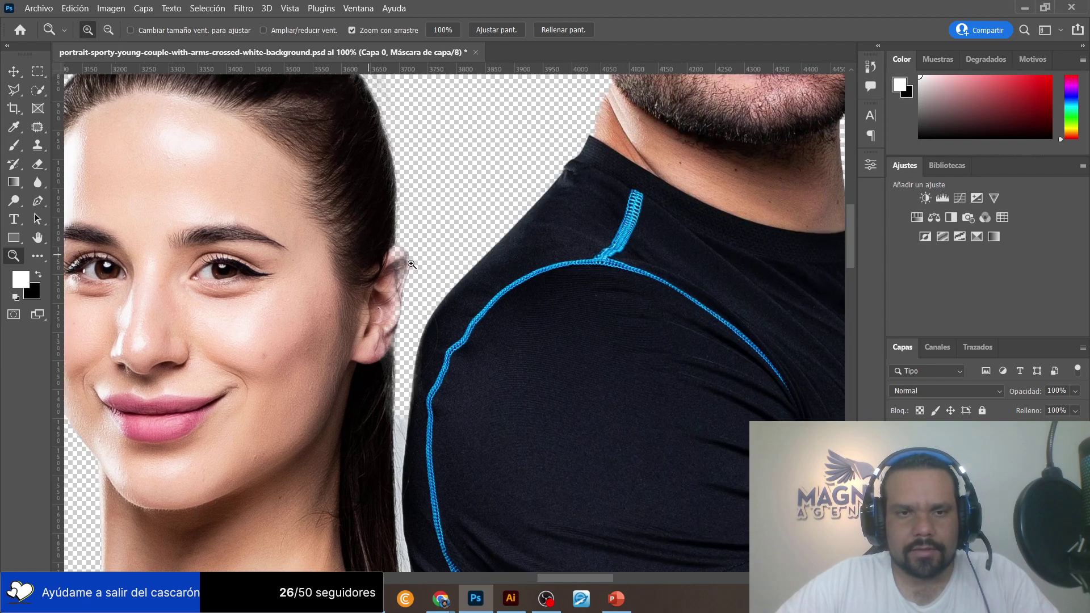
# Choose the Circular definido brush at 18 px and paint the semi-transparent ear back in, from its upper rim to the lobe.
pyautogui.moveTo(407, 264); pyautogui.dragTo(463, 265)
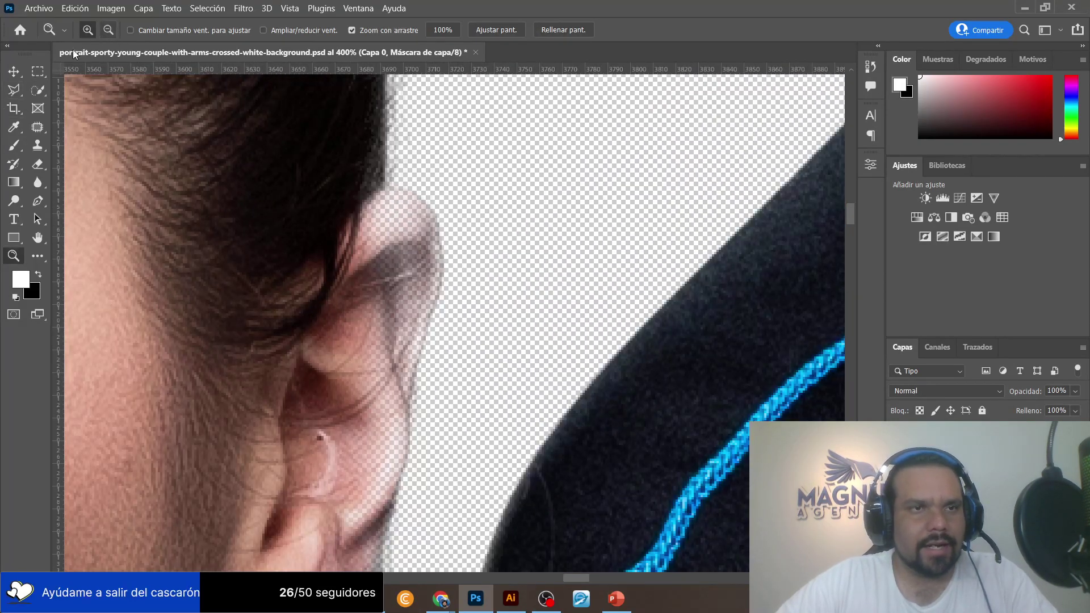
pyautogui.click(19, 147)
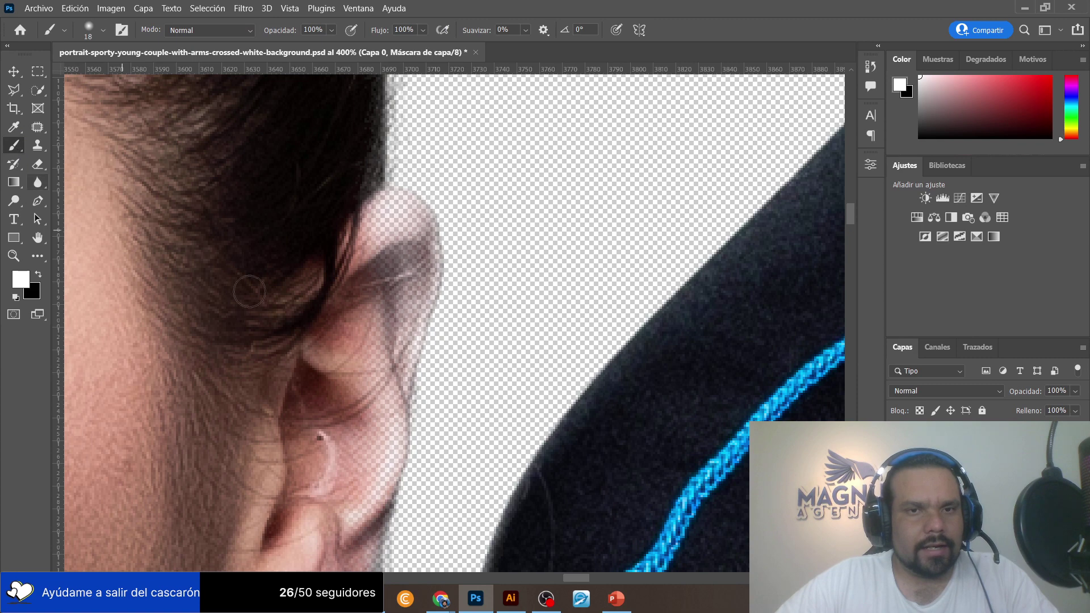
pyautogui.click(104, 32)
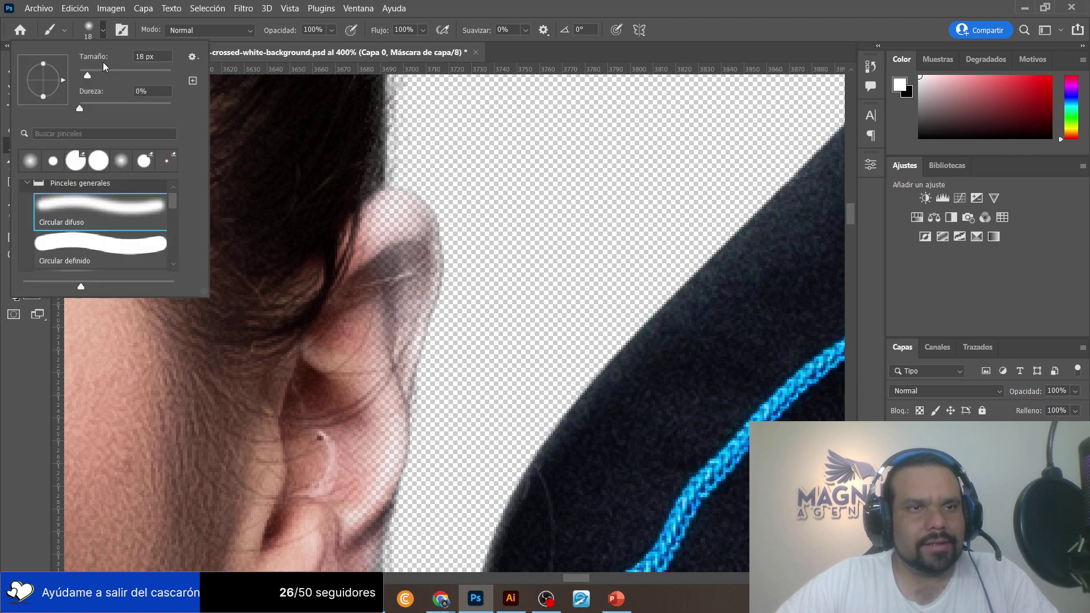
pyautogui.click(101, 244)
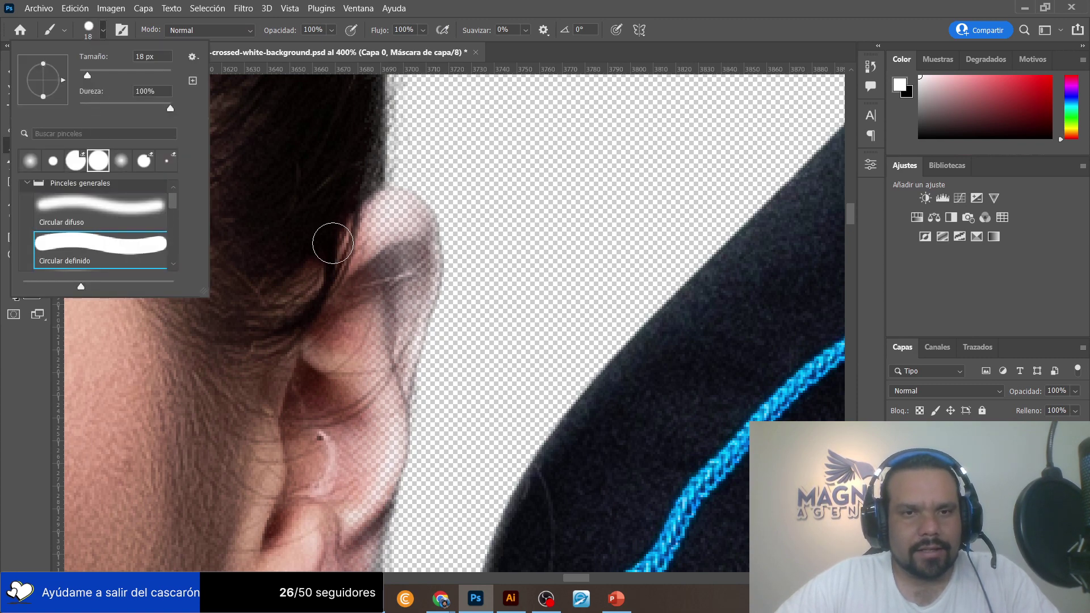
pyautogui.click(350, 227)
pyautogui.moveTo(367, 215)
pyautogui.mouseDown()
pyautogui.moveTo(391, 207)
pyautogui.moveTo(418, 236)
pyautogui.moveTo(421, 284)
pyautogui.moveTo(388, 375)
pyautogui.moveTo(383, 236)
pyautogui.mouseUp()
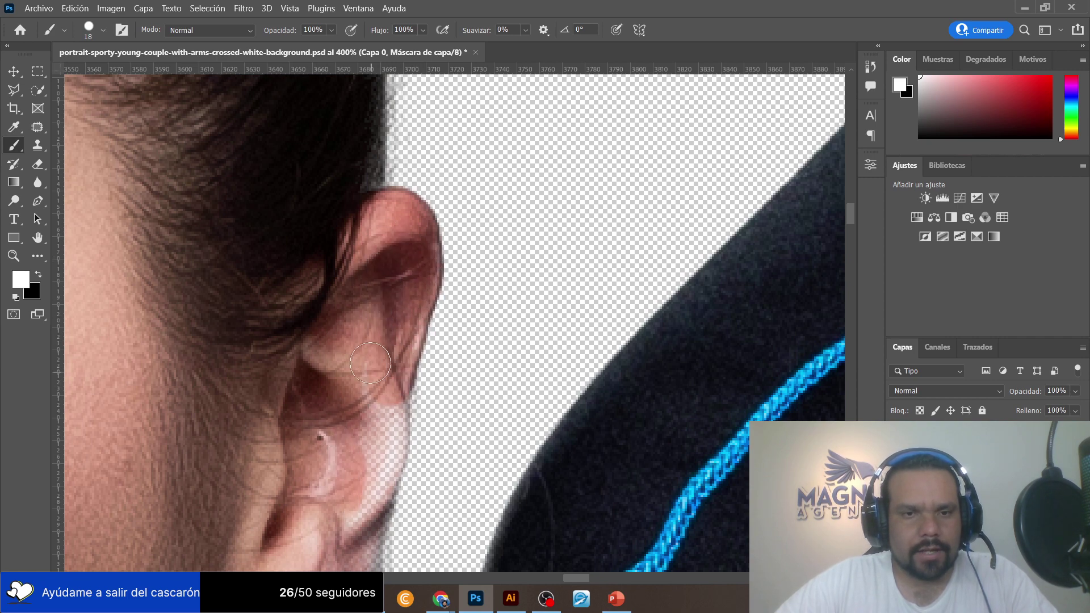
pyautogui.scroll(-3, 362, 230)
pyautogui.moveTo(373, 147); pyautogui.dragTo(344, 460)
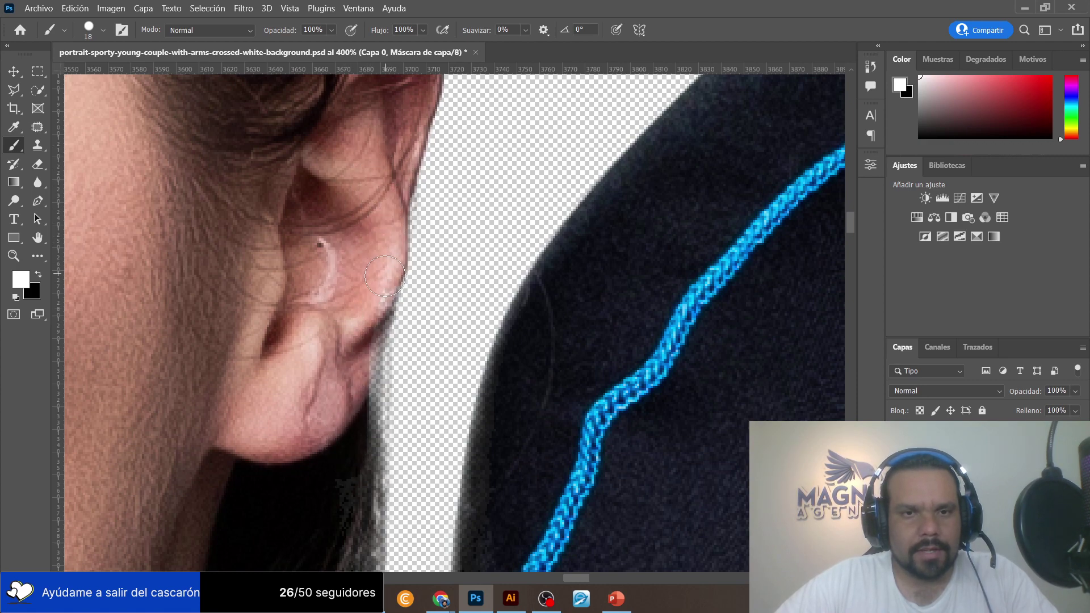
pyautogui.moveTo(374, 310); pyautogui.dragTo(369, 327)
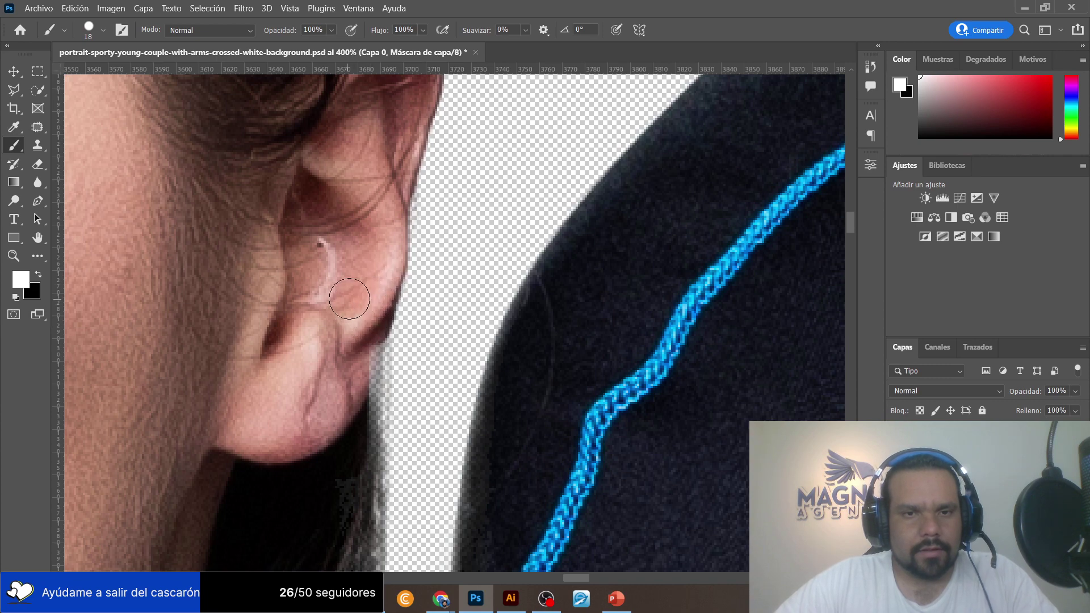
# Paint white on the mask to restore the dark hair edge behind and below the woman's earlobe.
pyautogui.scroll(-1, 350, 299)
pyautogui.moveTo(371, 249); pyautogui.dragTo(360, 380)
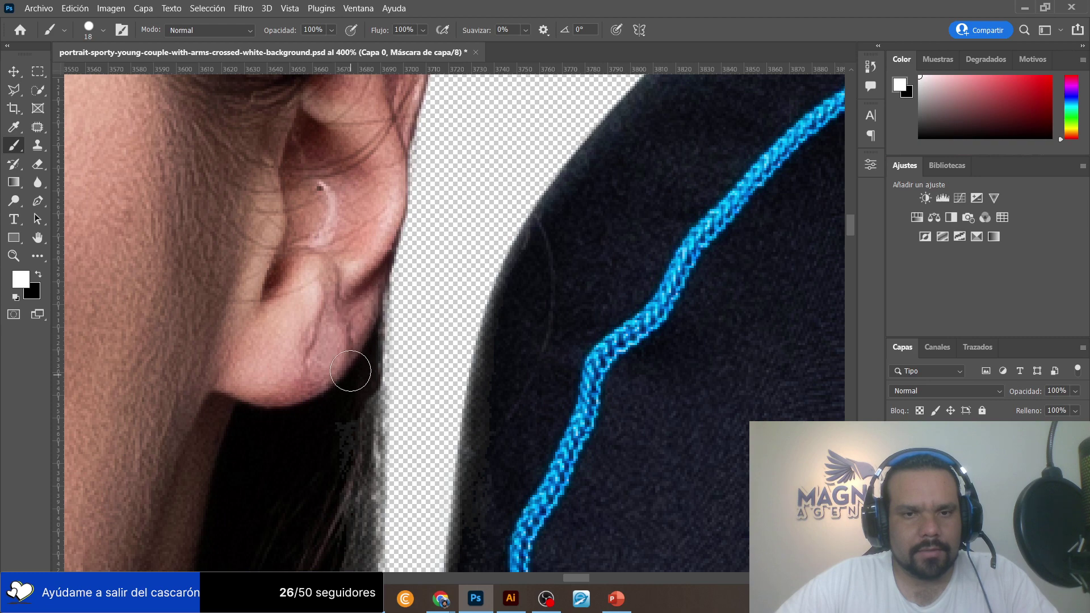
pyautogui.scroll(-3, 350, 371)
pyautogui.moveTo(353, 218); pyautogui.dragTo(360, 401)
pyautogui.moveTo(366, 292); pyautogui.dragTo(356, 460)
# Outline the leftover grey background strip between the woman's hair and the man's shirt with the polygonal lasso, clear it and deselect.
pyautogui.scroll(-4, 329, 340)
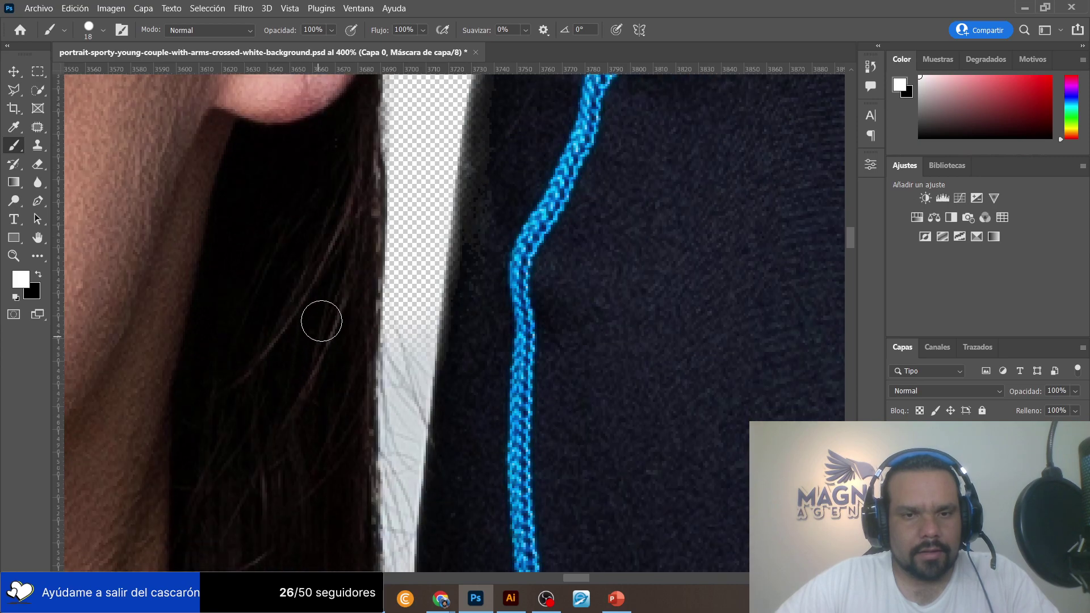
pyautogui.click(13, 90)
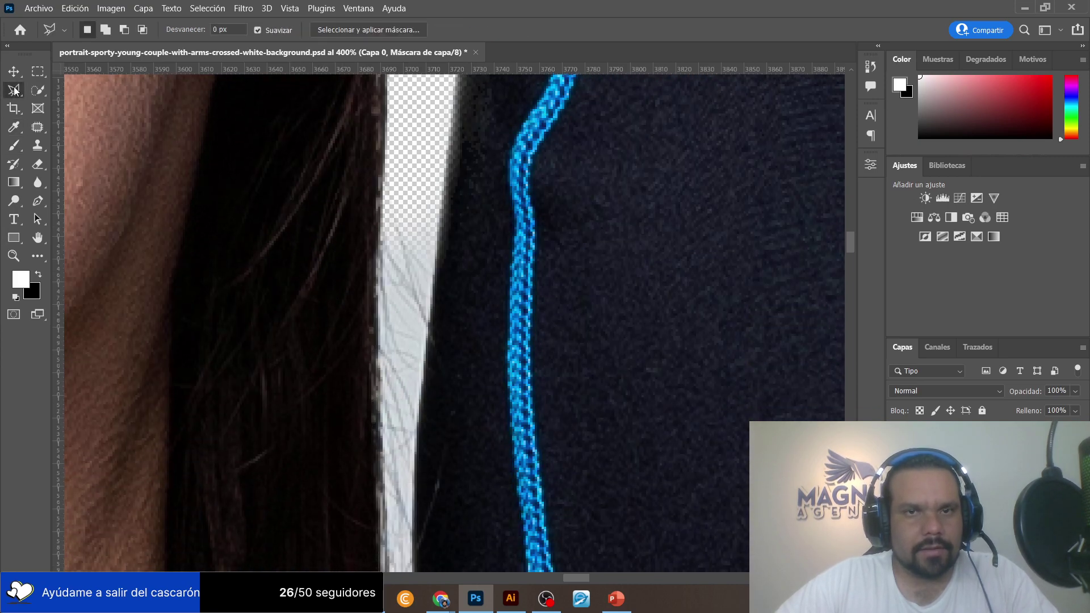
pyautogui.scroll(1, 447, 215)
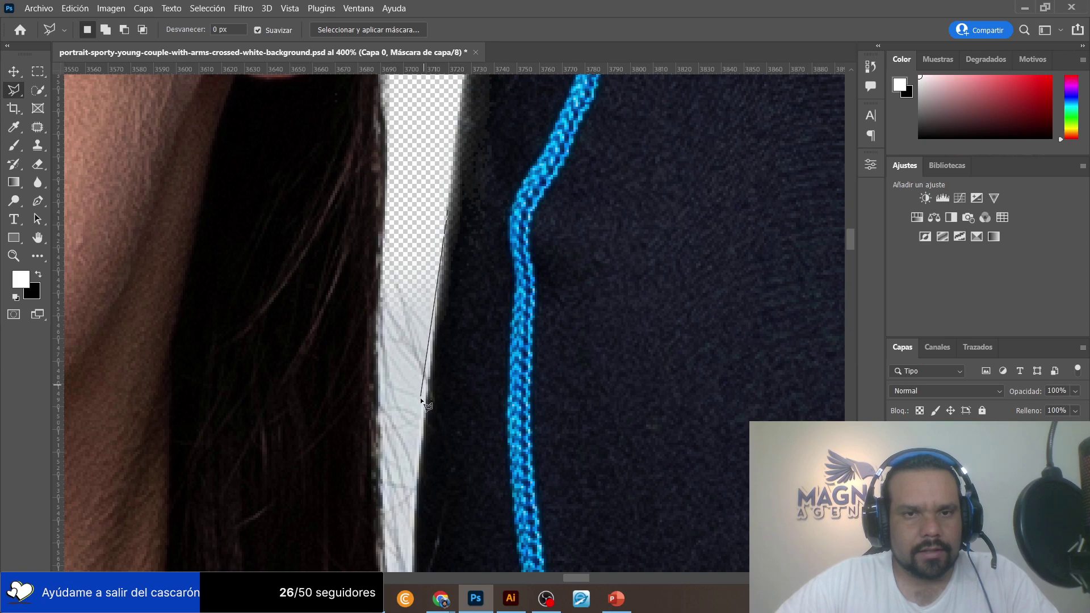
pyautogui.scroll(-7, 417, 431)
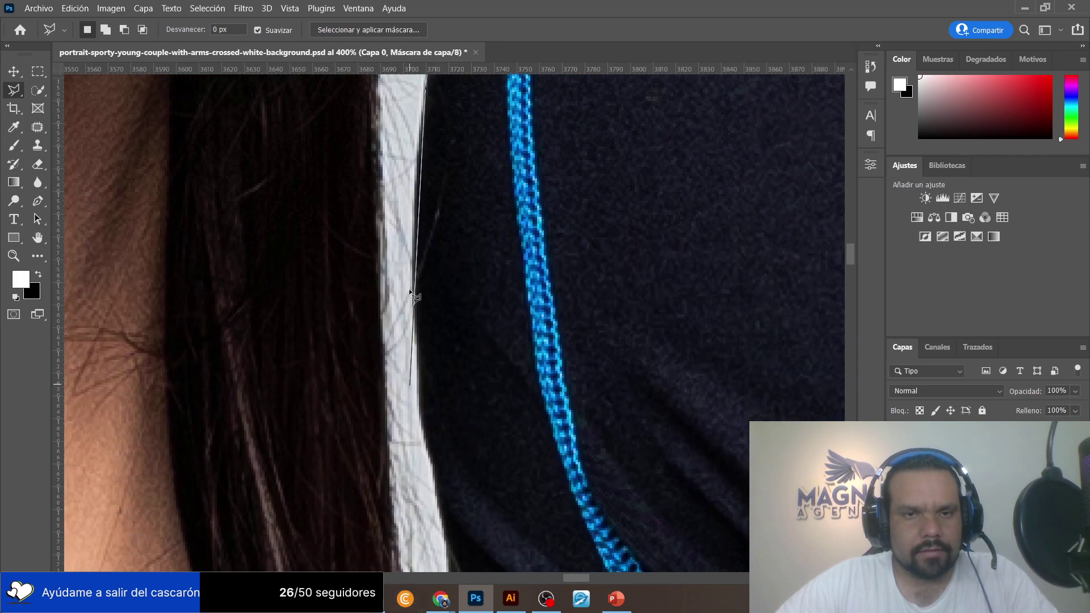
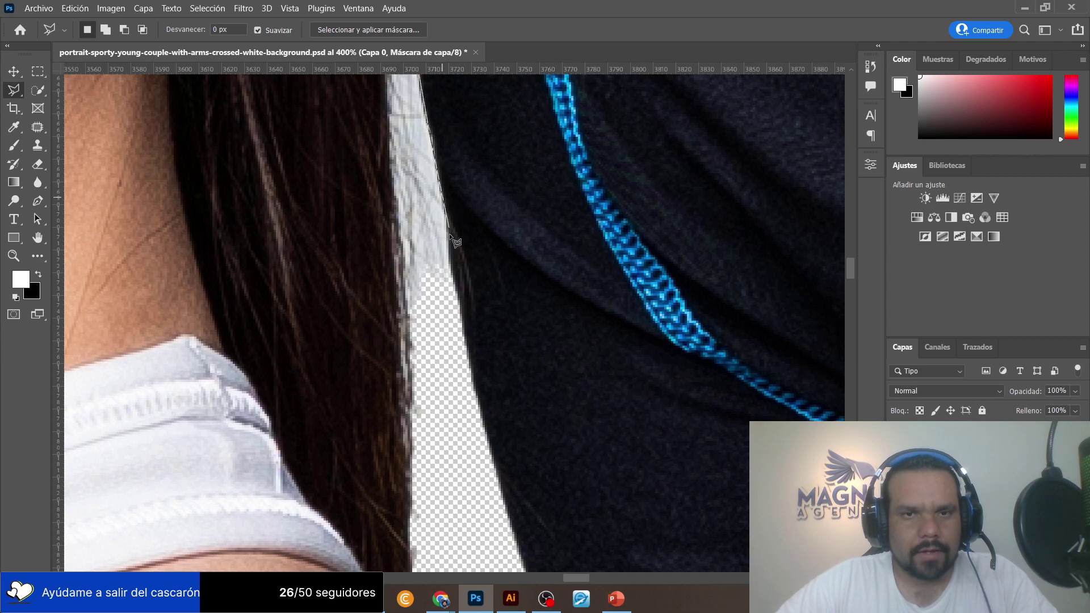
pyautogui.click(449, 242)
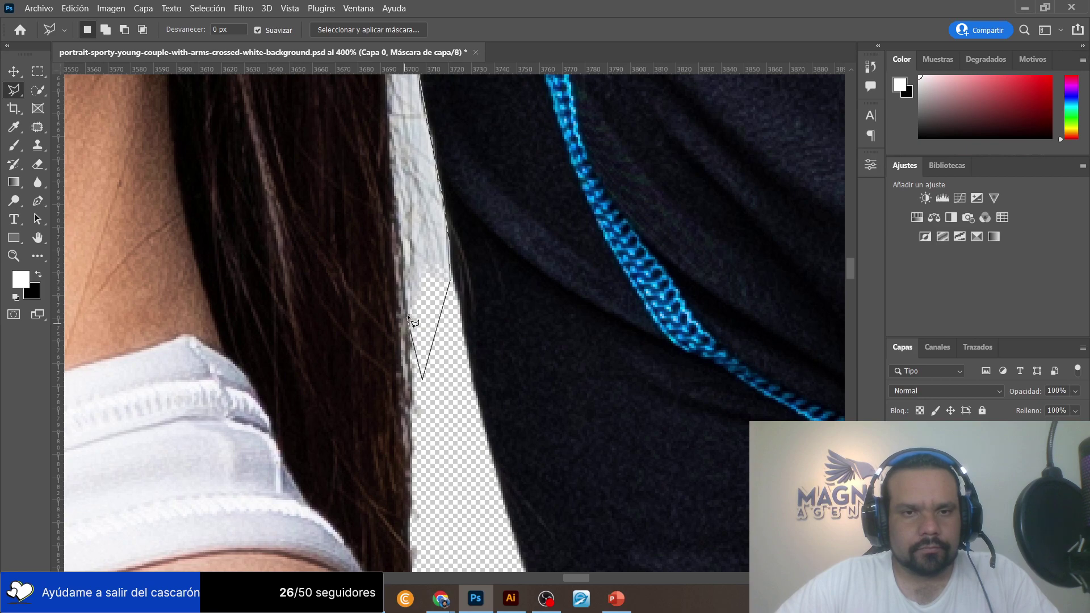
pyautogui.scroll(5, 400, 205)
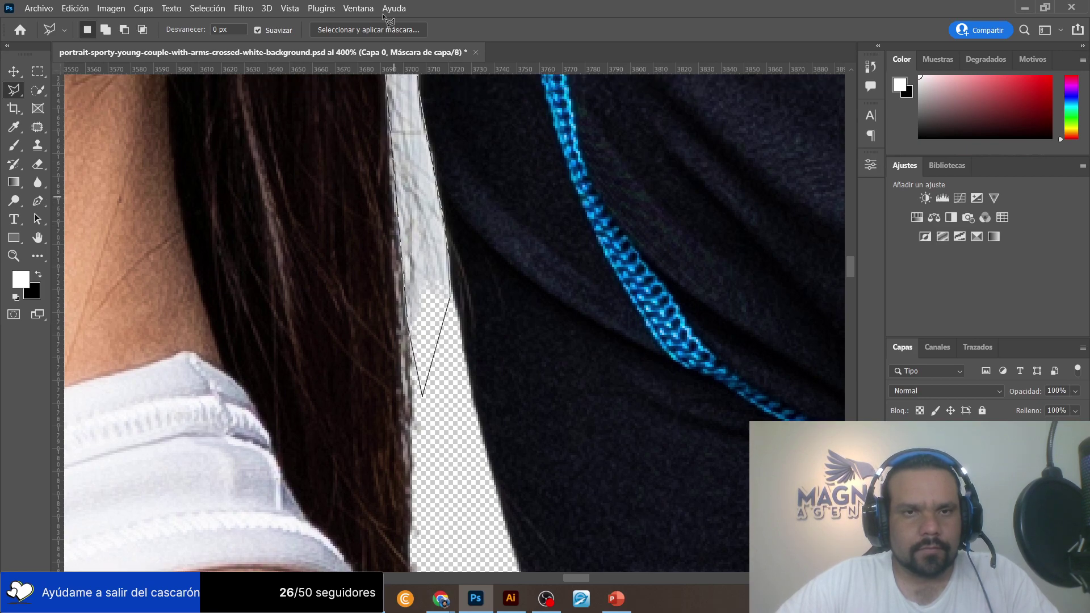
pyautogui.click(380, 335)
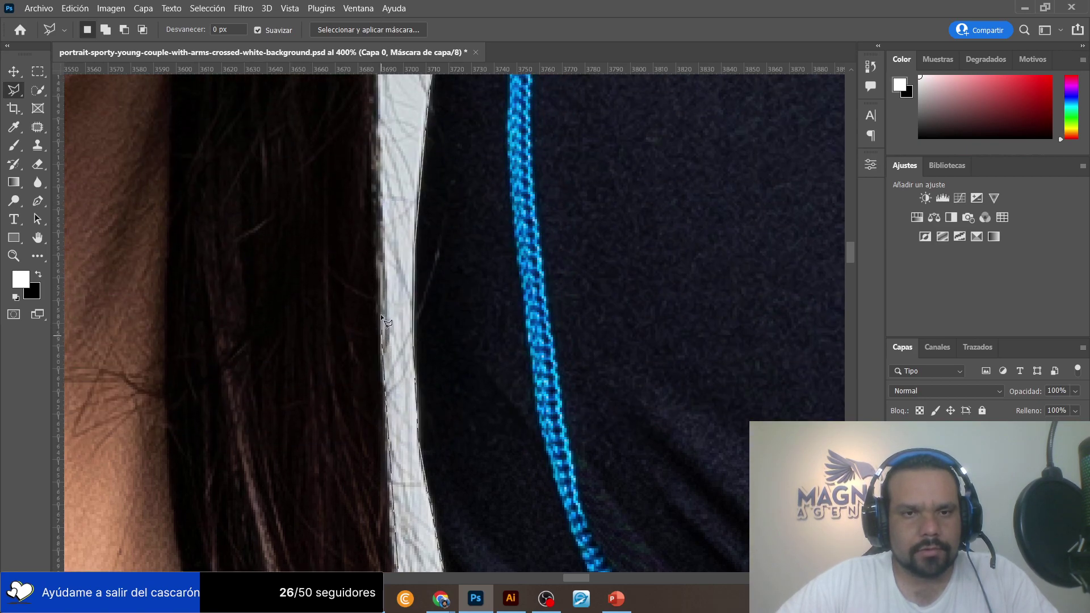
pyautogui.scroll(5, 379, 153)
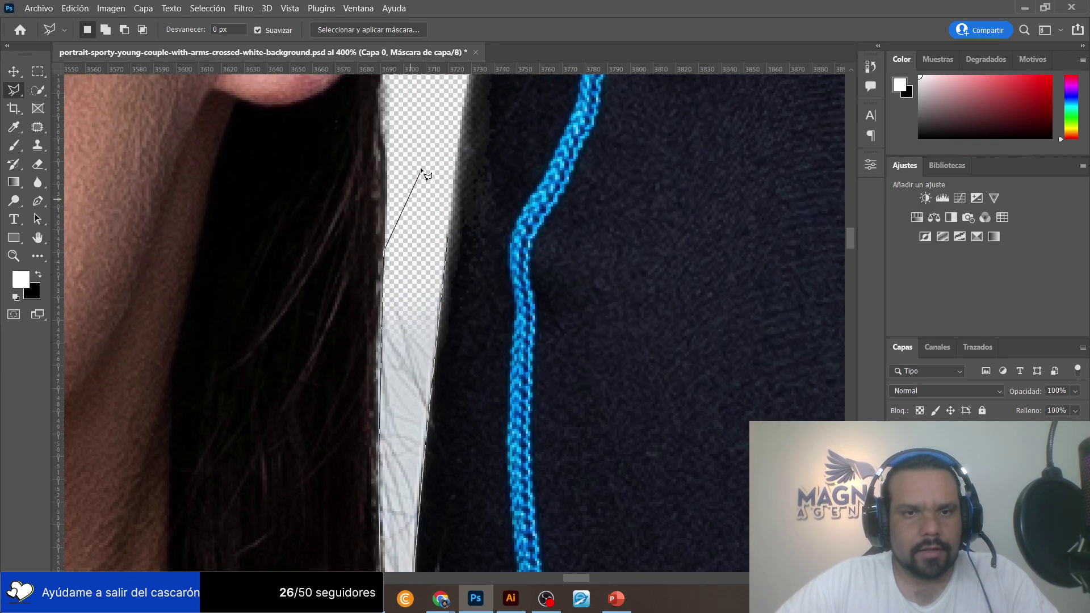
pyautogui.click(444, 247)
pyautogui.press('Delete')
pyautogui.hotkey('ctrl', 'd')
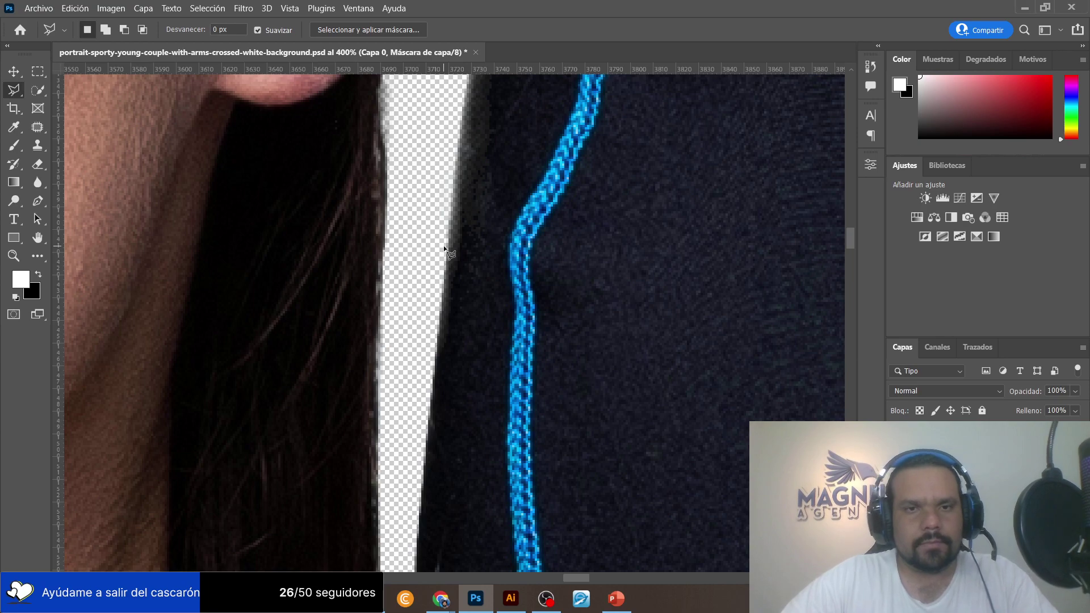
# Paint white on the mask with the 88 px brush to fill the gap in the woman's white top beneath her arm.
pyautogui.press('z')
pyautogui.keyDown('alt'); pyautogui.click(397, 380); pyautogui.keyUp('alt')
pyautogui.keyDown('alt'); pyautogui.click(388, 389); pyautogui.keyUp('alt')
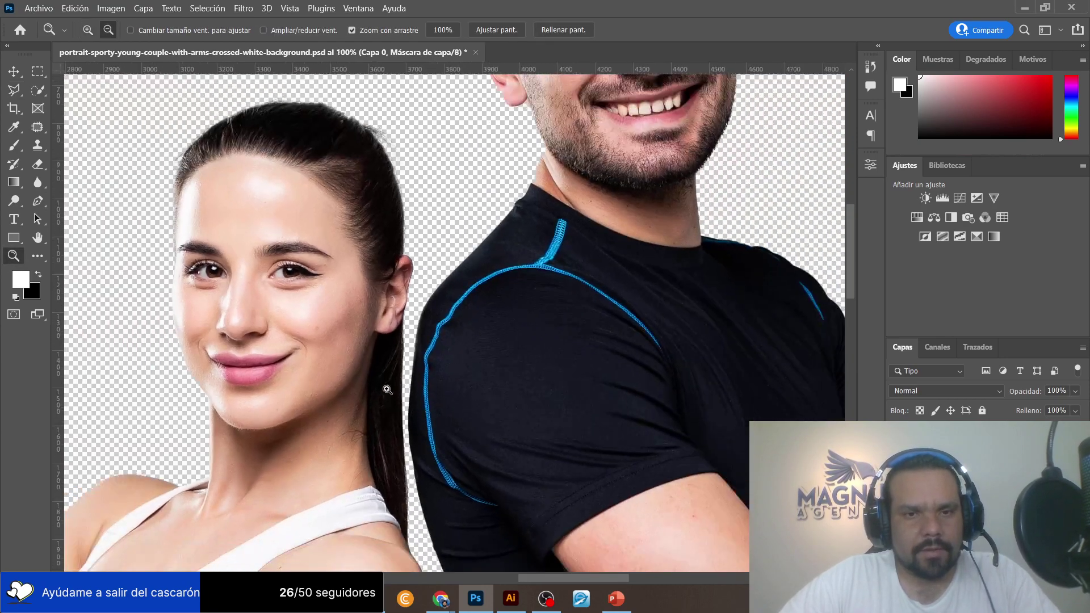
pyautogui.scroll(-10, 388, 389)
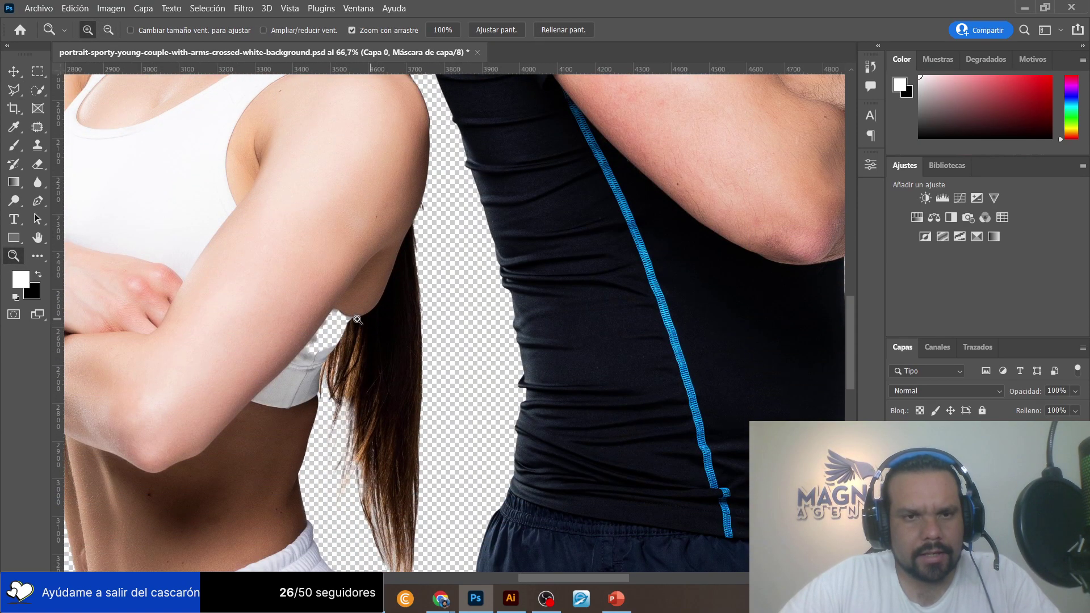
pyautogui.scroll(-2, 327, 320)
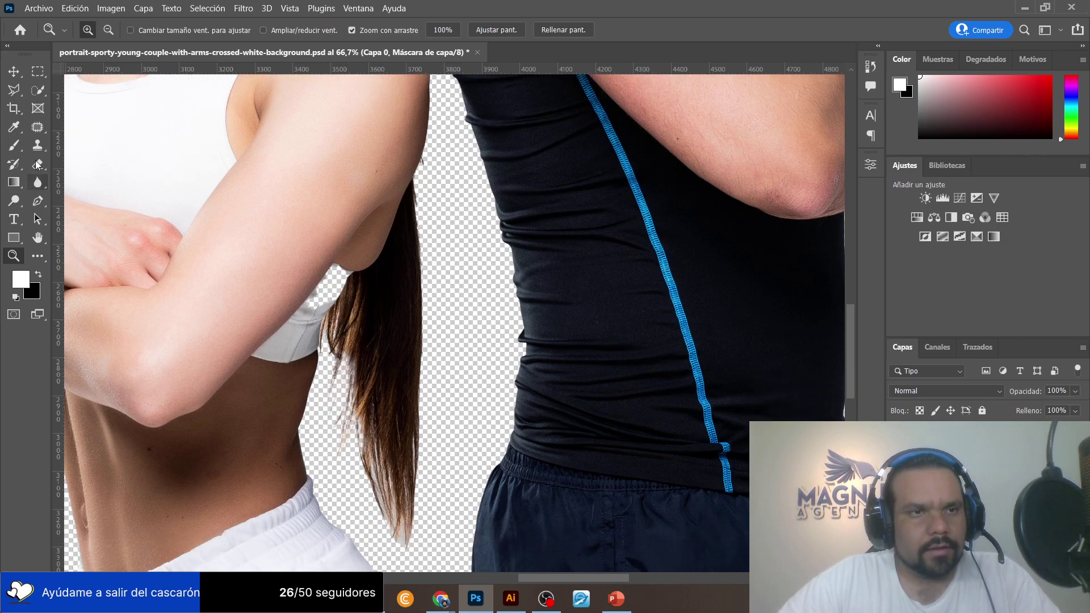
pyautogui.click(9, 146)
pyautogui.moveTo(343, 267); pyautogui.dragTo(302, 305)
# Examine the cut-out around both people's shorts, the man's torso and arms, and up to his face for missing areas.
pyautogui.scroll(-12, 332, 279)
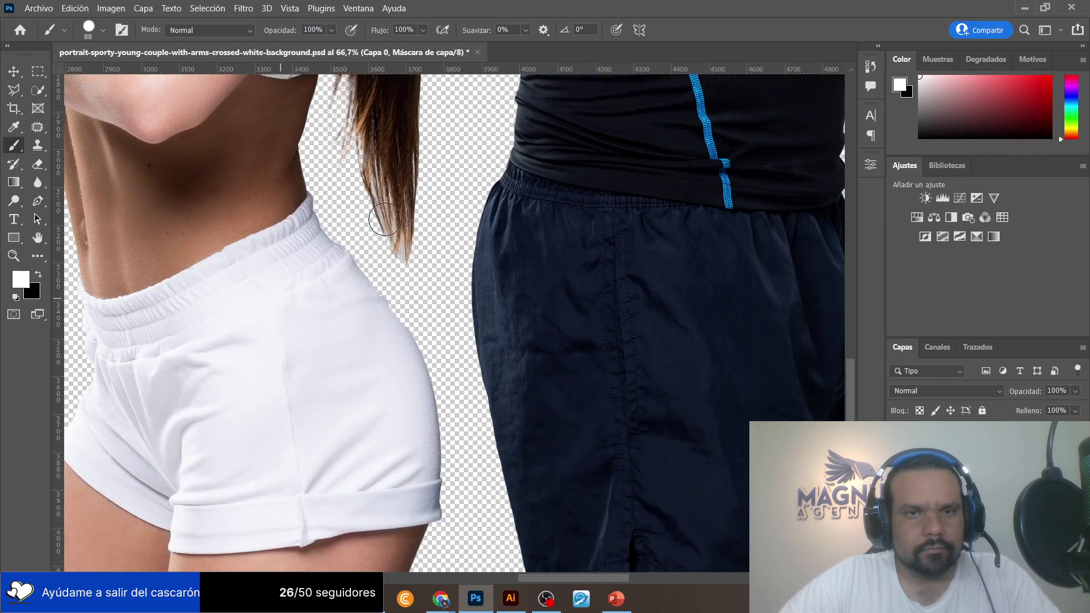
pyautogui.scroll(3, 385, 220)
pyautogui.scroll(-12, 355, 254)
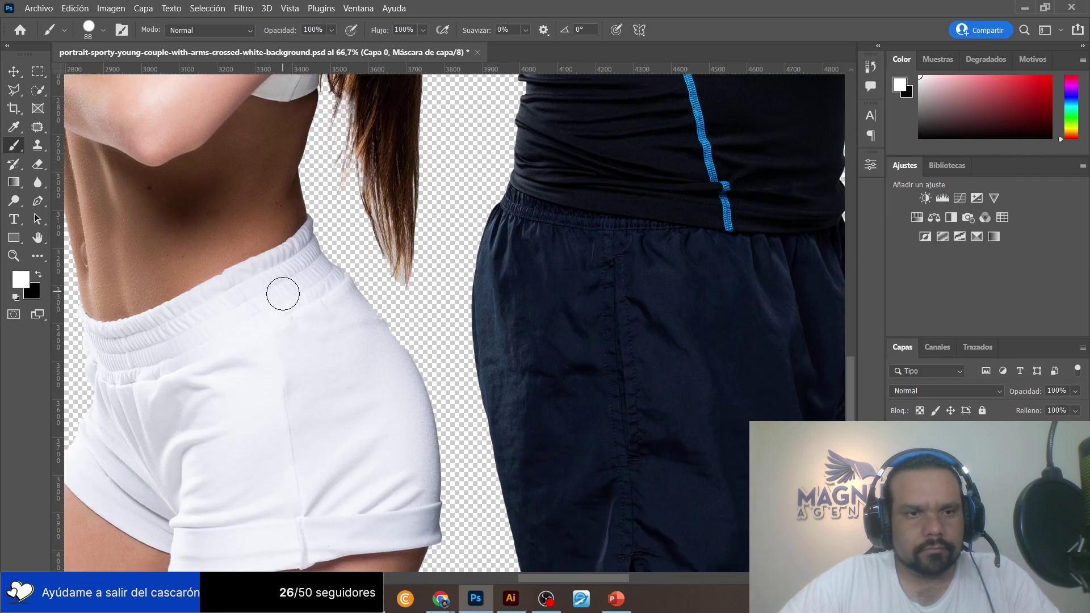
pyautogui.hscroll(-10, 283, 302)
pyautogui.hscroll(15, 284, 304)
pyautogui.hscroll(8, 287, 311)
pyautogui.scroll(10, 295, 307)
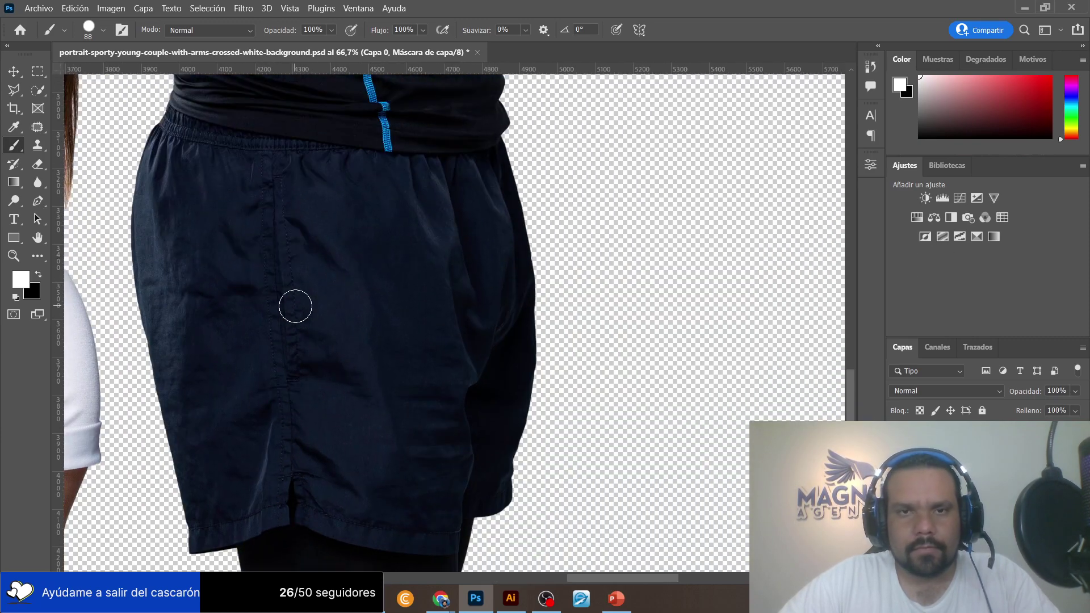
pyautogui.scroll(12, 295, 307)
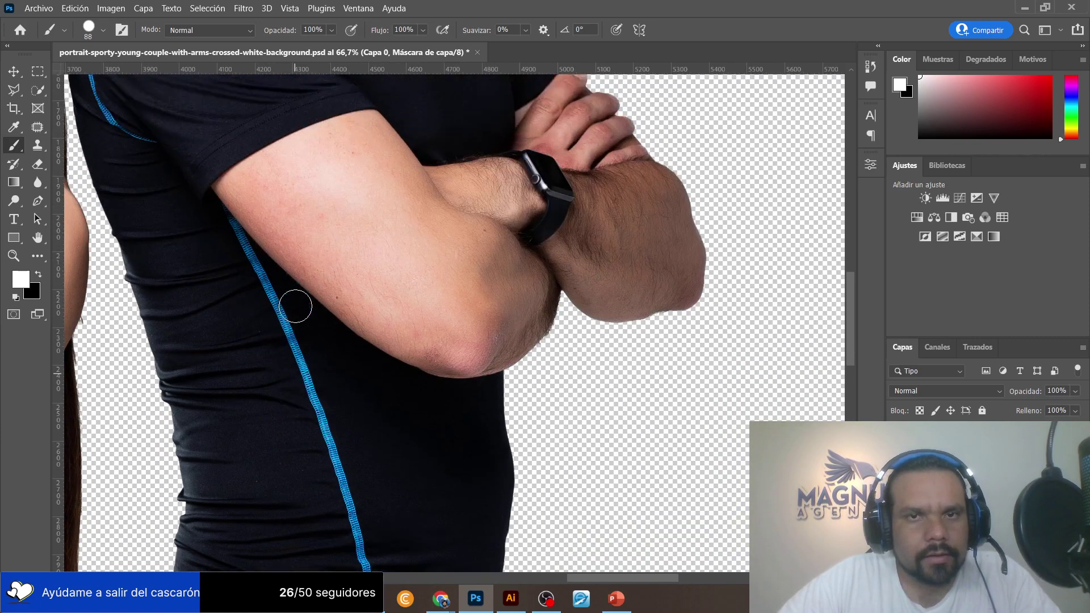
pyautogui.scroll(10, 295, 306)
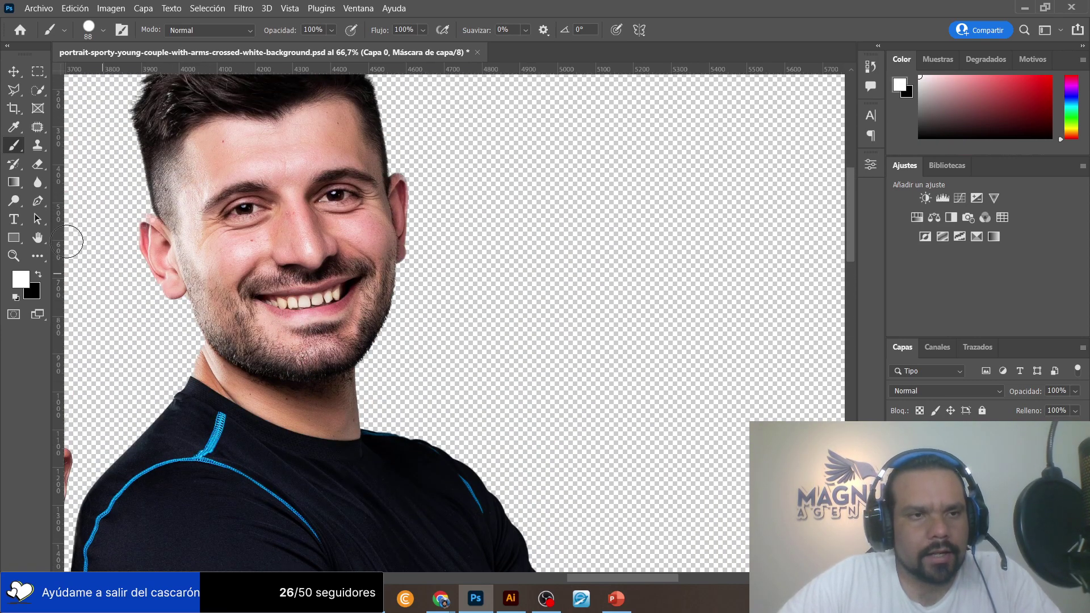
# Paint the missing edge of the man's neck below his jaw back in with the 88 px brush, undoing strokes that reveal grey background.
pyautogui.click(14, 255)
pyautogui.moveTo(220, 336); pyautogui.dragTo(84, 126)
pyautogui.click(40, 90)
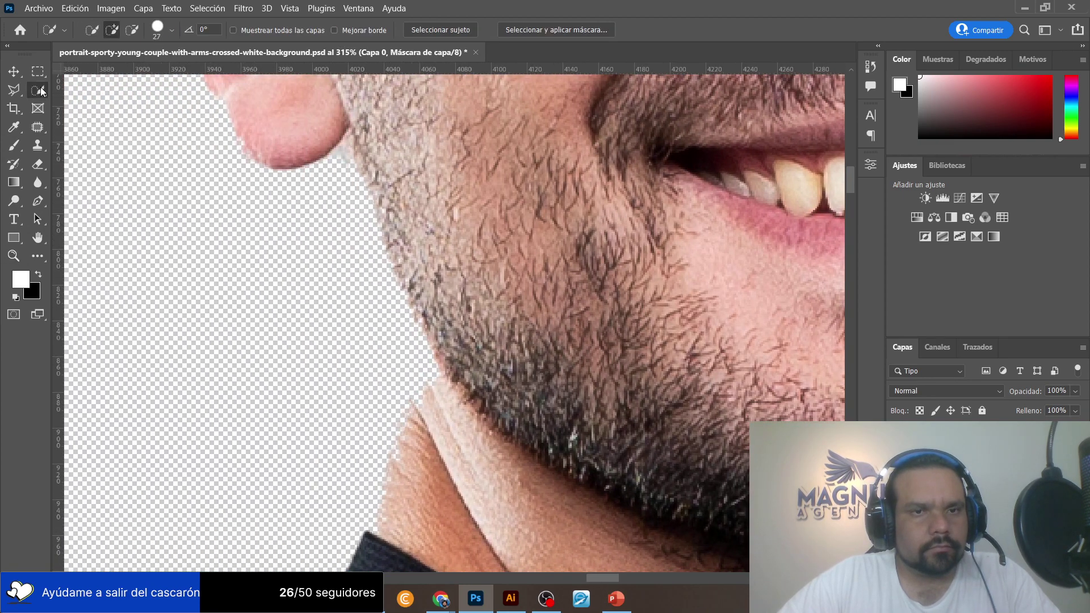
pyautogui.click(17, 143)
pyautogui.moveTo(390, 207)
pyautogui.mouseDown()
pyautogui.moveTo(400, 304)
pyautogui.moveTo(384, 391)
pyautogui.mouseUp()
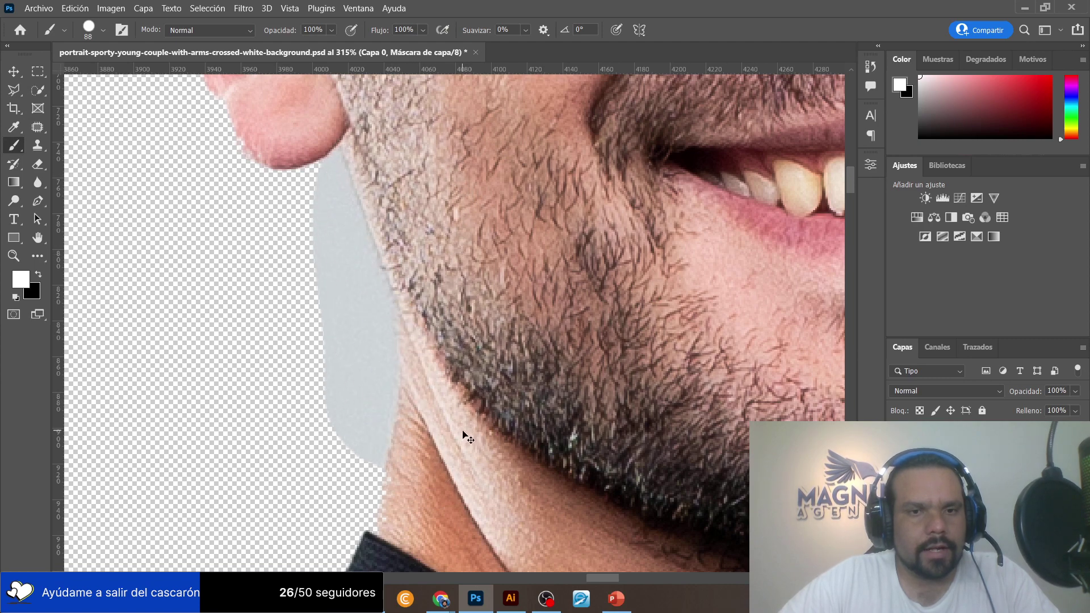
pyautogui.hotkey('ctrl', 'z')
pyautogui.moveTo(438, 478)
pyautogui.mouseDown()
pyautogui.moveTo(484, 457)
pyautogui.moveTo(481, 402)
pyautogui.moveTo(452, 531)
pyautogui.mouseUp()
pyautogui.moveTo(366, 204)
pyautogui.mouseDown()
pyautogui.moveTo(380, 332)
pyautogui.moveTo(361, 335)
pyautogui.mouseUp()
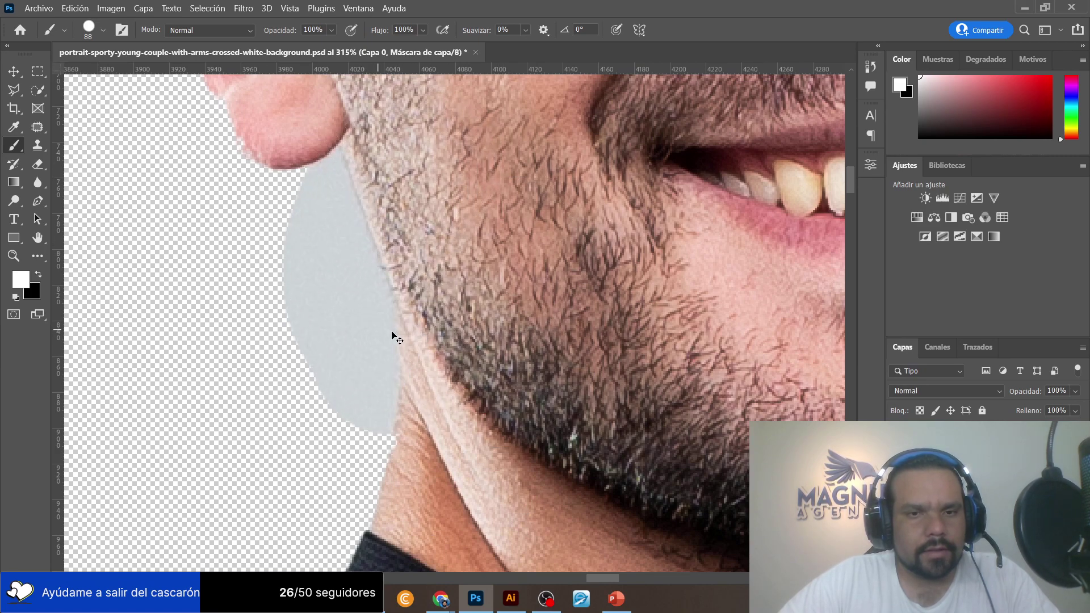
pyautogui.hotkey('ctrl', 'z')
pyautogui.moveTo(480, 411); pyautogui.dragTo(506, 318)
# Reduce the brush to 31 px and paint the man's jawline back in from below the earlobe to the neck.
pyautogui.rightClick(445, 277)
pyautogui.moveTo(472, 232); pyautogui.dragTo(407, 245)
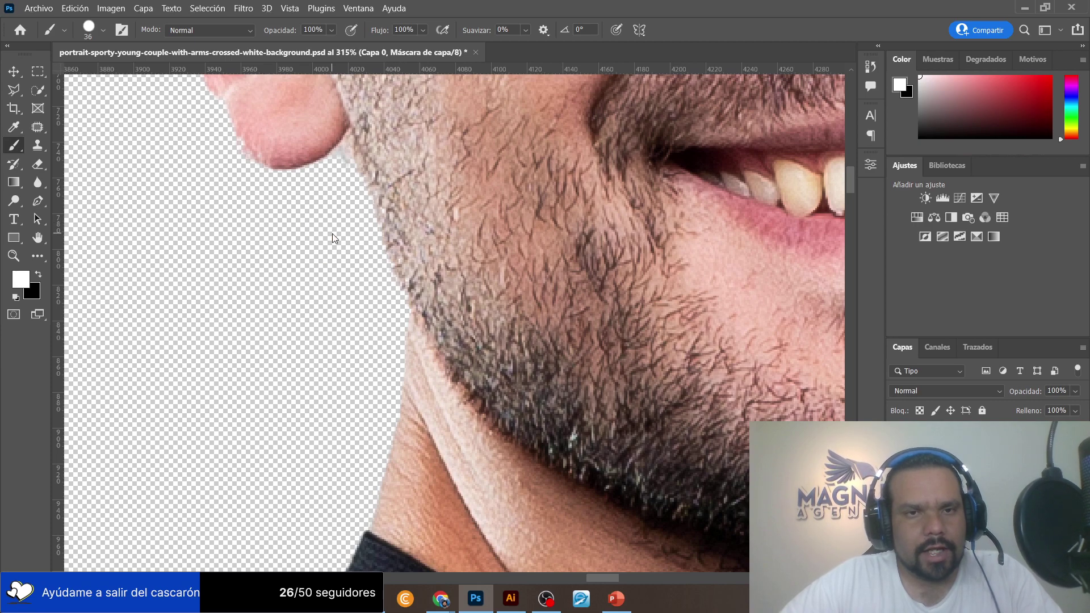
pyautogui.moveTo(332, 234)
pyautogui.mouseDown()
pyautogui.moveTo(394, 240)
pyautogui.moveTo(294, 224)
pyautogui.moveTo(446, 236)
pyautogui.moveTo(325, 235)
pyautogui.mouseUp()
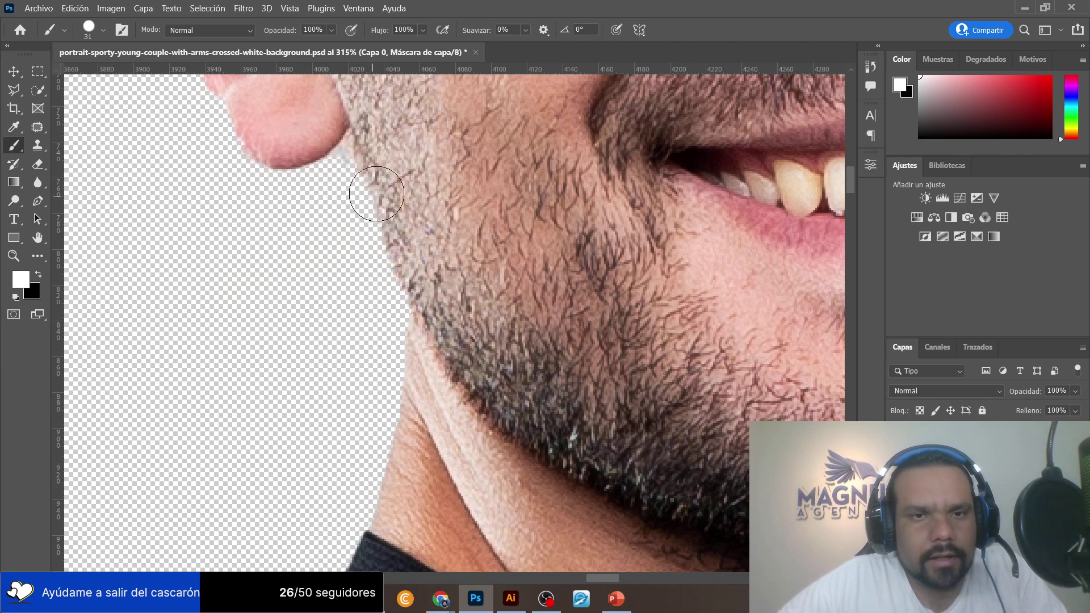
pyautogui.moveTo(422, 300); pyautogui.dragTo(441, 368)
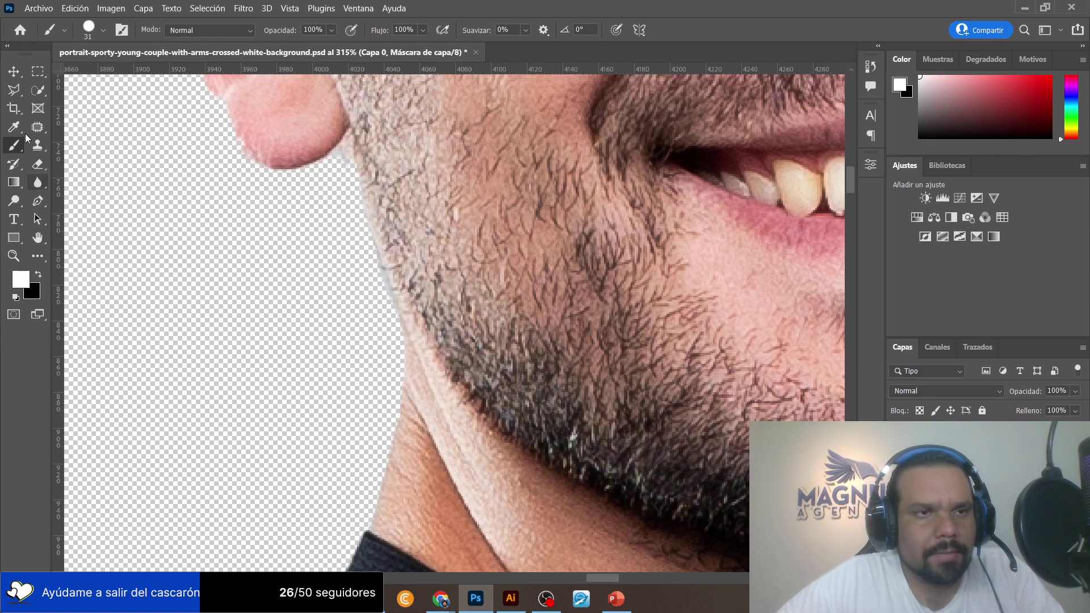
# Outline the grey fringe along the man's jaw below the earlobe with the polygonal lasso, clear it and deselect.
pyautogui.click(13, 90)
pyautogui.scroll(5, 340, 272)
pyautogui.click(306, 315)
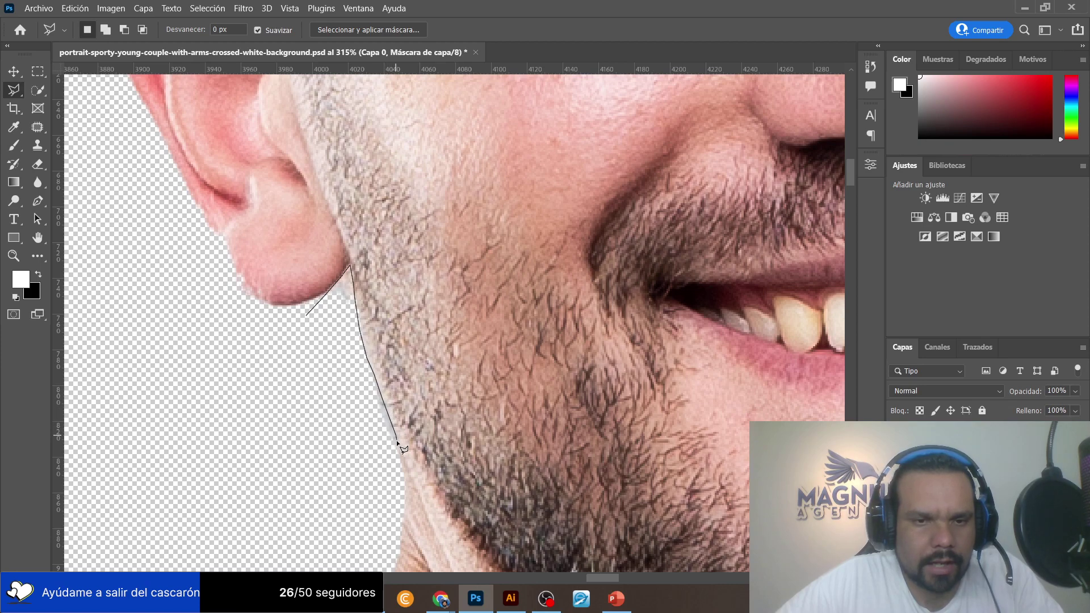
pyautogui.doubleClick(274, 441)
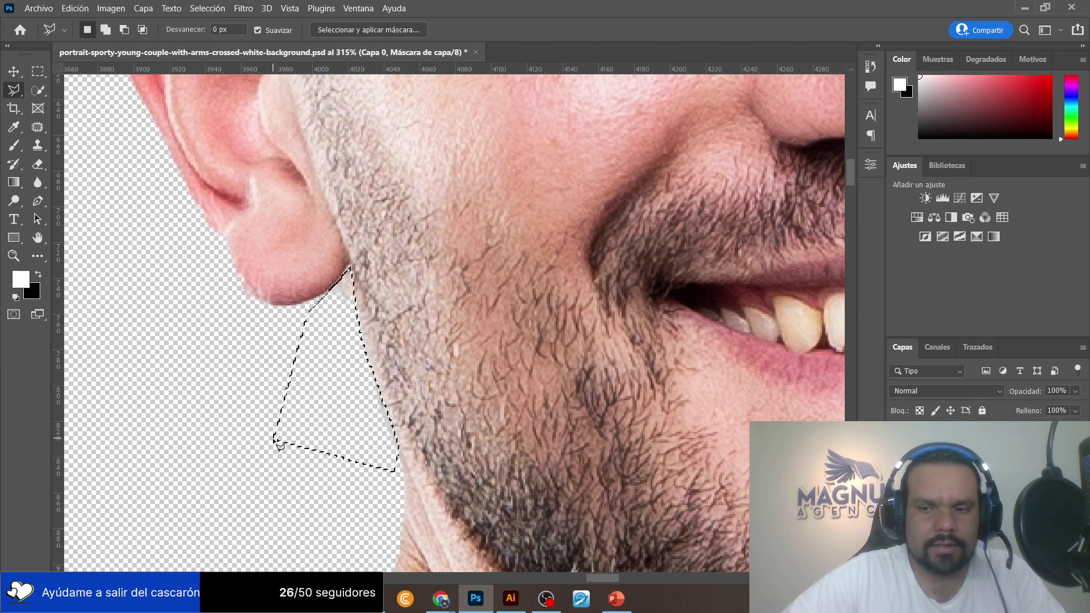
pyautogui.hotkey('ctrl', 'd')
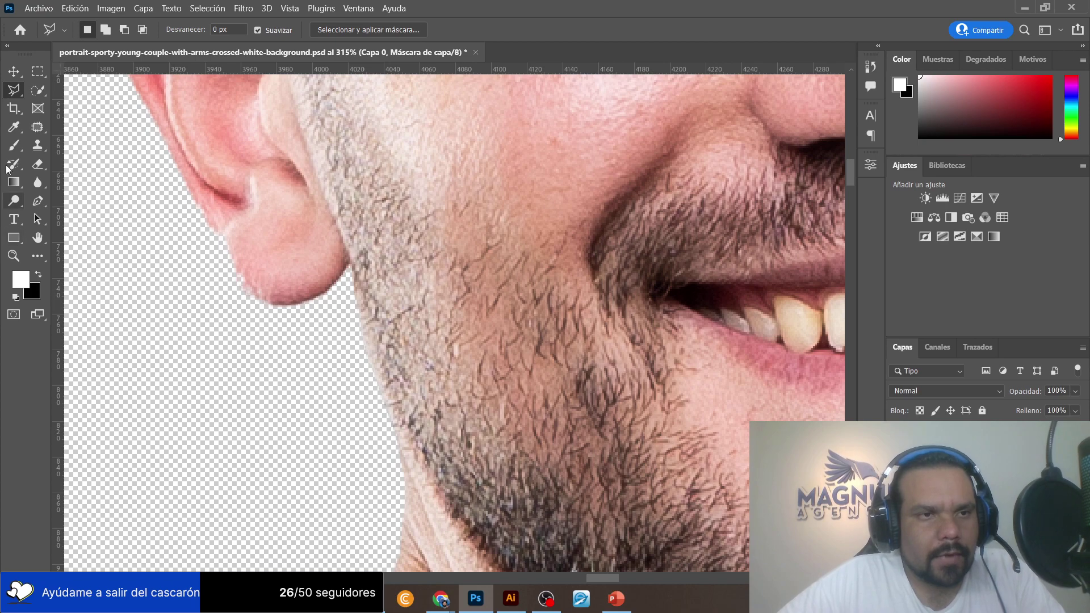
# Restore the outer edge of the man's earlobe with the 31 px brush, undoing the stroke that spills onto the background.
pyautogui.click(14, 127)
pyautogui.click(16, 146)
pyautogui.moveTo(229, 256); pyautogui.dragTo(251, 294)
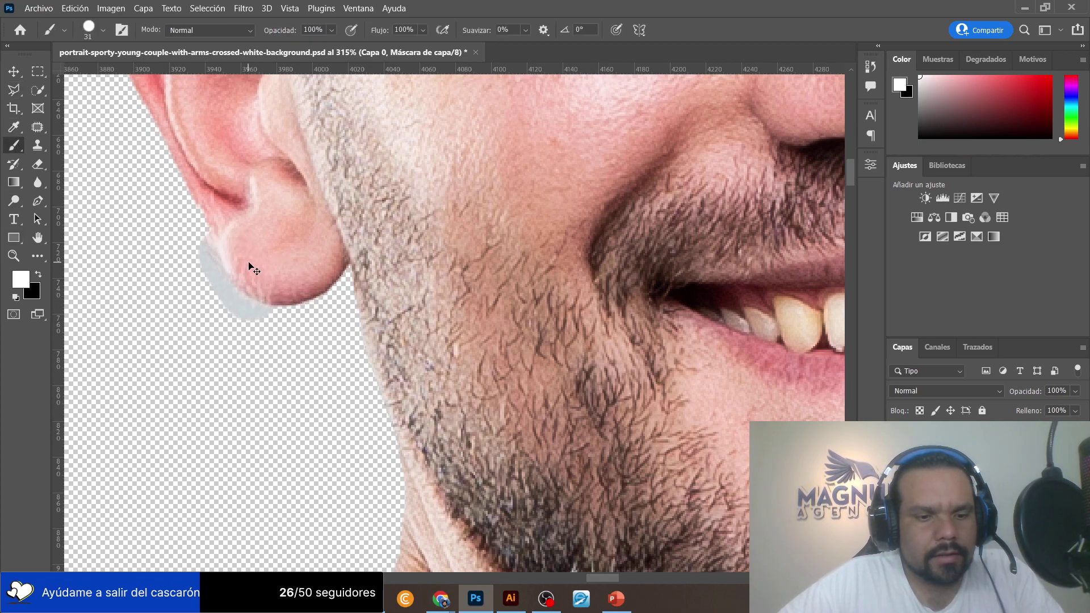
pyautogui.hotkey('ctrl', 'z')
pyautogui.moveTo(232, 220); pyautogui.dragTo(257, 268)
# Paint the semi-transparent upper rim and outer edge of the man's ear back in on the mask.
pyautogui.scroll(6, 261, 261)
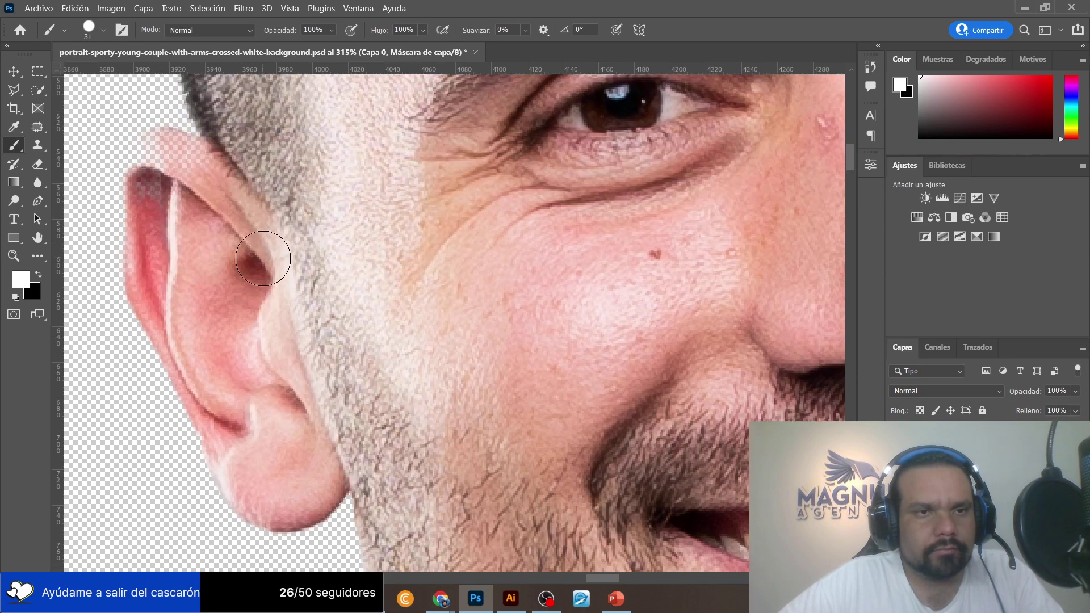
pyautogui.hscroll(-5, 229, 310)
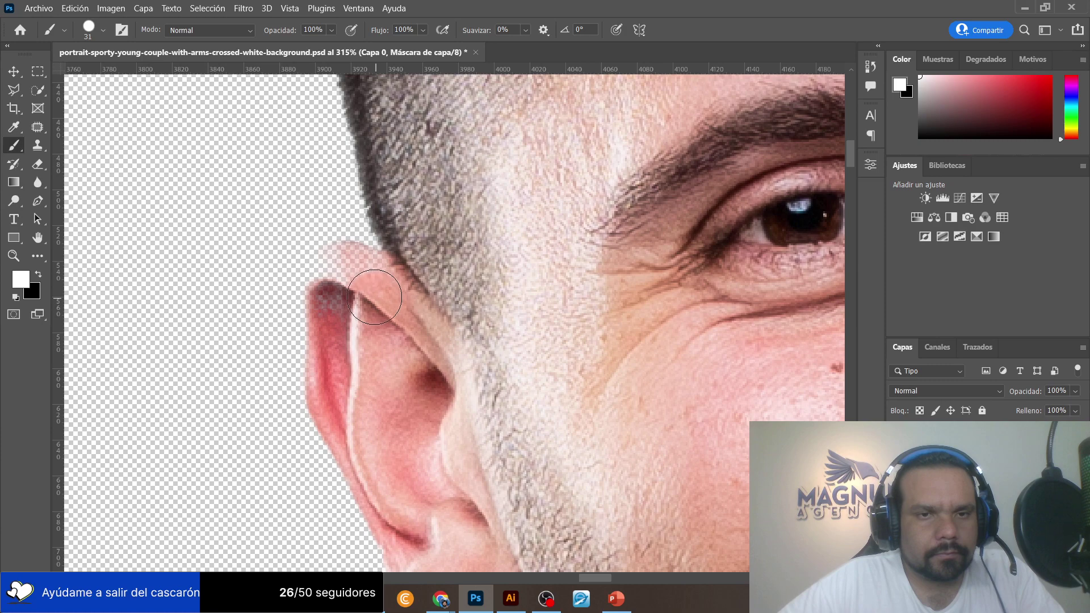
pyautogui.moveTo(331, 278); pyautogui.dragTo(337, 377)
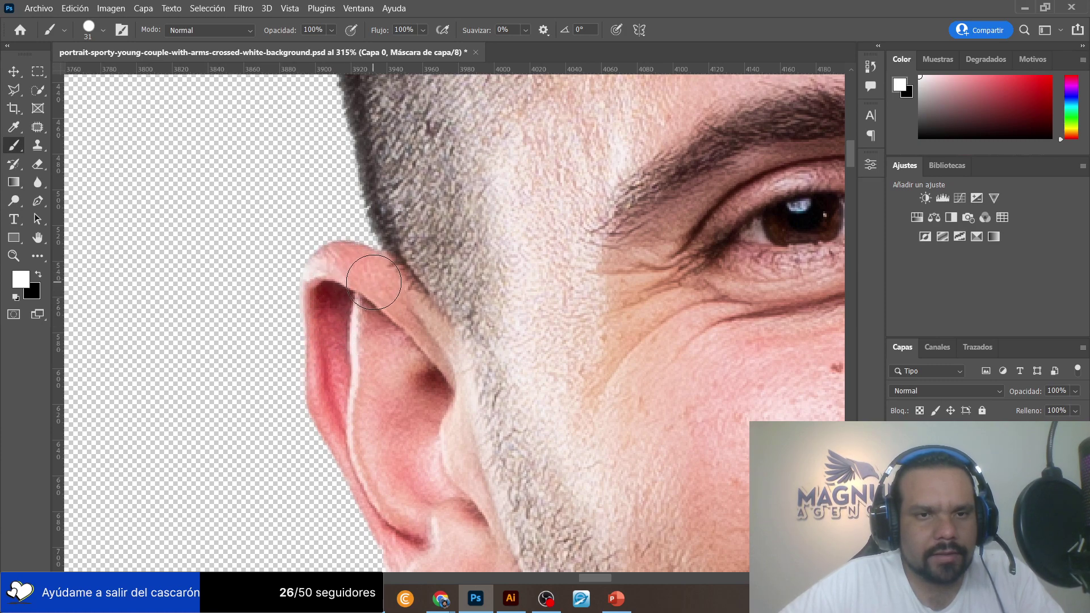
pyautogui.moveTo(328, 283)
pyautogui.mouseDown()
pyautogui.moveTo(282, 316)
pyautogui.moveTo(281, 342)
pyautogui.mouseUp()
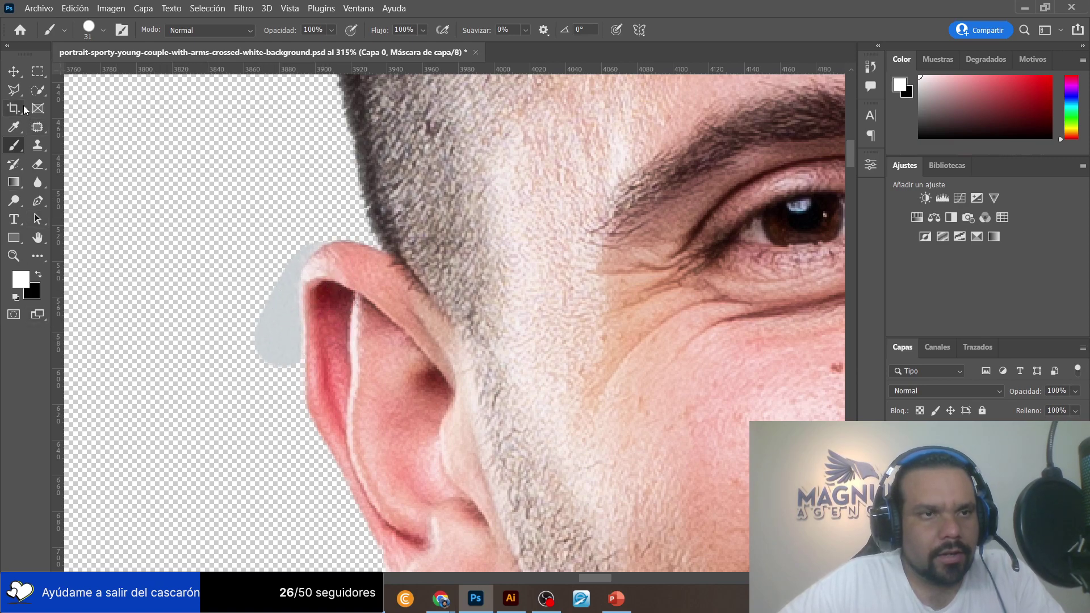
# Outline the grey background patch beside the man's upper ear with the polygonal lasso, clear it and deselect.
pyautogui.click(14, 90)
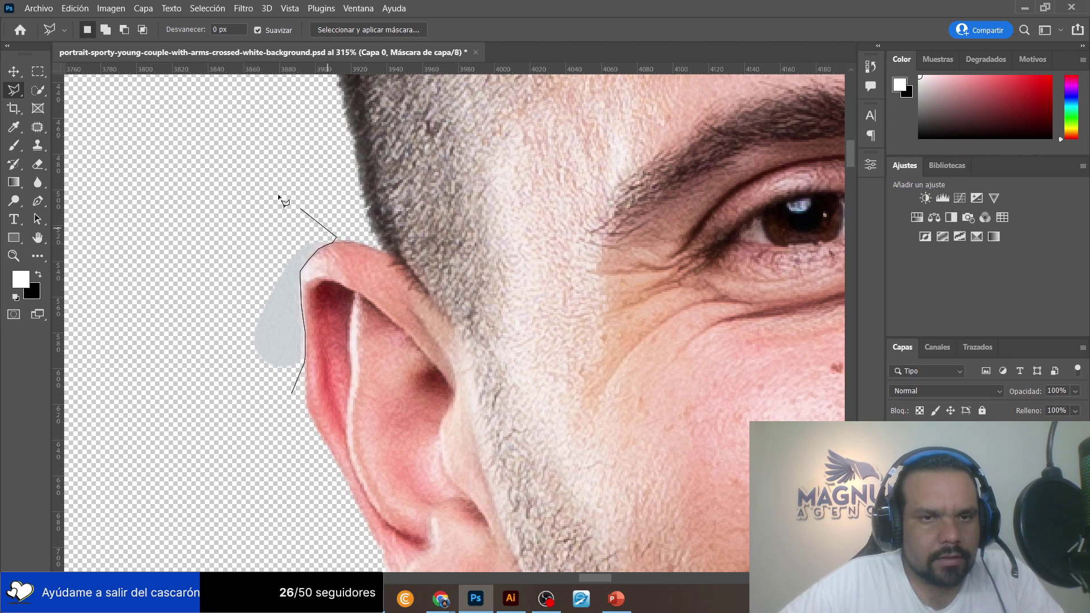
pyautogui.doubleClick(200, 328)
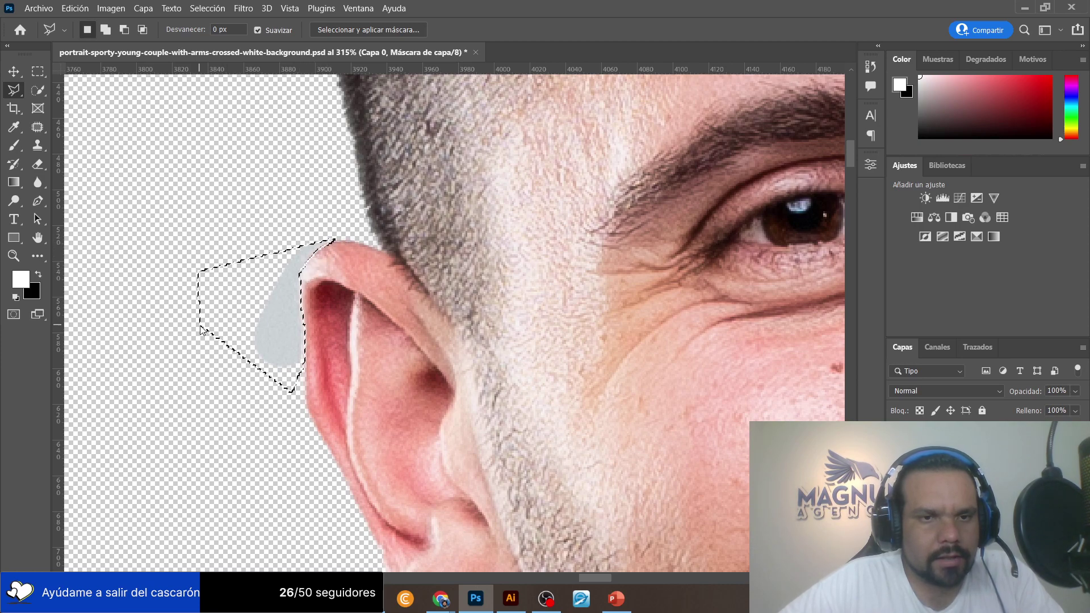
pyautogui.press('Delete')
pyautogui.hotkey('ctrl', 'd')
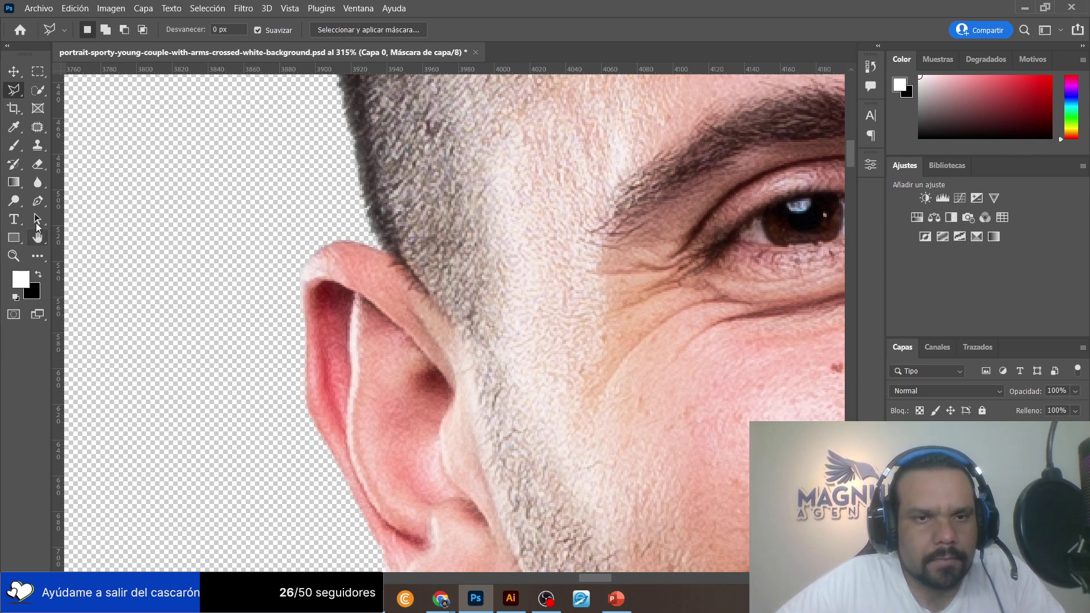
# Inspect the man's hair and ear edges up close, and the complete cut-out of the couple.
pyautogui.click(38, 164)
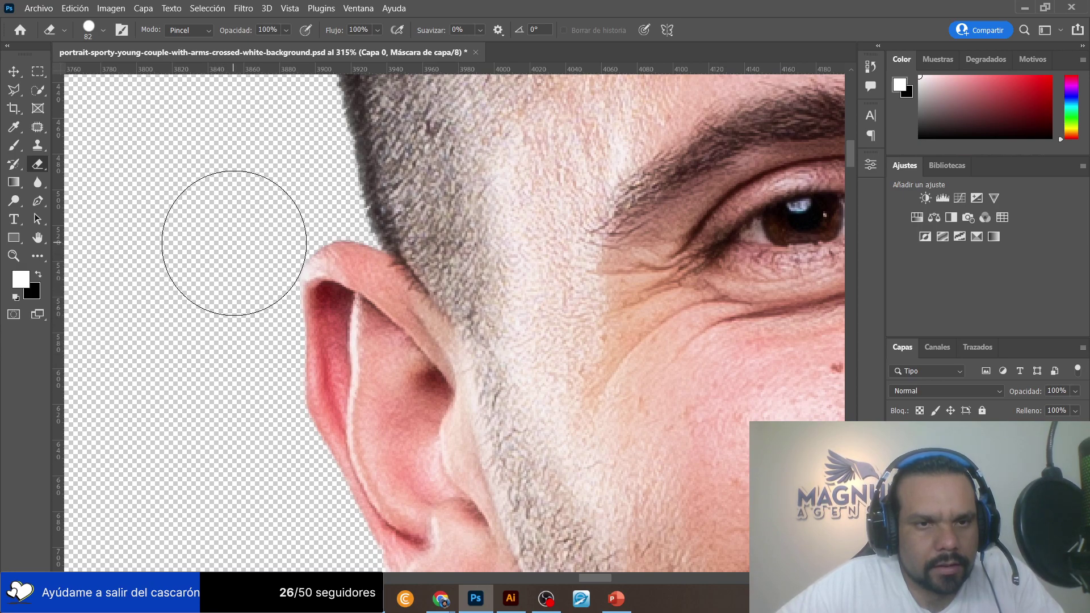
pyautogui.click(10, 257)
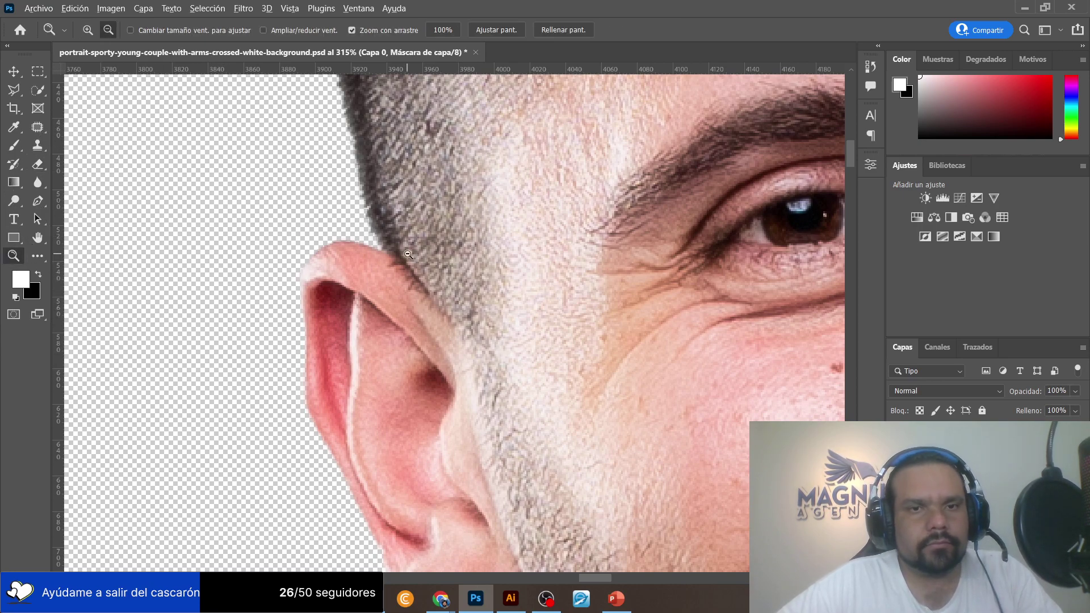
pyautogui.scroll(-6, 409, 254)
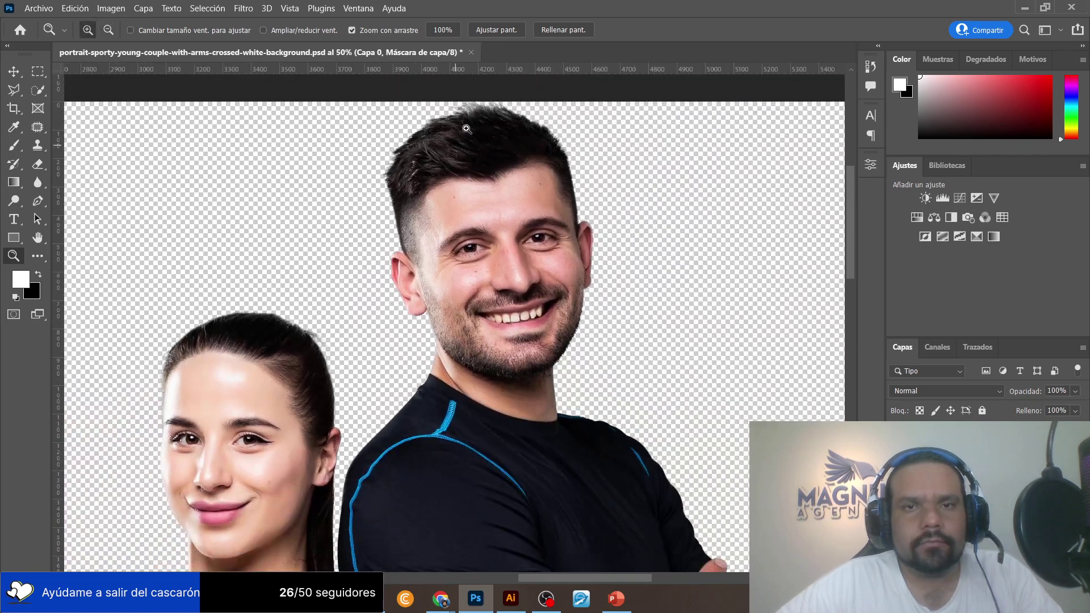
pyautogui.scroll(6, 467, 129)
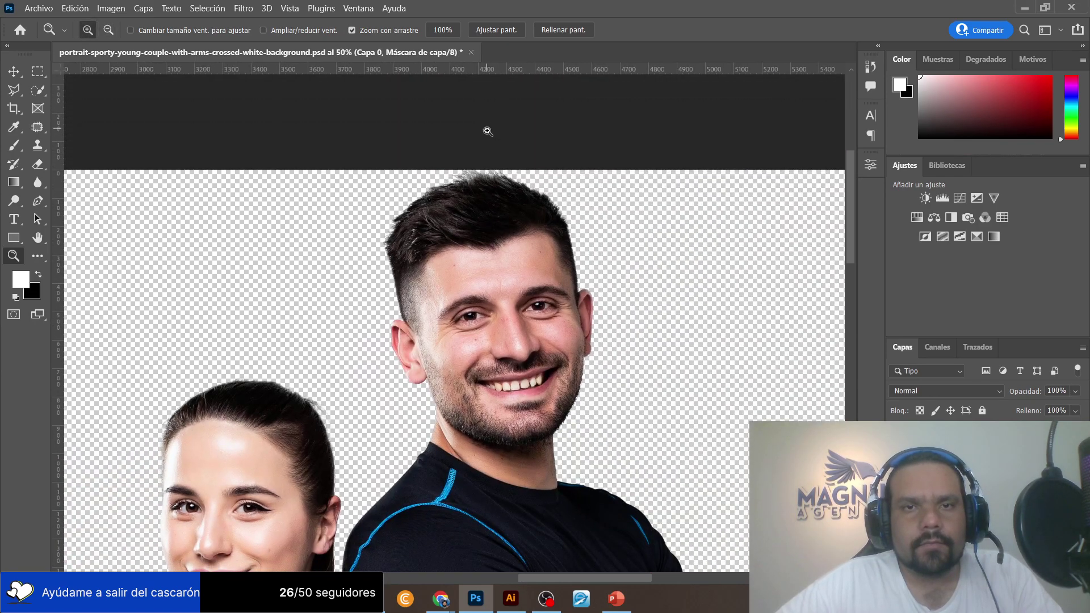
pyautogui.scroll(-3, 573, 189)
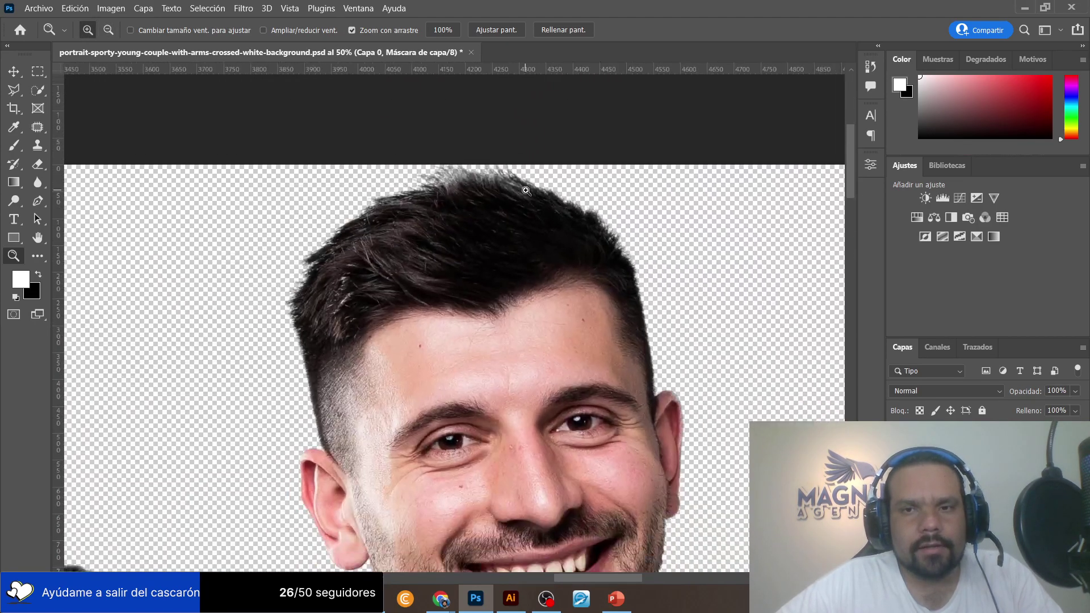
pyautogui.scroll(3, 264, 341)
pyautogui.scroll(-5, 264, 341)
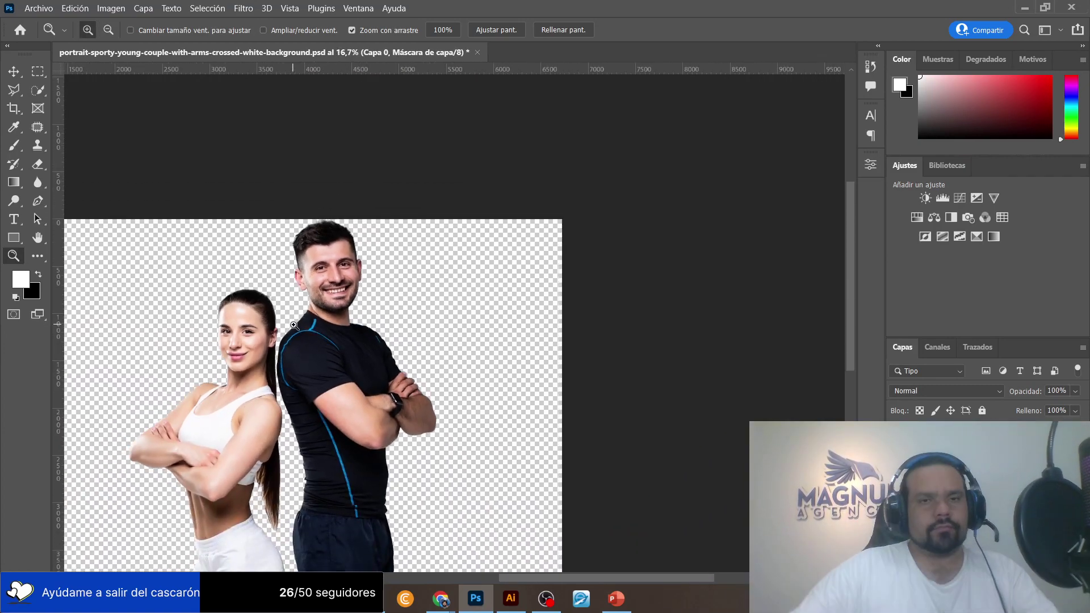
pyautogui.scroll(-3, 404, 475)
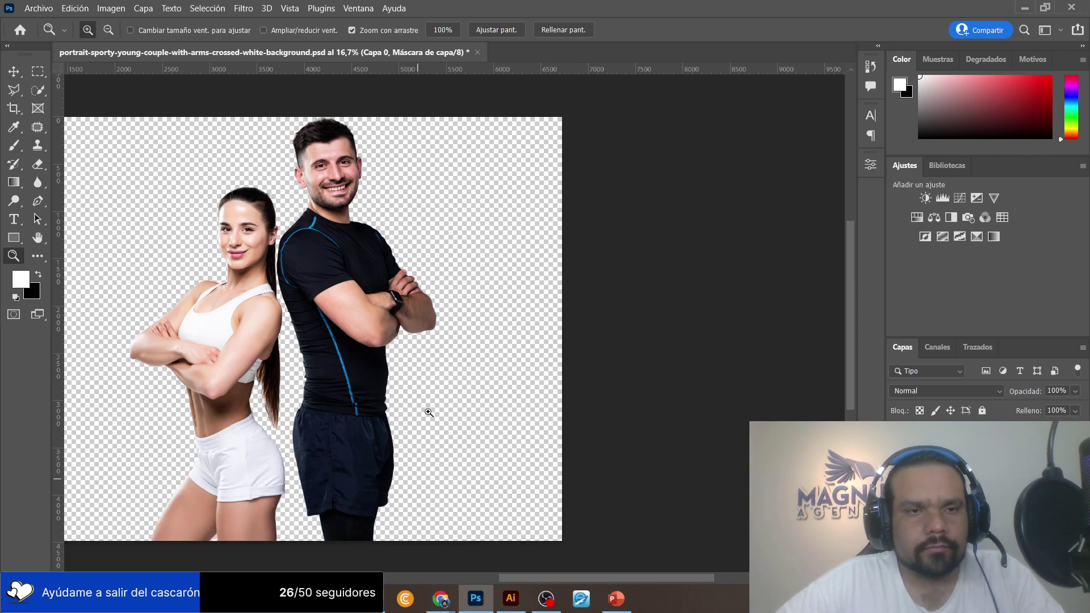
pyautogui.hscroll(-3, 430, 416)
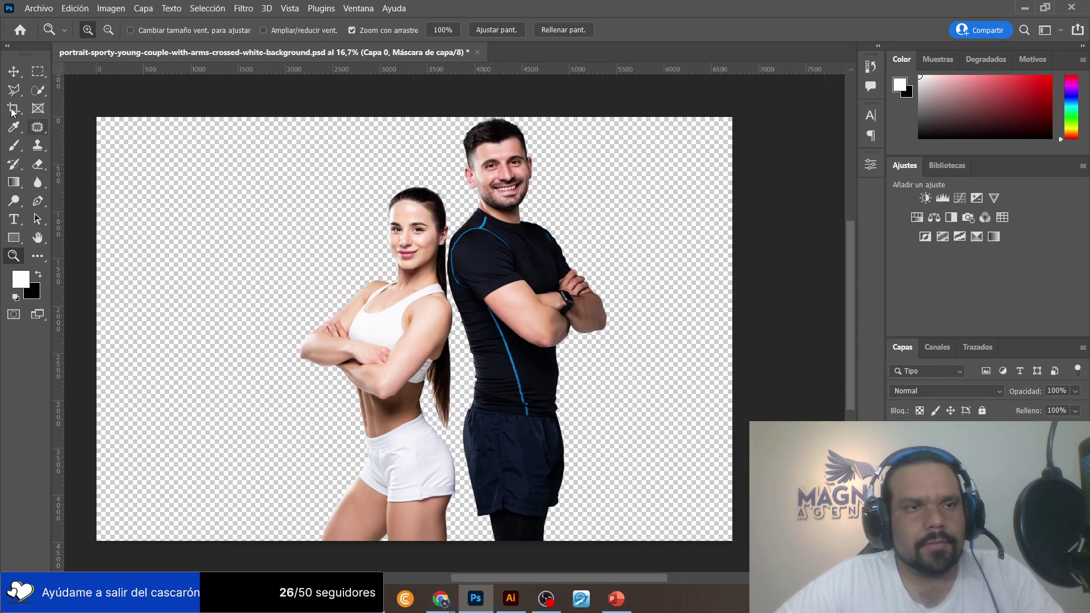
# Crop both sides of the canvas close to the couple, keeping the full height.
pyautogui.click(14, 109)
pyautogui.moveTo(84, 324); pyautogui.dragTo(196, 323)
pyautogui.moveTo(639, 329); pyautogui.dragTo(577, 323)
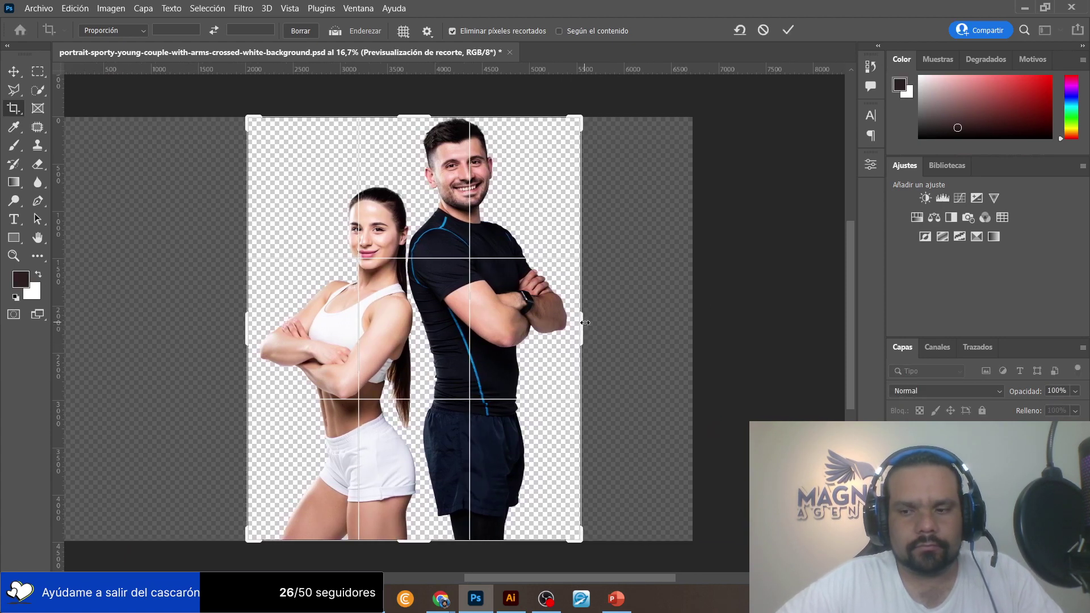
pyautogui.click(38, 8)
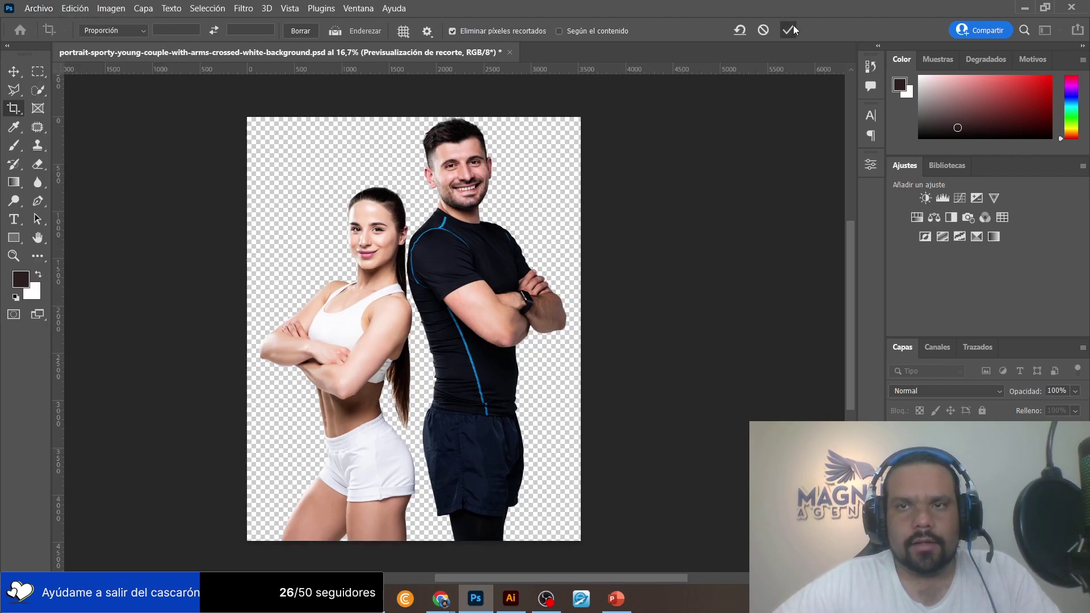
# Save the cropped Photoshop document under its existing name.
pyautogui.click(69, 171)
pyautogui.click(25, 8)
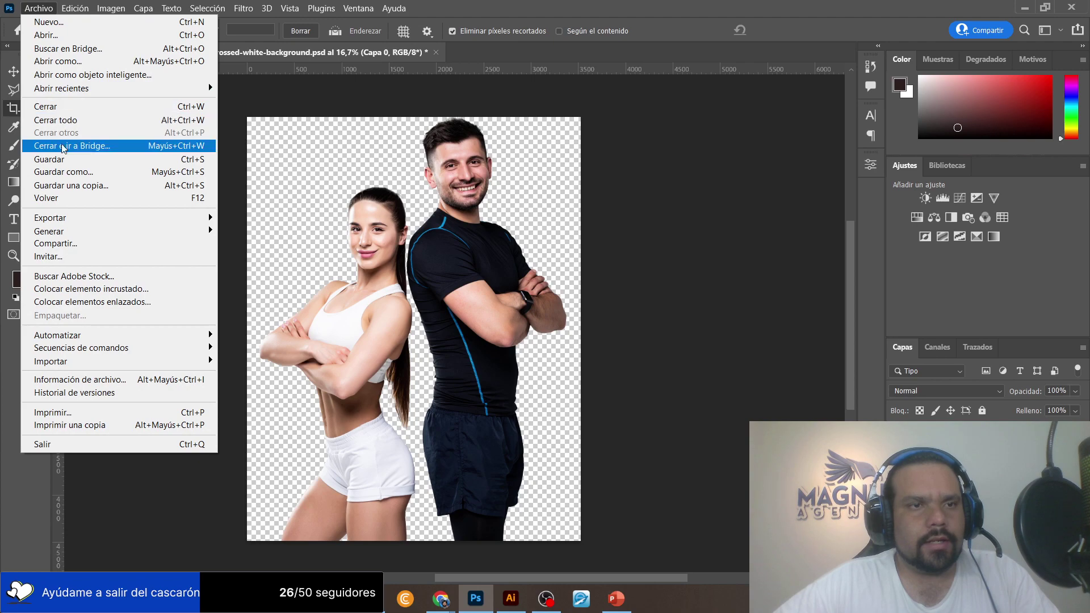
pyautogui.click(42, 160)
# Quick-export the couple as a PNG into the "0805 - Ebook - ENTRENANDO DESDE TU CASA" folder, keeping the suggested file name.
pyautogui.click(42, 11)
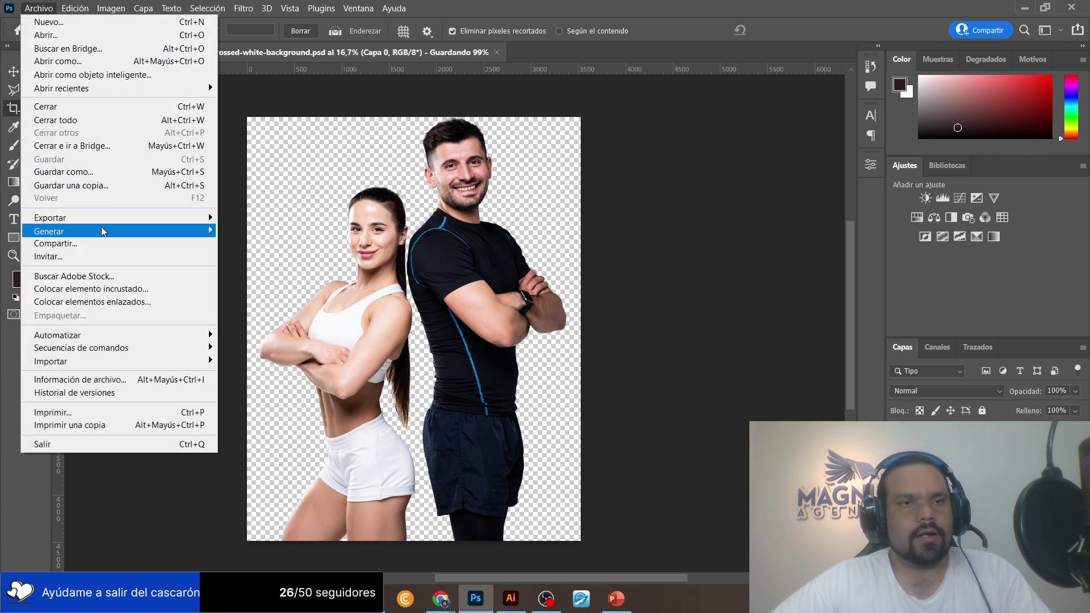
pyautogui.moveTo(102, 225)
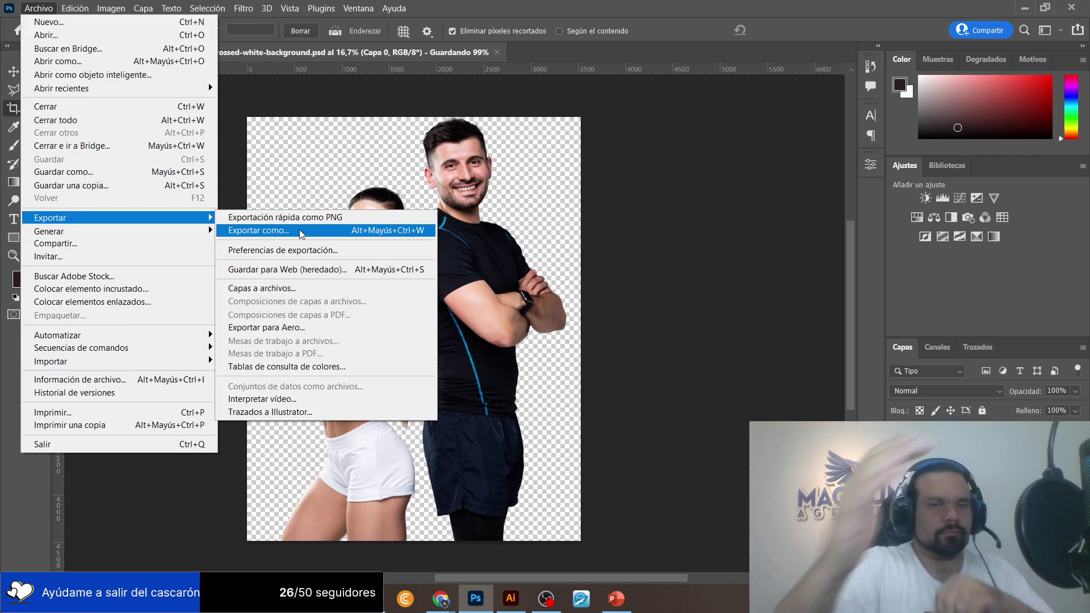
pyautogui.click(294, 224)
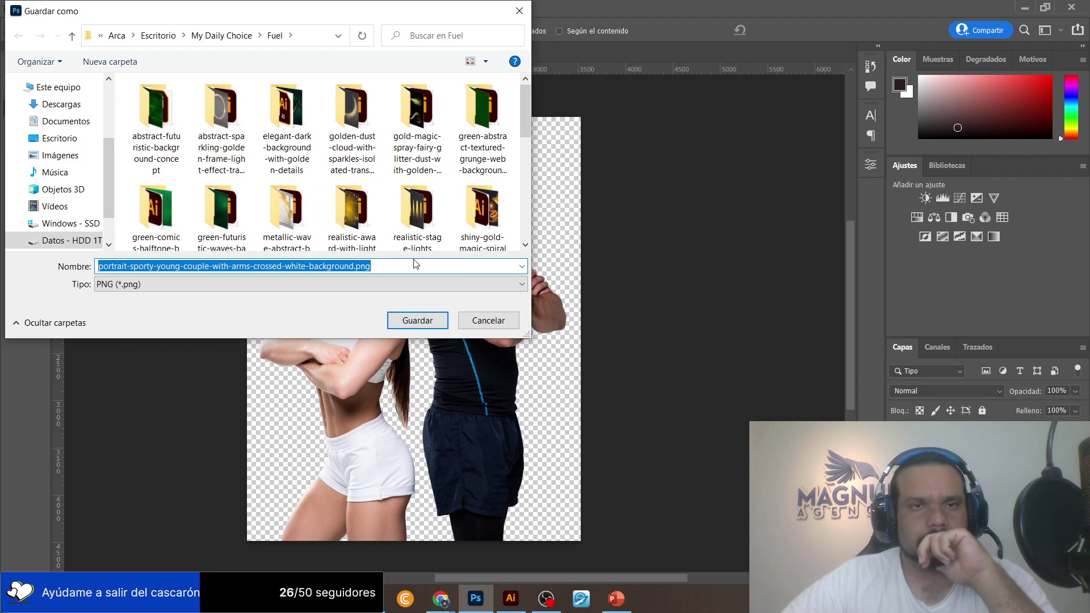
pyautogui.click(59, 138)
pyautogui.click(181, 108)
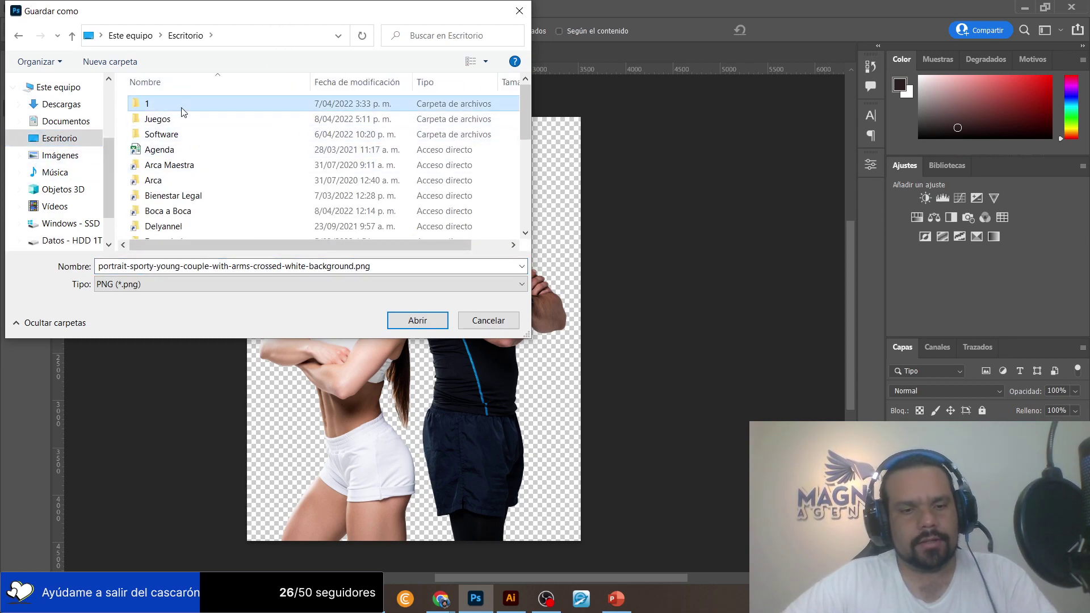
pyautogui.press('e')
pyautogui.press('Return')
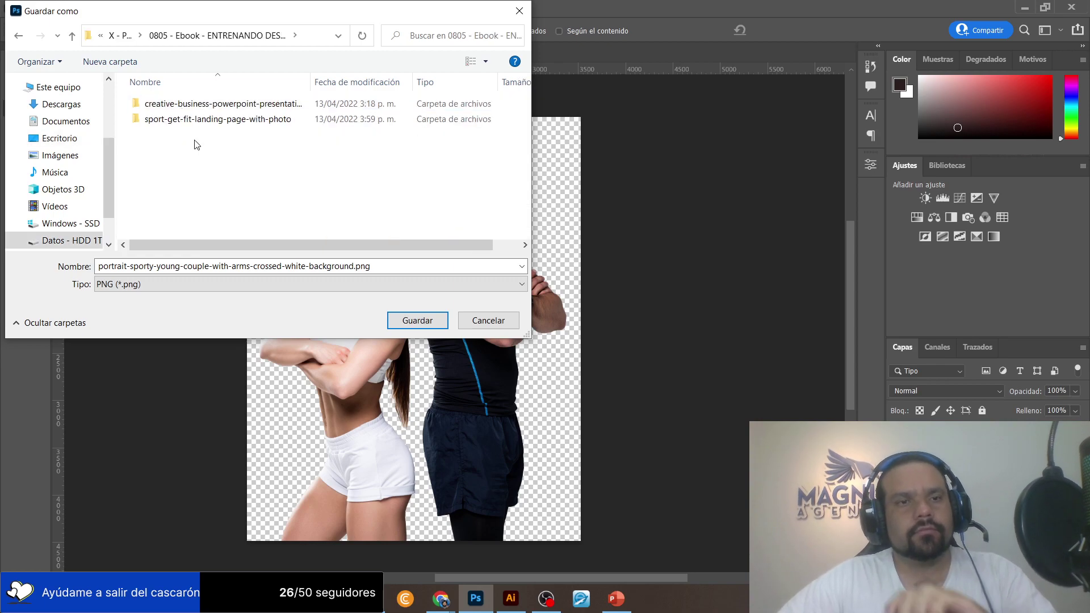
pyautogui.click(404, 319)
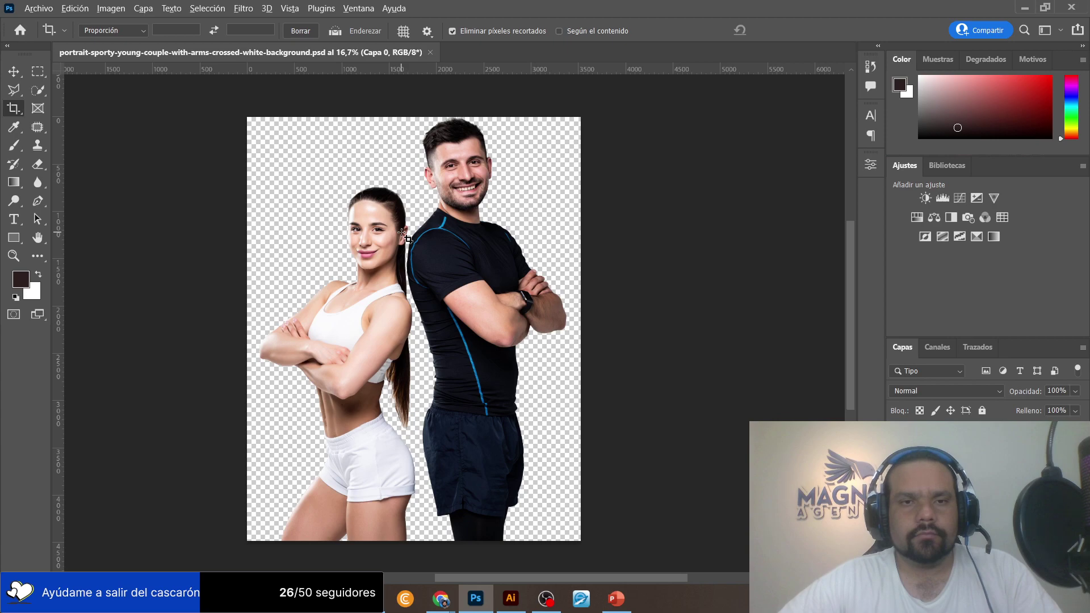
# Switch to the ebook project folder in File Explorer and select the exported couple PNG.
pyautogui.hotkey('alt', 'Tab')
pyautogui.click(524, 305)
pyautogui.click(597, 138)
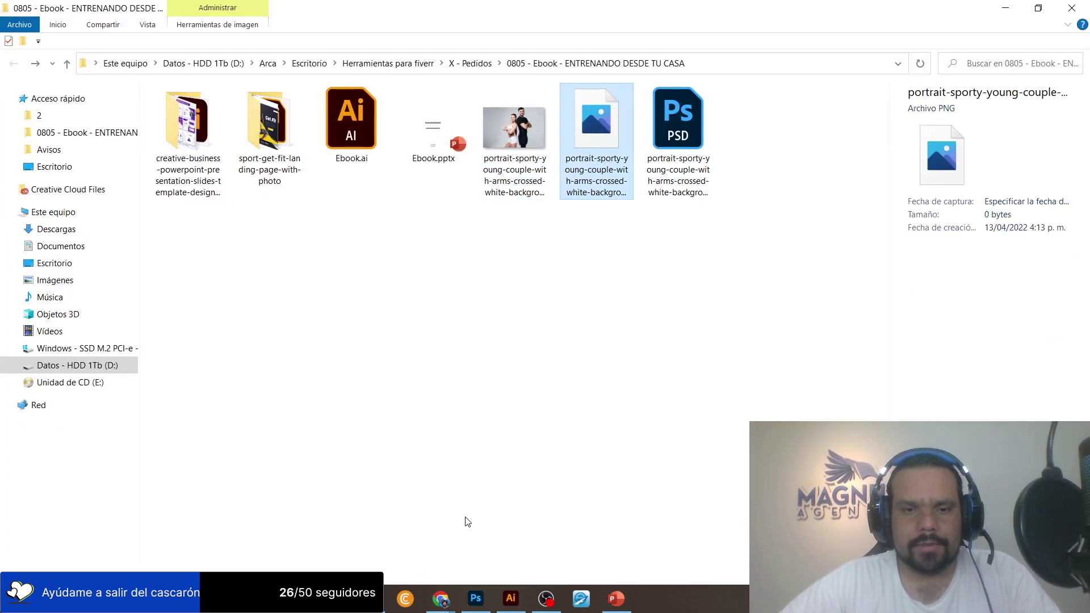
# Check the live chat in the Twitch stream manager in Chrome and the open WhatsApp conversation.
pyautogui.click(435, 601)
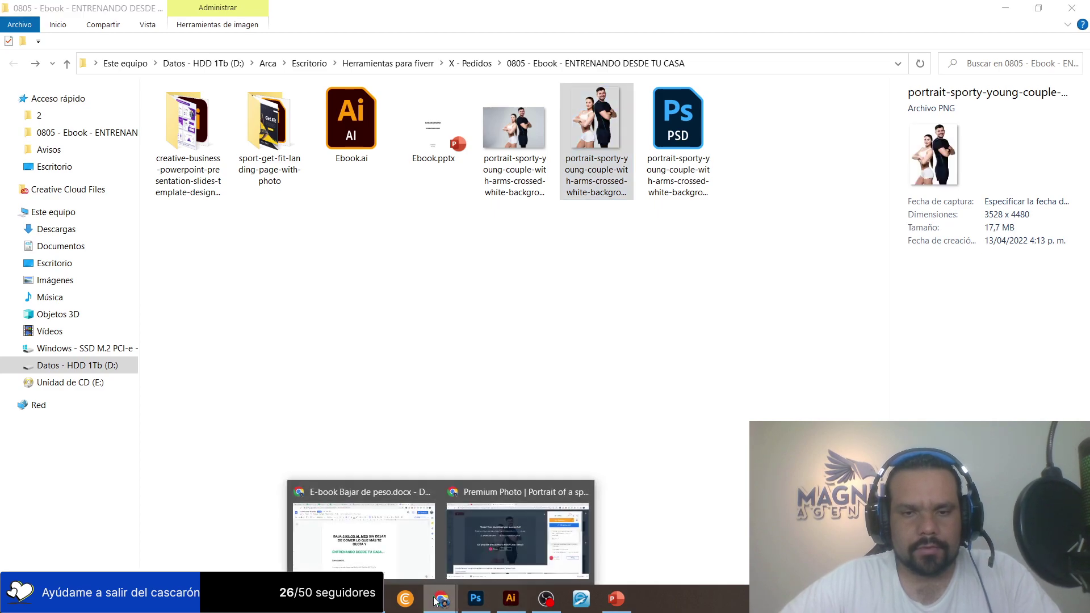
pyautogui.click(517, 534)
pyautogui.click(71, 7)
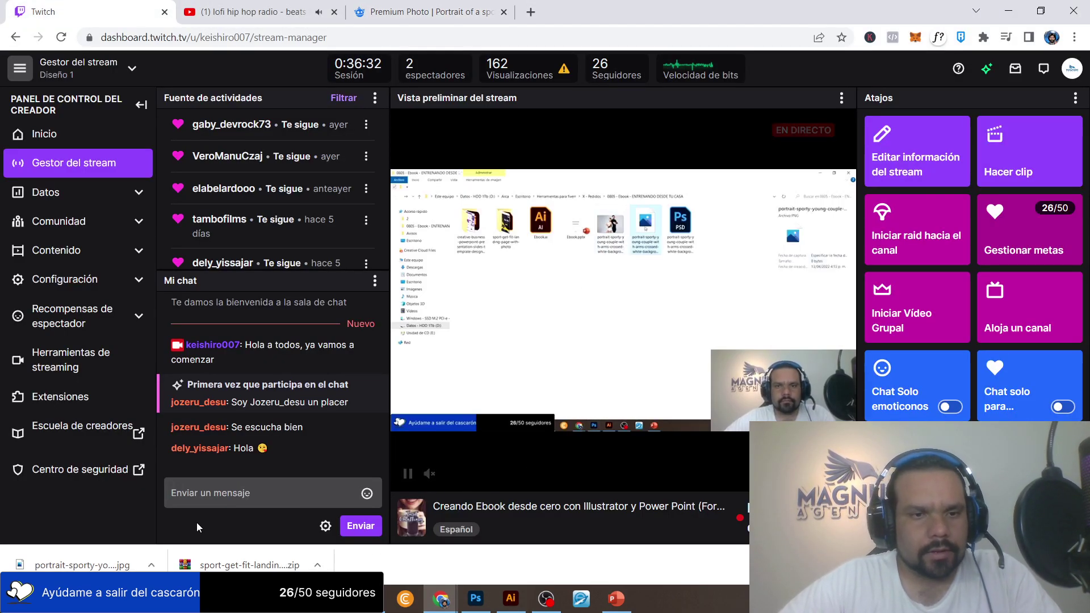
pyautogui.click(209, 494)
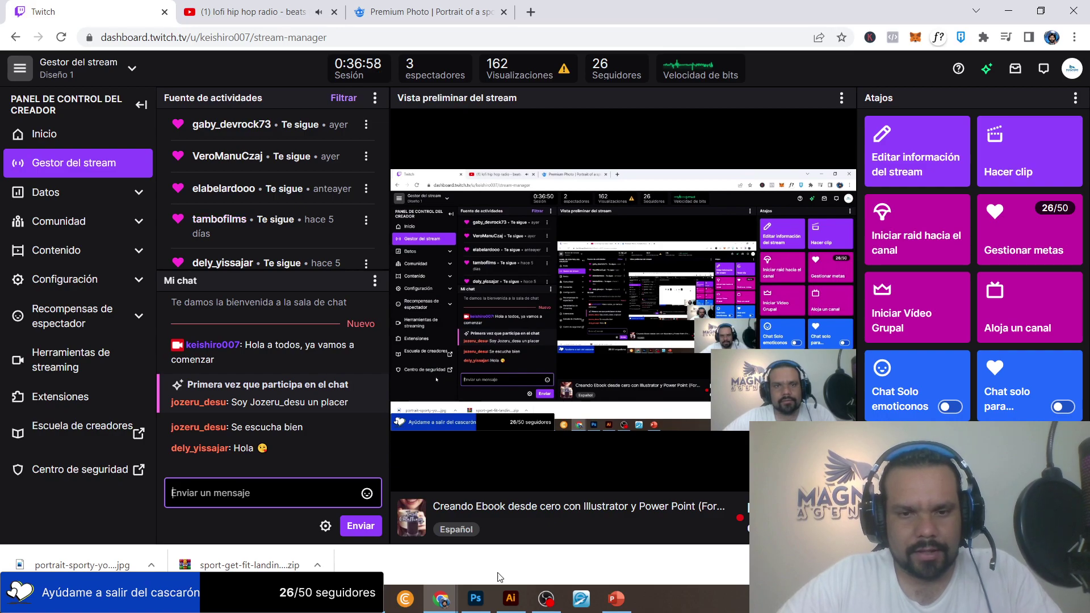
pyautogui.click(353, 599)
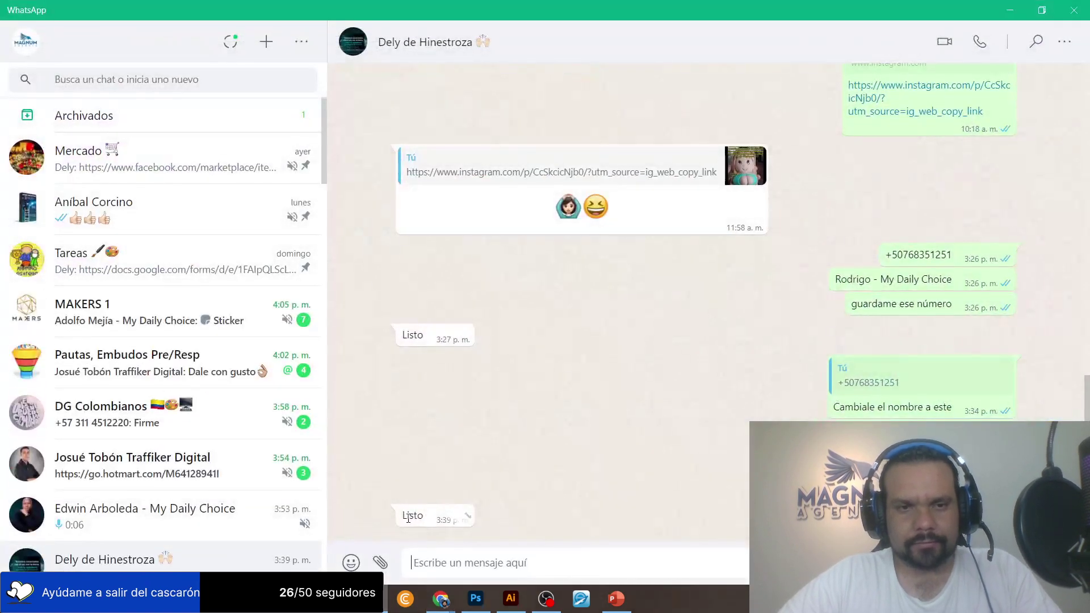
# Switch to the "E-book Bajar de peso" document in Chrome and select the "Esto es para ti" line below the green title.
pyautogui.moveTo(430, 607)
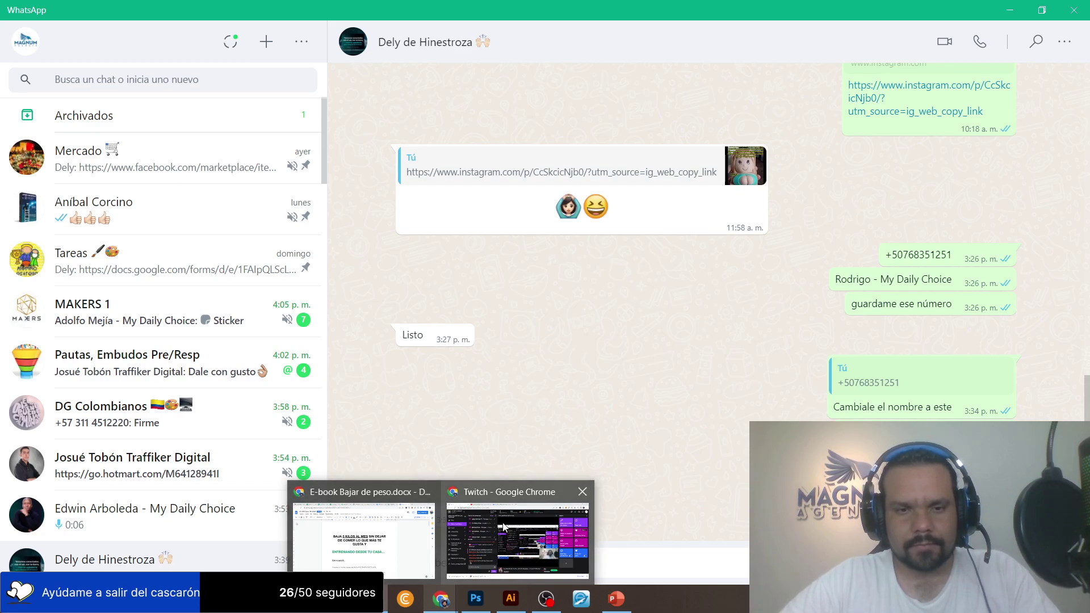
pyautogui.click(370, 530)
pyautogui.scroll(-5, 569, 325)
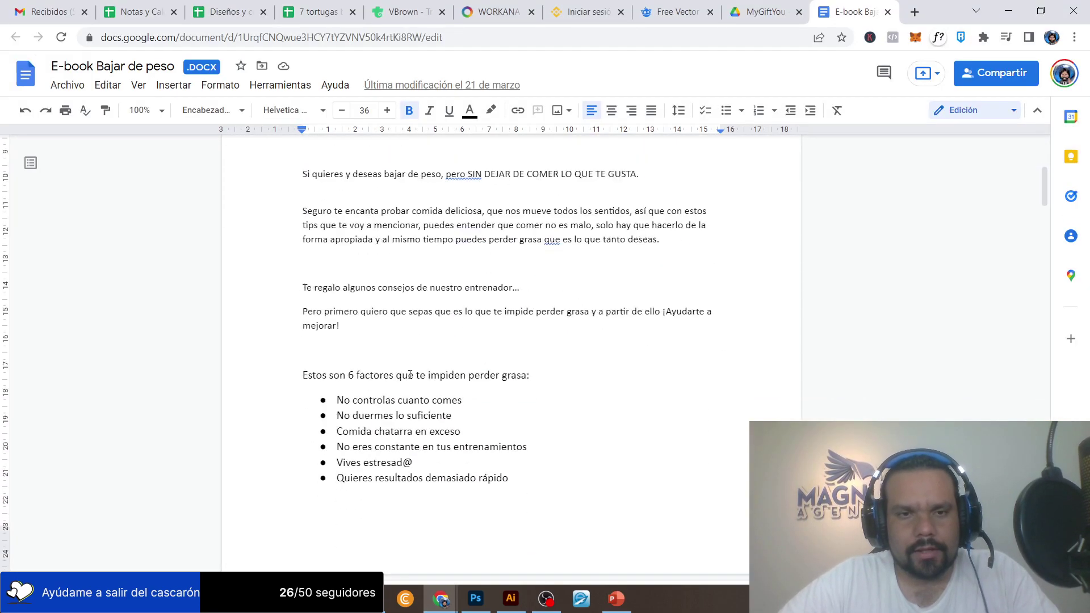
pyautogui.scroll(3, 517, 236)
pyautogui.moveTo(287, 302); pyautogui.dragTo(396, 298)
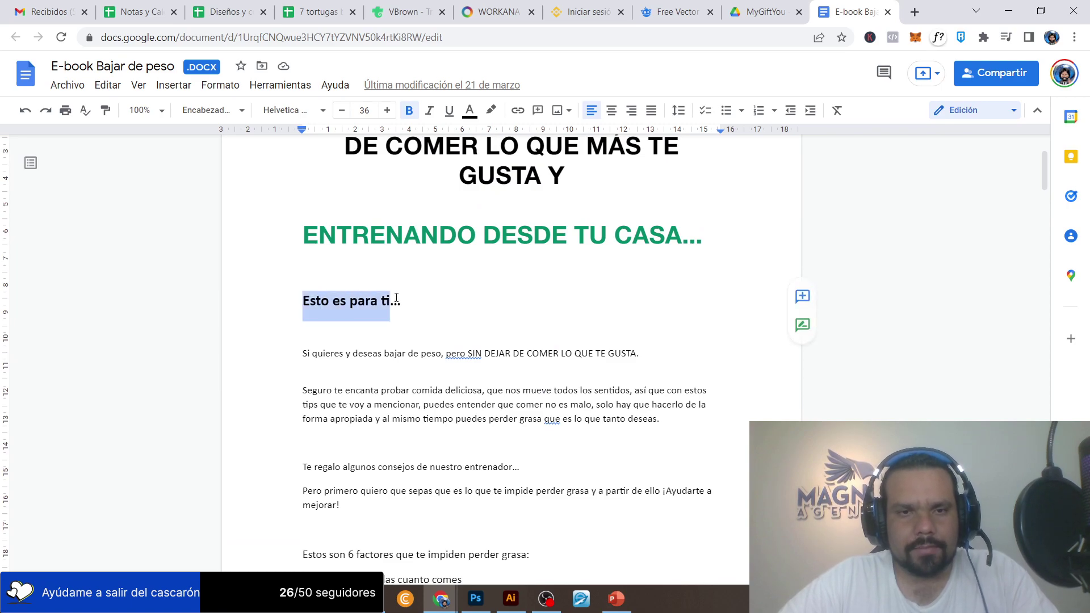
# In Illustrator, duplicate the "SIN DEJAR DE COMER" line below the green title and replace its text with "Esto es para ti...".
pyautogui.click(502, 605)
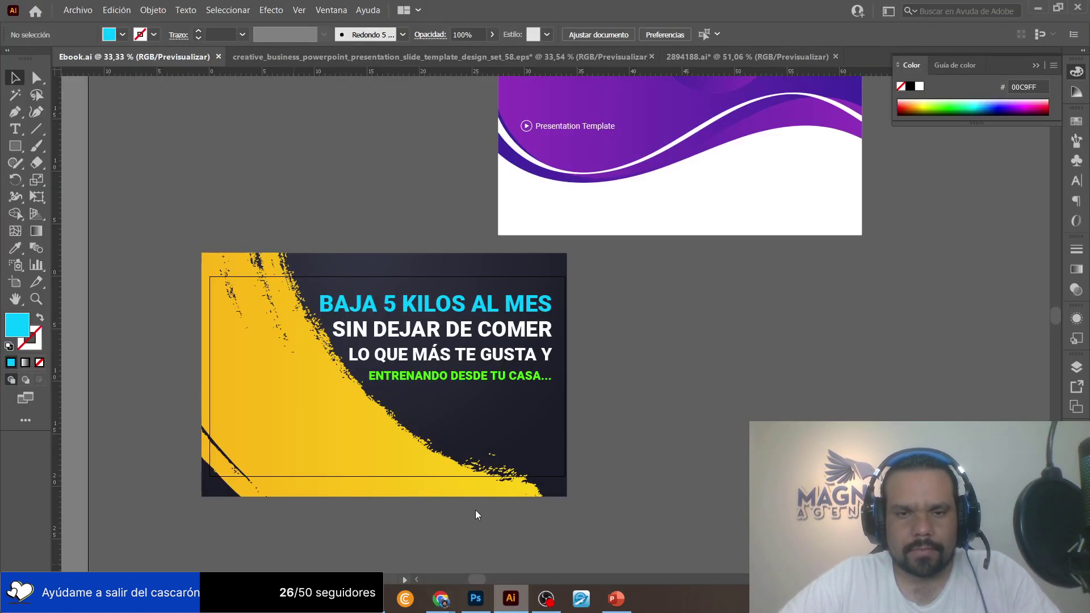
pyautogui.moveTo(443, 339); pyautogui.dragTo(437, 415)
pyautogui.doubleClick(437, 414)
pyautogui.hotkey('ctrl', 'a')
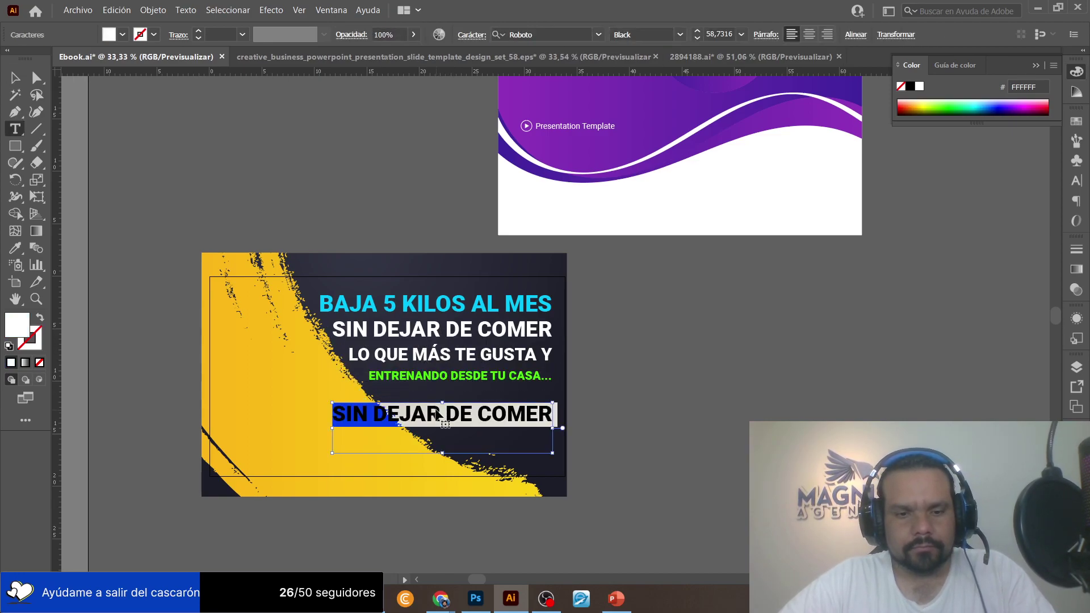
pyautogui.write('Esto es para ti...')
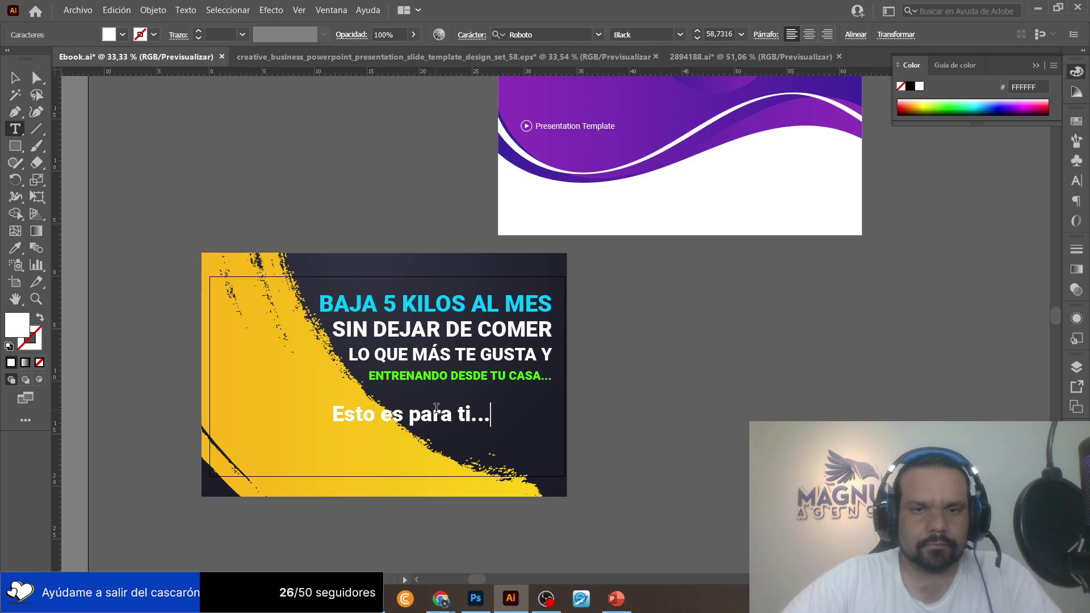
# Align "Esto es para ti..." with the titles' right edge, shrink it to about 37.5 pt and move it lower on the cover.
pyautogui.click(16, 71)
pyautogui.moveTo(483, 417); pyautogui.dragTo(543, 418)
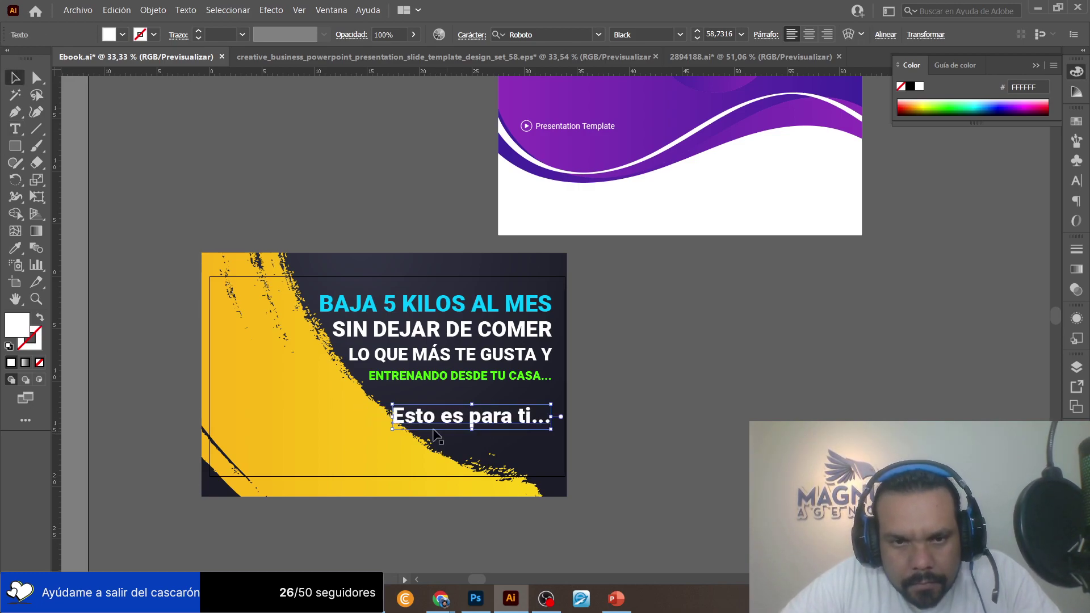
pyautogui.moveTo(392, 434); pyautogui.dragTo(449, 423)
pyautogui.moveTo(522, 420); pyautogui.dragTo(522, 448)
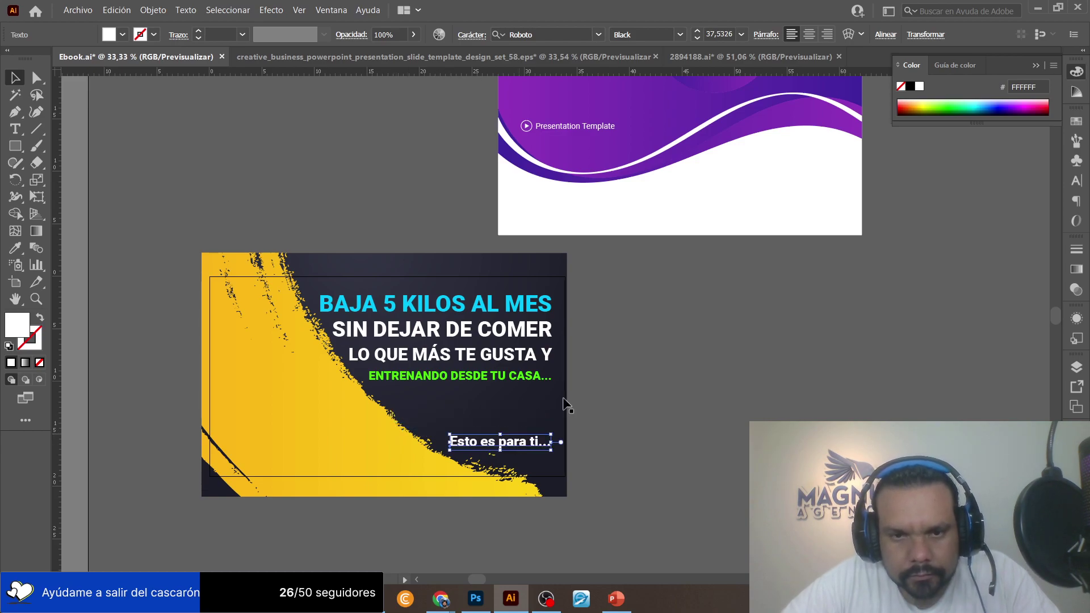
pyautogui.click(618, 375)
# Place the exported couple PNG from the ebook project folder onto the cover in Illustrator.
pyautogui.hotkey('alt', 'Tab')
pyautogui.hotkey('alt', 'Tab')
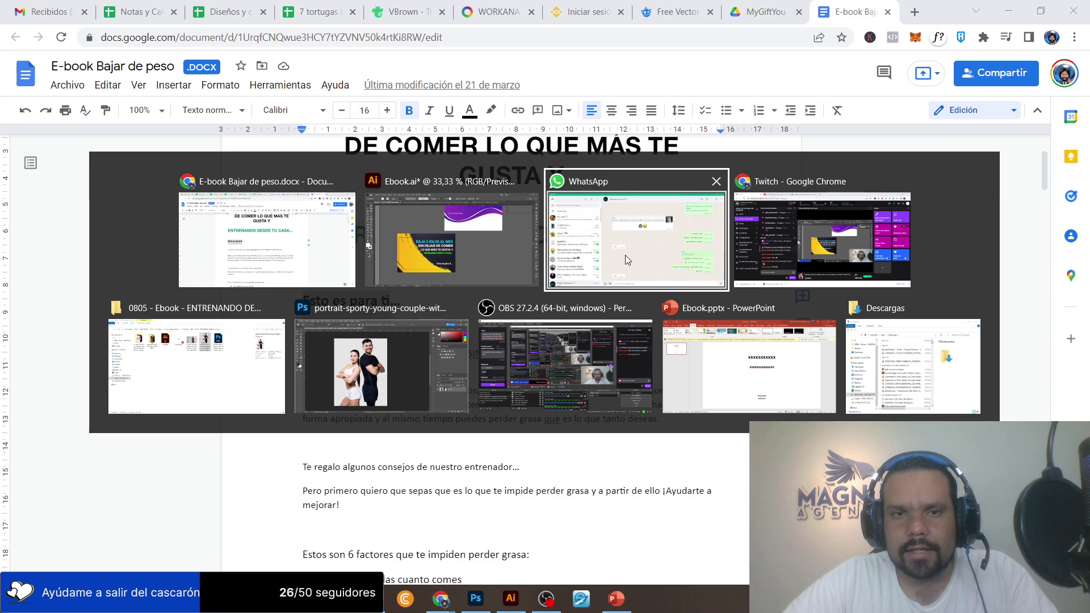
pyautogui.click(272, 346)
pyautogui.moveTo(607, 150); pyautogui.dragTo(301, 392)
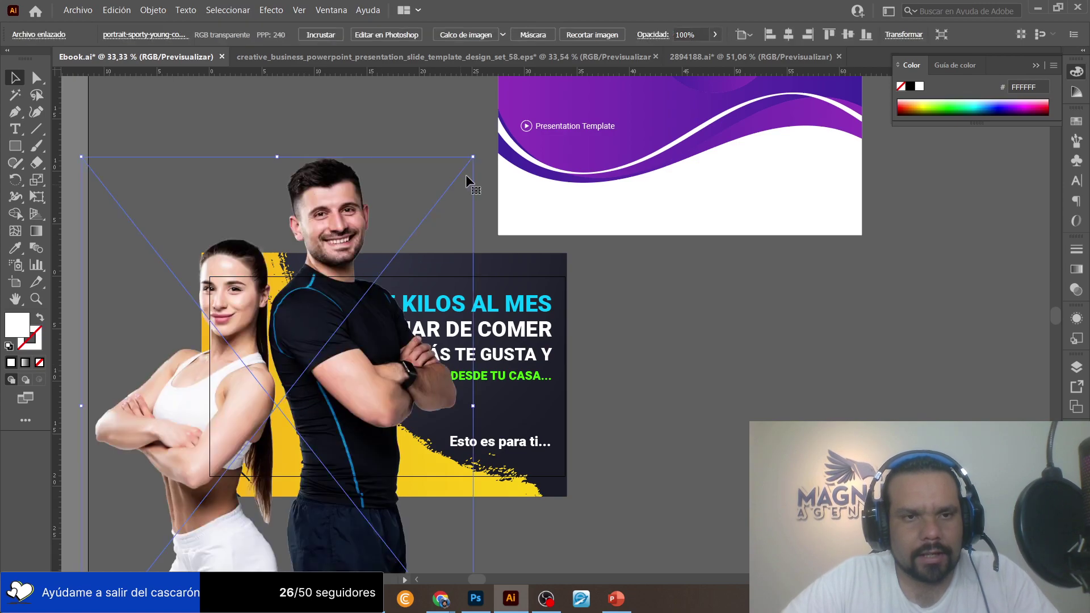
# Scale the couple photo down to fit the cover's height and position it over the yellow brush area beside the titles.
pyautogui.moveTo(476, 152); pyautogui.dragTo(361, 307)
pyautogui.moveTo(292, 416); pyautogui.dragTo(297, 392)
pyautogui.moveTo(206, 492); pyautogui.dragTo(215, 493)
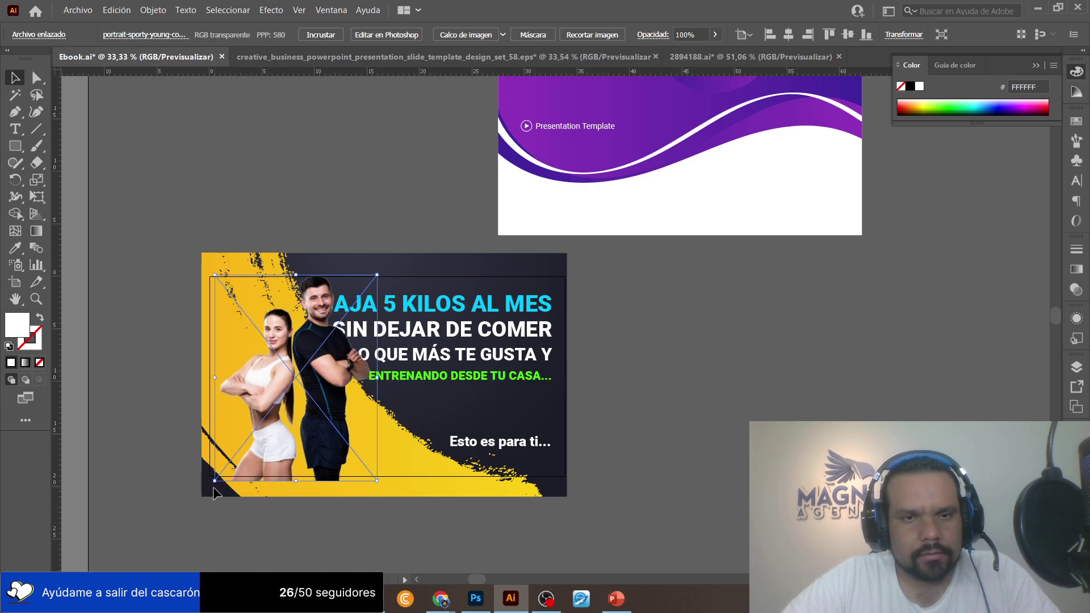
# Shrink the "BAJA 5 KILOS AL MES" title to about 57.5 pt from its right edge so it clears the man's head.
pyautogui.click(426, 314)
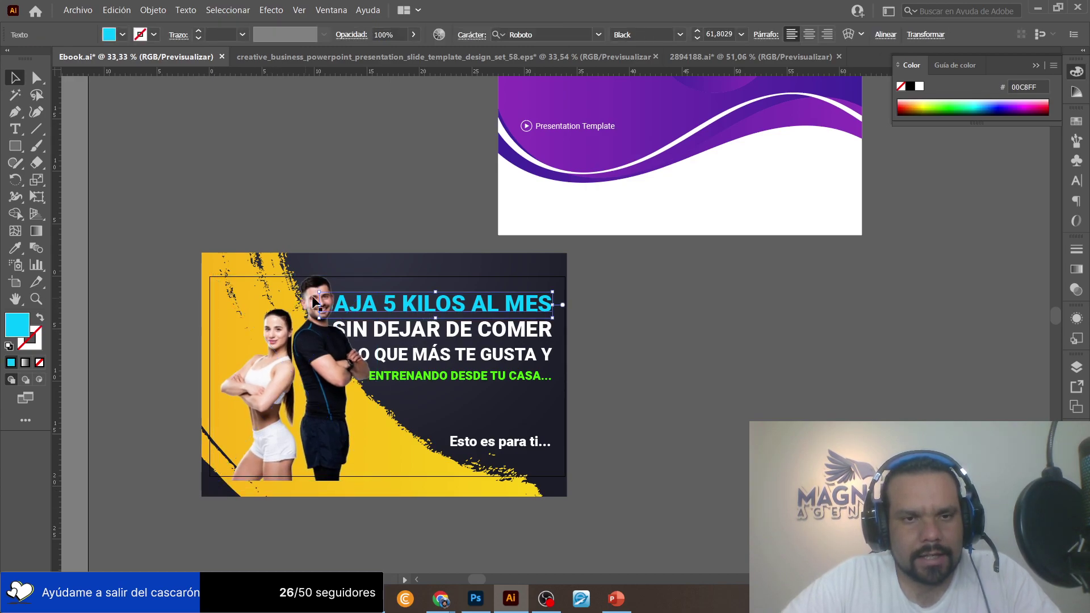
pyautogui.doubleClick(327, 310)
pyautogui.hotkey('ctrl', 'a')
pyautogui.press('Escape')
pyautogui.press('z')
pyautogui.moveTo(436, 330); pyautogui.dragTo(564, 329)
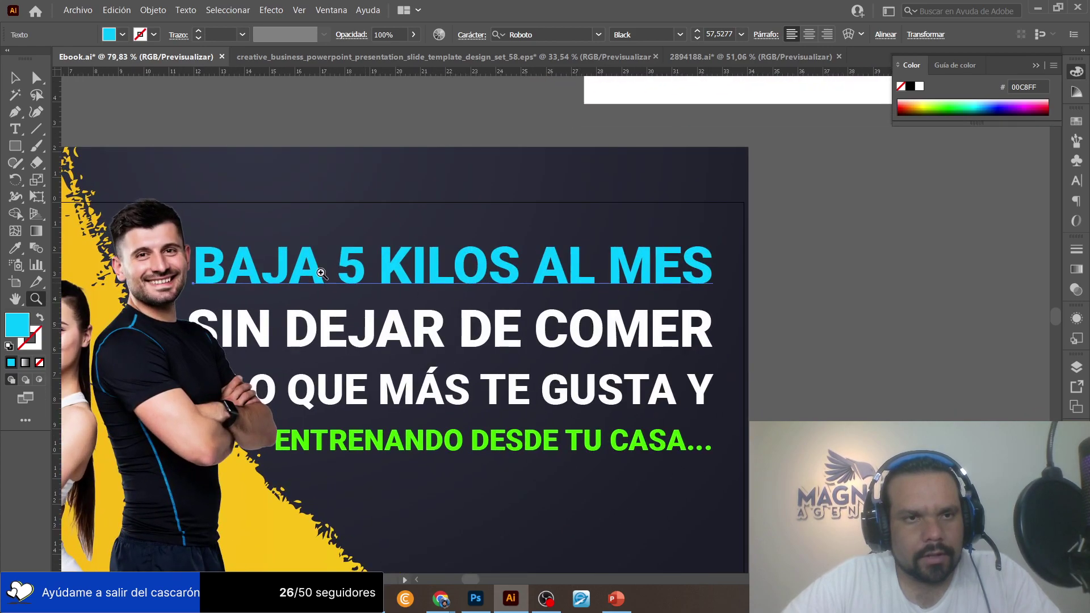
# Scale the couple photo down slightly so its lower cut edge rests on the cover's bottom margin line.
pyautogui.press('v')
pyautogui.click(102, 217)
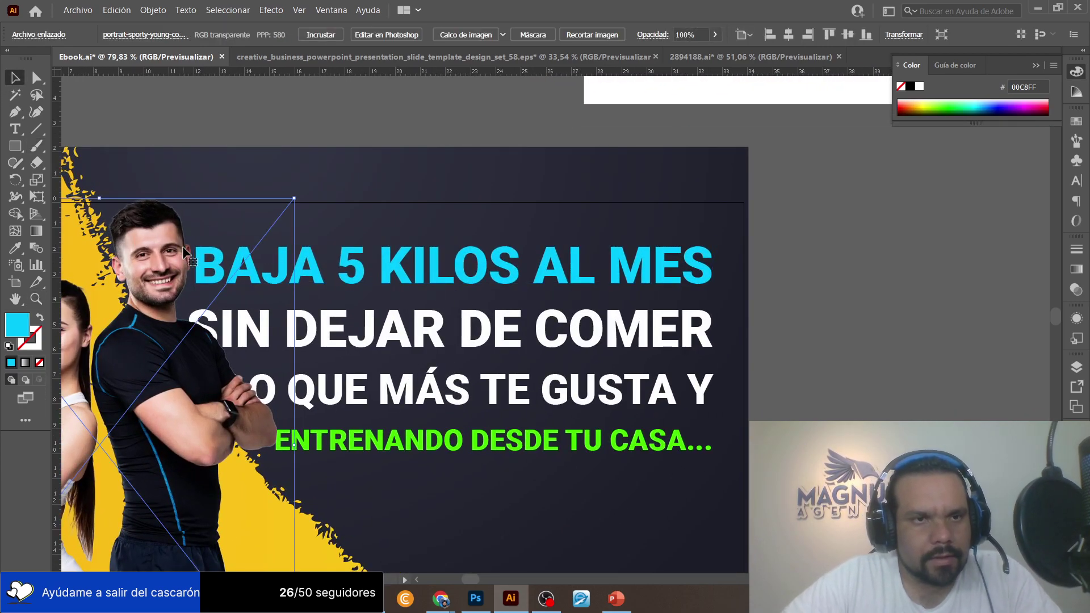
pyautogui.hscroll(-5, 183, 249)
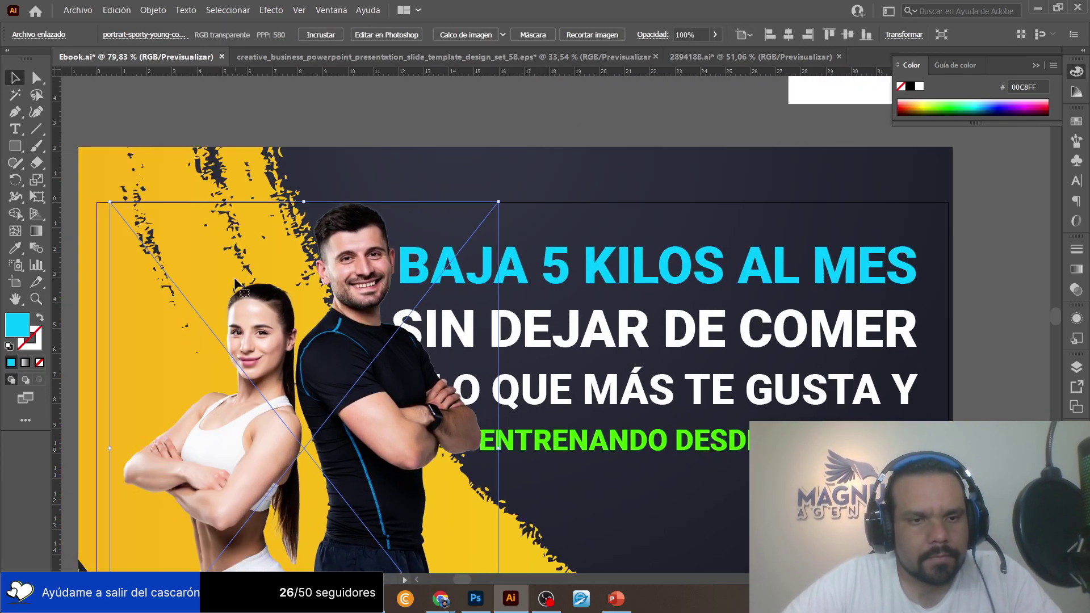
pyautogui.scroll(-5, 183, 250)
pyautogui.click(35, 298)
pyautogui.moveTo(398, 352); pyautogui.dragTo(234, 216)
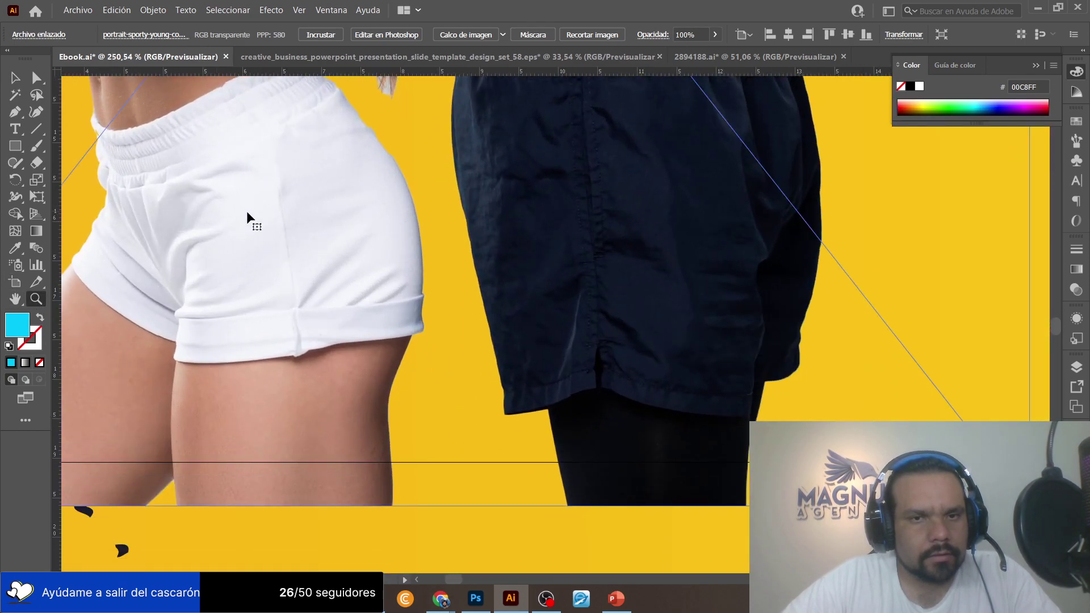
pyautogui.hscroll(-5, 235, 216)
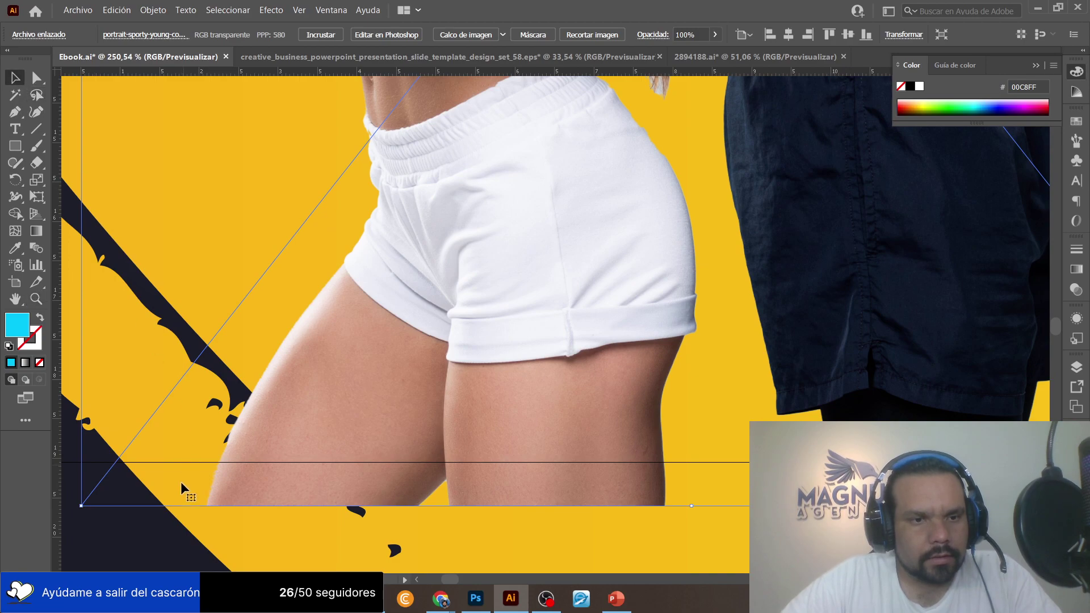
pyautogui.moveTo(76, 514); pyautogui.dragTo(116, 498)
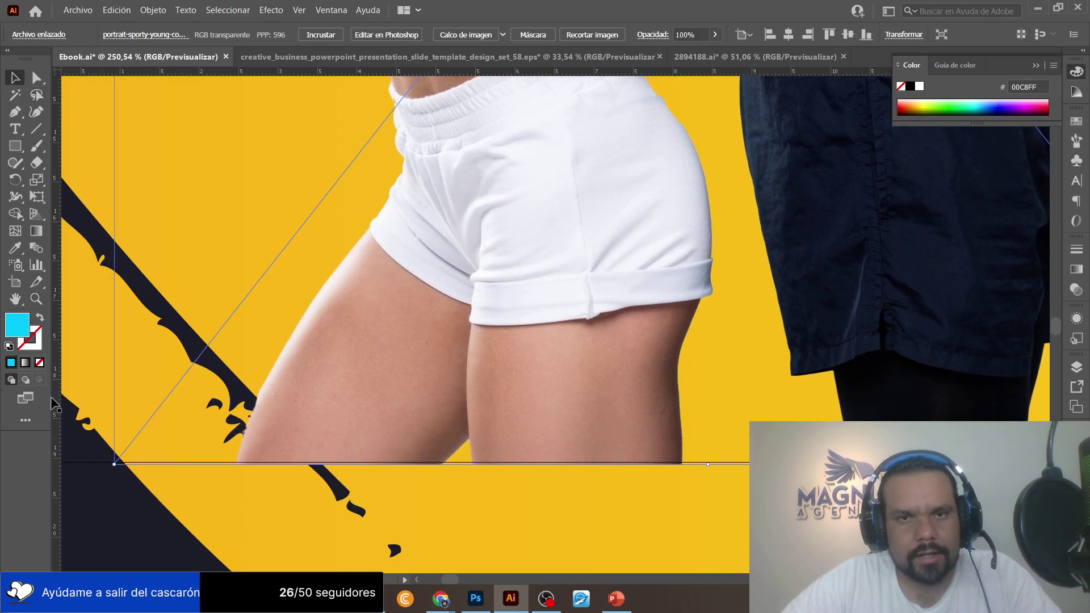
# Examine the couple photo's lower edge and the man's cut-out hair against the cover's margin lines.
pyautogui.hscroll(7, 701, 323)
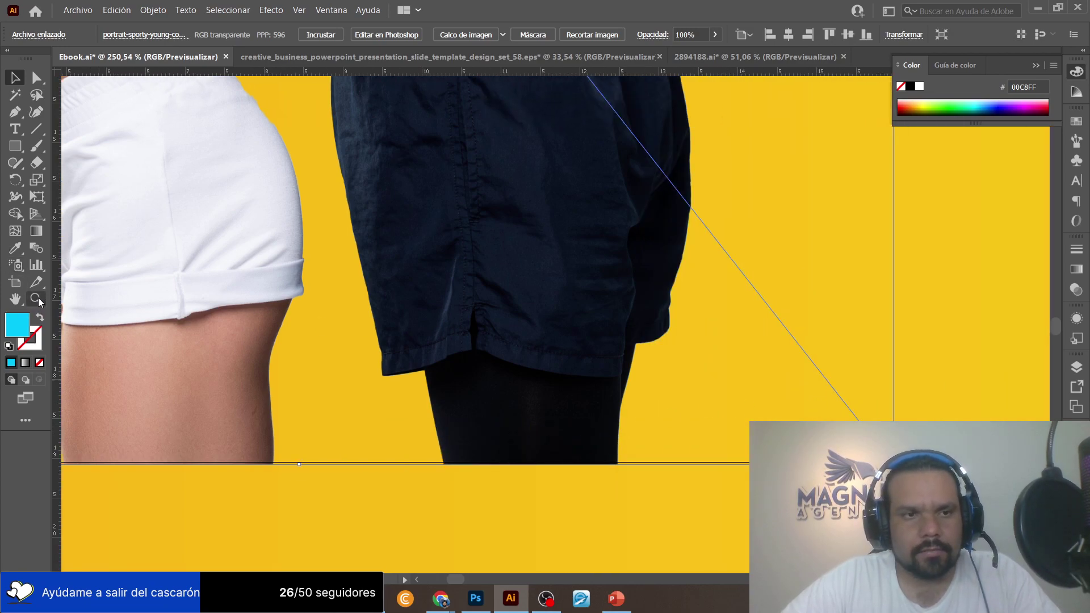
pyautogui.click(36, 299)
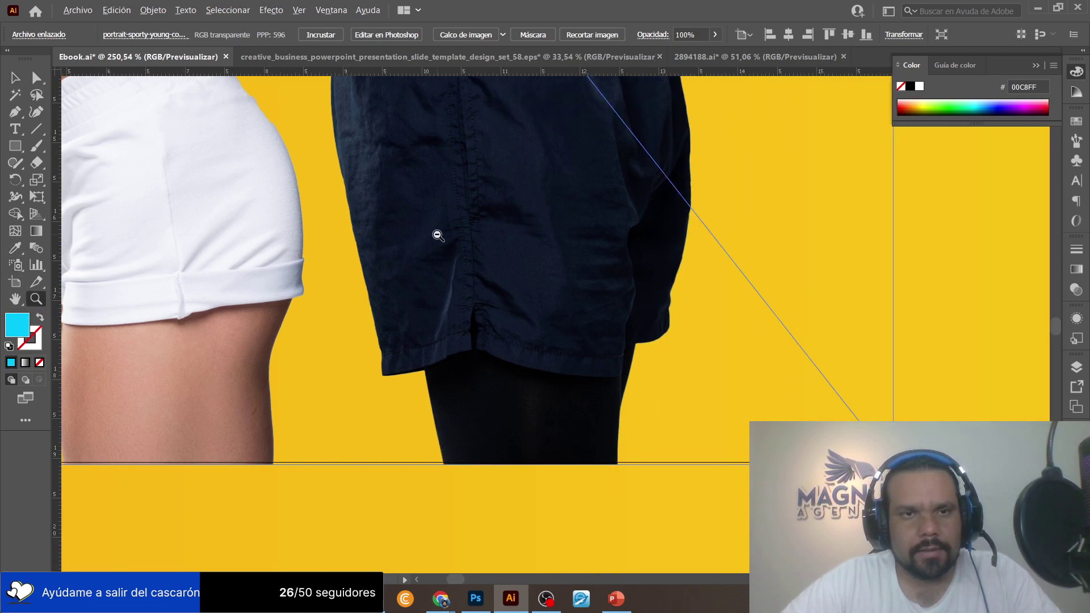
pyautogui.keyDown('alt'); pyautogui.click(436, 234); pyautogui.keyUp('alt')
pyautogui.keyDown('alt'); pyautogui.click(363, 235); pyautogui.keyUp('alt')
pyautogui.keyDown('alt'); pyautogui.click(346, 235); pyautogui.keyUp('alt')
pyautogui.moveTo(346, 234); pyautogui.dragTo(612, 253)
pyautogui.moveTo(673, 194); pyautogui.dragTo(747, 227)
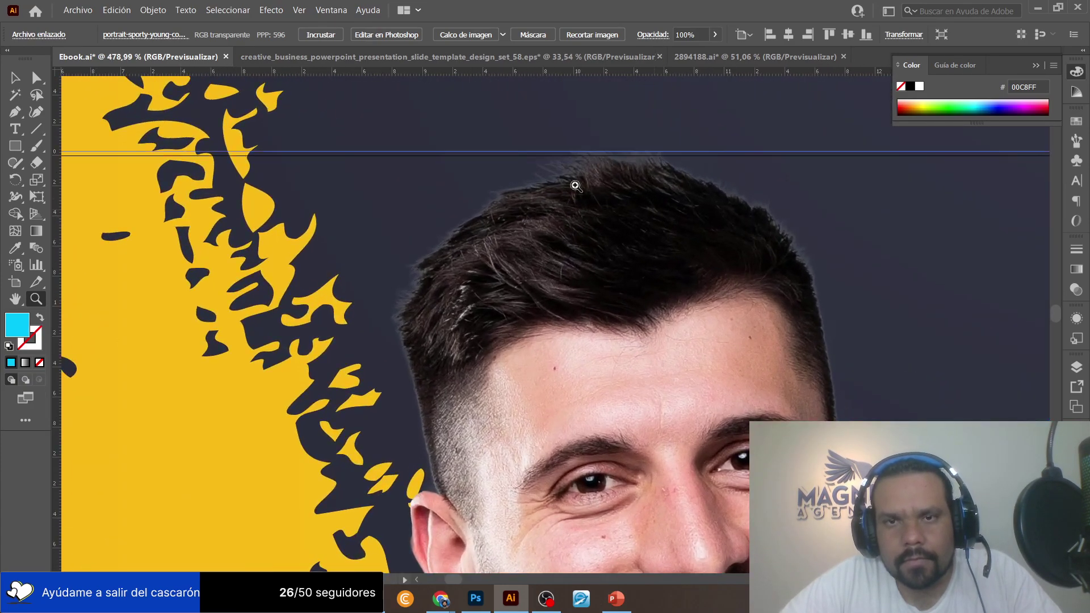
pyautogui.click(16, 80)
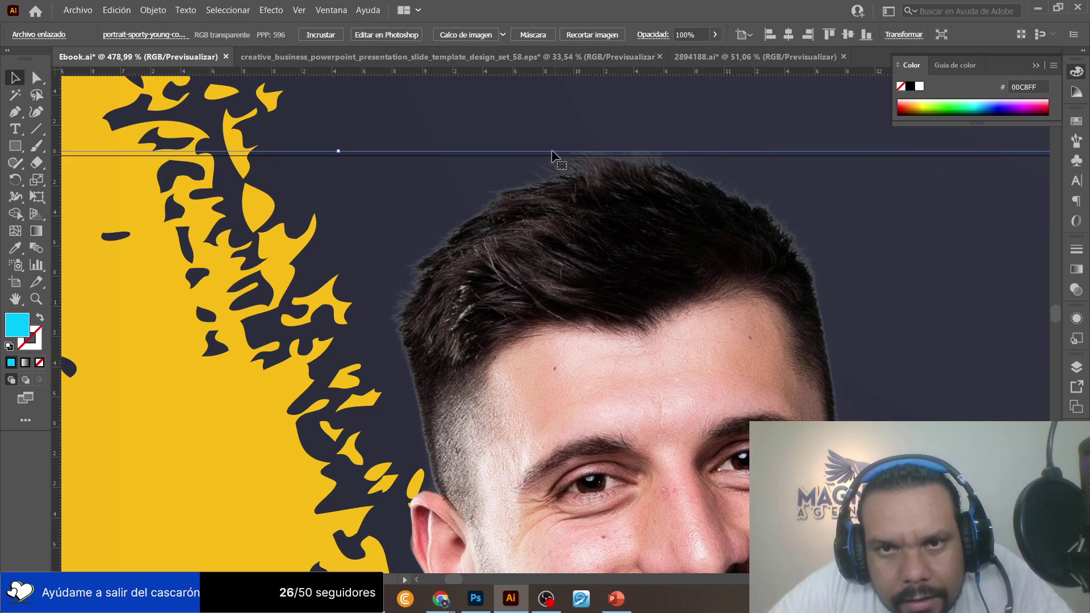
pyautogui.click(460, 133)
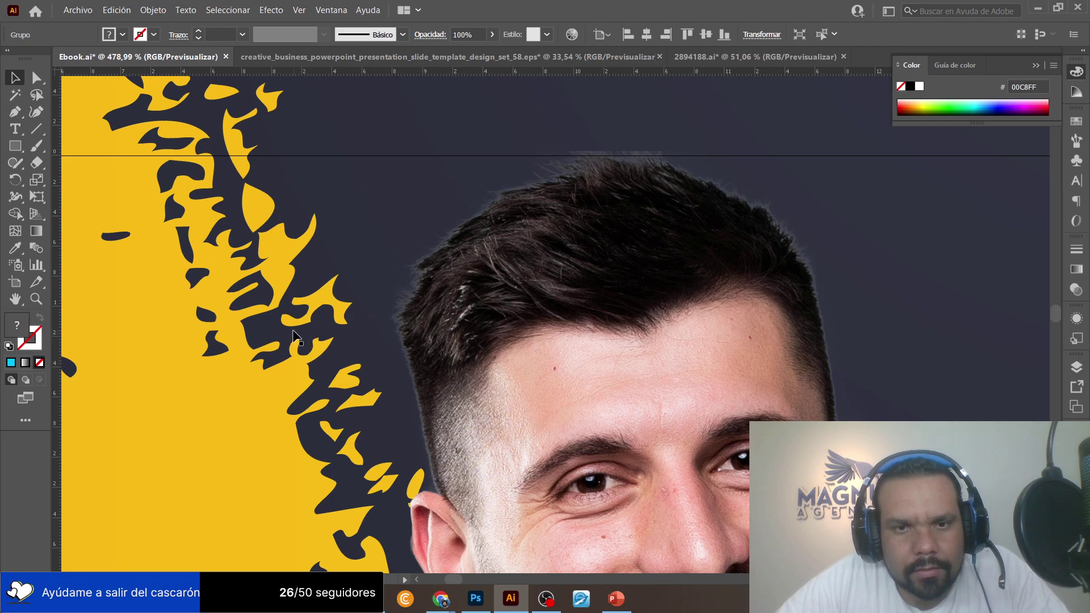
pyautogui.moveTo(556, 289); pyautogui.dragTo(343, 292)
pyautogui.hotkey('ctrl', 'z')
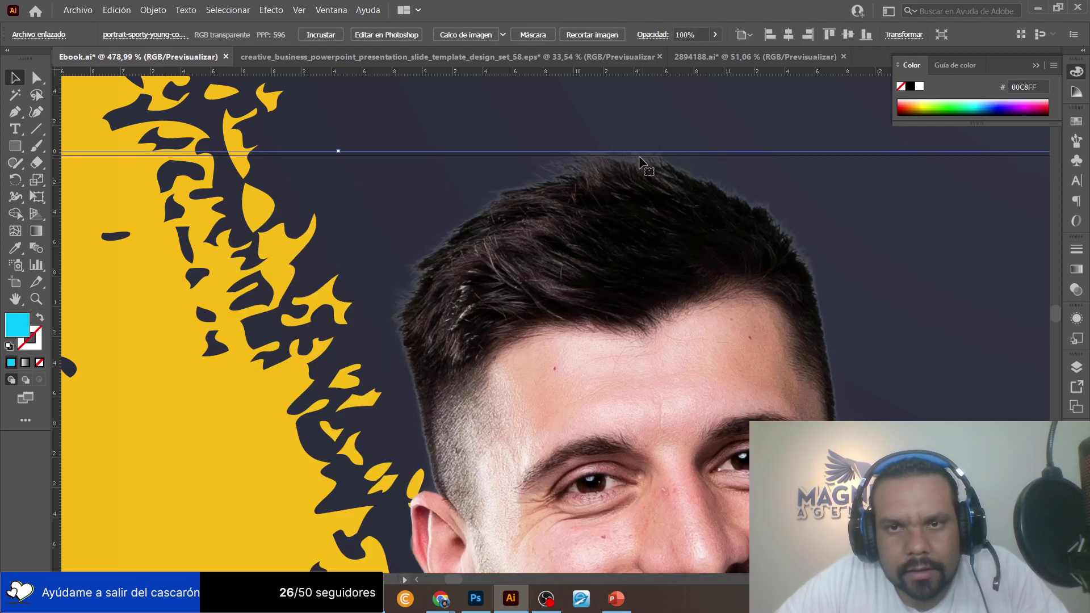
pyautogui.scroll(-3, 597, 328)
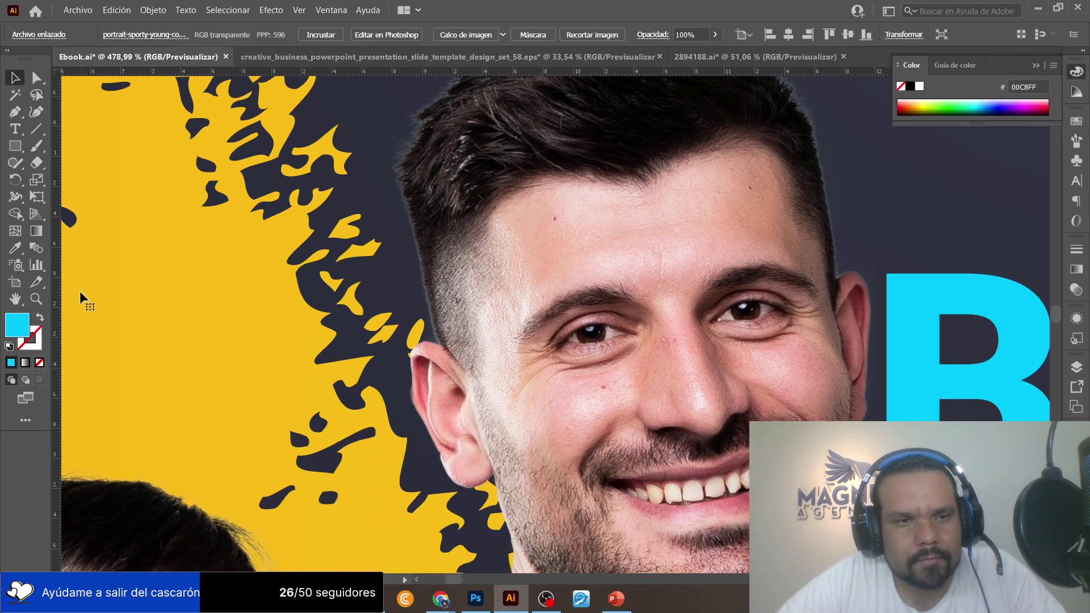
pyautogui.click(35, 299)
pyautogui.keyDown('alt'); pyautogui.click(631, 356); pyautogui.keyUp('alt')
pyautogui.keyDown('alt'); pyautogui.click(631, 356); pyautogui.keyUp('alt')
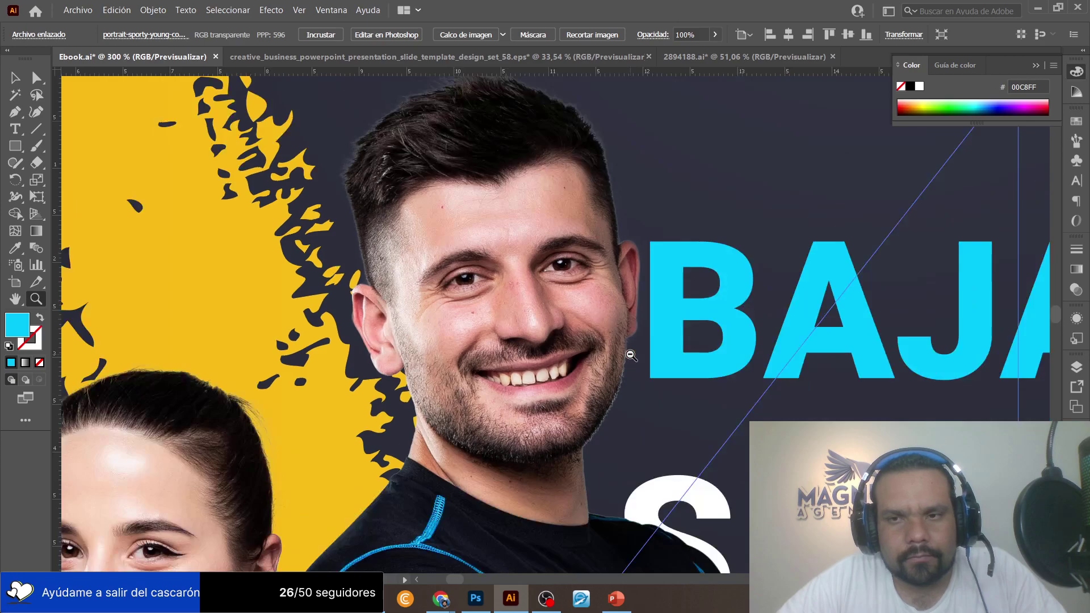
pyautogui.keyDown('alt'); pyautogui.click(631, 356); pyautogui.keyUp('alt')
# Bring the four title lines to the front so they sit above the couple photo.
pyautogui.click(748, 319)
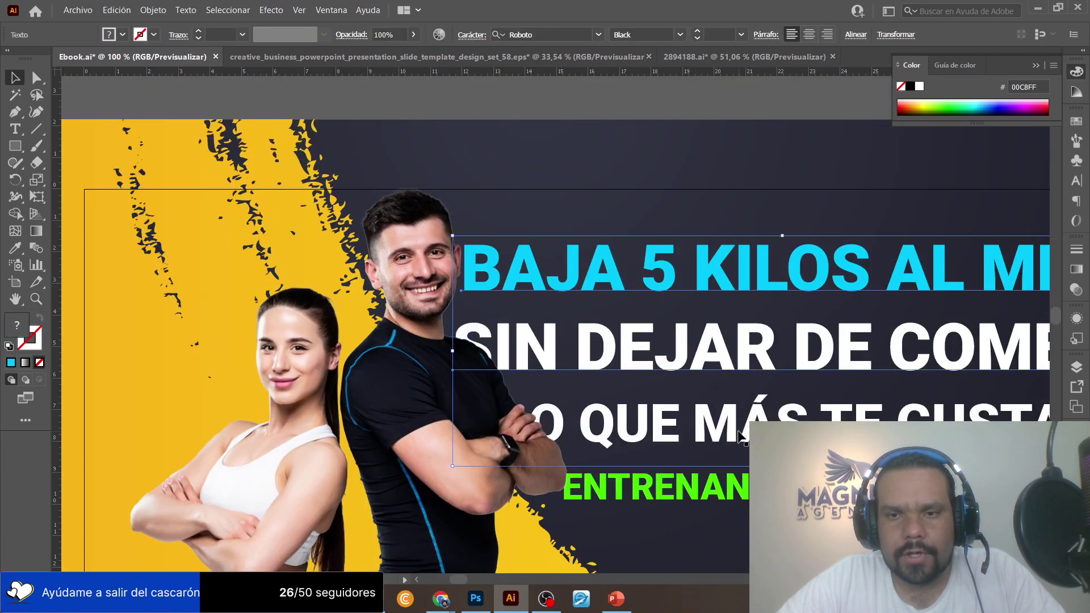
pyautogui.keyDown('shift'); pyautogui.click(738, 494); pyautogui.keyUp('shift')
pyautogui.rightClick(764, 500)
pyautogui.moveTo(806, 427)
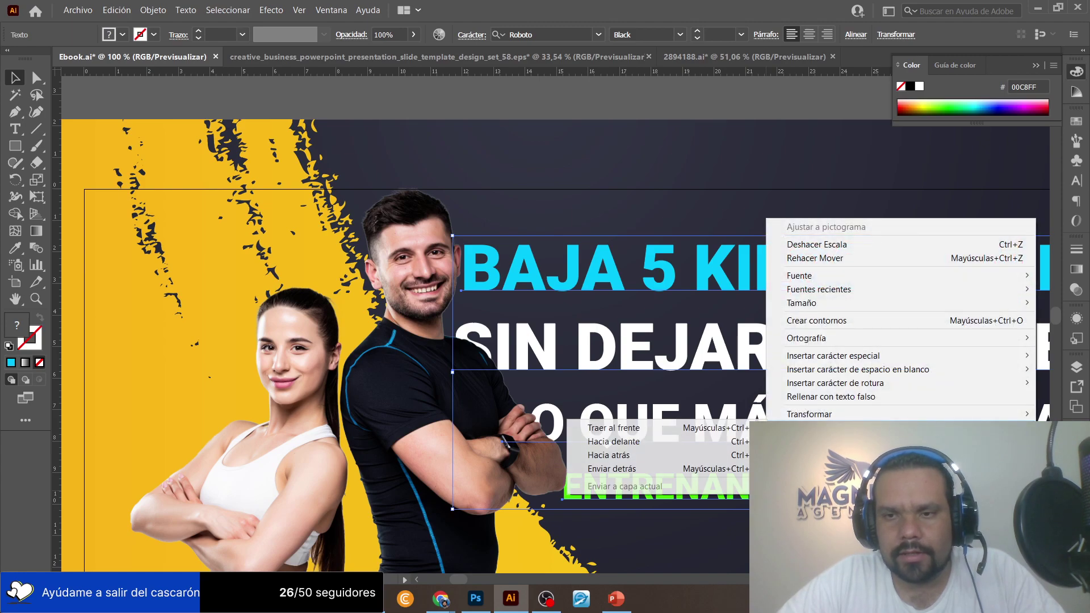
pyautogui.click(593, 428)
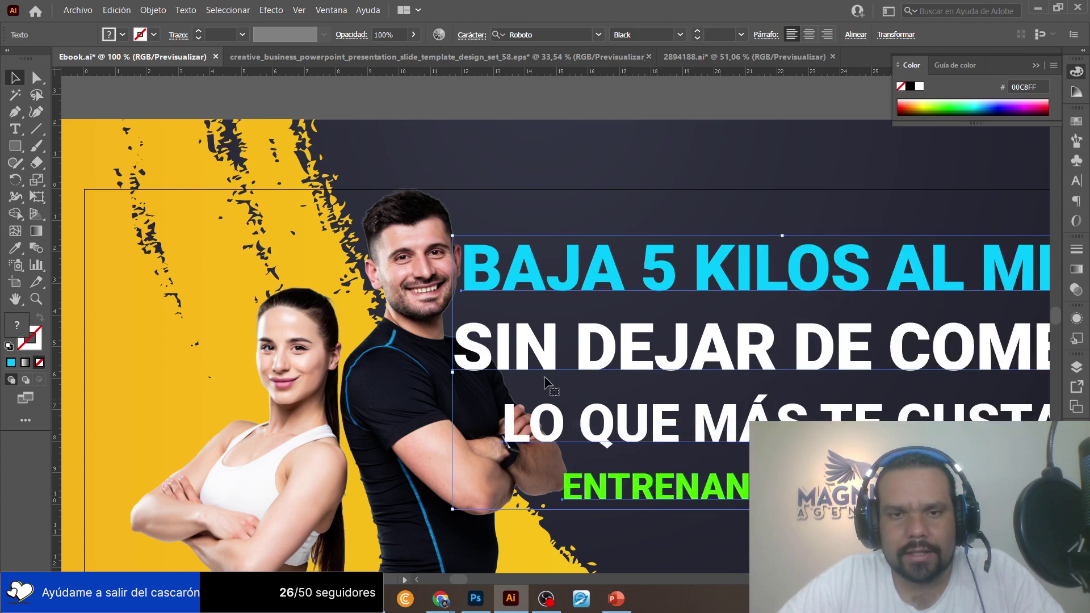
pyautogui.click(207, 187)
pyautogui.click(277, 88)
# Shrink both white title lines, with "LO QUE MÁS TE GUSTA Y" at about 43.4 pt, and move them closer to the blue title.
pyautogui.click(591, 346)
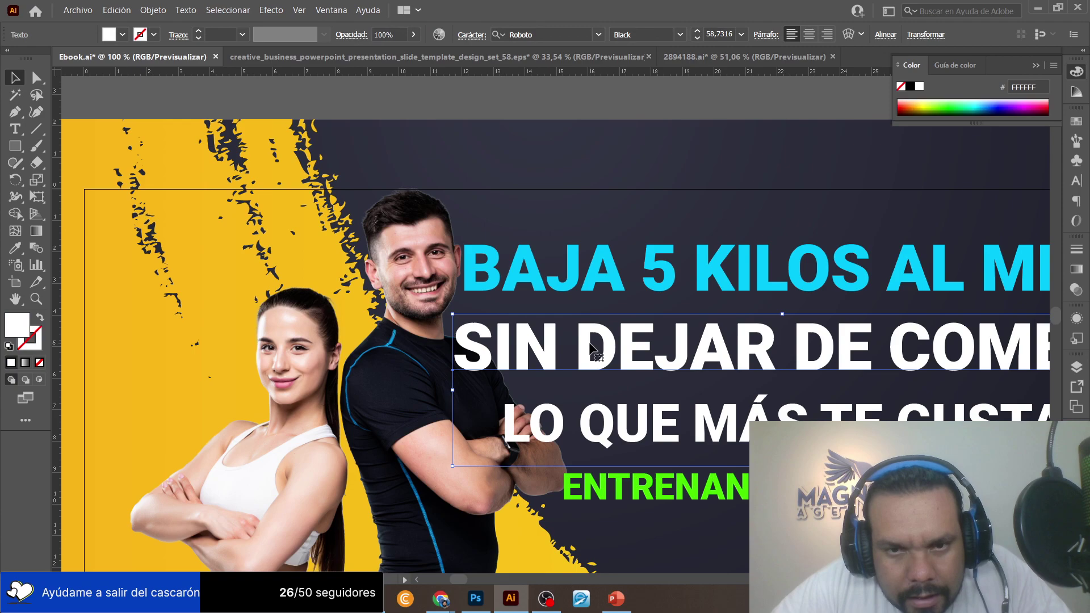
pyautogui.moveTo(456, 469); pyautogui.dragTo(569, 413)
pyautogui.click(518, 452)
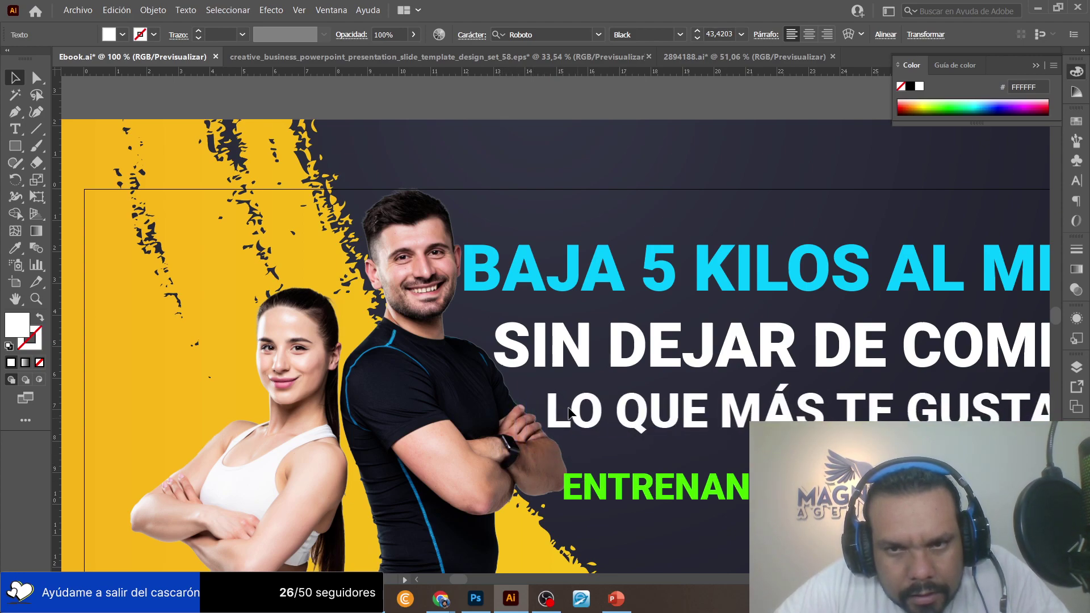
pyautogui.click(565, 378)
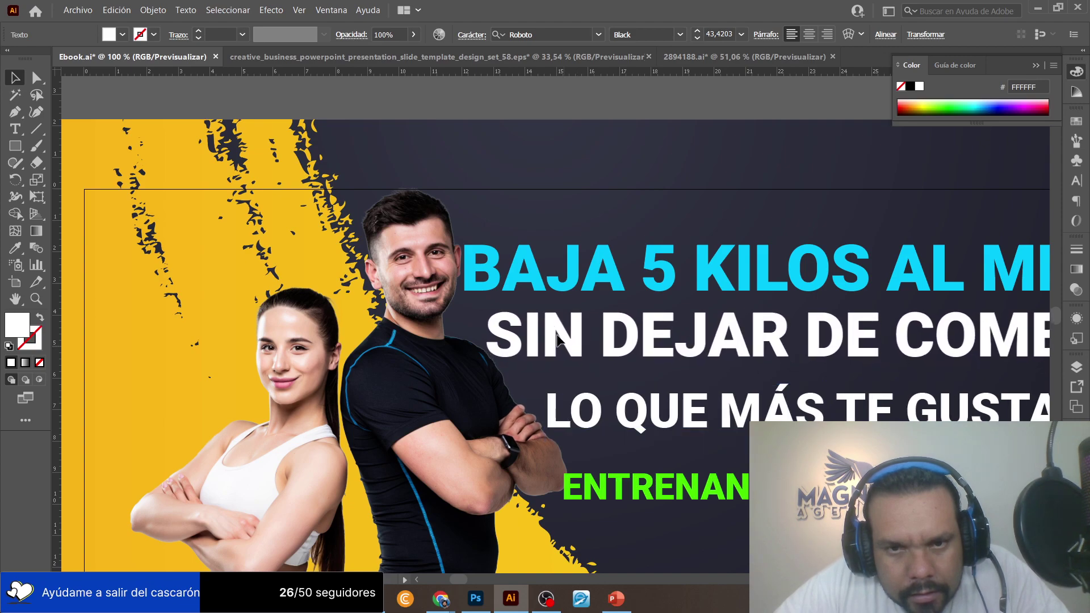
pyautogui.click(562, 341)
pyautogui.moveTo(592, 425); pyautogui.dragTo(588, 420)
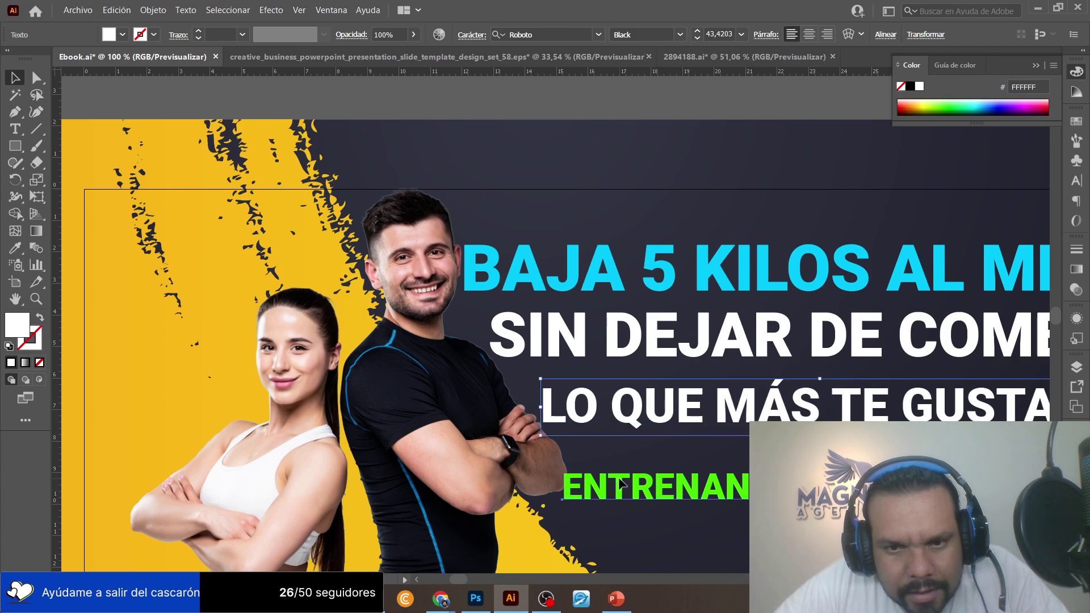
# Move the green "ENTRENANDO DESDE TU CASA..." line up and shrink it to about 32.2 pt to clear the man's arm.
pyautogui.click(623, 487)
pyautogui.hscroll(5, 624, 495)
pyautogui.hotkey('shift', 'Up')
pyautogui.hotkey('shift', 'Up')
pyautogui.hotkey('shift', 'Up')
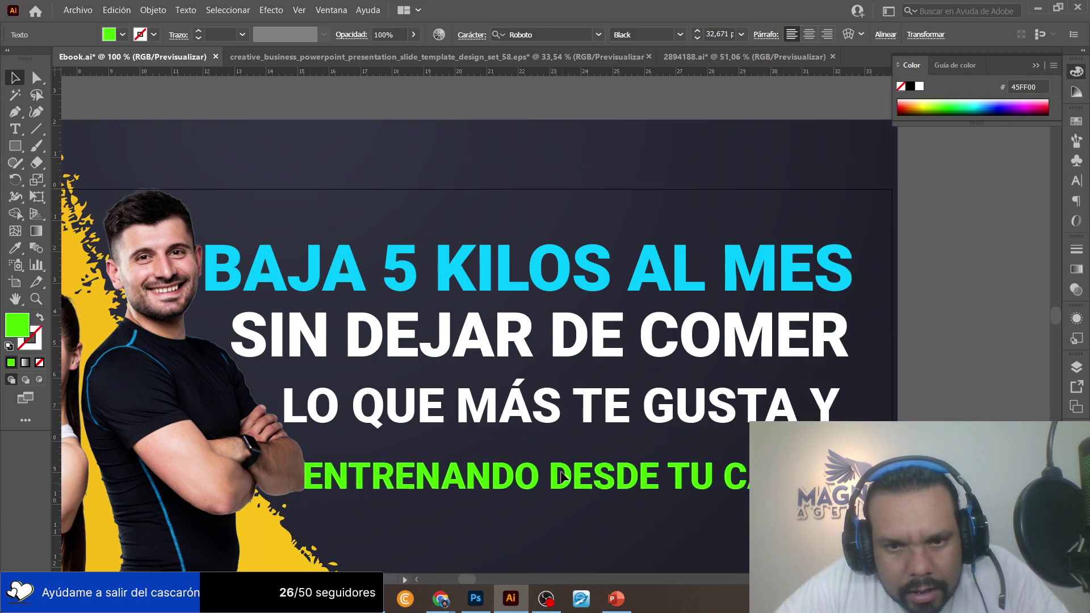
pyautogui.moveTo(305, 493); pyautogui.dragTo(313, 509)
# Try to align the four title lines along their right edges.
pyautogui.moveTo(738, 500); pyautogui.dragTo(730, 114)
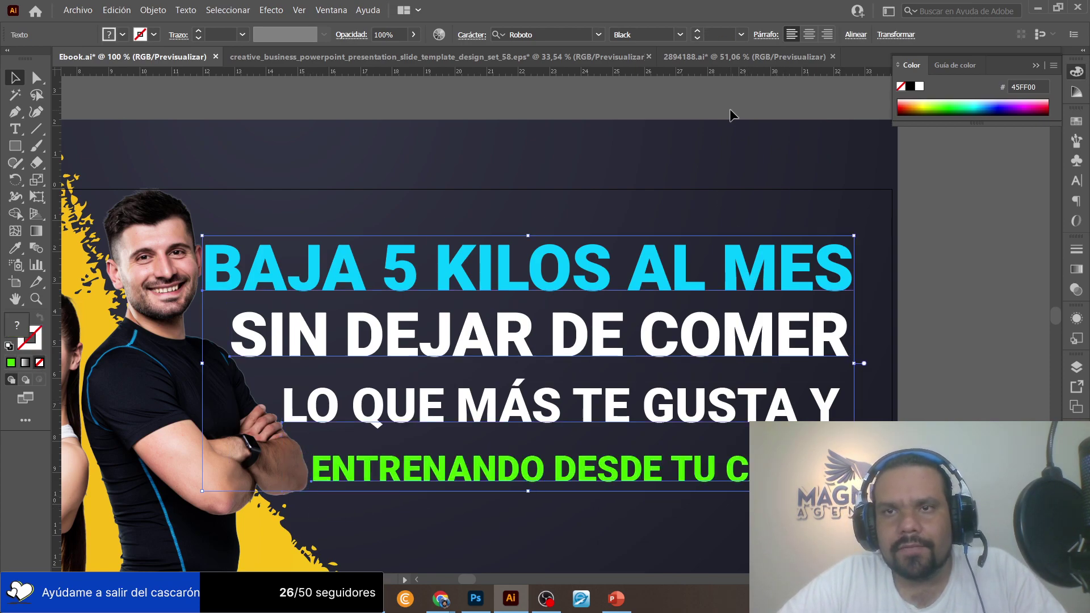
pyautogui.click(852, 38)
pyautogui.click(763, 75)
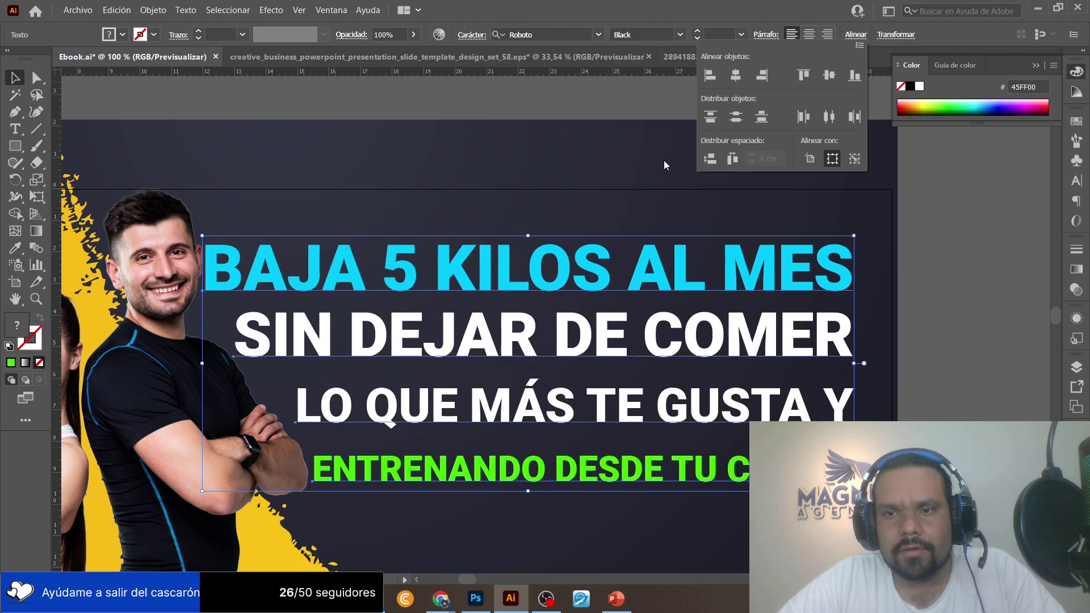
pyautogui.click(888, 282)
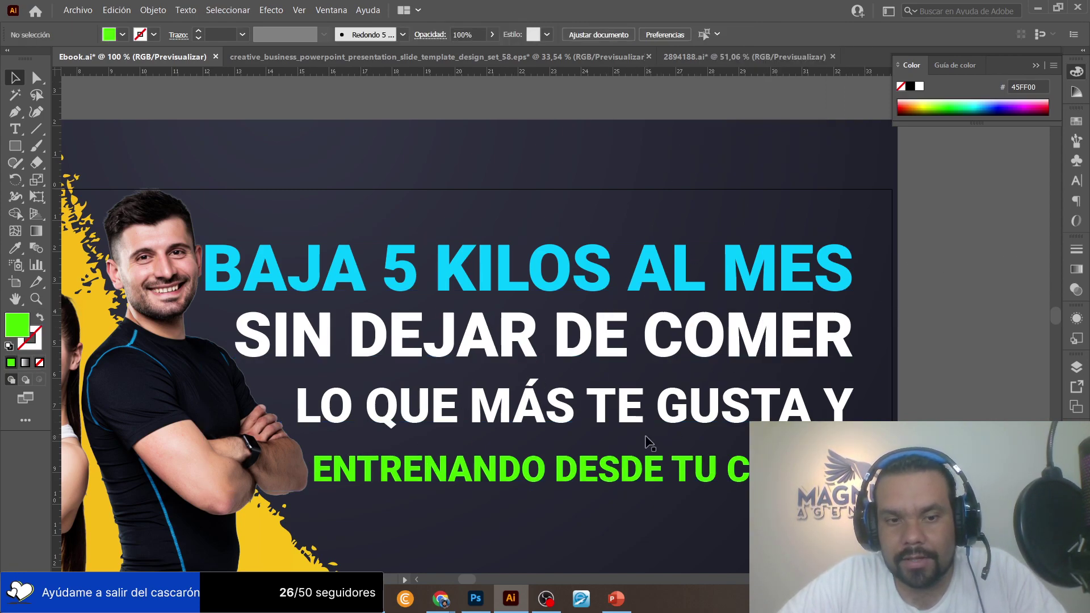
pyautogui.hotkey('ctrl', 'z')
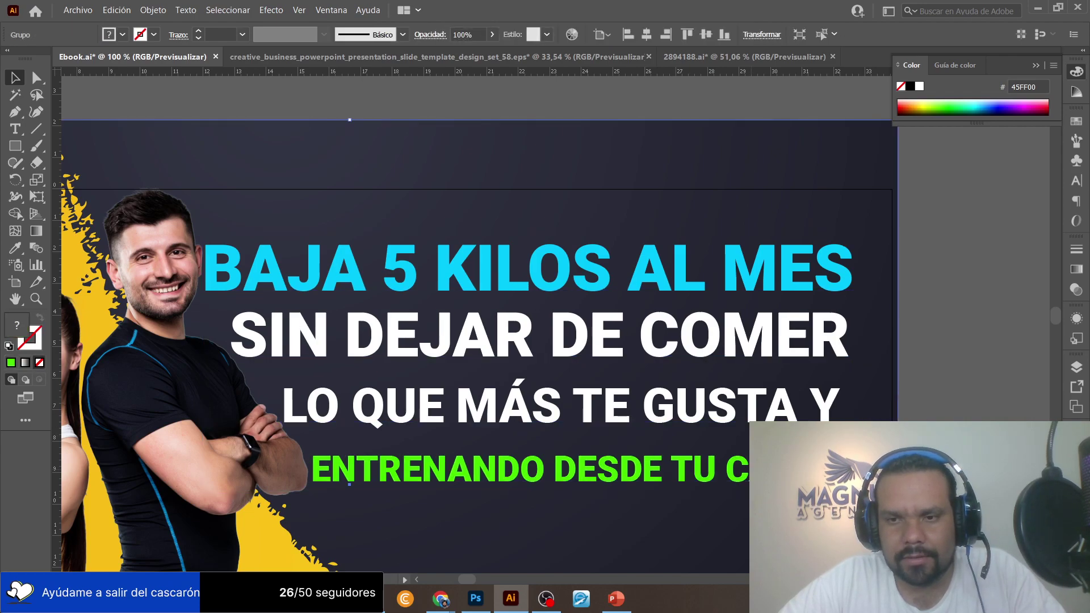
# Nudge the green "ENTRENANDO DESDE TU CASA..." line slightly up towards the white line above it.
pyautogui.click(773, 469)
pyautogui.hotkey('shift', 'Up')
pyautogui.press('Down')
pyautogui.press('Down')
pyautogui.press('Down')
pyautogui.press('Down')
pyautogui.press('Down')
pyautogui.press('Down')
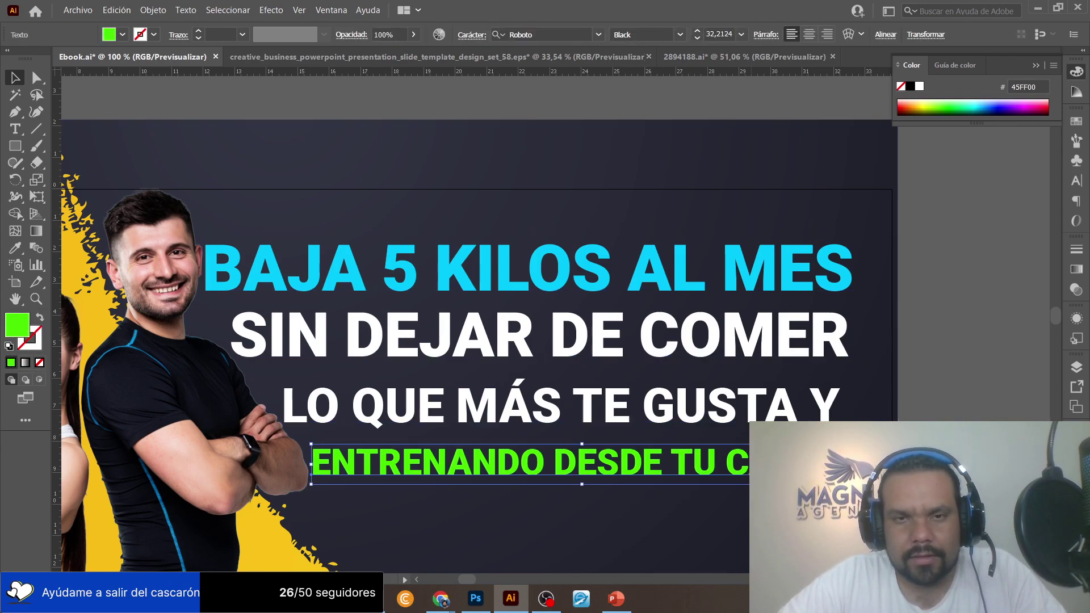
pyautogui.hotkey('ctrl', 'shift', 'a')
# Align the blue, two white and green title lines along their right edges.
pyautogui.scroll(-2, 453, 275)
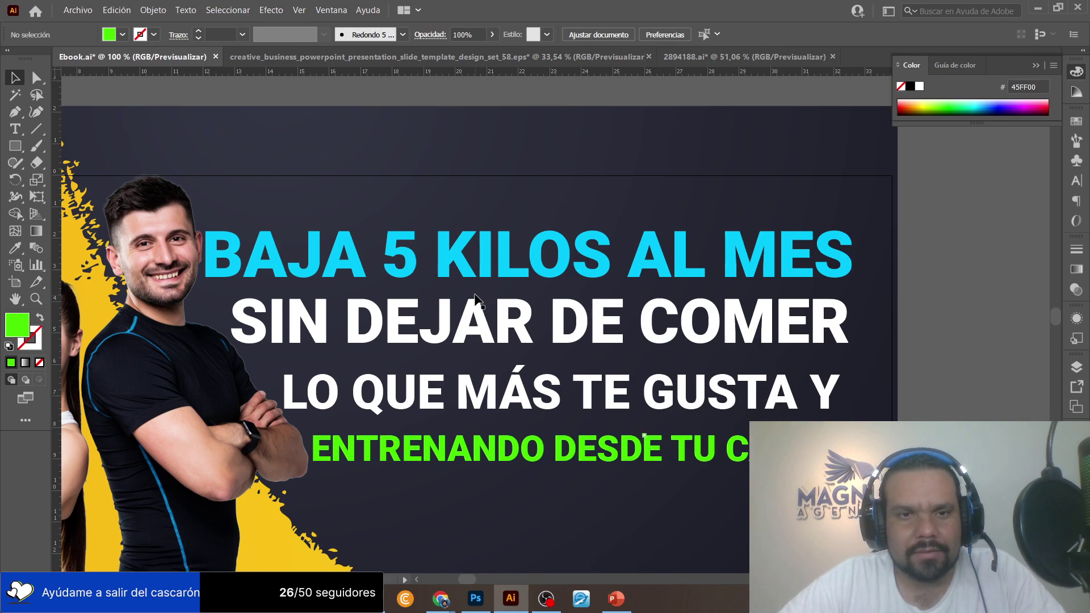
pyautogui.click(343, 242)
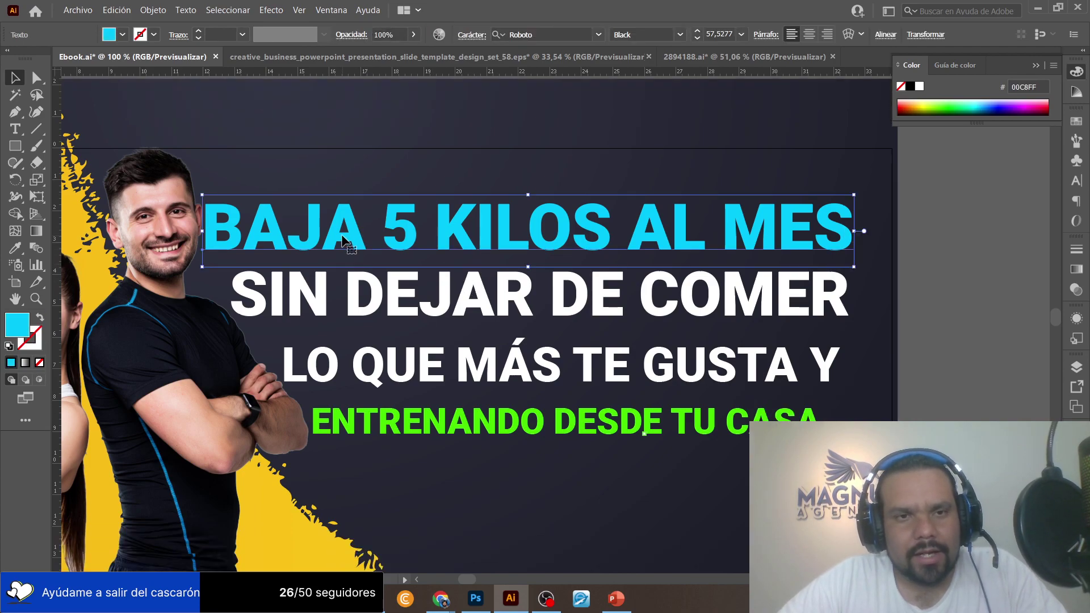
pyautogui.keyDown('shift'); pyautogui.click(378, 296); pyautogui.keyUp('shift')
pyautogui.keyDown('shift'); pyautogui.click(425, 370); pyautogui.keyUp('shift')
pyautogui.keyDown('shift'); pyautogui.click(449, 429); pyautogui.keyUp('shift')
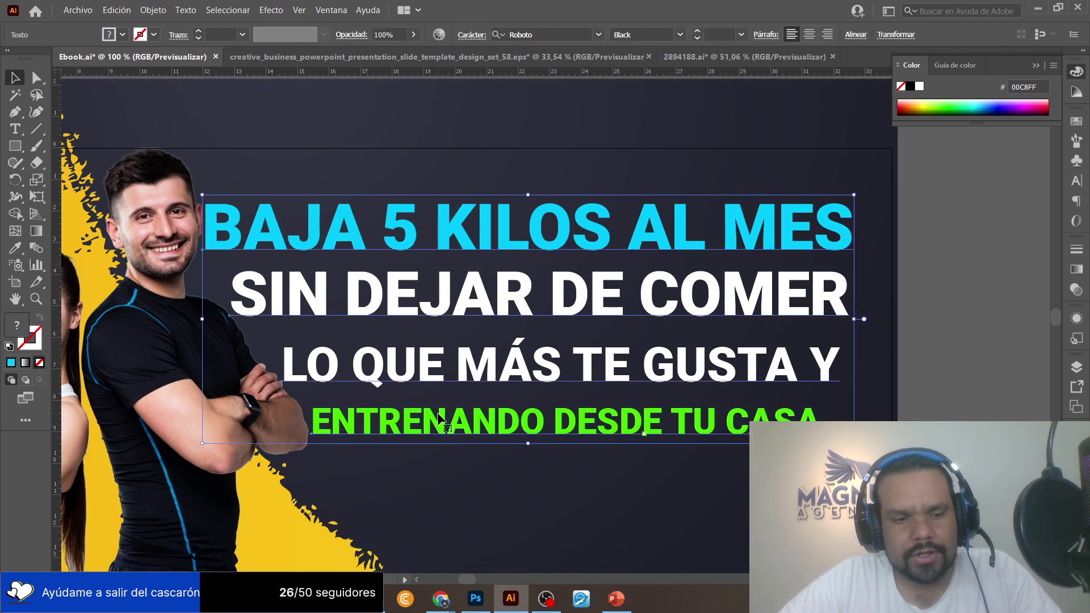
pyautogui.click(856, 35)
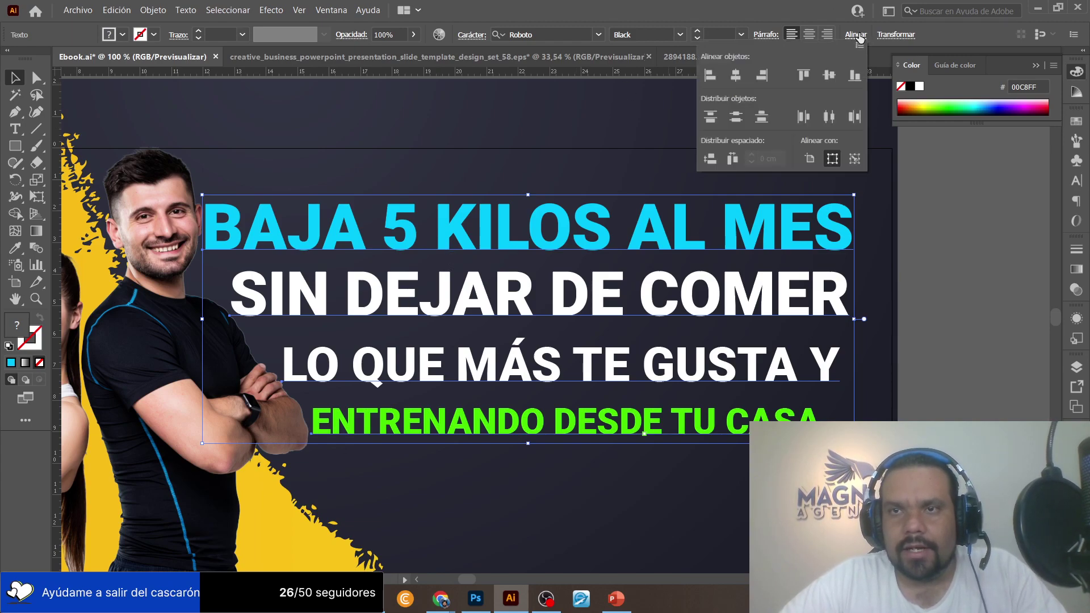
pyautogui.click(762, 76)
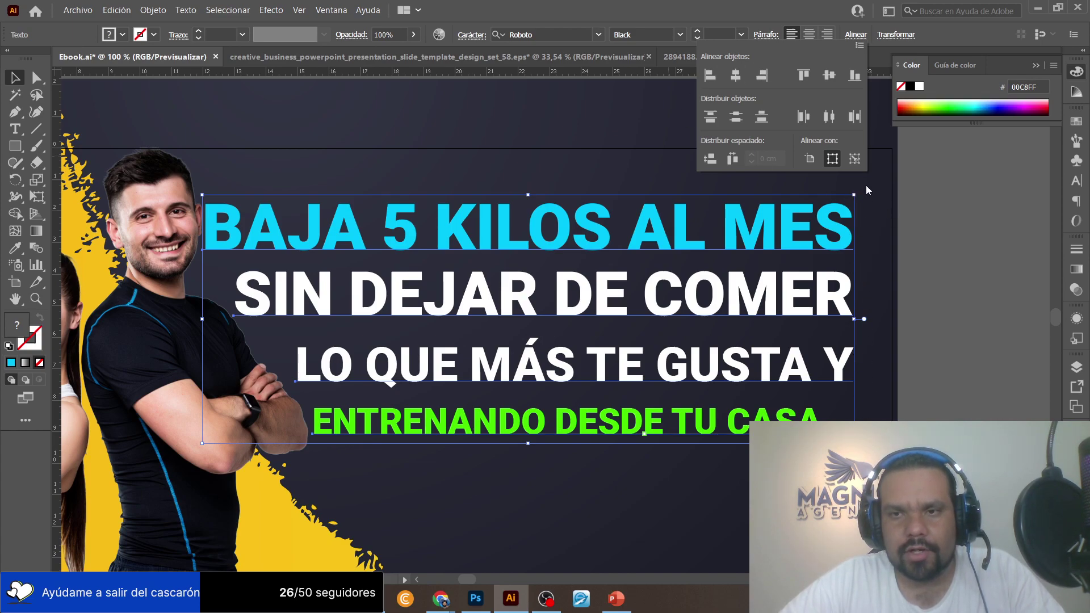
pyautogui.click(959, 328)
pyautogui.hotkey('ctrl', 'shift', 'a')
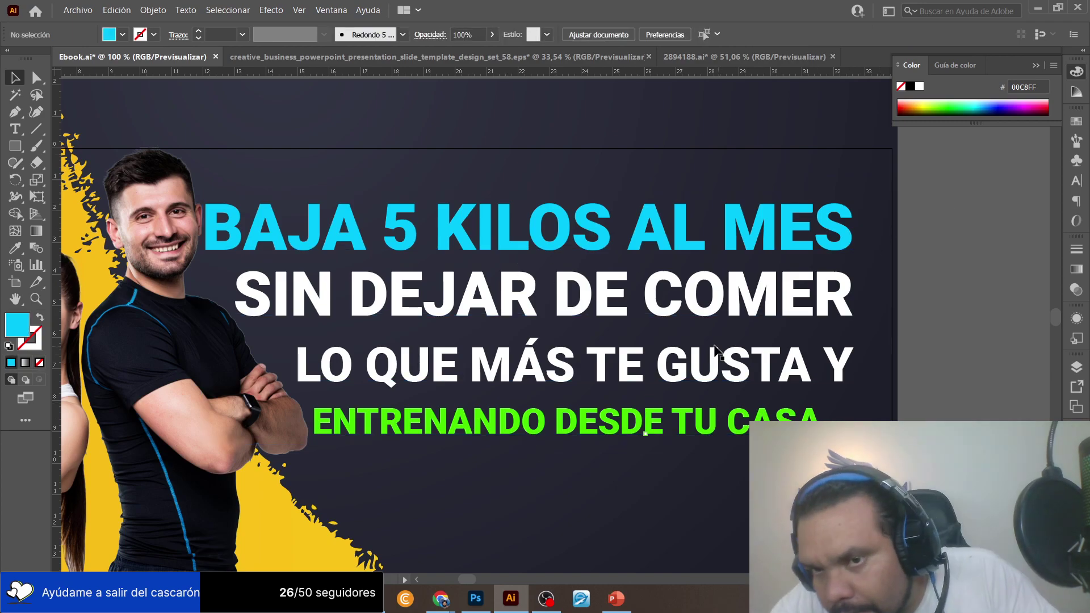
# Enlarge both white title lines slightly from their right edge, with "SIN DEJAR DE COMER" at about 55.6 pt.
pyautogui.click(329, 371)
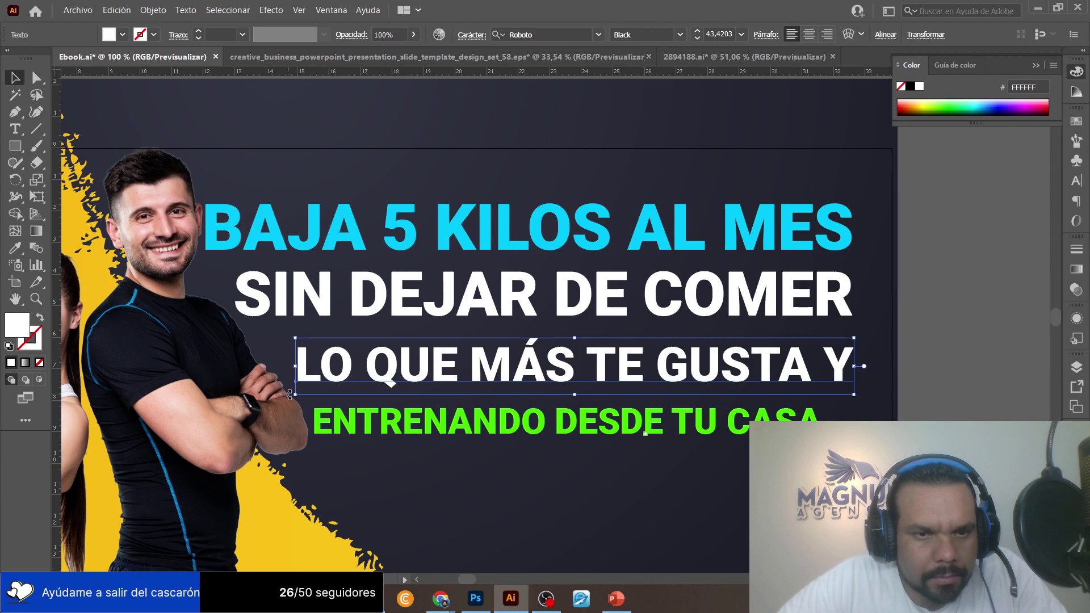
pyautogui.moveTo(293, 397); pyautogui.dragTo(230, 410)
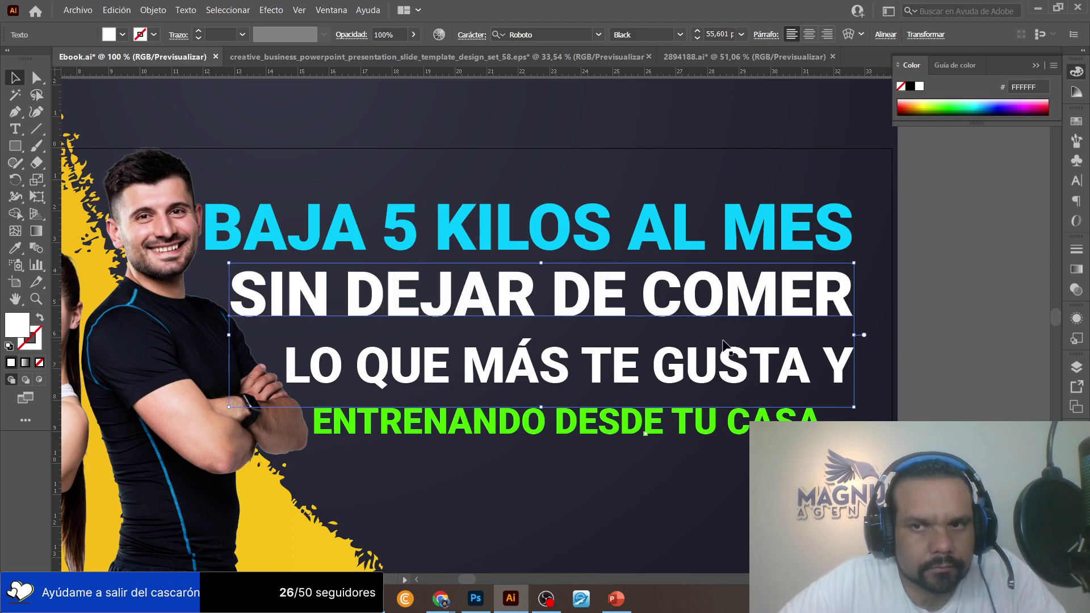
pyautogui.hotkey('ctrl', 'shift', 'a')
pyautogui.scroll(-8, 705, 355)
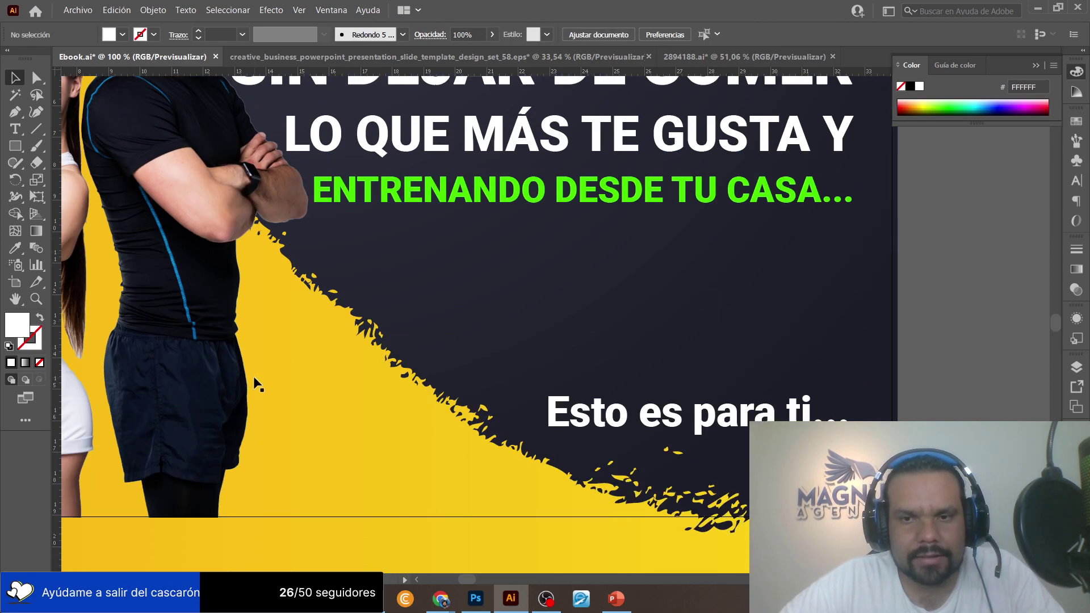
# Save the Ebook.ai document with the right-aligned title lines.
pyautogui.click(22, 300)
pyautogui.keyDown('alt'); pyautogui.click(694, 306); pyautogui.keyUp('alt')
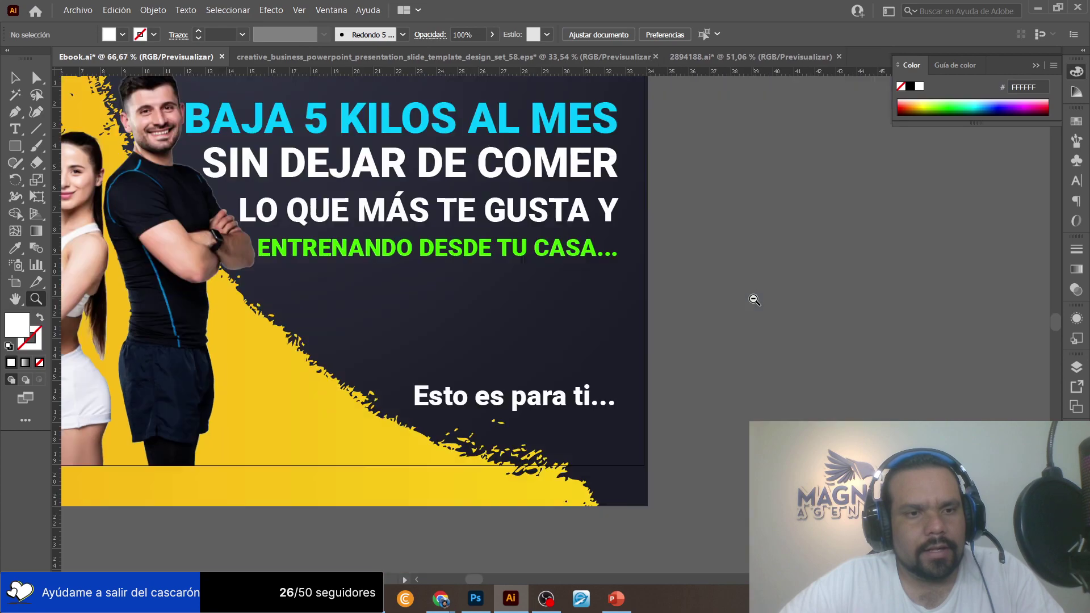
pyautogui.keyDown('alt'); pyautogui.click(711, 290); pyautogui.keyUp('alt')
pyautogui.keyDown('alt'); pyautogui.click(305, 239); pyautogui.keyUp('alt')
pyautogui.scroll(-4, 372, 244)
pyautogui.scroll(1, 372, 245)
pyautogui.click(390, 272)
pyautogui.click(78, 10)
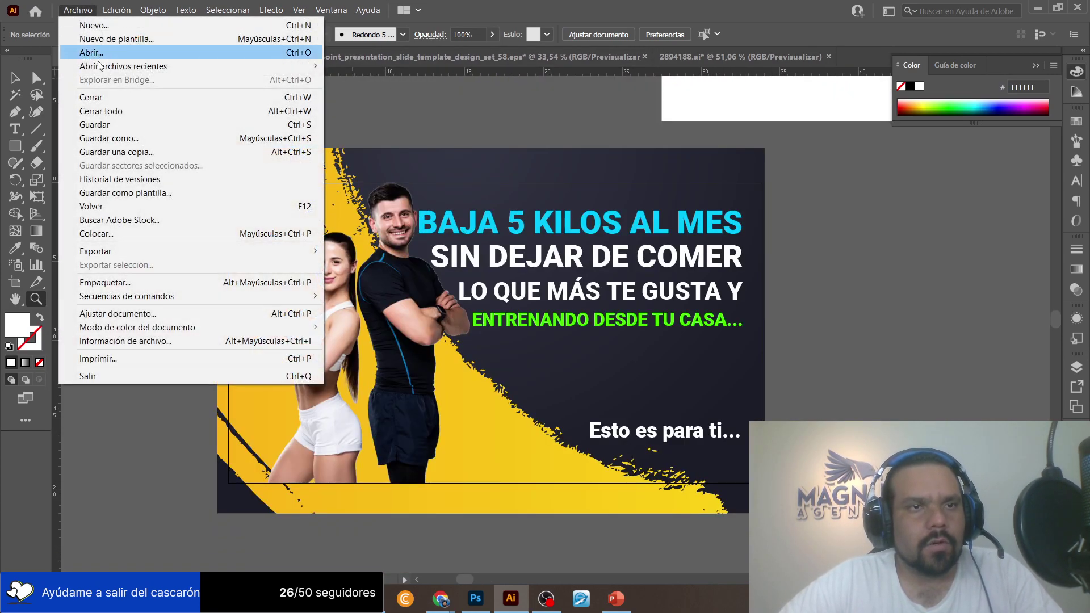
pyautogui.click(126, 120)
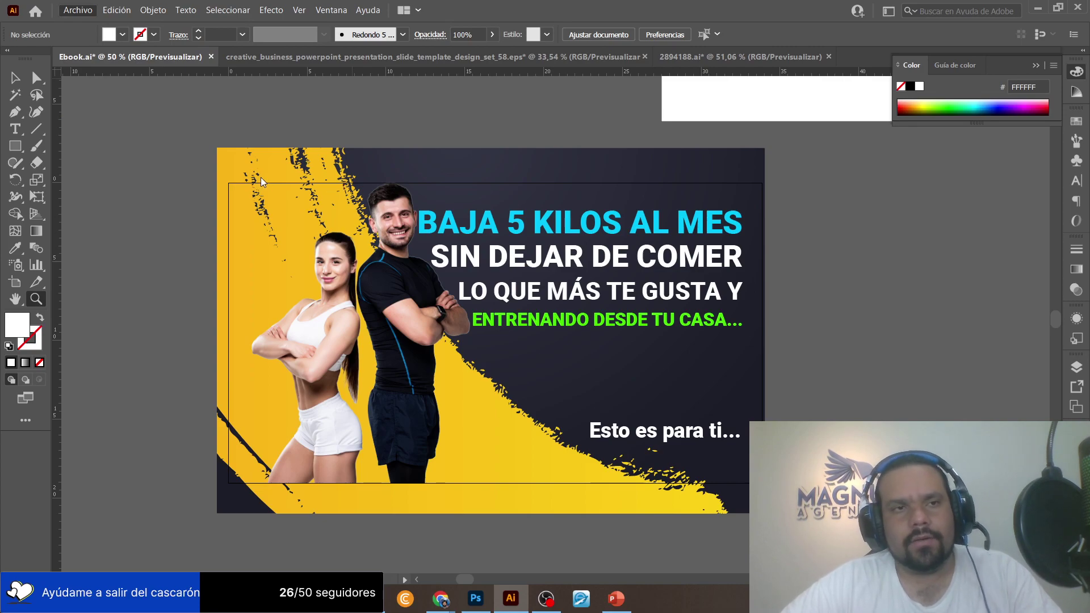
# Examine the slide layouts in the creative_business_powerpoint_presentation_slide_template_design_set_58.eps document for ideas for the ebook's design.
pyautogui.hscroll(3, 251, 237)
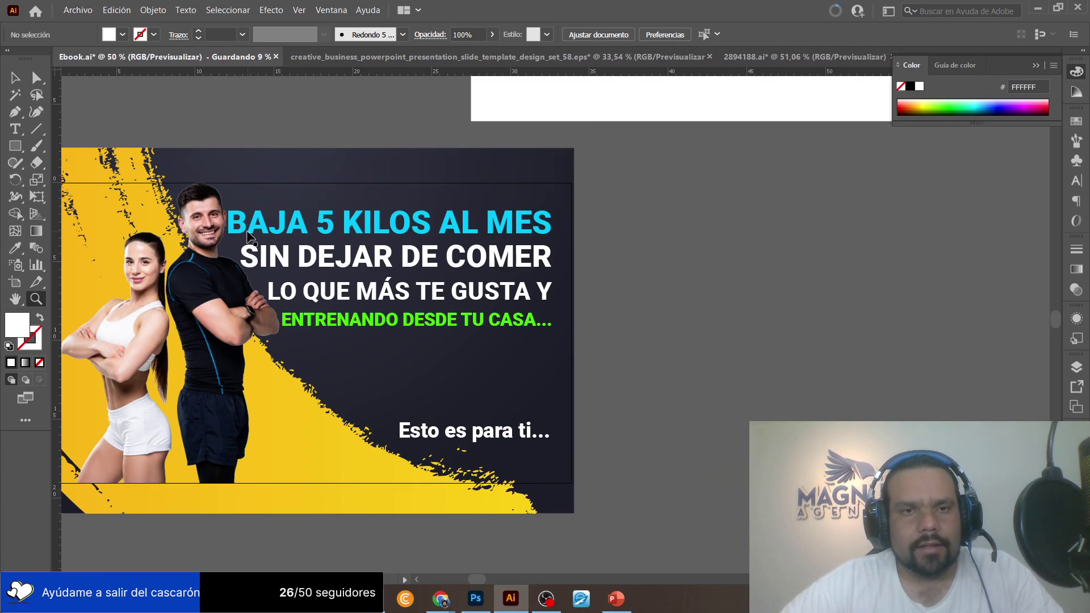
pyautogui.hscroll(-3, 498, 165)
pyautogui.scroll(3, 498, 166)
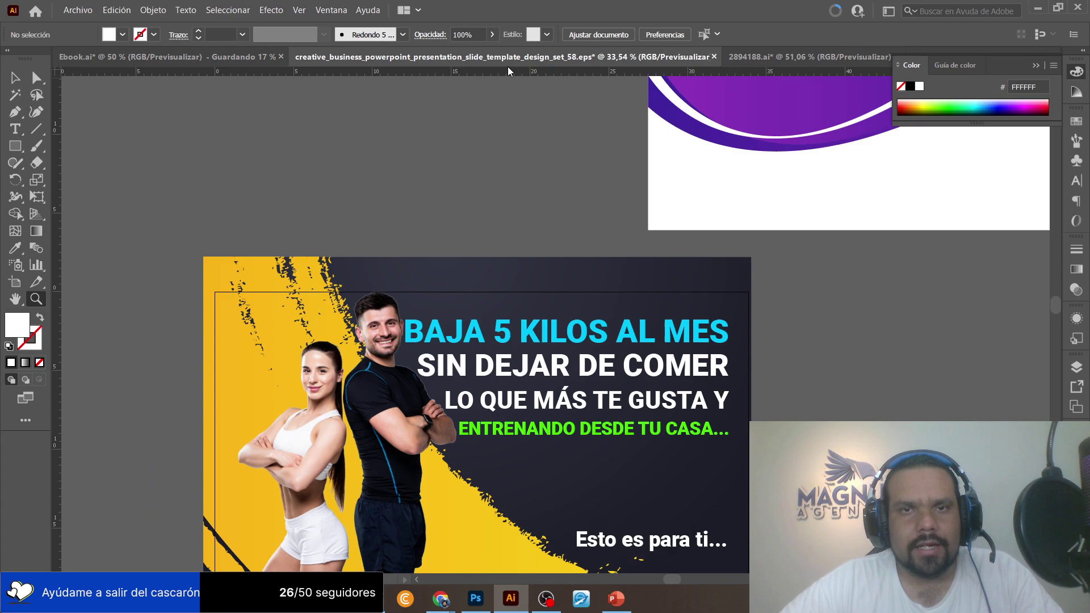
pyautogui.click(511, 57)
pyautogui.hscroll(15, 544, 242)
pyautogui.scroll(-1, 543, 243)
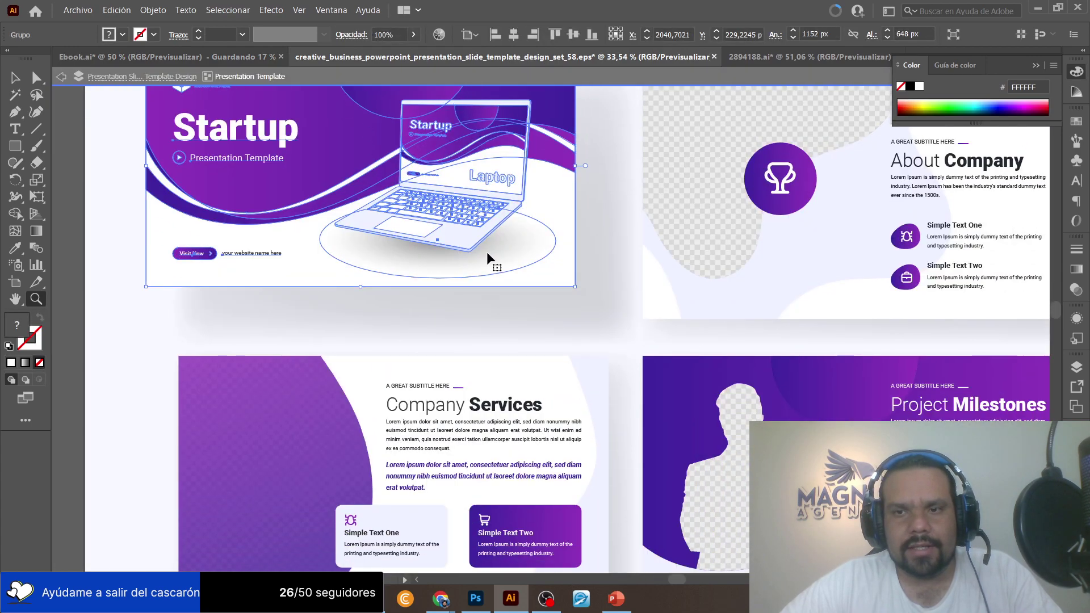
pyautogui.hscroll(6, 468, 281)
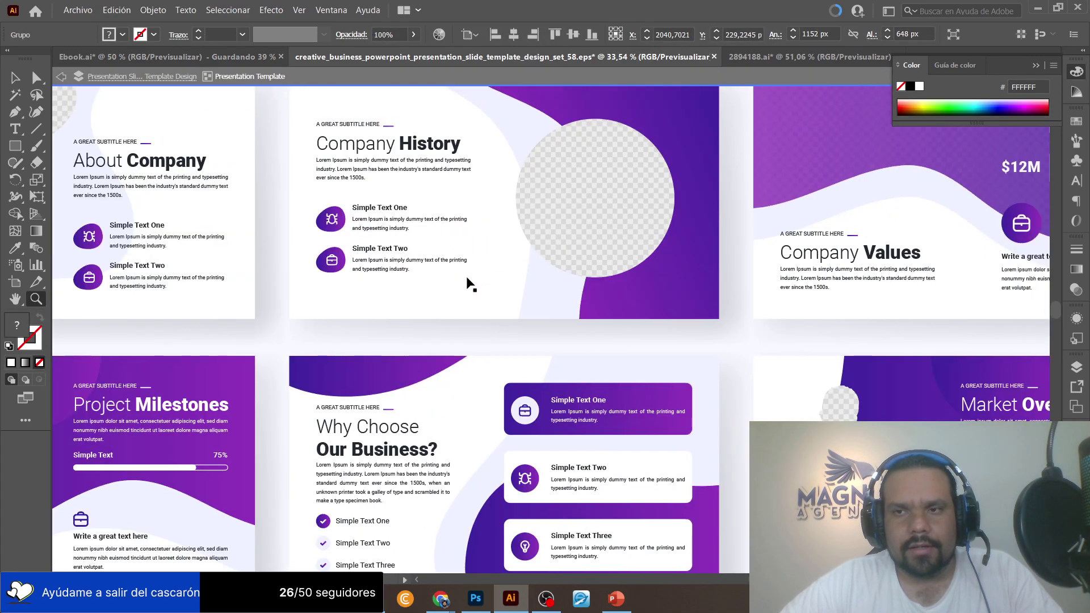
pyautogui.scroll(-5, 468, 280)
pyautogui.hscroll(-12, 468, 280)
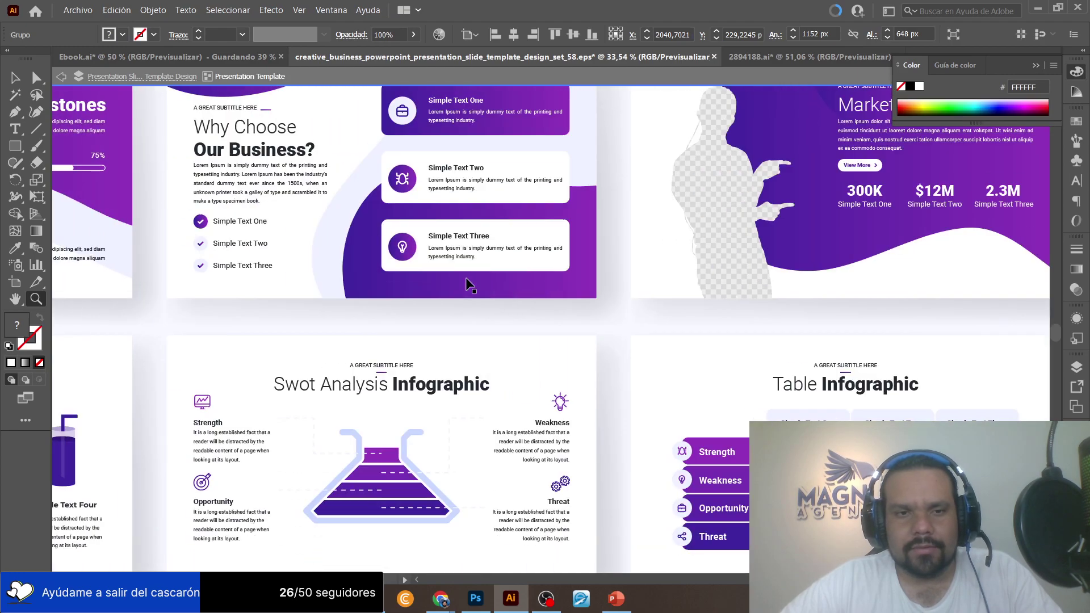
pyautogui.hscroll(-8, 465, 284)
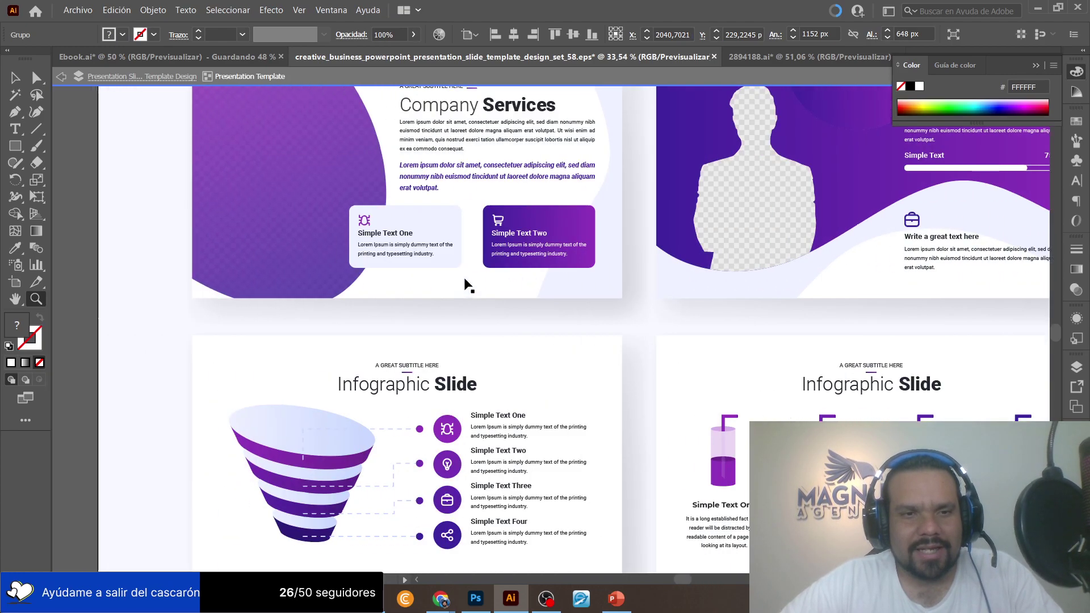
pyautogui.scroll(-5, 468, 281)
pyautogui.hscroll(4, 458, 299)
pyautogui.hscroll(10, 459, 299)
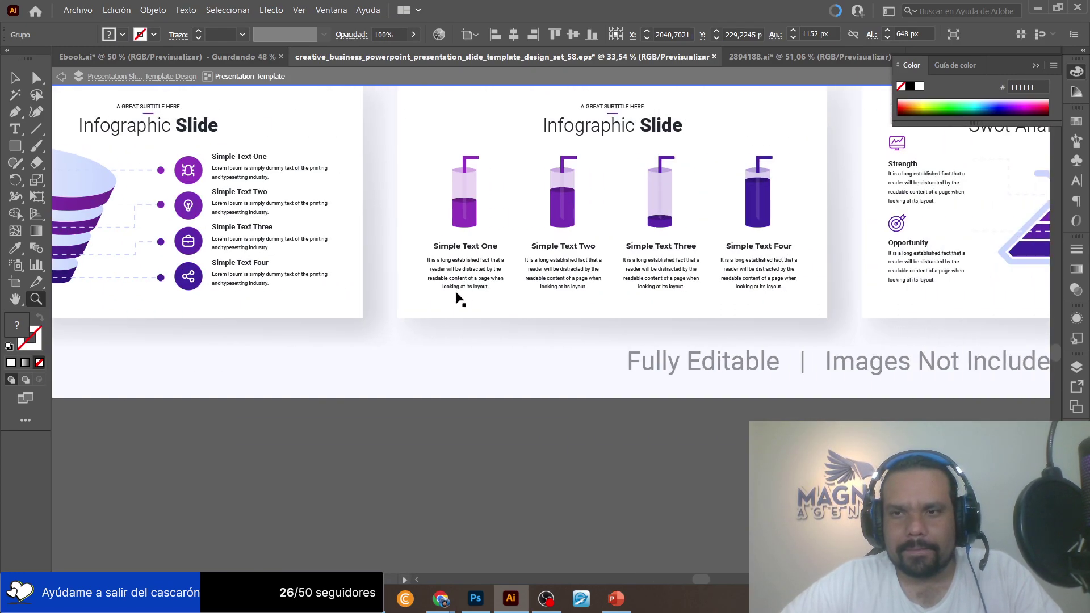
pyautogui.scroll(2, 458, 295)
pyautogui.hscroll(8, 457, 295)
pyautogui.scroll(10, 458, 295)
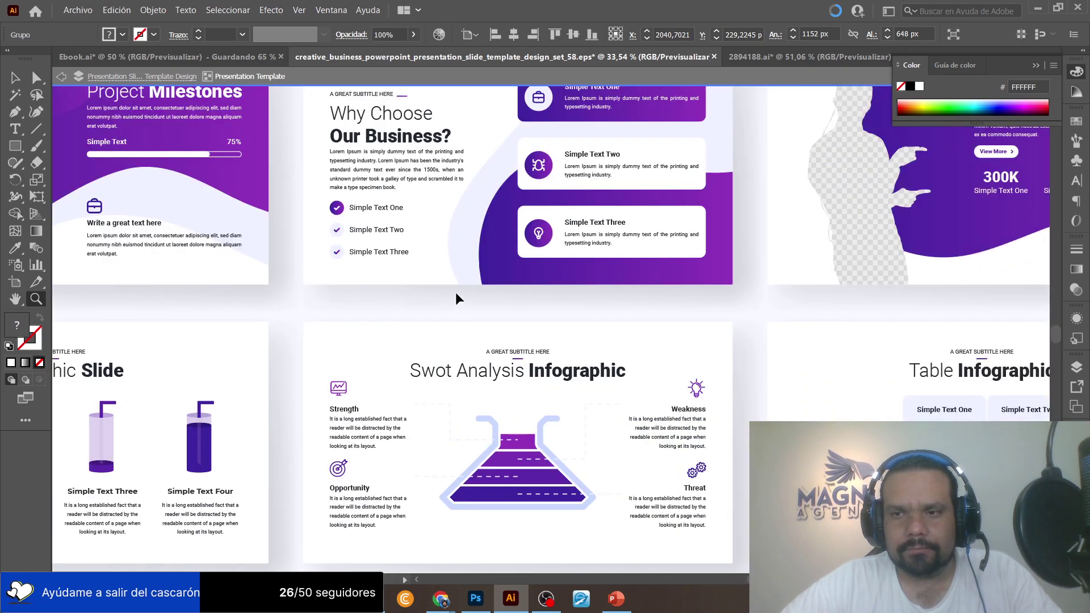
# Look over the slide designs in the business presentation template, ending at the Startup cover slide with nothing selected.
pyautogui.scroll(4, 456, 294)
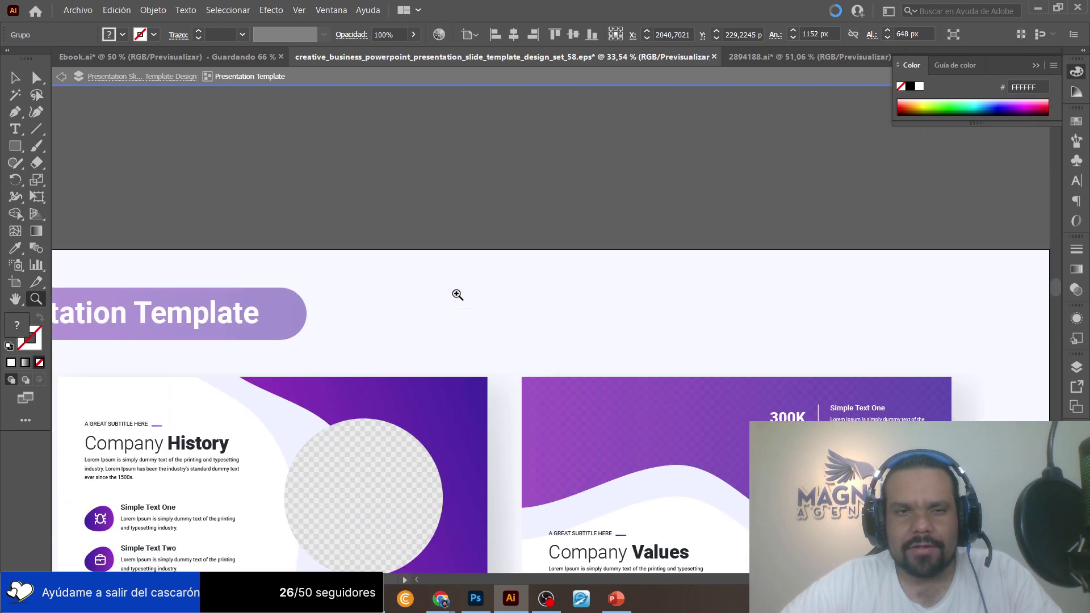
pyautogui.scroll(-2, 455, 295)
pyautogui.hscroll(-4, 436, 306)
pyautogui.scroll(-1, 437, 306)
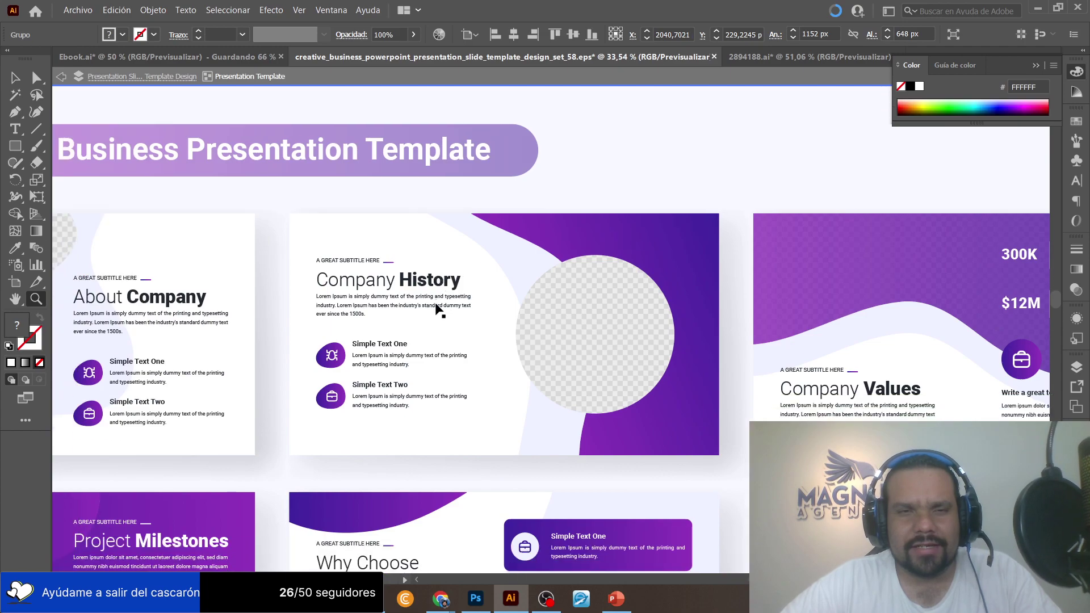
pyautogui.scroll(-1, 436, 306)
pyautogui.hscroll(-10, 437, 309)
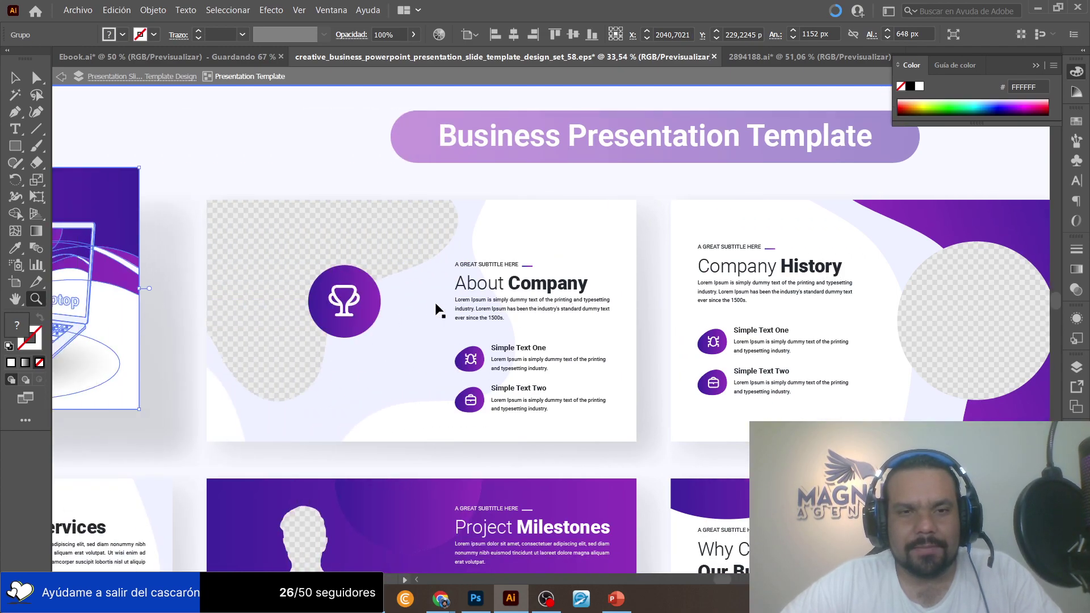
pyautogui.hscroll(-3, 437, 308)
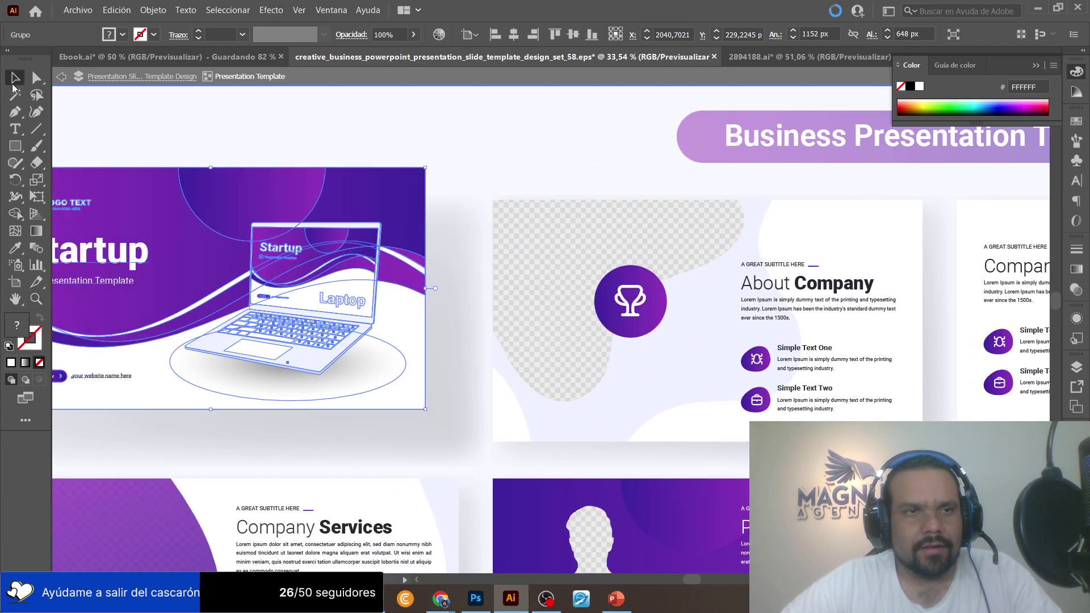
pyautogui.hscroll(-5, 218, 194)
pyautogui.hscroll(-3, 218, 193)
pyautogui.scroll(3, 111, 145)
pyautogui.click(161, 233)
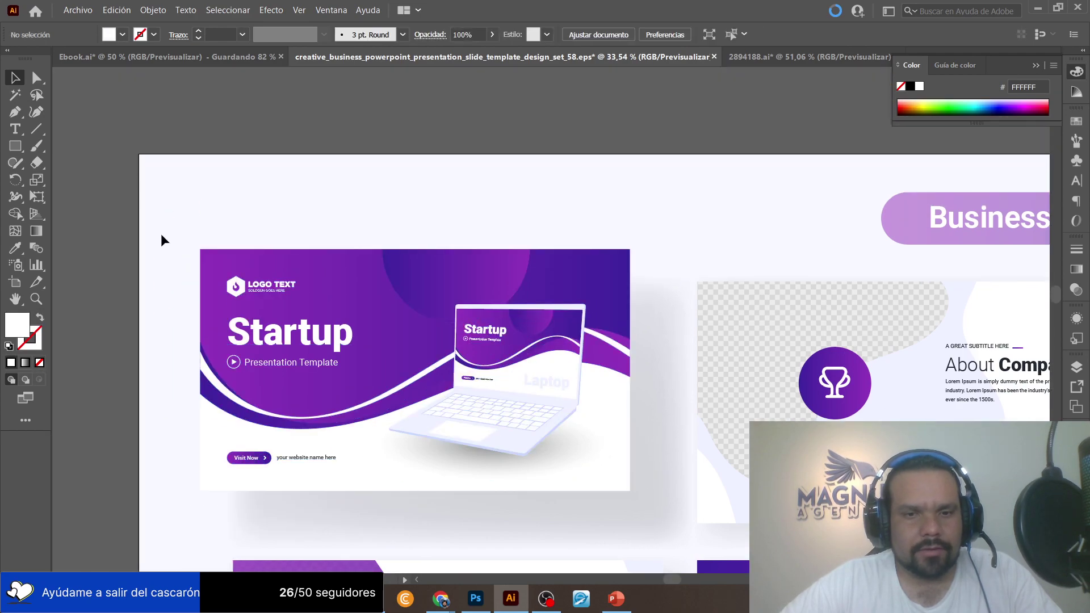
# Switch to the Freepik browser window and close the sporty couple photo page to return to the "fitness man and woman" results.
pyautogui.moveTo(441, 599)
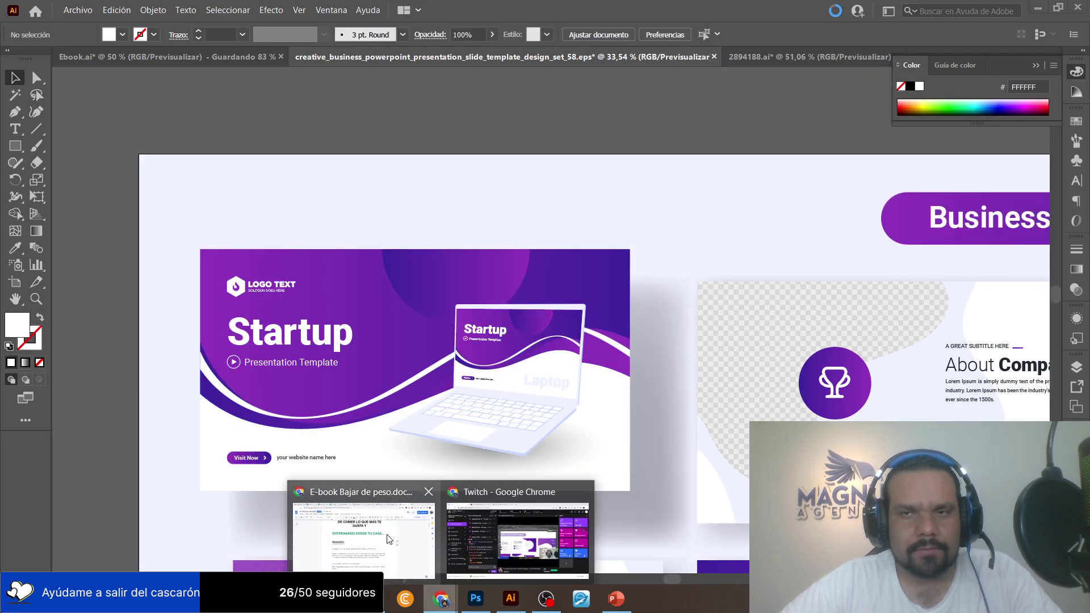
pyautogui.click(474, 523)
pyautogui.click(475, 11)
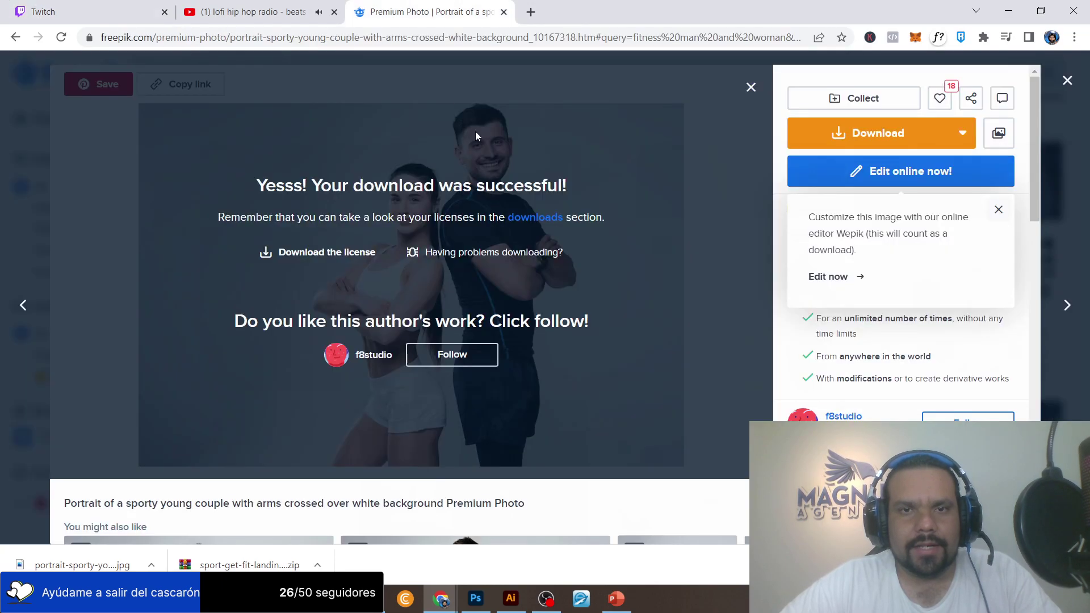
pyautogui.click(1068, 80)
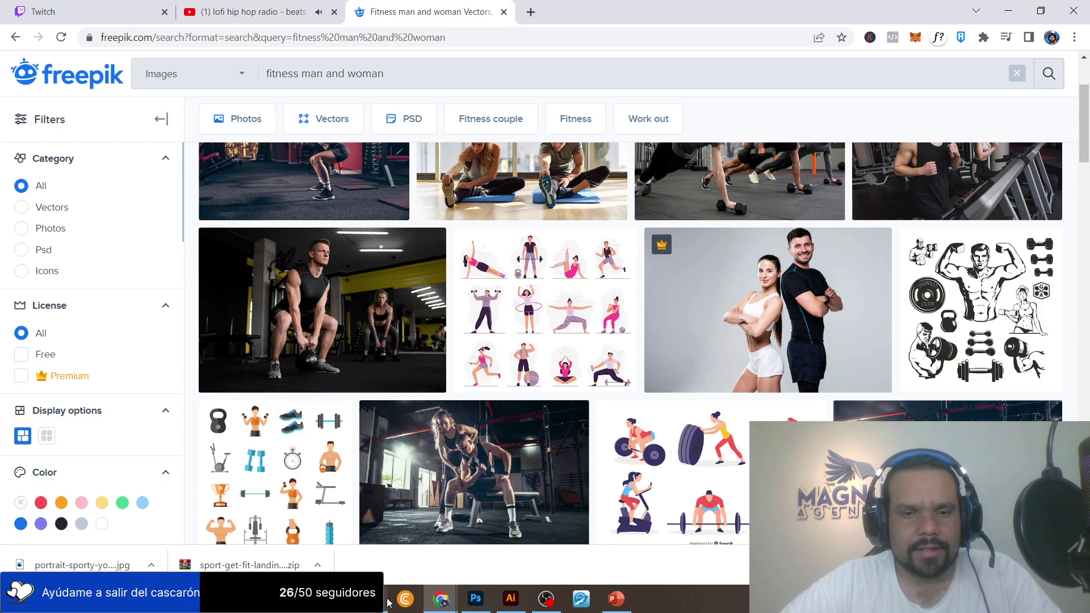
# Check the stream and its chat in OBS, and return to the Freepik window in Chrome.
pyautogui.click(546, 599)
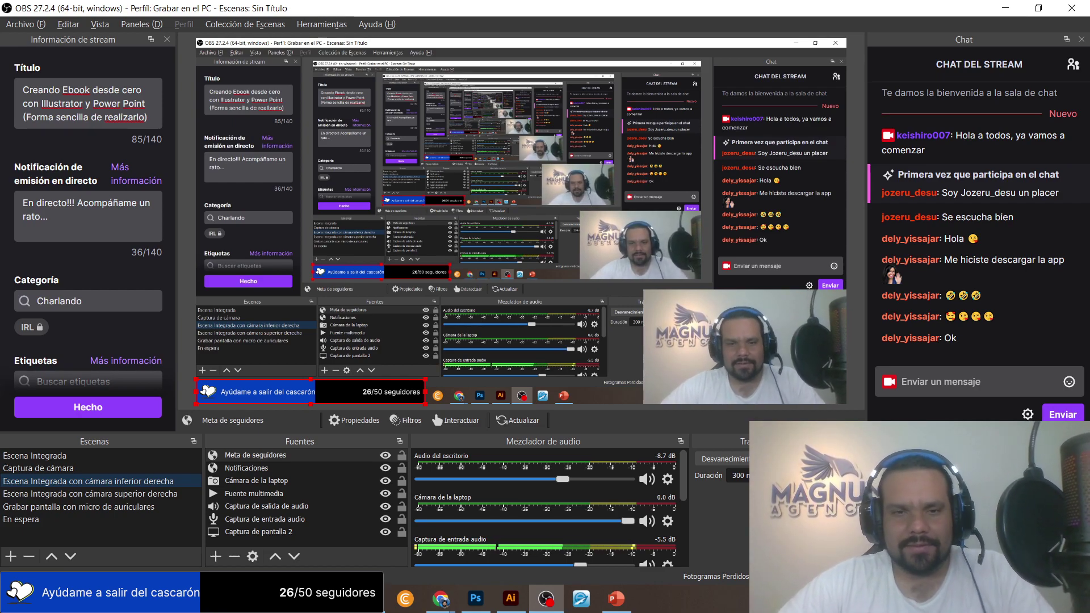
pyautogui.moveTo(443, 603)
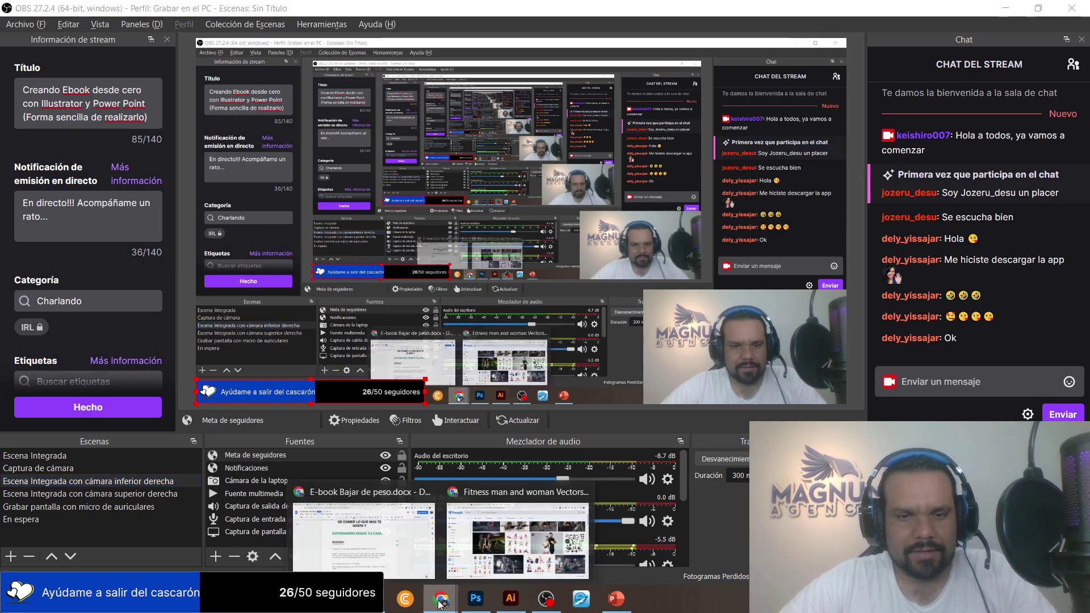
pyautogui.click(527, 545)
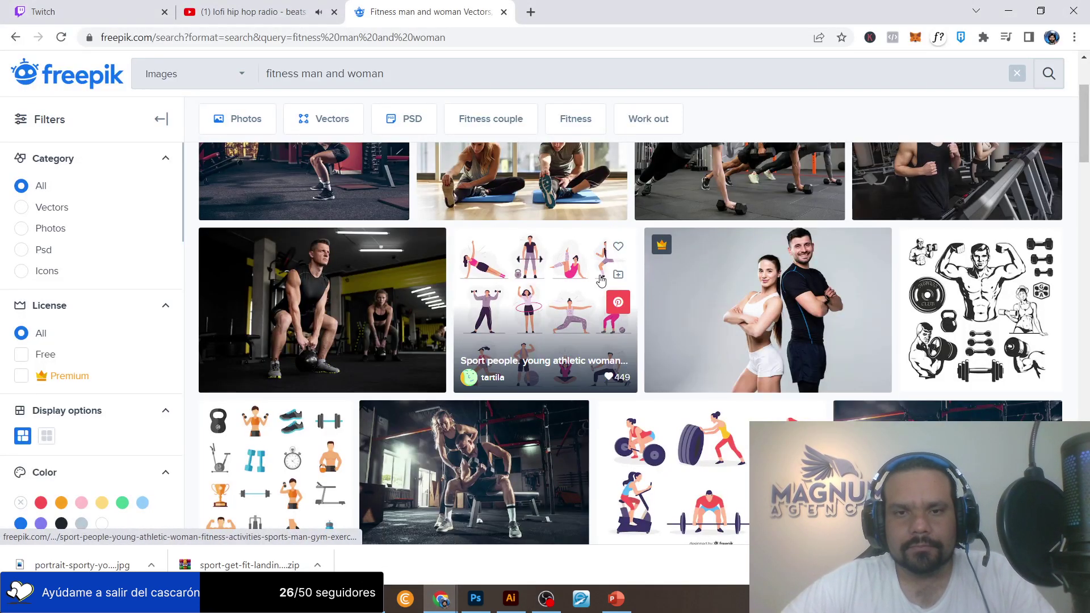
# Switch to Illustrator and bring the Ebook.ai cover into view.
pyautogui.click(524, 603)
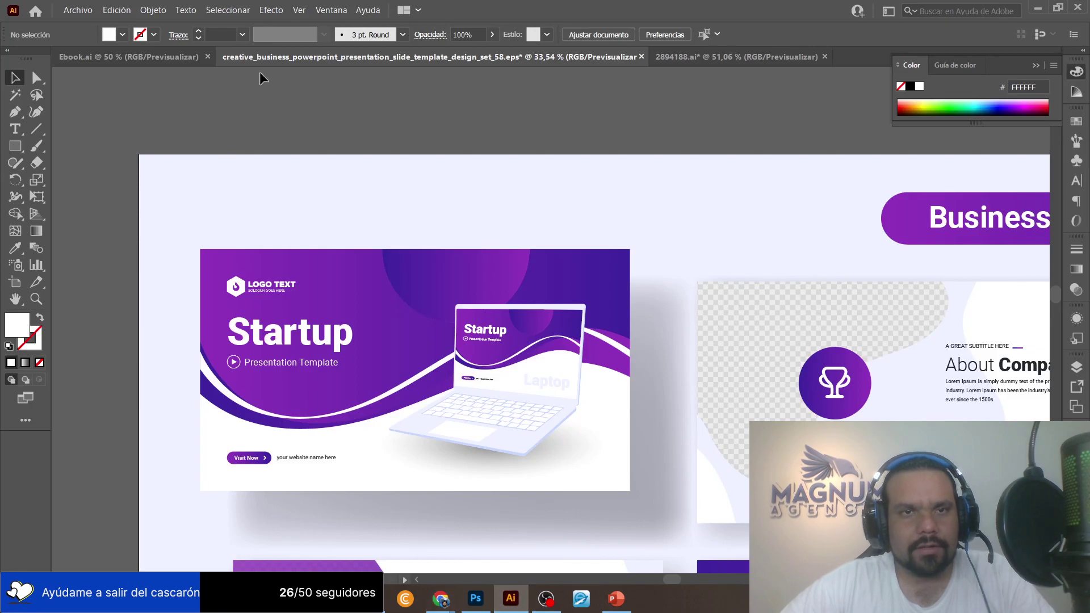
pyautogui.click(98, 57)
pyautogui.scroll(-3, 250, 196)
pyautogui.click(78, 9)
pyautogui.click(430, 115)
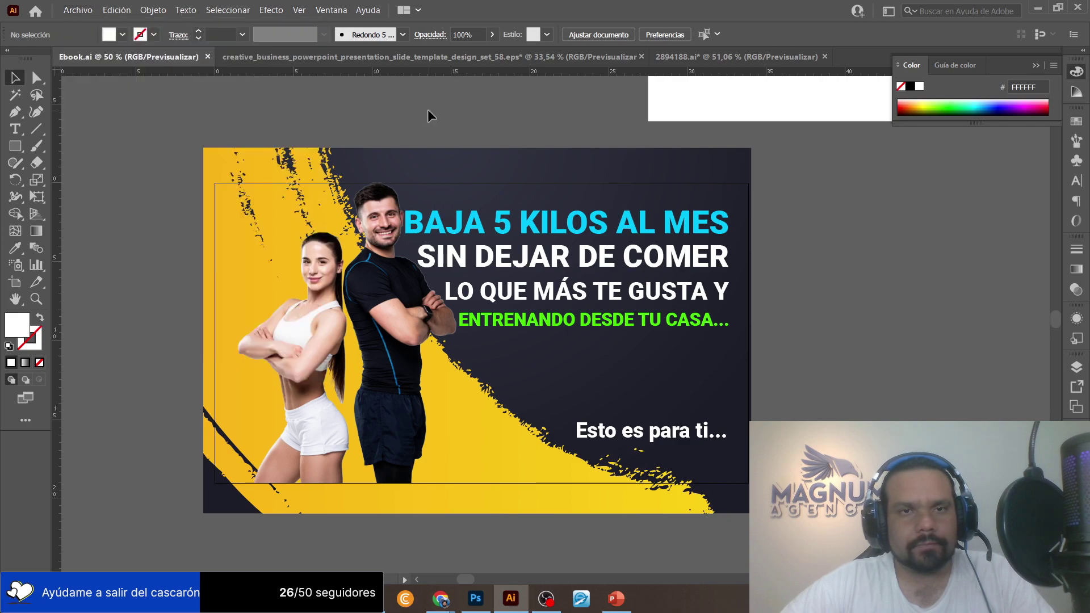
# Close the 2894188.ai document without saving its changes.
pyautogui.hotkey('ctrl', 'Tab')
pyautogui.hotkey('ctrl', 'Tab')
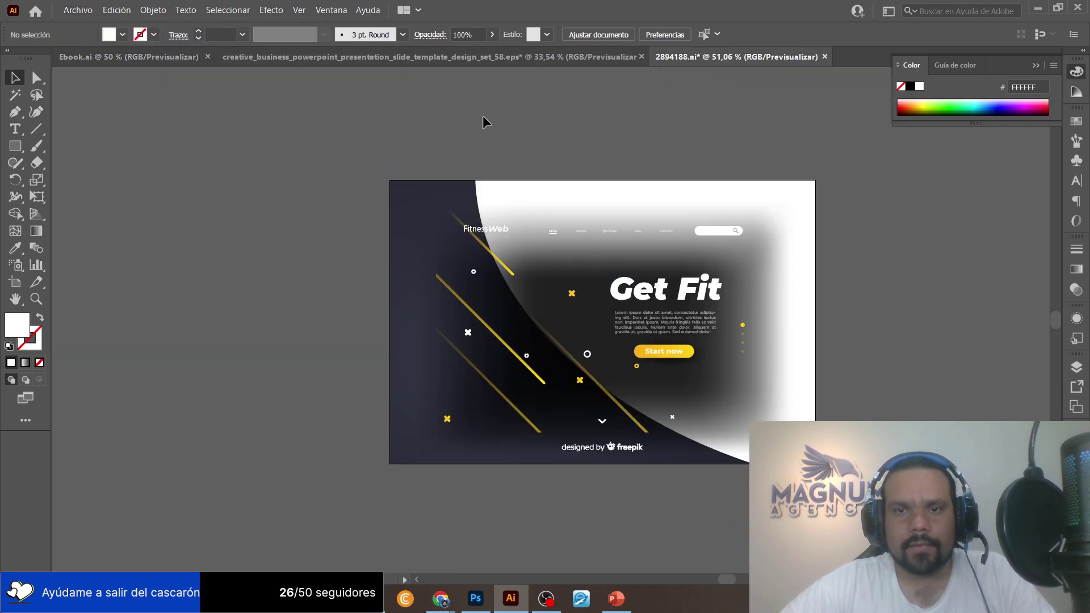
pyautogui.click(825, 57)
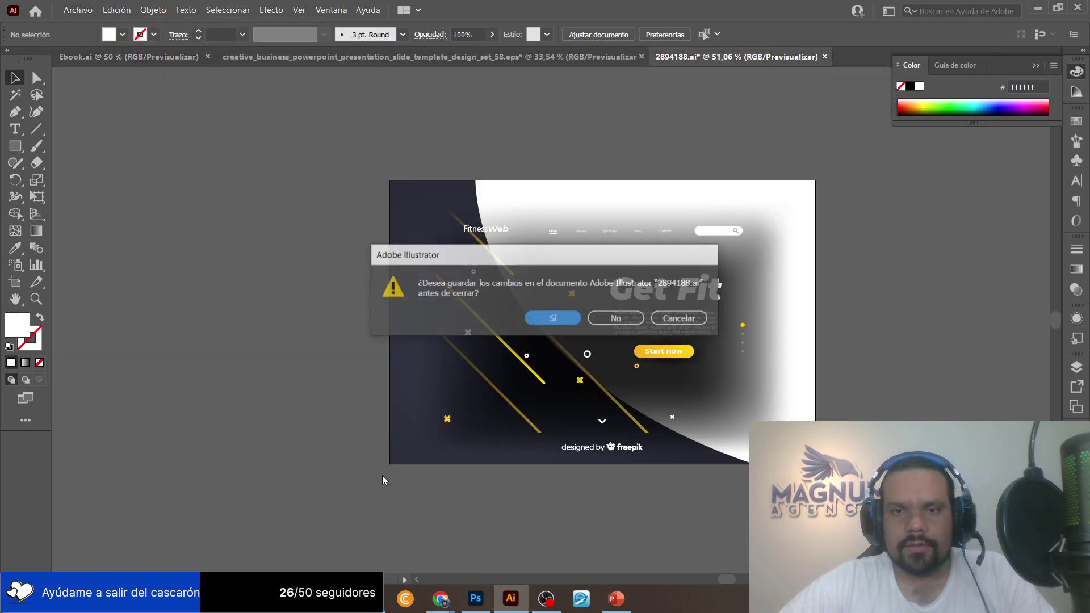
pyautogui.click(624, 321)
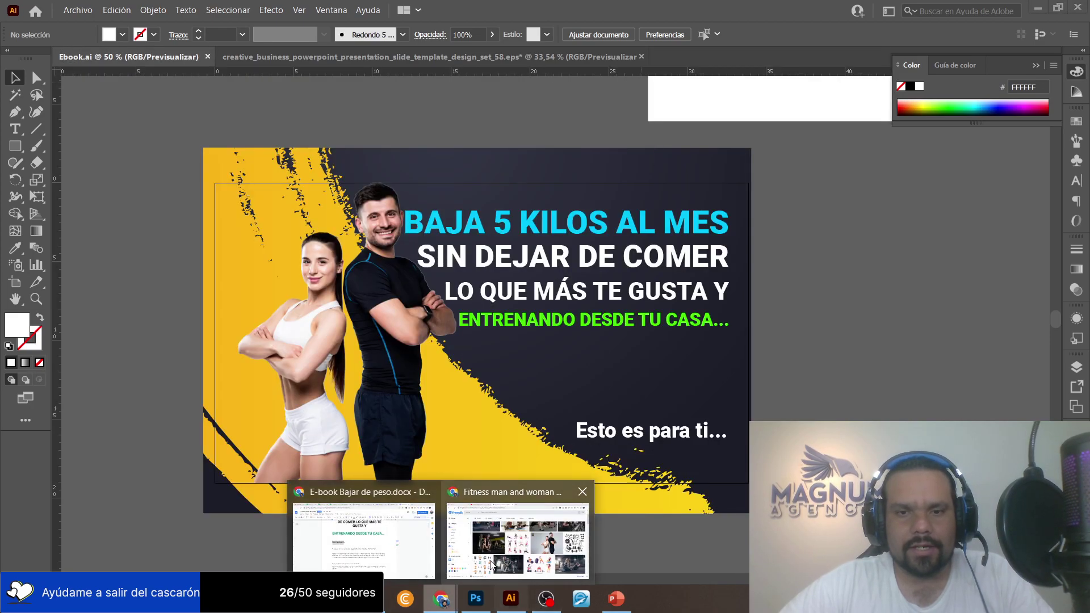
# Switch to Freepik in Chrome, go back to the earlier "fitness" search results, and look through the designs and collections.
pyautogui.click(518, 539)
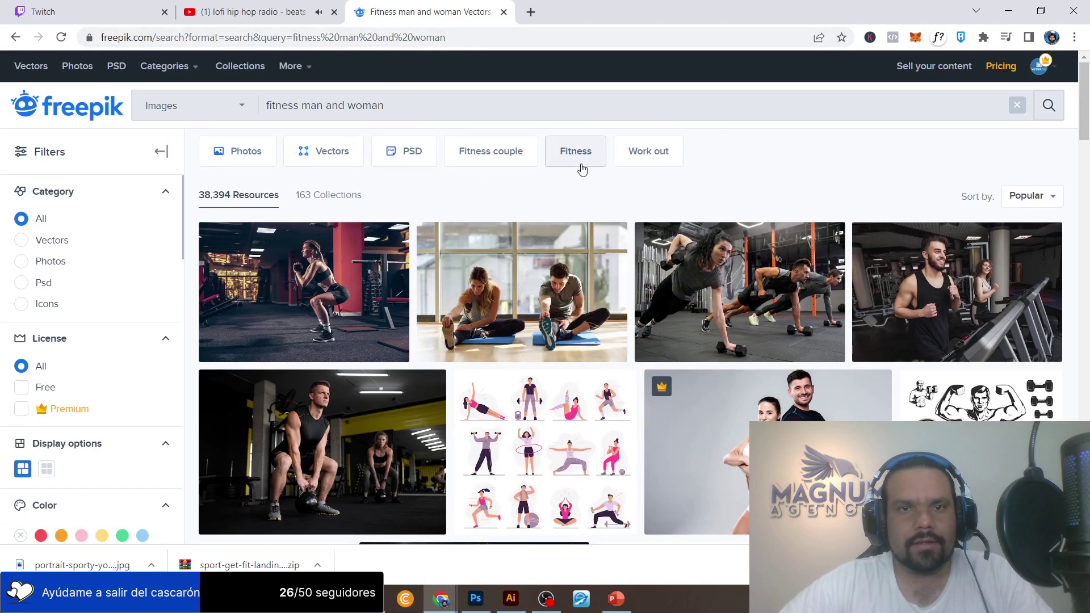
pyautogui.hotkey('alt', 'Left')
pyautogui.hotkey('alt', 'Left')
pyautogui.hotkey('alt', 'Left')
pyautogui.hotkey('alt', 'Left')
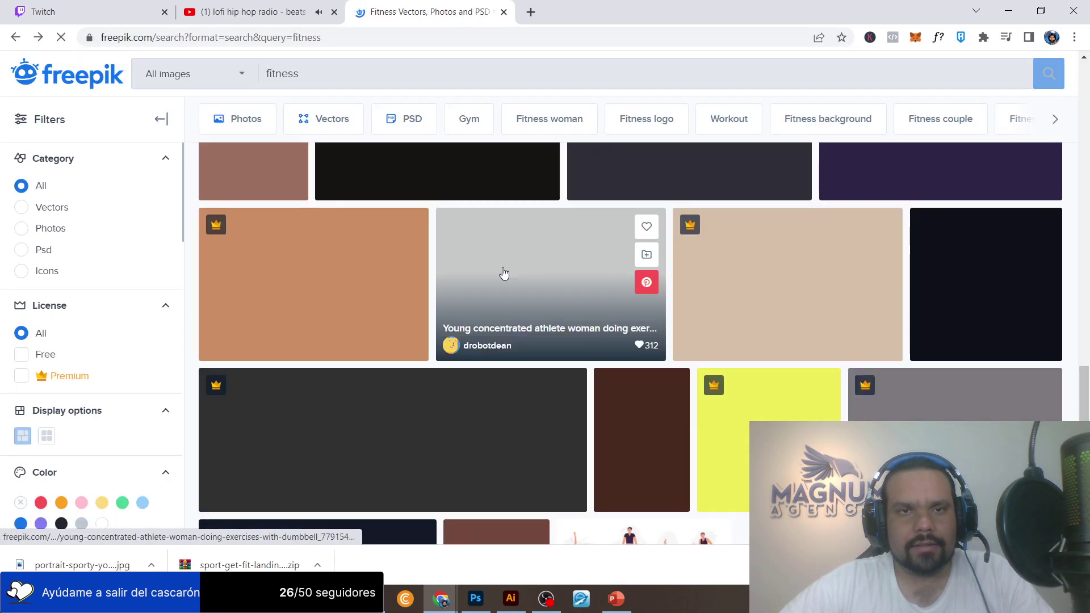
pyautogui.hotkey('alt', 'Right')
pyautogui.hotkey('alt', 'Left')
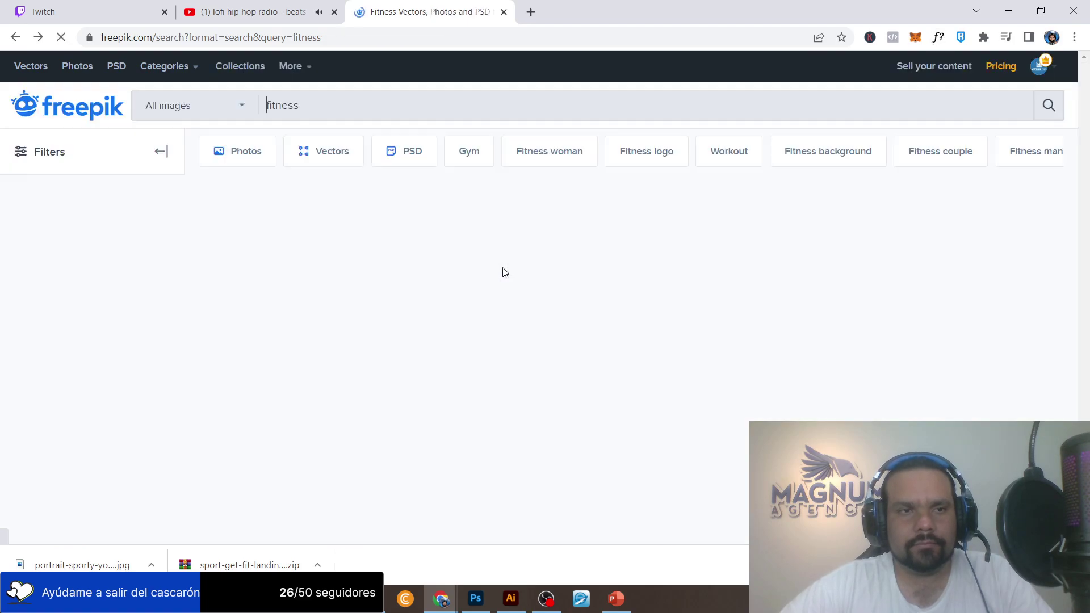
pyautogui.scroll(-5, 496, 234)
pyautogui.scroll(-5, 495, 233)
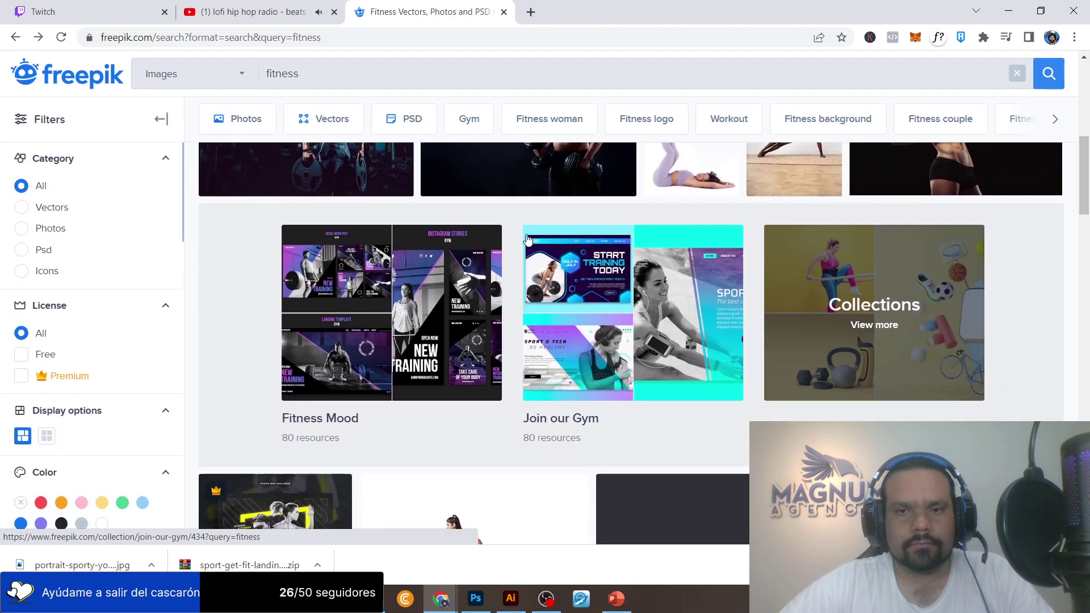
pyautogui.scroll(3, 495, 239)
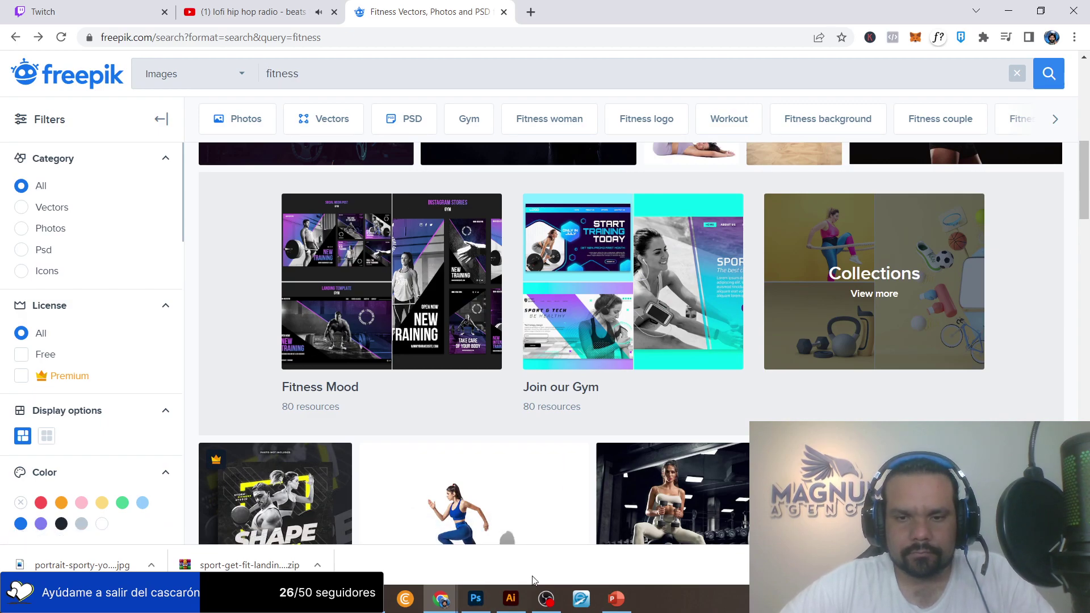
# Switch to the E-book Bajar de peso document in Google Docs and examine its introduction and list of six fat-loss factors, highlighting each block.
pyautogui.click(619, 607)
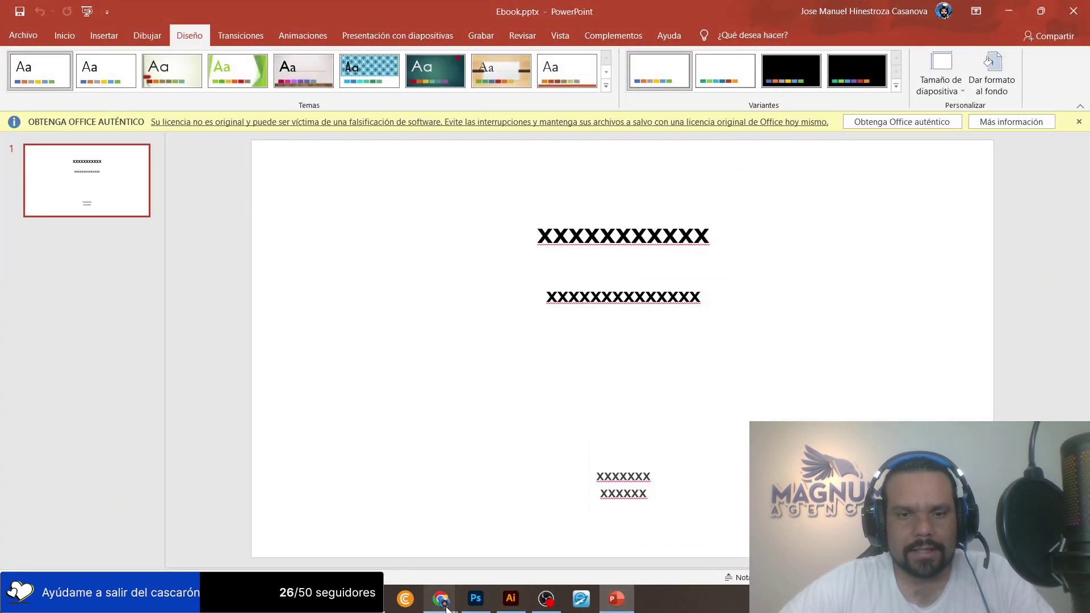
pyautogui.moveTo(447, 608)
pyautogui.click(358, 531)
pyautogui.scroll(-6, 420, 371)
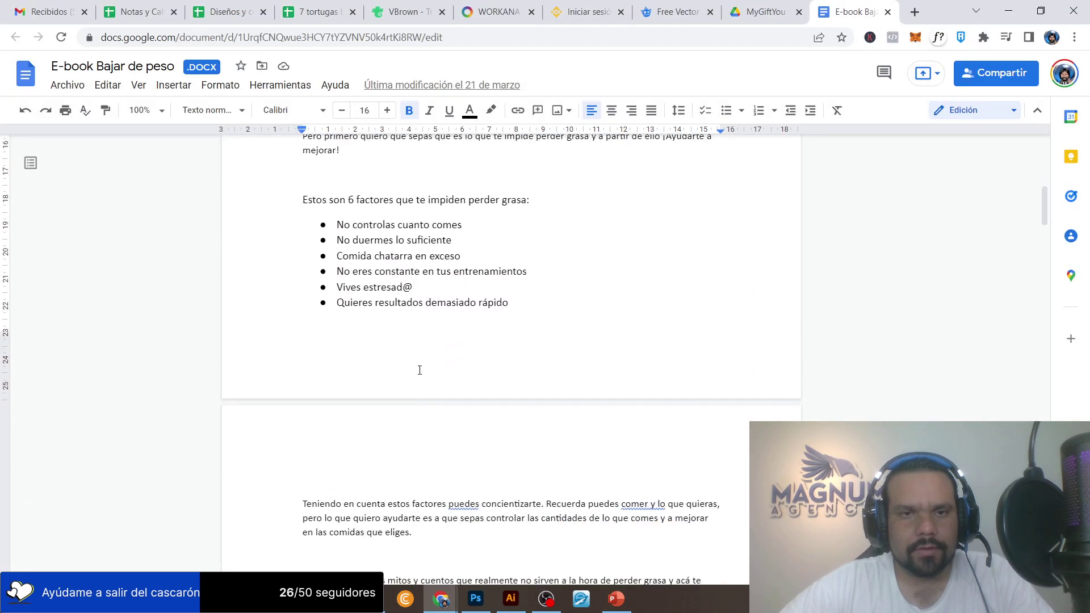
pyautogui.scroll(4, 420, 370)
pyautogui.moveTo(384, 366); pyautogui.dragTo(270, 211)
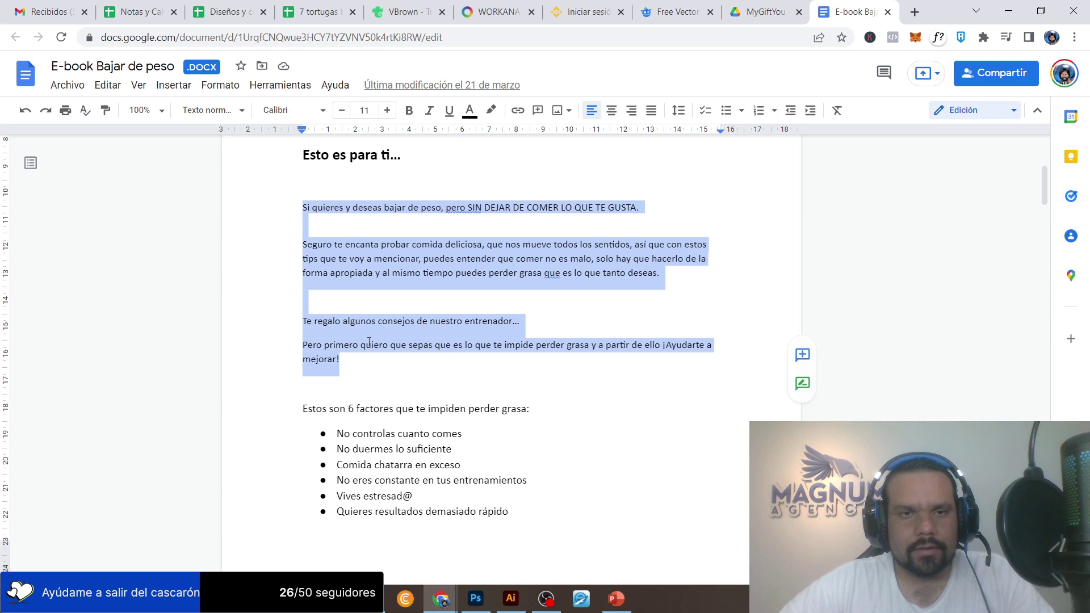
pyautogui.scroll(-5, 357, 348)
pyautogui.scroll(2, 440, 246)
pyautogui.scroll(1, 440, 246)
pyautogui.moveTo(560, 385); pyautogui.dragTo(263, 282)
# Examine the section on fat-loss myths and the habits and willpower passage, highlighting each block of text.
pyautogui.scroll(-6, 352, 339)
pyautogui.scroll(-3, 352, 339)
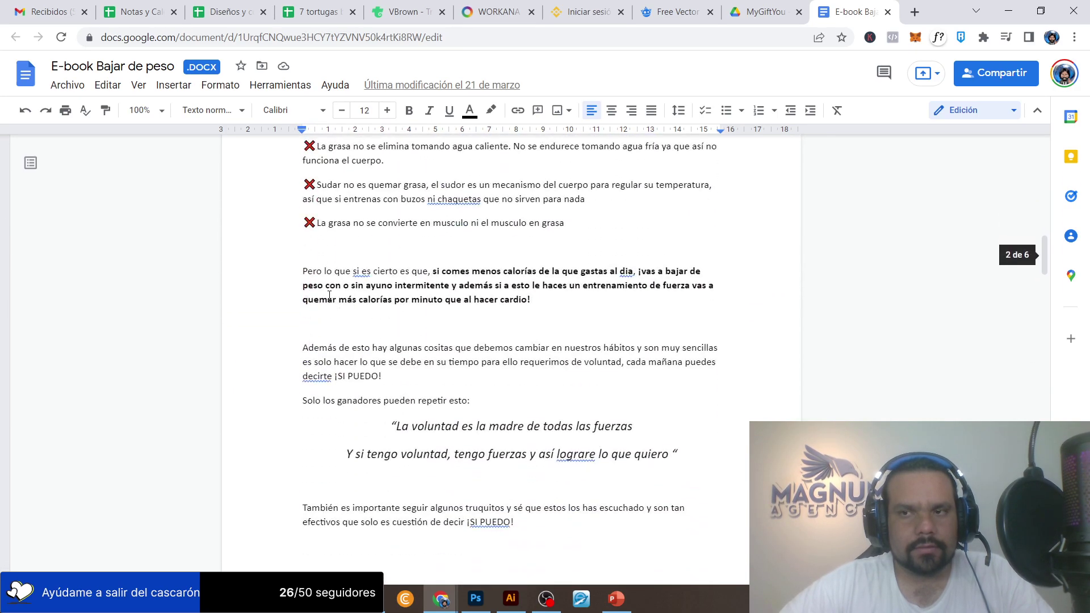
pyautogui.scroll(4, 341, 318)
pyautogui.moveTo(286, 223); pyautogui.dragTo(586, 519)
pyautogui.scroll(-7, 445, 367)
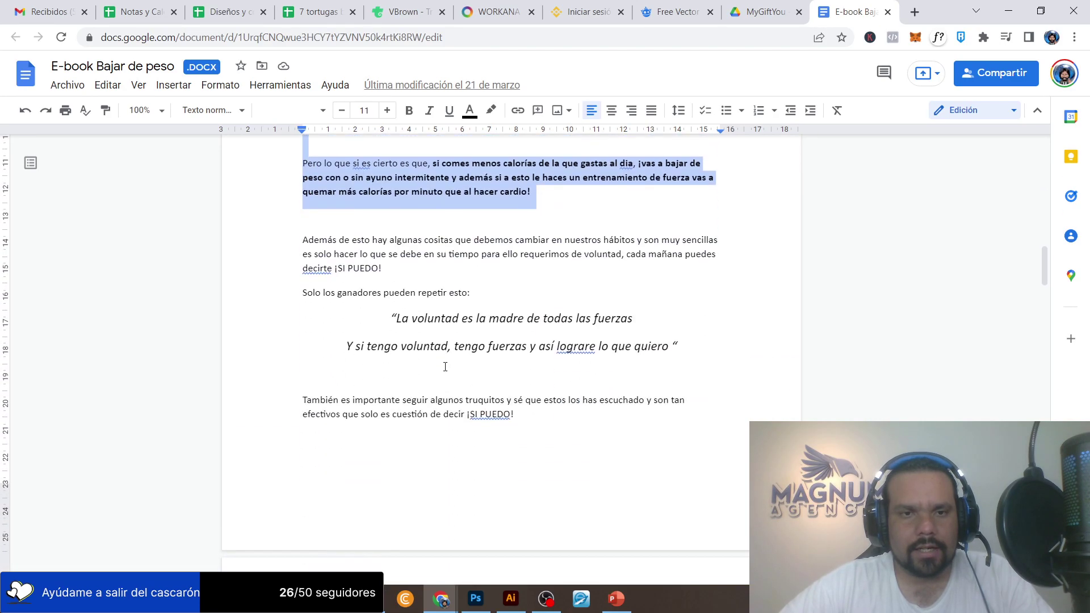
pyautogui.scroll(2, 348, 271)
pyautogui.moveTo(290, 266); pyautogui.dragTo(642, 455)
# Review the numbered tips from "1) Haz ejercicio en ayunas" to the document's end, and return to the title page.
pyautogui.scroll(-10, 374, 263)
pyautogui.scroll(-11, 374, 262)
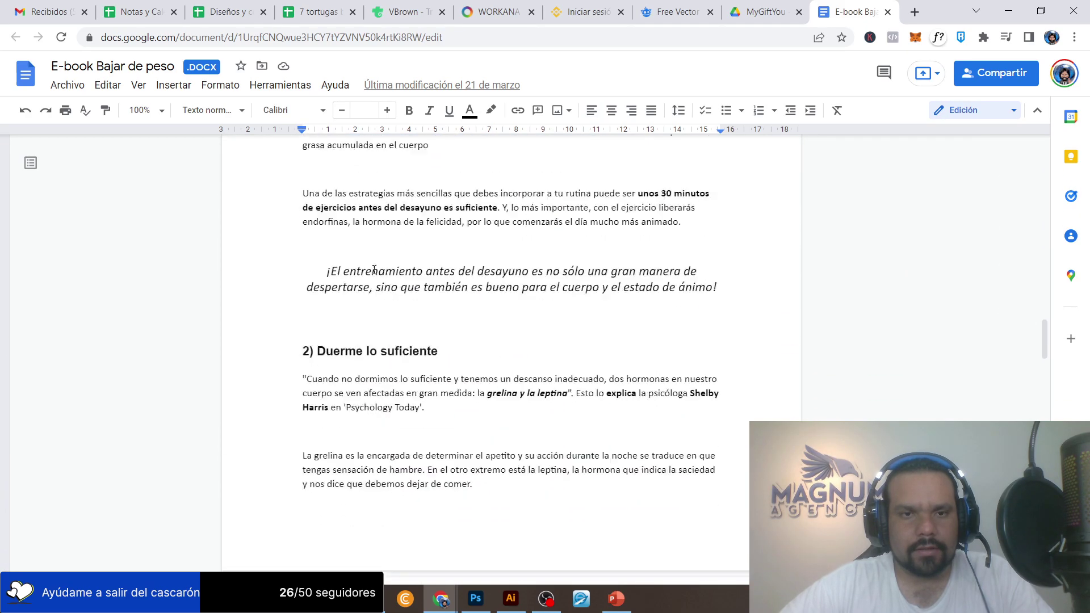
pyautogui.scroll(15, 373, 270)
pyautogui.scroll(-4, 374, 272)
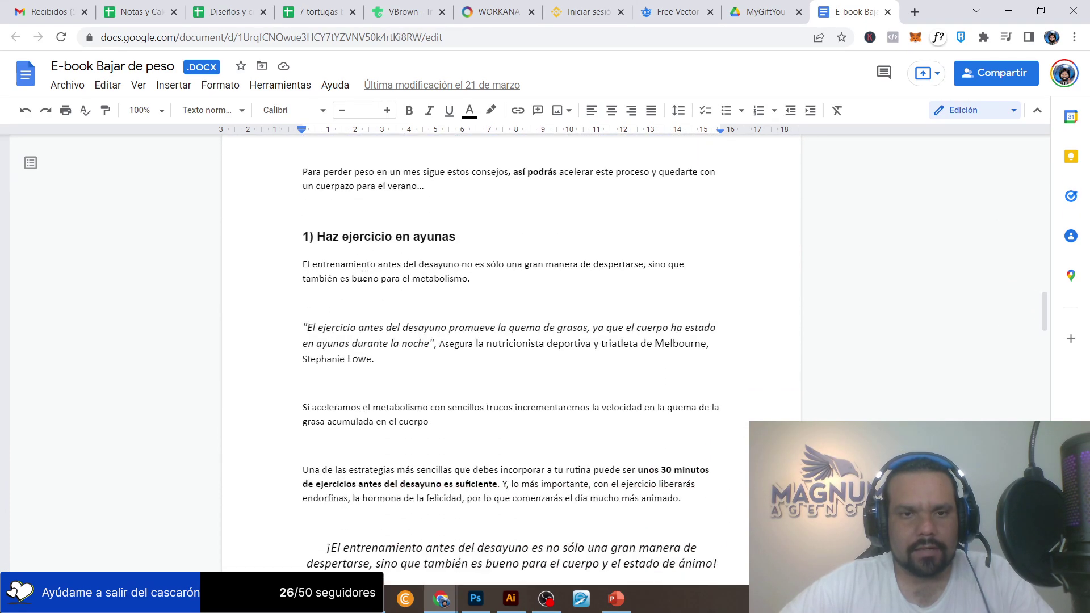
pyautogui.moveTo(307, 236); pyautogui.dragTo(727, 298)
pyautogui.scroll(-5, 653, 472)
pyautogui.moveTo(284, 337); pyautogui.dragTo(508, 355)
pyautogui.scroll(-8, 558, 369)
pyautogui.click(508, 354)
pyautogui.scroll(-20, 507, 354)
pyautogui.scroll(20, 433, 345)
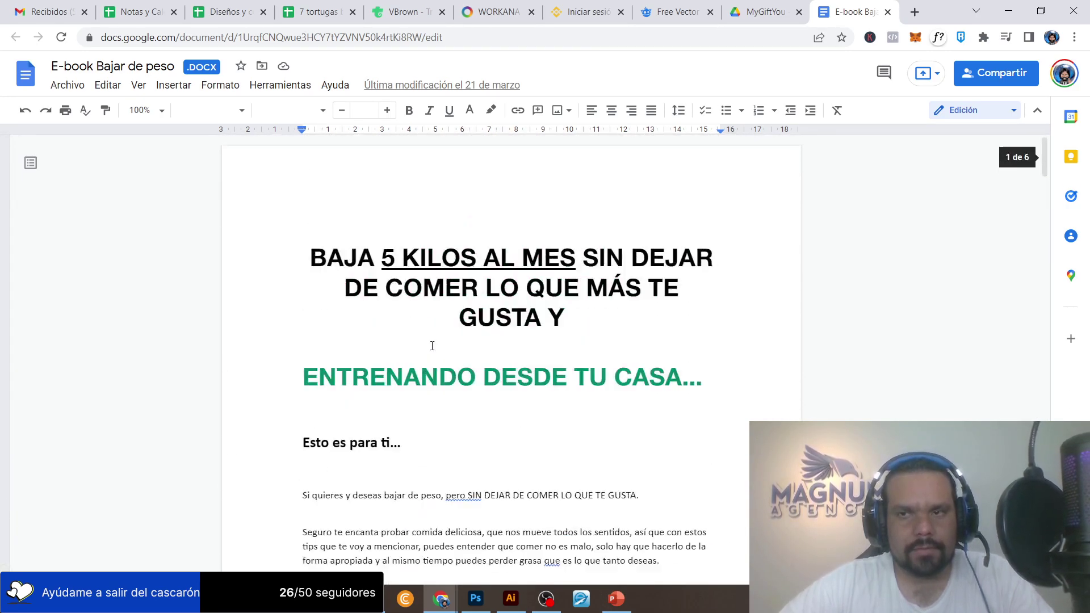
# Select the introduction's opening sentence, "Si quieres y deseas bajar de peso, pero SIN DEJAR DE COMER LO QUE TE GUSTA.".
pyautogui.scroll(-5, 432, 345)
pyautogui.click(370, 278)
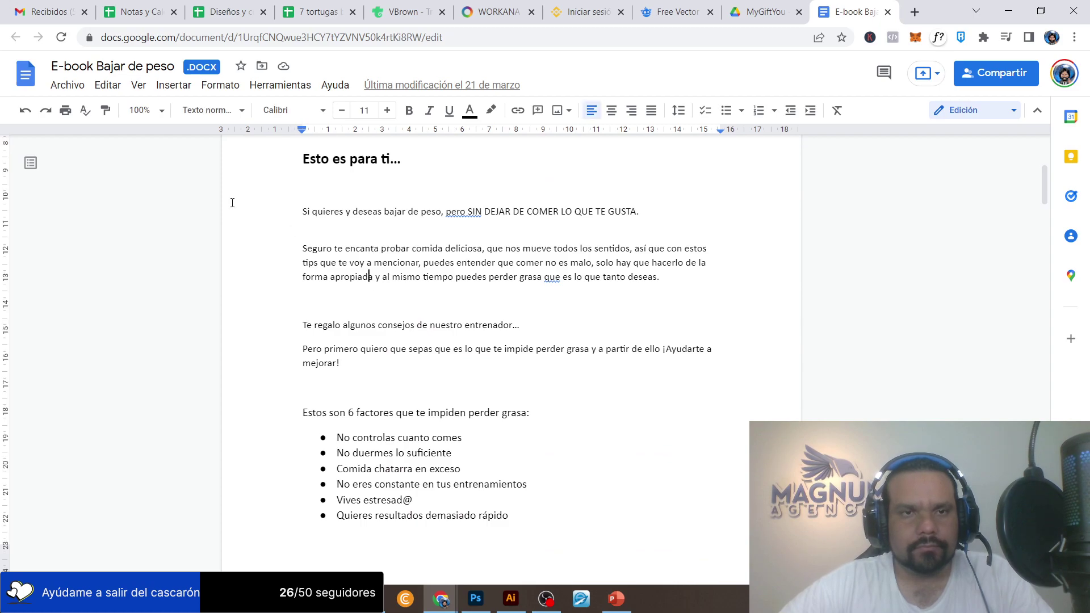
pyautogui.click(400, 263)
pyautogui.moveTo(293, 214); pyautogui.dragTo(592, 240)
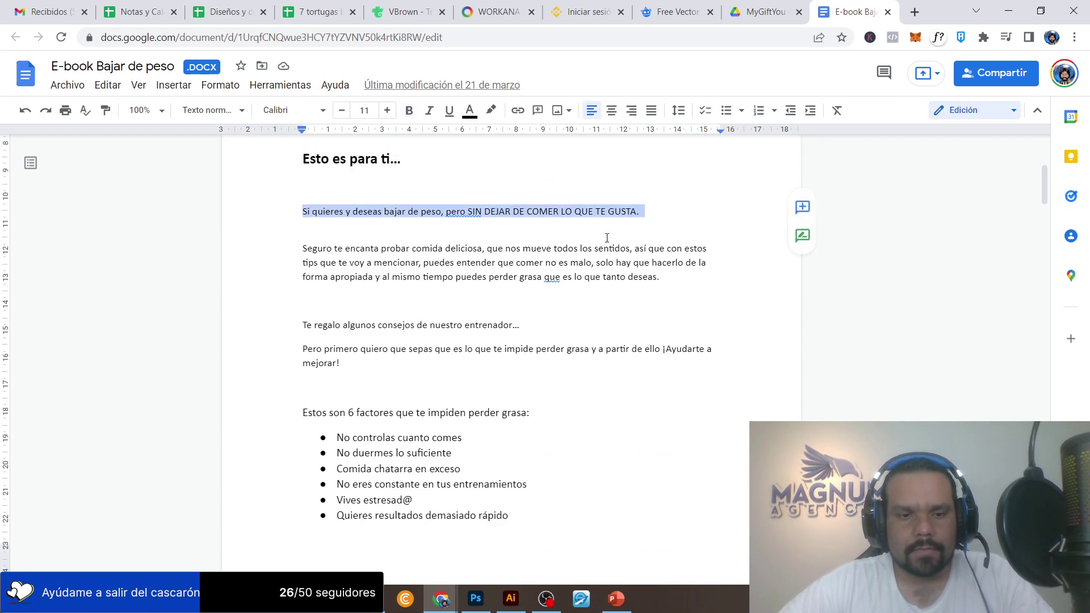
# Switch to the Freepik window, open the "Sport get fit landing page with photo" vector from the fitness results, and browse its related designs.
pyautogui.hotkey('alt', 'Tab')
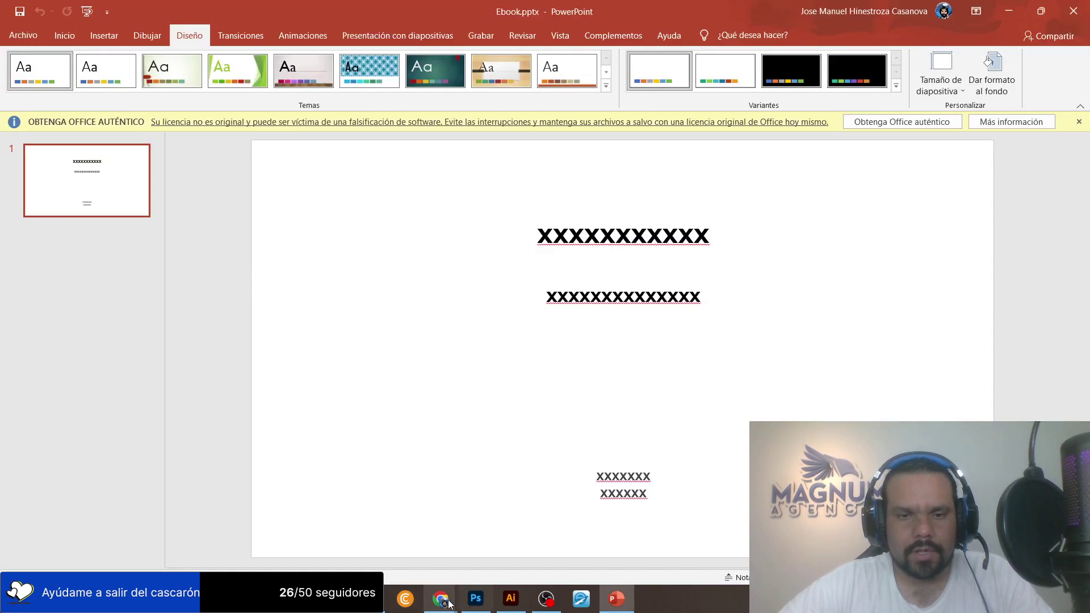
pyautogui.moveTo(449, 604)
pyautogui.click(517, 540)
pyautogui.scroll(-2, 714, 313)
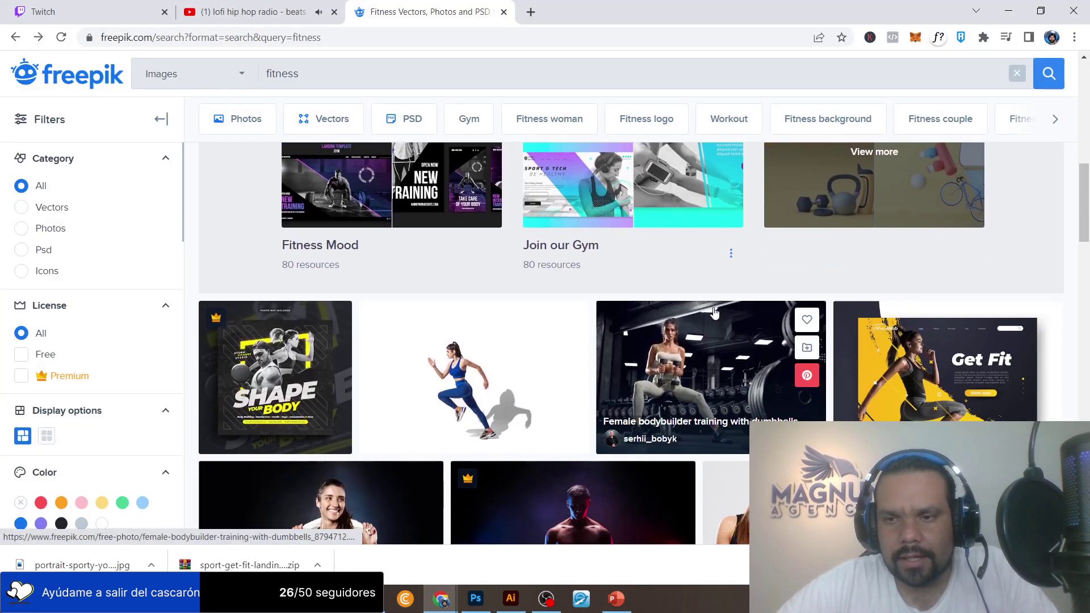
pyautogui.click(911, 365)
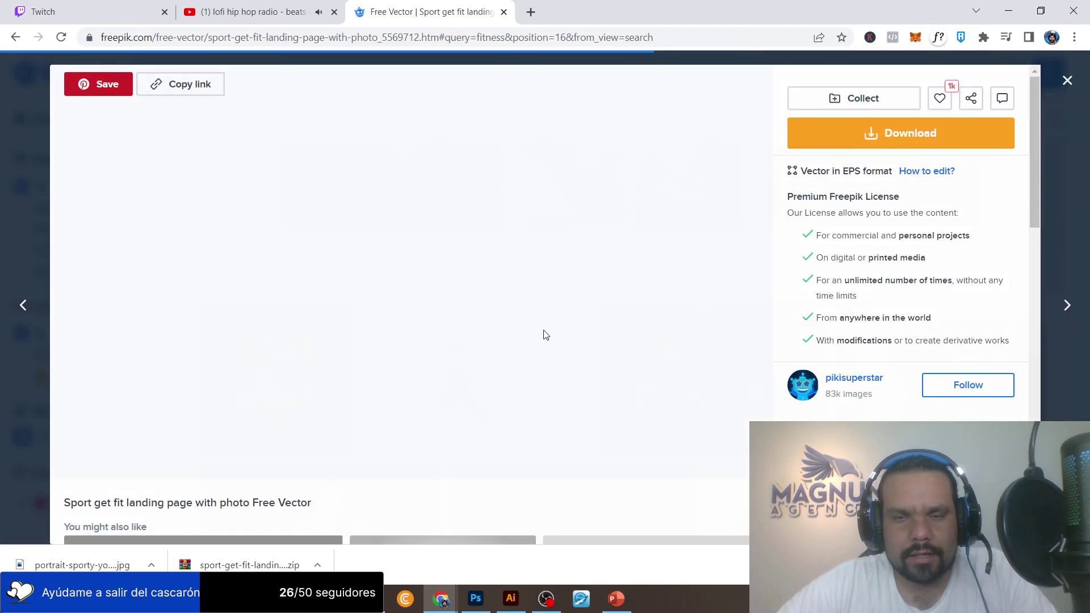
pyautogui.scroll(-5, 544, 335)
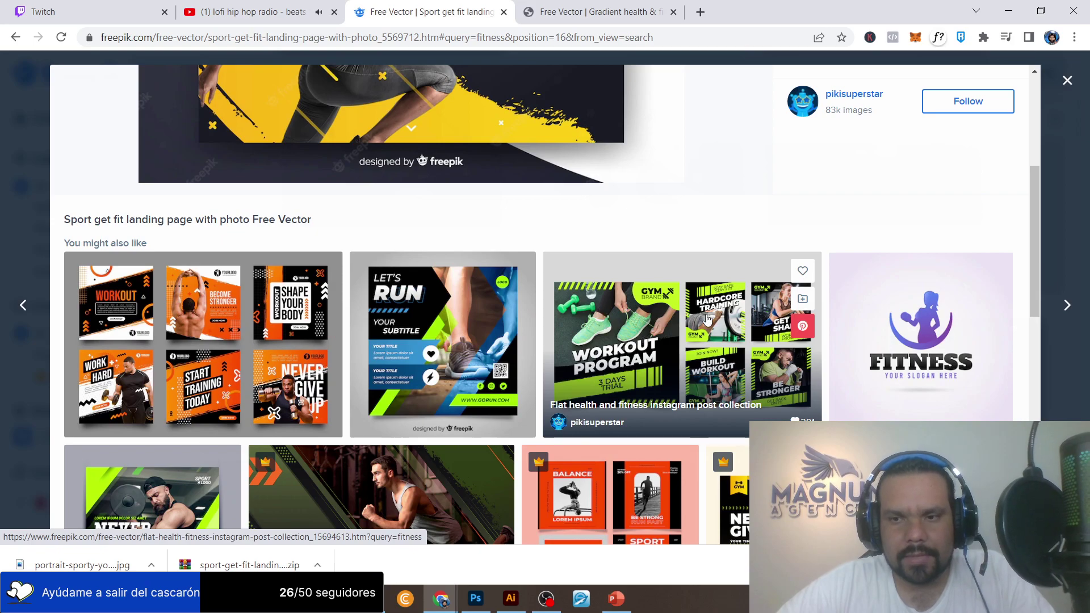
# Browse the related fitness designs and open "Flat design fitness instagram post" and "Get fit sport landing page with photo" in new tabs.
pyautogui.scroll(-6, 707, 319)
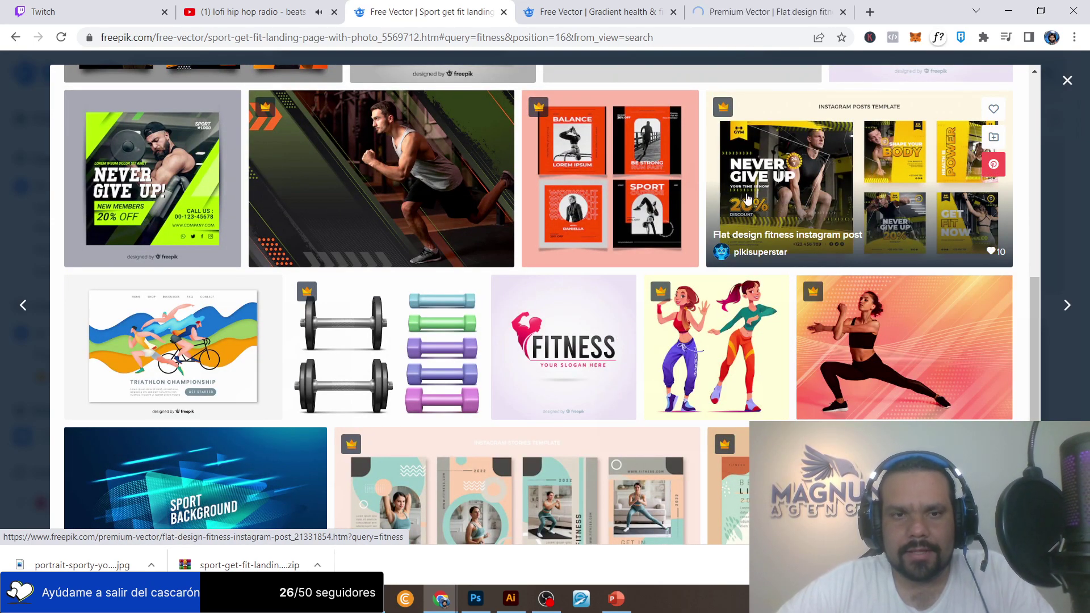
pyautogui.scroll(-4, 309, 322)
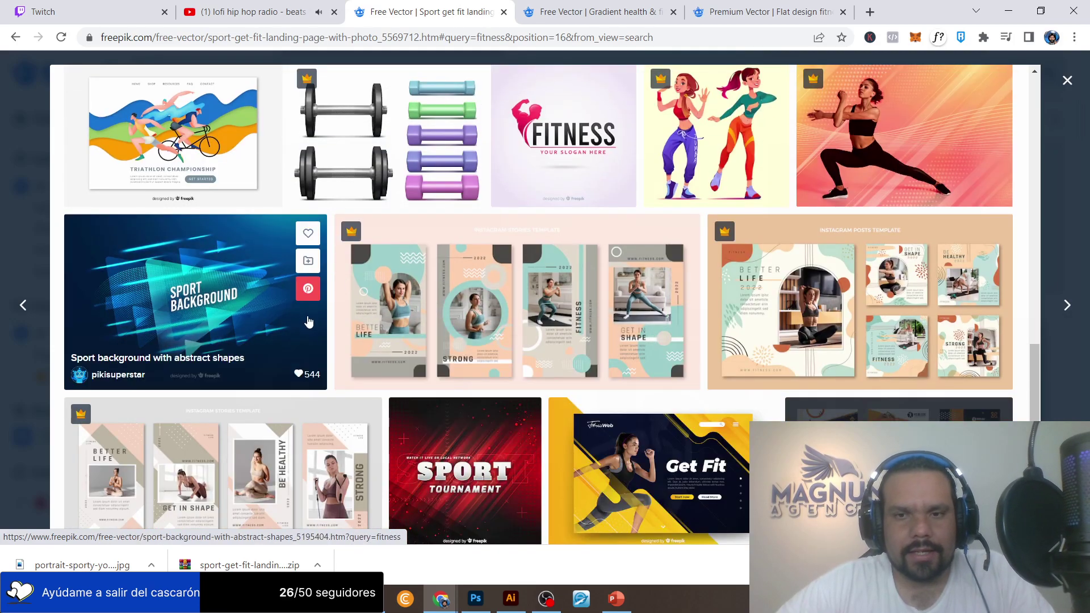
pyautogui.scroll(-2, 309, 322)
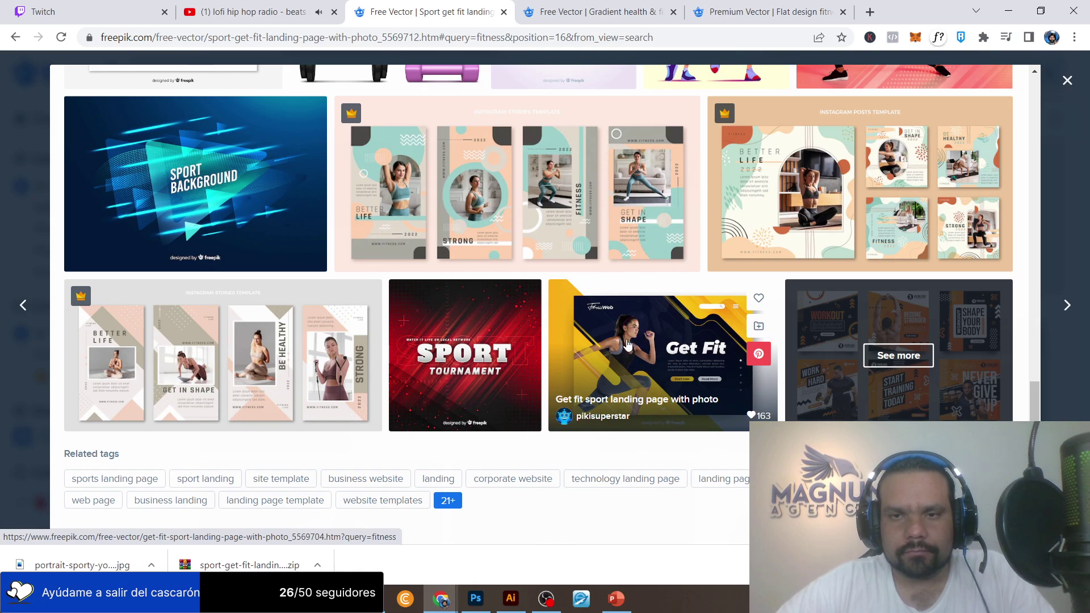
pyautogui.middleClick(637, 369)
pyautogui.hotkey('ctrl', 'Tab')
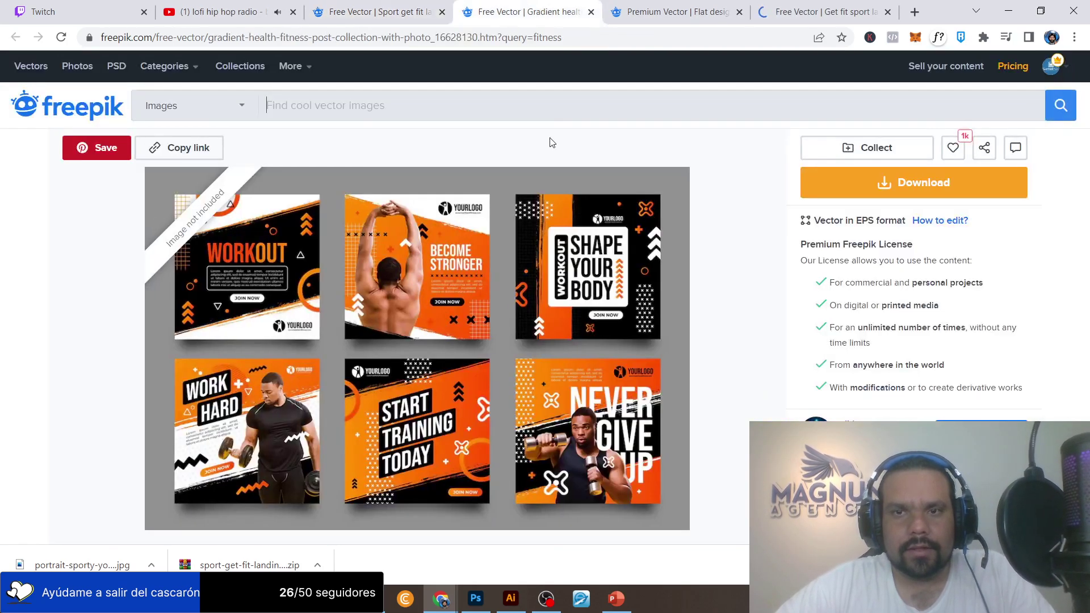
# Download the gradient health fitness post collection, the flat design fitness instagram post, and the "Get fit sport landing page with photo" vector.
pyautogui.click(873, 191)
pyautogui.click(654, 6)
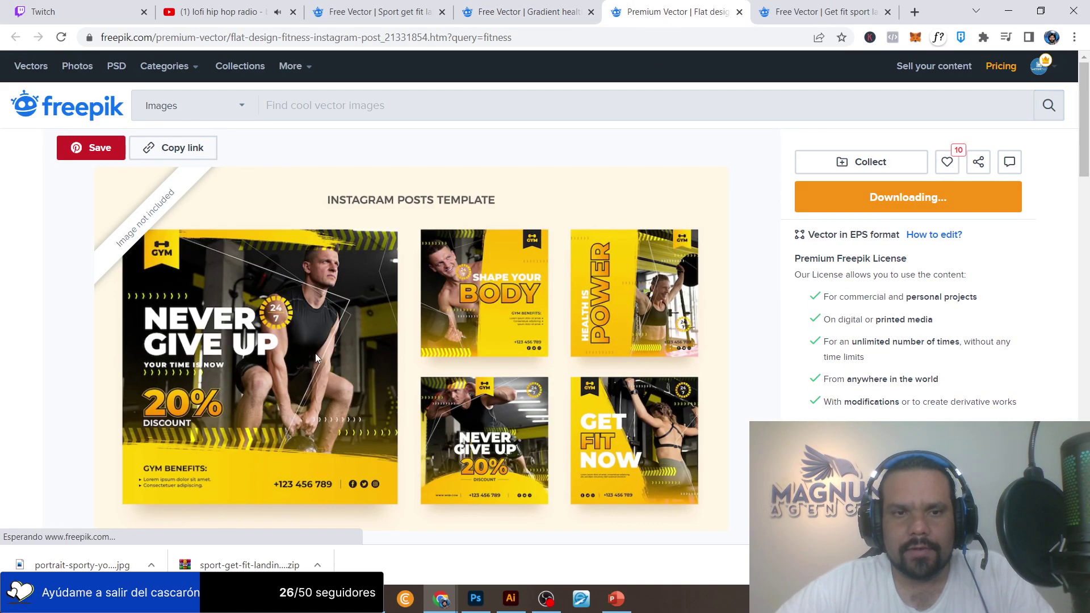
pyautogui.click(794, 4)
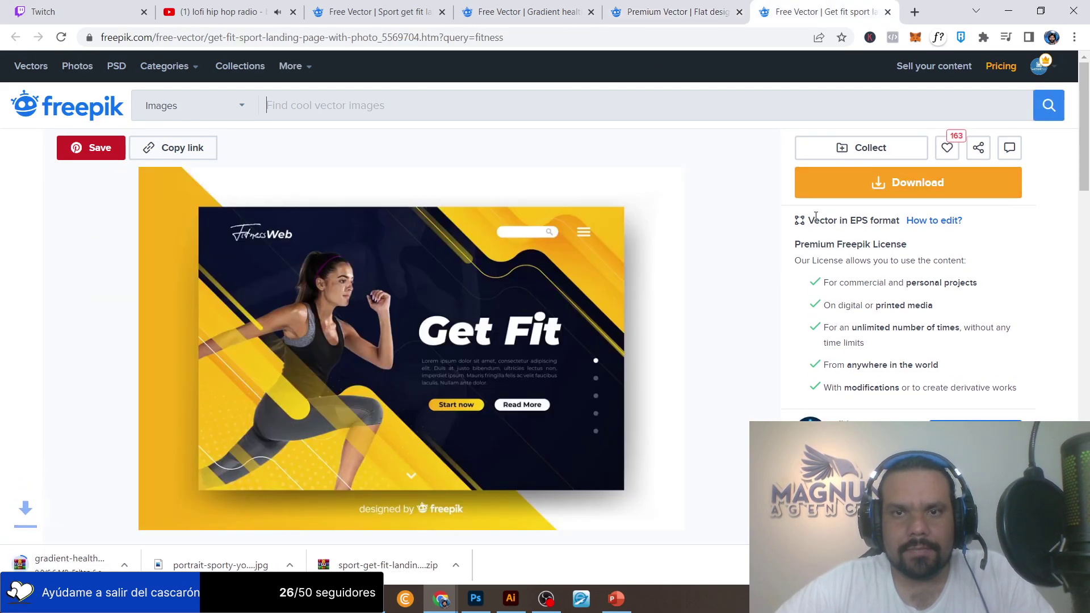
pyautogui.click(873, 190)
# Check the related designs and open the YouTube thumbnail and landing page from the "Flat design fitness instagram post" series in new tabs.
pyautogui.scroll(-5, 619, 206)
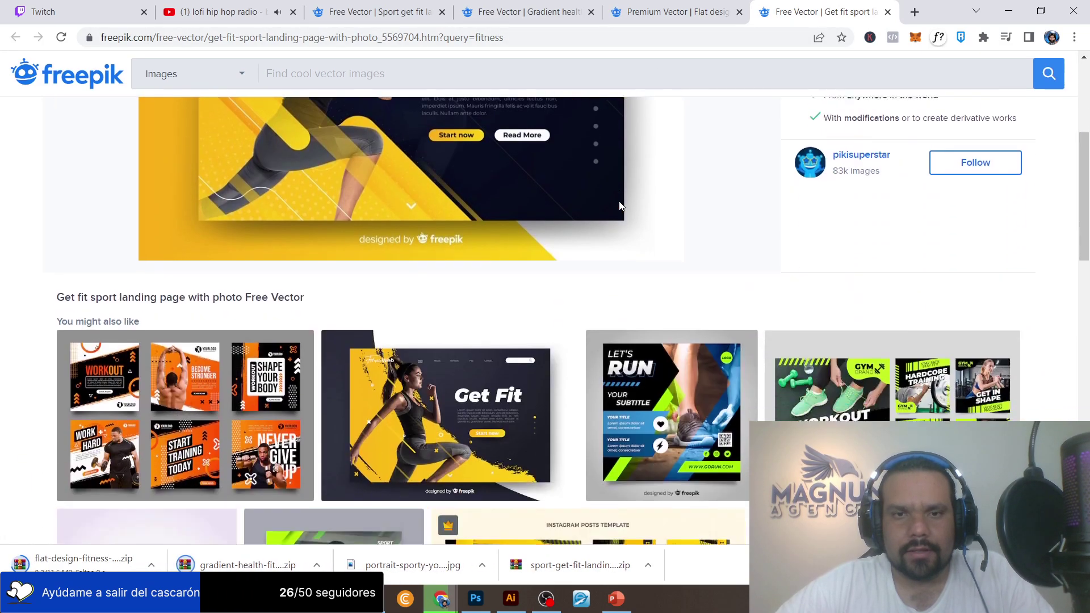
pyautogui.scroll(-3, 619, 207)
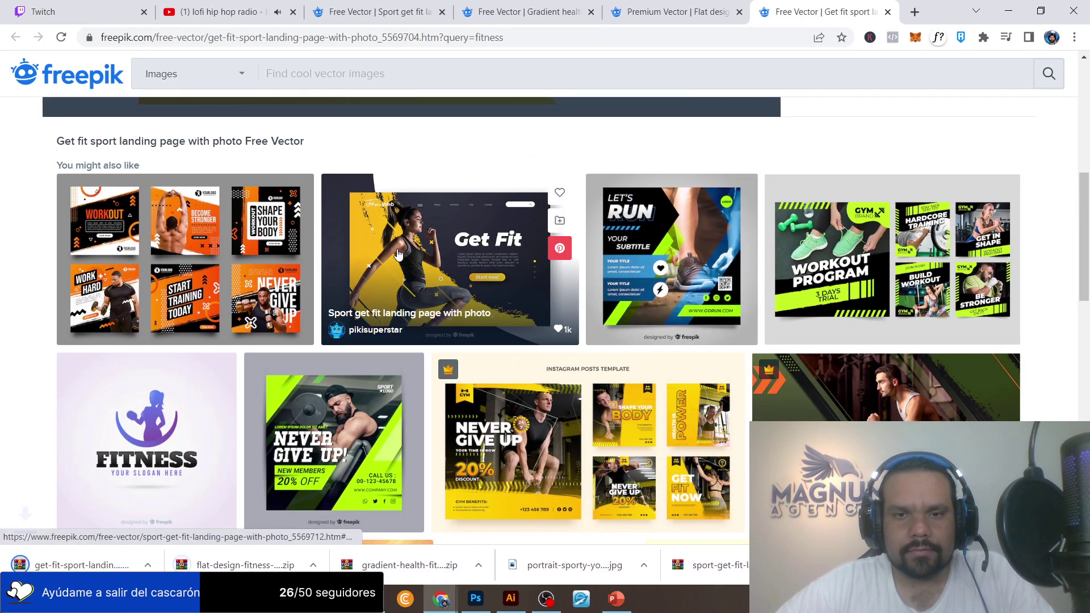
pyautogui.scroll(4, 469, 182)
pyautogui.scroll(-4, 474, 256)
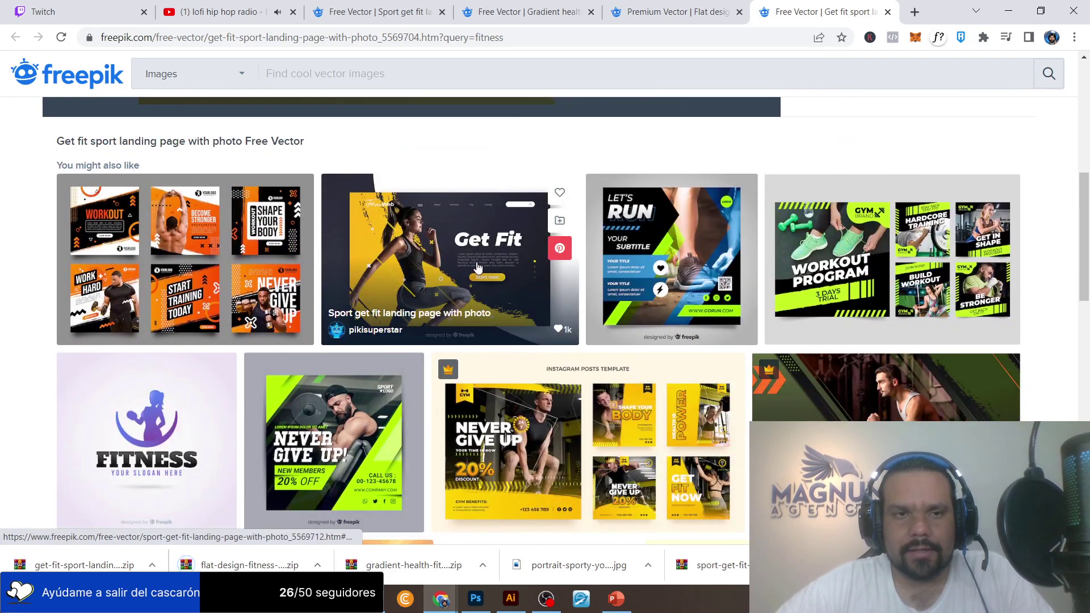
pyautogui.scroll(-5, 478, 267)
pyautogui.scroll(-5, 514, 329)
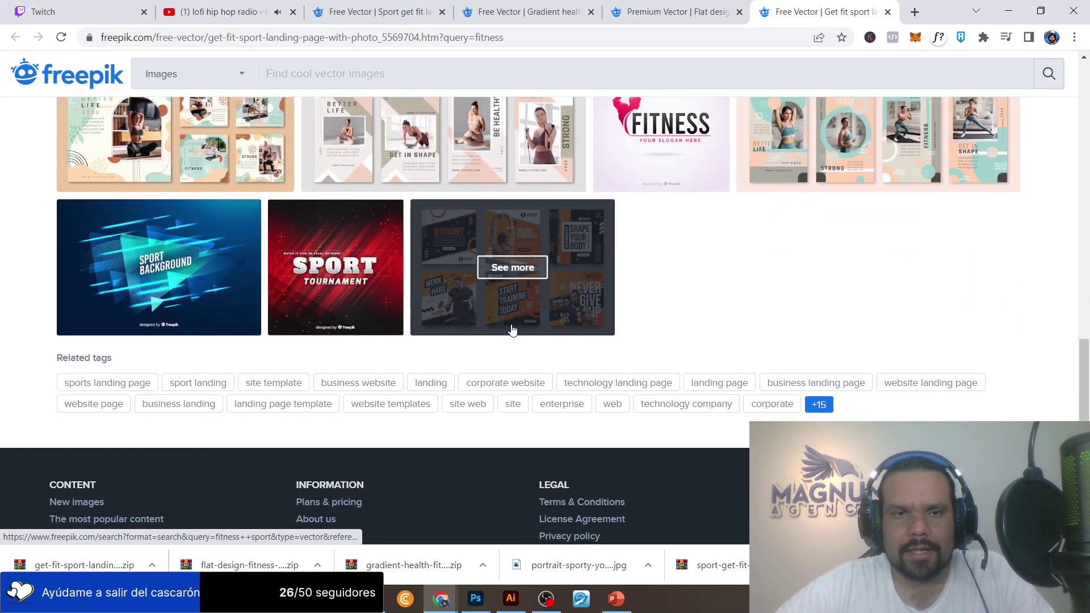
pyautogui.click(676, 11)
pyautogui.scroll(-7, 540, 238)
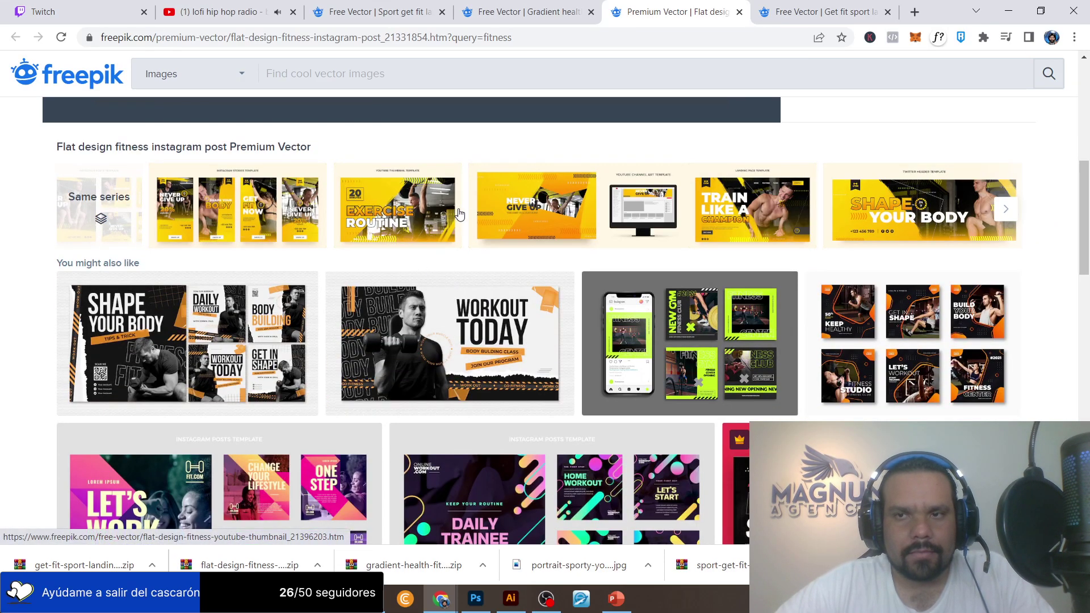
pyautogui.middleClick(410, 202)
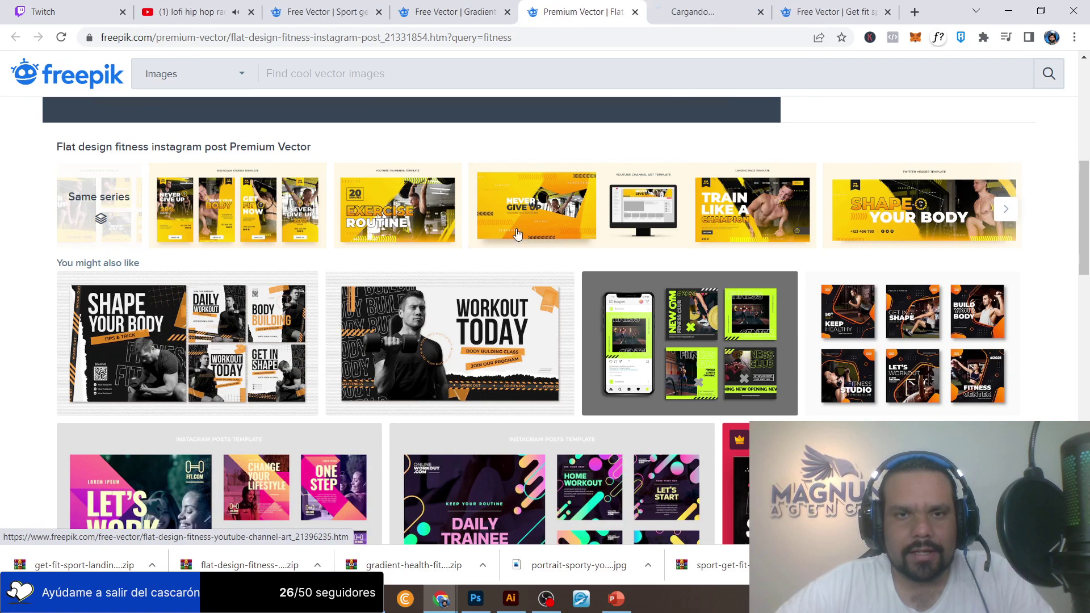
pyautogui.middleClick(750, 207)
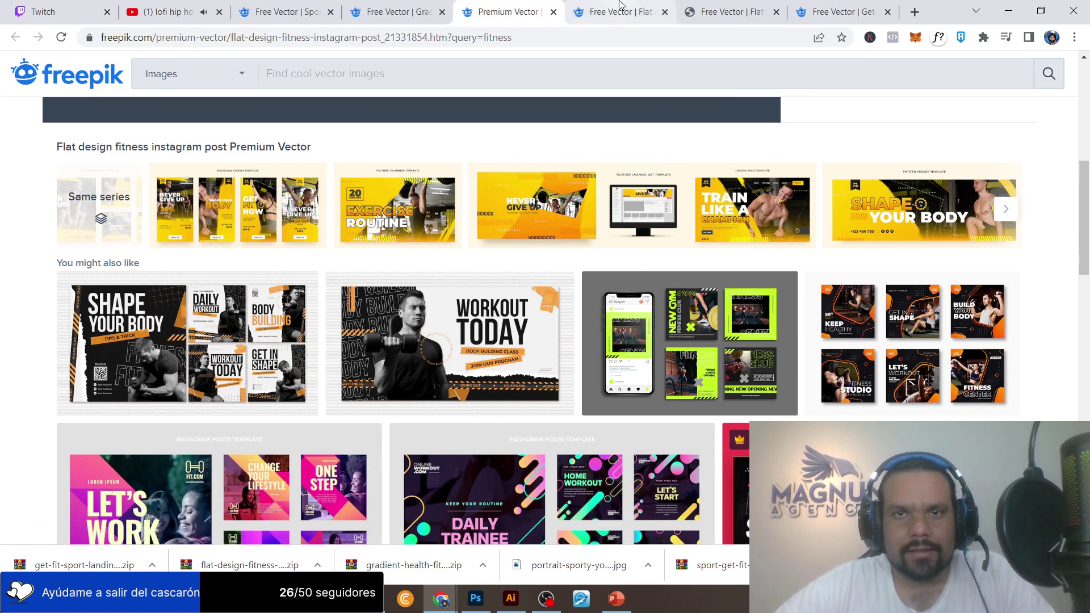
# Download the flat design fitness YouTube thumbnail ("Exercise Routine") and landing page ("Train Like a Champion") vectors.
pyautogui.click(620, 11)
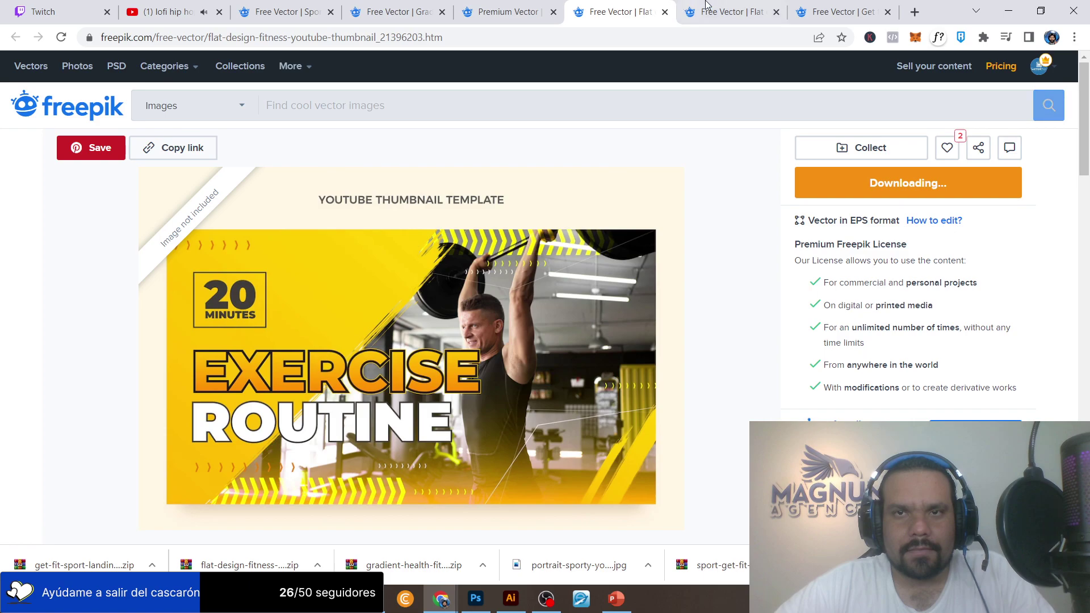
pyautogui.click(707, 7)
pyautogui.click(883, 187)
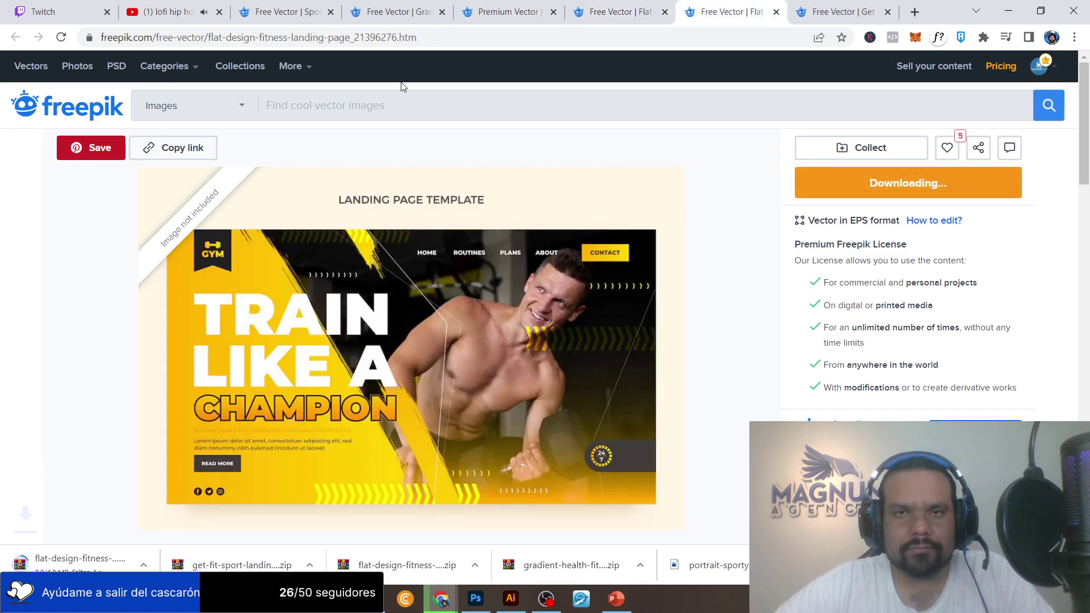
# Return to the "Flat design fitness instagram post" page and open the related "Workout Today" and "Get in Shape" designs in new tabs.
pyautogui.click(575, 19)
pyautogui.click(508, 12)
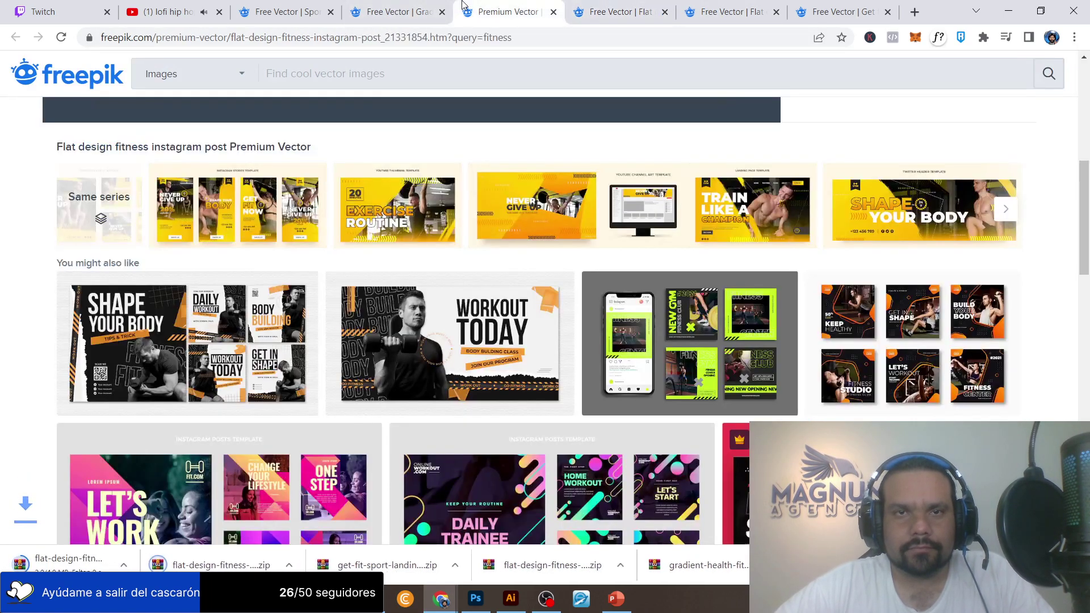
pyautogui.scroll(-3, 3, 343)
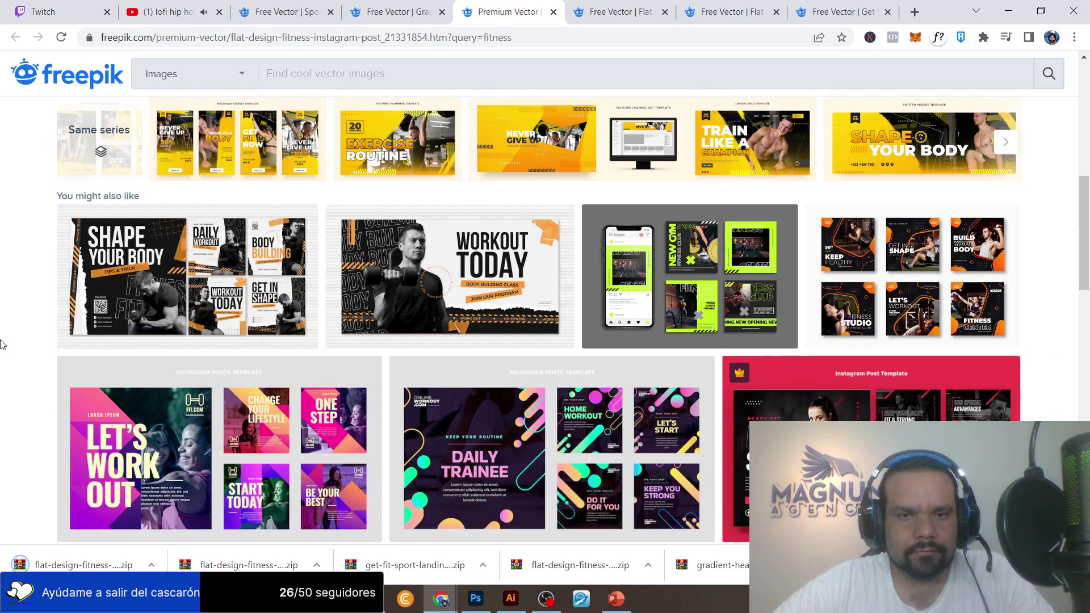
pyautogui.scroll(1, 6, 343)
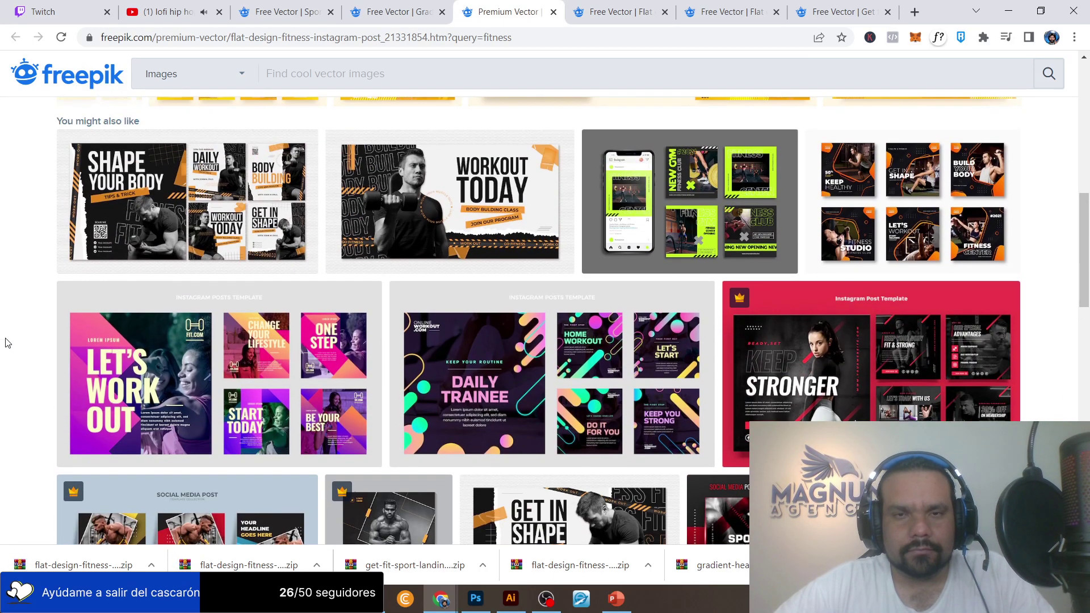
pyautogui.middleClick(454, 216)
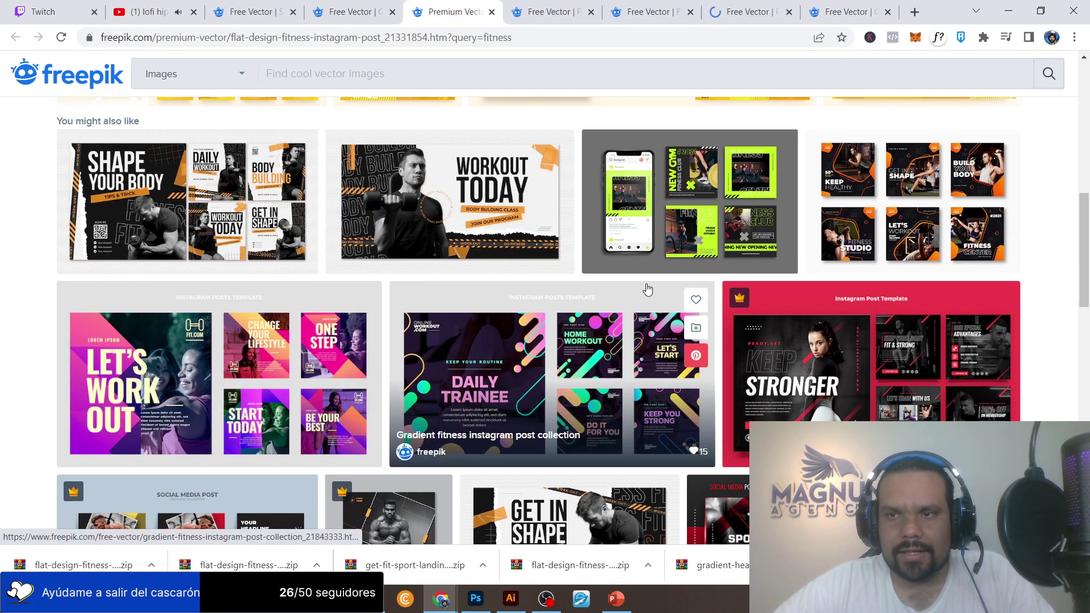
pyautogui.scroll(-4, 729, 279)
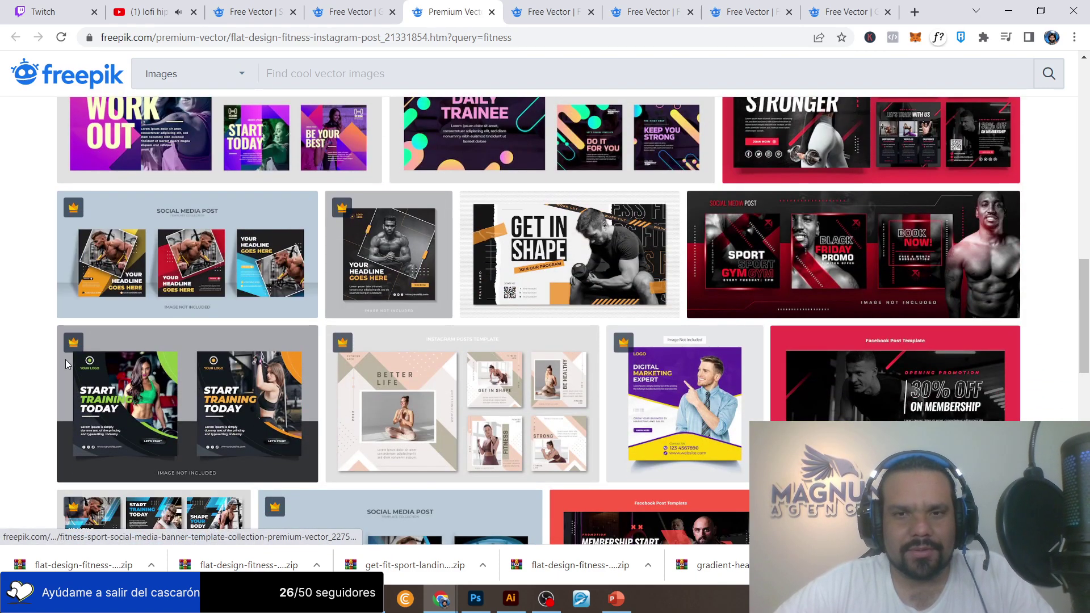
pyautogui.scroll(-5, 3, 311)
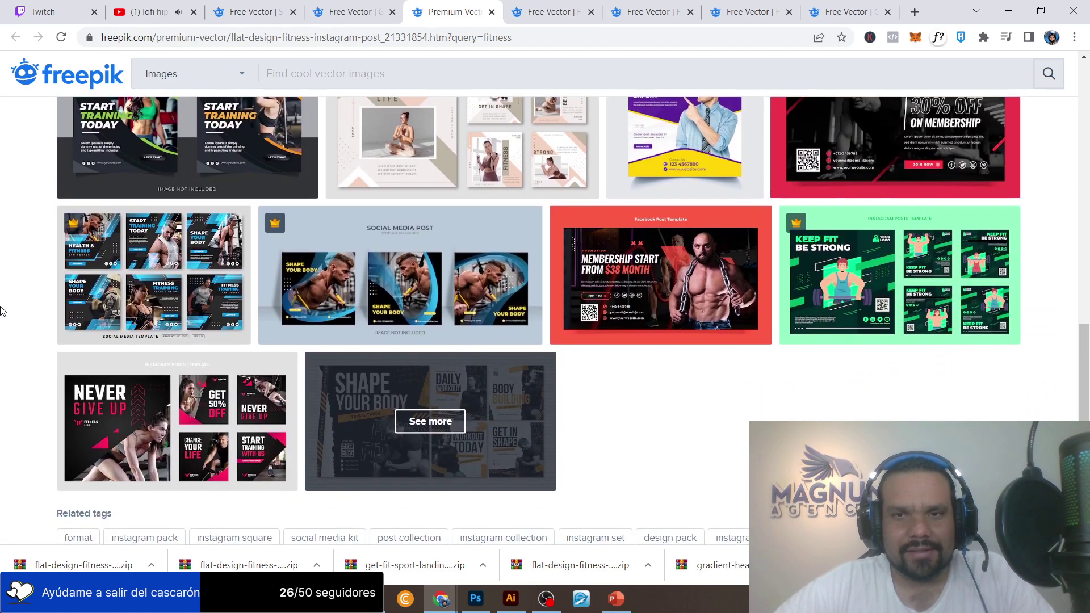
pyautogui.scroll(6, 3, 311)
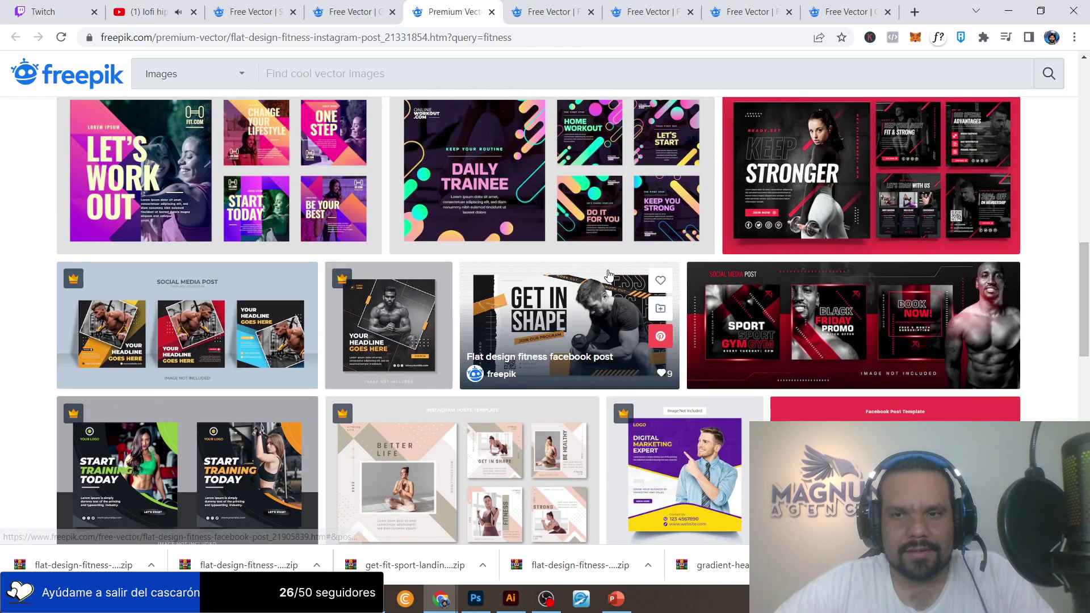
pyautogui.middleClick(603, 323)
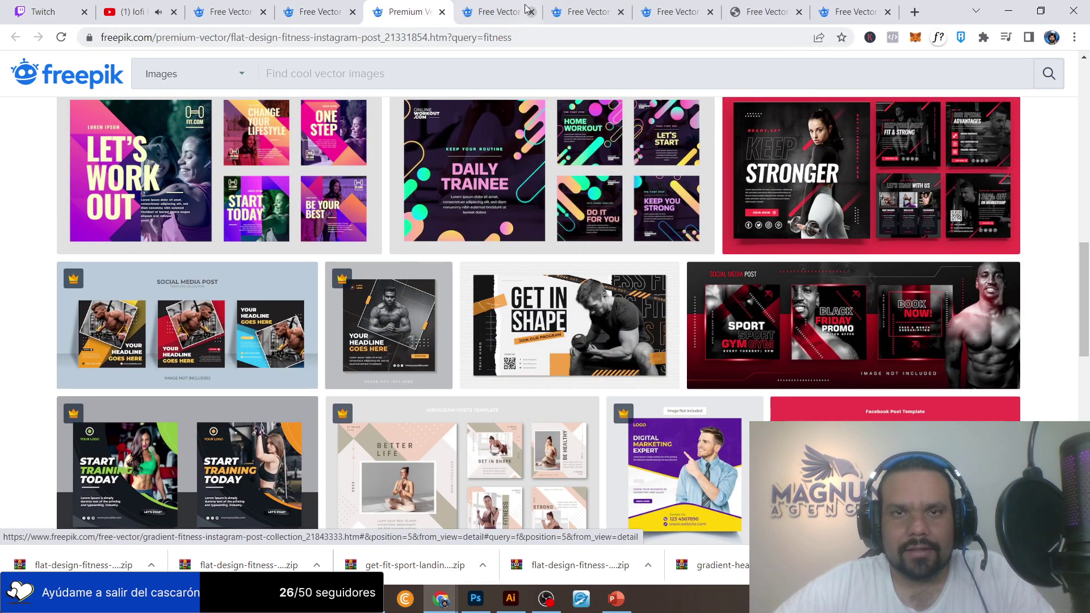
# Download the "Workout Today" and "Get in Shape" flat design fitness facebook post vectors.
pyautogui.click(523, 12)
pyautogui.hotkey('ctrl', 'Tab')
pyautogui.hotkey('ctrl', 'Tab')
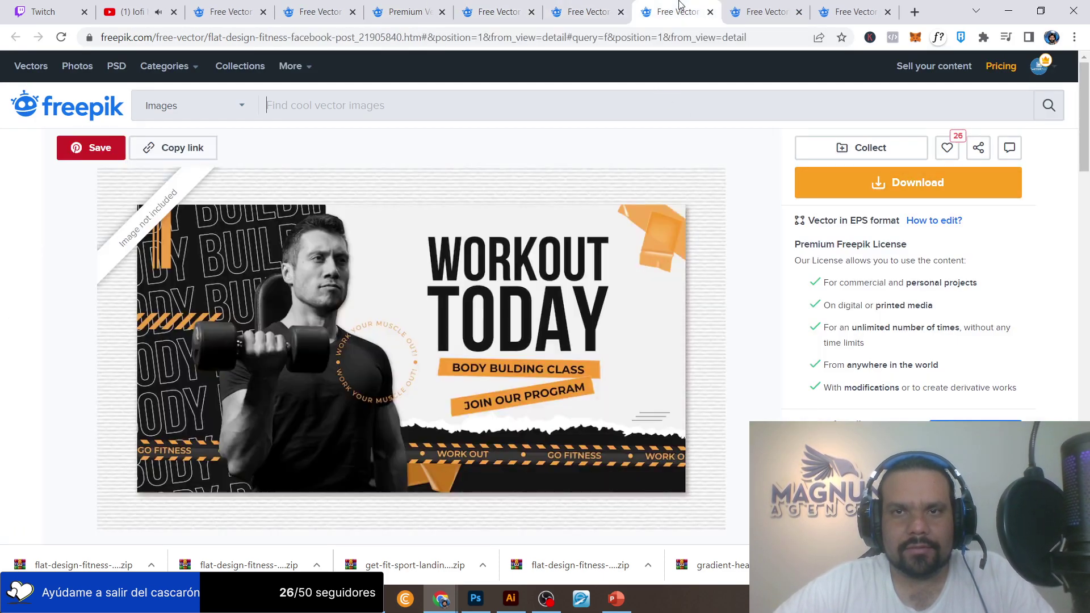
pyautogui.click(861, 184)
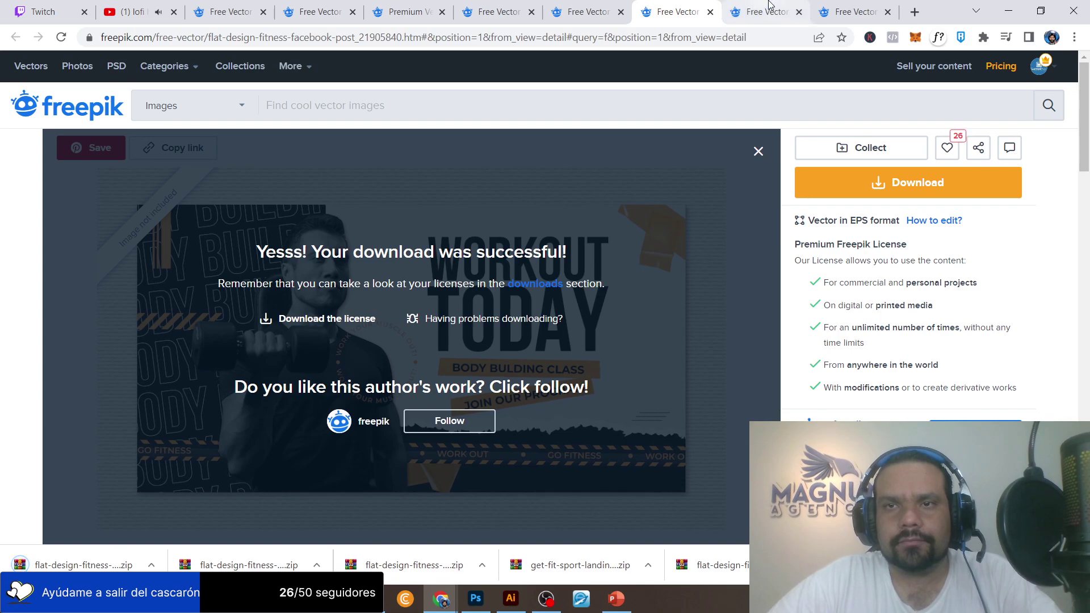
pyautogui.click(770, 5)
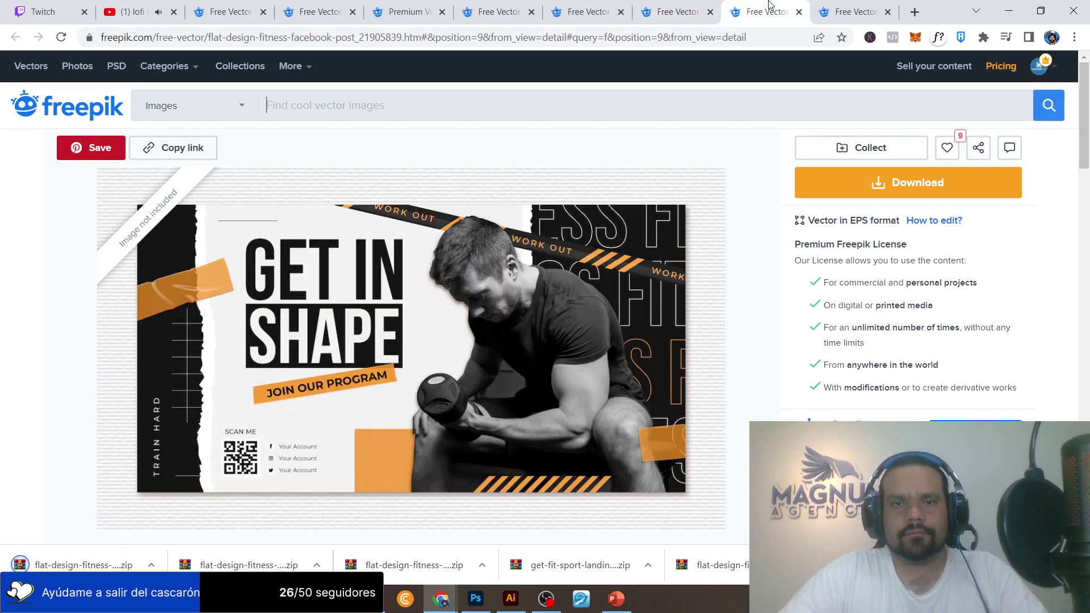
pyautogui.click(546, 598)
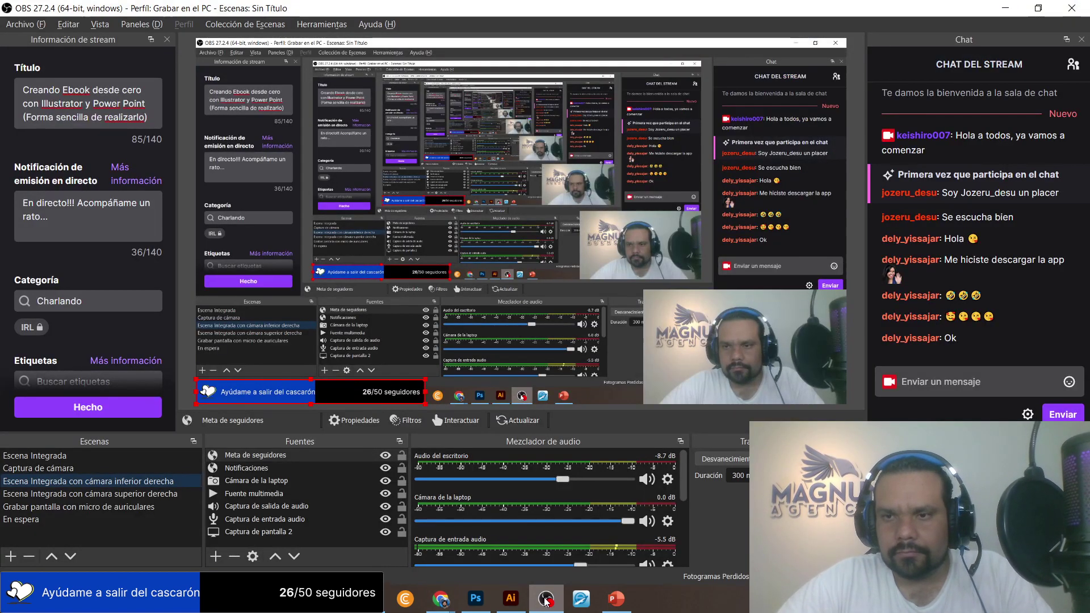
pyautogui.click(546, 599)
pyautogui.click(900, 182)
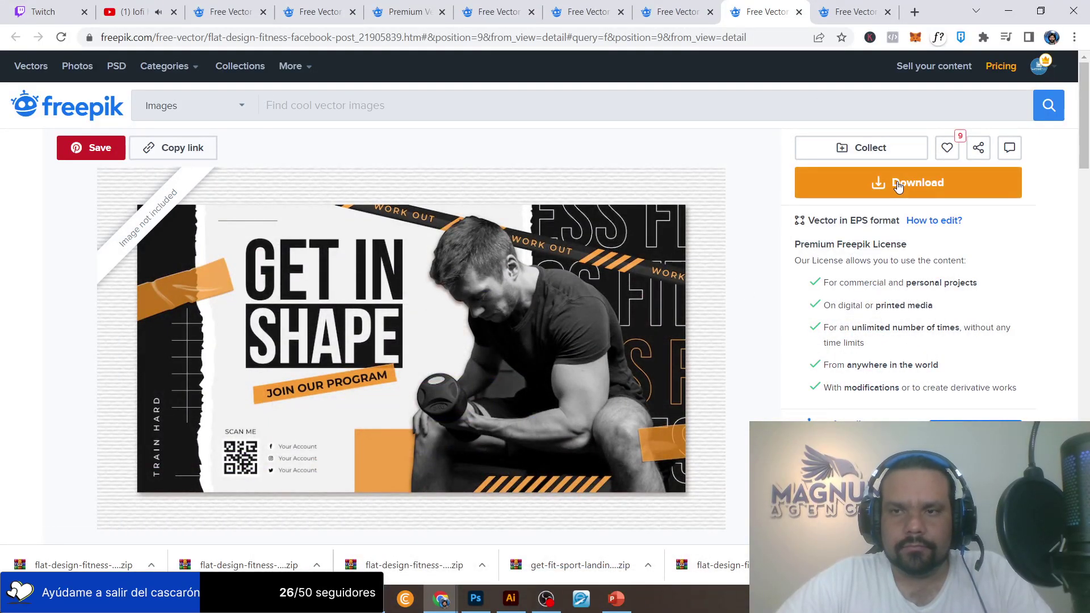
# Go through the open design tabs and look over the related designs under "Get fit sport landing page with photo".
pyautogui.click(674, 10)
pyautogui.click(607, 5)
pyautogui.click(676, 10)
pyautogui.click(767, 10)
pyautogui.click(829, 11)
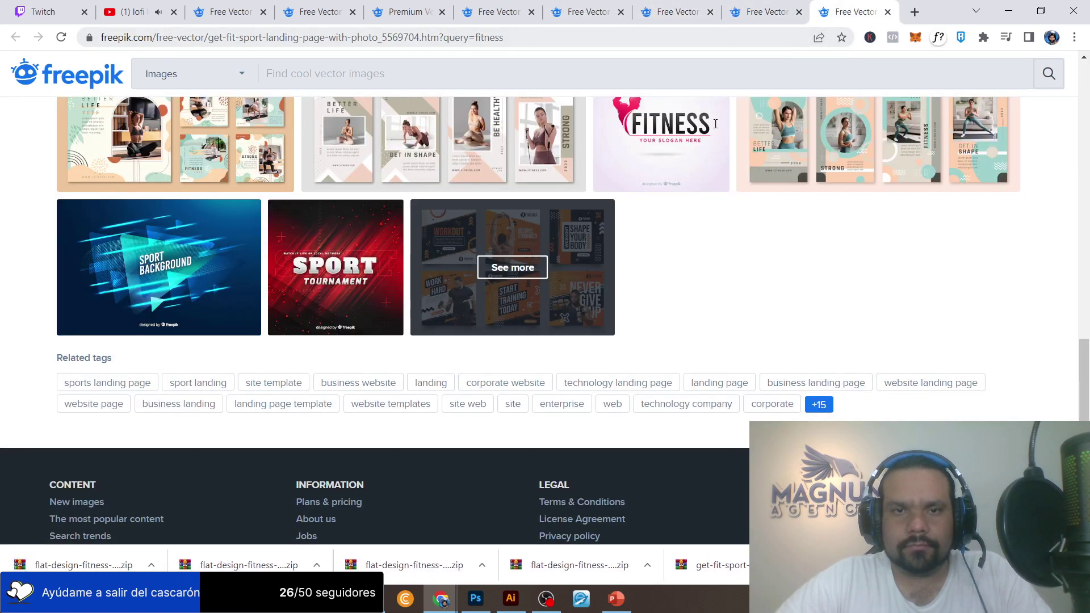
pyautogui.scroll(15, 649, 252)
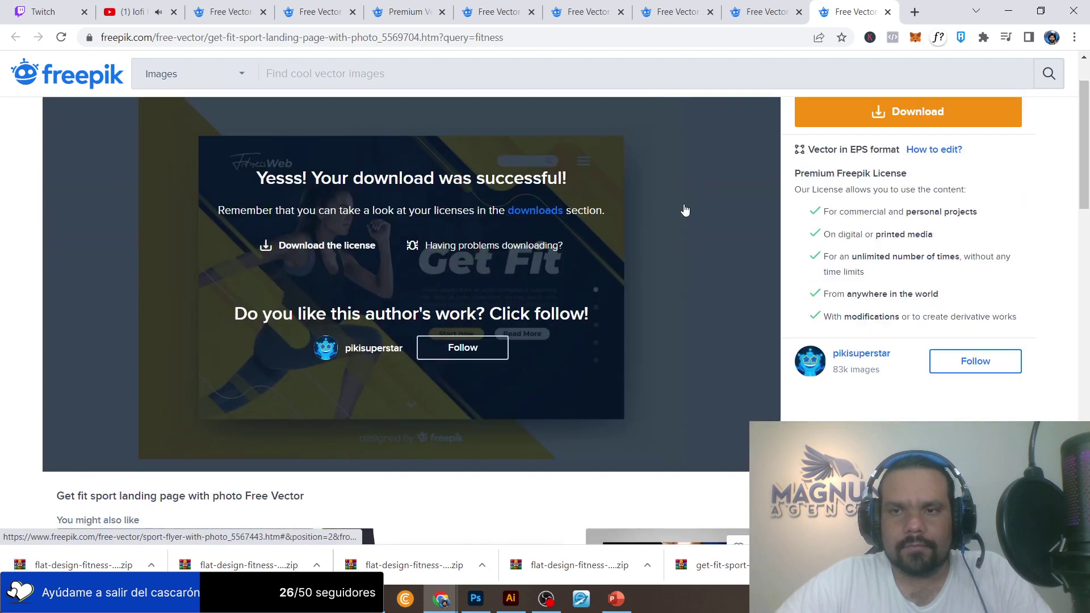
pyautogui.scroll(-6, 682, 196)
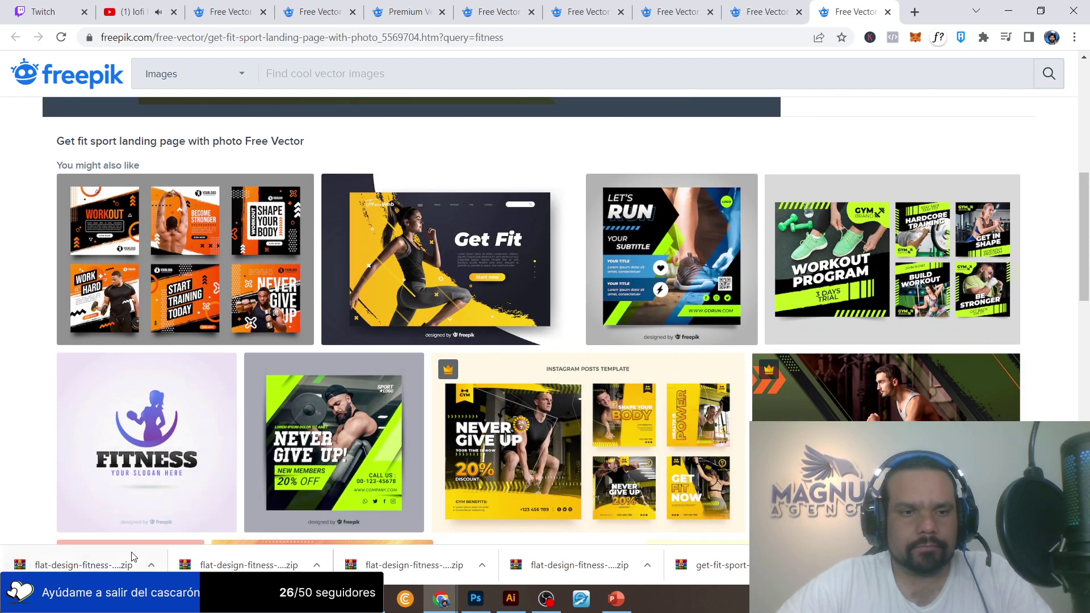
# Show the latest download in the Descargas folder and select the seven downloaded fitness ZIP archives.
pyautogui.click(151, 565)
pyautogui.click(272, 514)
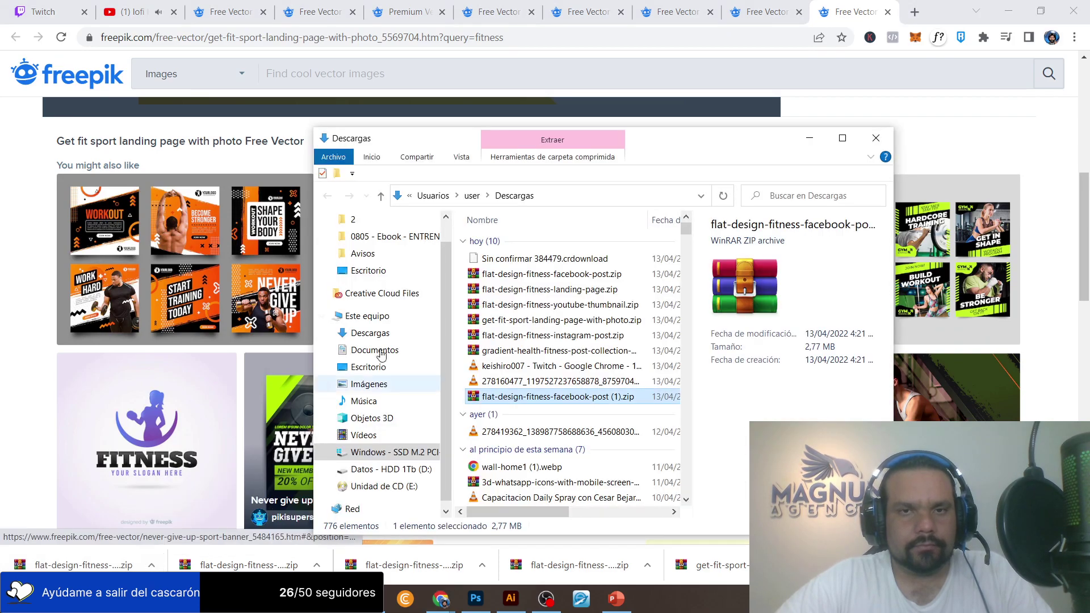
pyautogui.moveTo(500, 360); pyautogui.dragTo(499, 277)
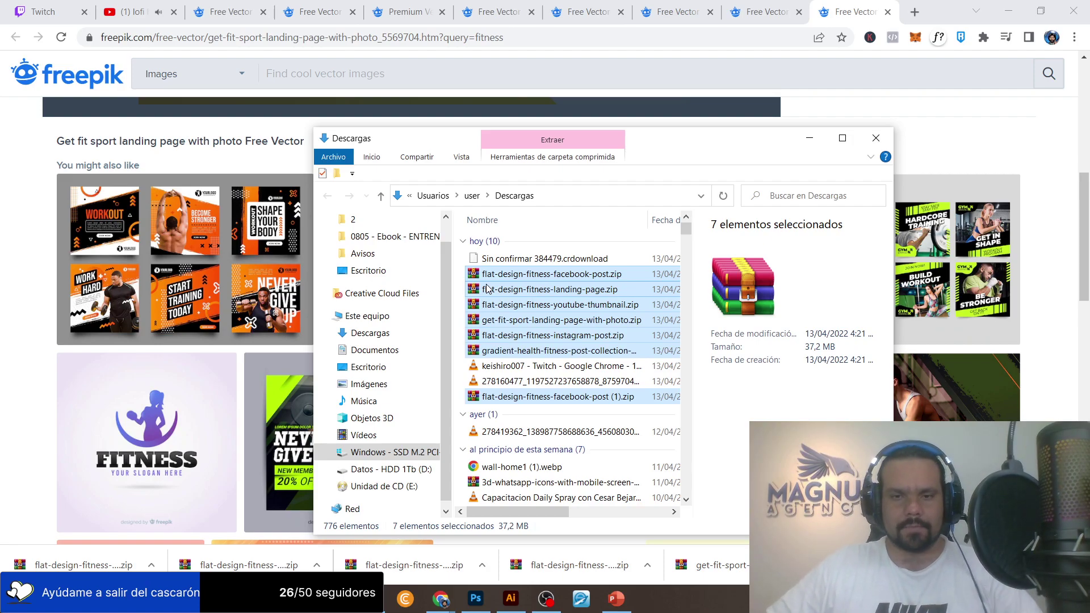
# Switch to OBS and activate the "Captura de cámara" scene.
pyautogui.click(546, 599)
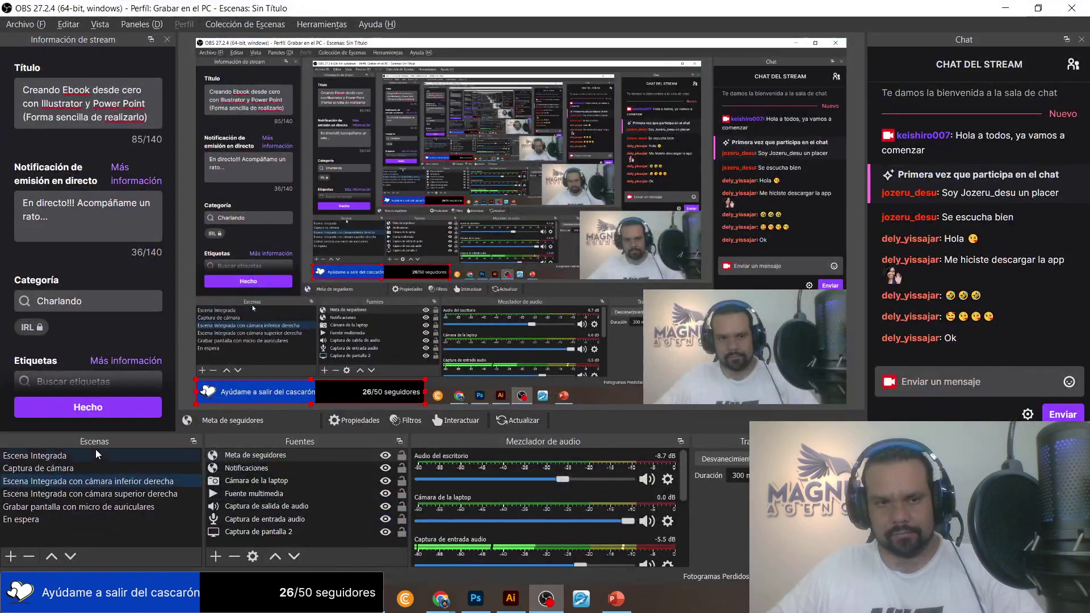
pyautogui.click(97, 465)
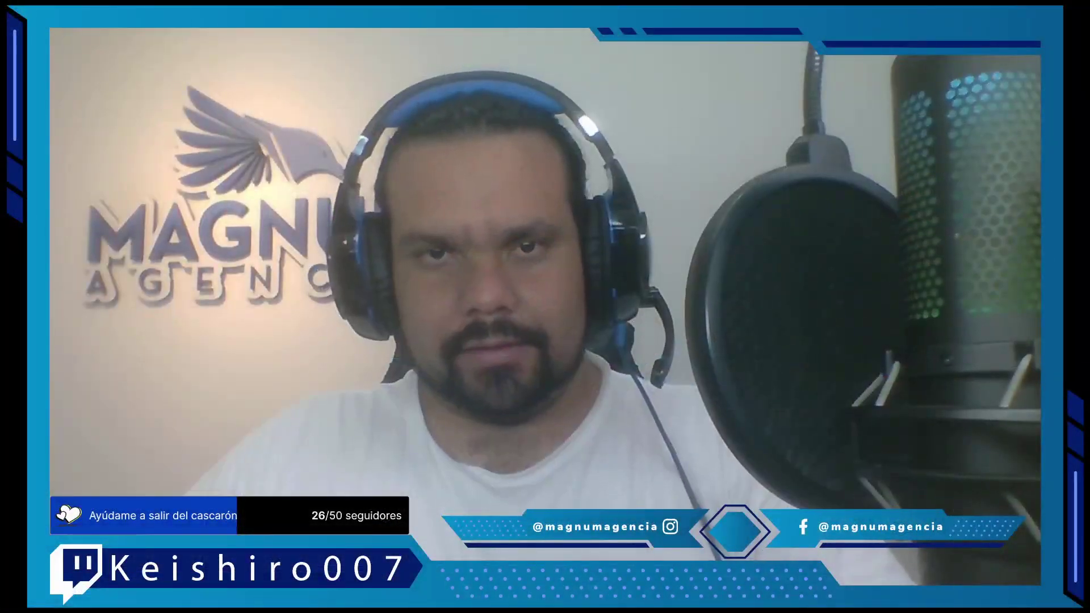
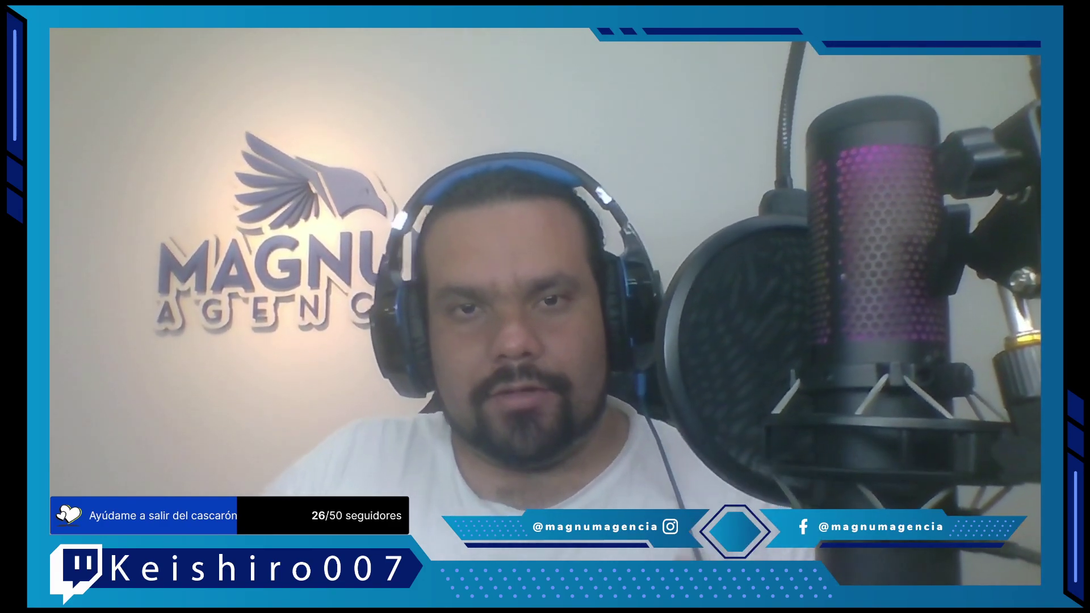
# Activate the OBS scene "Escena Integrada con cámara inferior derecha" and switch to Illustrator with Ebook.ai.
pyautogui.click(140, 480)
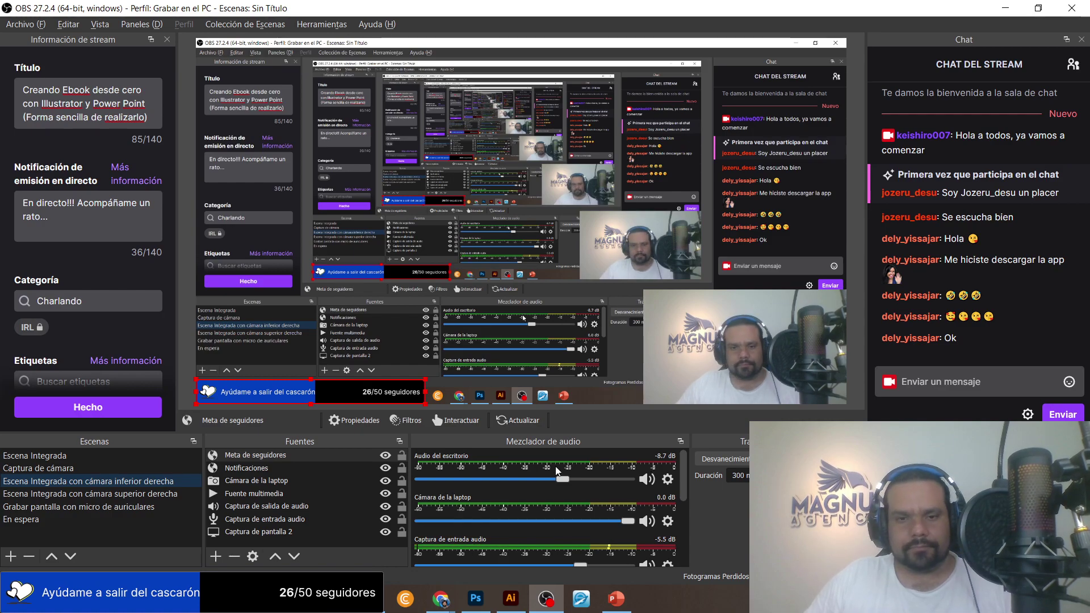
pyautogui.click(624, 603)
pyautogui.click(502, 601)
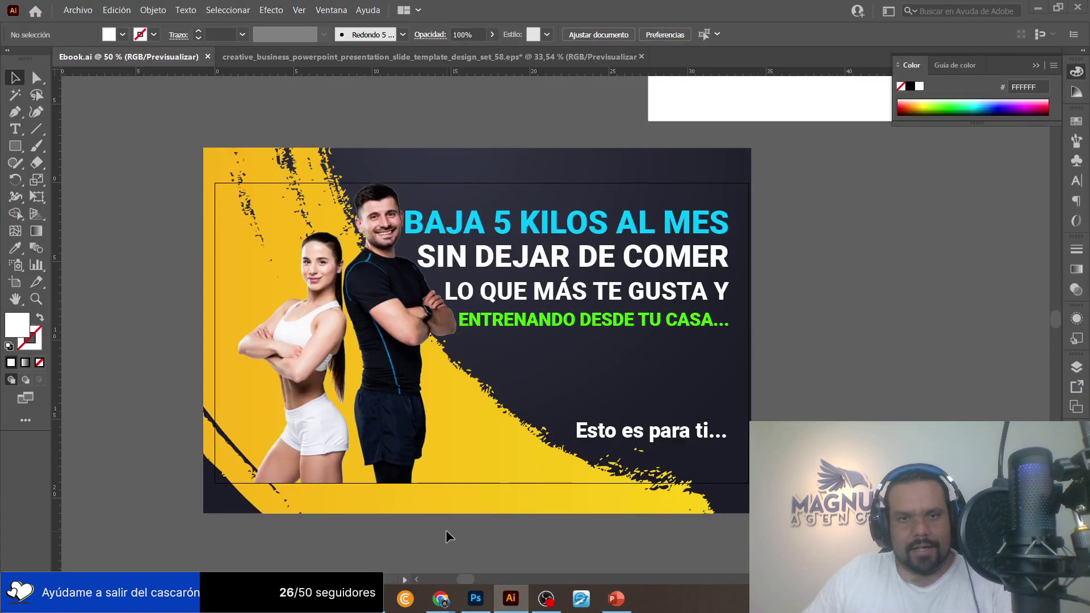
# Move the seven downloaded fitness ZIP archives from the Descargas folder to the "0805 - Ebook - ENTRENANDO DESDE TU CASA" project folder.
pyautogui.press('super+e')
pyautogui.click(859, 157)
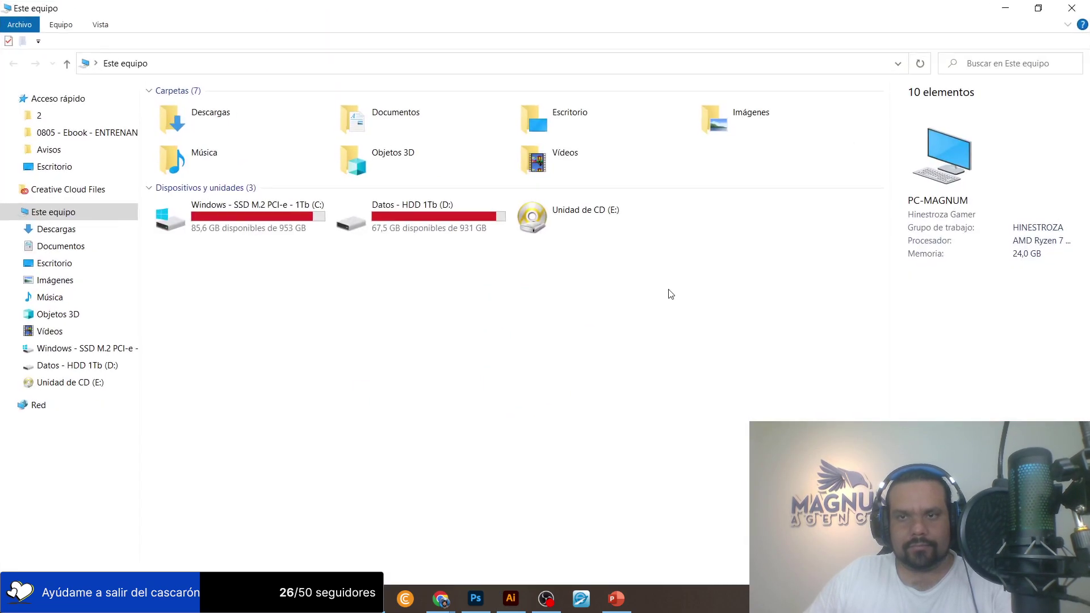
pyautogui.doubleClick(192, 117)
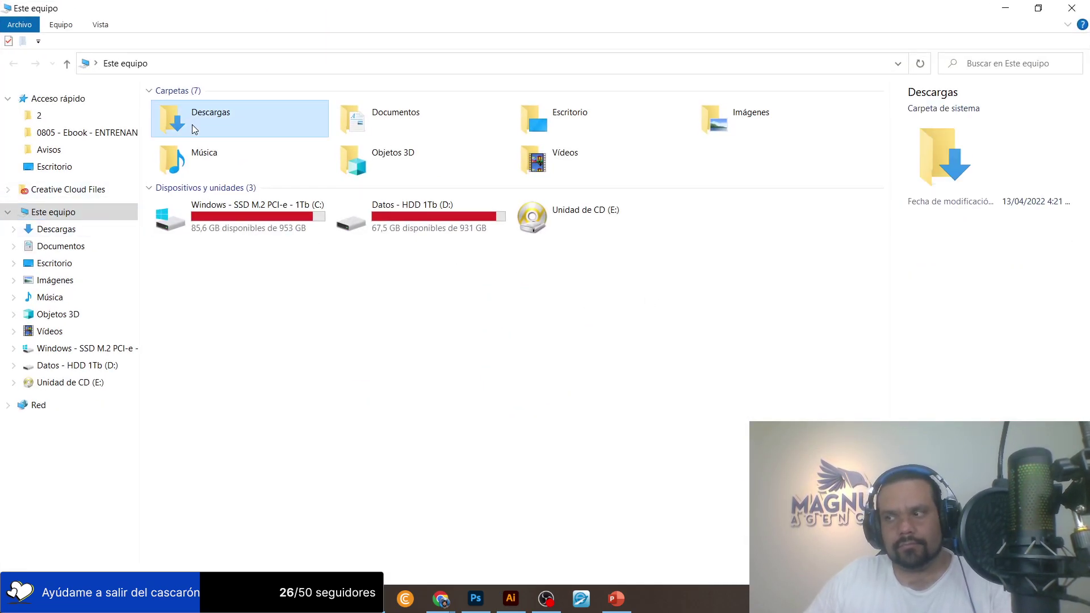
pyautogui.click(607, 138)
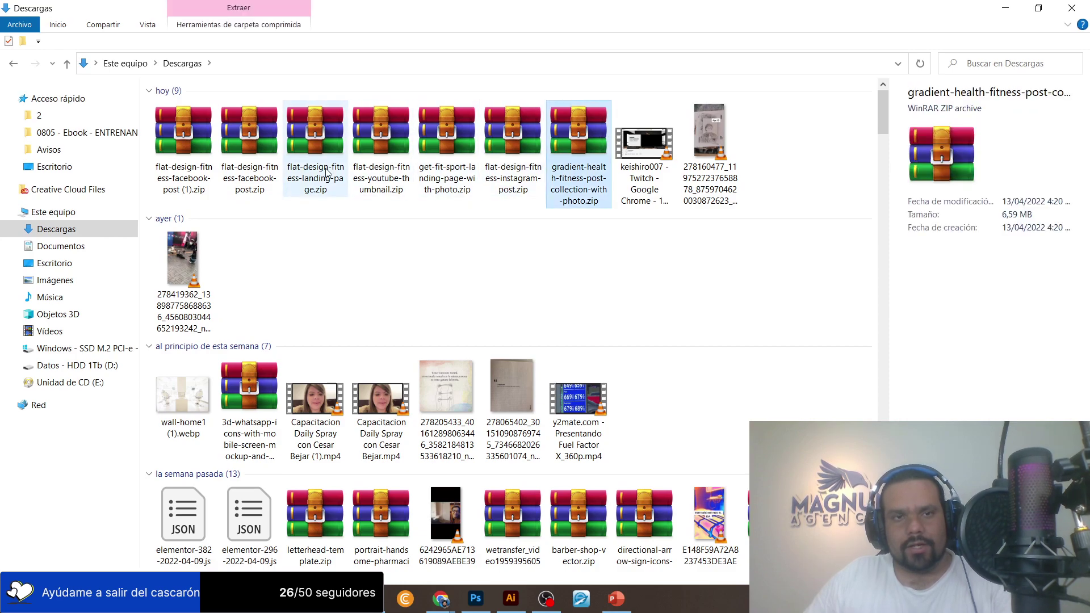
pyautogui.keyDown('shift'); pyautogui.click(183, 142); pyautogui.keyUp('shift')
pyautogui.hotkey('alt', 'Tab')
pyautogui.hotkey('alt', 'Tab')
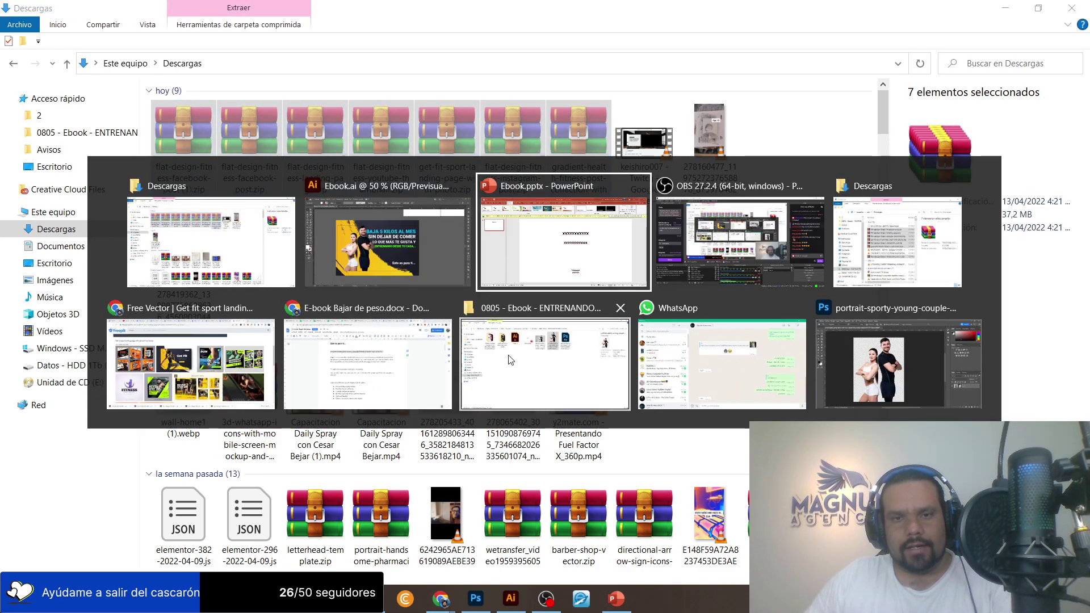
pyautogui.click(489, 310)
pyautogui.click(494, 328)
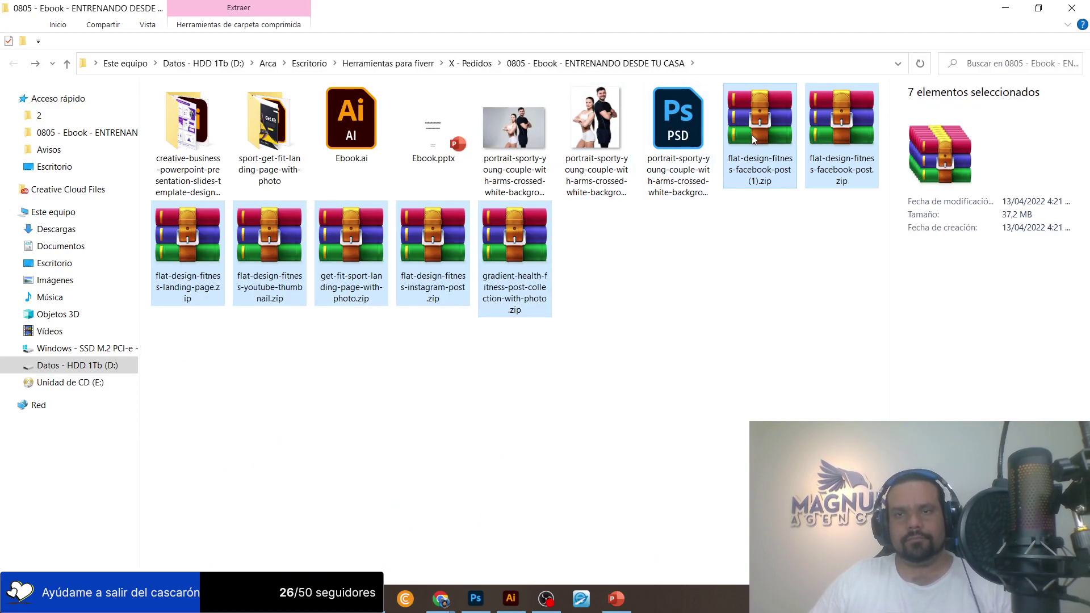
# Extract each of the seven ZIP archives to its own separate folder and delete the original archives.
pyautogui.rightClick(755, 131)
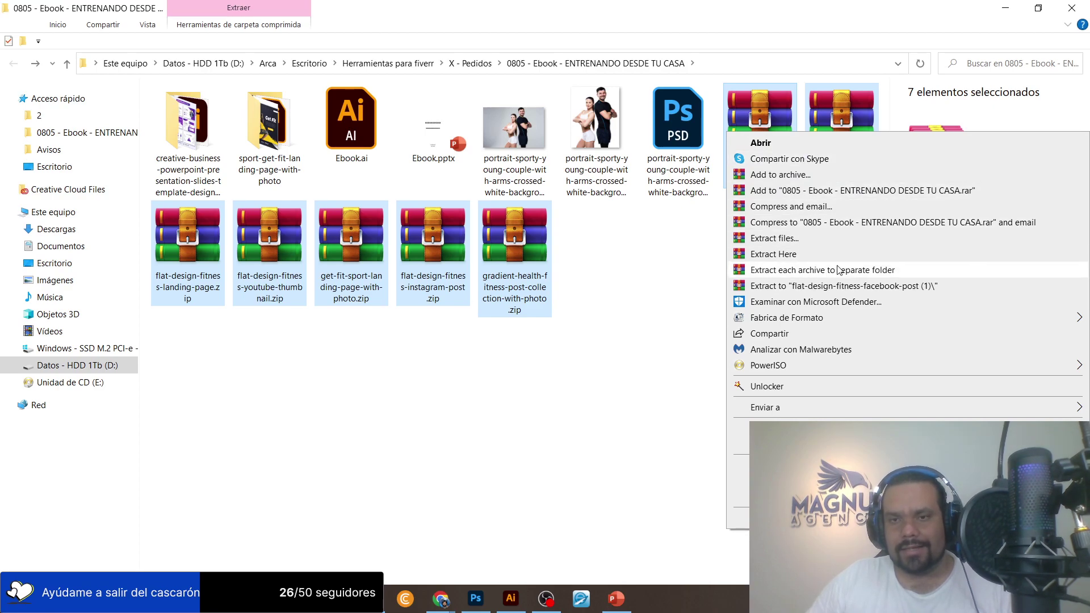
pyautogui.click(860, 271)
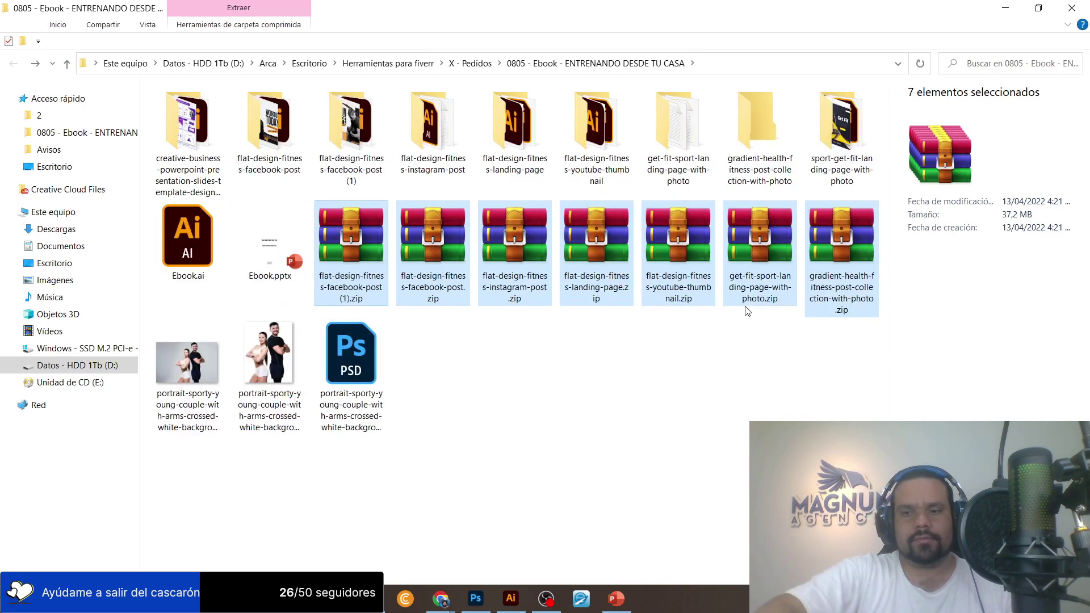
pyautogui.press('Delete')
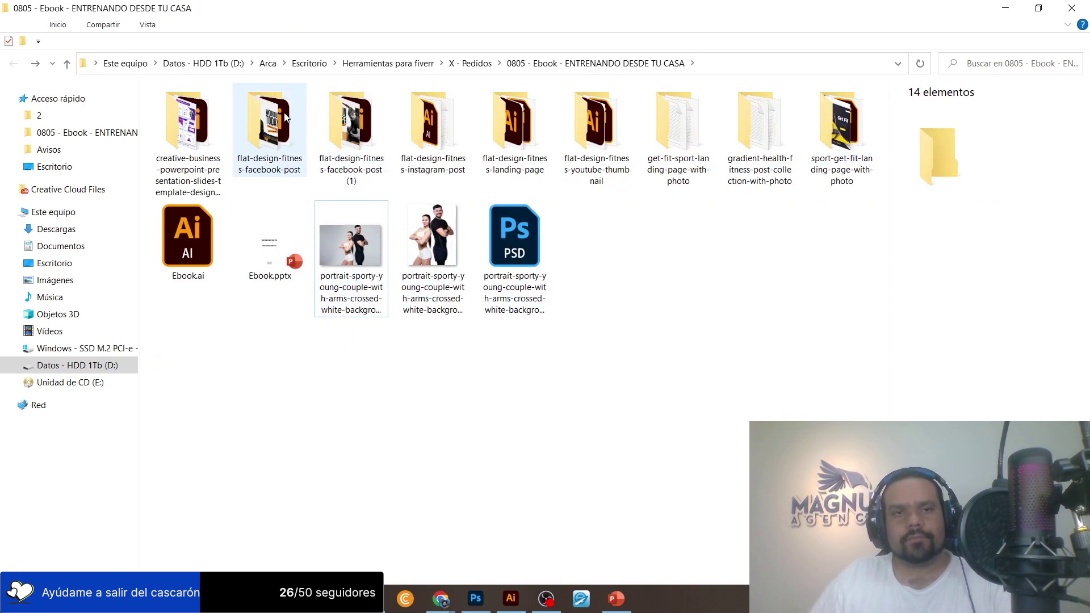
# In the flat-design-fitness-facebook-post folder, enlarge the file icons and delete 6536274.eps, 6536400.txt and Fonts.txt.
pyautogui.doubleClick(271, 128)
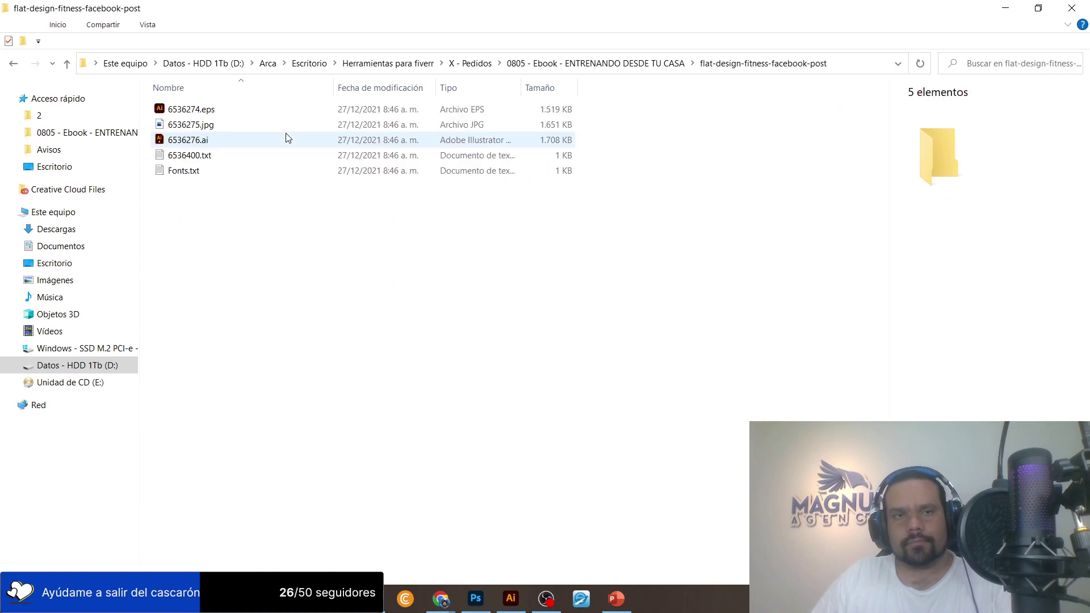
pyautogui.keyDown('ctrl'); pyautogui.scroll(6, 382, 212); pyautogui.keyUp('ctrl')
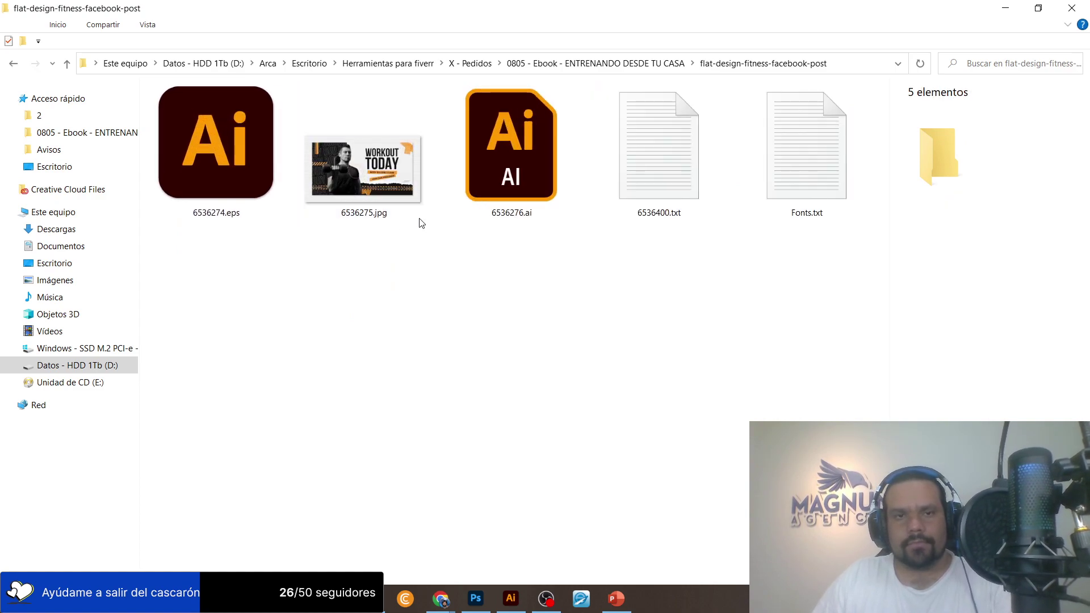
pyautogui.click(214, 153)
pyautogui.click(534, 136)
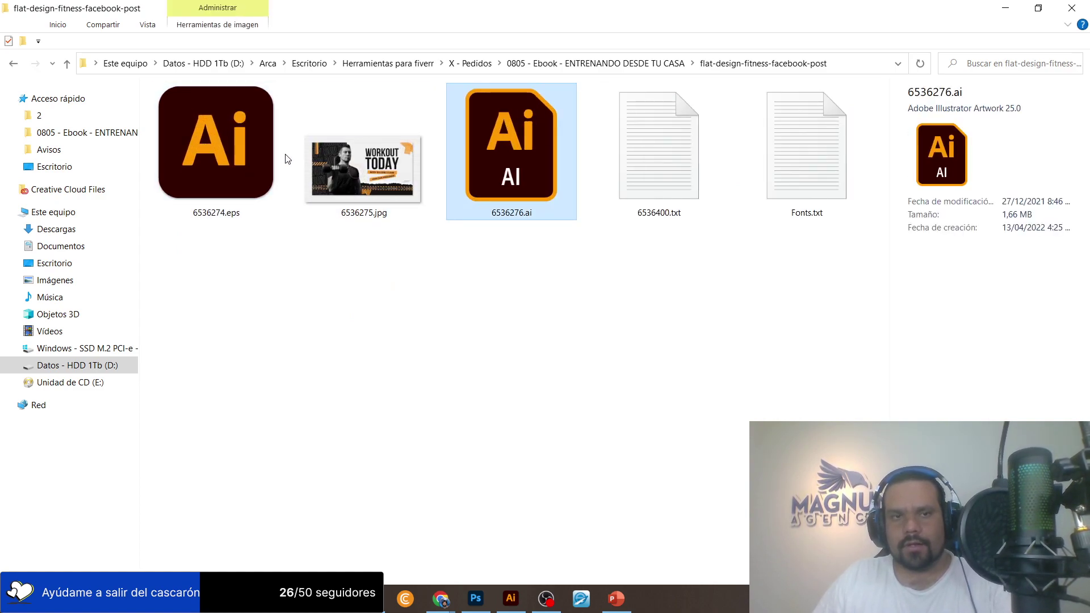
pyautogui.click(267, 159)
pyautogui.keyDown('ctrl'); pyautogui.moveTo(812, 293); pyautogui.dragTo(624, 141); pyautogui.keyUp('ctrl')
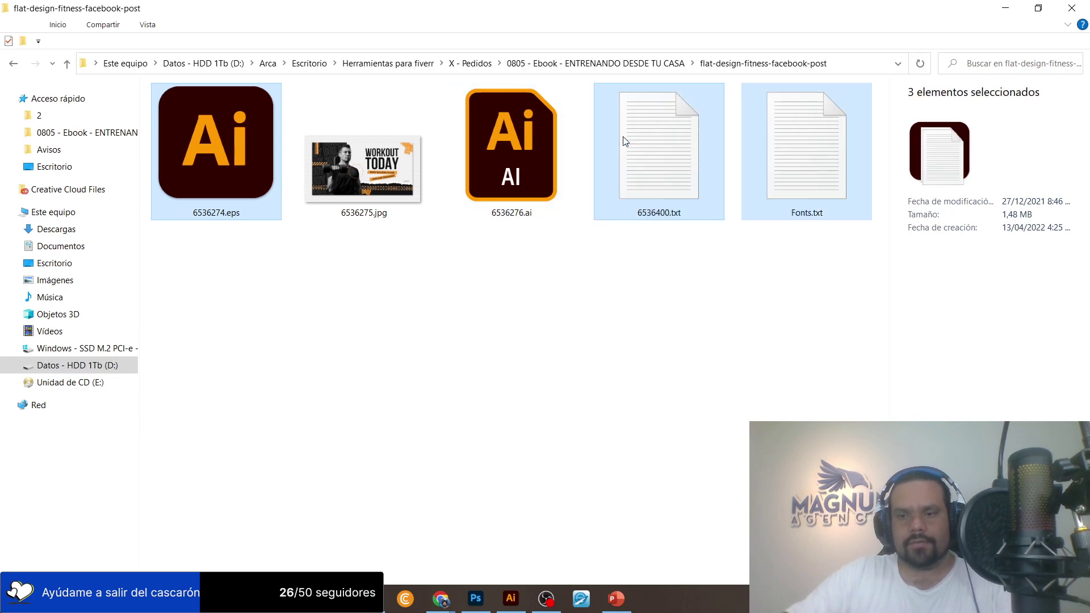
pyautogui.press('Delete')
# Open 6536276.ai in Illustrator, select the WORKOUT TODAY artwork group and return to the Ebook.ai document.
pyautogui.doubleClick(319, 179)
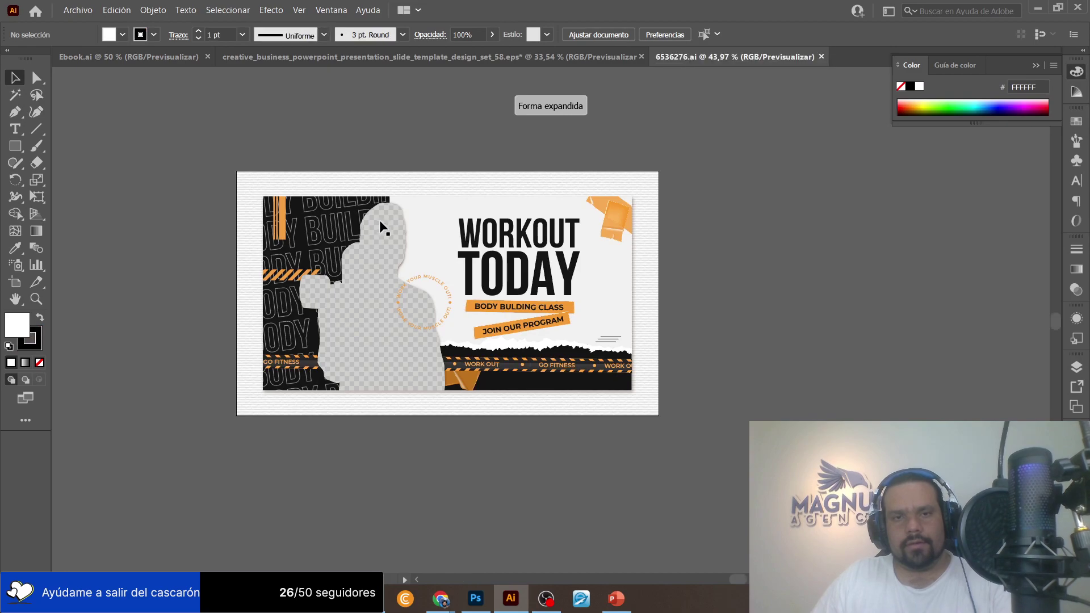
pyautogui.click(330, 232)
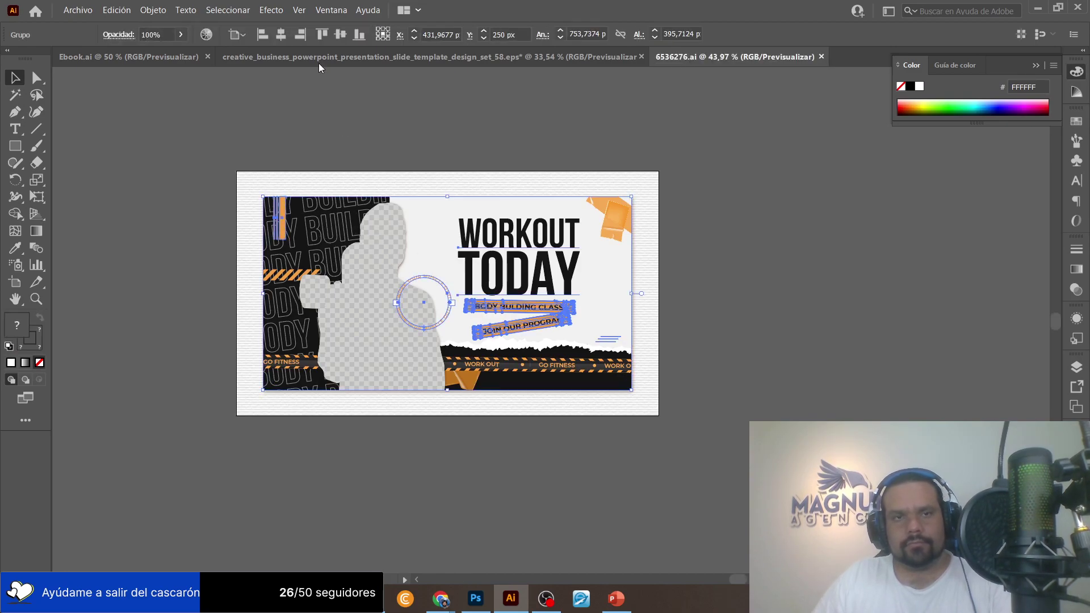
pyautogui.click(357, 56)
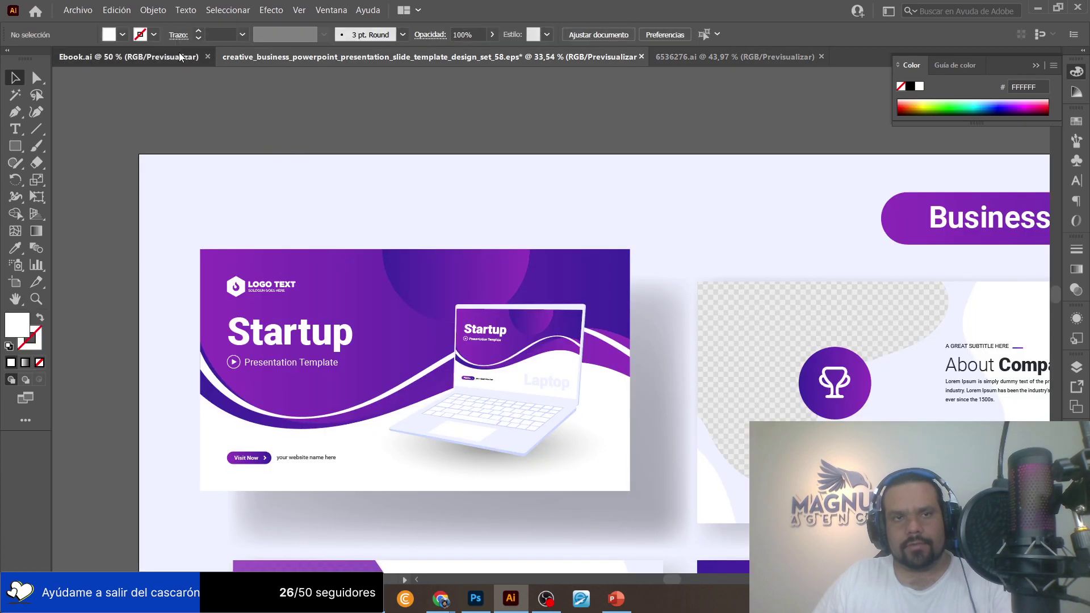
pyautogui.click(128, 56)
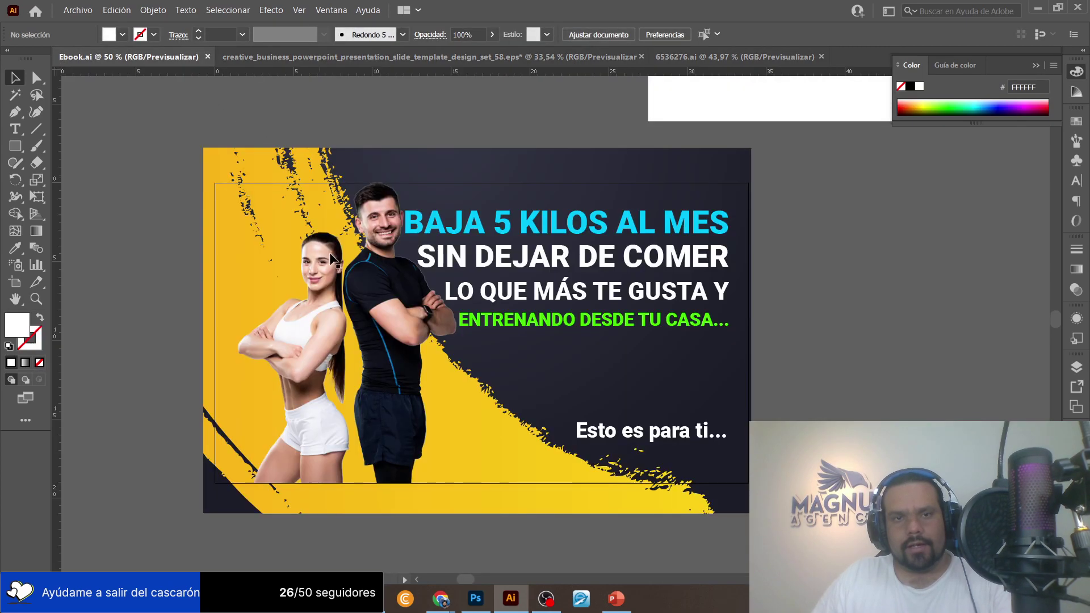
pyautogui.click(22, 284)
pyautogui.moveTo(326, 245); pyautogui.dragTo(907, 253)
pyautogui.hscroll(2, 557, 248)
pyautogui.hscroll(5, 556, 248)
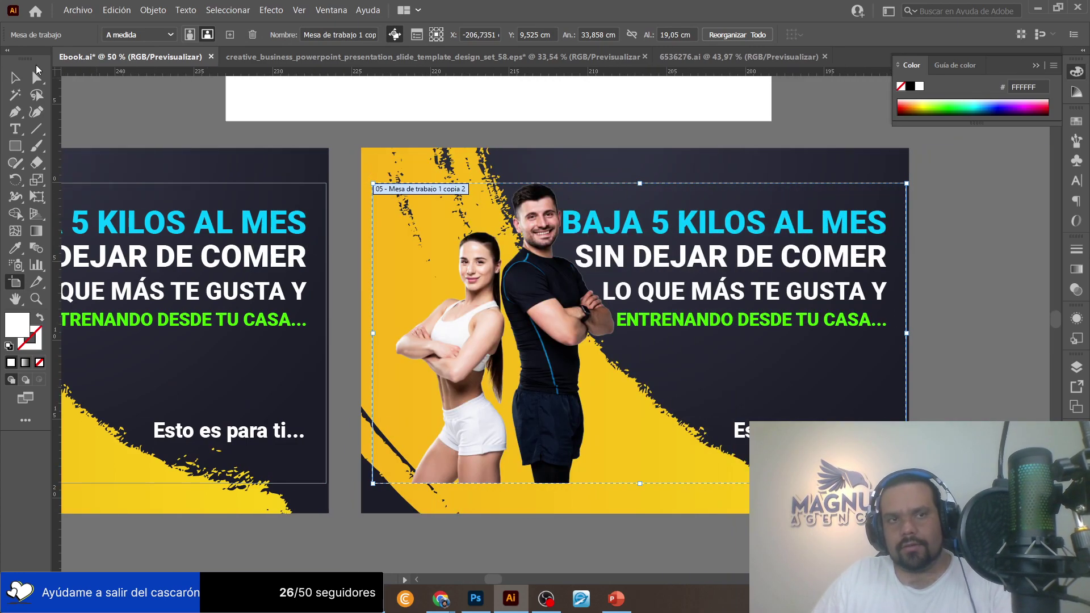
pyautogui.click(14, 84)
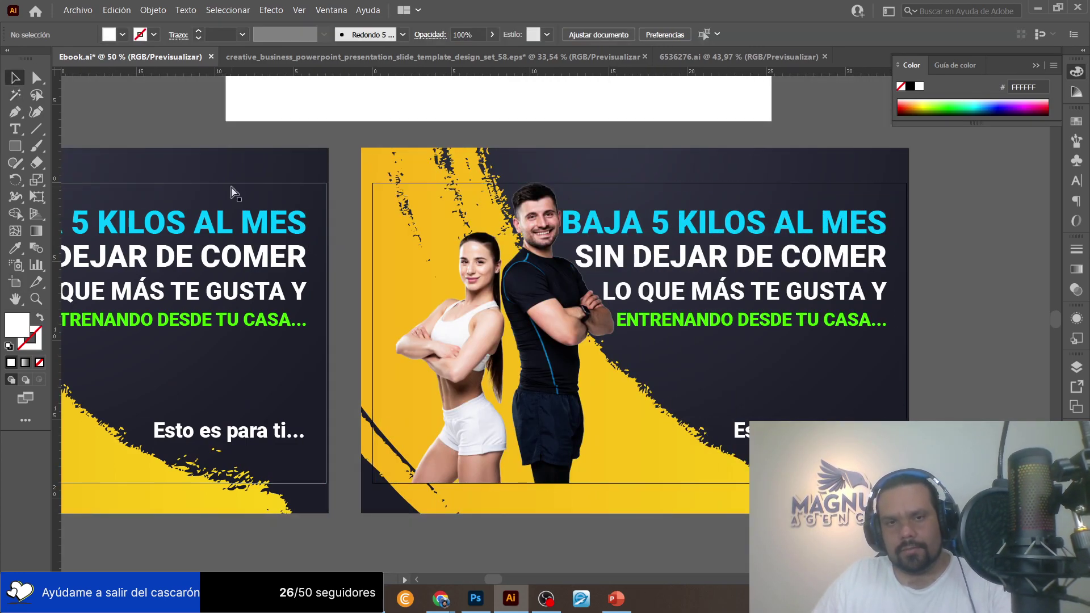
pyautogui.hotkey('ctrl', 'z')
pyautogui.hscroll(-5, 120, 264)
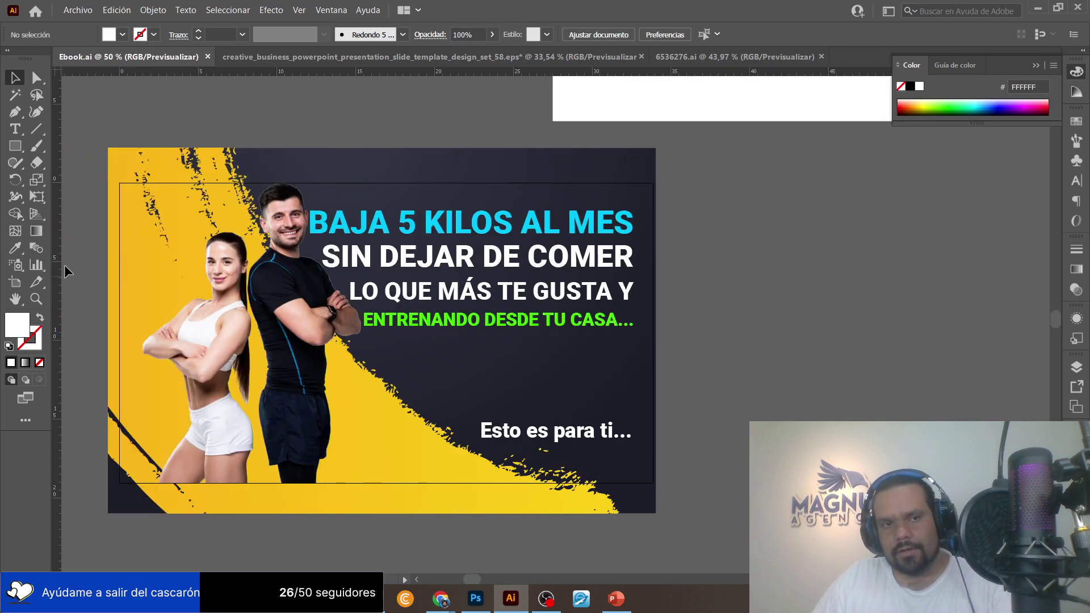
# Duplicate the cover artboard together with its artwork, placing the copy beside the original in the same row.
pyautogui.click(15, 284)
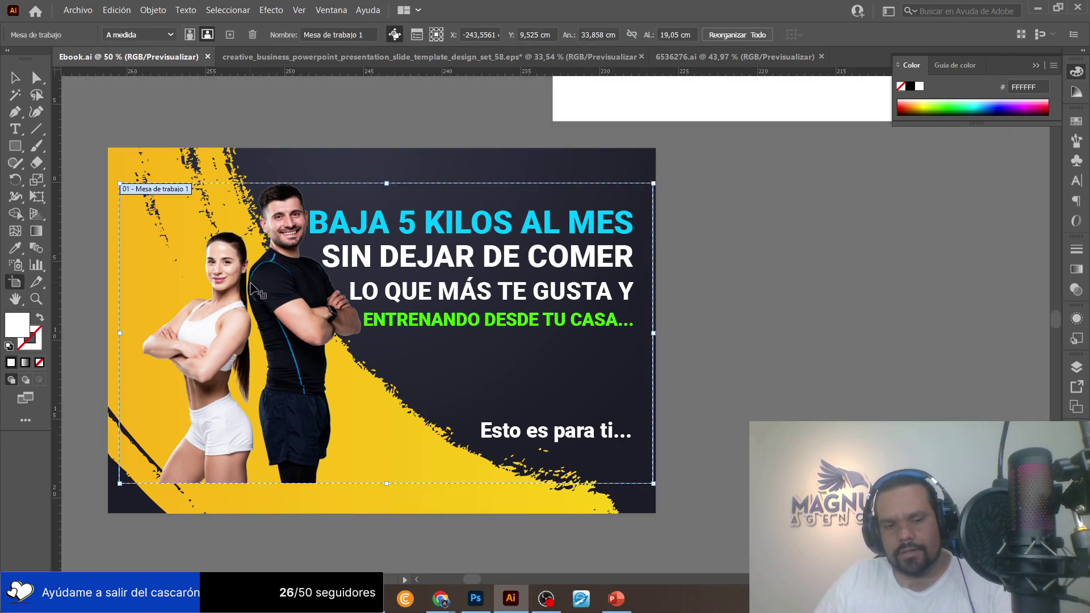
pyautogui.moveTo(229, 263); pyautogui.dragTo(513, 258)
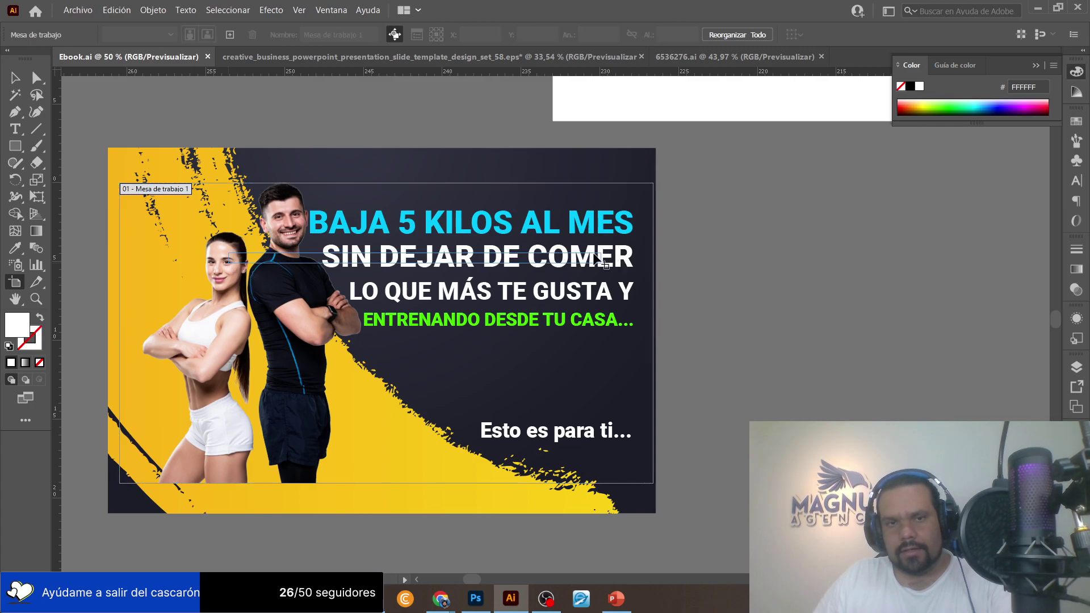
pyautogui.moveTo(229, 241); pyautogui.dragTo(802, 215)
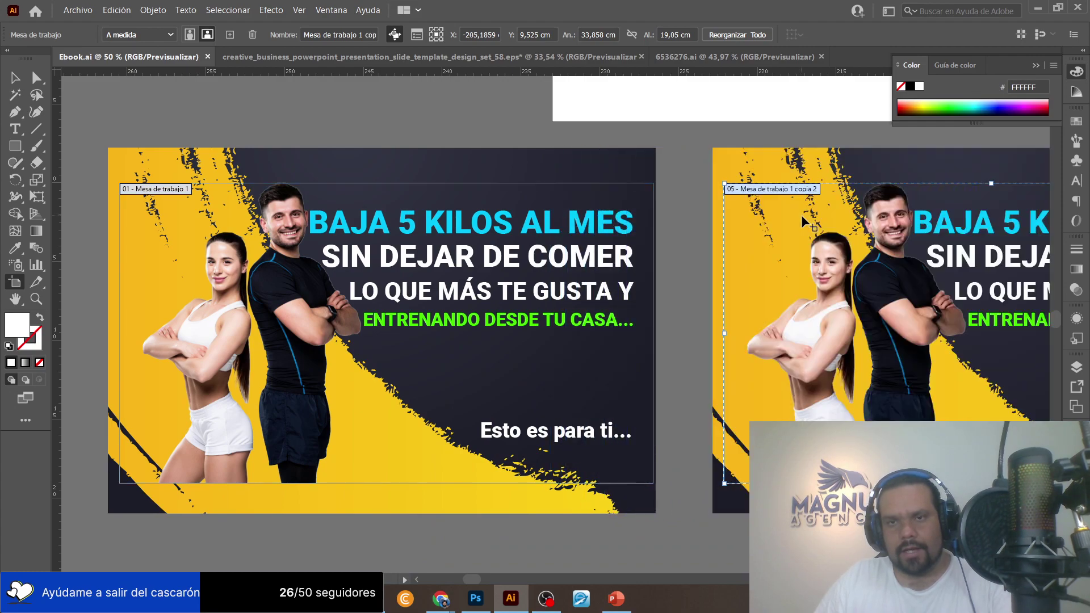
pyautogui.hscroll(3, 662, 235)
pyautogui.hscroll(6, 661, 235)
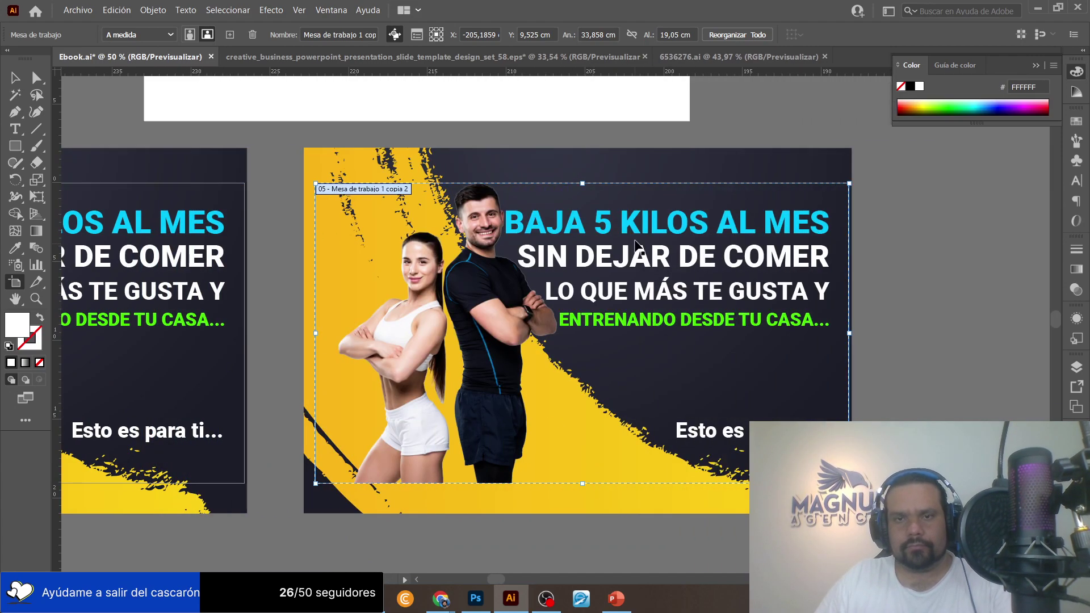
# Delete the couple's photo and the yellow and dark brush background from the duplicated artboard.
pyautogui.click(15, 79)
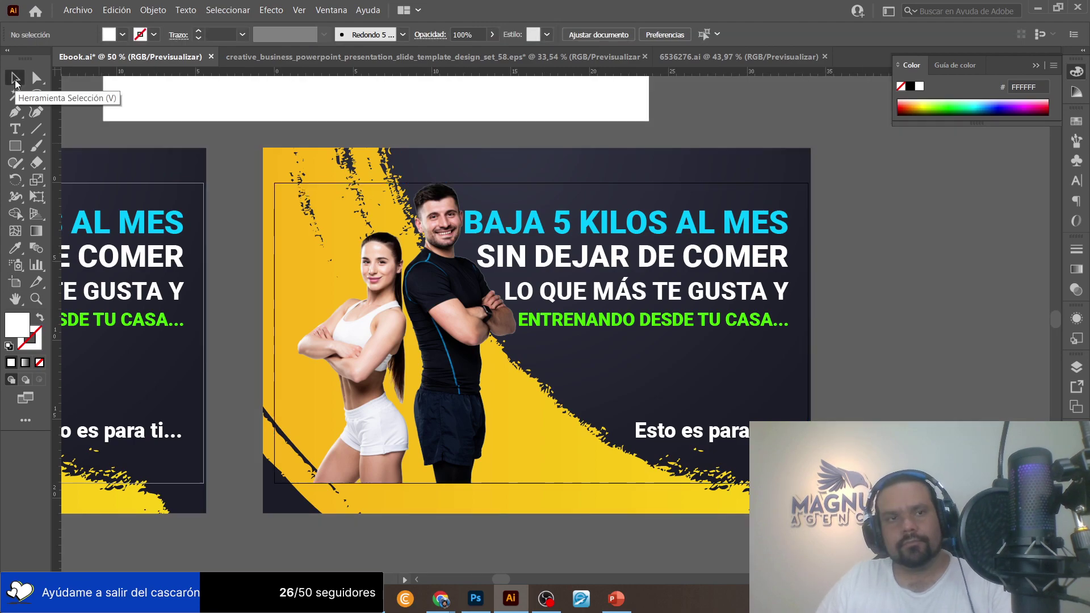
pyautogui.click(475, 256)
pyautogui.press('Delete')
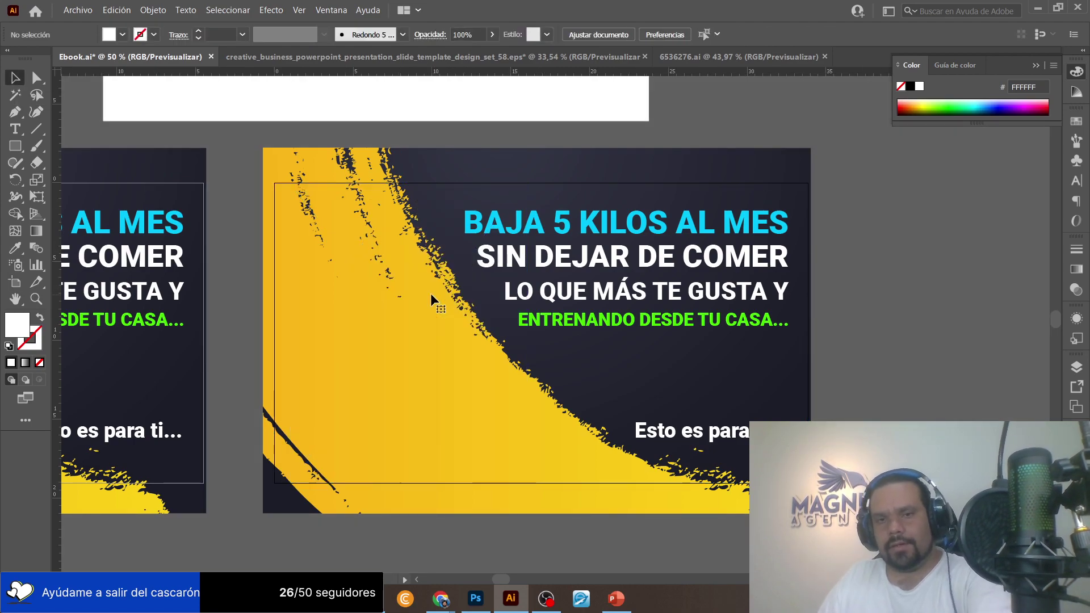
pyautogui.click(428, 367)
pyautogui.press('Delete')
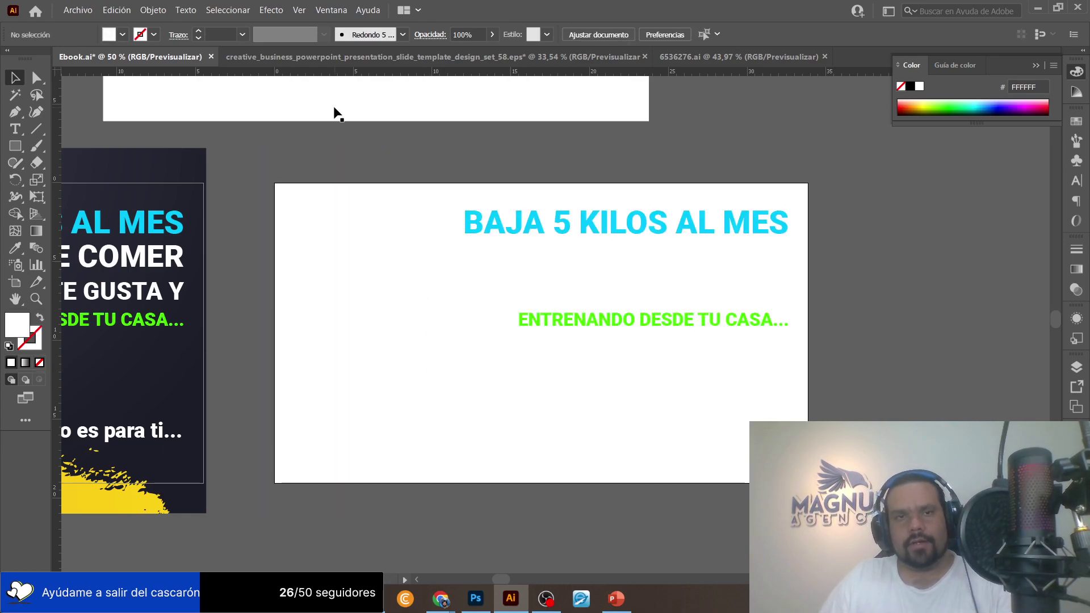
# Paste the WORKOUT TODAY artwork from 6536276.ai onto the duplicated artboard, then enlarge and position it to cover the page.
pyautogui.scroll(5, 335, 112)
pyautogui.click(693, 57)
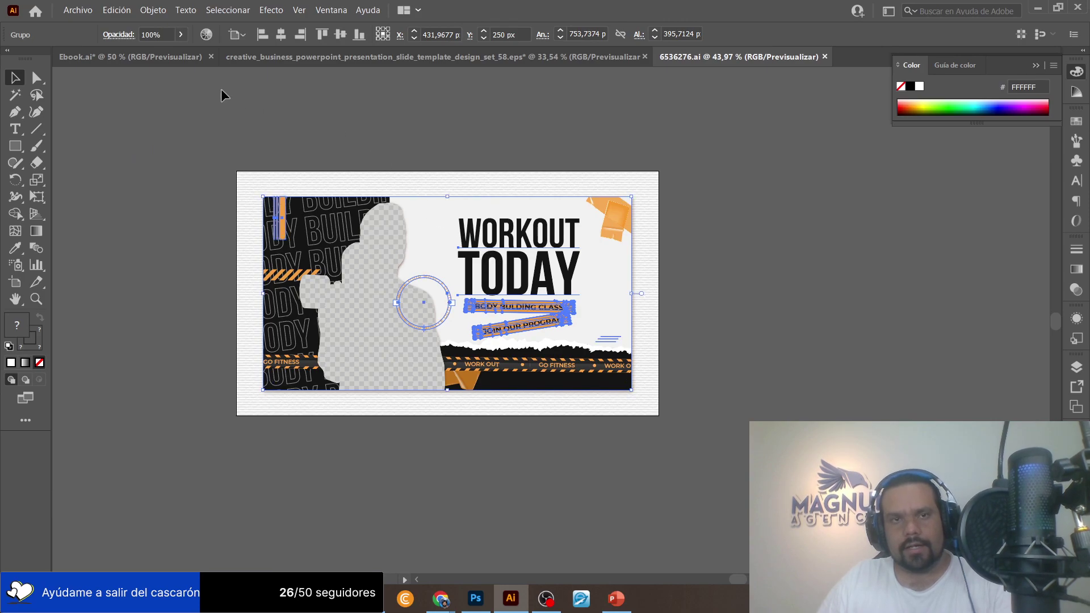
pyautogui.click(158, 55)
pyautogui.scroll(-4, 561, 302)
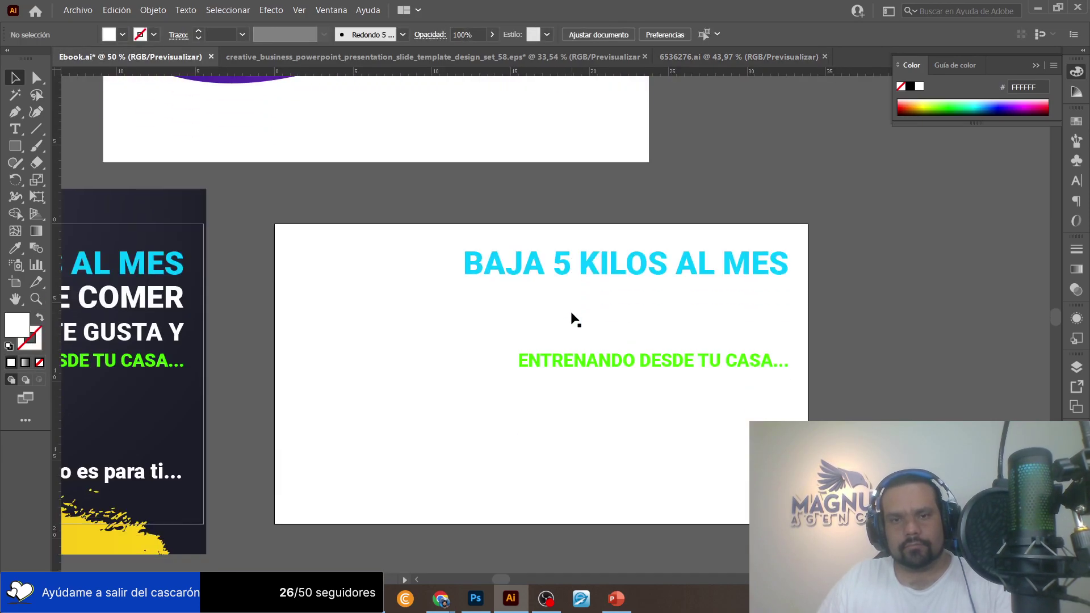
pyautogui.hotkey('ctrl', 'v')
pyautogui.moveTo(365, 250); pyautogui.dragTo(363, 260)
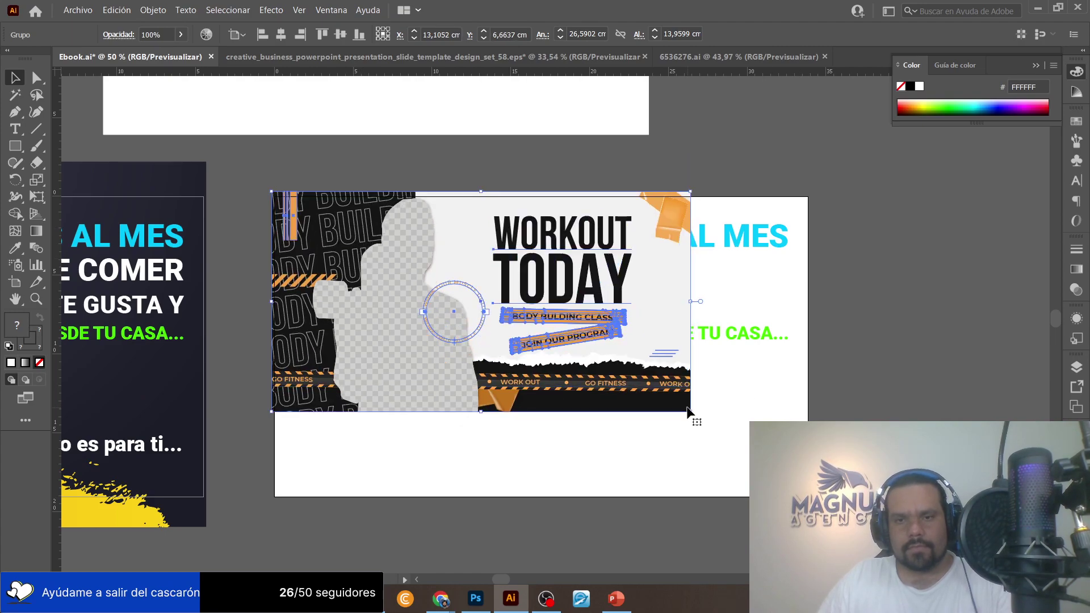
pyautogui.moveTo(693, 415); pyautogui.dragTo(856, 499)
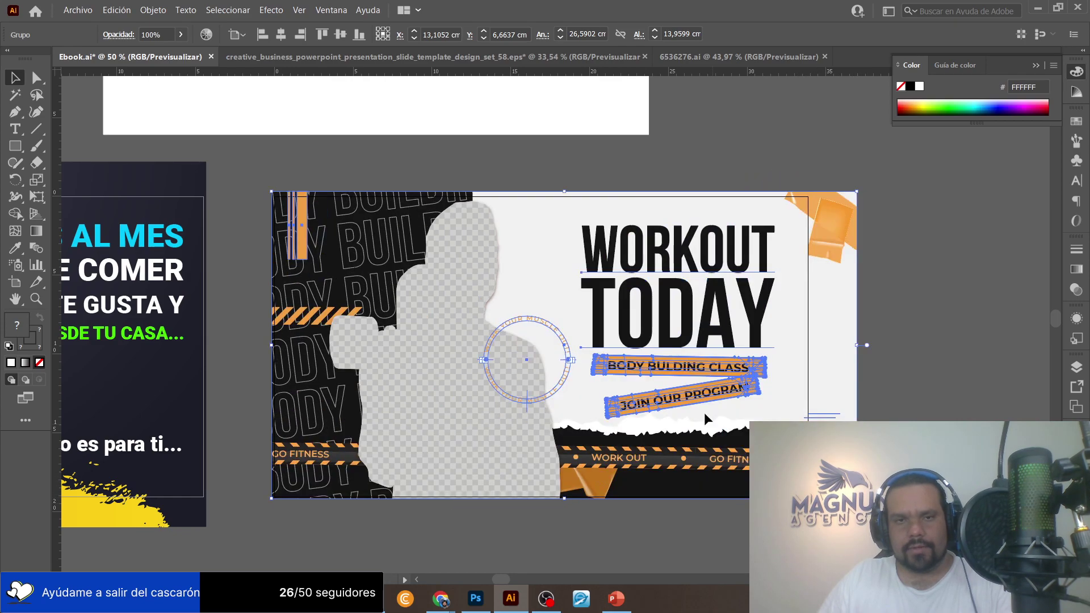
pyautogui.moveTo(721, 395); pyautogui.dragTo(677, 395)
# Delete the checkered person silhouette from the WORKOUT TODAY artwork on the duplicated artboard.
pyautogui.doubleClick(437, 370)
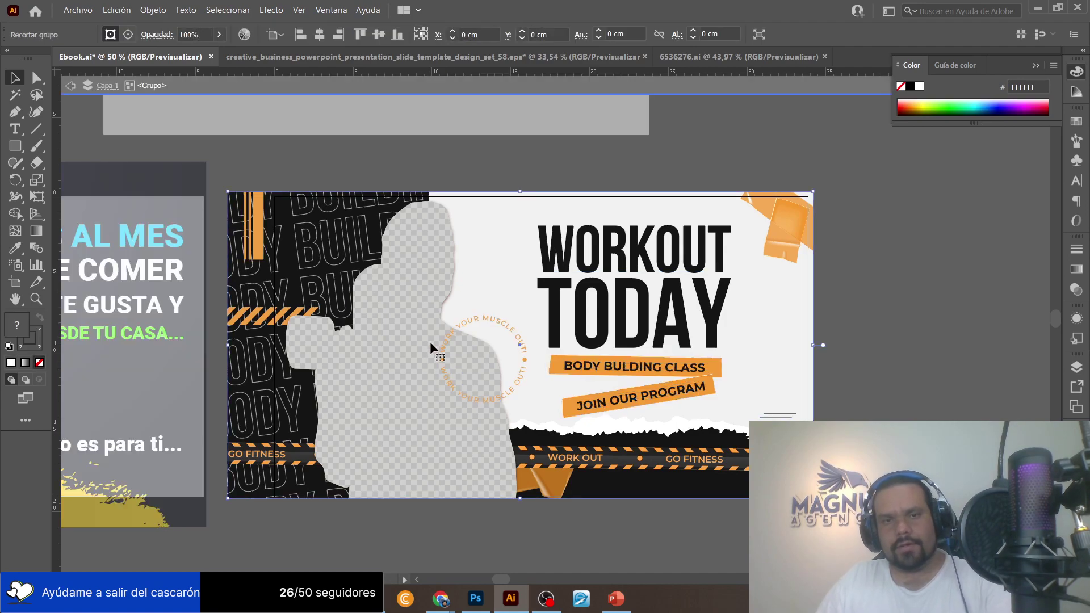
pyautogui.doubleClick(409, 296)
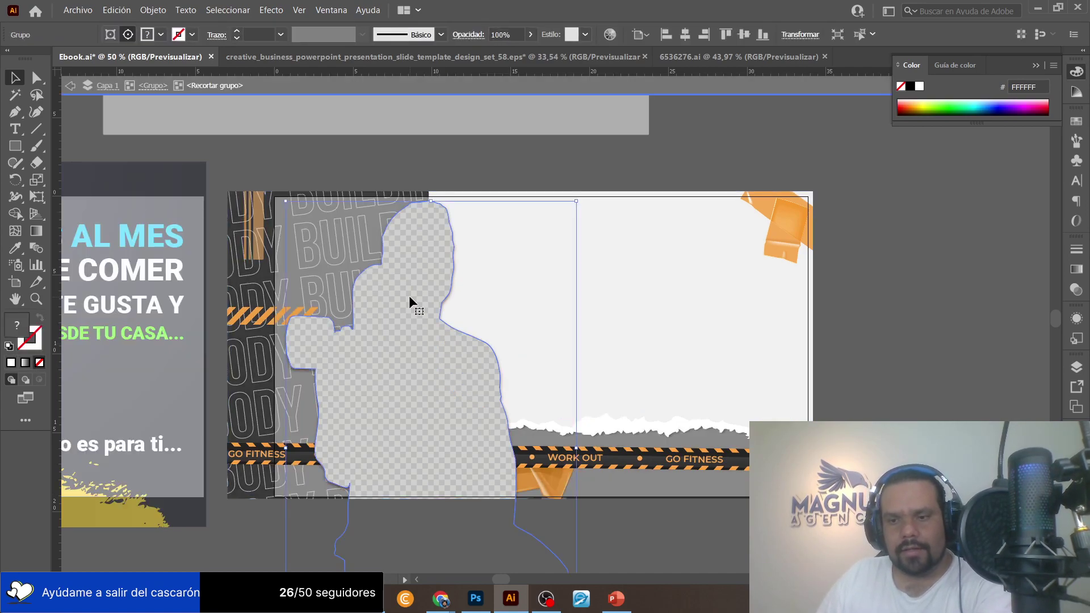
pyautogui.click(473, 367)
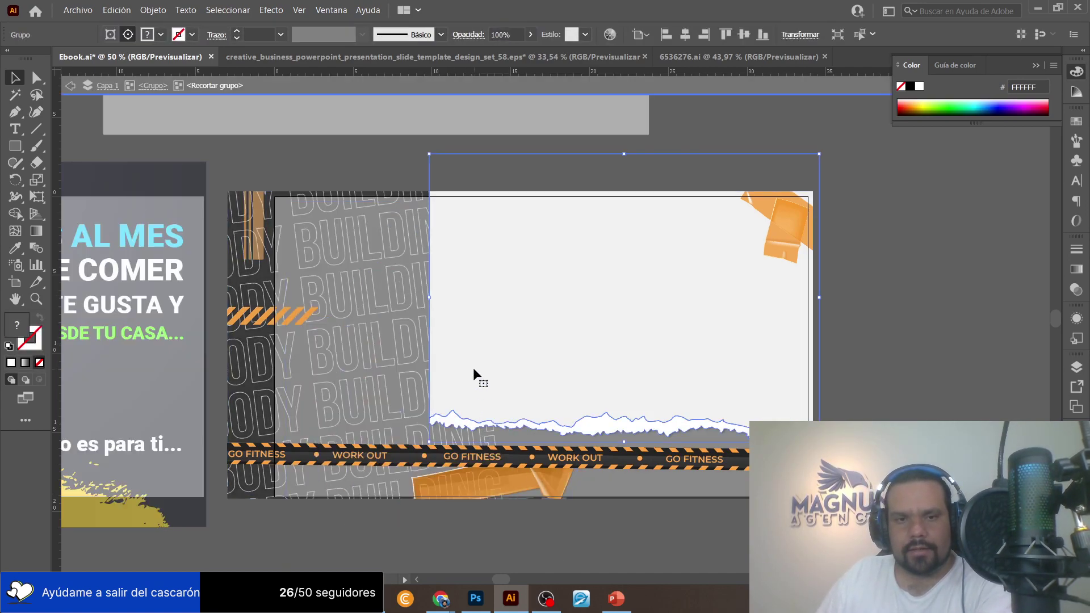
pyautogui.doubleClick(945, 339)
# Delete the circular muscle text, the WORKOUT TODAY headline and the two orange captions from the artwork's light area.
pyautogui.click(519, 339)
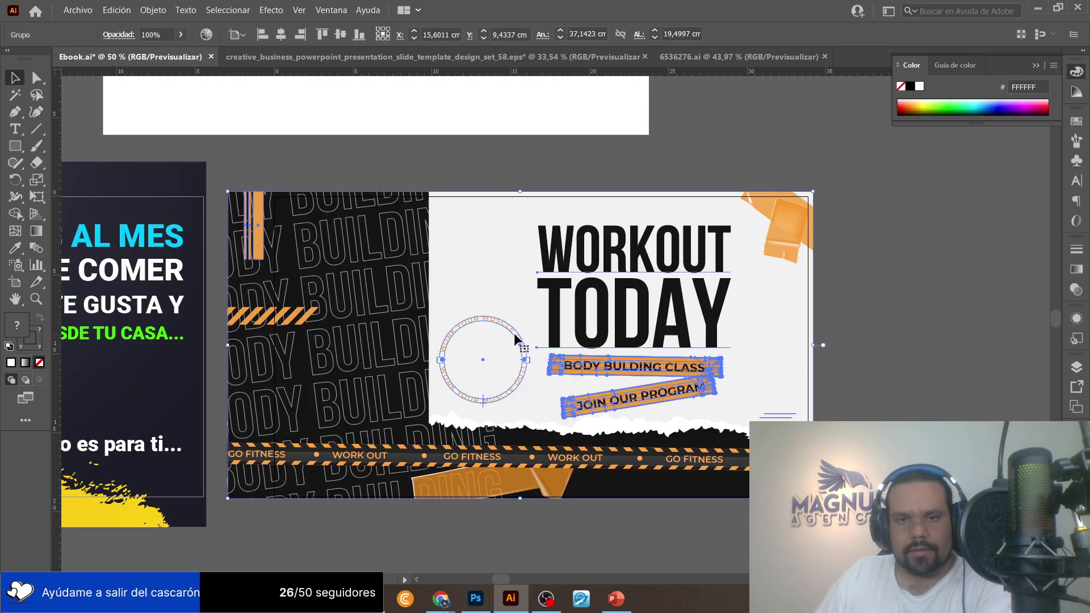
pyautogui.doubleClick(515, 339)
pyautogui.click(513, 333)
pyautogui.click(621, 299)
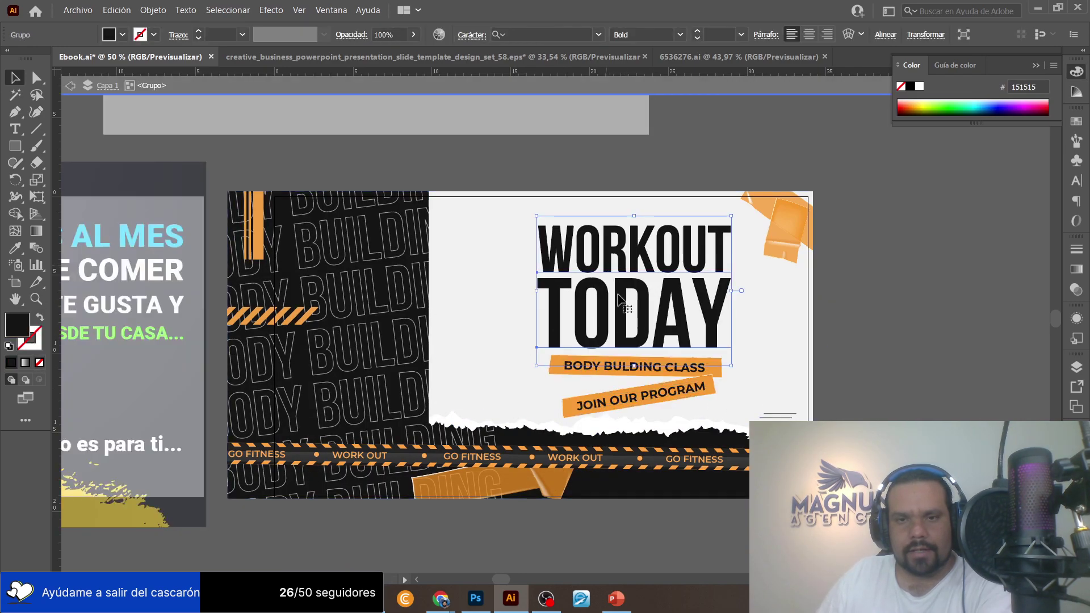
pyautogui.press('Delete')
pyautogui.click(637, 366)
pyautogui.press('Delete')
pyautogui.click(668, 394)
pyautogui.press('Delete')
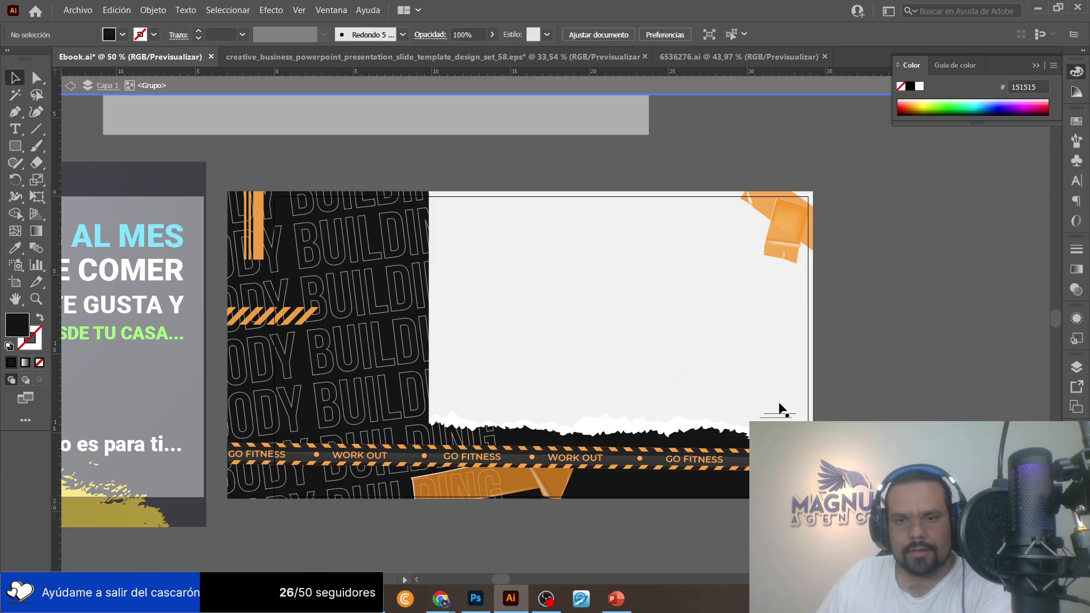
pyautogui.doubleClick(827, 351)
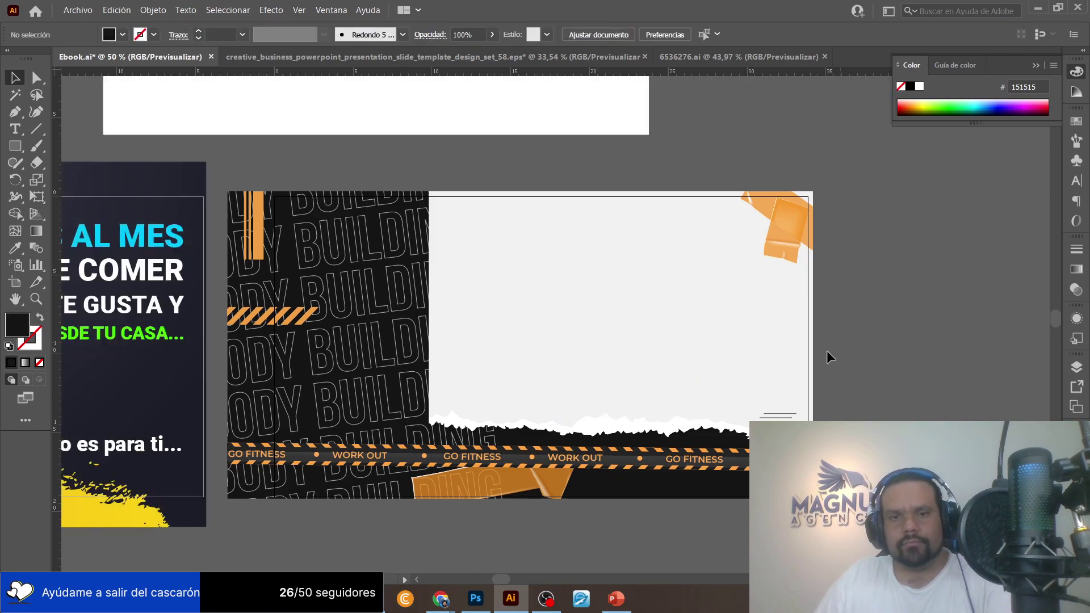
# Replace the topmost outlined BODY BUILDING line on the dark panel with ENTRENA DESDE CASA.
pyautogui.hscroll(-5, 816, 340)
pyautogui.doubleClick(517, 256)
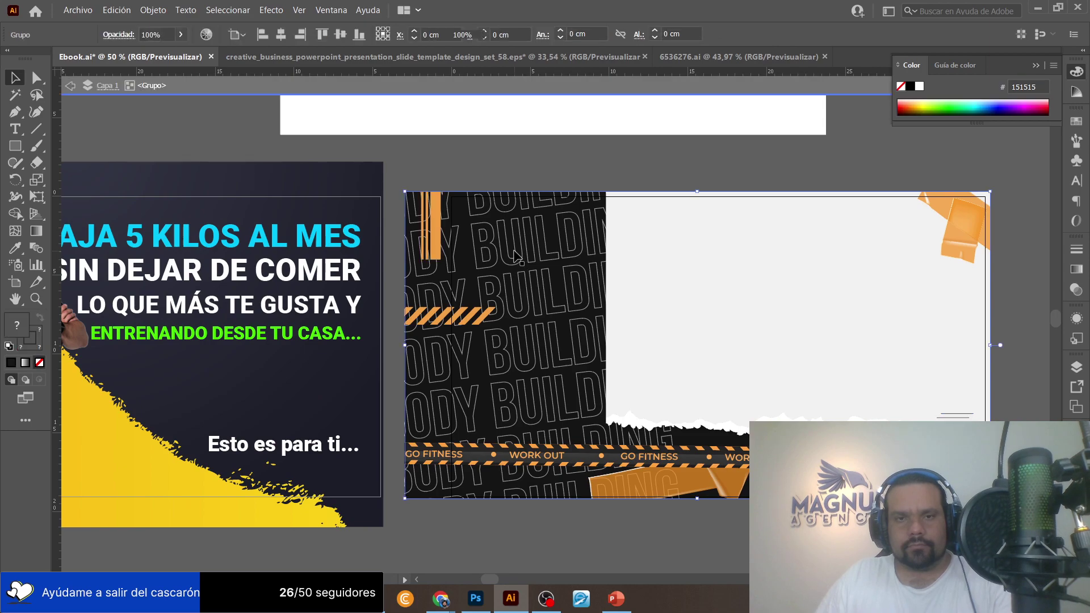
pyautogui.doubleClick(525, 254)
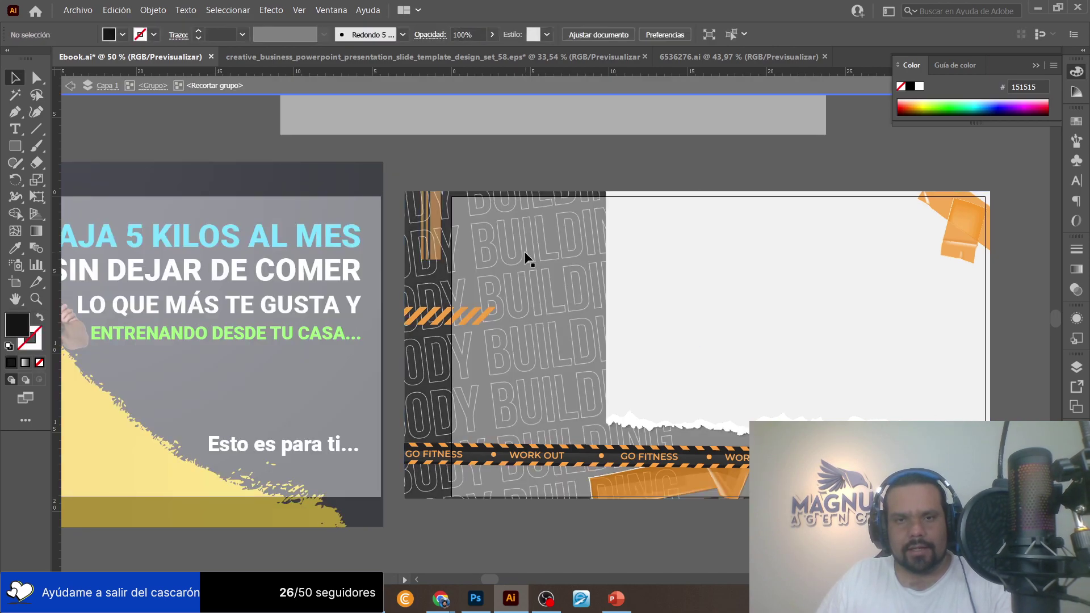
pyautogui.click(525, 254)
pyautogui.doubleClick(524, 254)
pyautogui.click(525, 254)
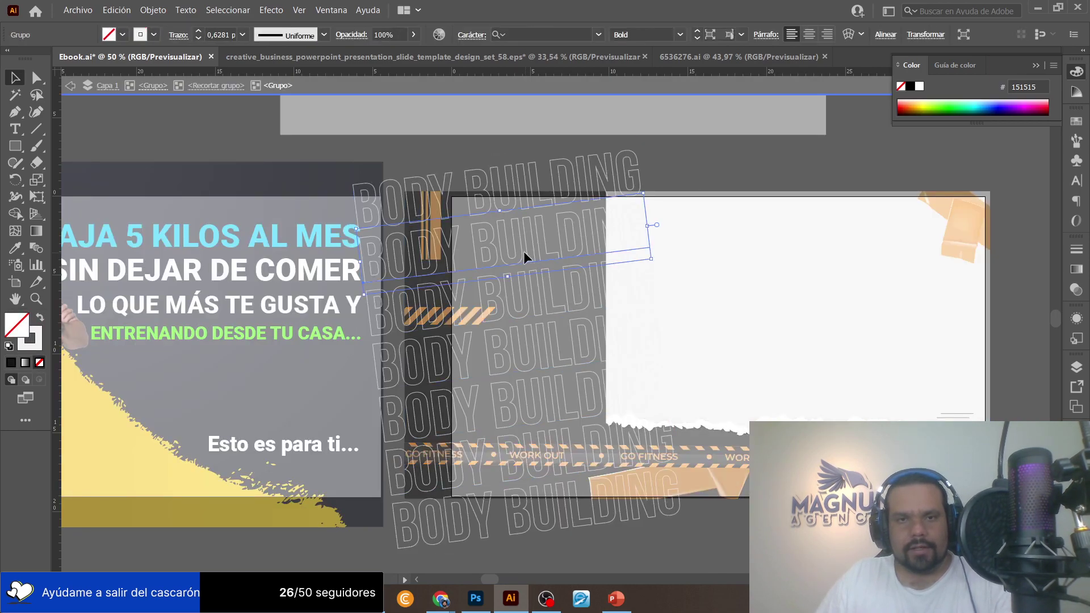
pyautogui.doubleClick(491, 188)
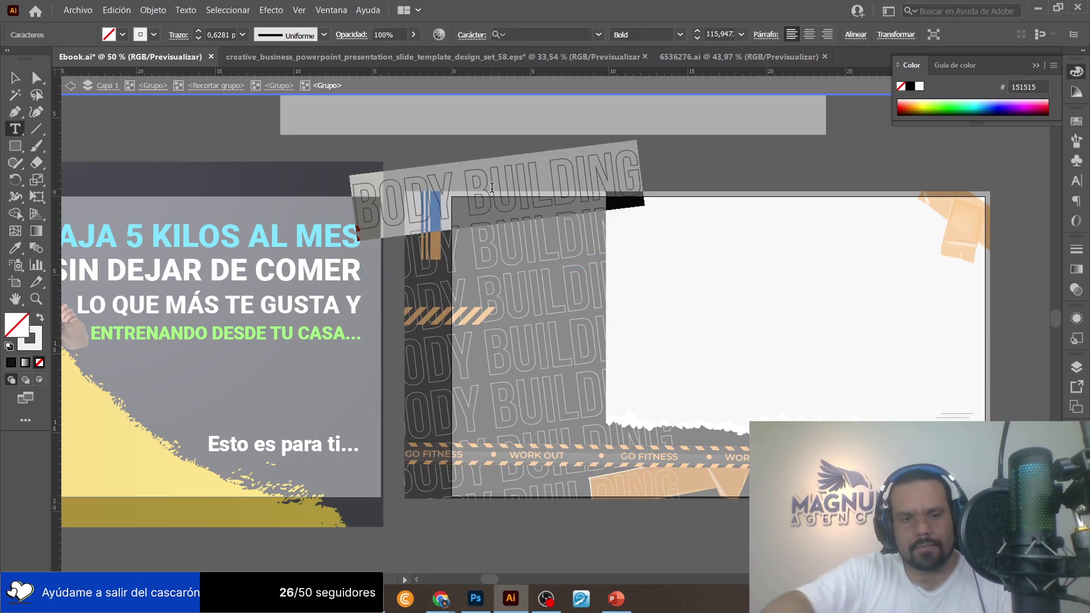
pyautogui.write('ENTRE')
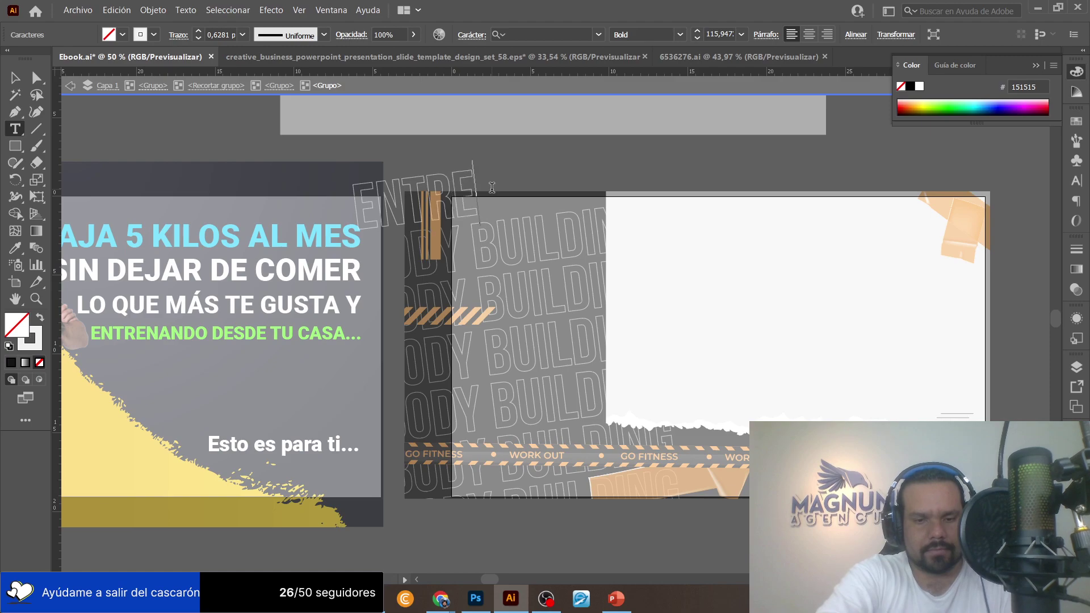
pyautogui.write('NA DESDE CASA')
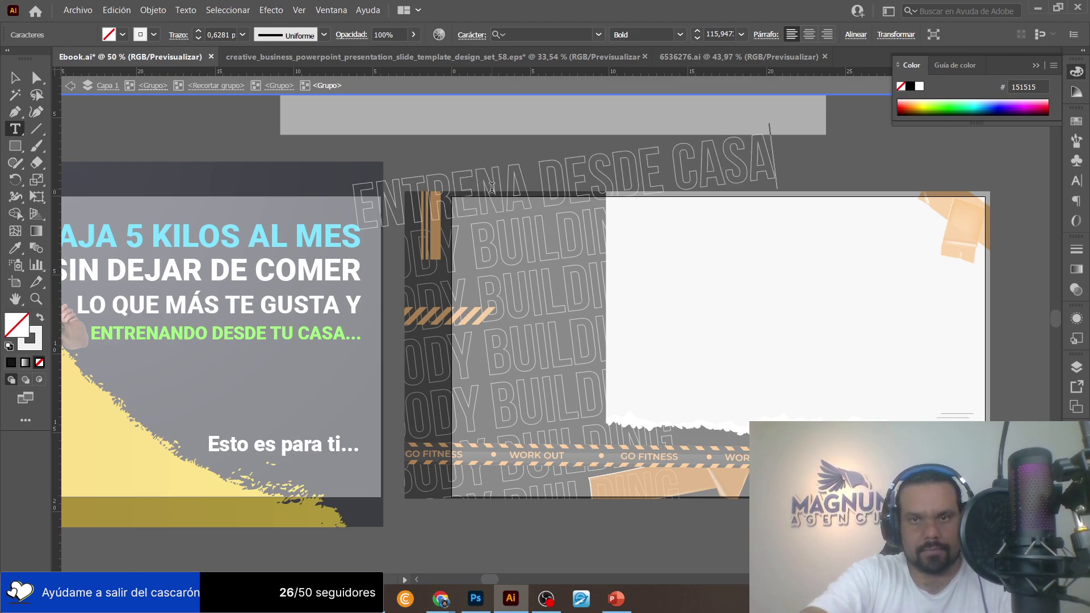
# Shrink the ENTRENA DESDE CASA line to about 70 pt and move it slightly down into the dark panel.
pyautogui.click(13, 78)
pyautogui.moveTo(777, 192); pyautogui.dragTo(611, 199)
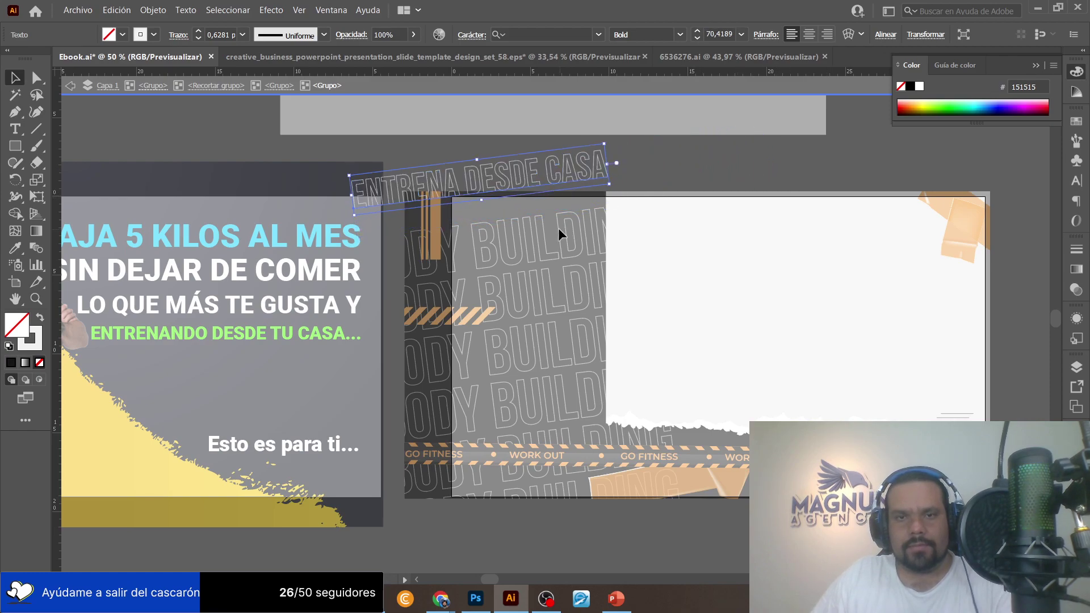
pyautogui.click(566, 238)
pyautogui.moveTo(549, 168); pyautogui.dragTo(552, 186)
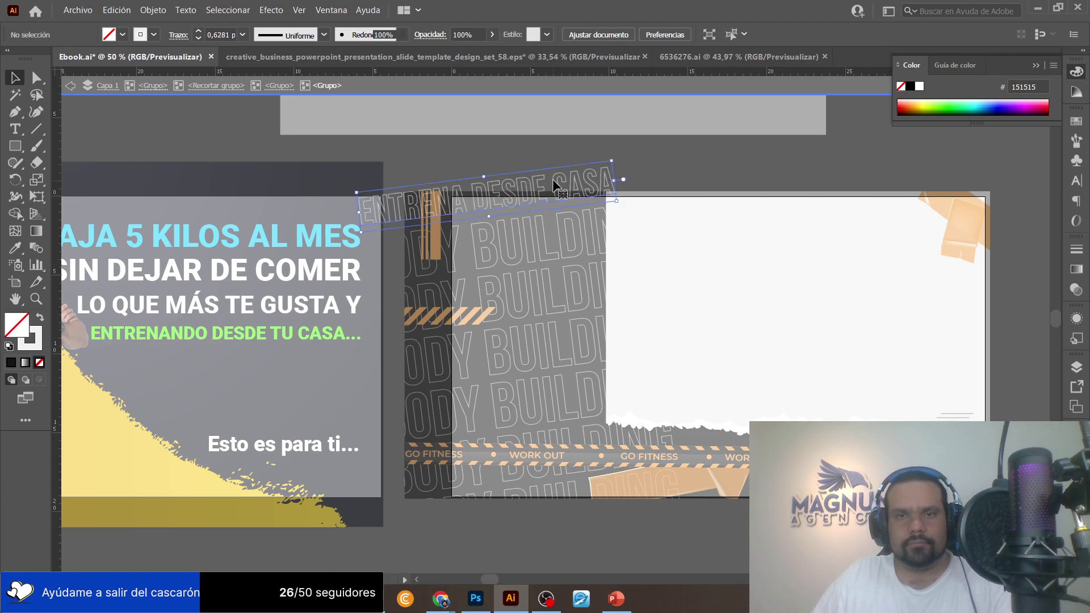
pyautogui.press('Escape')
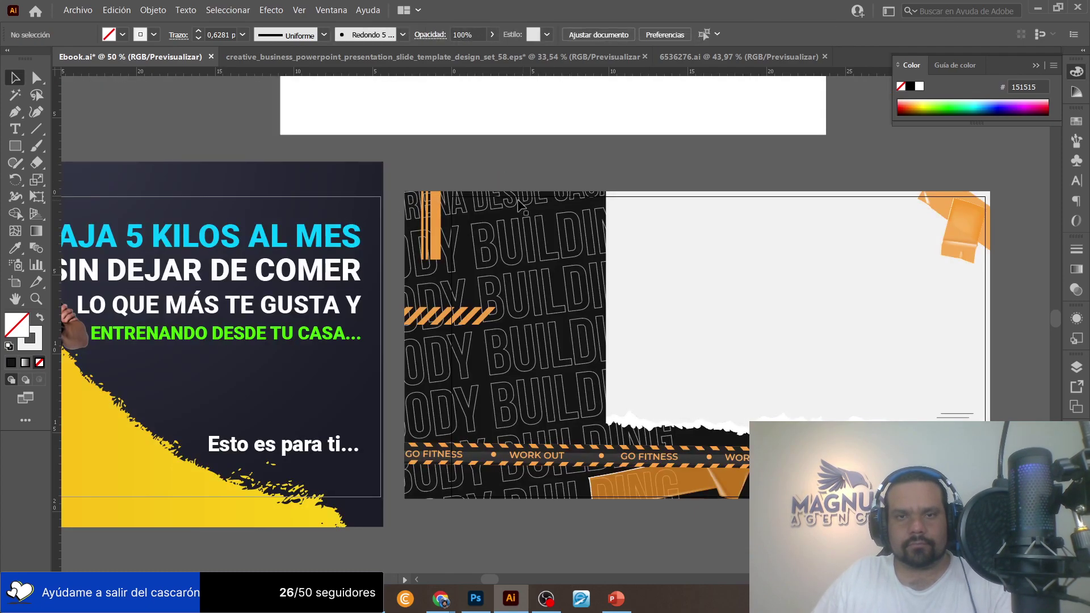
# Delete all remaining outlined BODY BUILDING lines from the dark panel.
pyautogui.doubleClick(505, 204)
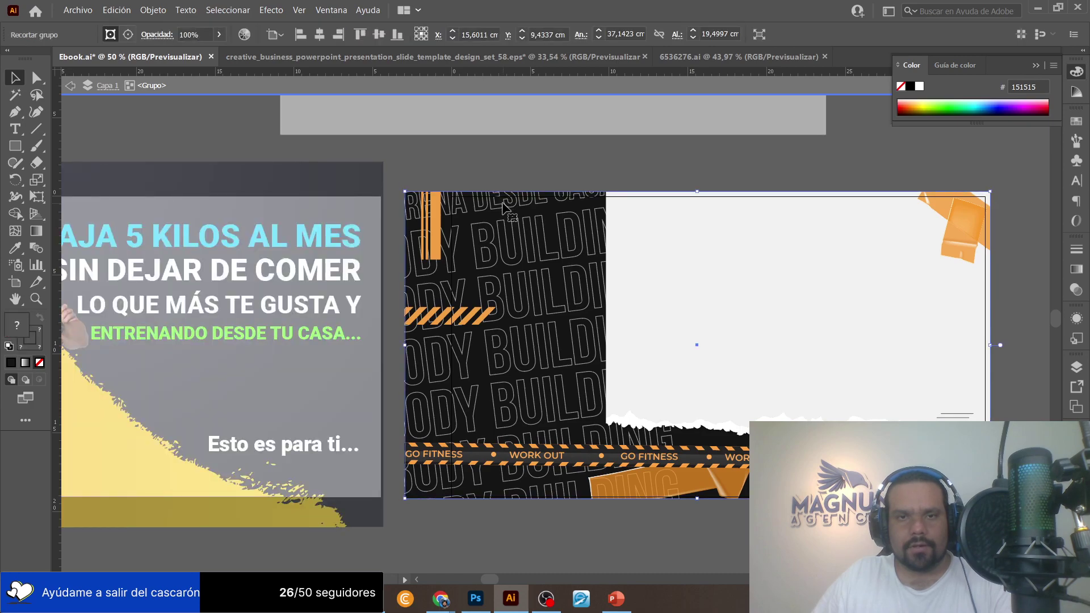
pyautogui.doubleClick(504, 206)
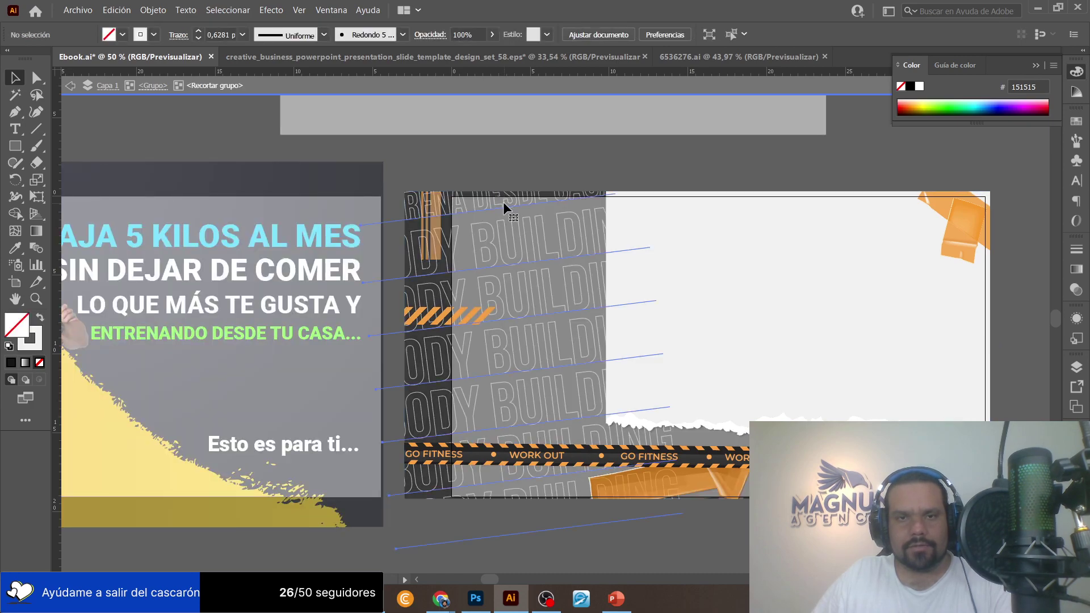
pyautogui.doubleClick(520, 240)
pyautogui.click(526, 282)
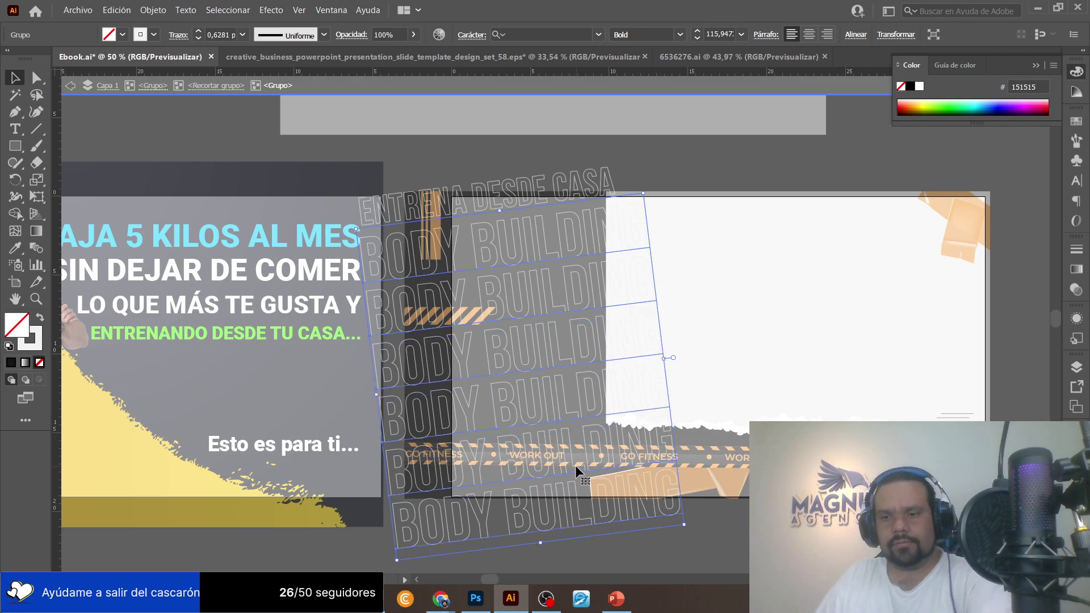
pyautogui.press('Delete')
# Try to duplicate the slanted ENTRENA DESDE CASA line just below the original.
pyautogui.keyDown('alt'); pyautogui.moveTo(481, 190); pyautogui.dragTo(500, 241); pyautogui.keyUp('alt')
pyautogui.hotkey('alt', 'shift')
pyautogui.hotkey('ctrl', 'z')
pyautogui.hotkey('ctrl', 'z')
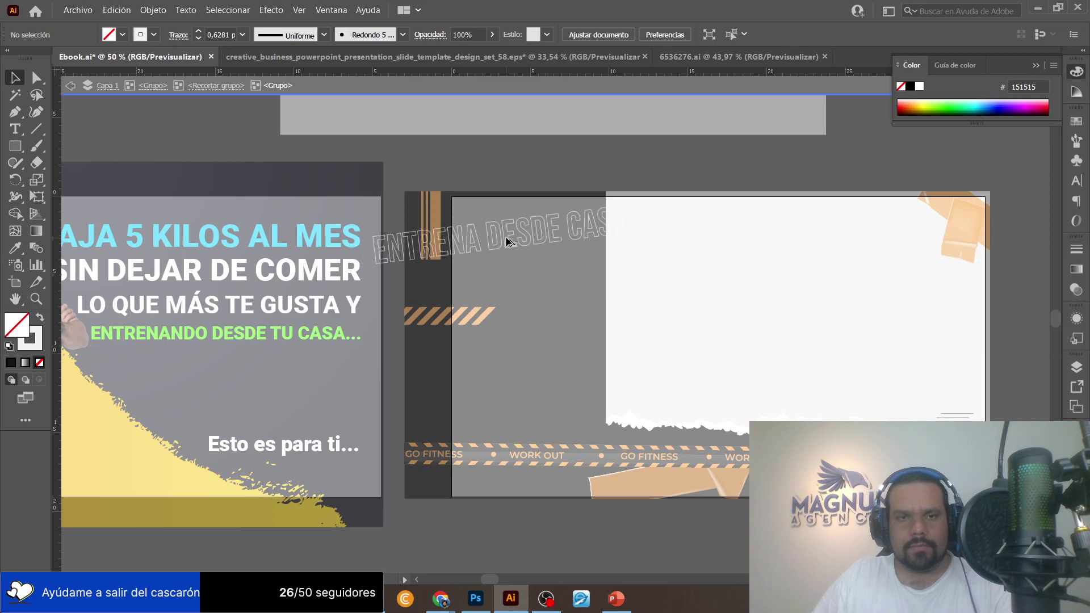
pyautogui.keyDown('alt'); pyautogui.moveTo(469, 198); pyautogui.dragTo(476, 234); pyautogui.keyUp('alt')
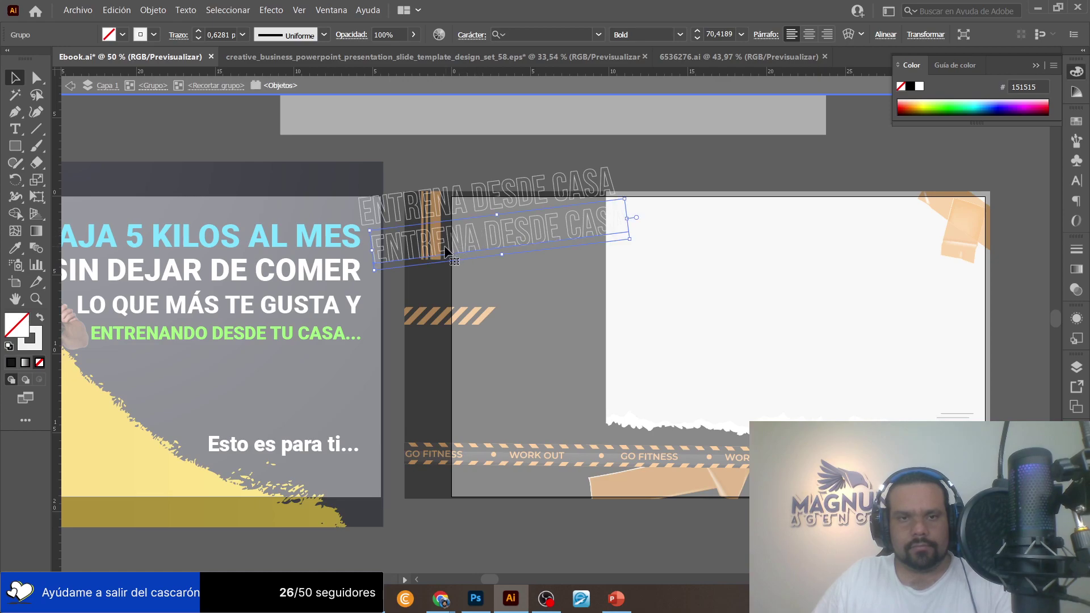
pyautogui.press('Delete')
# Rotate the ENTRENA DESDE CASA line to nearly horizontal and stack copies down the dark panel, making nine lines.
pyautogui.click(556, 197)
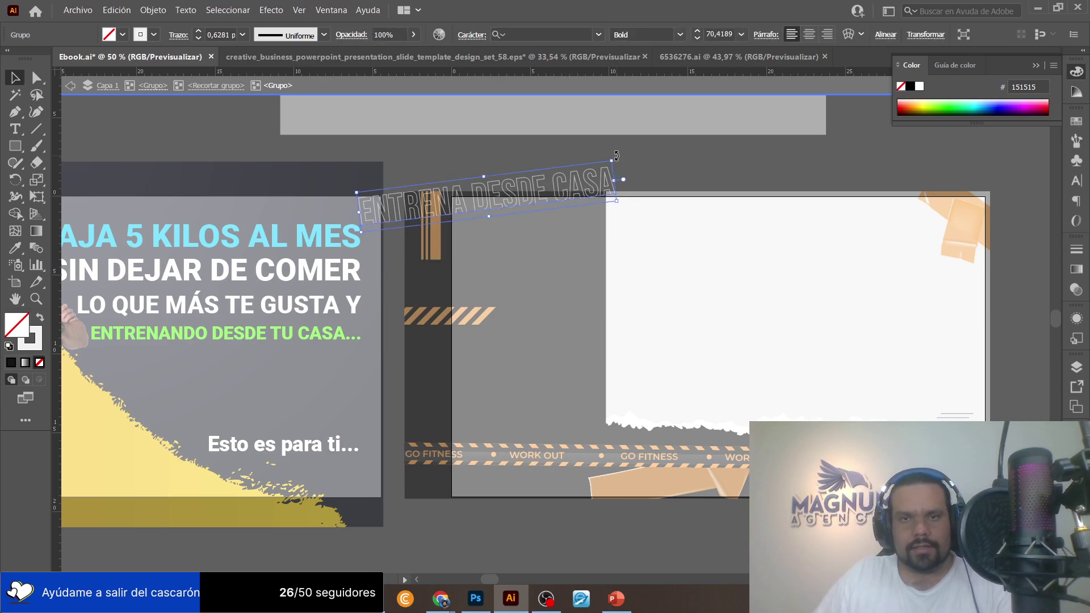
pyautogui.moveTo(617, 155); pyautogui.dragTo(637, 165)
pyautogui.moveTo(565, 192); pyautogui.dragTo(580, 216)
pyautogui.moveTo(579, 216); pyautogui.dragTo(543, 493)
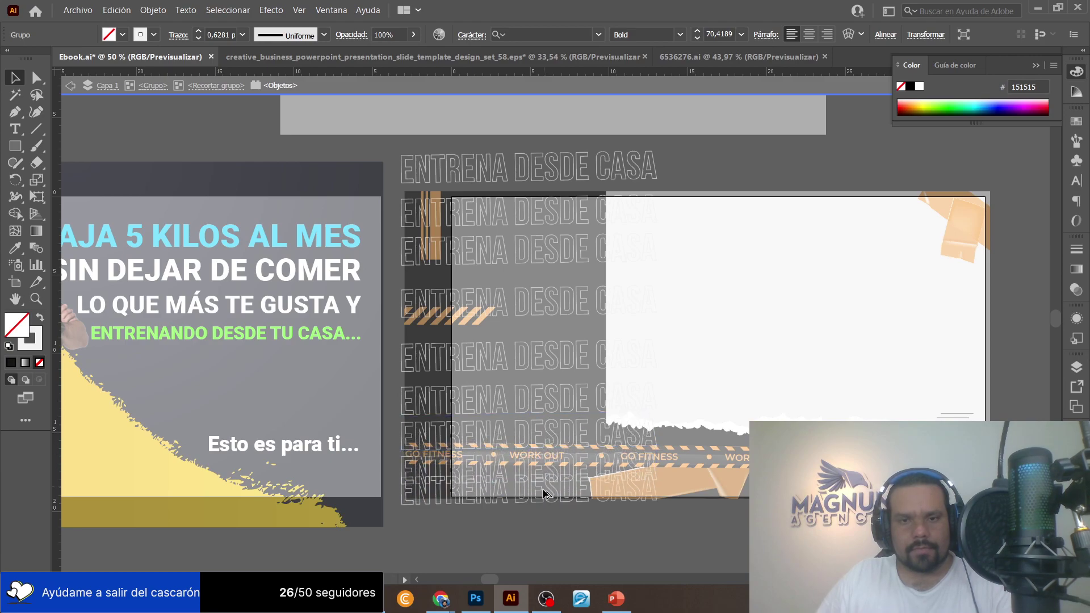
# Distribute all the ENTRENA DESDE CASA lines evenly in the vertical direction by their centers.
pyautogui.keyDown('shift'); pyautogui.click(540, 479); pyautogui.keyUp('shift')
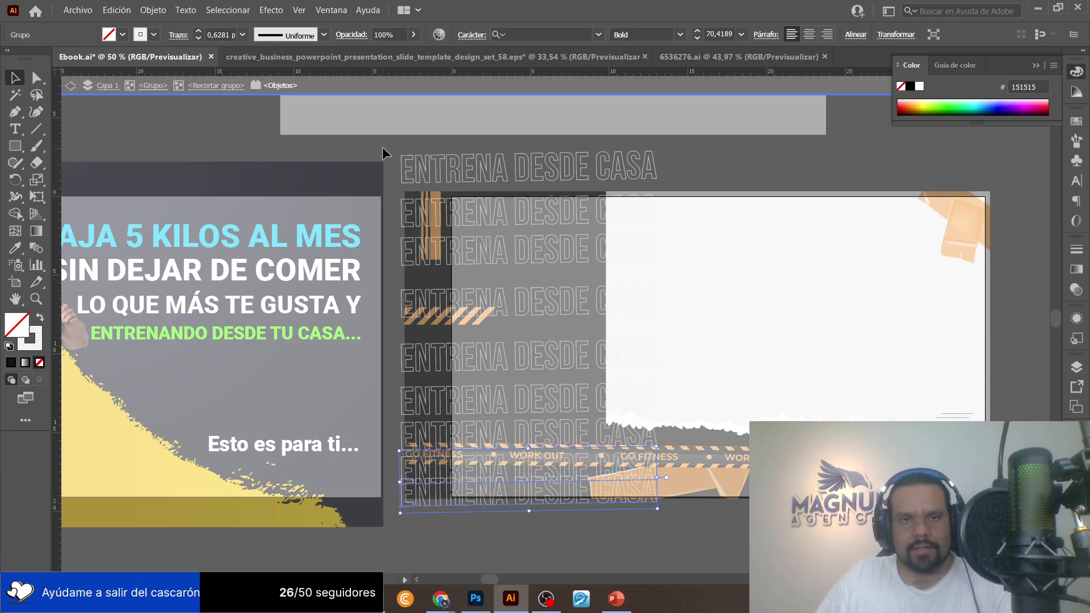
pyautogui.hotkey('ctrl', 'a')
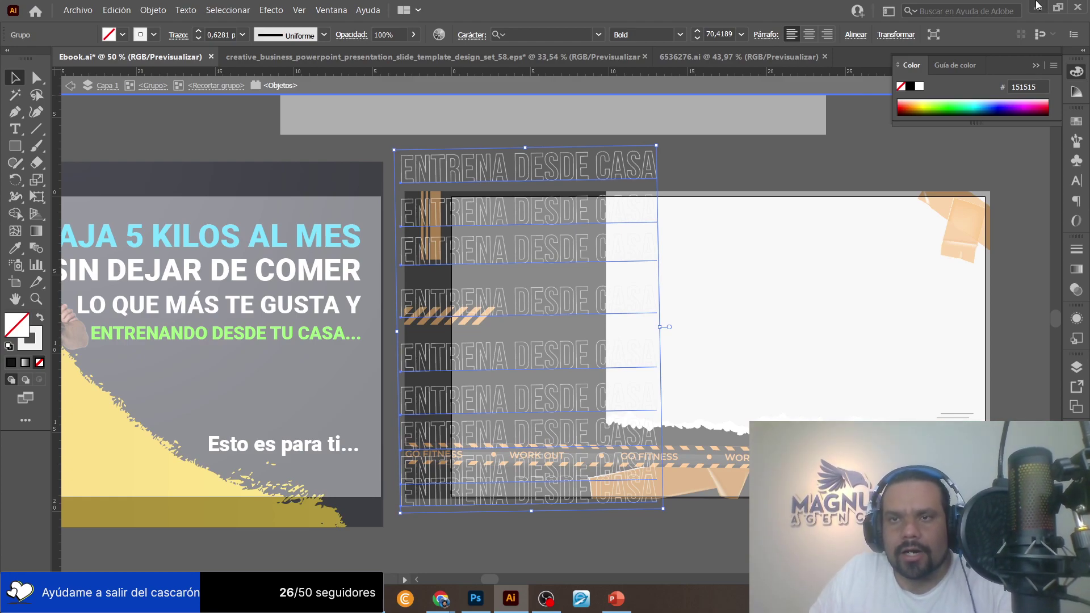
pyautogui.click(853, 38)
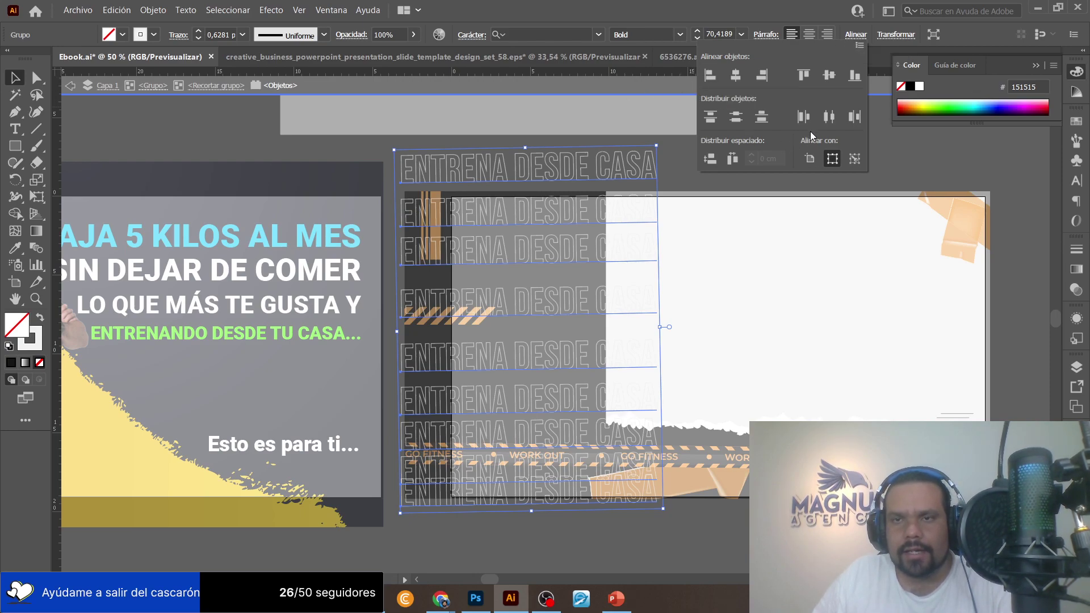
pyautogui.click(736, 118)
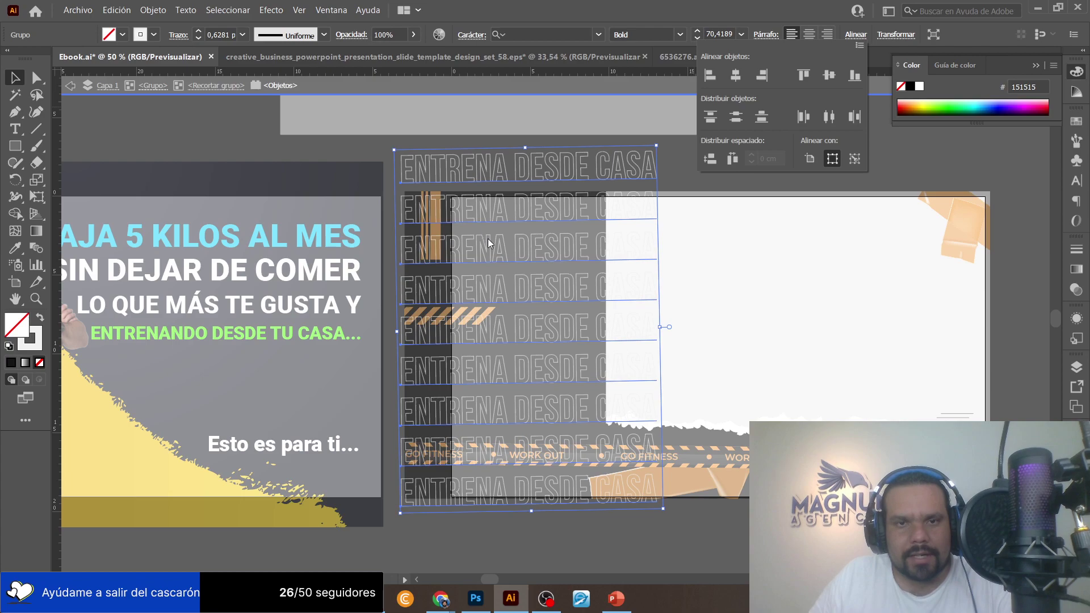
pyautogui.click(657, 141)
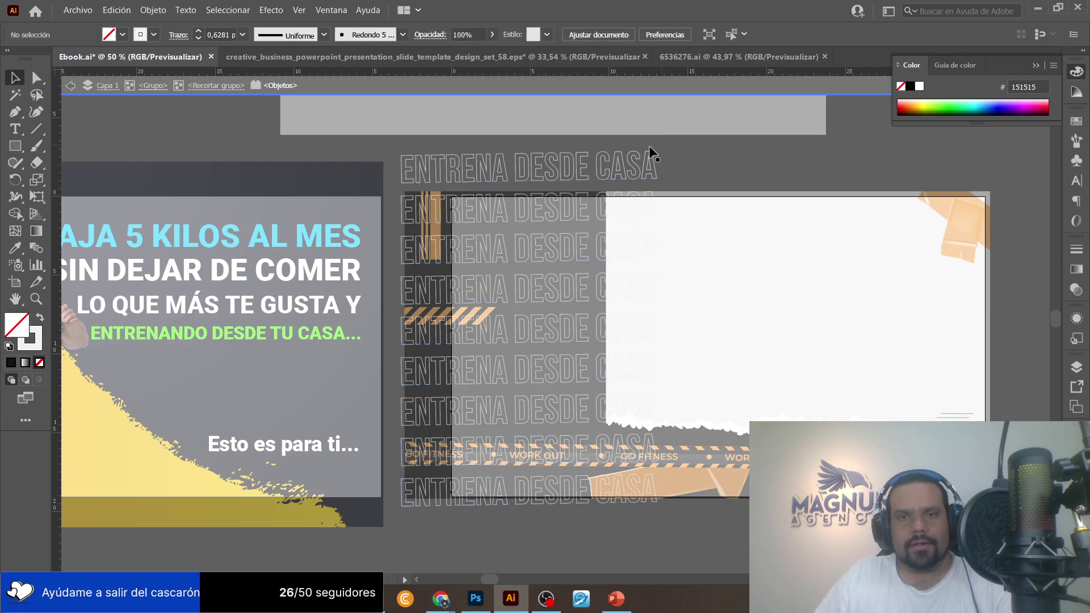
# Scale the nine ENTRENA DESDE CASA lines down together to about 39 pt and place them within the artboard's dark strip.
pyautogui.click(570, 159)
pyautogui.keyDown('shift'); pyautogui.click(523, 219); pyautogui.keyUp('shift')
pyautogui.keyDown('shift'); pyautogui.click(530, 254); pyautogui.keyUp('shift')
pyautogui.keyDown('shift'); pyautogui.click(537, 289); pyautogui.keyUp('shift')
pyautogui.keyDown('shift'); pyautogui.click(543, 328); pyautogui.keyUp('shift')
pyautogui.keyDown('shift'); pyautogui.click(547, 367); pyautogui.keyUp('shift')
pyautogui.keyDown('shift'); pyautogui.click(555, 405); pyautogui.keyUp('shift')
pyautogui.keyDown('shift'); pyautogui.click(555, 449); pyautogui.keyUp('shift')
pyautogui.keyDown('shift'); pyautogui.click(556, 477); pyautogui.keyUp('shift')
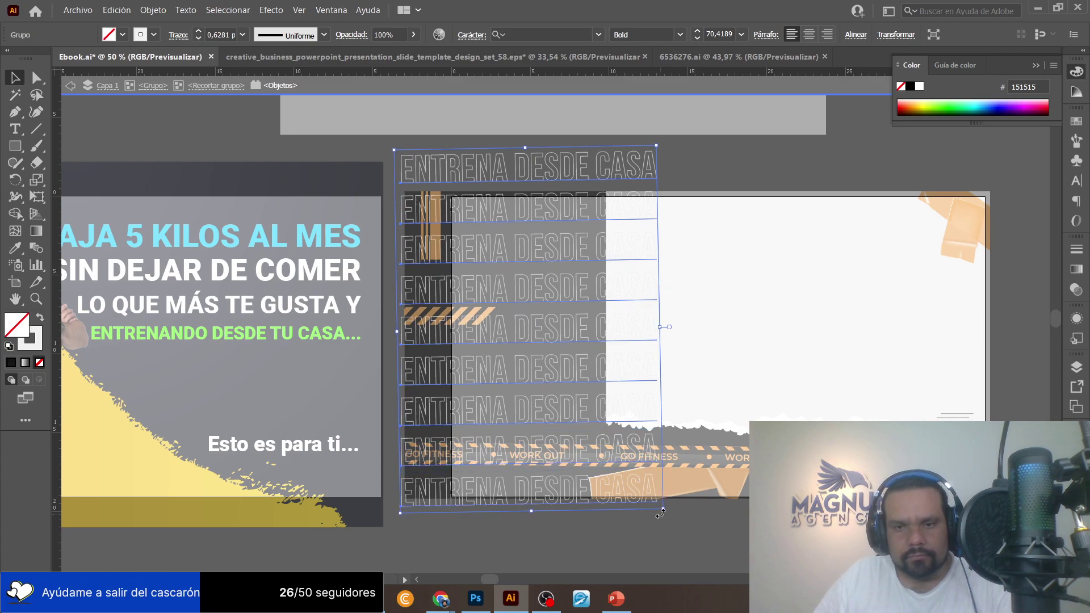
pyautogui.moveTo(663, 509); pyautogui.dragTo(607, 483)
pyautogui.moveTo(542, 225); pyautogui.dragTo(685, 292)
pyautogui.moveTo(608, 230); pyautogui.dragTo(505, 207)
pyautogui.moveTo(657, 194); pyautogui.dragTo(599, 206)
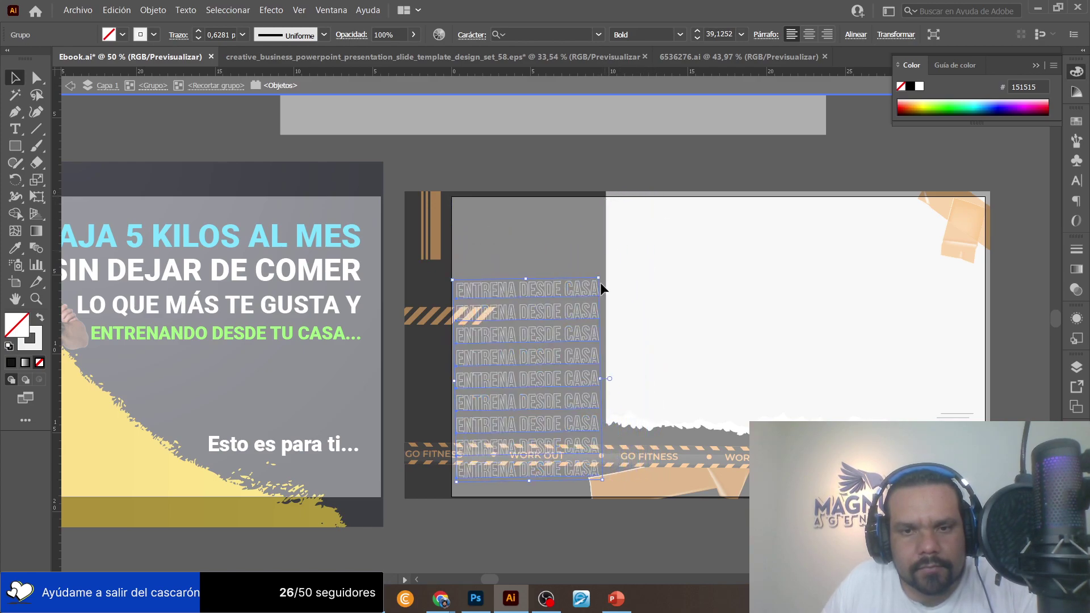
# Fit the text block to the dark strip's width and duplicate it upward so the lines fill the strip's full height.
pyautogui.moveTo(575, 313); pyautogui.dragTo(576, 333)
pyautogui.moveTo(600, 296); pyautogui.dragTo(601, 292)
pyautogui.moveTo(574, 478); pyautogui.dragTo(545, 271)
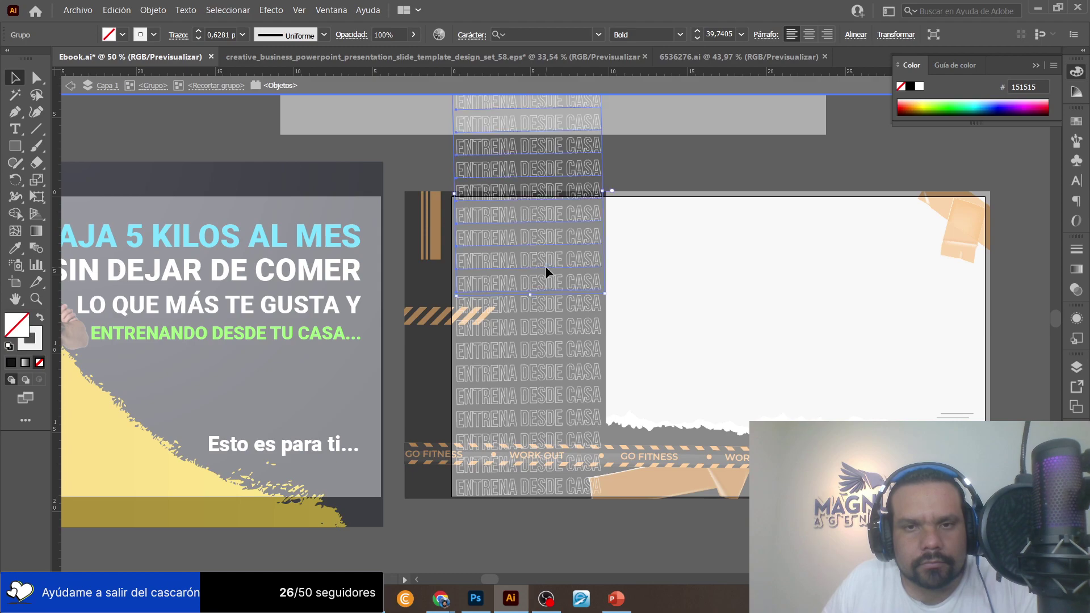
pyautogui.doubleClick(667, 169)
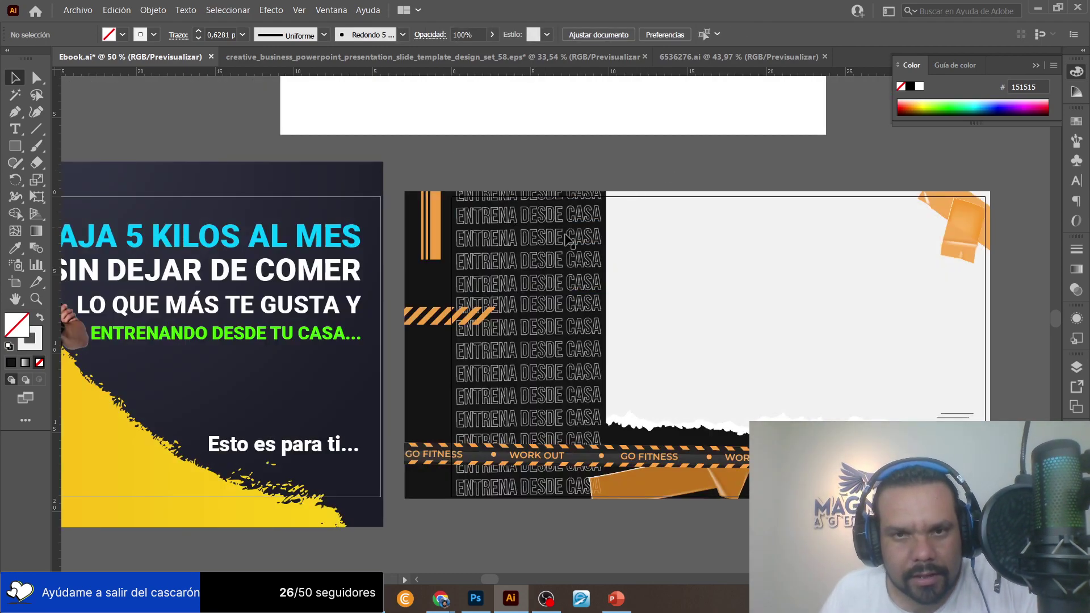
# Try moving the whole artwork group sideways on the artboard, and restore its original position.
pyautogui.click(646, 244)
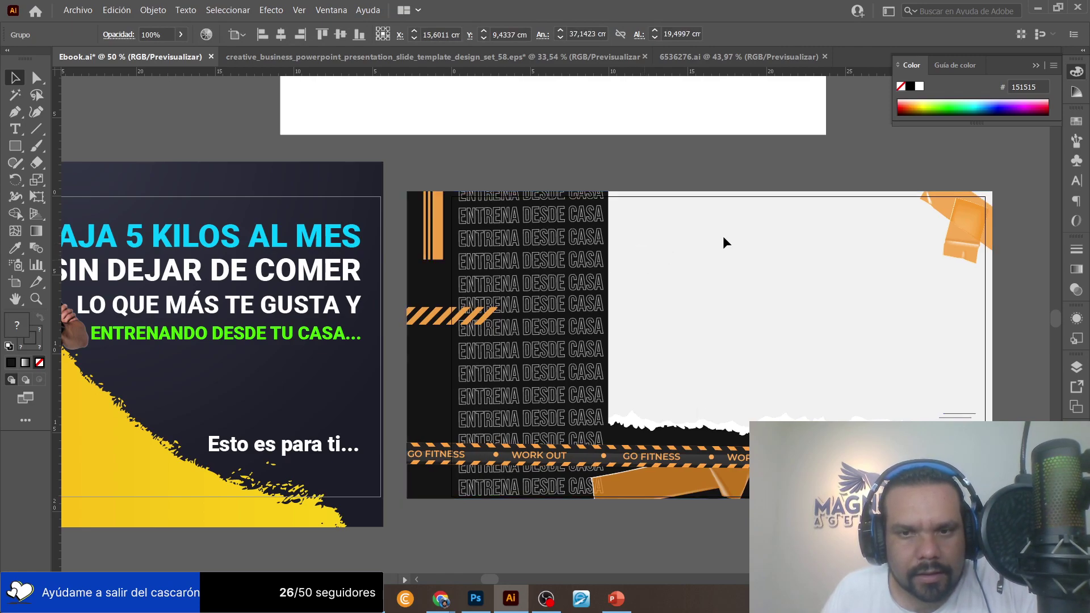
pyautogui.hotkey('ctrl', 'z')
pyautogui.hotkey('ctrl', 'z')
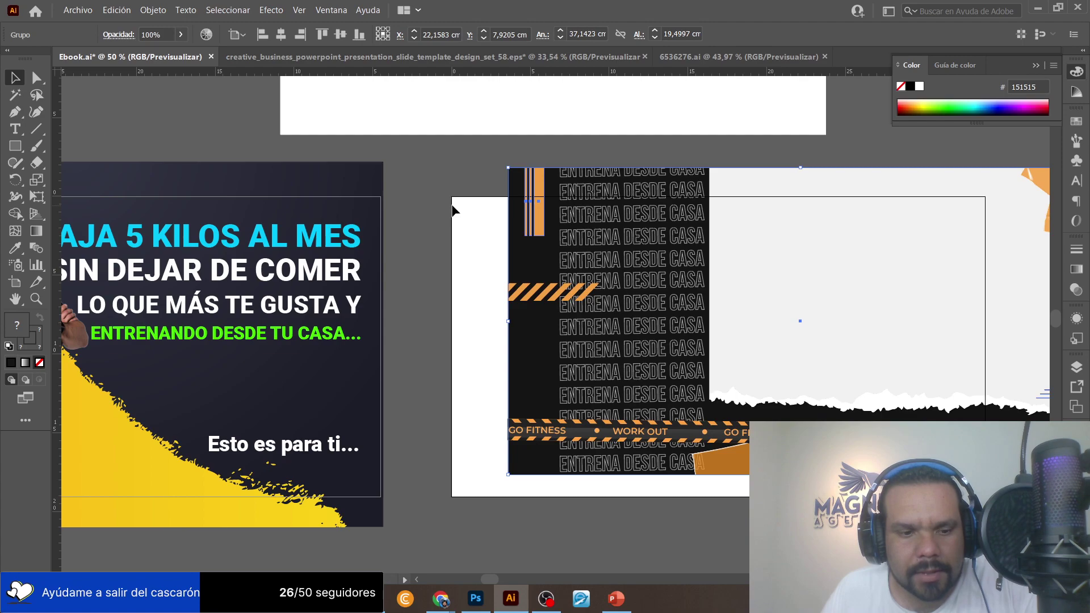
pyautogui.hotkey('ctrl', 'shift', 'z')
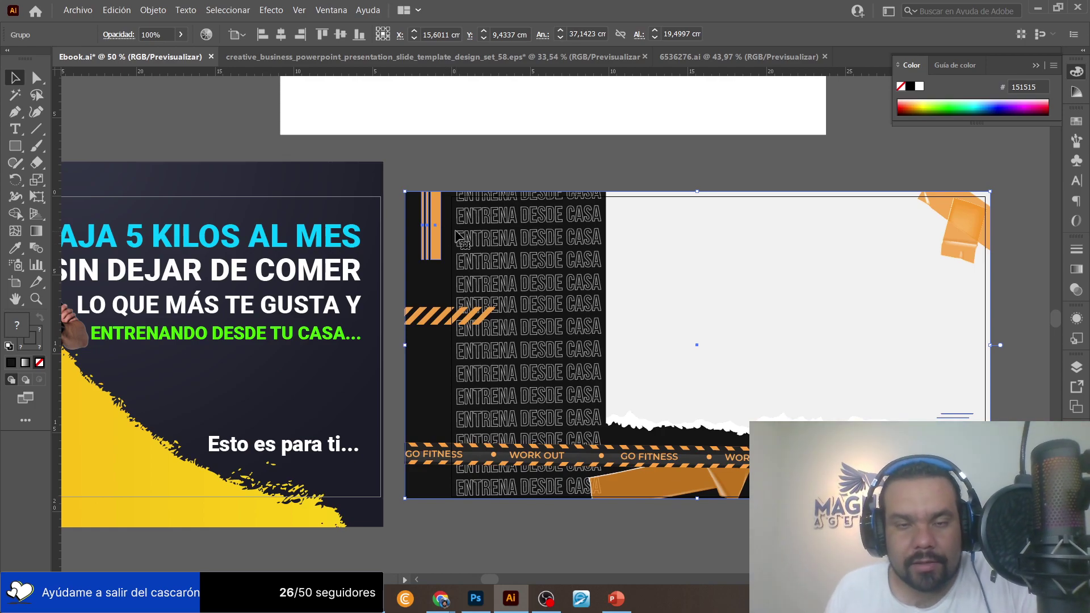
pyautogui.click(462, 162)
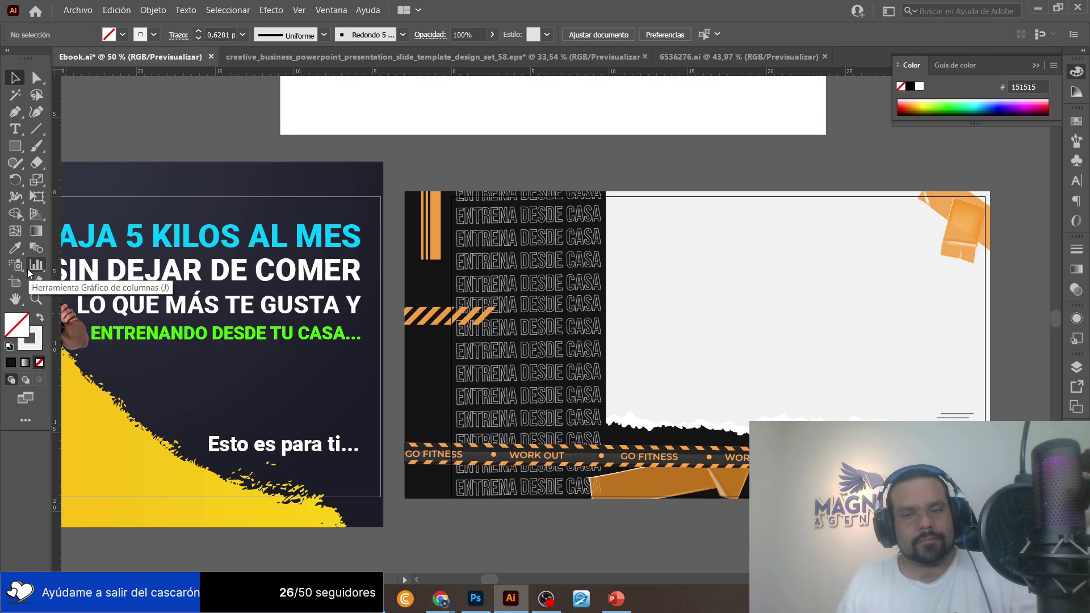
pyautogui.click(35, 299)
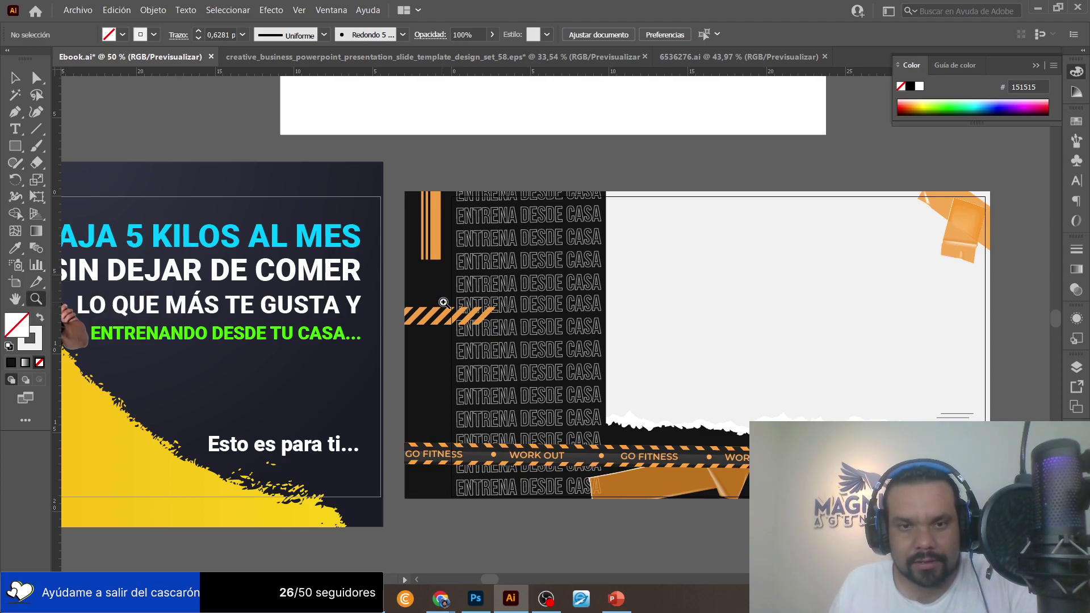
pyautogui.moveTo(447, 318); pyautogui.dragTo(669, 323)
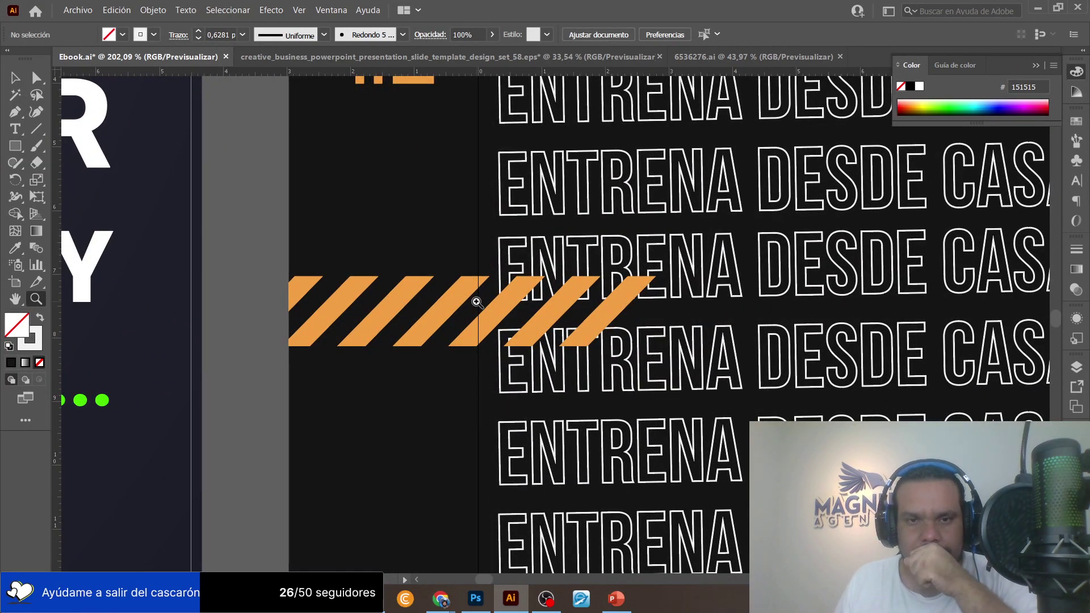
pyautogui.moveTo(476, 302); pyautogui.dragTo(634, 290)
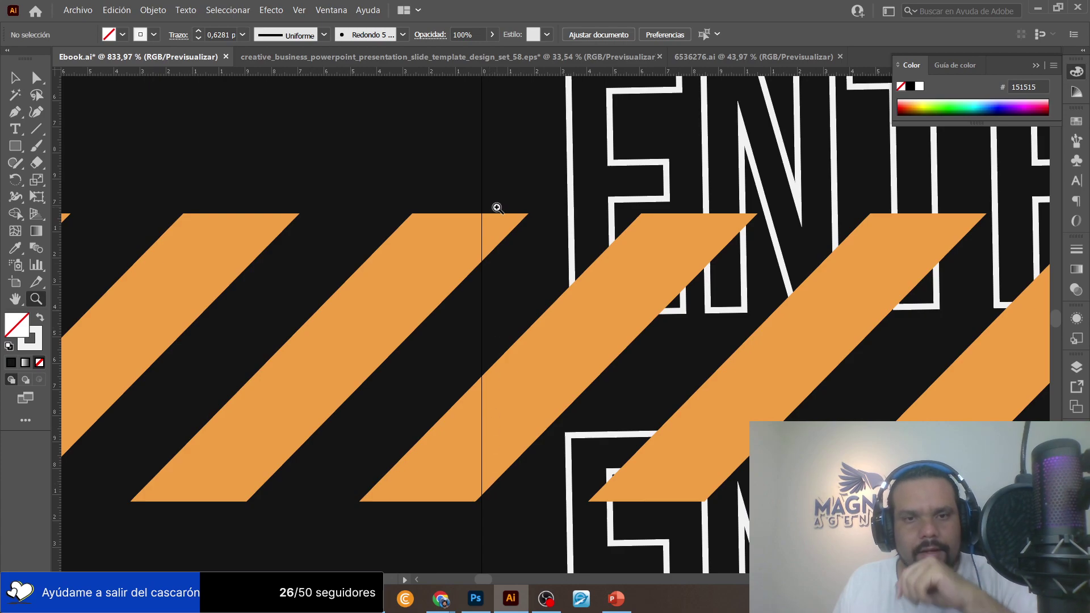
pyautogui.scroll(-10, 602, 307)
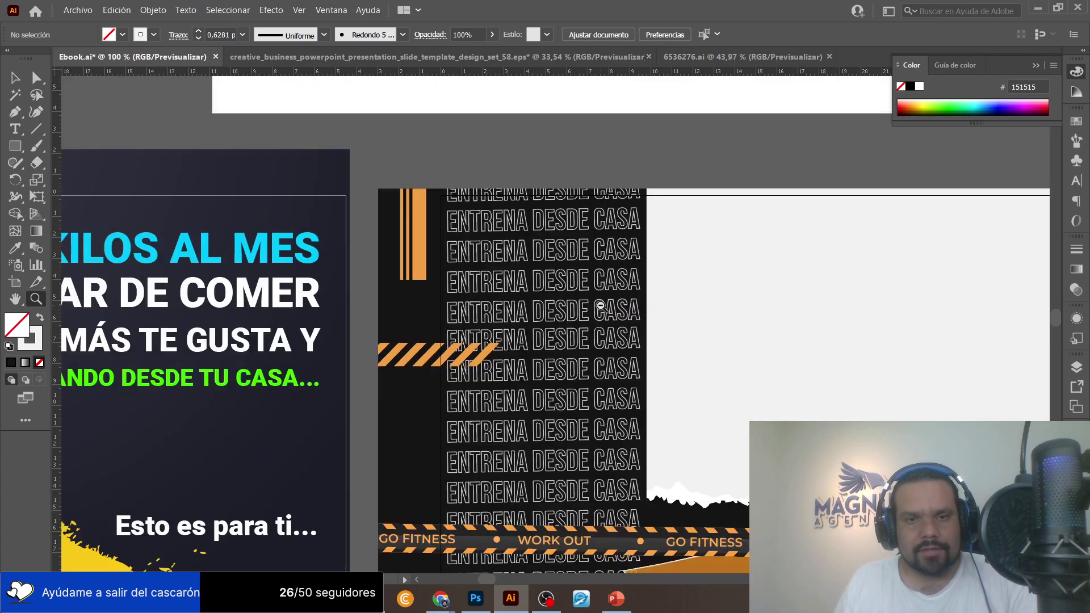
pyautogui.hscroll(3, 602, 306)
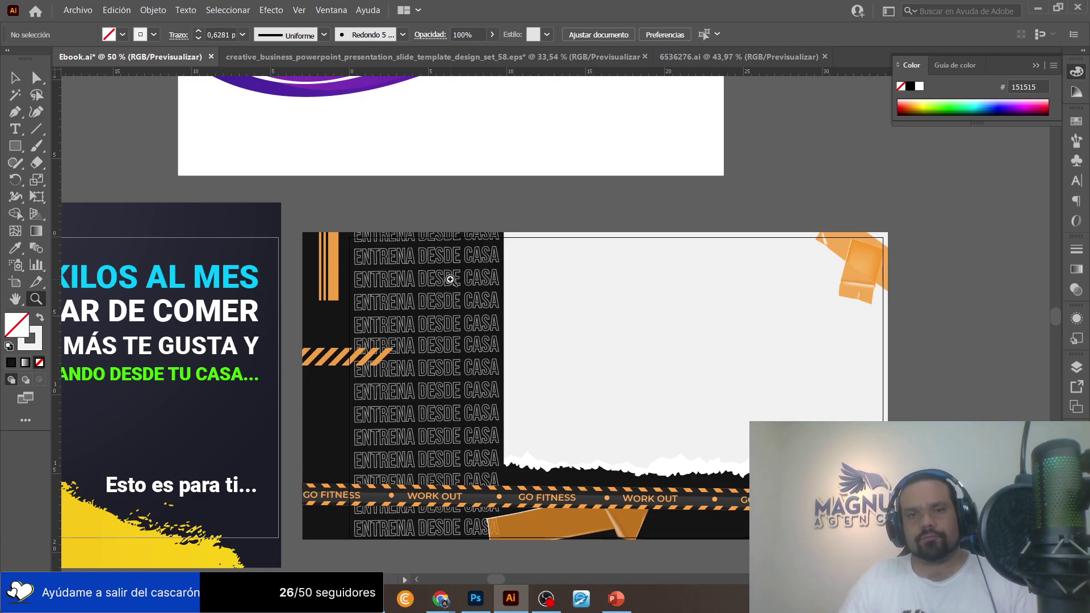
# Try duplicating the ENTRENA DESDE CASA artboard with its artwork beside the original, and undo the duplication.
pyautogui.click(18, 283)
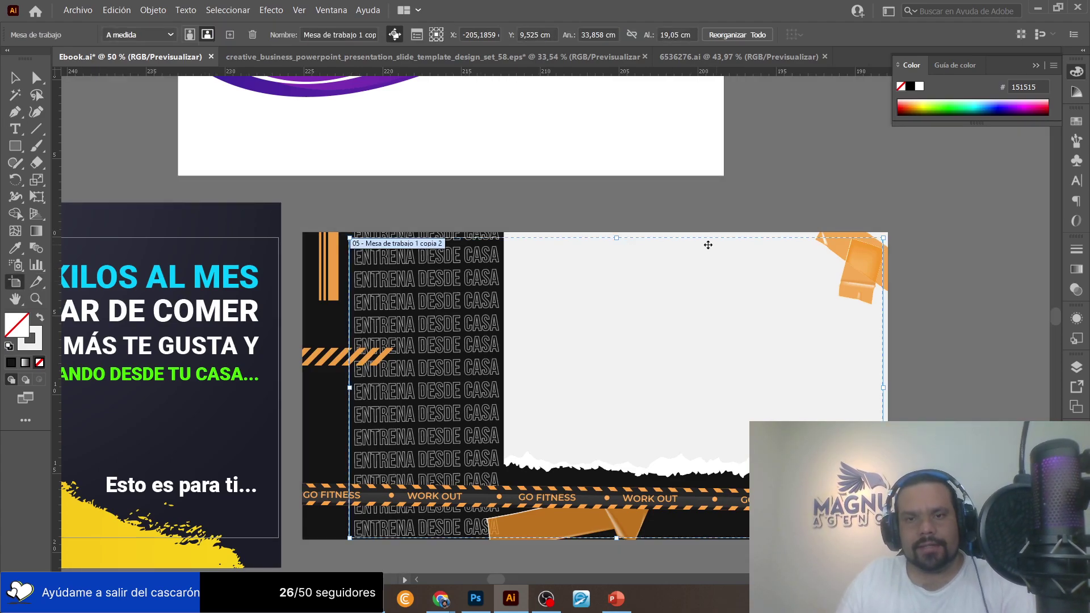
pyautogui.hscroll(5, 540, 314)
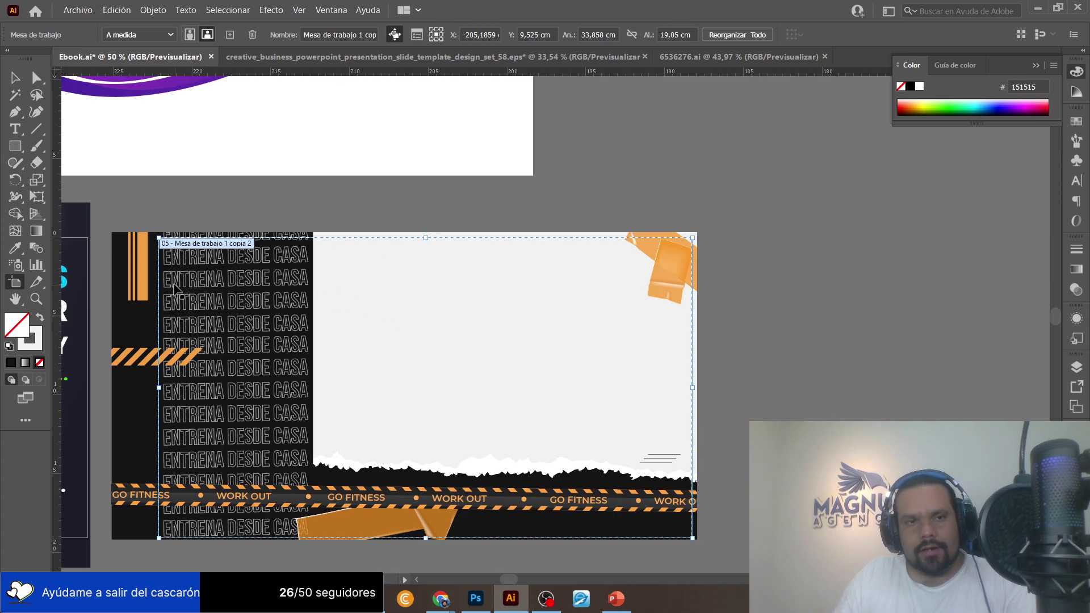
pyautogui.hscroll(-1, 114, 295)
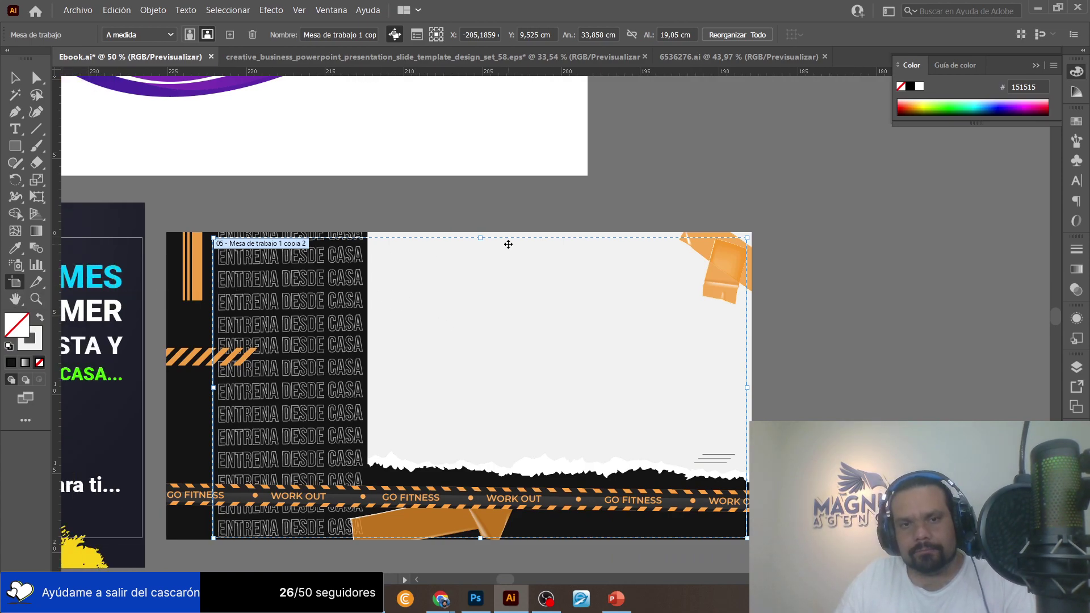
pyautogui.moveTo(348, 268); pyautogui.dragTo(1001, 226)
pyautogui.press('super+space')
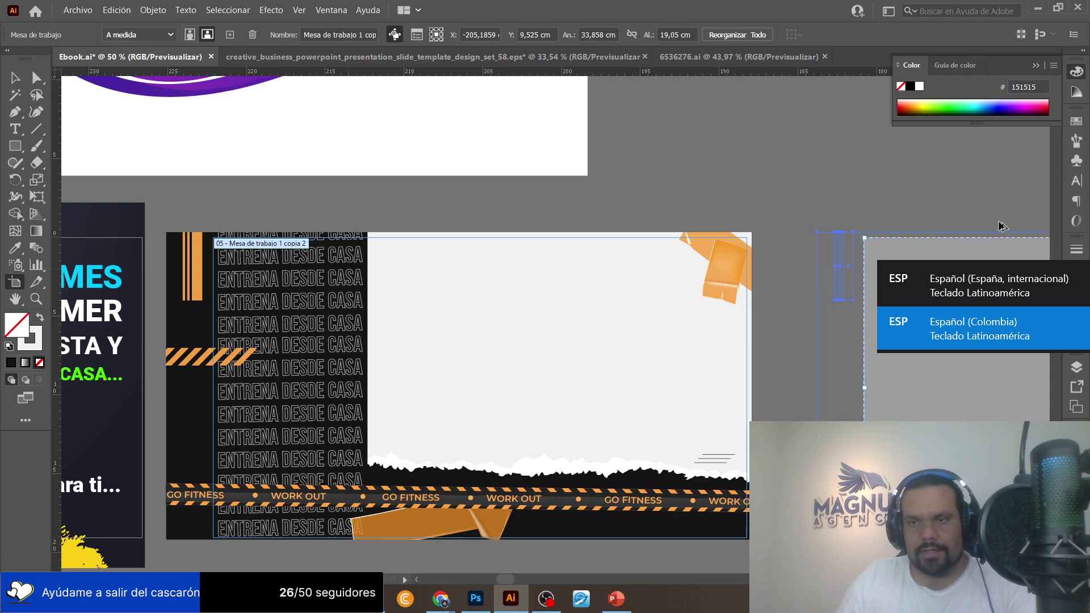
pyautogui.moveTo(1000, 226); pyautogui.dragTo(1001, 226)
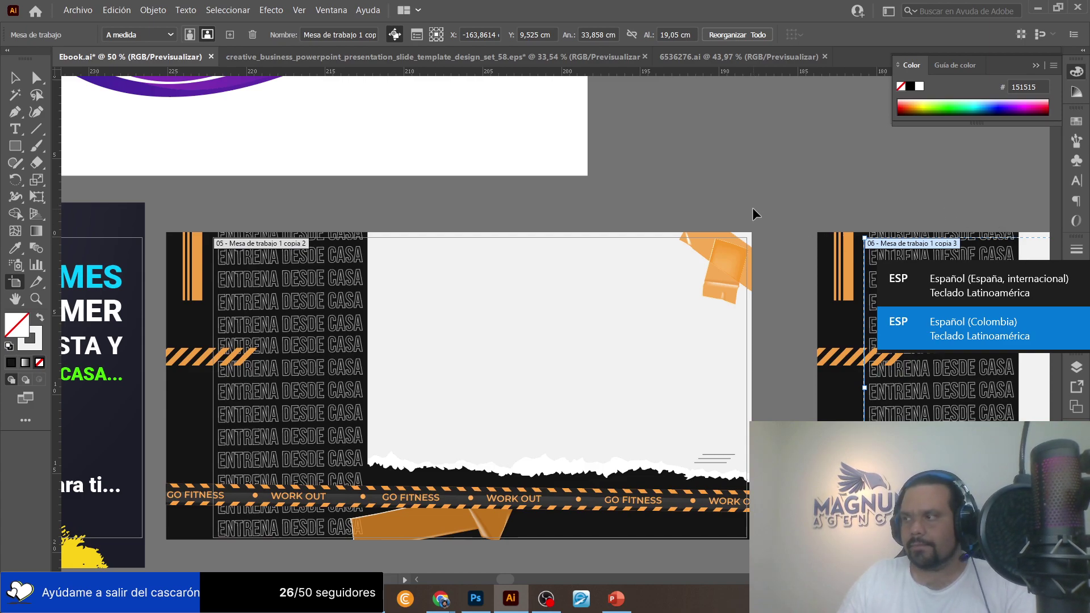
pyautogui.click(20, 80)
pyautogui.hscroll(6, 866, 155)
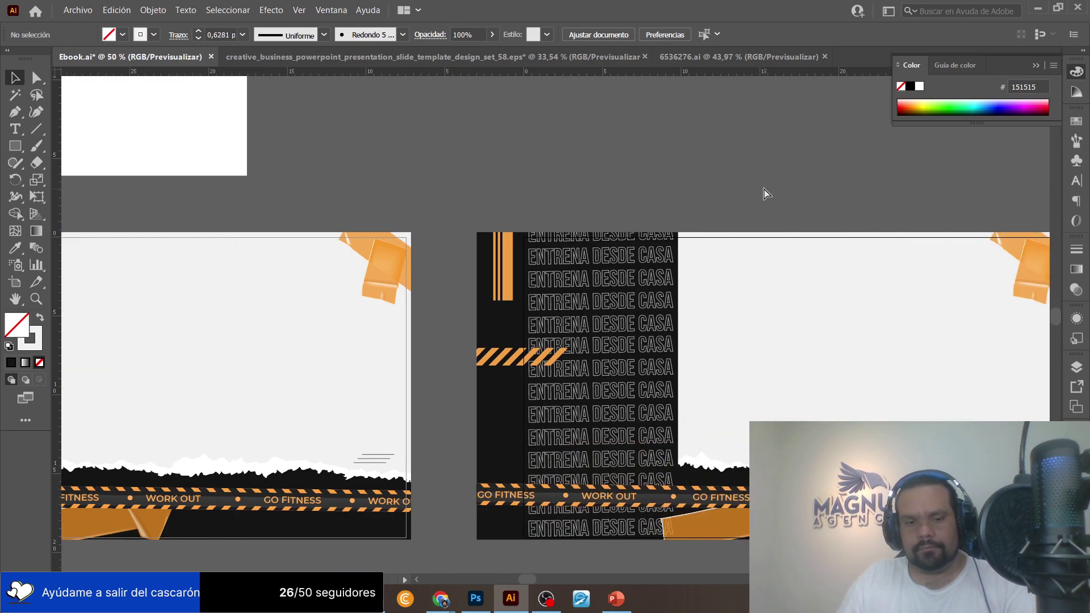
pyautogui.hotkey('ctrl', 'z')
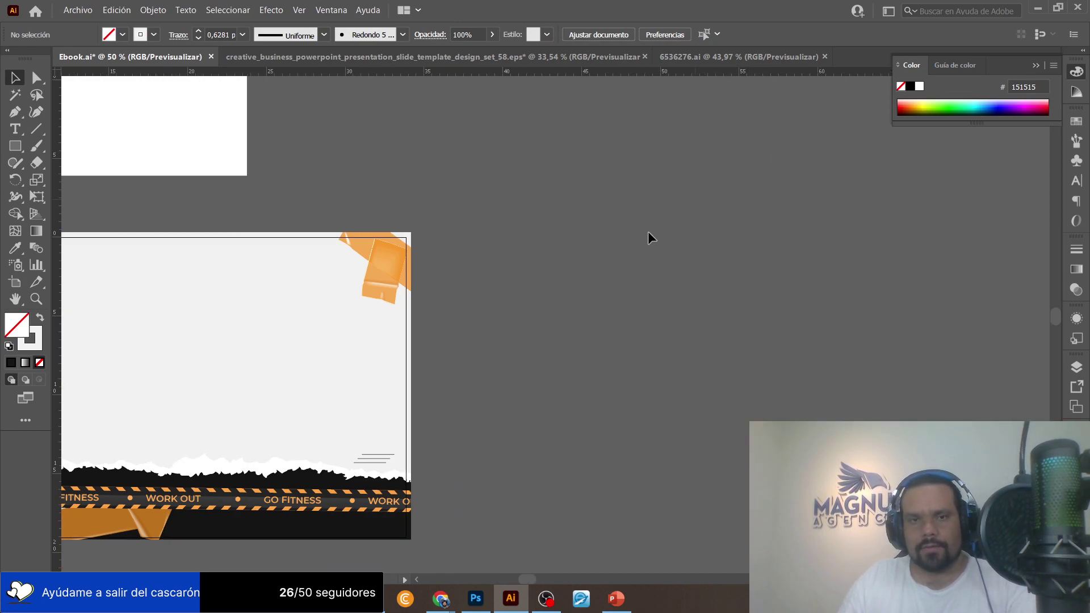
# Isolate the yellow brush shape within the cover's background group and inspect its fill colour without changing it.
pyautogui.hscroll(-12, 579, 328)
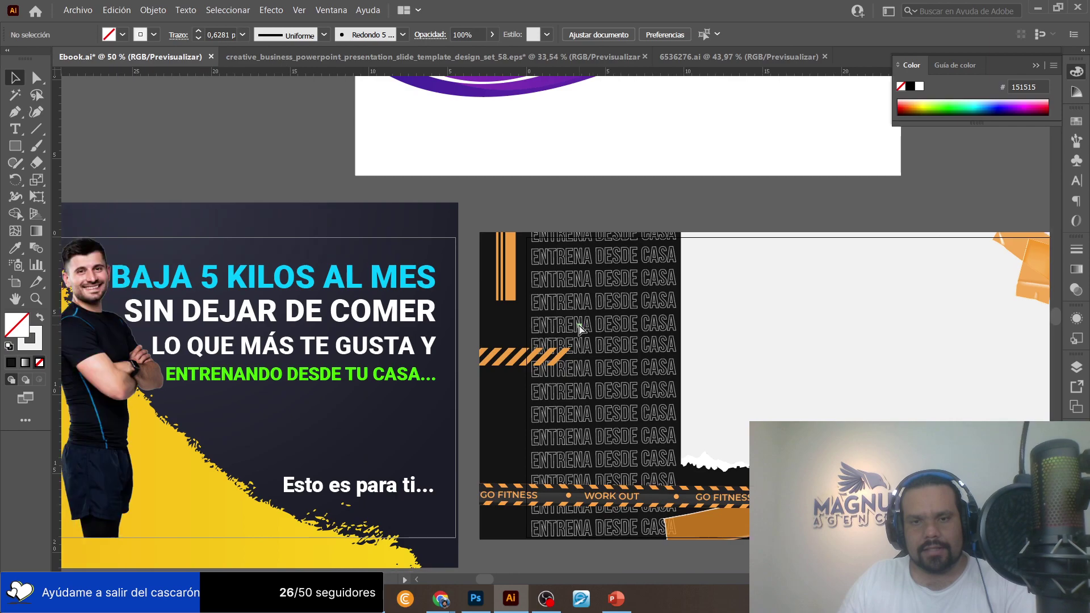
pyautogui.hscroll(-3, 267, 397)
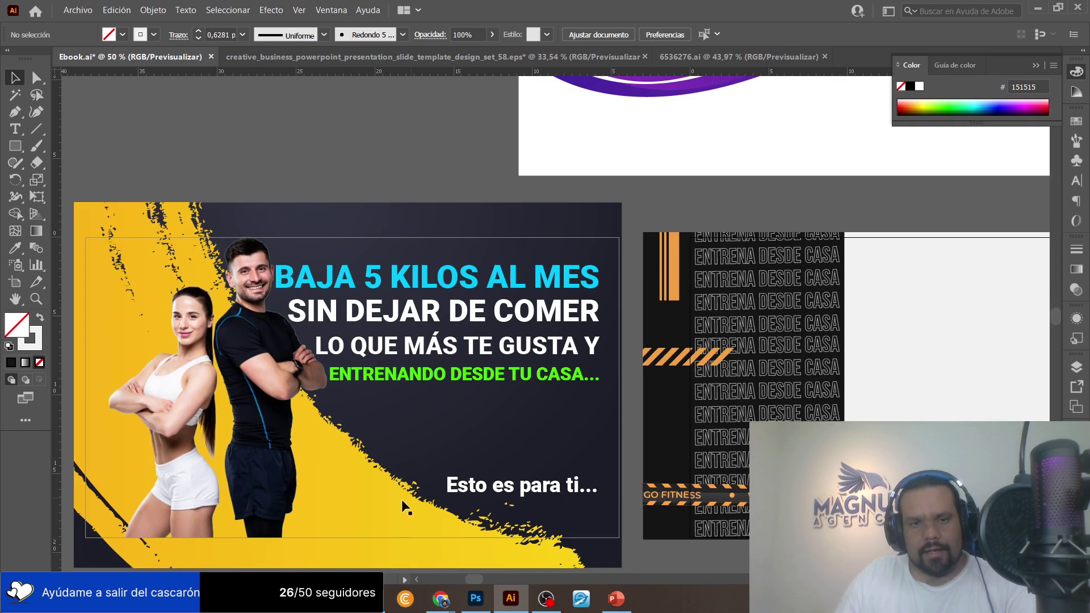
pyautogui.doubleClick(400, 501)
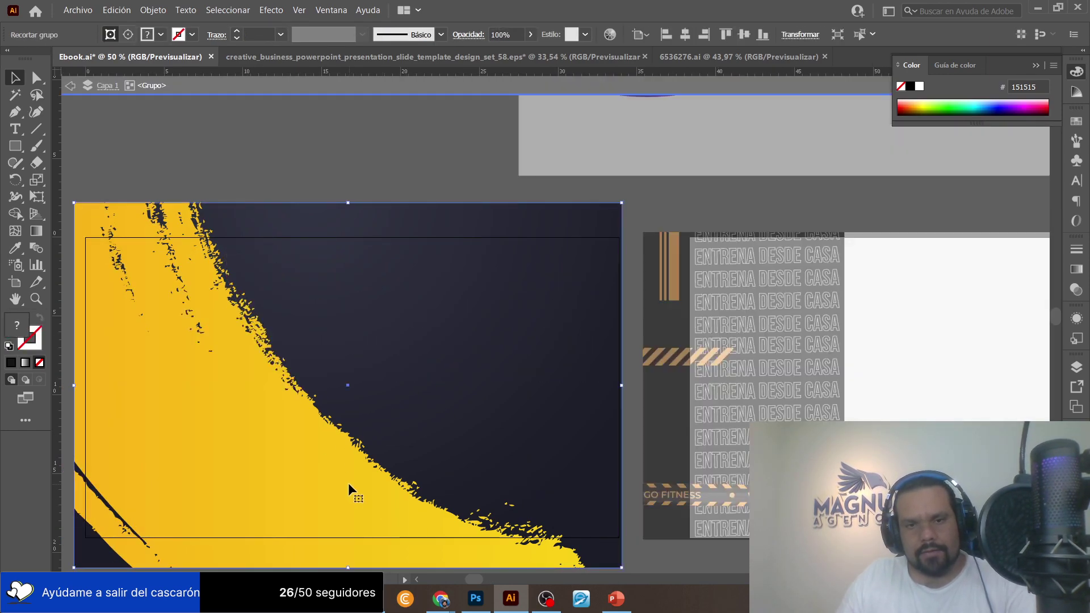
pyautogui.doubleClick(348, 484)
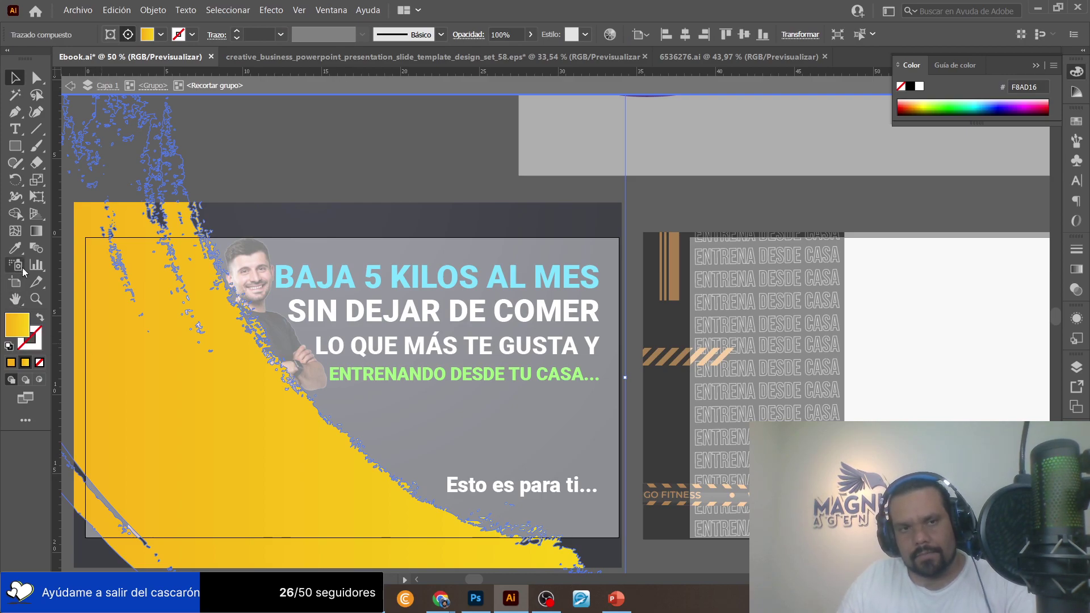
pyautogui.doubleClick(15, 331)
pyautogui.click(928, 219)
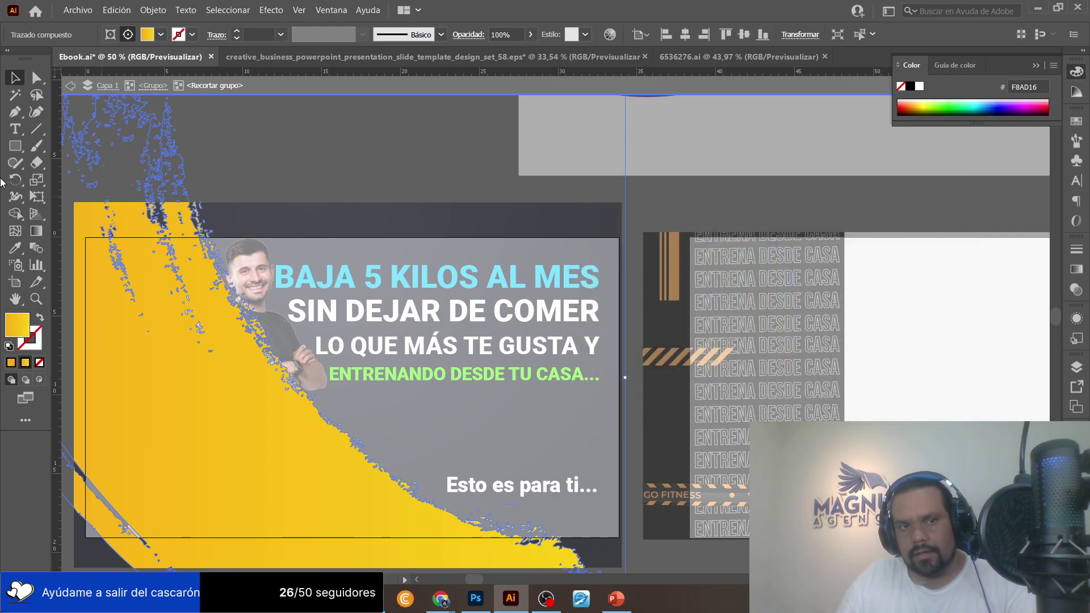
# Draw a small rectangle with the brush shape's yellow gradient above the cover and save the document.
pyautogui.click(16, 145)
pyautogui.moveTo(292, 128); pyautogui.dragTo(433, 171)
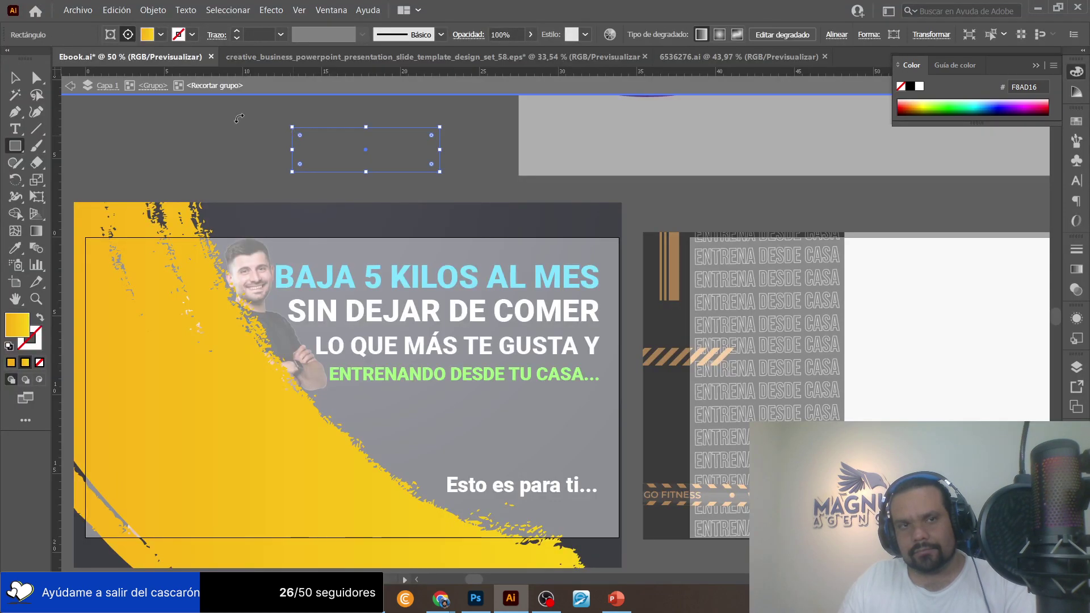
pyautogui.click(77, 10)
pyautogui.click(124, 123)
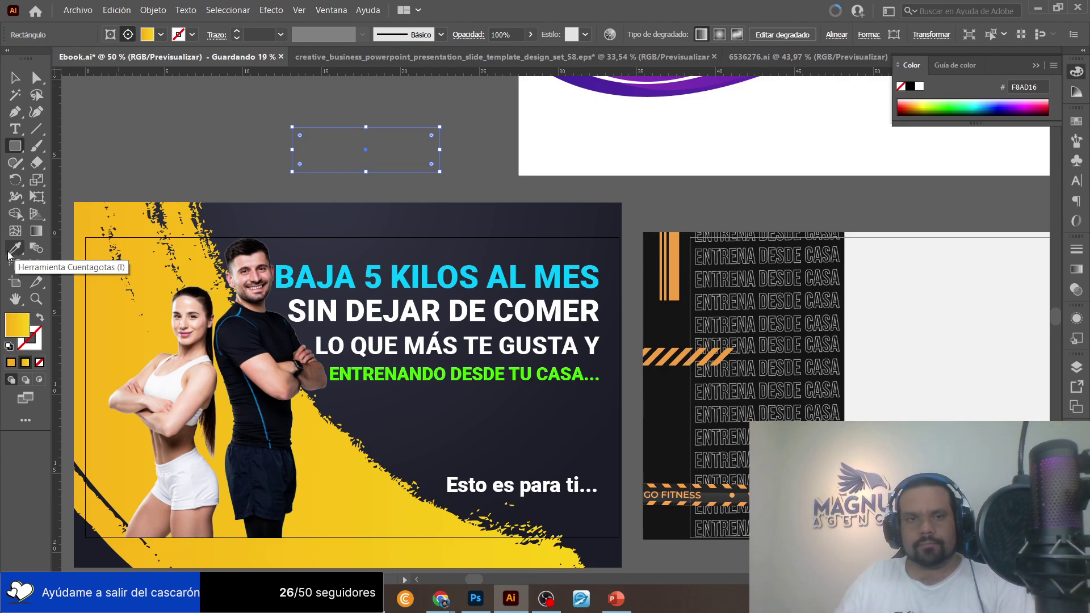
# Try sampling the cover's yellow onto the rectangle above it with the Eyedropper, and deselect the rectangle.
pyautogui.click(17, 75)
pyautogui.click(13, 251)
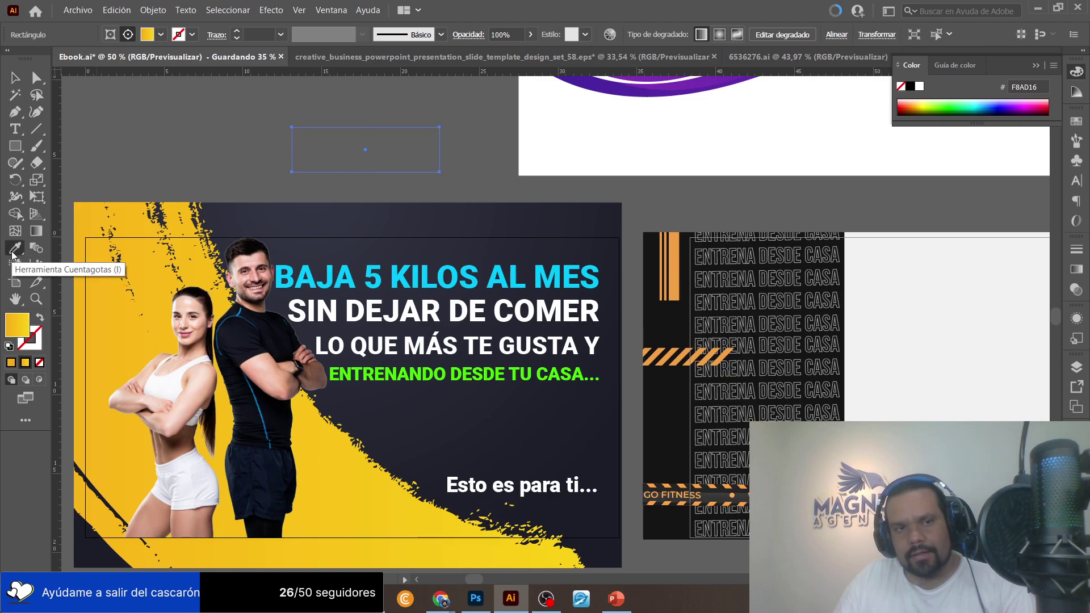
pyautogui.click(136, 267)
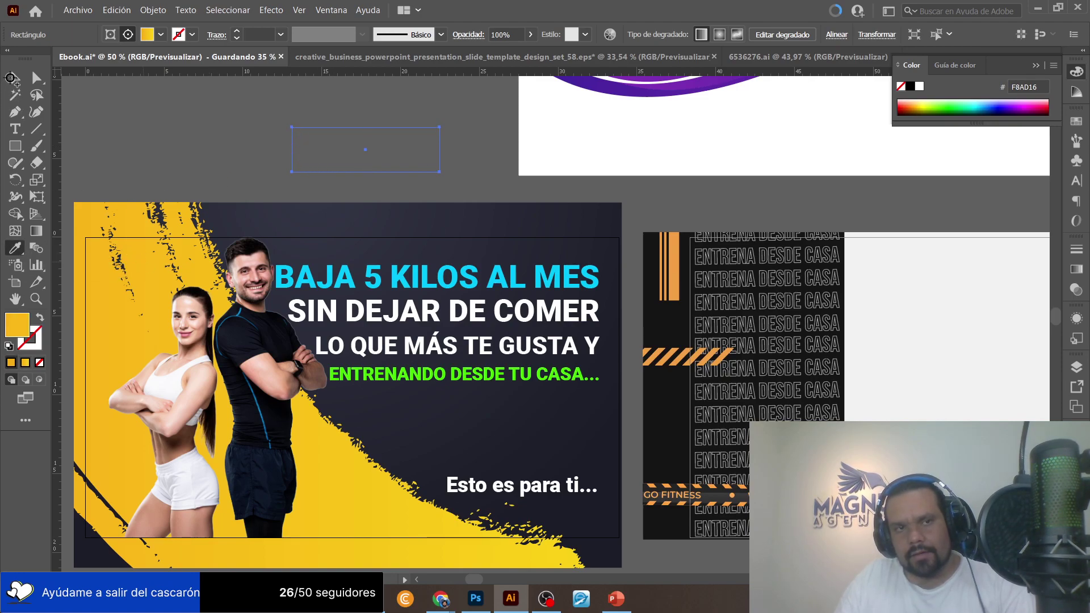
pyautogui.click(12, 79)
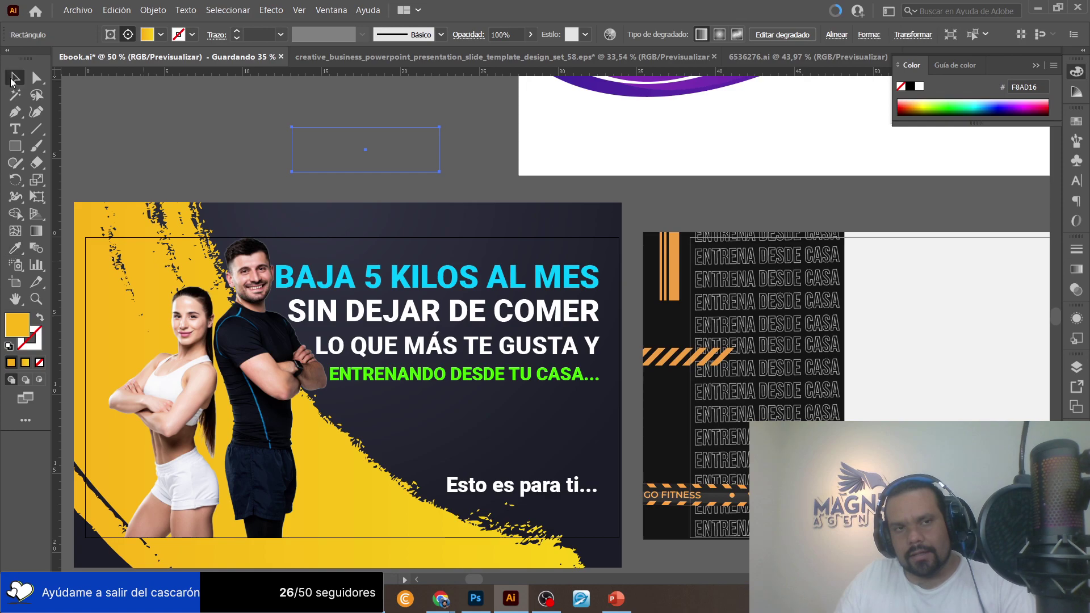
pyautogui.click(253, 167)
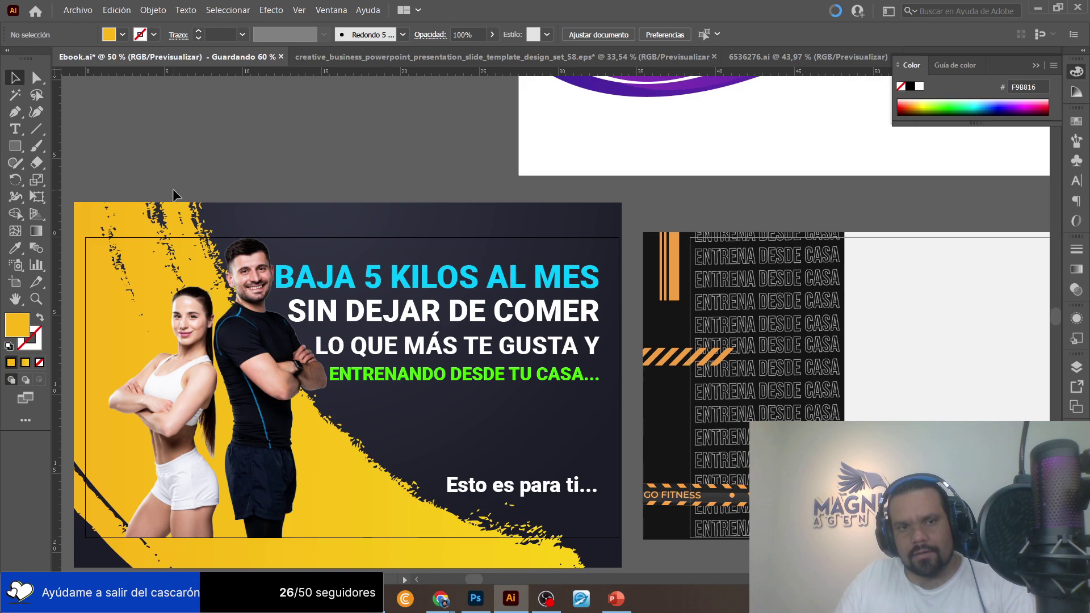
# Draw a small rectangle on the cover above "Esto es para ti..." and fill it with the brush shape's yellow gradient.
pyautogui.click(14, 145)
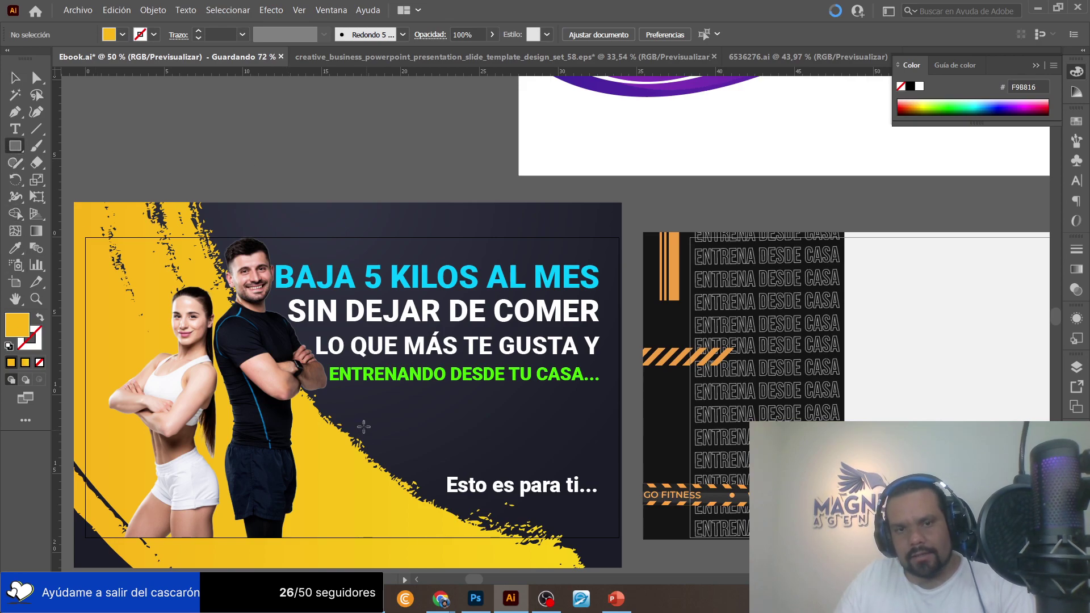
pyautogui.moveTo(328, 428); pyautogui.dragTo(447, 470)
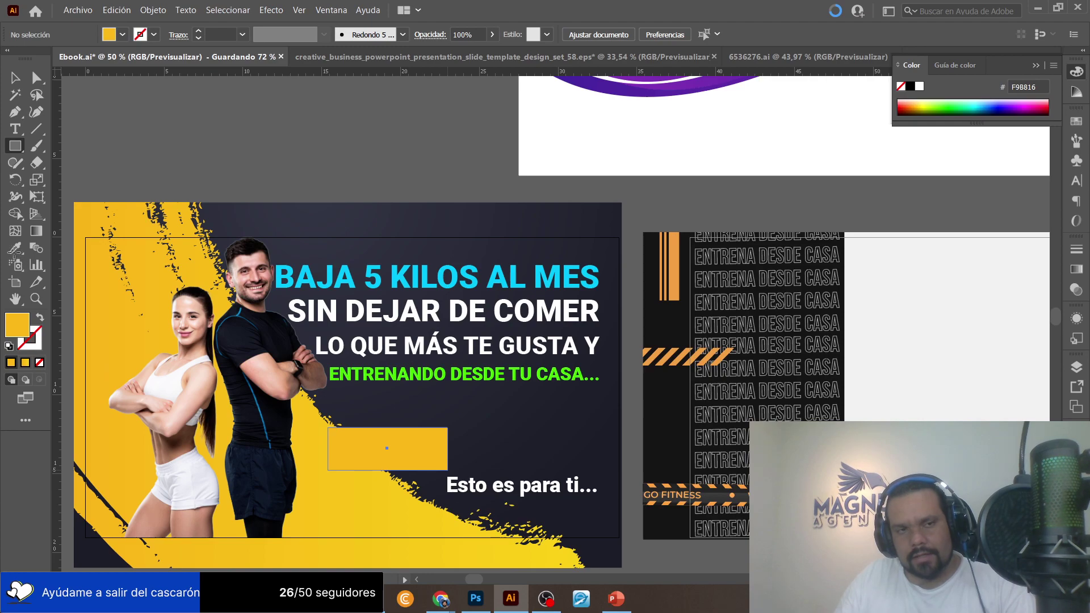
pyautogui.click(15, 248)
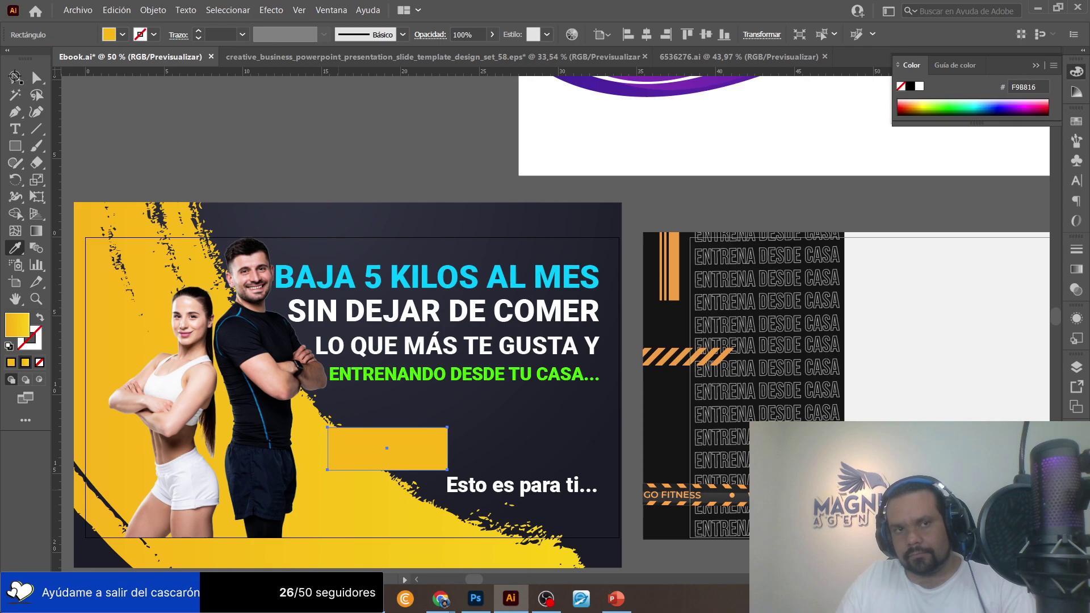
pyautogui.click(14, 78)
pyautogui.press('.')
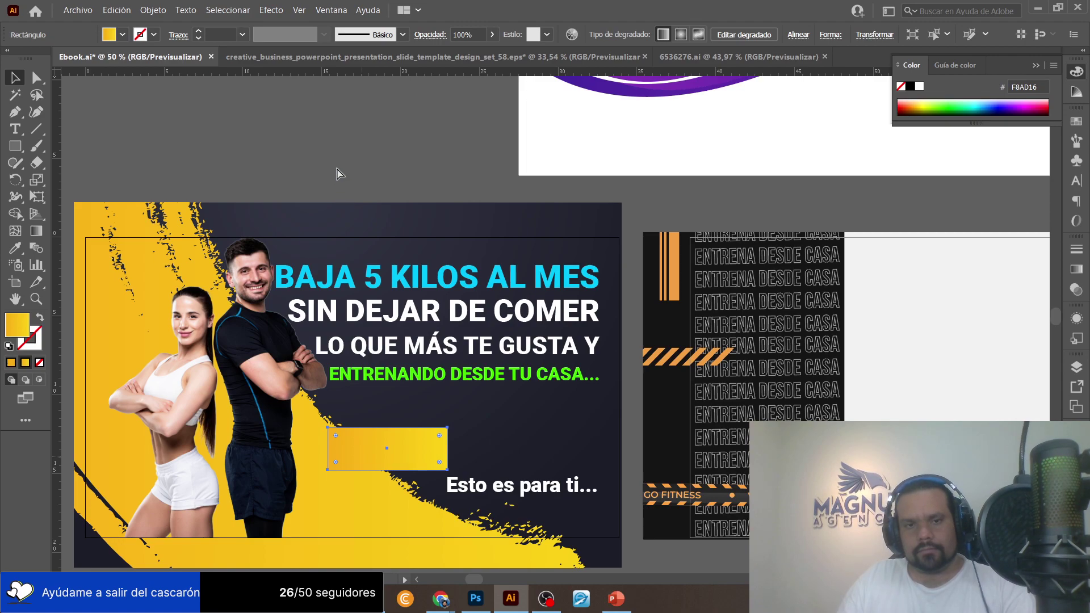
# Cut the yellow gradient rectangle from the cover and place it above the upper-right corner of the ENTRENA DESDE CASA page.
pyautogui.press('Delete')
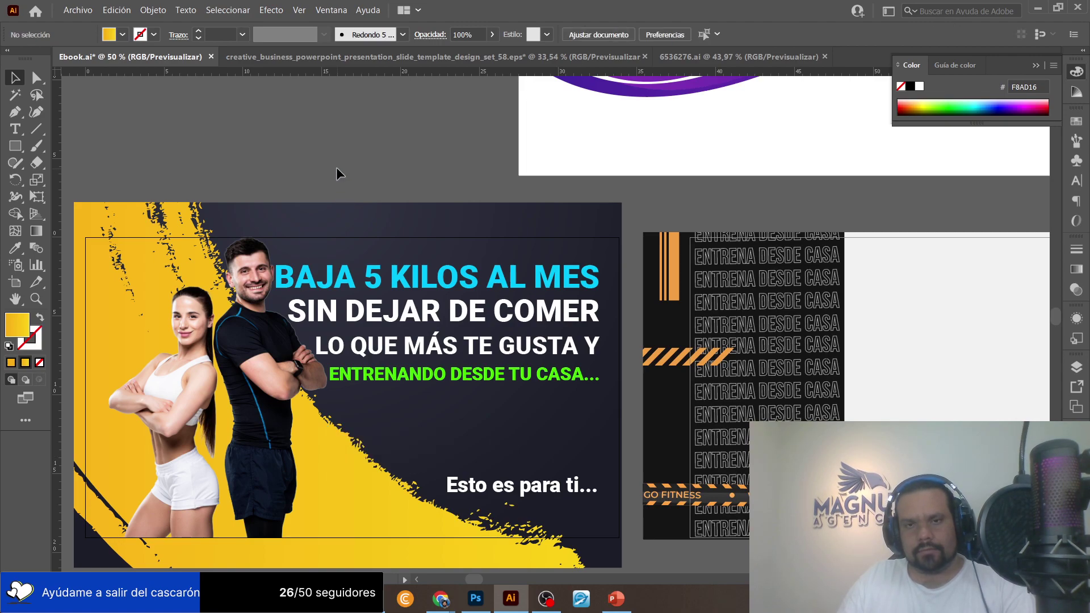
pyautogui.hscroll(5, 595, 317)
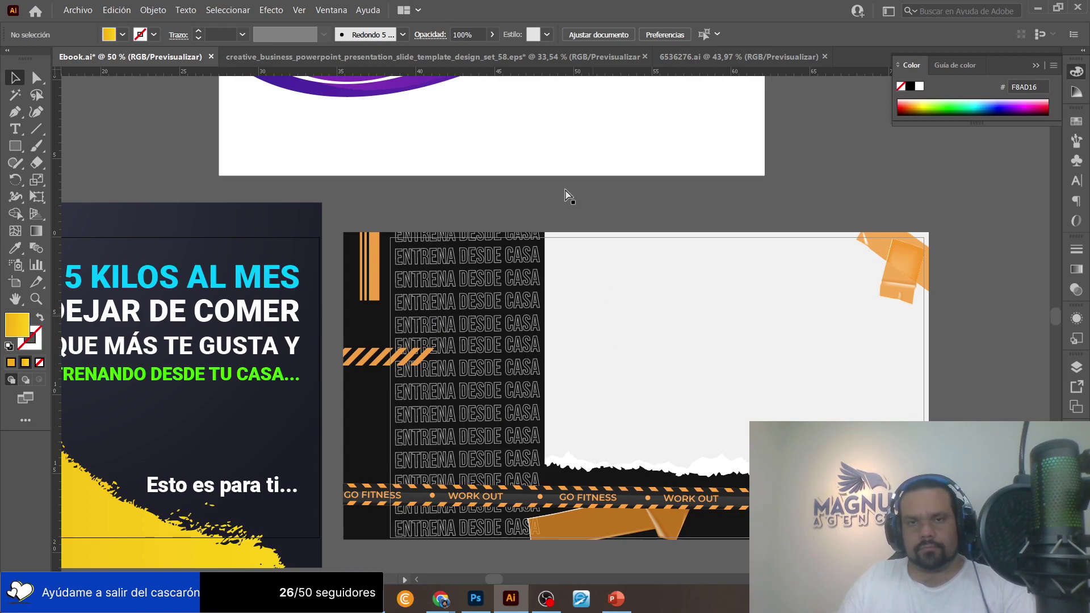
pyautogui.moveTo(524, 328); pyautogui.dragTo(818, 166)
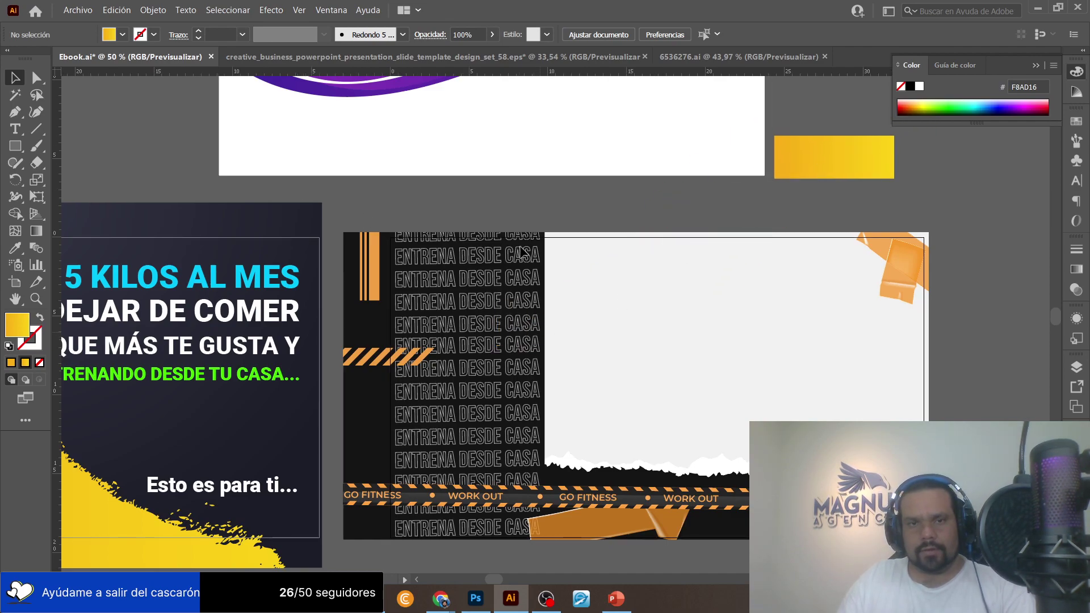
# Recolour the orange vertical bars on the page's dark strip with the yellow gradient sampled from the reference rectangle.
pyautogui.click(366, 268)
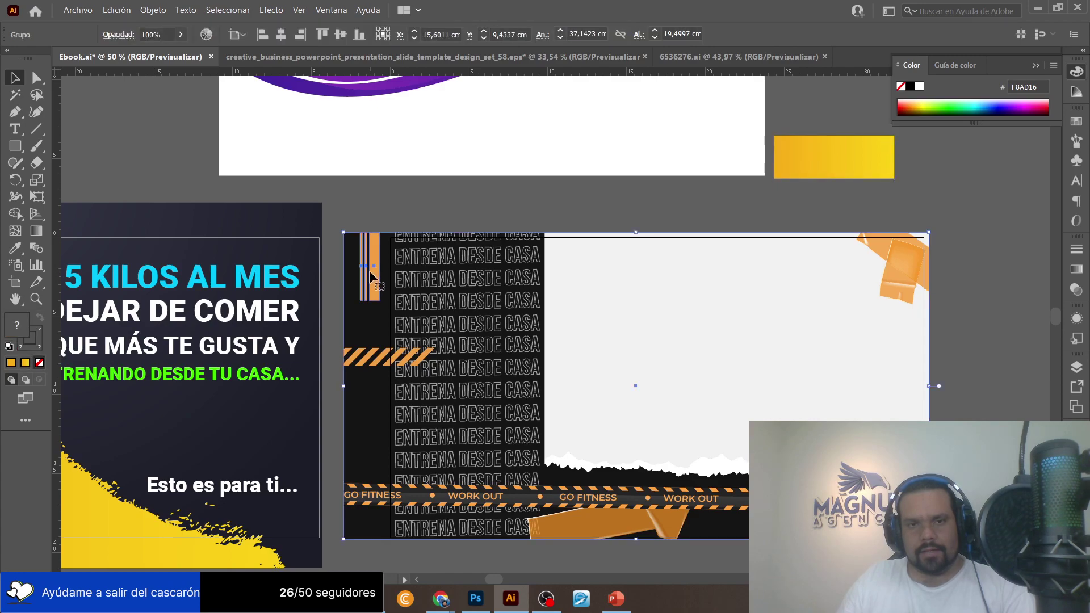
pyautogui.doubleClick(371, 278)
pyautogui.click(16, 250)
pyautogui.click(818, 157)
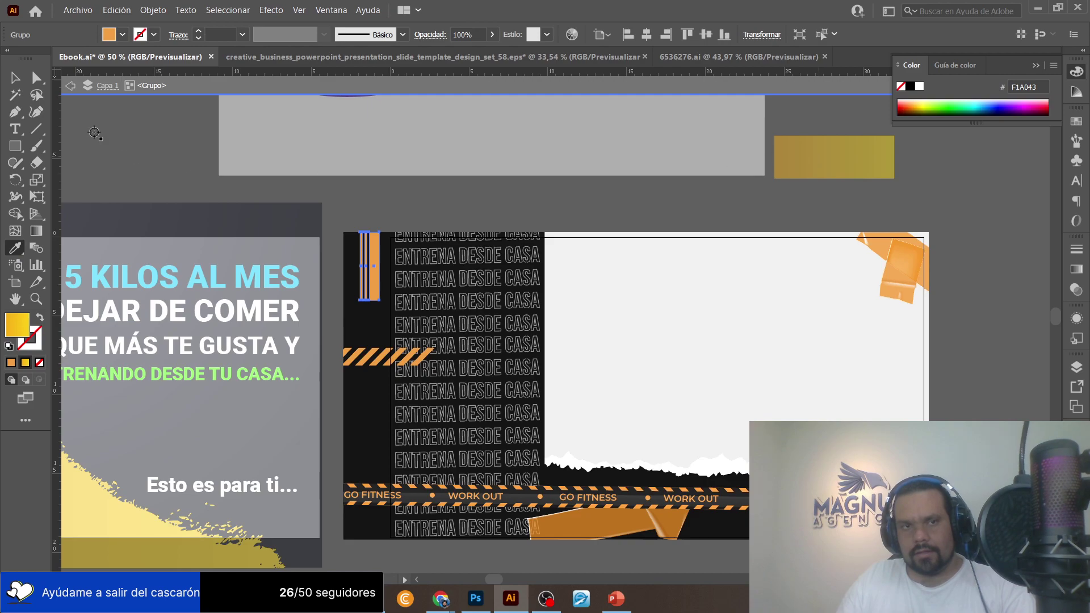
pyautogui.click(839, 140)
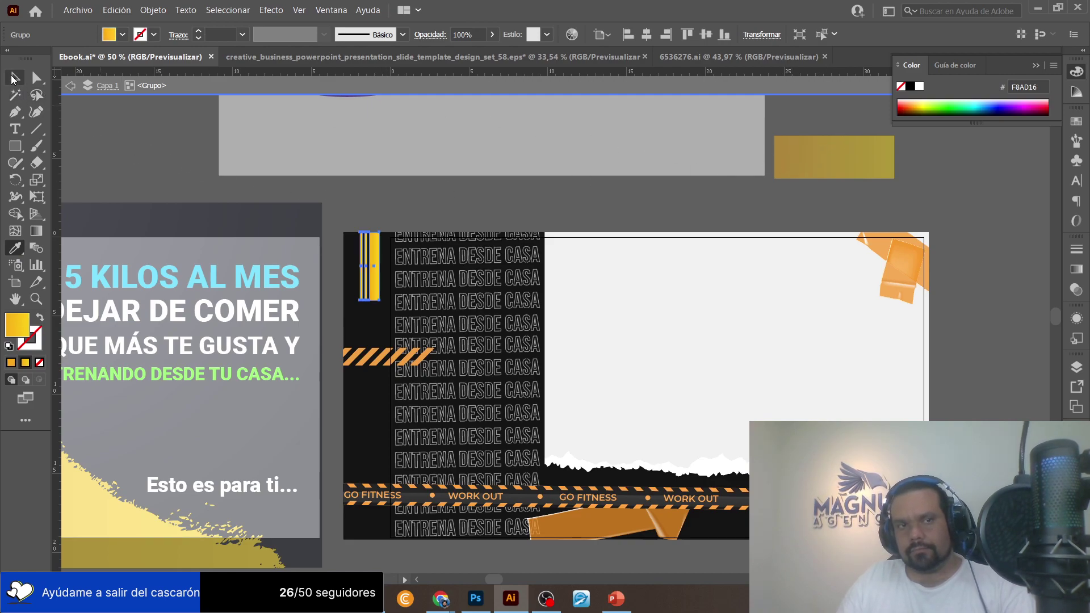
pyautogui.click(14, 77)
pyautogui.click(186, 165)
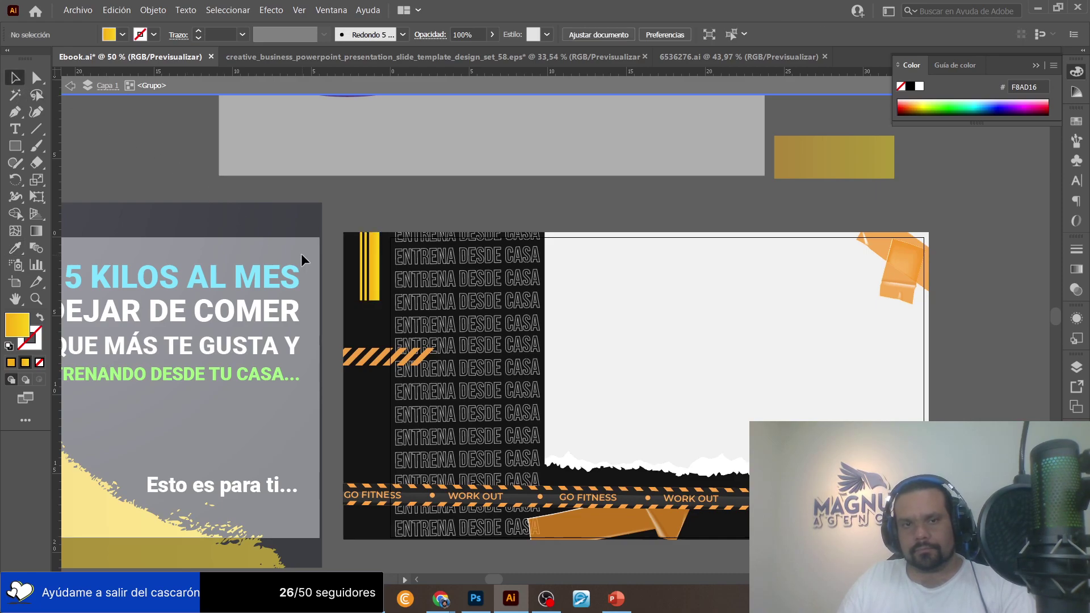
# Recolour the orange diagonal stripes on the ENTRENA DESDE CASA page's dark strip with the yellow gradient sampled from the reference rectangle.
pyautogui.click(395, 364)
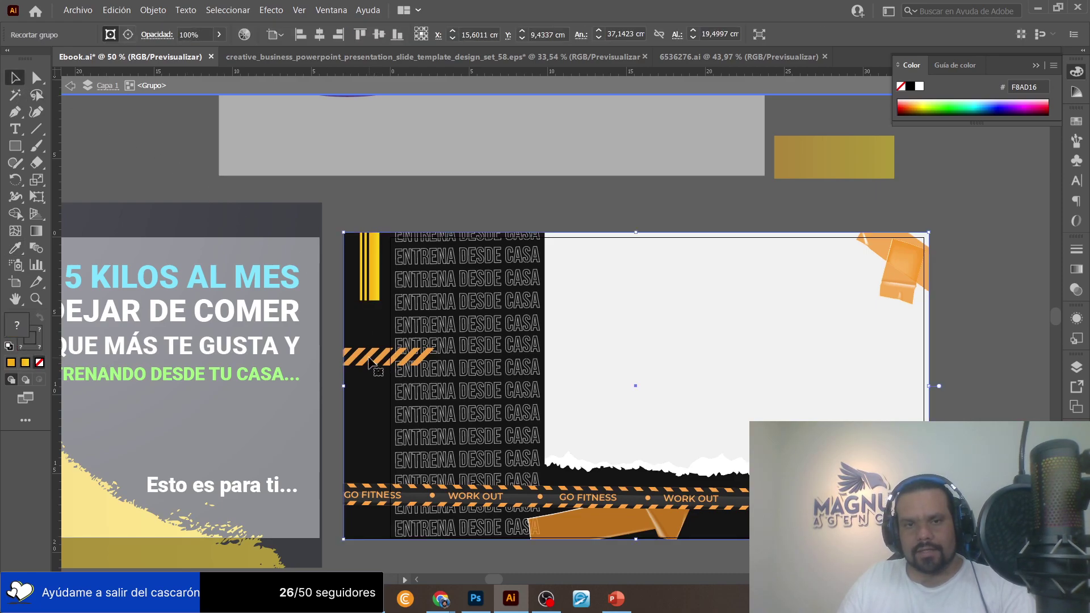
pyautogui.doubleClick(370, 362)
pyautogui.click(15, 248)
pyautogui.click(810, 149)
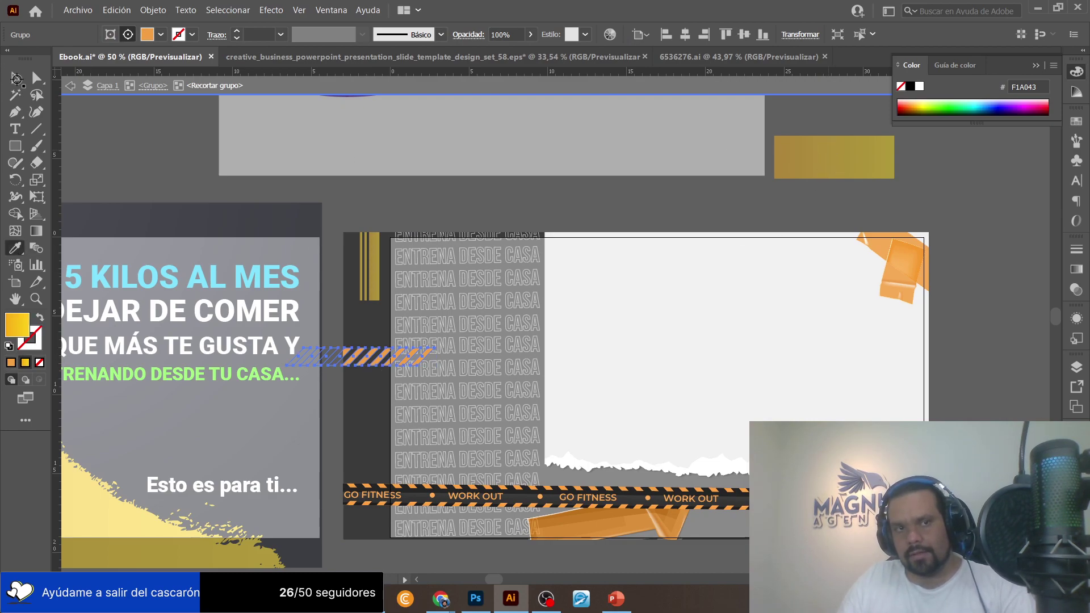
pyautogui.click(14, 78)
pyautogui.click(333, 168)
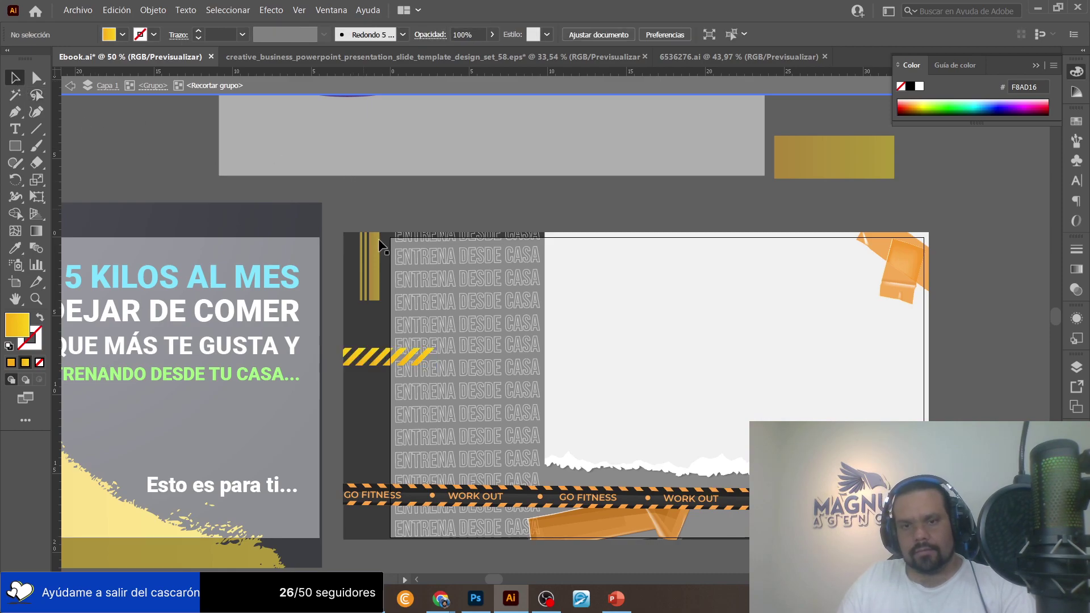
# Isolate the ENTRENA DESDE CASA page's group, select its yellow vertical bars and display their gradient settings.
pyautogui.scroll(-3, 595, 498)
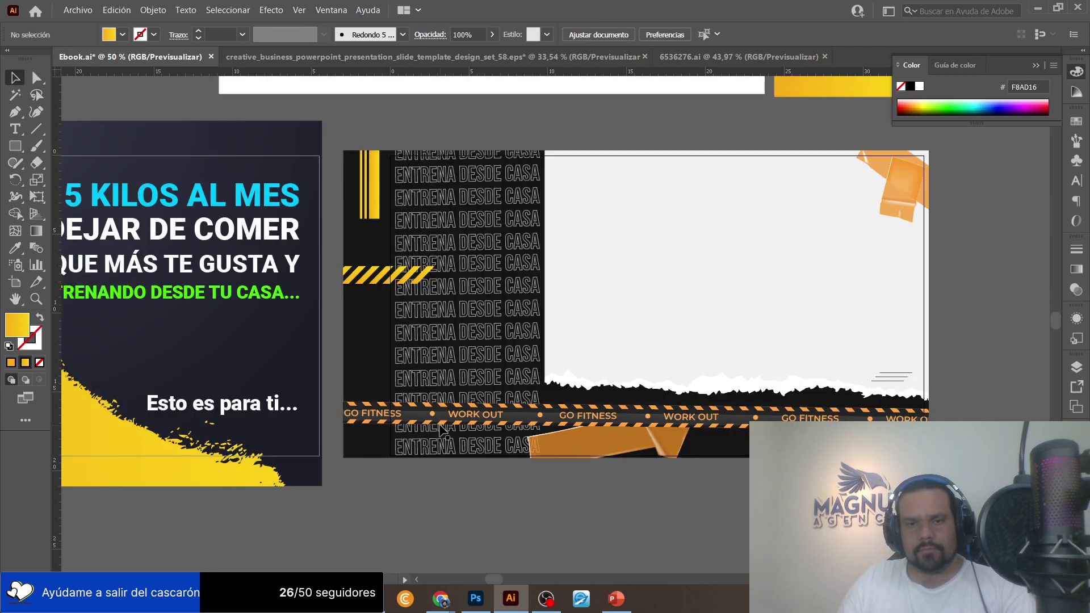
pyautogui.doubleClick(430, 409)
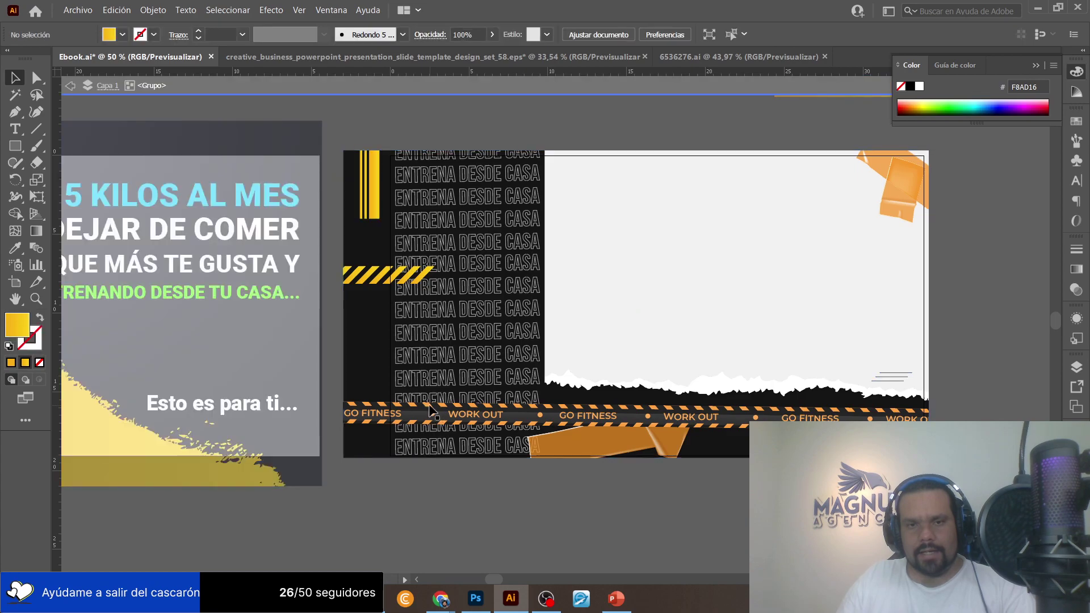
pyautogui.click(430, 409)
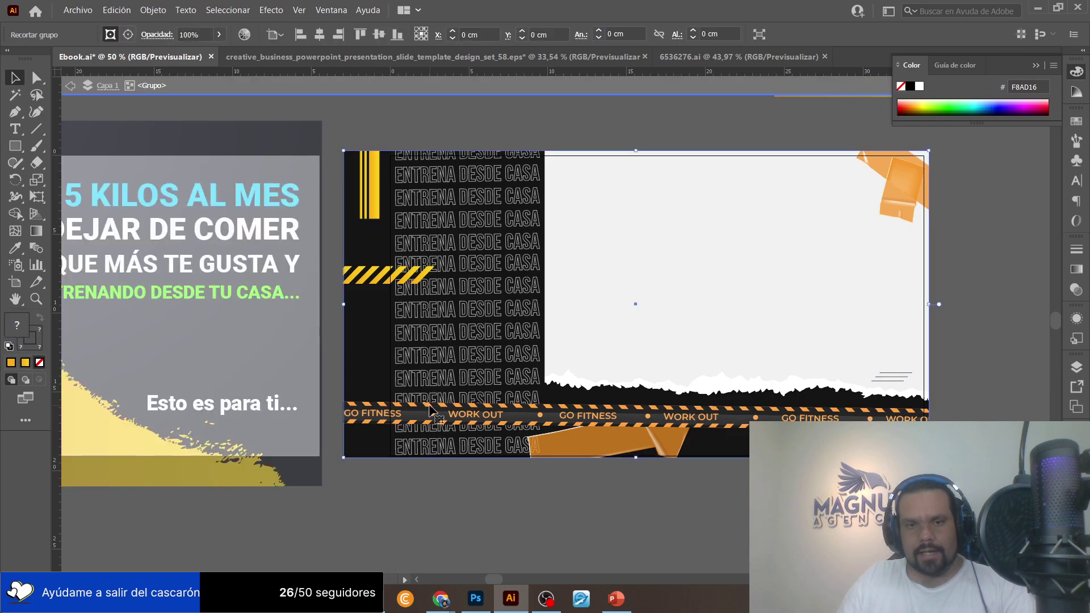
pyautogui.click(372, 188)
pyautogui.click(1077, 270)
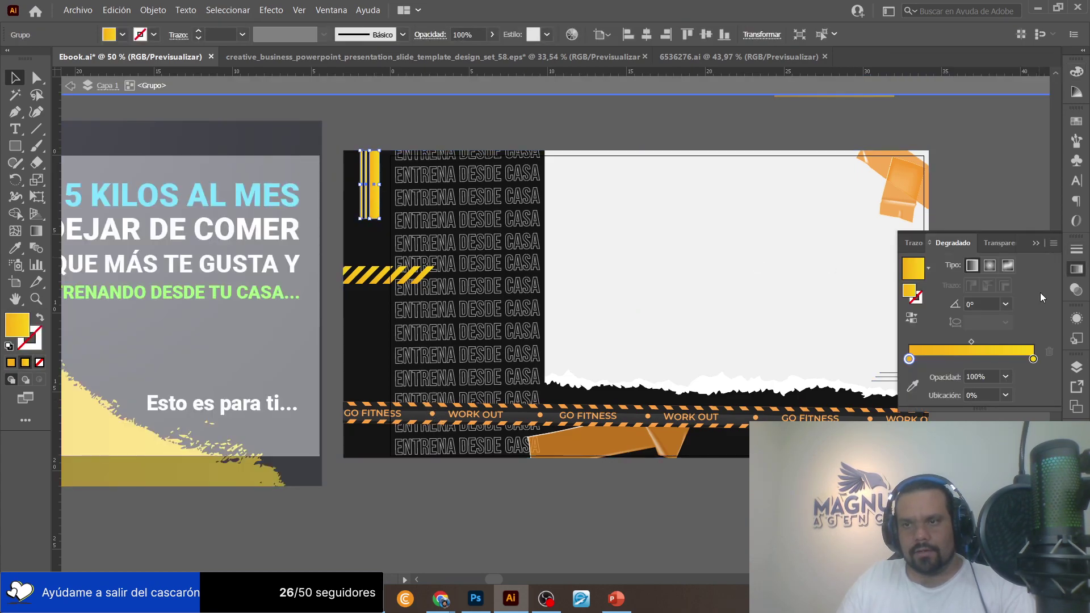
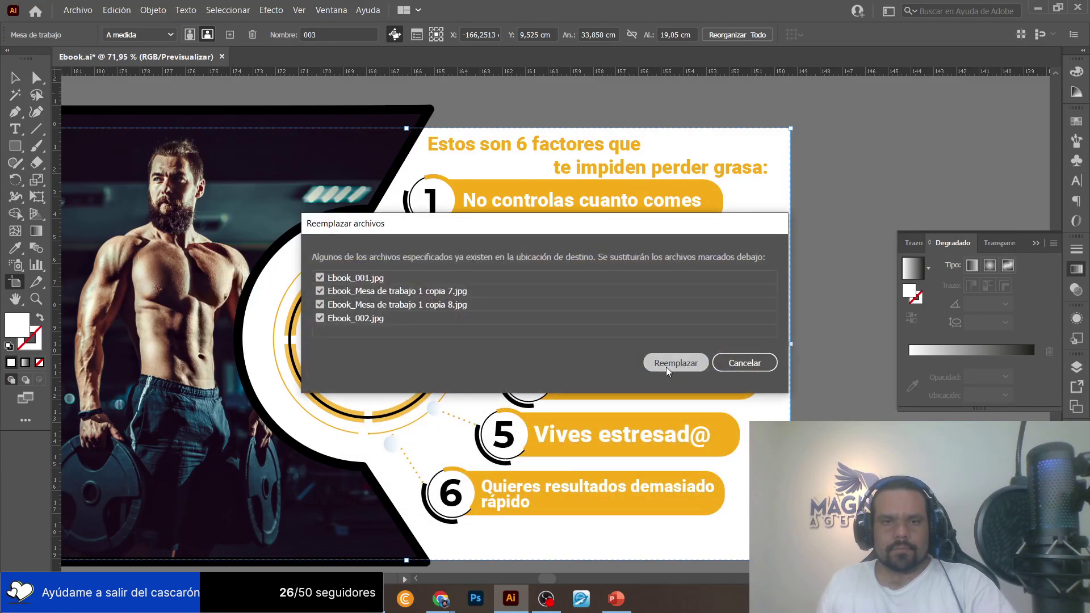
# Overwrite the existing JPG exports, and paste Ebook_003.jpg from the project folder onto slide 3 of Ebook.pptx in PowerPoint.
pyautogui.click(670, 365)
pyautogui.hotkey('alt', 'Tab')
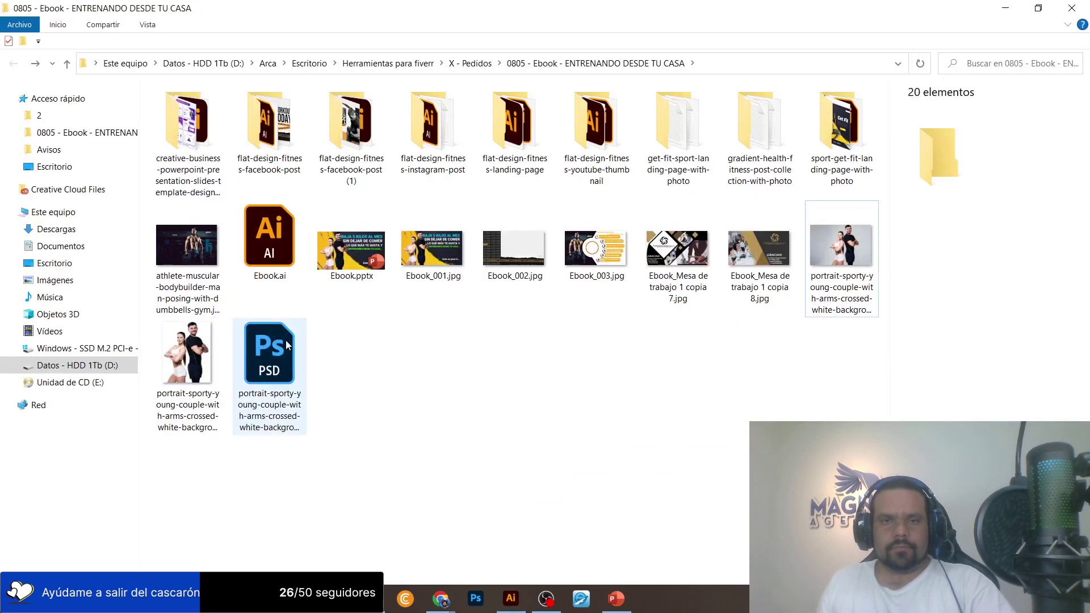
pyautogui.click(611, 251)
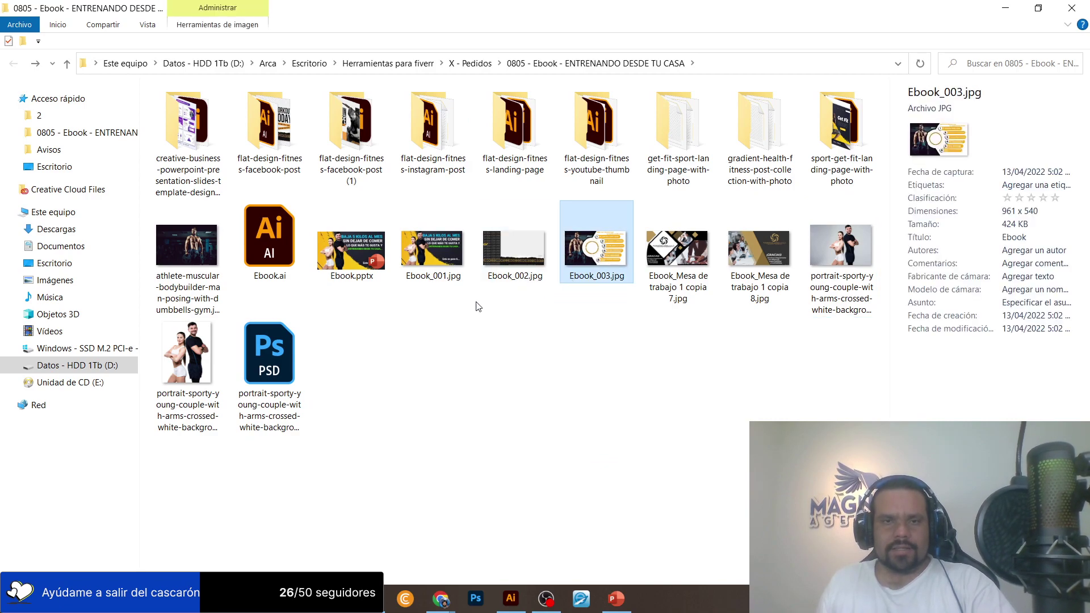
pyautogui.moveTo(419, 291); pyautogui.dragTo(607, 233)
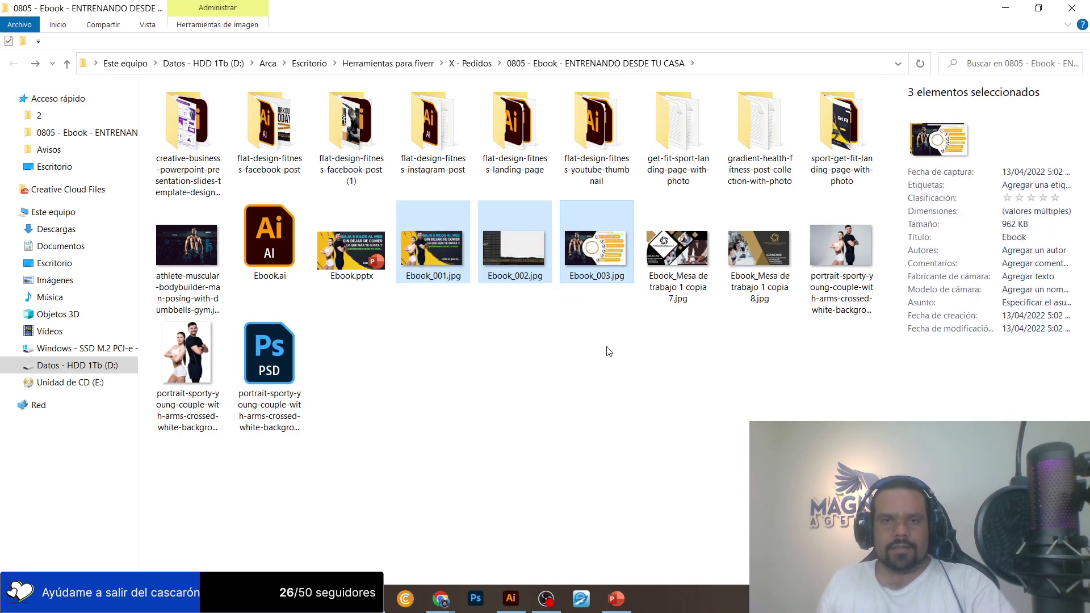
pyautogui.click(600, 263)
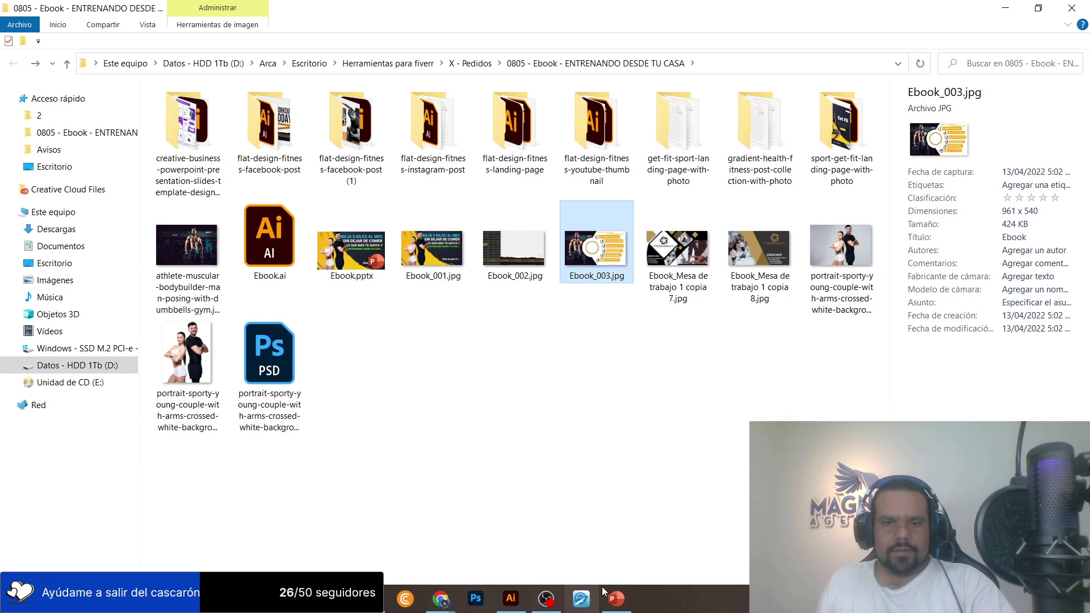
pyautogui.click(616, 598)
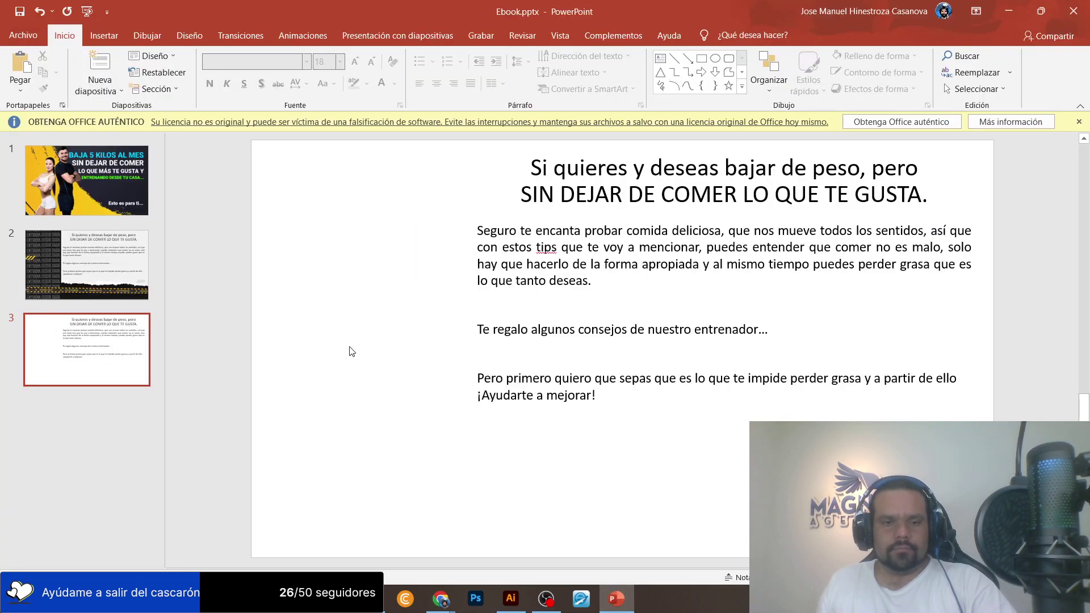
pyautogui.hotkey('ctrl', 'v')
# Send the pasted picture to the back of slide 3 and delete the old text boxes, including the emptied title placeholder.
pyautogui.rightClick(349, 315)
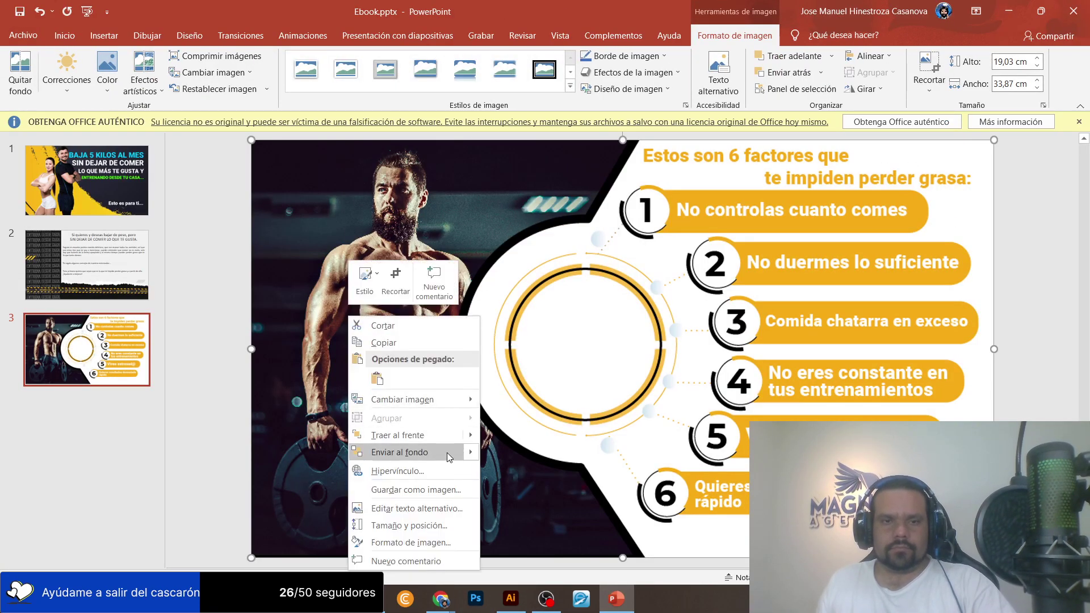
pyautogui.click(425, 459)
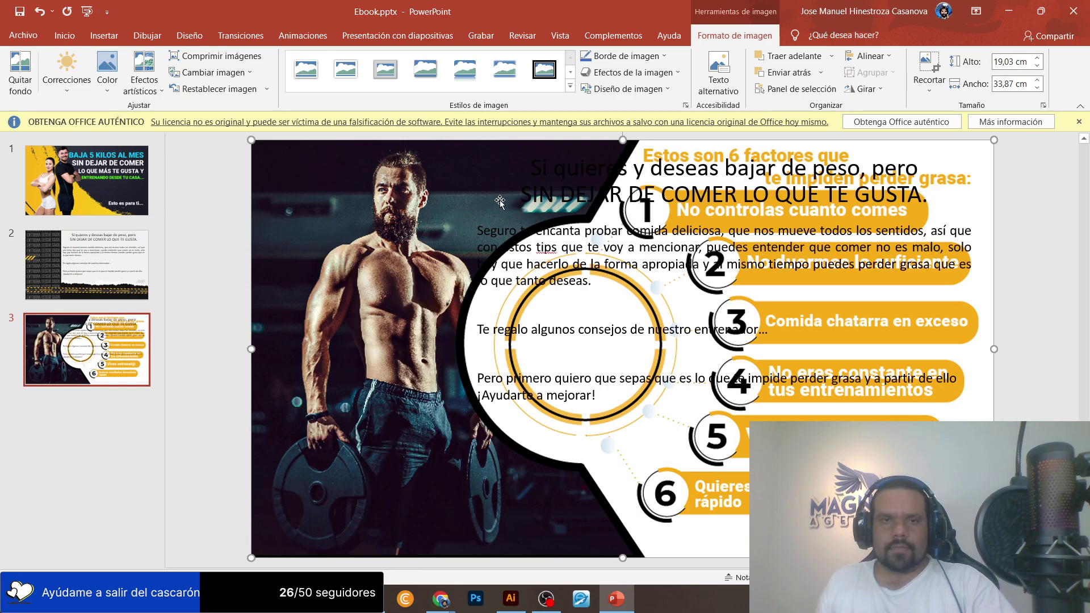
pyautogui.click(500, 202)
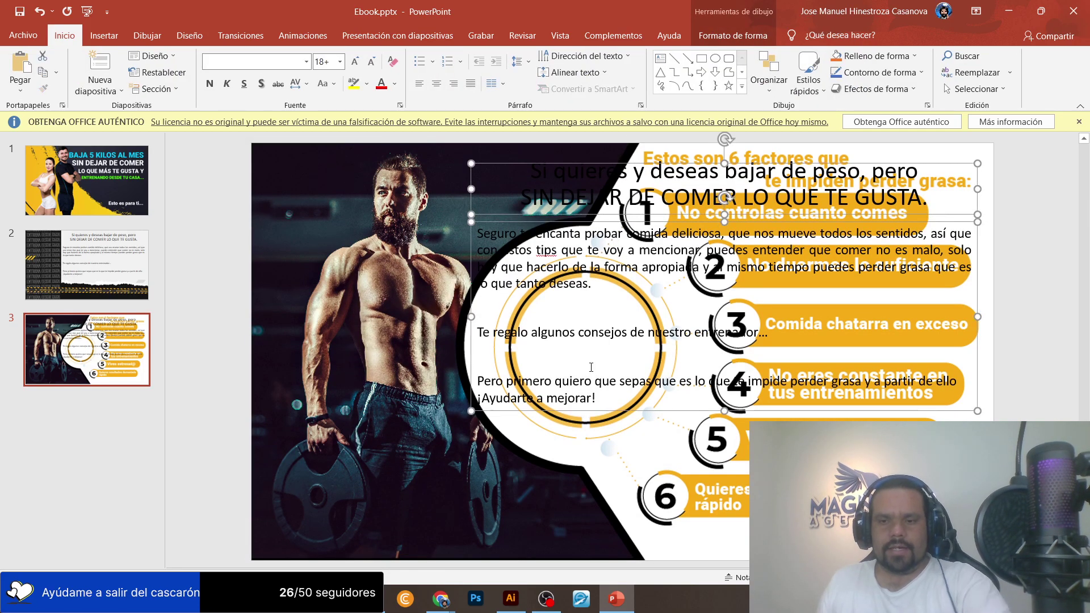
pyautogui.press('Delete')
pyautogui.click(510, 339)
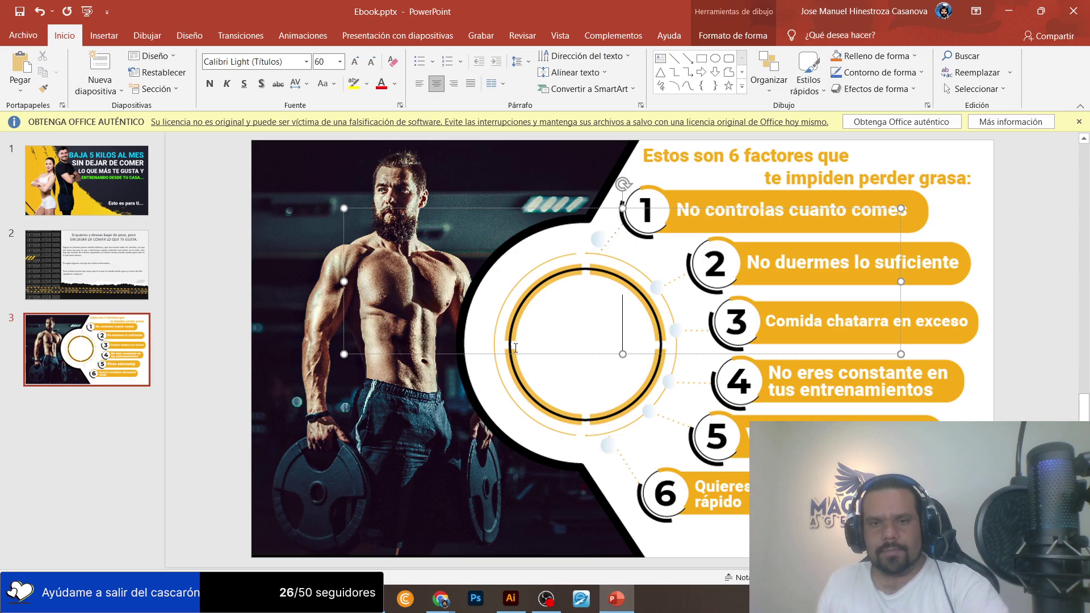
pyautogui.press('Escape')
pyautogui.press('Delete')
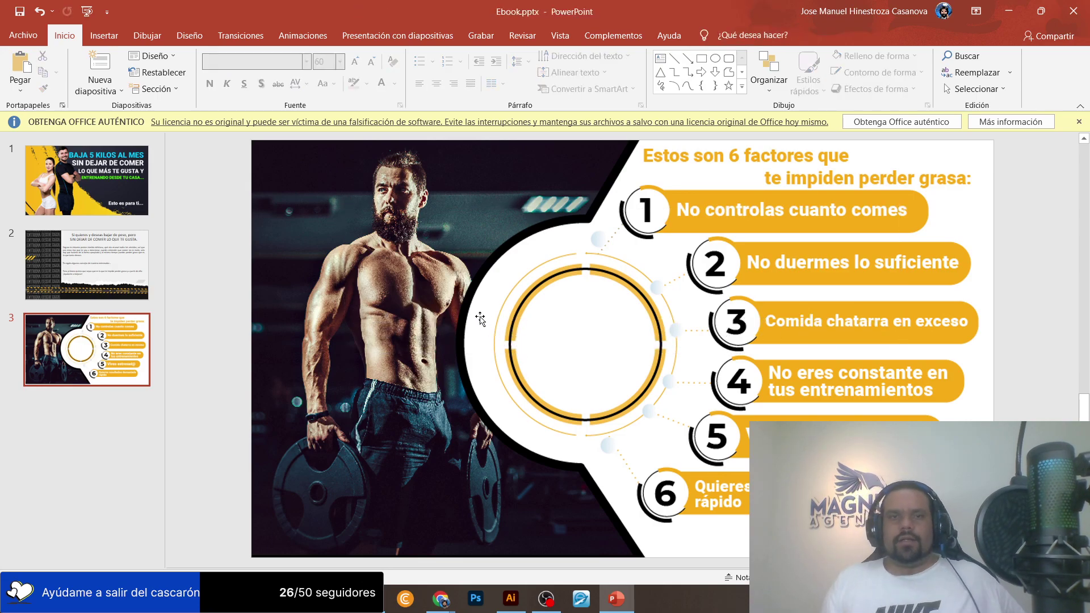
# Save the presentation and review its slides, ending on the cover slide.
pyautogui.click(19, 10)
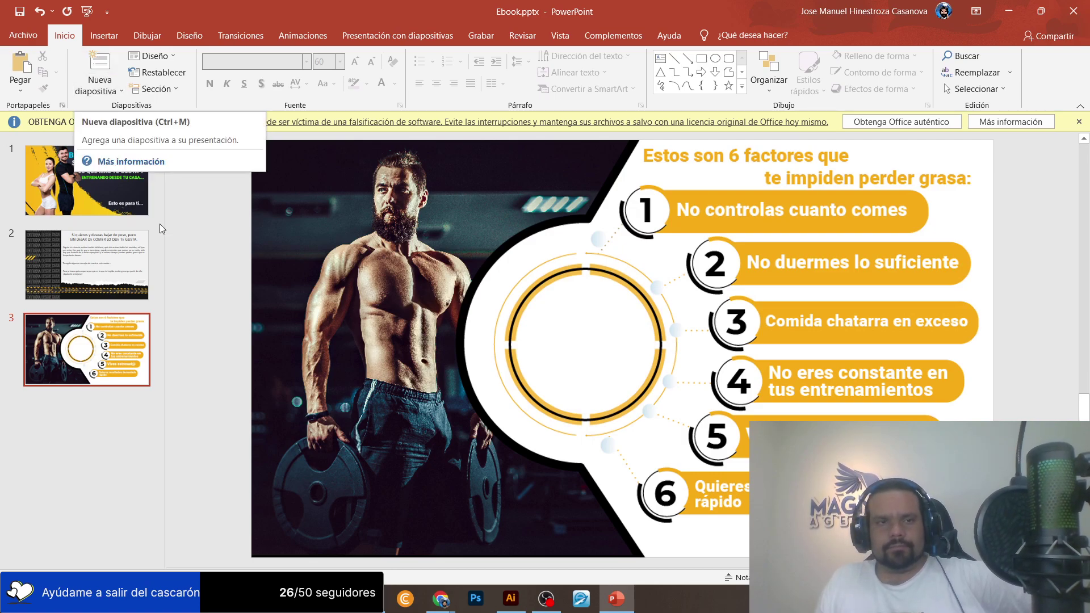
pyautogui.click(125, 196)
pyautogui.click(109, 255)
pyautogui.click(108, 329)
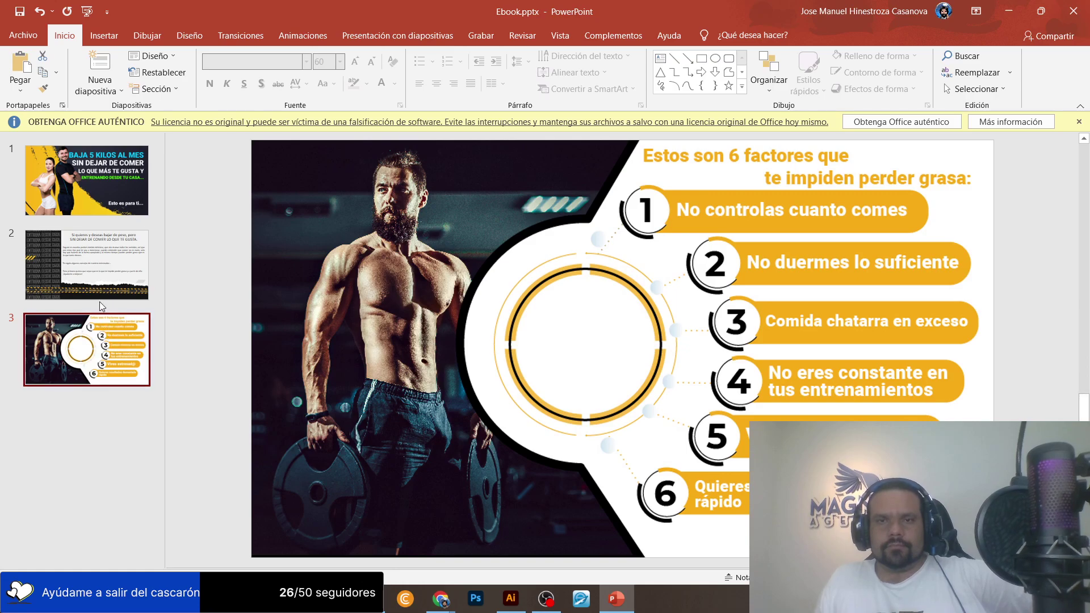
pyautogui.click(76, 184)
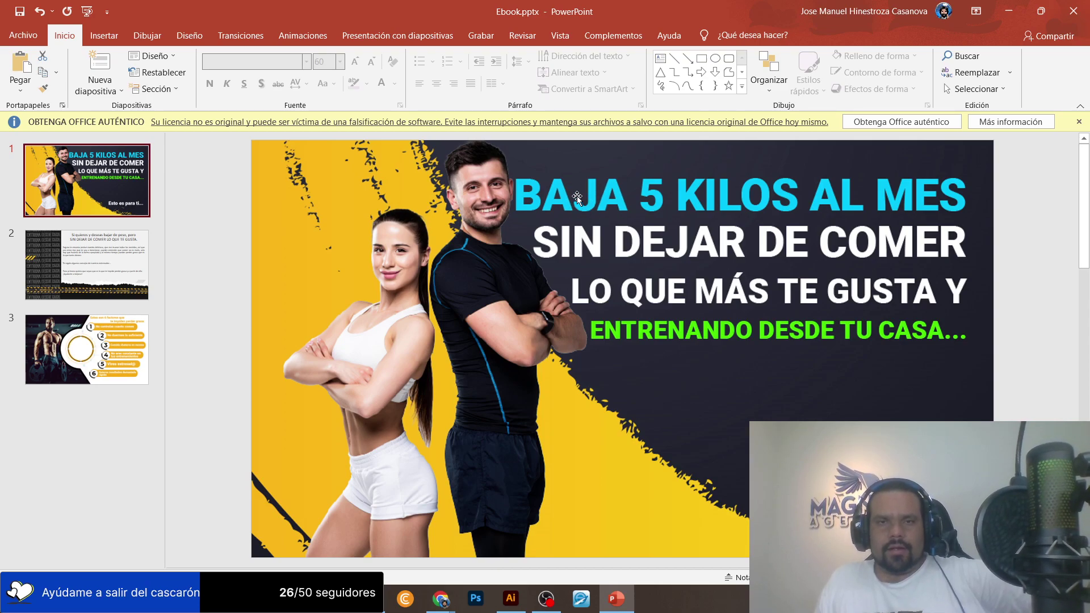
# In Illustrator, recolour the cover lines "BAJA 5 KILOS AL MES" and "ENTRENANDO DESDE TU CASA..." with the solid orange sampled from the reference rectangle.
pyautogui.click(511, 599)
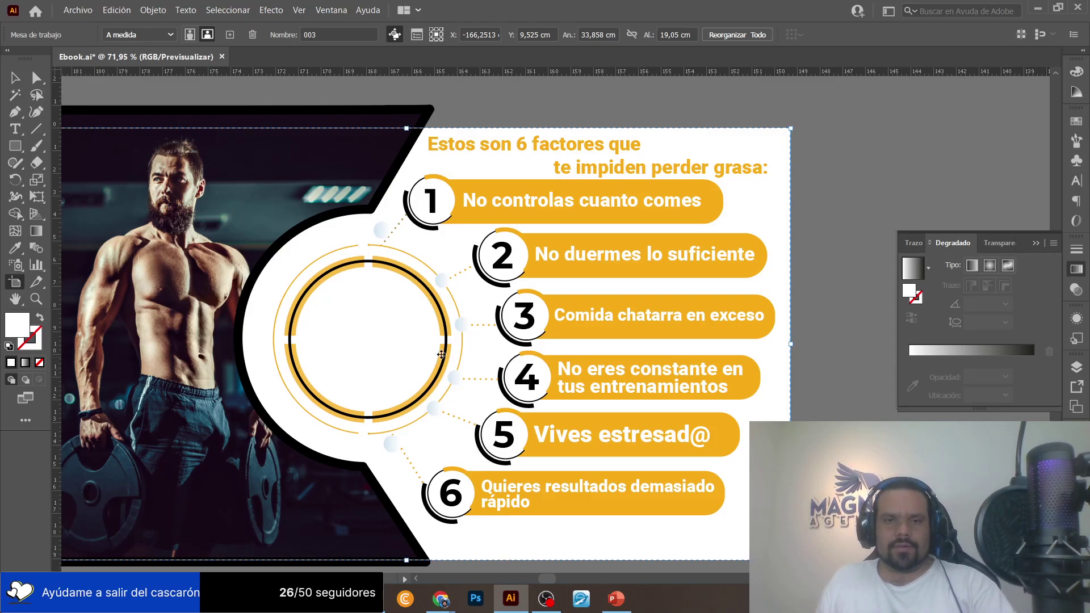
pyautogui.scroll(-3, 442, 355)
pyautogui.click(36, 300)
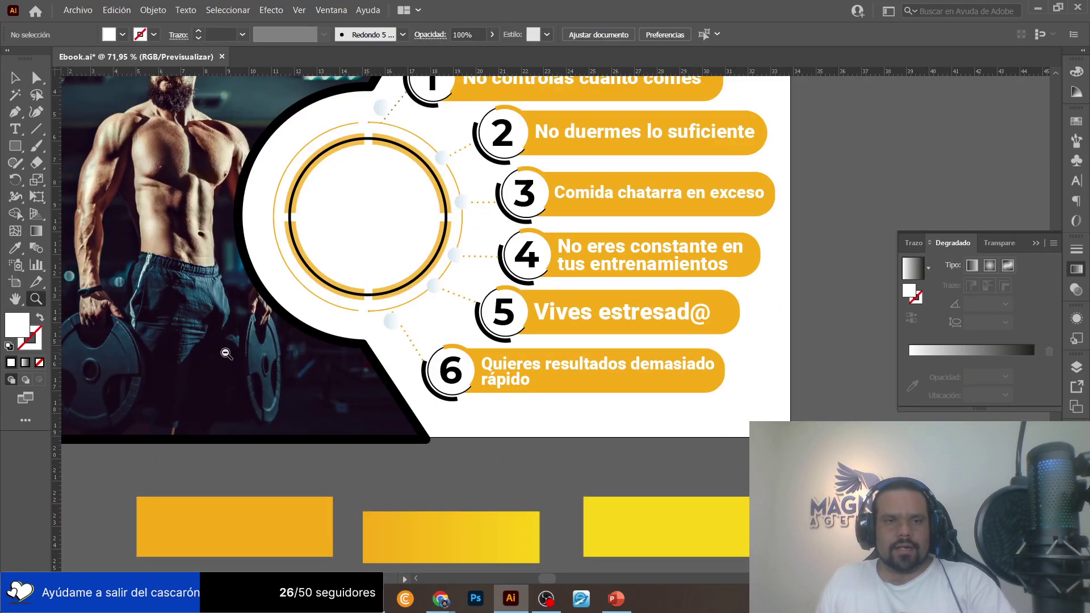
pyautogui.keyDown('alt'); pyautogui.click(227, 354); pyautogui.keyUp('alt')
pyautogui.click(12, 81)
pyautogui.click(238, 155)
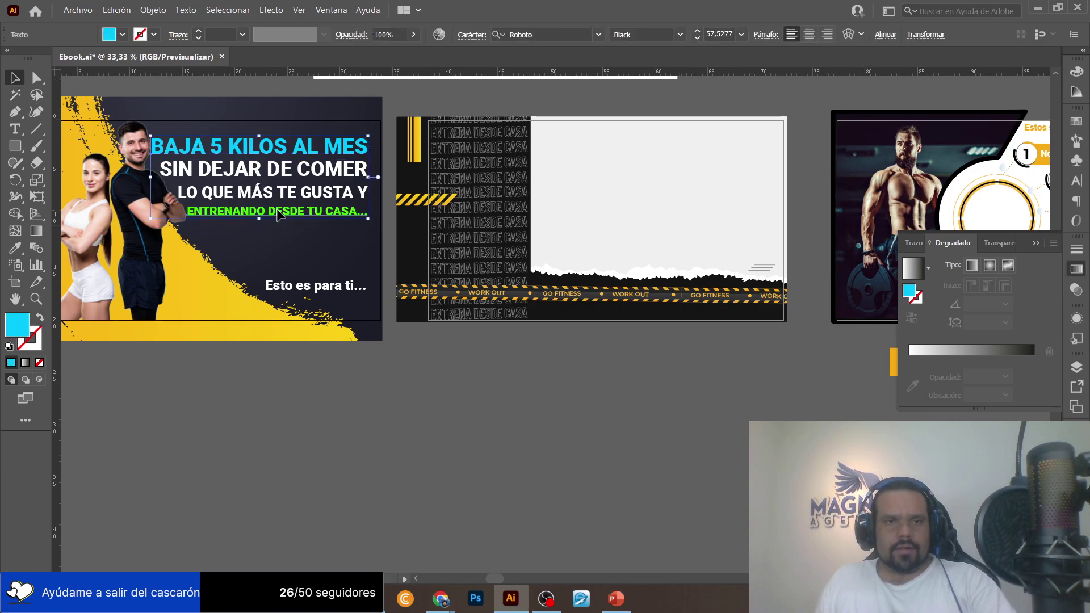
pyautogui.keyDown('shift'); pyautogui.click(278, 215); pyautogui.keyUp('shift')
pyautogui.hscroll(10, 470, 226)
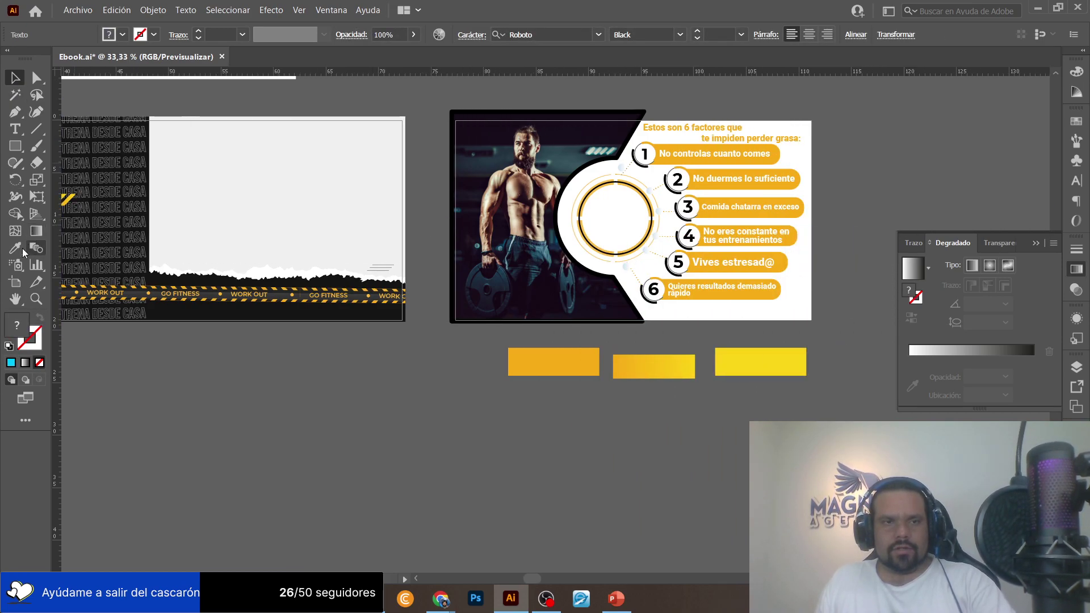
pyautogui.click(23, 248)
pyautogui.click(549, 353)
pyautogui.hscroll(-10, 419, 292)
pyautogui.hscroll(-4, 419, 291)
# Recolour the cover text "Esto es para ti..." with the solid yellow sampled from the reference rectangle, and deselect it.
pyautogui.click(15, 78)
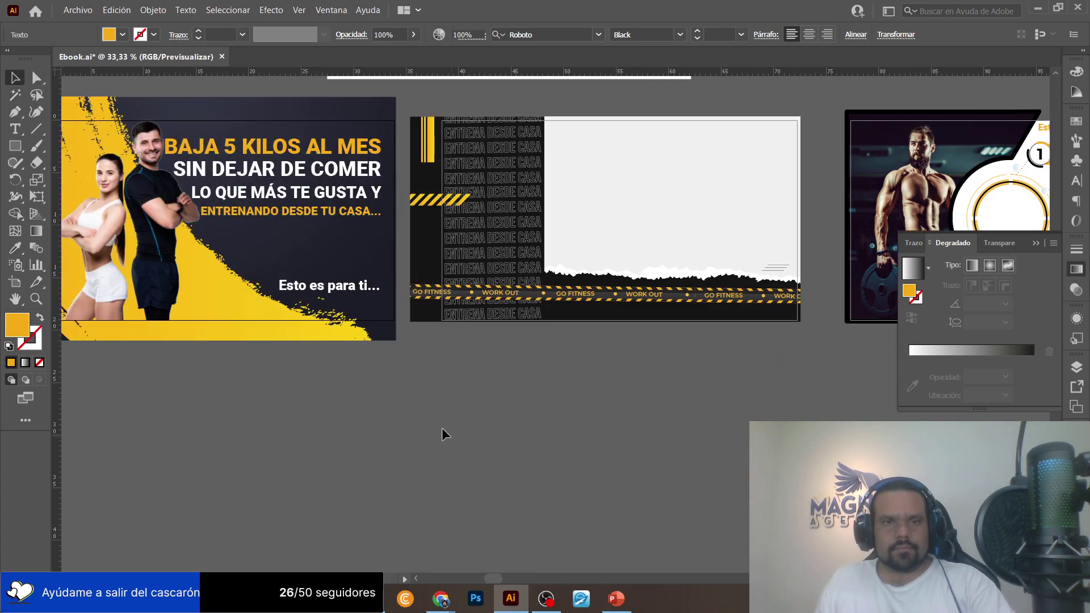
pyautogui.click(317, 287)
pyautogui.click(15, 248)
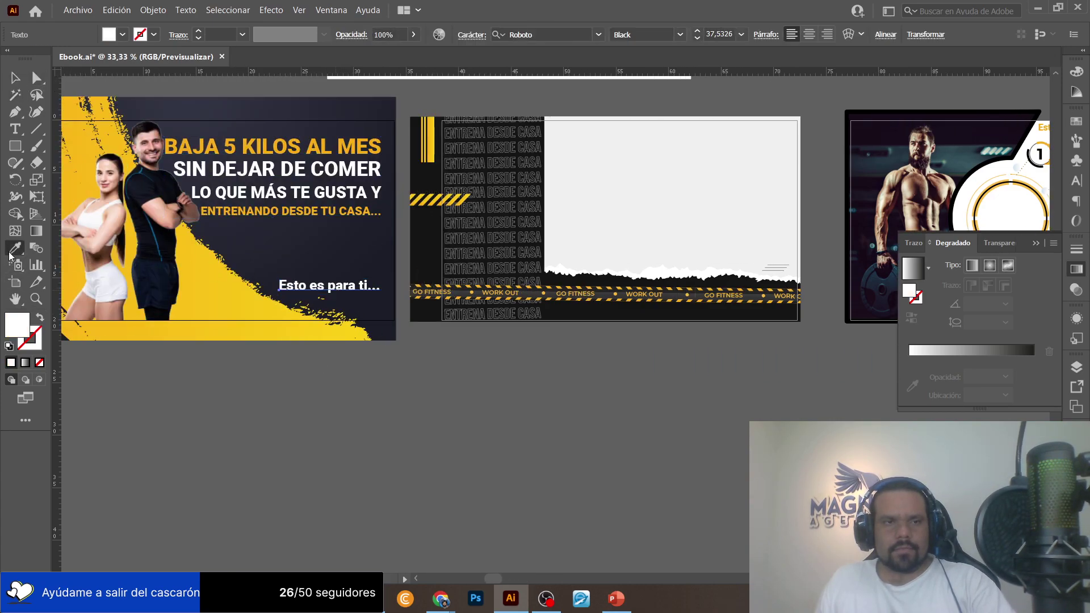
pyautogui.hscroll(14, 520, 328)
pyautogui.click(747, 363)
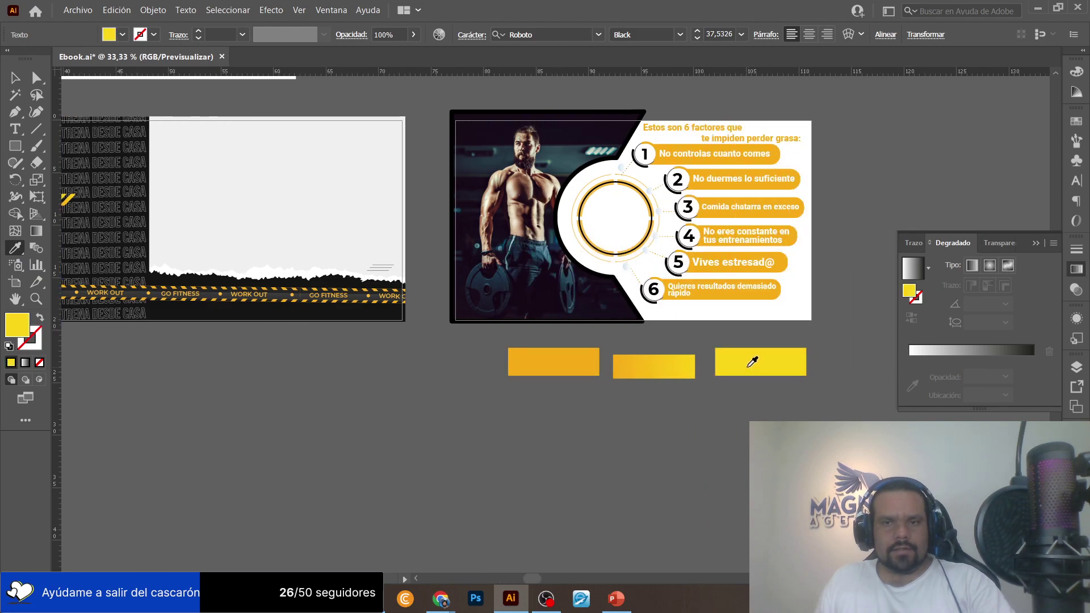
pyautogui.hscroll(-11, 365, 197)
pyautogui.click(16, 78)
pyautogui.click(384, 404)
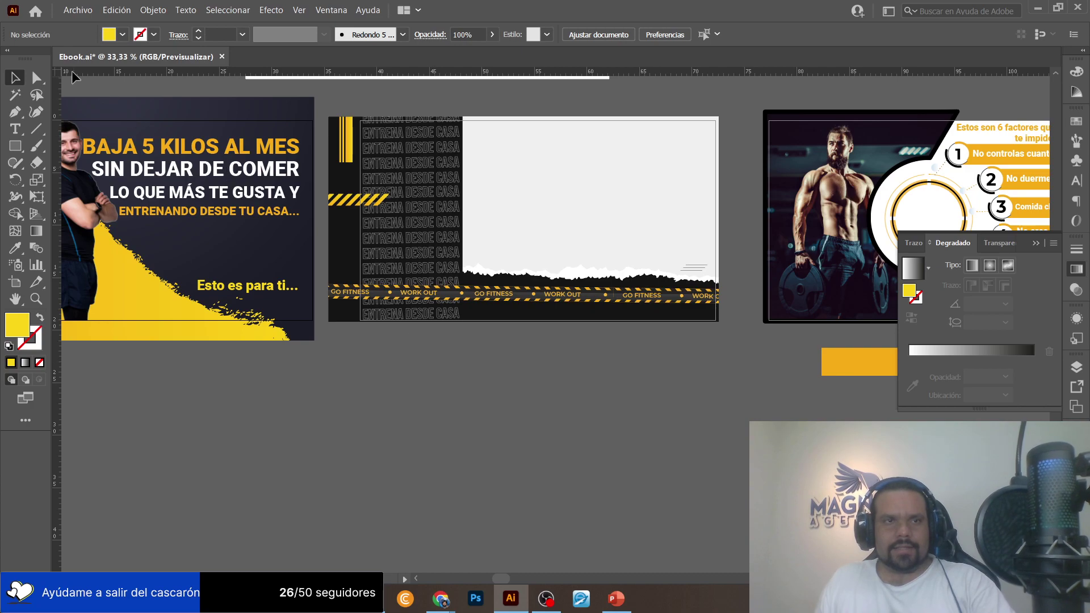
# Export all artboards as RGB JPEGs named Ebook.jpg at maximum quality and 72 ppi, overwriting the existing files, and switch to PowerPoint.
pyautogui.click(78, 10)
pyautogui.moveTo(196, 254)
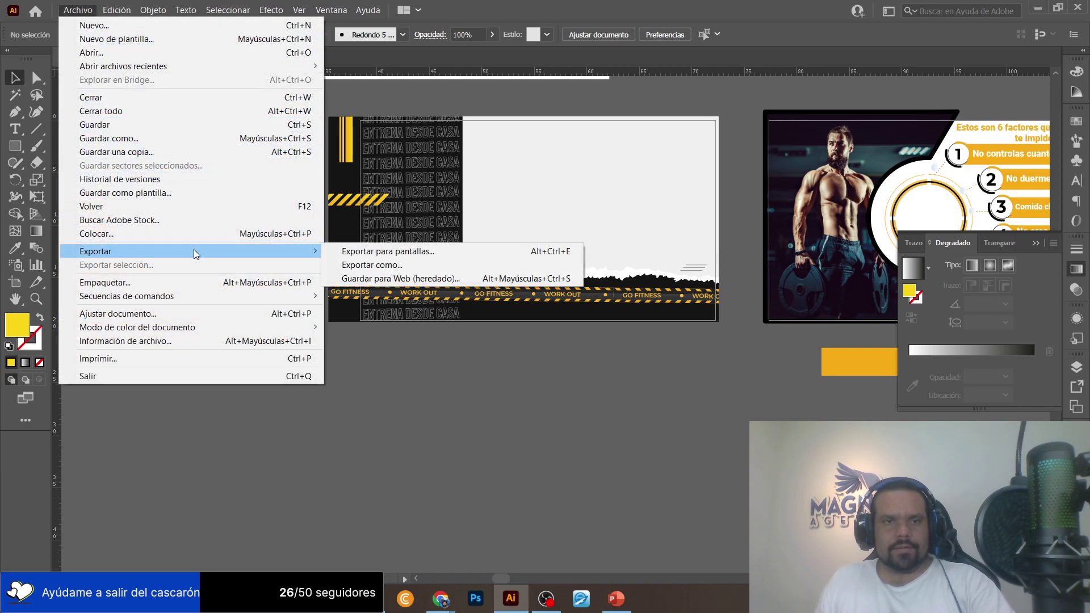
pyautogui.click(397, 264)
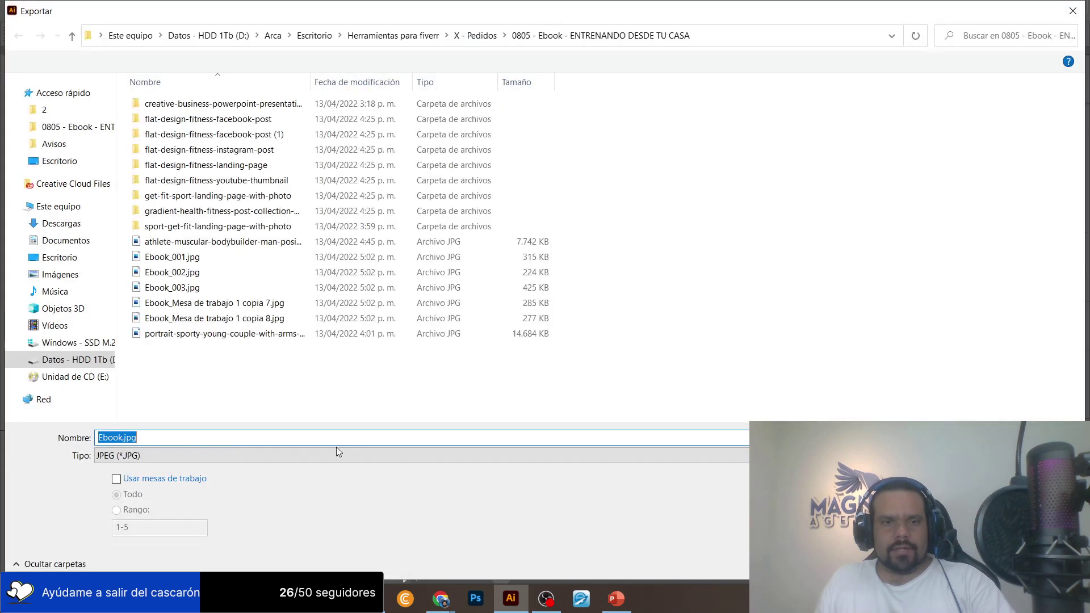
pyautogui.click(141, 477)
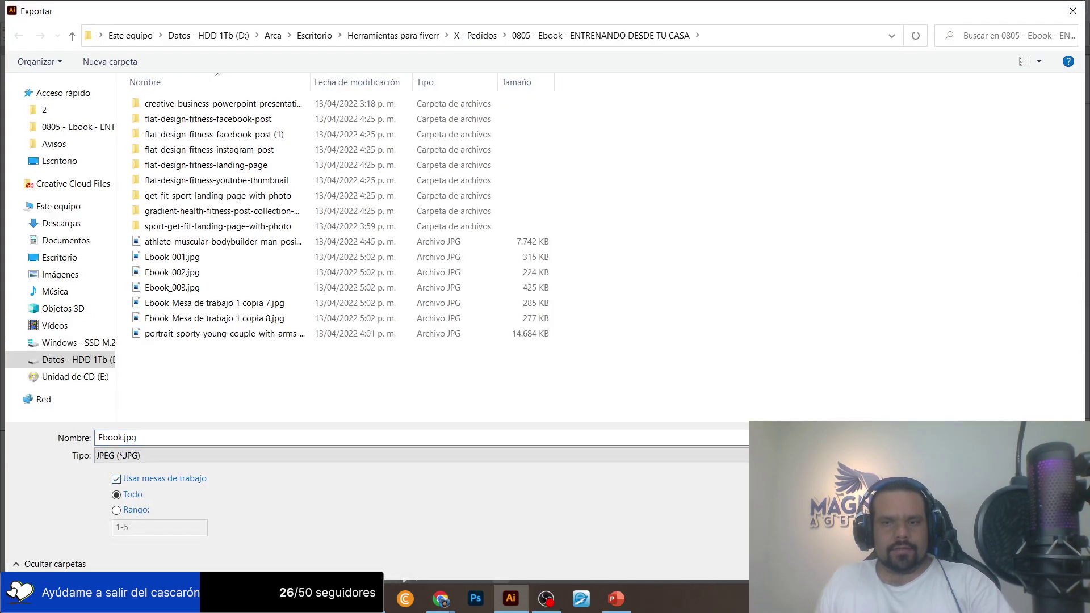
pyautogui.press('Return')
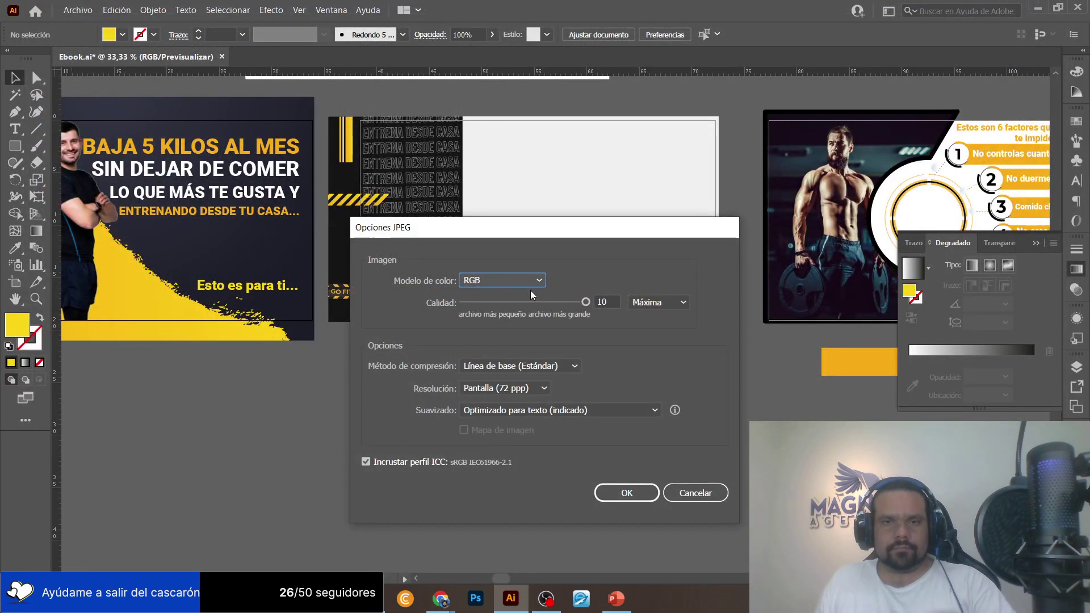
pyautogui.click(619, 494)
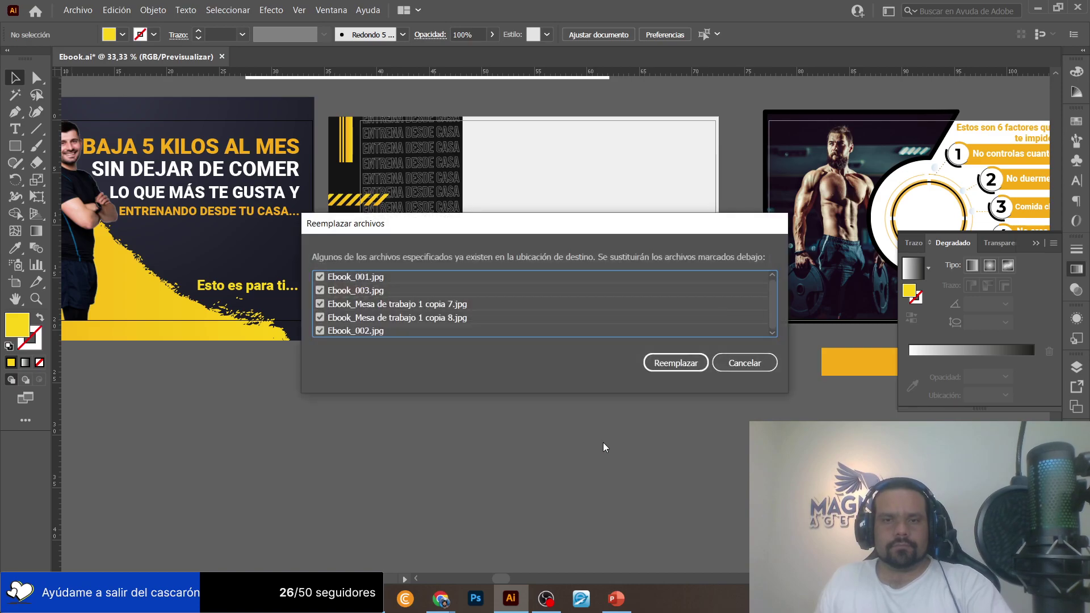
pyautogui.click(663, 364)
pyautogui.hotkey('alt', 'Tab')
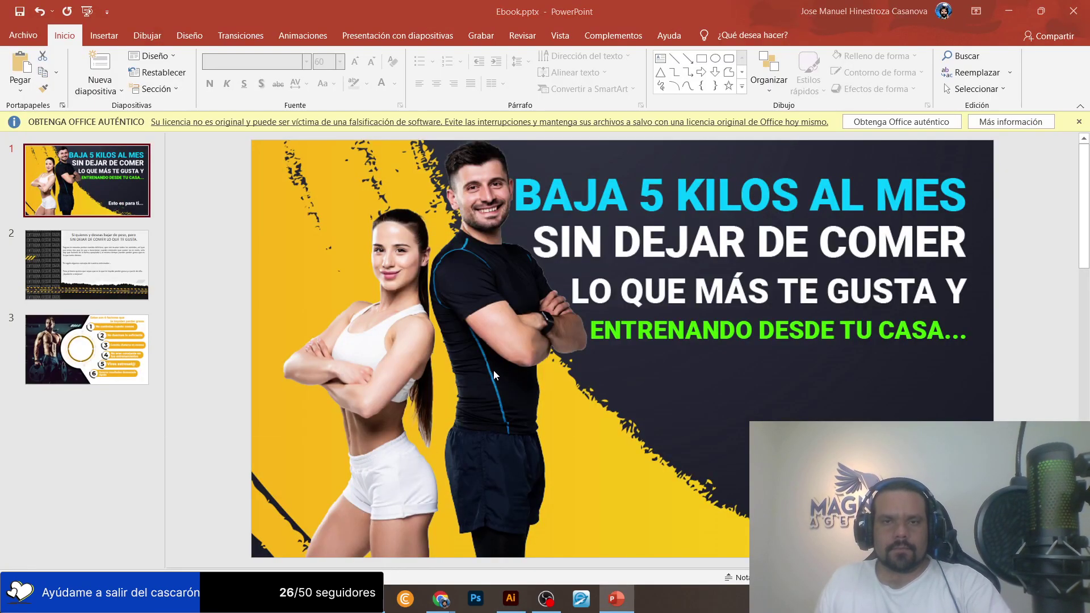
# Replace the old cover image on slide 1 with the newly exported Ebook_001.jpg from the project folder.
pyautogui.hotkey('alt', 'Tab')
pyautogui.press('Tab')
pyautogui.click(350, 256)
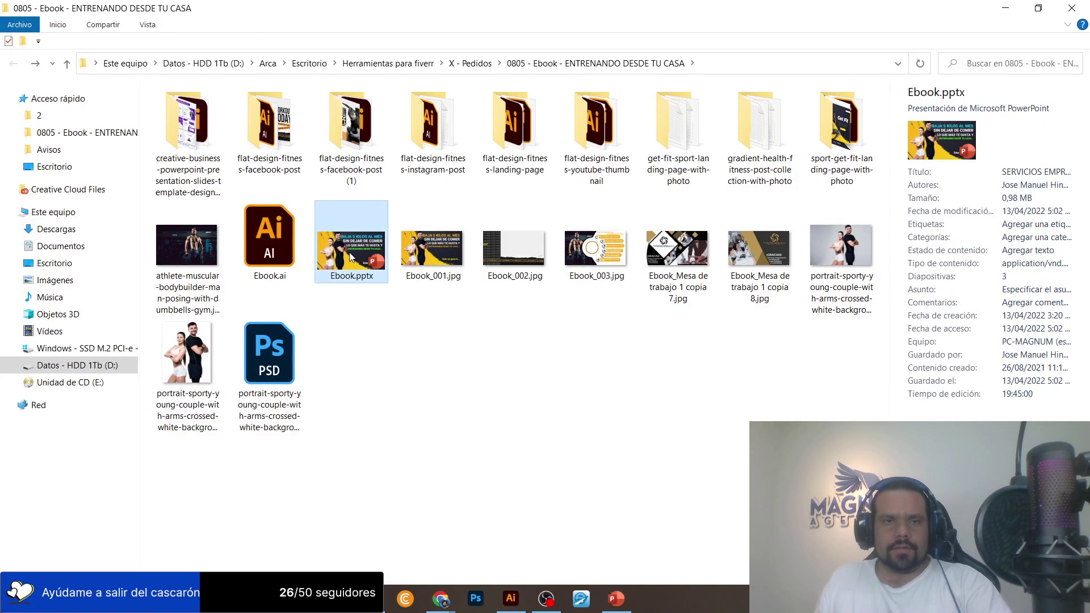
pyautogui.click(429, 264)
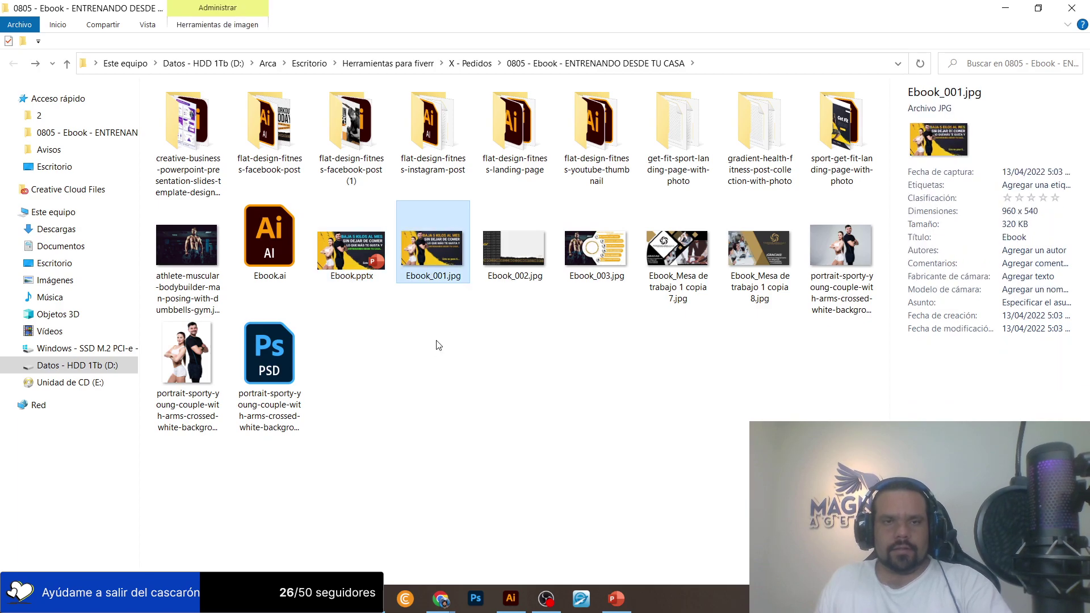
pyautogui.hotkey('alt', 'Tab')
pyautogui.click(391, 273)
pyautogui.press('Delete')
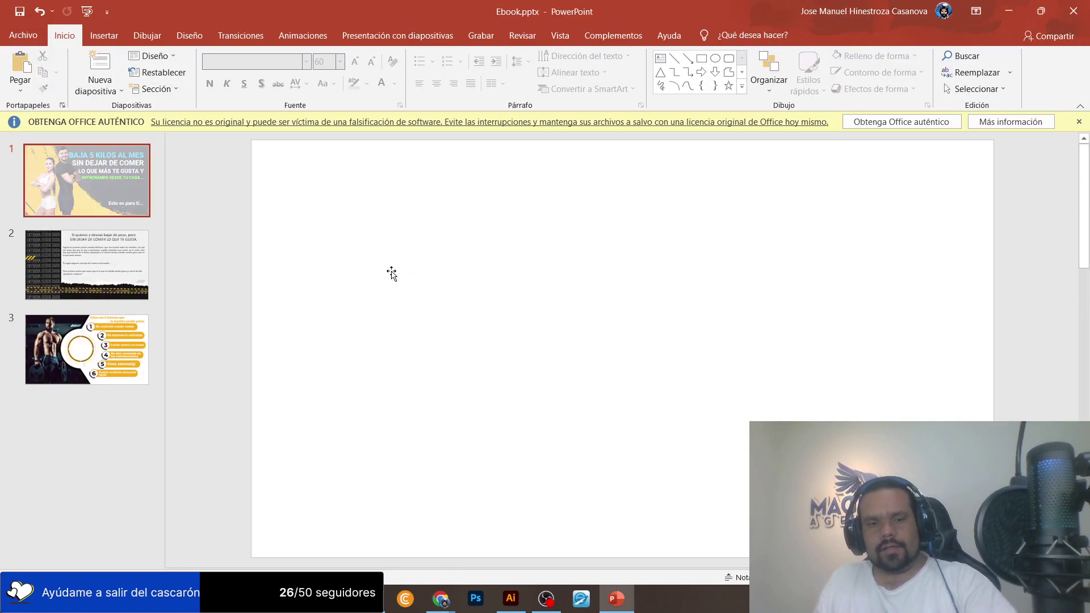
pyautogui.hotkey('ctrl', 'v')
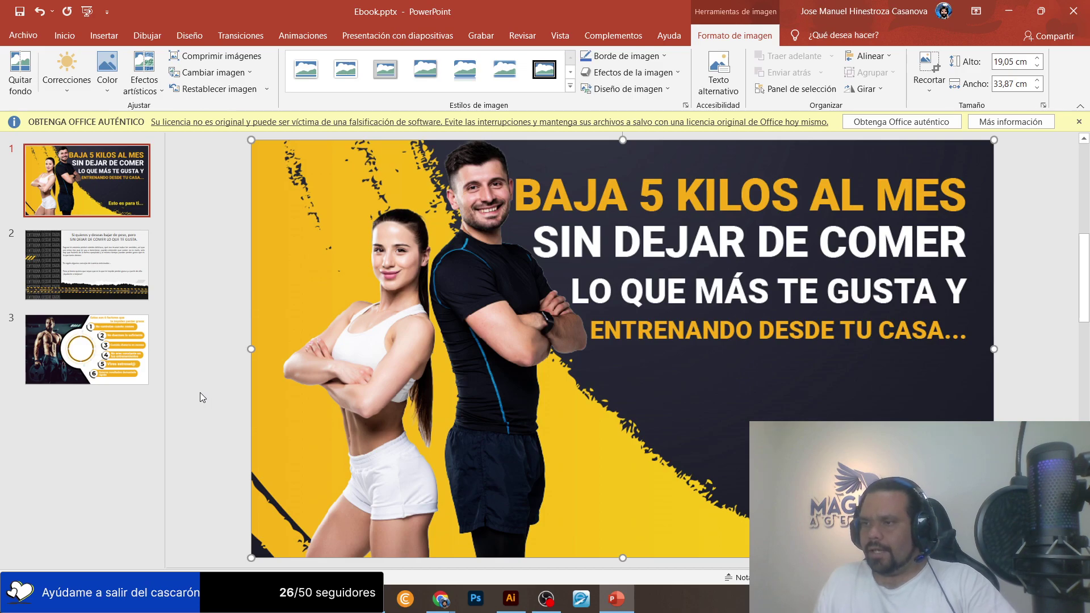
# Check the chat in the Twitch stream manager in Chrome, return to PowerPoint and go to the end of the slides.
pyautogui.click(442, 599)
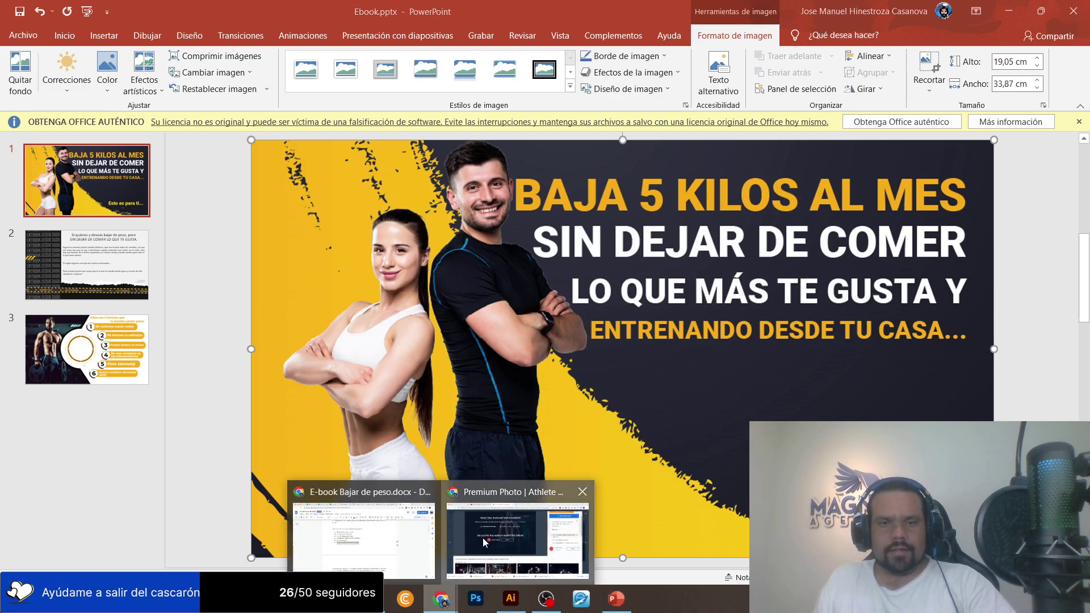
pyautogui.click(514, 525)
pyautogui.click(79, 10)
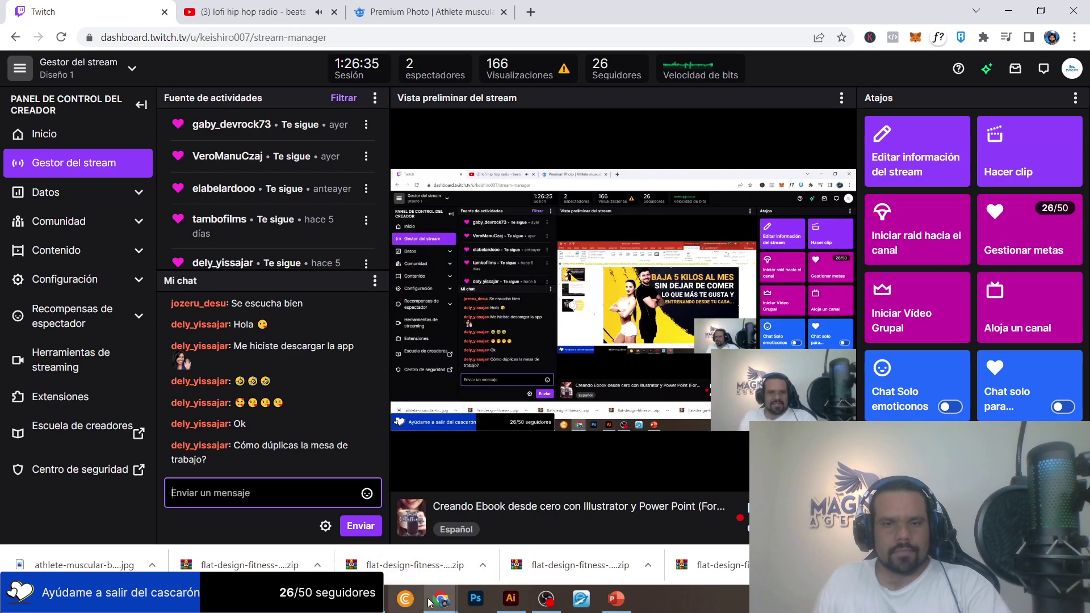
pyautogui.click(616, 599)
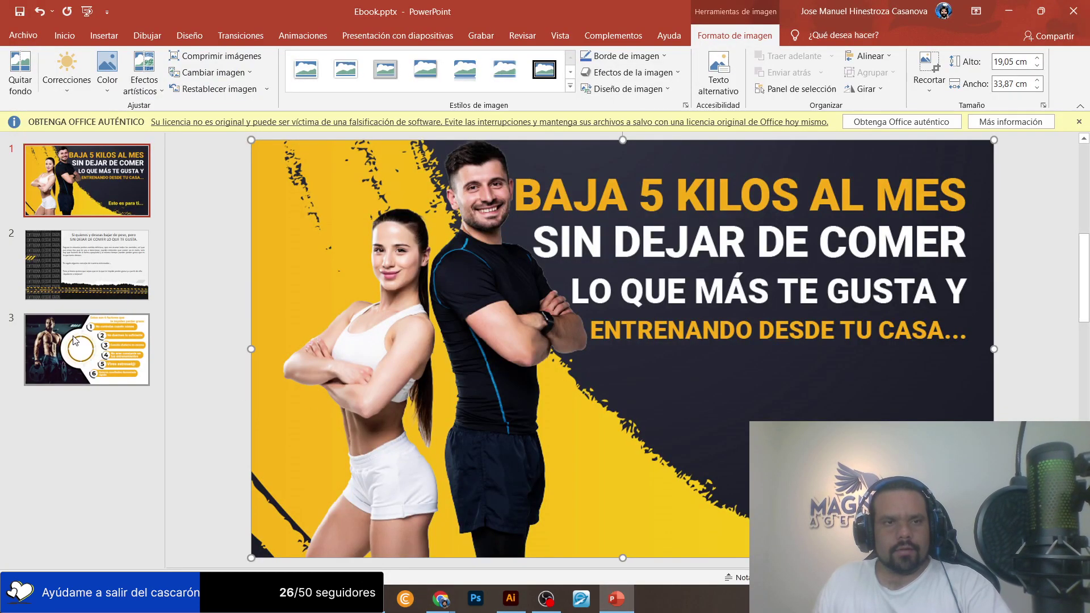
pyautogui.scroll(-2, 75, 341)
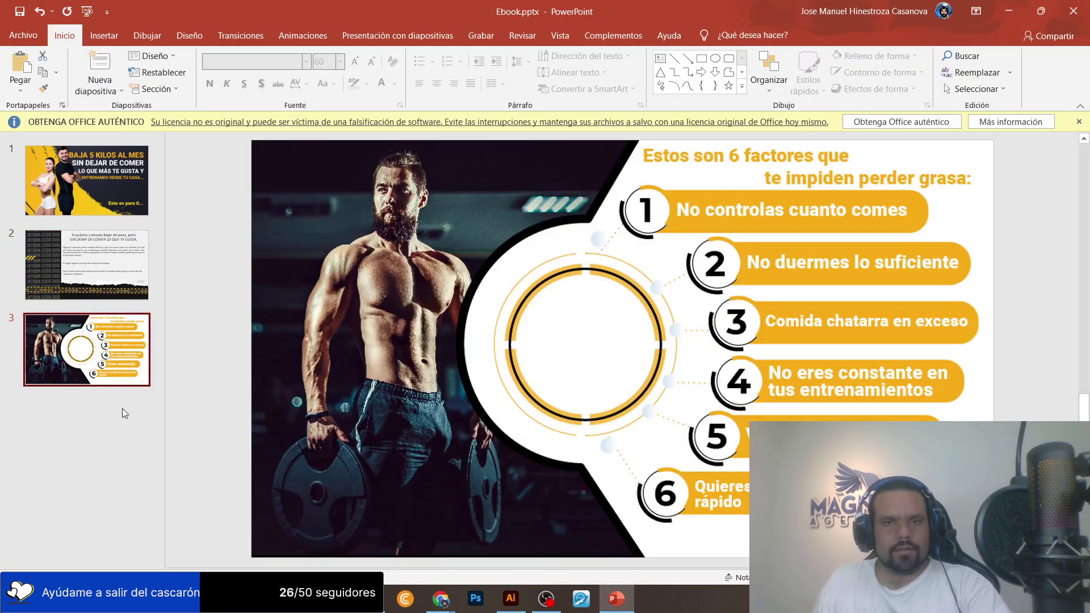
pyautogui.click(67, 425)
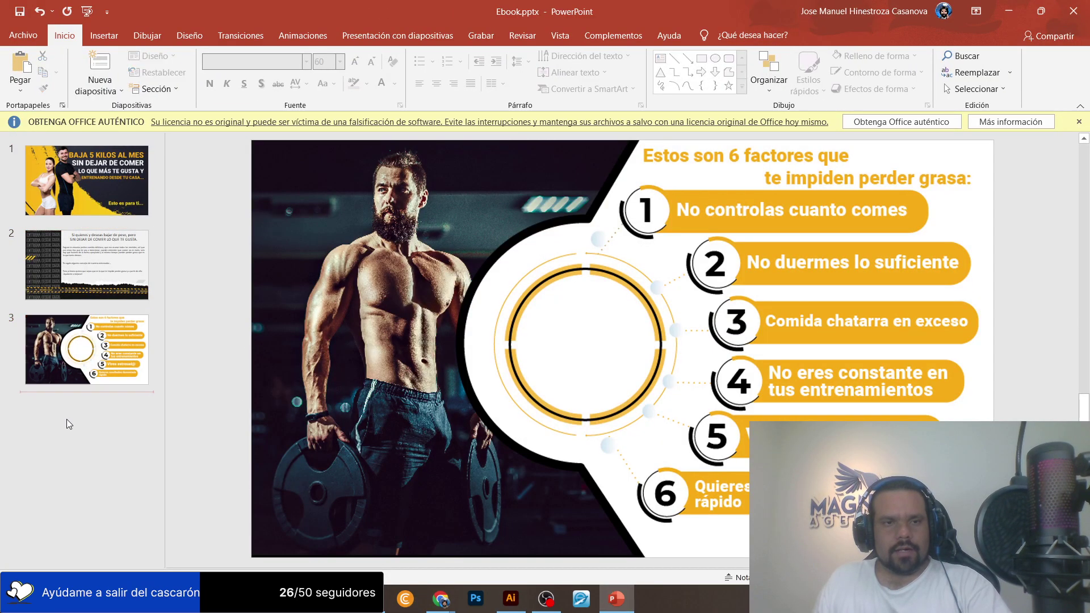
# Switch to the "E-book Bajar de peso" document in Chrome and examine the text after the six factors, through the myths and calorie paragraph.
pyautogui.moveTo(441, 598)
pyautogui.click(354, 528)
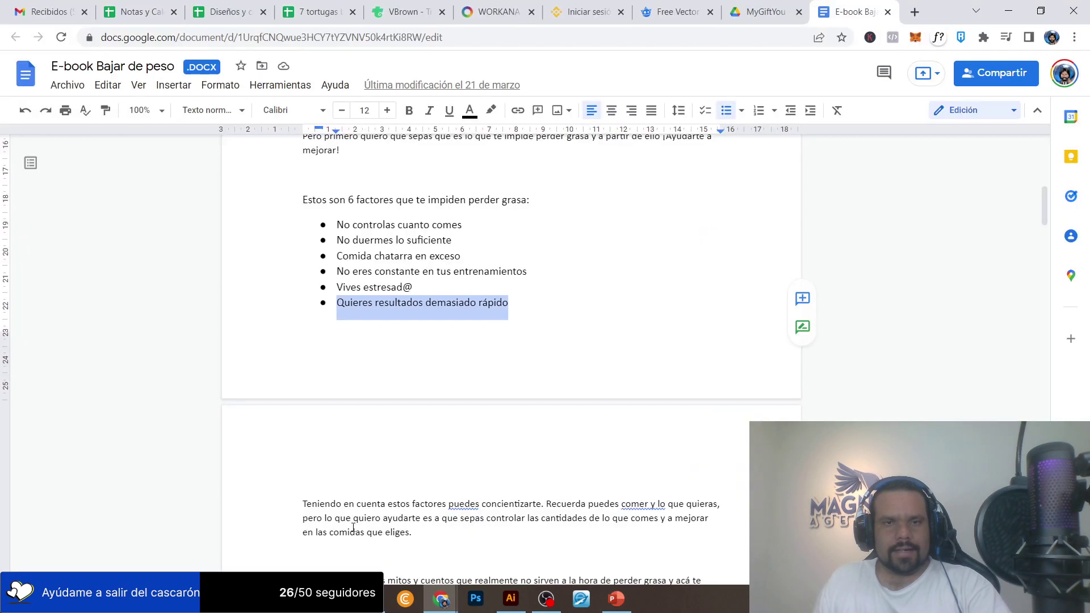
pyautogui.scroll(-5, 390, 248)
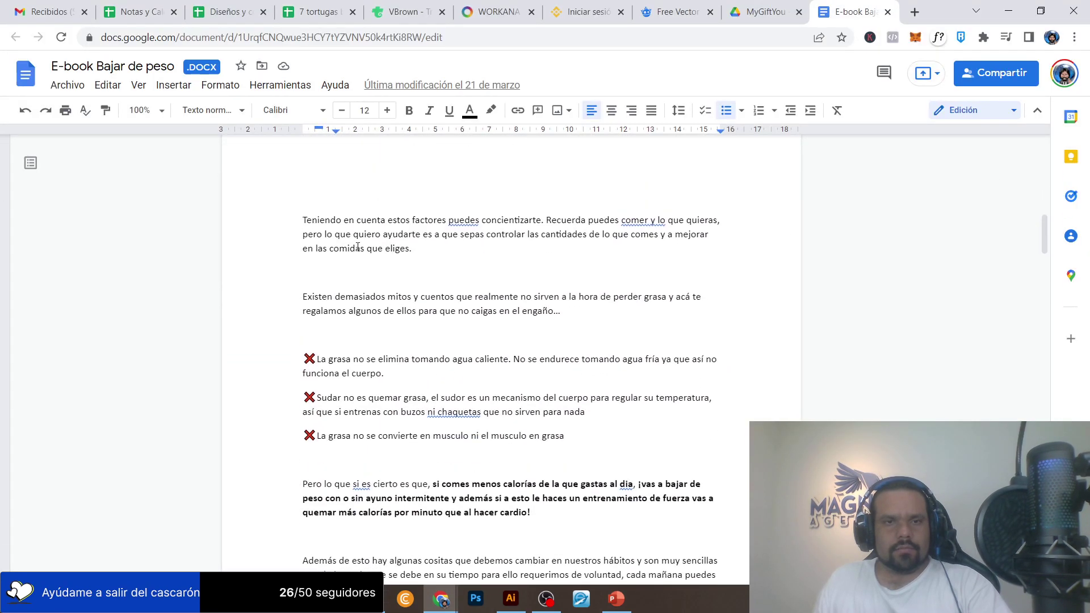
pyautogui.moveTo(306, 196); pyautogui.dragTo(603, 439)
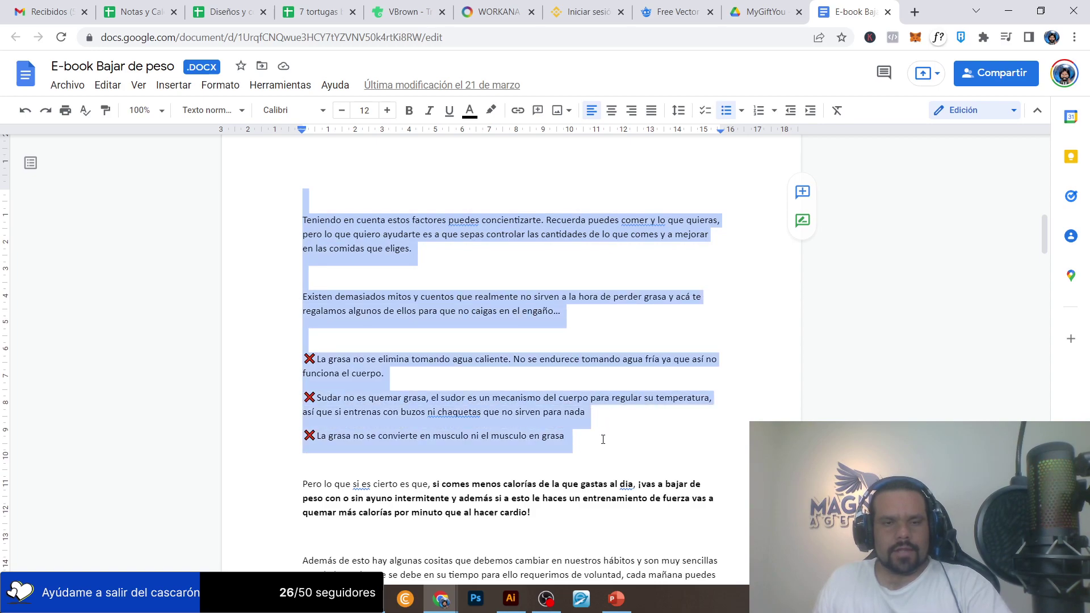
pyautogui.scroll(-4, 592, 416)
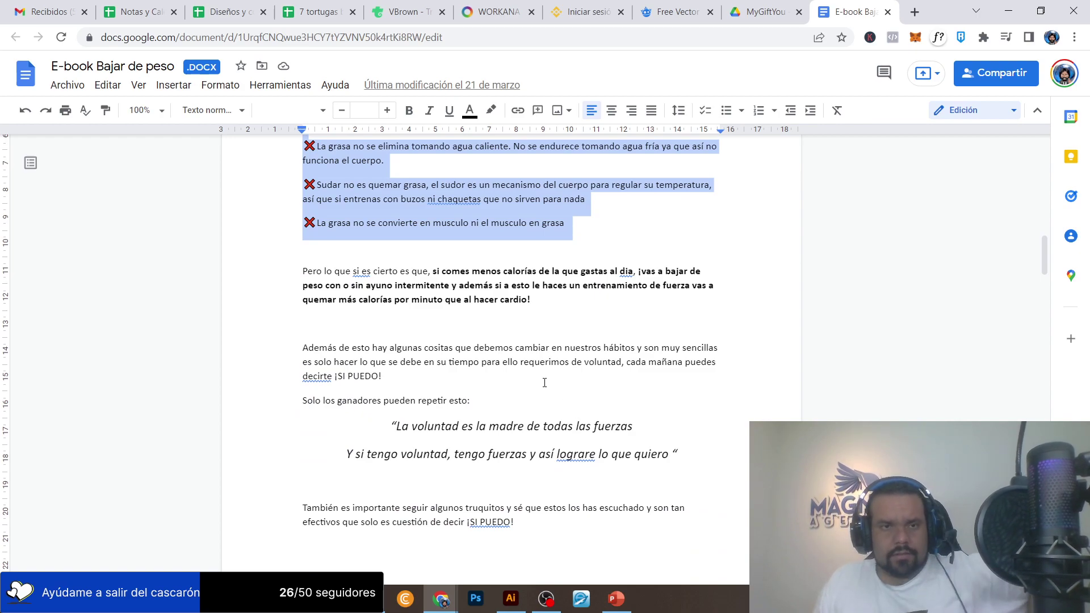
pyautogui.moveTo(548, 308); pyautogui.dragTo(252, 273)
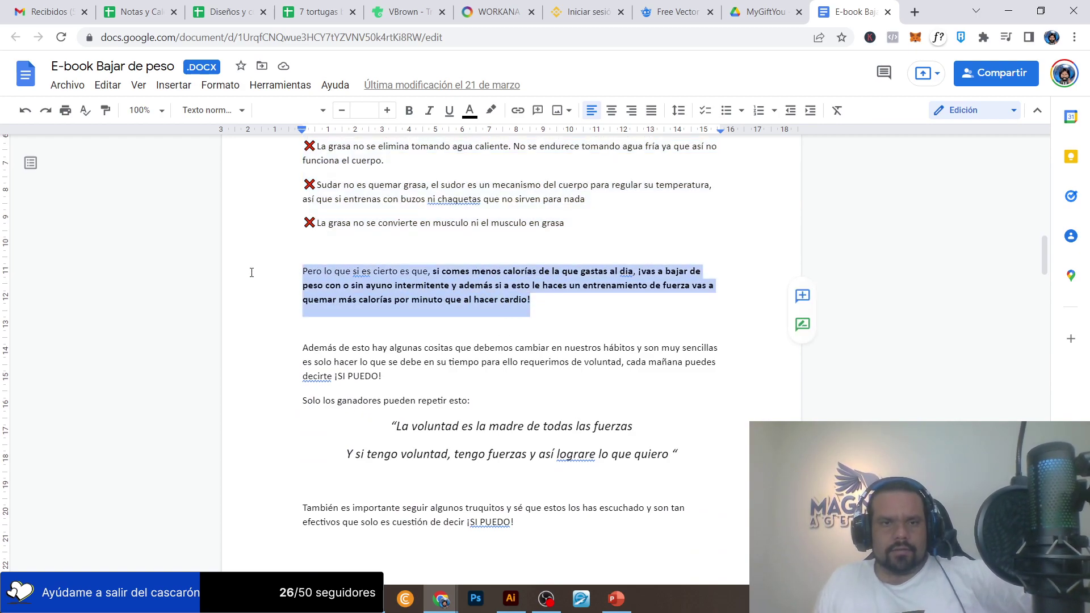
pyautogui.scroll(2, 317, 301)
pyautogui.scroll(-4, 319, 304)
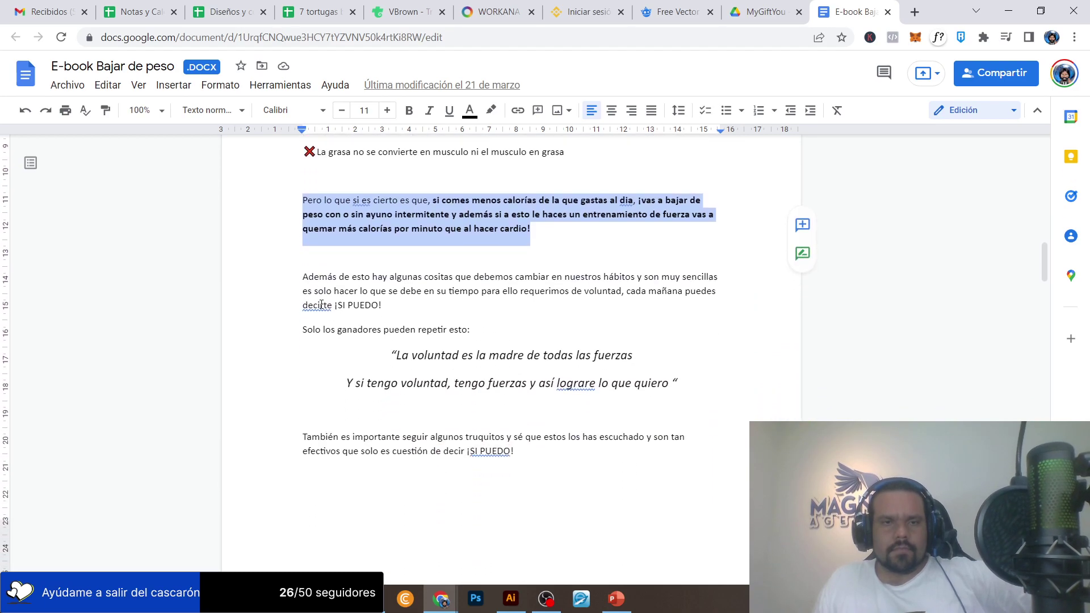
# Examine the document's text from "Además de esto hay algunas cositas" to the fasting exercise advice, judging how to divide it into pages.
pyautogui.scroll(-1, 308, 280)
pyautogui.moveTo(291, 216); pyautogui.dragTo(638, 409)
pyautogui.scroll(-6, 596, 392)
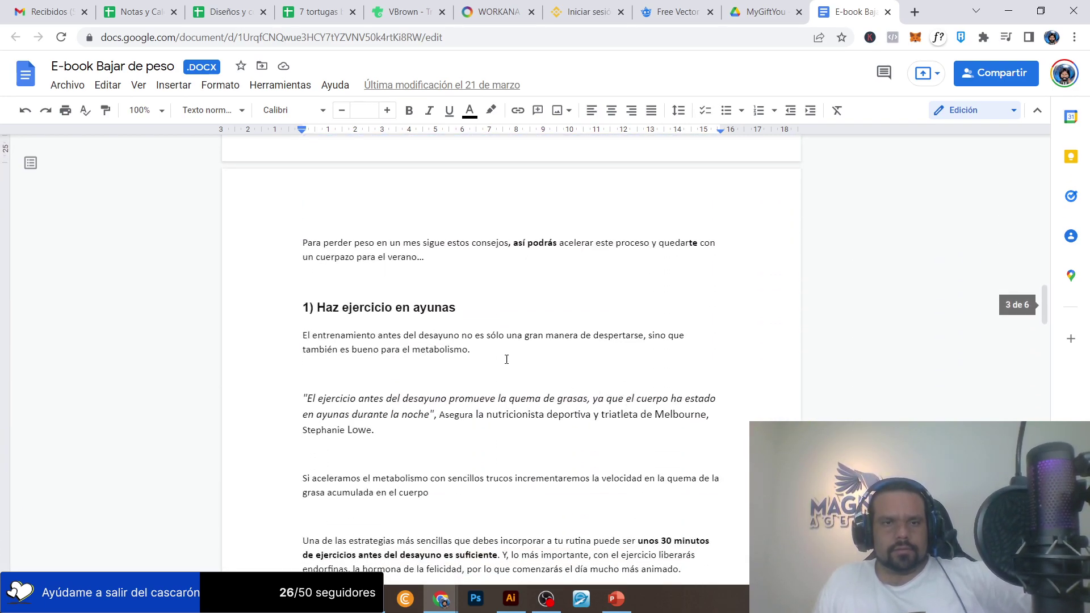
pyautogui.scroll(5, 568, 381)
pyautogui.moveTo(443, 548); pyautogui.dragTo(293, 277)
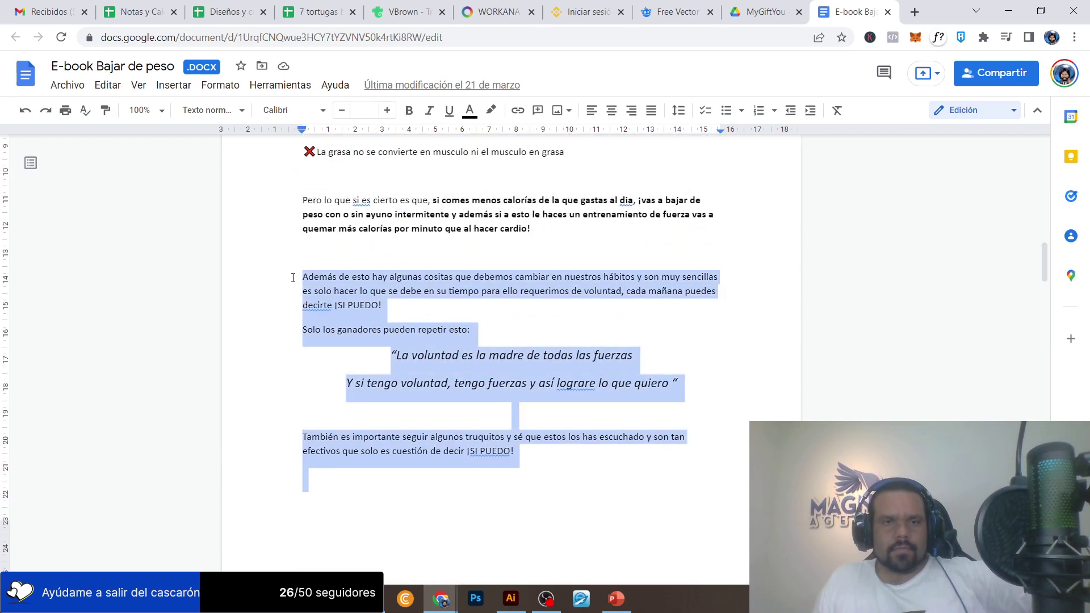
pyautogui.scroll(-9, 360, 384)
pyautogui.scroll(12, 366, 389)
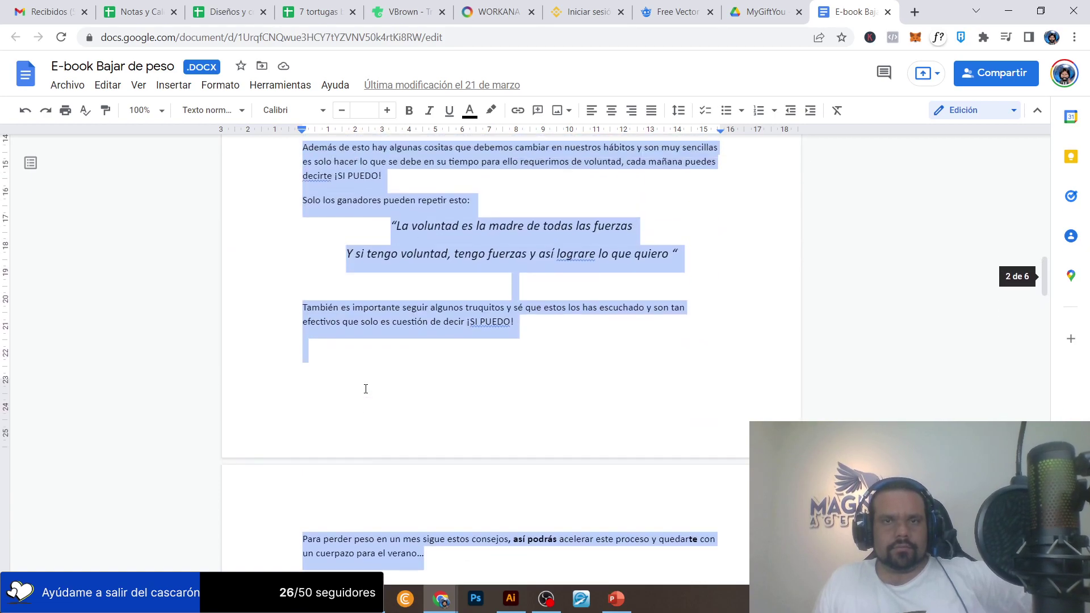
pyautogui.scroll(3, 366, 389)
pyautogui.scroll(-4, 466, 539)
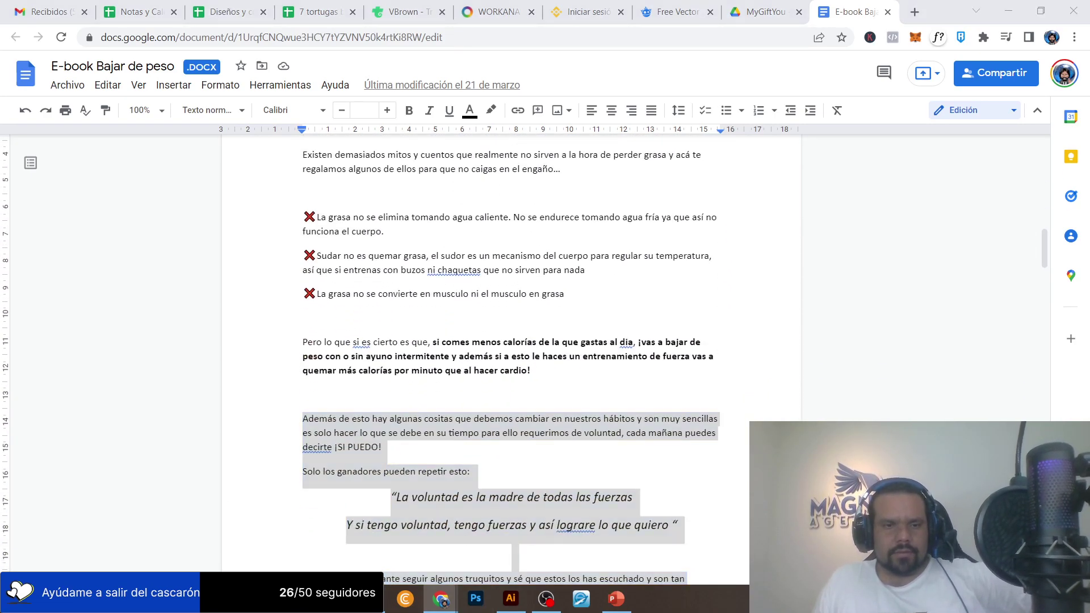
# Switch to the ebook project folder in File Explorer and look through the flat-design-fitness-facebook-post folder.
pyautogui.press('XF86Calculator')
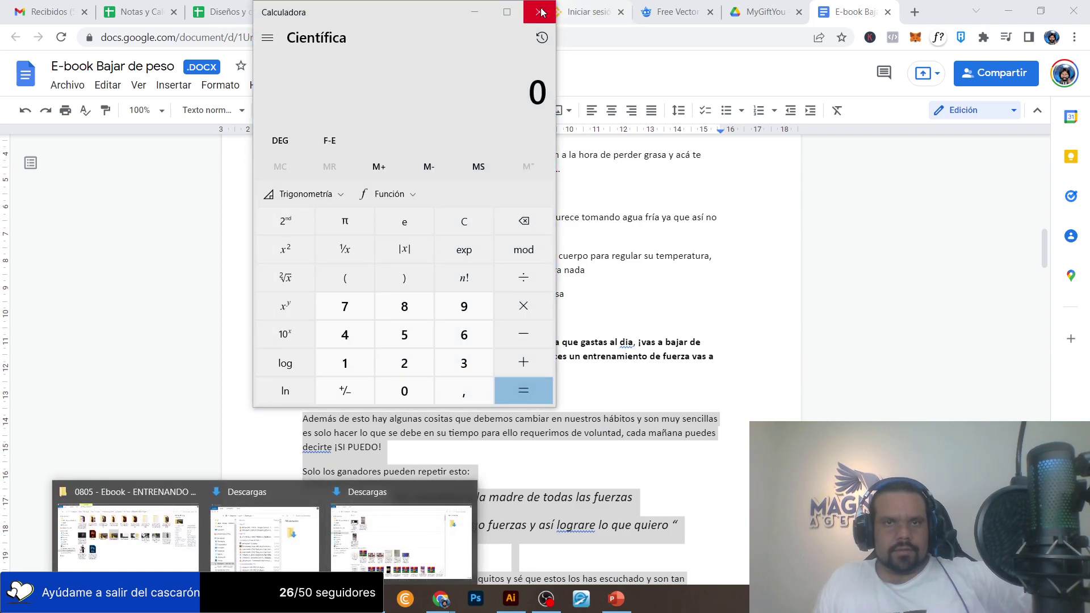
pyautogui.click(539, 12)
pyautogui.moveTo(266, 599)
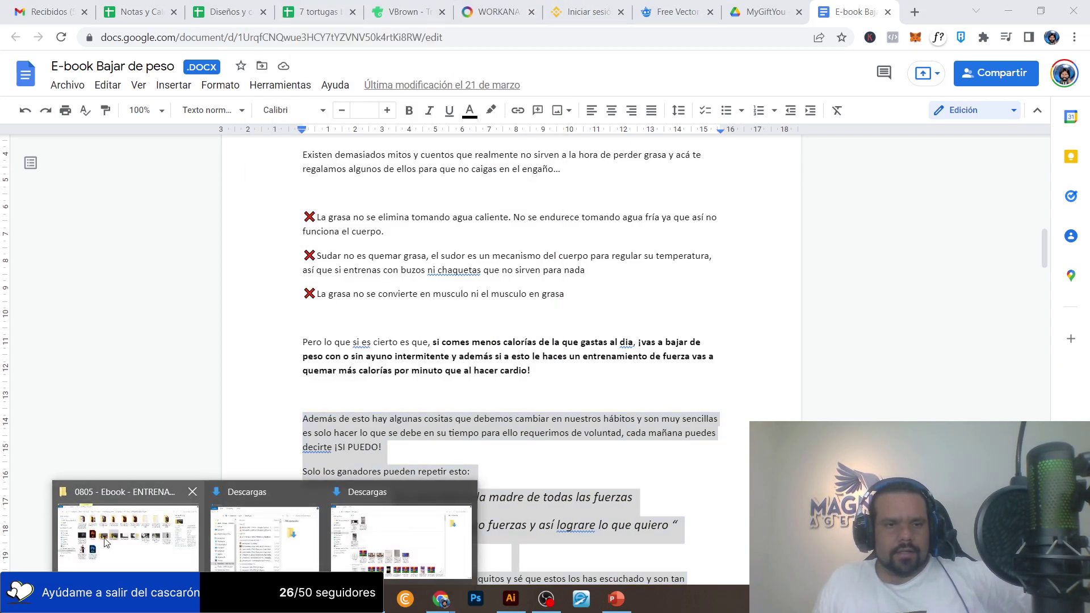
pyautogui.click(108, 542)
pyautogui.click(580, 358)
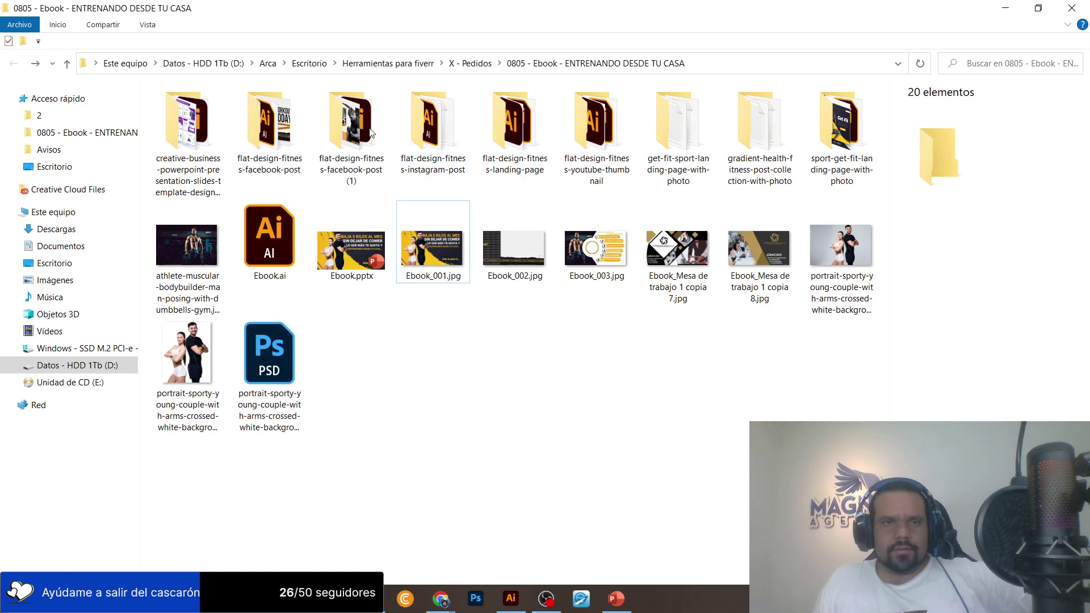
pyautogui.doubleClick(273, 126)
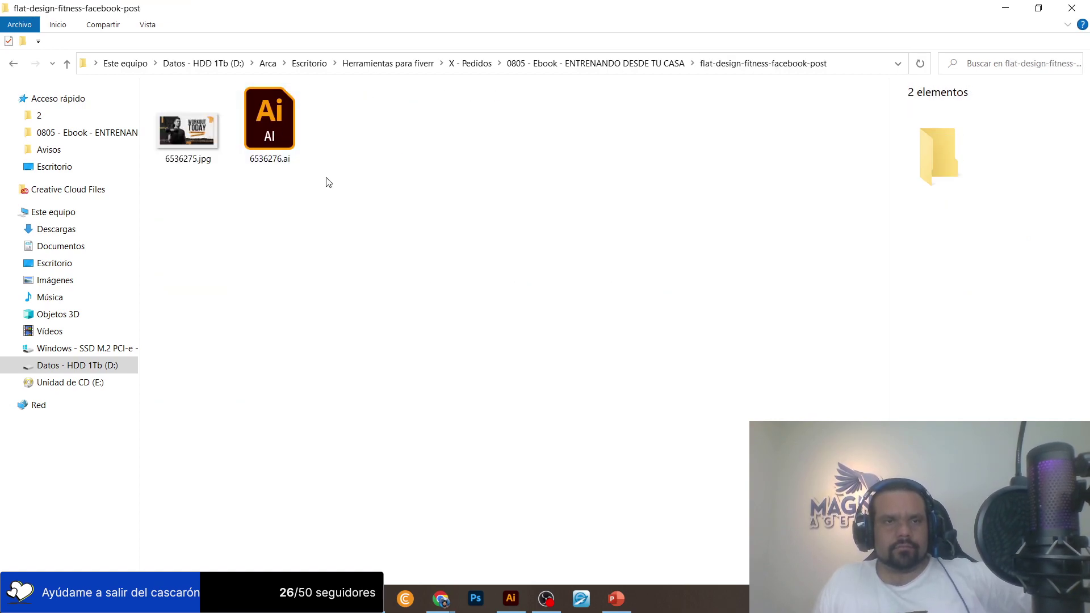
pyautogui.scroll(3, 315, 233)
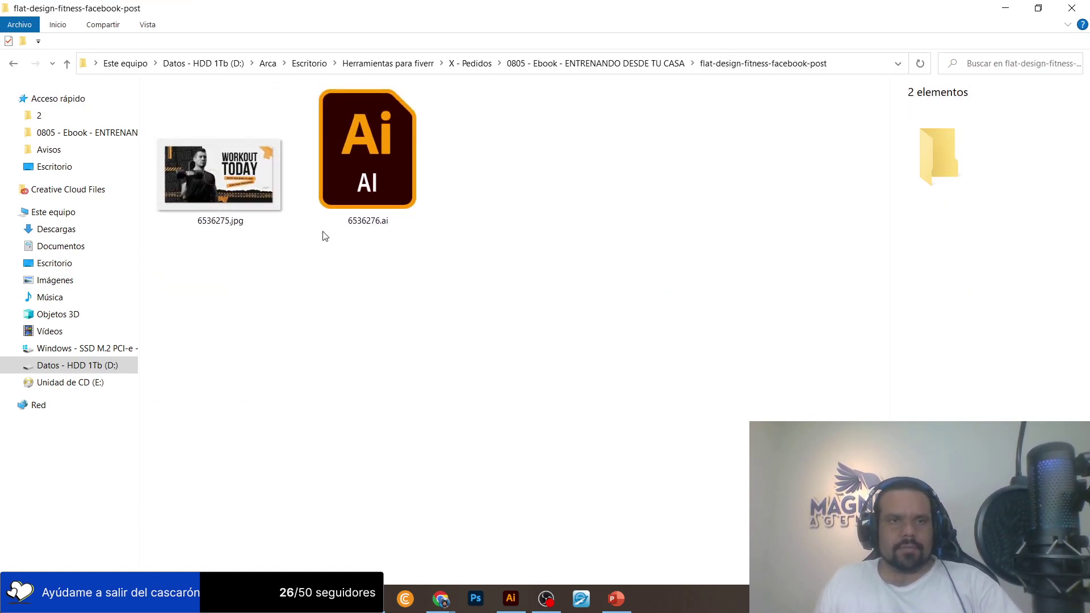
pyautogui.hotkey('alt', 'Left')
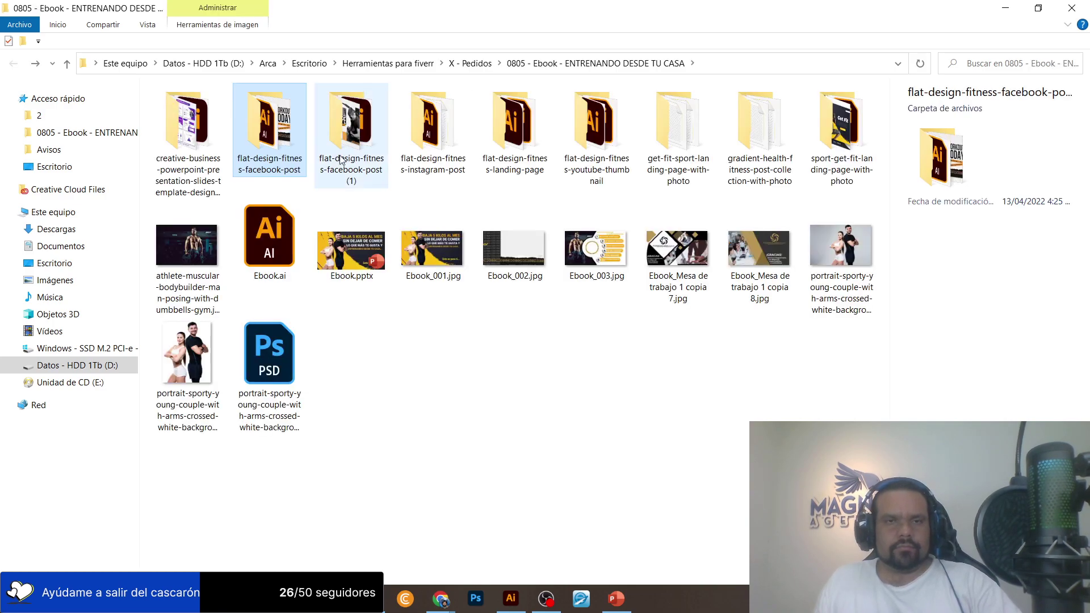
# Open the flat-design-fitness-facebook-post (1) folder and delete 6536271.eps, 6536399.txt and Fonts.txt.
pyautogui.doubleClick(349, 128)
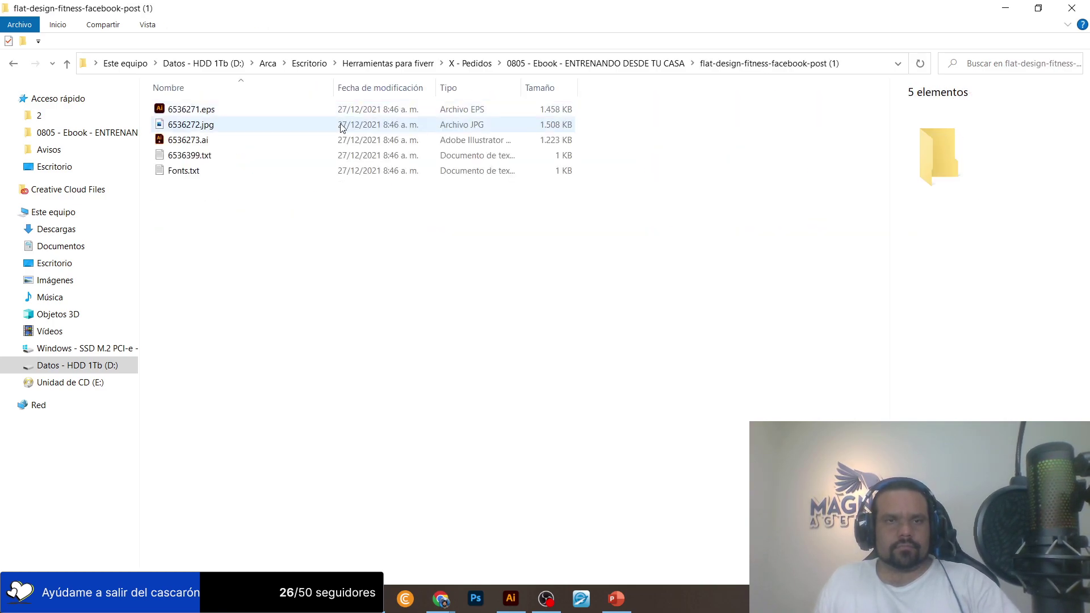
pyautogui.scroll(5, 322, 189)
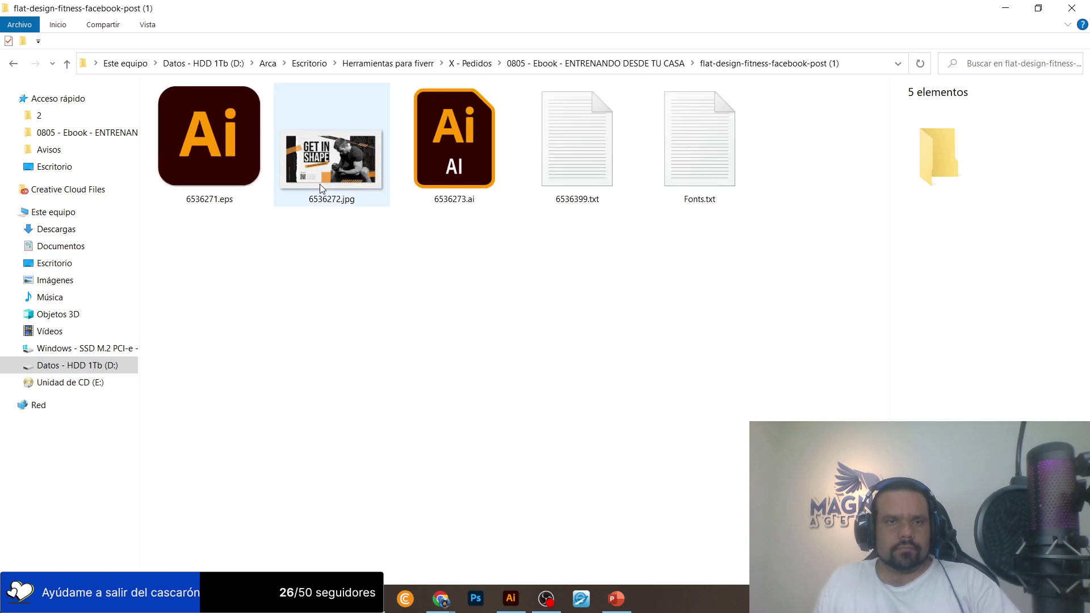
pyautogui.click(410, 179)
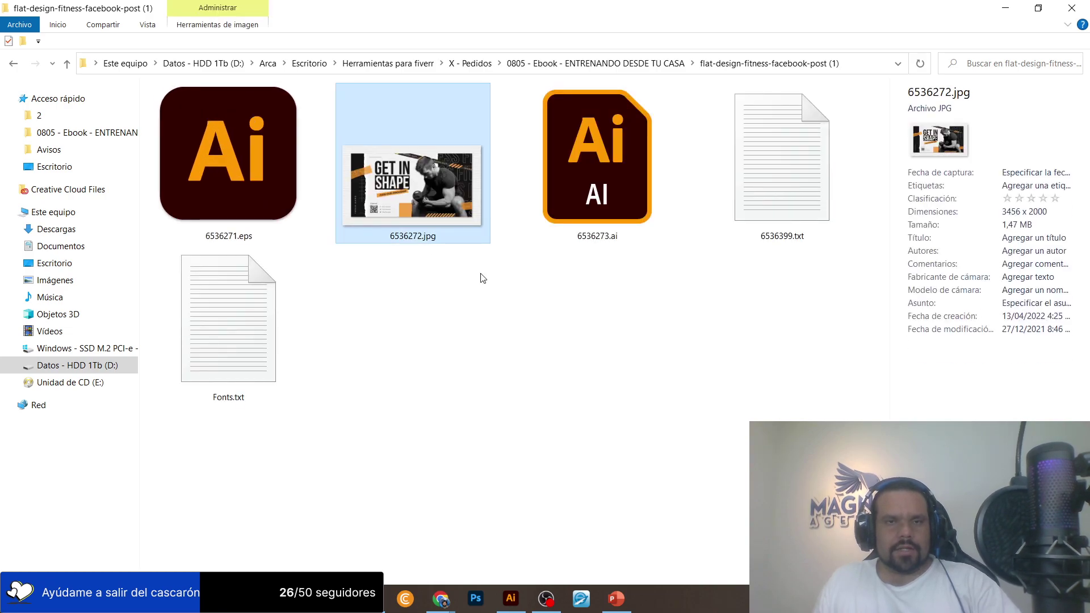
pyautogui.click(553, 287)
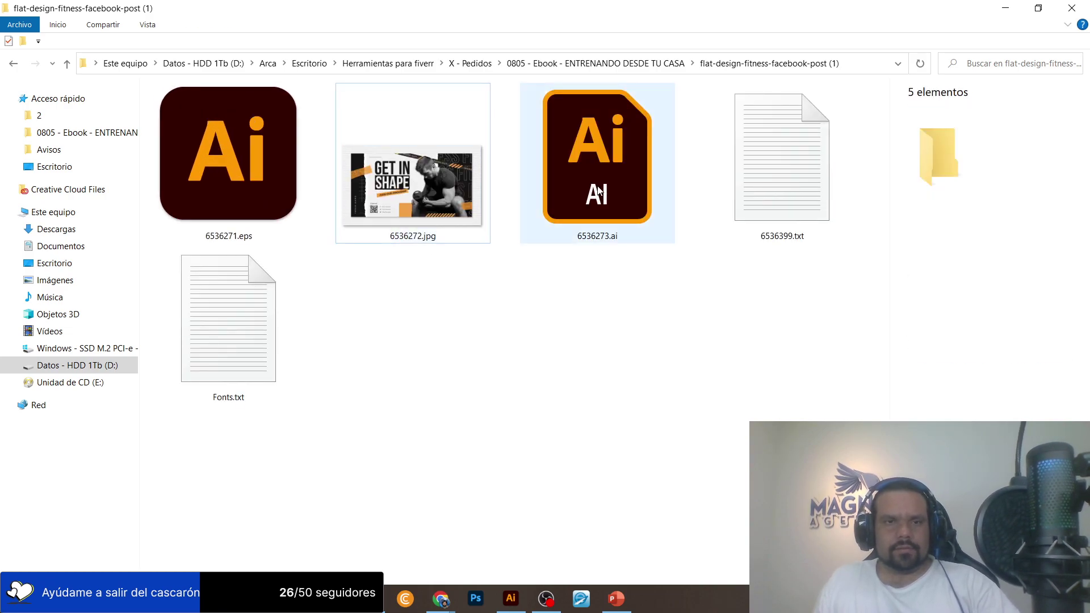
pyautogui.click(264, 156)
pyautogui.keyDown('ctrl'); pyautogui.click(785, 175); pyautogui.keyUp('ctrl')
pyautogui.keyDown('ctrl'); pyautogui.click(248, 323); pyautogui.keyUp('ctrl')
pyautogui.press('Delete')
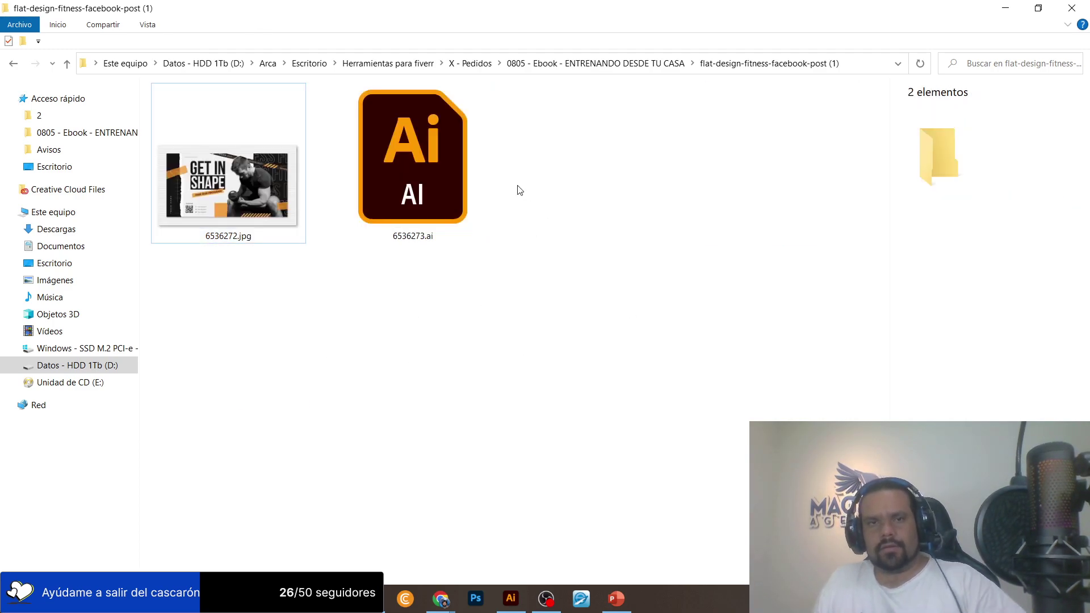
# Open 6536273.ai in Illustrator, select all of the "GET IN SHAPE" artwork and offset it slightly down and to the right.
pyautogui.click(445, 172)
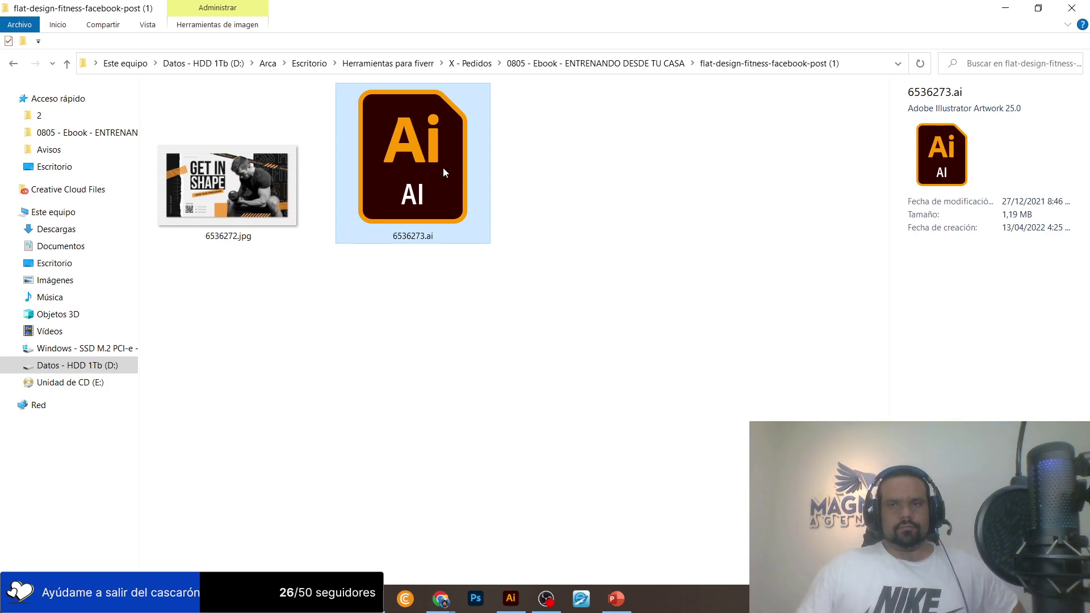
pyautogui.doubleClick(443, 168)
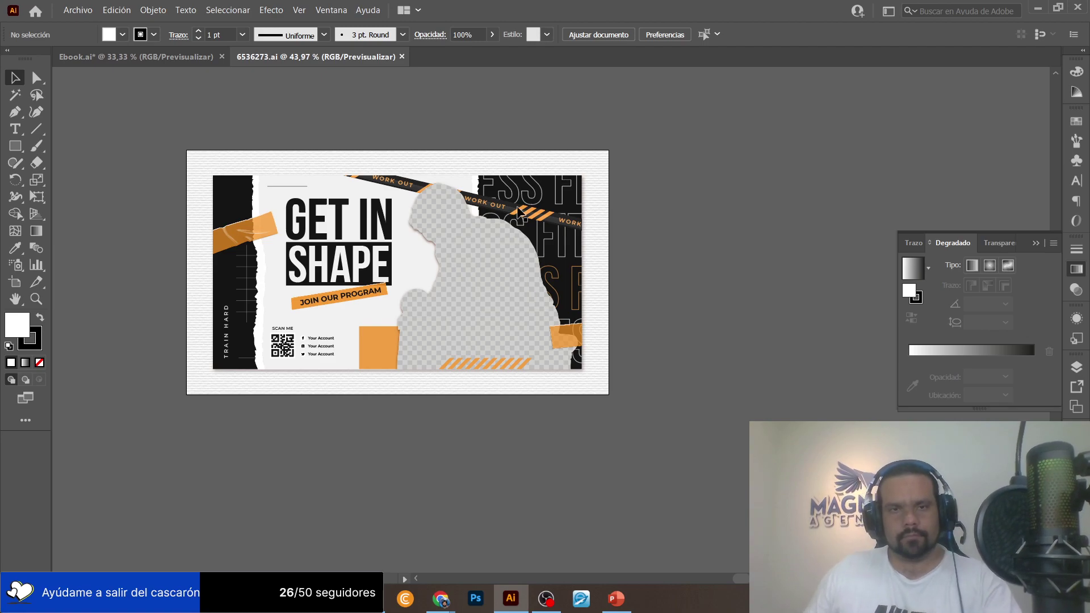
pyautogui.hotkey('ctrl', 'a')
pyautogui.moveTo(524, 200); pyautogui.dragTo(544, 207)
# In Ebook.ai, duplicate the 002 artboard with its artwork and place the copy to the right of artboard 003.
pyautogui.click(187, 56)
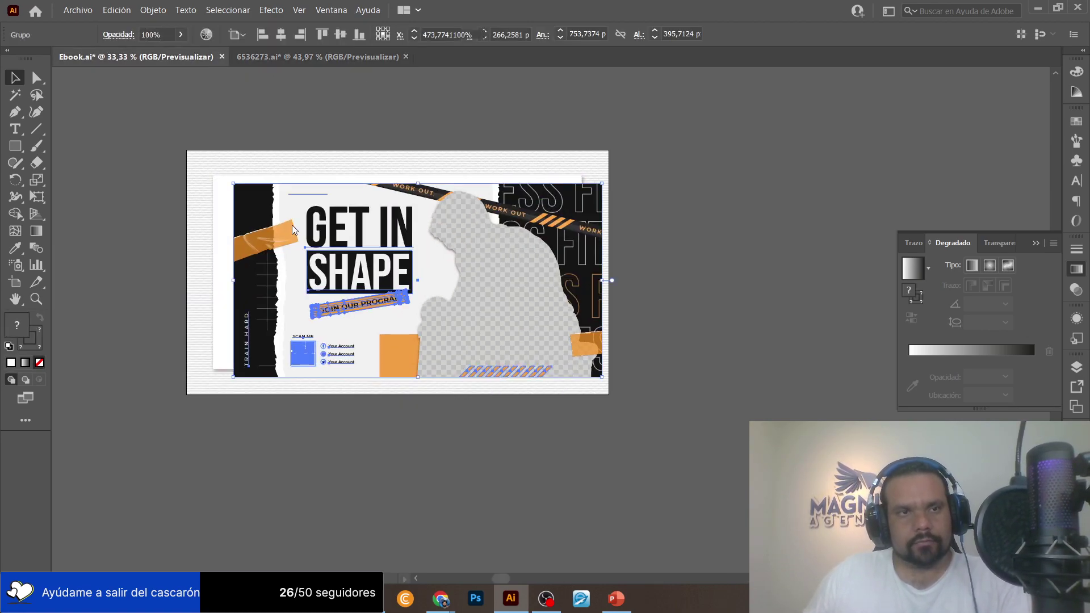
pyautogui.hscroll(5, 672, 242)
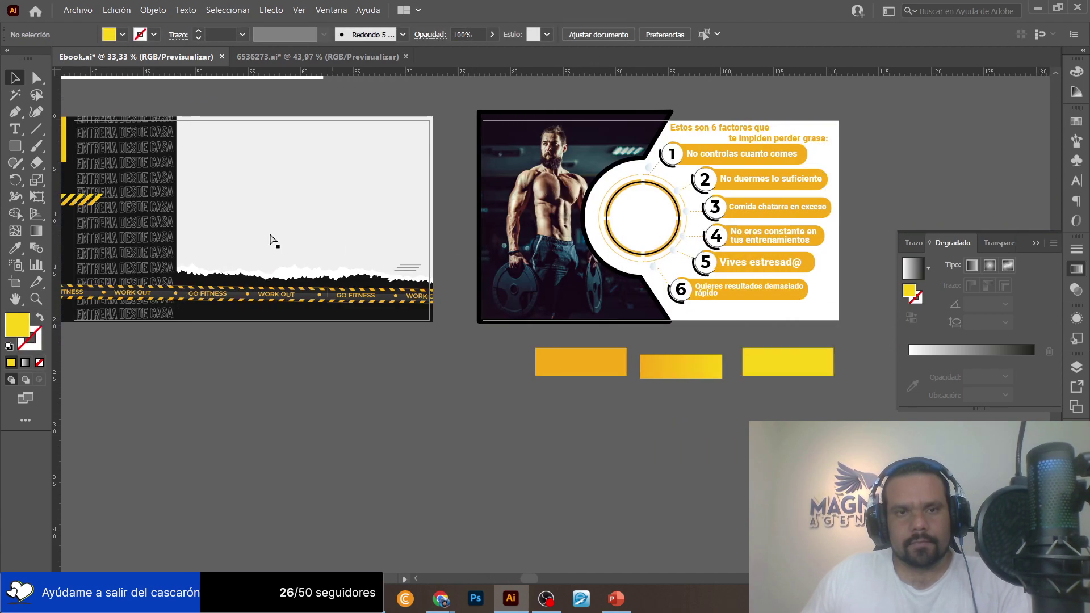
pyautogui.click(15, 282)
pyautogui.click(433, 189)
pyautogui.moveTo(432, 188); pyautogui.dragTo(942, 183)
pyautogui.hscroll(-1, 229, 107)
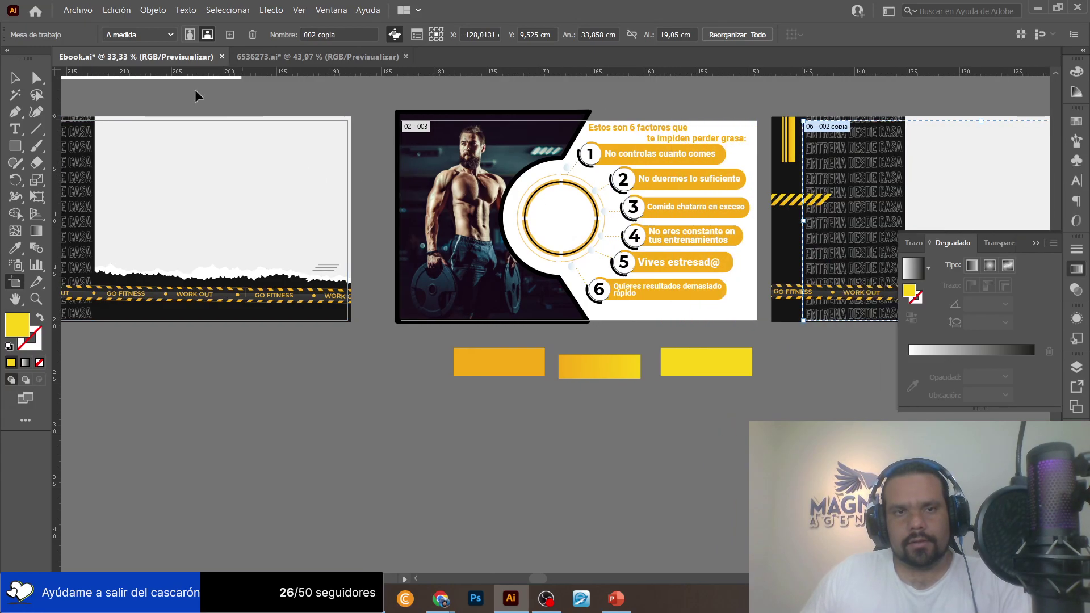
# Delete the duplicated 002 background artwork from the new artboard beside page 003.
pyautogui.click(12, 78)
pyautogui.moveTo(213, 98); pyautogui.dragTo(475, 274)
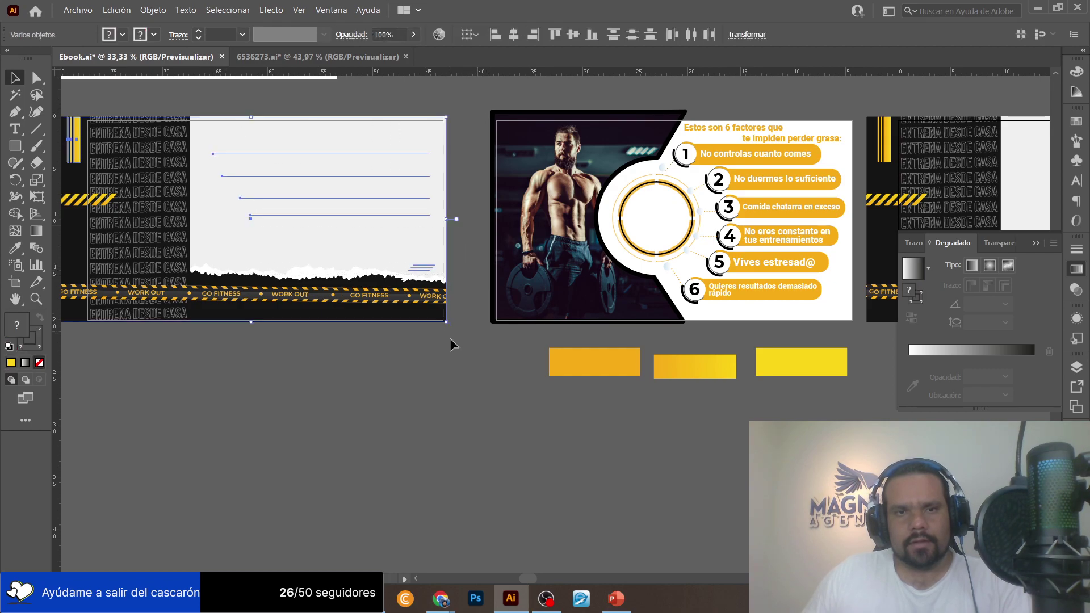
pyautogui.click(358, 249)
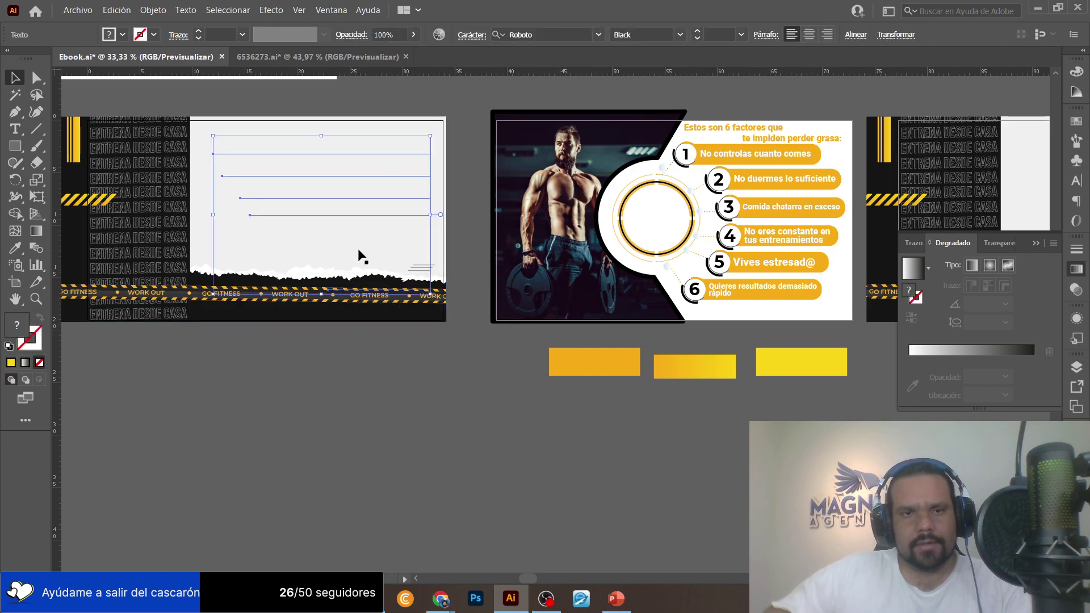
pyautogui.hotkey('ctrl', 'shift', 'a')
pyautogui.hscroll(7, 889, 96)
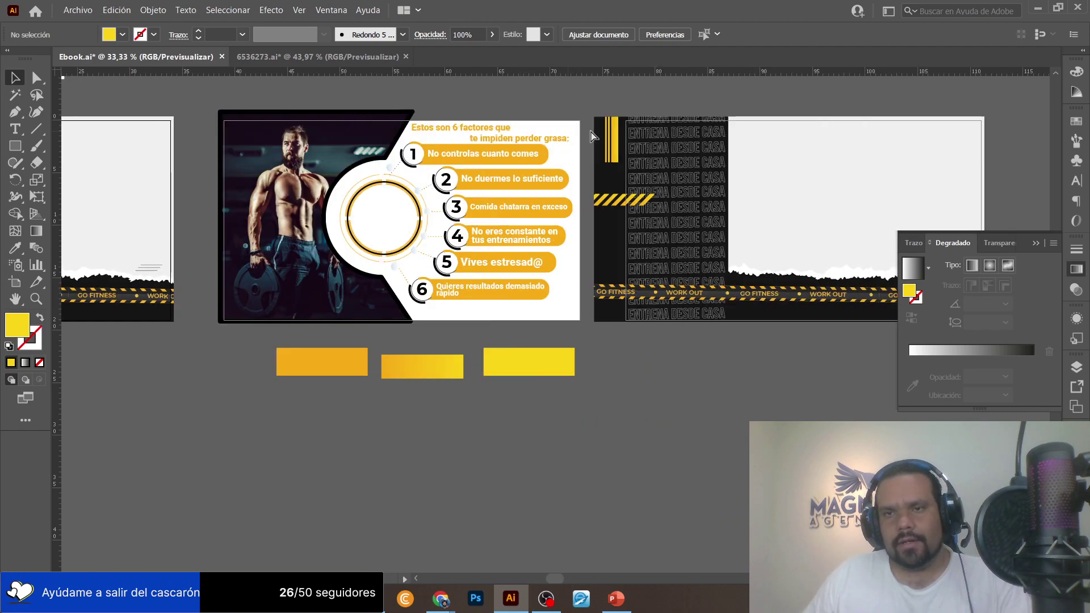
pyautogui.moveTo(608, 103); pyautogui.dragTo(859, 352)
pyautogui.click(579, 280)
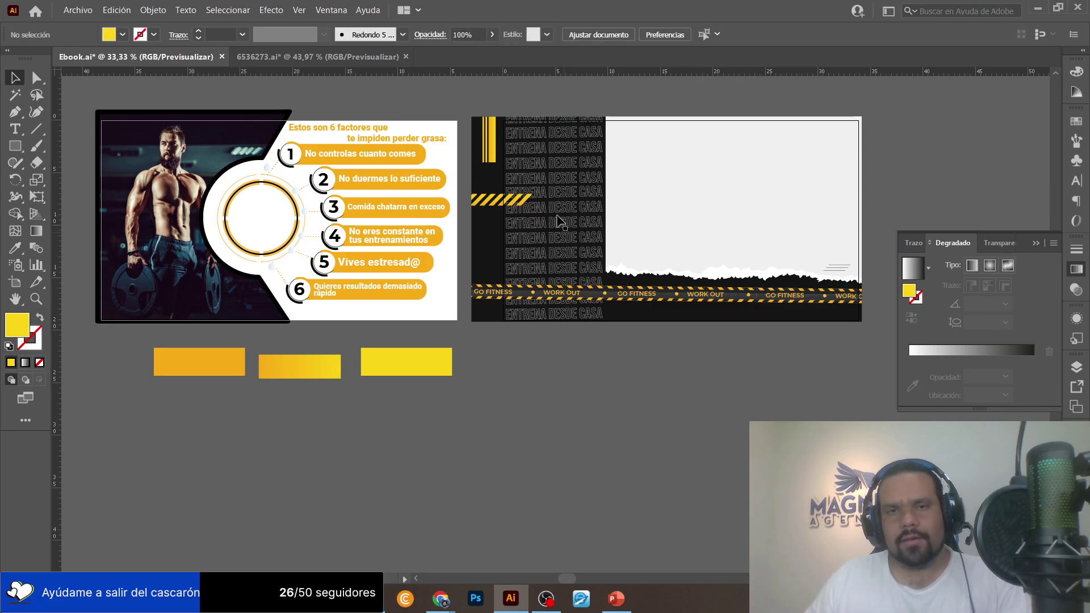
pyautogui.click(549, 176)
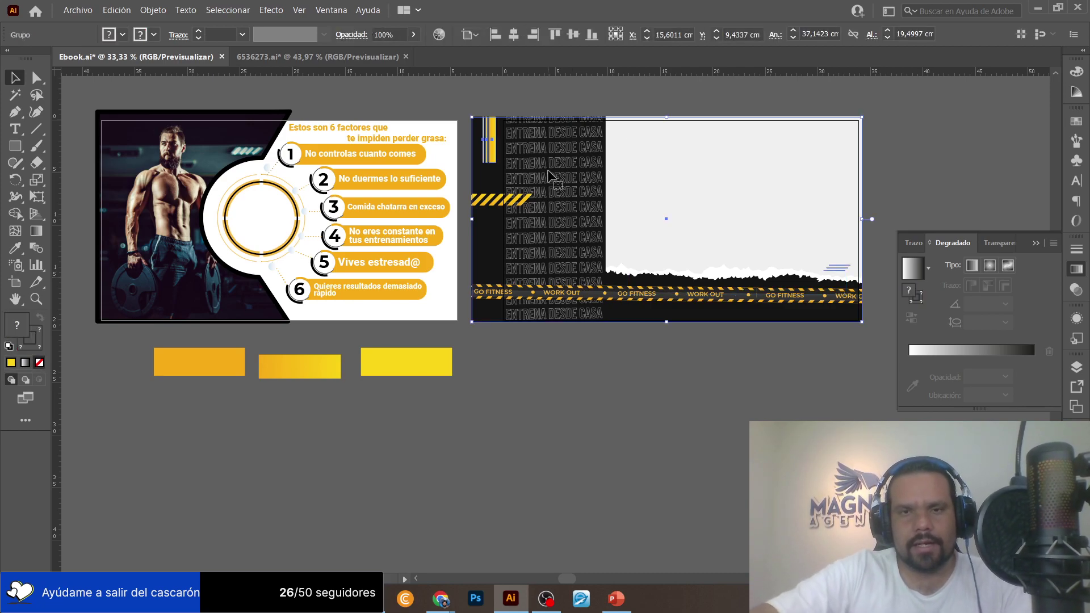
pyautogui.press('Delete')
# Paste the "GET IN SHAPE" artwork onto the empty artboard and enlarge it to about 36.8 by 19.3 cm.
pyautogui.hotkey('ctrl', 'v')
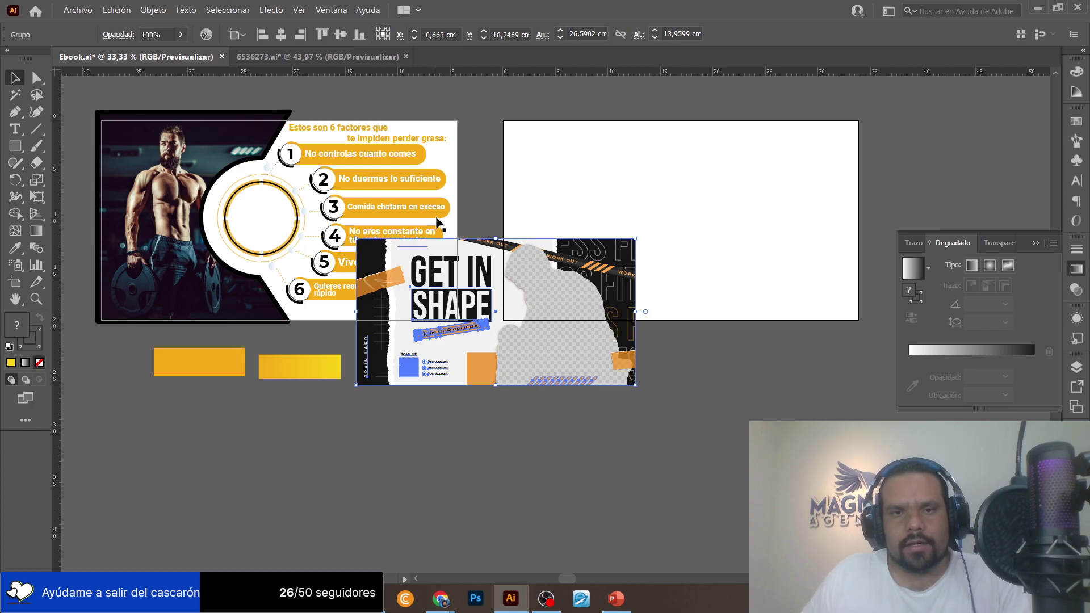
pyautogui.moveTo(454, 259); pyautogui.dragTo(588, 140)
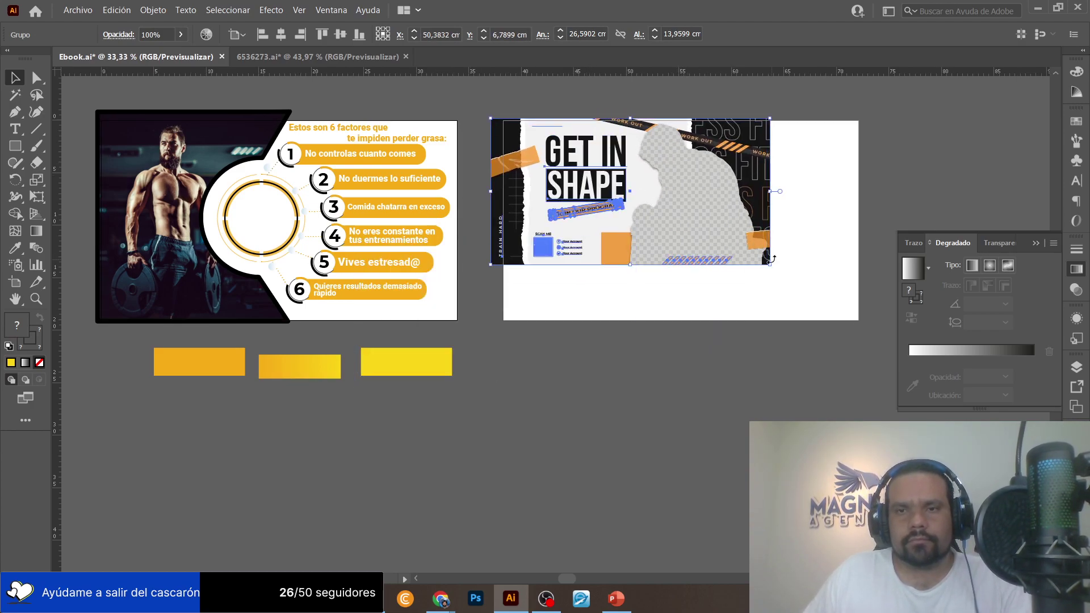
pyautogui.moveTo(773, 267); pyautogui.dragTo(915, 321)
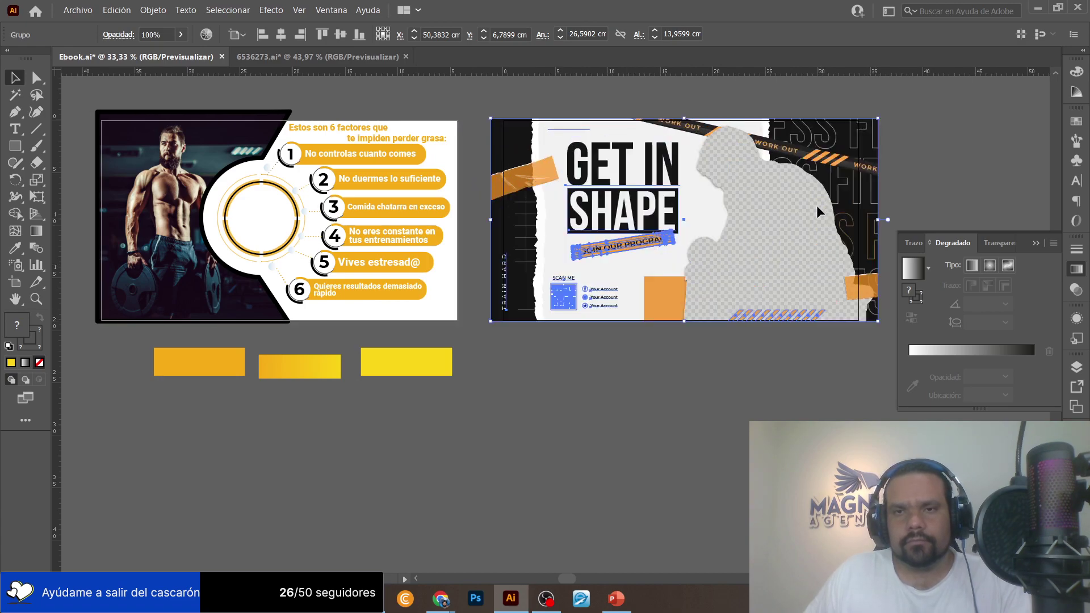
# Delete the checkered silhouette, the WORK OUT band, the orange rectangle and both orange tape strips from the pasted artwork.
pyautogui.doubleClick(735, 205)
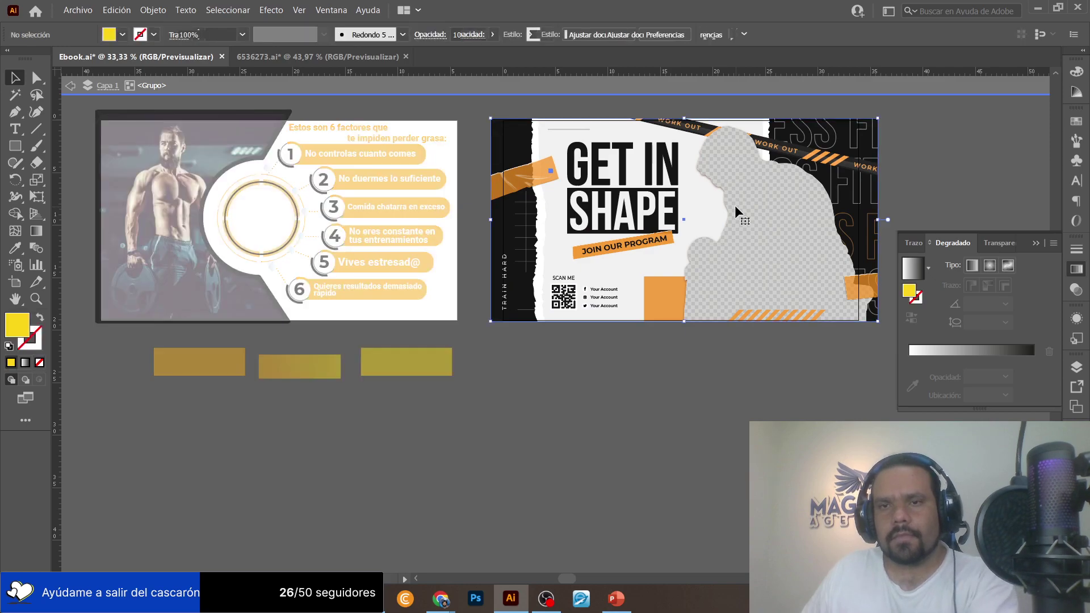
pyautogui.doubleClick(734, 169)
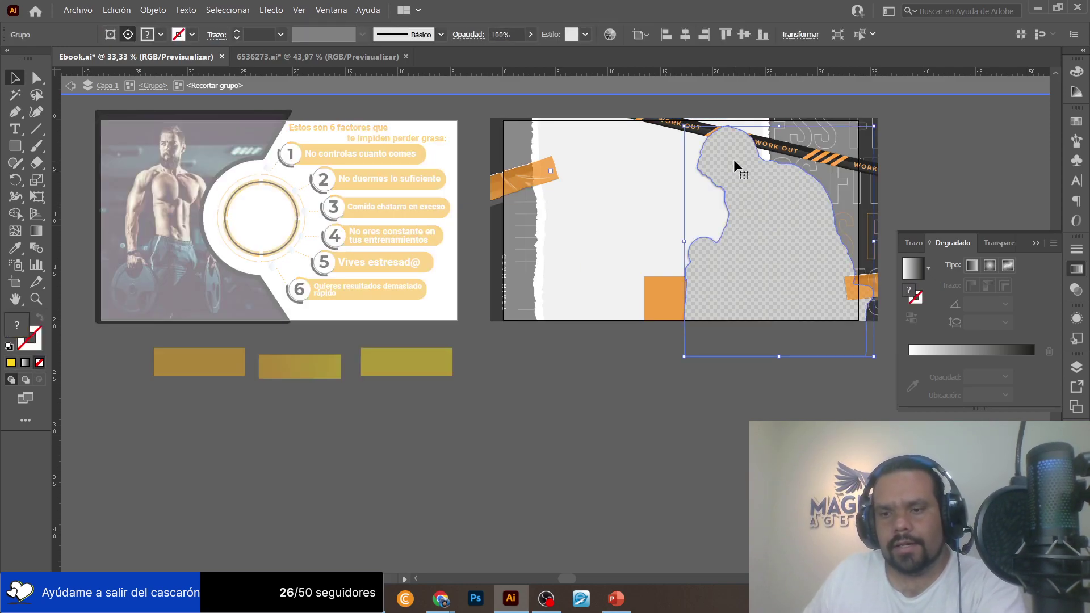
pyautogui.click(737, 148)
pyautogui.press('Delete')
pyautogui.click(720, 298)
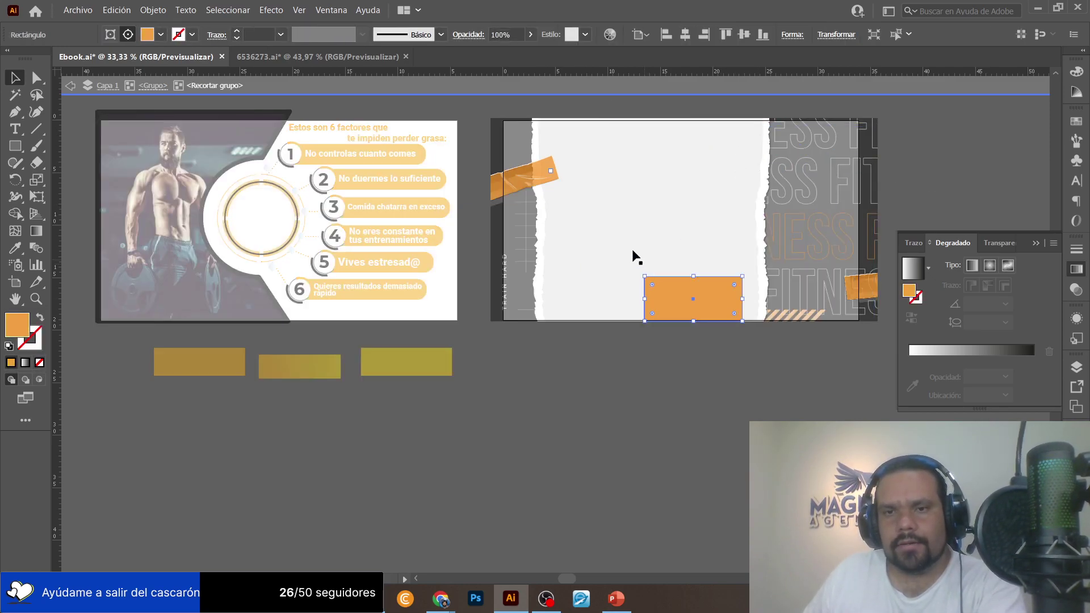
pyautogui.press('Delete')
pyautogui.click(539, 179)
pyautogui.press('Delete')
pyautogui.click(860, 281)
pyautogui.press('Delete')
pyautogui.doubleClick(701, 380)
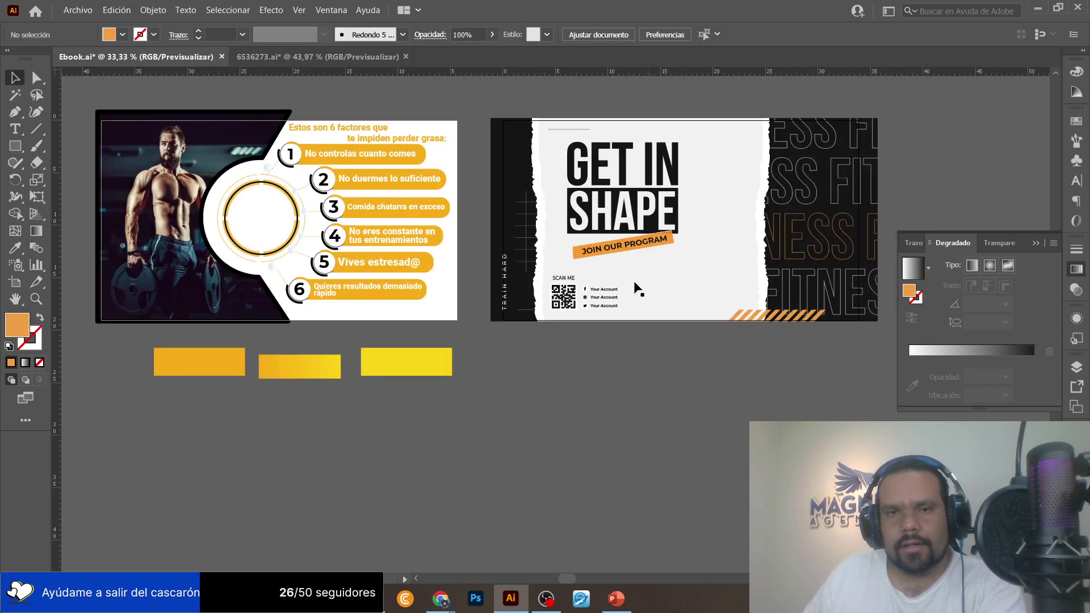
# Delete the "GET IN SHAPE" heading group and the SCAN ME contact block from the pasted artwork.
pyautogui.click(615, 182)
pyautogui.doubleClick(615, 181)
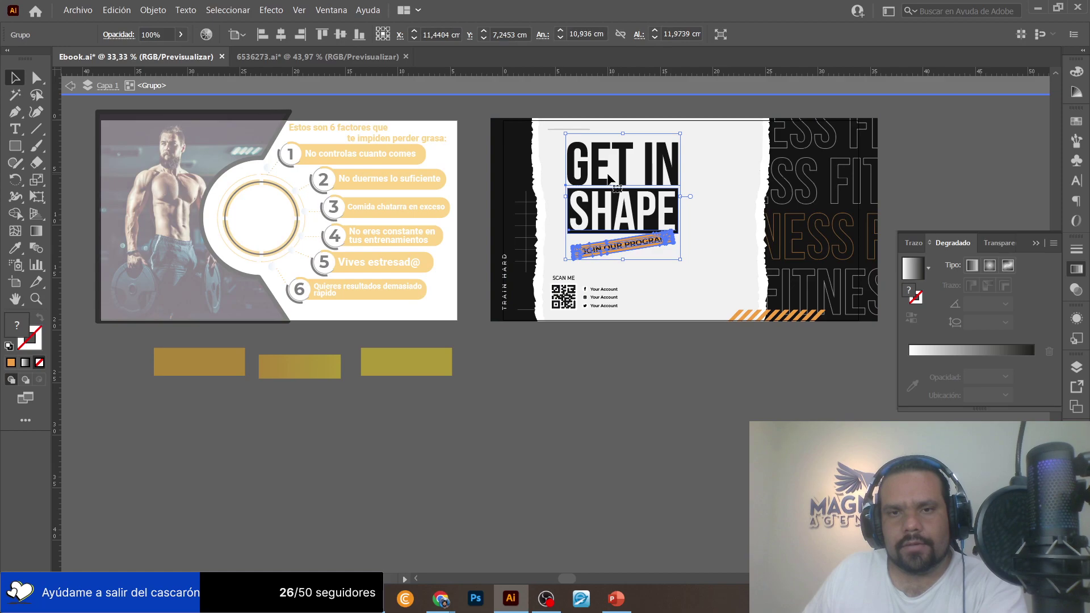
pyautogui.press('Delete')
pyautogui.click(566, 300)
pyautogui.press('Delete')
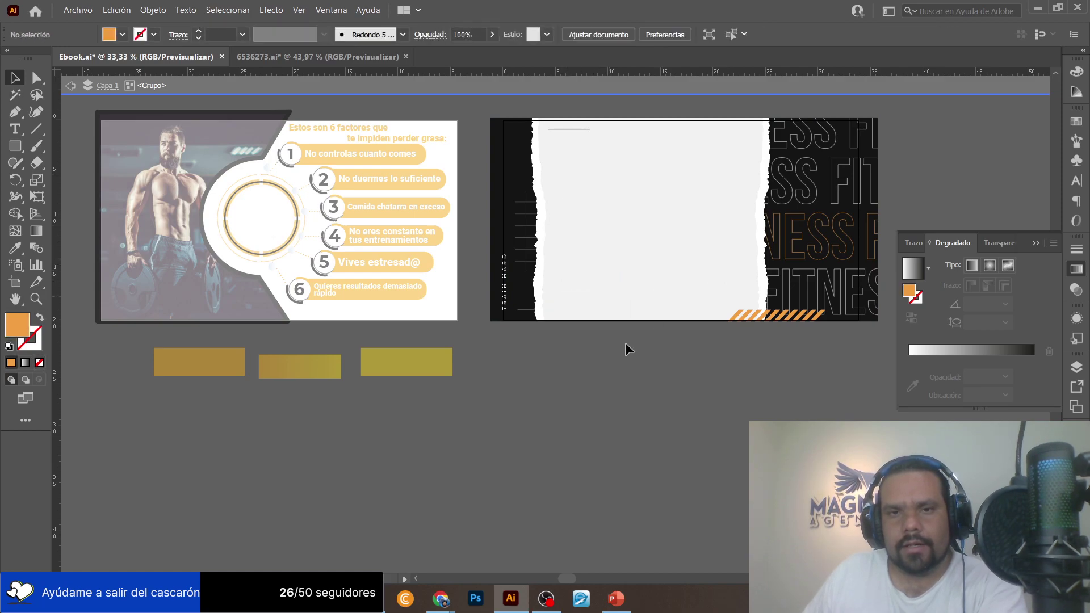
# Isolate the white torn strip along the paper's left edge and try to nudge it to the right.
pyautogui.click(537, 216)
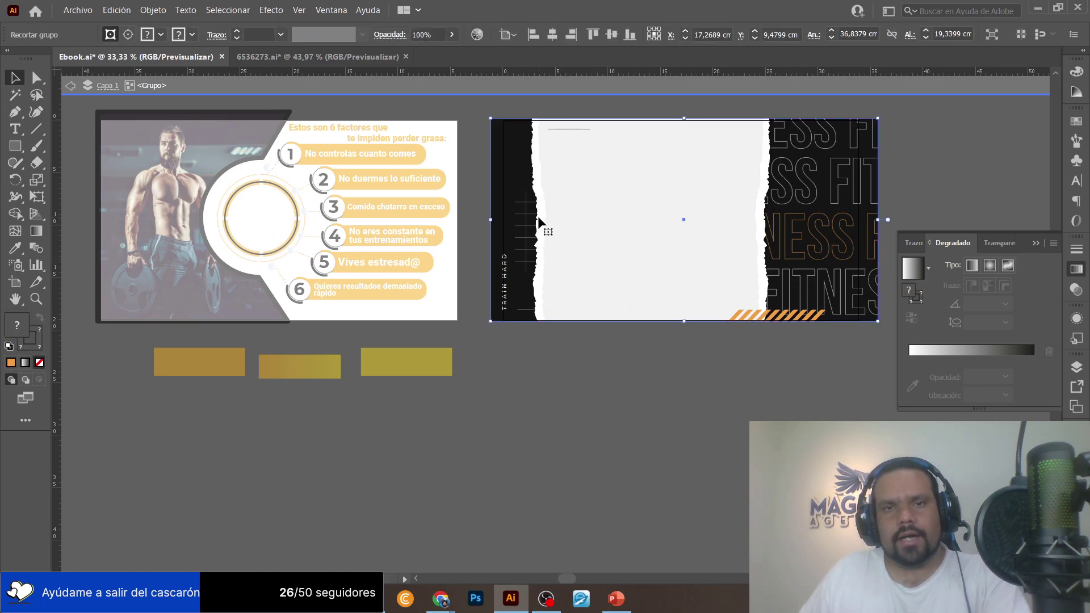
pyautogui.doubleClick(537, 216)
pyautogui.click(539, 221)
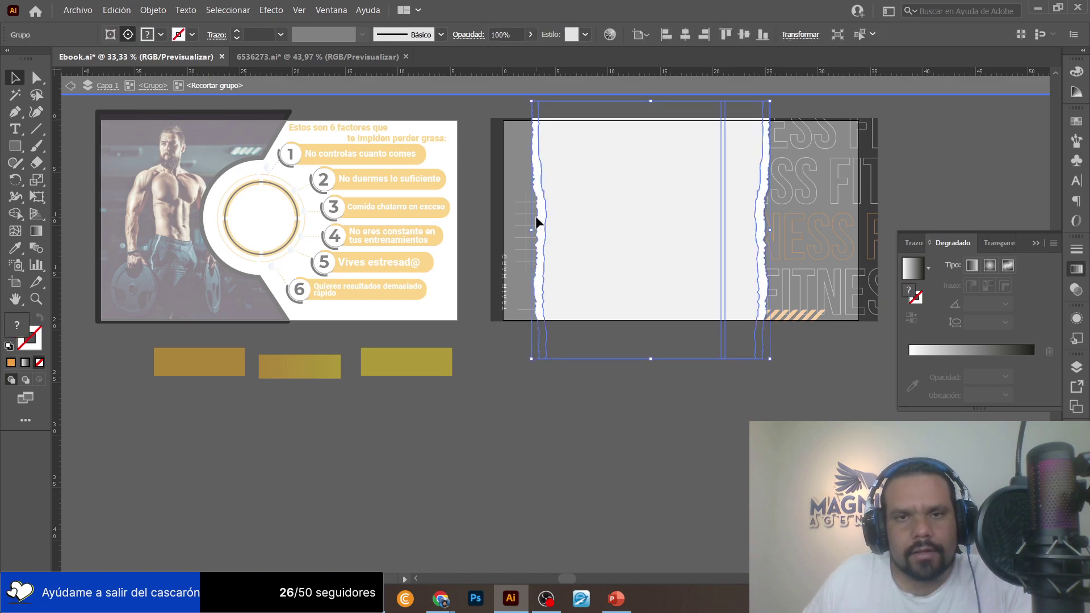
pyautogui.doubleClick(536, 218)
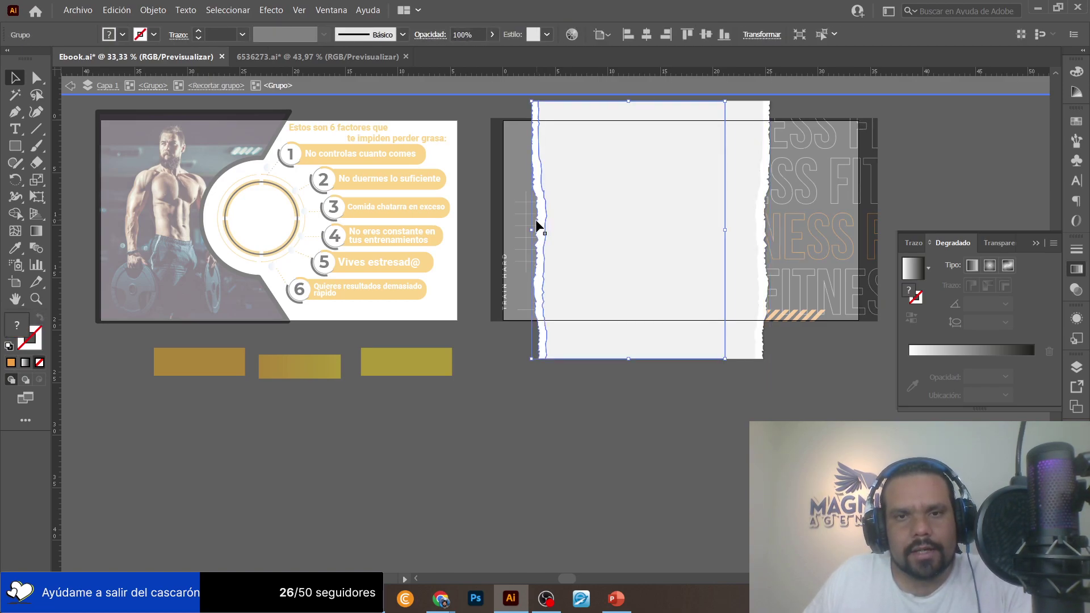
pyautogui.doubleClick(537, 223)
pyautogui.click(537, 223)
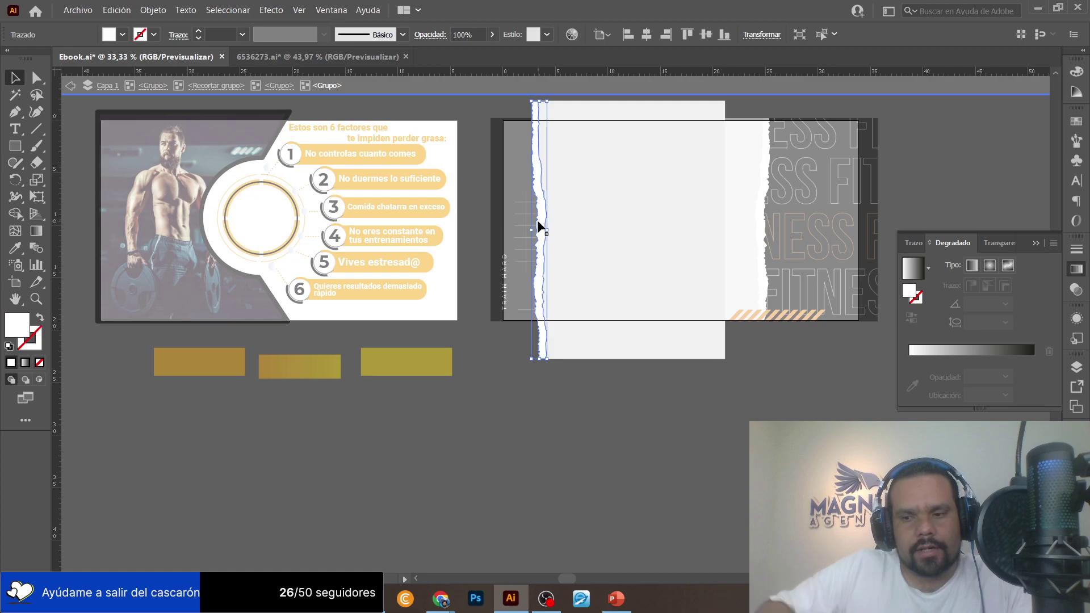
pyautogui.hotkey('shift', 'Right')
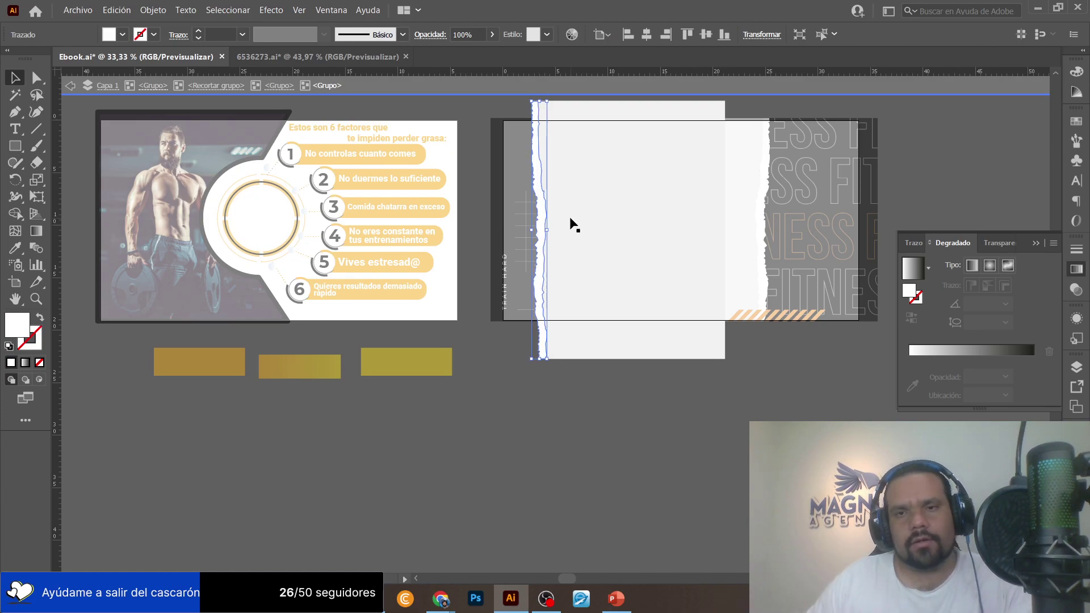
pyautogui.doubleClick(736, 424)
# Enlarge the artwork from its centre past the artboard's edges and delete its vertical TRAIN HARD text.
pyautogui.click(611, 144)
pyautogui.moveTo(880, 121); pyautogui.dragTo(916, 107)
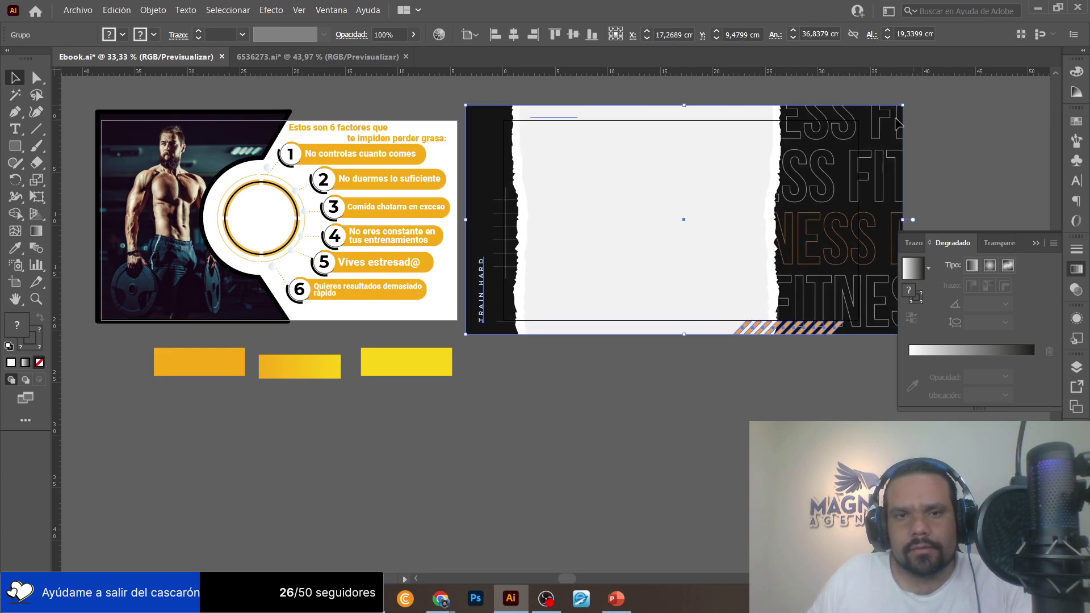
pyautogui.click(593, 403)
pyautogui.doubleClick(483, 277)
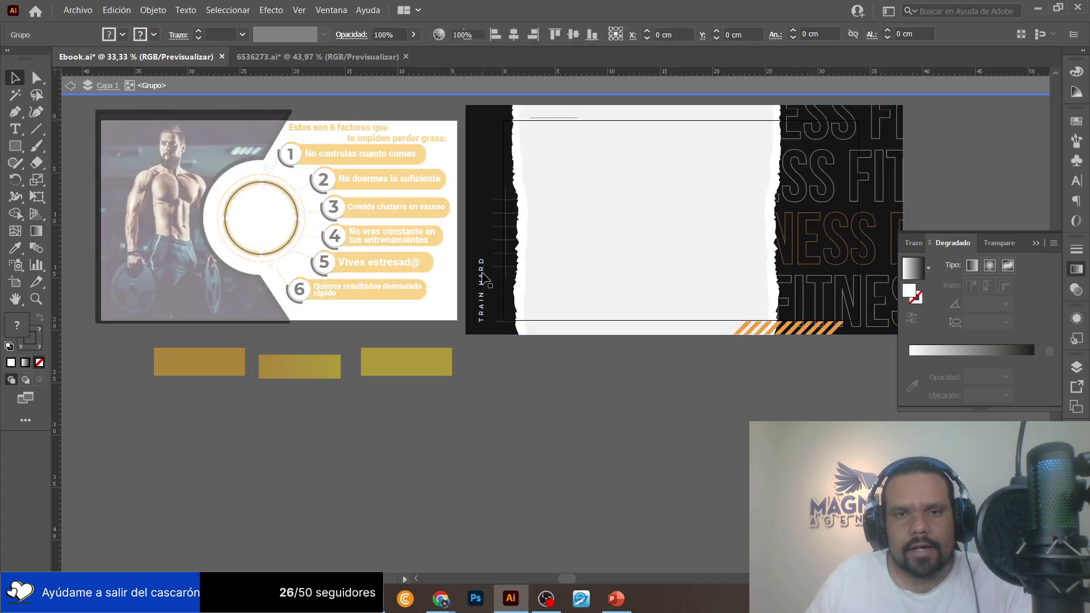
pyautogui.click(589, 390)
pyautogui.doubleClick(589, 391)
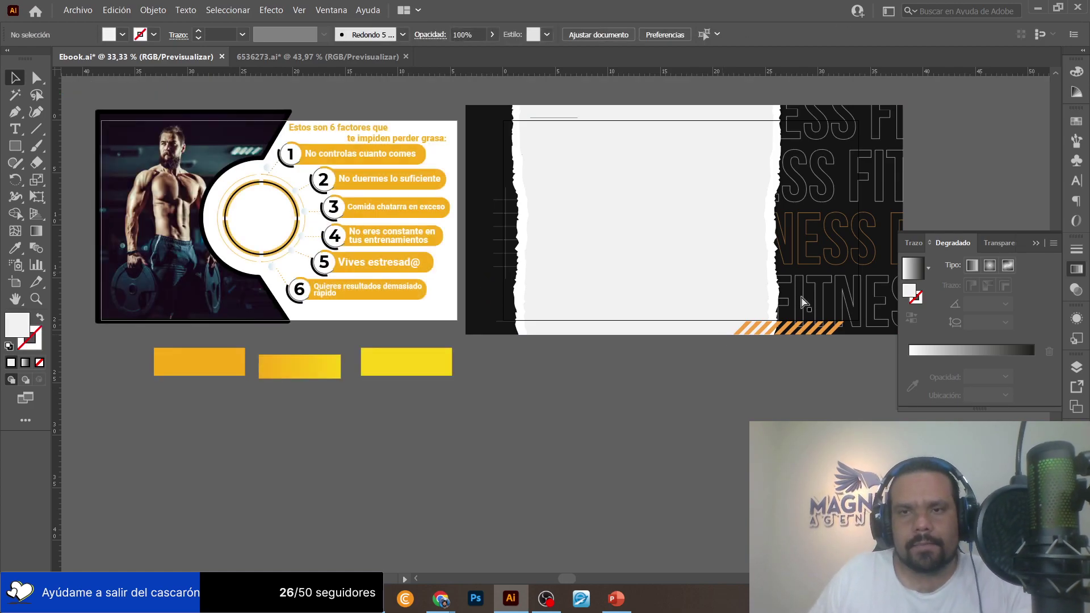
# Try to pick out the ENTRENA DESDE CASA text rows inside the 002 page's clipping group.
pyautogui.hscroll(-6, 713, 292)
pyautogui.hscroll(-4, 285, 226)
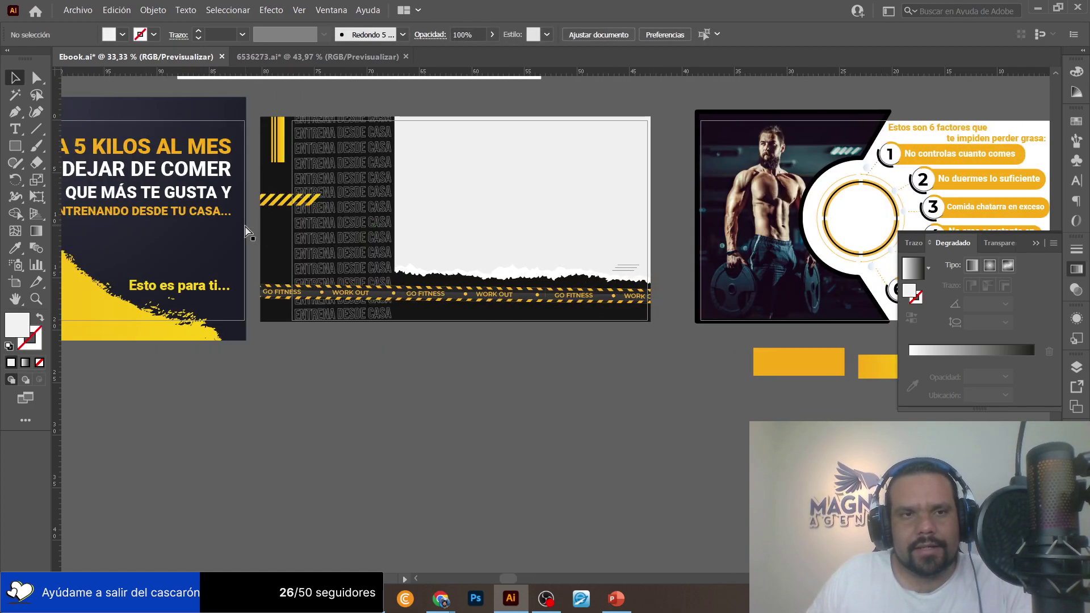
pyautogui.doubleClick(357, 171)
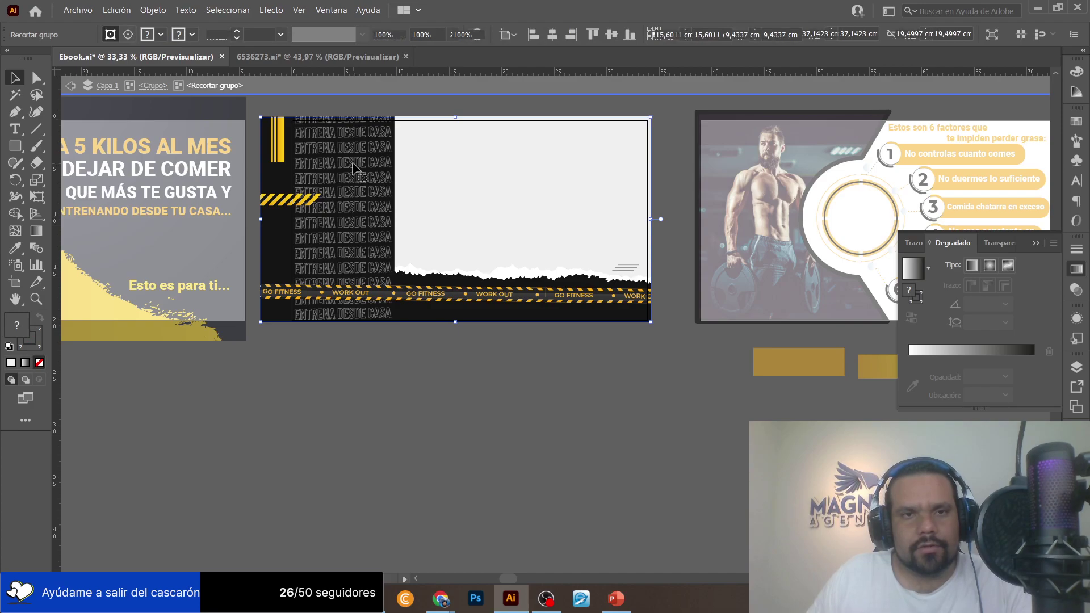
pyautogui.doubleClick(352, 162)
pyautogui.scroll(2, 367, 222)
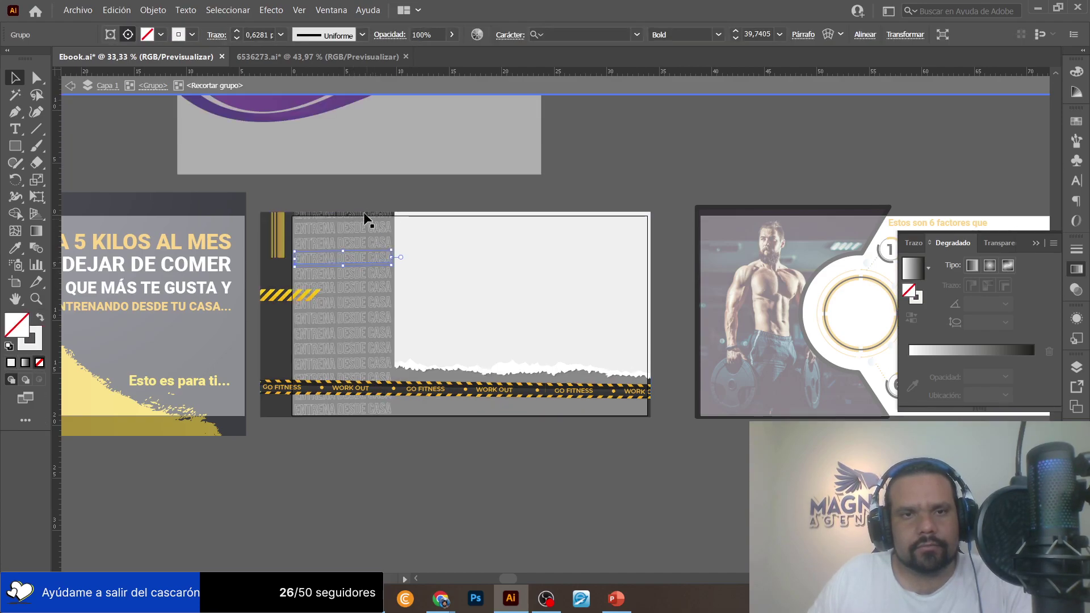
pyautogui.moveTo(314, 264); pyautogui.dragTo(314, 190)
pyautogui.hotkey('ctrl', 'a')
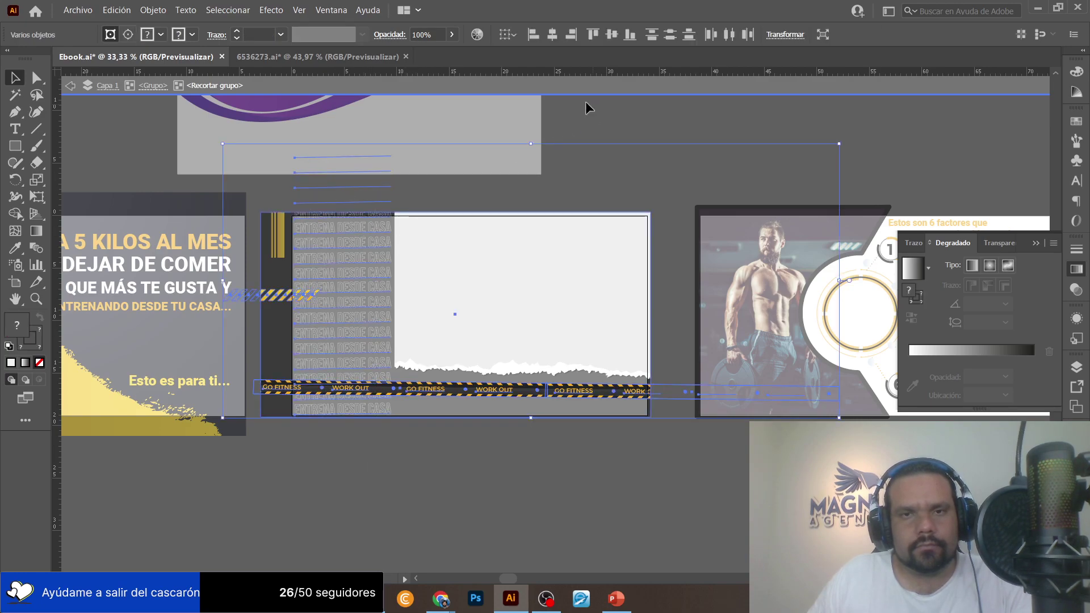
pyautogui.click(500, 236)
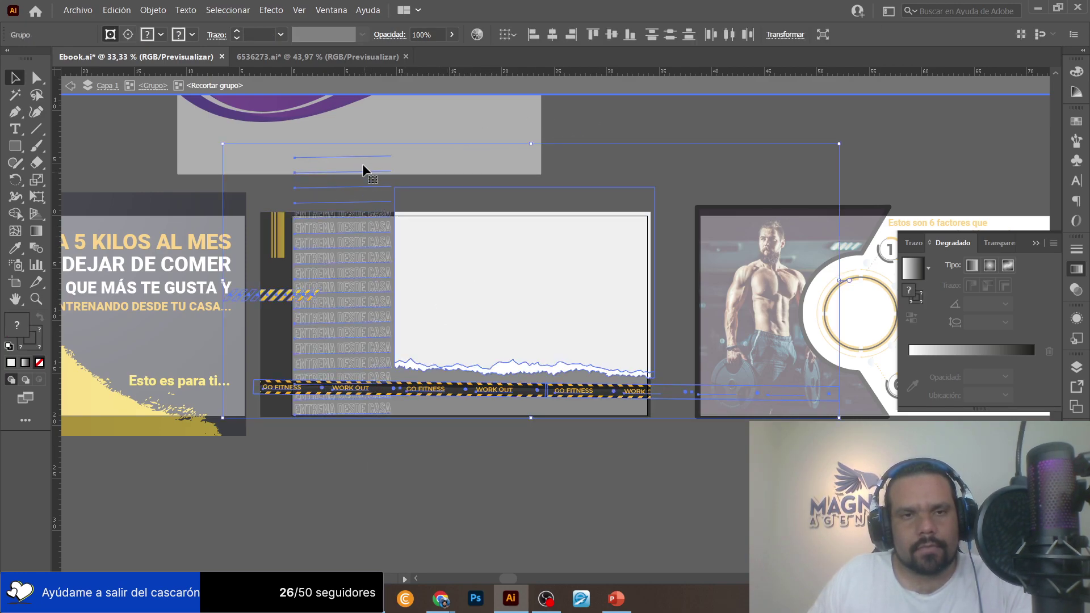
pyautogui.click(623, 131)
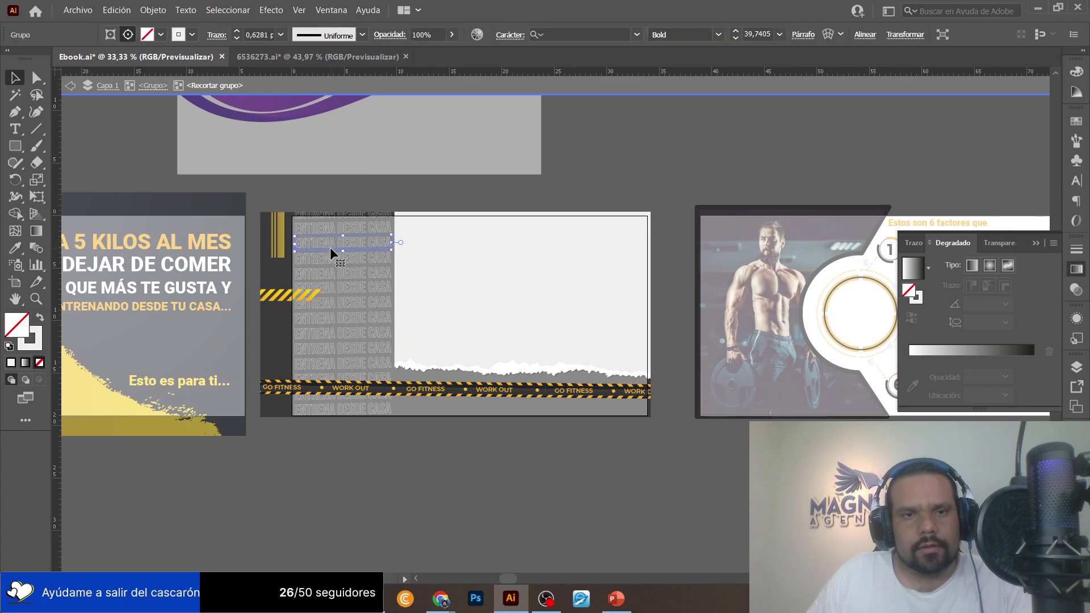
pyautogui.click(335, 270)
pyautogui.click(156, 86)
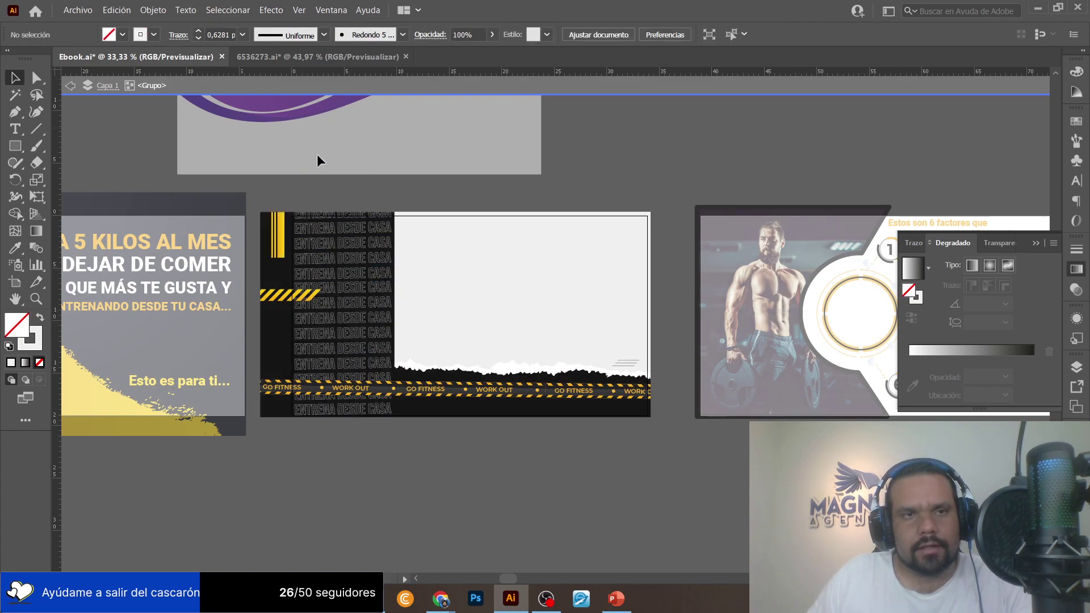
# Select the two stacked blocks of ENTRENA DESDE CASA text rows inside the 002 page's clipping group and copy them.
pyautogui.doubleClick(329, 227)
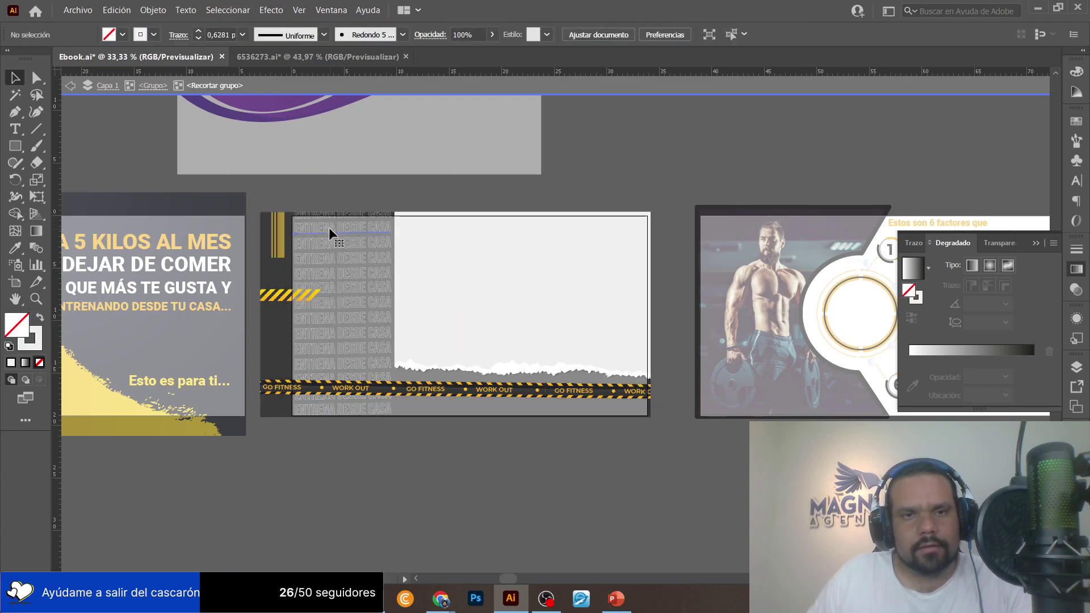
pyautogui.keyDown('shift'); pyautogui.click(353, 249); pyautogui.keyUp('shift')
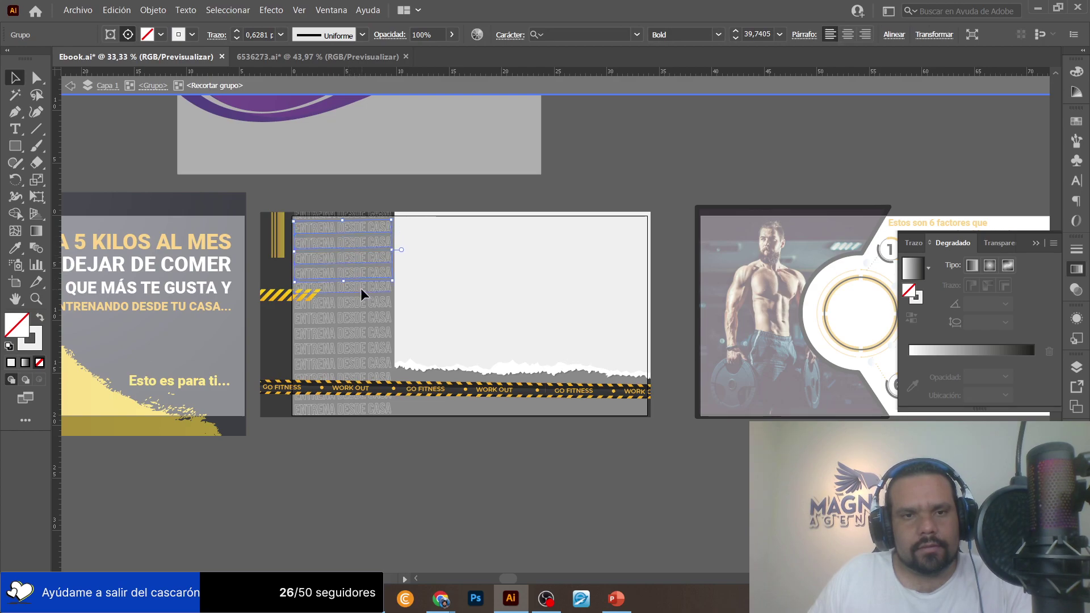
pyautogui.moveTo(446, 236); pyautogui.dragTo(357, 292)
pyautogui.hotkey('ctrl', 'z')
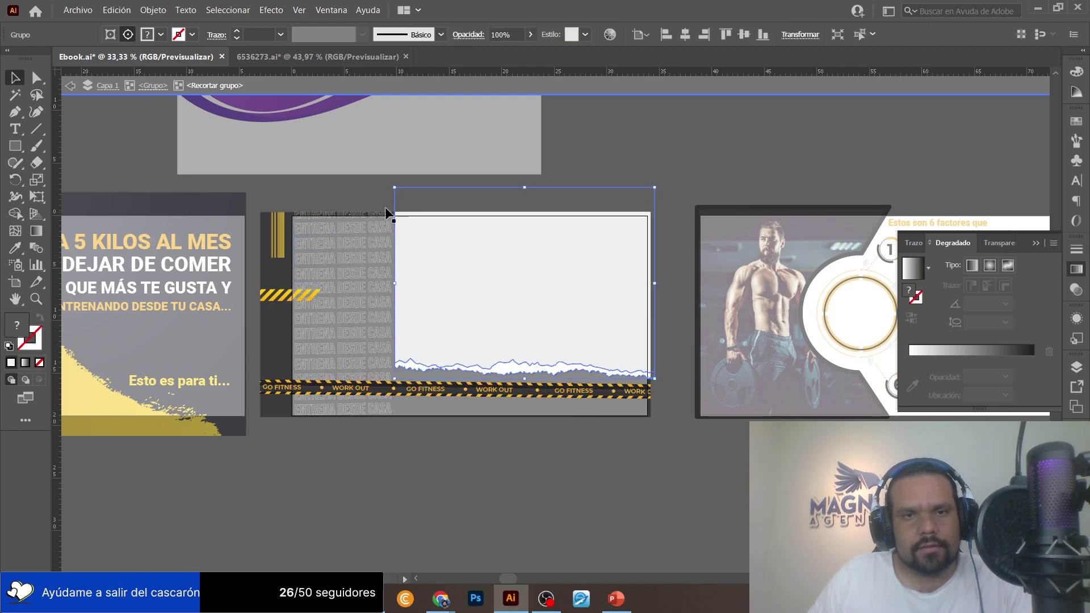
pyautogui.click(348, 195)
pyautogui.moveTo(342, 197); pyautogui.dragTo(347, 285)
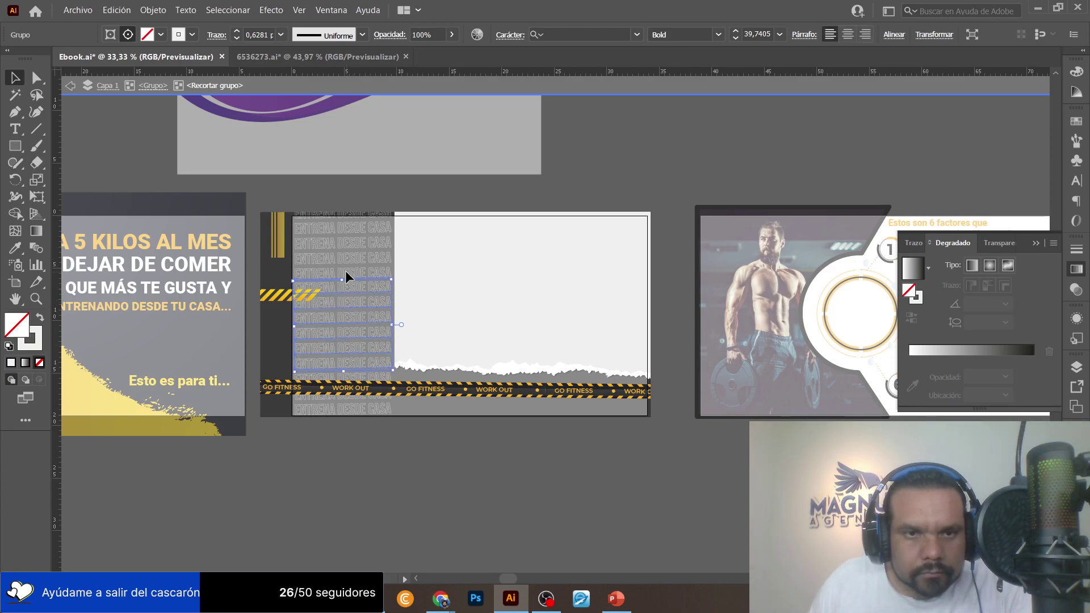
pyautogui.moveTo(347, 245); pyautogui.dragTo(350, 227)
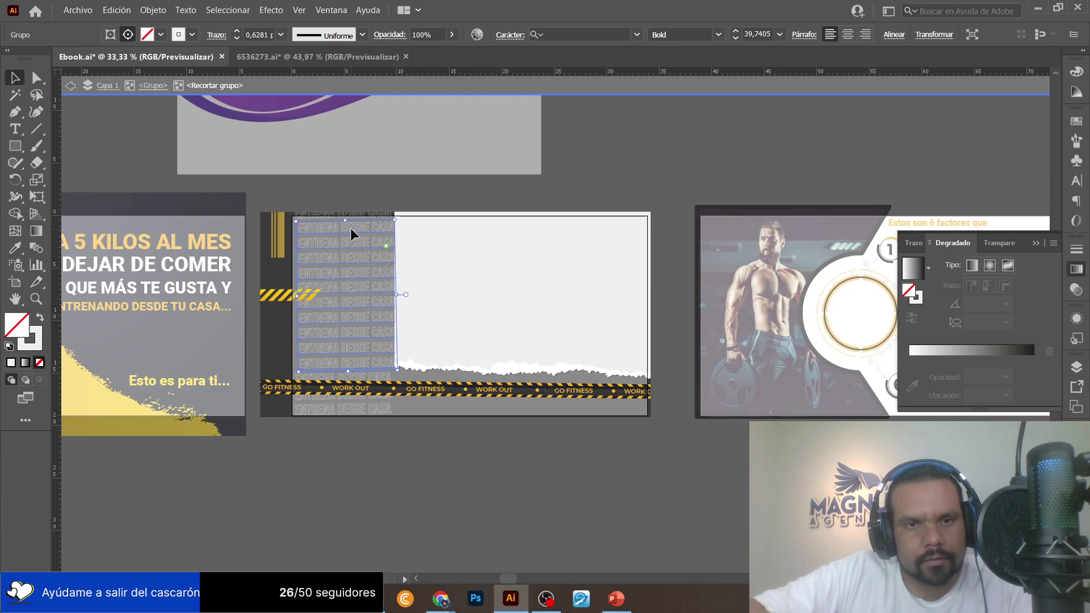
pyautogui.doubleClick(702, 166)
# Move the torn-paper page's orange diagonal stripes up inside the artboard and recolour them with the orange-to-yellow gradient of the middle sample rectangle.
pyautogui.hscroll(10, 724, 184)
pyautogui.hscroll(10, 721, 184)
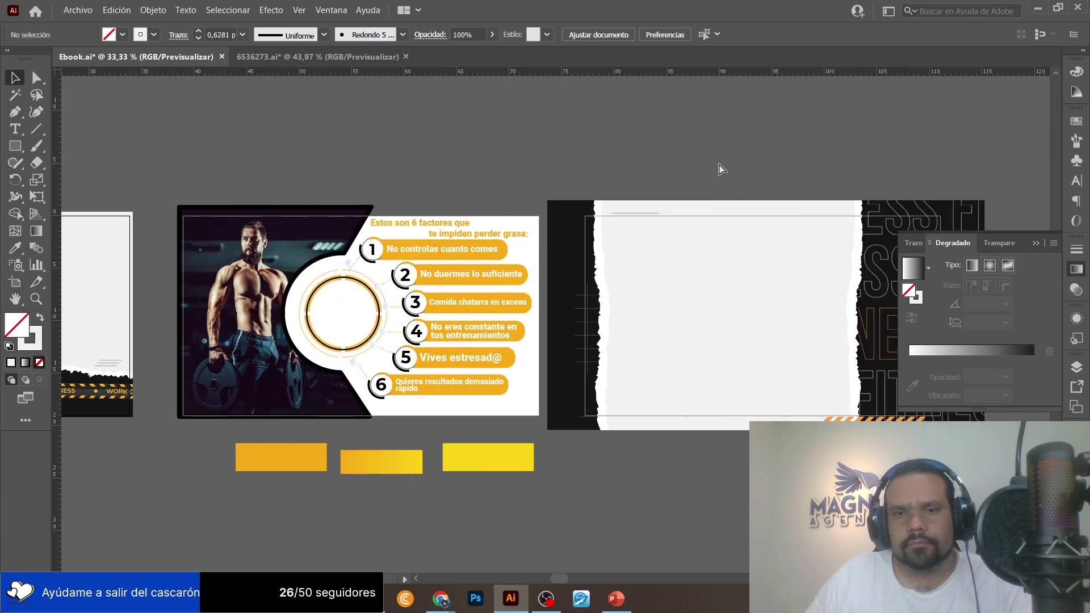
pyautogui.hscroll(3, 718, 181)
pyautogui.doubleClick(533, 282)
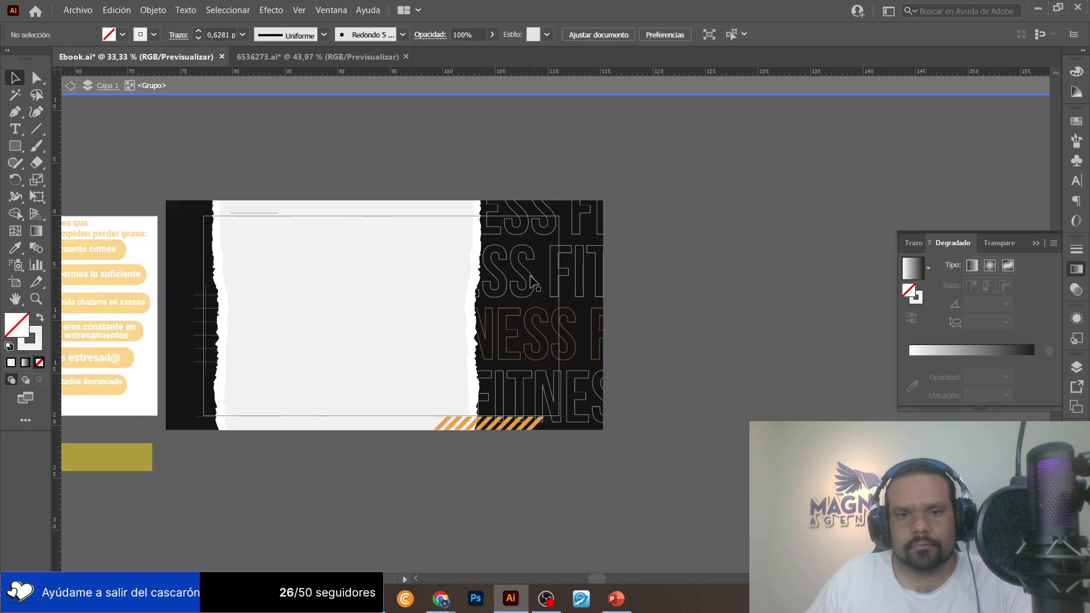
pyautogui.click(471, 426)
pyautogui.moveTo(474, 424)
pyautogui.mouseDown()
pyautogui.moveTo(489, 412)
pyautogui.moveTo(480, 406)
pyautogui.mouseUp()
pyautogui.hscroll(-5, 409, 384)
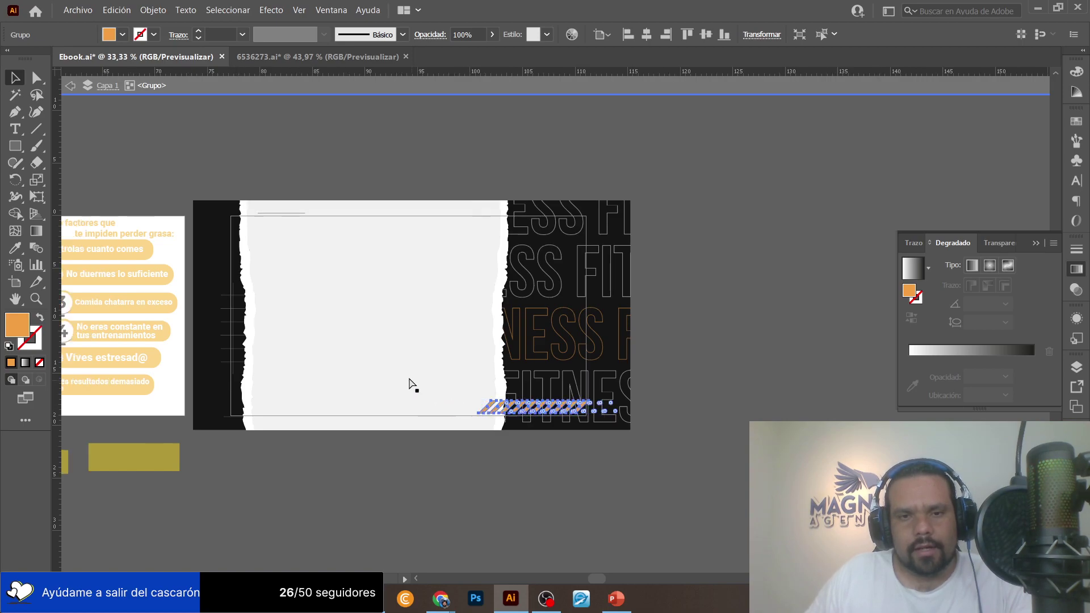
pyautogui.click(20, 254)
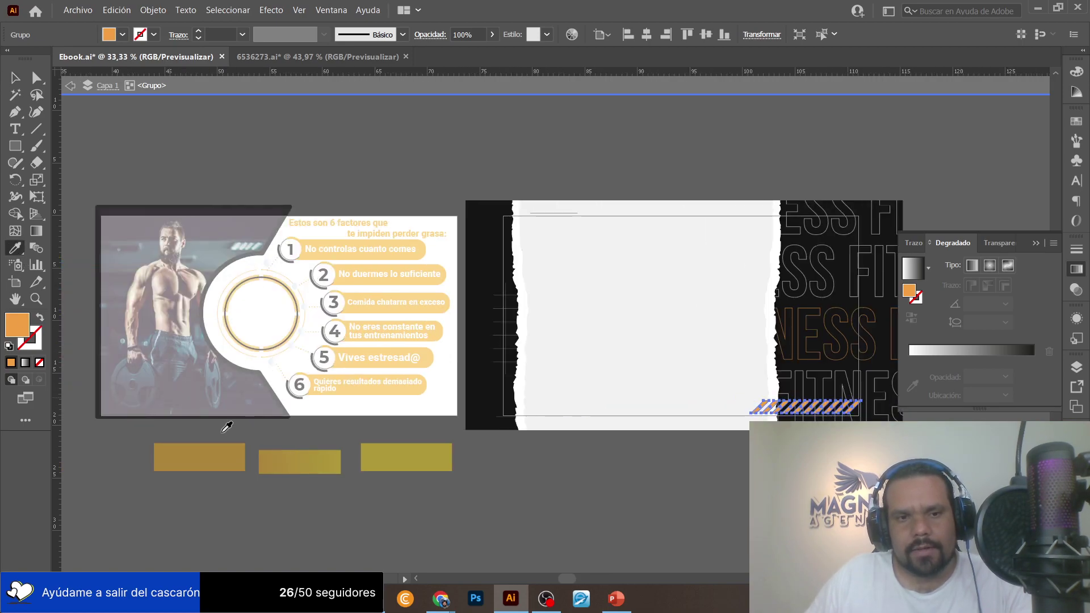
pyautogui.click(308, 458)
pyautogui.click(14, 78)
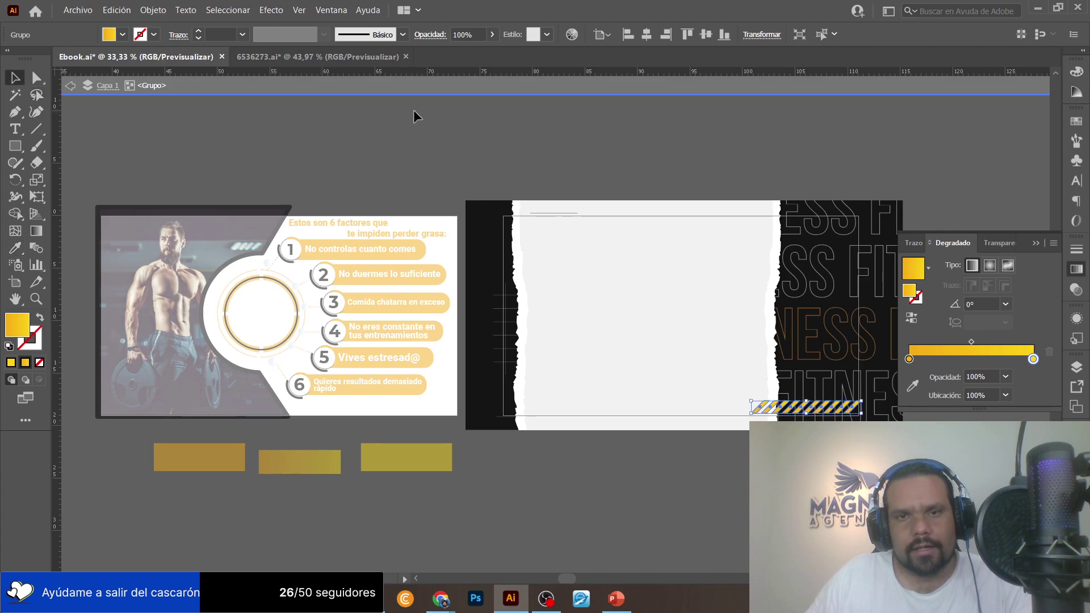
pyautogui.doubleClick(590, 122)
# Replace the FITNESS outline text inside the torn-paper page's clipping group with the copied ENTRENA DESDE CASA rows.
pyautogui.hscroll(-6, 653, 161)
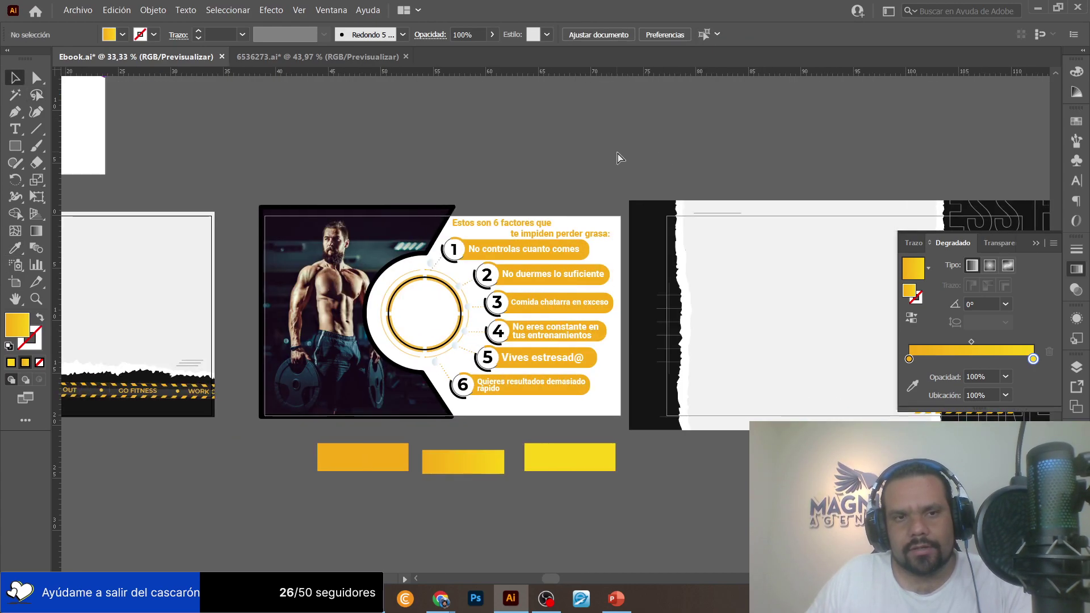
pyautogui.hscroll(4, 625, 158)
pyautogui.hscroll(7, 625, 159)
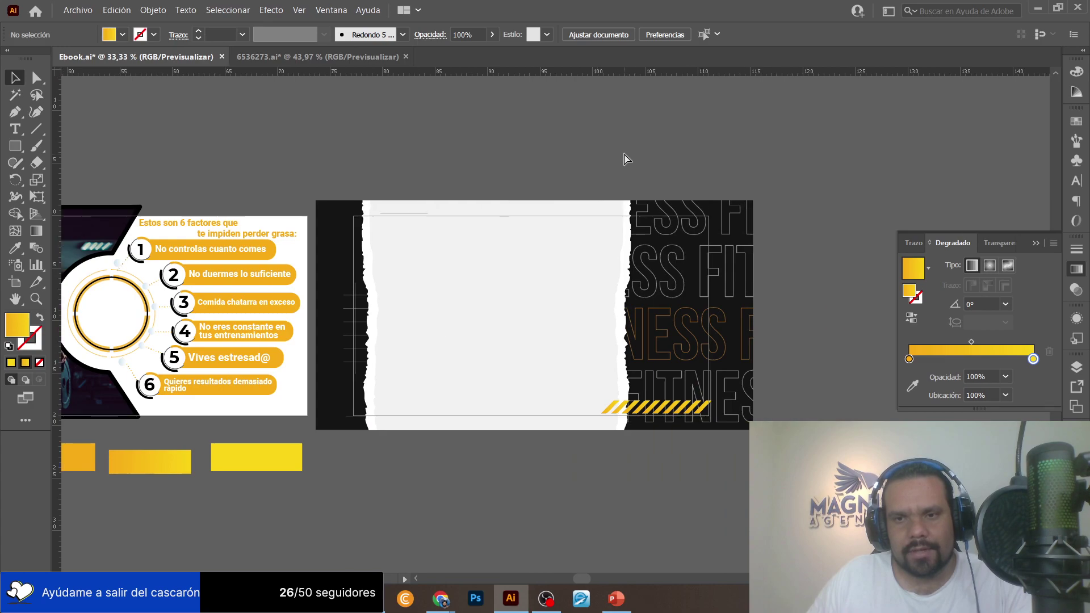
pyautogui.doubleClick(542, 234)
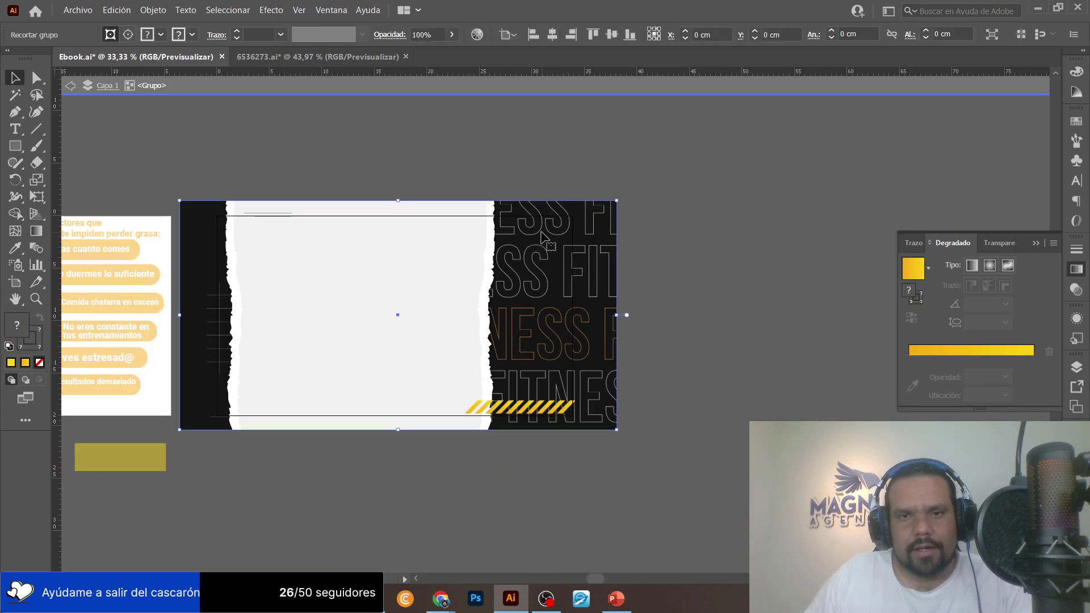
pyautogui.click(536, 228)
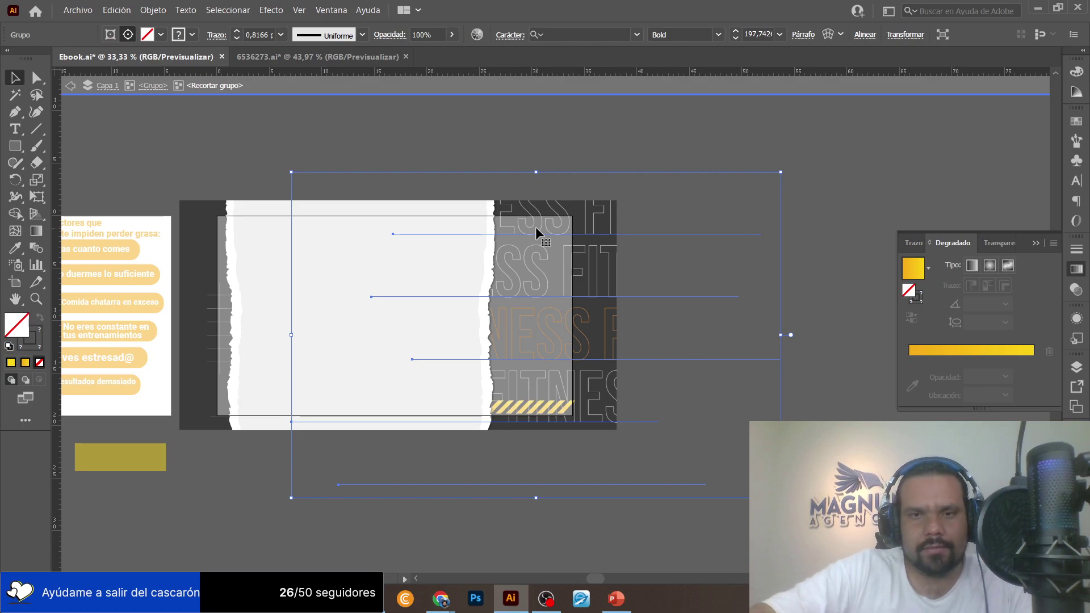
pyautogui.press('Delete')
pyautogui.hotkey('ctrl', 'v')
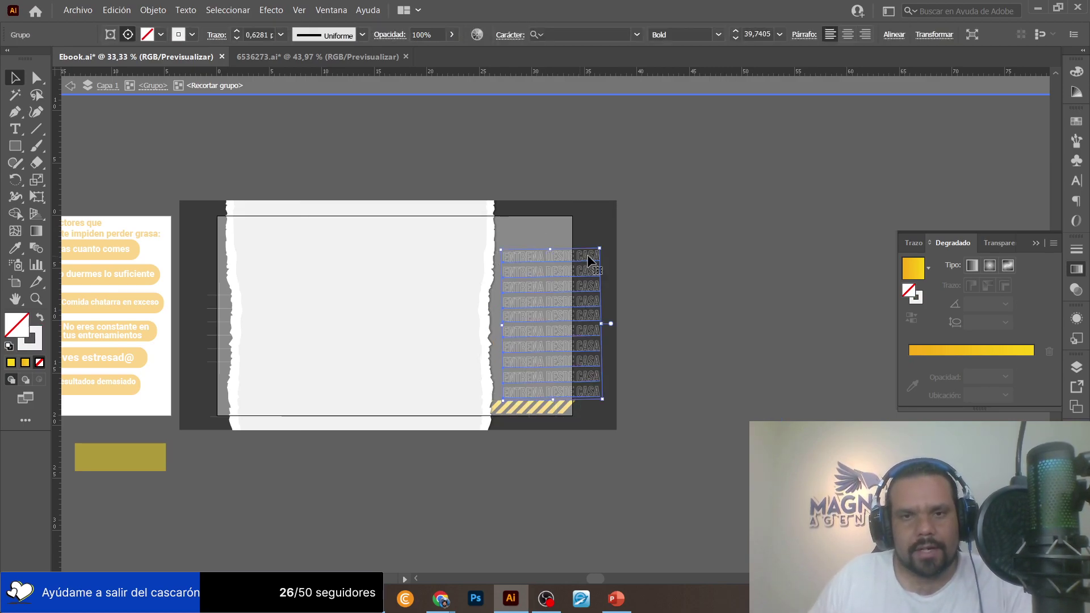
# Resize and position the pasted ENTRENA DESDE CASA rows to span from the torn paper's right edge to the artboard's edge.
pyautogui.moveTo(601, 249); pyautogui.dragTo(653, 215)
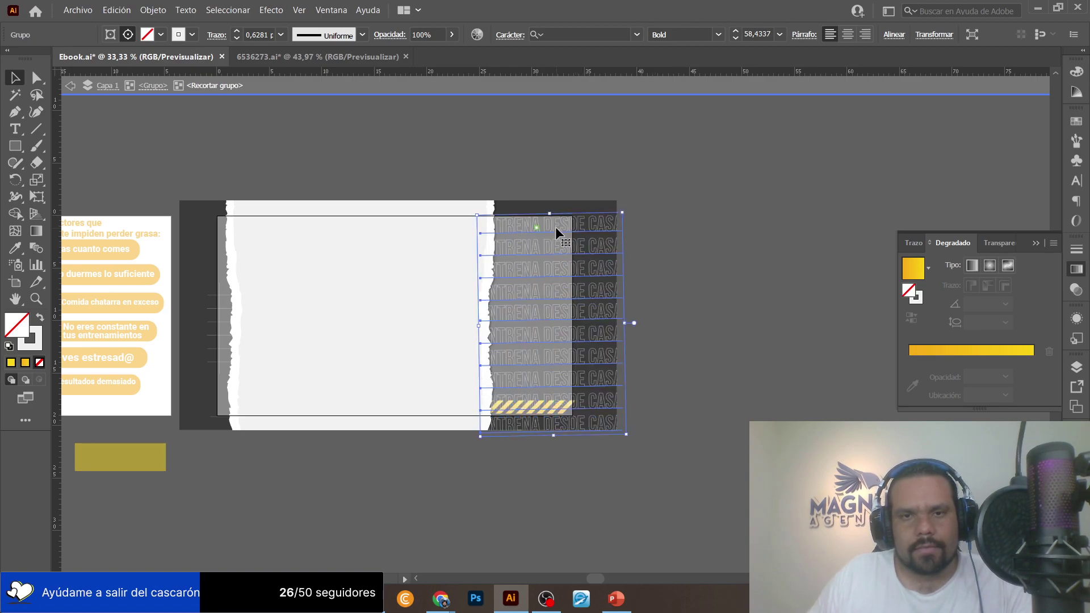
pyautogui.moveTo(556, 228)
pyautogui.mouseDown()
pyautogui.moveTo(514, 222)
pyautogui.moveTo(587, 220)
pyautogui.moveTo(557, 220)
pyautogui.mouseUp()
pyautogui.moveTo(625, 204); pyautogui.dragTo(573, 202)
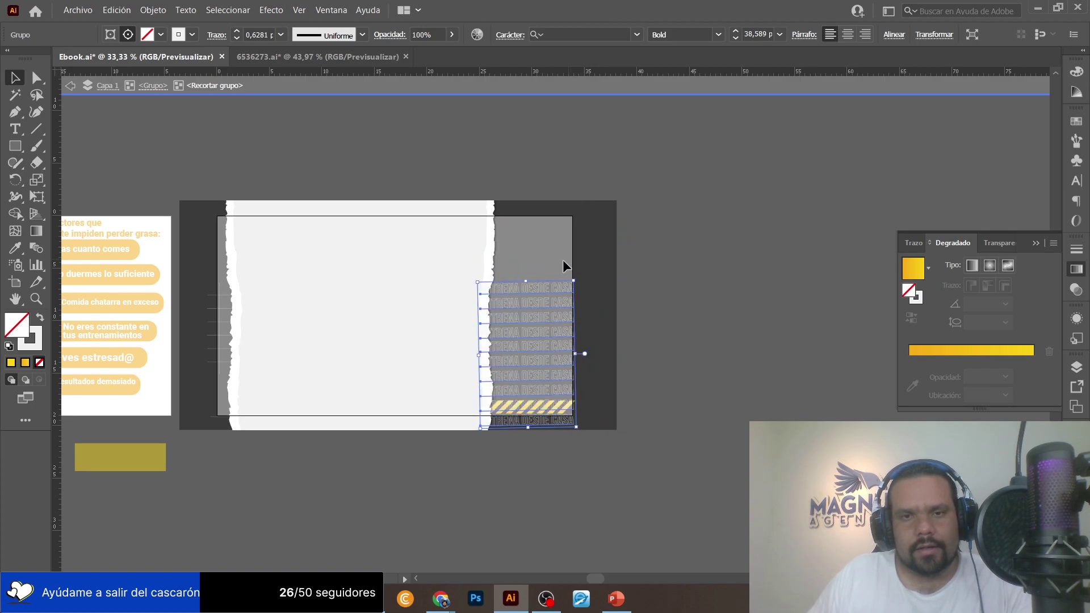
# Duplicate the block of text rows upward to fill the black band's full height, aligning the row spacing, and leave the group.
pyautogui.moveTo(533, 394); pyautogui.dragTo(539, 258)
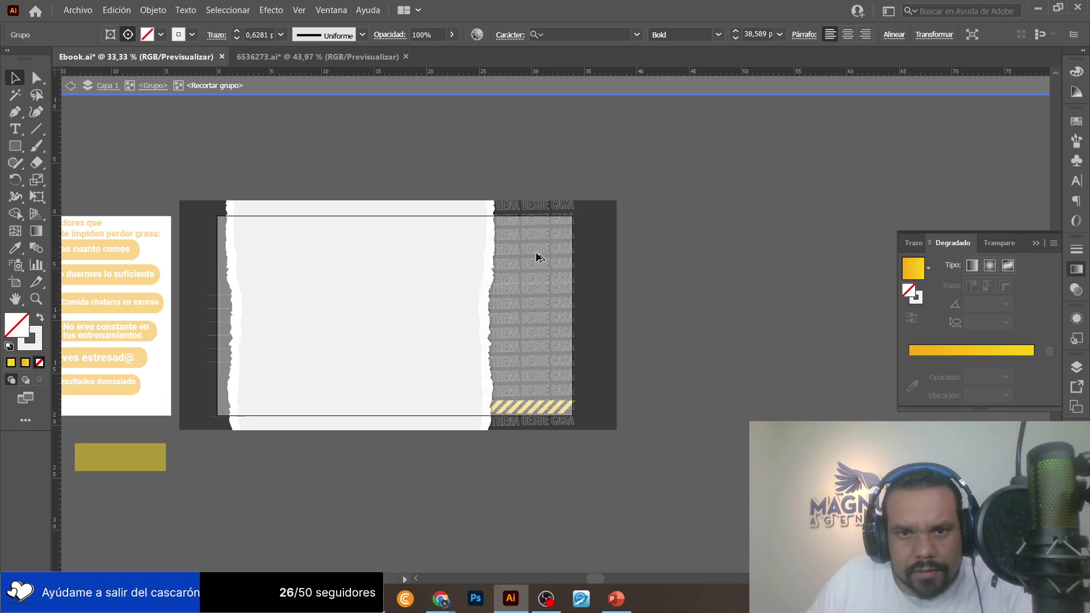
pyautogui.moveTo(538, 255); pyautogui.dragTo(541, 253)
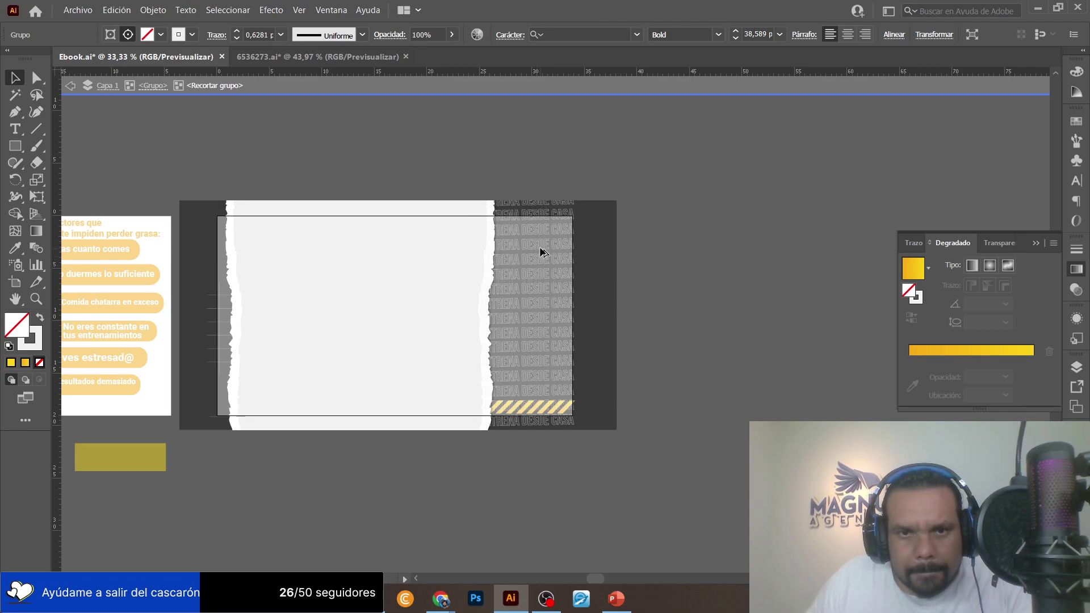
pyautogui.click(541, 250)
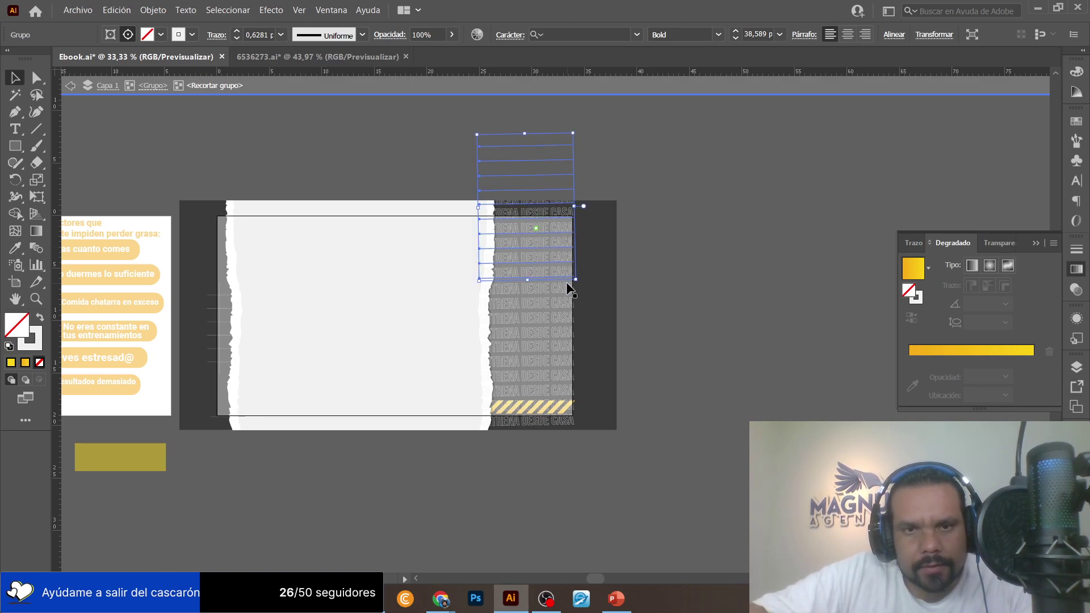
pyautogui.click(711, 230)
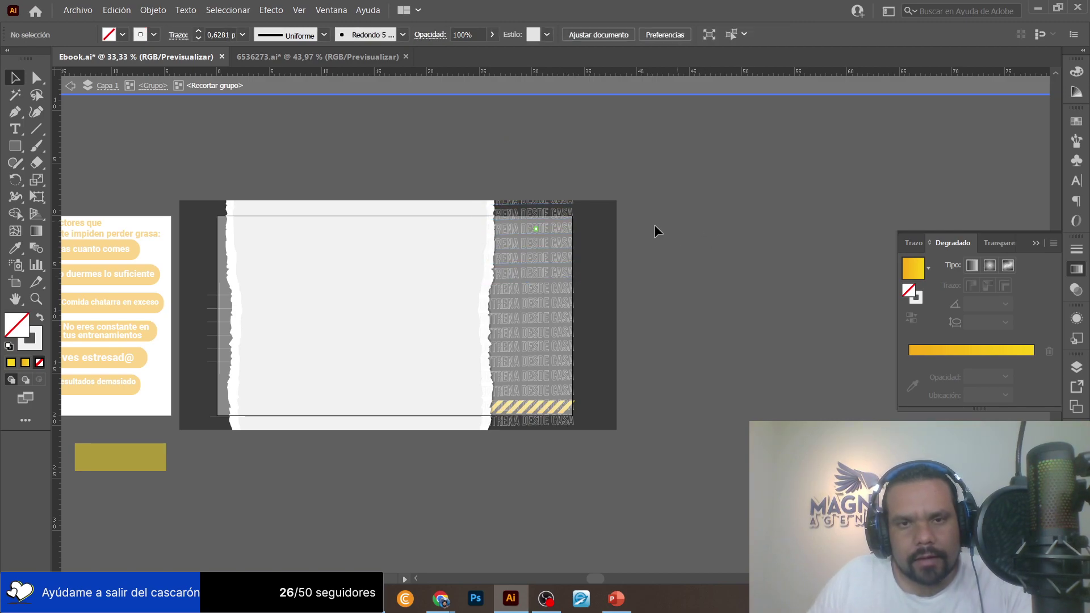
pyautogui.doubleClick(672, 165)
# Export all artboards as RGB JPEGs named Ebook at maximum quality 10 and 72 ppi, replacing the existing files.
pyautogui.hscroll(-3, 476, 224)
pyautogui.hscroll(-10, 476, 224)
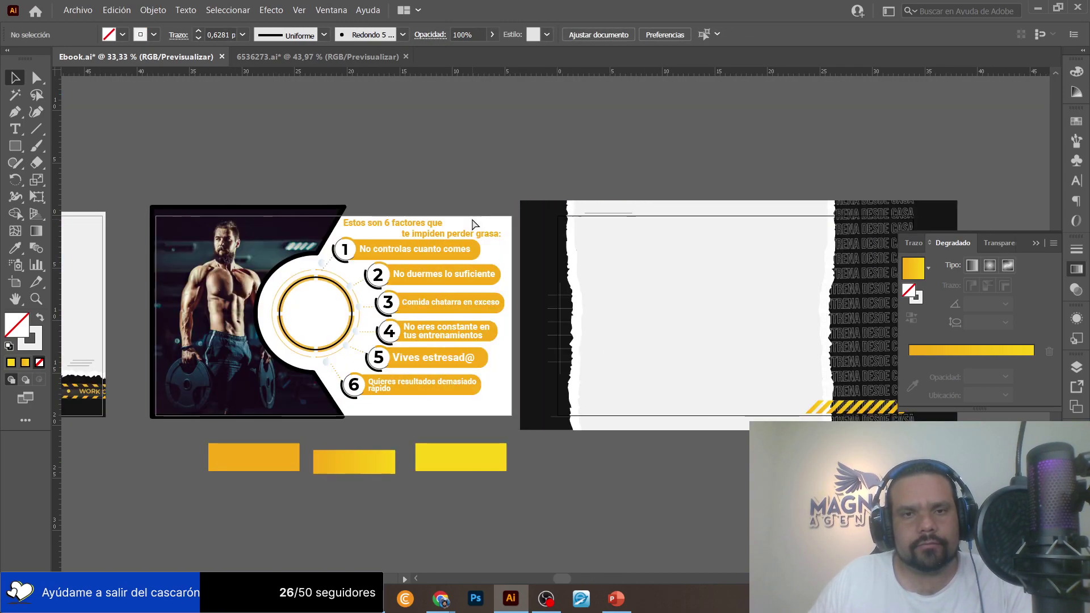
pyautogui.hscroll(3, 413, 129)
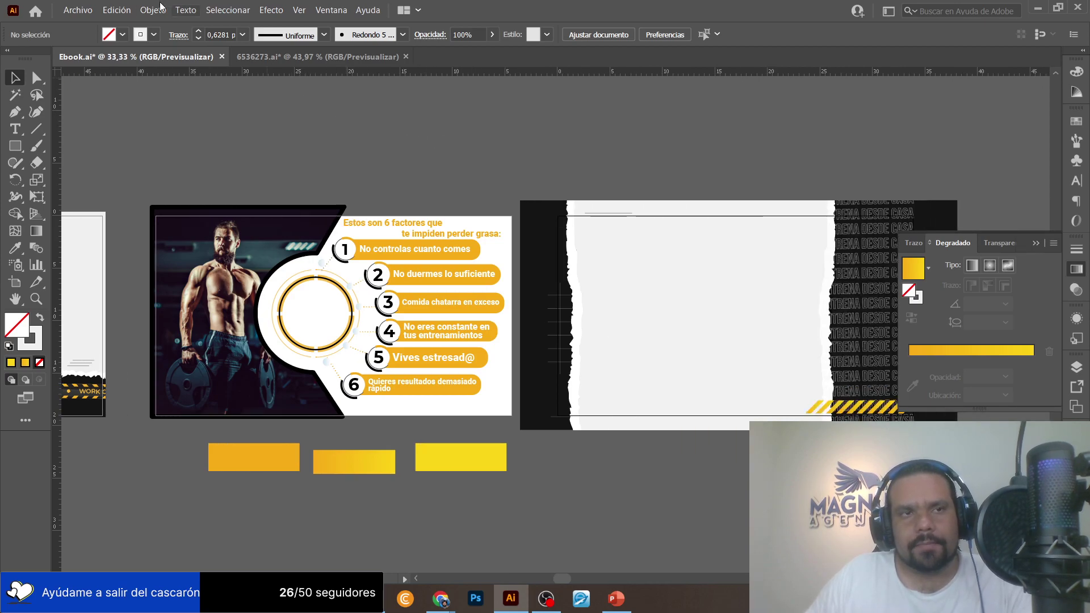
pyautogui.click(88, 12)
pyautogui.moveTo(125, 250)
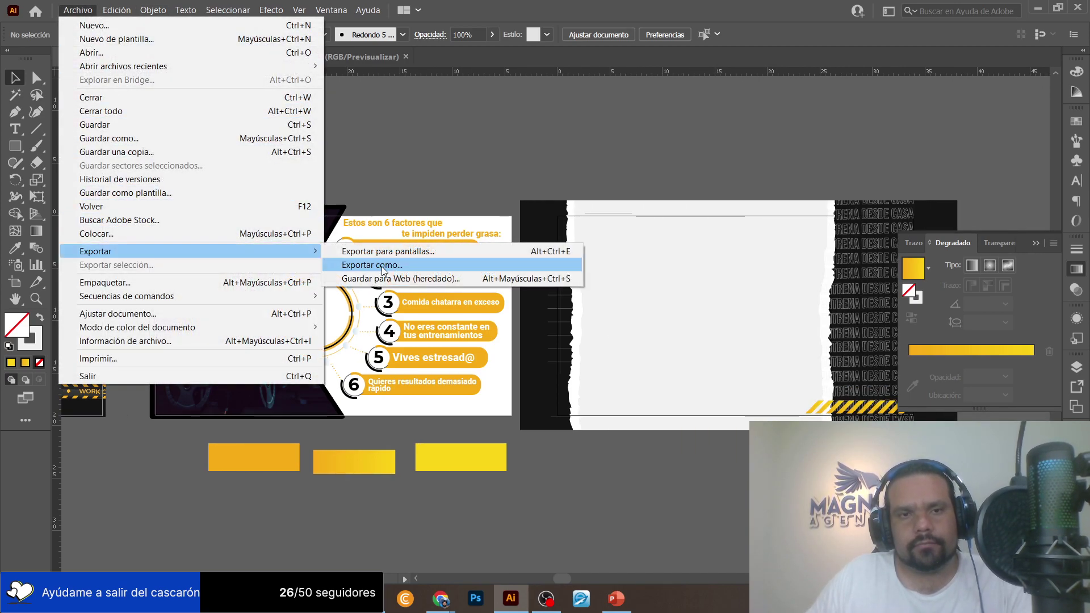
pyautogui.click(384, 267)
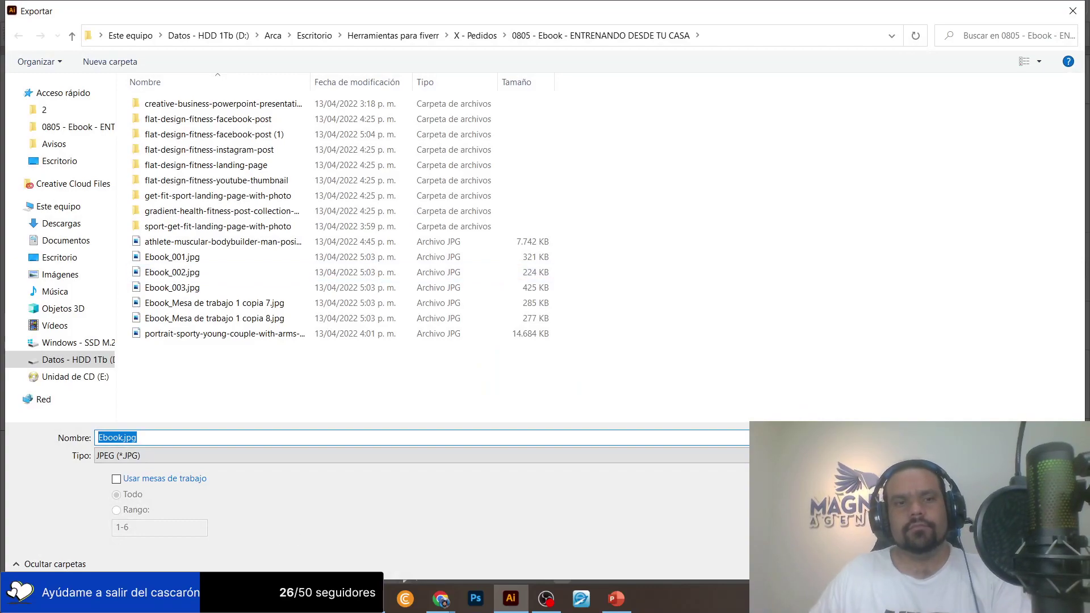
pyautogui.moveTo(265, 597)
pyautogui.click(199, 480)
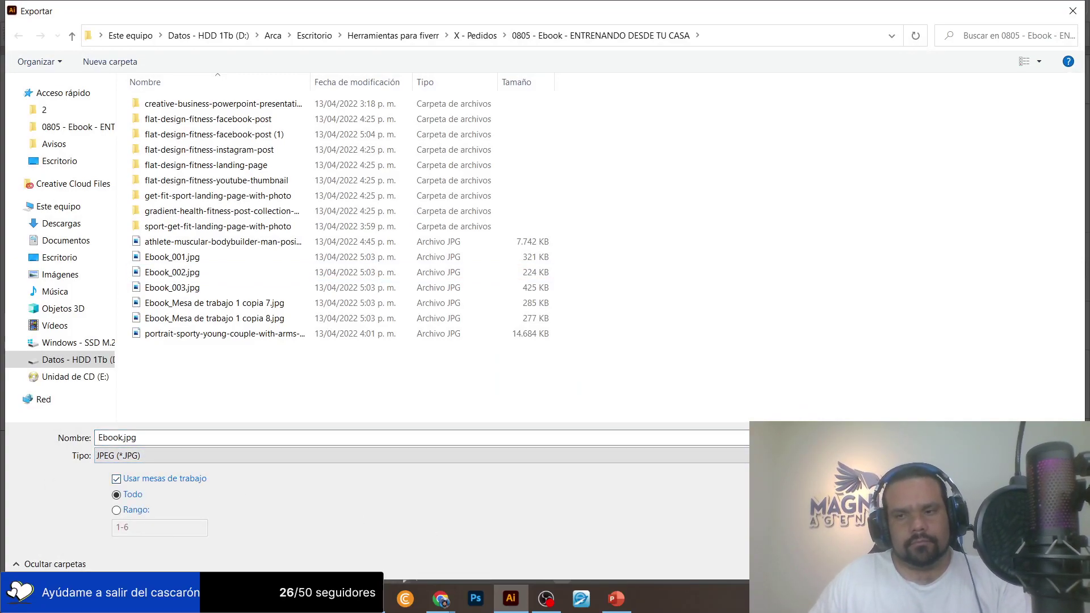
pyautogui.press('Return')
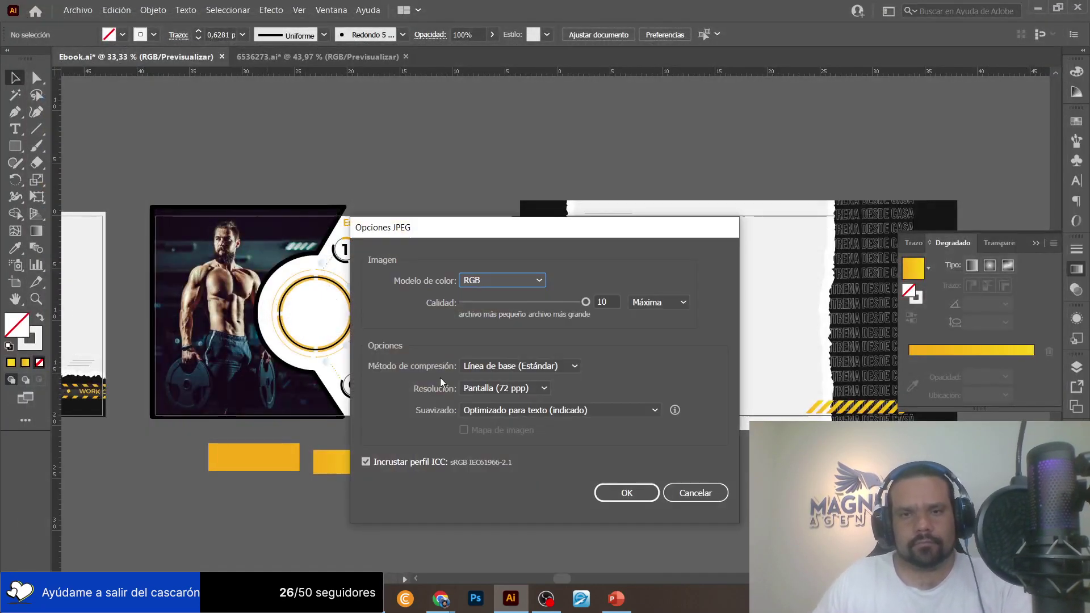
pyautogui.click(625, 493)
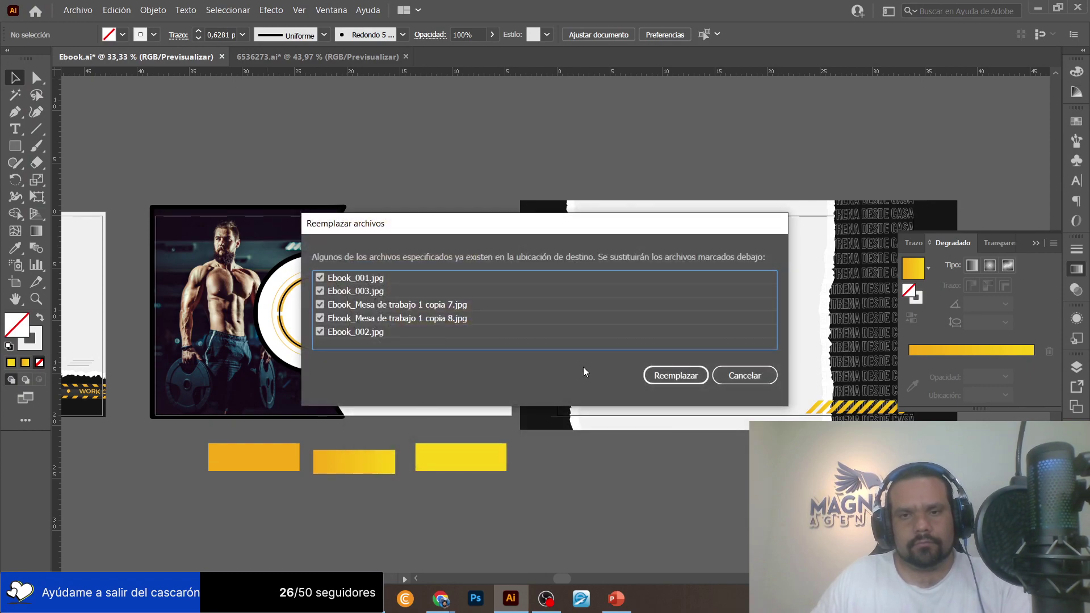
pyautogui.click(672, 370)
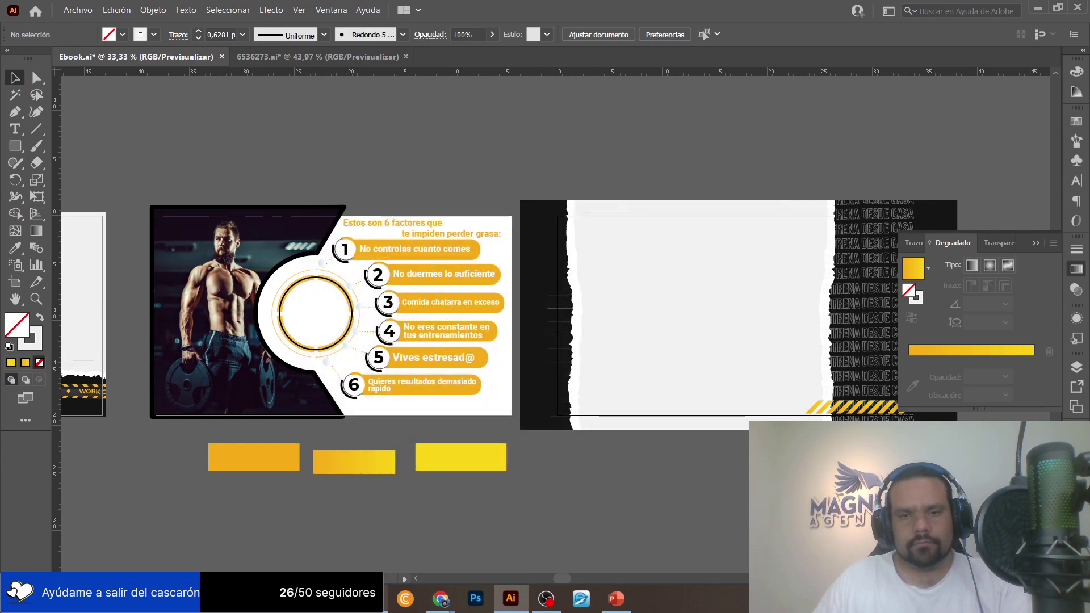
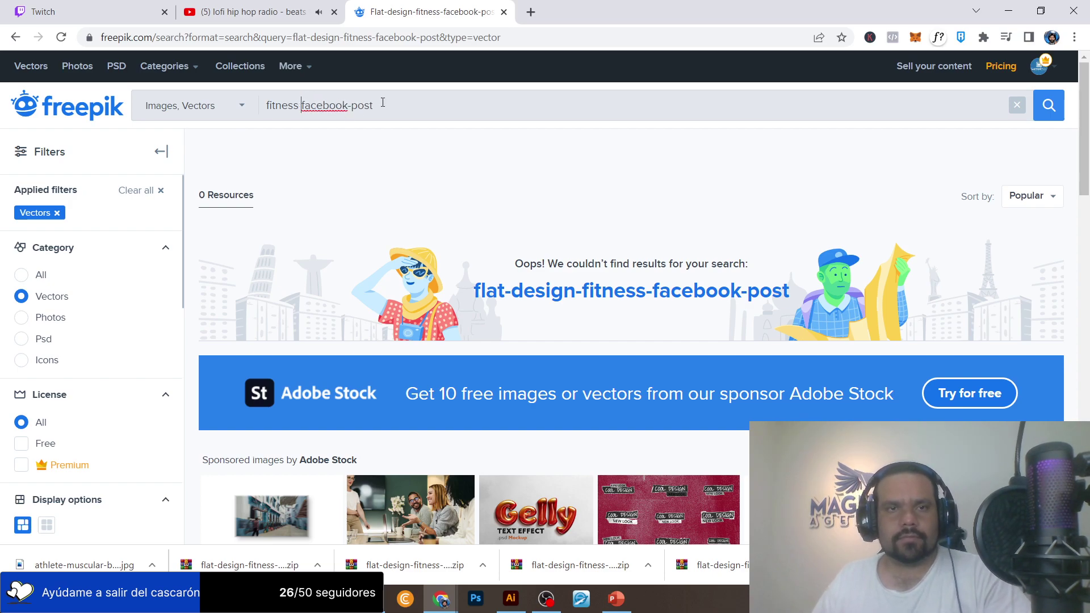
# Search Freepik's vectors in the browser for "fitness facebook" and open the WORKOUT TODAY and GET IN SHAPE templates in new tabs.
pyautogui.press('Return')
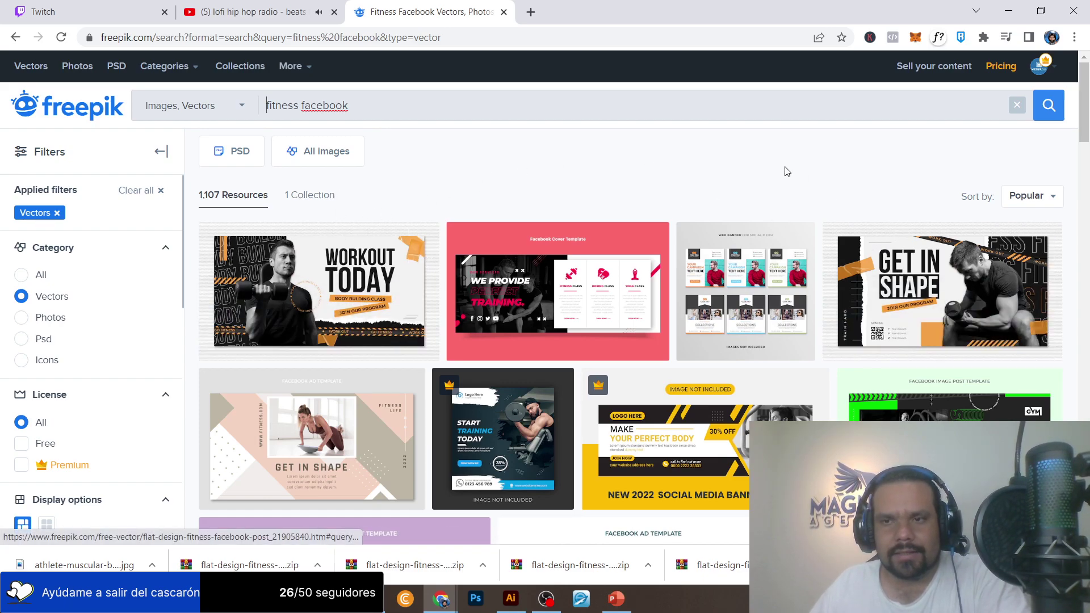
pyautogui.rightClick(314, 268)
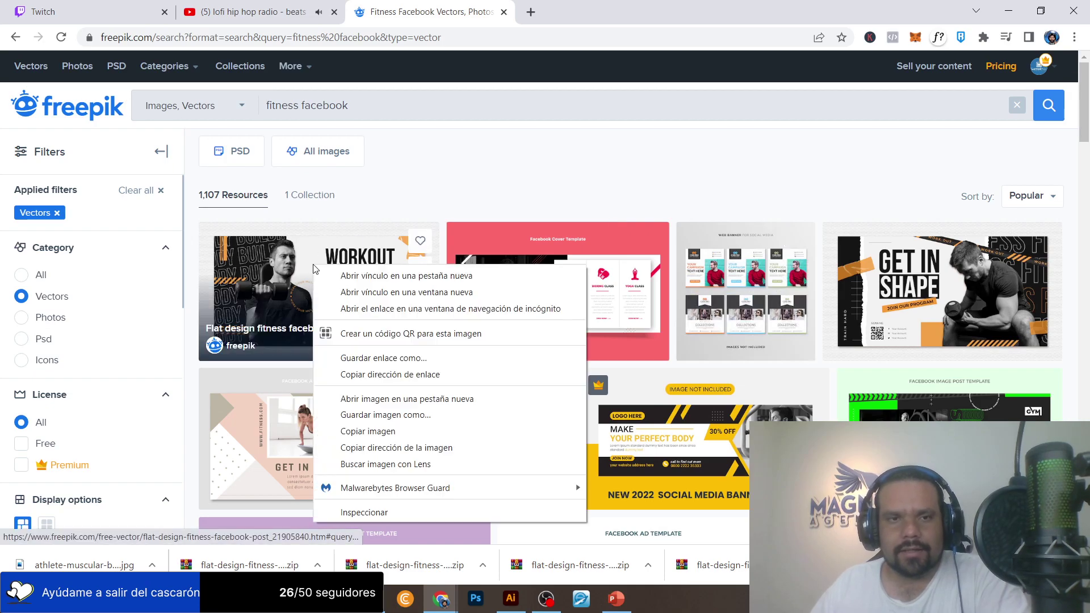
pyautogui.click(358, 276)
pyautogui.rightClick(823, 274)
pyautogui.click(869, 283)
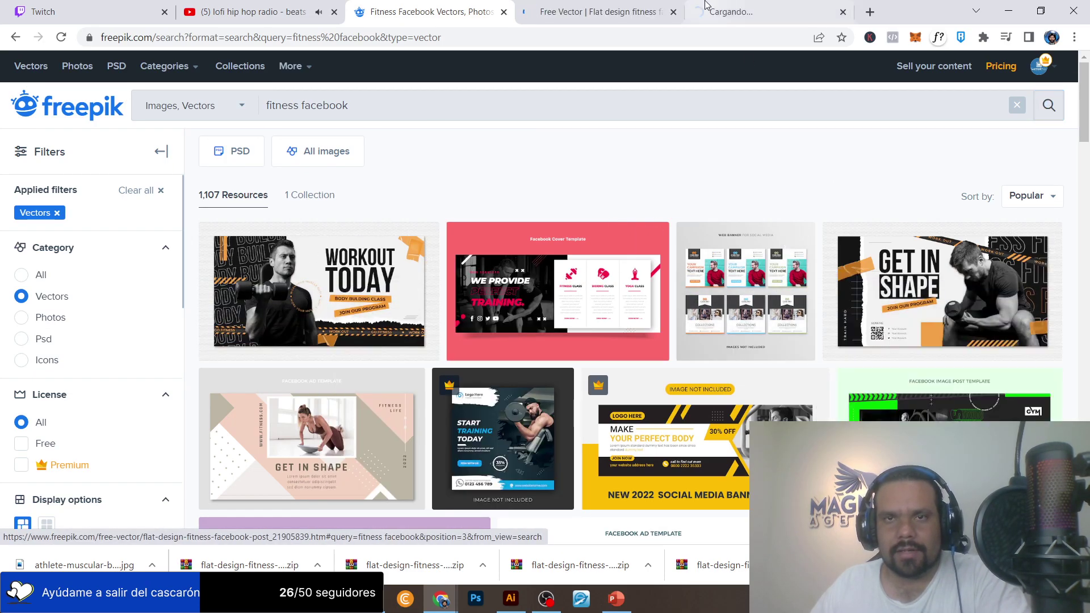
# Browse the same-series designs on the WORKOUT TODAY template's page.
pyautogui.click(602, 12)
pyautogui.scroll(-5, 386, 284)
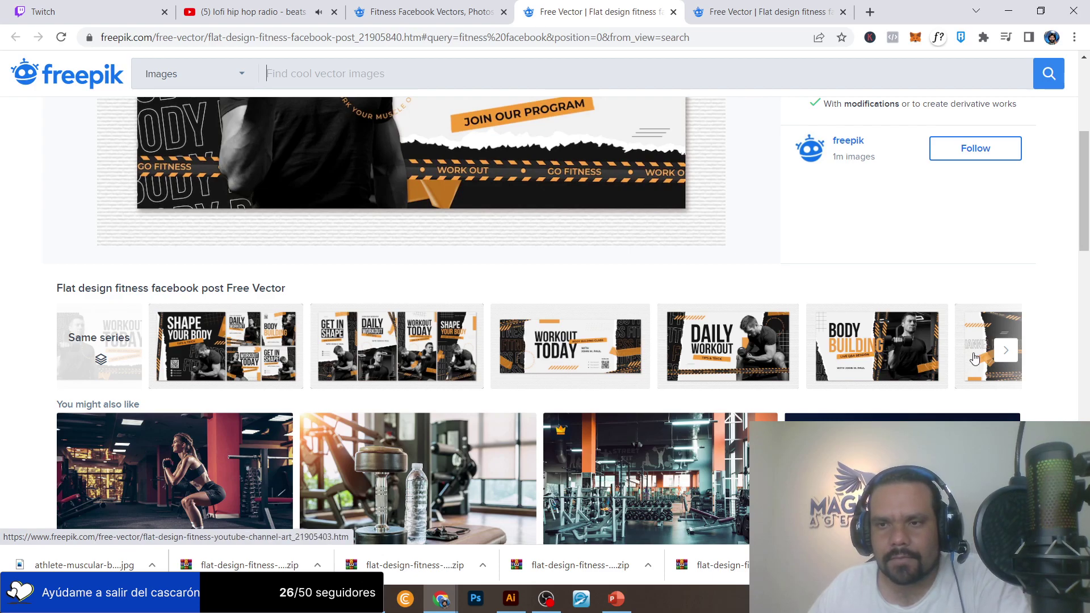
pyautogui.click(1006, 351)
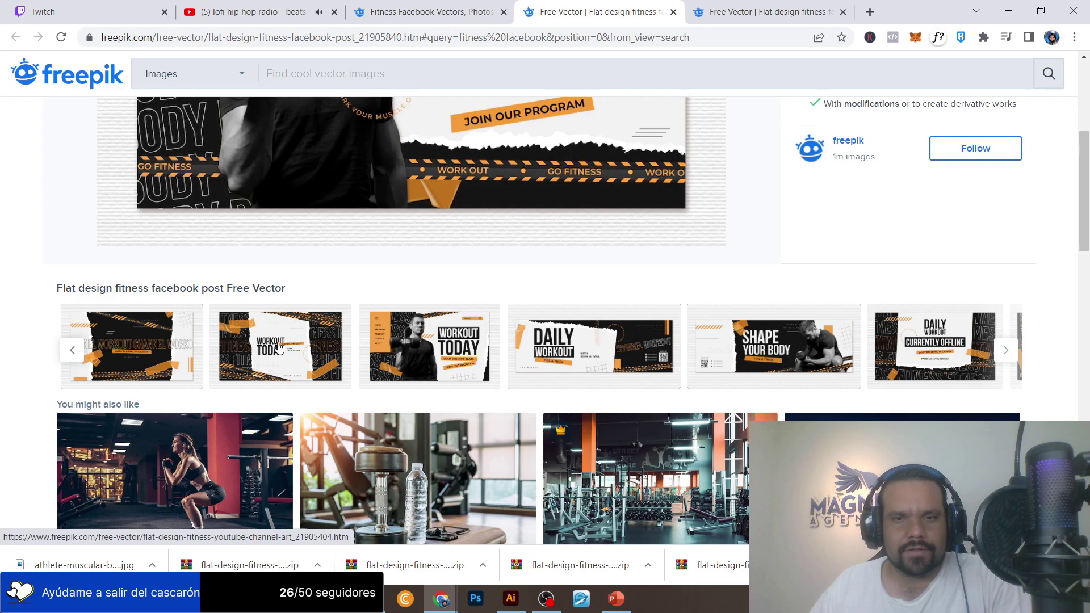
# Open the same-series WORKOUT TODAY channel art, DAILY WORKOUT and SHAPE YOUR BODY headers, and WORKOUT TODAY Facebook cover in new tabs.
pyautogui.middleClick(278, 348)
pyautogui.middleClick(738, 363)
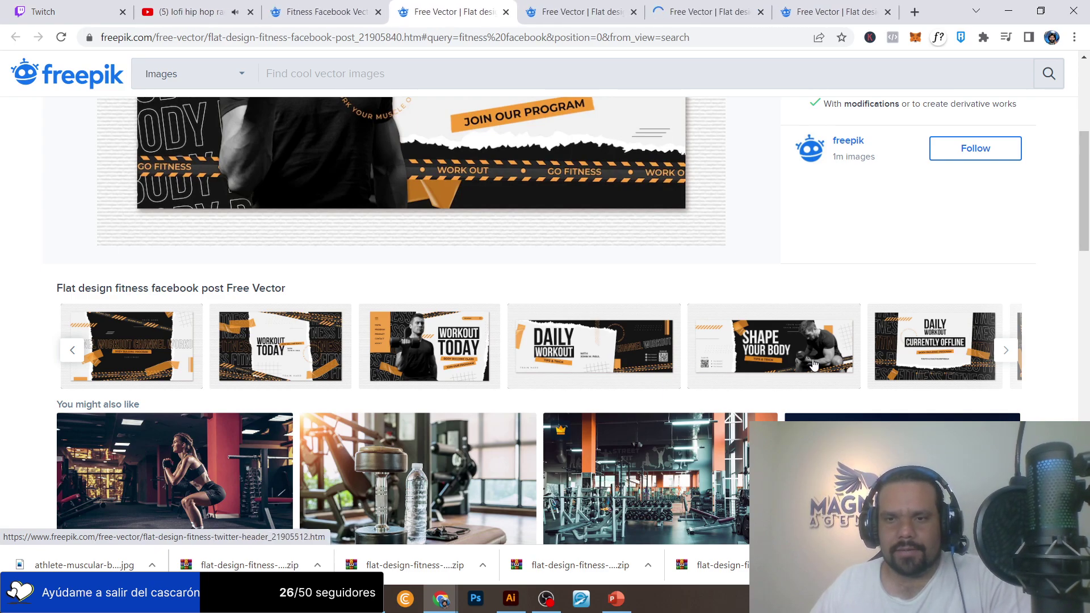
pyautogui.middleClick(798, 353)
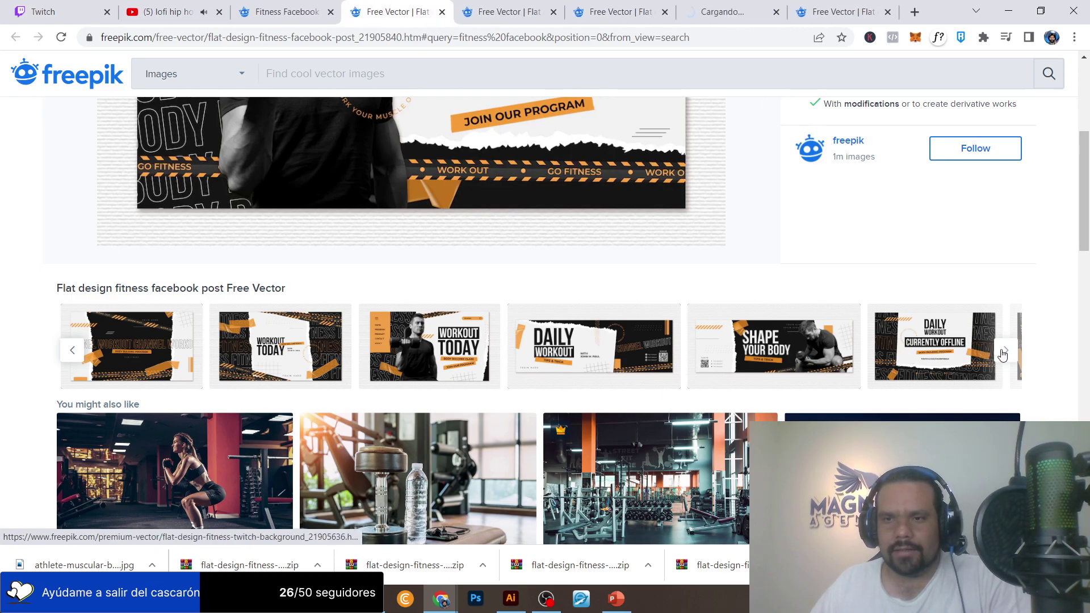
pyautogui.click(1004, 354)
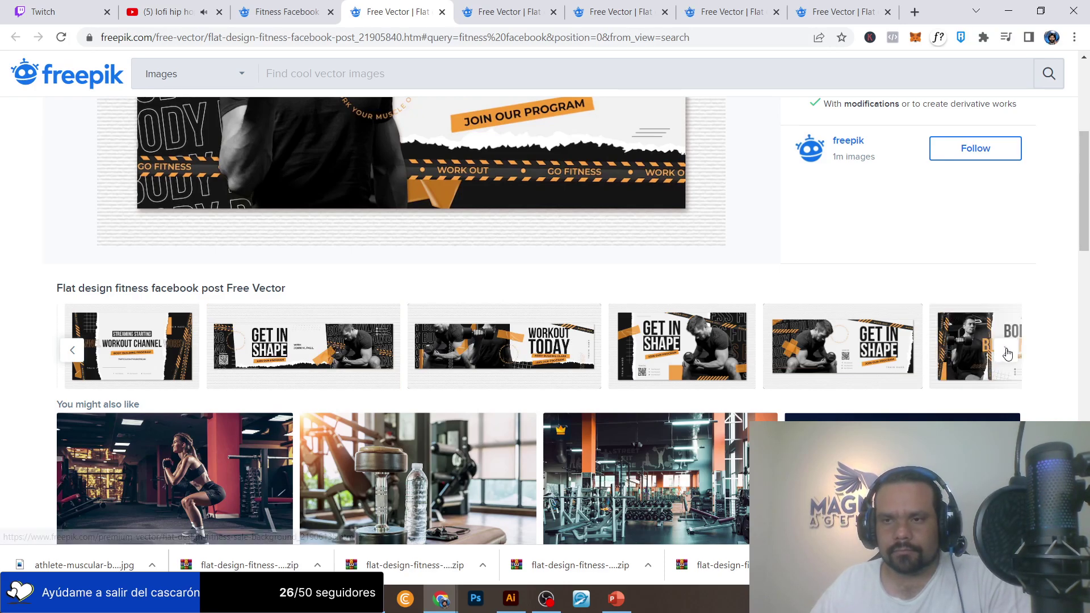
pyautogui.click(71, 352)
pyautogui.click(71, 352)
pyautogui.click(71, 351)
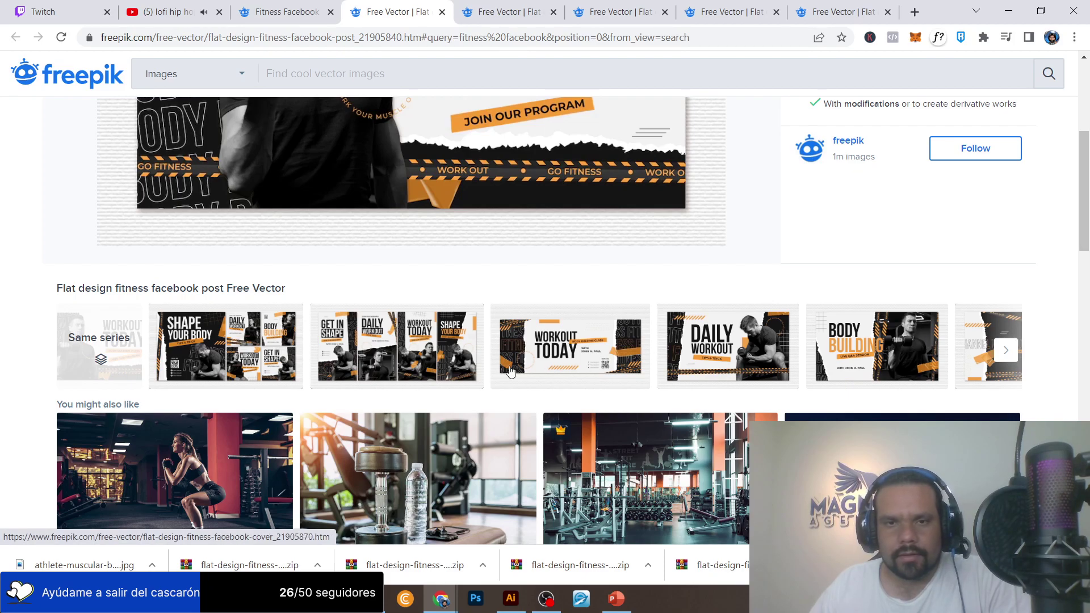
pyautogui.middleClick(576, 350)
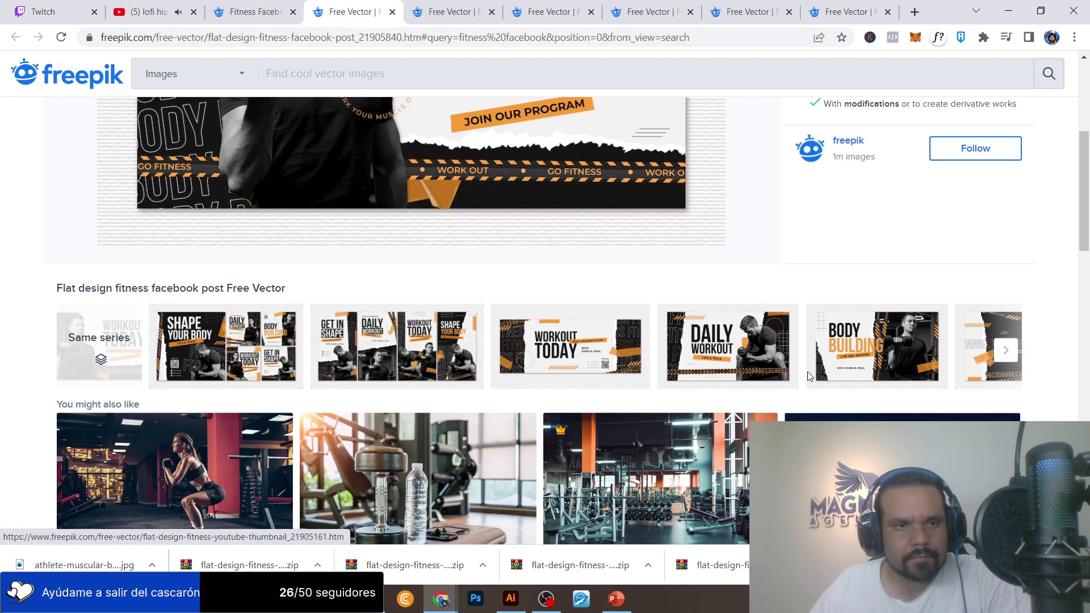
# Open the same-series CHANNEL WORKOUT, WORKOUT TODAY and DAILY WORKOUT "currently offline" designs in new tabs, and browse the remaining series and related images.
pyautogui.click(1011, 352)
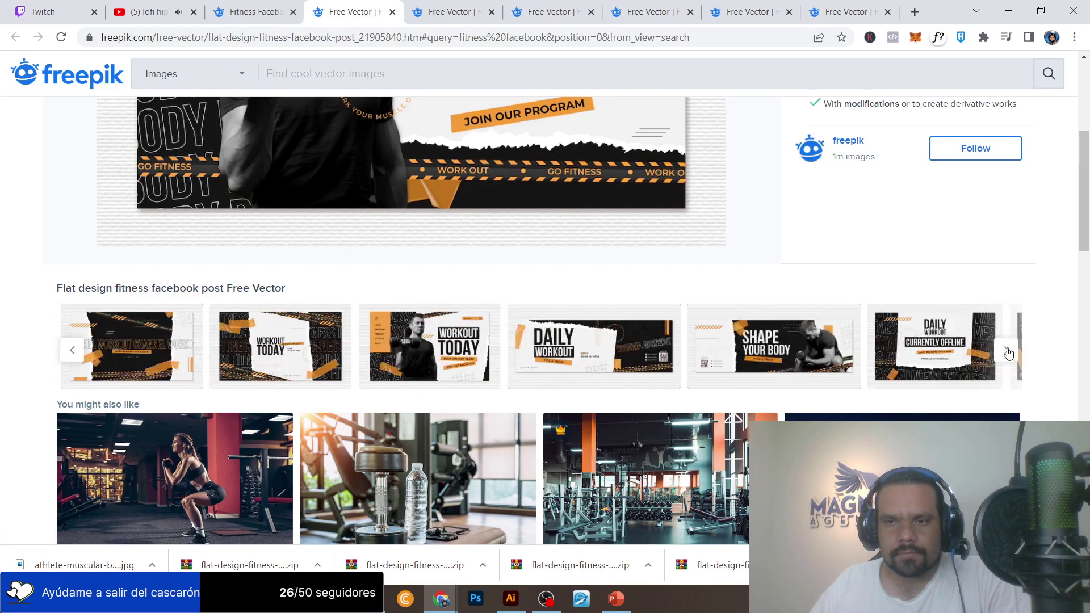
pyautogui.middleClick(282, 347)
pyautogui.middleClick(282, 346)
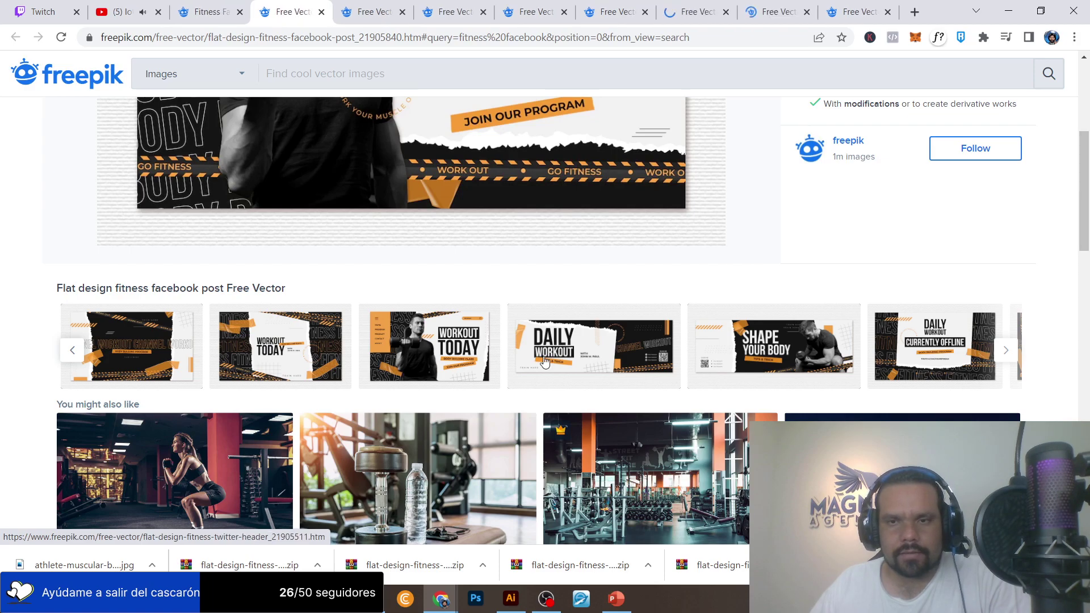
pyautogui.middleClick(913, 355)
pyautogui.click(1006, 351)
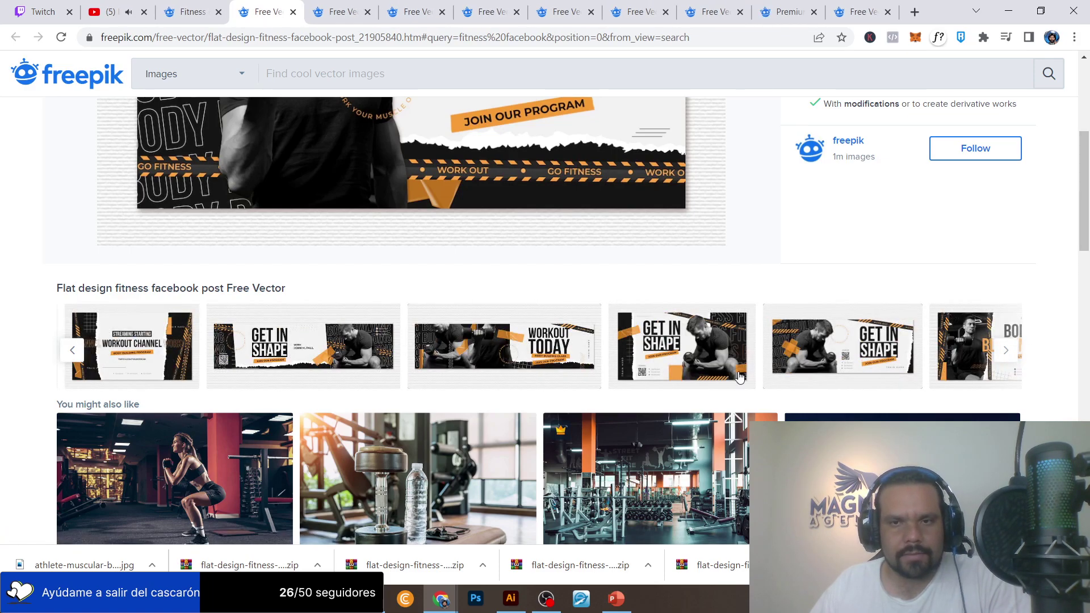
pyautogui.click(1002, 352)
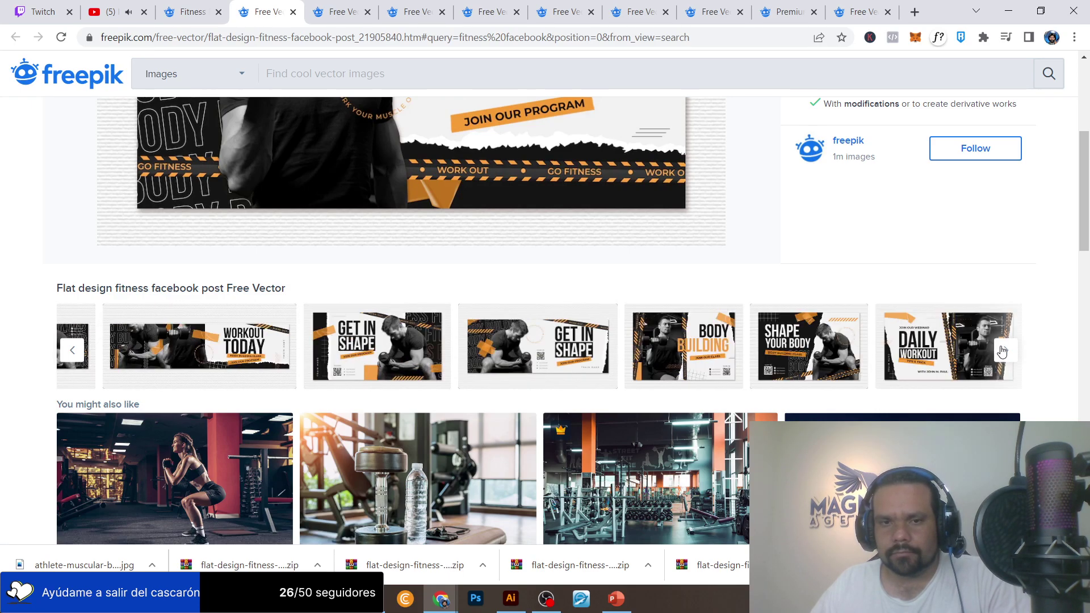
pyautogui.scroll(-6, 522, 363)
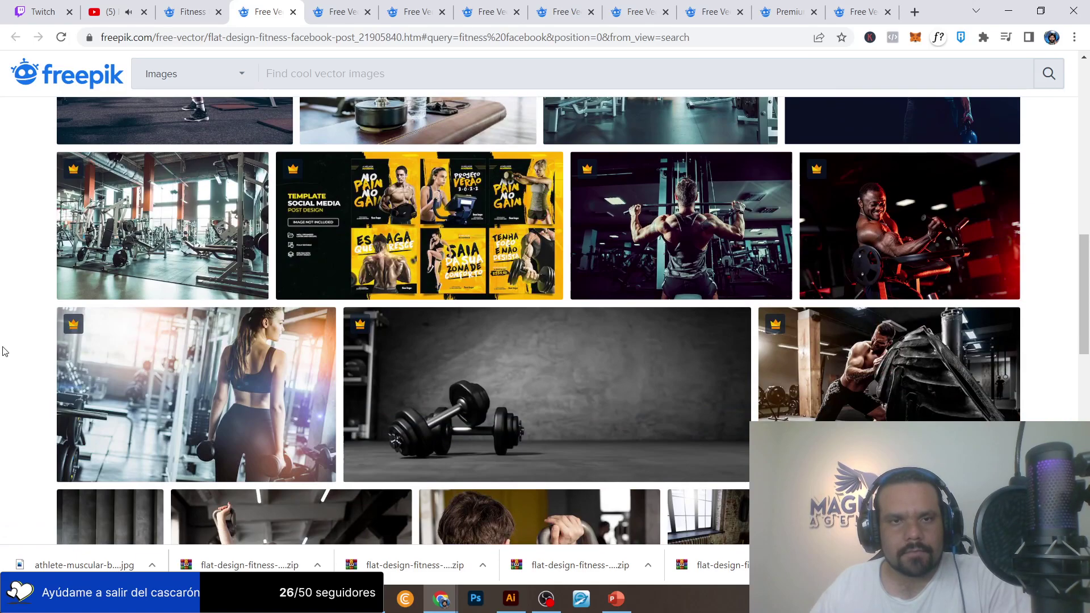
pyautogui.scroll(-12, 3, 338)
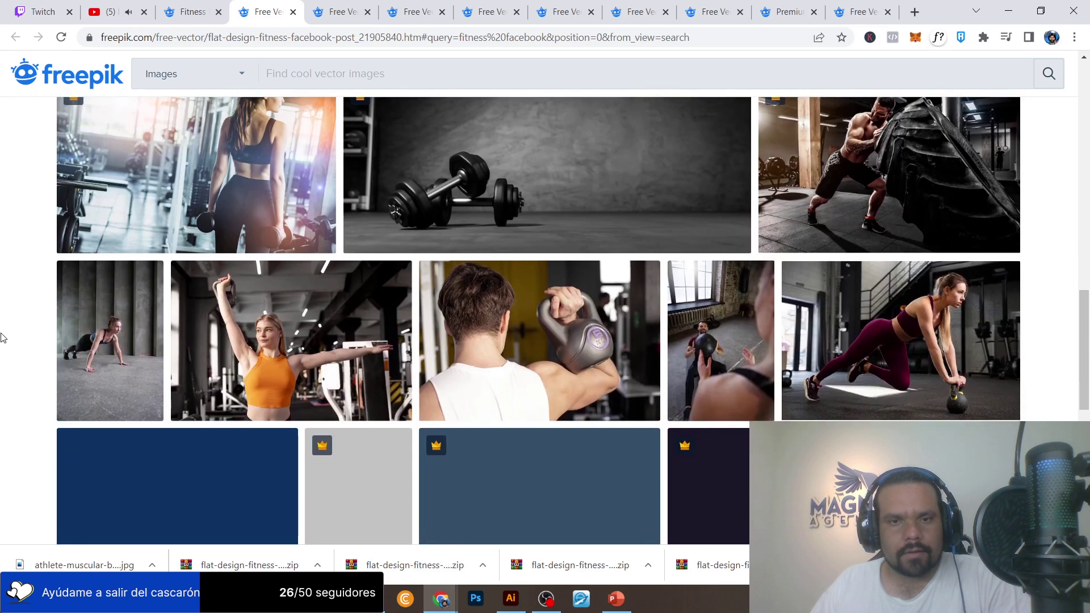
pyautogui.scroll(10, 3, 338)
pyautogui.scroll(12, 3, 338)
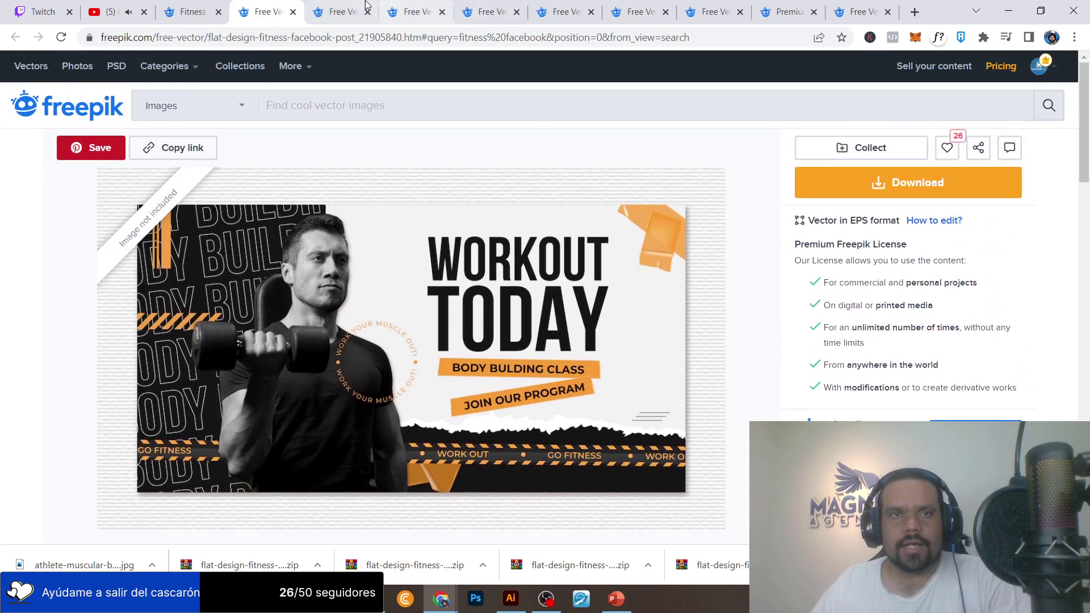
# Download the WORKOUT TODAY channel art, the DAILY WORKOUT and SHAPE YOUR BODY headers, and the WORKOUT TODAY Facebook cover.
pyautogui.click(339, 12)
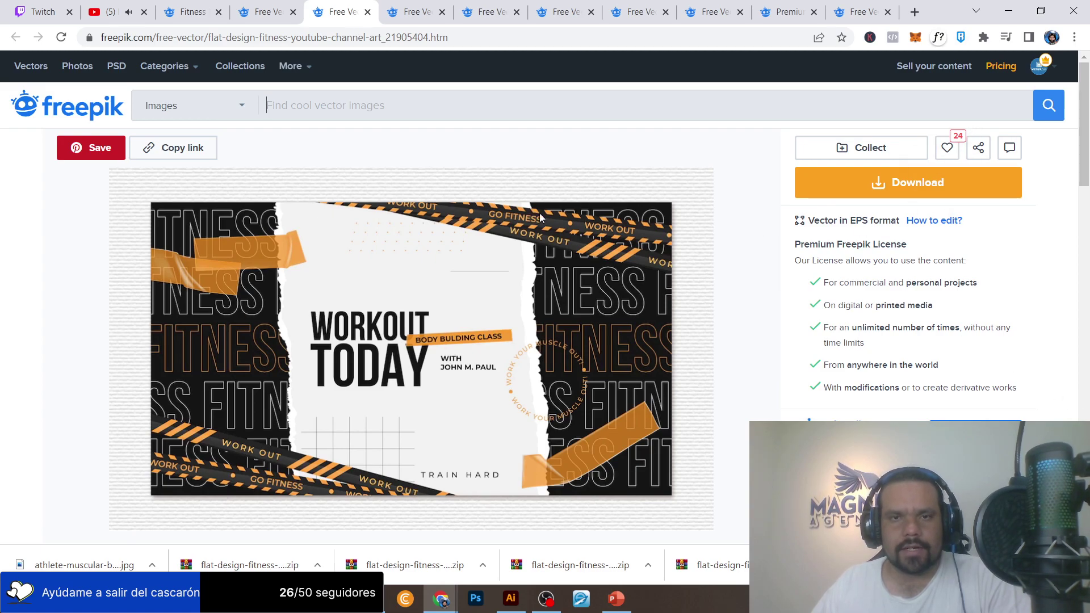
pyautogui.click(915, 170)
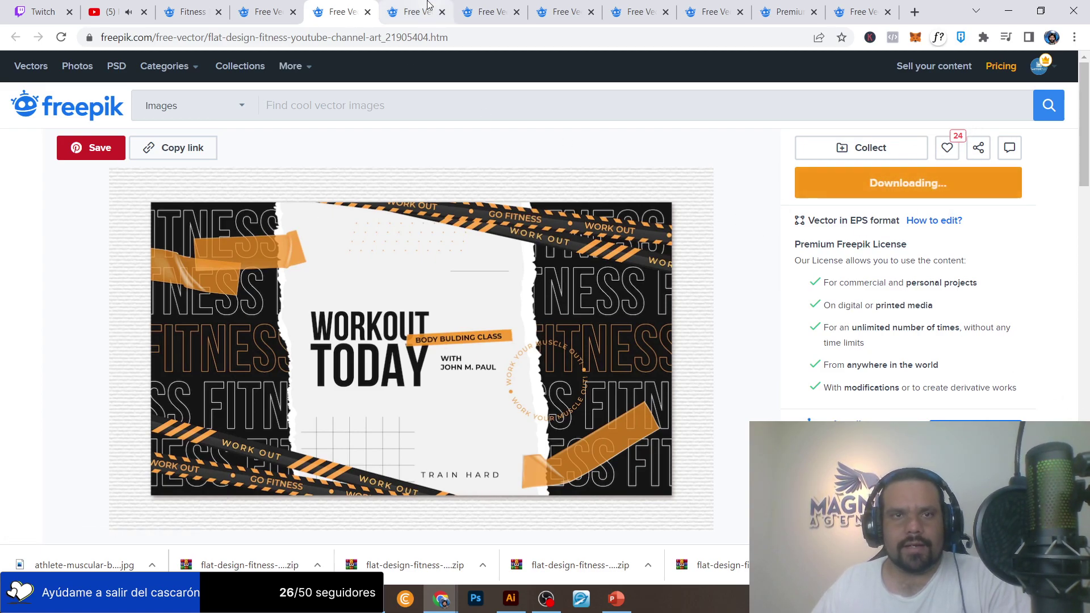
pyautogui.click(411, 12)
pyautogui.click(880, 185)
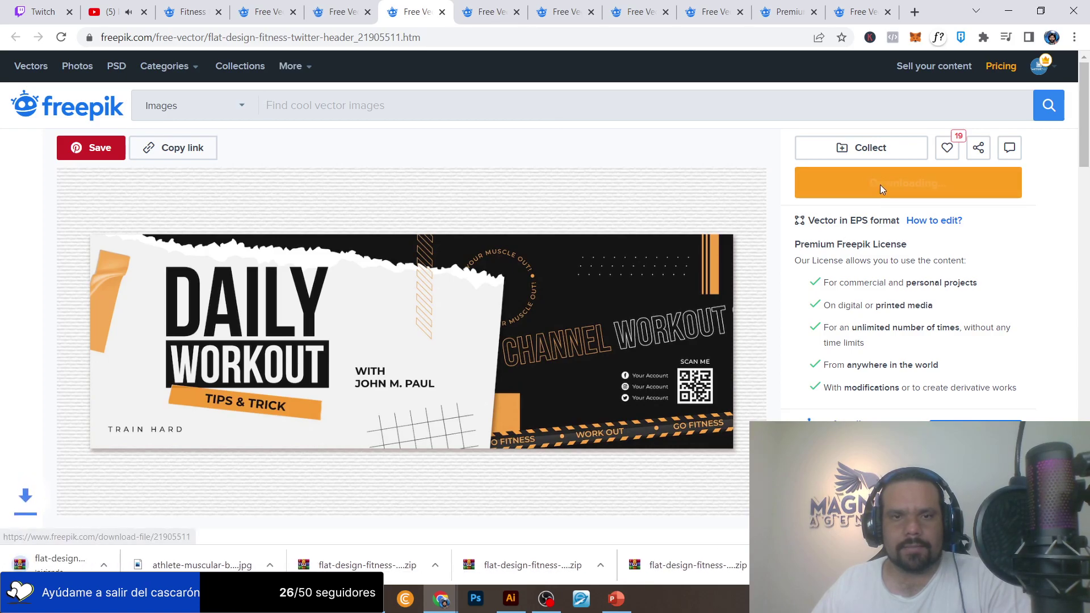
pyautogui.hotkey('ctrl', 'Tab')
pyautogui.click(880, 191)
pyautogui.hotkey('ctrl', 'Tab')
pyautogui.click(867, 180)
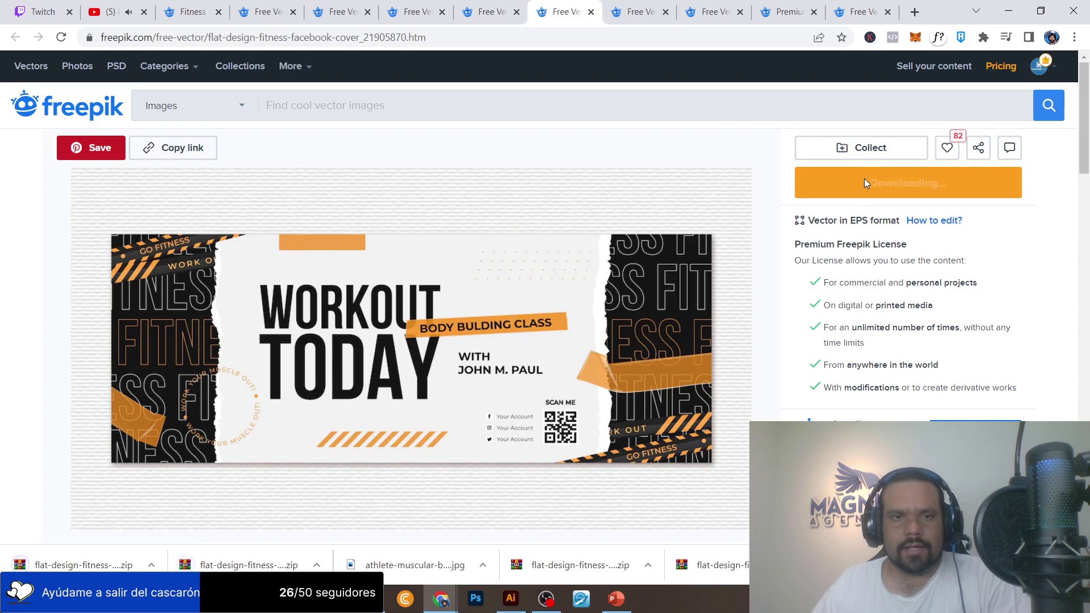
# Download the templates in the remaining tabs: CHANNEL WORKOUT and WORKOUT TODAY channel art, the Twitch background, and the GET IN SHAPE Facebook post.
pyautogui.hotkey('ctrl', 'Tab')
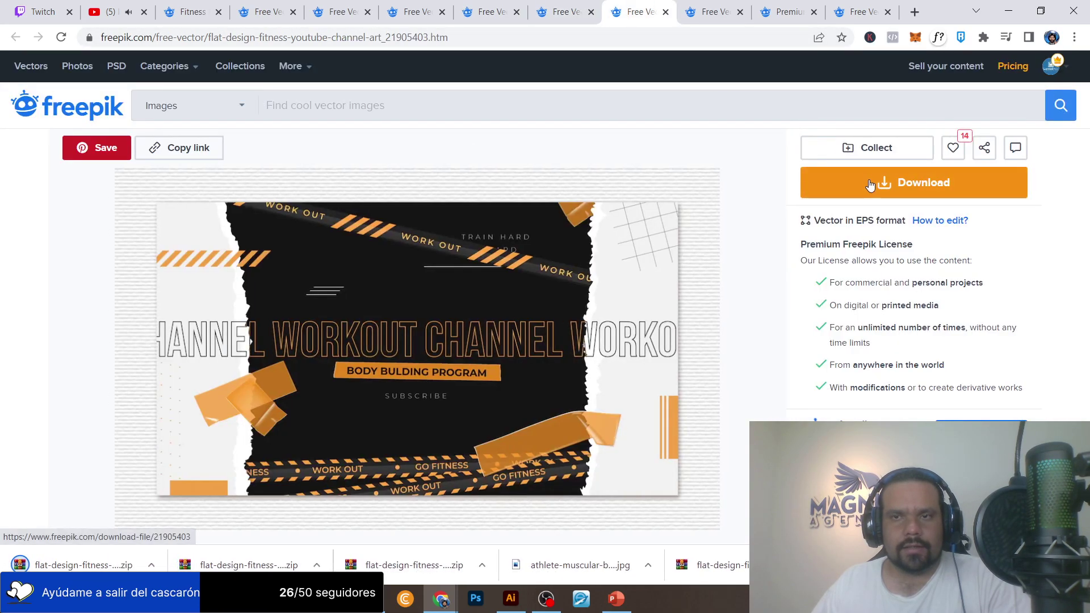
pyautogui.click(865, 181)
pyautogui.hotkey('ctrl', 'Tab')
pyautogui.click(857, 170)
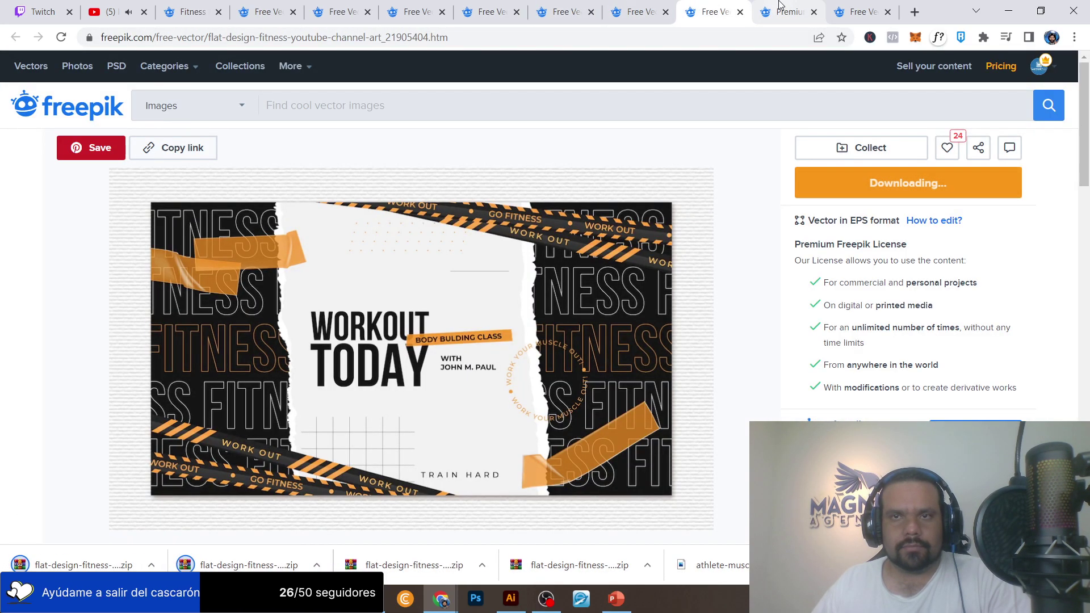
pyautogui.hotkey('ctrl', 'Tab')
pyautogui.click(866, 196)
pyautogui.hotkey('ctrl', 'Tab')
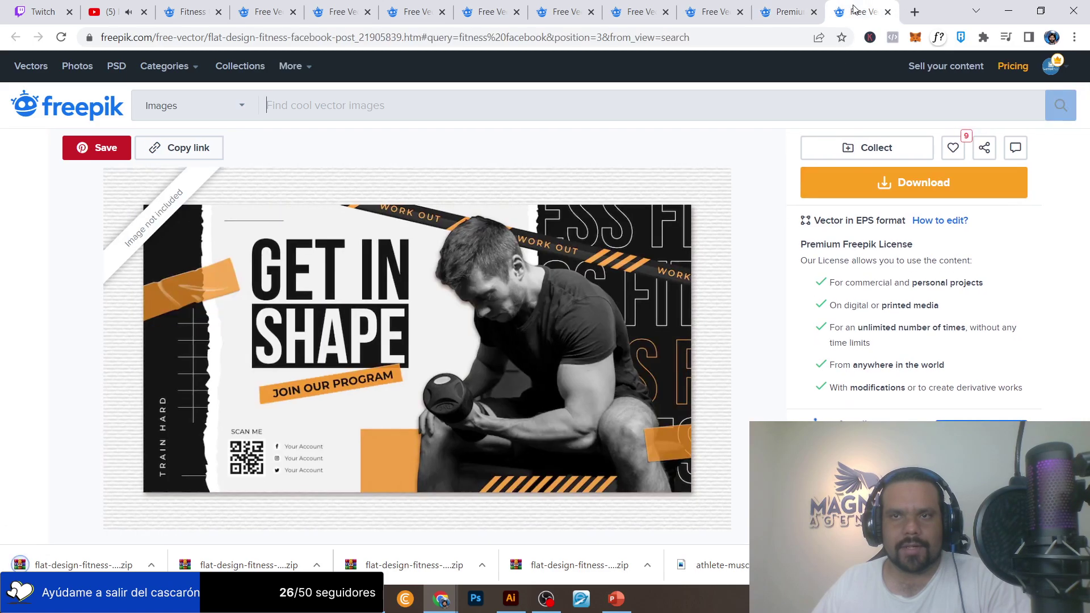
pyautogui.click(874, 187)
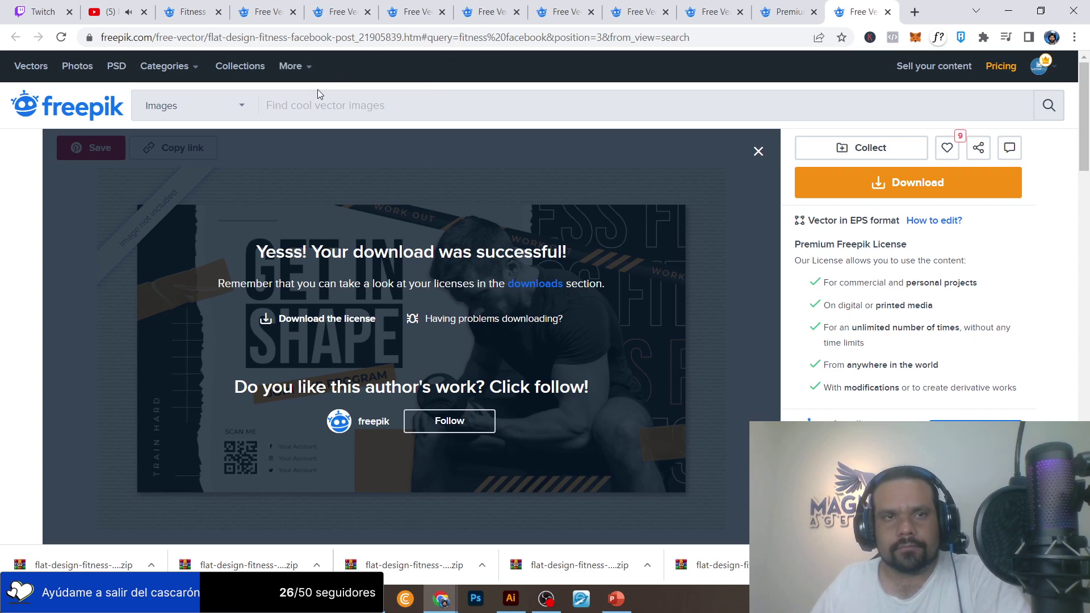
# Switch to OBS and check the list of users in the stream chat.
pyautogui.click(547, 597)
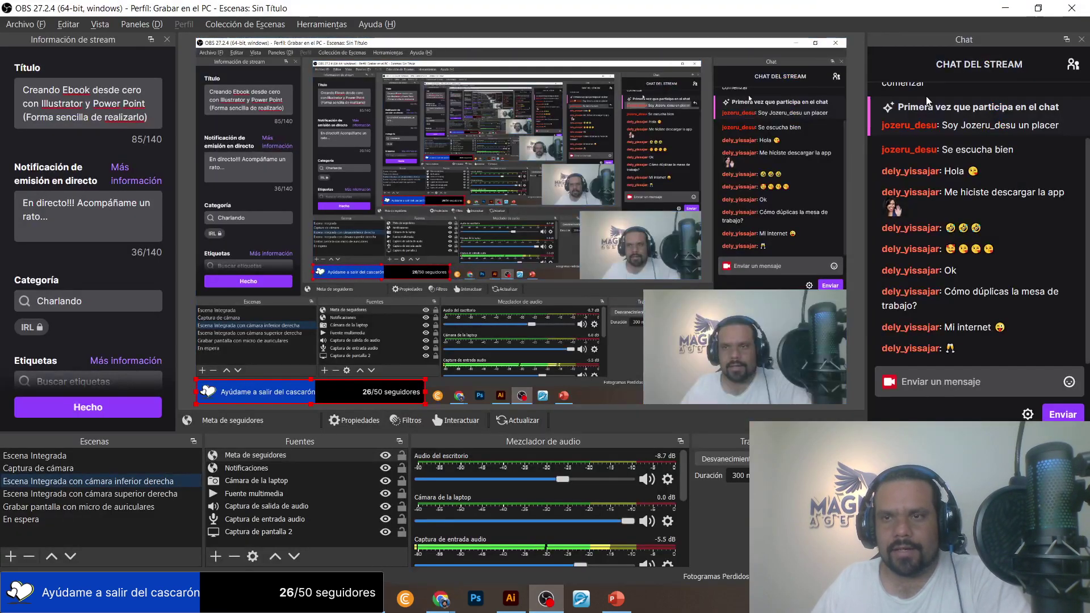
pyautogui.click(1074, 64)
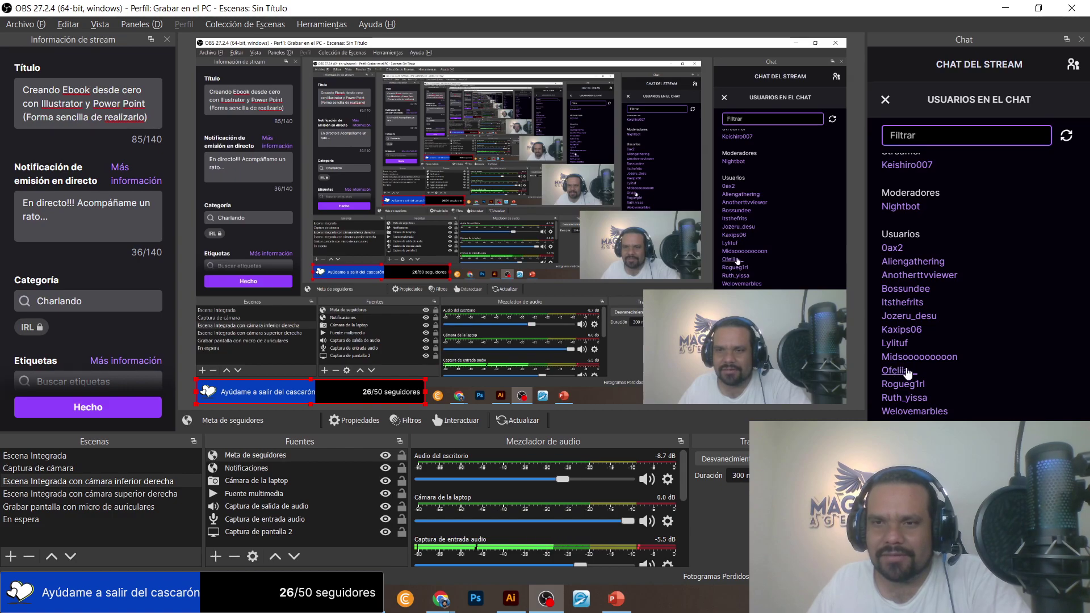
pyautogui.click(1075, 66)
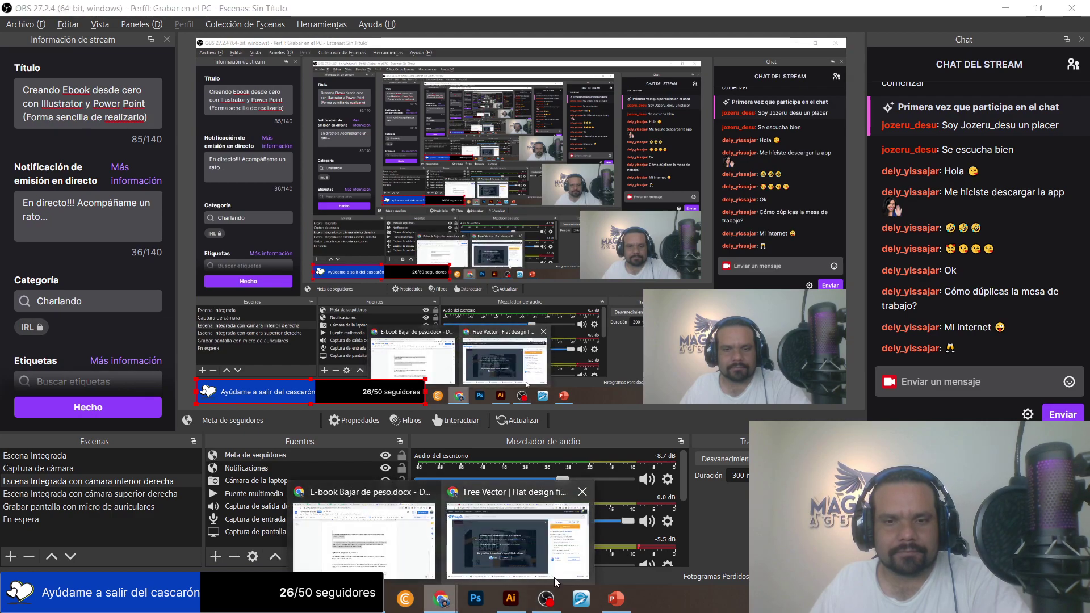
# Transfer the eight newly downloaded flat-design-fitness ZIP files from Descargas to the "0805 - Ebook - ENTRENANDO DESDE TU CASA" folder in File Explorer.
pyautogui.click(626, 608)
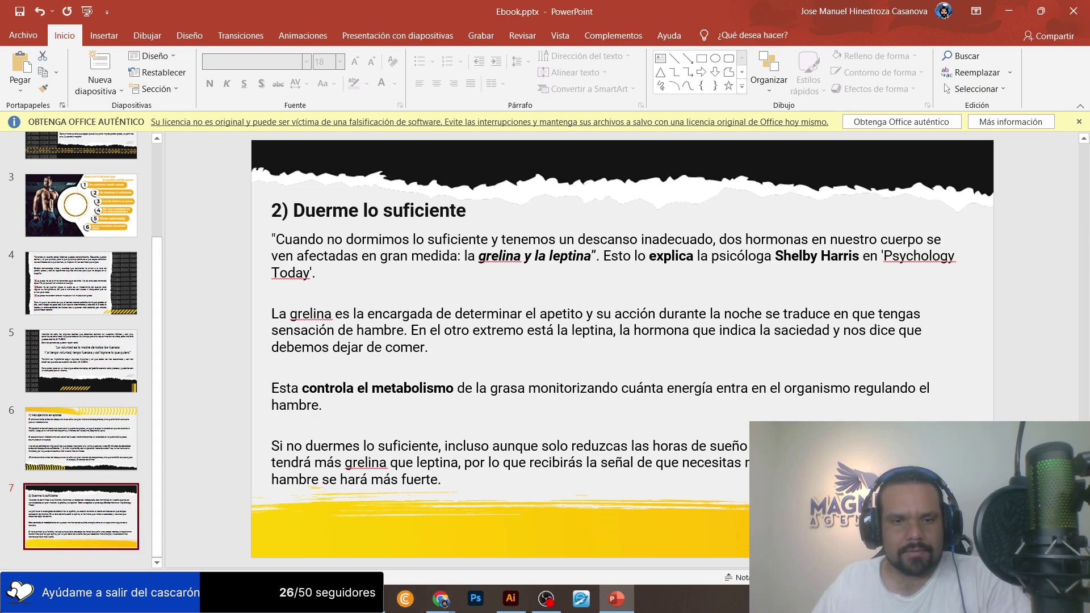
pyautogui.press('super+e')
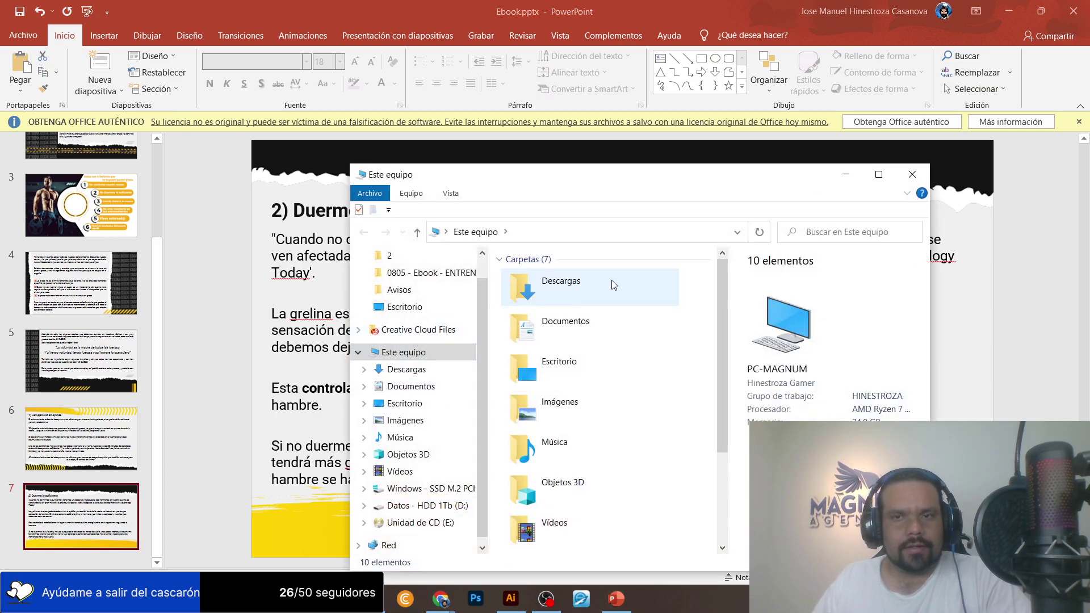
pyautogui.doubleClick(625, 168)
pyautogui.doubleClick(201, 132)
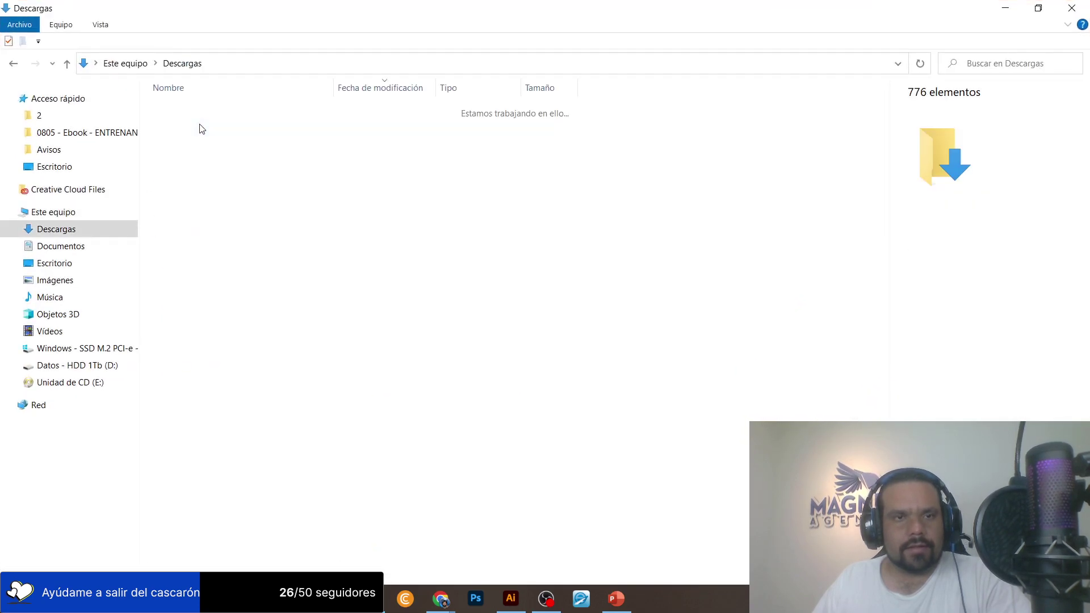
pyautogui.keyDown('shift'); pyautogui.click(220, 235); pyautogui.keyUp('shift')
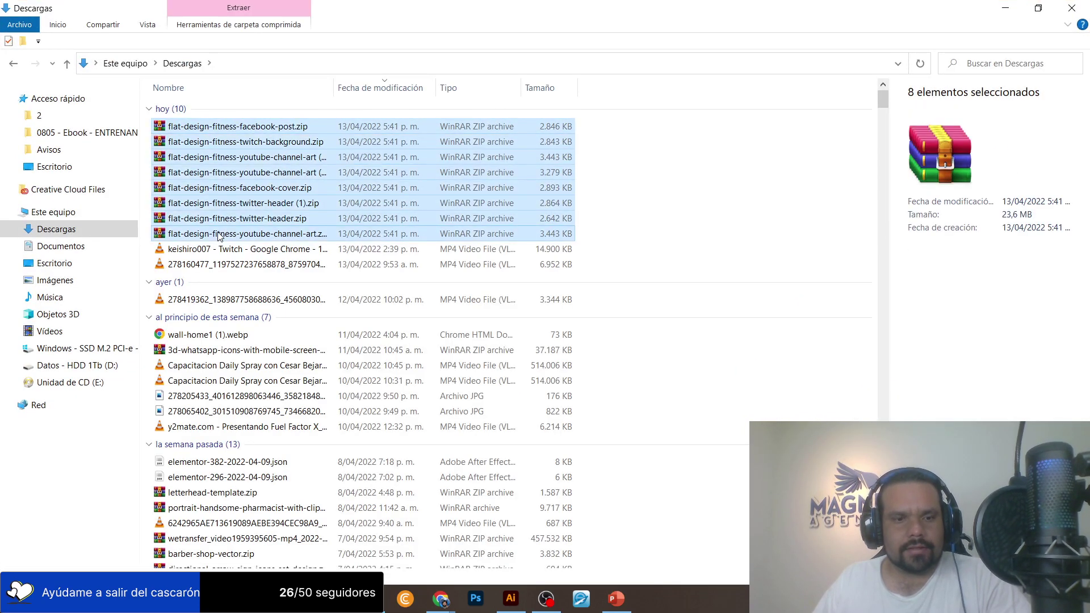
pyautogui.hotkey('alt', 'Tab')
pyautogui.press('Tab')
pyautogui.press('Tab')
pyautogui.press('Tab')
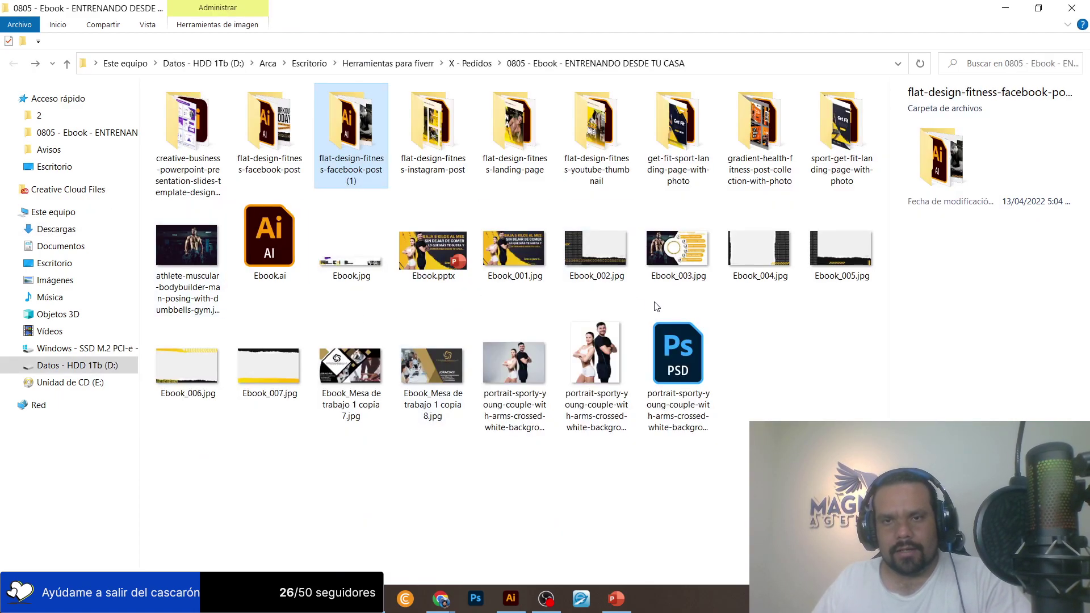
pyautogui.hotkey('ctrl', 'v')
# Extract each of the eight ZIP archives to its own separate folder and delete the archives.
pyautogui.rightClick(771, 379)
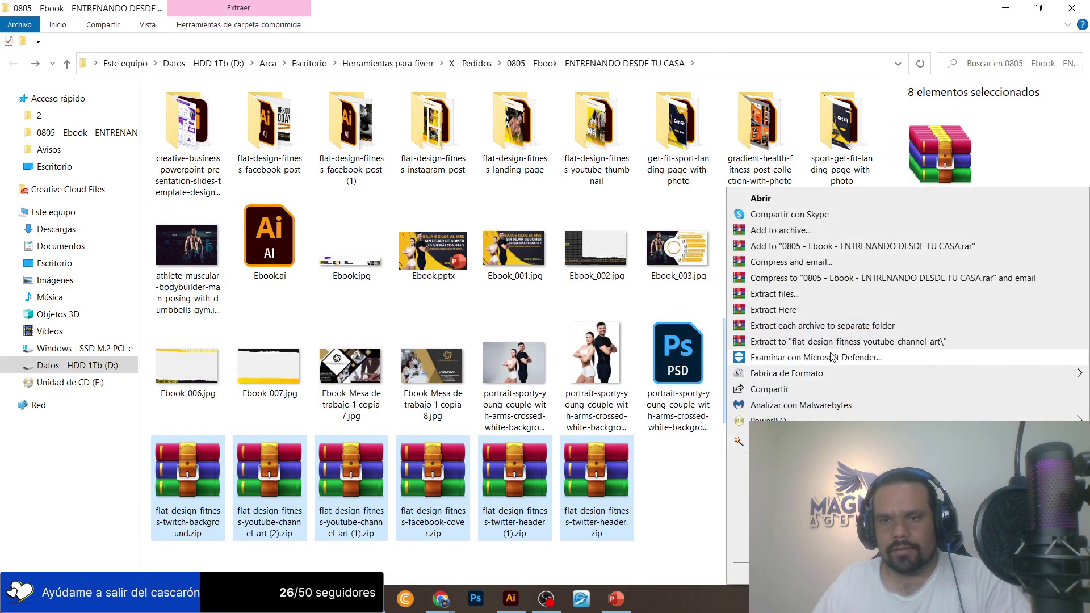
pyautogui.click(856, 328)
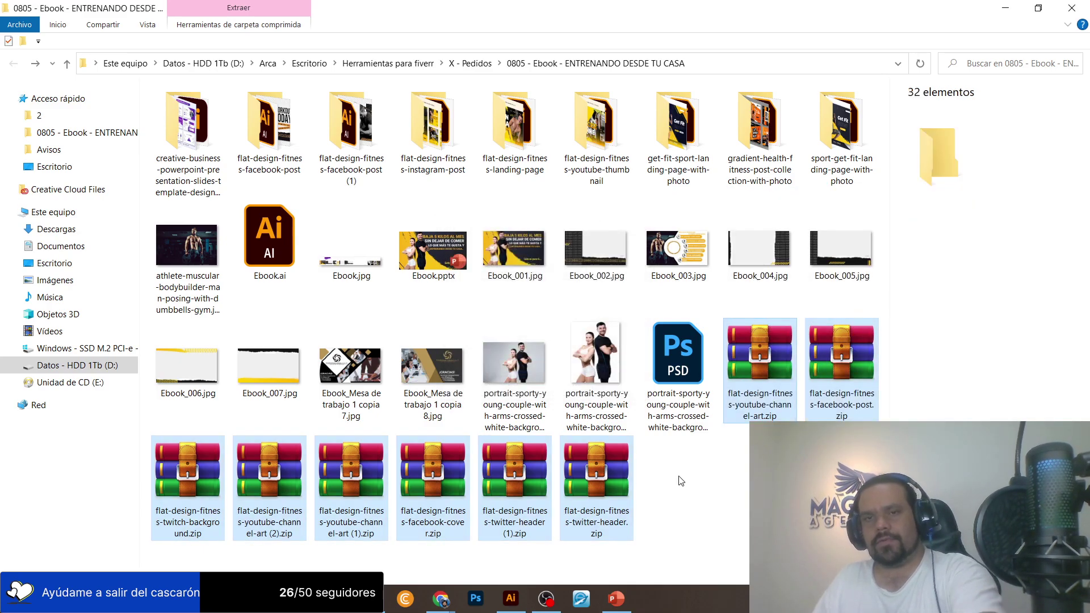
pyautogui.doubleClick(187, 131)
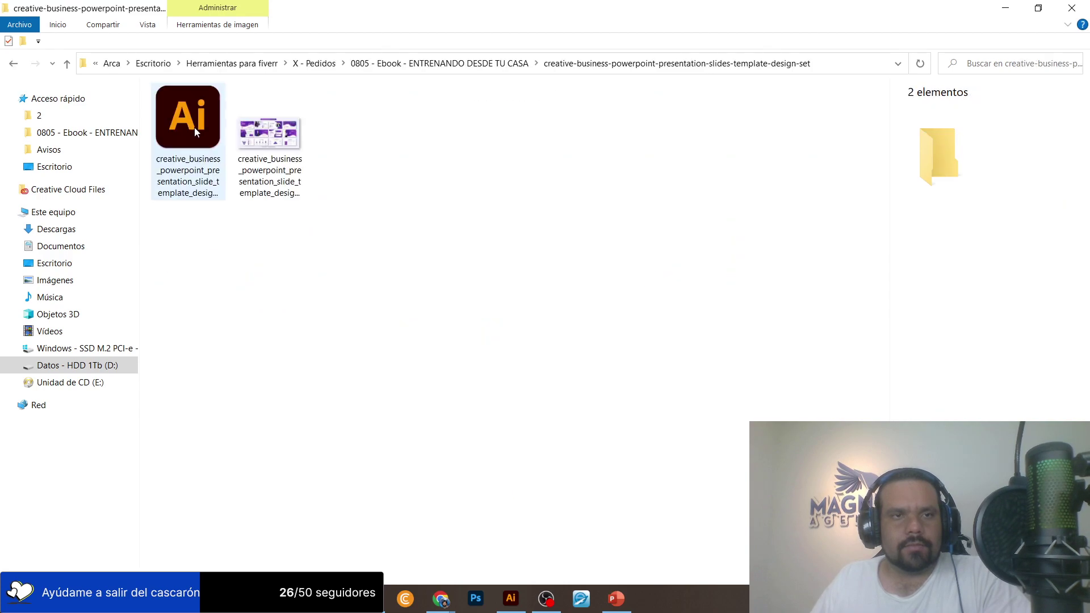
pyautogui.press('BackSpace')
# In the flat-design-fitness-facebook-cover folder, delete 6536257.eps and Fonts.txt and open 6536256.ai in Illustrator.
pyautogui.click(237, 114)
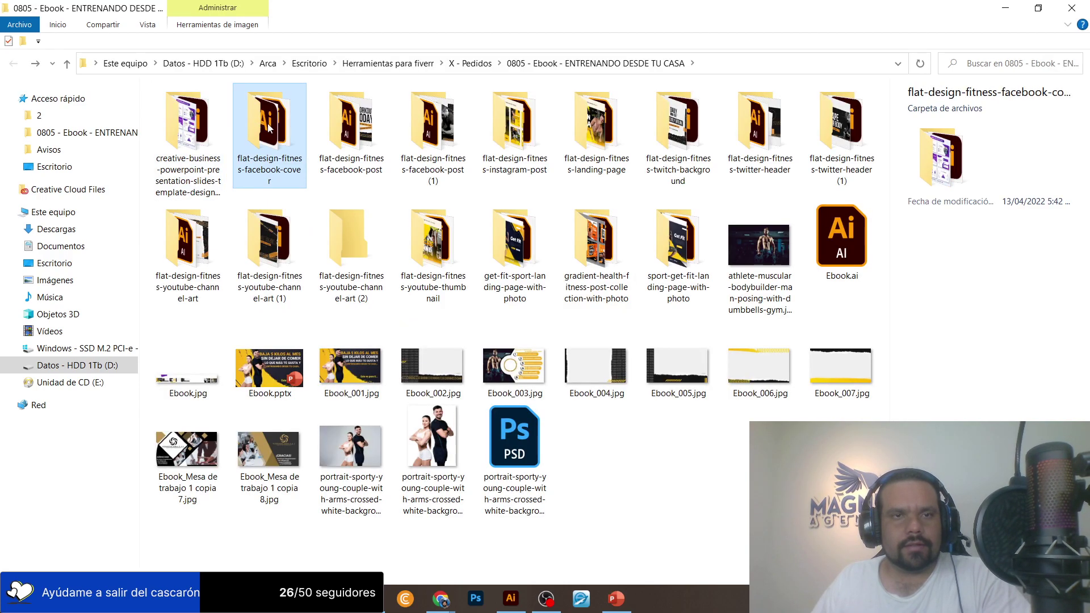
pyautogui.doubleClick(268, 124)
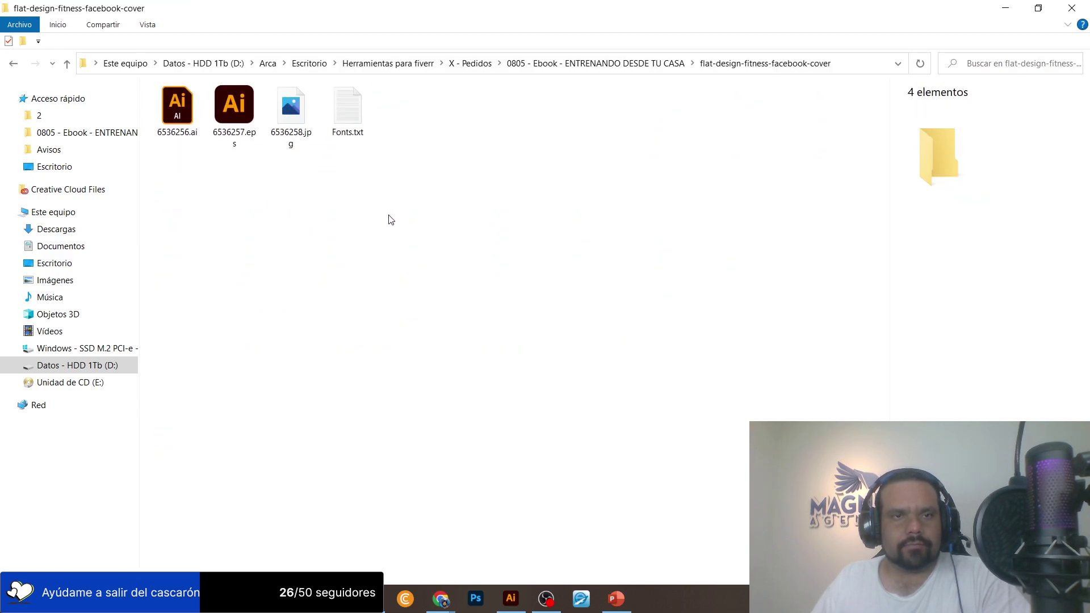
pyautogui.click(296, 159)
pyautogui.keyDown('ctrl'); pyautogui.click(427, 140); pyautogui.keyUp('ctrl')
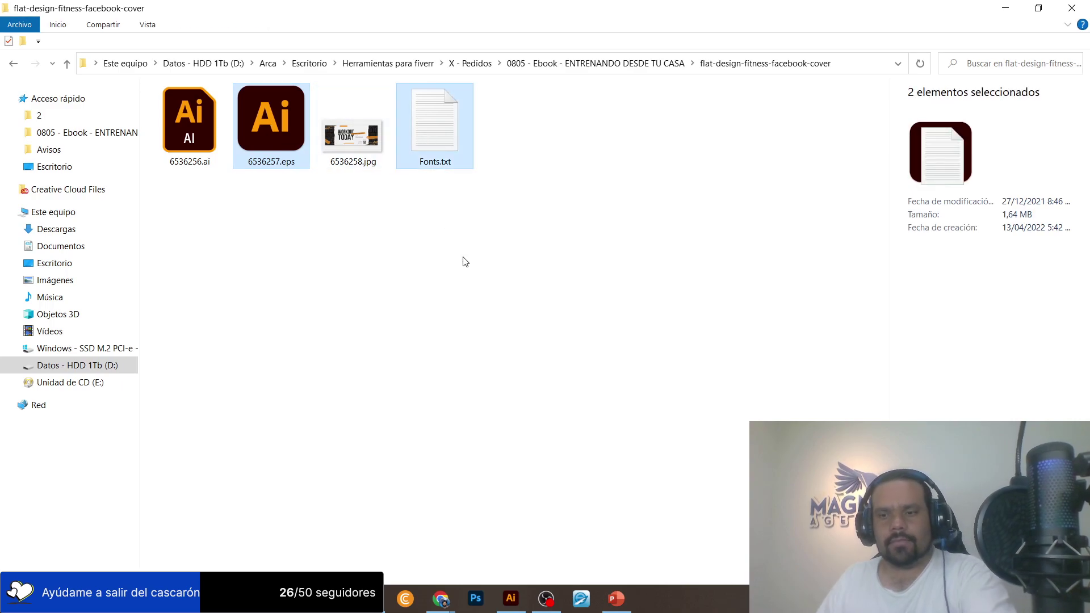
pyautogui.press('Delete')
pyautogui.doubleClick(194, 125)
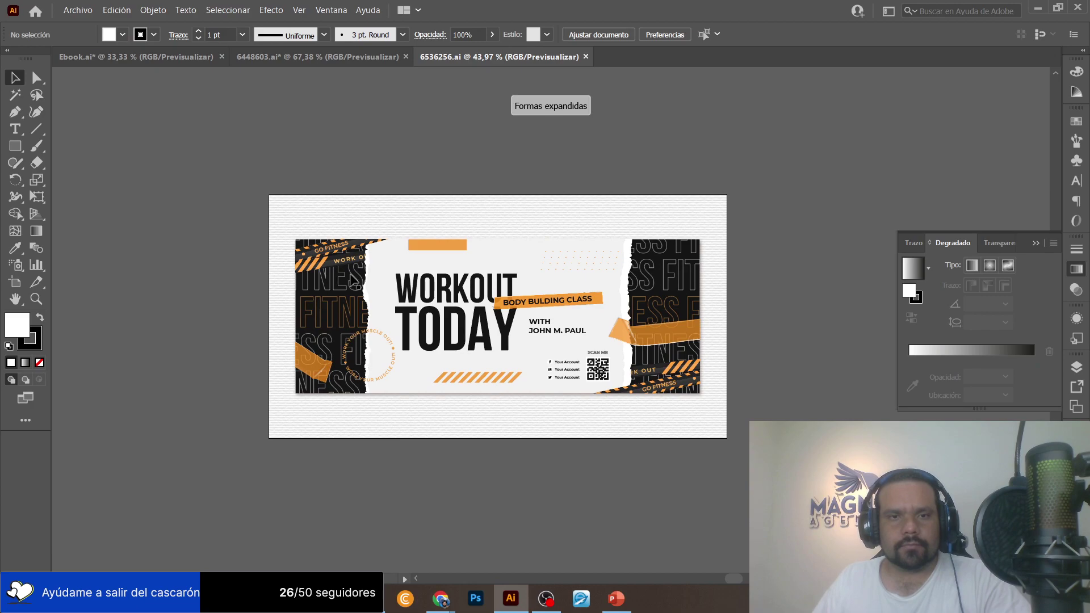
# Pull the WORKOUT TODAY banner group off its white background, copy it and switch to the Ebook.ai document.
pyautogui.click(368, 312)
pyautogui.moveTo(349, 277); pyautogui.dragTo(467, 138)
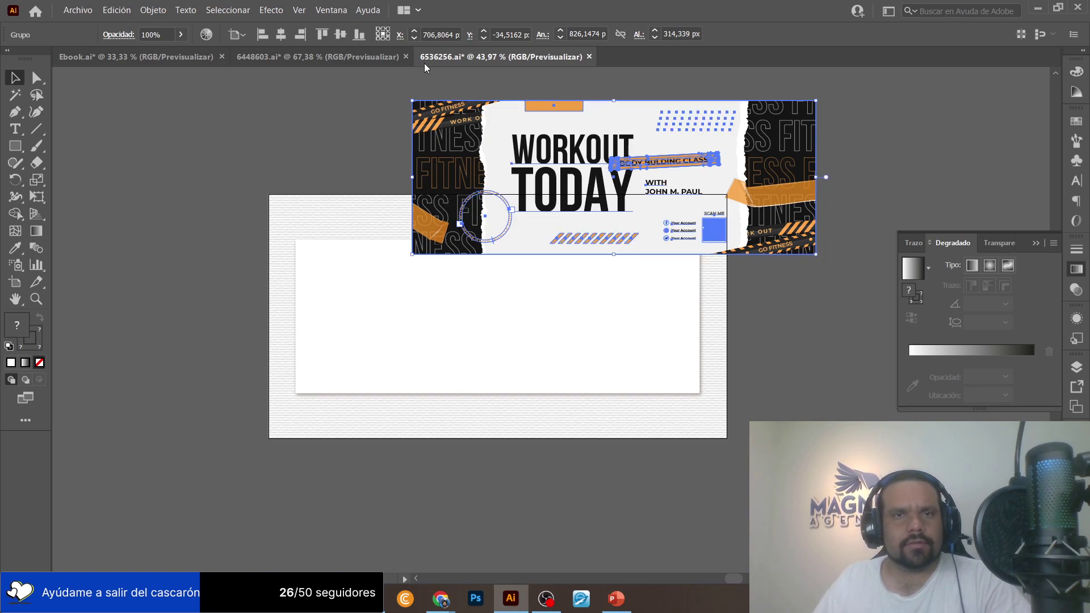
pyautogui.click(187, 57)
# Duplicate the artboard with torn paper and a yellow brush band beside the original, and delete the copy's artwork.
pyautogui.hscroll(10, 494, 174)
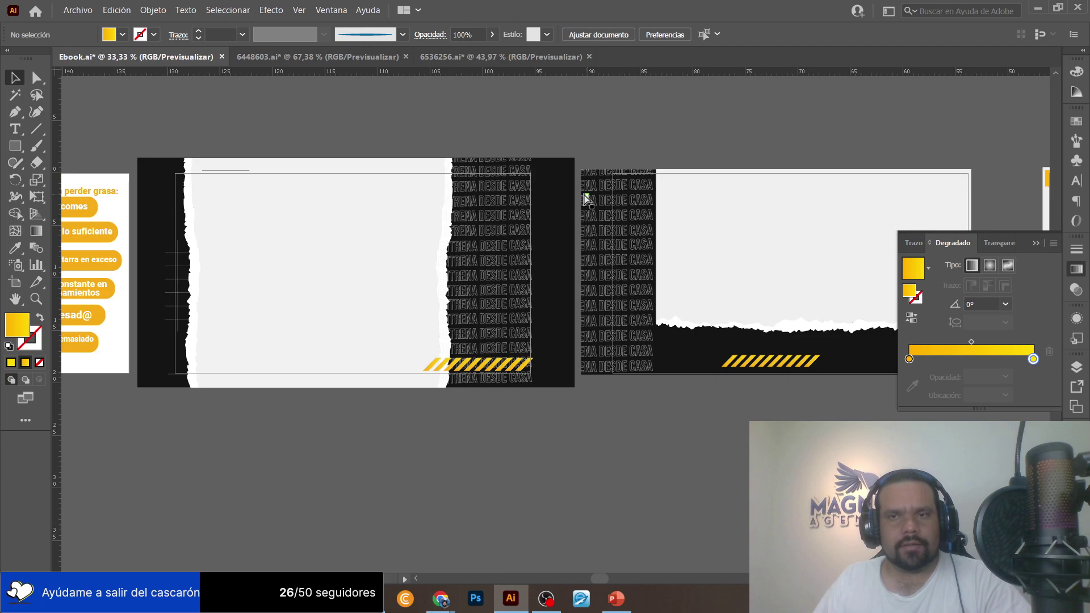
pyautogui.hscroll(9, 559, 199)
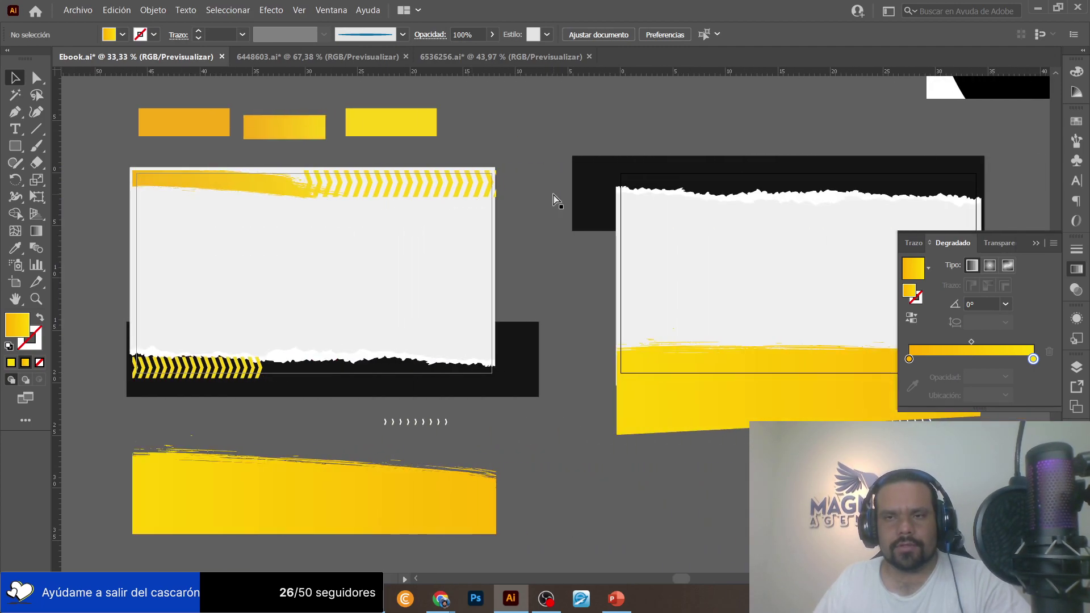
pyautogui.click(15, 282)
pyautogui.moveTo(338, 250); pyautogui.dragTo(686, 253)
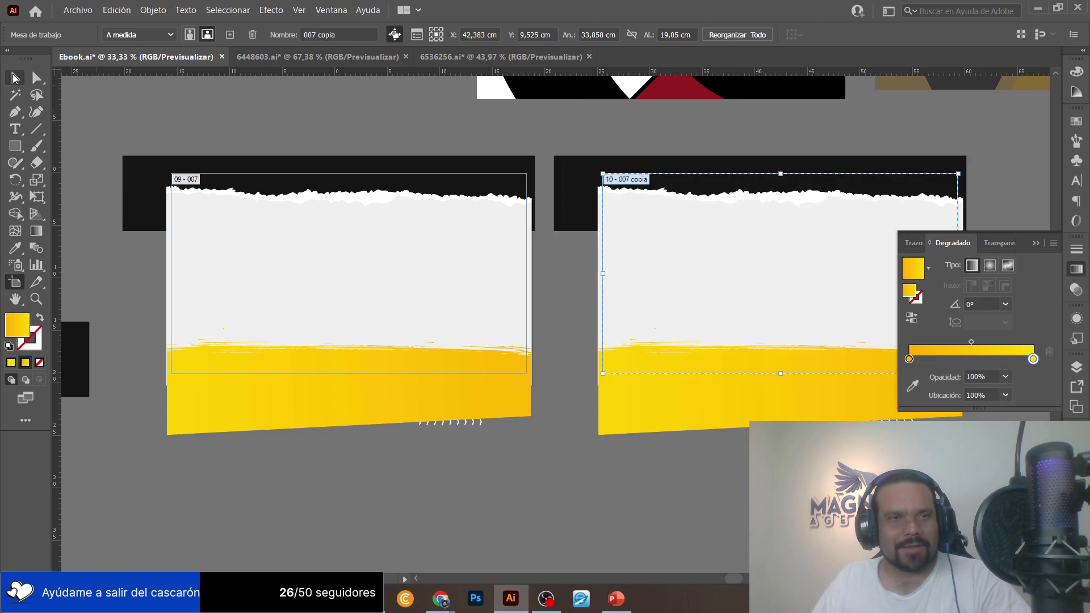
pyautogui.press('v')
pyautogui.hscroll(3, 534, 178)
pyautogui.moveTo(471, 148); pyautogui.dragTo(808, 389)
pyautogui.press('Delete')
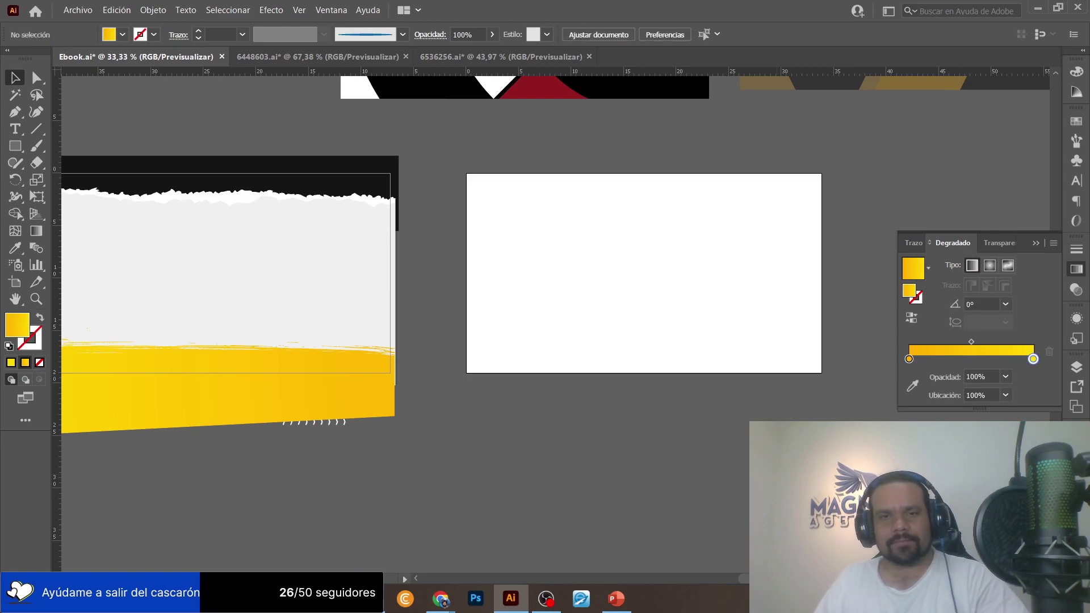
# Paste the banner at the blank artboard's upper-left corner and enlarge it to about 51.7 × 19.7 cm, covering the page height.
pyautogui.hotkey('ctrl', 'v')
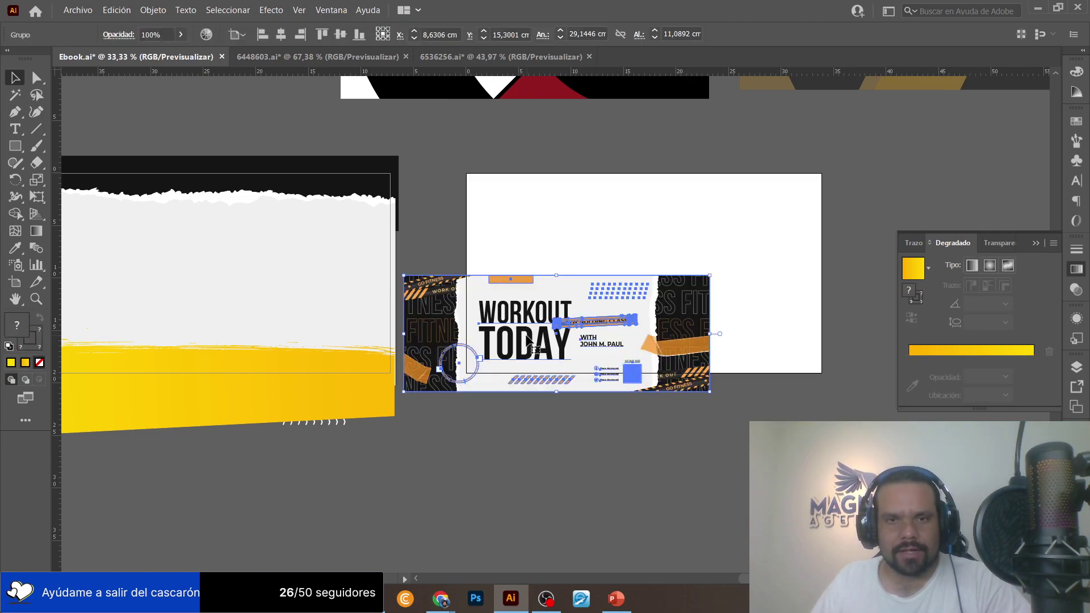
pyautogui.moveTo(528, 337); pyautogui.dragTo(586, 233)
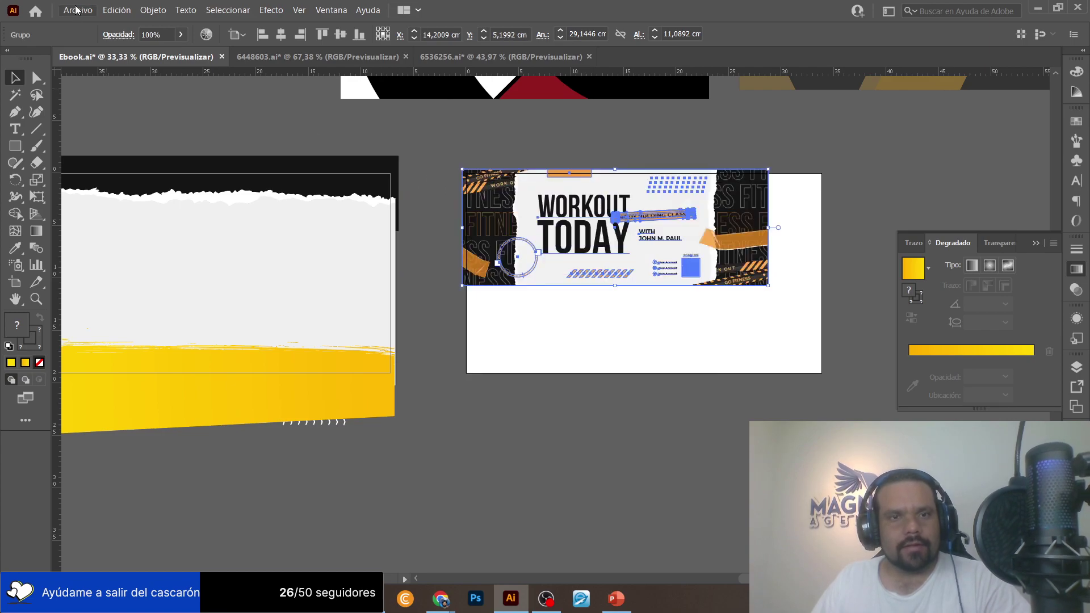
pyautogui.click(617, 599)
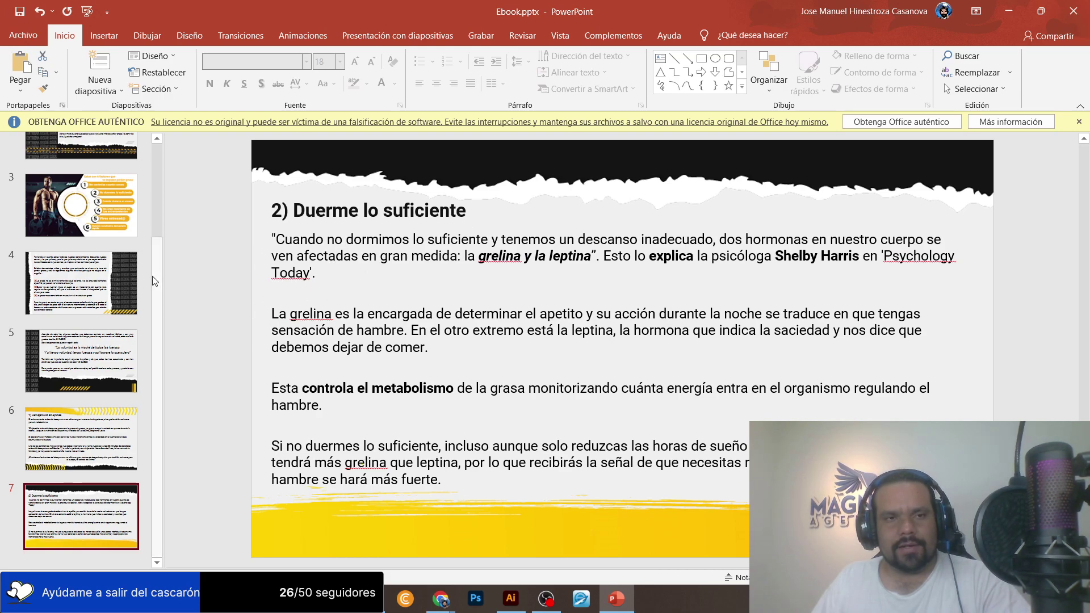
pyautogui.hotkey('alt', 'Tab')
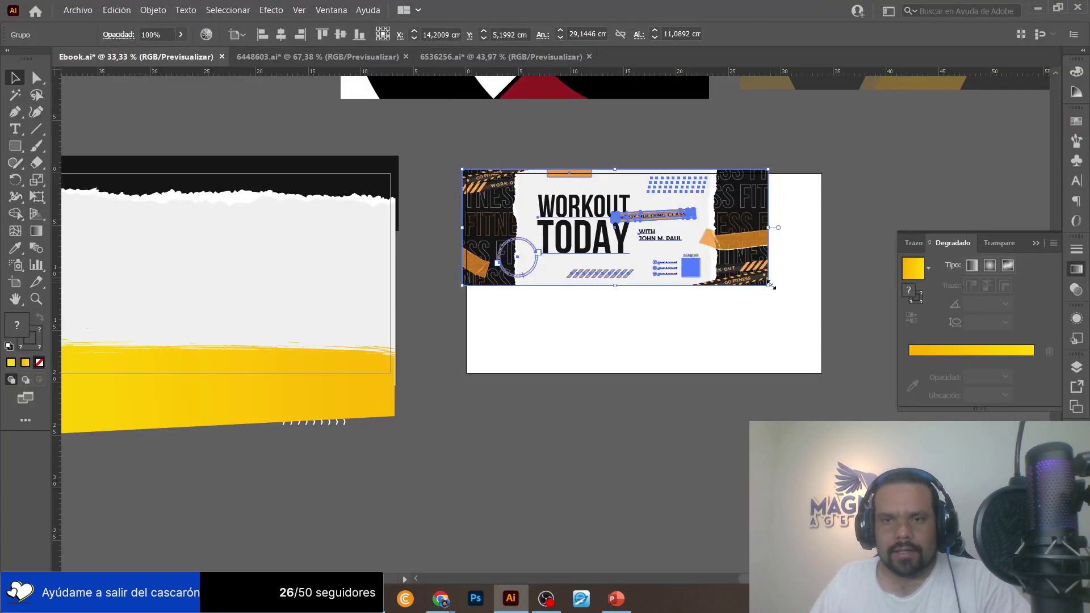
pyautogui.moveTo(799, 292); pyautogui.dragTo(908, 411)
pyautogui.moveTo(949, 355); pyautogui.dragTo(1006, 375)
pyautogui.hscroll(4, 472, 329)
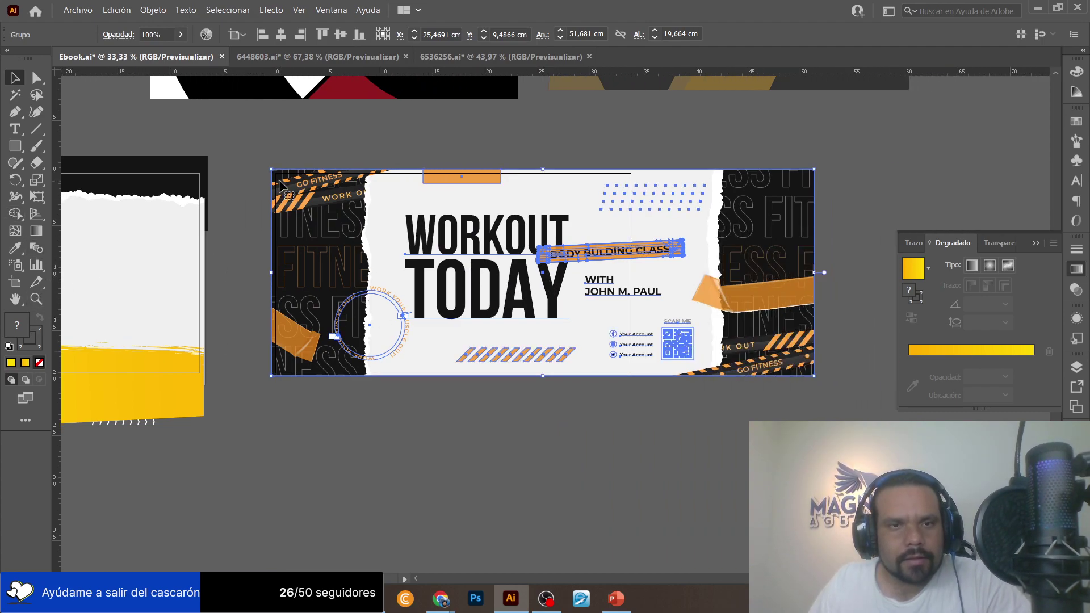
pyautogui.click(361, 133)
pyautogui.hscroll(-2, 336, 280)
pyautogui.hscroll(-5, 376, 287)
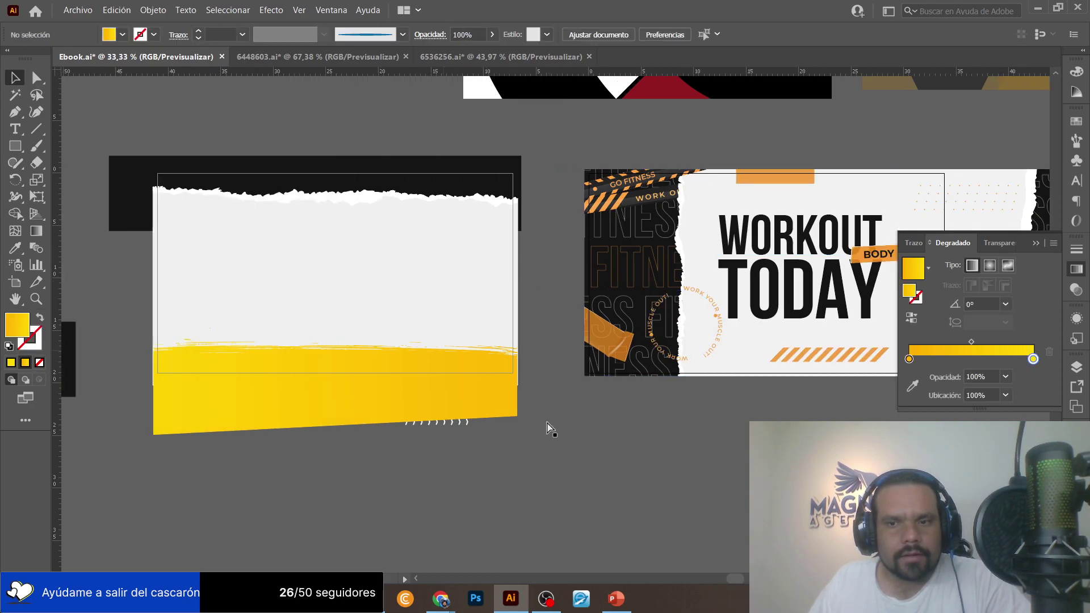
pyautogui.hscroll(-20, 738, 584)
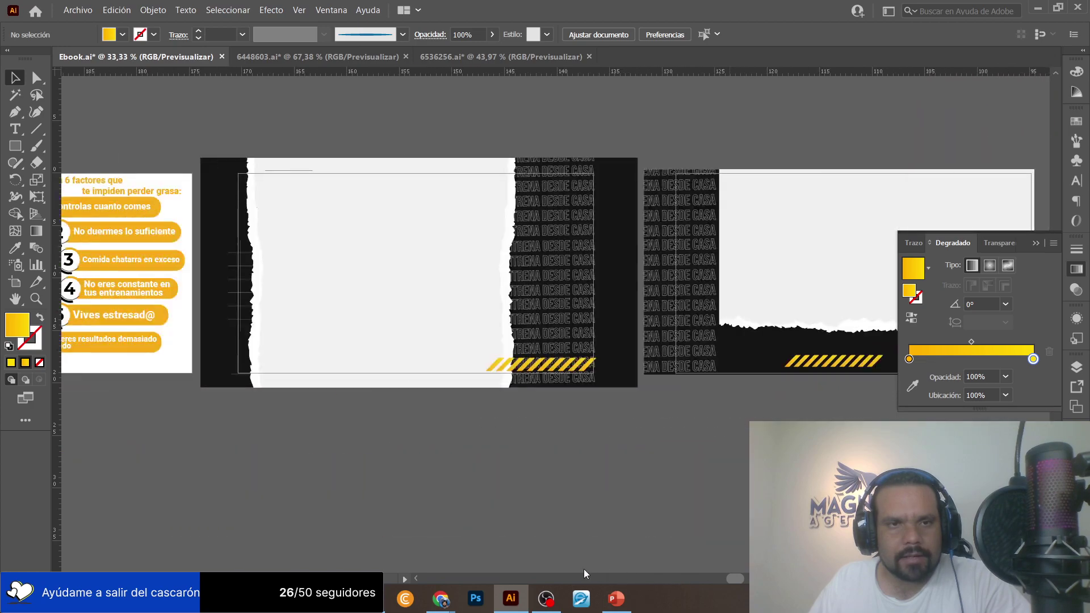
pyautogui.moveTo(516, 567); pyautogui.dragTo(886, 546)
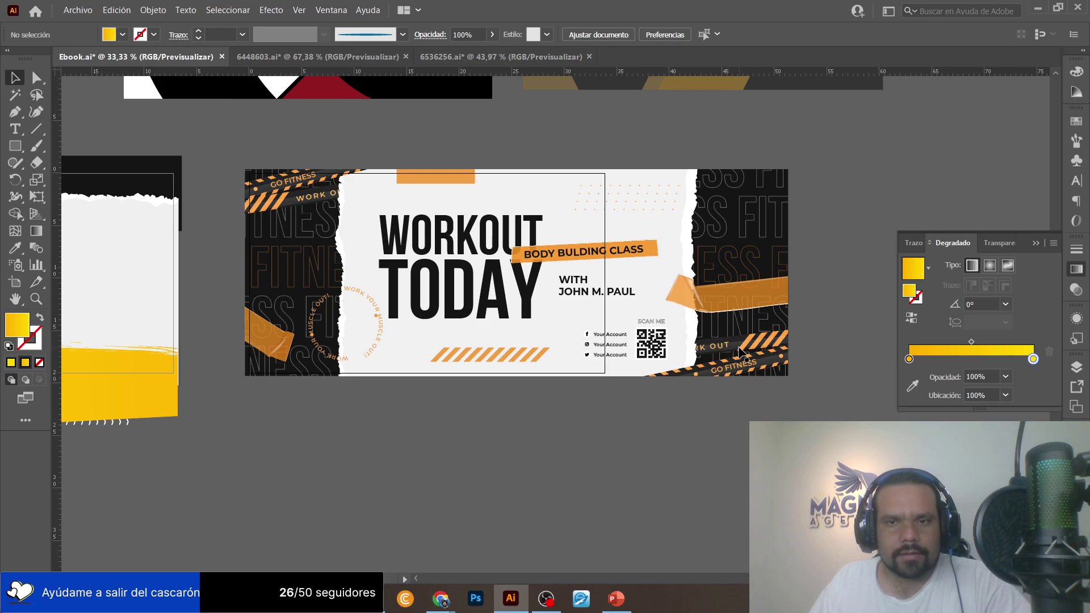
# Move the artboard farther from the previous page and shift the banner so its right-hand torn edge falls inside the artboard.
pyautogui.click(16, 282)
pyautogui.moveTo(431, 273); pyautogui.dragTo(595, 273)
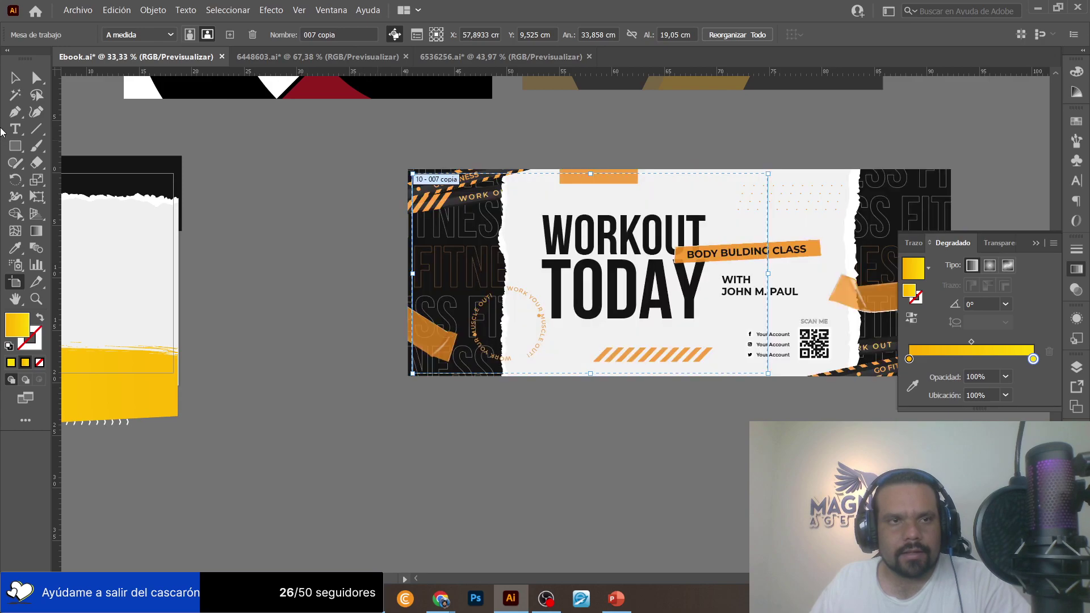
pyautogui.click(16, 78)
pyautogui.moveTo(523, 219); pyautogui.dragTo(353, 216)
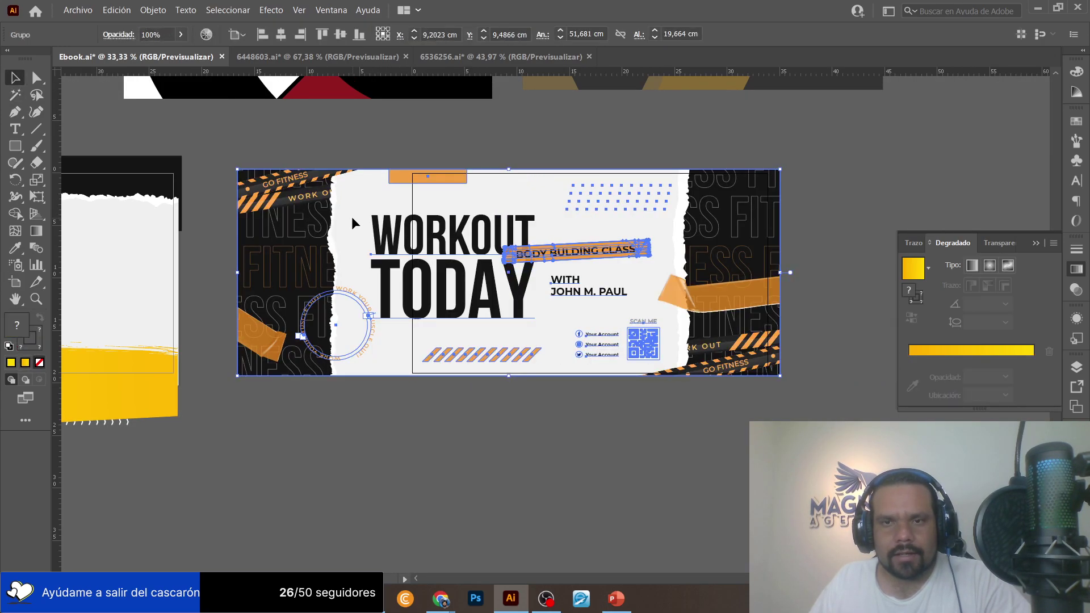
pyautogui.moveTo(535, 230); pyautogui.dragTo(547, 230)
# Remove the orange tape from the banner's right dark strip and delete the group holding the headline, circular text and QR code.
pyautogui.doubleClick(729, 295)
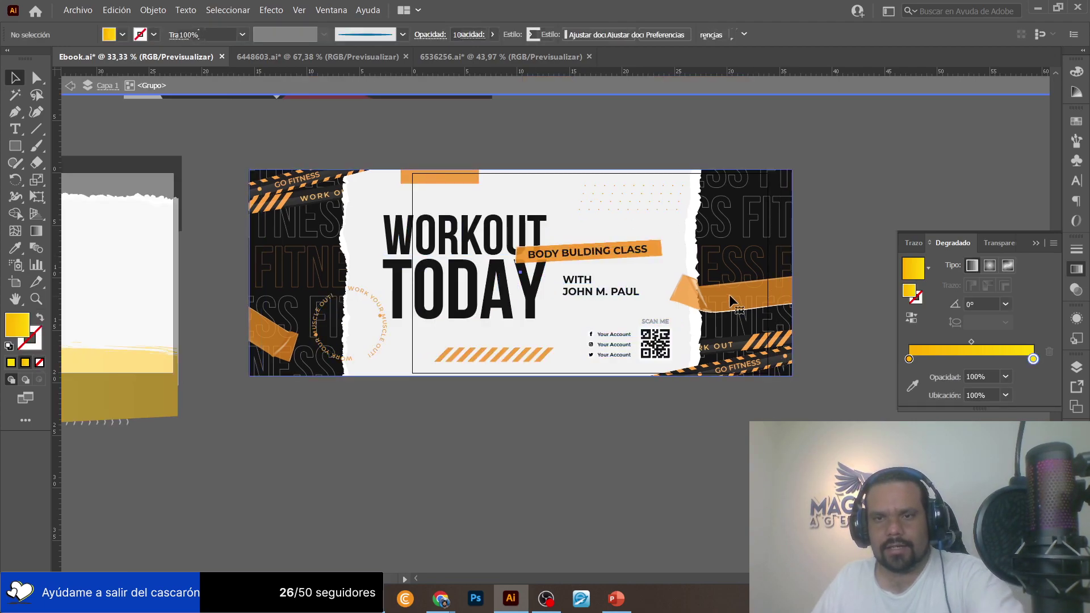
pyautogui.doubleClick(729, 294)
pyautogui.moveTo(729, 294); pyautogui.dragTo(579, 146)
pyautogui.doubleClick(246, 140)
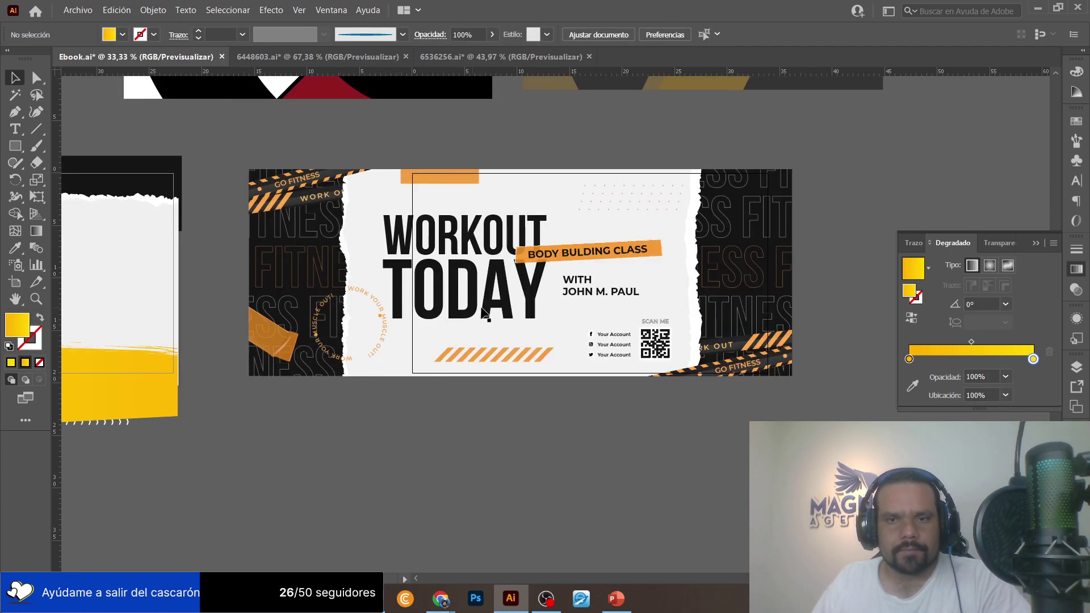
pyautogui.click(654, 342)
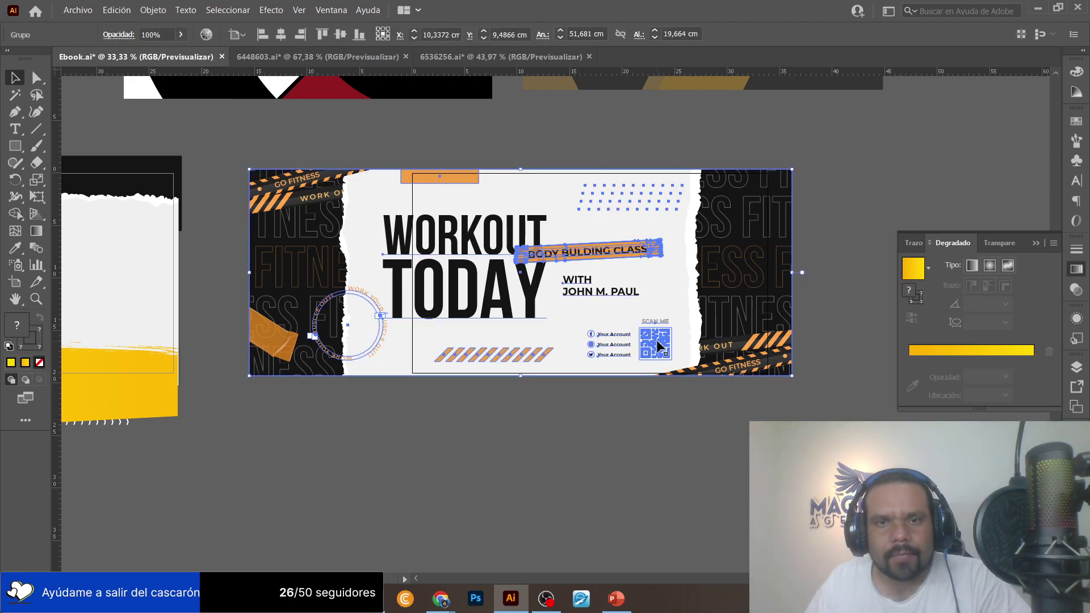
pyautogui.doubleClick(653, 341)
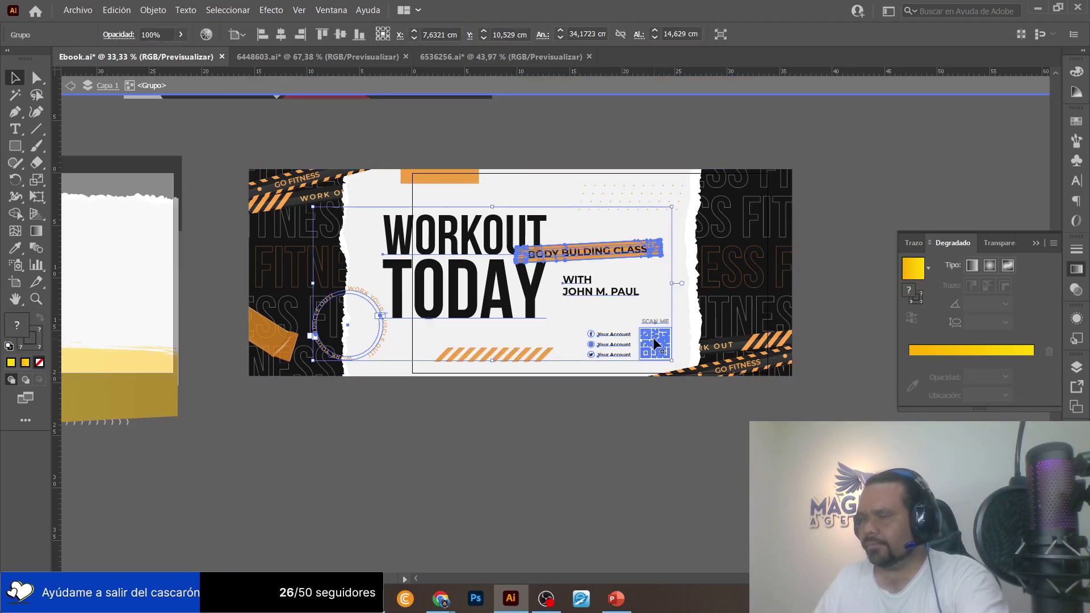
pyautogui.press('Delete')
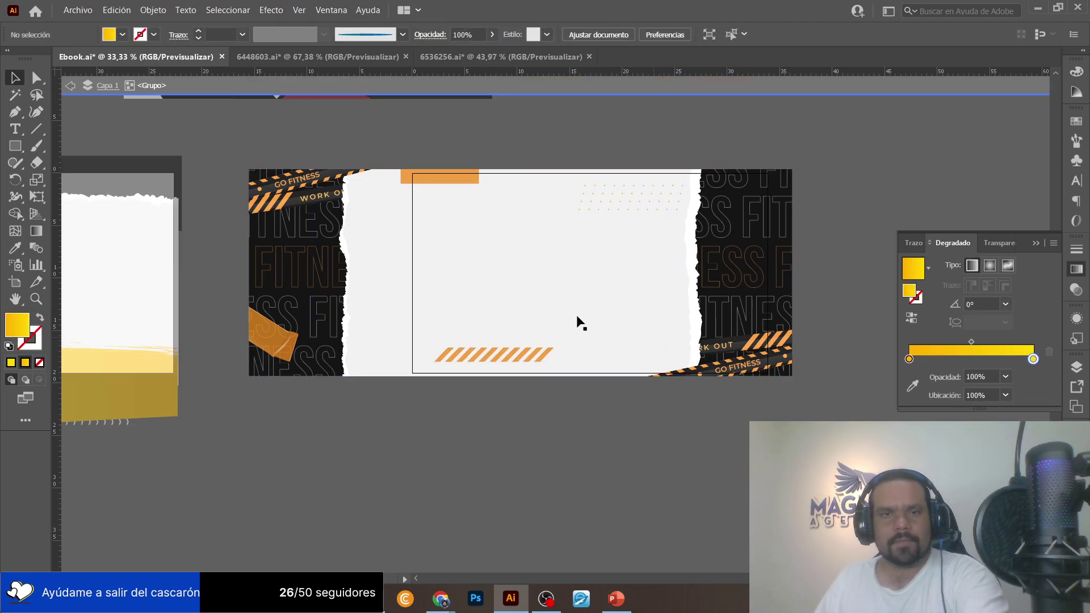
# Move the orange diagonal stripes to the banner's lower edge near the artboard corner and delete the orange rectangle at the upper edge.
pyautogui.click(462, 355)
pyautogui.moveTo(464, 355); pyautogui.dragTo(430, 370)
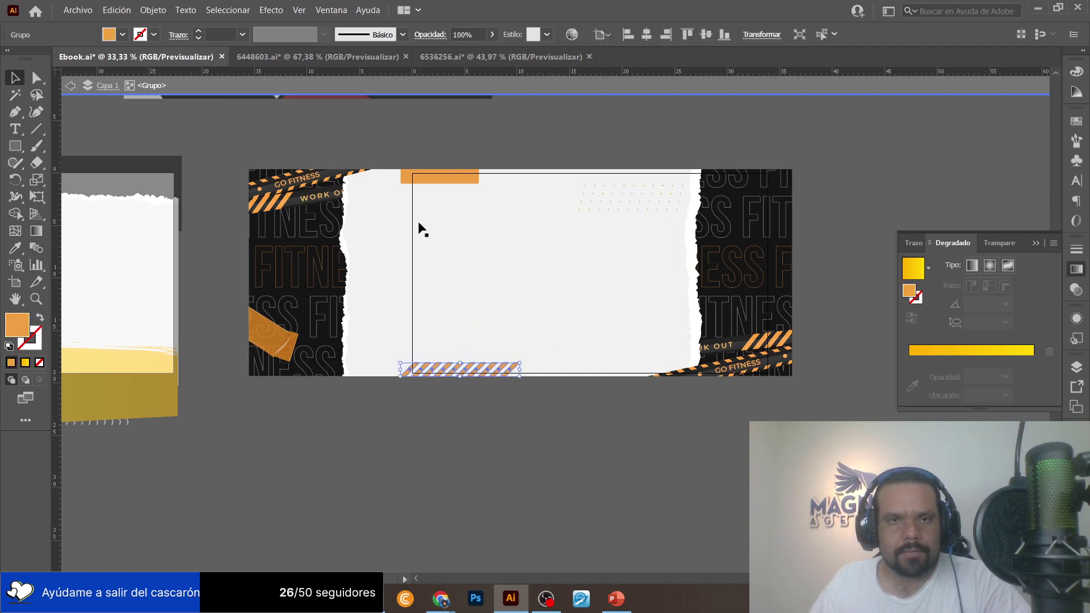
pyautogui.click(457, 183)
pyautogui.press('Delete')
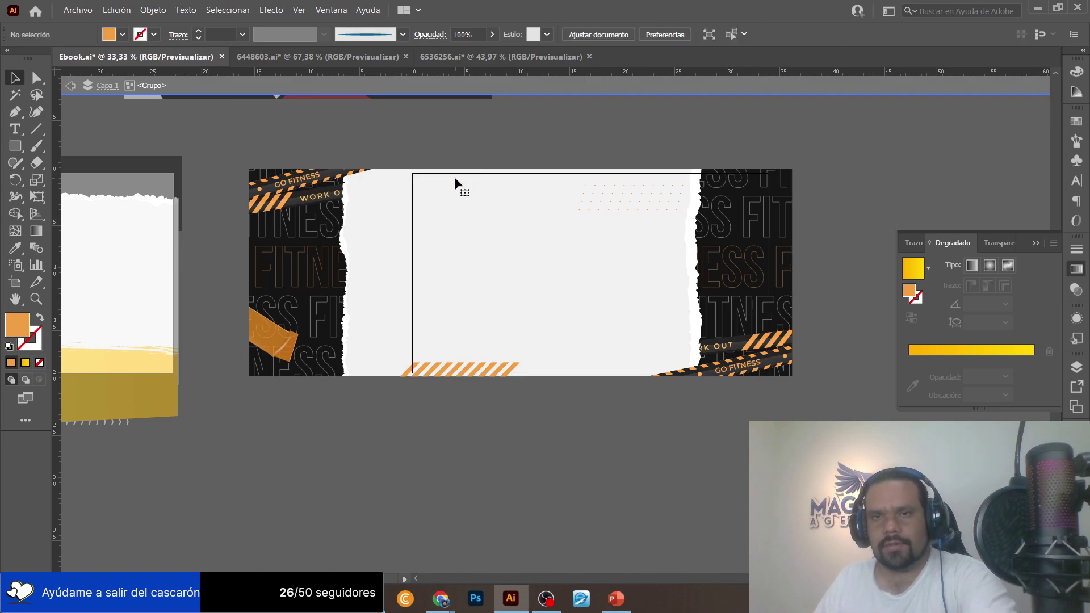
# Move the dot pattern onto the upper end of the banner's right dark strip.
pyautogui.click(632, 199)
pyautogui.moveTo(630, 193); pyautogui.dragTo(736, 192)
pyautogui.click(760, 183)
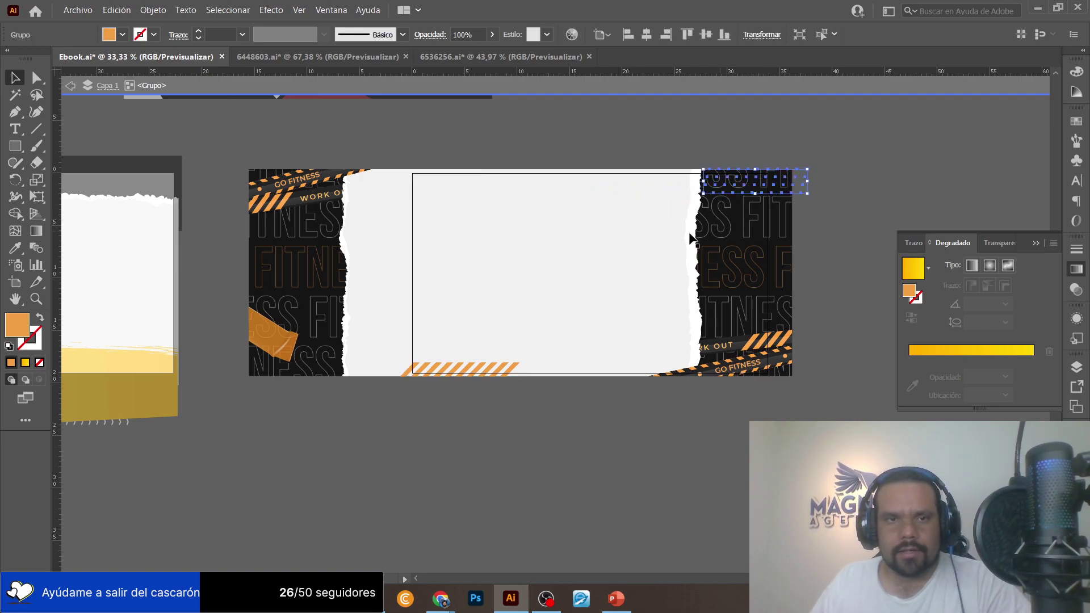
# Copy all the repeated ENTRENA DESDE CASA text lines from inside the clip group of the page with the torn lower edge.
pyautogui.click(740, 289)
pyautogui.hscroll(-6, 487, 282)
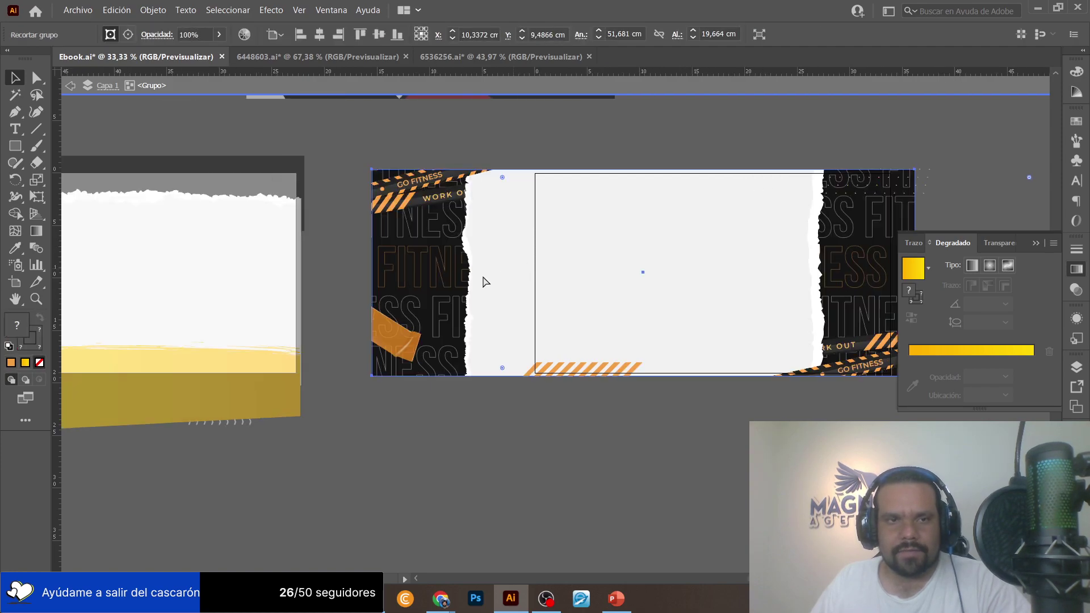
pyautogui.hscroll(-6, 411, 292)
pyautogui.doubleClick(508, 203)
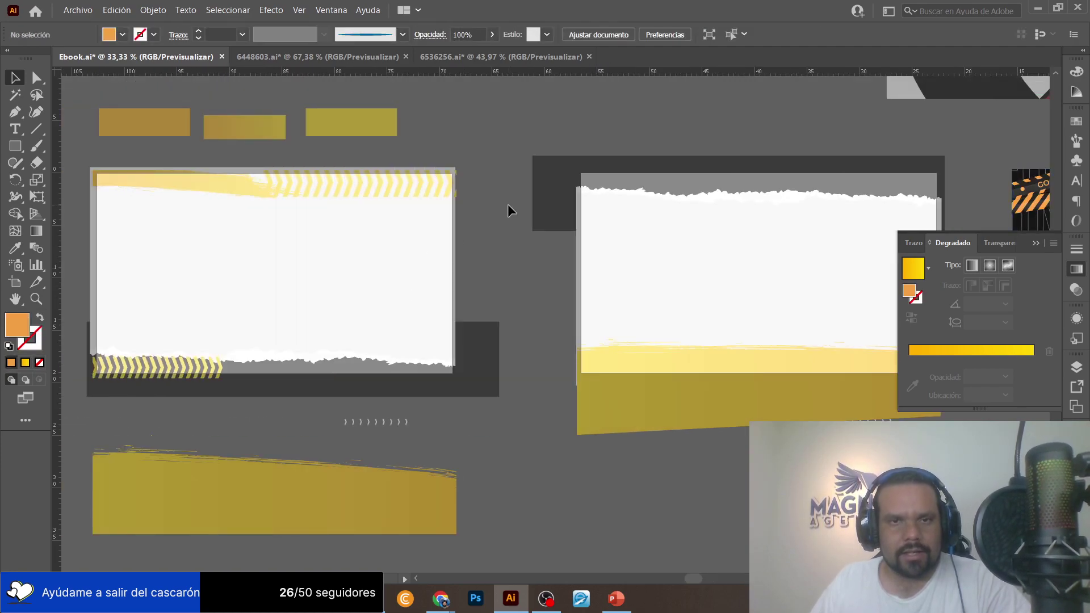
pyautogui.hscroll(-4, 508, 203)
pyautogui.hscroll(-8, 509, 212)
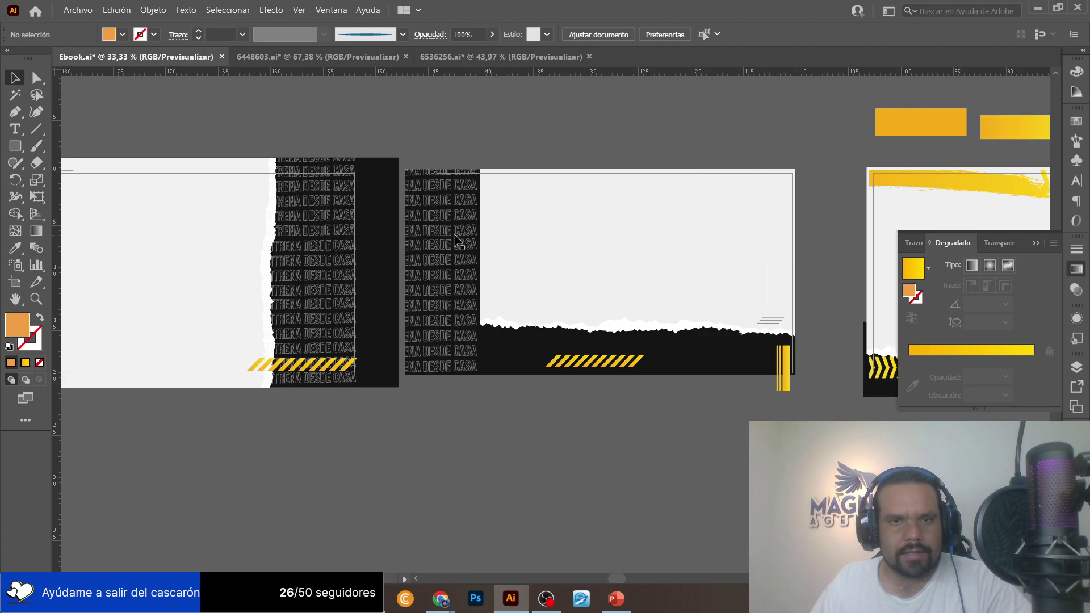
pyautogui.doubleClick(455, 232)
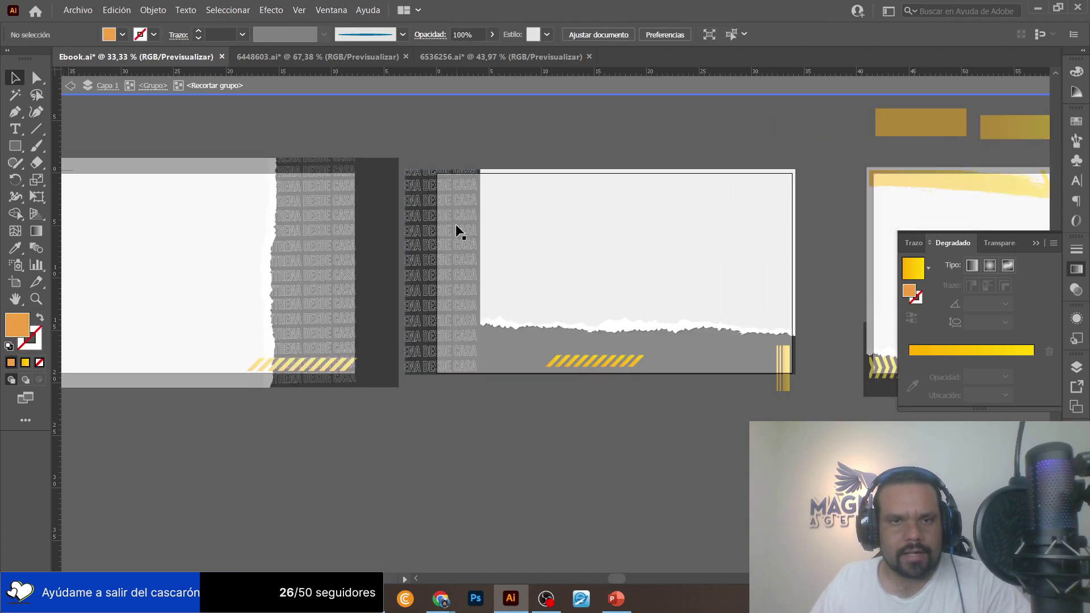
pyautogui.click(455, 230)
pyautogui.moveTo(425, 138); pyautogui.dragTo(426, 134)
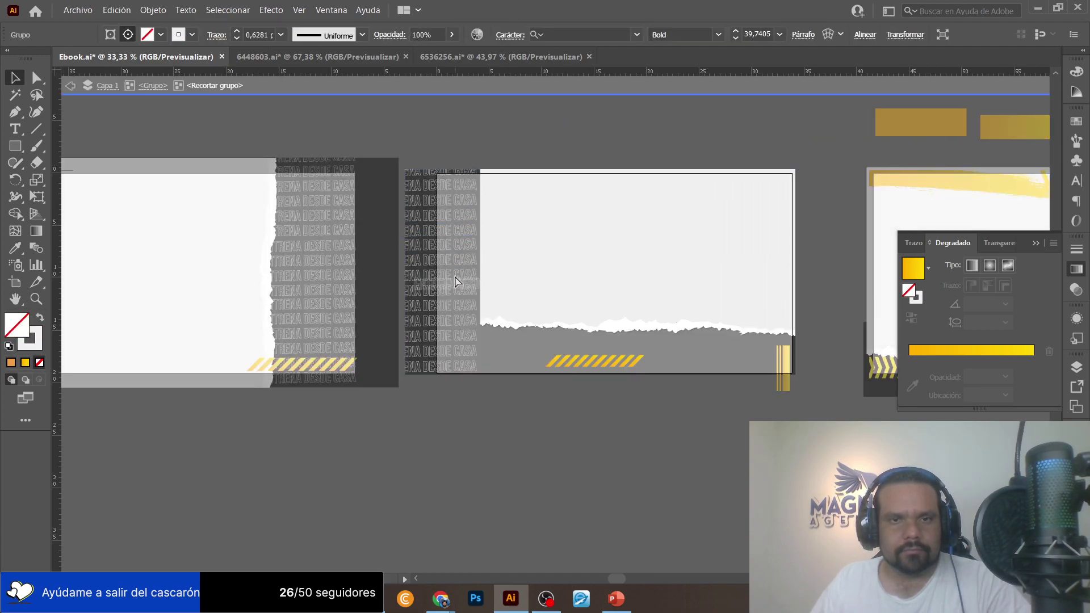
pyautogui.hotkey('ctrl', 'a')
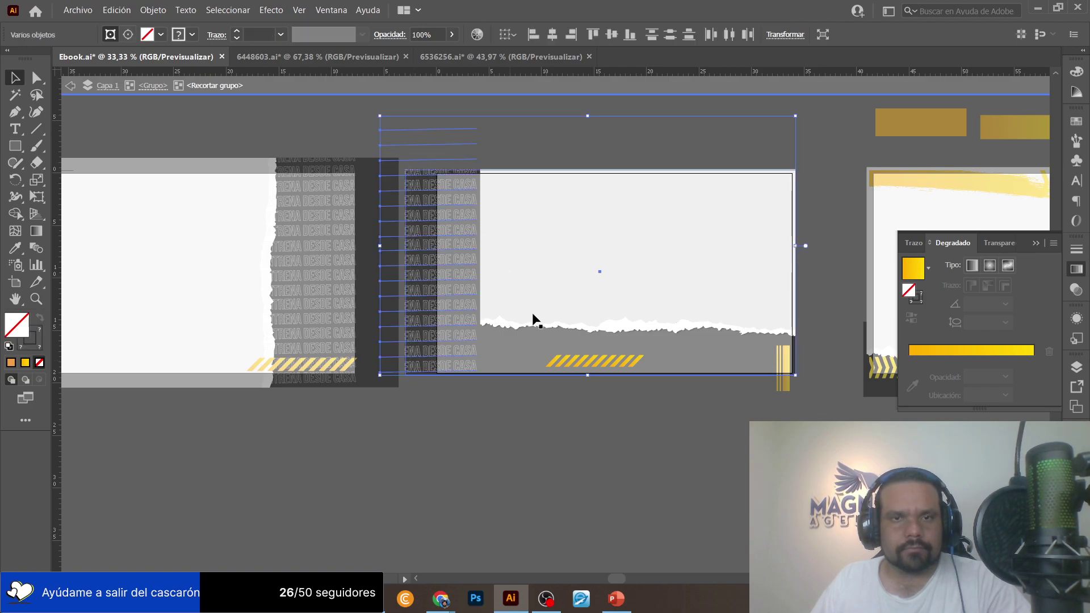
pyautogui.click(572, 321)
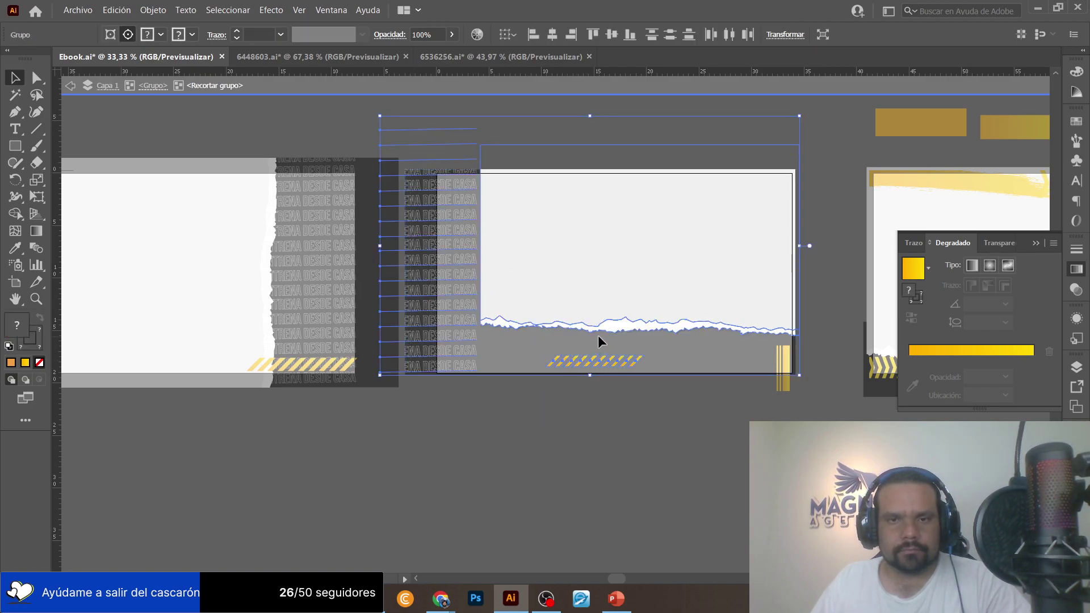
pyautogui.moveTo(411, 99); pyautogui.dragTo(487, 378)
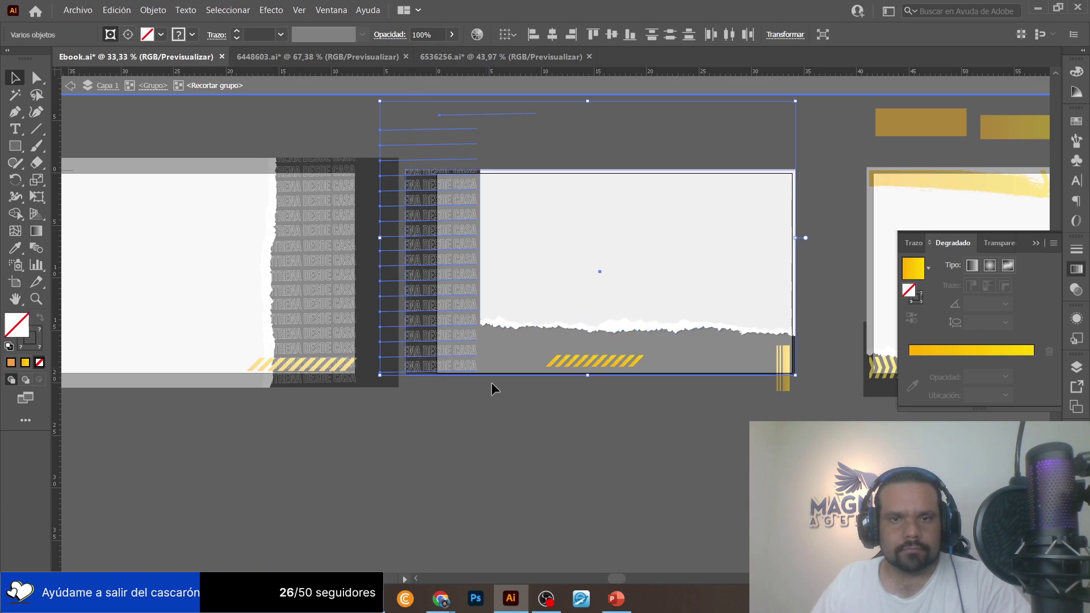
pyautogui.click(505, 410)
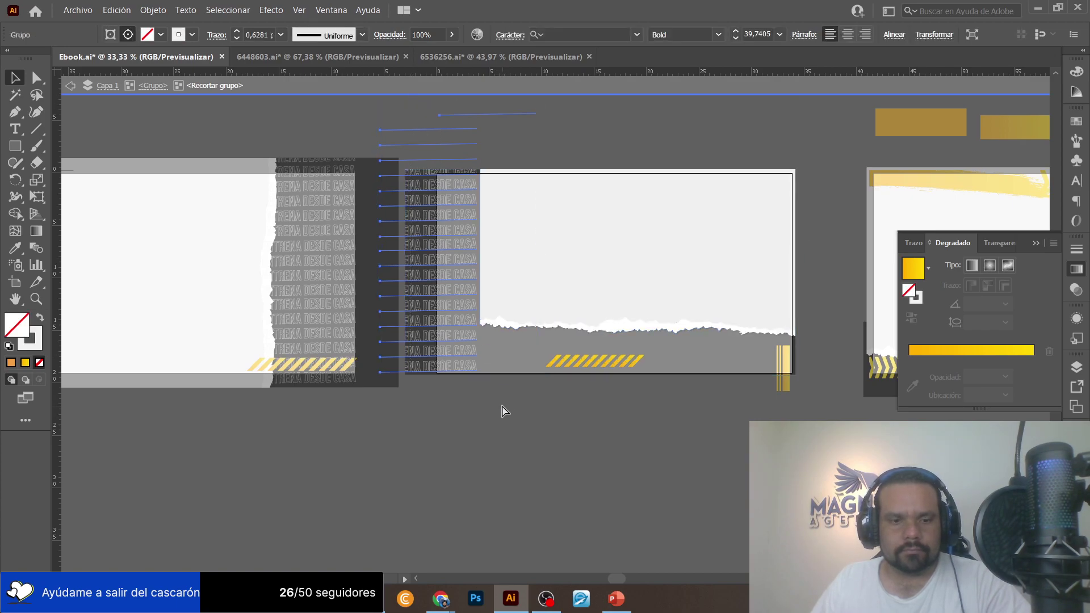
pyautogui.doubleClick(560, 455)
# Replace the outlined FITNESS text in the banner's right dark strip with the copied ENTRENA DESDE CASA lines.
pyautogui.hscroll(10, 560, 454)
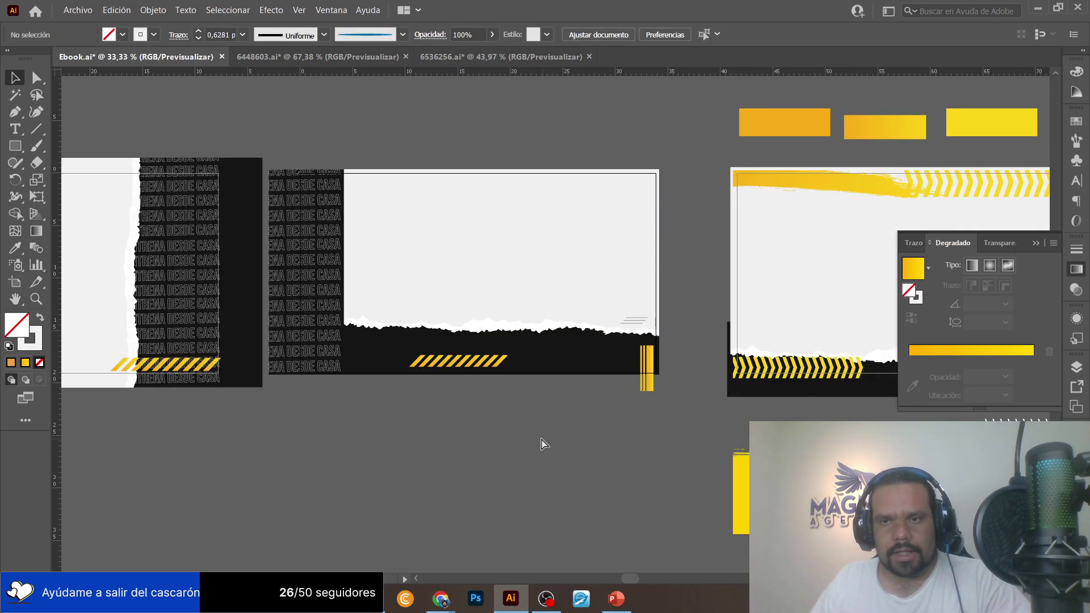
pyautogui.hscroll(20, 533, 441)
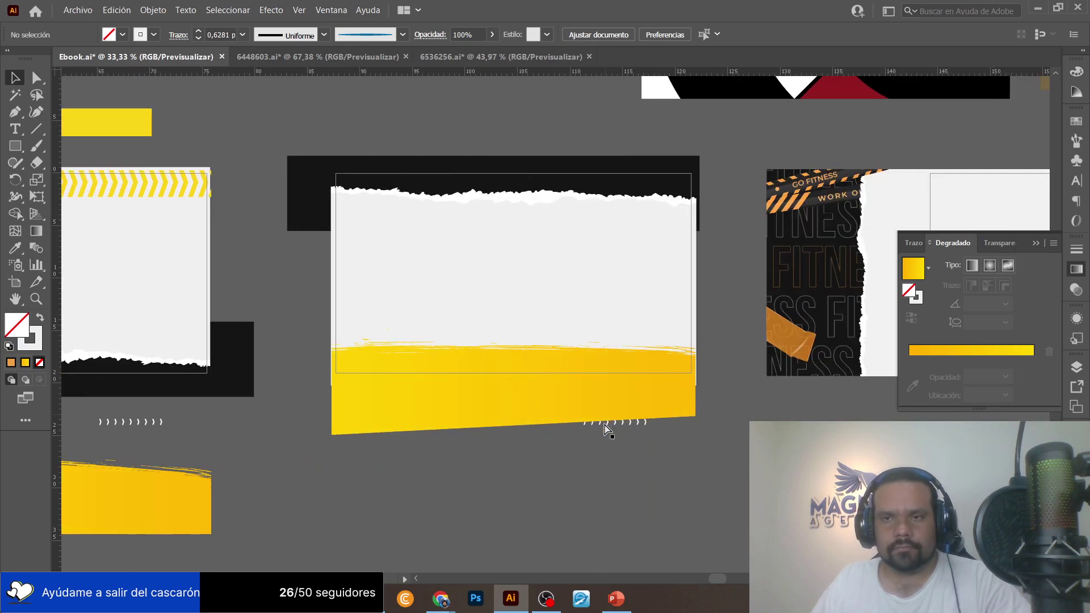
pyautogui.hscroll(5, 607, 431)
pyautogui.doubleClick(722, 231)
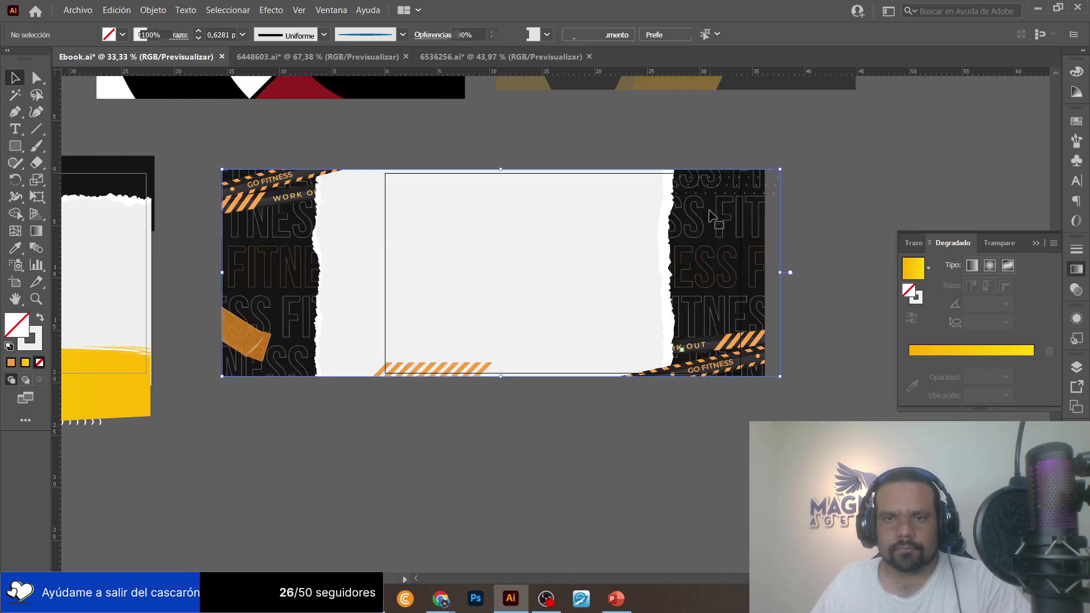
pyautogui.click(707, 230)
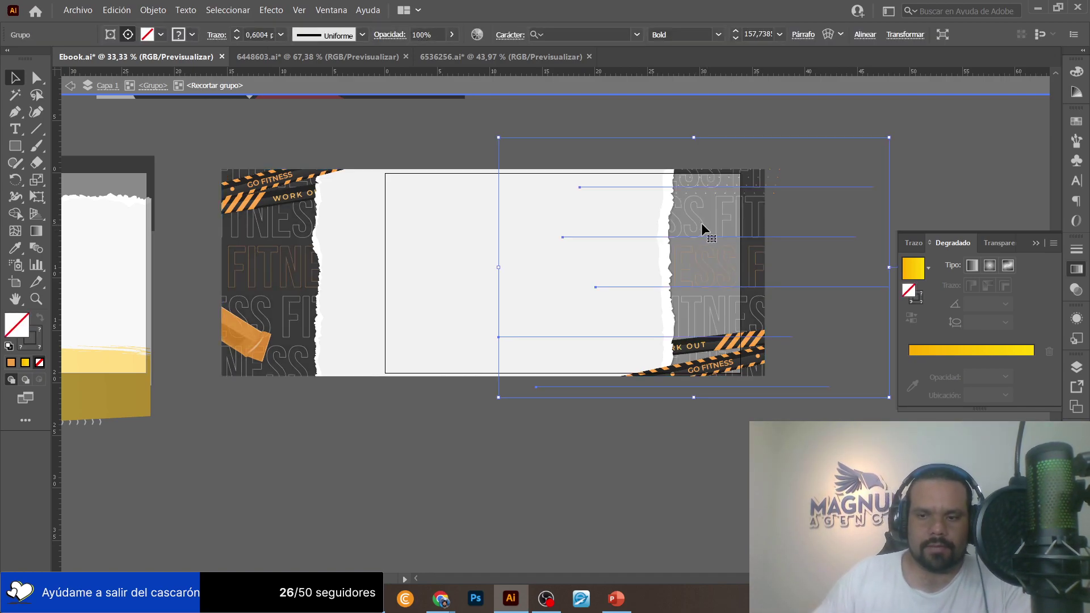
pyautogui.hotkey('ctrl', 'z')
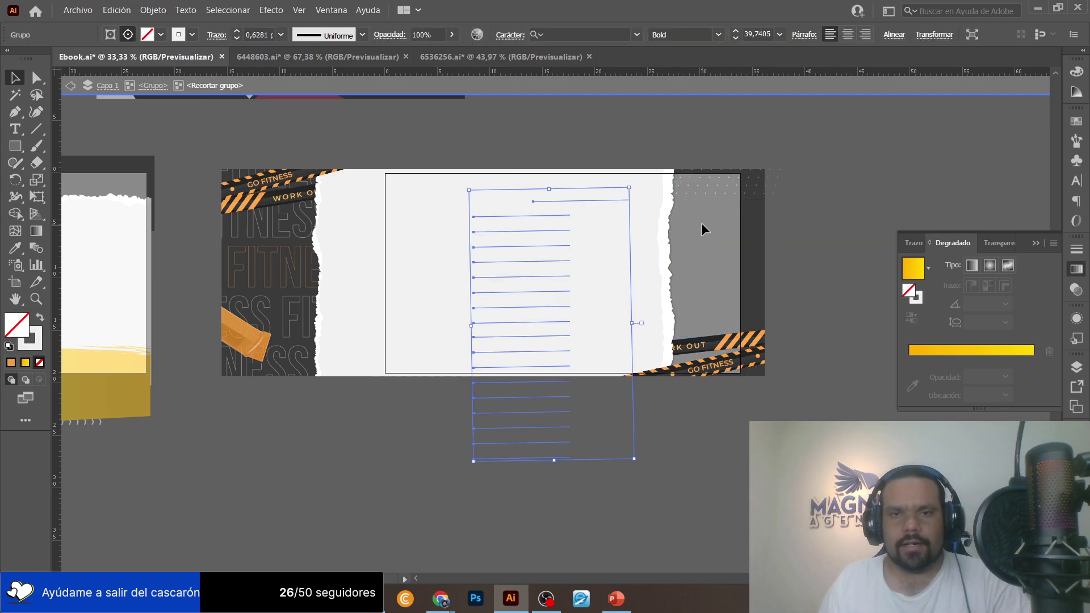
# Position the ENTRENA DESDE CASA lines over the banner's right dark strip and scale them down to fit its height.
pyautogui.click(503, 257)
pyautogui.moveTo(694, 233)
pyautogui.mouseDown()
pyautogui.moveTo(708, 237)
pyautogui.moveTo(682, 217)
pyautogui.moveTo(692, 224)
pyautogui.mouseUp()
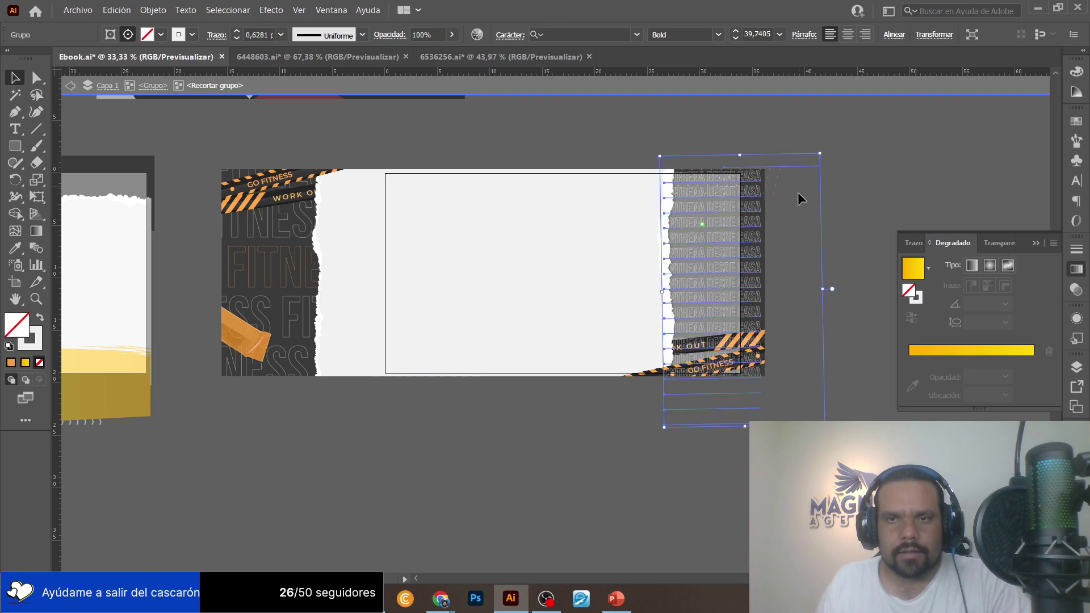
pyautogui.moveTo(825, 425); pyautogui.dragTo(793, 418)
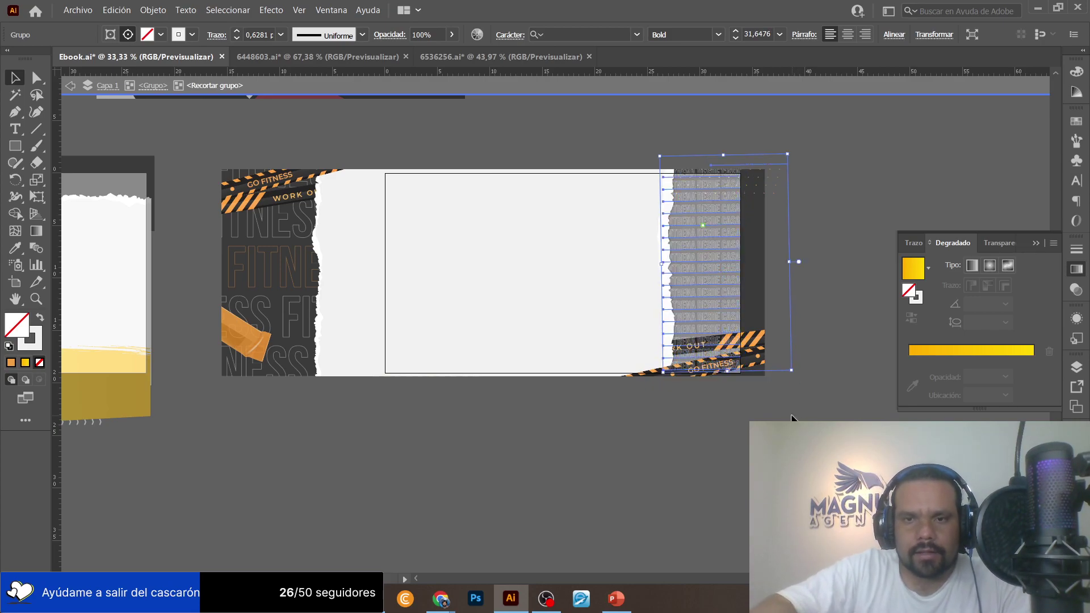
pyautogui.click(748, 399)
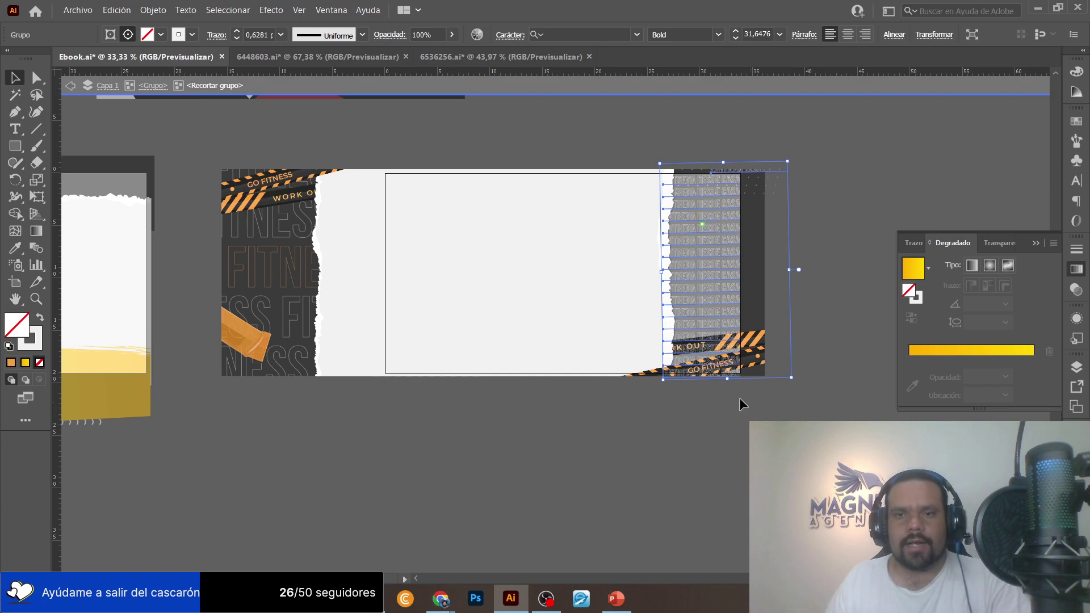
# Move the three orange and yellow colour sample rectangles from the first page to above the GO FITNESS page.
pyautogui.doubleClick(601, 454)
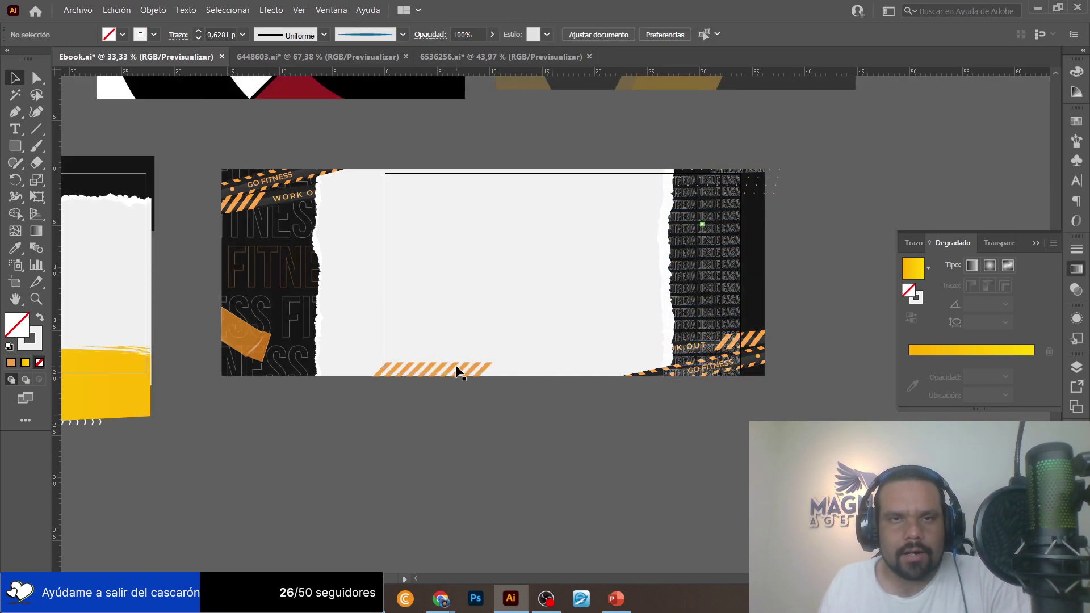
pyautogui.hscroll(-15, 457, 369)
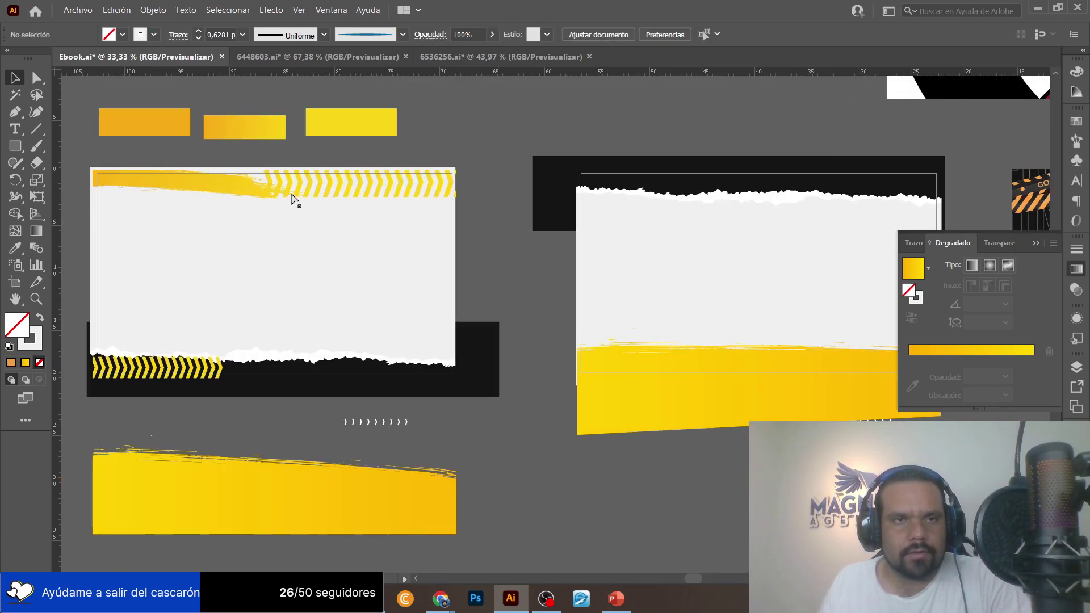
pyautogui.click(339, 121)
pyautogui.keyDown('shift'); pyautogui.click(245, 121); pyautogui.keyUp('shift')
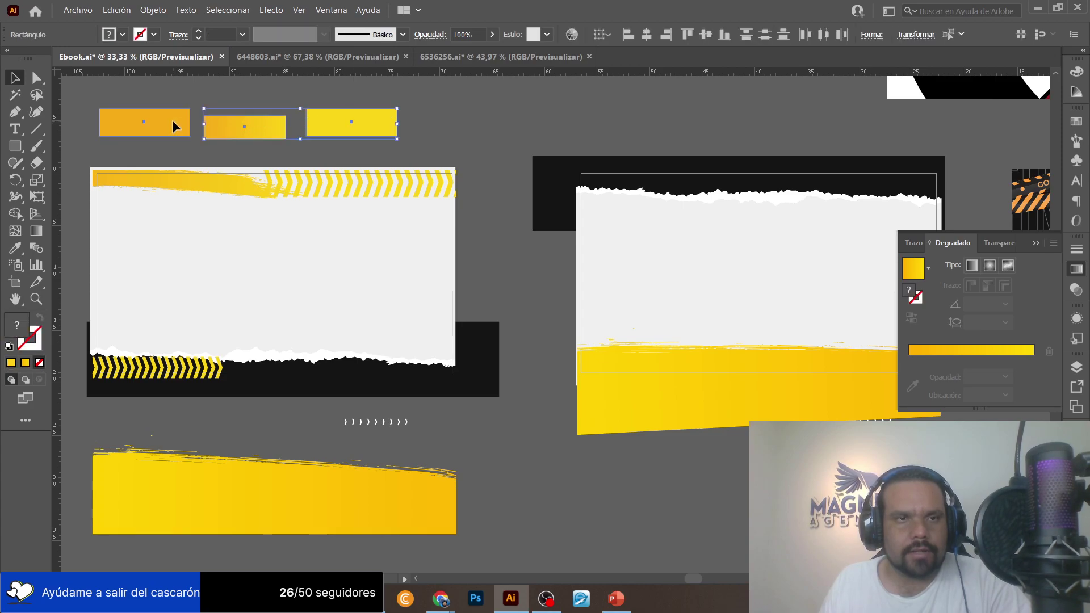
pyautogui.moveTo(141, 122); pyautogui.dragTo(810, 182)
pyautogui.hscroll(12, 815, 181)
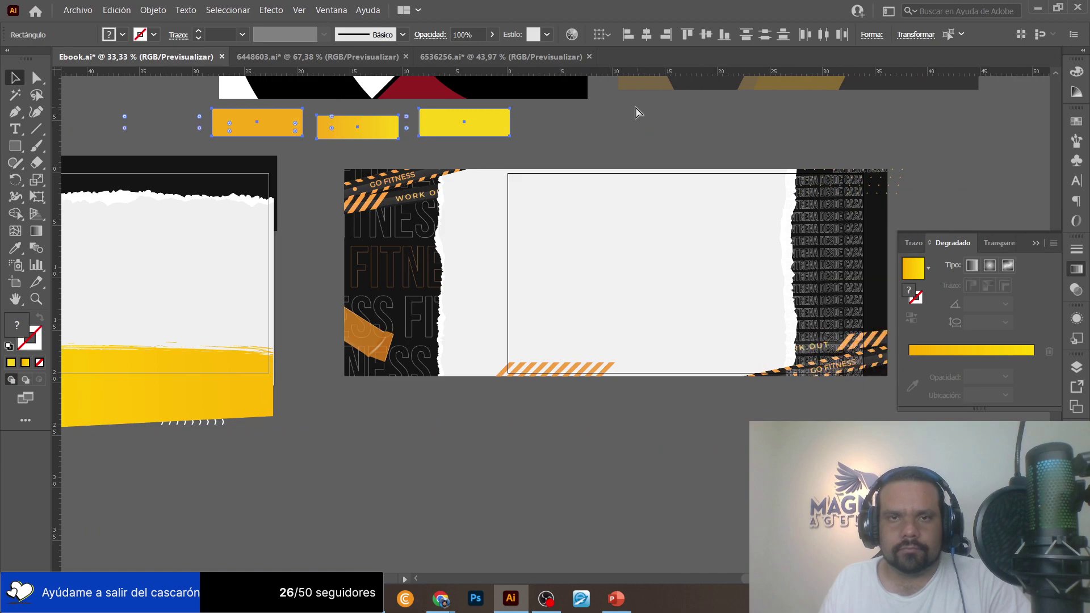
pyautogui.moveTo(366, 127); pyautogui.dragTo(714, 128)
pyautogui.click(885, 121)
# Recolour the diagonal stripes at the lower edge of the GO FITNESS page with the gradient of the middle sample rectangle.
pyautogui.click(540, 366)
pyautogui.doubleClick(536, 372)
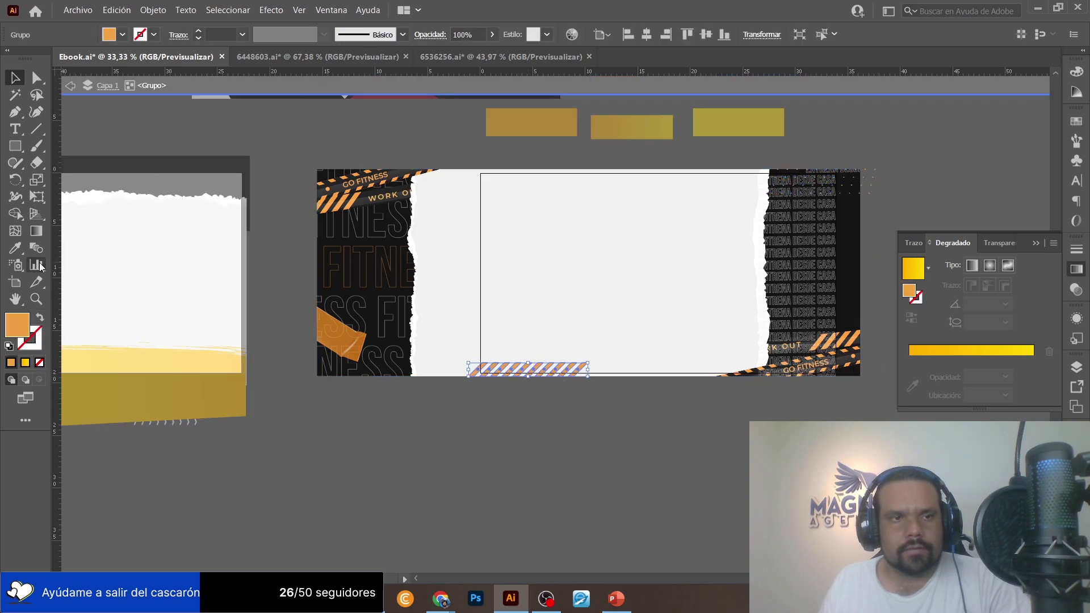
pyautogui.click(16, 248)
pyautogui.click(628, 120)
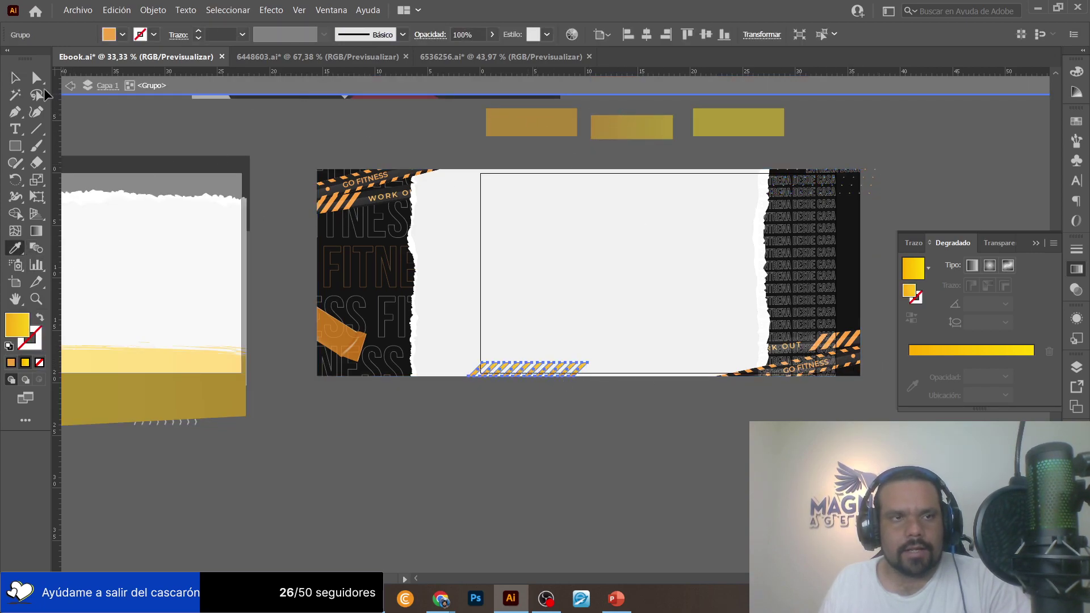
pyautogui.click(17, 80)
pyautogui.doubleClick(459, 149)
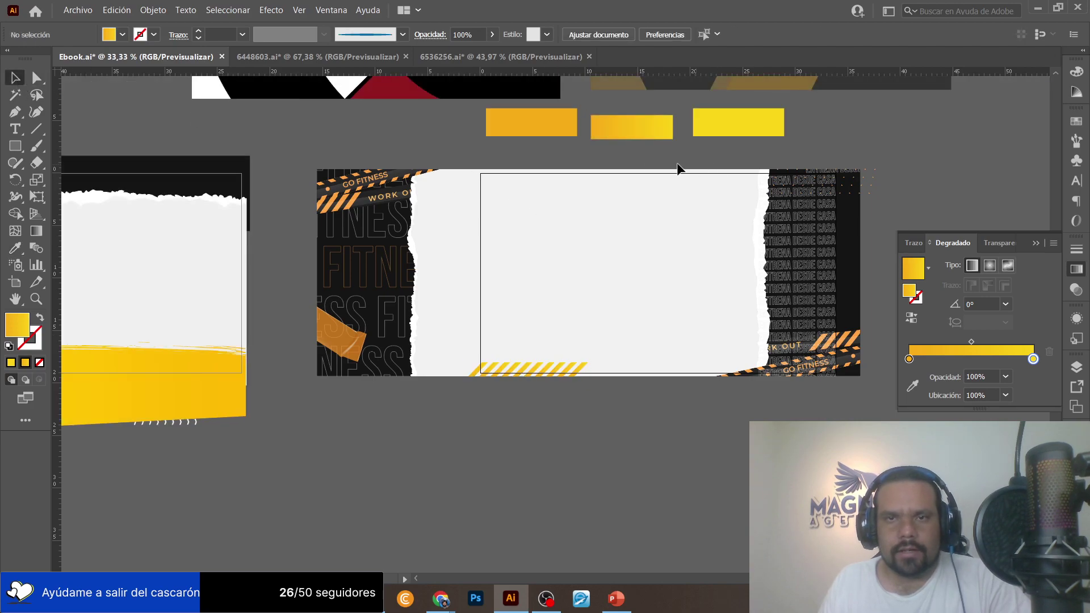
# Copy the hex code F7AC16 from the fill of the orange sample rectangle.
pyautogui.click(562, 117)
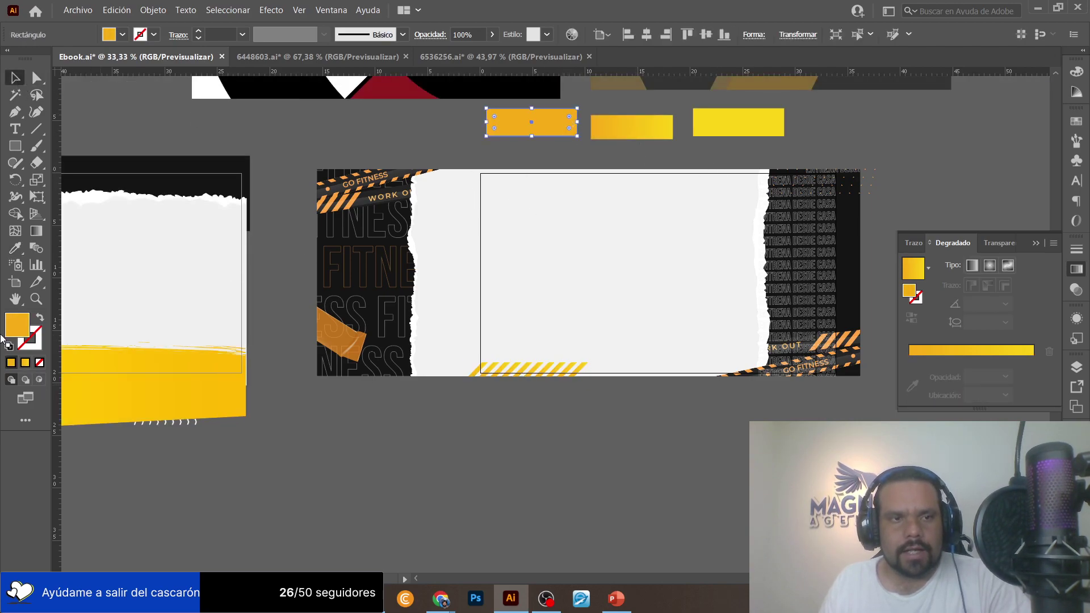
pyautogui.doubleClick(17, 327)
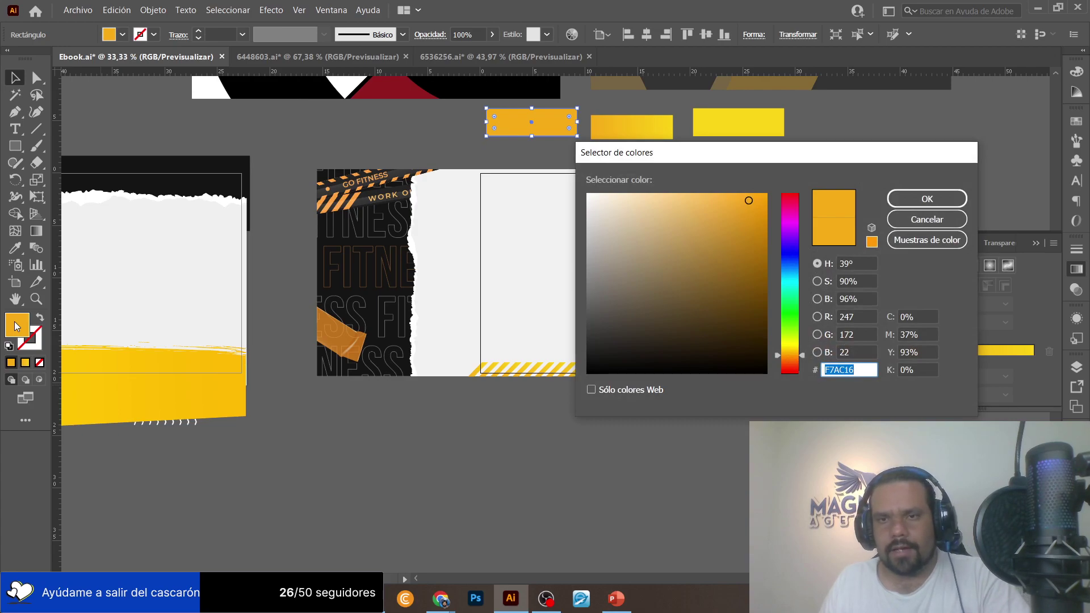
pyautogui.press('Escape')
# Recolour the lower-right WORK OUT tape inside the clip group, replacing both of its orange tones with F7AC16.
pyautogui.doubleClick(832, 349)
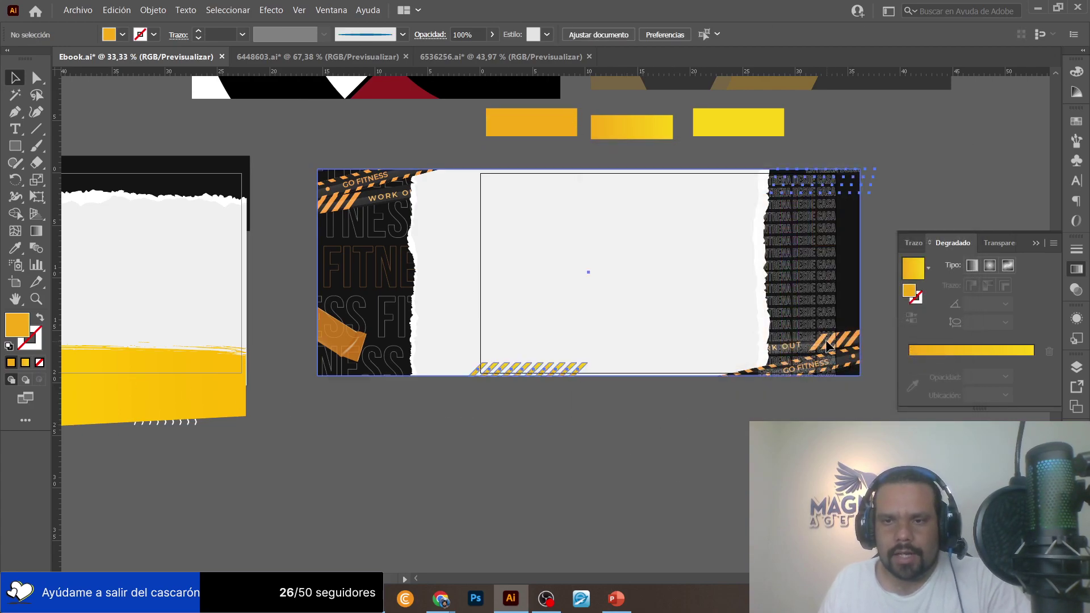
pyautogui.doubleClick(836, 348)
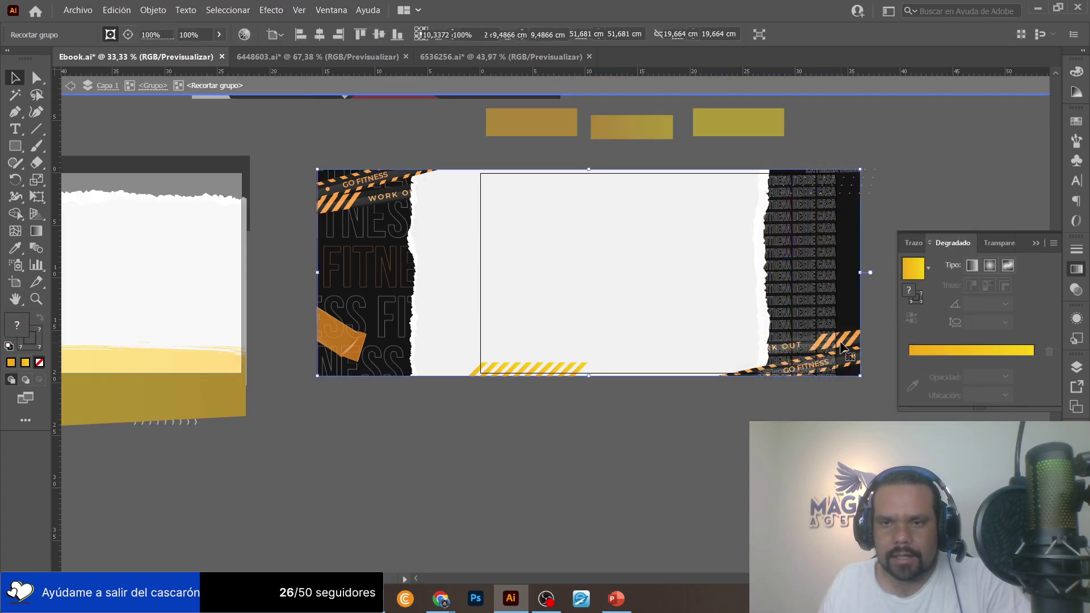
pyautogui.keyDown('shift'); pyautogui.click(839, 370); pyautogui.keyUp('shift')
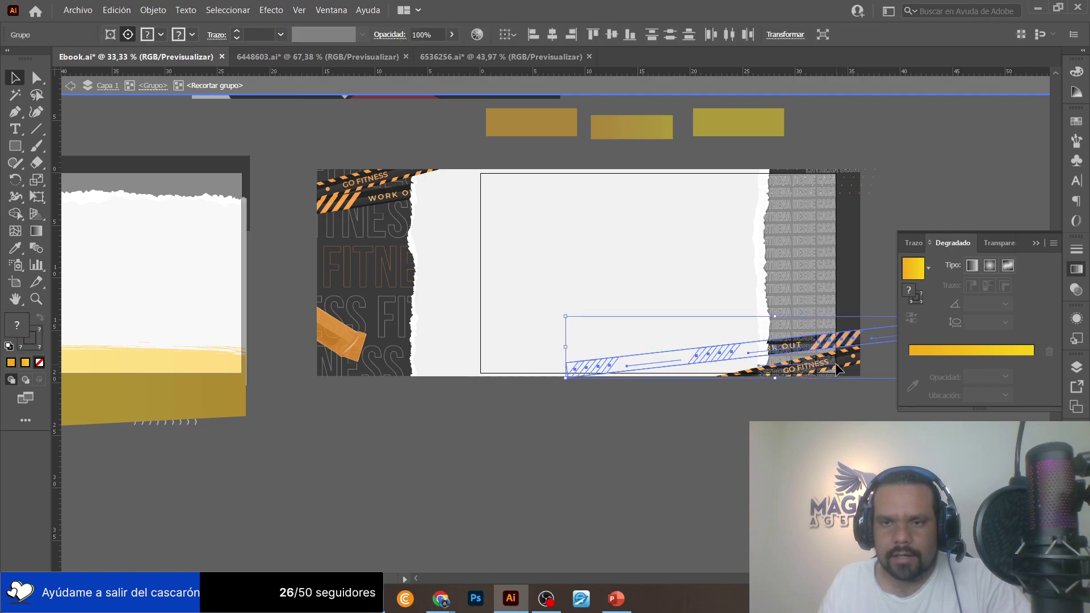
pyautogui.click(478, 36)
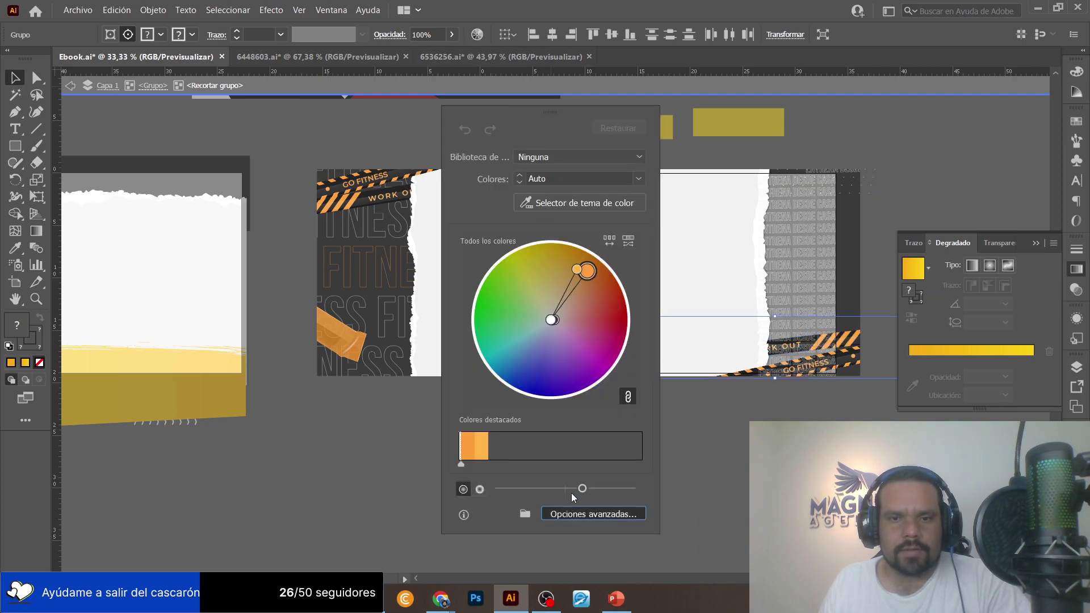
pyautogui.click(599, 517)
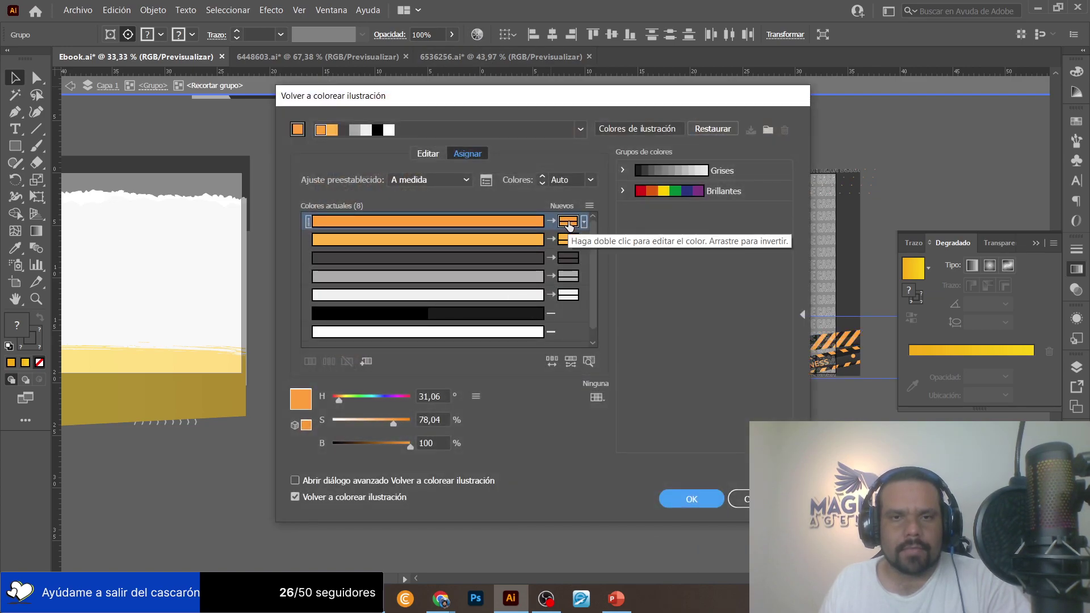
pyautogui.doubleClick(569, 224)
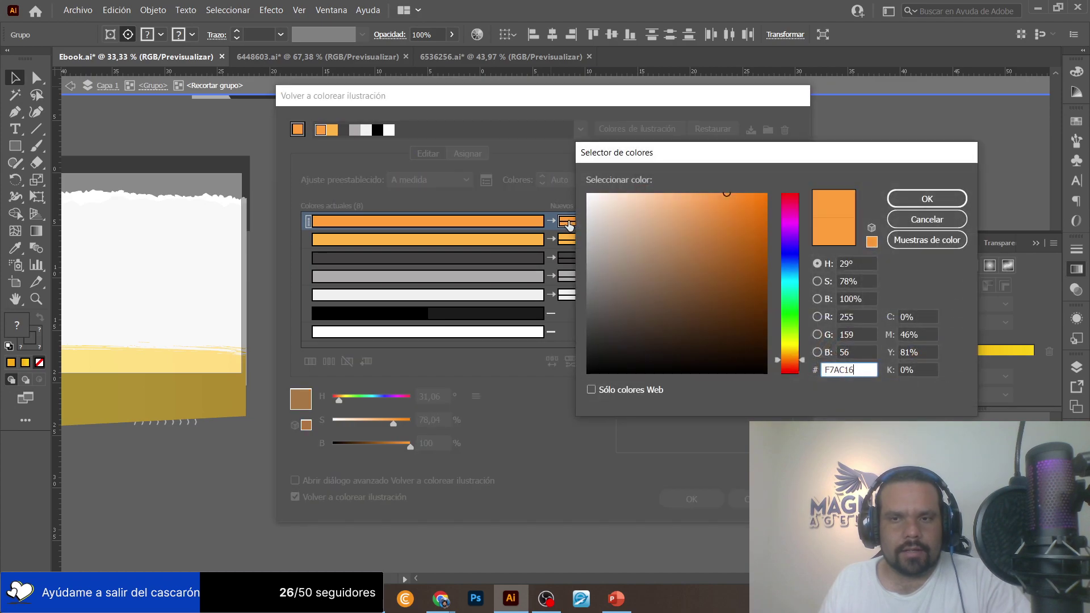
pyautogui.click(951, 198)
pyautogui.doubleClick(566, 240)
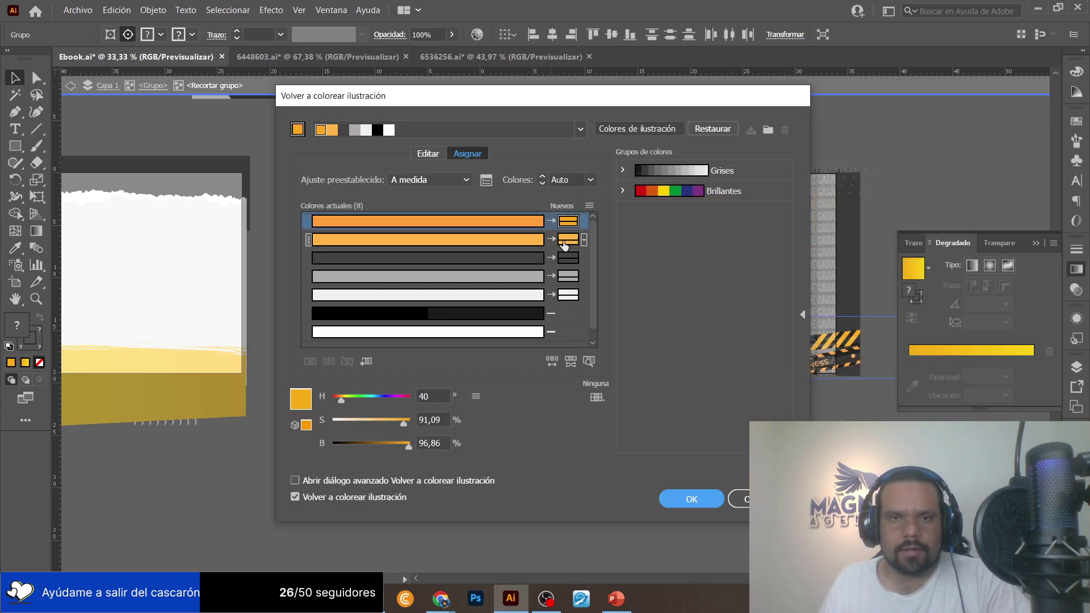
pyautogui.click(927, 199)
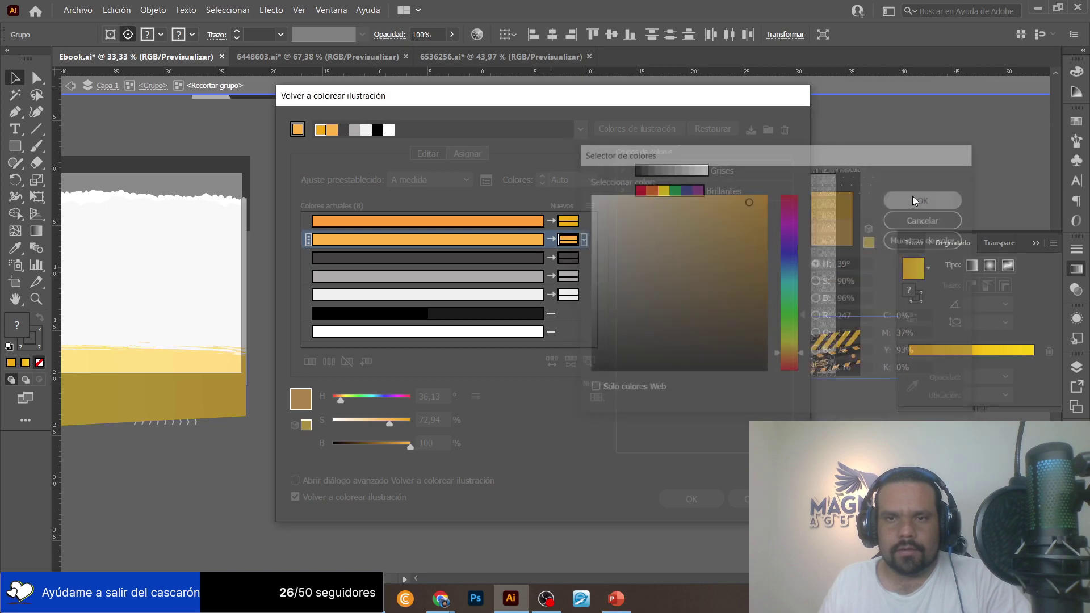
pyautogui.click(682, 499)
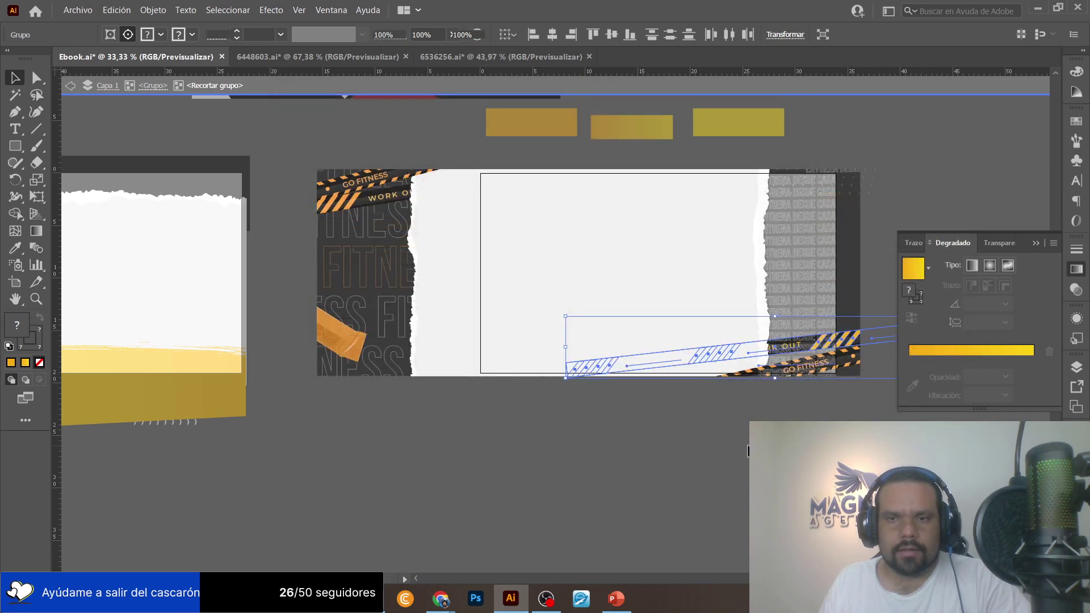
pyautogui.doubleClick(747, 450)
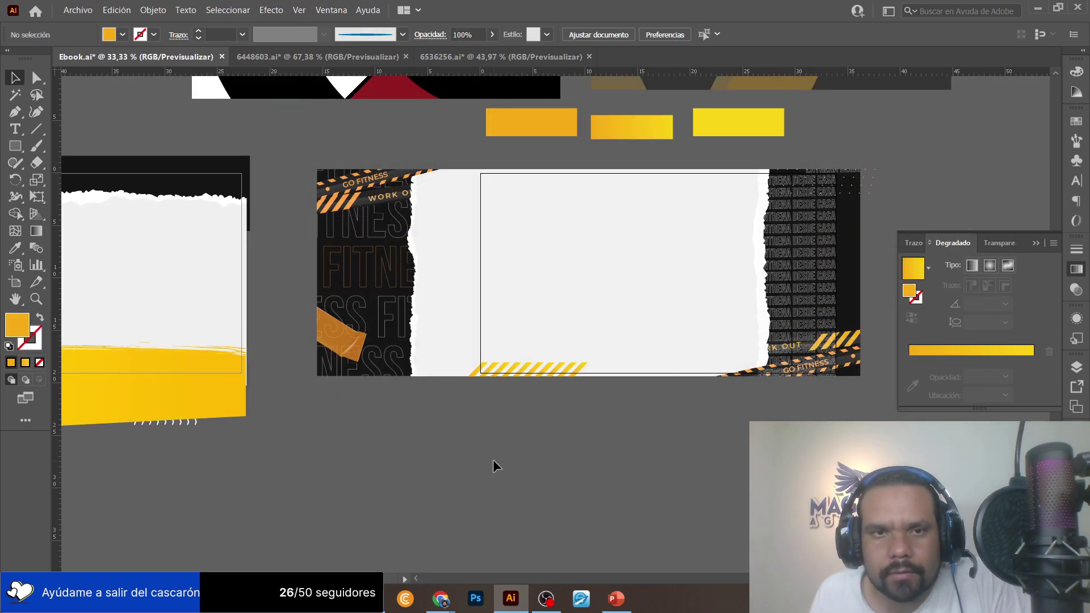
# Duplicate the GO FITNESS artboard with its artwork and place the copy beside the original.
pyautogui.hscroll(1, 510, 456)
pyautogui.hscroll(5, 509, 456)
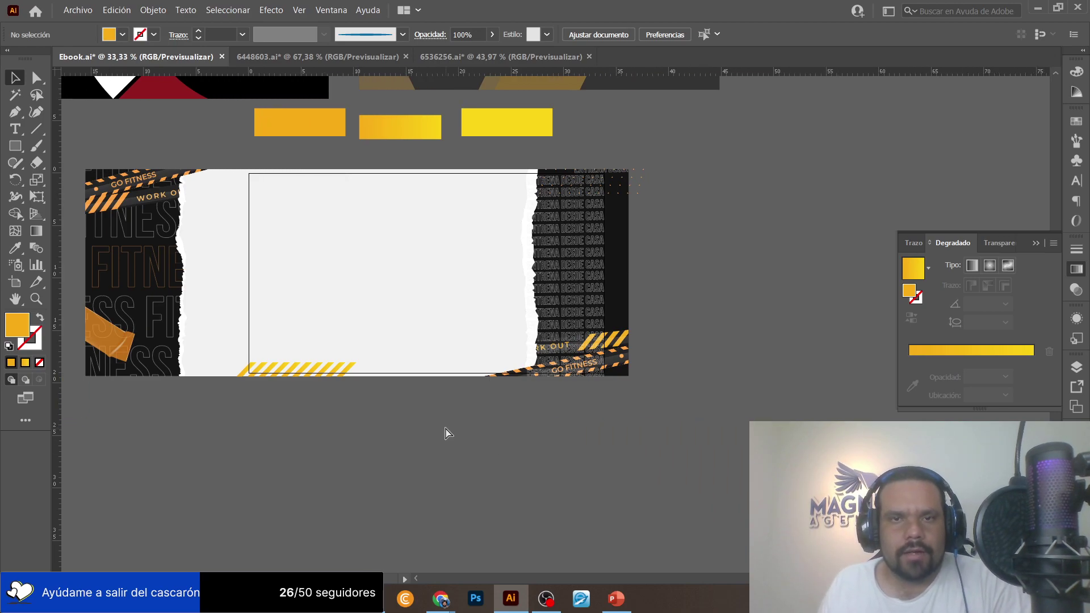
pyautogui.hscroll(3, 348, 390)
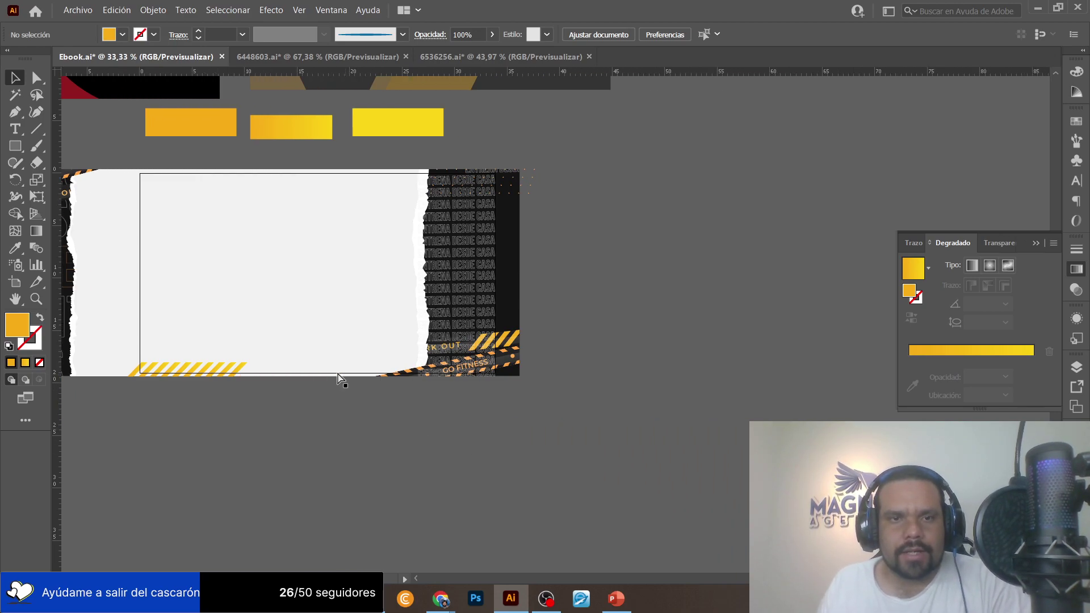
pyautogui.click(8, 286)
pyautogui.moveTo(248, 272); pyautogui.dragTo(818, 221)
pyautogui.hscroll(6, 519, 246)
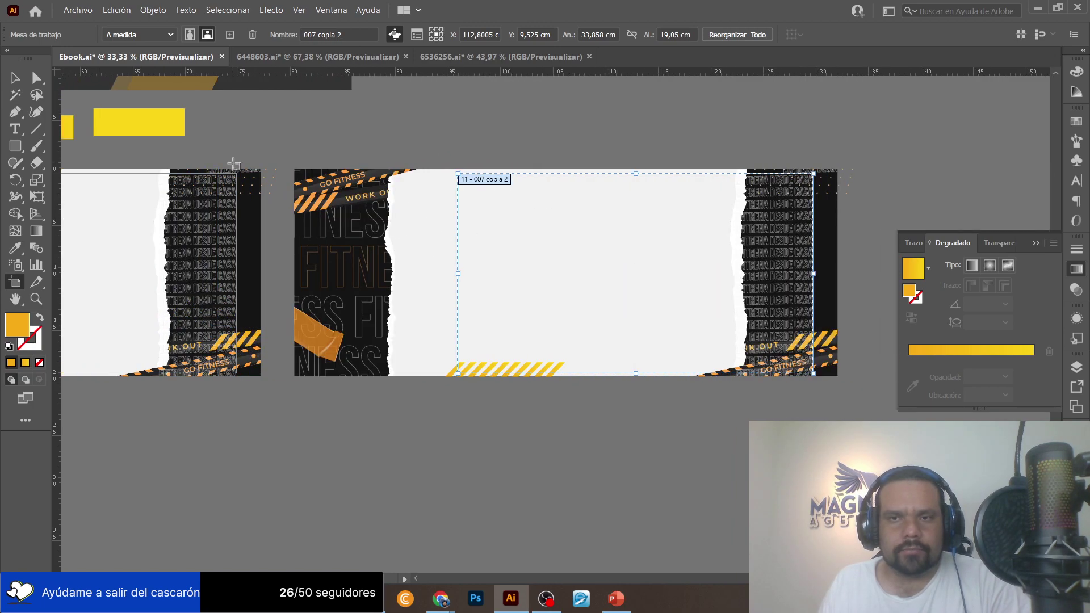
# Shift the duplicated page's artwork sideways so that its black FITNESS section with the torn edge fills the left part of the artboard.
pyautogui.click(16, 78)
pyautogui.click(398, 224)
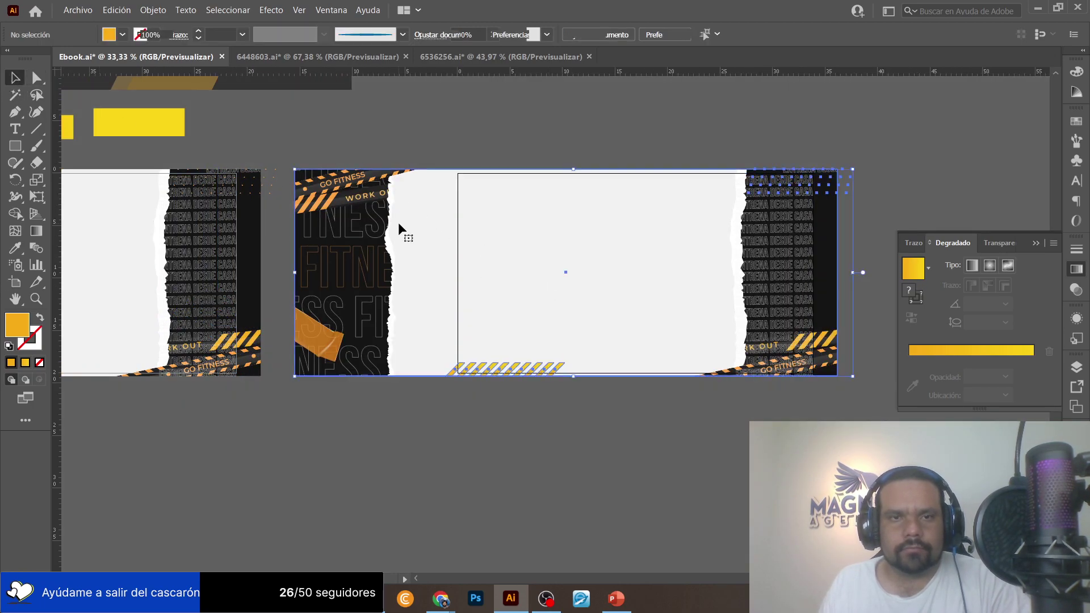
pyautogui.moveTo(441, 236); pyautogui.dragTo(541, 233)
pyautogui.click(498, 111)
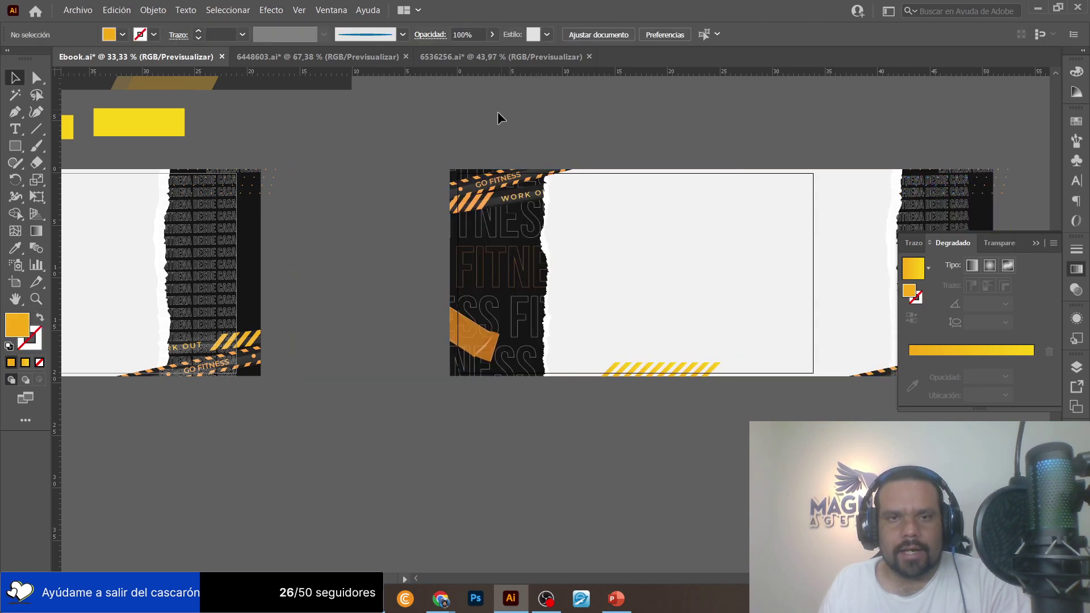
# Move the yellow diagonal stripes on the duplicated page to the artboard's upper-right corner.
pyautogui.hscroll(3, 622, 423)
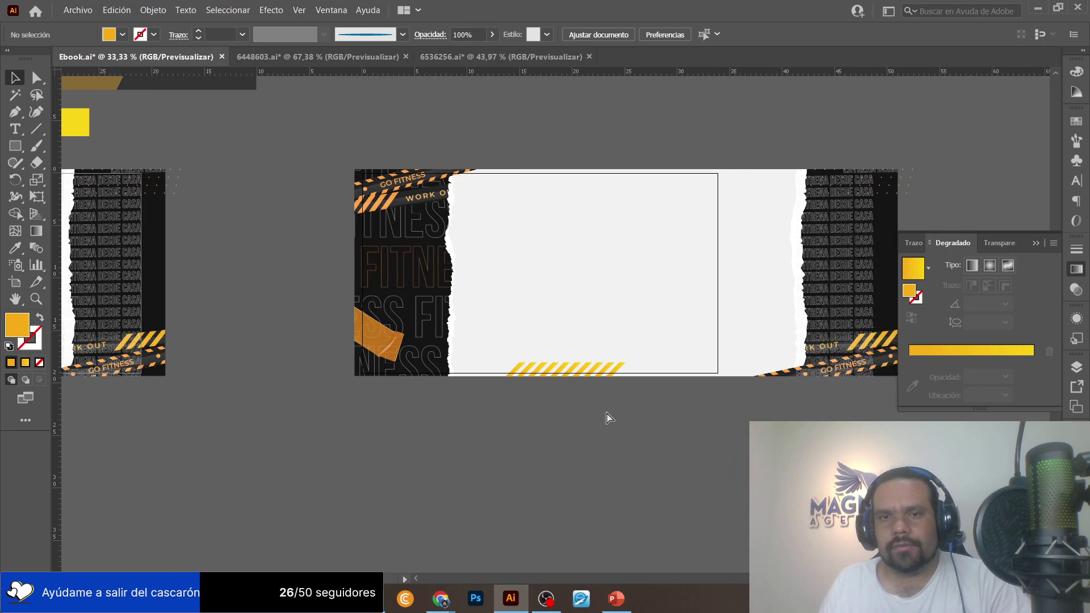
pyautogui.click(576, 372)
pyautogui.doubleClick(574, 370)
pyautogui.moveTo(575, 370); pyautogui.dragTo(684, 174)
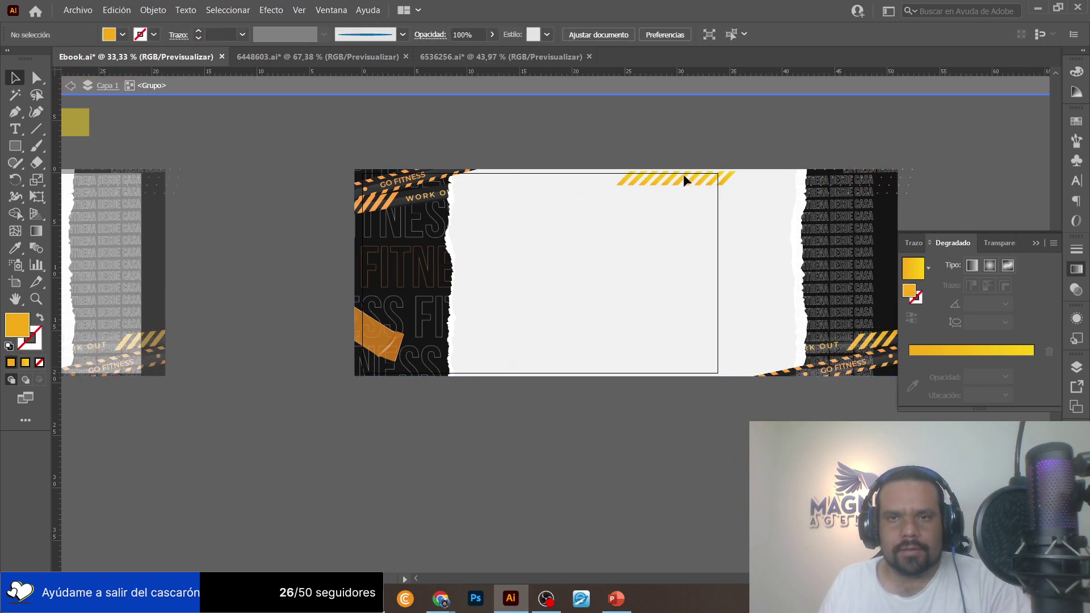
pyautogui.doubleClick(658, 135)
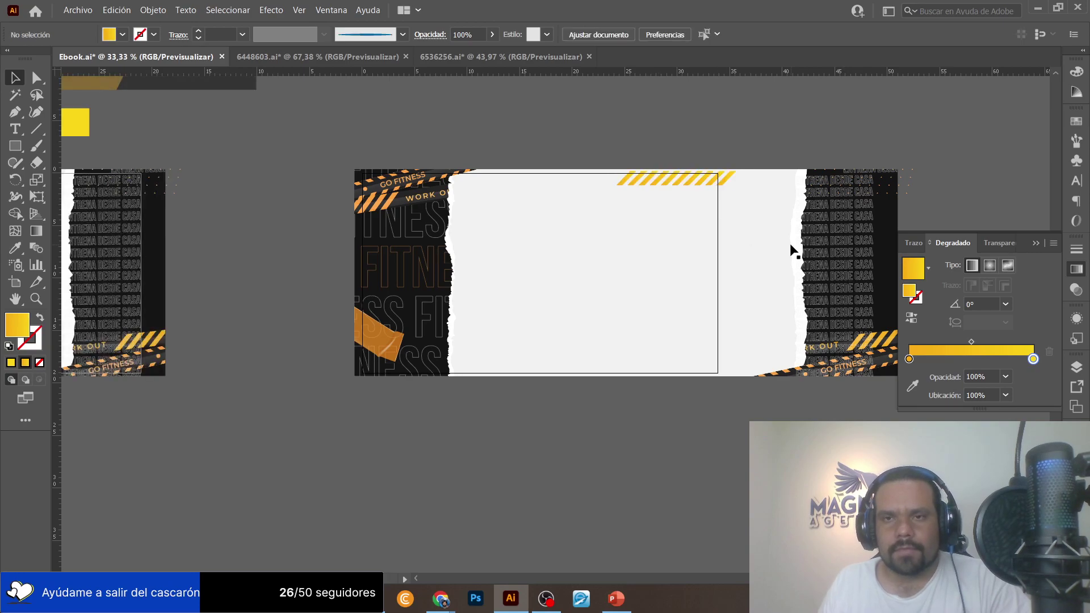
pyautogui.hscroll(4, 778, 373)
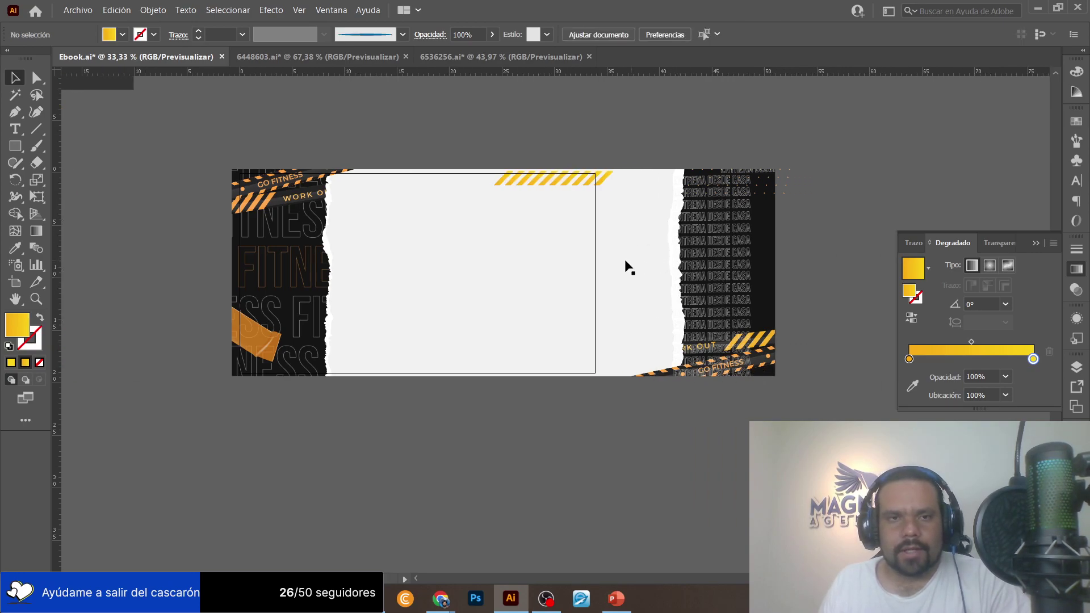
pyautogui.doubleClick(722, 243)
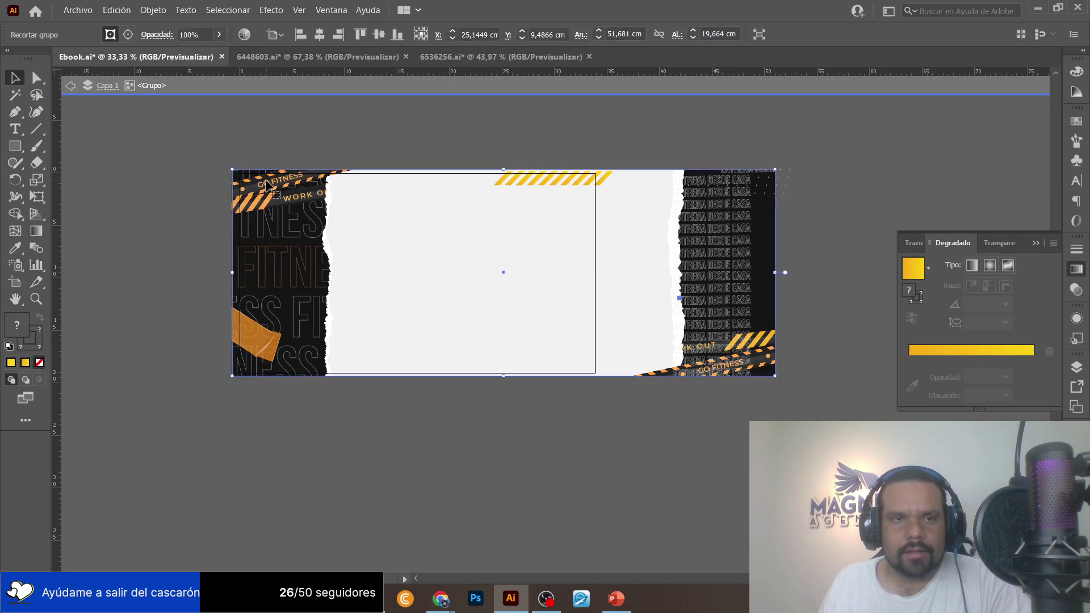
pyautogui.doubleClick(181, 162)
# Move the duplicated artboard with its artwork closer to the original GO FITNESS page.
pyautogui.hscroll(-8, 199, 258)
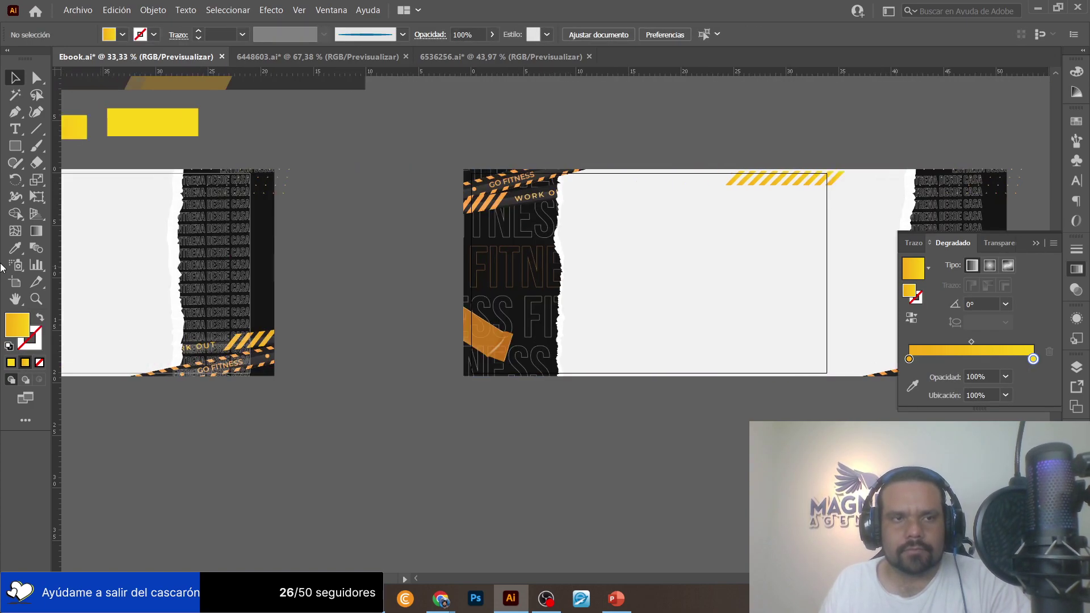
pyautogui.click(16, 283)
pyautogui.moveTo(652, 265); pyautogui.dragTo(511, 274)
pyautogui.click(15, 78)
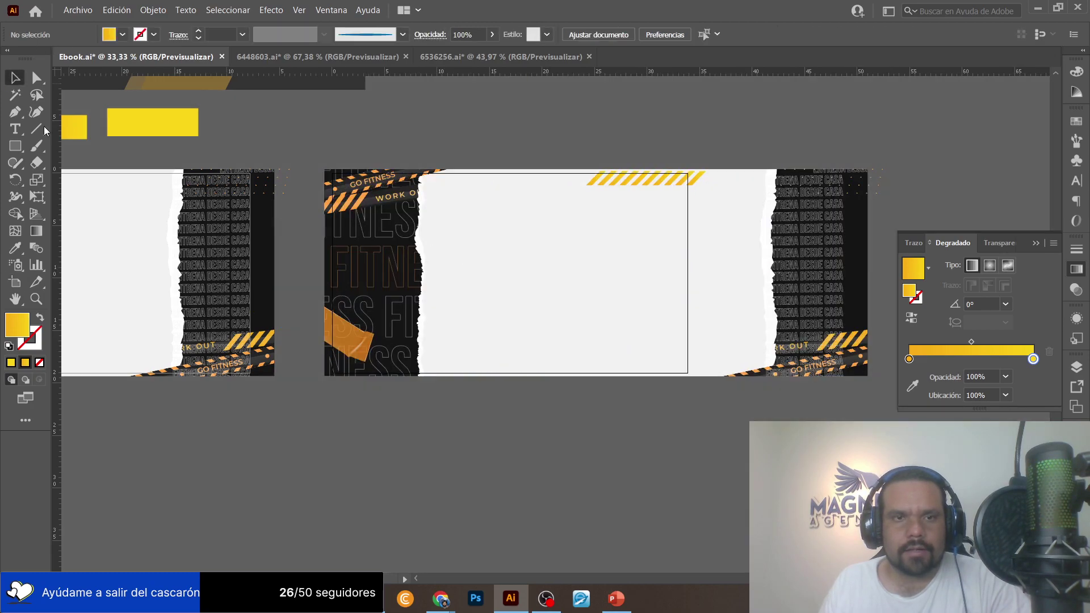
# Delete the orange adhesive tape piece from the black FITNESS section of the duplicated page's clip group.
pyautogui.doubleClick(356, 339)
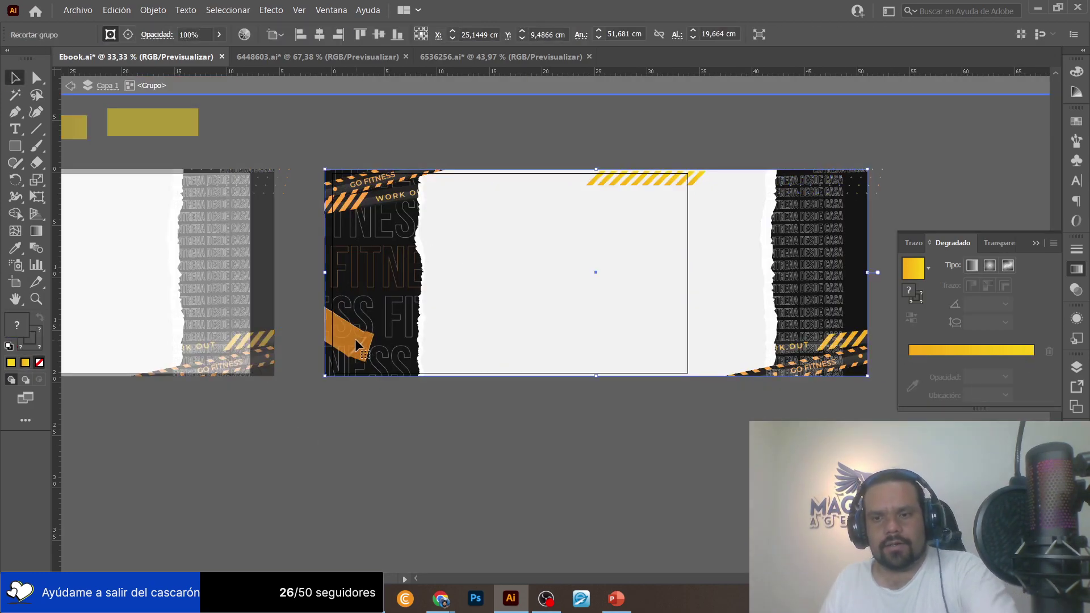
pyautogui.doubleClick(355, 338)
pyautogui.click(355, 339)
pyautogui.press('Delete')
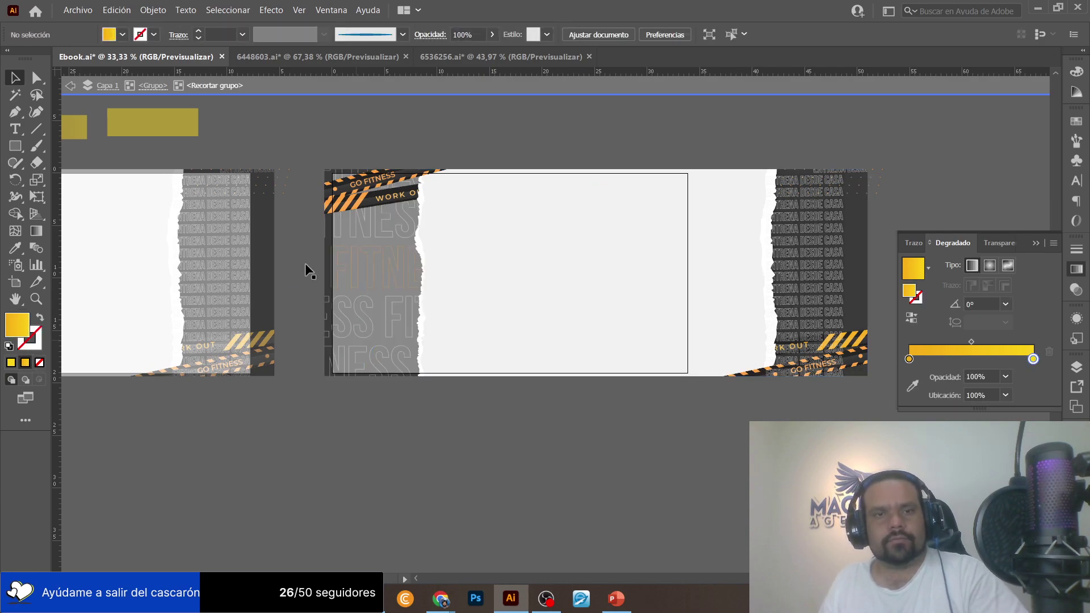
pyautogui.doubleClick(292, 142)
# Move the three colour sample rectangles above the duplicated GO FITNESS page.
pyautogui.hscroll(-5, 330, 149)
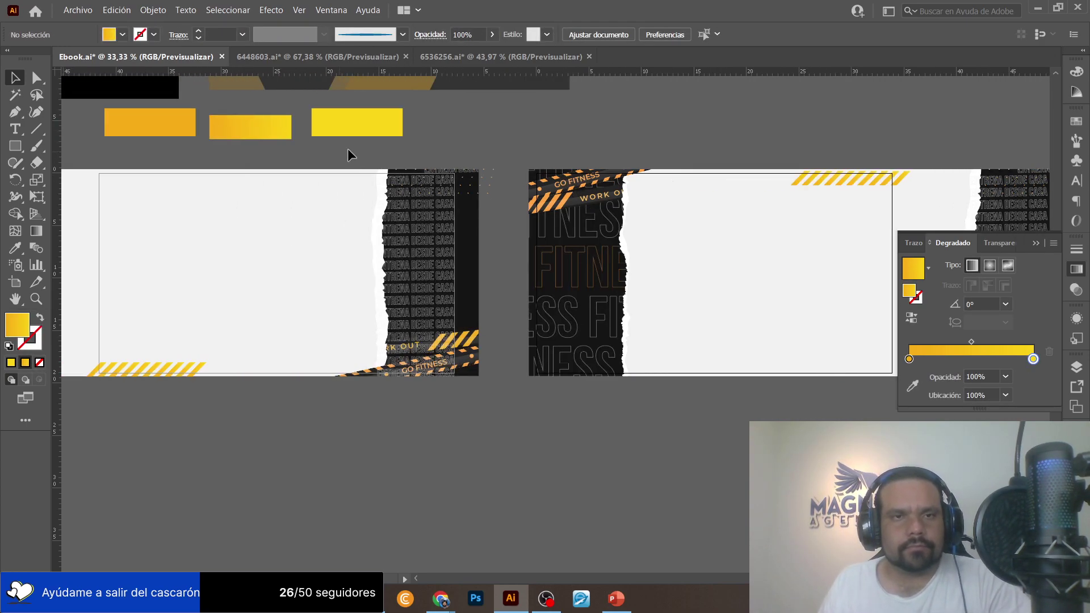
pyautogui.moveTo(150, 111); pyautogui.dragTo(626, 118)
pyautogui.hscroll(6, 455, 224)
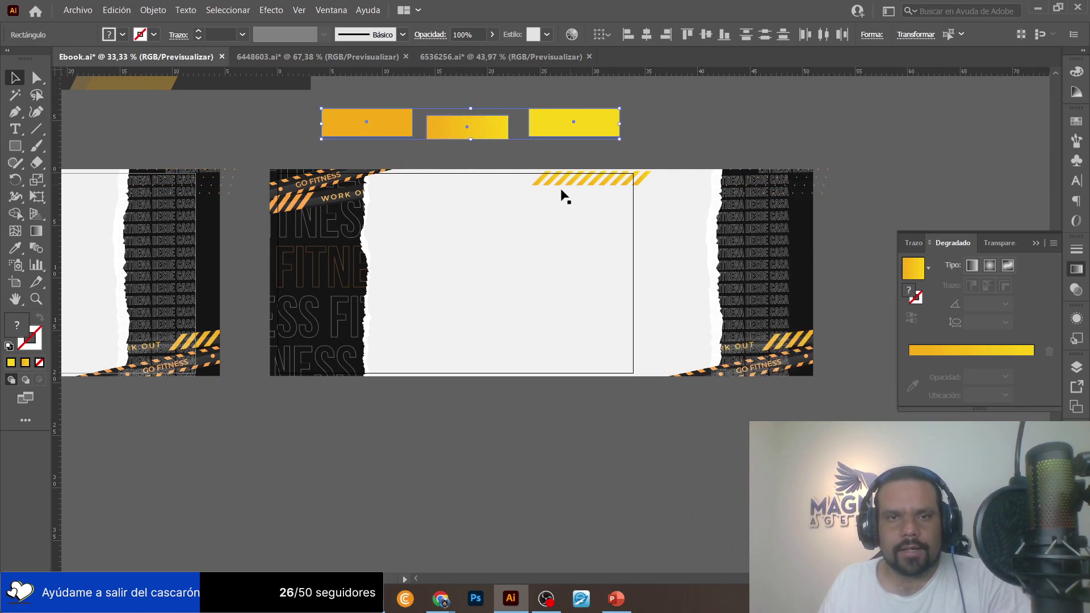
# Copy the fill's hex code F7AC16 from the orange sample rectangle above the duplicated page.
pyautogui.click(362, 121)
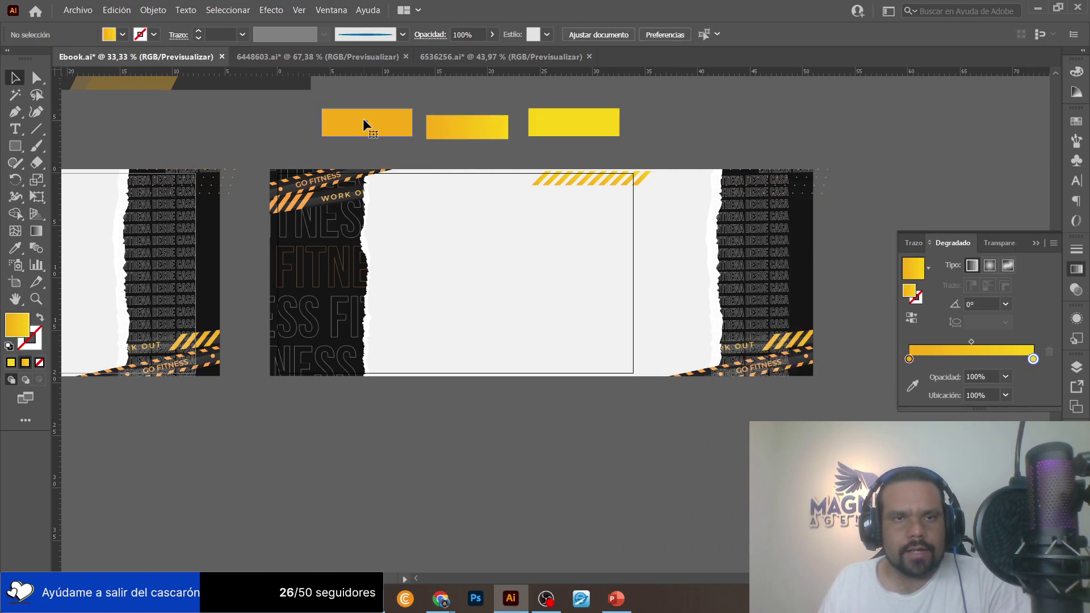
pyautogui.doubleClick(17, 325)
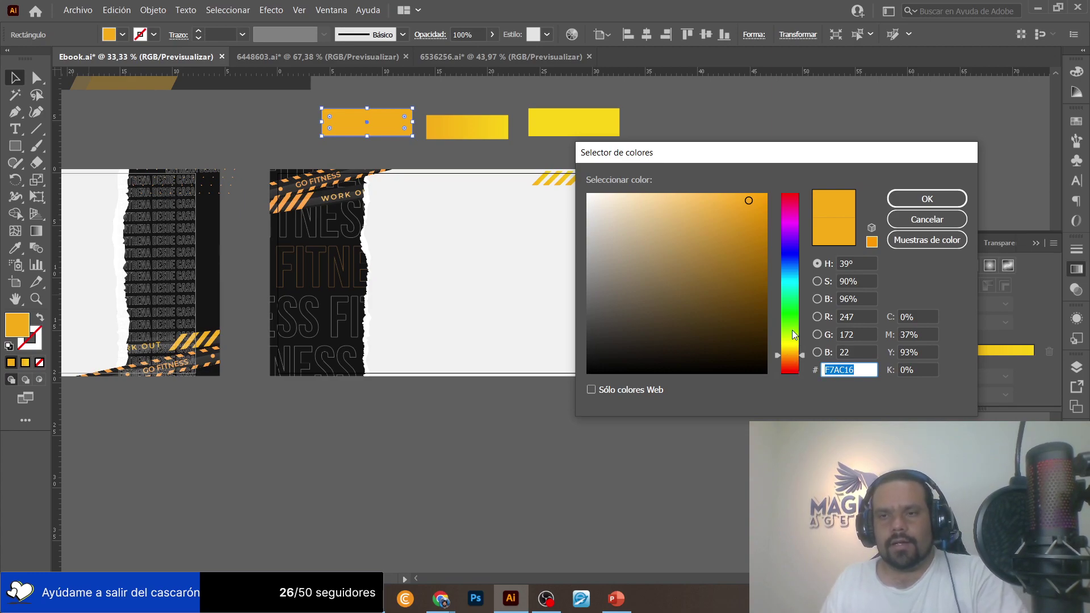
pyautogui.press('Escape')
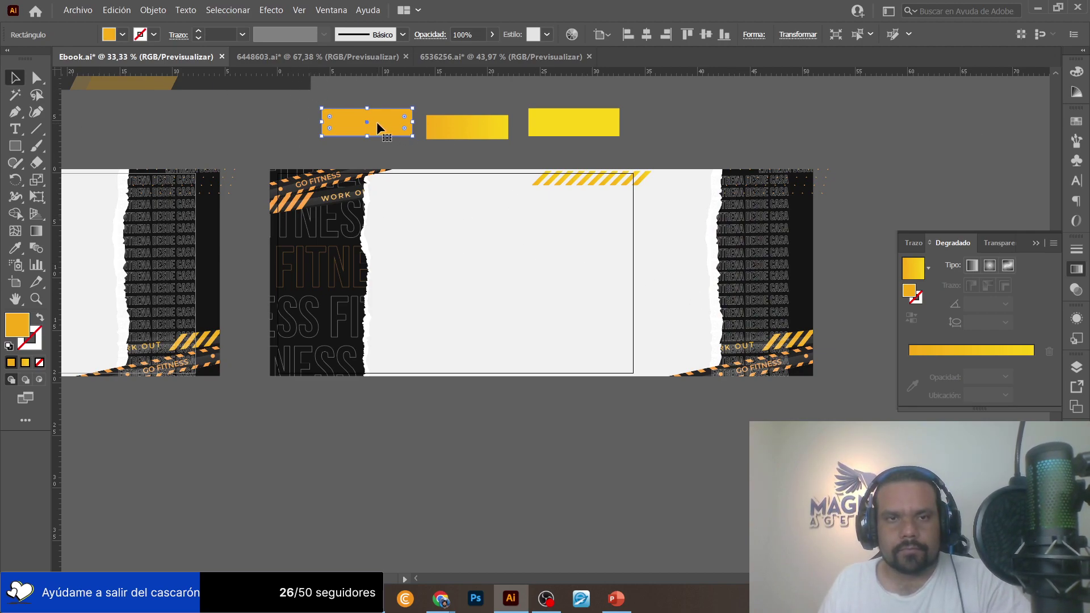
# Recolour both orange shades of the GO FITNESS and WORK OUT tapes at the duplicated page's upper-left corner to F7AC16.
pyautogui.doubleClick(335, 197)
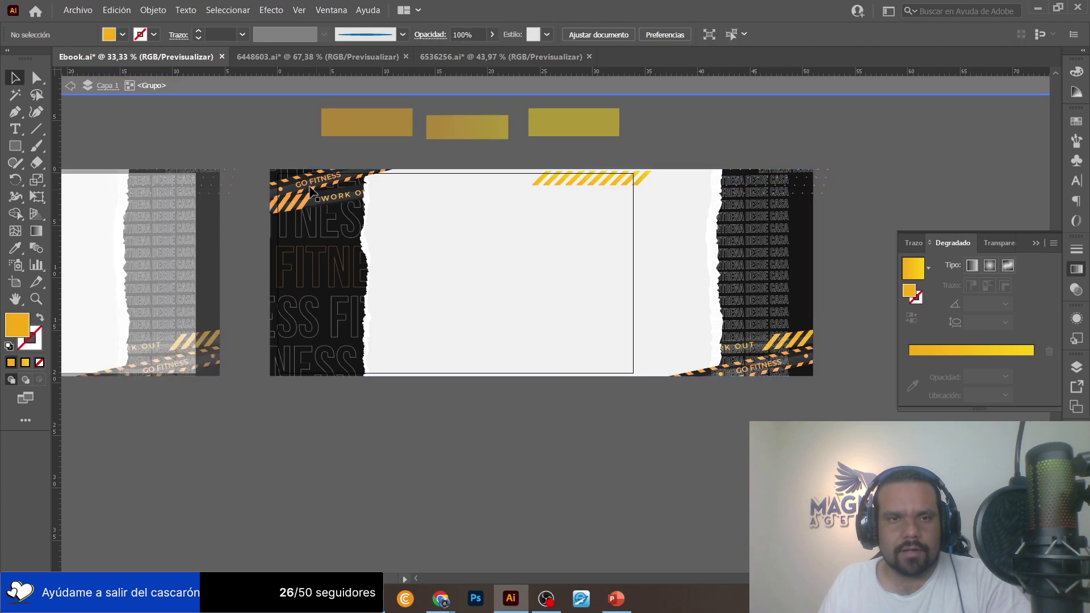
pyautogui.doubleClick(307, 190)
pyautogui.click(312, 196)
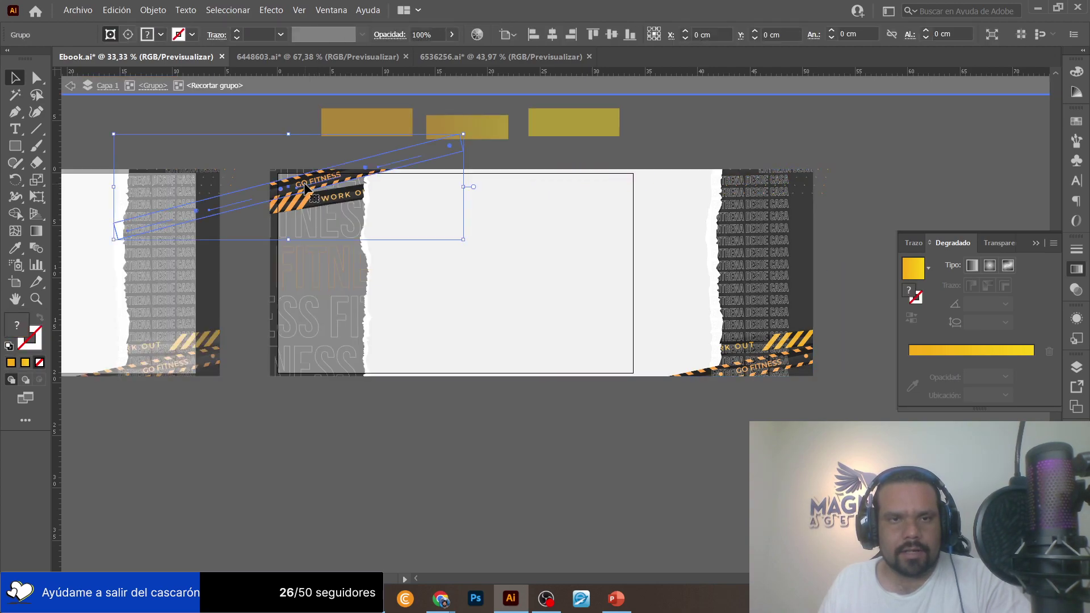
pyautogui.keyDown('shift'); pyautogui.click(471, 179); pyautogui.keyUp('shift')
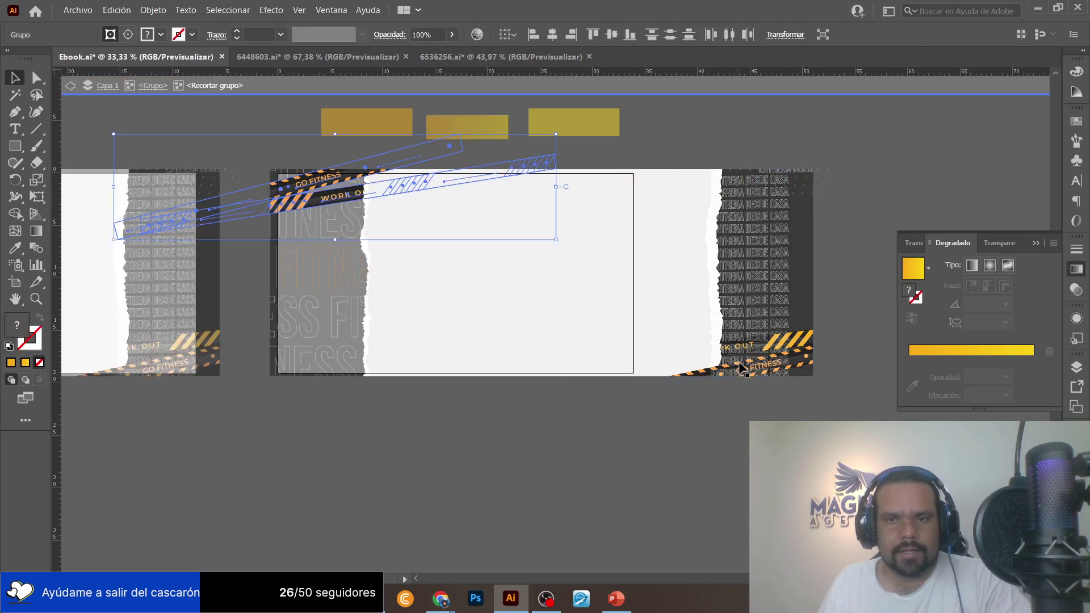
pyautogui.click(478, 35)
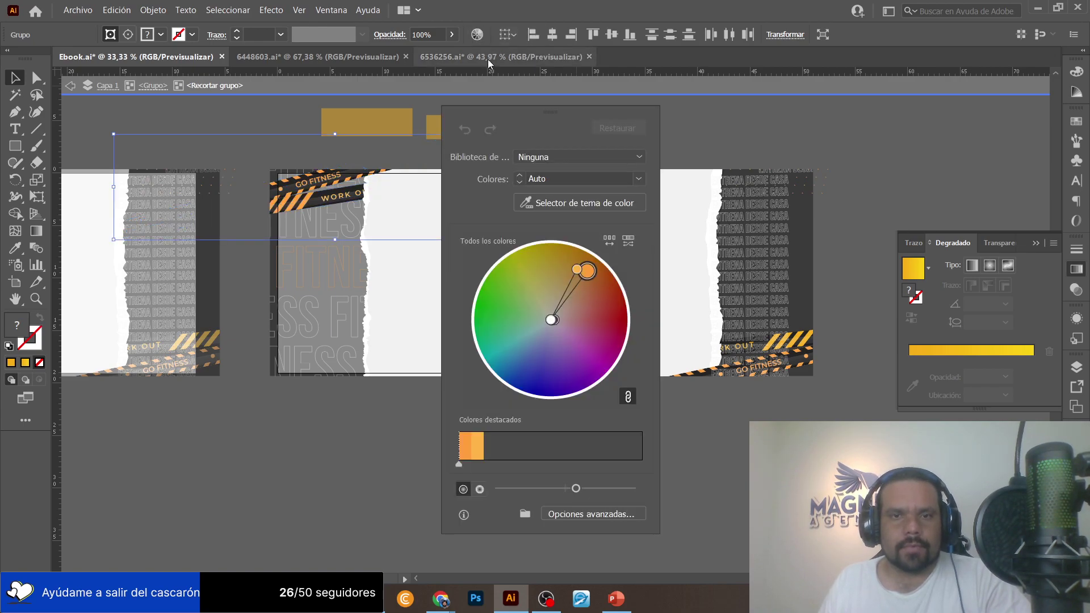
pyautogui.click(587, 513)
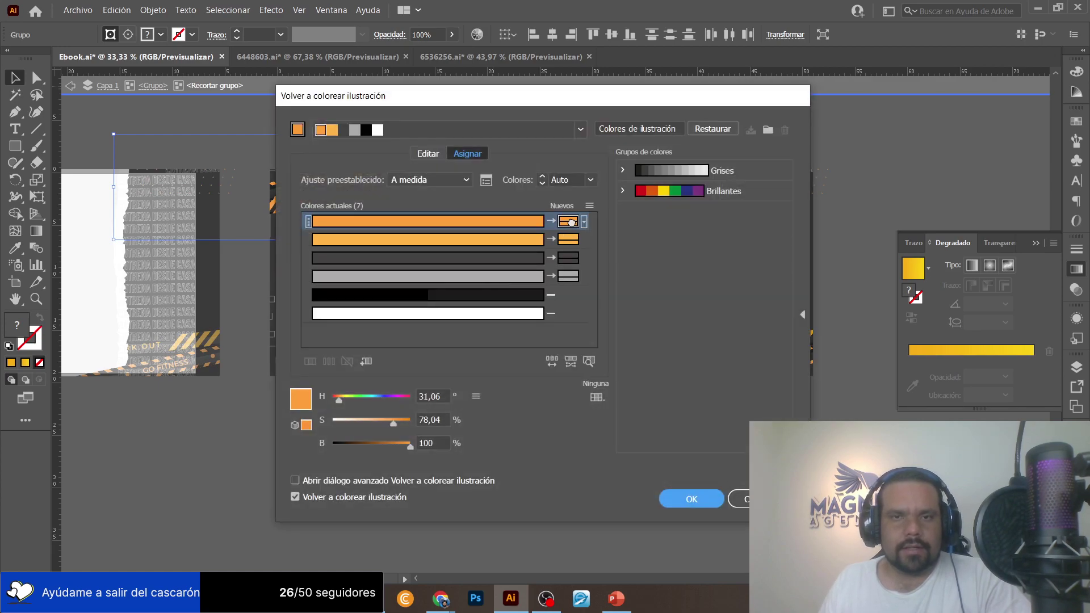
pyautogui.doubleClick(571, 221)
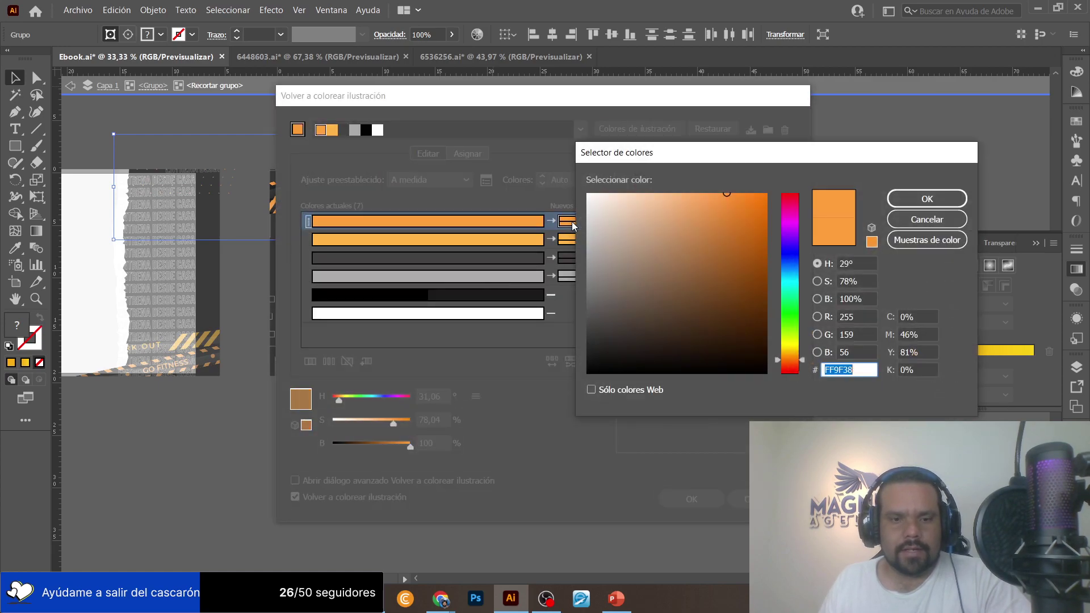
pyautogui.press('Escape')
pyautogui.doubleClick(568, 239)
pyautogui.write('F7AC16')
pyautogui.click(909, 200)
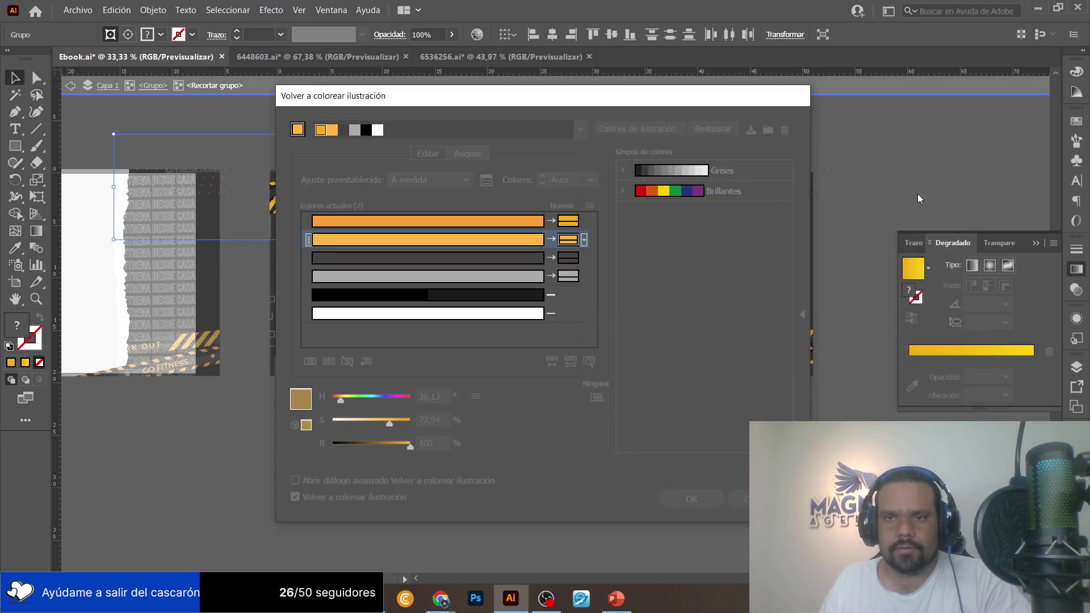
pyautogui.click(708, 498)
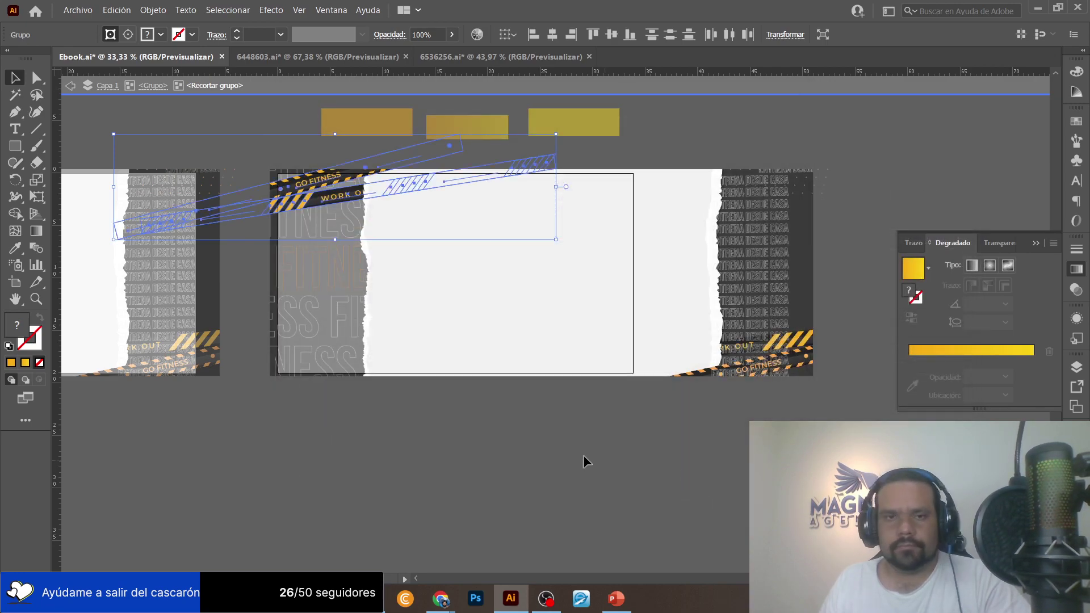
pyautogui.doubleClick(495, 446)
# Copy the ENTRENA DESDE CASA text group from the right black section of the duplicated page's clip group.
pyautogui.hscroll(-5, 592, 390)
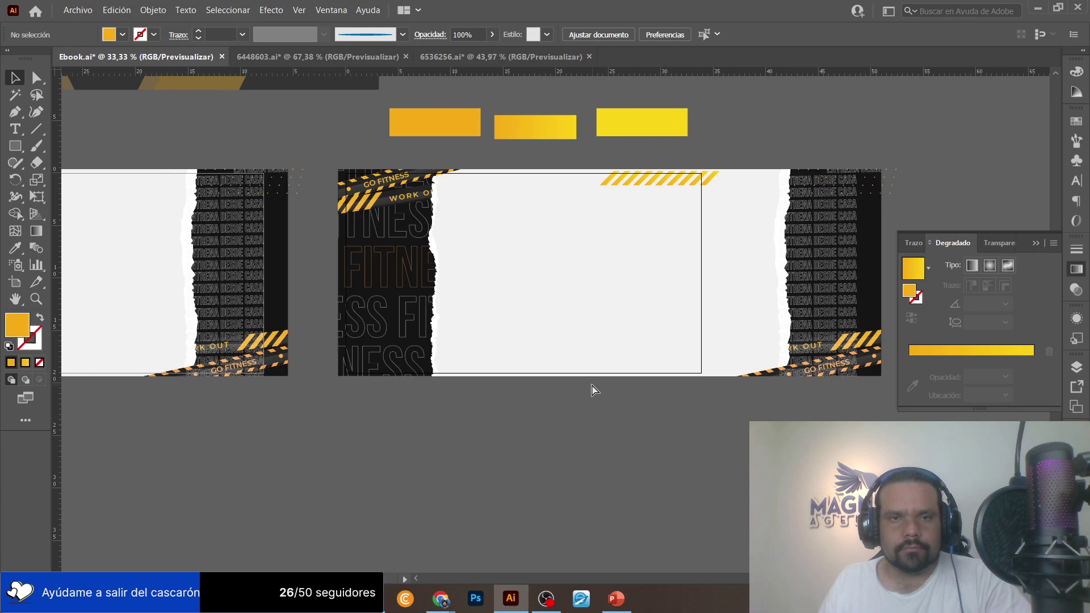
pyautogui.hscroll(3, 653, 363)
pyautogui.click(847, 250)
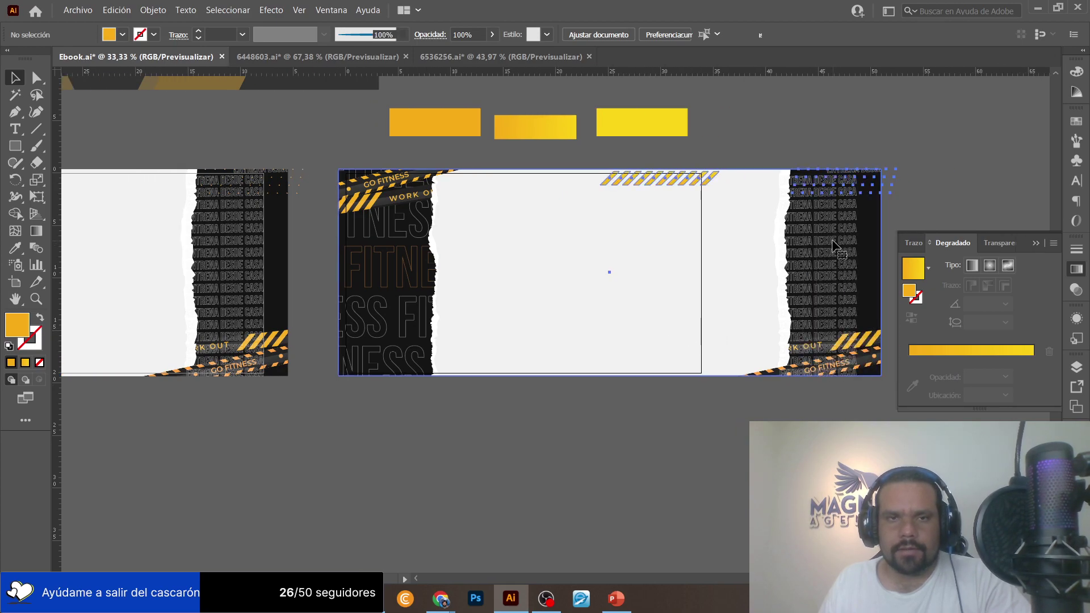
pyautogui.doubleClick(818, 244)
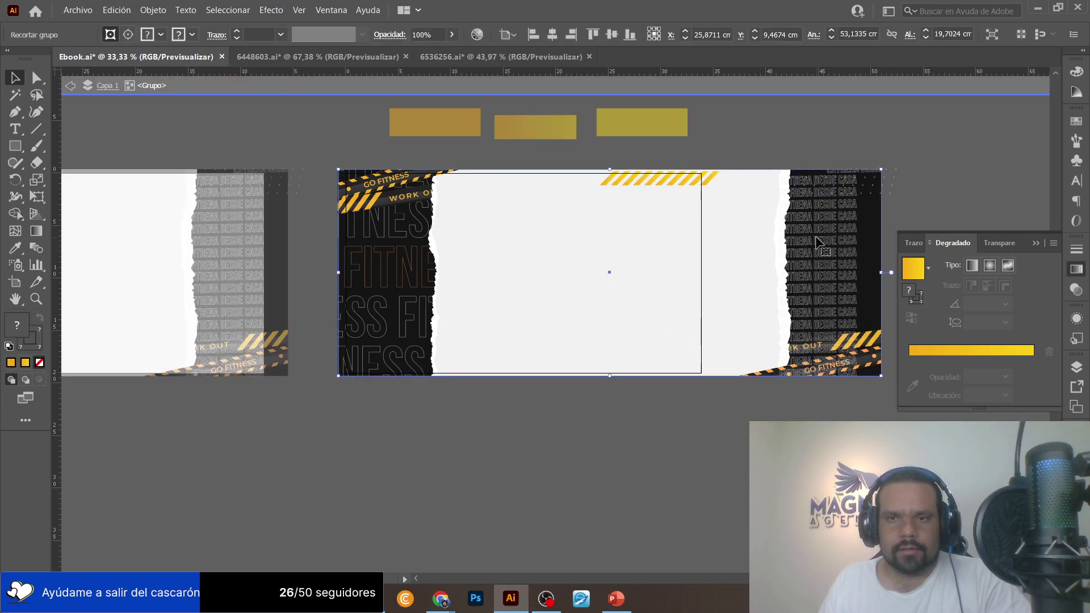
pyautogui.doubleClick(818, 244)
pyautogui.click(819, 242)
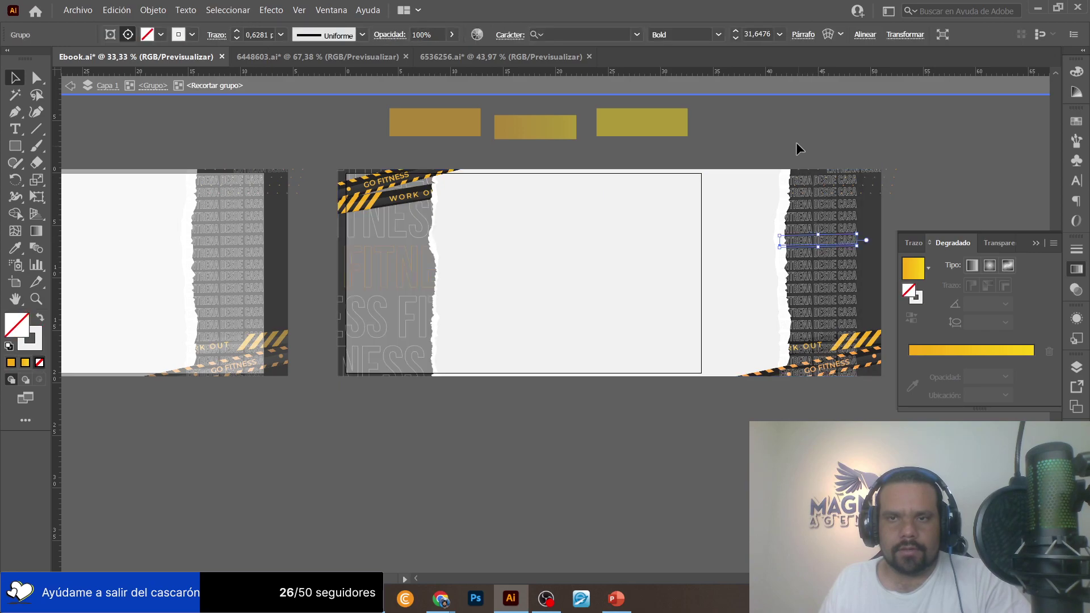
pyautogui.moveTo(834, 408); pyautogui.dragTo(805, 365)
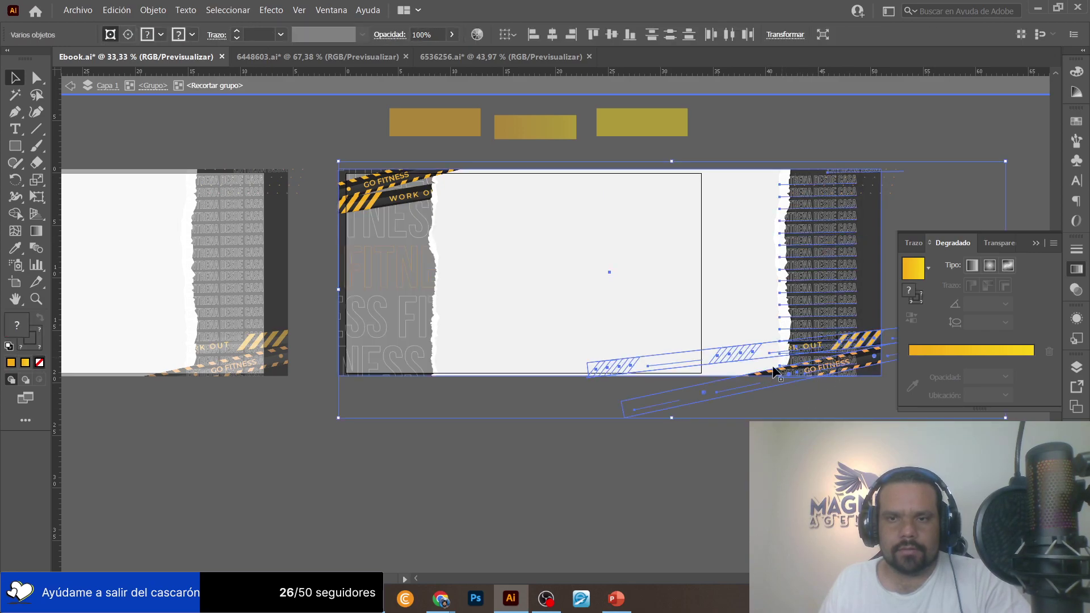
pyautogui.click(722, 341)
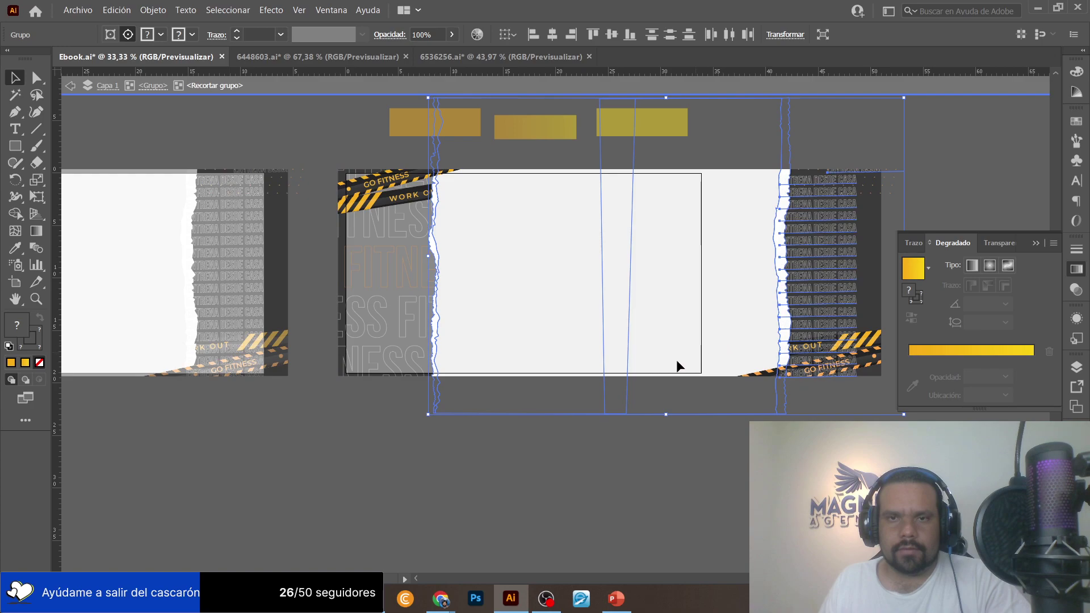
pyautogui.keyDown('shift'); pyautogui.click(587, 374); pyautogui.keyUp('shift')
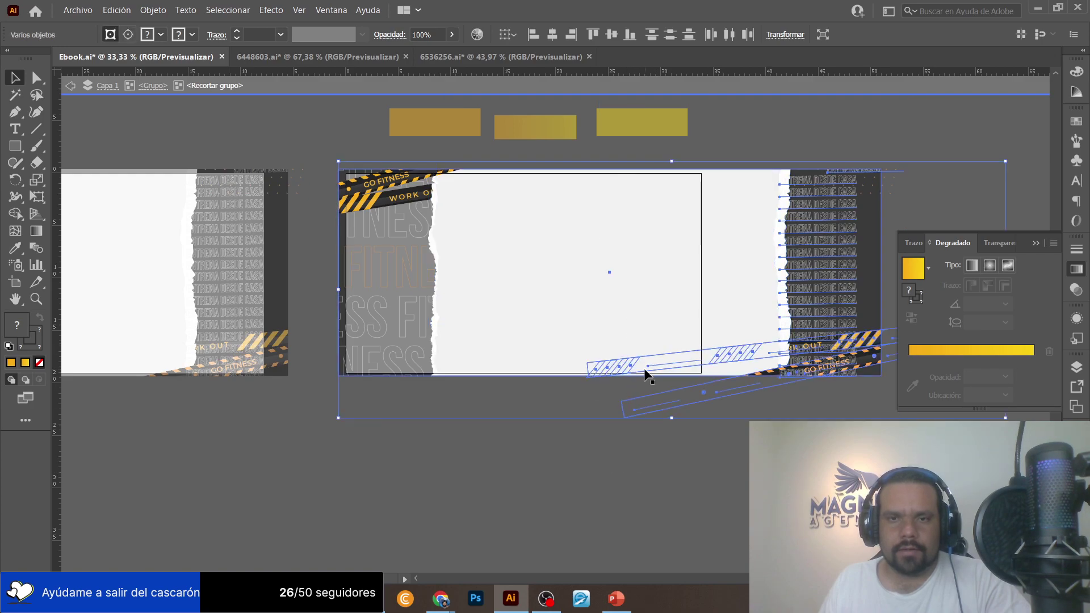
pyautogui.keyDown('shift'); pyautogui.click(603, 361); pyautogui.keyUp('shift')
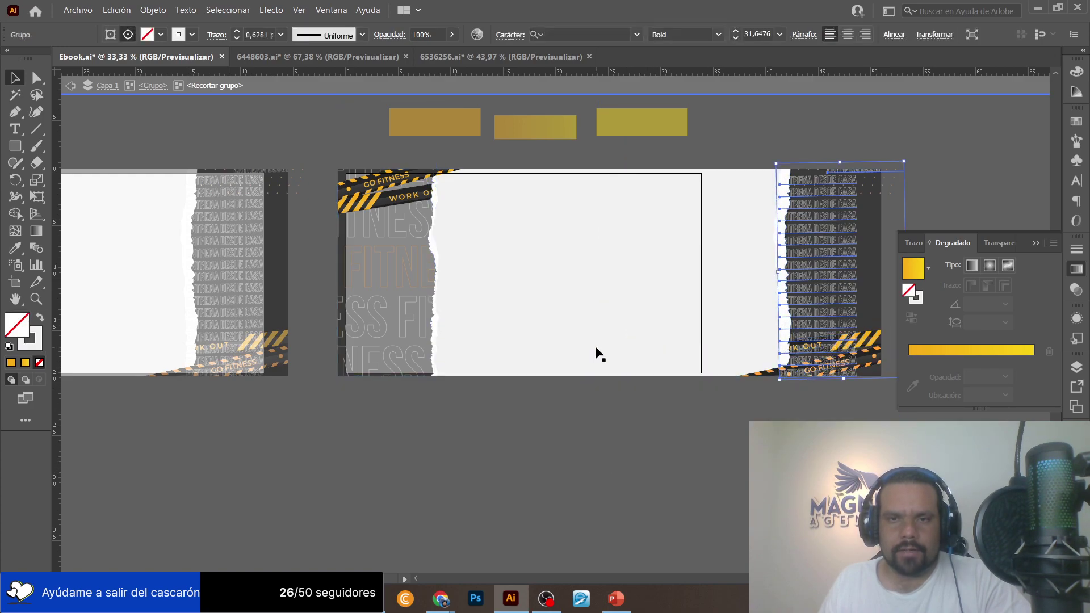
pyautogui.doubleClick(611, 408)
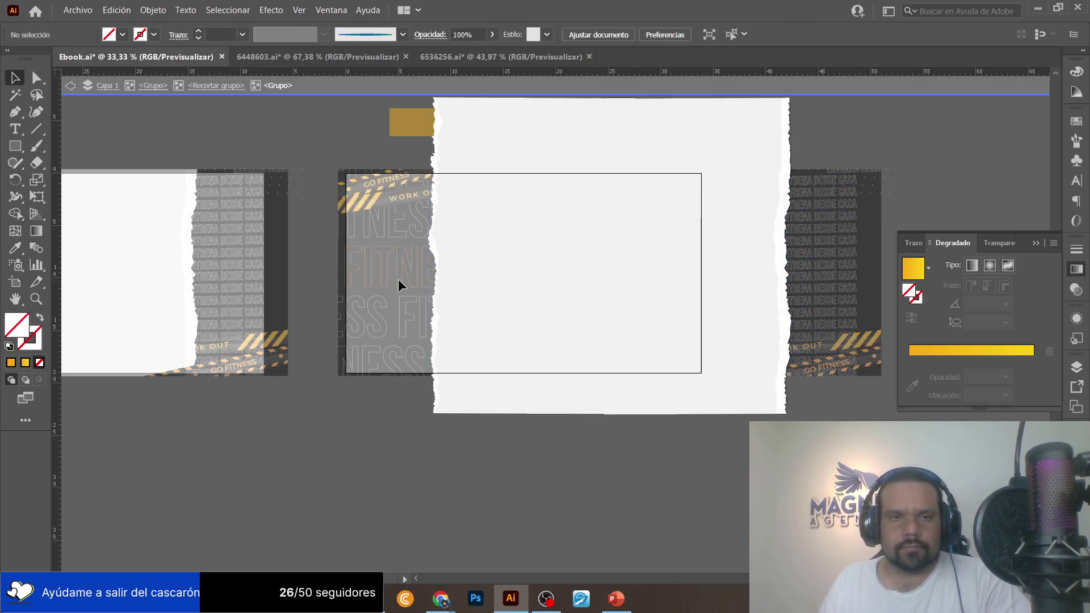
pyautogui.doubleClick(372, 432)
# Replace the outlined FITNESS text in the duplicated page's left black section with the copied ENTRENA DESDE CASA text, placed behind the torn paper.
pyautogui.click(389, 265)
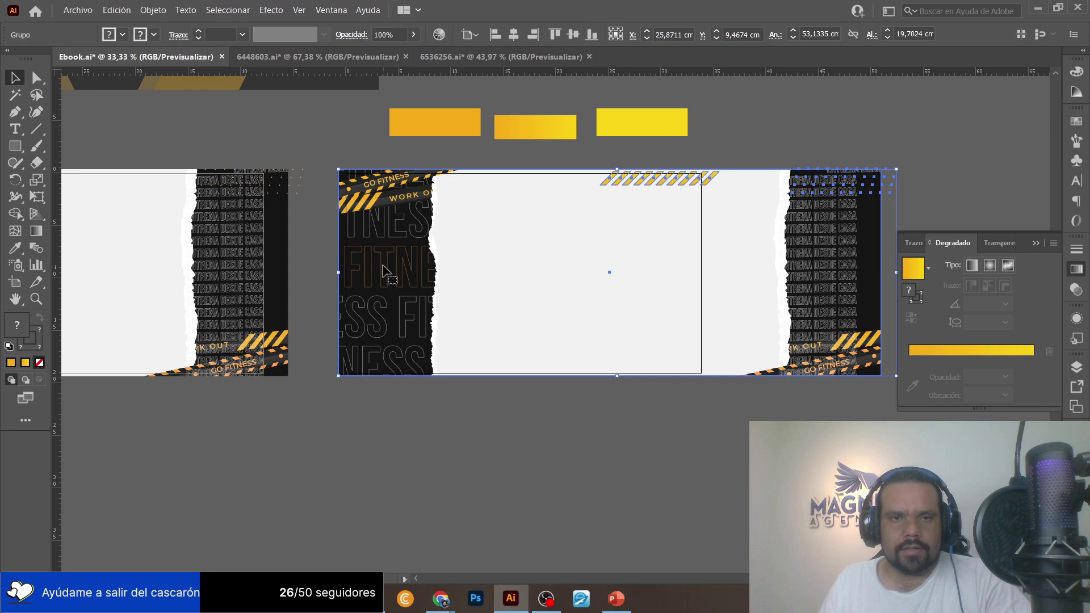
pyautogui.doubleClick(357, 278)
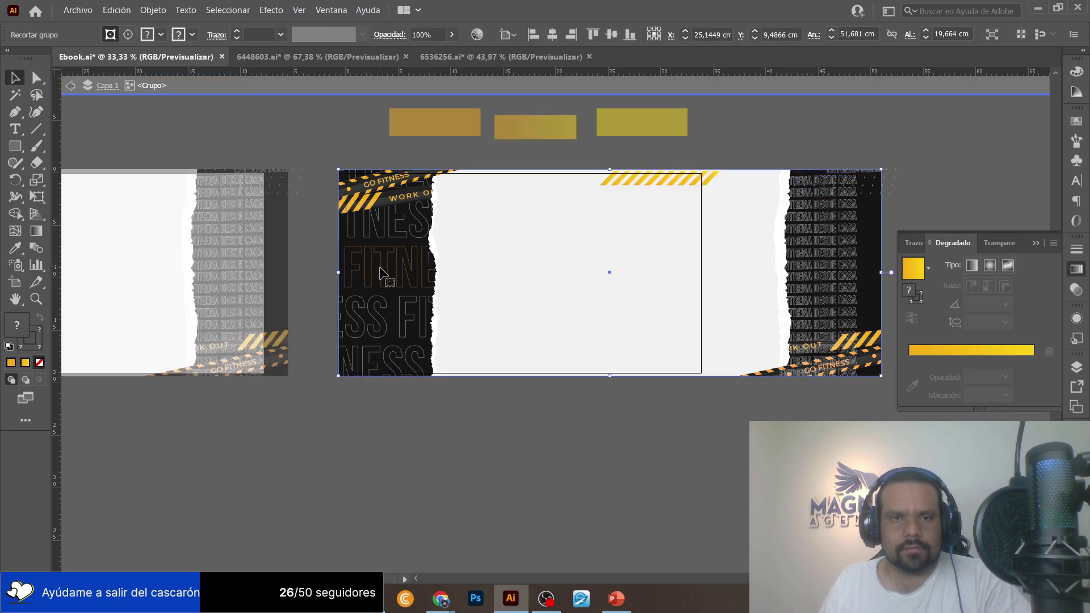
pyautogui.click(379, 267)
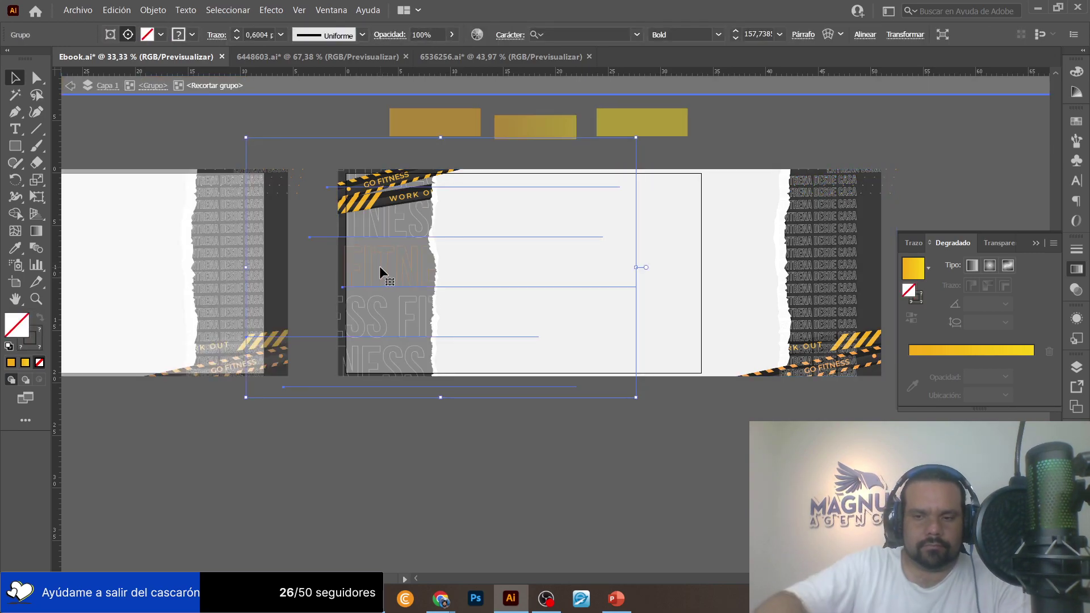
pyautogui.hotkey('ctrl', 'z')
pyautogui.hotkey('ctrl', 'z')
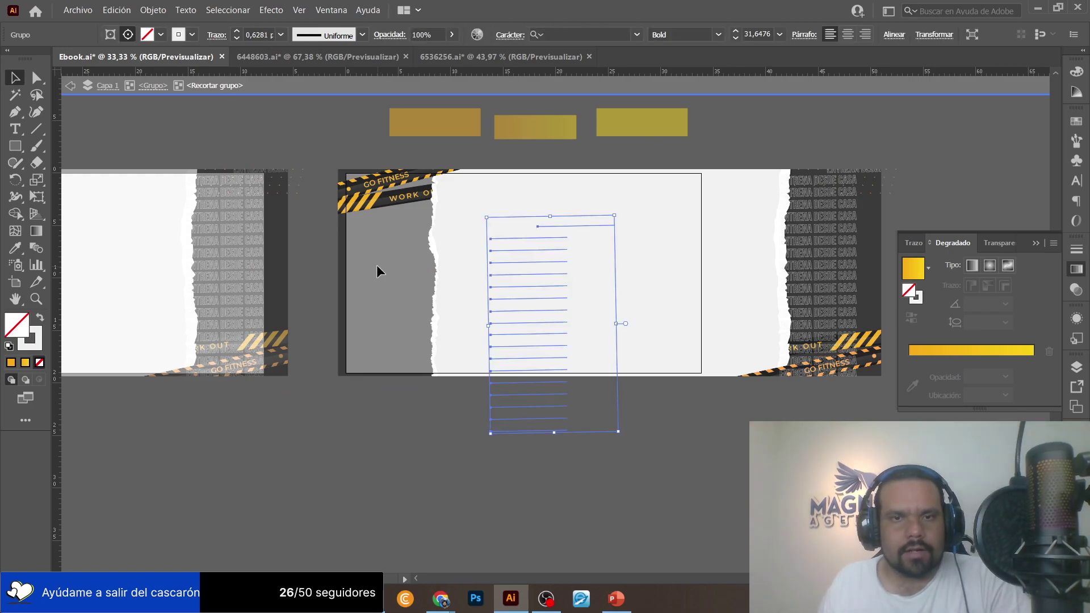
pyautogui.hotkey('ctrl', 'z')
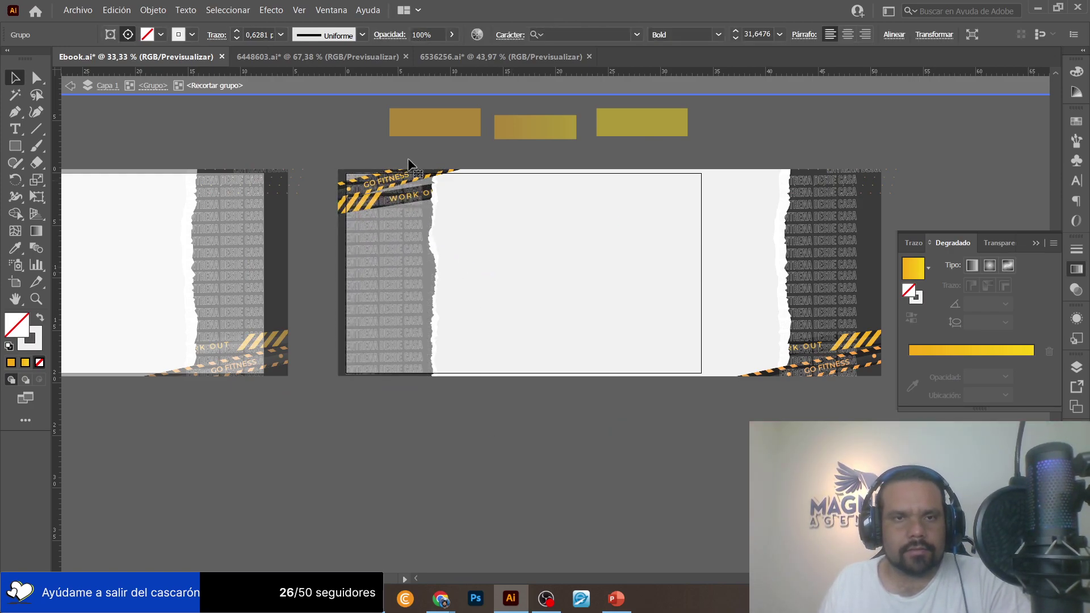
# Enlarge the pasted ENTRENA DESDE CASA text to about 36 pt so it reaches the torn paper edge.
pyautogui.hotkey('ctrl', 'z')
pyautogui.moveTo(474, 159); pyautogui.dragTo(497, 129)
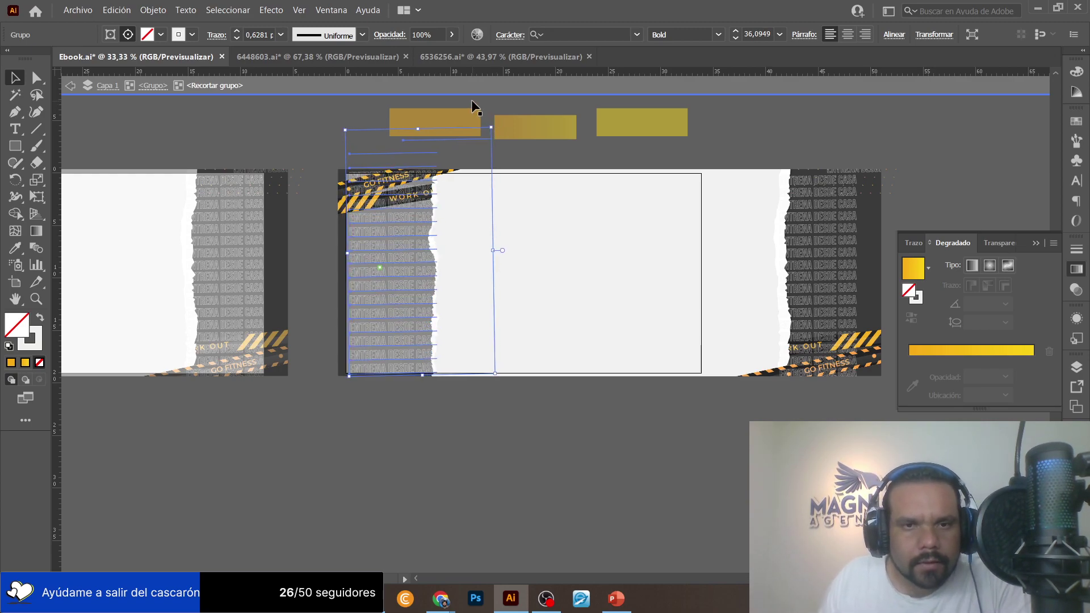
pyautogui.doubleClick(460, 427)
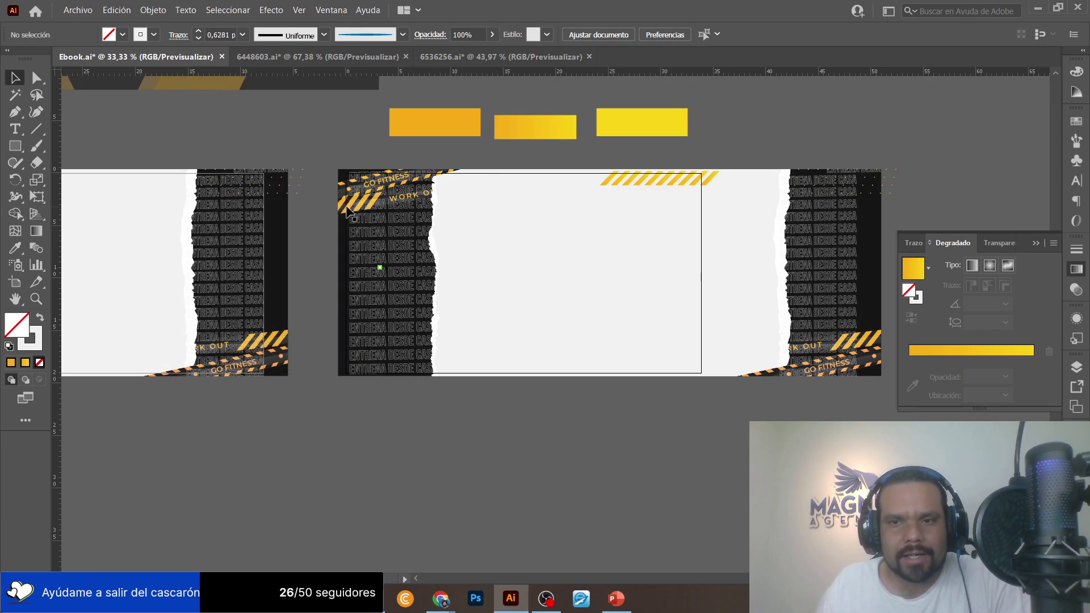
# Select both the WORK OUT and GO FITNESS tapes inside the clip group at the original page's lower-right corner.
pyautogui.hscroll(-2, 332, 338)
pyautogui.hscroll(-3, 332, 339)
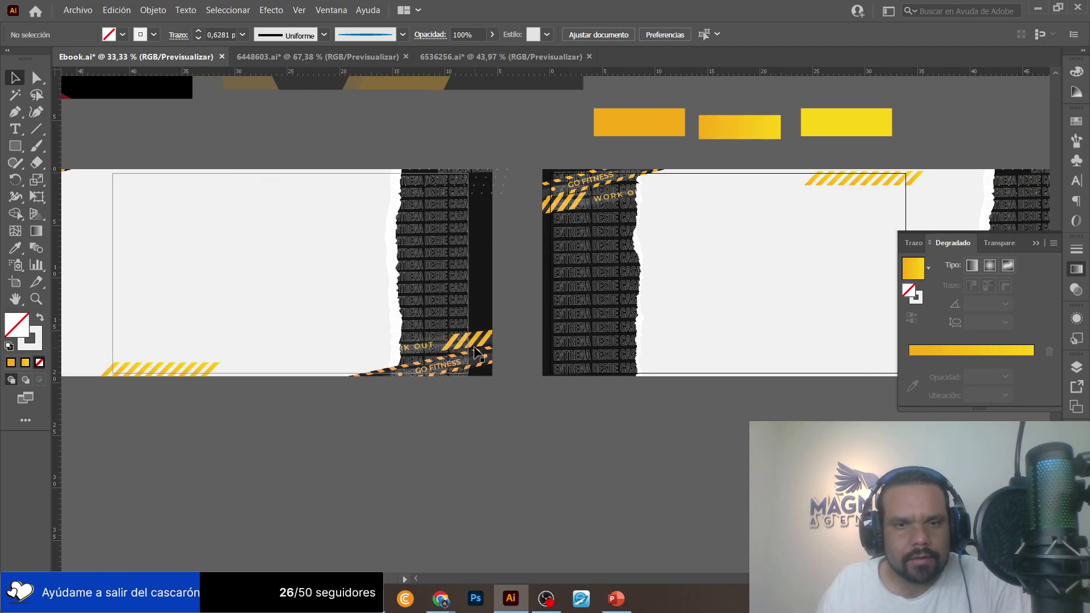
pyautogui.doubleClick(483, 340)
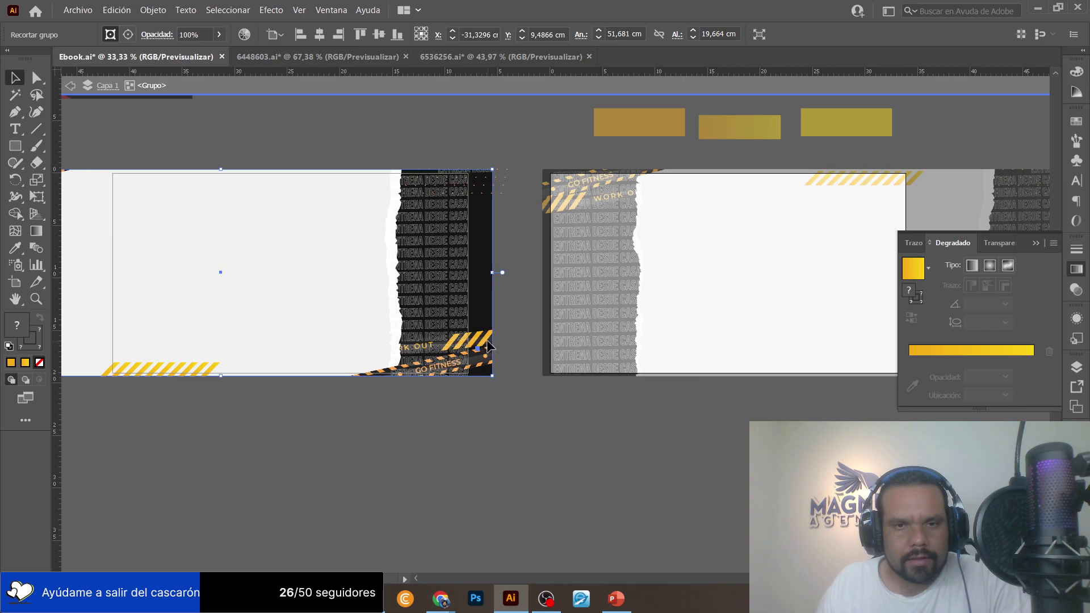
pyautogui.doubleClick(482, 339)
pyautogui.click(479, 337)
pyautogui.moveTo(479, 337); pyautogui.dragTo(476, 355)
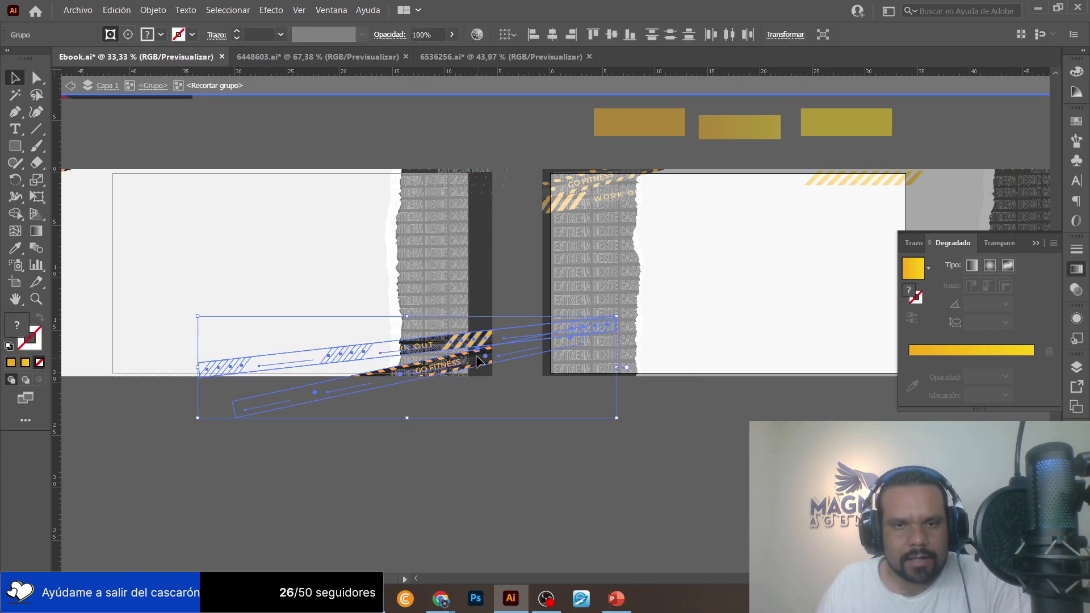
# Try to bring the two selected tapes to the front of the original page's clip group.
pyautogui.rightClick(476, 356)
pyautogui.moveTo(531, 505)
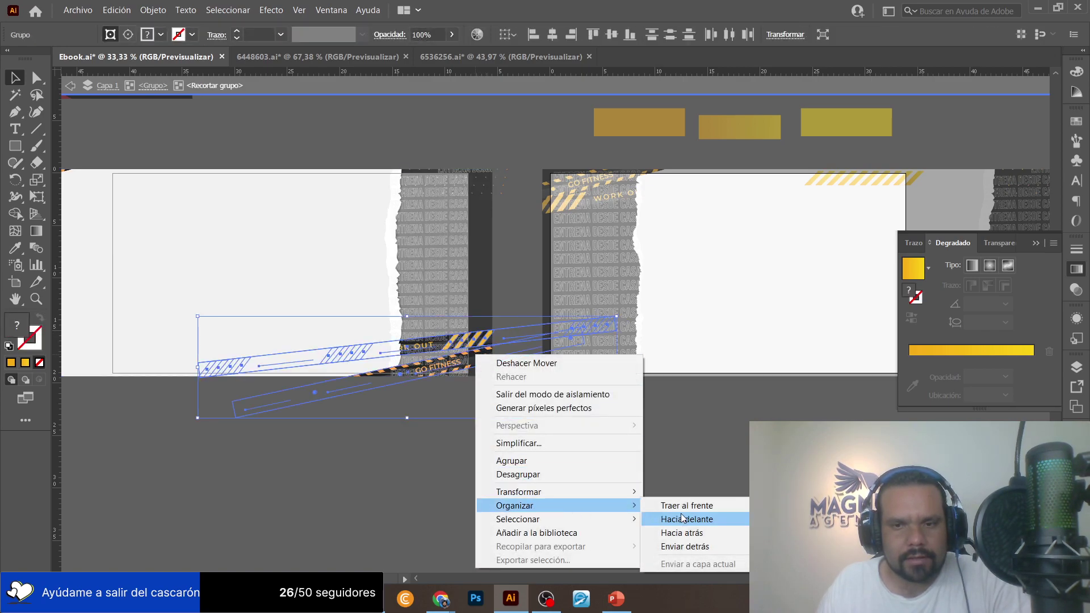
pyautogui.click(673, 500)
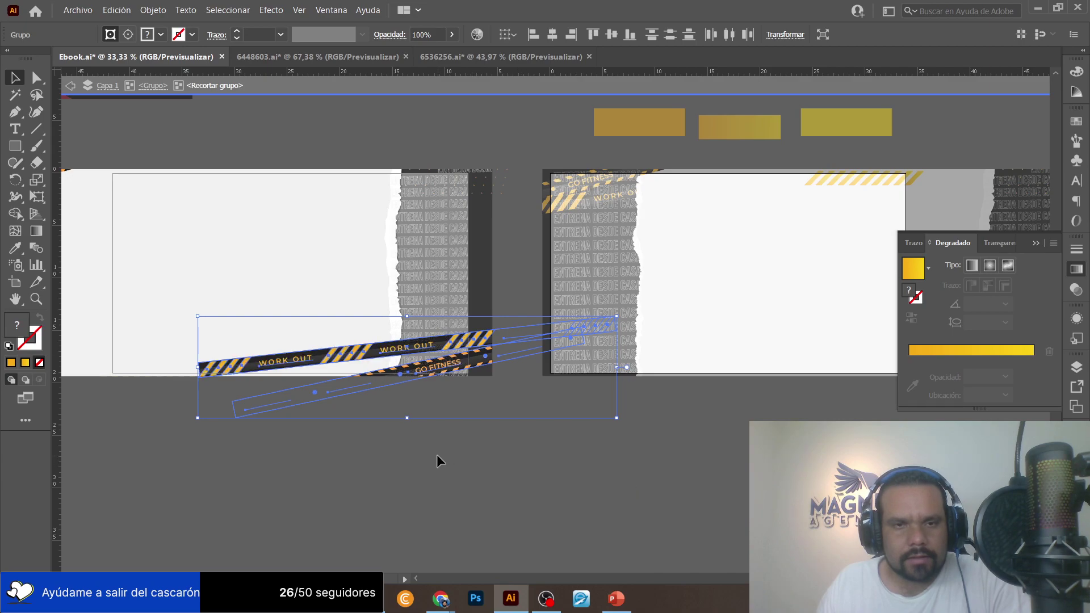
pyautogui.hotkey('ctrl', '[')
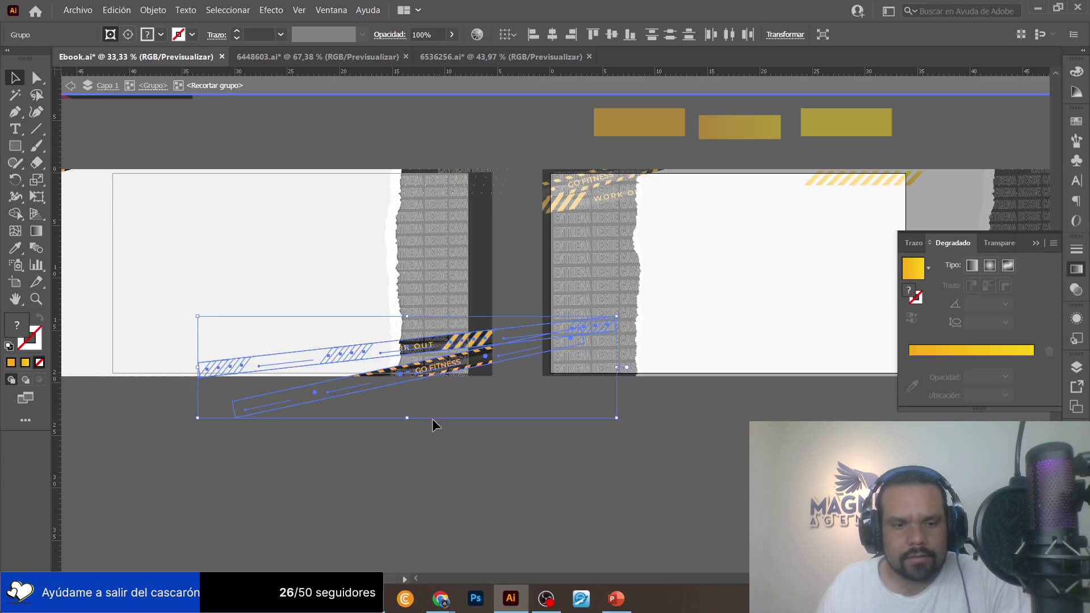
# Remove the two selected tapes from the original page's clip group.
pyautogui.hotkey('ctrl', 'shift', 'b')
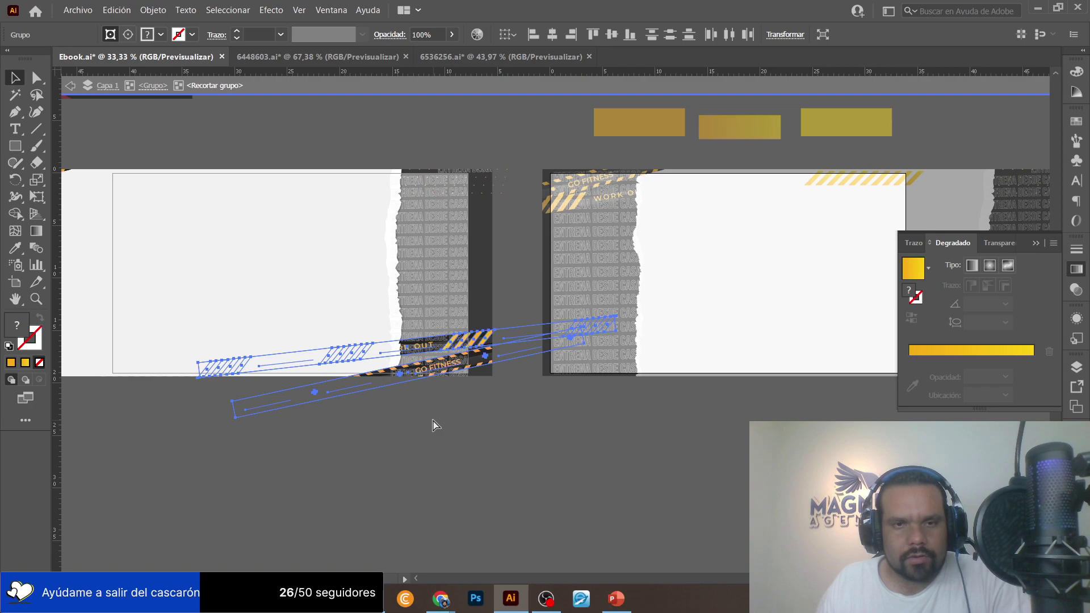
pyautogui.press('Delete')
# Try to place the two removed tapes inside the original page's ENTRENA DESDE CASA text group.
pyautogui.click(427, 326)
pyautogui.moveTo(430, 372); pyautogui.dragTo(431, 364)
pyautogui.doubleClick(438, 372)
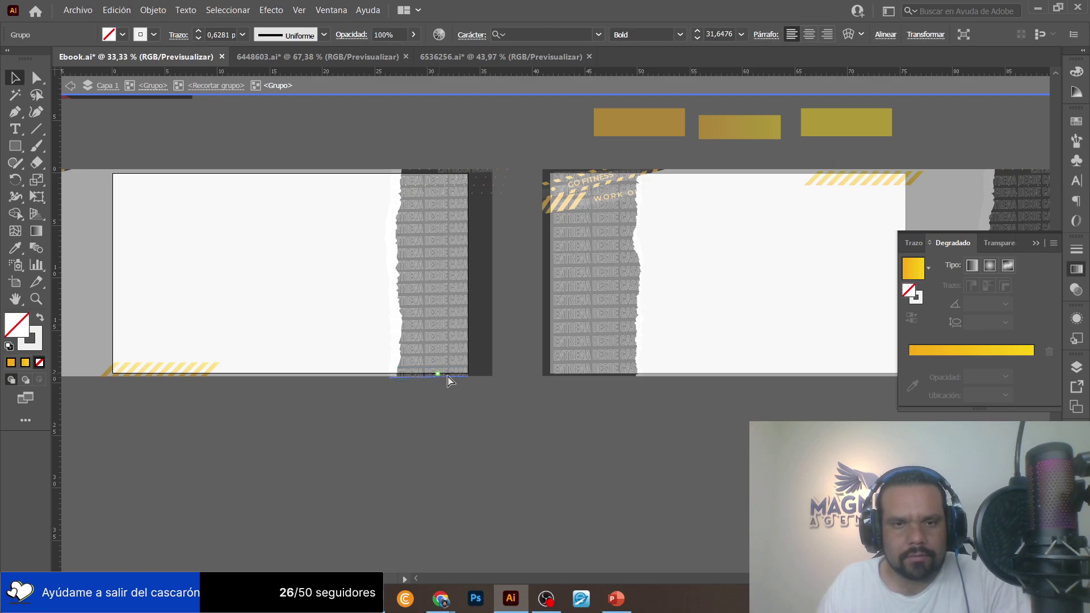
pyautogui.hotkey('ctrl', 'v')
pyautogui.moveTo(482, 353); pyautogui.dragTo(354, 396)
pyautogui.doubleClick(417, 447)
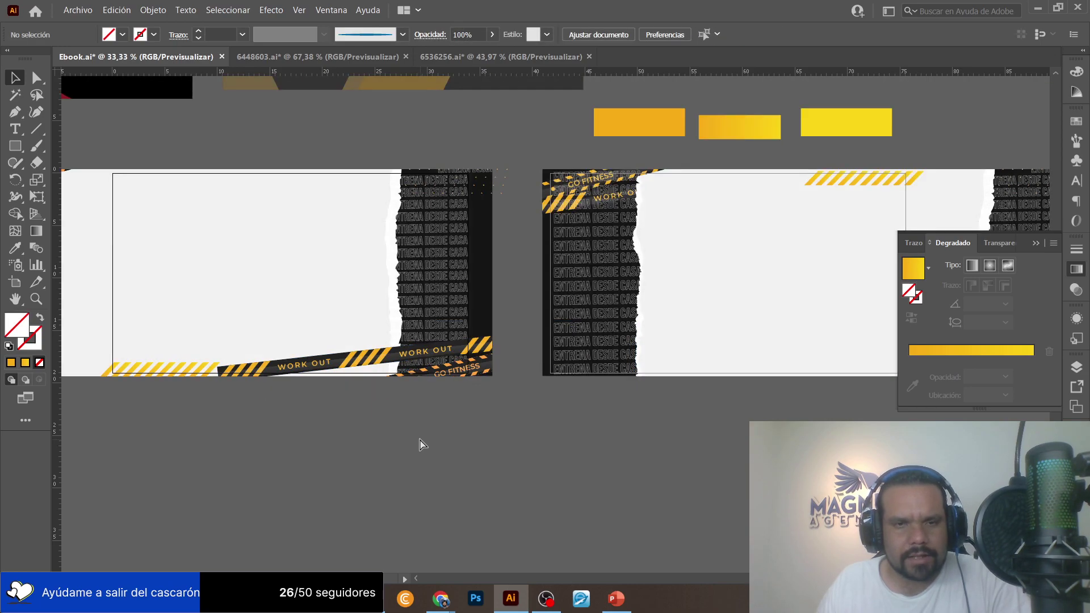
# Undo the tape placement and the earlier removal of both tapes from the original page's clip group.
pyautogui.hotkey('ctrl', 'z')
pyautogui.hotkey('ctrl', 'z')
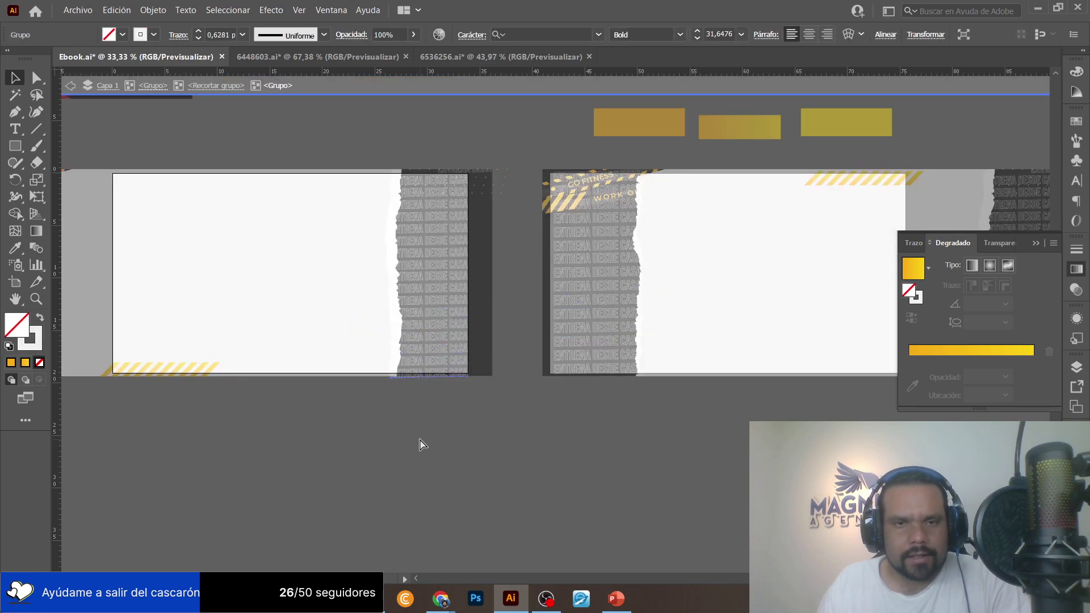
pyautogui.doubleClick(415, 434)
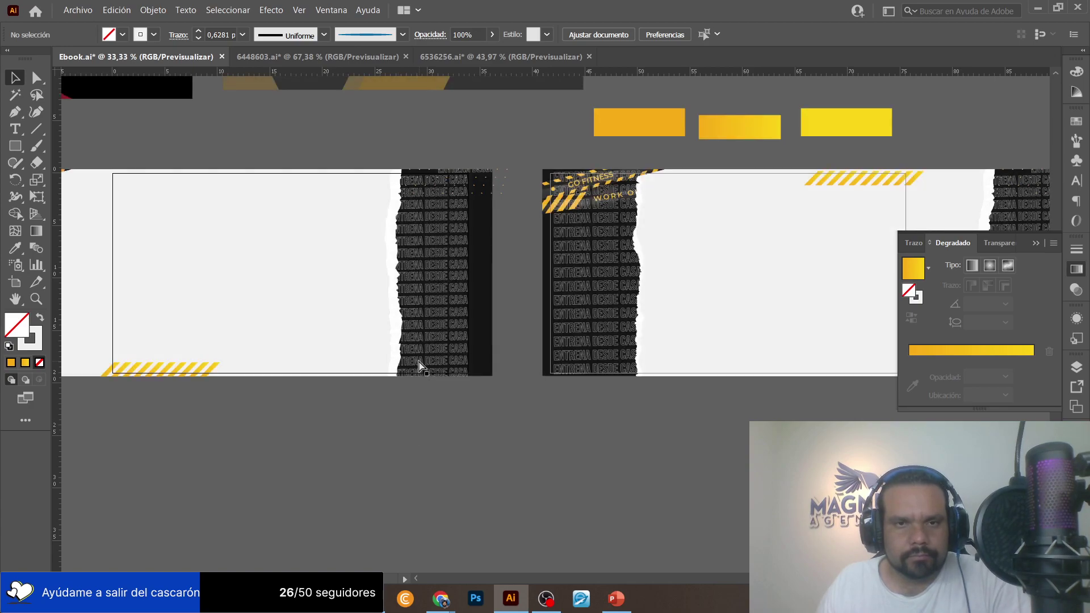
pyautogui.hotkey('ctrl', 'z')
pyautogui.hotkey('ctrl', 'z')
pyautogui.hotkey('ctrl', 'z')
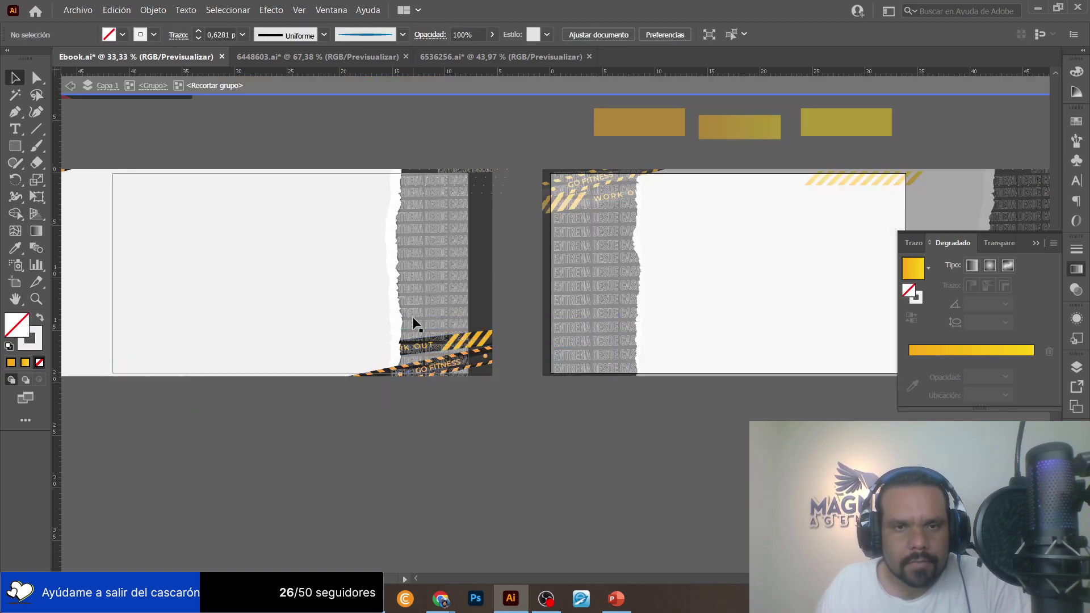
# Group the ENTRENA DESDE CASA text lines along the original page's right strip inside the clip group.
pyautogui.click(414, 299)
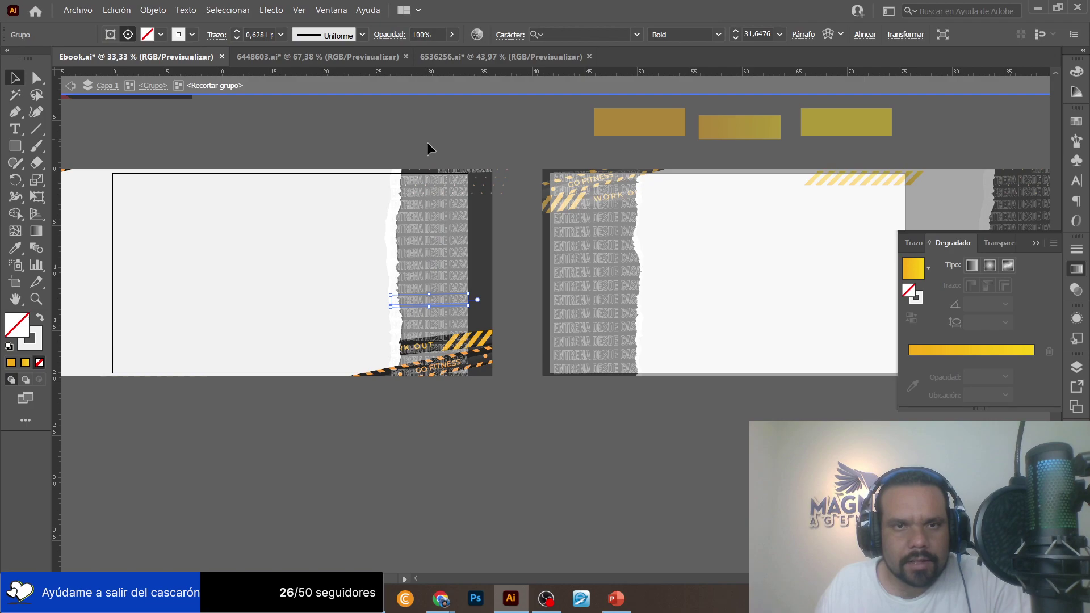
pyautogui.hotkey('ctrl', 'a')
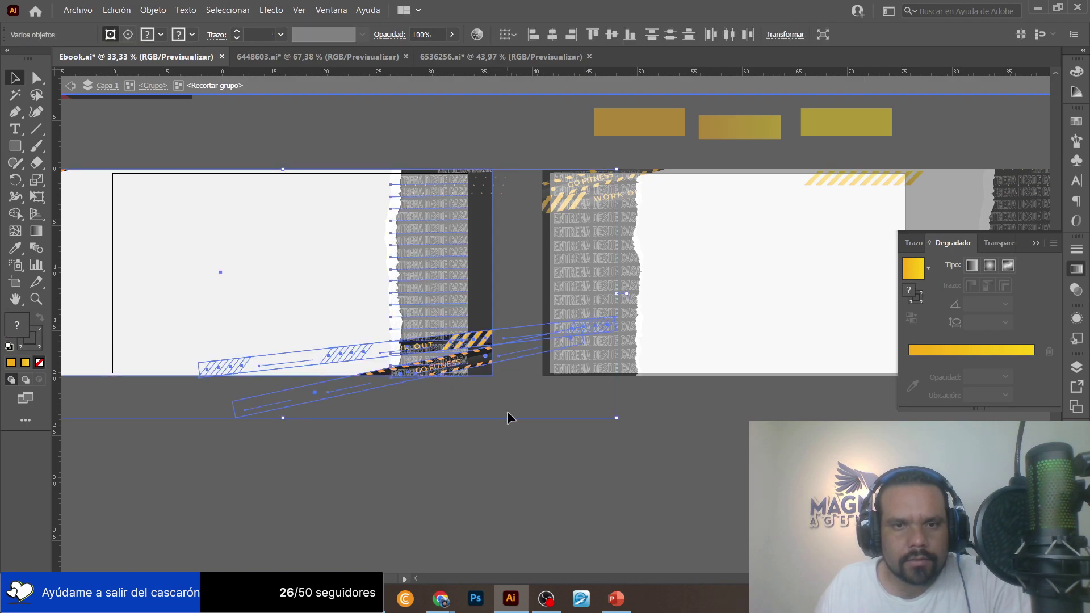
pyautogui.click(482, 293)
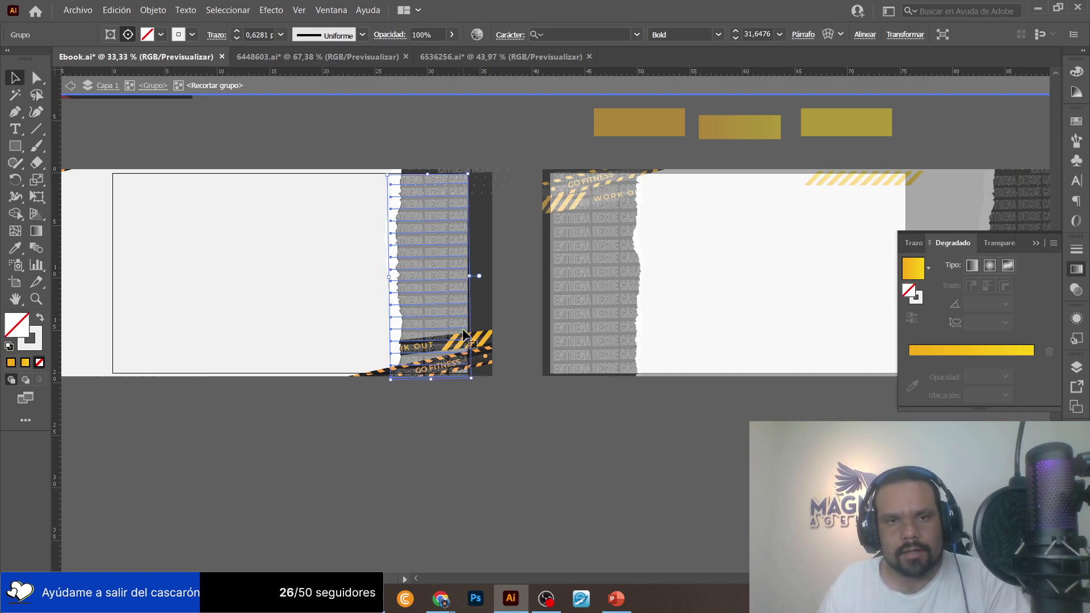
# Send the original page's grouped ENTRENA DESDE CASA text backward, behind the WORK OUT and GO FITNESS tapes.
pyautogui.rightClick(432, 213)
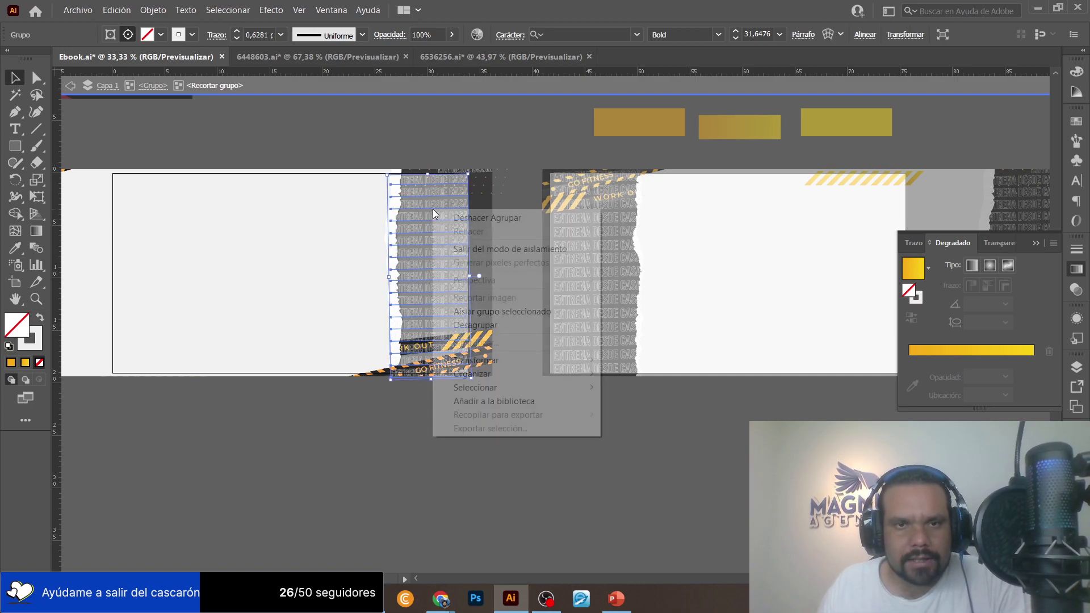
pyautogui.moveTo(511, 374)
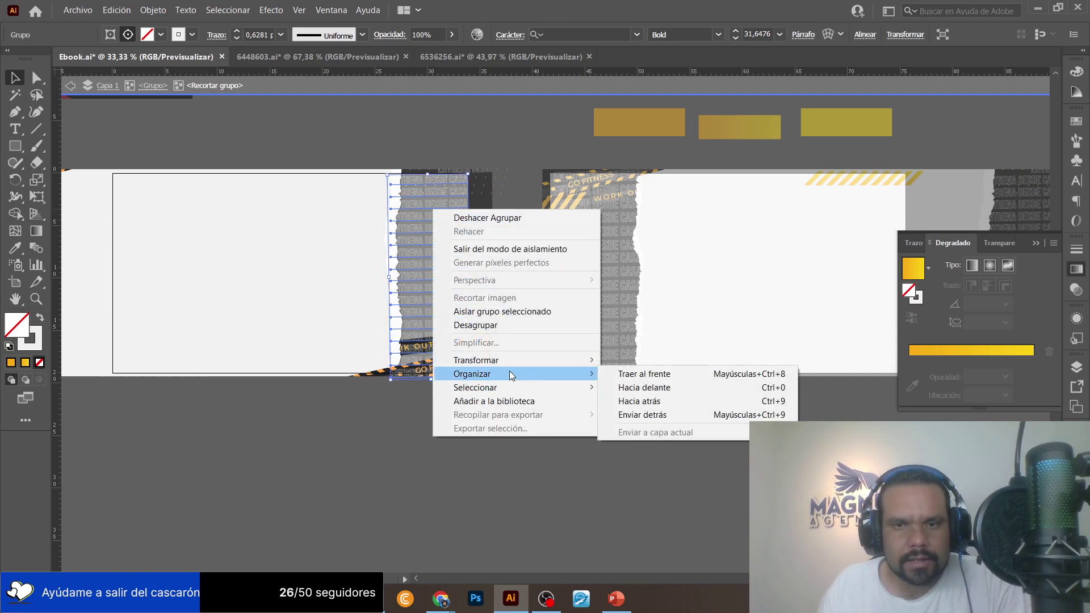
pyautogui.click(662, 401)
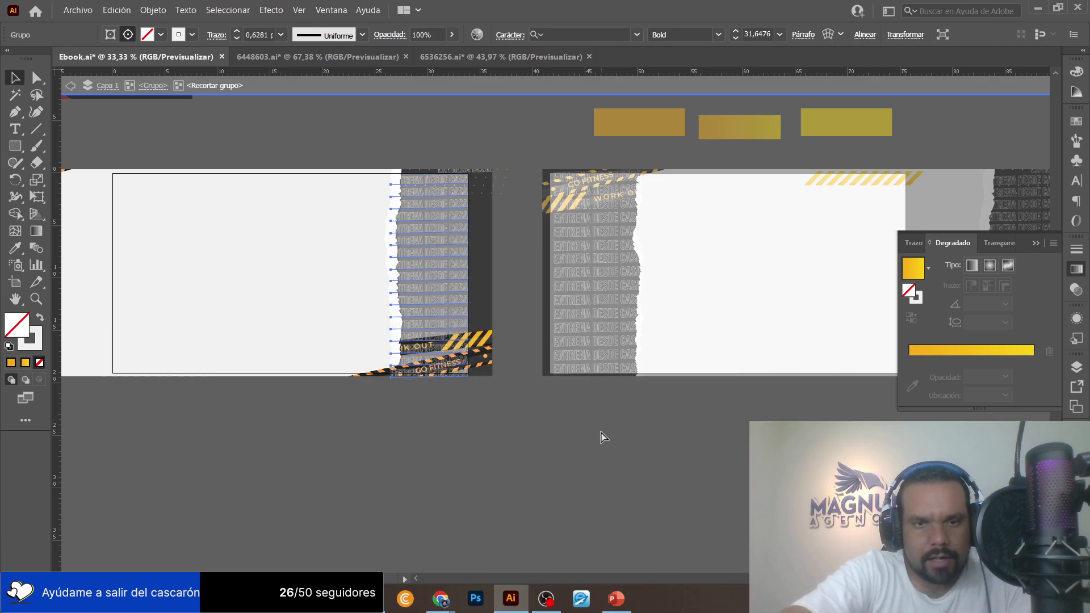
pyautogui.hotkey('ctrl', '[')
pyautogui.hotkey('ctrl', '[')
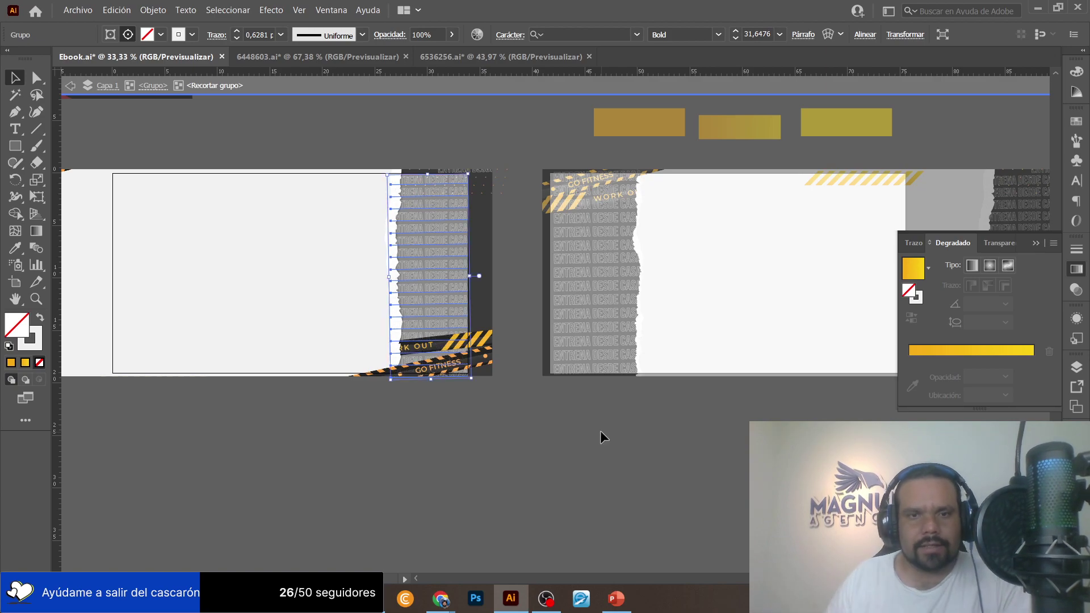
pyautogui.doubleClick(565, 435)
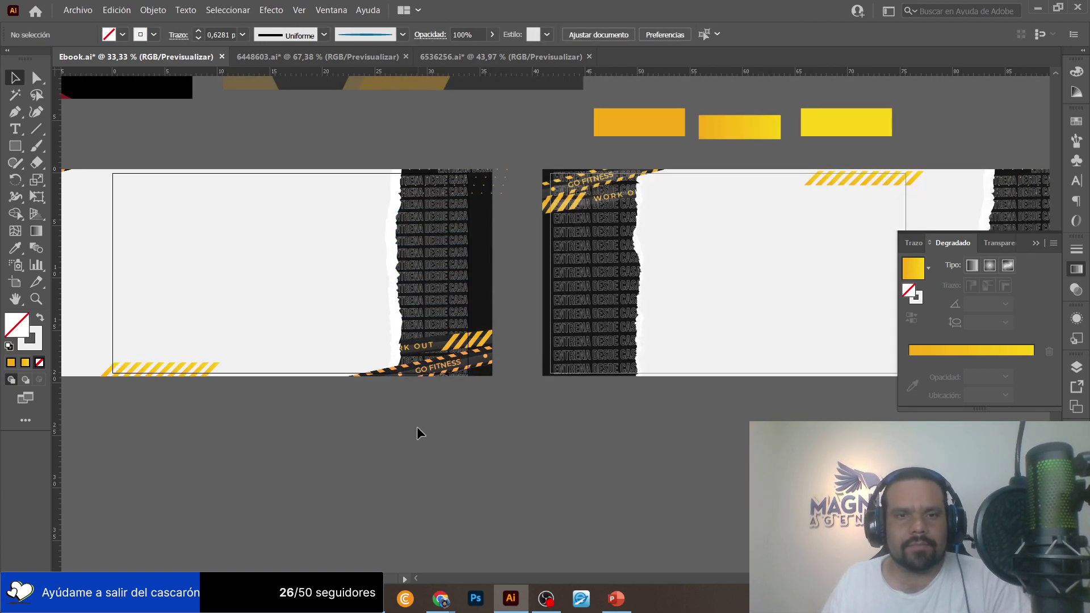
# Inside the page copy's clip group, group the ENTRENA DESDE CASA text lines on its left dark strip.
pyautogui.hscroll(-3, 418, 432)
pyautogui.hscroll(8, 418, 433)
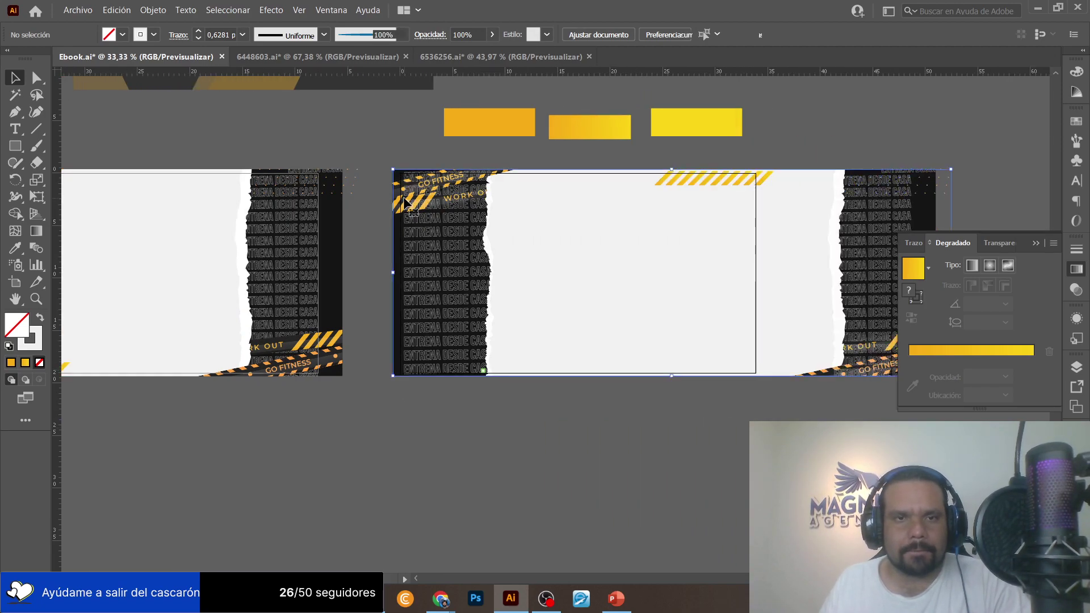
pyautogui.doubleClick(406, 203)
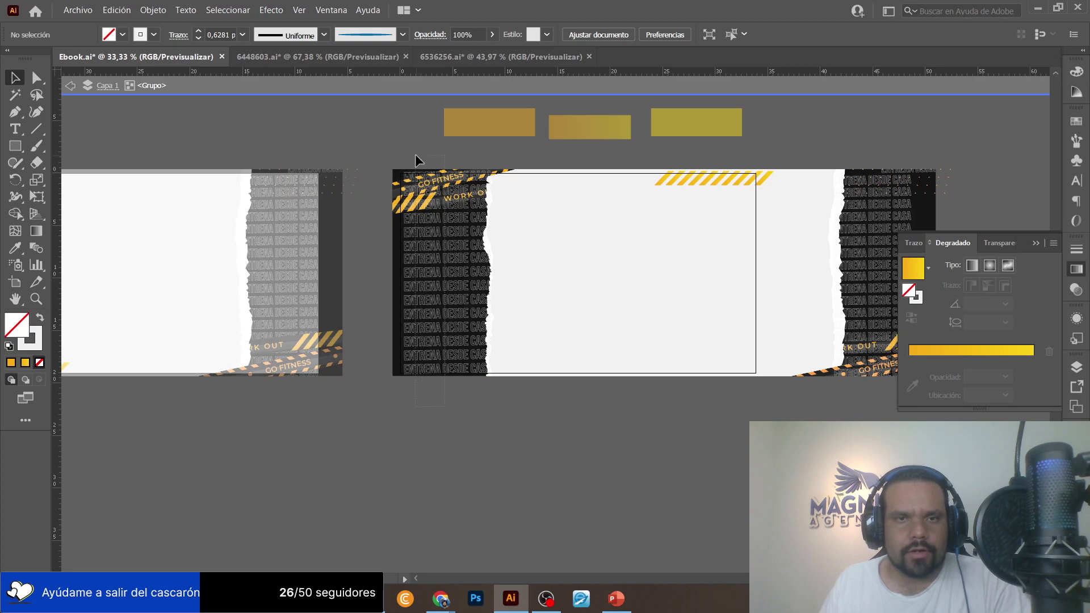
pyautogui.doubleClick(427, 307)
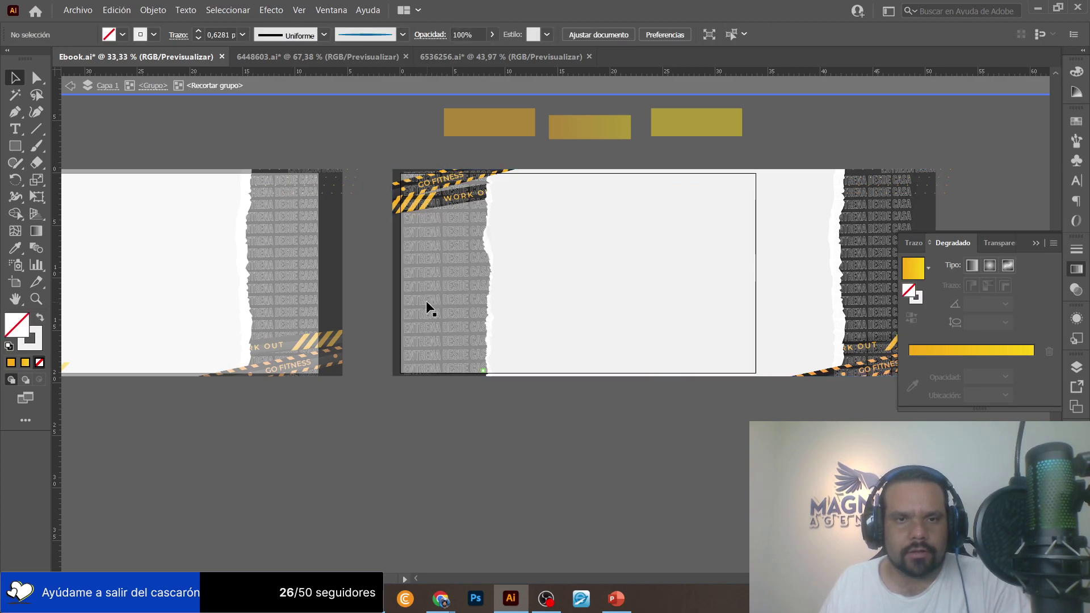
pyautogui.click(426, 304)
pyautogui.hotkey('ctrl', 'a')
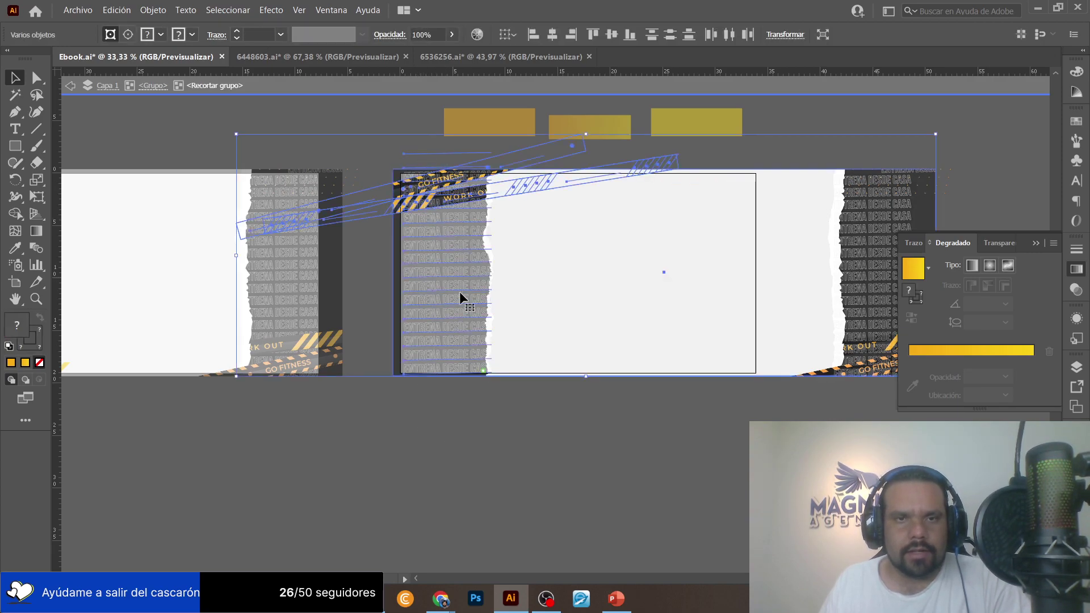
pyautogui.keyDown('shift'); pyautogui.click(588, 171); pyautogui.keyUp('shift')
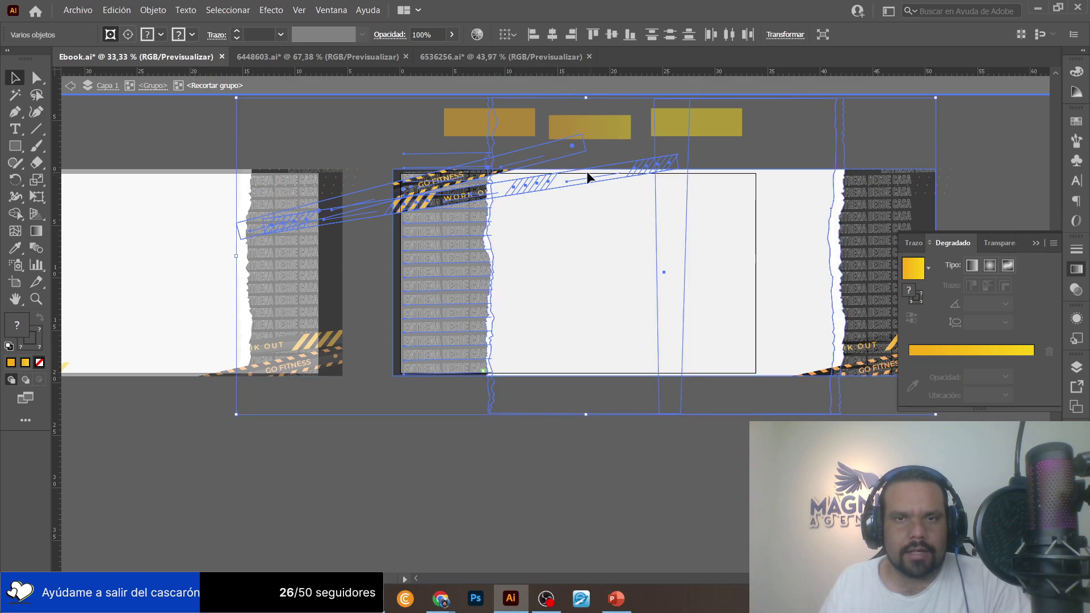
pyautogui.click(545, 151)
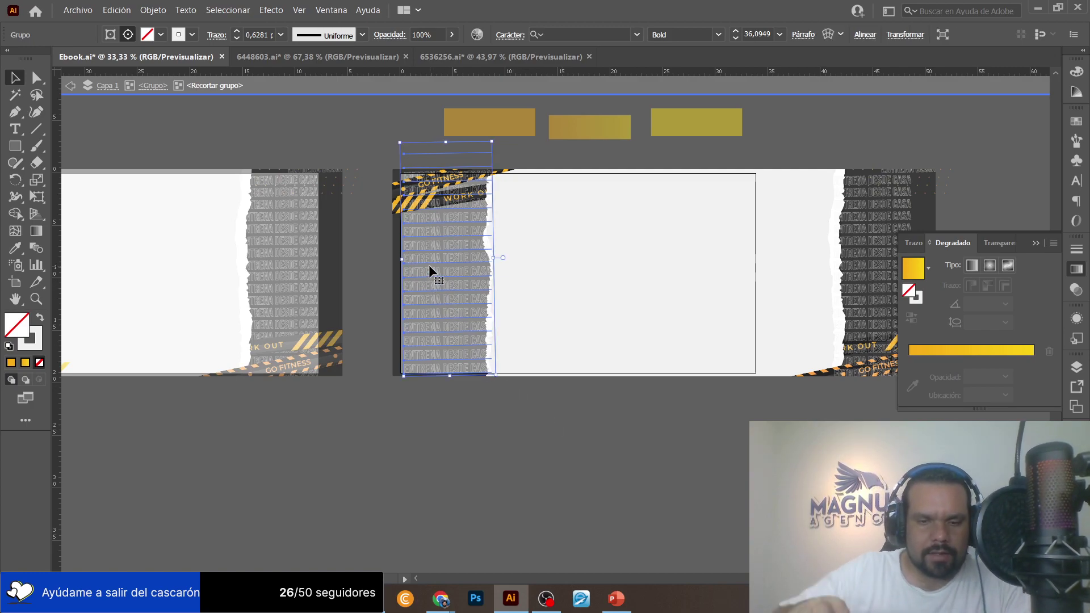
# Send the page copy's grouped left-strip text backward behind its tapes and leave the clip group.
pyautogui.hotkey('ctrl', 'shift', 'b')
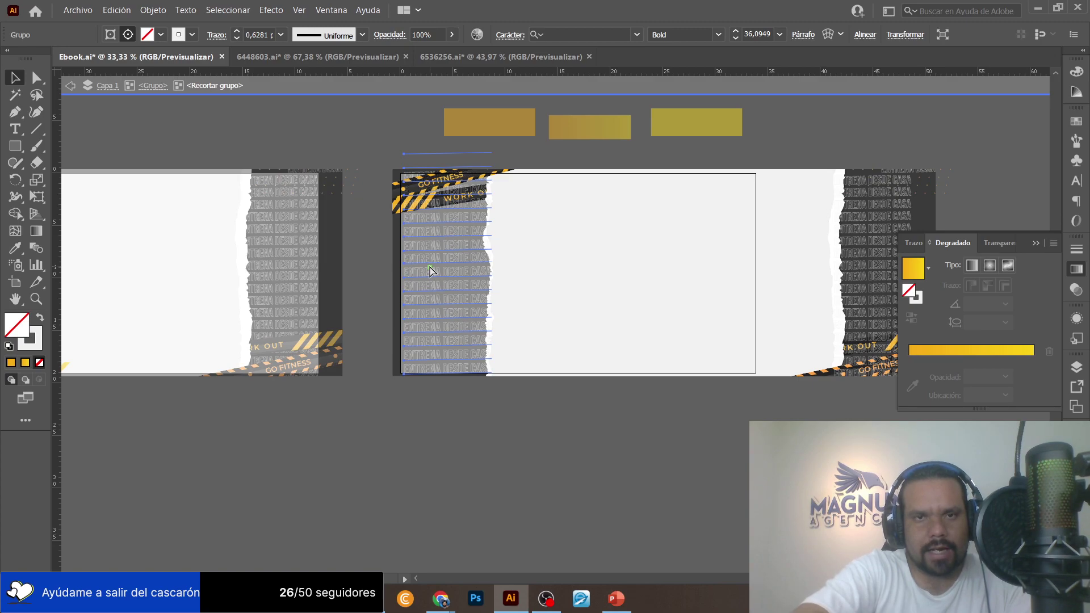
pyautogui.hotkey('ctrl', 'shift', 'b')
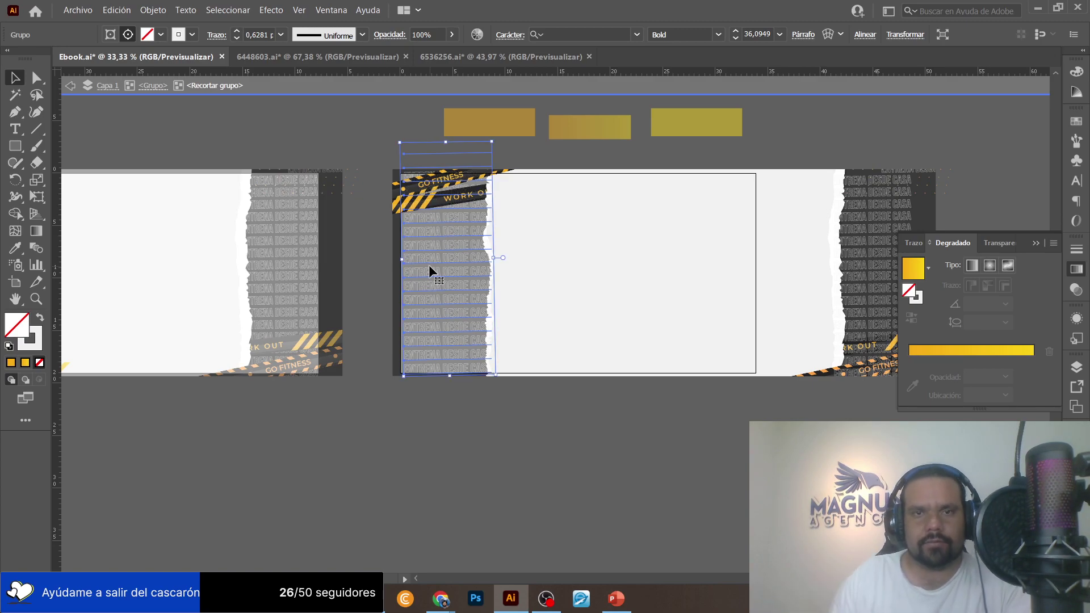
pyautogui.doubleClick(529, 447)
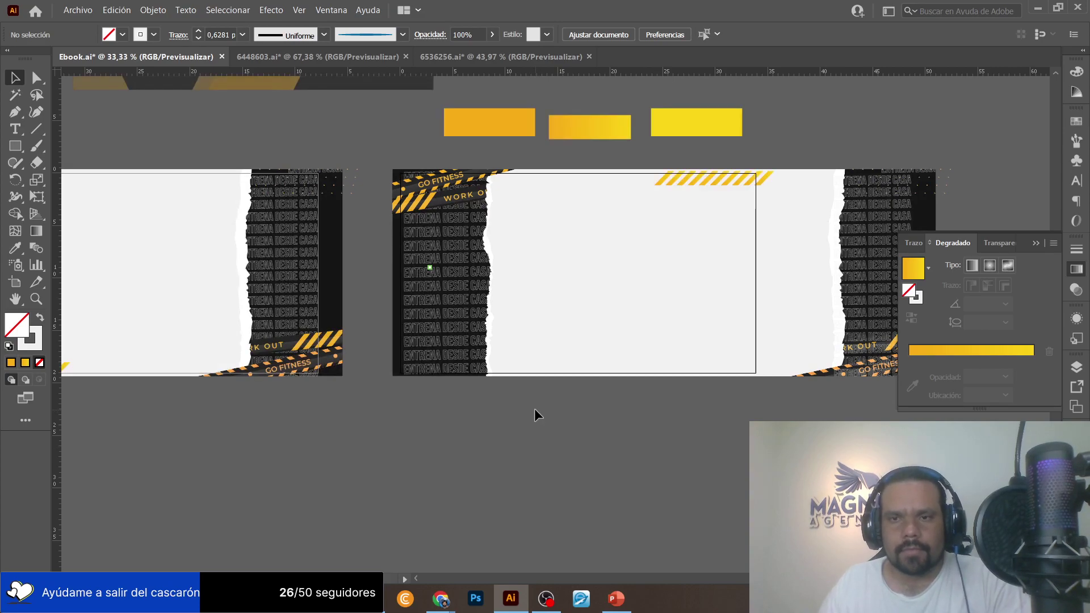
# Move the WORK OUT and GO FITNESS tapes from the page copy's lower-right corner to its lower-left corner.
pyautogui.hscroll(3, 483, 426)
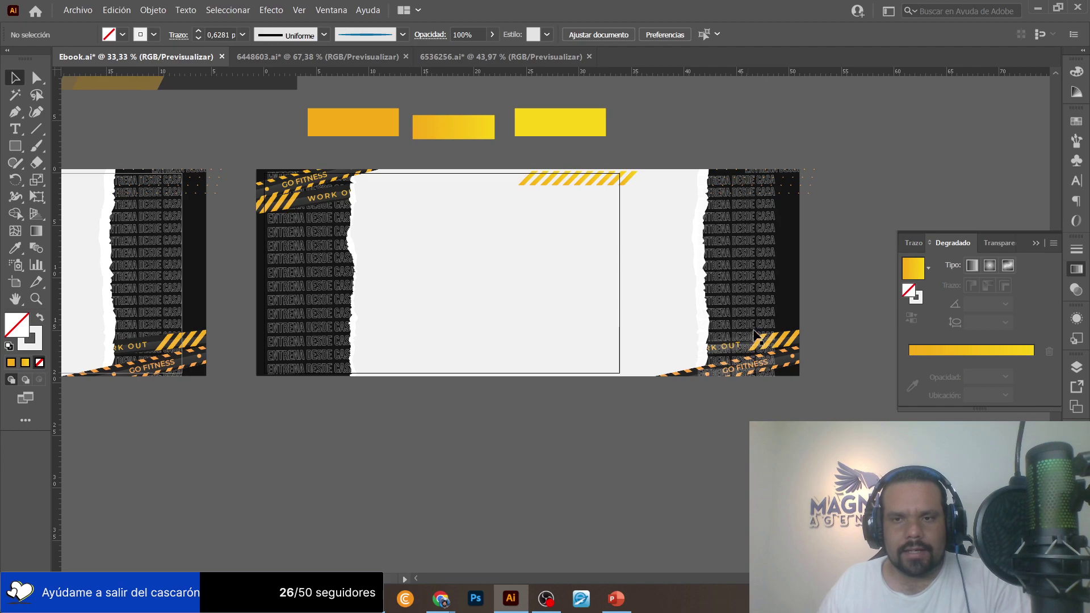
pyautogui.click(783, 342)
pyautogui.doubleClick(784, 343)
pyautogui.click(784, 343)
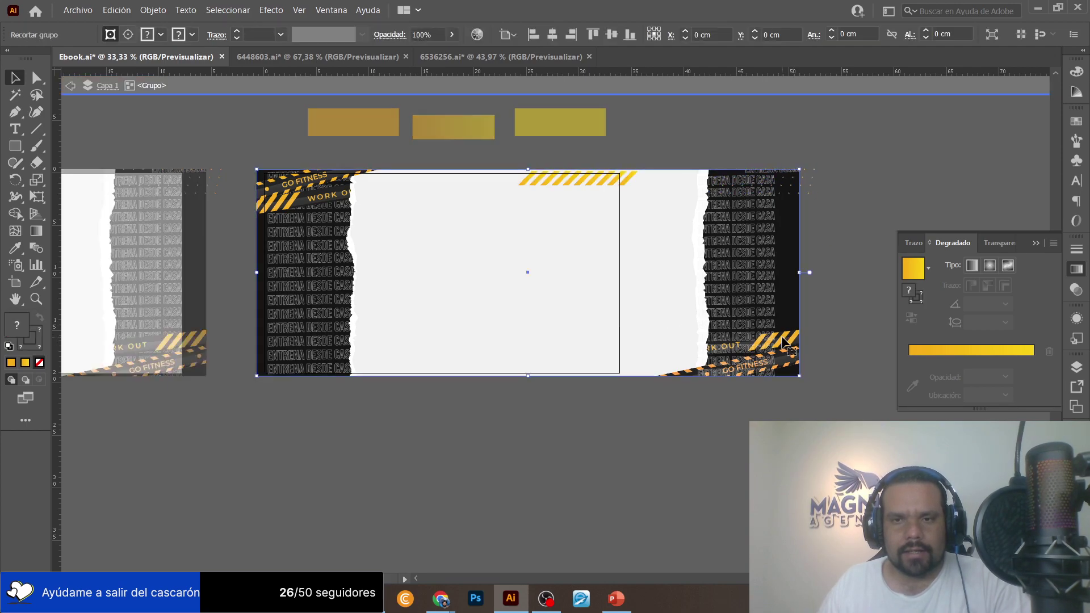
pyautogui.doubleClick(792, 357)
pyautogui.click(792, 358)
pyautogui.moveTo(792, 358); pyautogui.dragTo(343, 371)
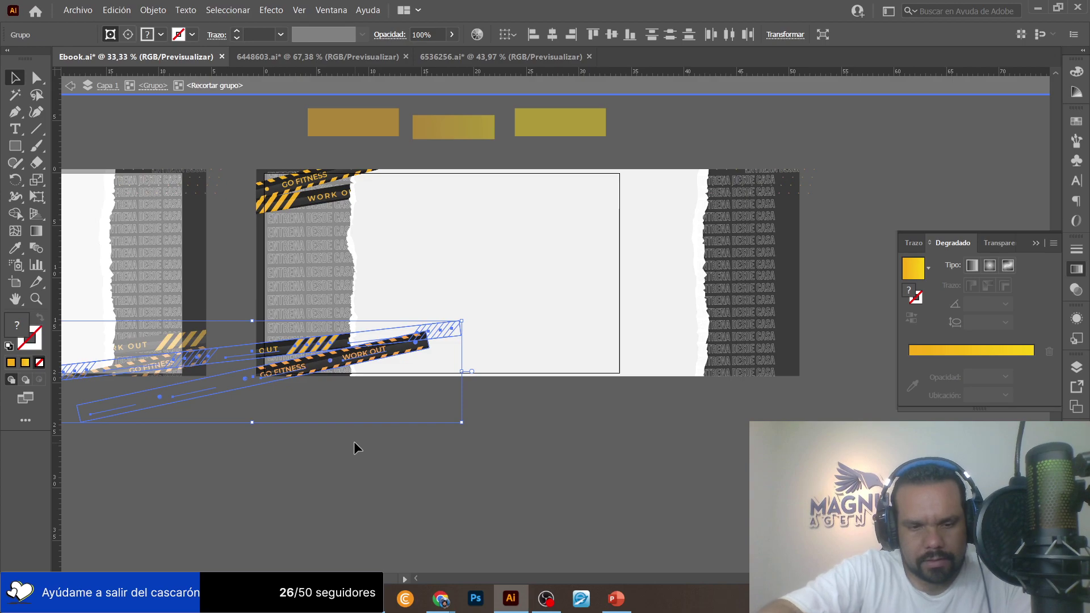
# Arrange the two moved tapes beneath the torn white paper but above the page copy's left-strip text.
pyautogui.hotkey('ctrl', 'z')
pyautogui.hotkey('ctrl', 'shift', 'z')
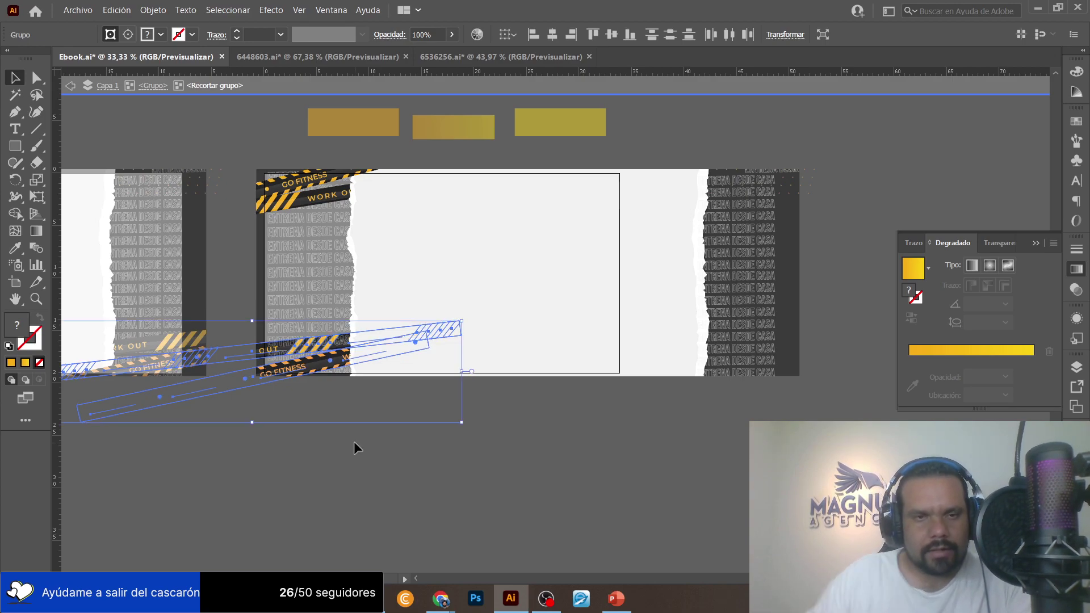
pyautogui.hotkey('ctrl', 'z')
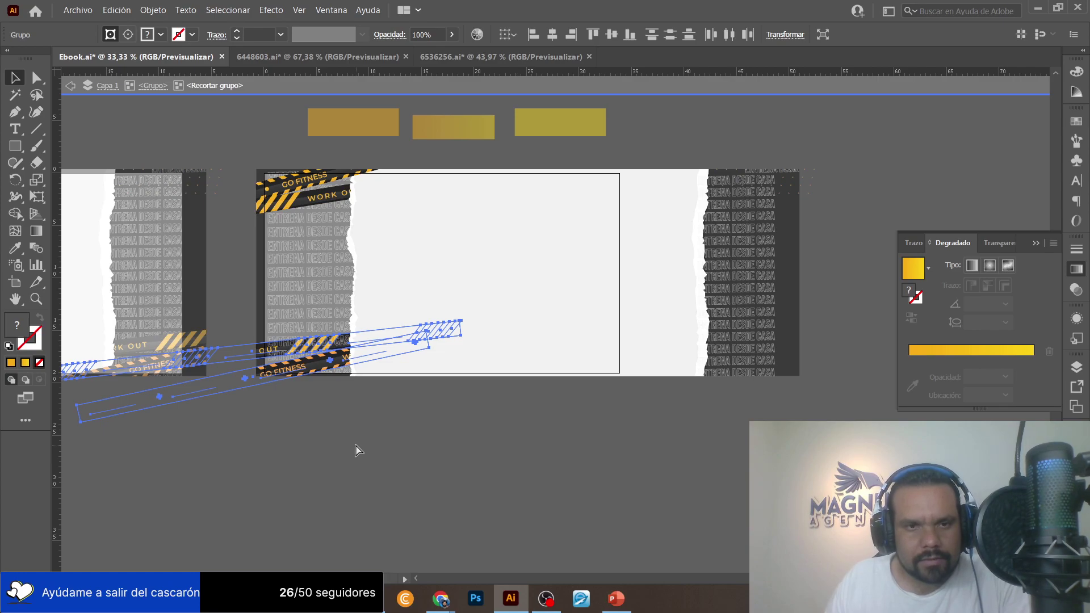
pyautogui.hotkey('ctrl', 'shift', 'z')
pyautogui.click(353, 397)
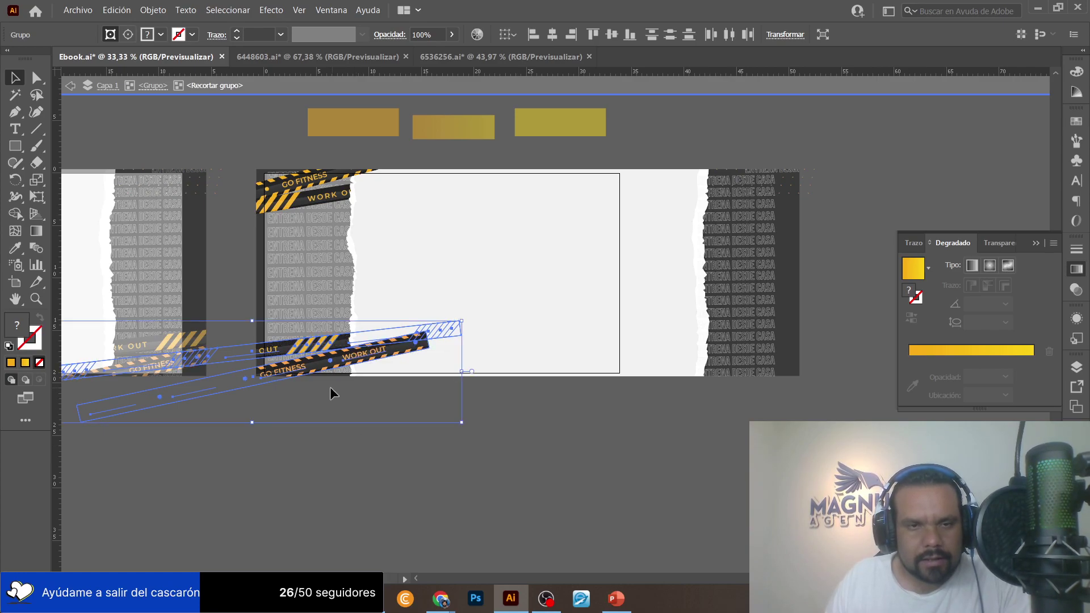
pyautogui.hotkey('ctrl', 'z')
pyautogui.hotkey('ctrl', 'z')
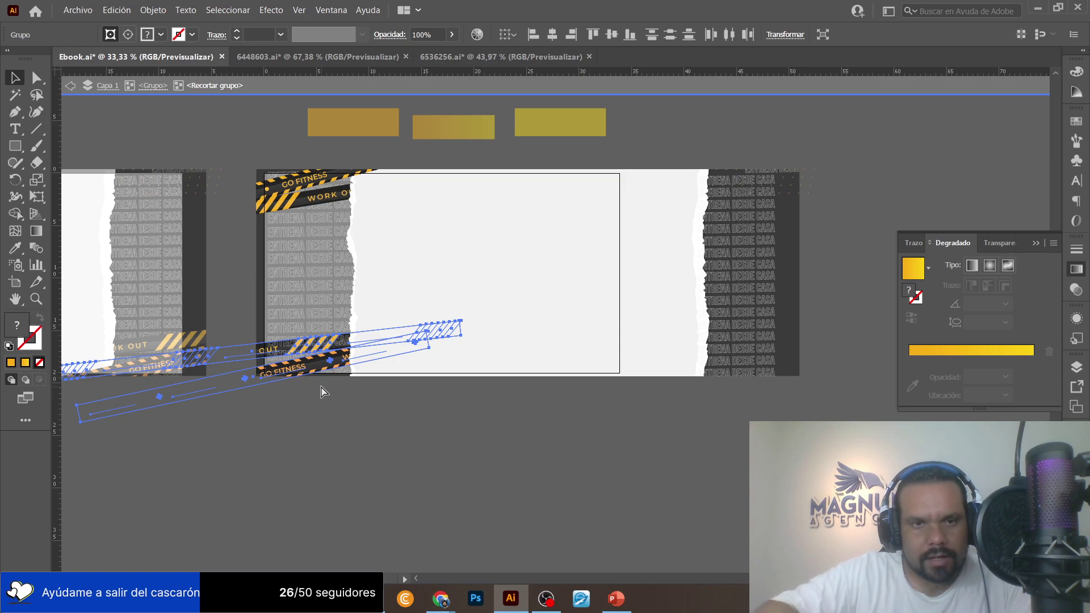
pyautogui.moveTo(323, 392); pyautogui.dragTo(321, 385)
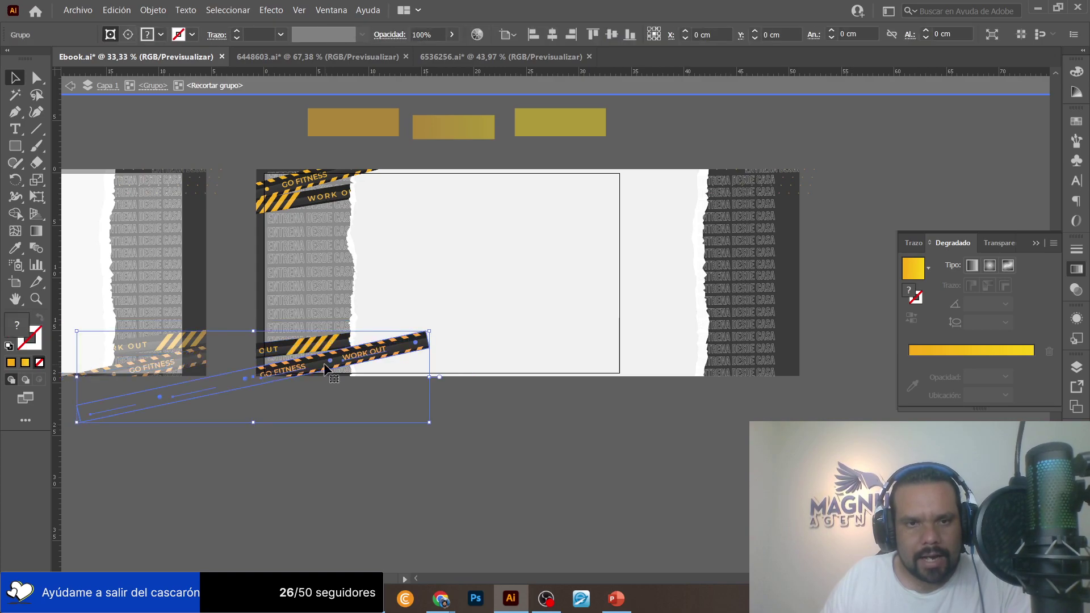
pyautogui.click(326, 369)
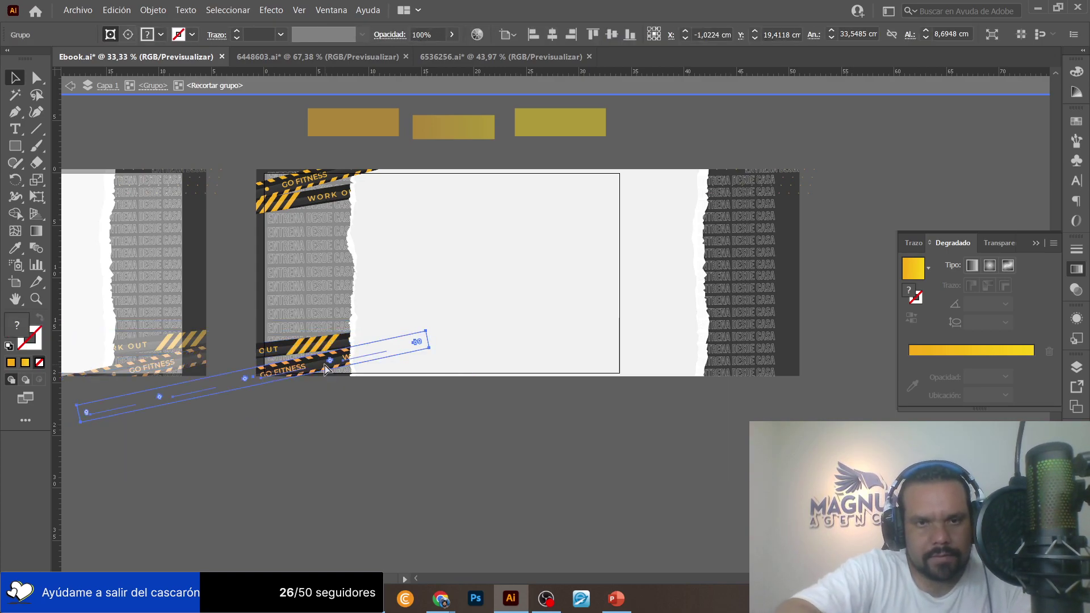
pyautogui.doubleClick(438, 452)
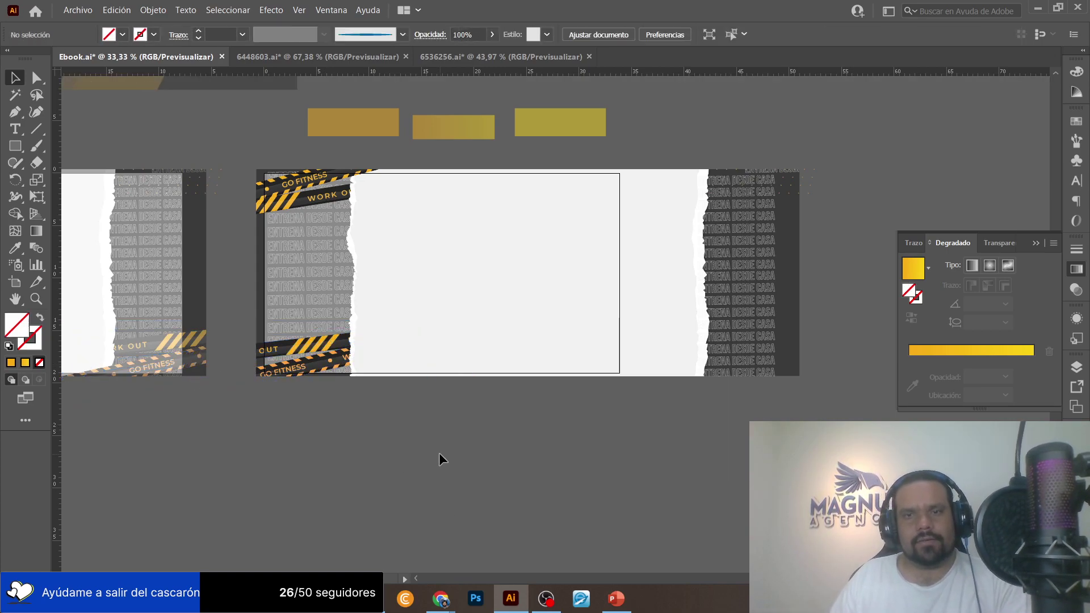
# Remove the diagonal yellow stripes from the upper edge of the page copy.
pyautogui.hscroll(-4, 389, 262)
pyautogui.hscroll(-2, 389, 262)
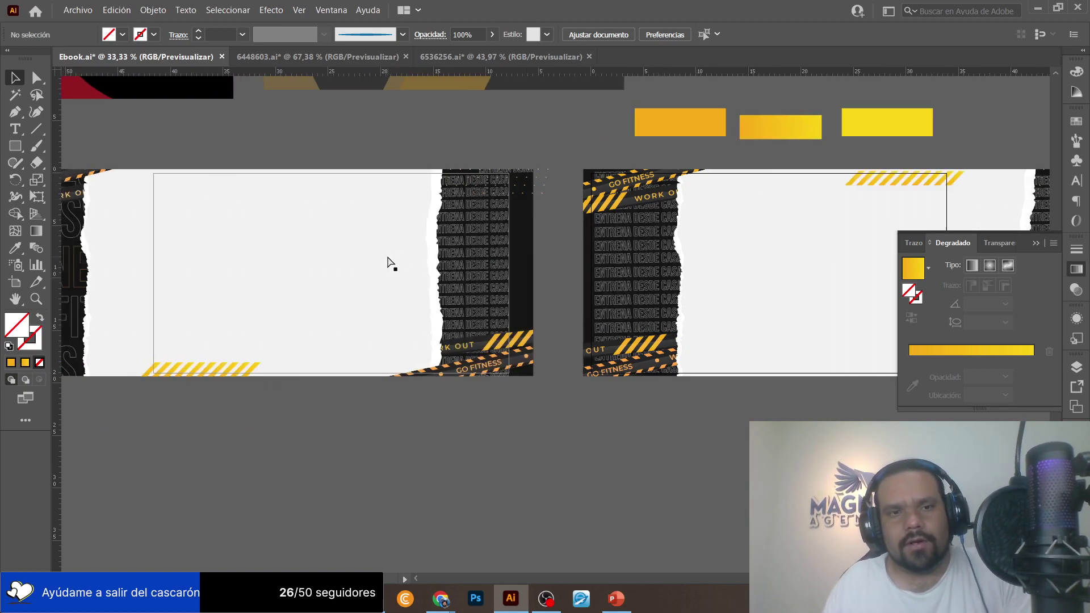
pyautogui.click(912, 178)
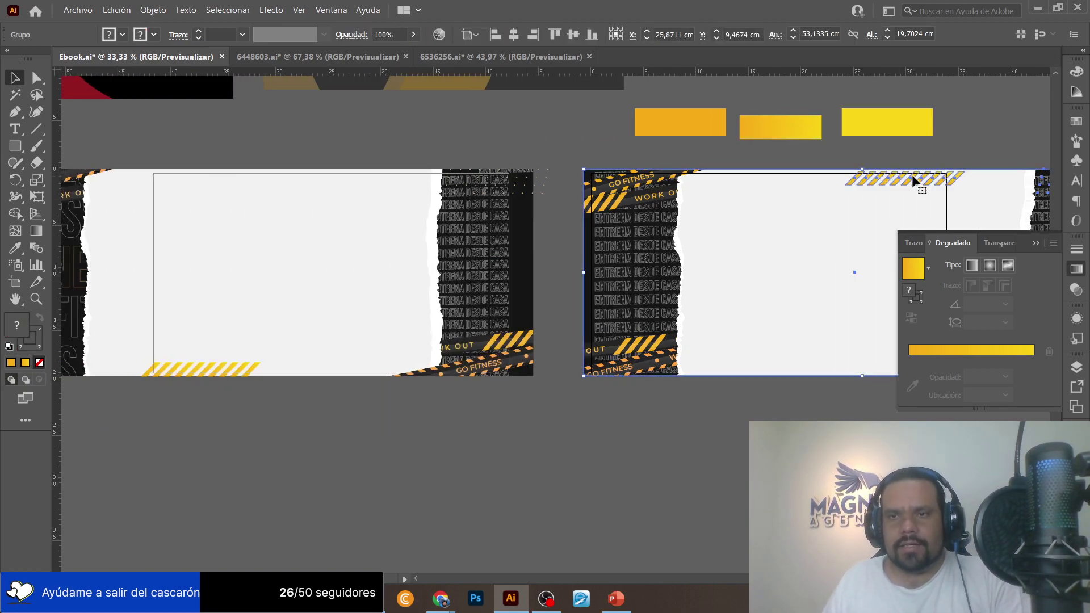
pyautogui.doubleClick(912, 177)
pyautogui.click(556, 169)
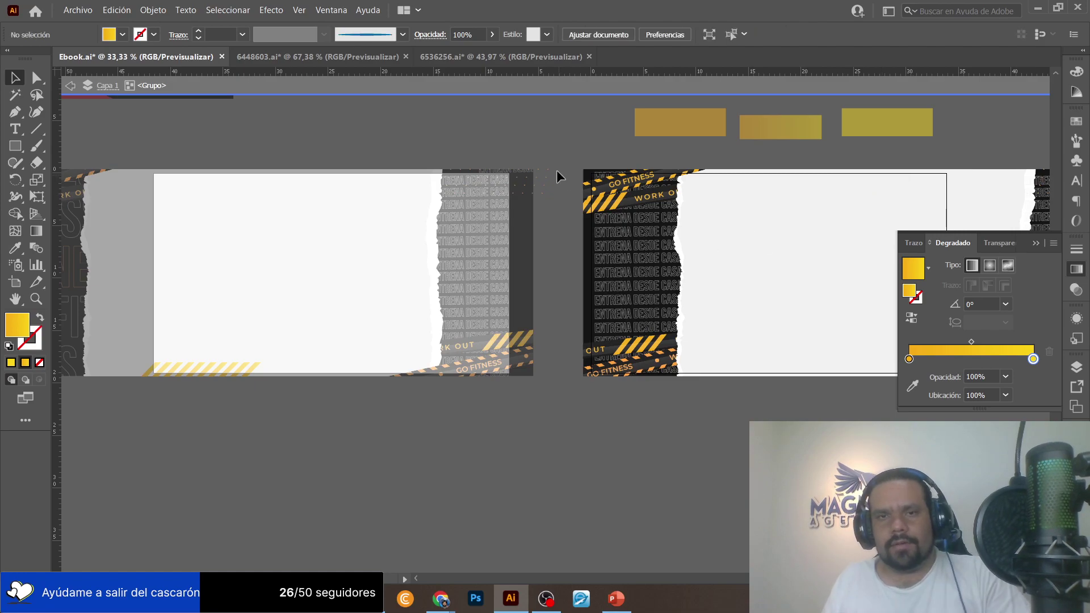
# Leave the isolated group and copy the yellow chevron strip from the upper edge of the page with yellow brush strokes.
pyautogui.doubleClick(551, 132)
pyautogui.hscroll(-2, 552, 134)
pyautogui.hscroll(-18, 551, 138)
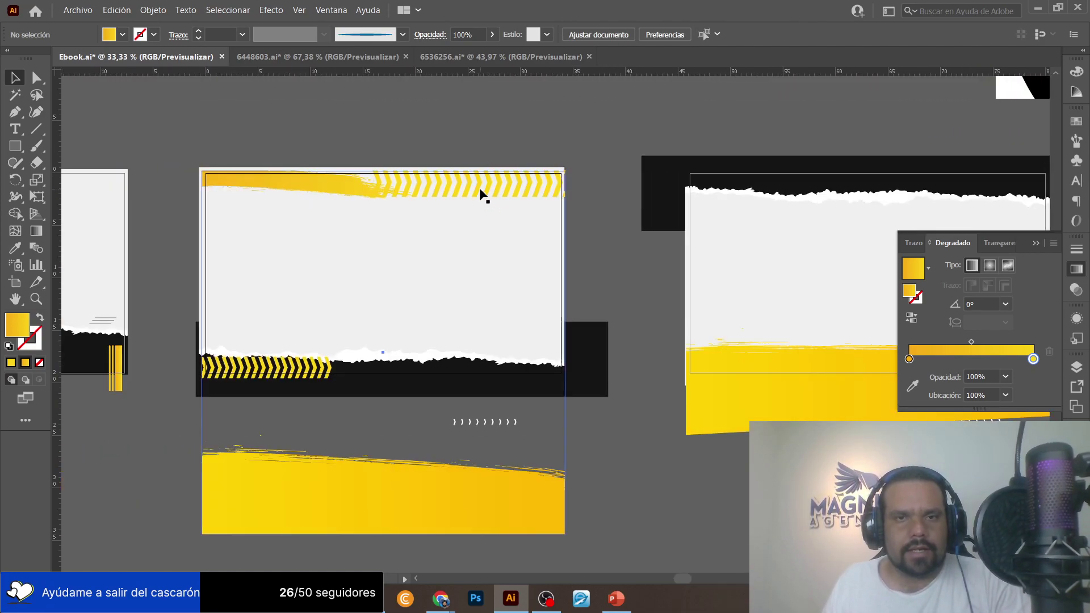
pyautogui.click(480, 190)
pyautogui.doubleClick(480, 190)
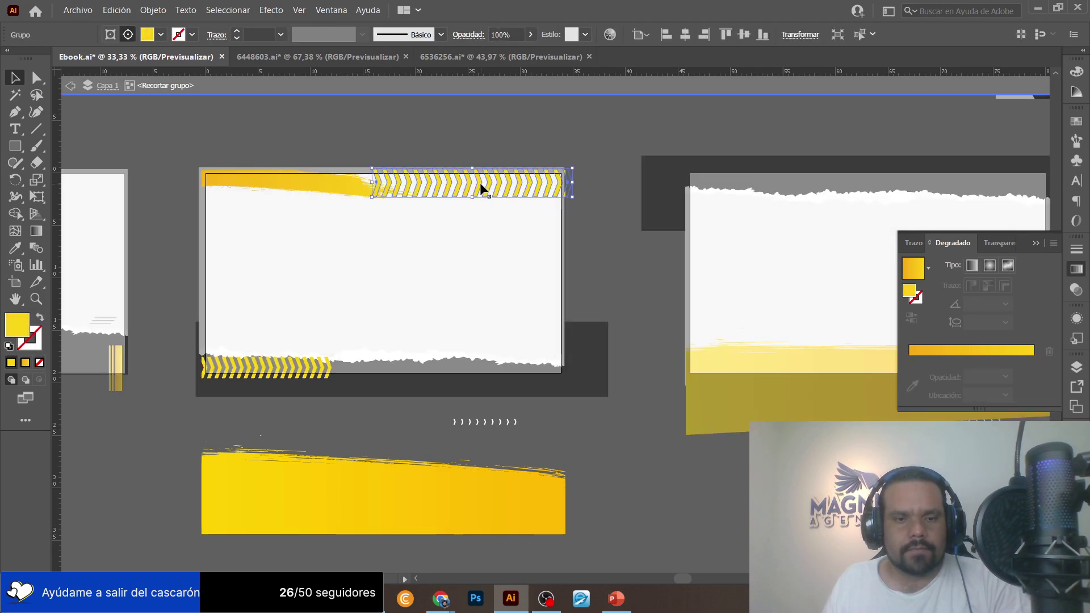
pyautogui.hscroll(11, 480, 187)
pyautogui.hscroll(11, 744, 291)
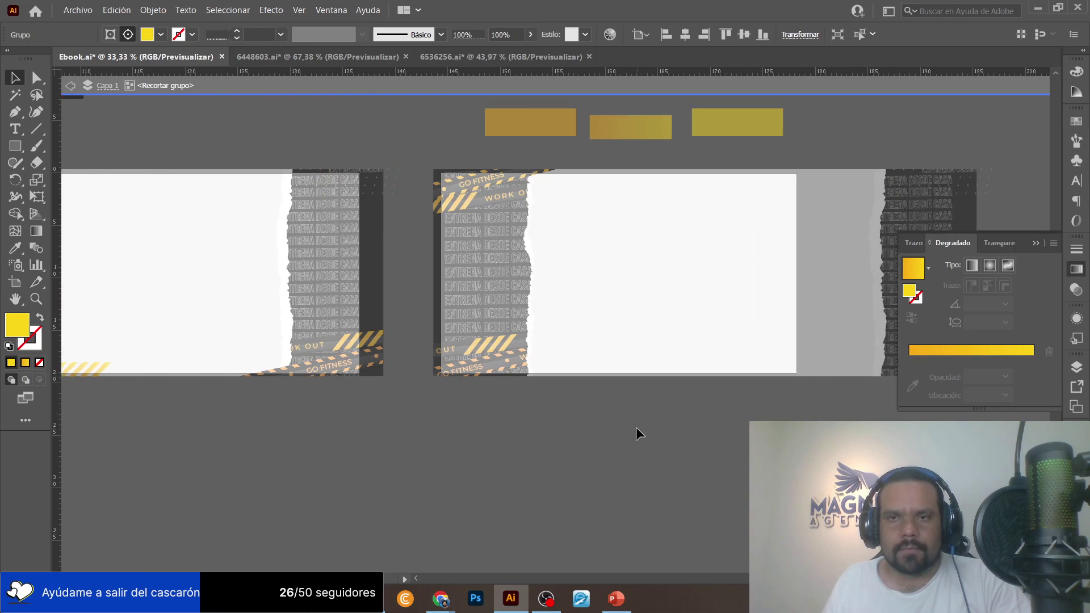
# Paste the yellow chevrons into the page copy, scale them down and place them at its artboard's lower-right corner.
pyautogui.doubleClick(636, 427)
pyautogui.hotkey('ctrl', 'v')
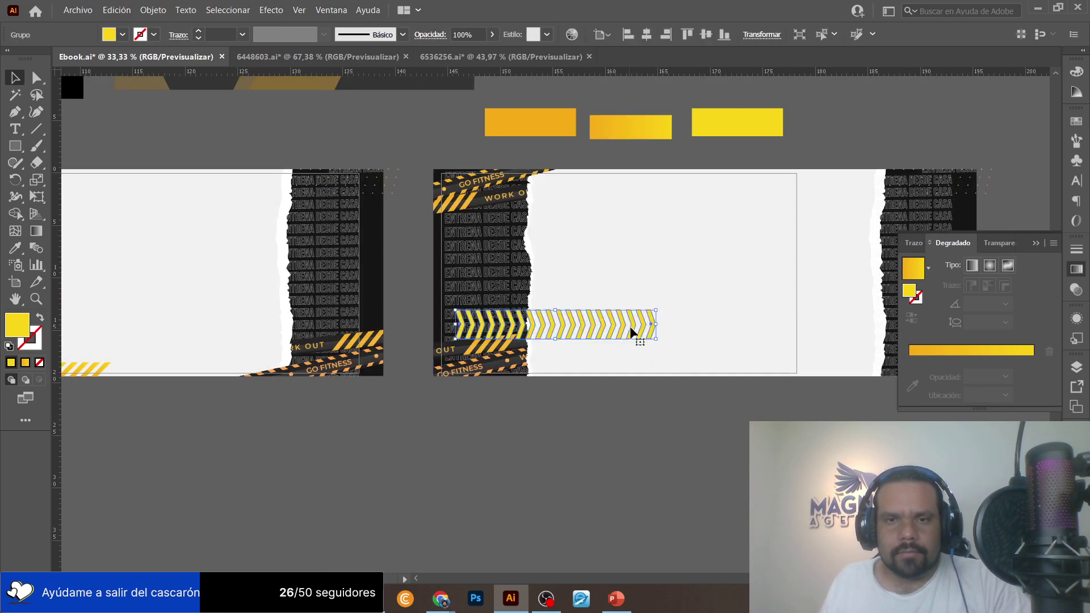
pyautogui.moveTo(655, 312); pyautogui.dragTo(771, 368)
pyautogui.click(615, 425)
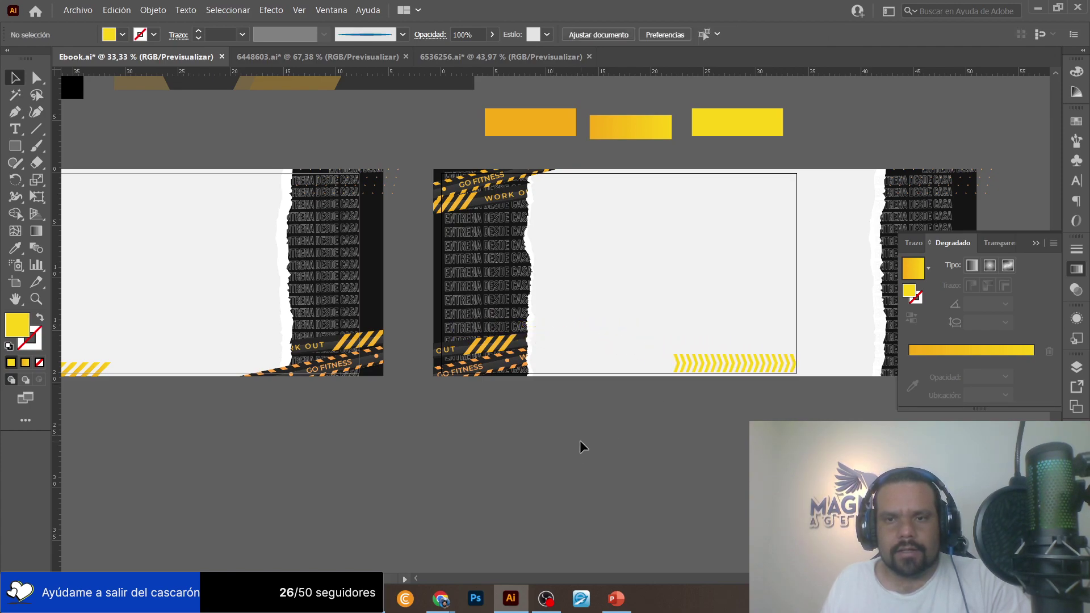
# Save the Ebook.ai document with the finished page templates.
pyautogui.hscroll(-8, 603, 448)
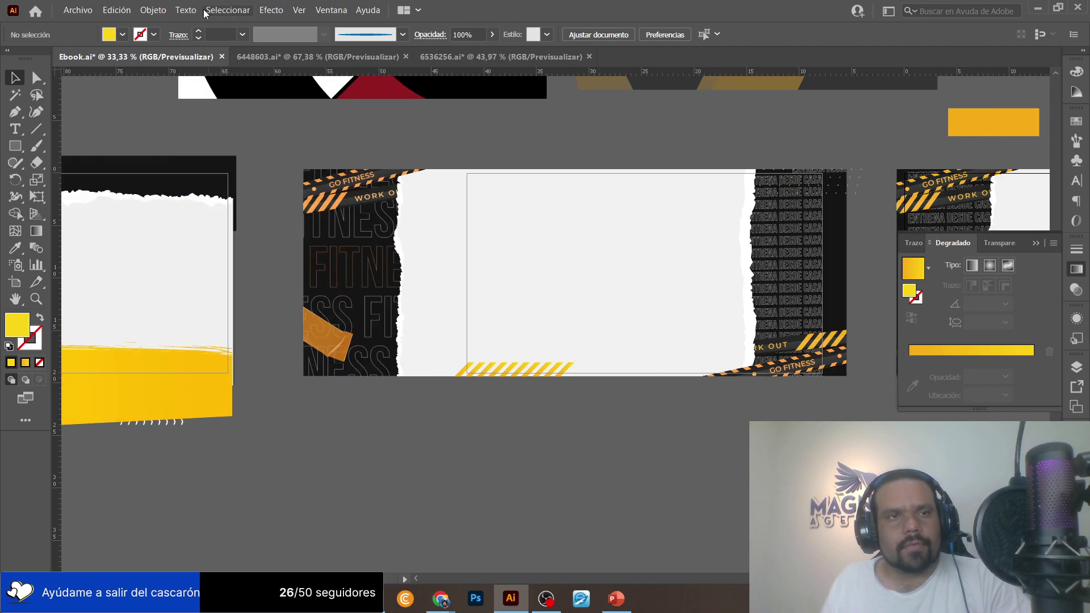
pyautogui.click(72, 10)
pyautogui.press('Escape')
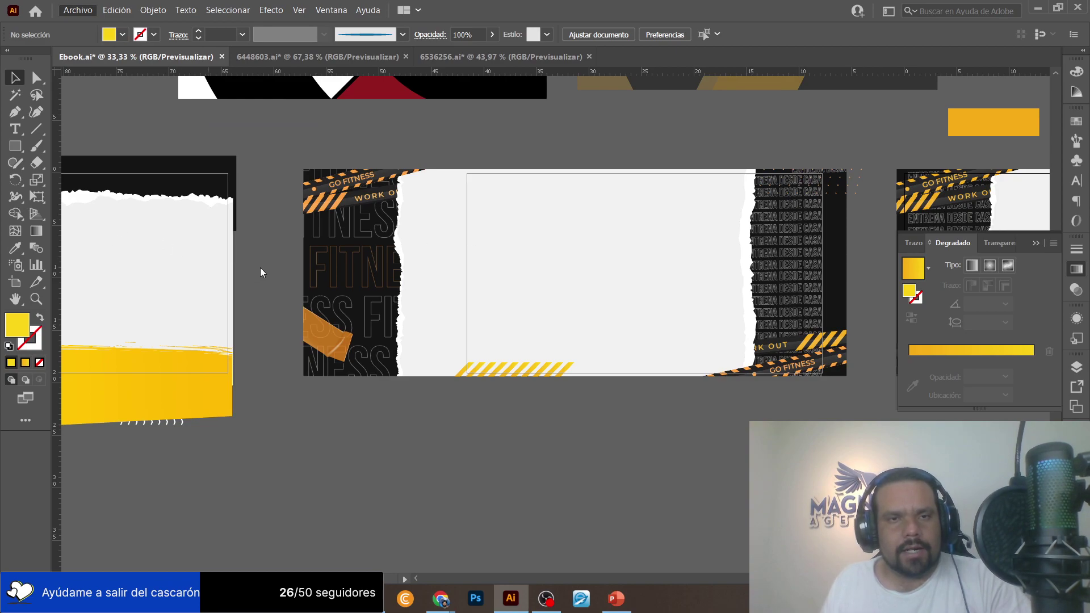
pyautogui.hotkey('ctrl', 's')
# Rename the "007 copia" artboard as 008.
pyautogui.hscroll(-3, 170, 256)
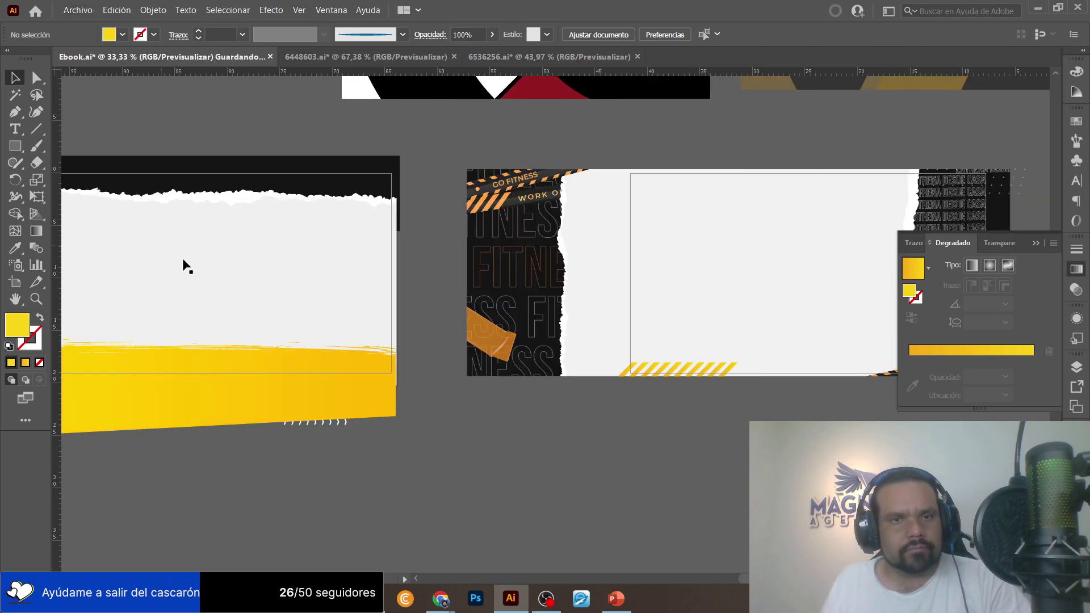
pyautogui.hscroll(-3, 205, 248)
pyautogui.click(15, 281)
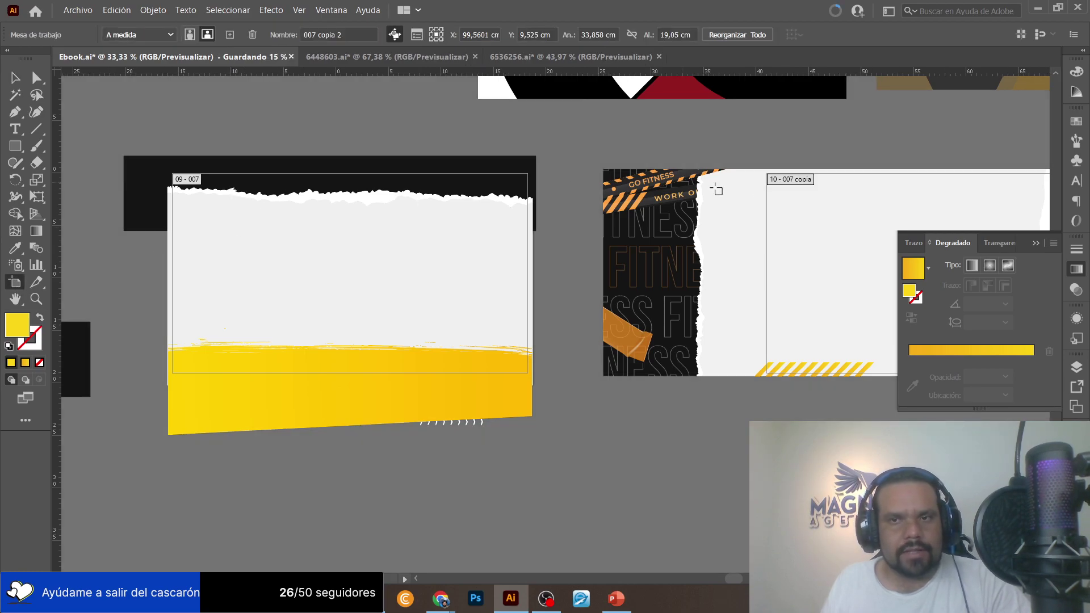
pyautogui.doubleClick(15, 282)
pyautogui.write('008')
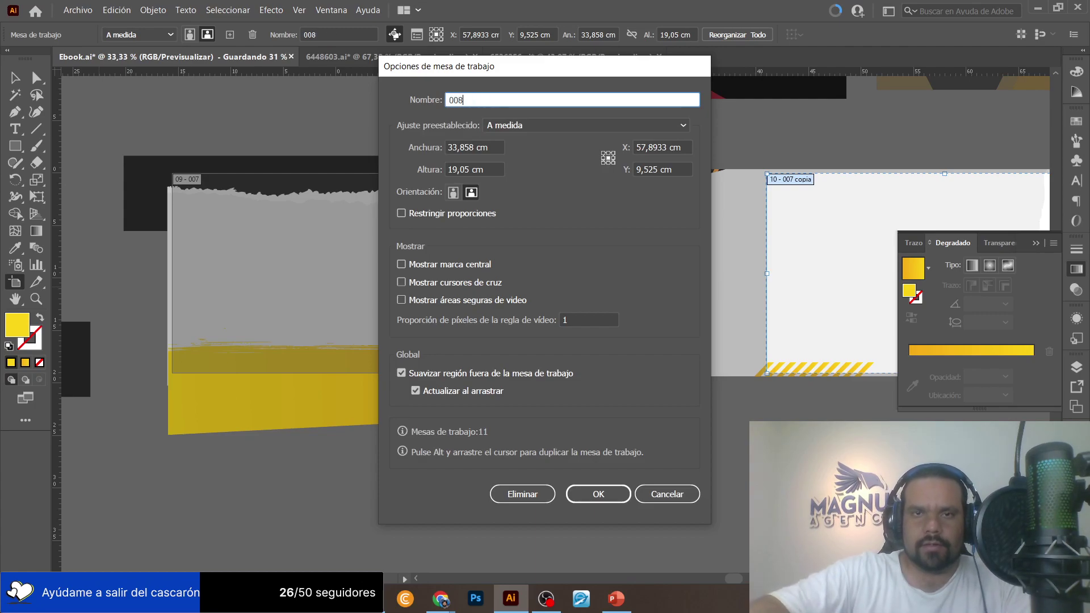
pyautogui.press('Return')
# Rename the "007 copia 2" artboard as 009.
pyautogui.hscroll(5, 407, 112)
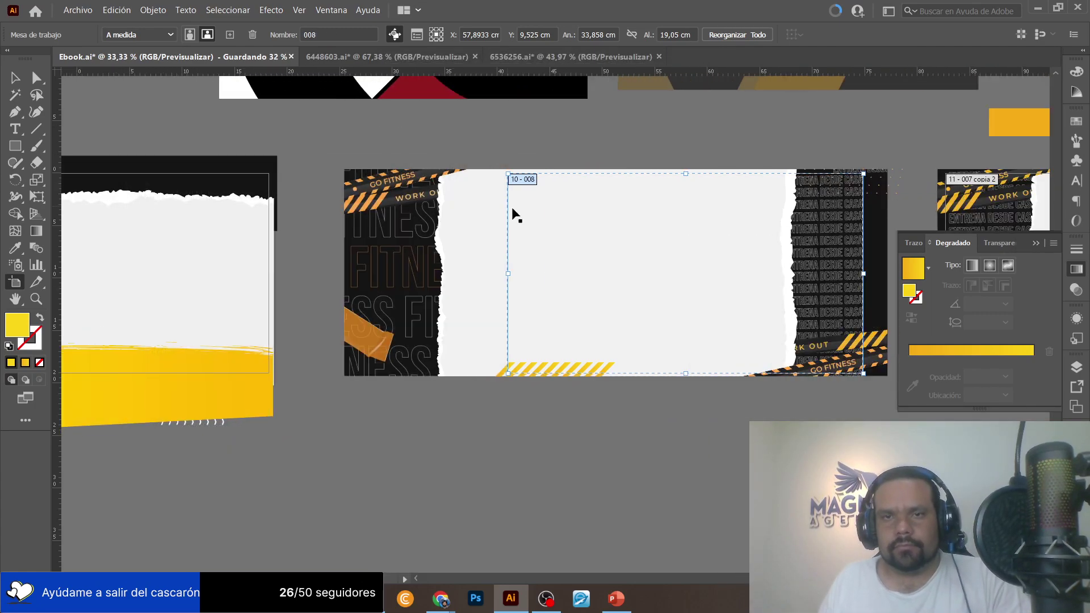
pyautogui.hscroll(10, 522, 222)
pyautogui.click(513, 194)
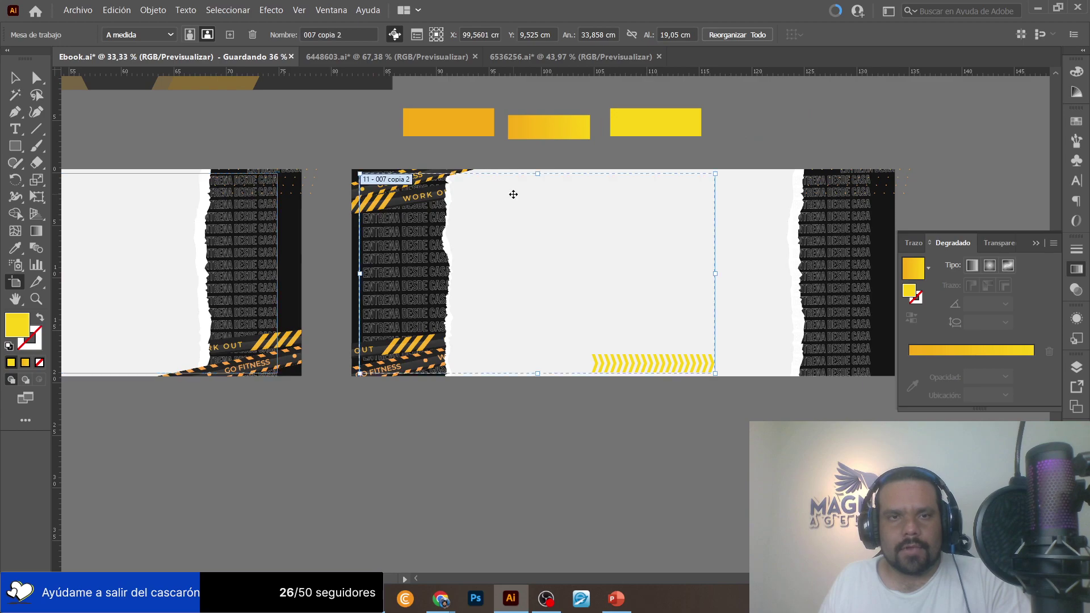
pyautogui.doubleClick(16, 282)
pyautogui.write('009')
pyautogui.press('Return')
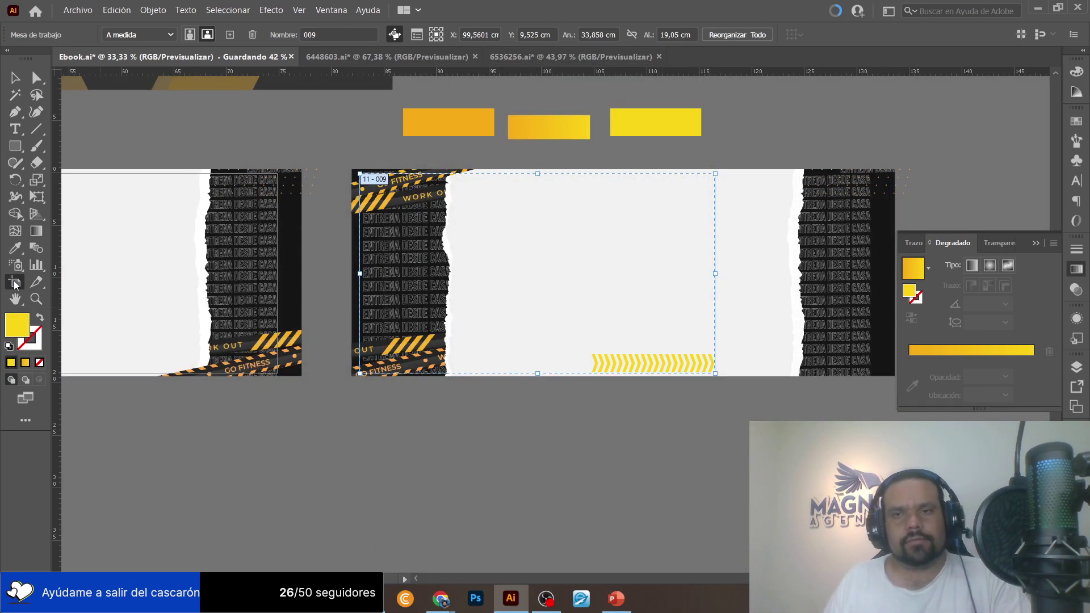
# Export all artboards as separate RGB JPG files at quality 10 and 72 ppp, replacing the existing Ebook images.
pyautogui.click(78, 10)
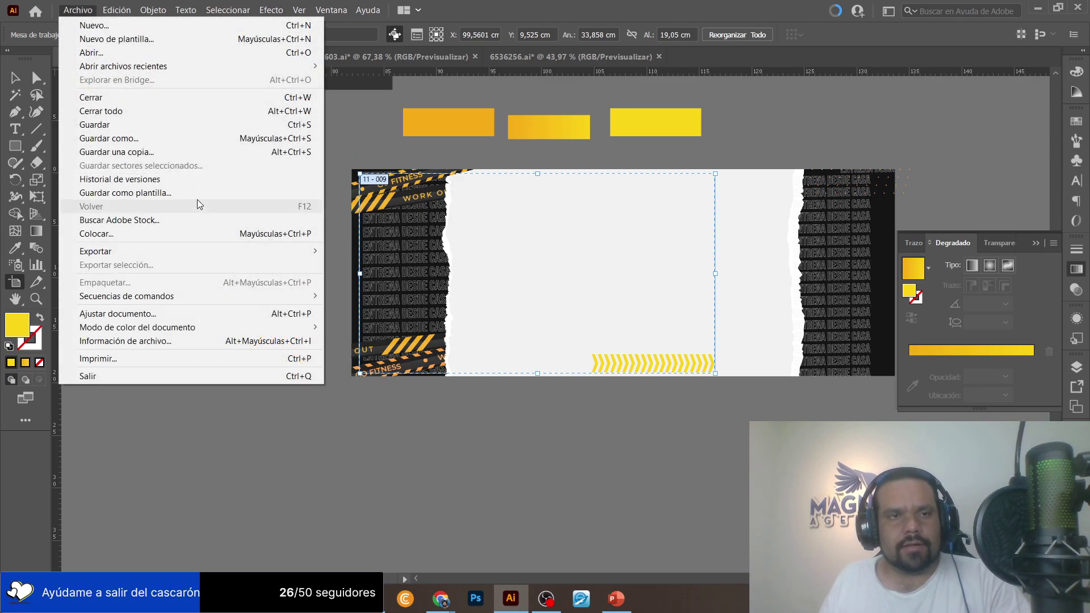
pyautogui.moveTo(209, 253)
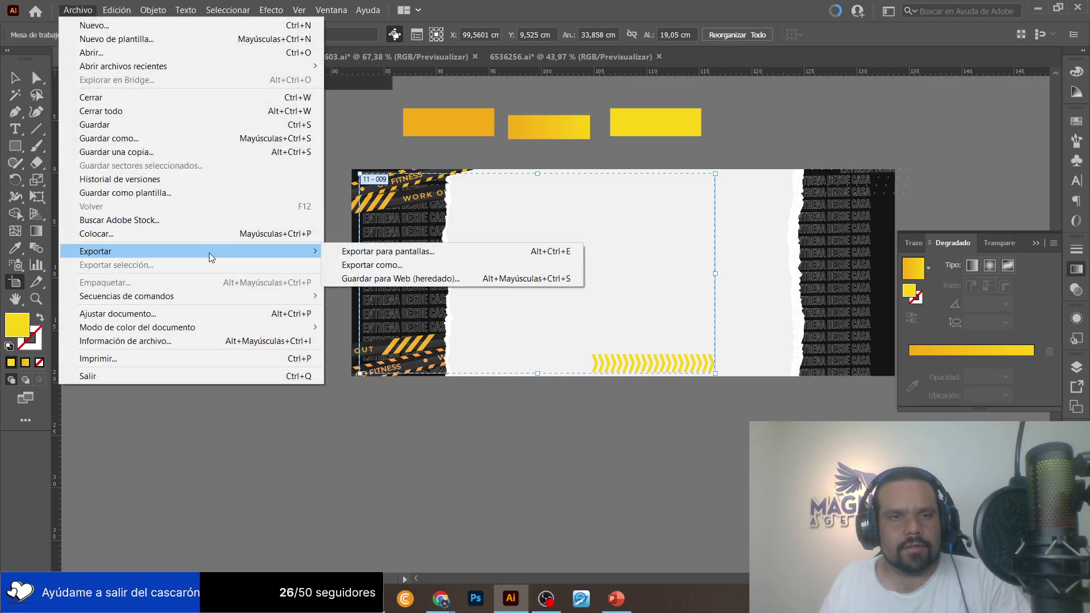
pyautogui.click(433, 265)
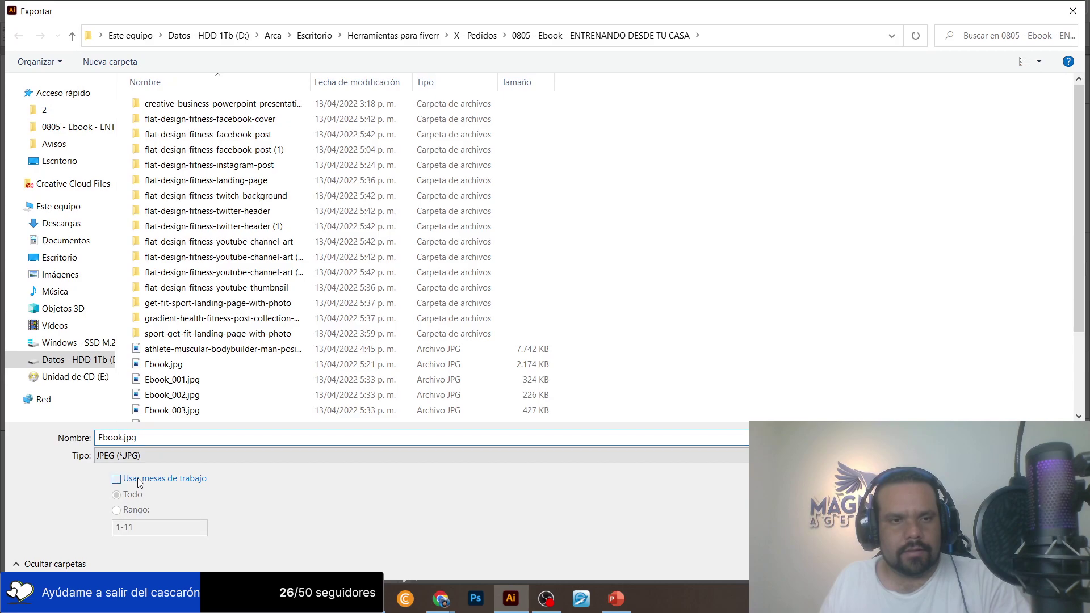
pyautogui.press('Return')
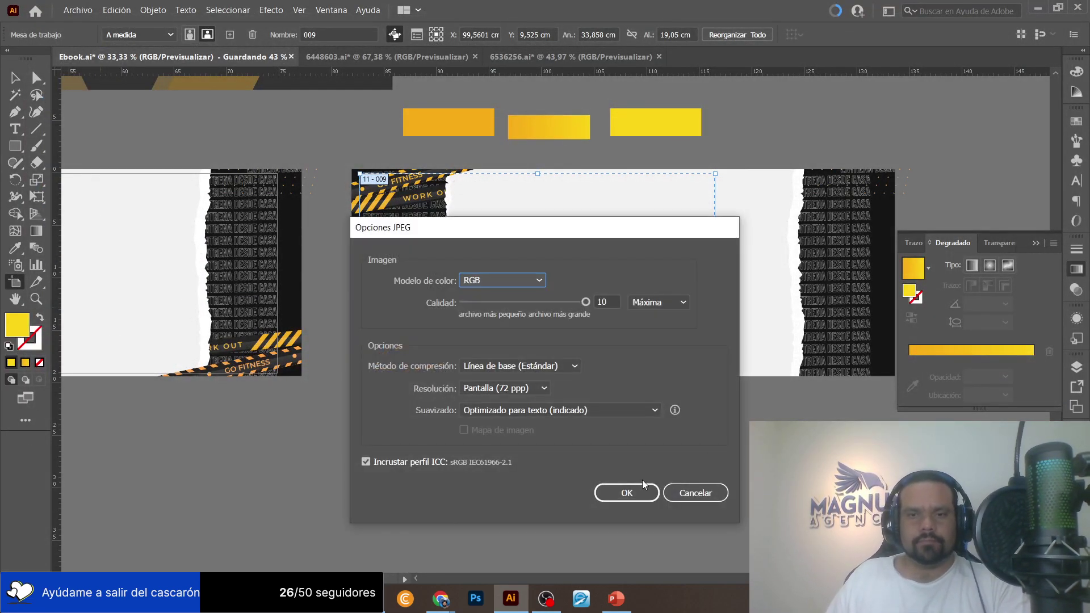
pyautogui.click(637, 493)
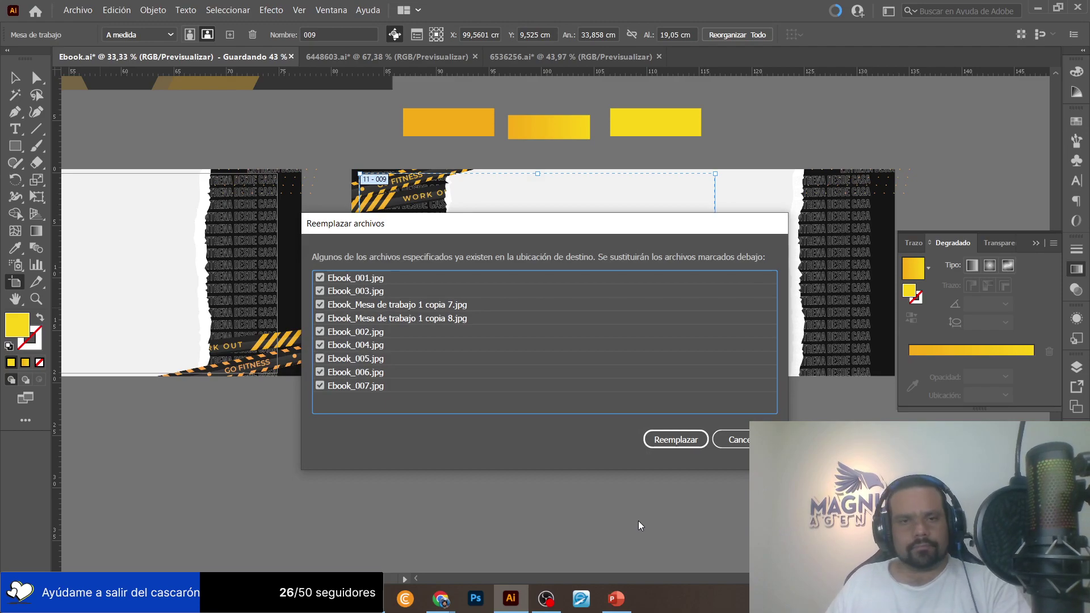
pyautogui.click(666, 439)
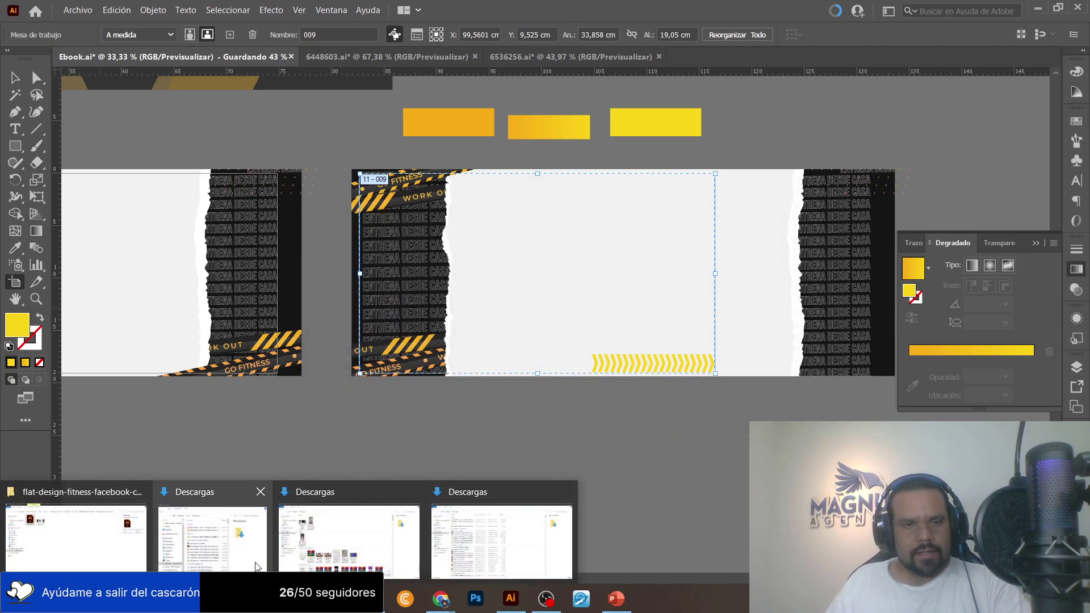
# Check the exported JPGs in the ebook folder, switch to PowerPoint and duplicate slide 7, "2) Duerme lo suficiente".
pyautogui.click(80, 539)
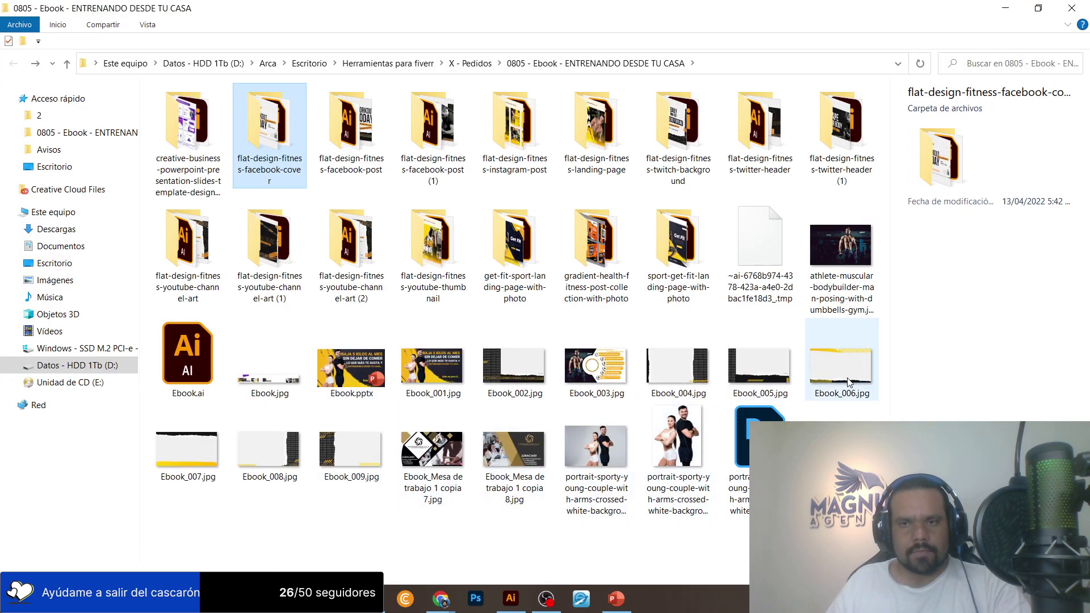
pyautogui.click(618, 603)
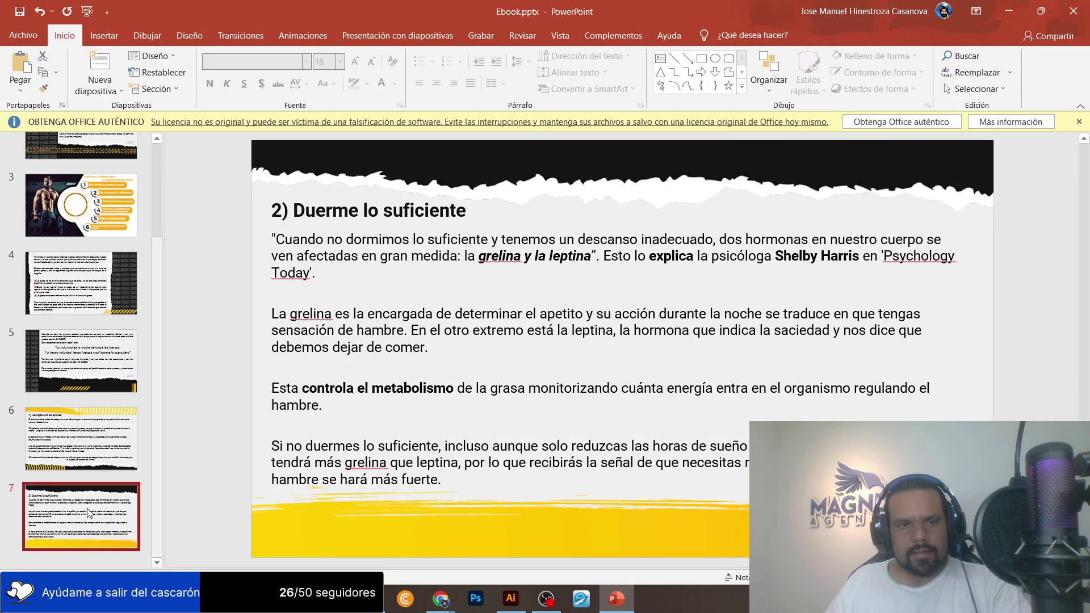
pyautogui.moveTo(122, 498); pyautogui.dragTo(115, 524)
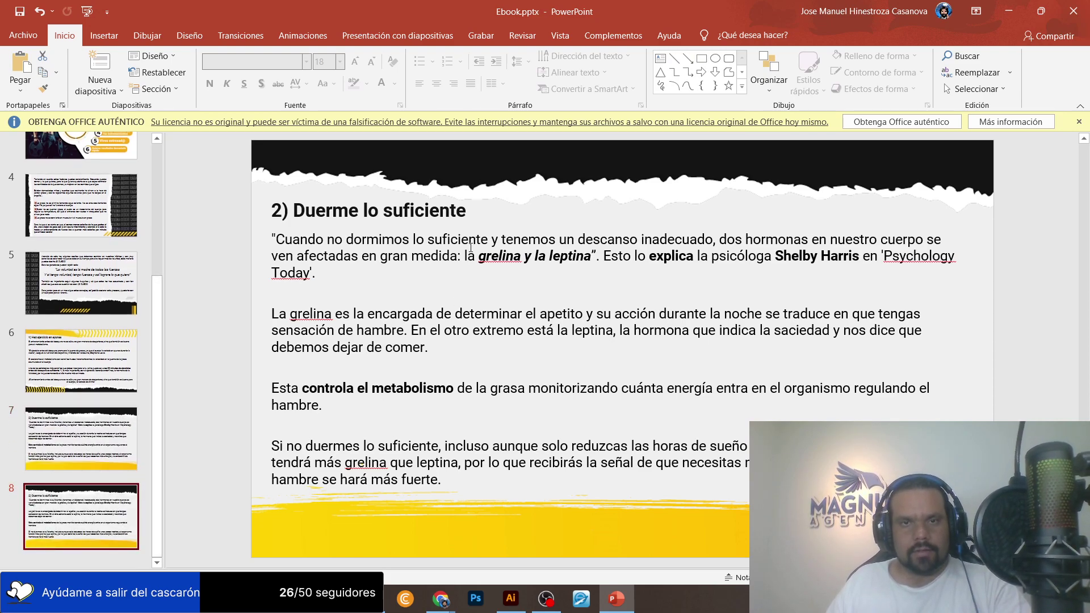
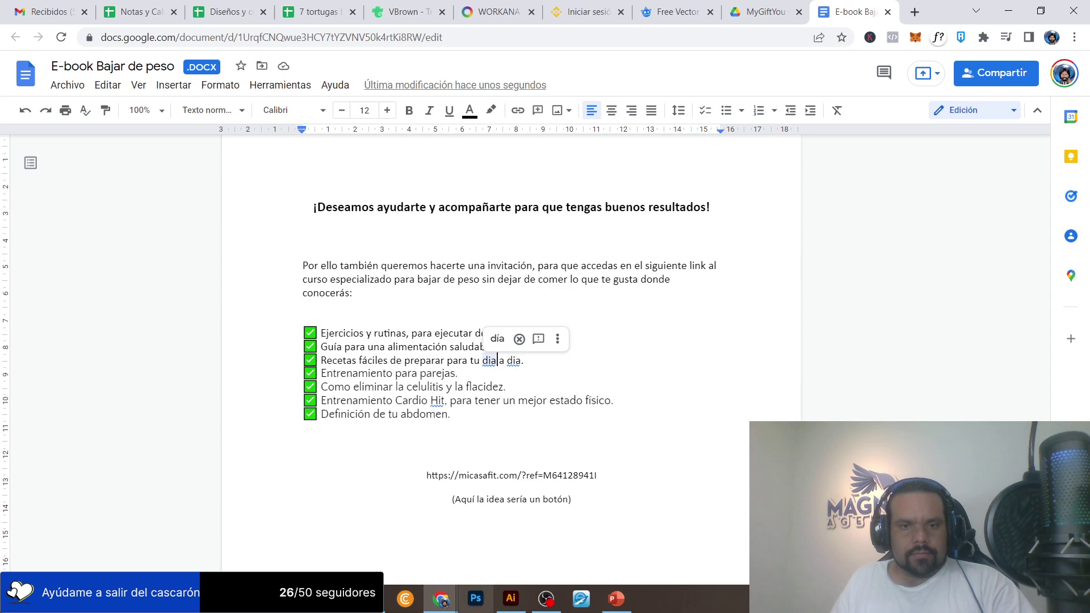
# Switch back to PowerPoint, duplicate slide 9, "4) Bebe agua regularmente", and select the original slide's background picture.
pyautogui.click(508, 601)
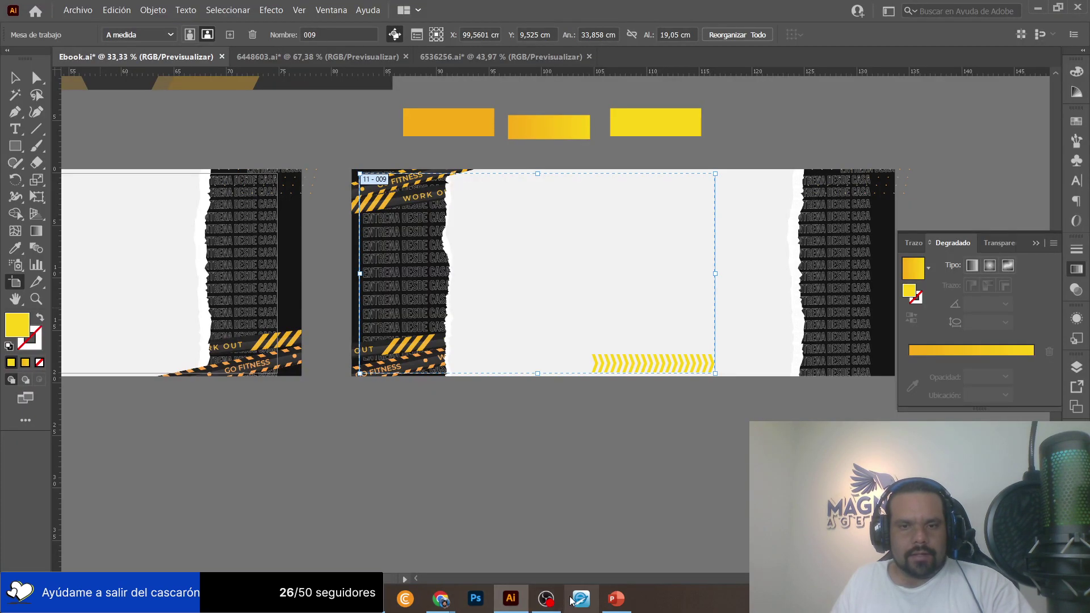
pyautogui.click(616, 599)
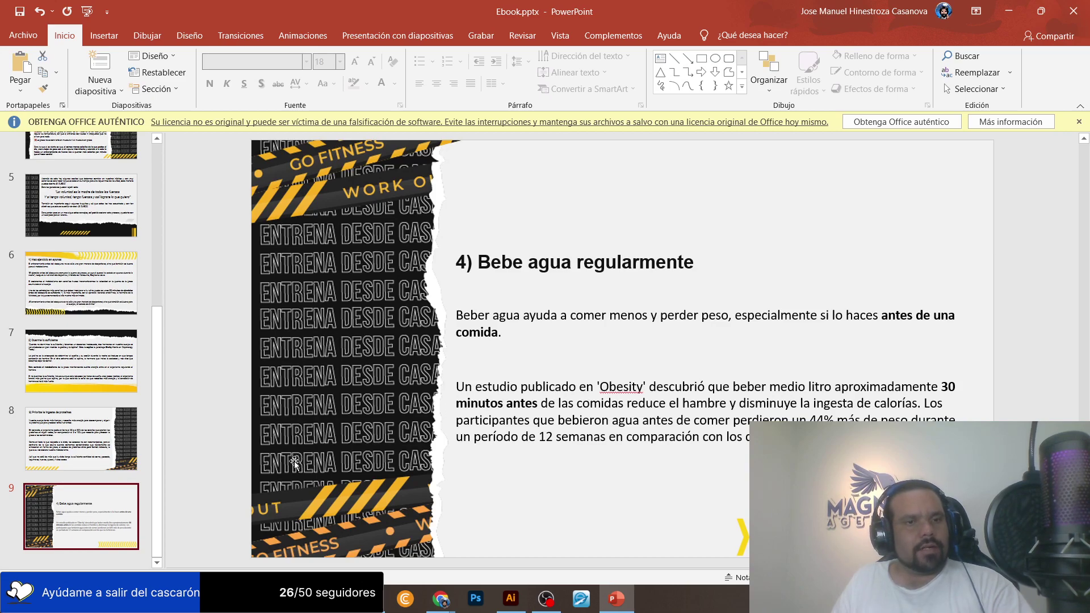
pyautogui.click(52, 560)
pyautogui.hotkey('ctrl', 'd')
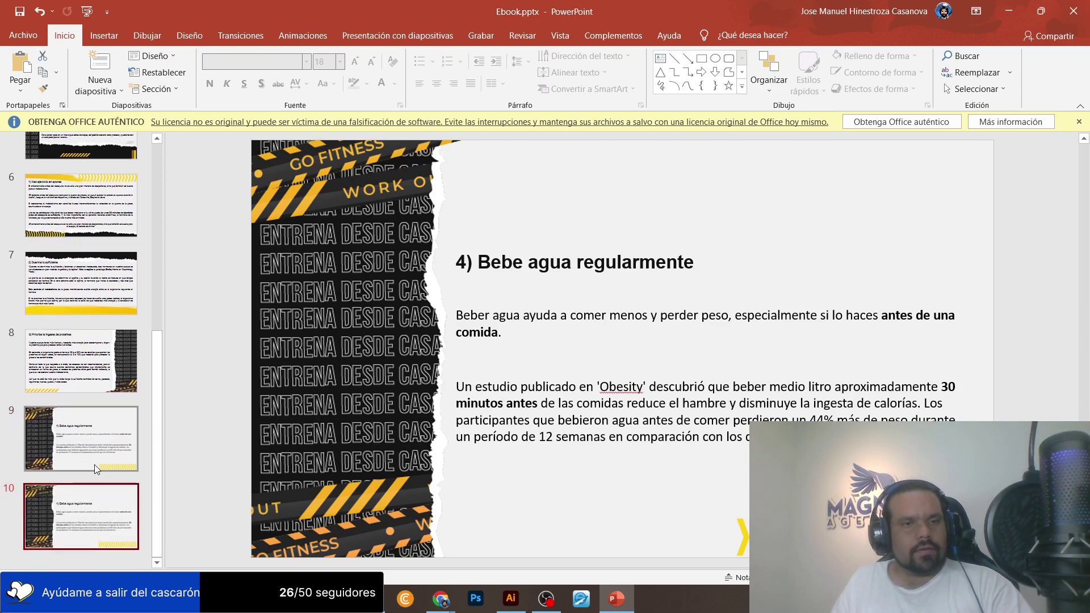
pyautogui.click(79, 432)
pyautogui.click(398, 187)
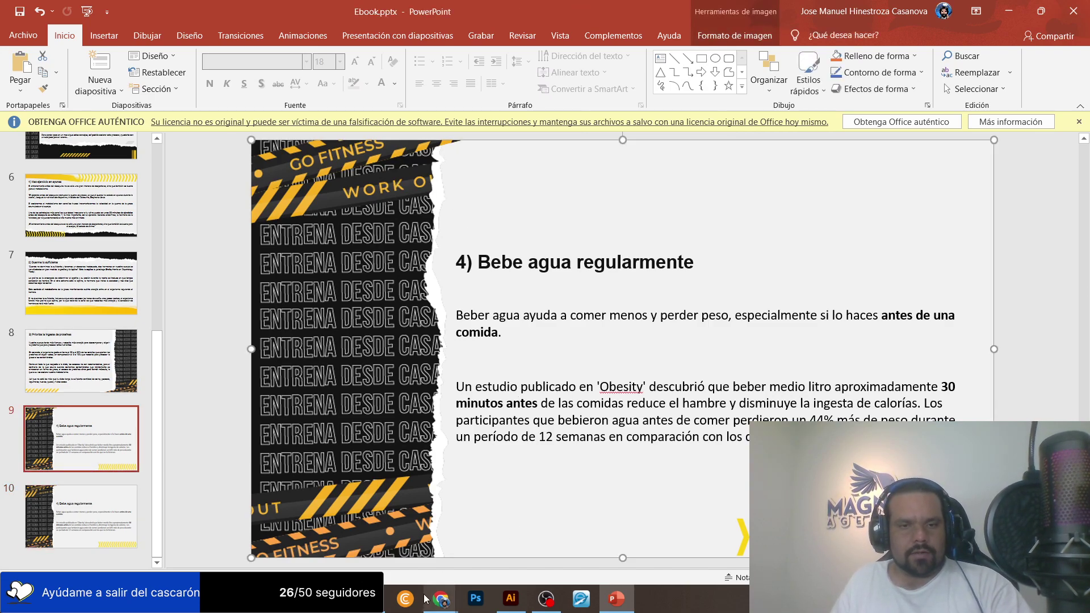
# Return to Illustrator and duplicate the 009 artboard with its artwork into the empty space beyond the last page.
pyautogui.click(477, 565)
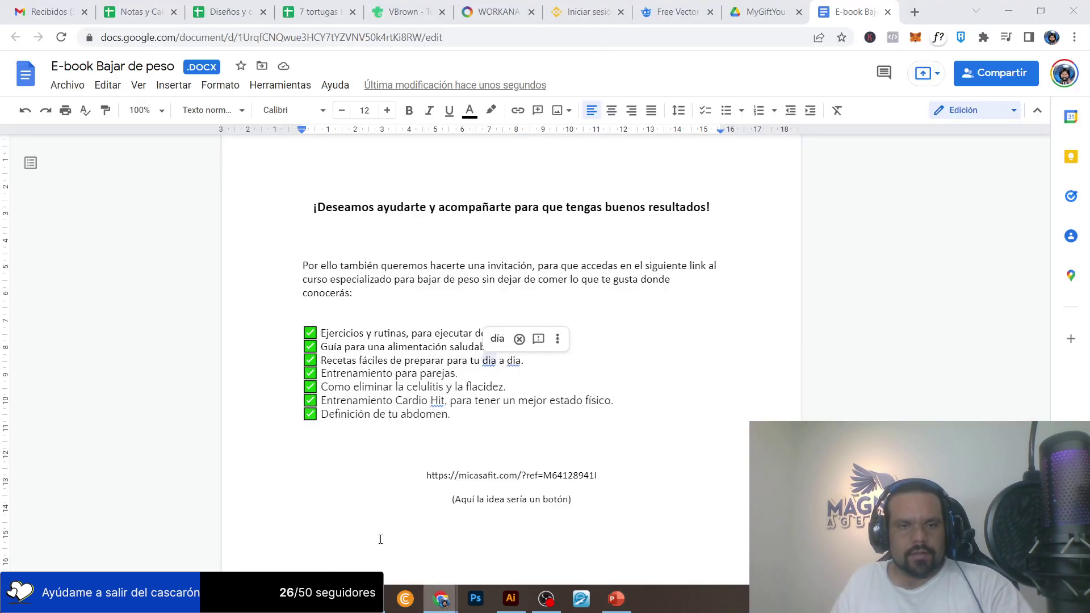
pyautogui.click(512, 598)
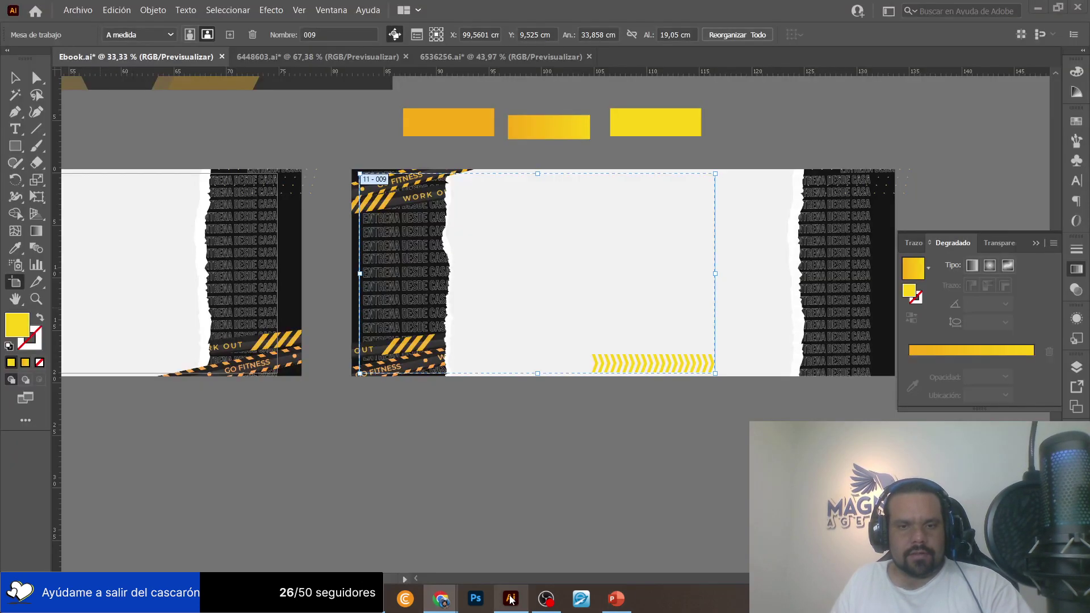
pyautogui.hscroll(3, 418, 396)
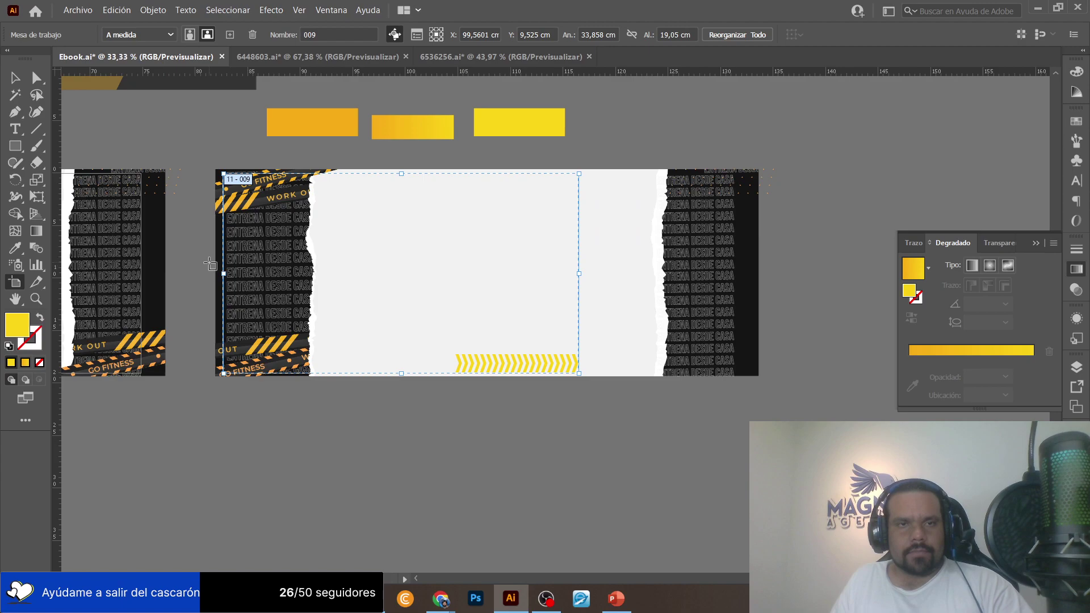
pyautogui.hscroll(4, 210, 264)
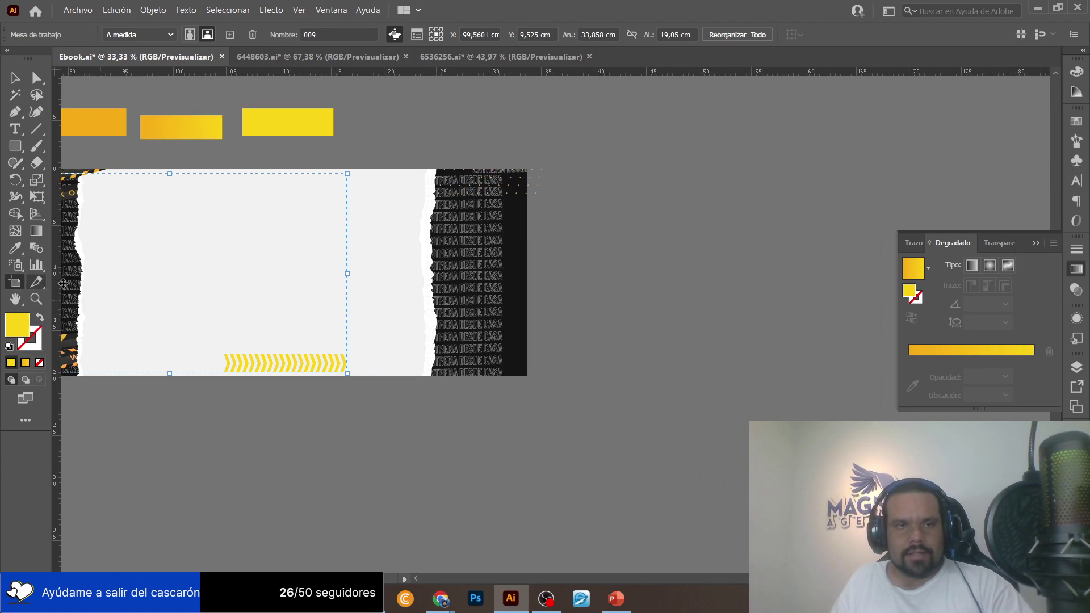
pyautogui.moveTo(190, 247); pyautogui.dragTo(761, 247)
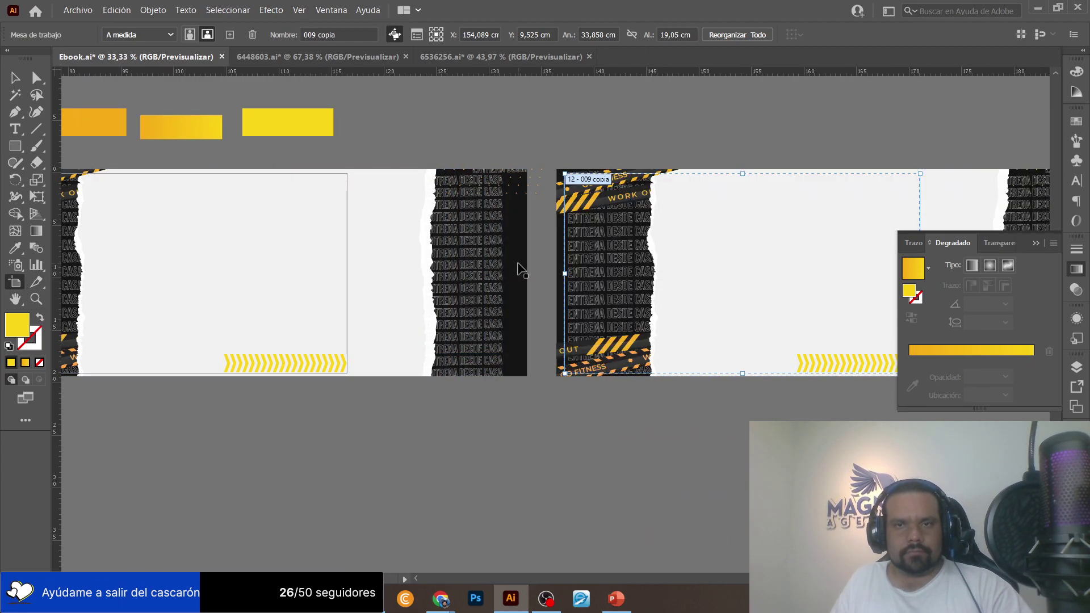
pyautogui.hscroll(5, 518, 267)
pyautogui.click(23, 84)
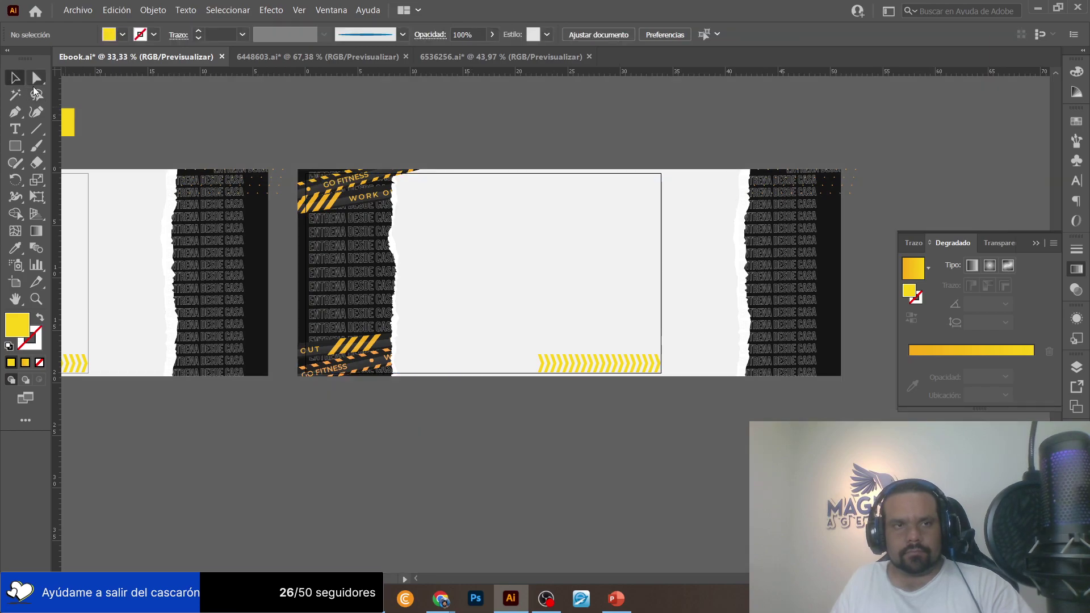
pyautogui.hscroll(-7, 173, 238)
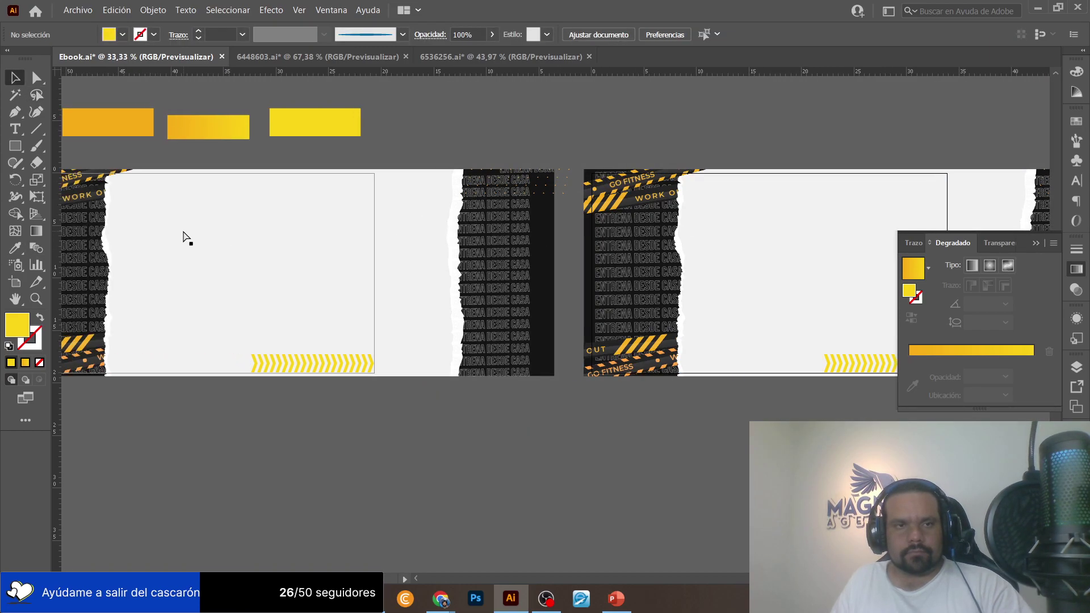
pyautogui.click(14, 288)
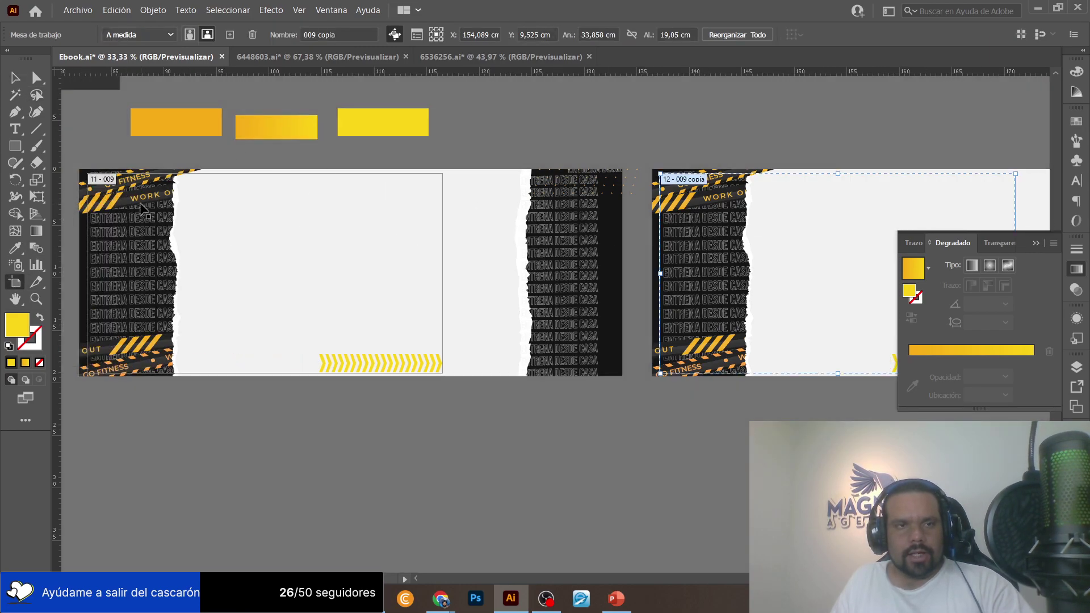
# Undo the accidentally created extra artboard and rename the duplicated 009 artboard as 010.
pyautogui.click(719, 208)
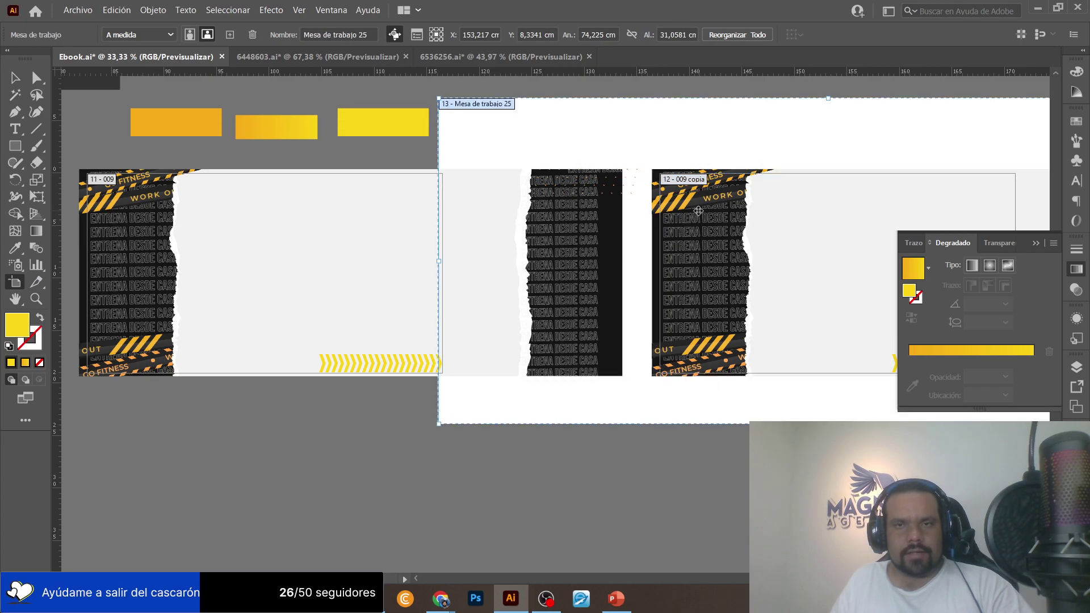
pyautogui.hotkey('ctrl', 'z')
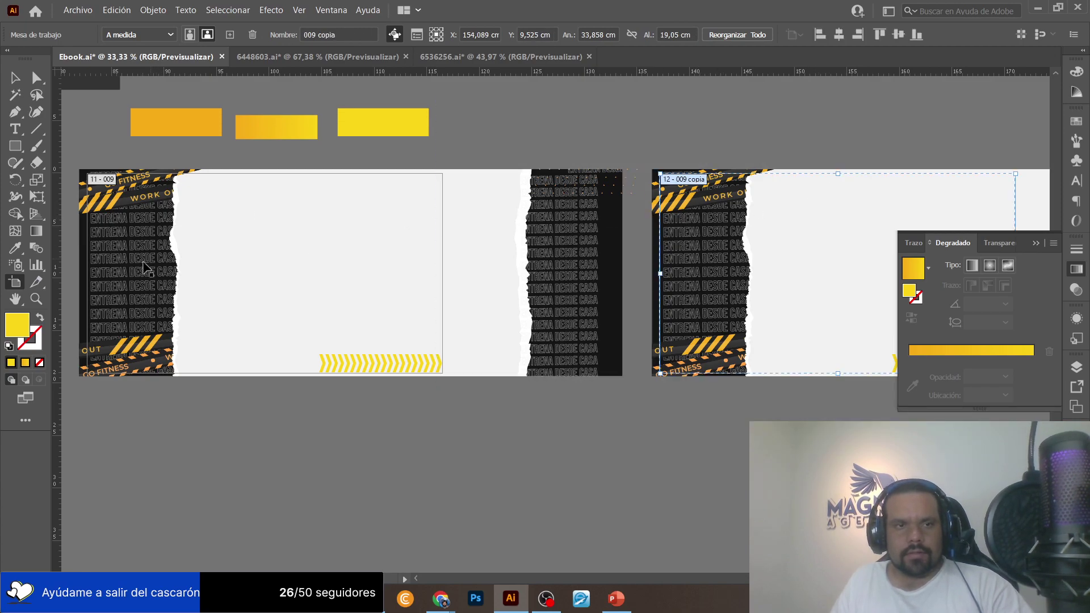
pyautogui.doubleClick(19, 286)
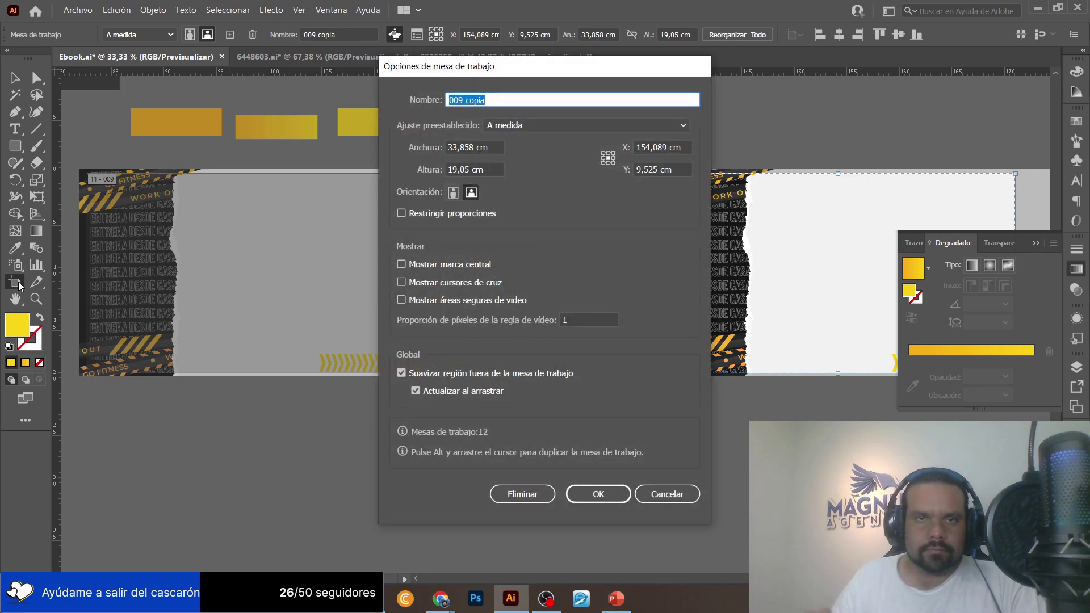
pyautogui.write('010')
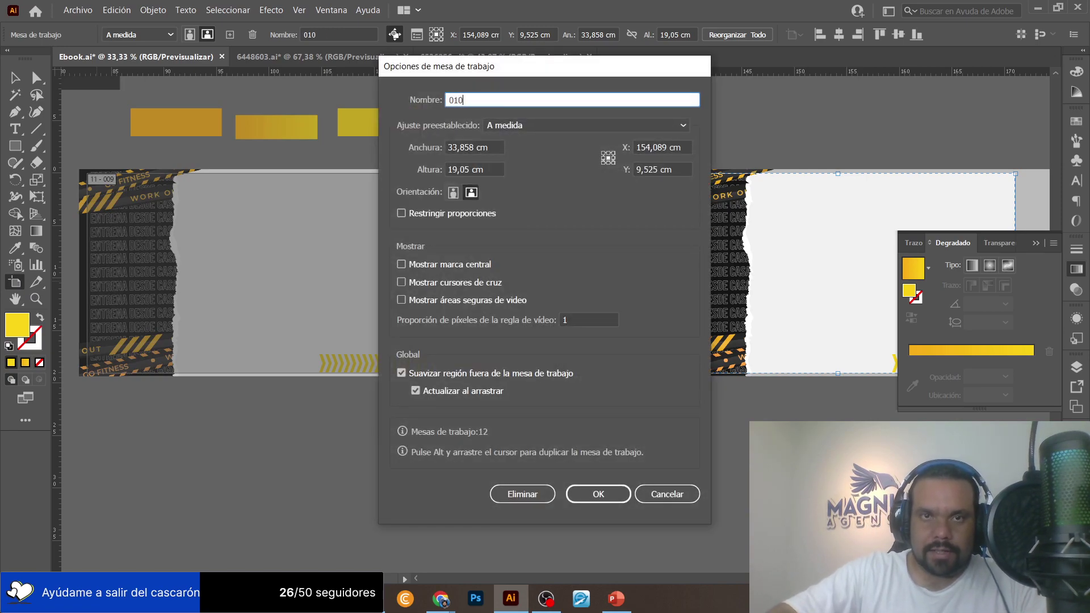
pyautogui.press('Return')
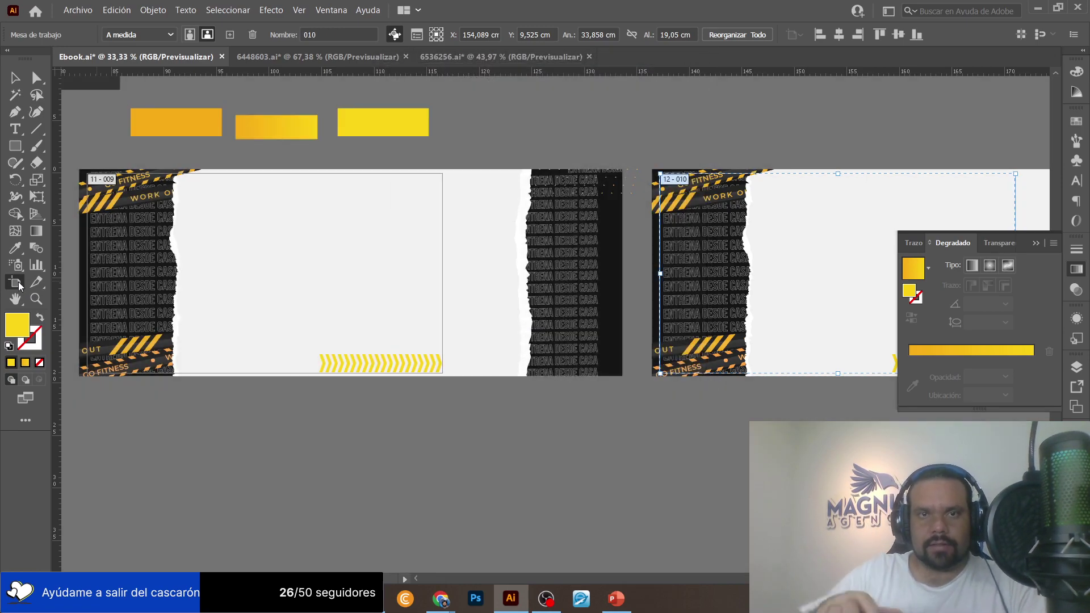
# Close the source documents 6448603.ai and 6536256.ai without saving their changes.
pyautogui.click(13, 78)
pyautogui.click(330, 57)
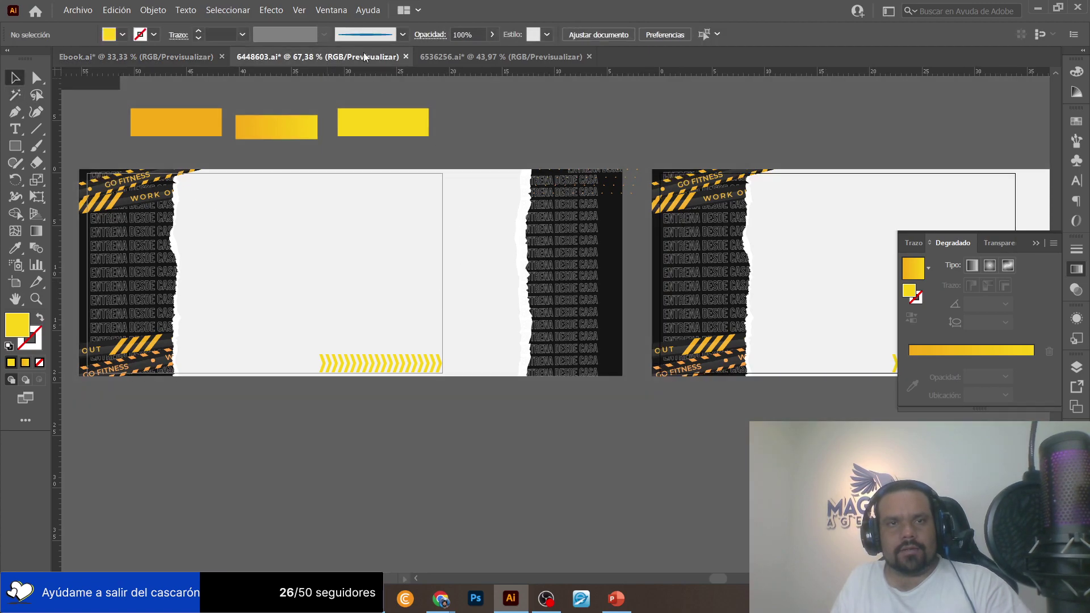
pyautogui.click(405, 57)
pyautogui.click(623, 320)
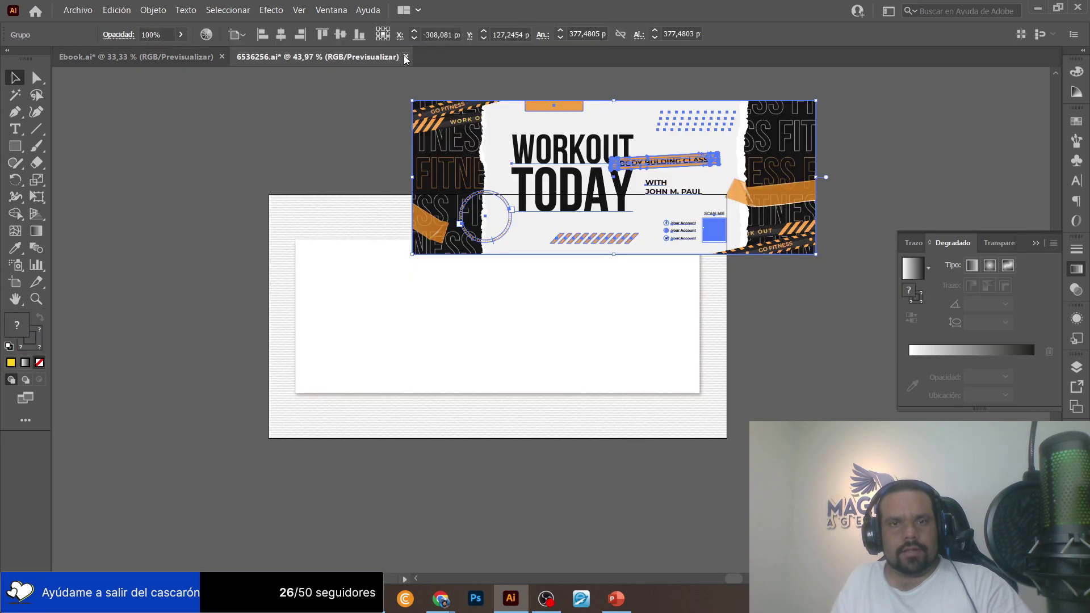
pyautogui.click(406, 57)
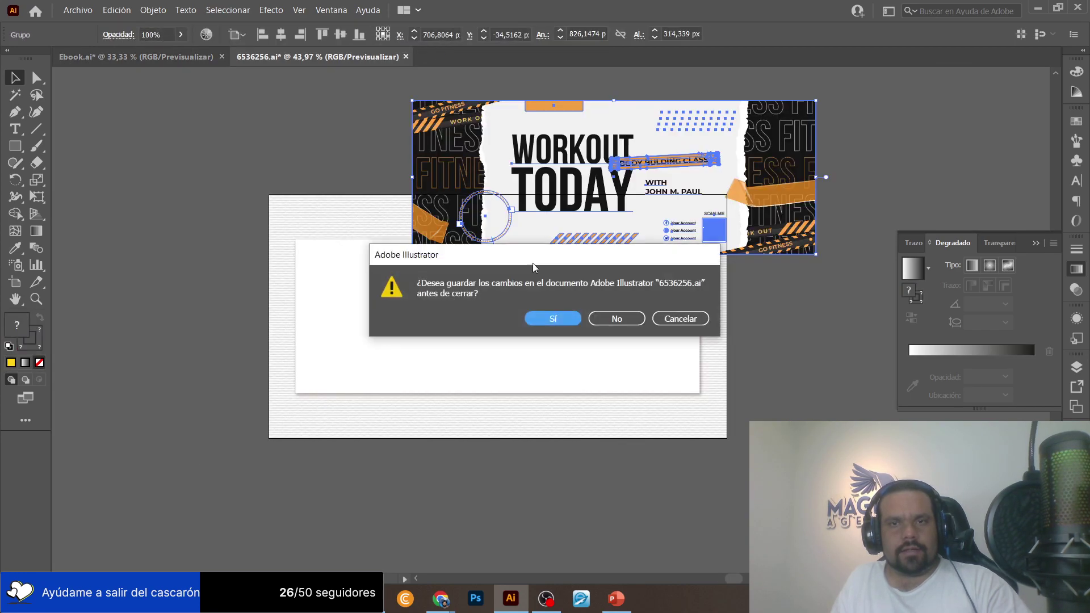
pyautogui.click(623, 318)
# Switch to the ebook project folder and look through the facebook-post and instagram-post template folders for a suitable design.
pyautogui.hotkey('alt', 'Tab')
pyautogui.hotkey('alt', 'Tab')
pyautogui.press('Tab')
pyautogui.press('Tab')
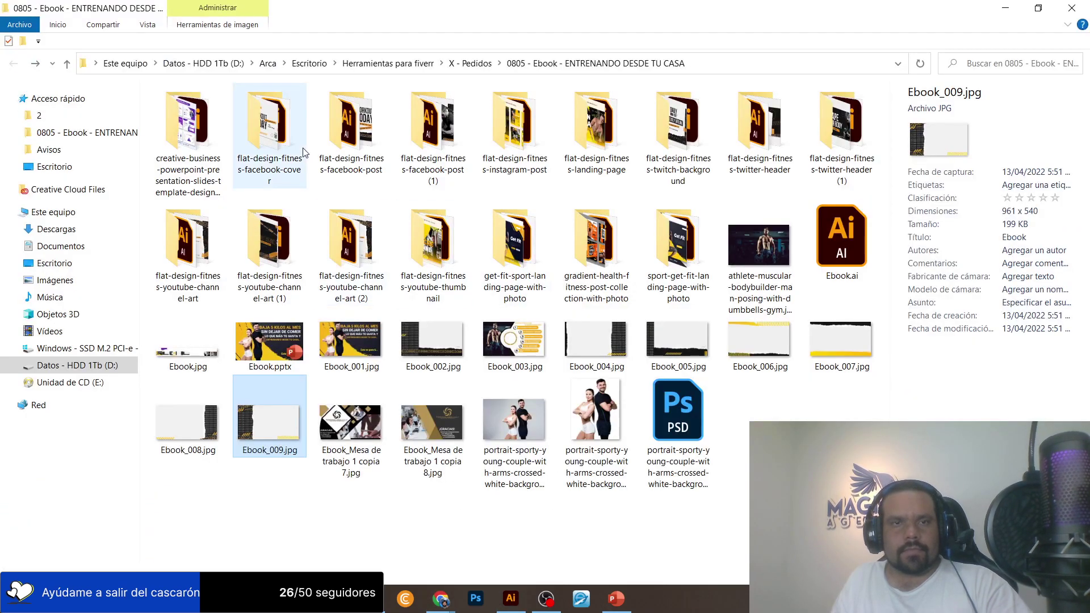
pyautogui.doubleClick(372, 102)
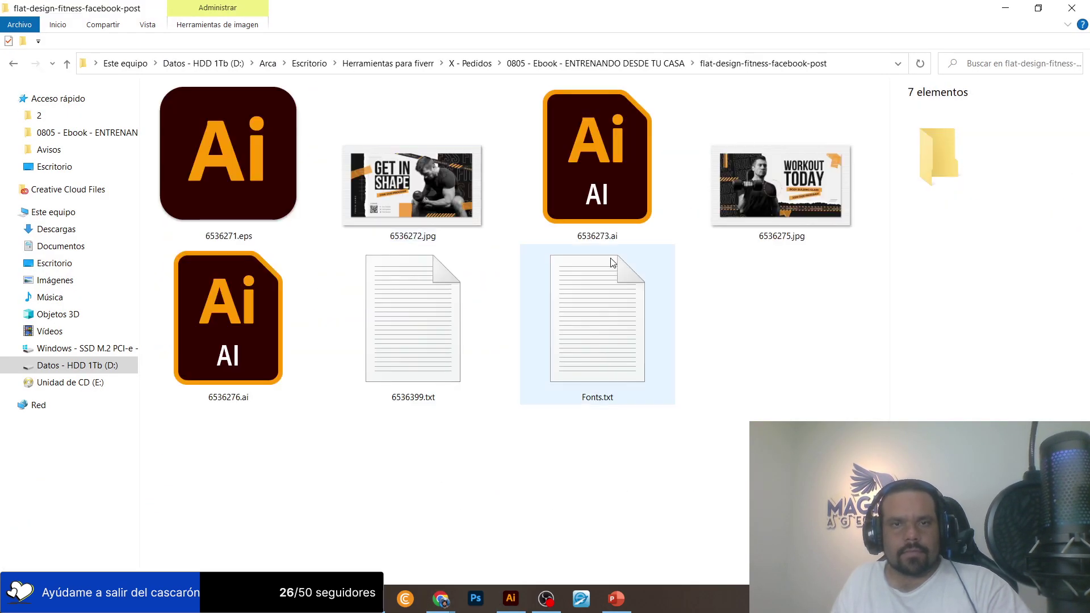
pyautogui.hotkey('alt', 'Left')
pyautogui.doubleClick(450, 138)
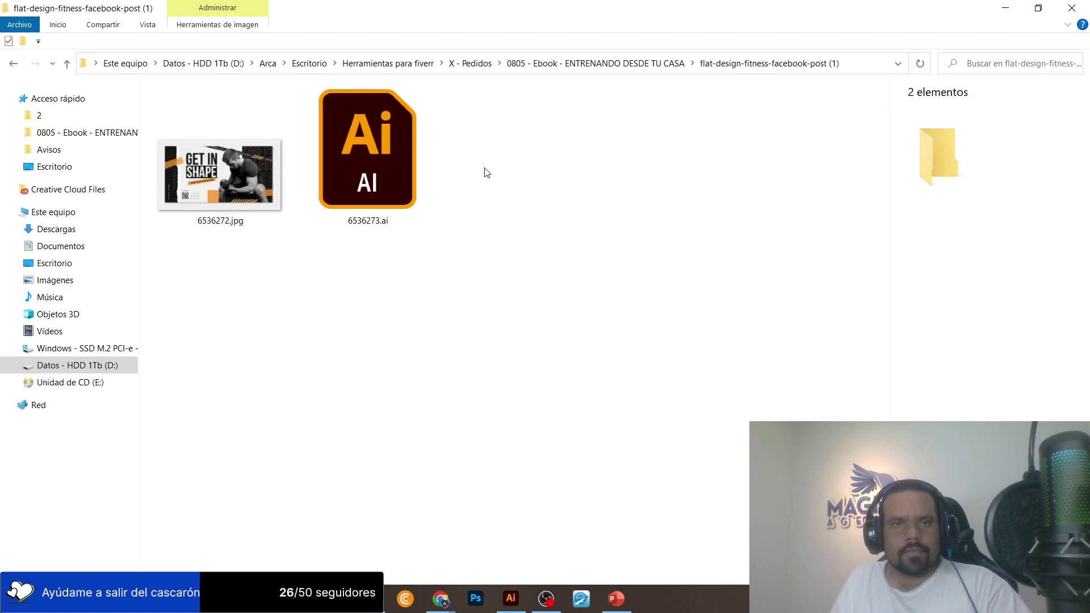
pyautogui.hotkey('alt', 'Left')
pyautogui.doubleClick(514, 136)
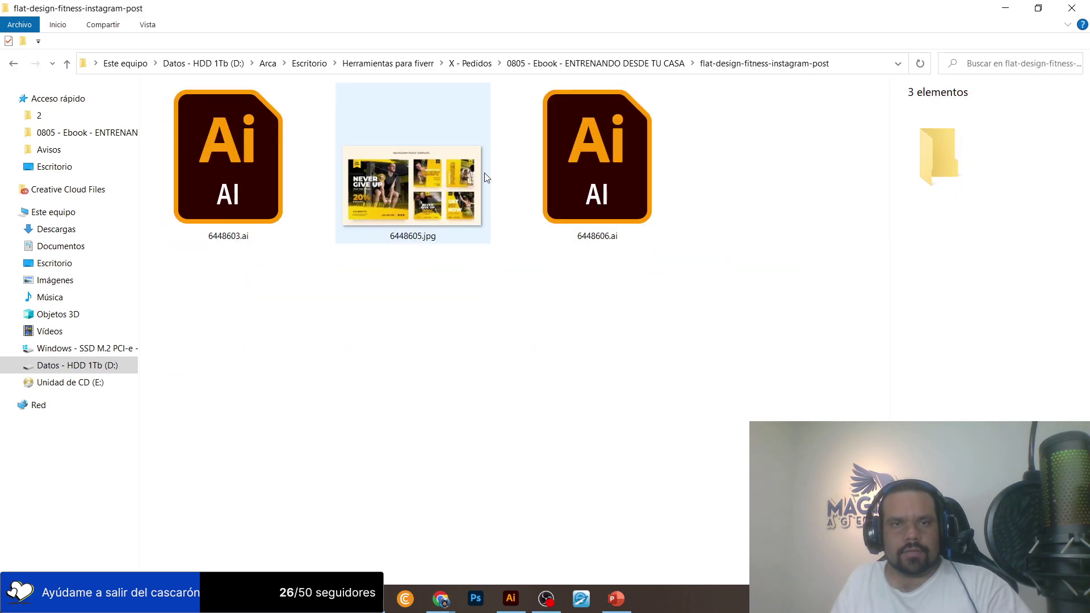
pyautogui.hotkey('alt', 'Left')
# Open 6448625.ai from the flat-design-fitness-landing-page folder in Illustrator.
pyautogui.doubleClick(594, 134)
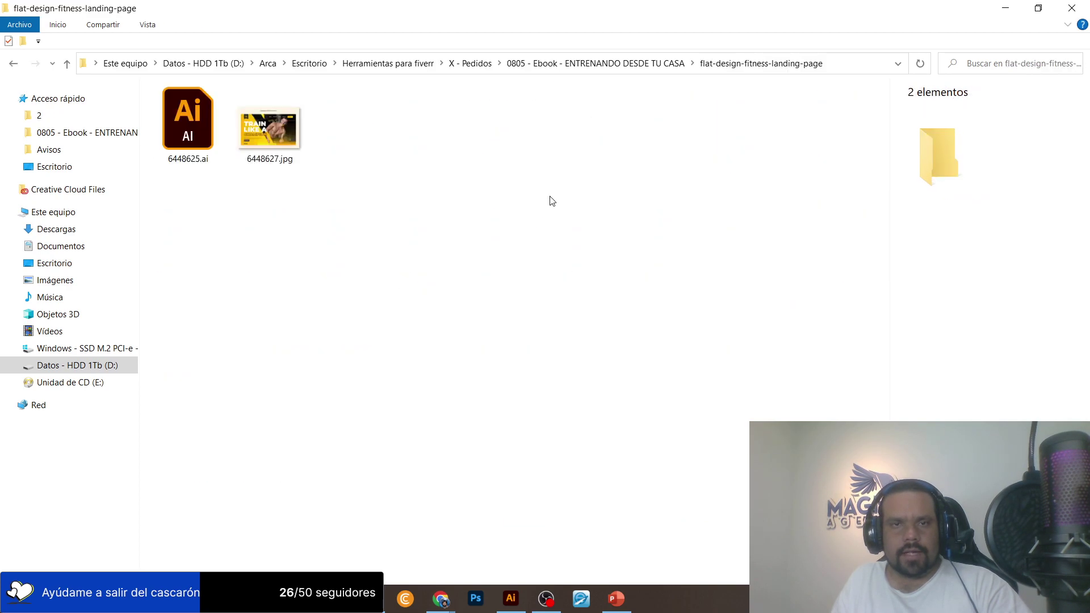
pyautogui.scroll(2, 398, 195)
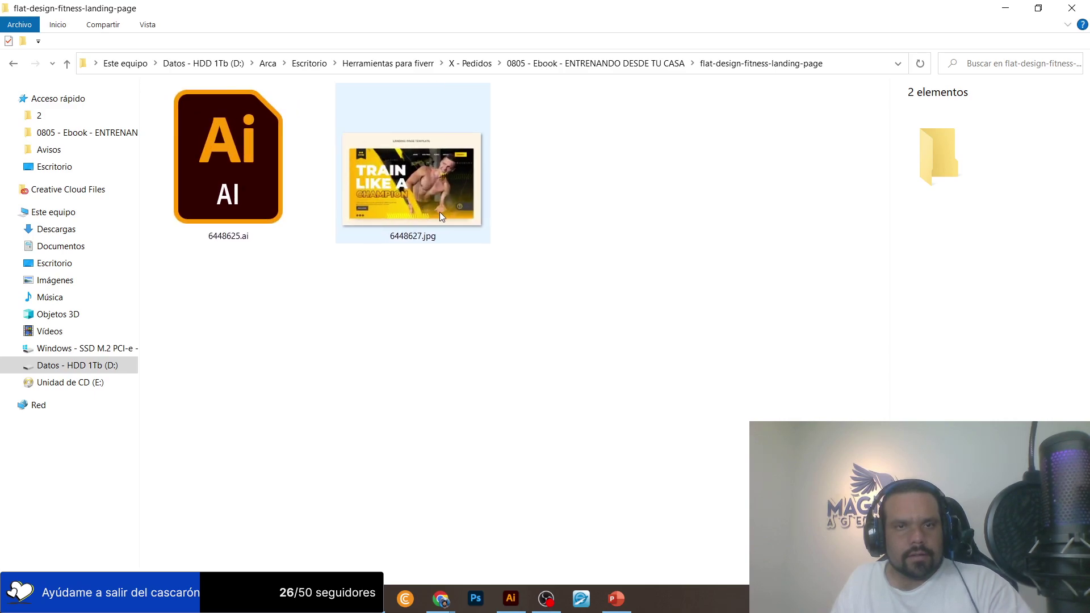
pyautogui.doubleClick(248, 159)
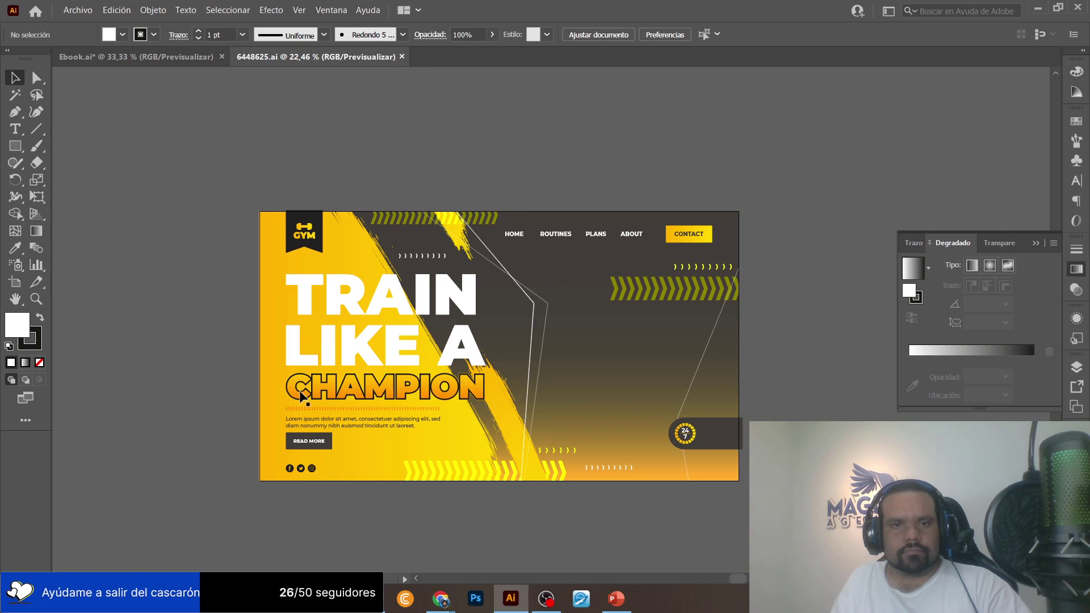
# Delete the text and logo group from the landing page template and copy the remaining clipped background group.
pyautogui.click(358, 309)
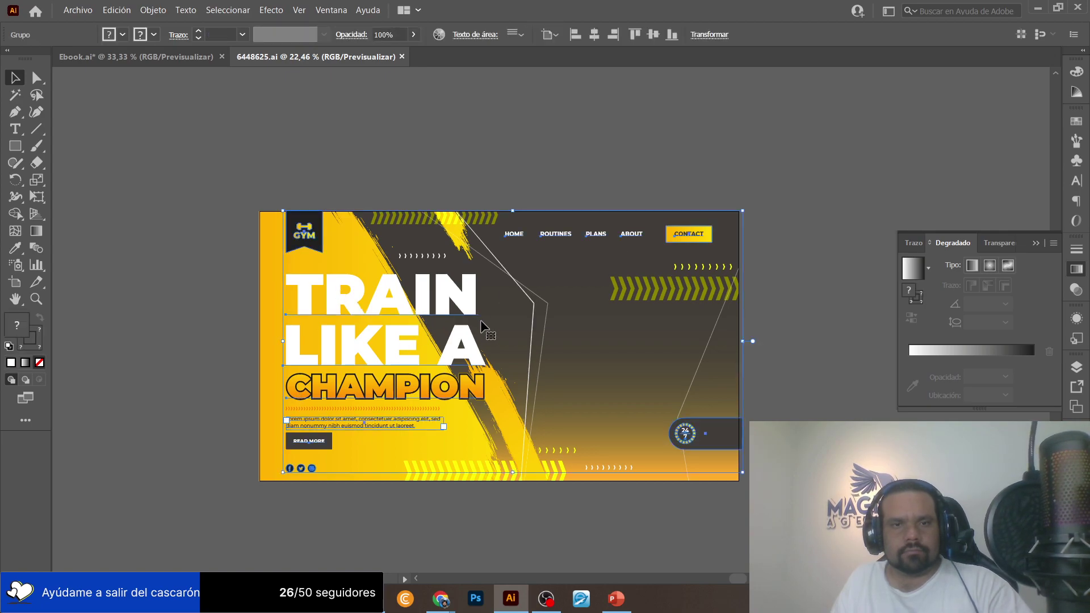
pyautogui.press('Delete')
pyautogui.click(346, 300)
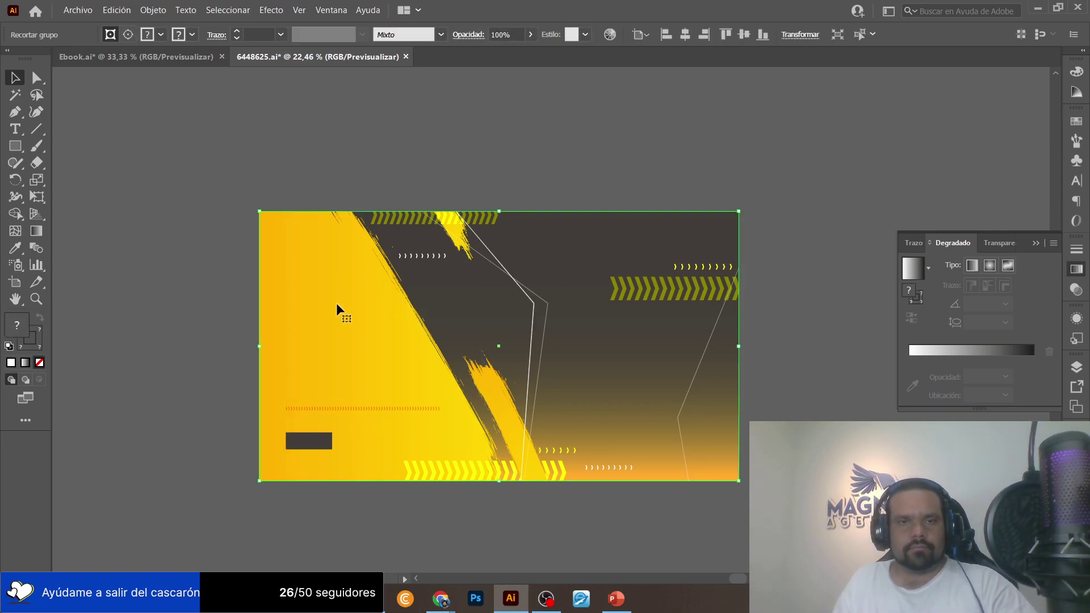
# In Ebook.ai, delete the duplicated artwork on artboard 010 and paste the landing page background there.
pyautogui.click(157, 55)
pyautogui.hscroll(10, 625, 324)
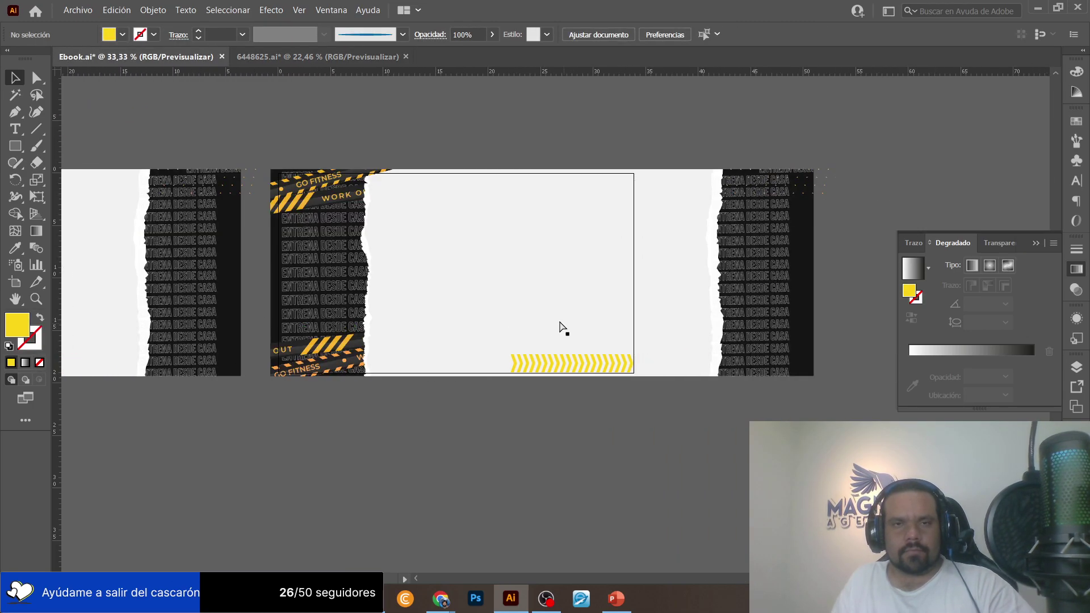
pyautogui.hscroll(-4, 564, 329)
pyautogui.click(560, 262)
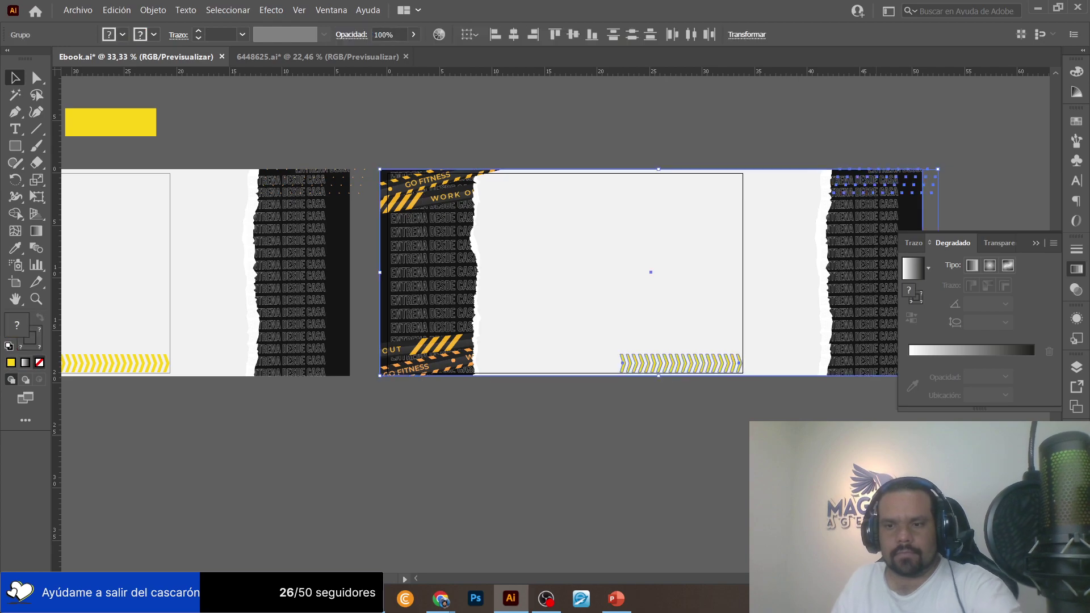
pyautogui.press('Delete')
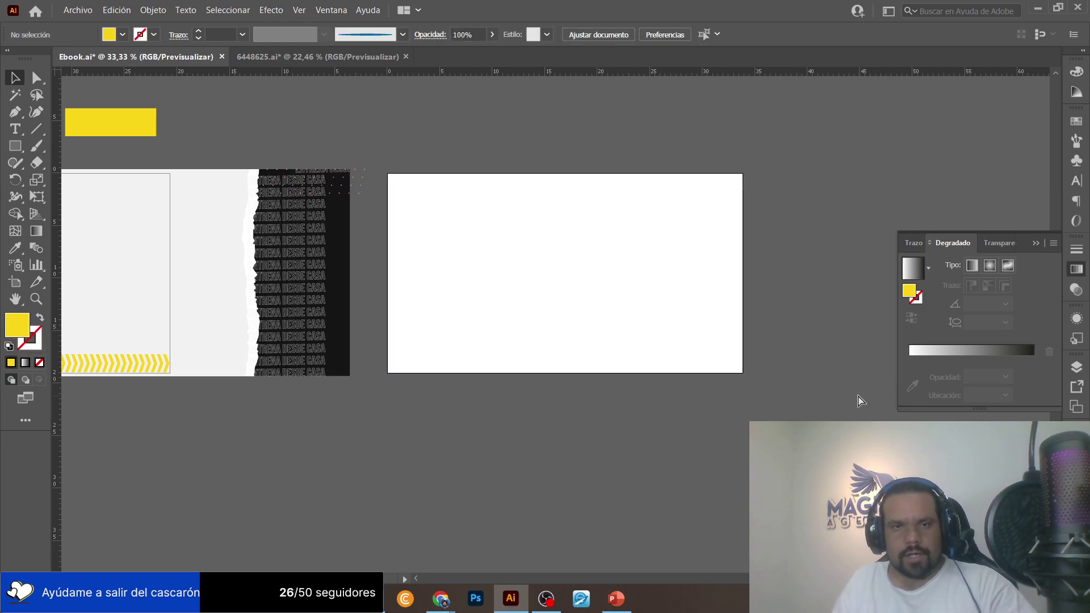
pyautogui.hotkey('ctrl', 'v')
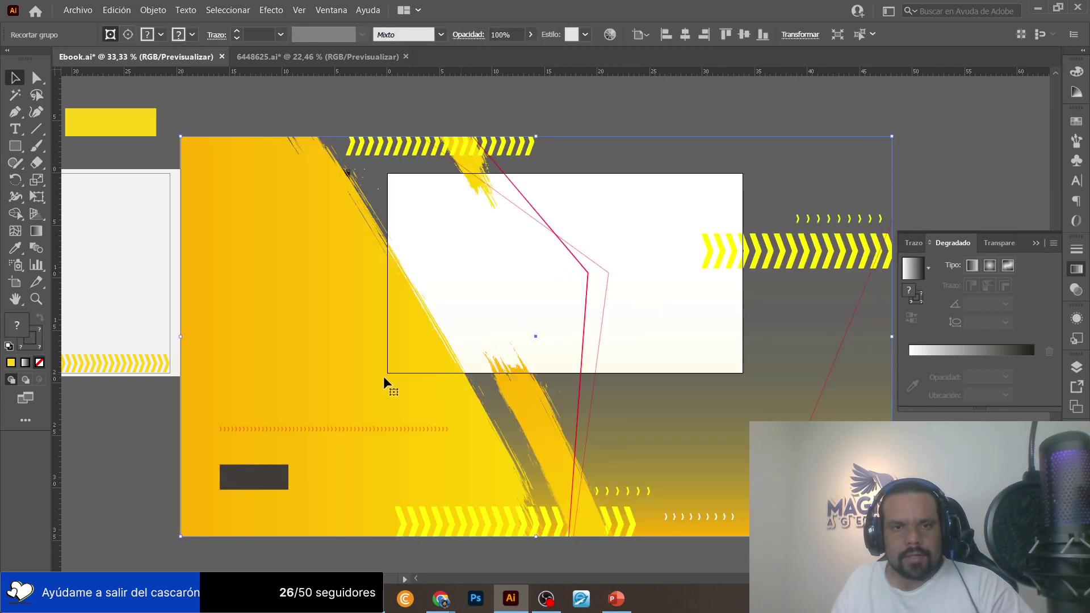
# Scale down the pasted background and position it so that it covers artboard 010 with a small overlap.
pyautogui.moveTo(467, 325); pyautogui.dragTo(536, 325)
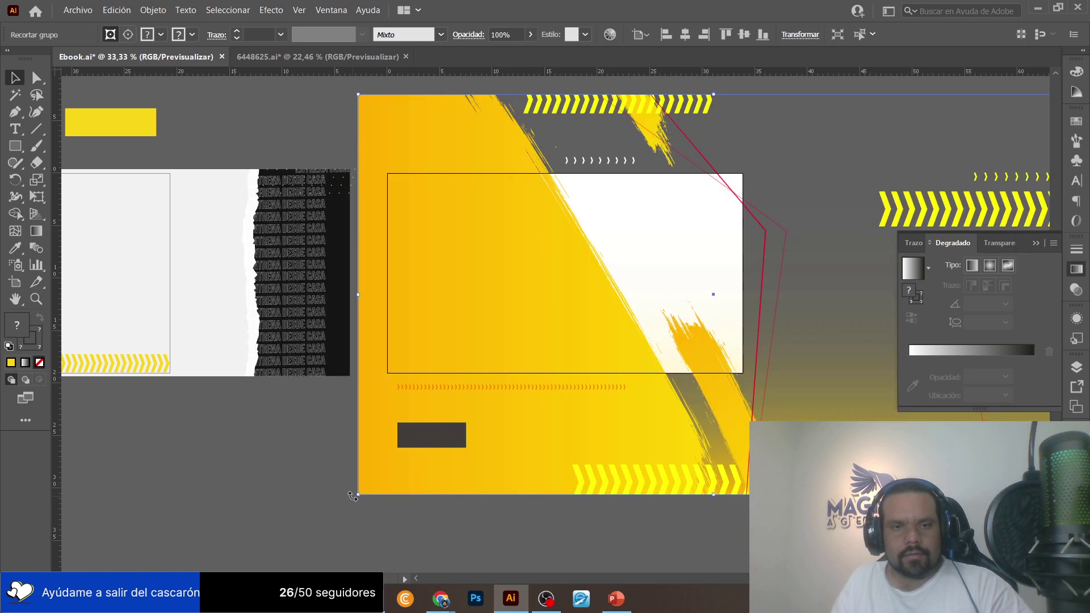
pyautogui.moveTo(429, 448); pyautogui.dragTo(547, 371)
pyautogui.moveTo(652, 249); pyautogui.dragTo(653, 249)
pyautogui.moveTo(652, 206); pyautogui.dragTo(478, 250)
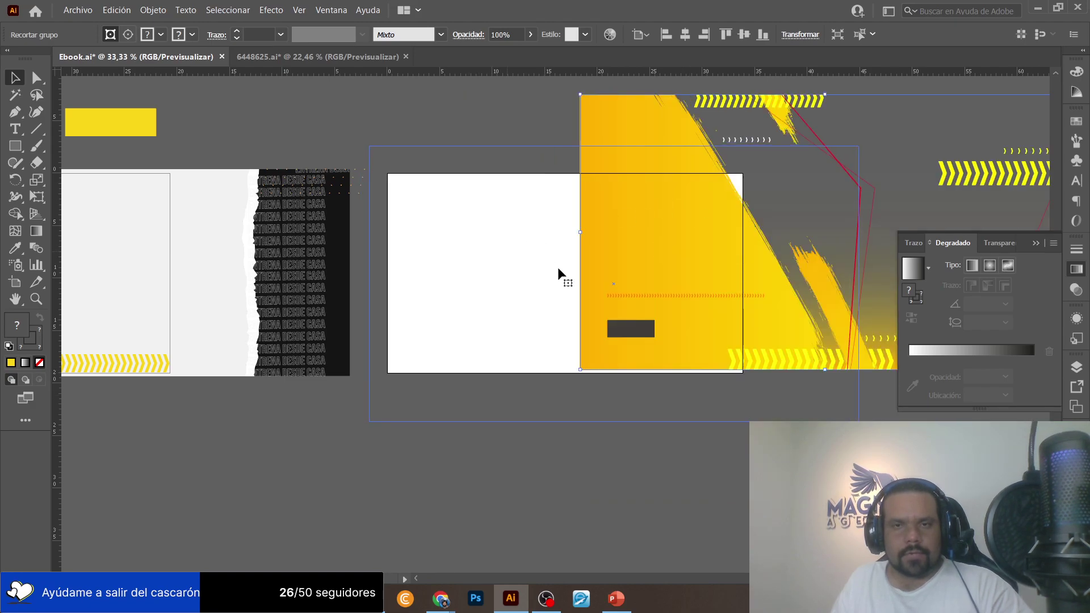
pyautogui.moveTo(551, 262); pyautogui.dragTo(552, 262)
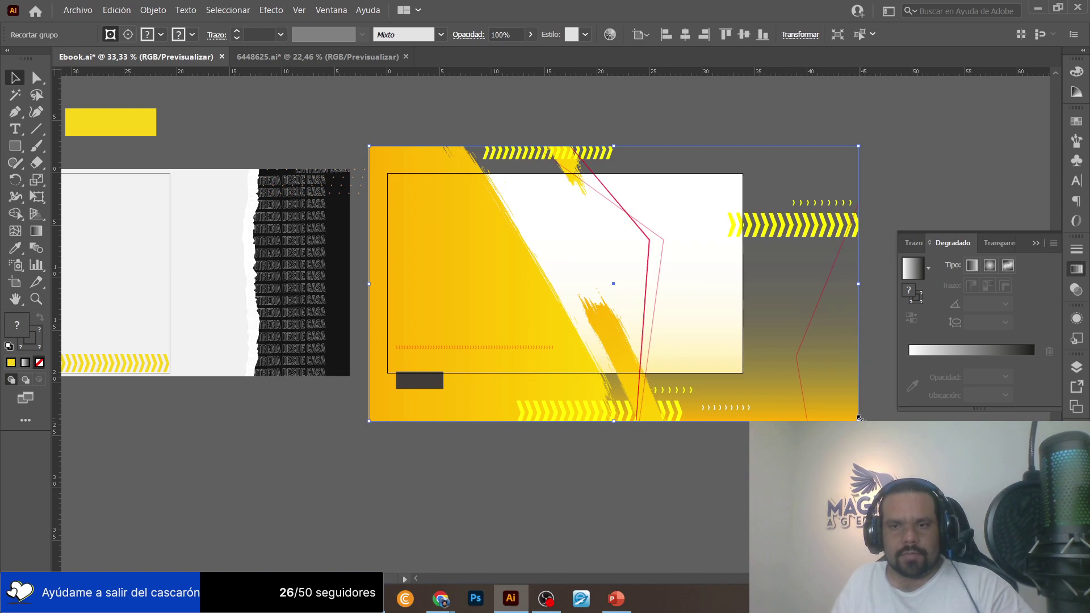
pyautogui.moveTo(811, 411); pyautogui.dragTo(784, 398)
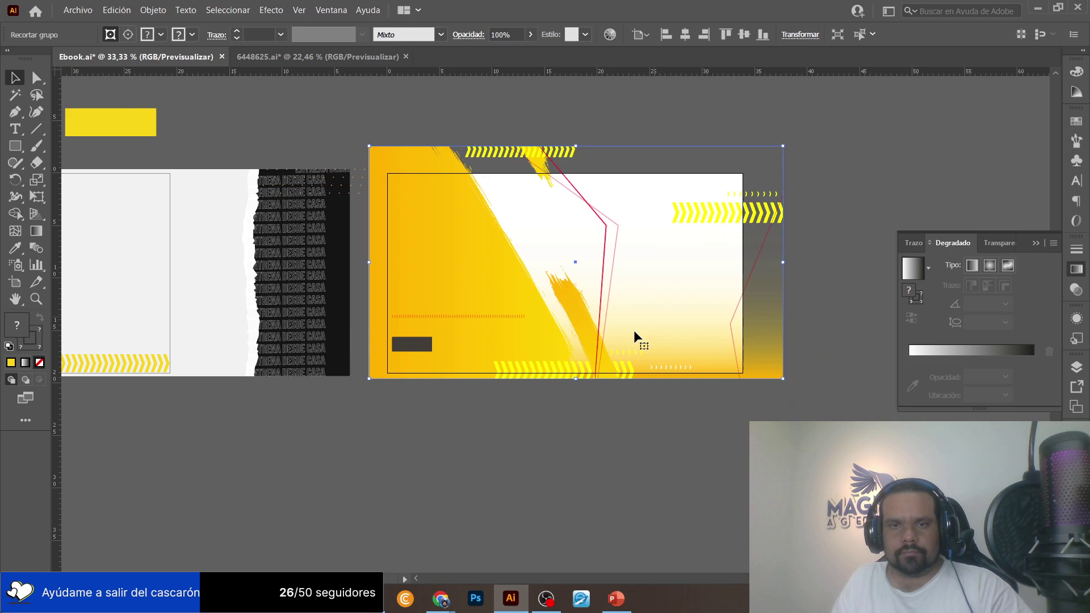
# Isolate the pasted clip group and delete its orange fading gradient rectangle and the dark background rectangle.
pyautogui.doubleClick(692, 361)
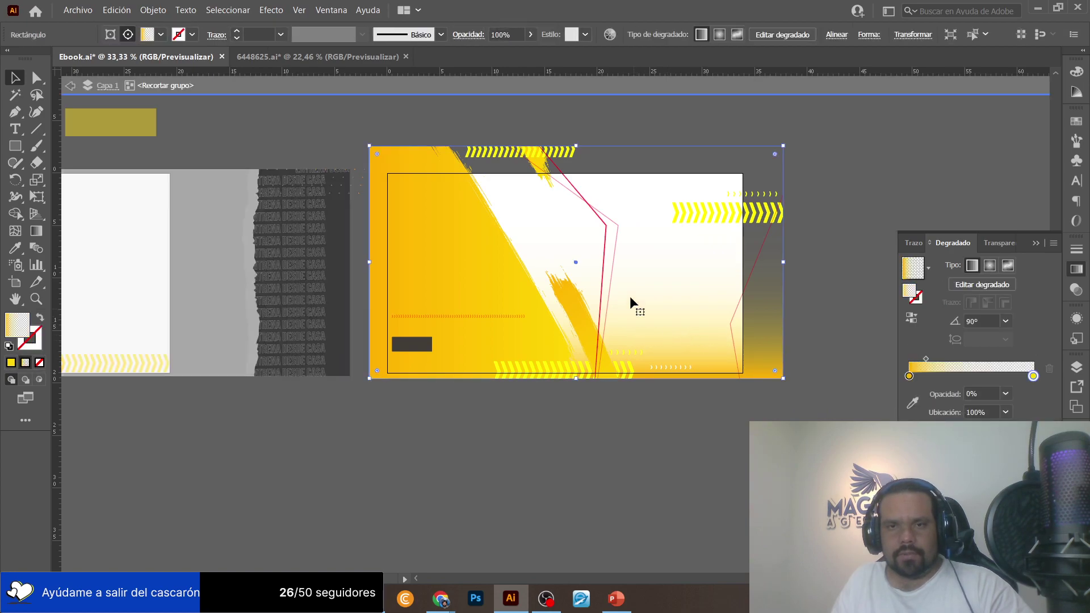
pyautogui.doubleClick(615, 256)
pyautogui.moveTo(615, 250); pyautogui.dragTo(656, 295)
pyautogui.hotkey('ctrl', 'shift', 'a')
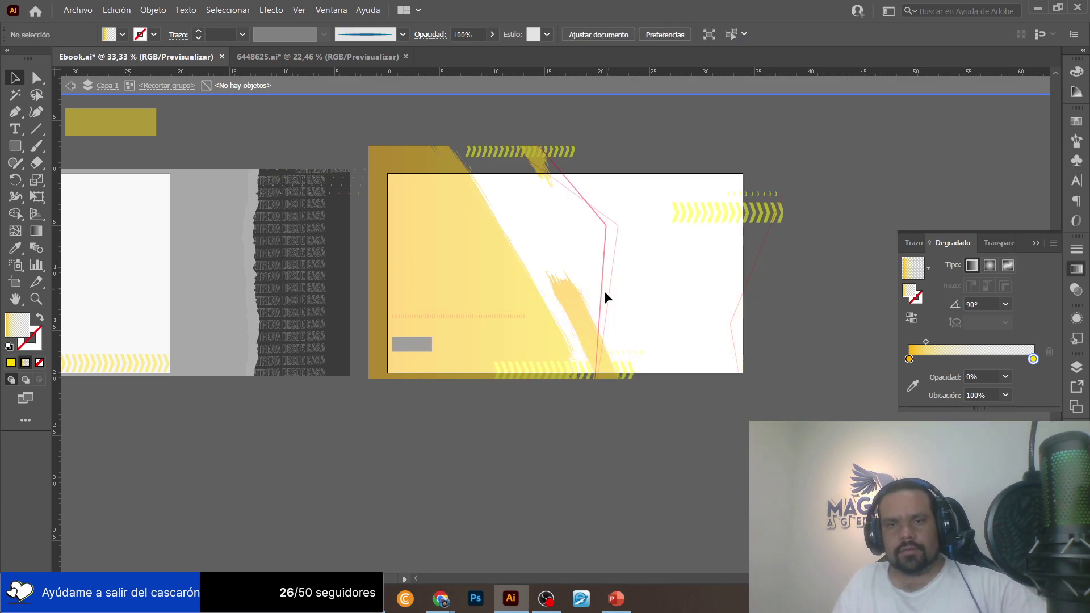
# Isolate the clip group again and delete the two thin angular outlines crossing the middle of the artboard.
pyautogui.press('Escape')
pyautogui.doubleClick(604, 265)
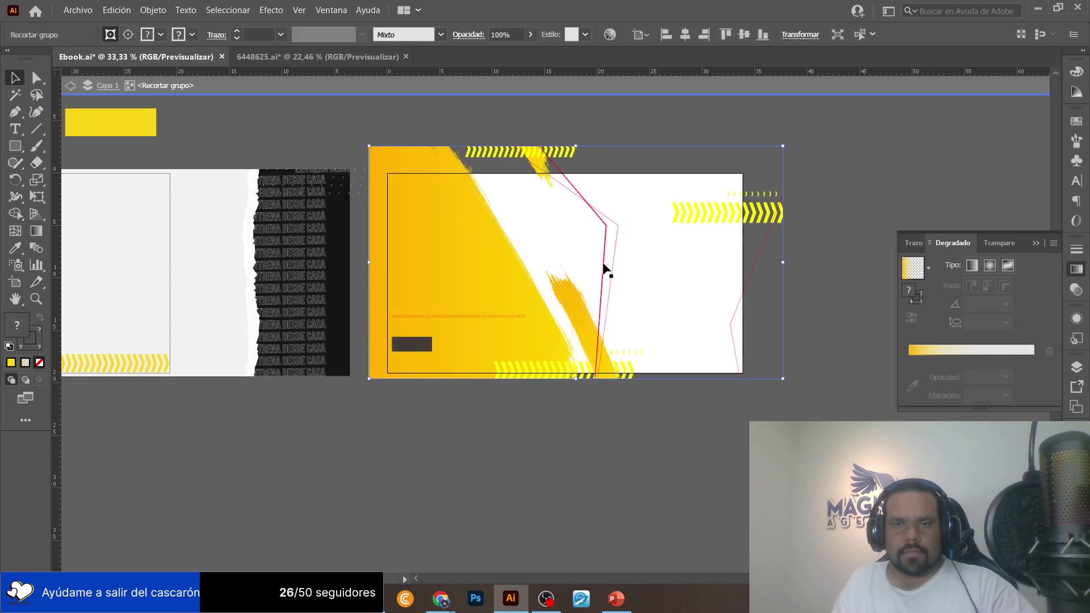
pyautogui.click(605, 265)
pyautogui.click(608, 207)
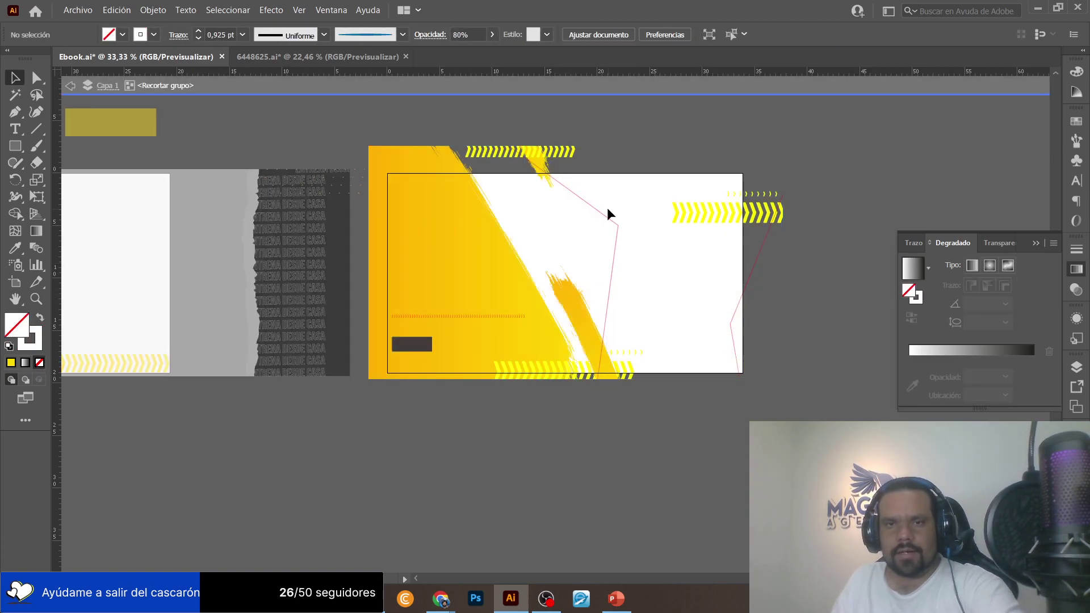
pyautogui.click(599, 245)
pyautogui.press('Delete')
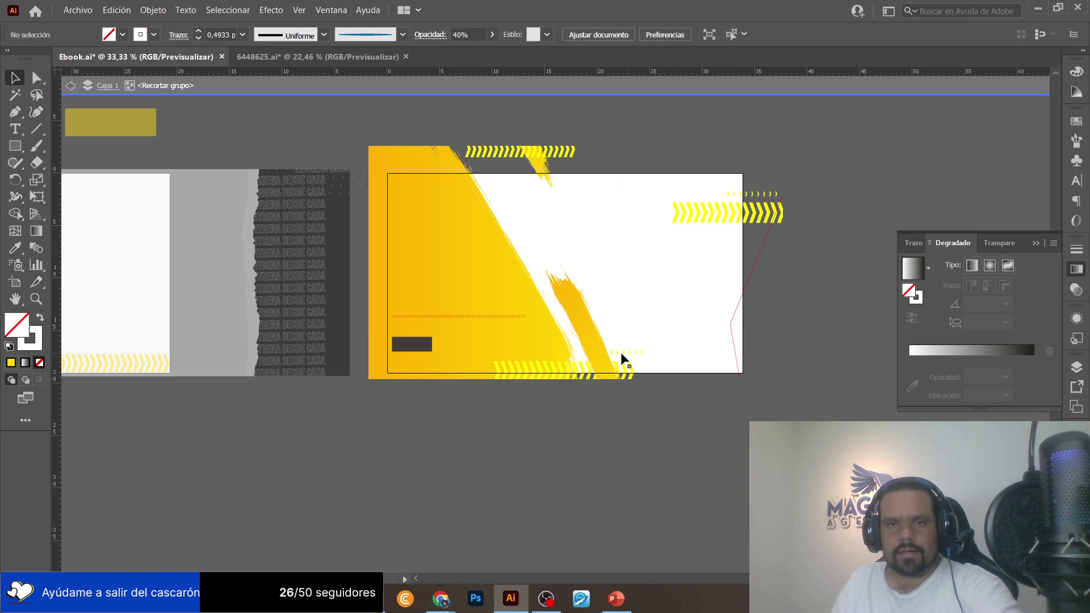
# Delete the small lower chevrons, both chevron rows near the right edge and the chevron strip along the top.
pyautogui.click(617, 354)
pyautogui.click(678, 227)
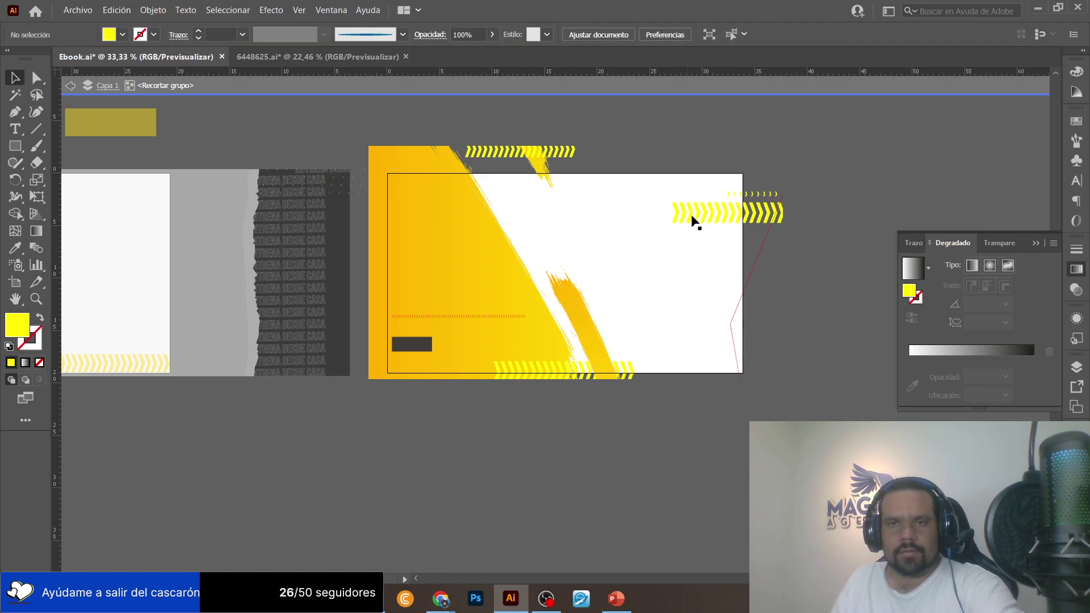
pyautogui.click(719, 203)
pyautogui.press('Delete')
pyautogui.click(754, 193)
pyautogui.click(520, 148)
pyautogui.click(502, 153)
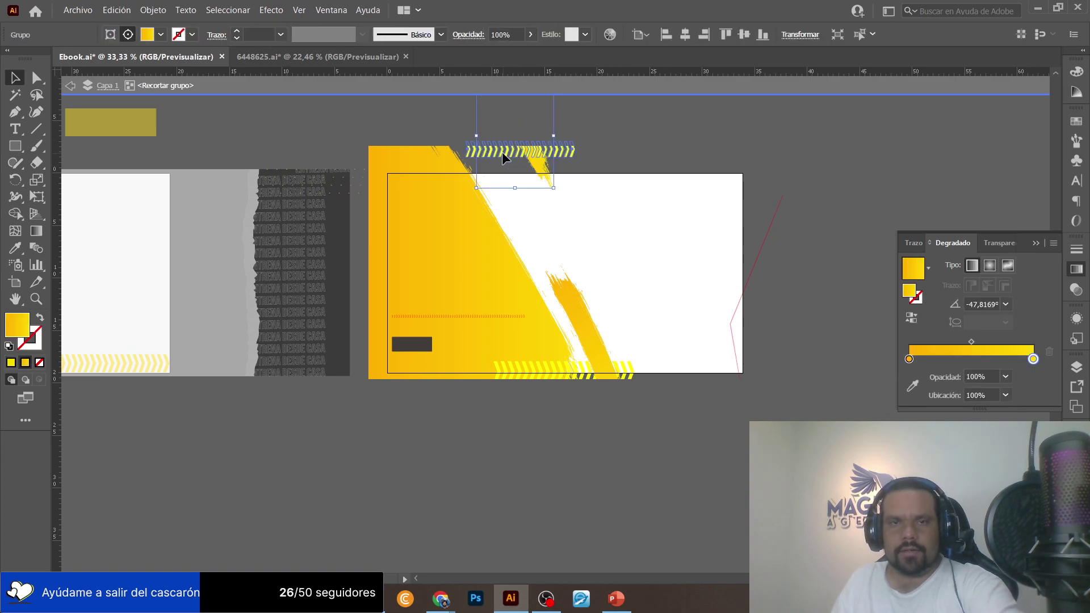
pyautogui.press('Delete')
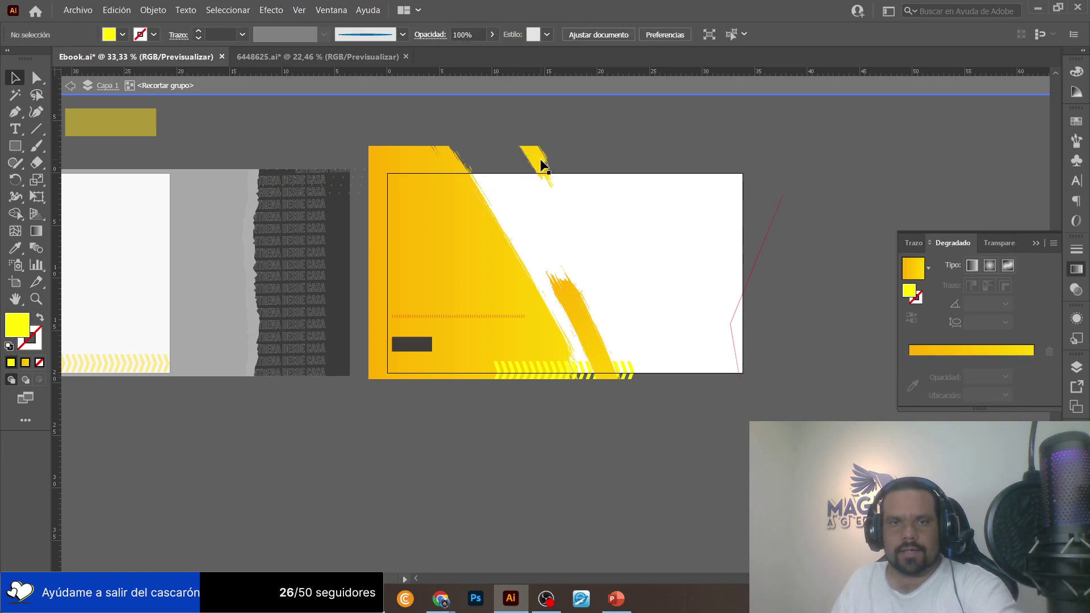
# Move the two loose brush strokes to the upper-right and lower-right corners of artboard 010.
pyautogui.click(541, 166)
pyautogui.moveTo(542, 165)
pyautogui.mouseDown()
pyautogui.moveTo(730, 197)
pyautogui.moveTo(747, 391)
pyautogui.moveTo(765, 417)
pyautogui.mouseUp()
pyautogui.moveTo(585, 332)
pyautogui.mouseDown()
pyautogui.moveTo(720, 263)
pyautogui.moveTo(735, 168)
pyautogui.mouseUp()
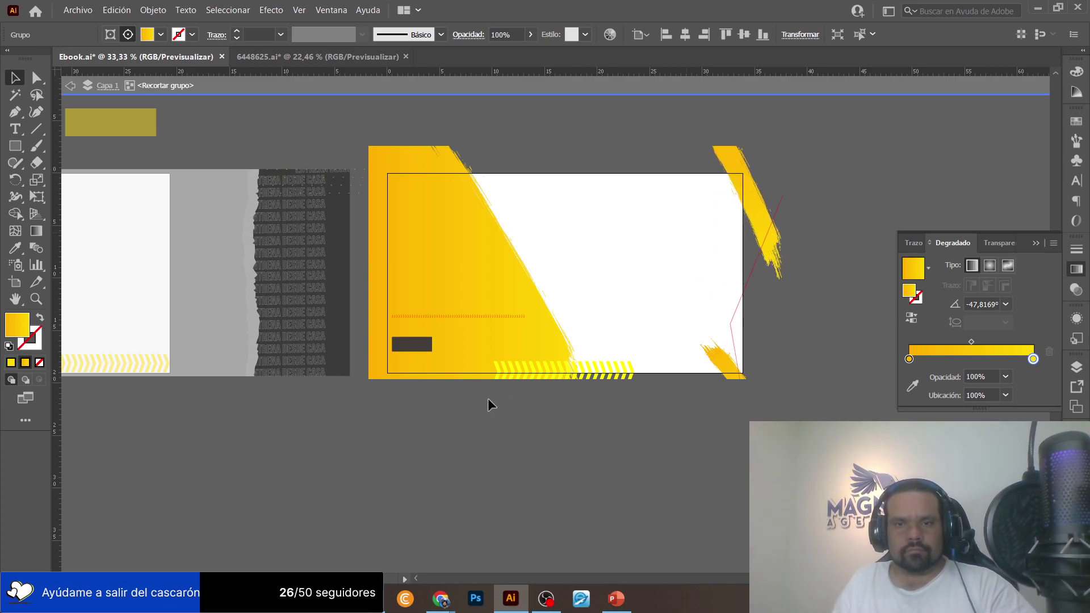
# Rotate the large yellow brush shape clockwise by about 23° so its rough edge runs nearly vertical, and leave group isolation.
pyautogui.click(429, 277)
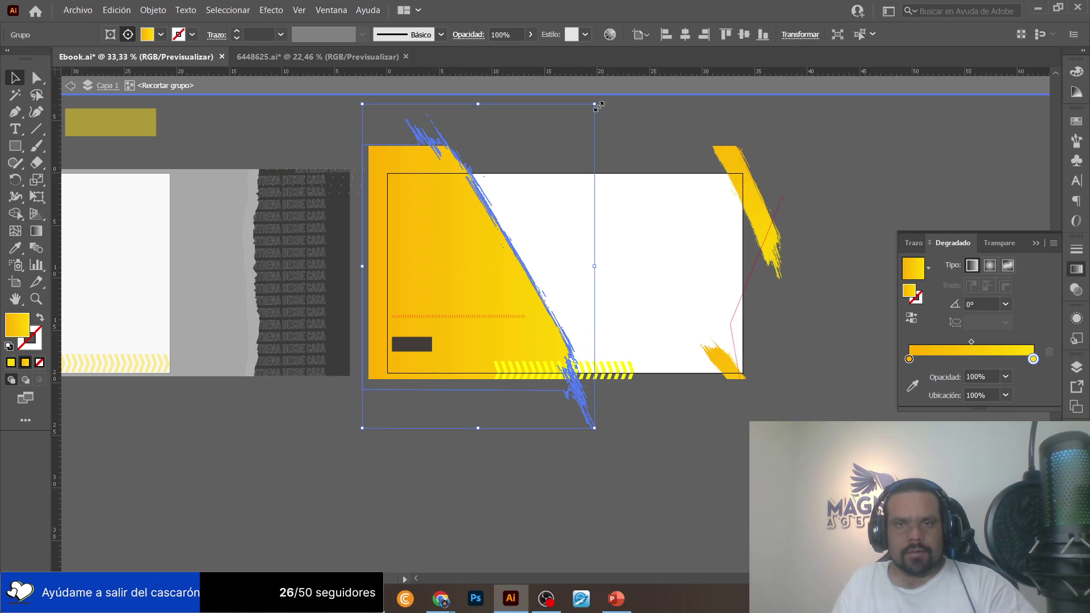
pyautogui.moveTo(601, 104)
pyautogui.mouseDown()
pyautogui.moveTo(653, 154)
pyautogui.moveTo(653, 143)
pyautogui.mouseUp()
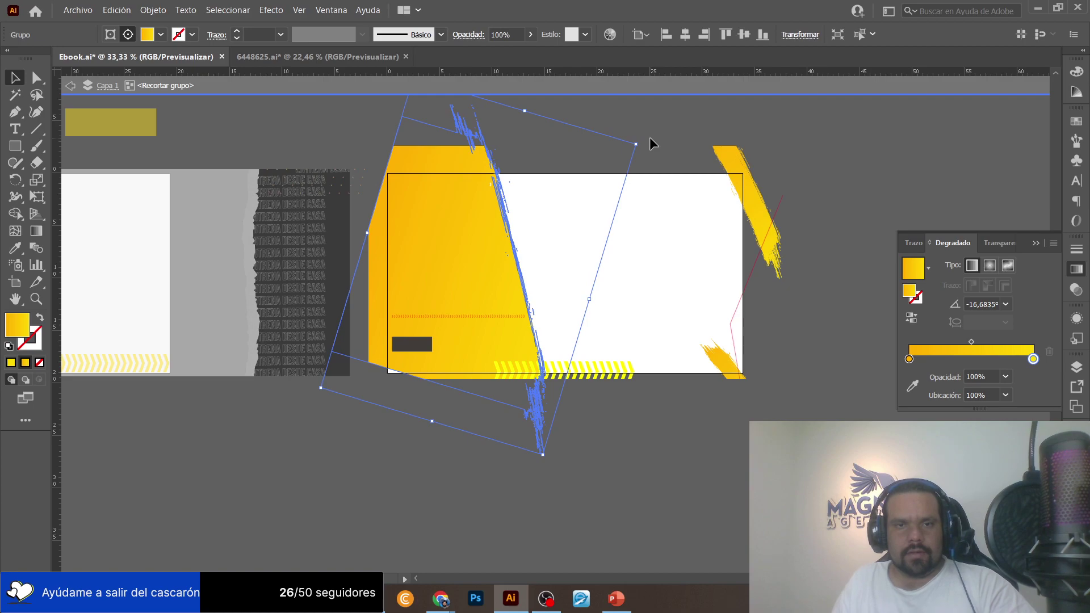
pyautogui.moveTo(642, 144)
pyautogui.mouseDown()
pyautogui.moveTo(664, 159)
pyautogui.moveTo(638, 177)
pyautogui.moveTo(696, 169)
pyautogui.mouseUp()
pyautogui.click(621, 458)
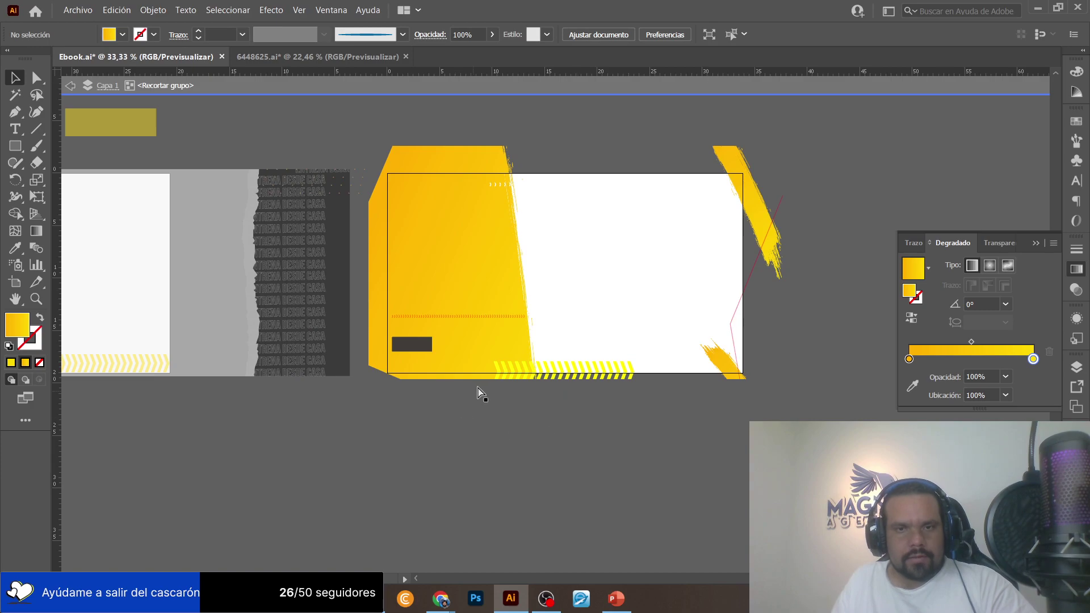
pyautogui.hscroll(-3, 477, 392)
pyautogui.doubleClick(307, 117)
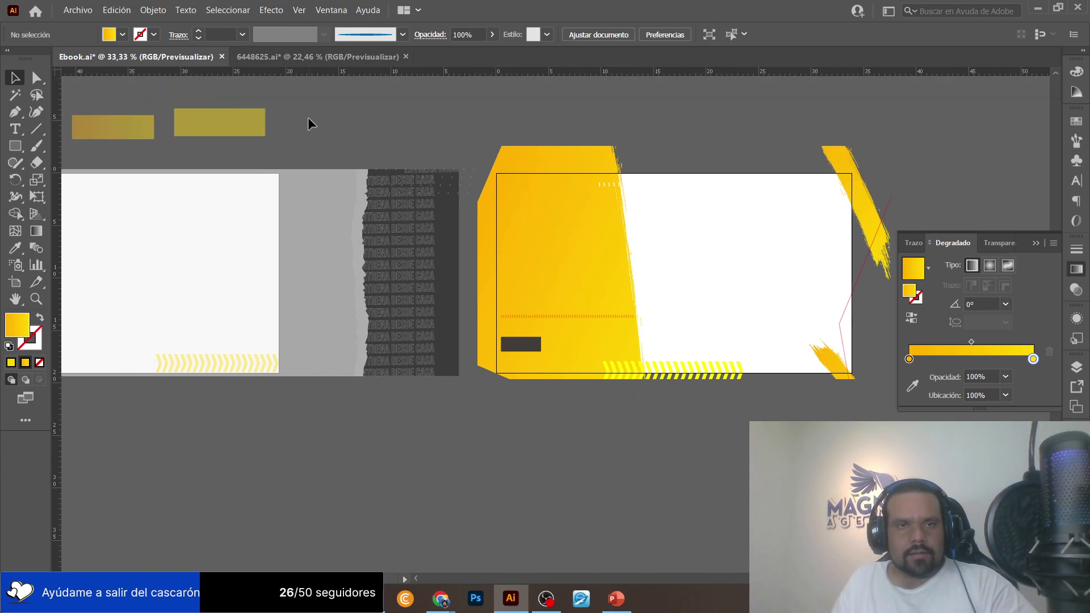
# Move the three orange, gradient and yellow colour swatch rectangles from the previous page to just above artboard 010.
pyautogui.hscroll(-3, 200, 120)
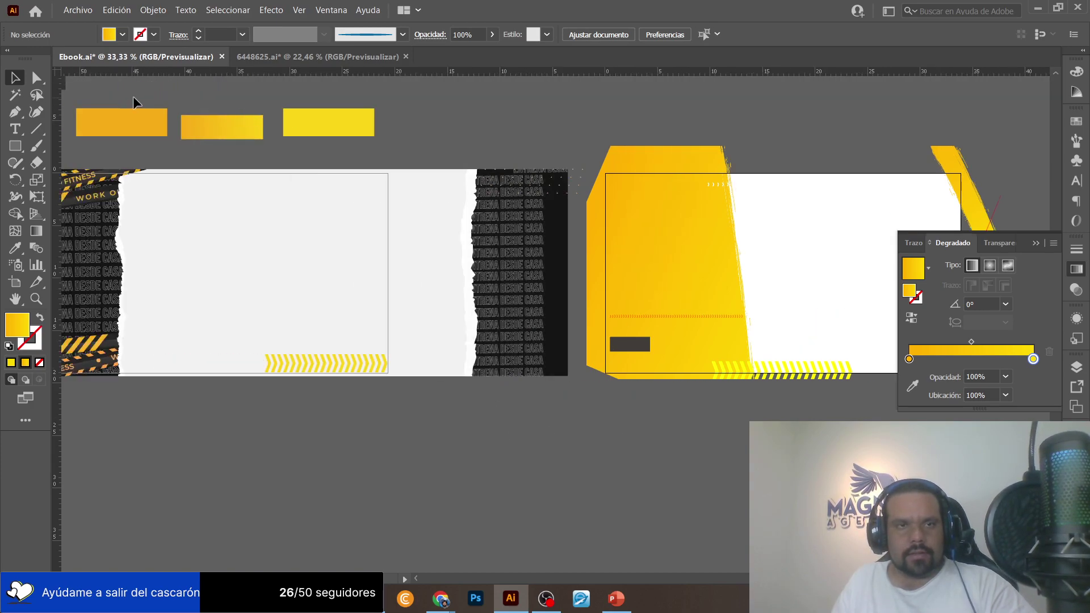
pyautogui.moveTo(333, 133); pyautogui.dragTo(851, 105)
pyautogui.hscroll(4, 702, 160)
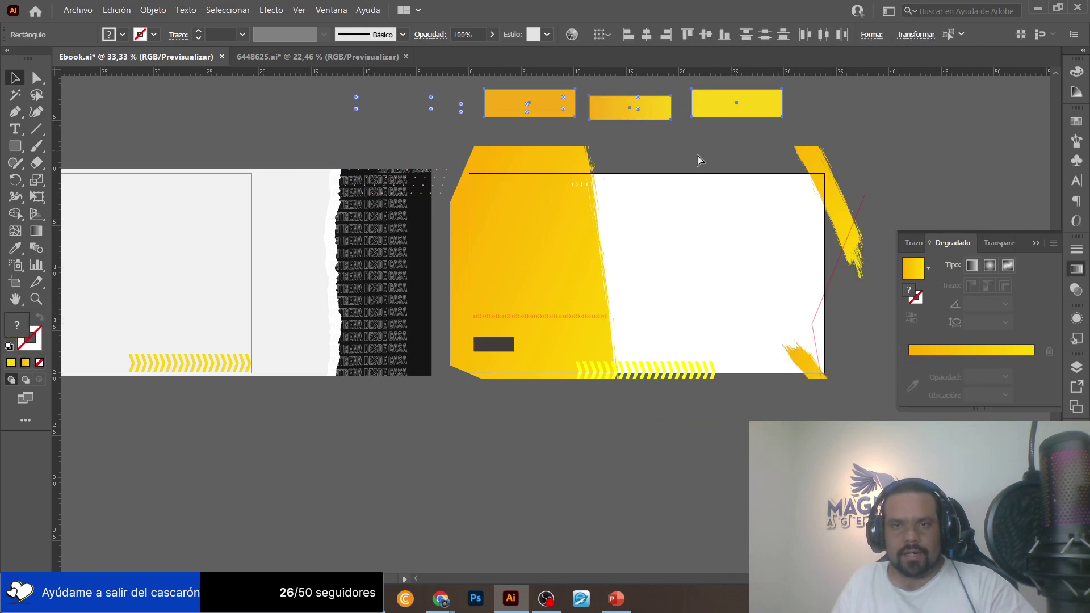
# Recolour the large brush shape by sampling the orange-to-yellow gradient swatch above the artboard.
pyautogui.doubleClick(519, 200)
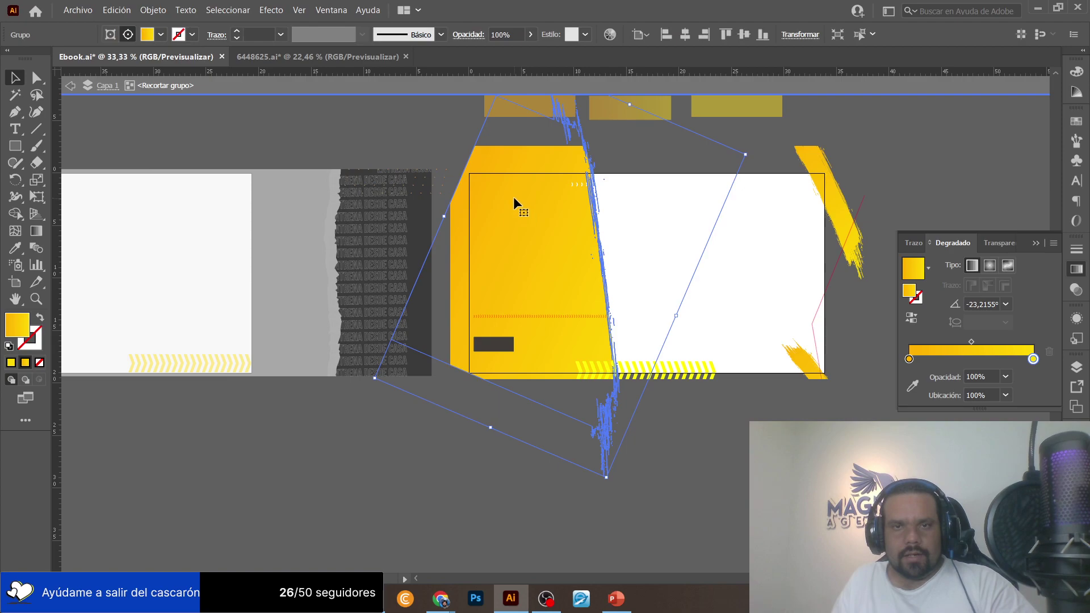
pyautogui.click(14, 247)
pyautogui.click(562, 129)
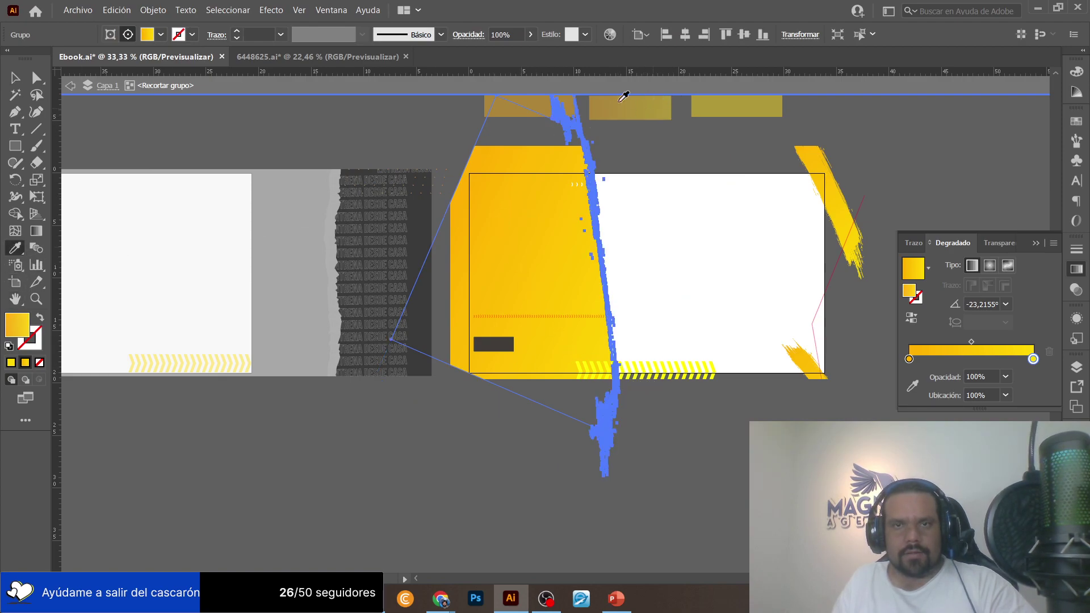
pyautogui.click(15, 77)
pyautogui.click(419, 113)
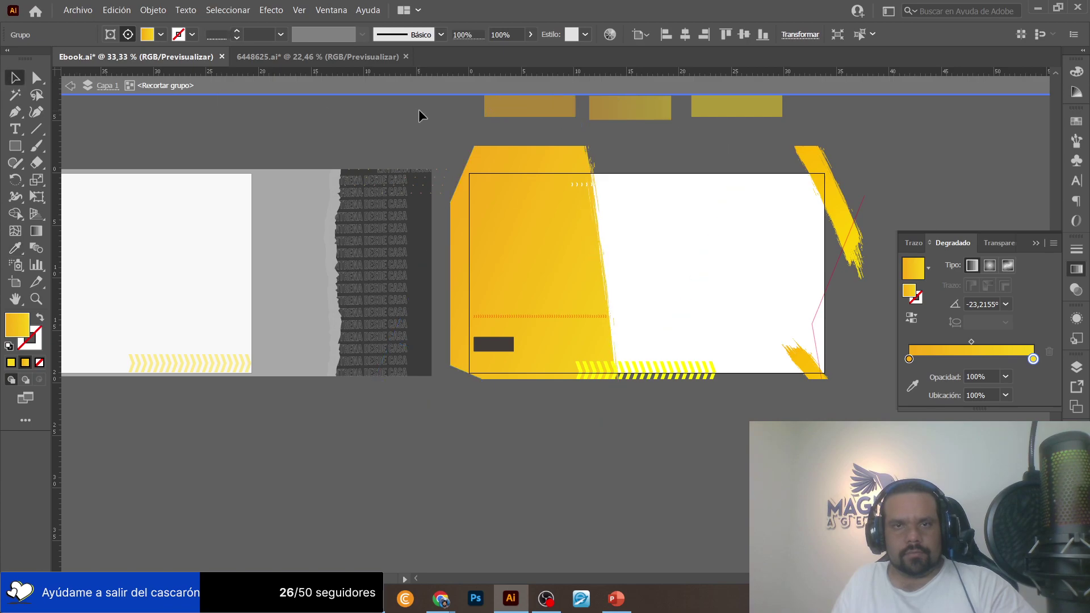
pyautogui.doubleClick(420, 111)
# Isolate the clip group and recolour the chevron strip along the lower edge with the solid yellow swatch.
pyautogui.click(664, 376)
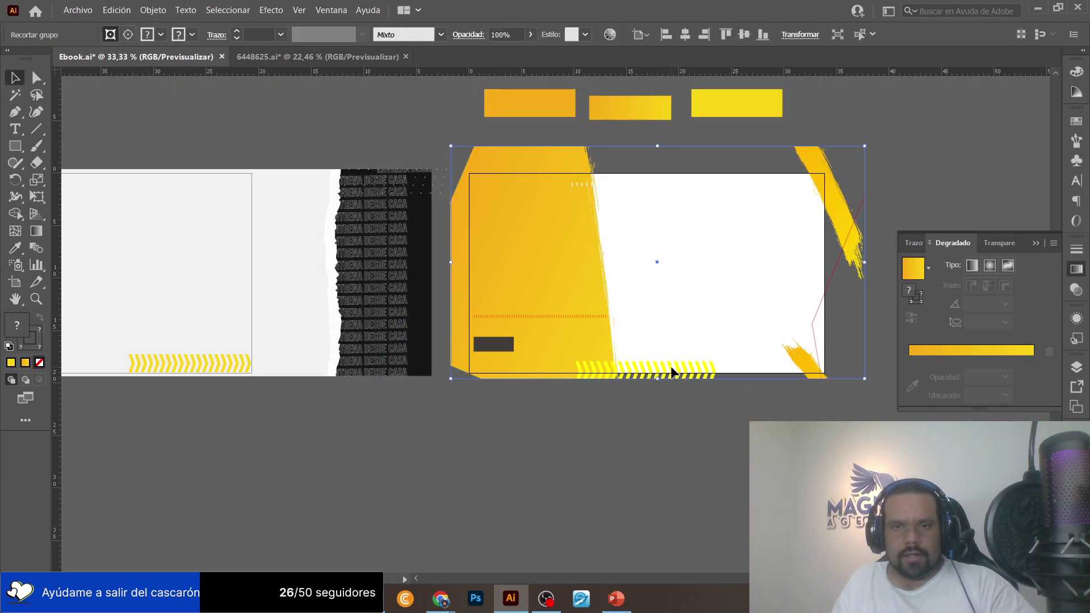
pyautogui.doubleClick(672, 373)
pyautogui.click(673, 373)
pyautogui.click(12, 250)
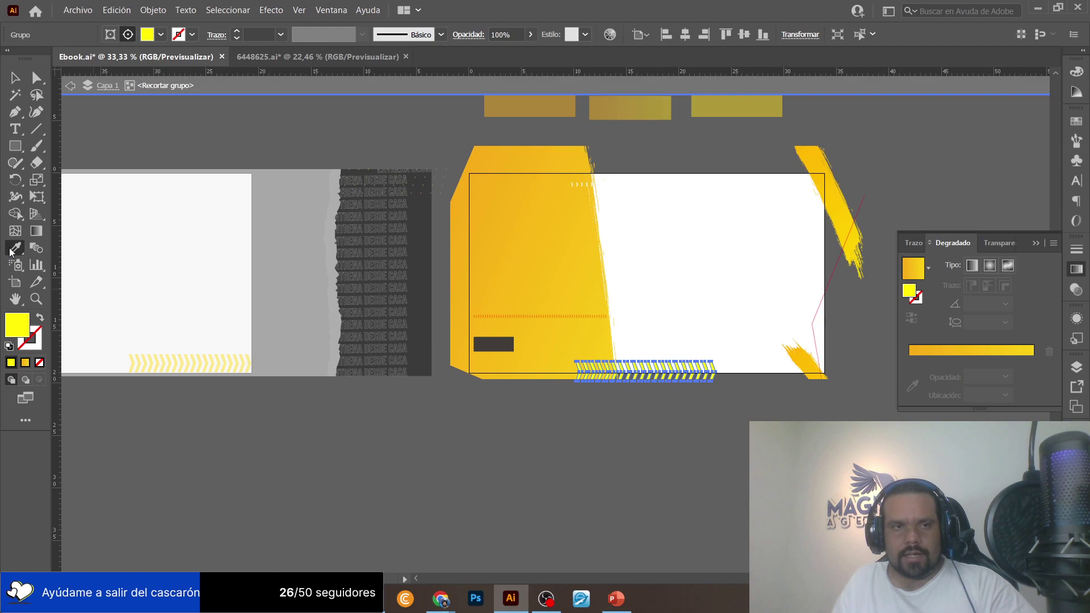
pyautogui.click(745, 97)
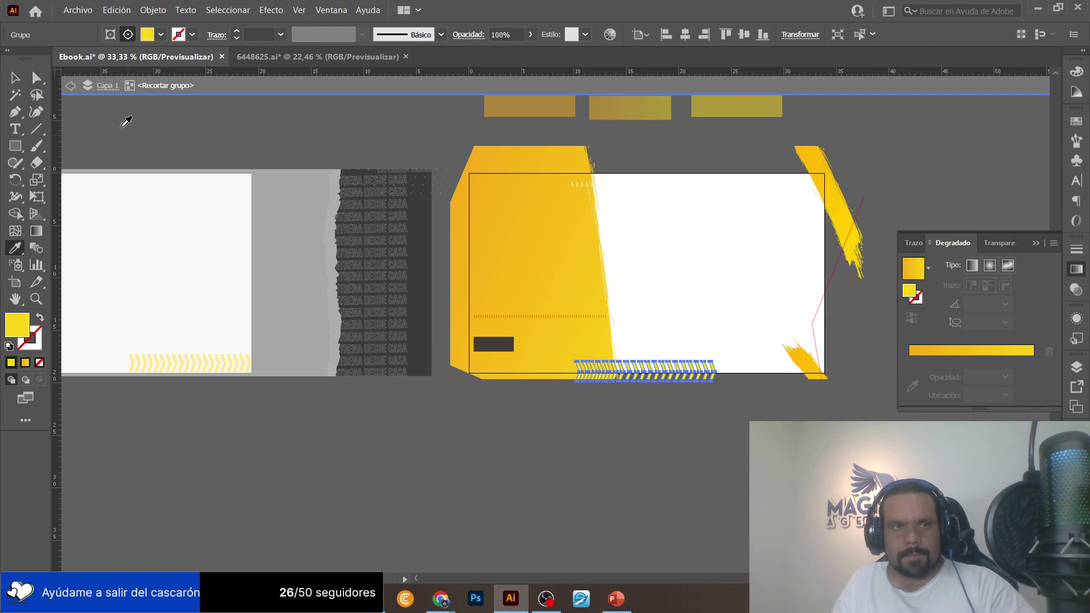
pyautogui.click(17, 81)
# Recolour the upper-right and lower-right brush strokes with the orange-to-yellow gradient swatch.
pyautogui.click(824, 213)
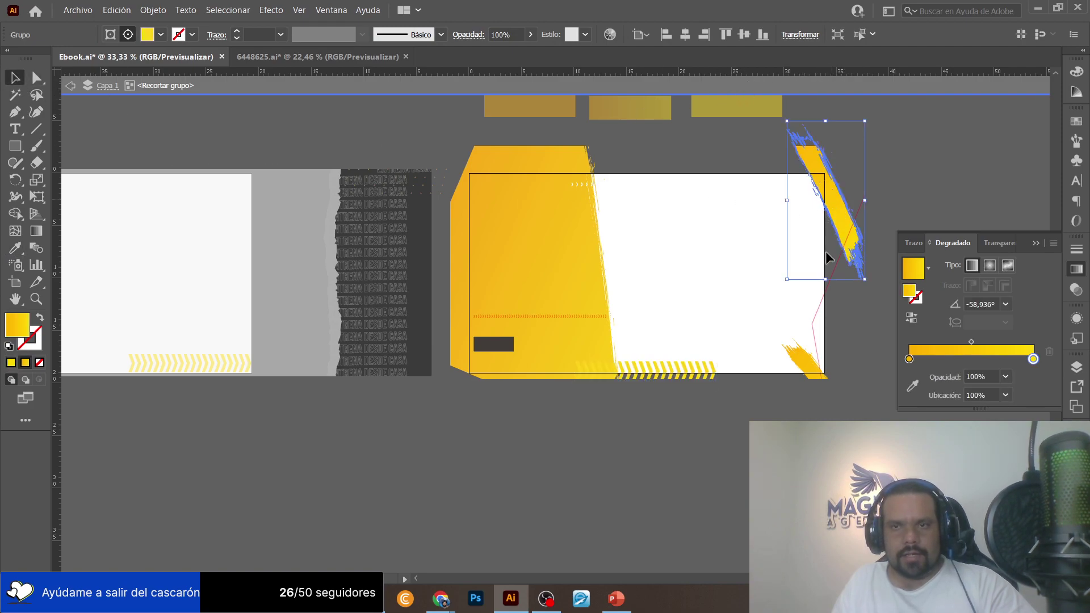
pyautogui.keyDown('shift'); pyautogui.click(801, 375); pyautogui.keyUp('shift')
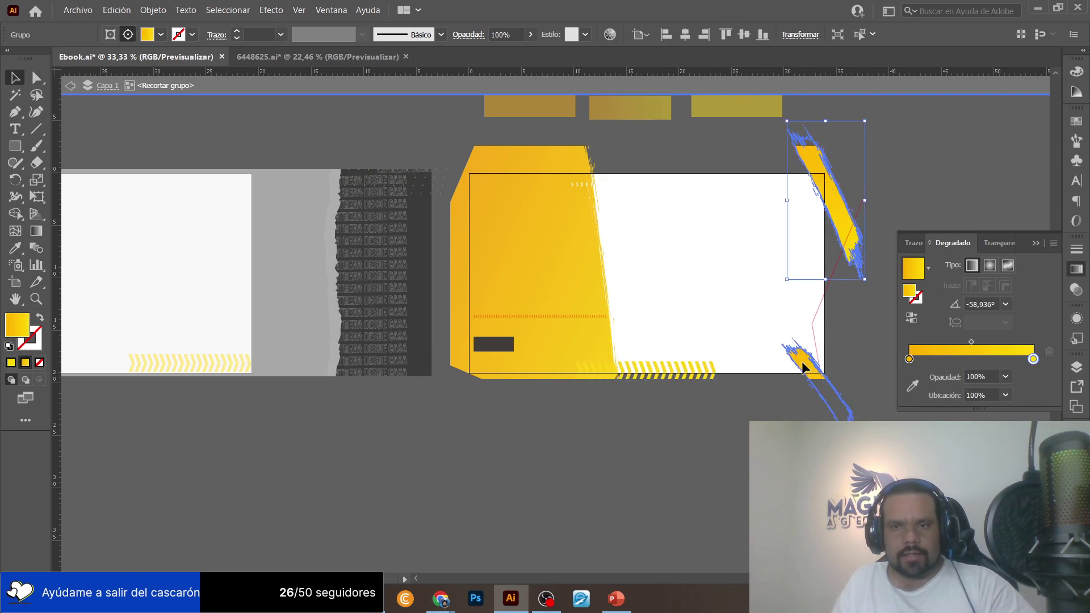
pyautogui.click(15, 248)
pyautogui.click(548, 109)
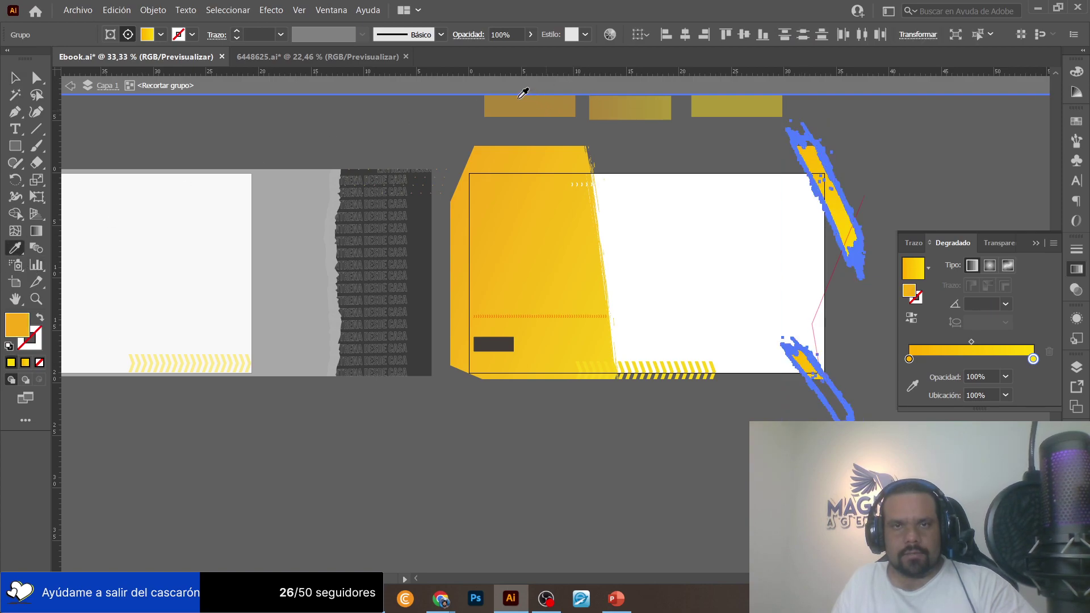
pyautogui.click(670, 119)
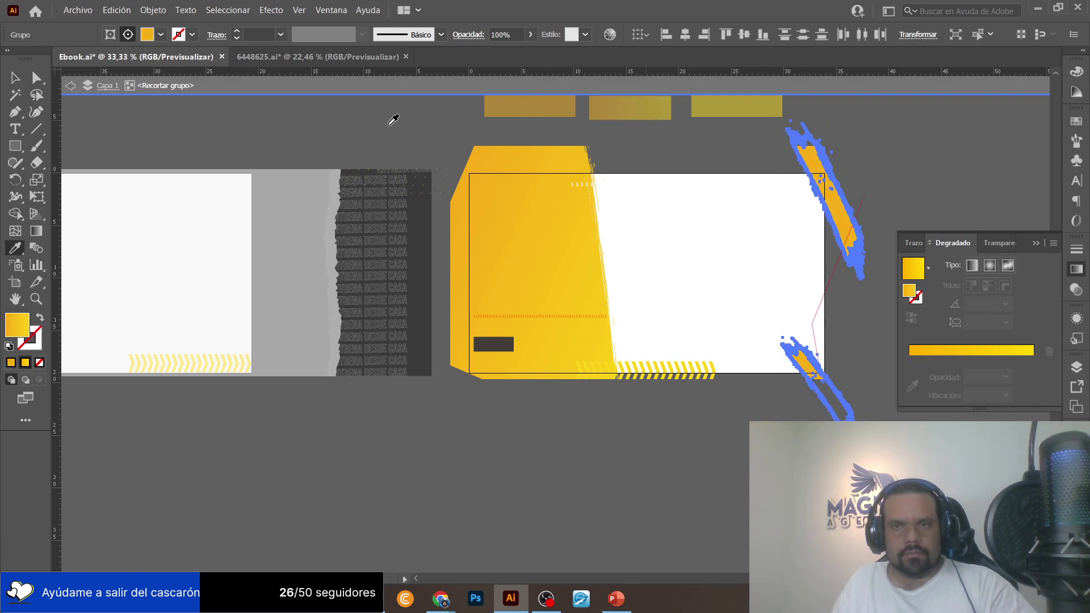
pyautogui.hotkey('ctrl', 'z')
pyautogui.click(15, 77)
pyautogui.doubleClick(363, 107)
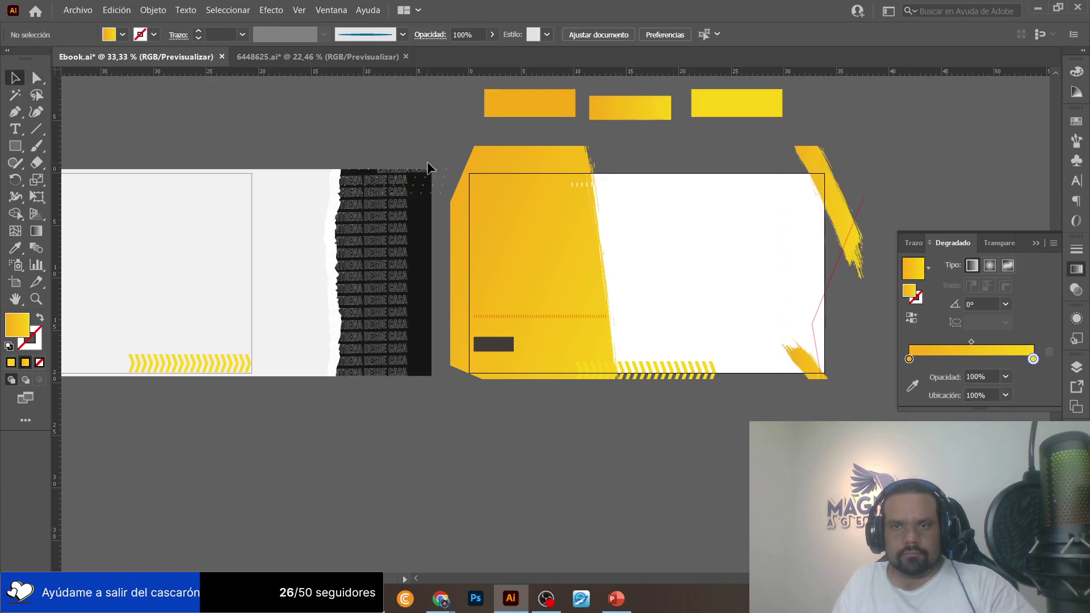
# Shift the large yellow brush shape slightly to the left inside the clip group.
pyautogui.click(564, 266)
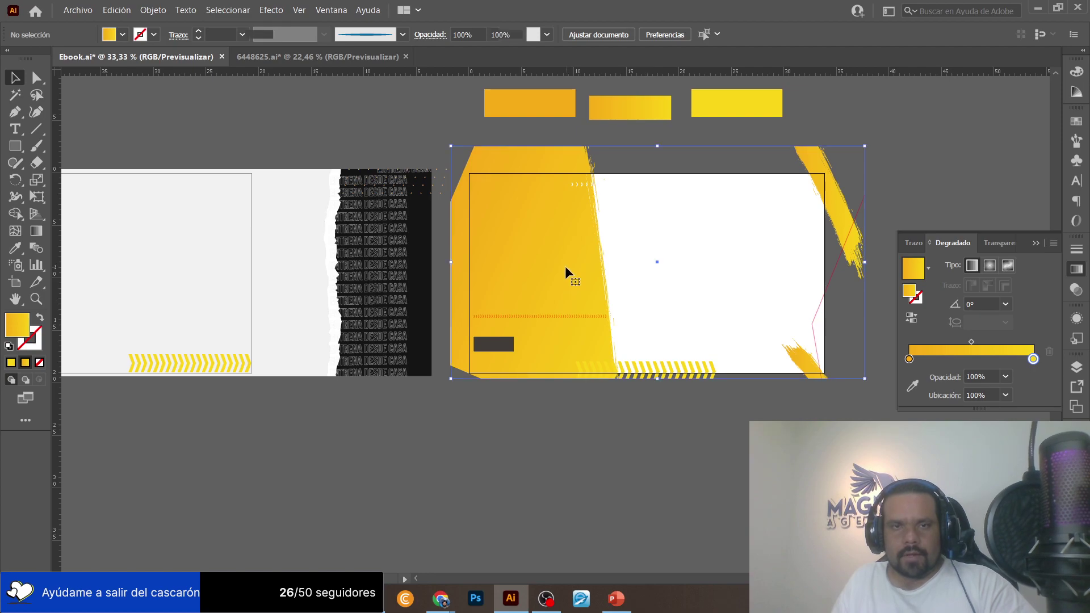
pyautogui.doubleClick(570, 243)
pyautogui.click(587, 234)
pyautogui.moveTo(587, 234); pyautogui.dragTo(567, 236)
pyautogui.doubleClick(456, 472)
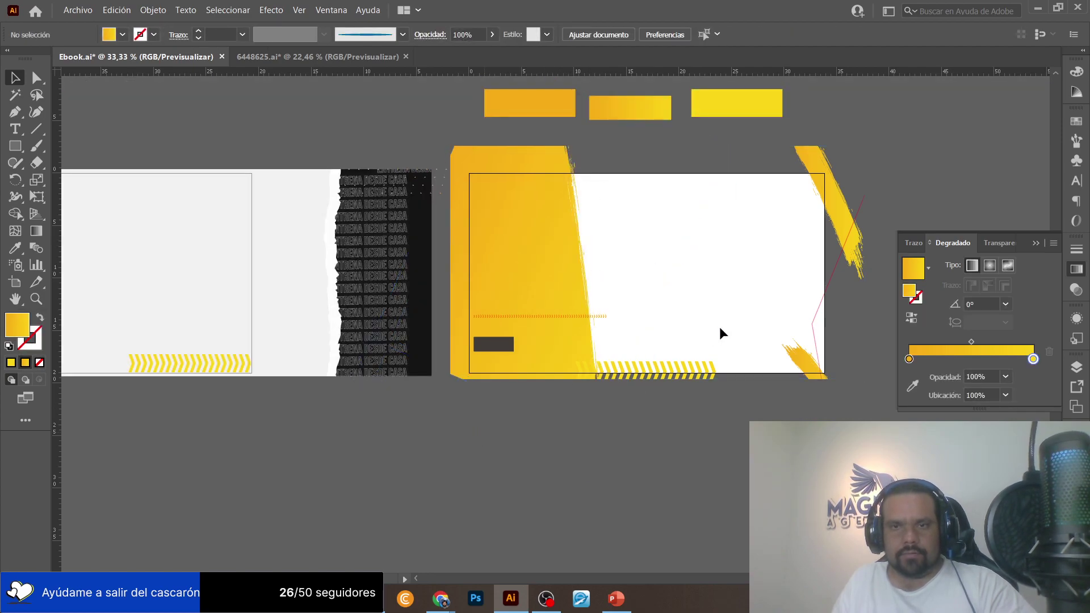
# Delete the thin red angular outline near the right edge of artboard 010.
pyautogui.click(808, 359)
pyautogui.click(815, 318)
pyautogui.doubleClick(814, 319)
pyautogui.click(814, 318)
pyautogui.click(757, 392)
# Delete the thin orange dotted line and the small dark rectangle over the lower part of the yellow area.
pyautogui.doubleClick(692, 384)
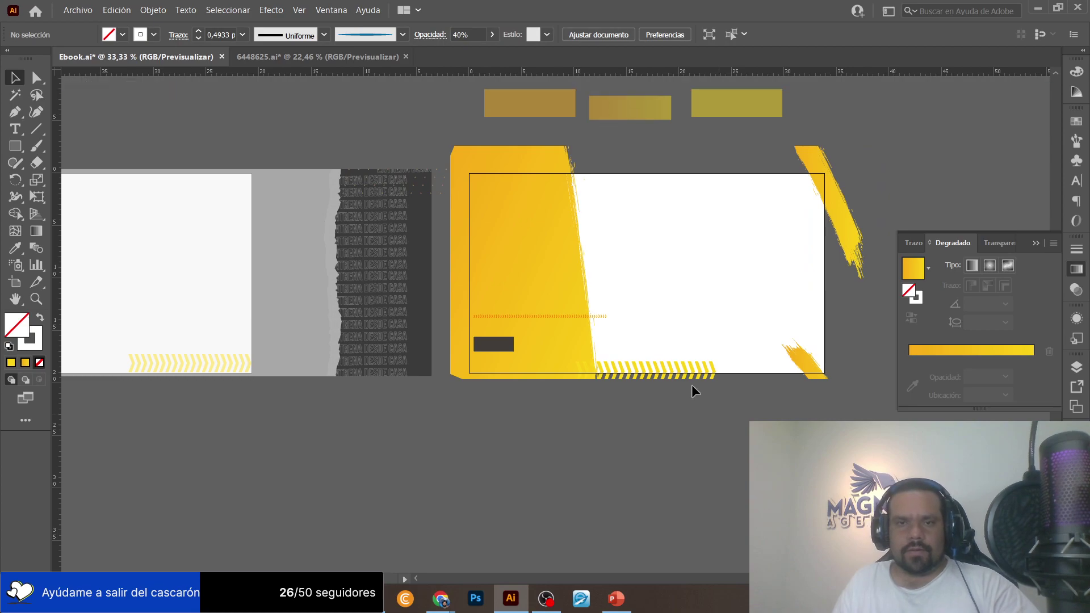
pyautogui.click(592, 319)
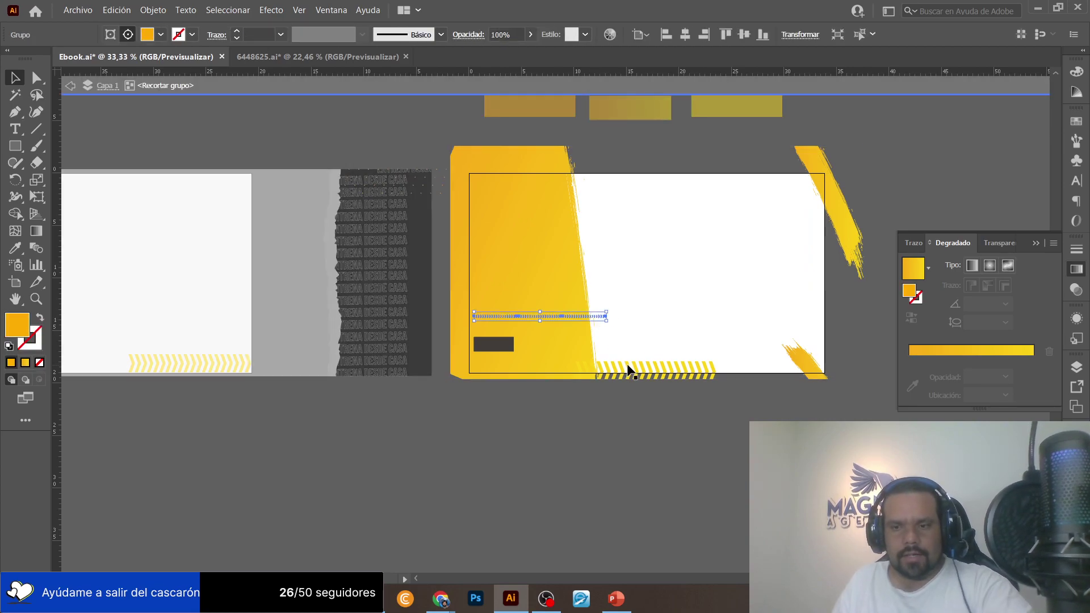
pyautogui.press('Delete')
pyautogui.click(501, 348)
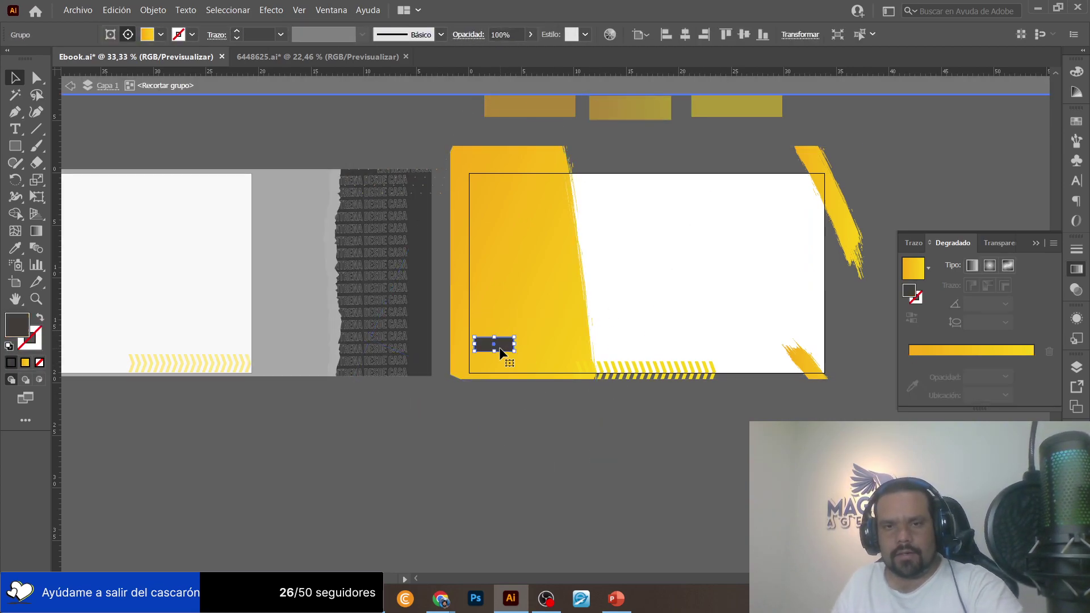
pyautogui.press('Delete')
pyautogui.doubleClick(510, 431)
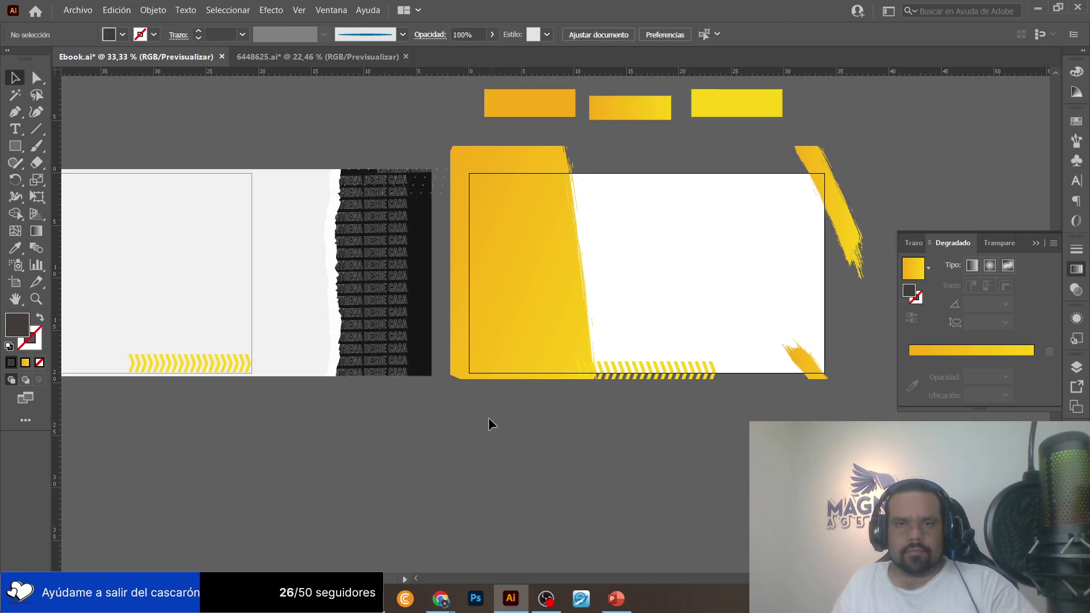
# Copy the light grey torn-paper piece from the previous page's nested group and paste it onto artboard 010.
pyautogui.hscroll(-5, 453, 404)
pyautogui.click(480, 239)
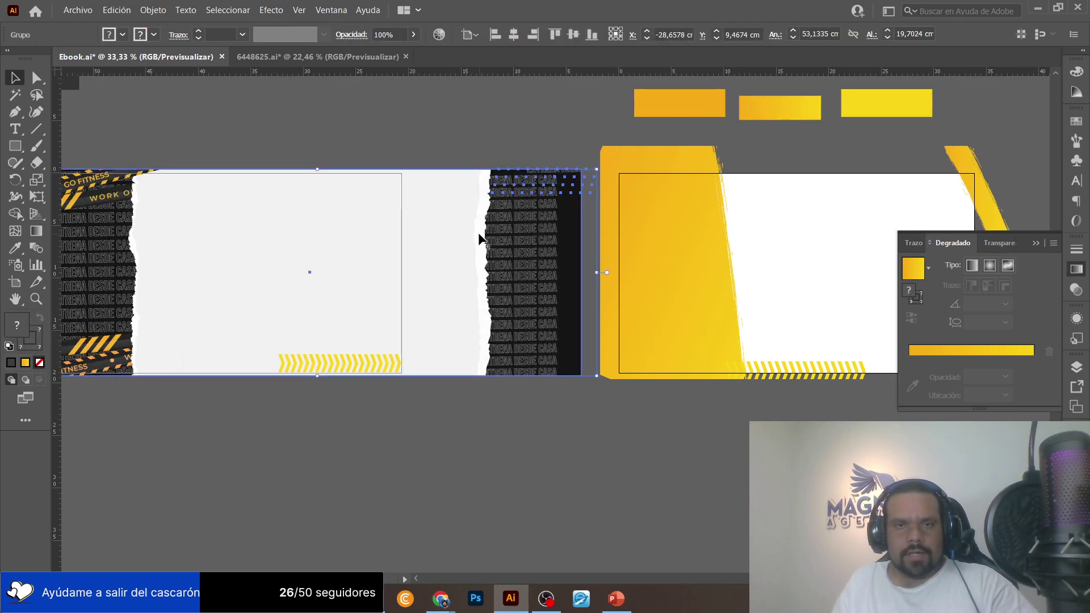
pyautogui.doubleClick(339, 250)
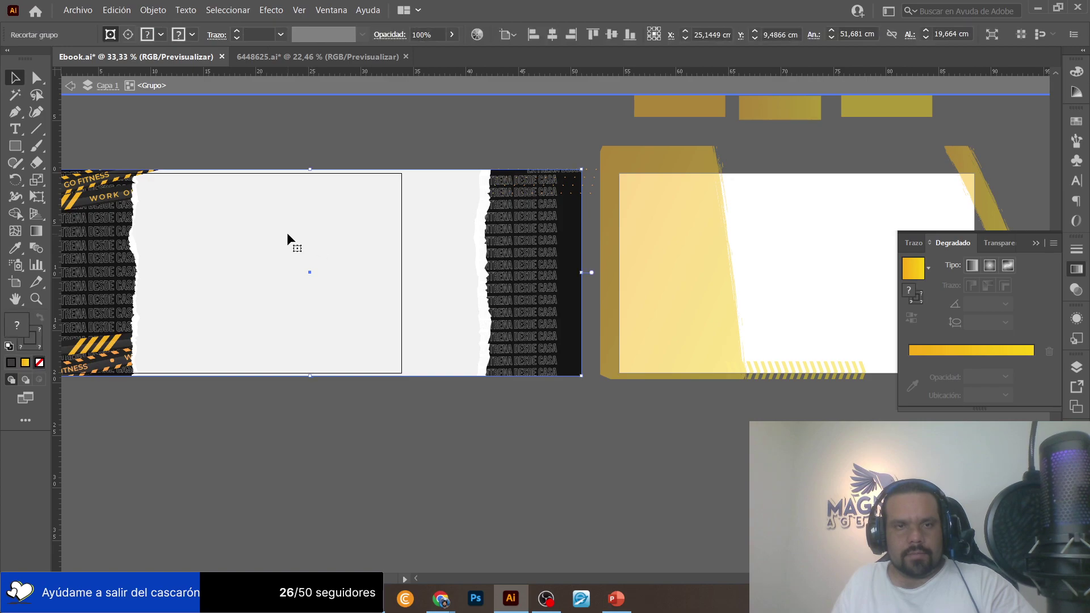
pyautogui.click(287, 233)
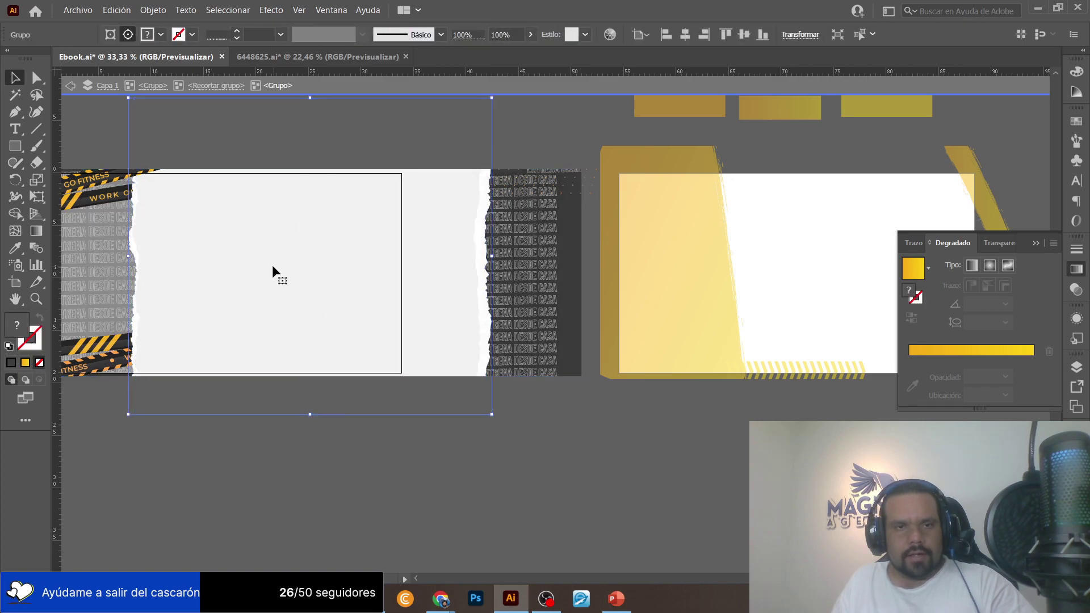
pyautogui.doubleClick(271, 265)
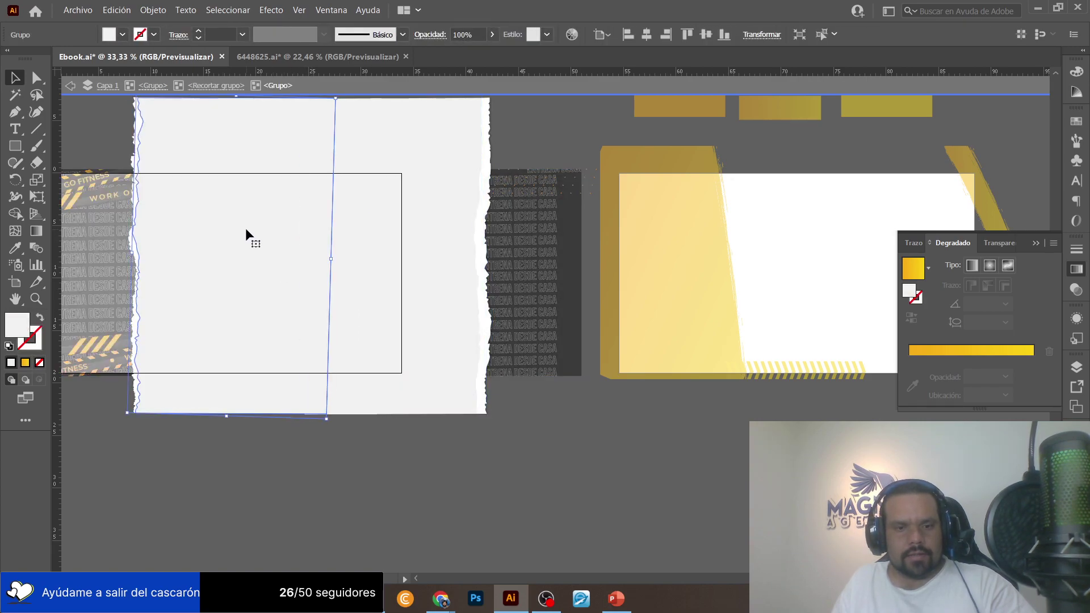
pyautogui.doubleClick(559, 418)
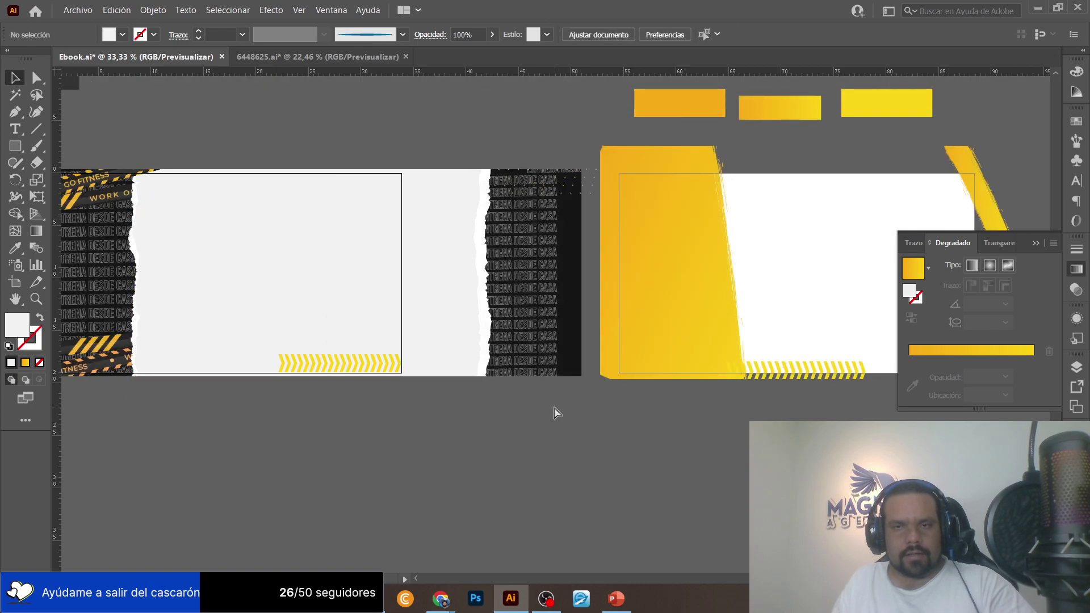
pyautogui.hscroll(5, 556, 415)
pyautogui.hotkey('ctrl', 'v')
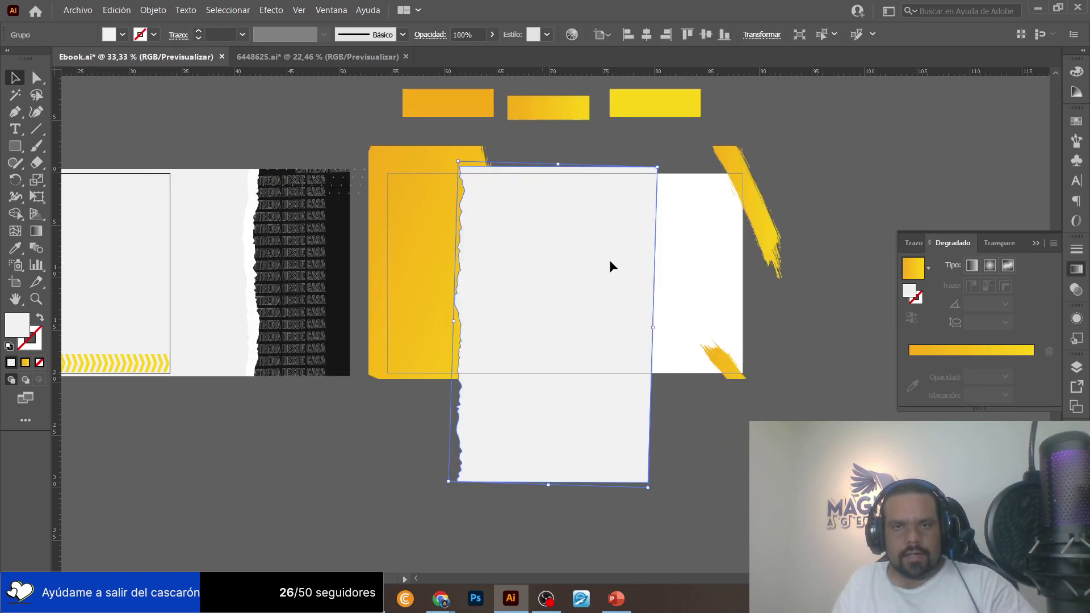
# Place the torn paper over the artboard's right part, send it behind the artwork and widen it leftwards beneath the yellow brush shape.
pyautogui.moveTo(609, 260); pyautogui.dragTo(635, 258)
pyautogui.rightClick(591, 315)
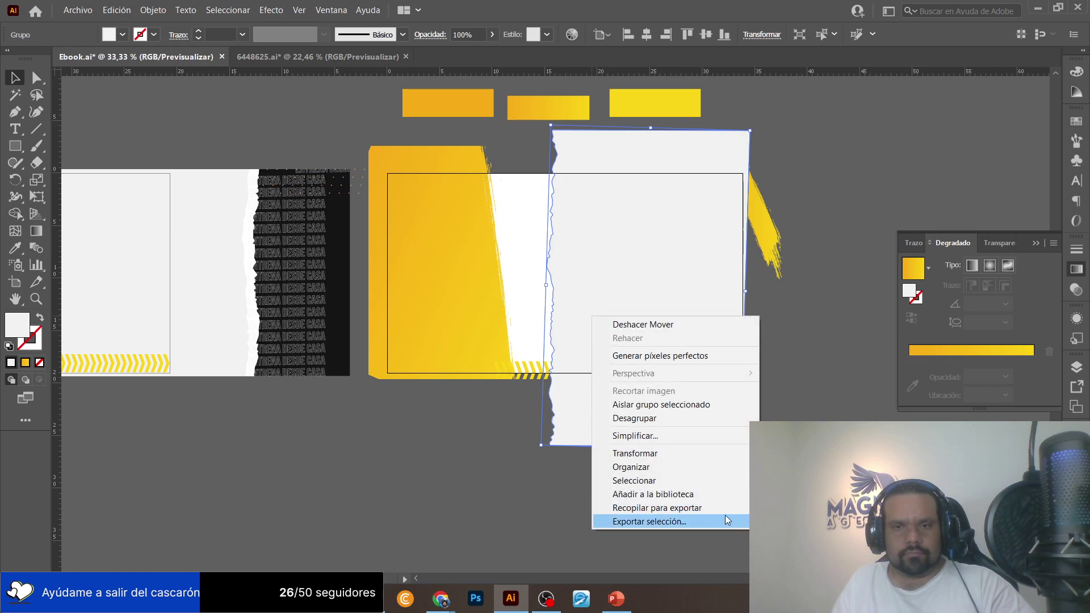
pyautogui.click(795, 507)
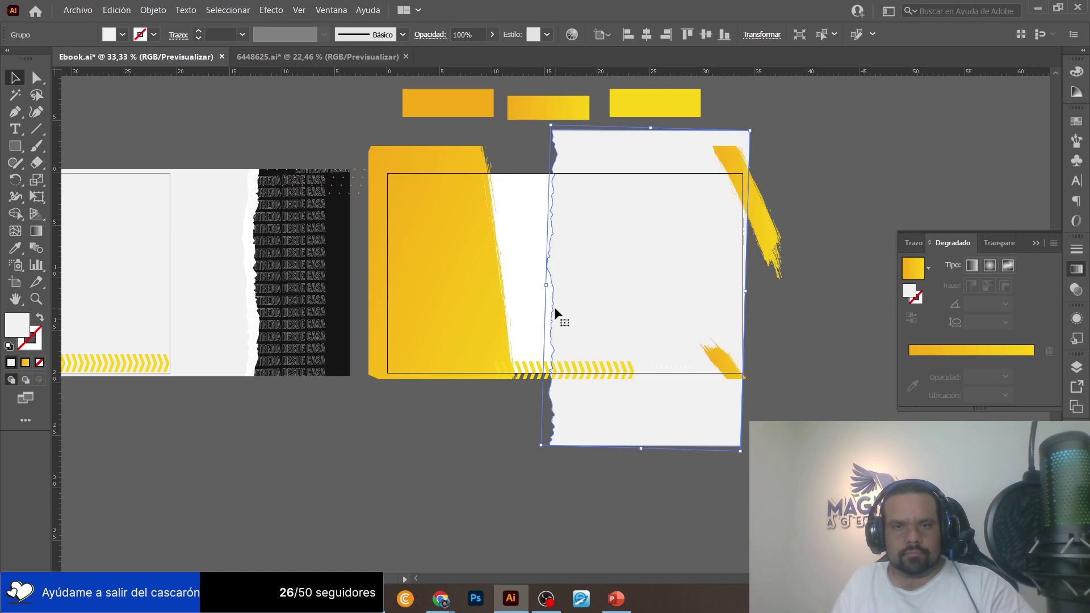
pyautogui.moveTo(543, 286); pyautogui.dragTo(441, 282)
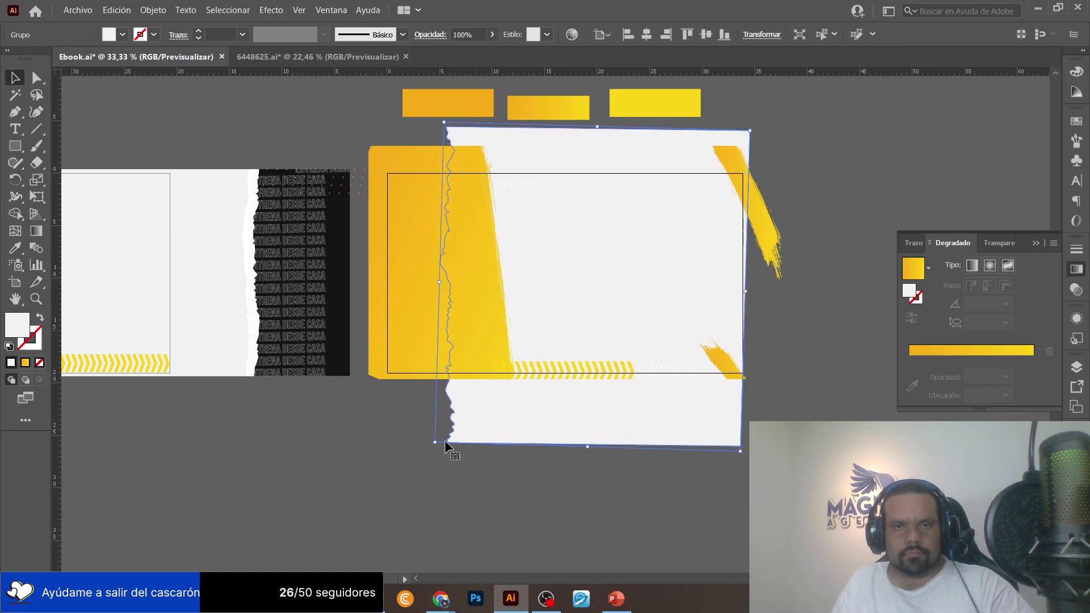
pyautogui.click(380, 478)
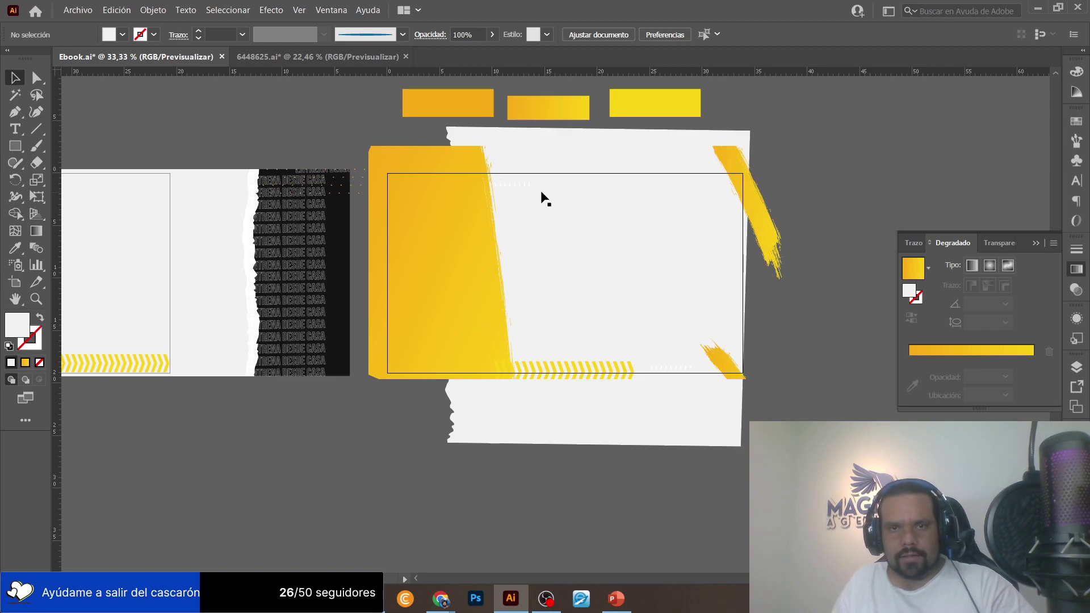
# Delete the row of tiny white marks beside the yellow brush edge near the top of the artboard.
pyautogui.doubleClick(518, 182)
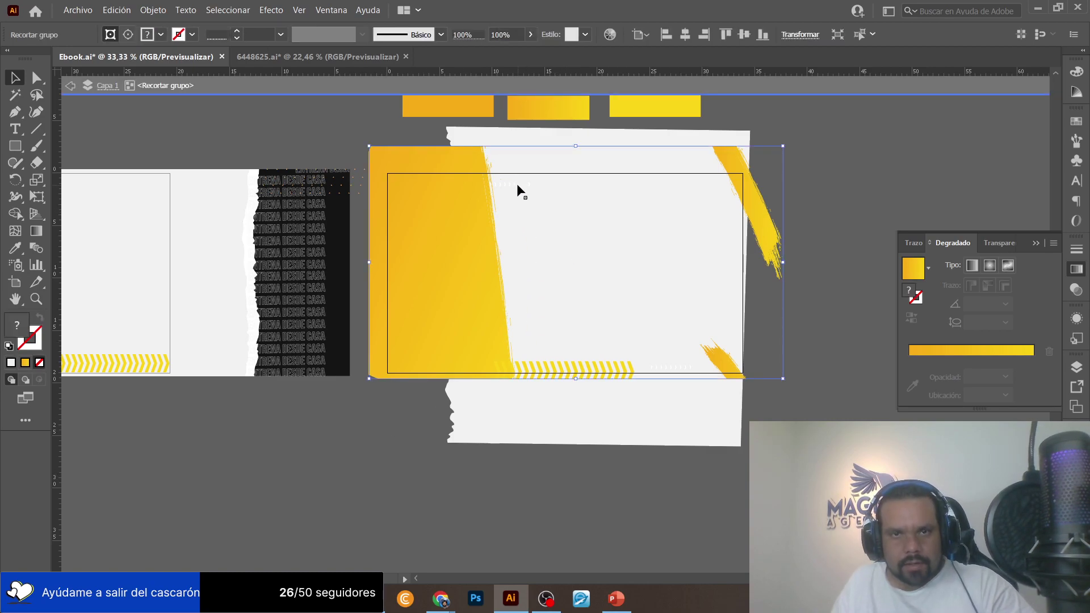
pyautogui.doubleClick(843, 168)
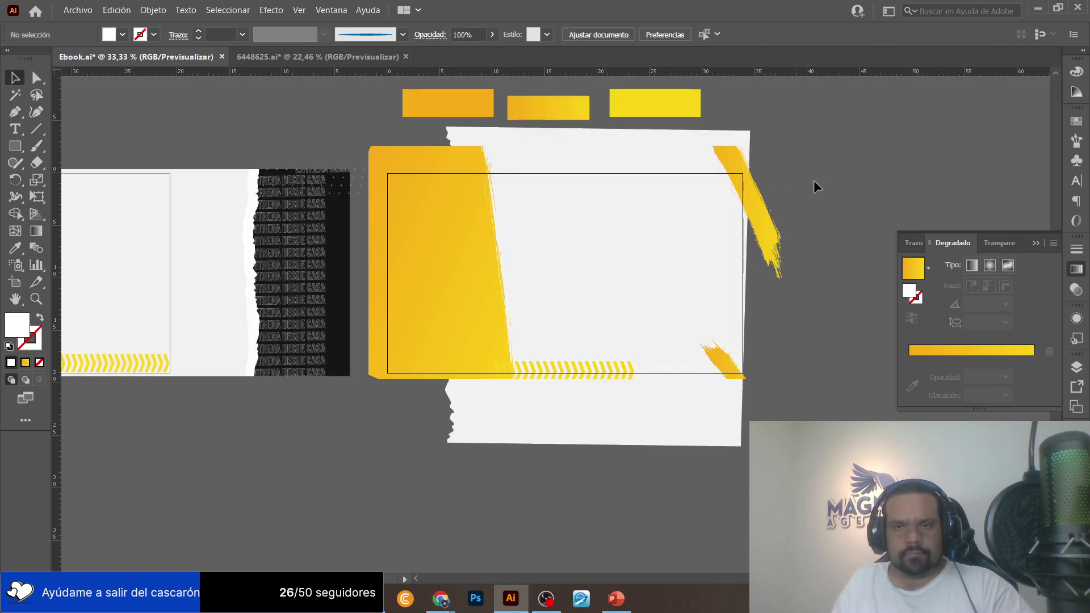
# Copy the black rectangle and its torn-paper group from the earlier page with the yellow brush band and paste them onto artboard 010.
pyautogui.hscroll(-10, 742, 224)
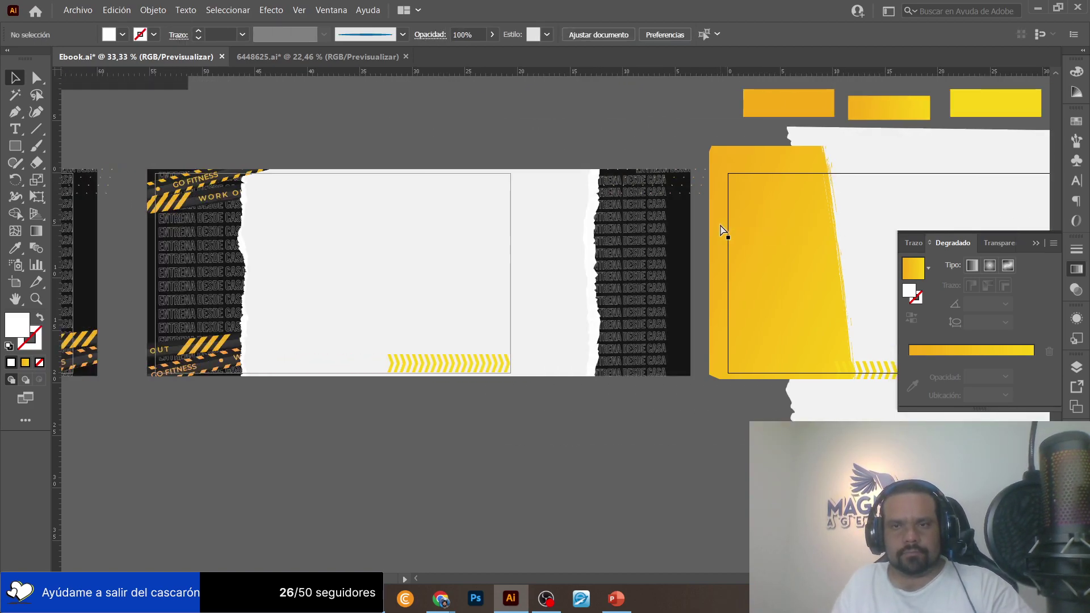
pyautogui.hscroll(-4, 635, 250)
pyautogui.hscroll(6, 635, 248)
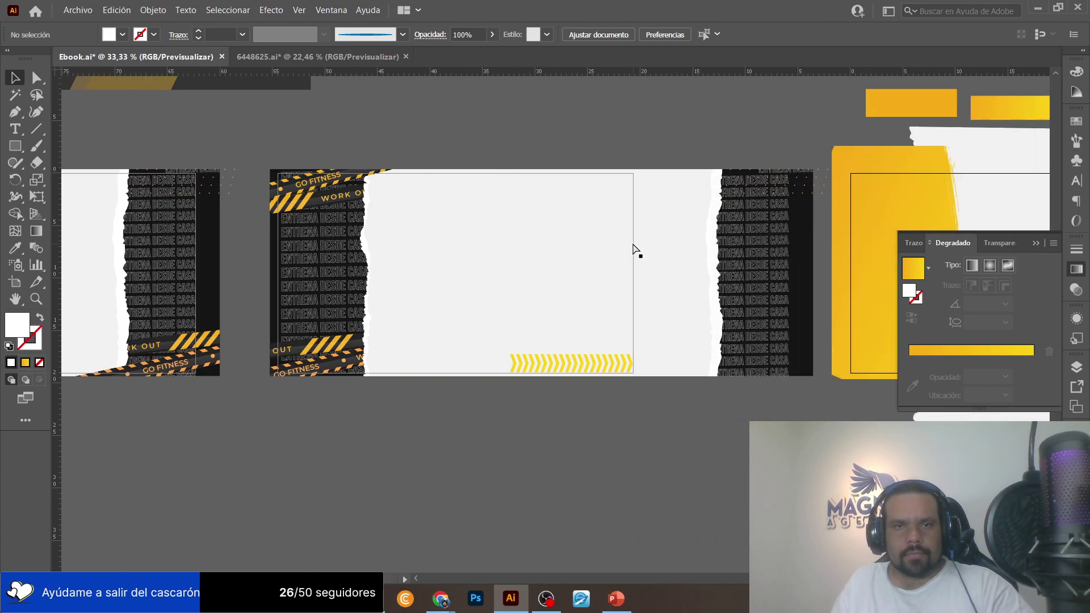
pyautogui.hscroll(-20, 267, 263)
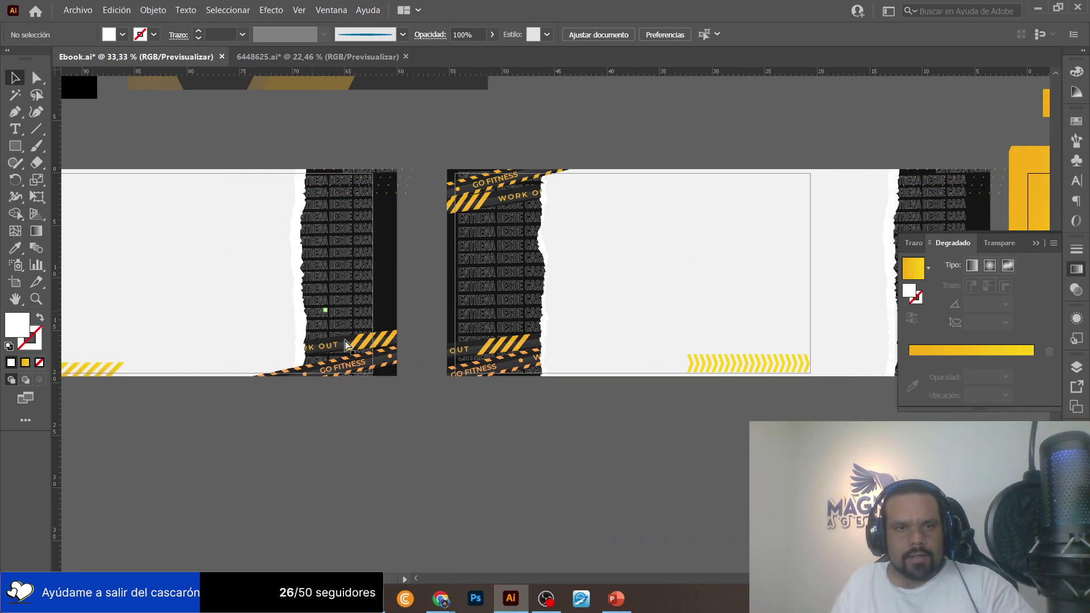
pyautogui.hscroll(-4, 366, 340)
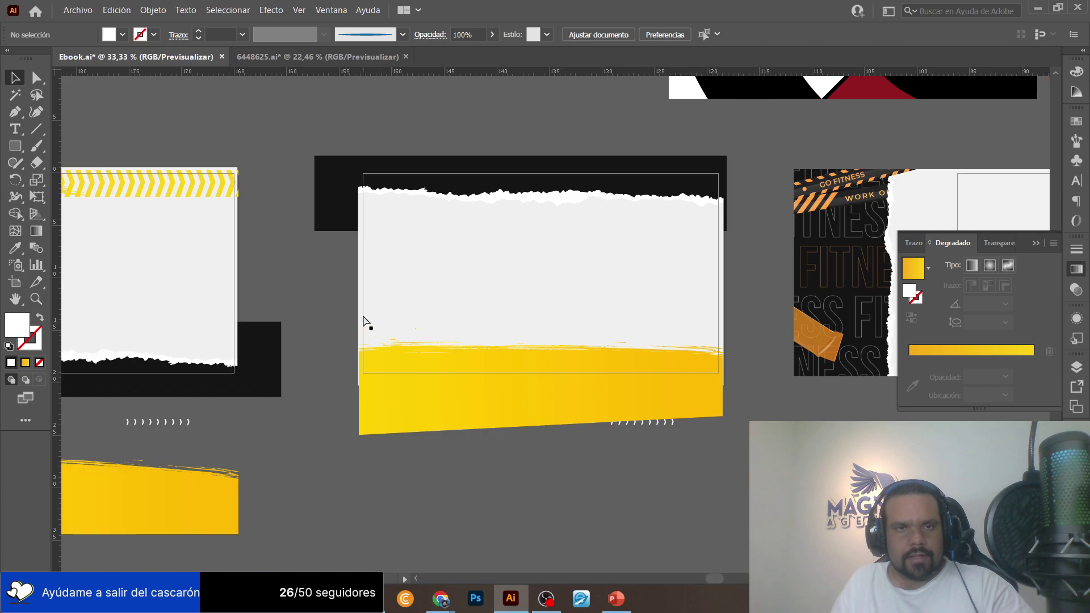
pyautogui.click(522, 192)
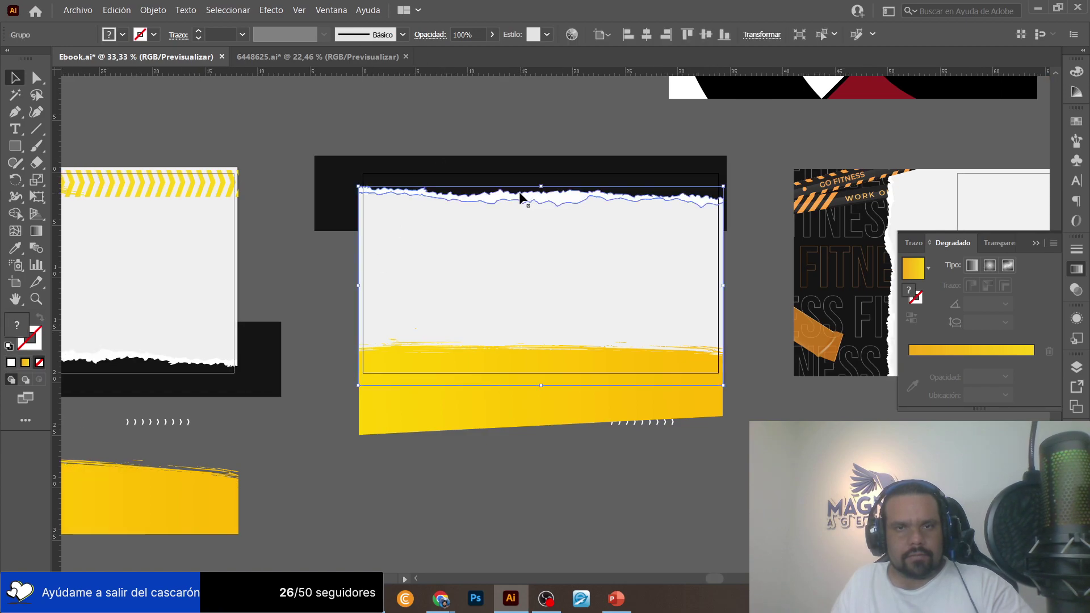
pyautogui.keyDown('shift'); pyautogui.click(513, 183); pyautogui.keyUp('shift')
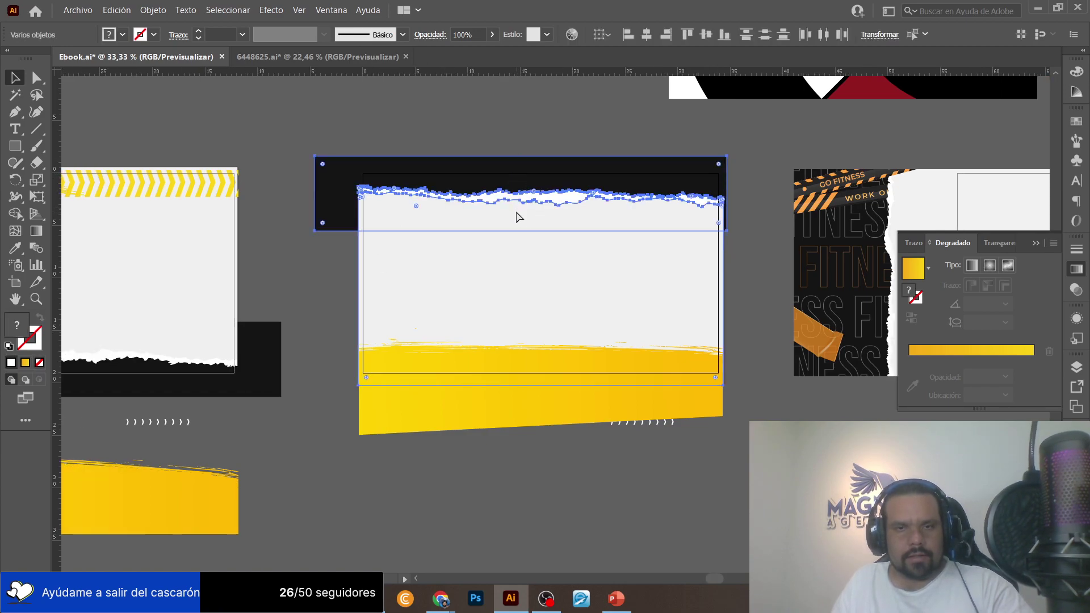
pyautogui.hscroll(14, 718, 250)
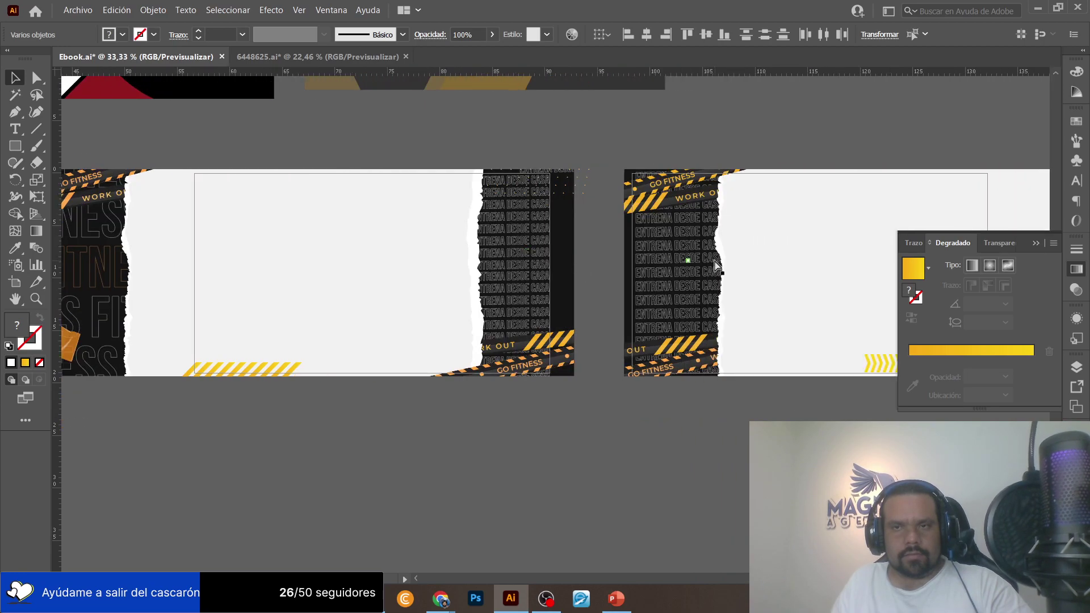
pyautogui.hscroll(10, 717, 265)
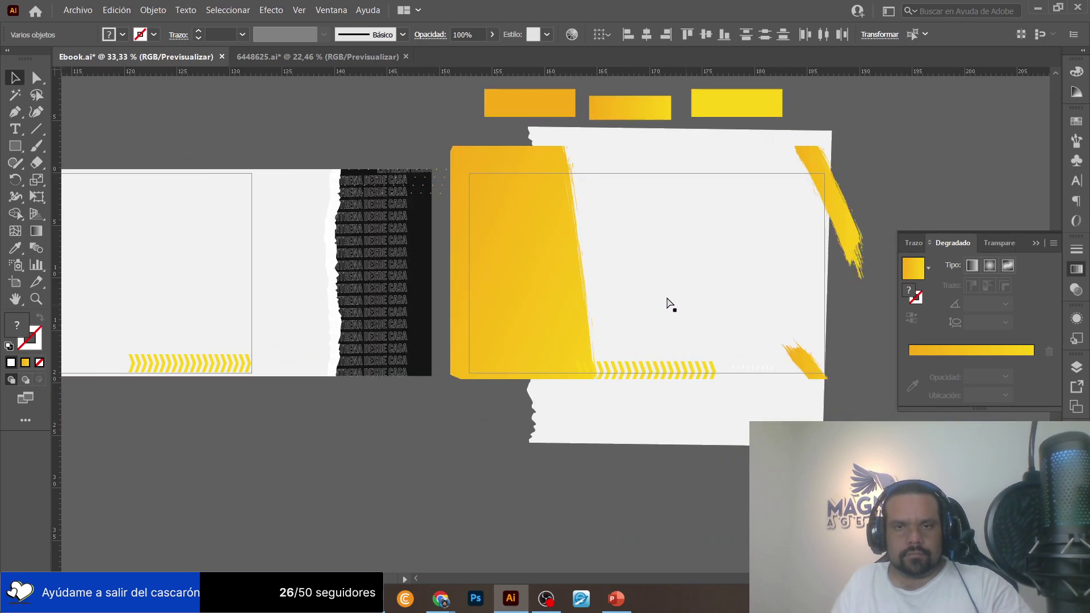
pyautogui.hotkey('ctrl', 'v')
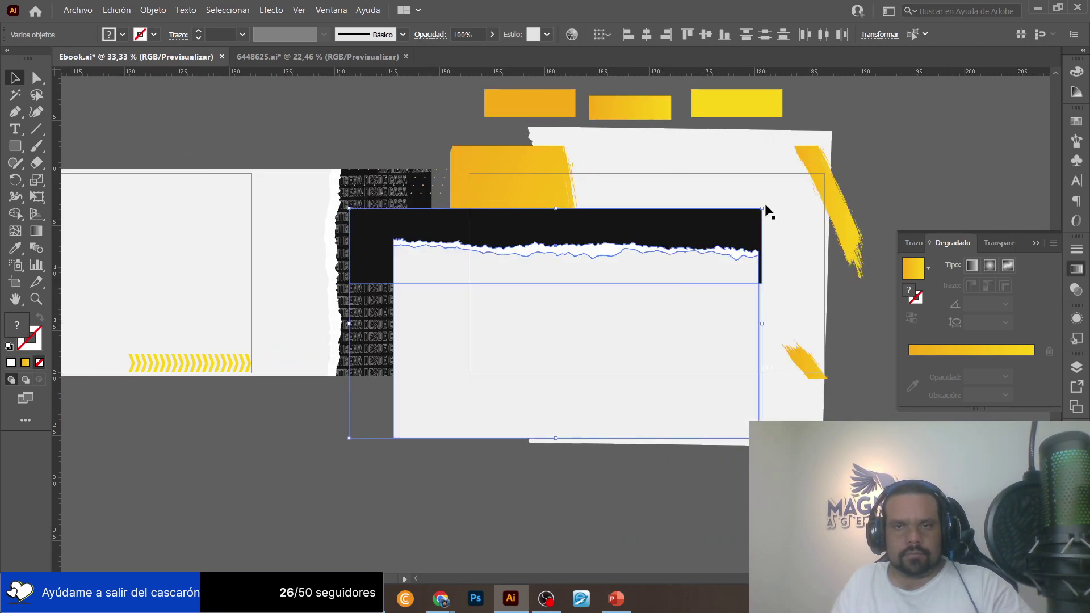
# Rotate the pasted rectangle and torn paper 90° counterclockwise, and delete the light grey paper shape from the group, keeping the white torn edge.
pyautogui.moveTo(767, 211); pyautogui.dragTo(509, 166)
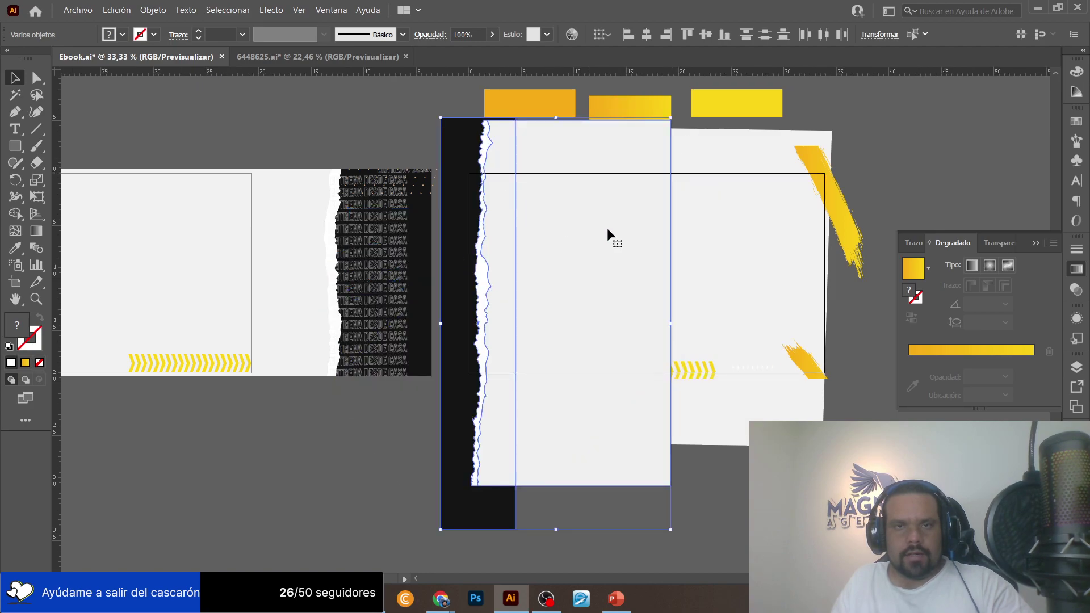
pyautogui.doubleClick(631, 163)
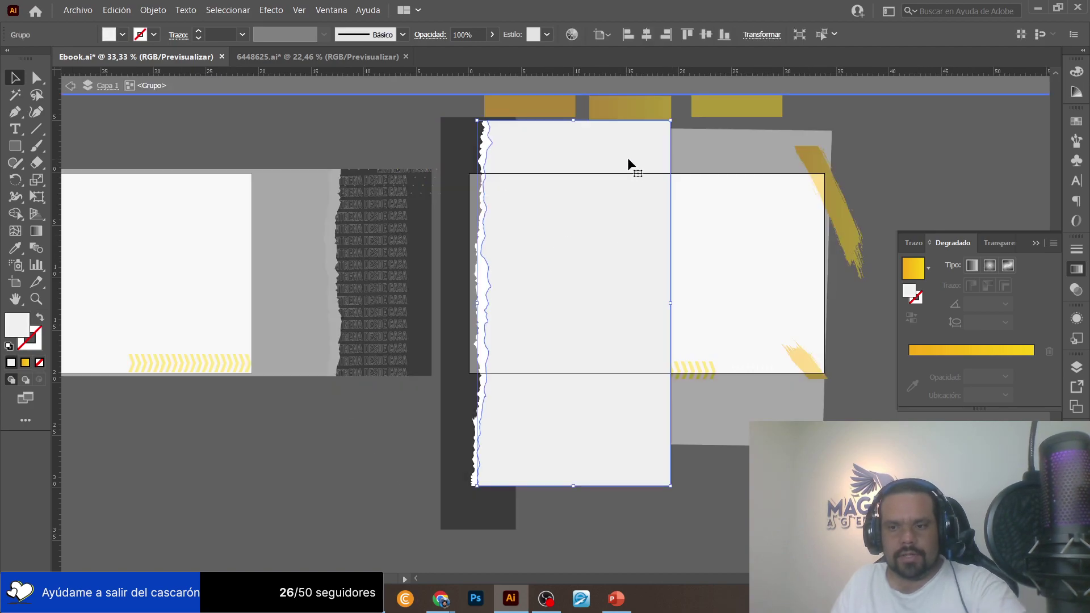
pyautogui.press('Delete')
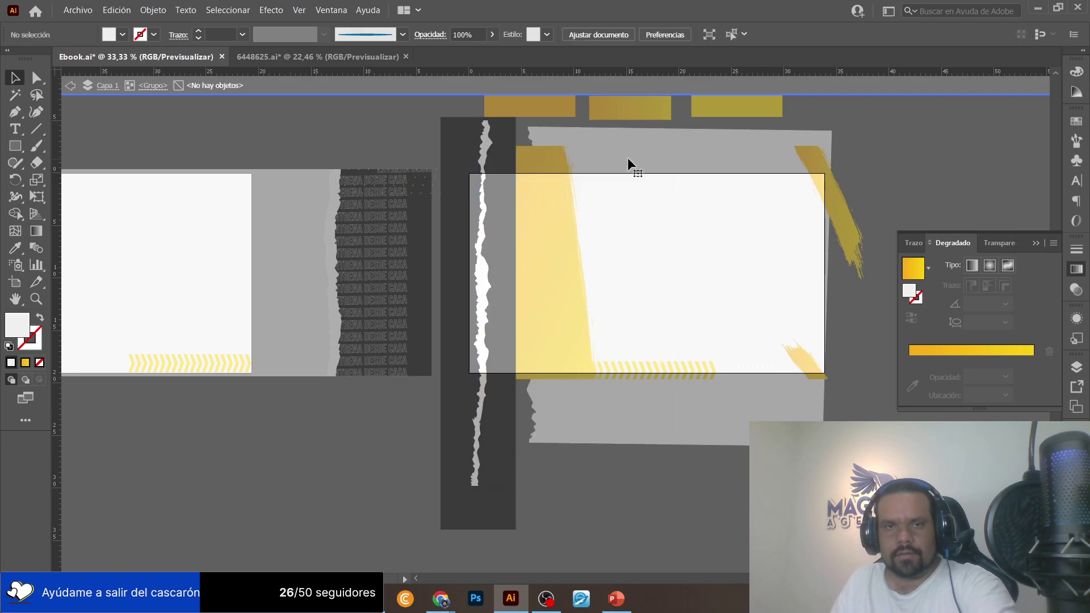
pyautogui.doubleClick(892, 141)
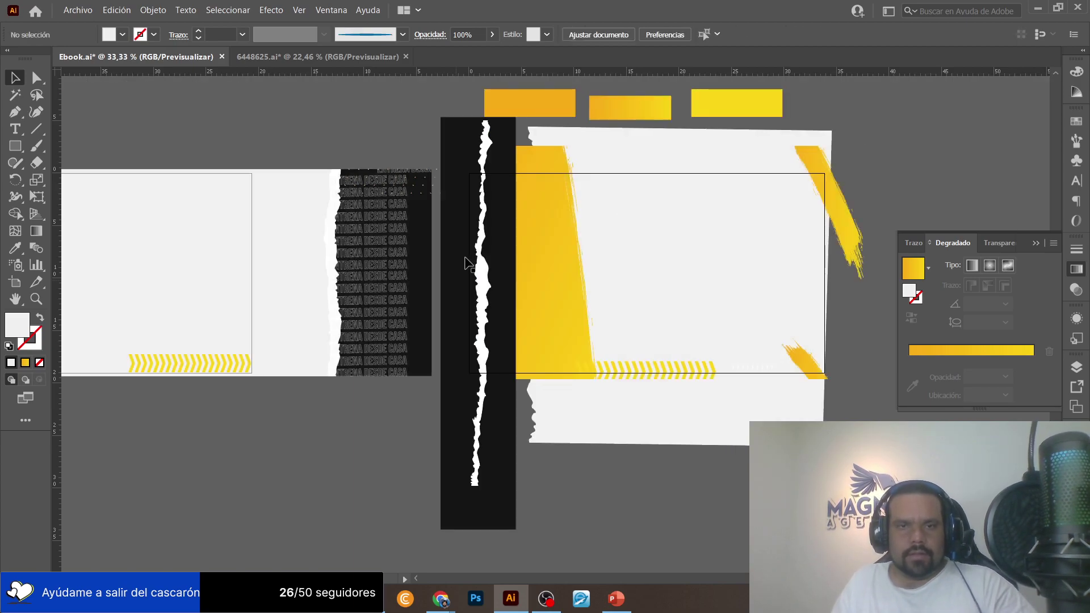
# Scale down the vertical black strip and white torn edge together and place them over the left edge of artboard 010.
pyautogui.click(486, 459)
pyautogui.moveTo(486, 459); pyautogui.dragTo(459, 450)
pyautogui.click(447, 453)
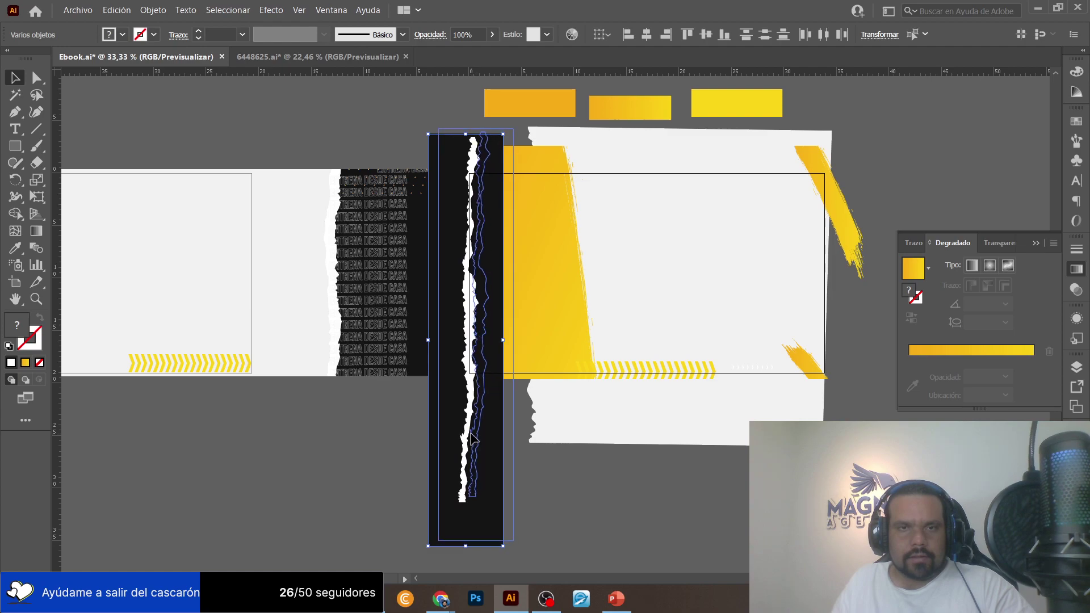
pyautogui.moveTo(446, 388); pyautogui.dragTo(447, 388)
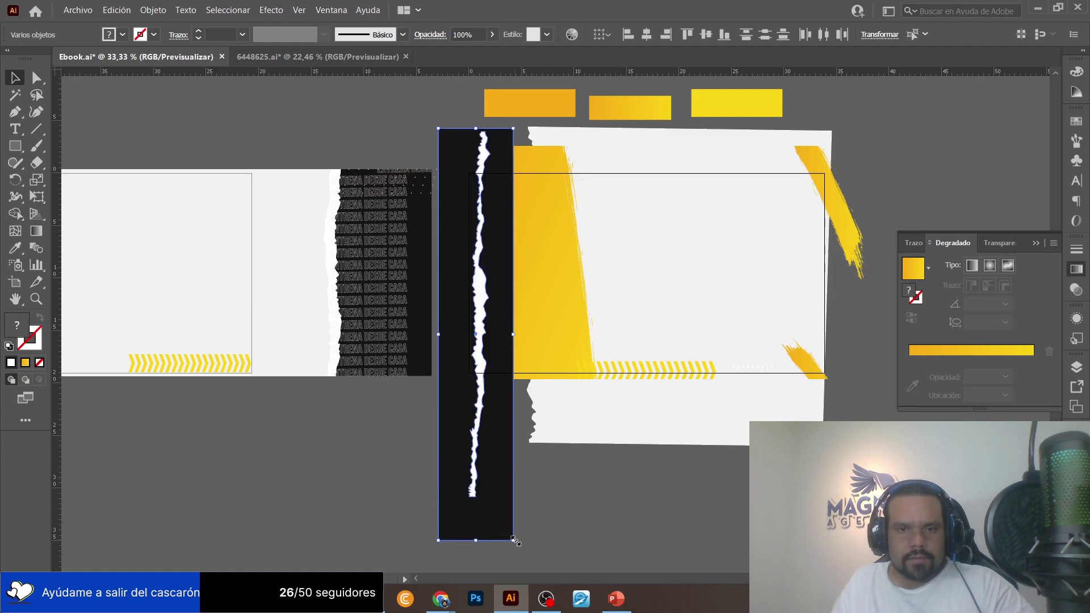
pyautogui.moveTo(514, 539); pyautogui.dragTo(491, 463)
pyautogui.moveTo(458, 337); pyautogui.dragTo(472, 342)
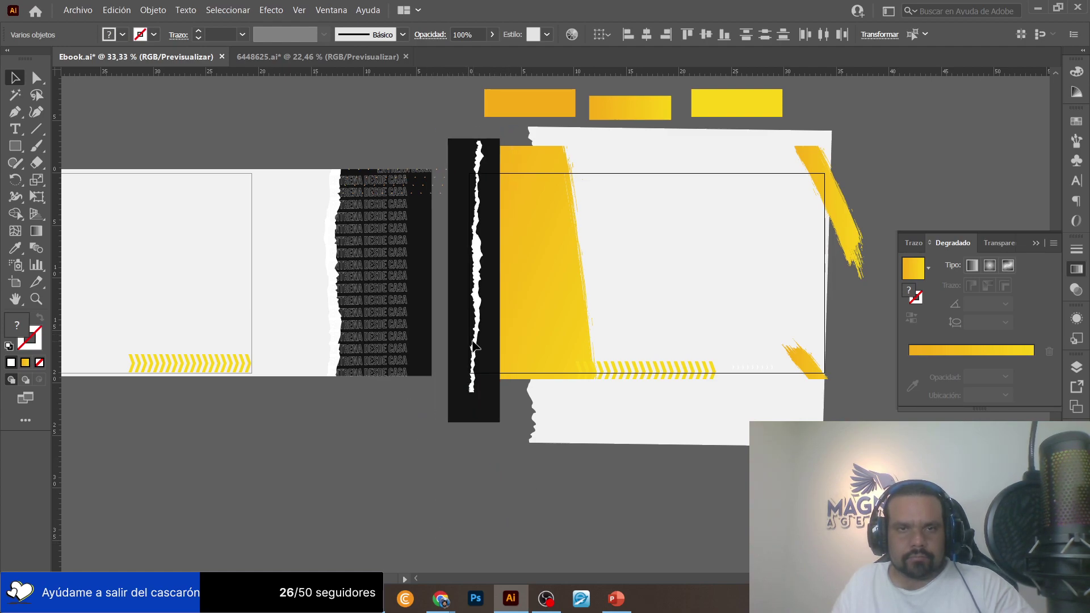
# Align the white torn edge along the black strip's right side where it meets the yellow brush shape.
pyautogui.click(404, 425)
pyautogui.moveTo(480, 276); pyautogui.dragTo(502, 272)
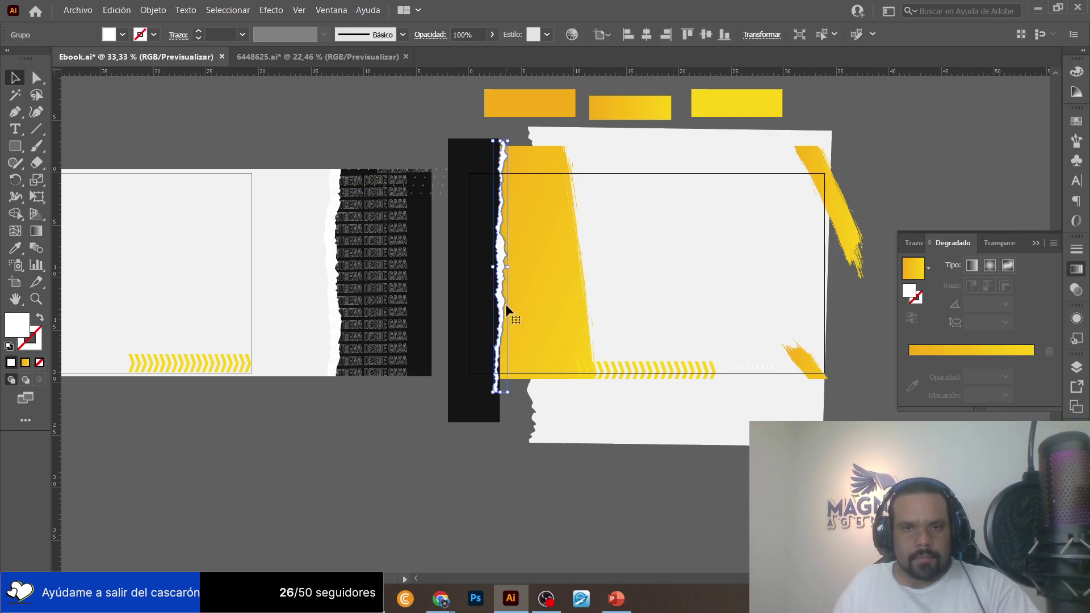
pyautogui.click(33, 301)
pyautogui.moveTo(498, 267); pyautogui.dragTo(652, 316)
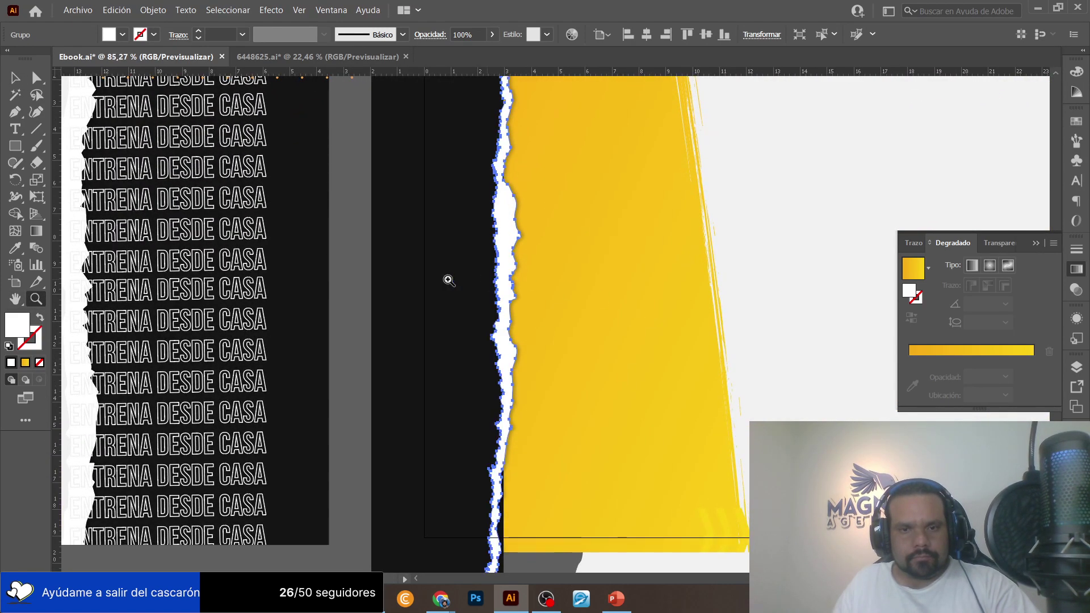
pyautogui.click(16, 83)
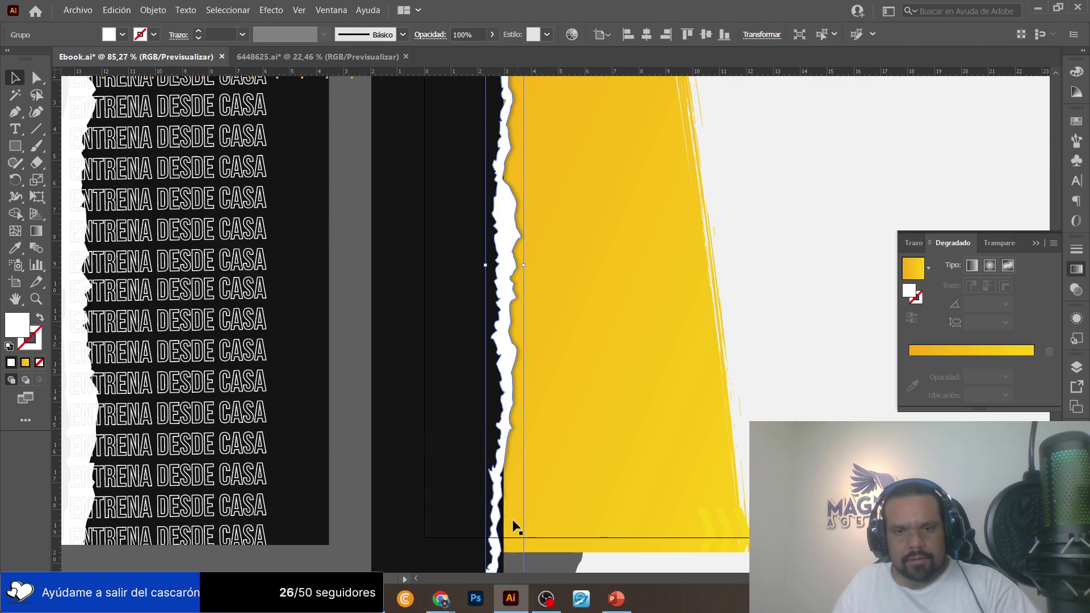
pyautogui.click(458, 337)
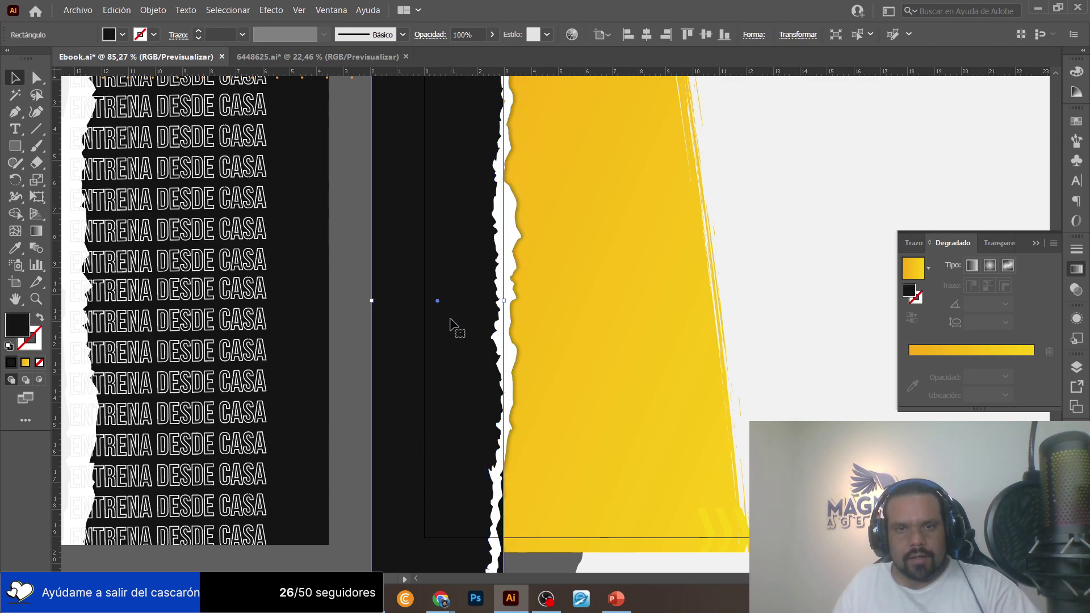
pyautogui.scroll(5, 465, 338)
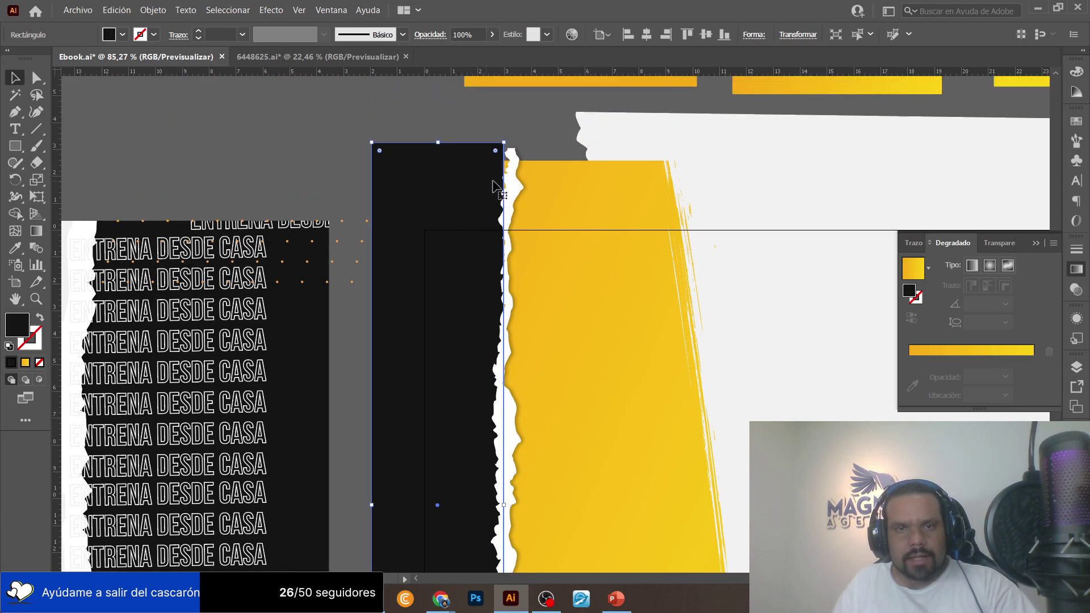
pyautogui.click(511, 173)
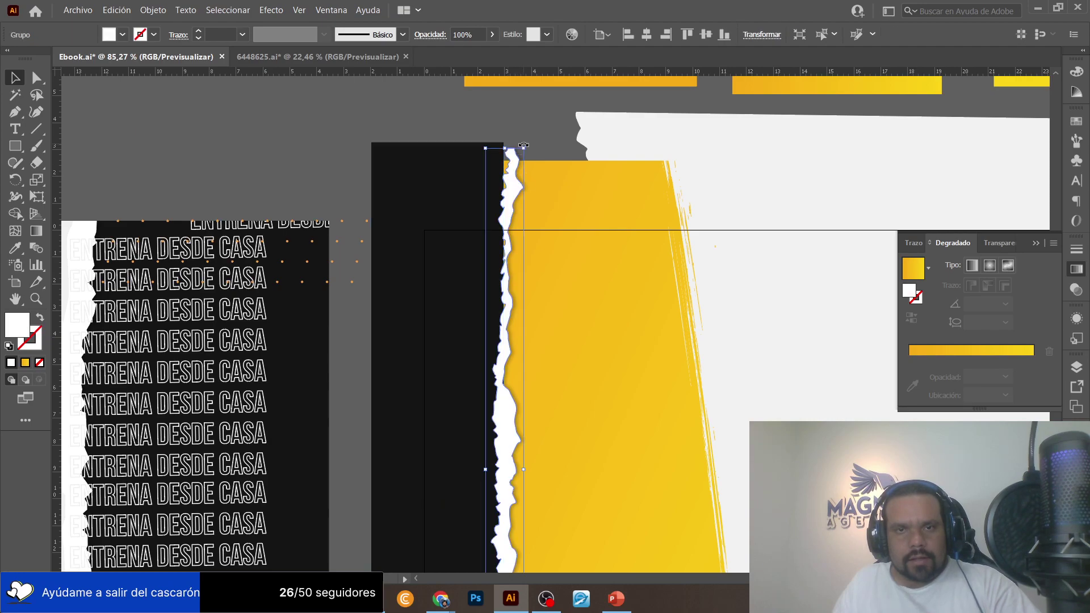
pyautogui.moveTo(513, 167)
pyautogui.mouseDown()
pyautogui.moveTo(506, 160)
pyautogui.moveTo(515, 166)
pyautogui.mouseUp()
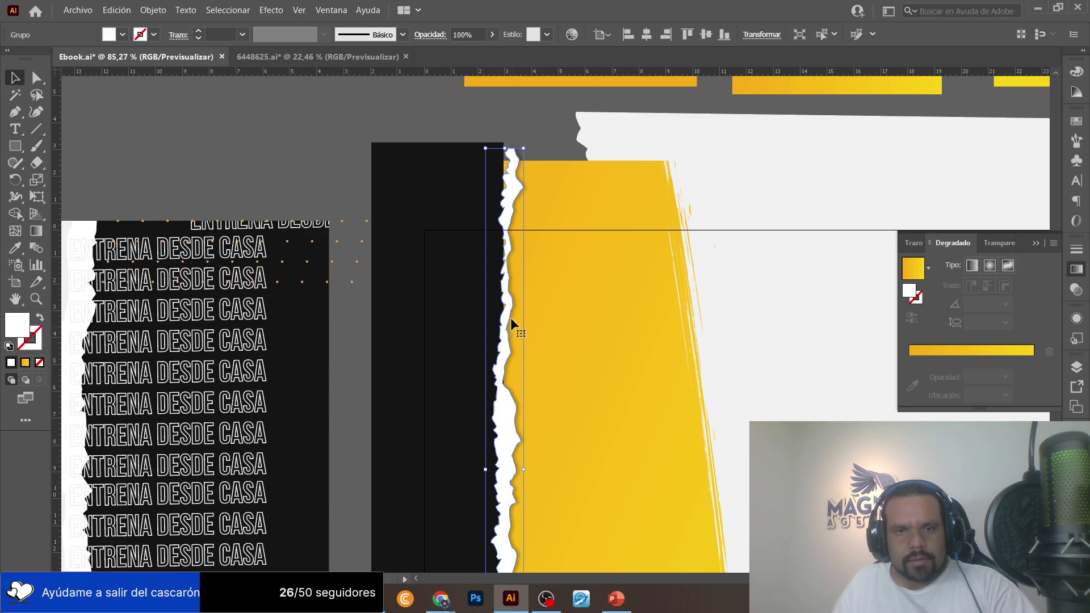
pyautogui.moveTo(503, 221); pyautogui.dragTo(502, 232)
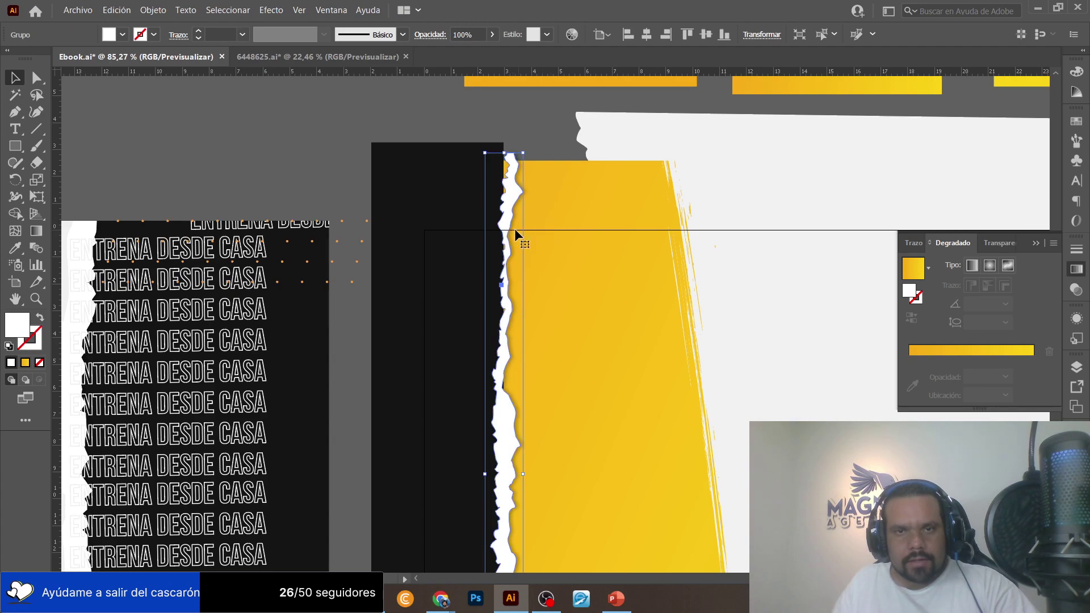
pyautogui.scroll(-5, 493, 389)
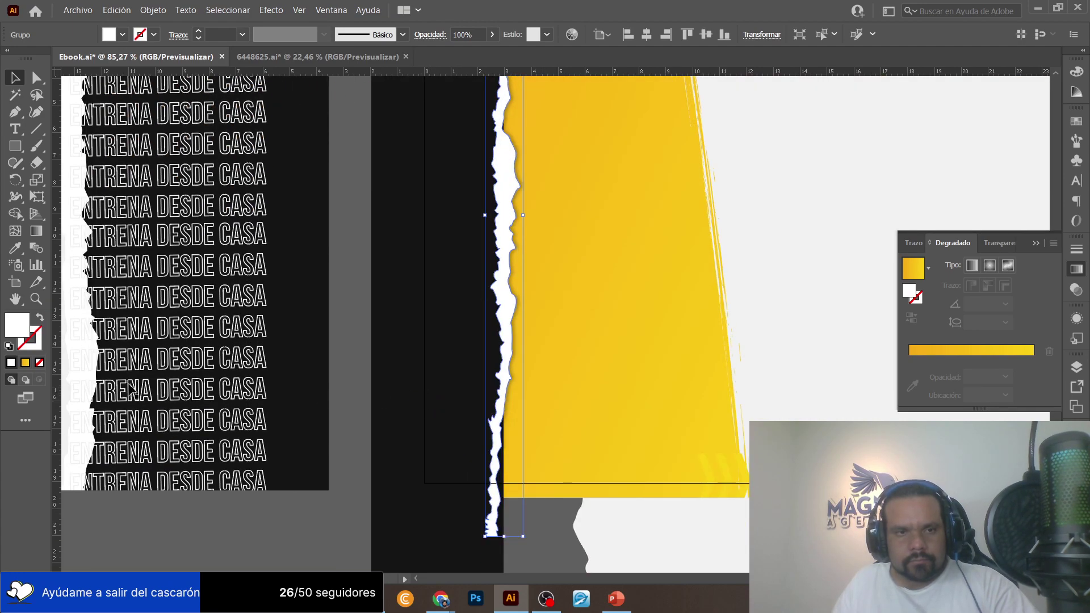
pyautogui.click(15, 282)
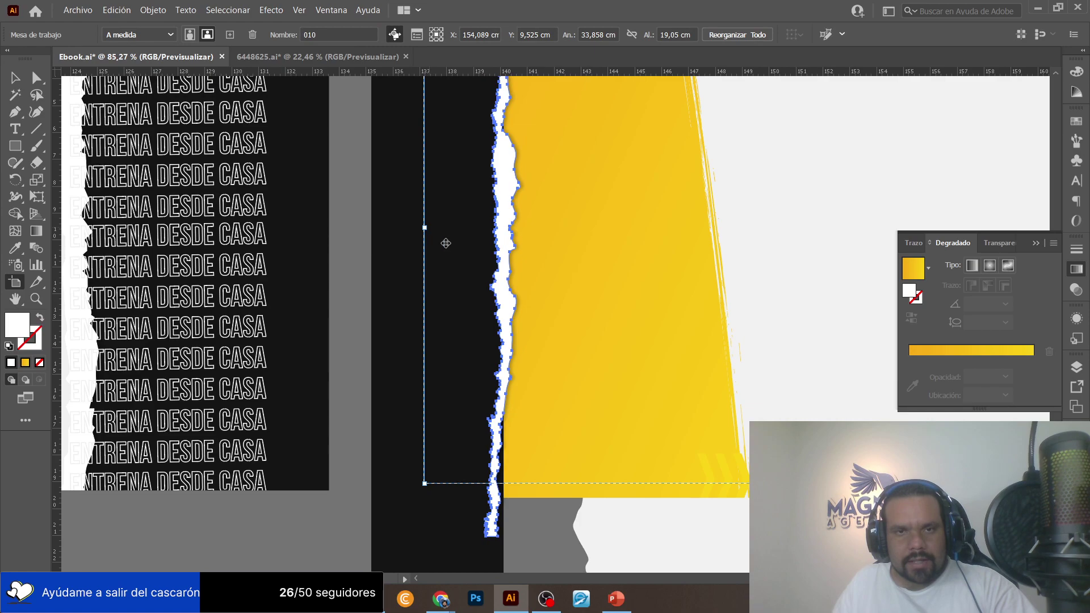
pyautogui.click(14, 78)
pyautogui.click(297, 534)
pyautogui.scroll(2, 363, 531)
pyautogui.click(419, 383)
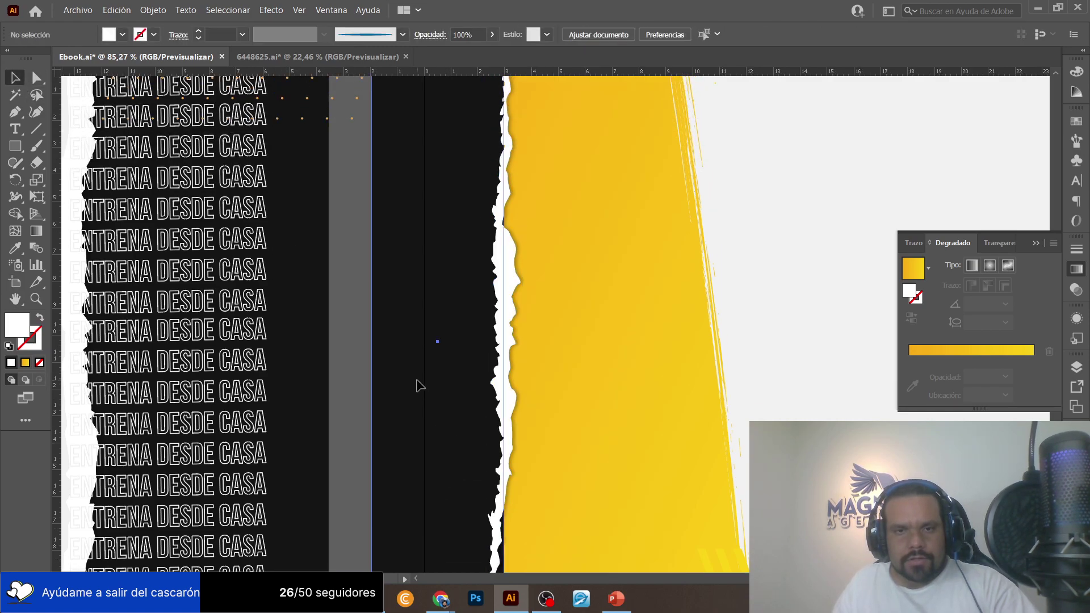
pyautogui.keyDown('shift'); pyautogui.click(512, 251); pyautogui.keyUp('shift')
pyautogui.scroll(1, 482, 267)
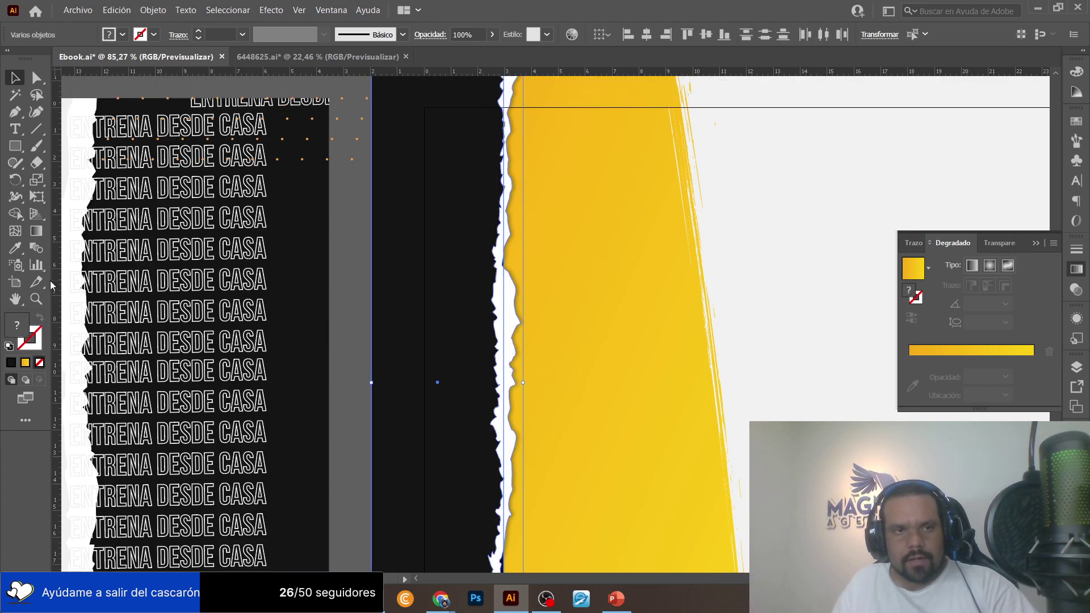
pyautogui.click(15, 219)
pyautogui.scroll(-4, 521, 329)
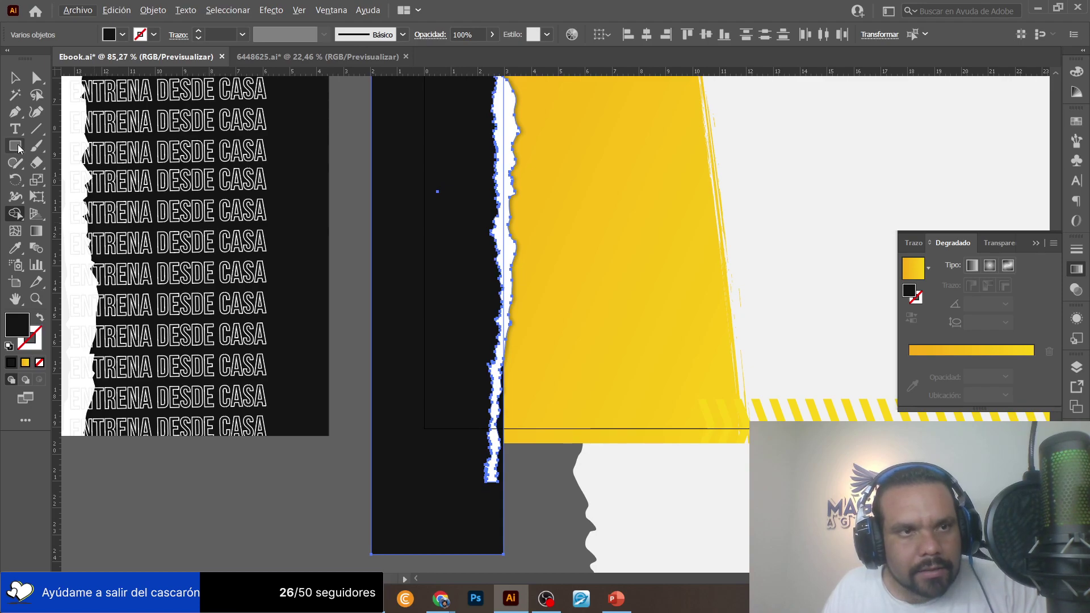
# Draw horizontal lines across the black strip and torn edge, one just below and one just above the artboard.
pyautogui.click(35, 128)
pyautogui.moveTo(352, 449); pyautogui.dragTo(544, 450)
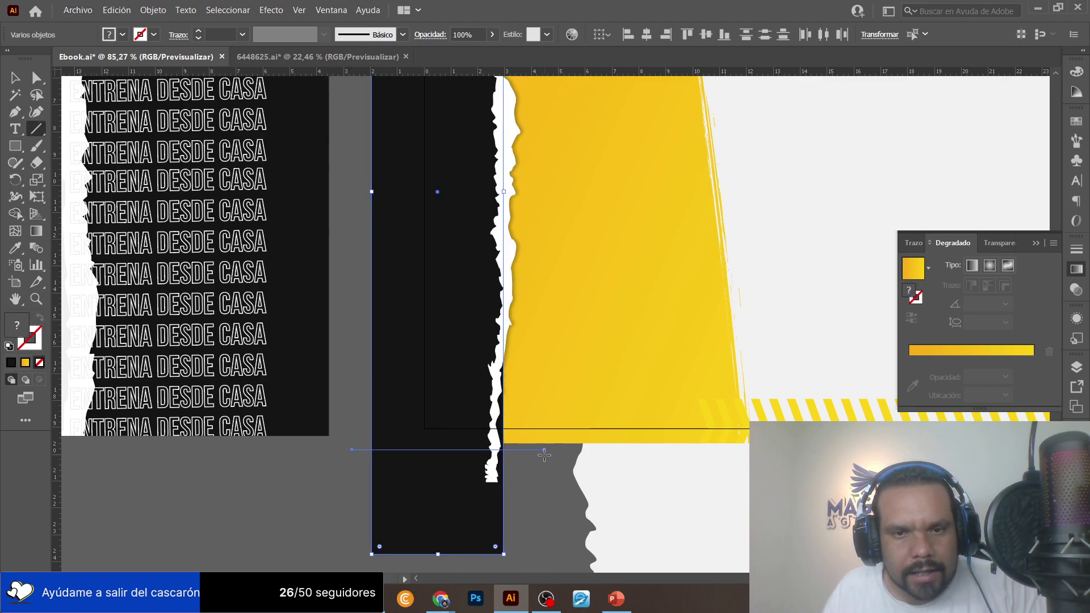
pyautogui.scroll(5, 504, 402)
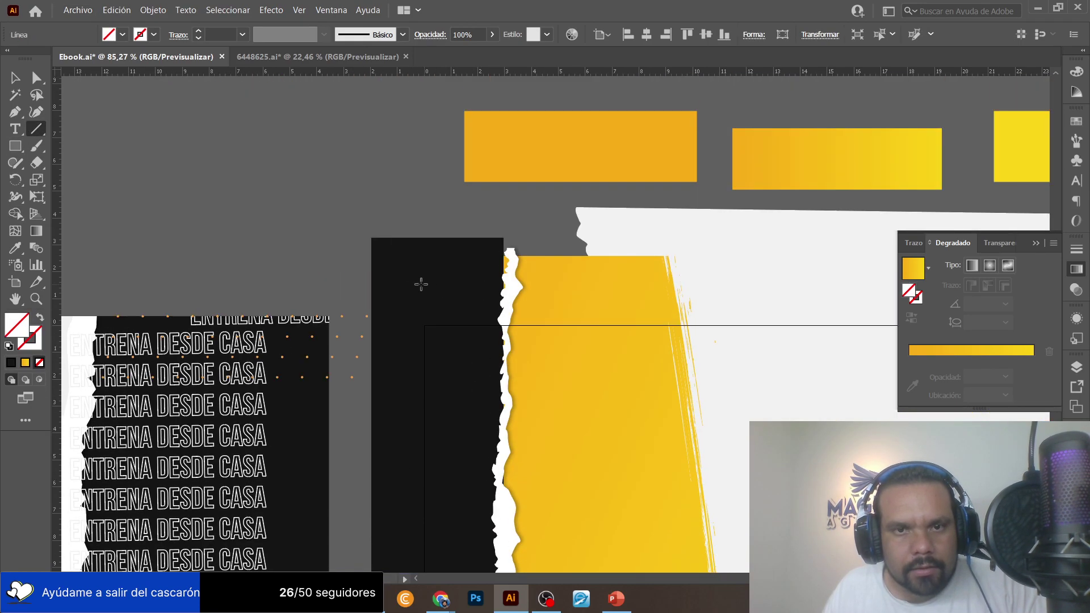
# Use Shape Builder to remove the black strip and torn edge below the lower line, plus the black sliver beyond the torn edge's lower part.
pyautogui.click(15, 77)
pyautogui.keyDown('shift'); pyautogui.click(438, 288); pyautogui.keyUp('shift')
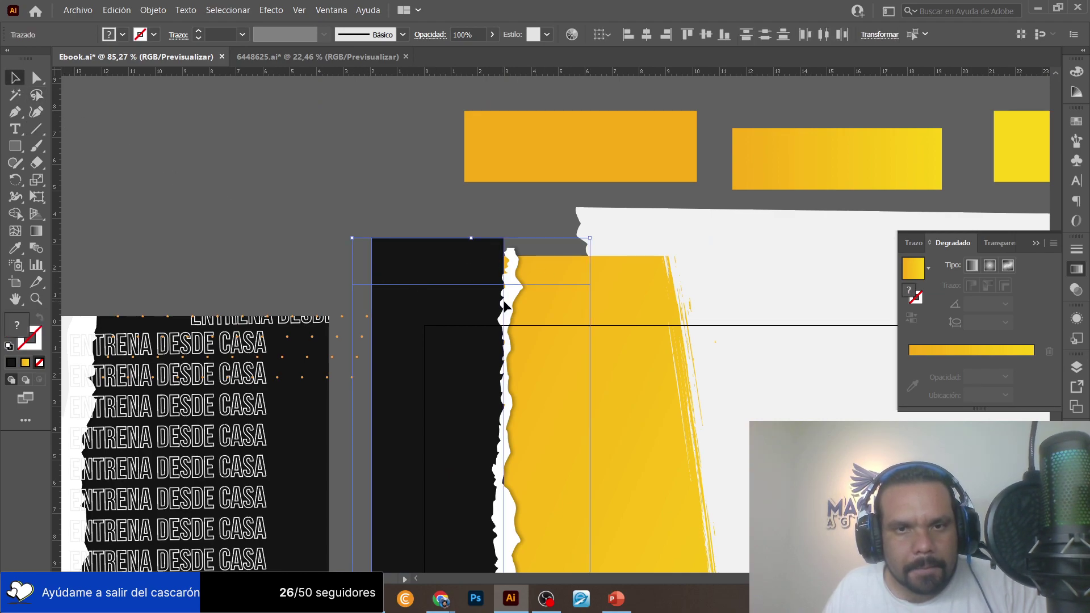
pyautogui.scroll(-15, 451, 324)
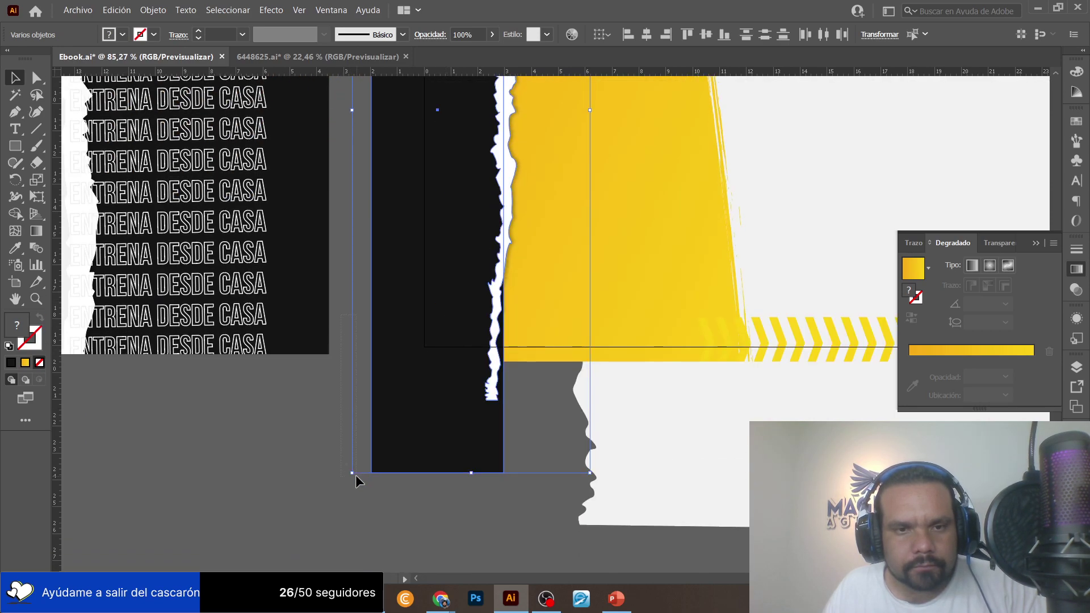
pyautogui.scroll(1, 170, 318)
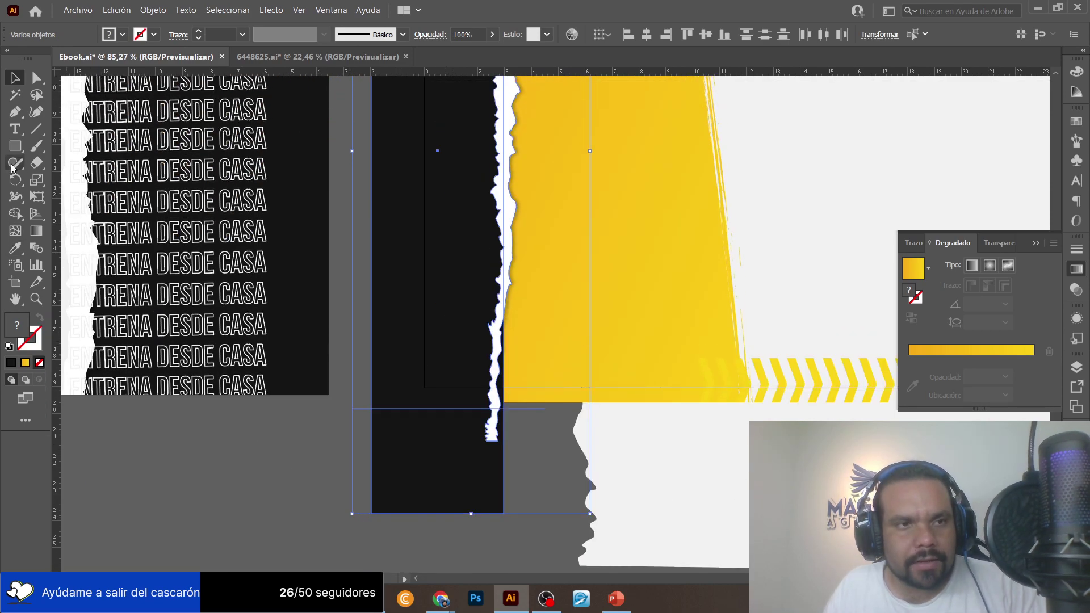
pyautogui.click(15, 213)
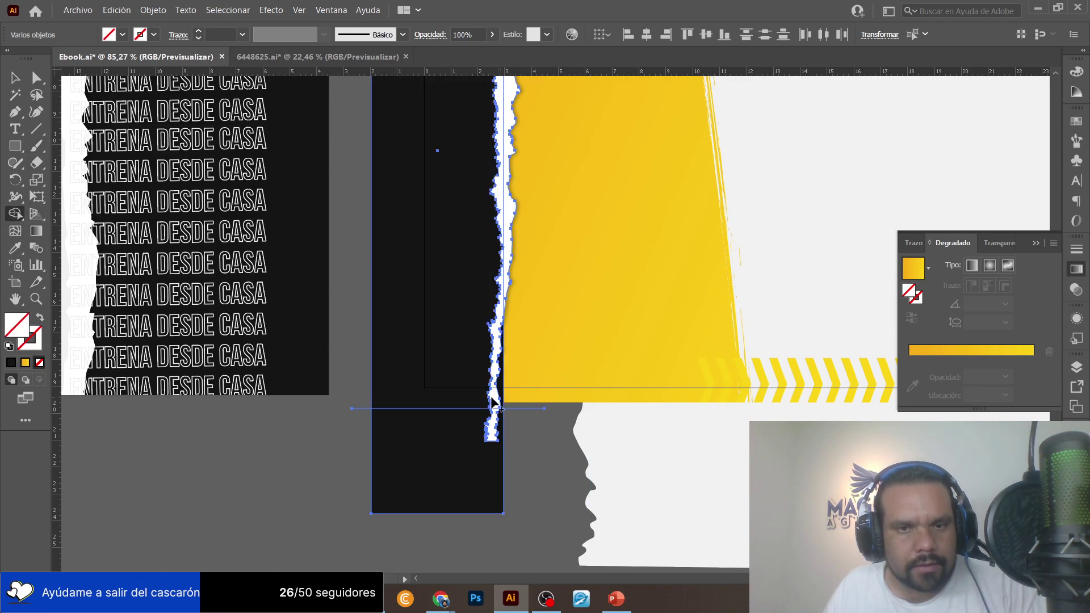
pyautogui.click(452, 440)
pyautogui.moveTo(534, 430); pyautogui.dragTo(534, 429)
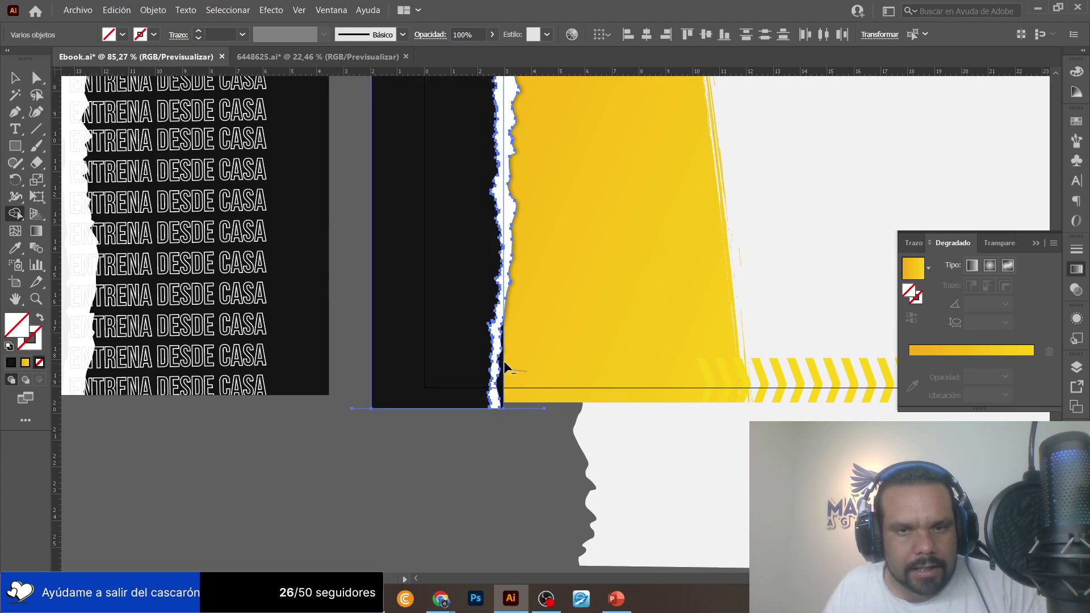
pyautogui.click(502, 302)
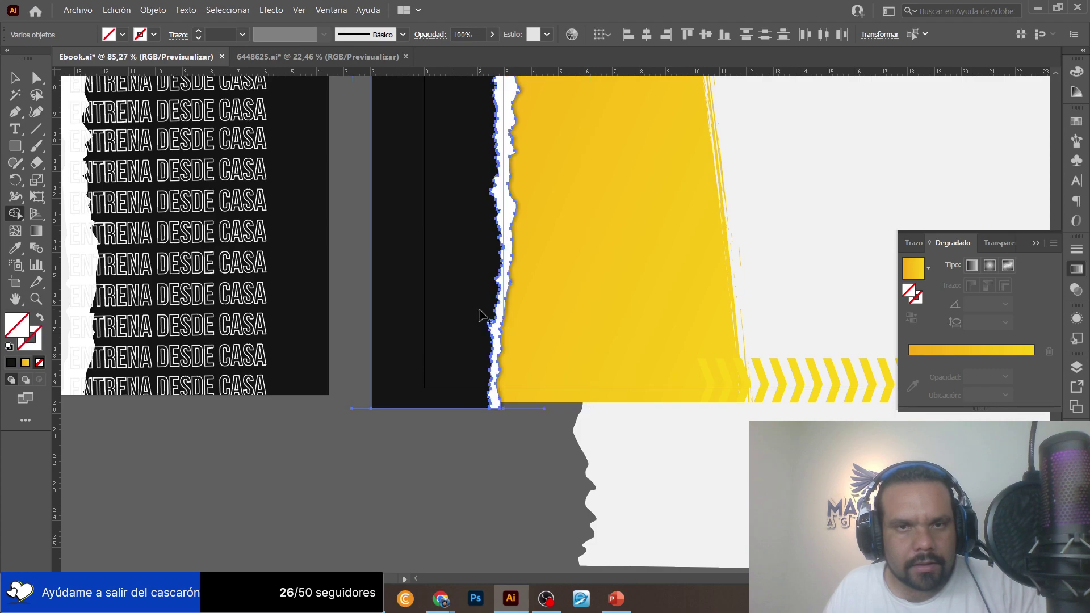
# Merge the small gaps along the torn edge near the top of artboard 010 into the strip with Shape Builder.
pyautogui.scroll(5, 502, 301)
pyautogui.scroll(1, 502, 307)
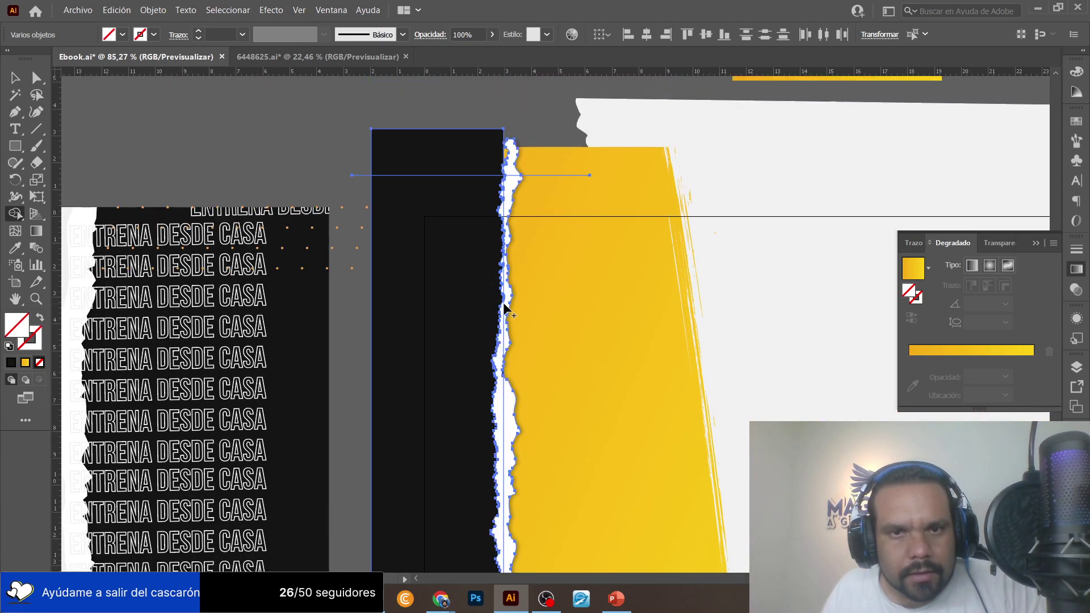
pyautogui.click(35, 300)
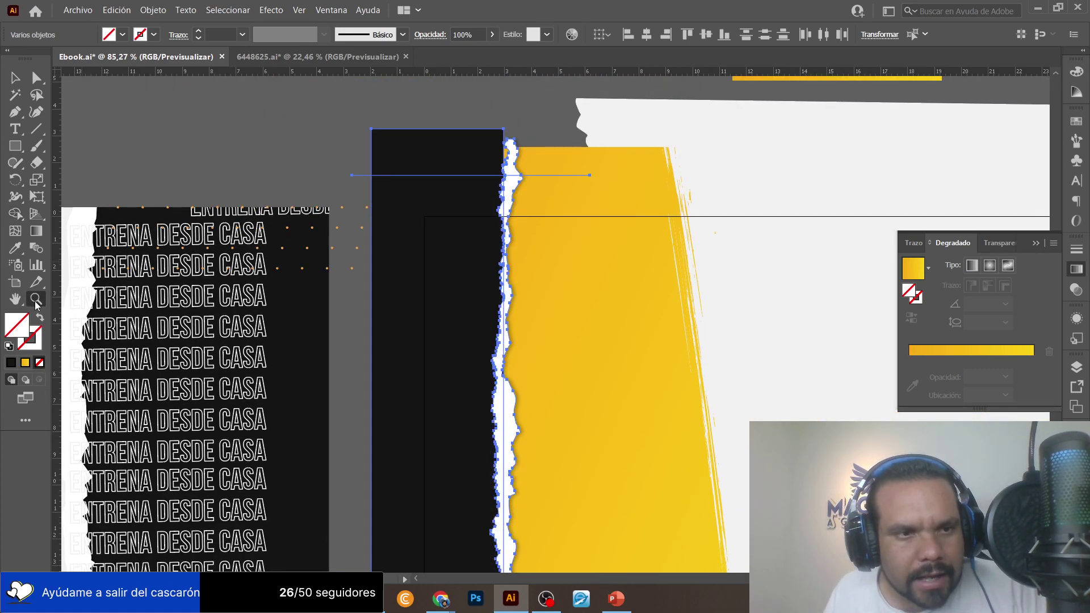
pyautogui.moveTo(568, 247); pyautogui.dragTo(735, 271)
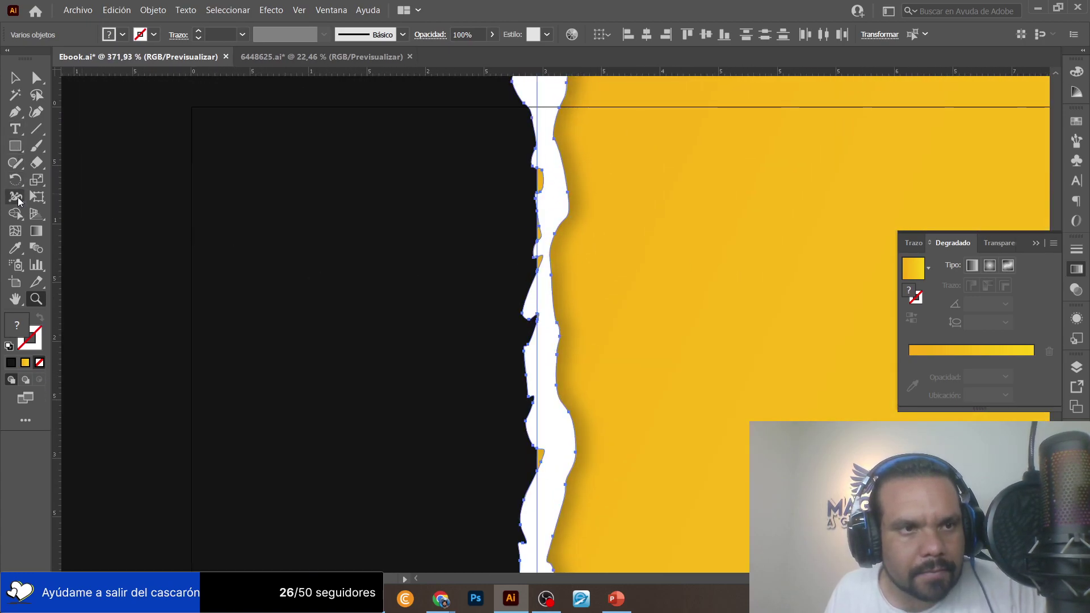
pyautogui.click(19, 215)
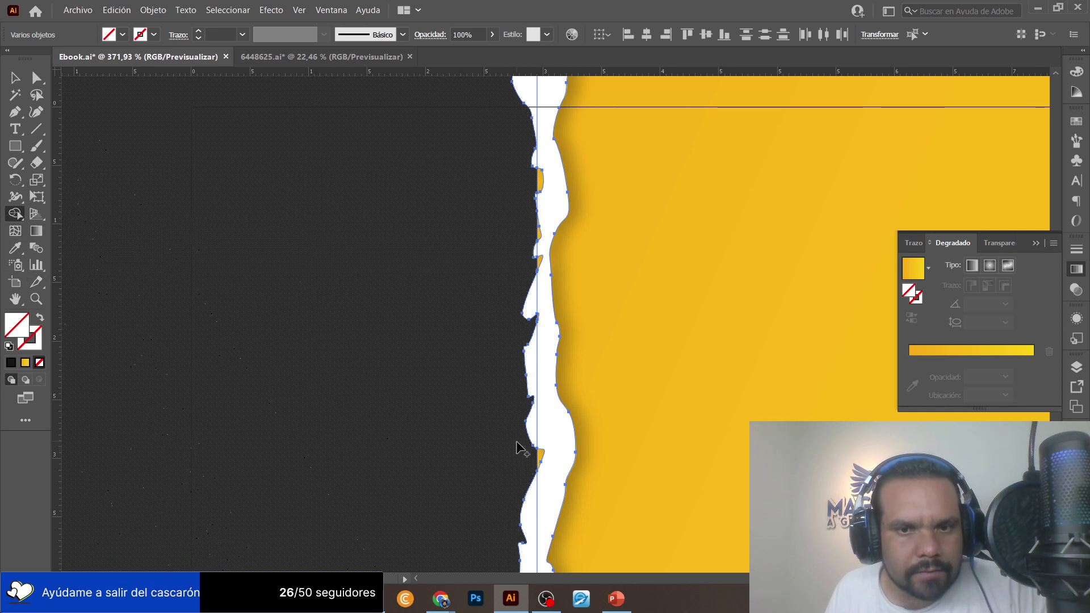
pyautogui.moveTo(539, 460); pyautogui.dragTo(489, 487)
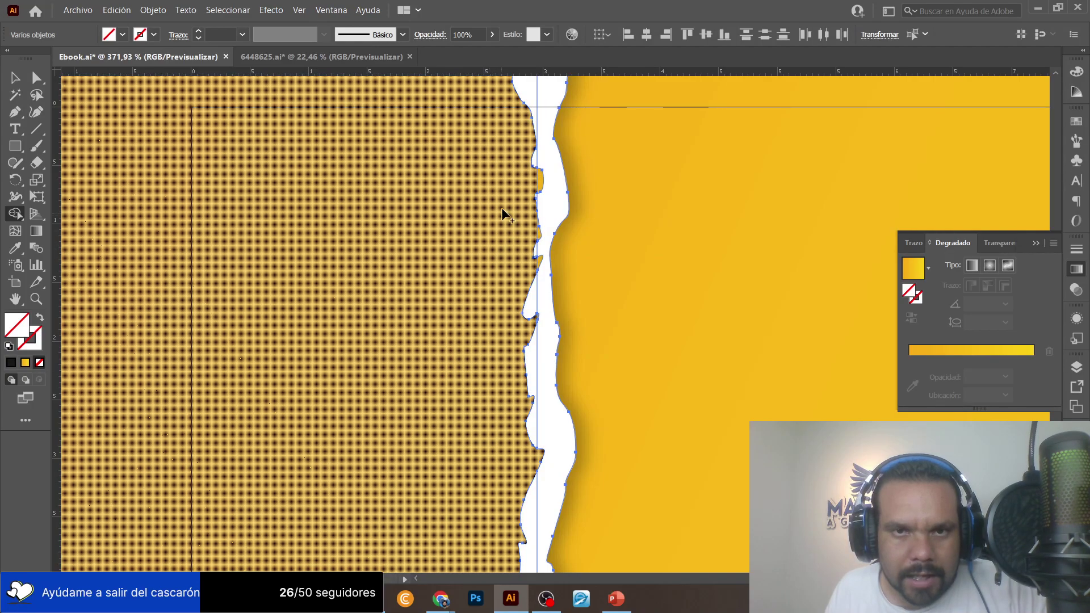
pyautogui.moveTo(543, 185); pyautogui.dragTo(518, 236)
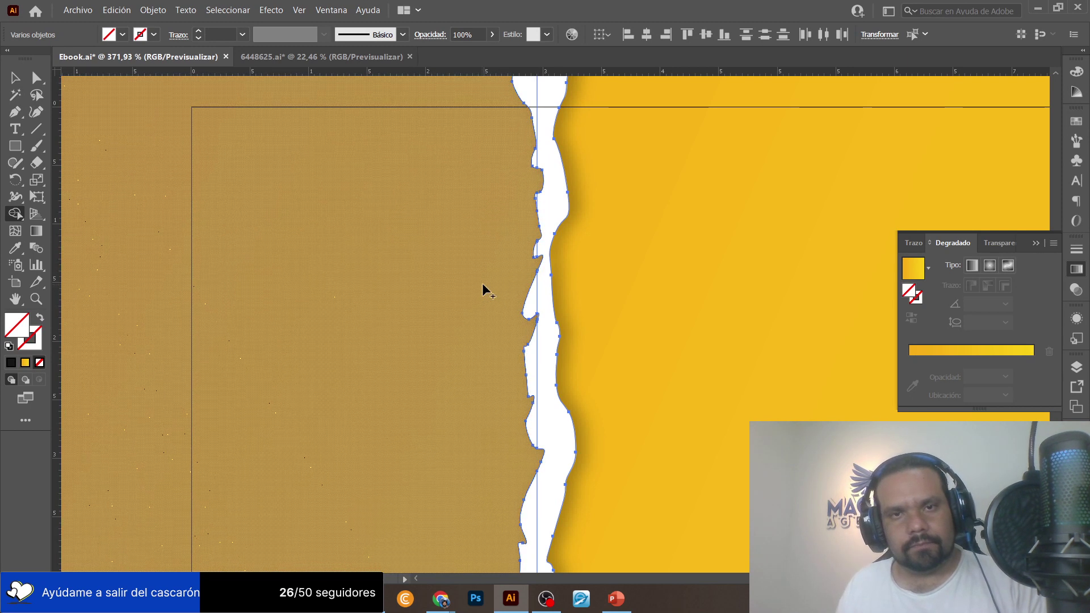
# Remove the dark sliver on the torn edge's outer side and merge the remaining notch farther down into the strip.
pyautogui.scroll(-1, 484, 290)
pyautogui.scroll(-7, 485, 289)
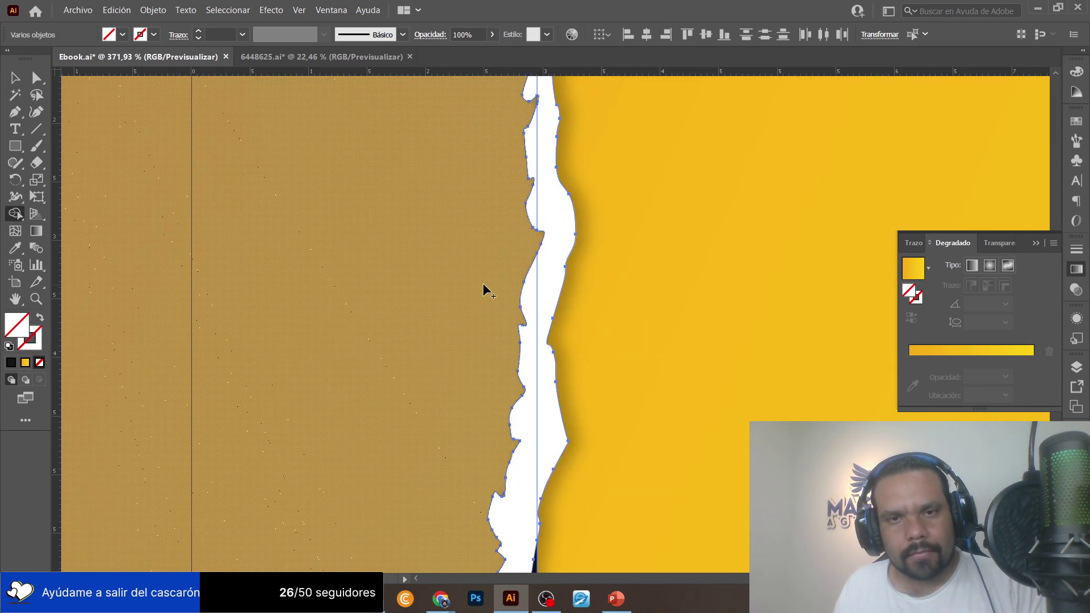
pyautogui.scroll(-8, 485, 290)
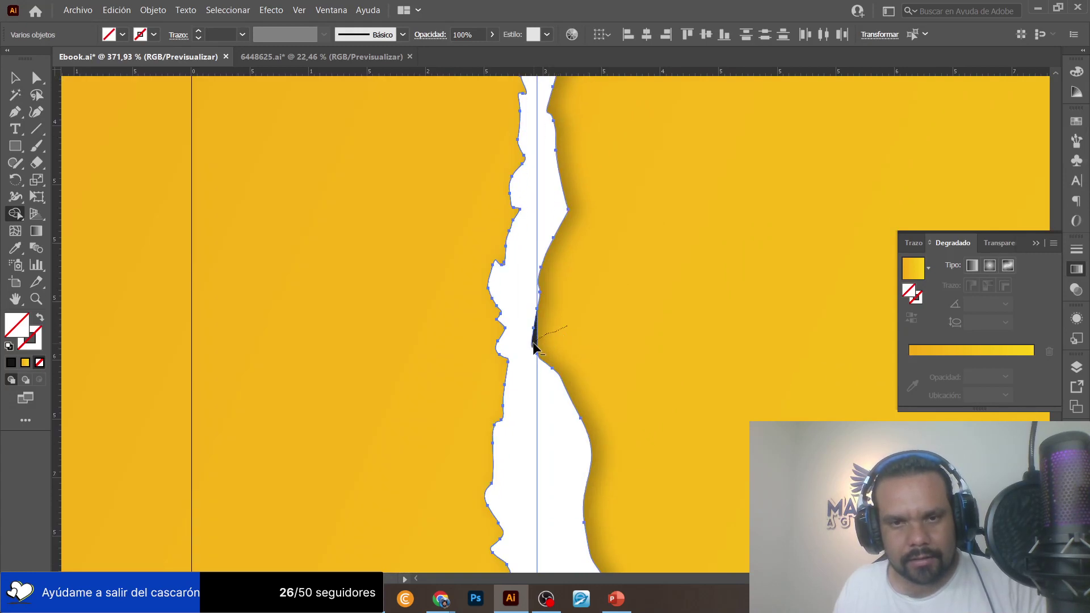
pyautogui.scroll(-20, 616, 319)
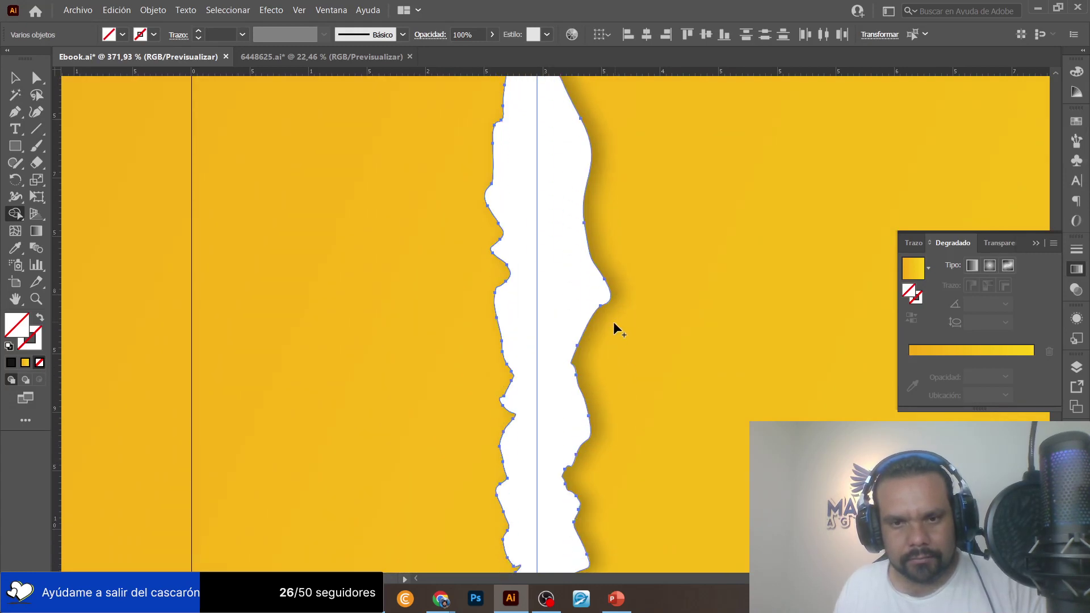
pyautogui.scroll(-10, 614, 322)
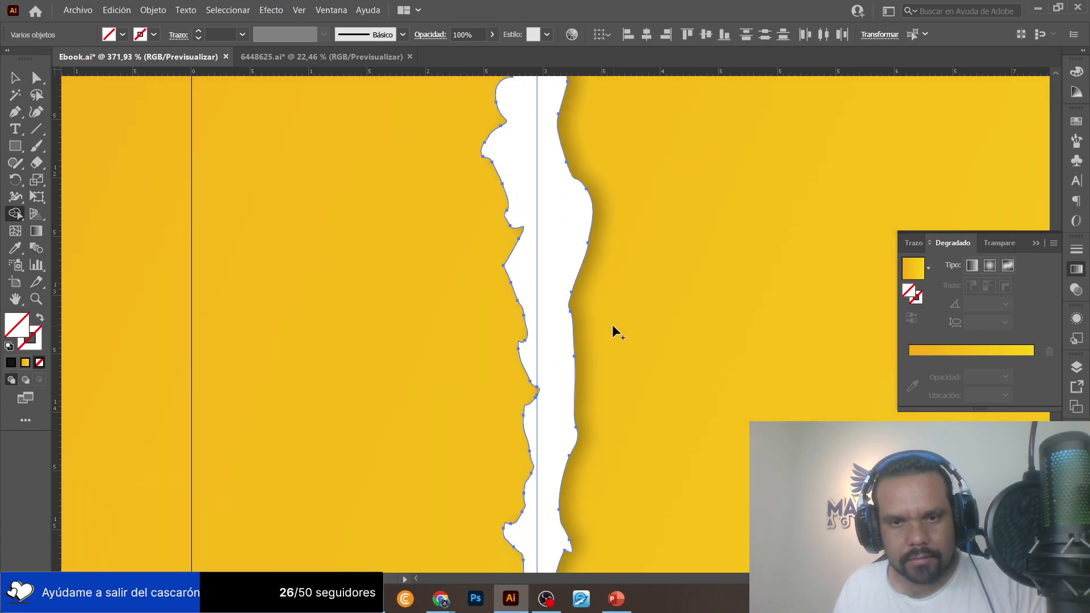
pyautogui.click(539, 395)
pyautogui.scroll(-3, 489, 401)
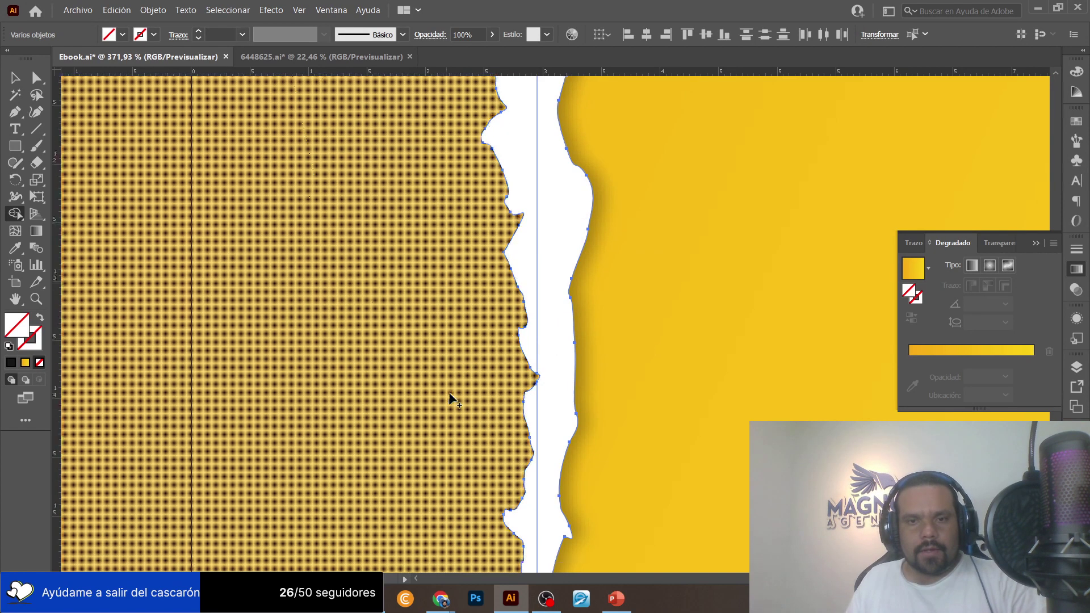
pyautogui.scroll(-14, 451, 401)
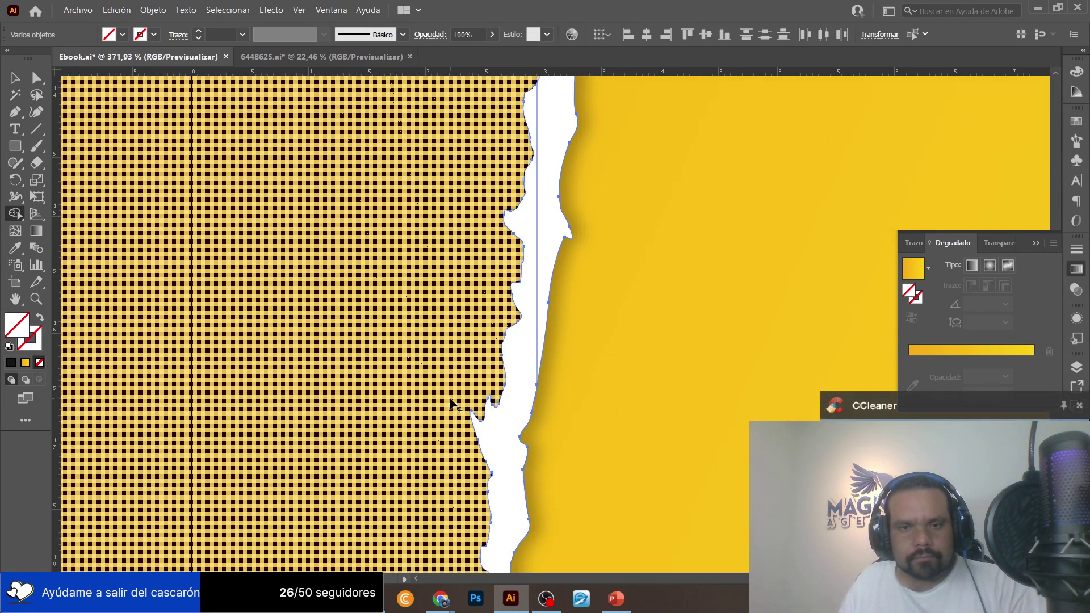
pyautogui.scroll(-3, 252, 405)
pyautogui.press('z')
pyautogui.keyDown('alt'); pyautogui.click(556, 273); pyautogui.keyUp('alt')
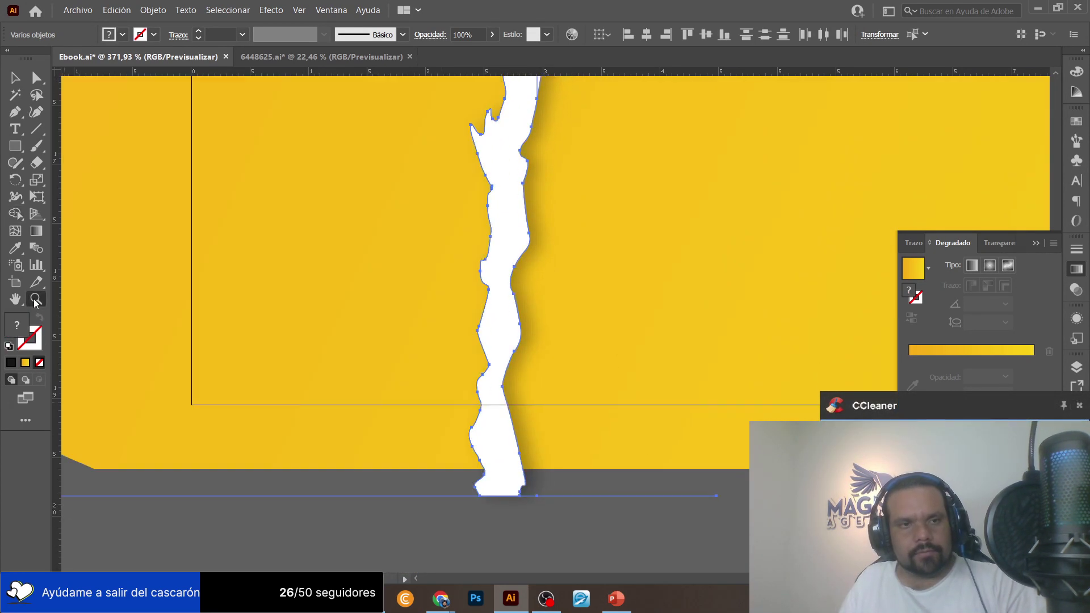
pyautogui.keyDown('alt'); pyautogui.click(318, 330); pyautogui.keyUp('alt')
pyautogui.keyDown('alt'); pyautogui.click(520, 240); pyautogui.keyUp('alt')
pyautogui.keyDown('alt'); pyautogui.click(520, 239); pyautogui.keyUp('alt')
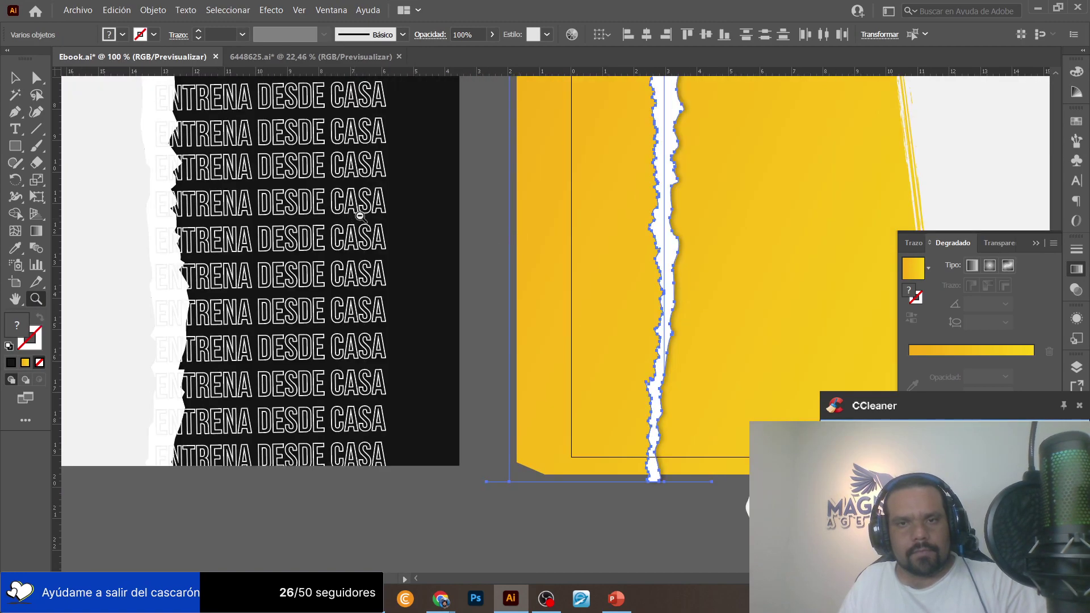
pyautogui.keyDown('alt'); pyautogui.click(580, 213); pyautogui.keyUp('alt')
pyautogui.click(16, 79)
pyautogui.doubleClick(537, 190)
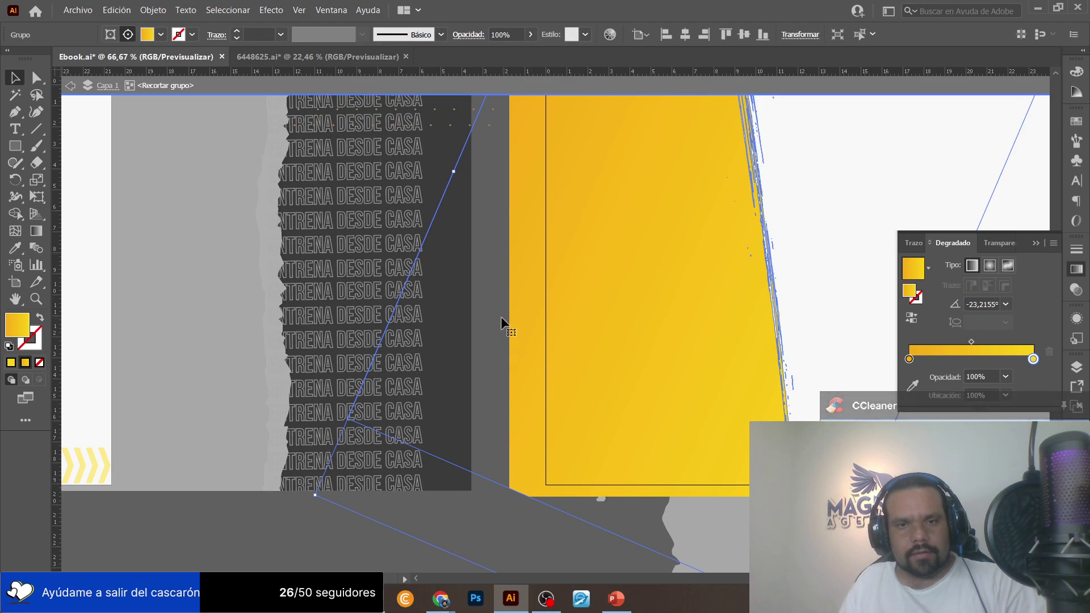
pyautogui.hotkey('ctrl', 'alt', '7')
pyautogui.doubleClick(523, 544)
pyautogui.hotkey('ctrl', 'z')
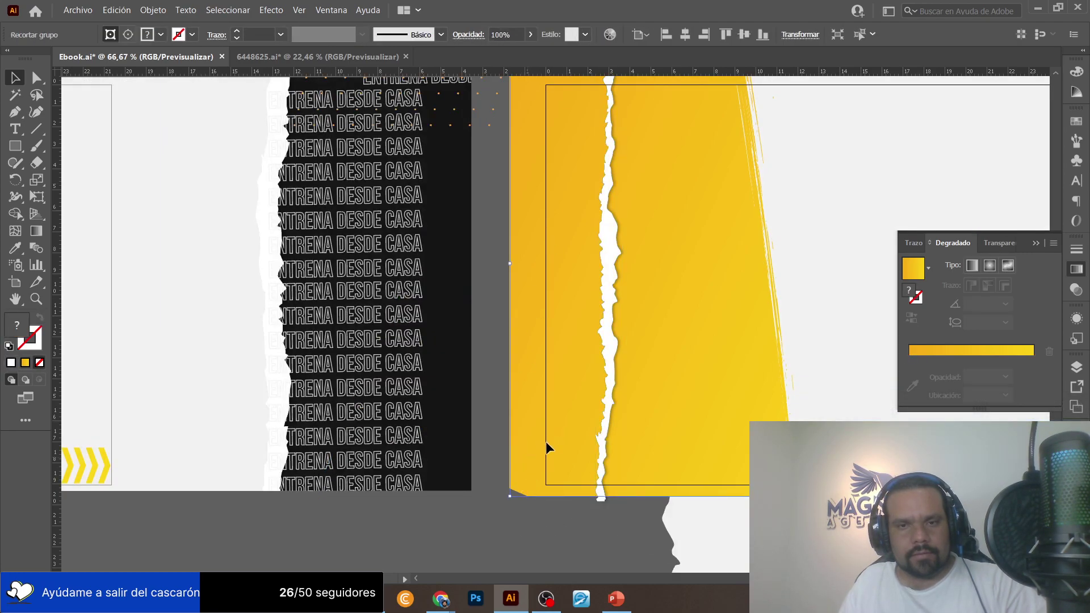
pyautogui.hotkey('ctrl', 'z')
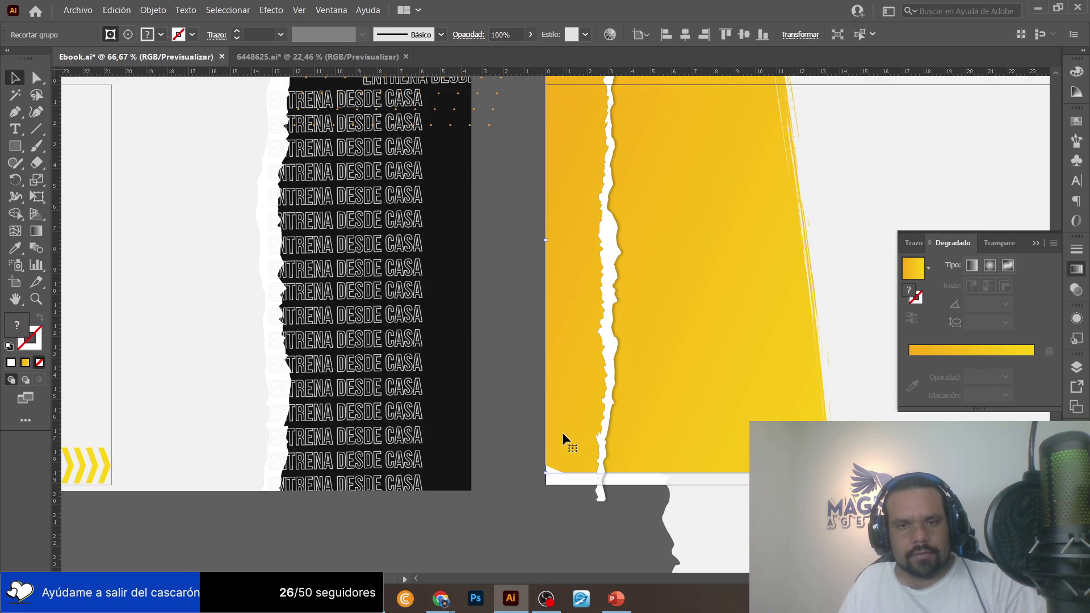
pyautogui.hotkey('ctrl', 'z')
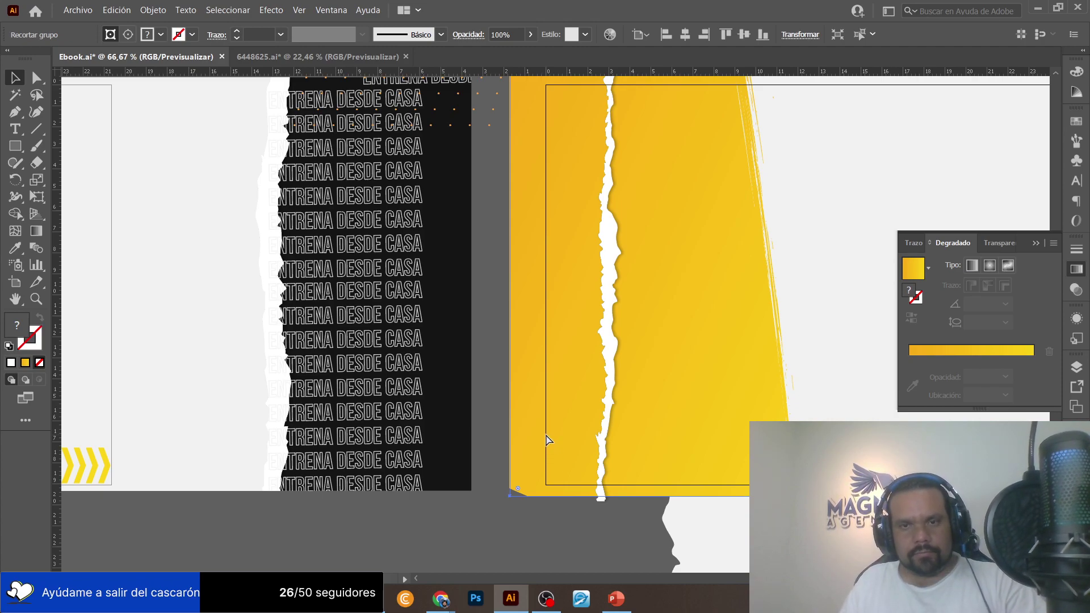
pyautogui.click(725, 305)
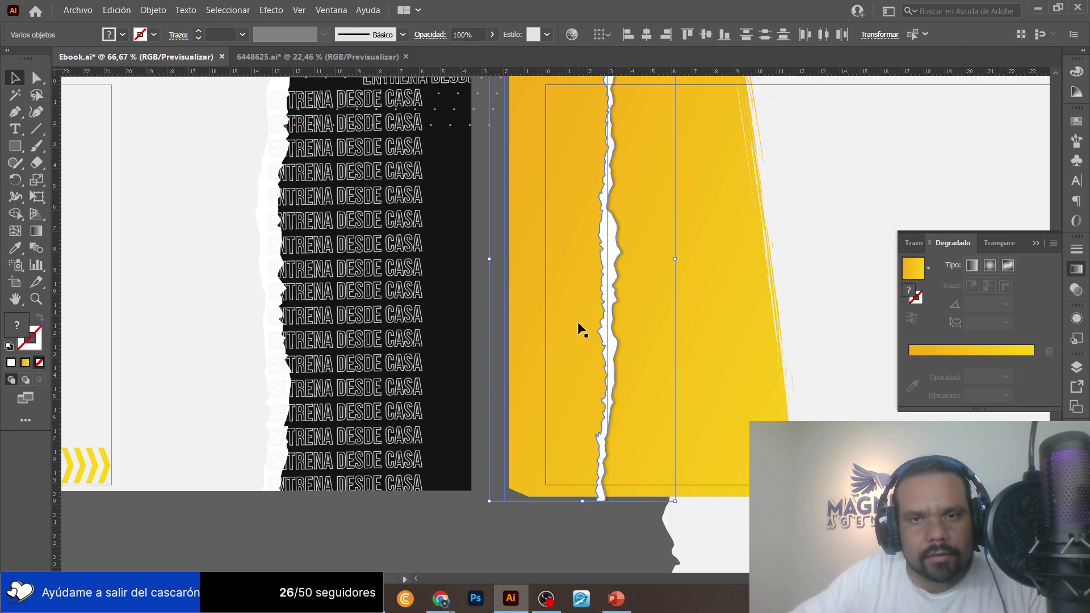
pyautogui.click(575, 393)
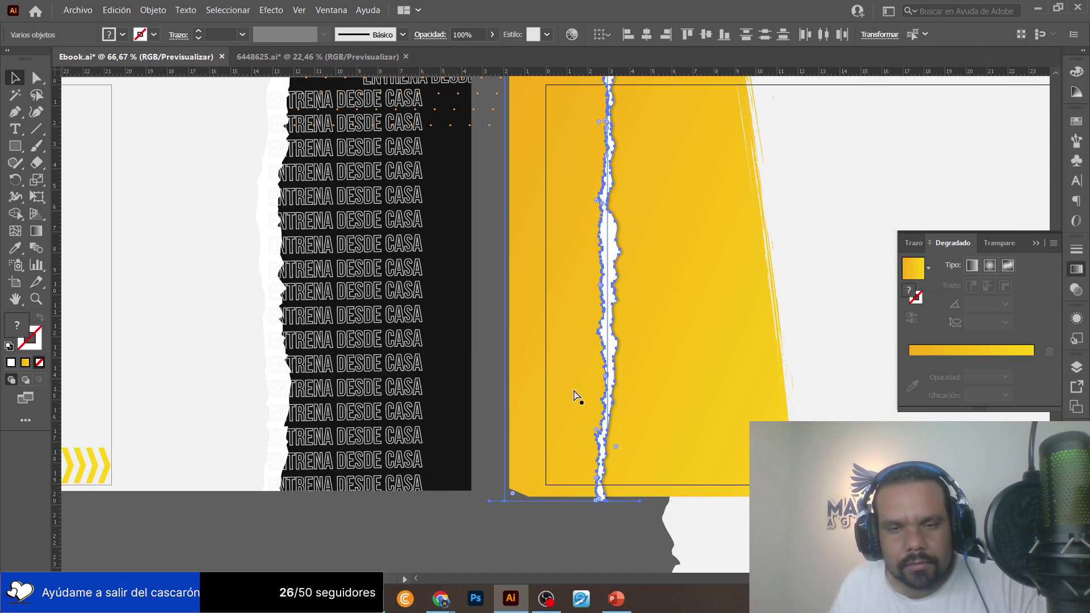
pyautogui.click(510, 389)
pyautogui.click(493, 504)
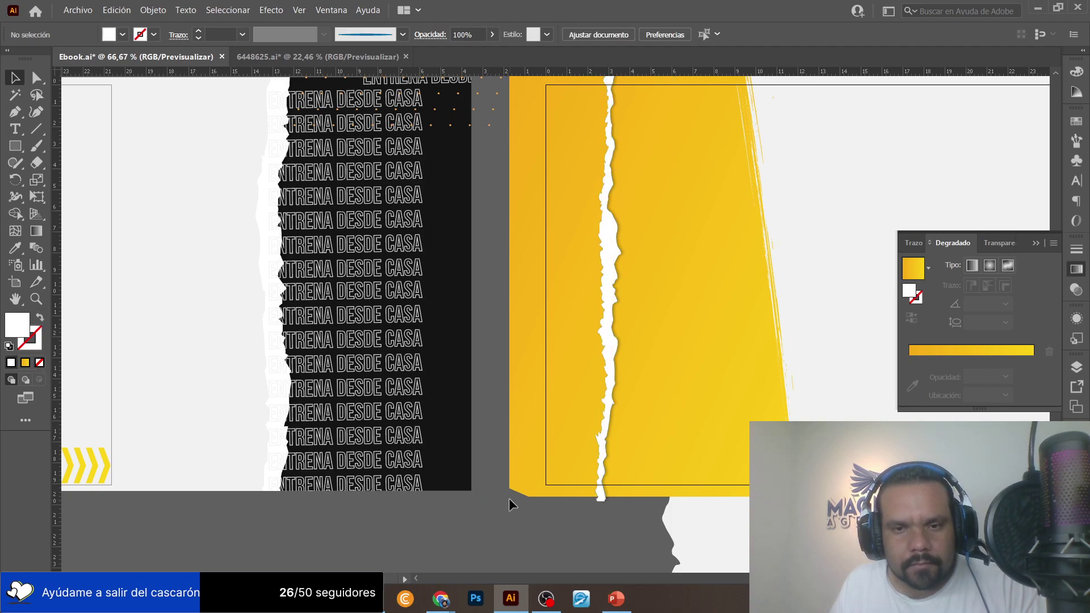
# Isolate the unfilled strip shape beside the torn edge and fill it with the black sampled from the neighbouring ENTRENA DESDE CASA panel.
pyautogui.click(540, 502)
pyautogui.doubleClick(541, 504)
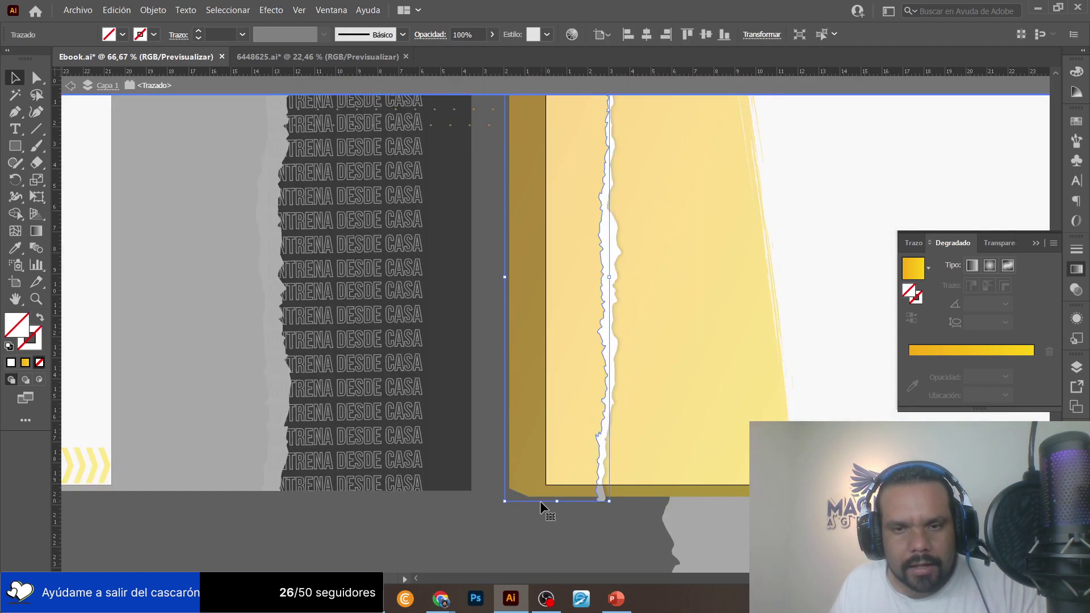
pyautogui.click(541, 503)
pyautogui.click(504, 504)
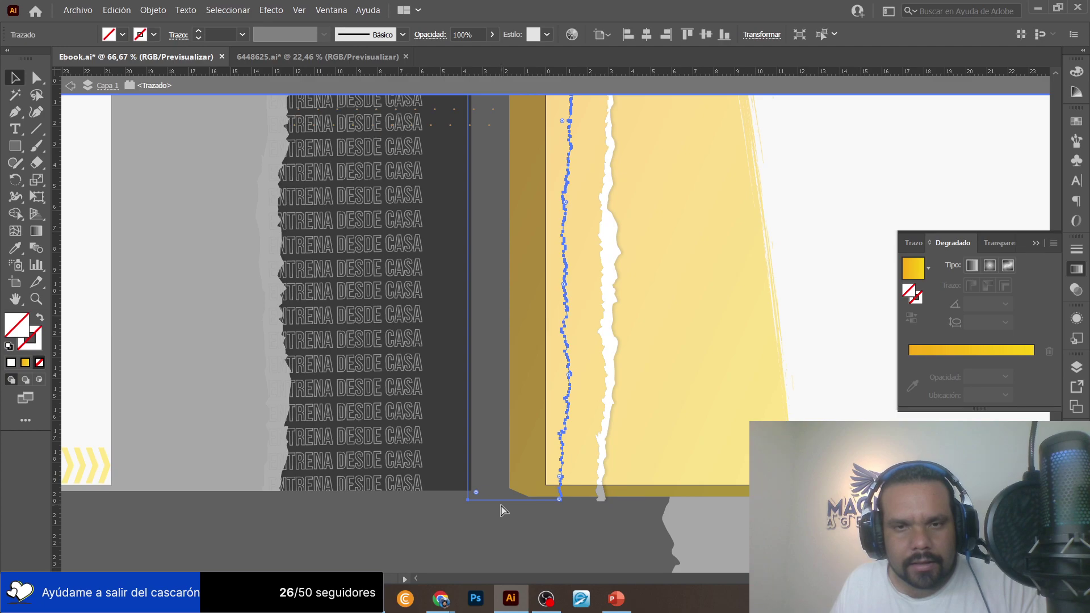
pyautogui.click(501, 507)
pyautogui.click(15, 252)
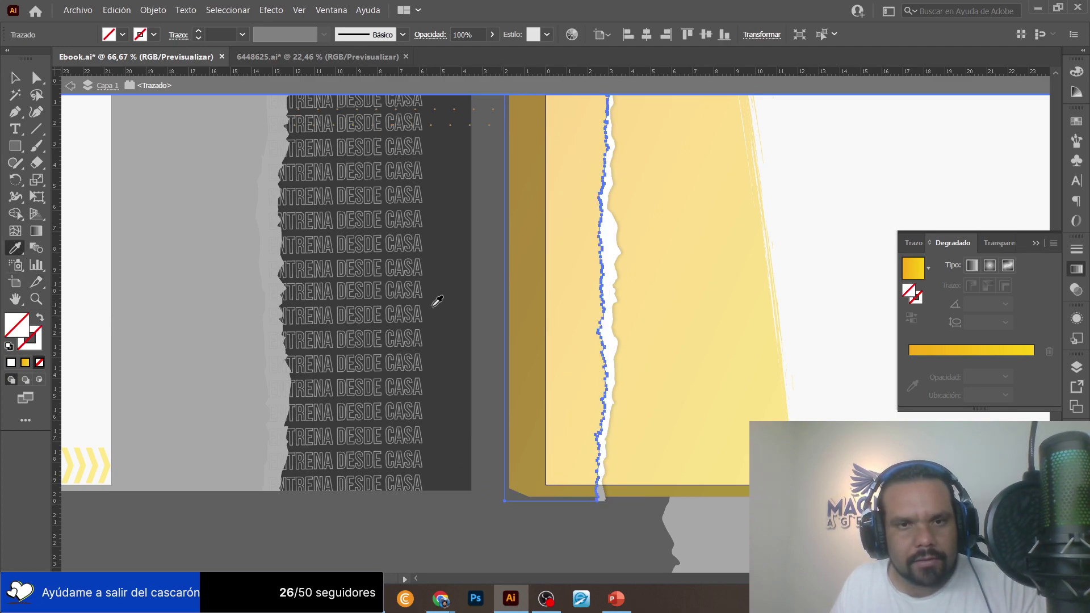
pyautogui.click(445, 261)
pyautogui.click(13, 80)
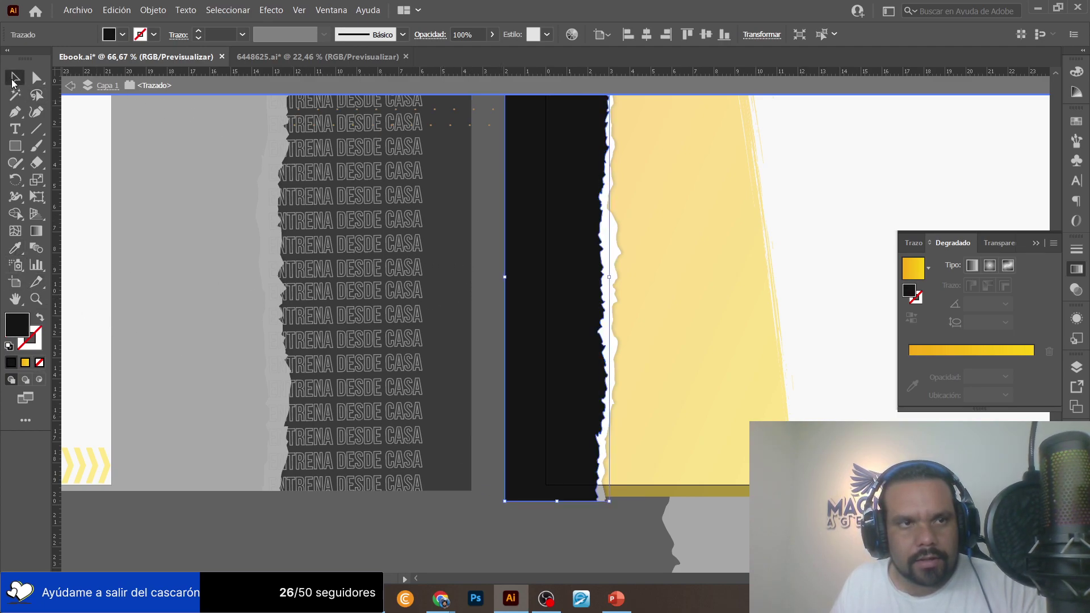
pyautogui.doubleClick(484, 568)
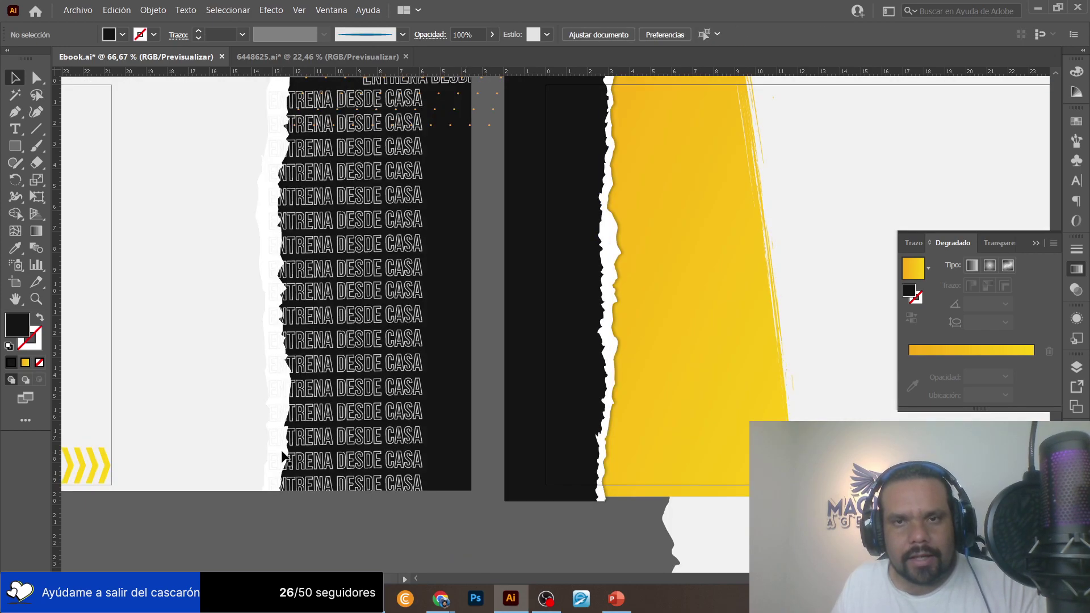
# Export the artboards as separate Ebook JPG files in RGB at maximum quality 10 and 72 ppi.
pyautogui.hscroll(6, 413, 433)
pyautogui.click(77, 10)
pyautogui.moveTo(200, 251)
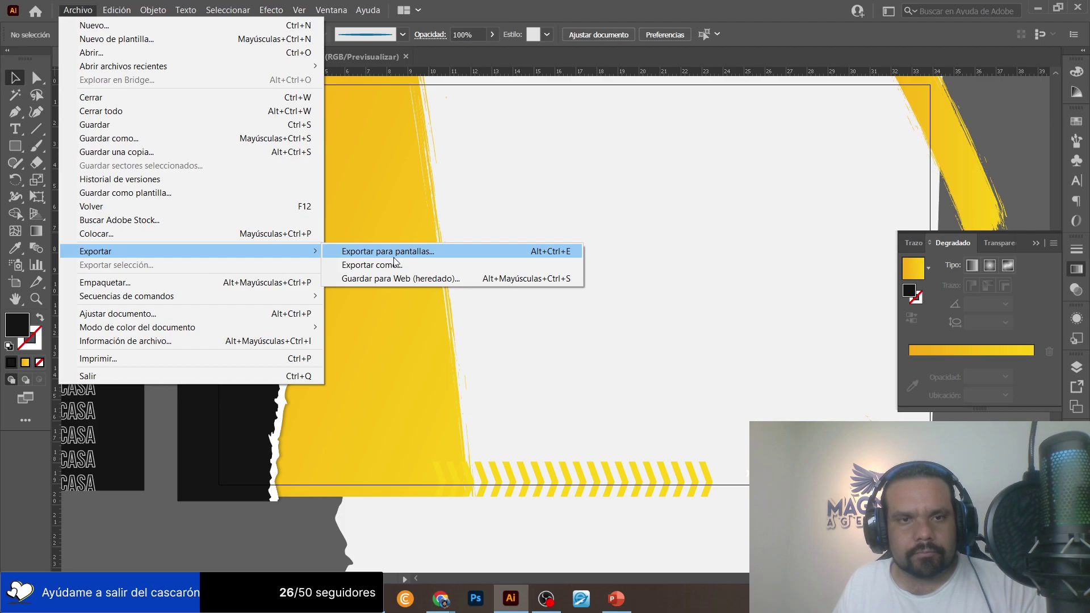
pyautogui.click(396, 265)
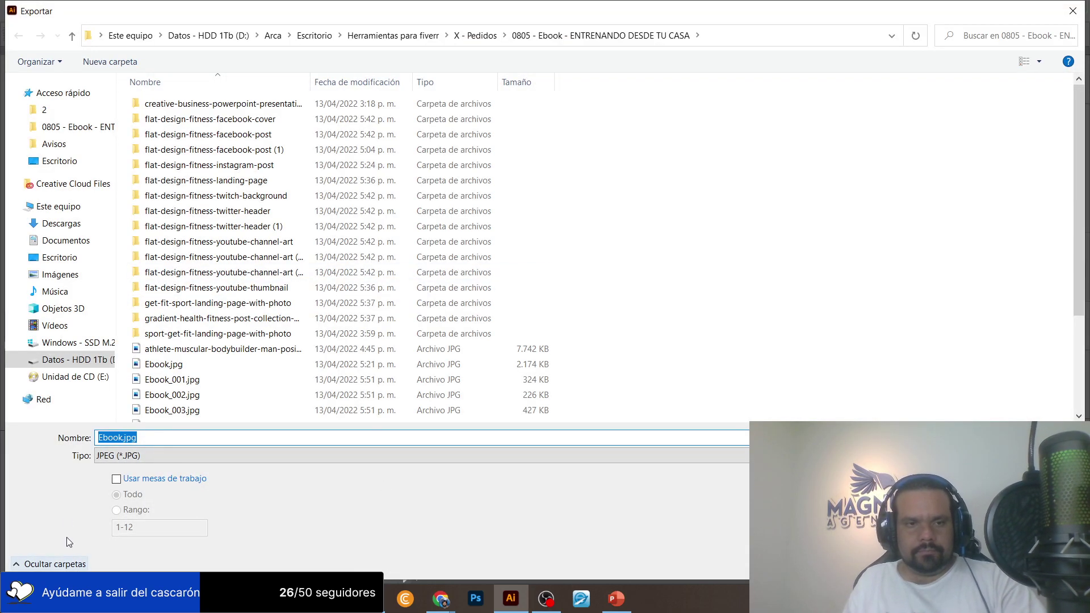
pyautogui.press('Return')
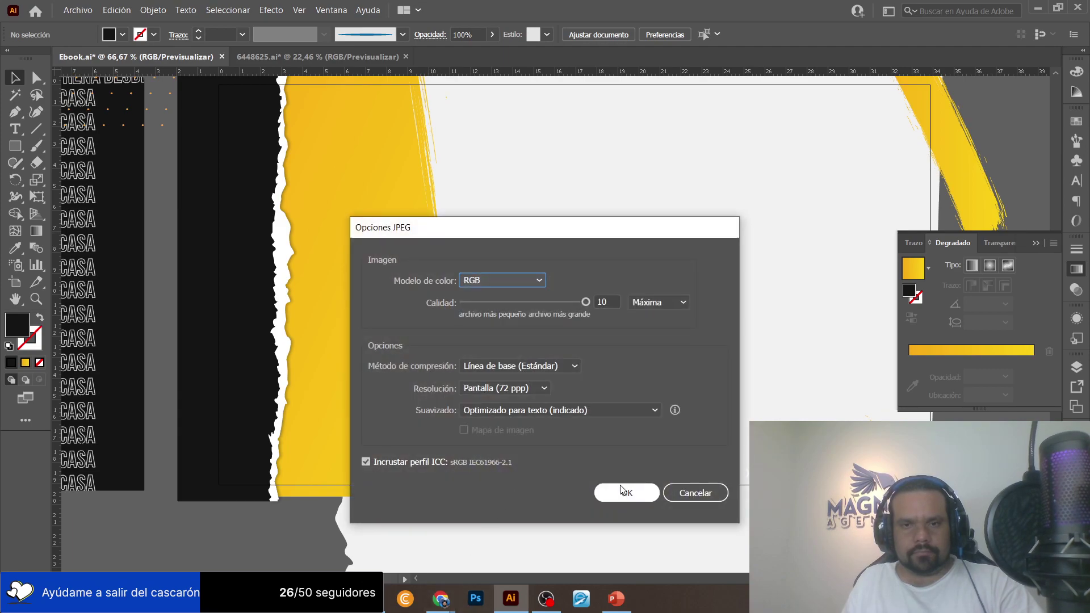
pyautogui.click(604, 488)
pyautogui.click(677, 453)
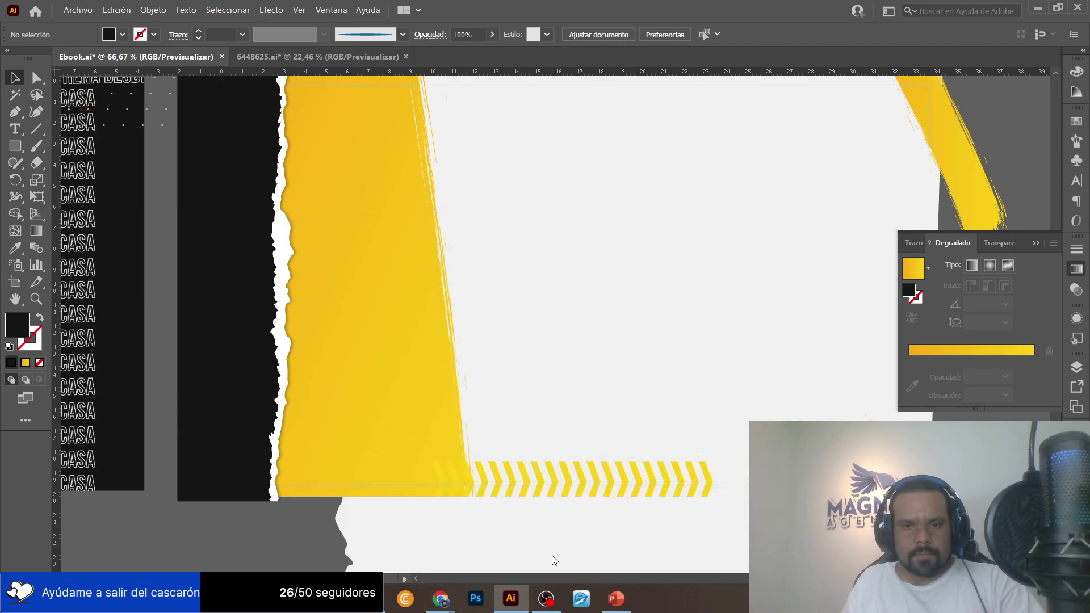
# Switch to Chrome, close the individual Freepik vector tabs while keeping the fitness facebook search, and bring up the Twitch stream manager.
pyautogui.moveTo(441, 597)
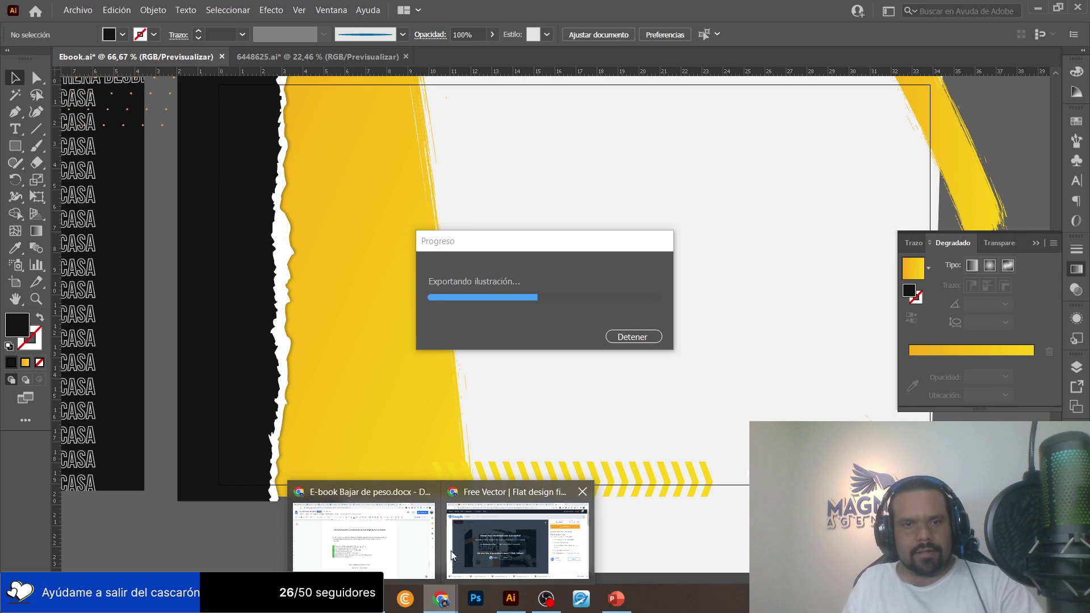
pyautogui.click(481, 540)
pyautogui.moveTo(440, 597)
pyautogui.click(454, 546)
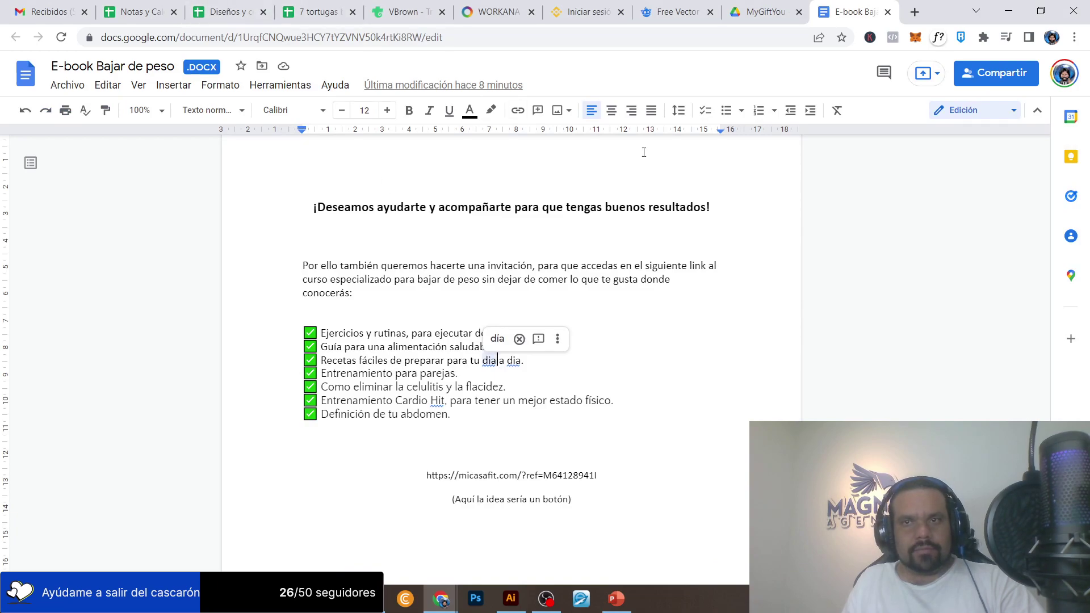
pyautogui.moveTo(441, 602)
pyautogui.click(471, 525)
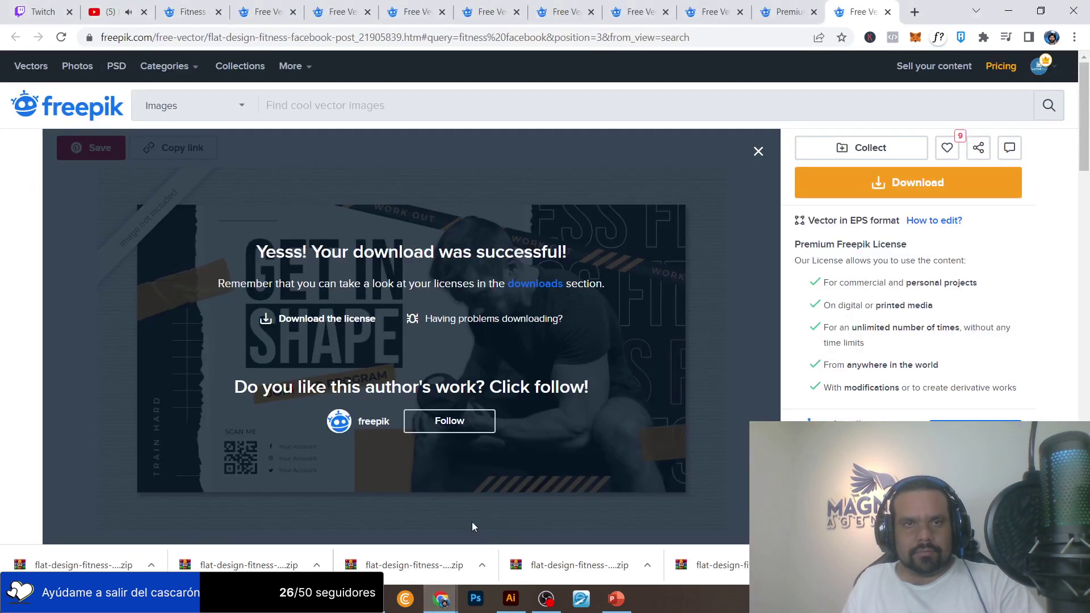
pyautogui.click(287, 7)
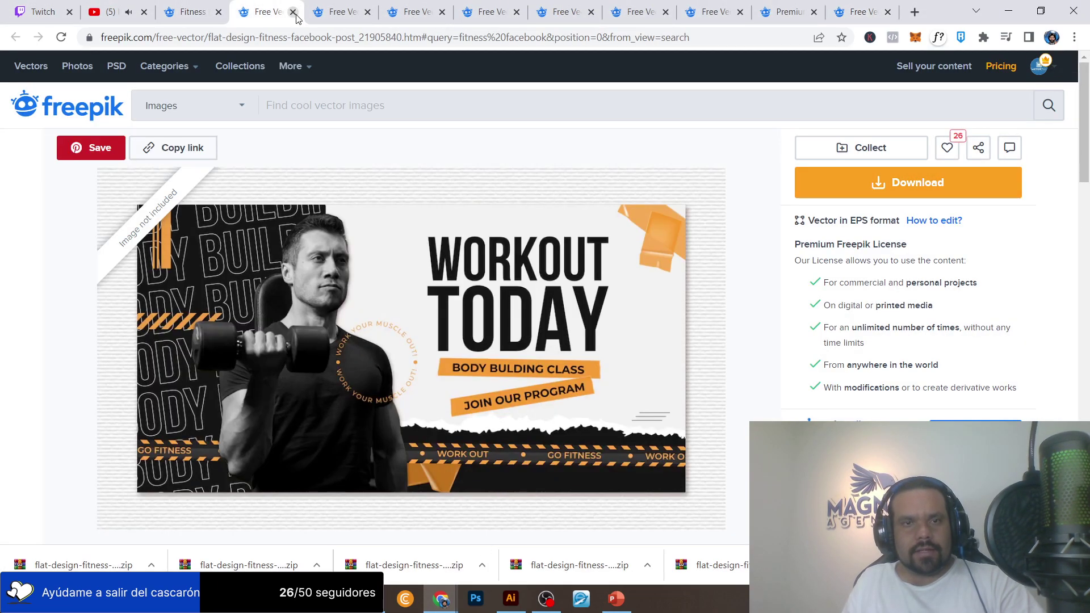
pyautogui.click(293, 12)
pyautogui.click(293, 12)
pyautogui.click(293, 12)
pyautogui.click(293, 12)
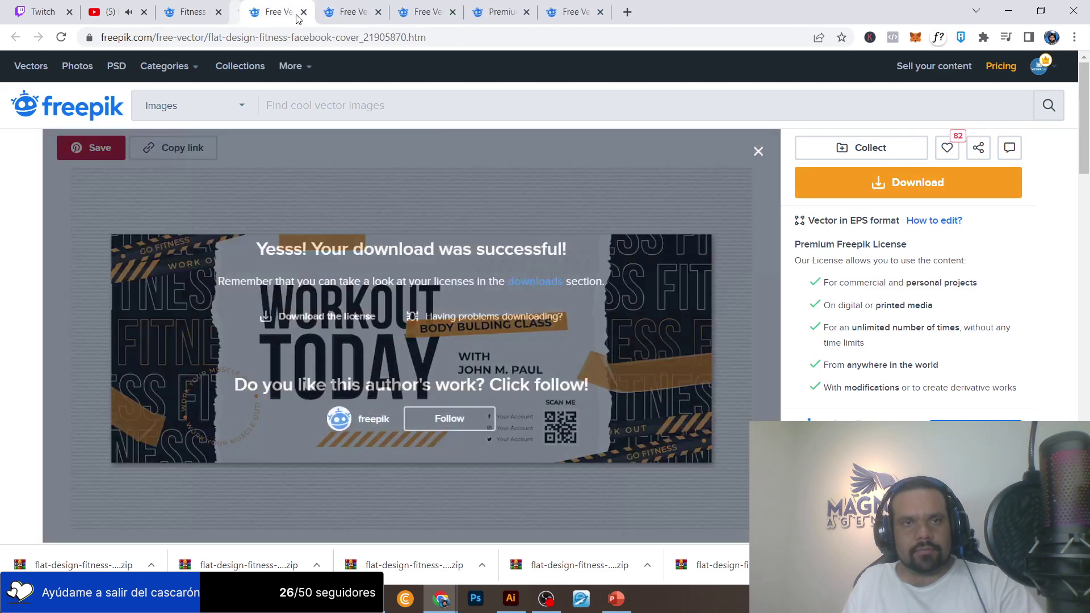
pyautogui.click(293, 12)
pyautogui.click(293, 12)
pyautogui.click(293, 12)
pyautogui.click(293, 12)
pyautogui.click(293, 12)
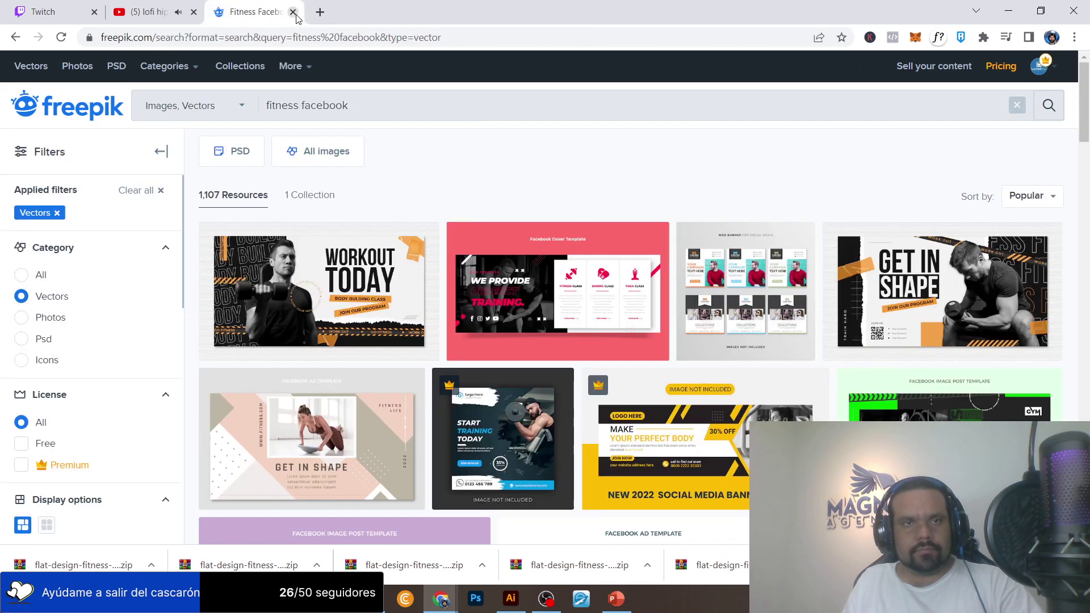
pyautogui.click(54, 12)
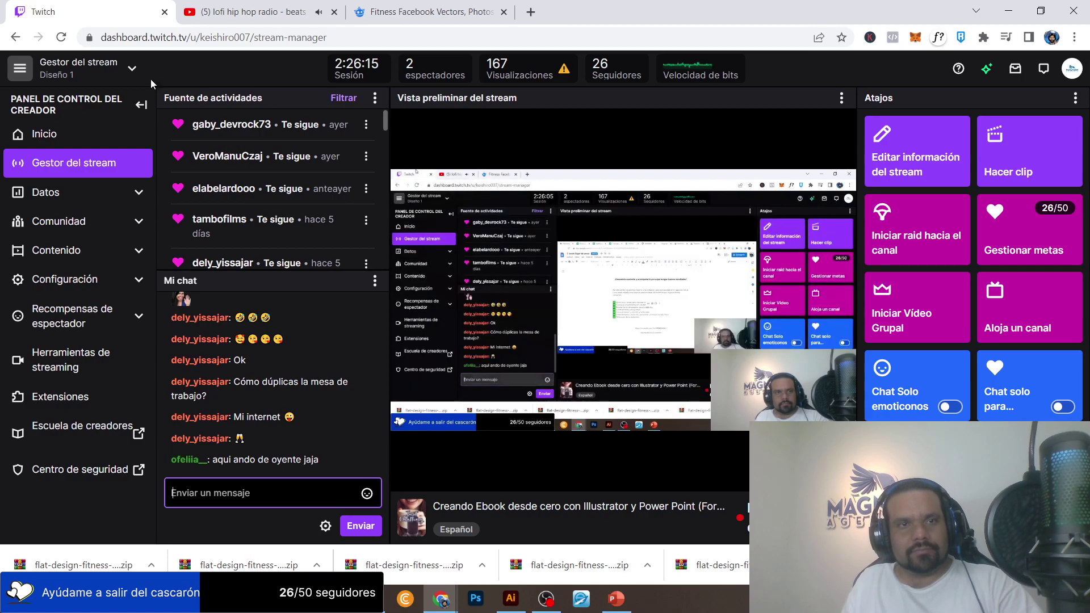
# Switch to PowerPoint and delete the background image from slide 9.
pyautogui.click(619, 606)
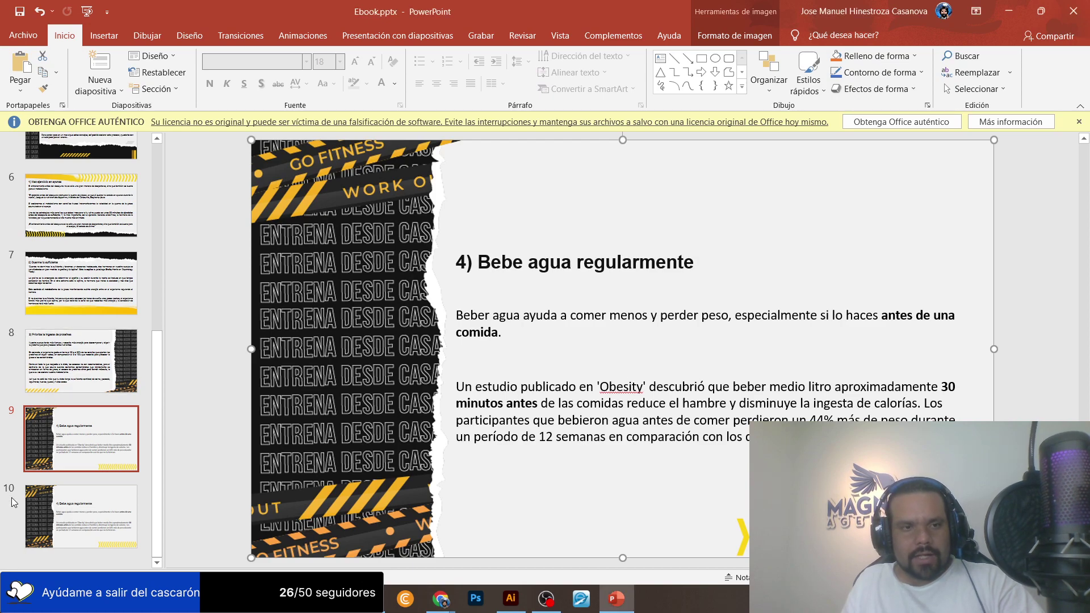
pyautogui.click(524, 328)
pyautogui.click(357, 330)
pyautogui.press('Delete')
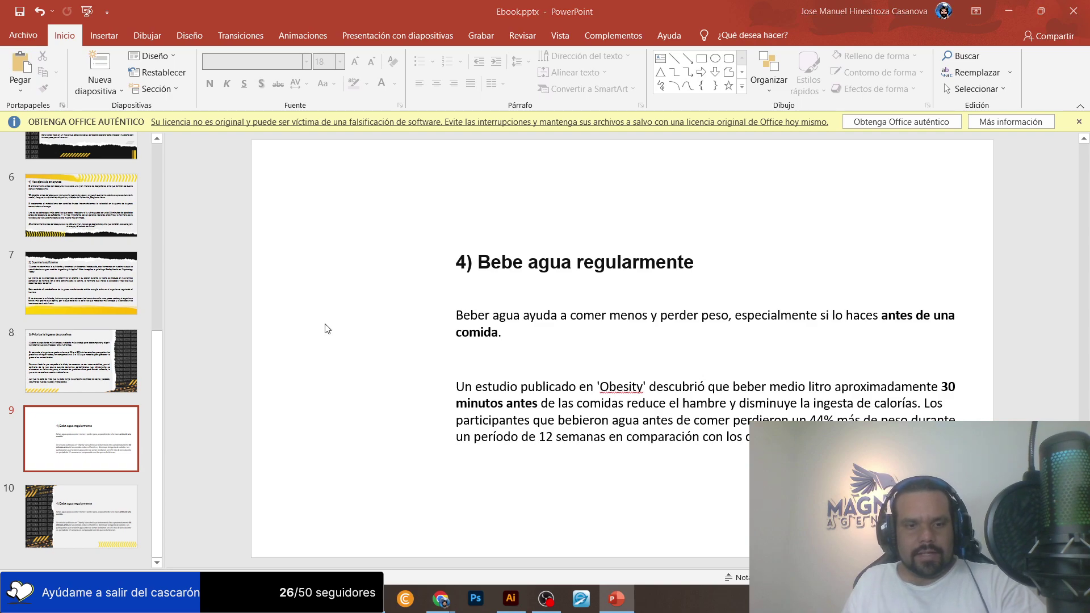
# Copy Ebook_010.jpg from the ebook project folder and paste it onto slide 9.
pyautogui.hotkey('alt', 'Tab')
pyautogui.hotkey('alt', 'Tab')
pyautogui.hotkey('alt', 'Tab')
pyautogui.hotkey('alt', 'Tab')
pyautogui.hotkey('alt', 'Tab')
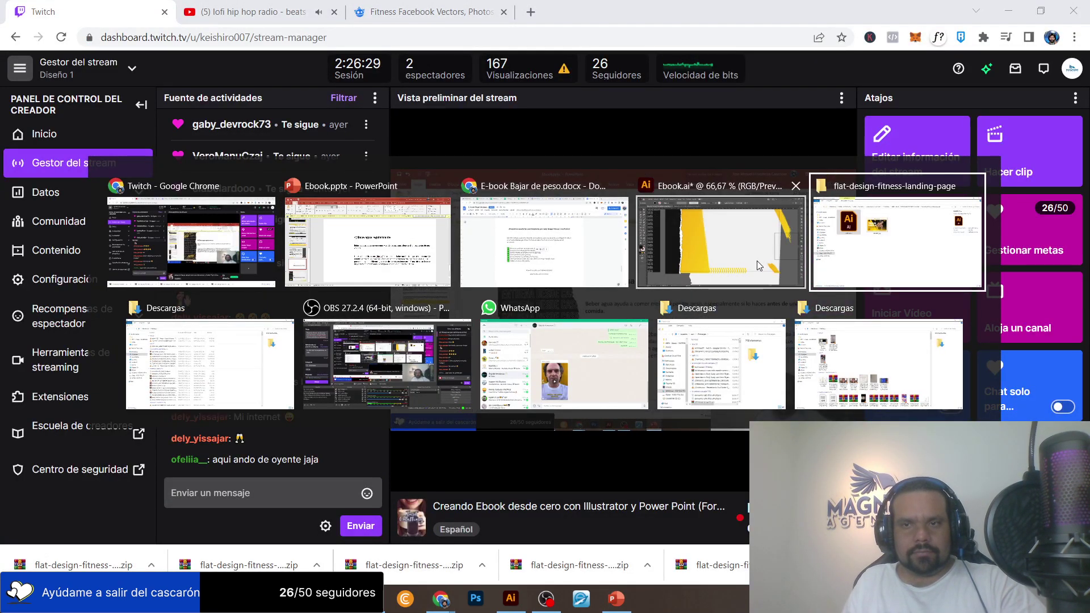
pyautogui.press('BackSpace')
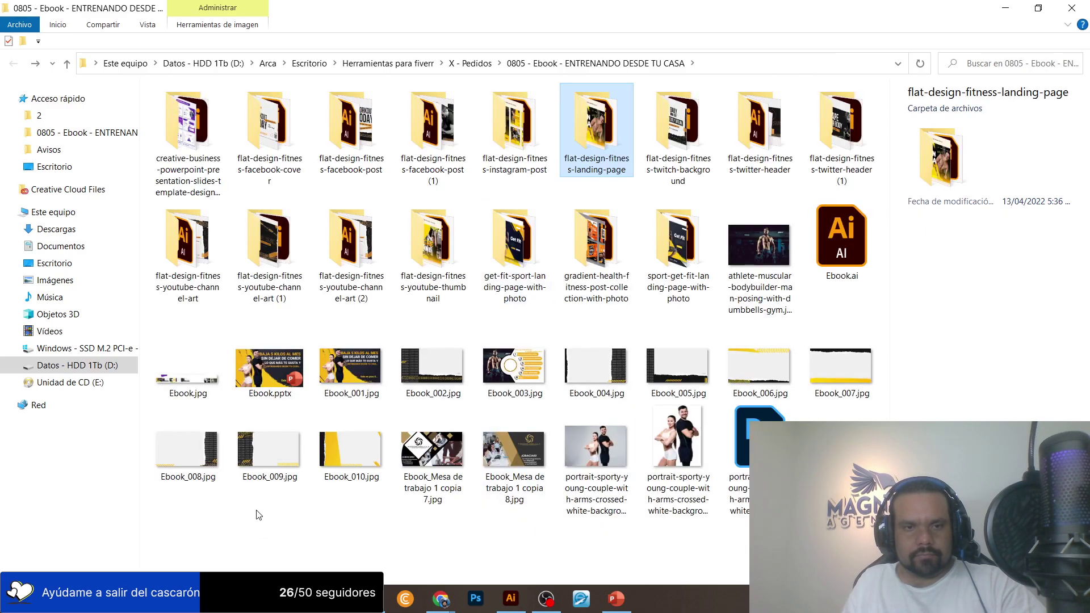
pyautogui.click(353, 476)
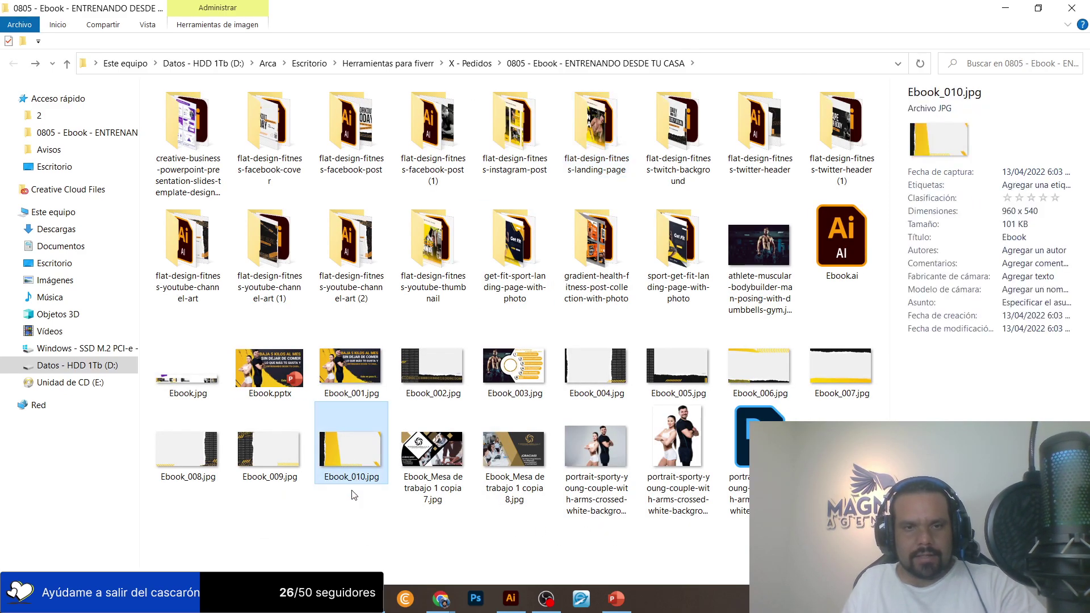
pyautogui.hotkey('alt', 'Tab')
pyautogui.hotkey('alt', 'Tab')
pyautogui.hotkey('alt', 'Tab')
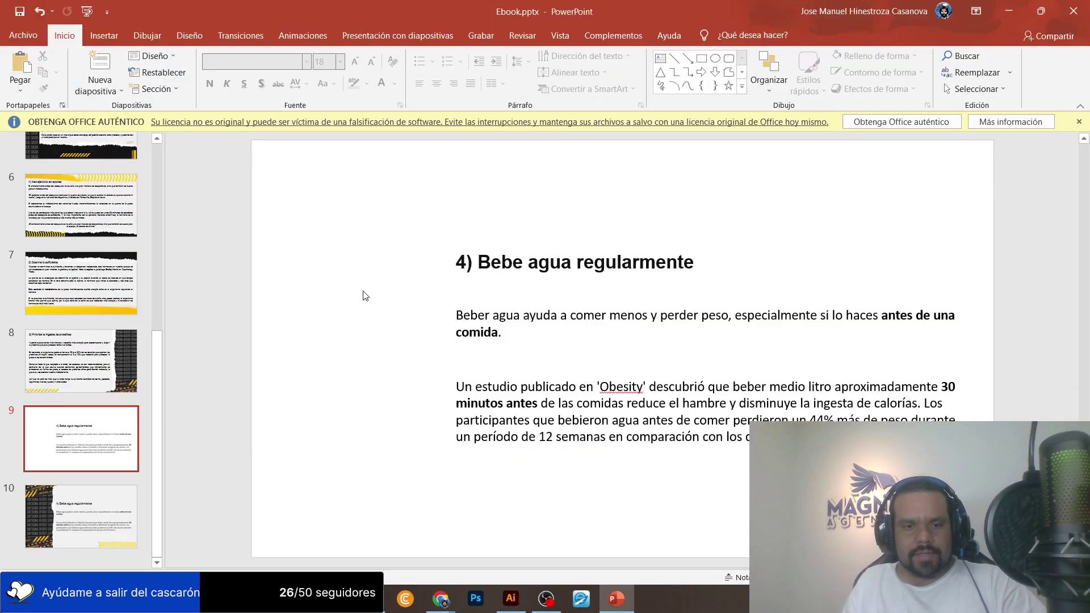
pyautogui.hotkey('ctrl', 'v')
# Send the pasted background image behind the "4) Bebe agua regularmente" text on slide 9.
pyautogui.rightClick(404, 292)
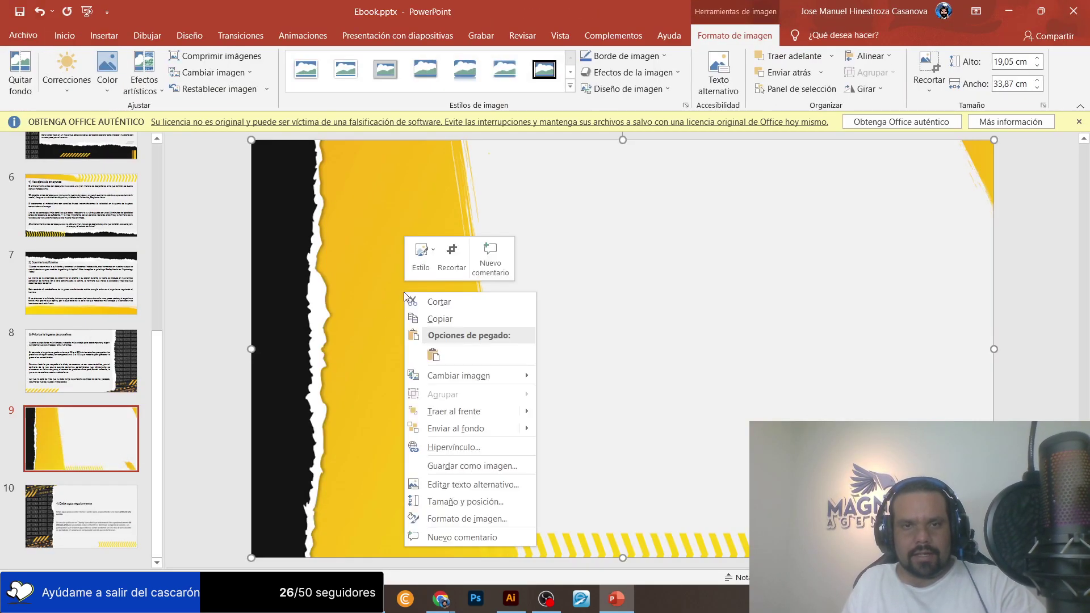
pyautogui.click(456, 428)
pyautogui.click(605, 262)
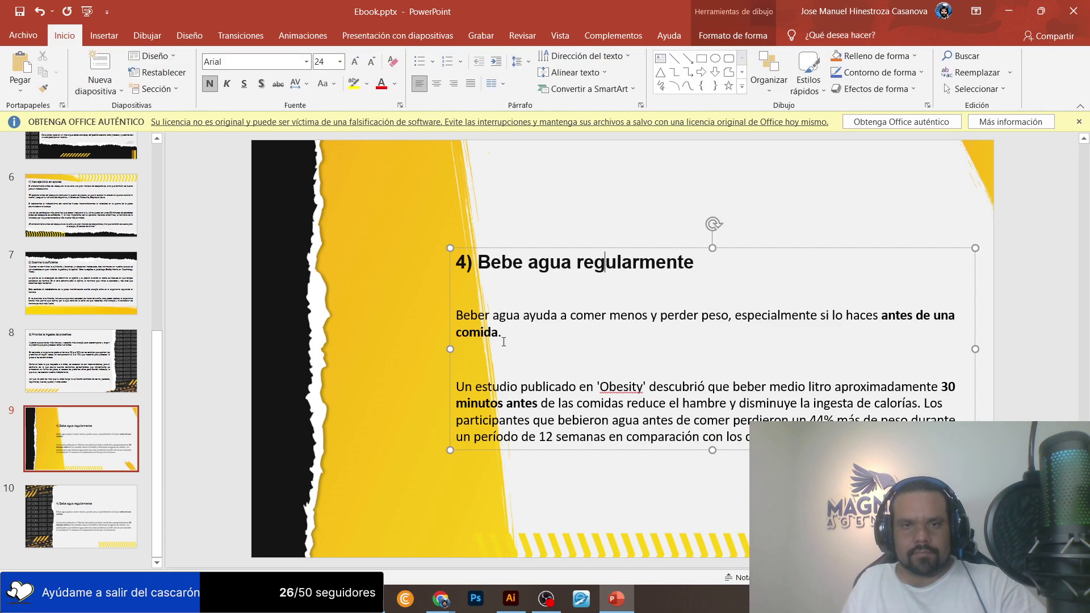
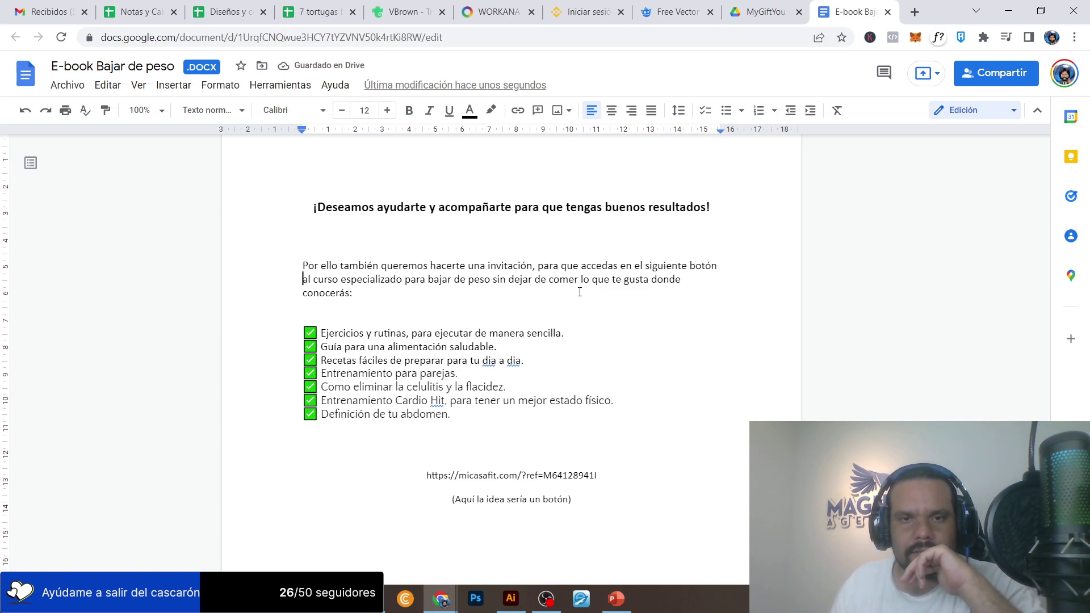
# Correct both misspelled "dia" words to "día" in the document's recipes bullet.
pyautogui.click(489, 361)
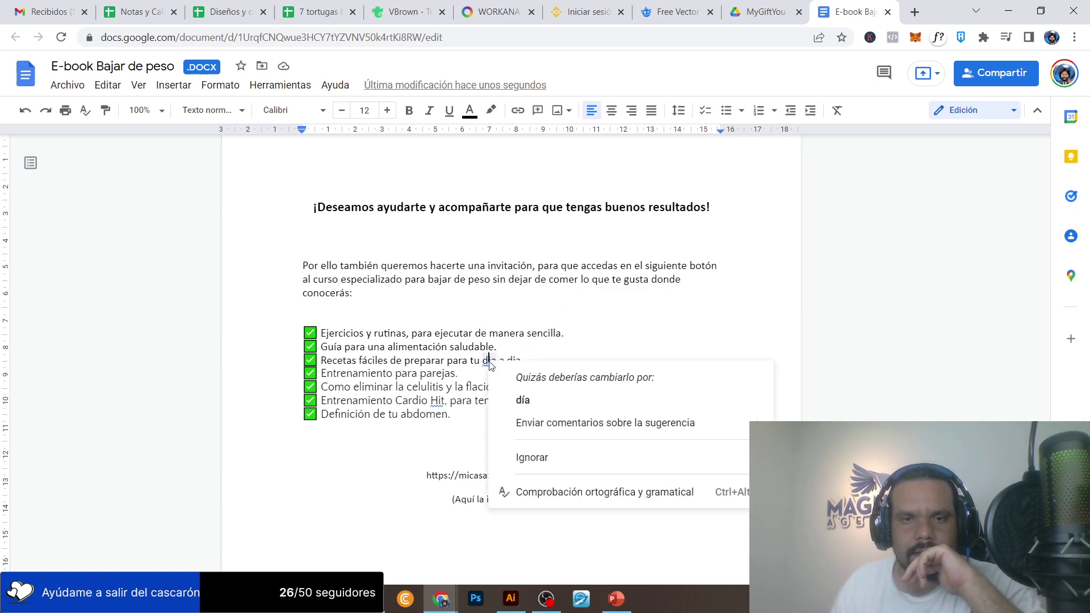
pyautogui.click(523, 400)
pyautogui.click(516, 361)
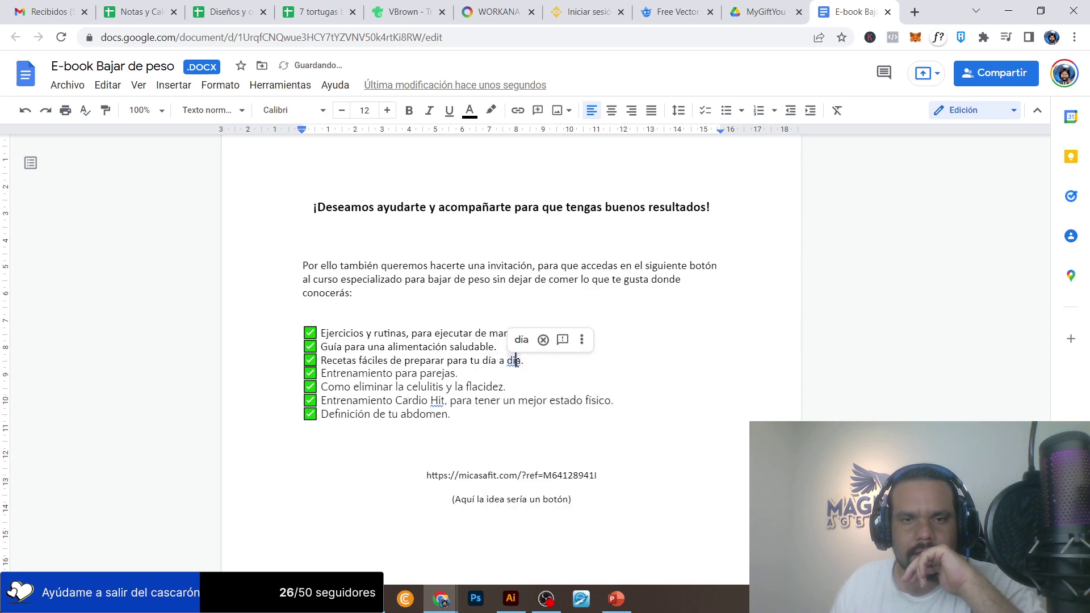
pyautogui.click(521, 341)
pyautogui.moveTo(435, 278); pyautogui.dragTo(567, 293)
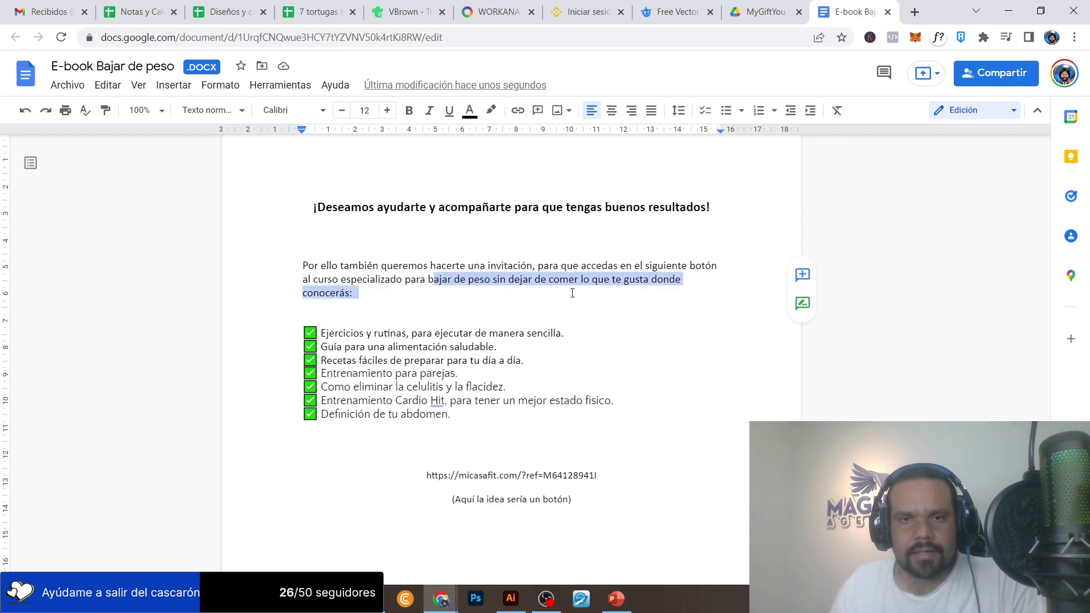
pyautogui.moveTo(651, 286); pyautogui.dragTo(394, 321)
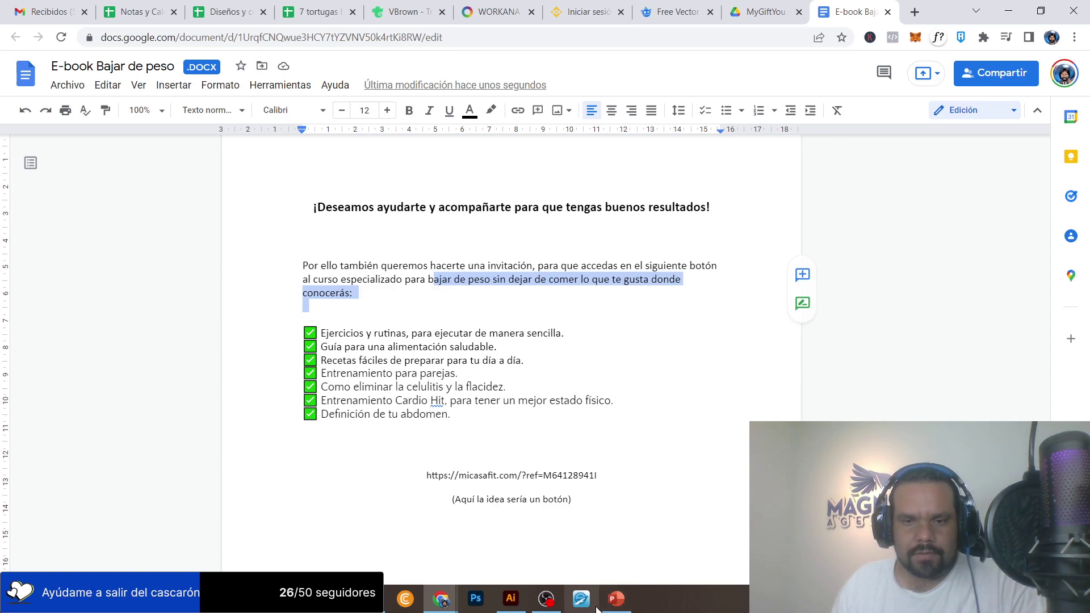
pyautogui.click(617, 599)
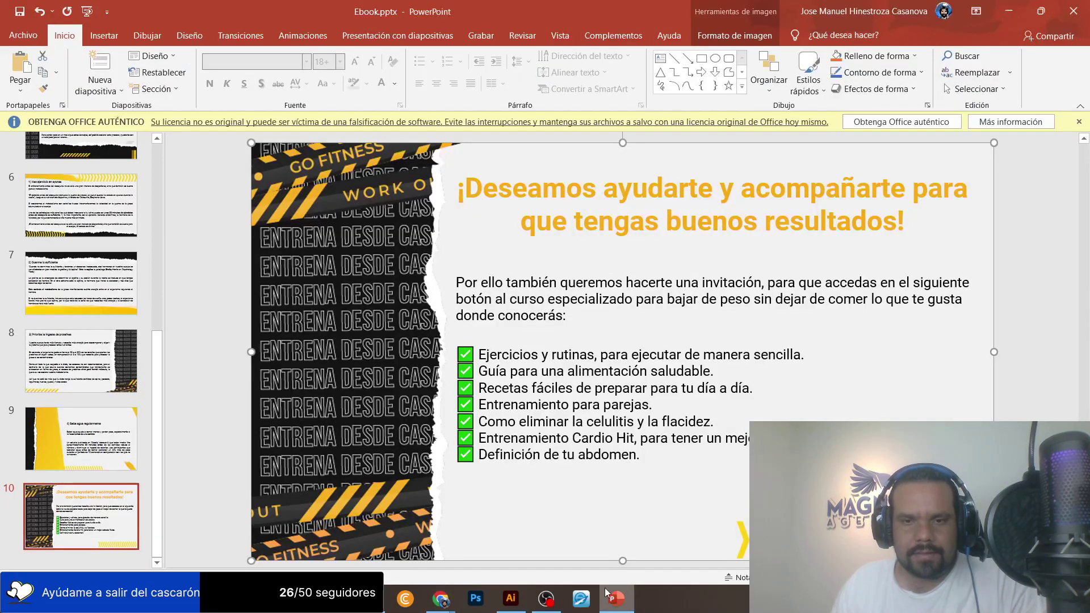
# Switch to Illustrator and set the red button's SUBSCRIBE label to the Roboto Bold font.
pyautogui.click(522, 604)
pyautogui.click(39, 305)
pyautogui.moveTo(502, 224); pyautogui.dragTo(746, 330)
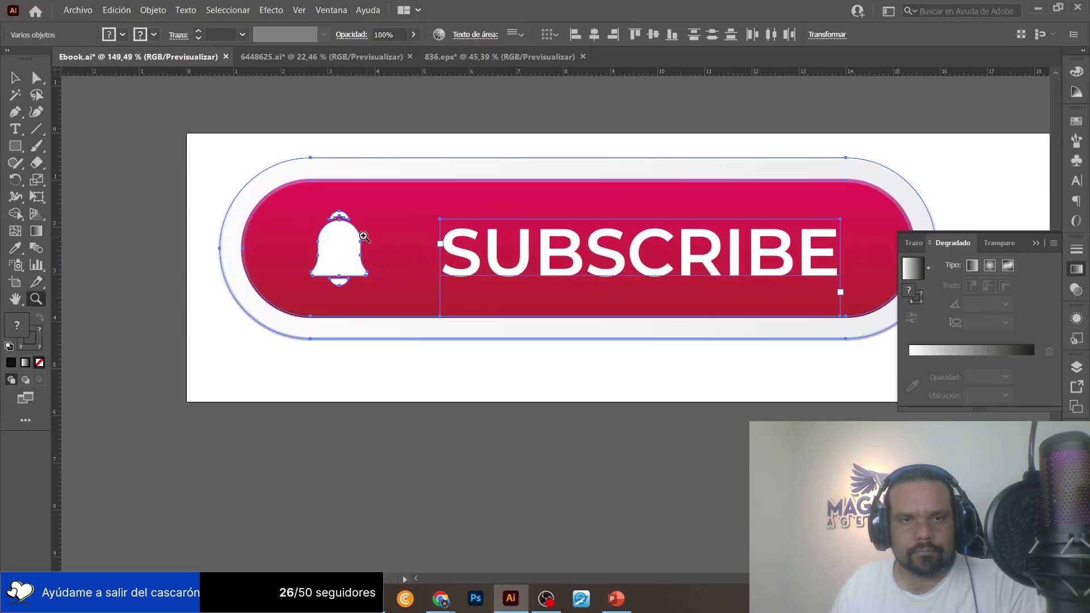
pyautogui.click(16, 78)
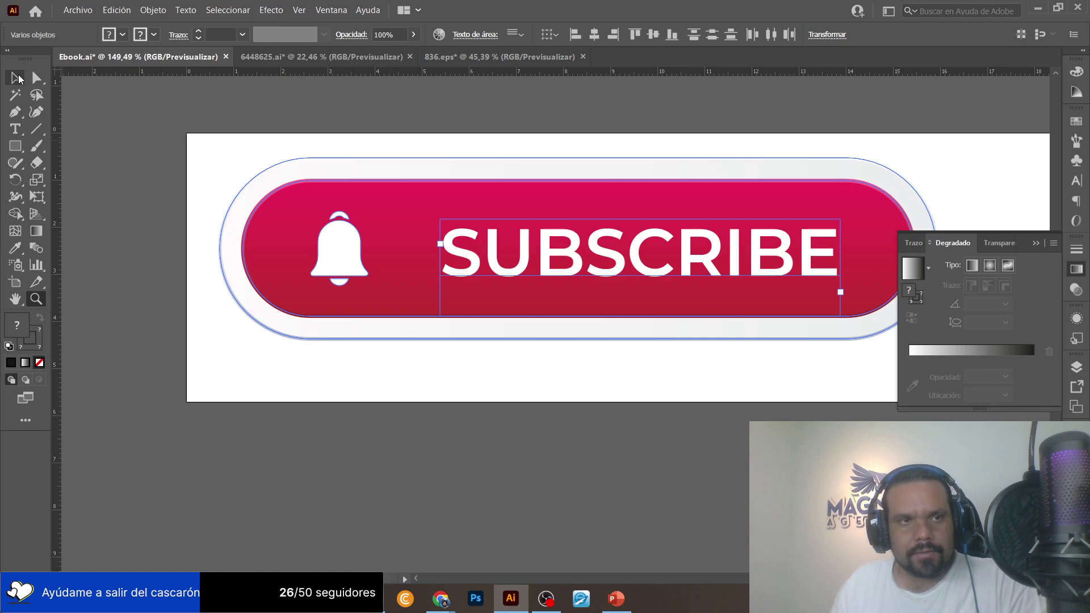
pyautogui.doubleClick(527, 262)
pyautogui.hotkey('ctrl', 'a')
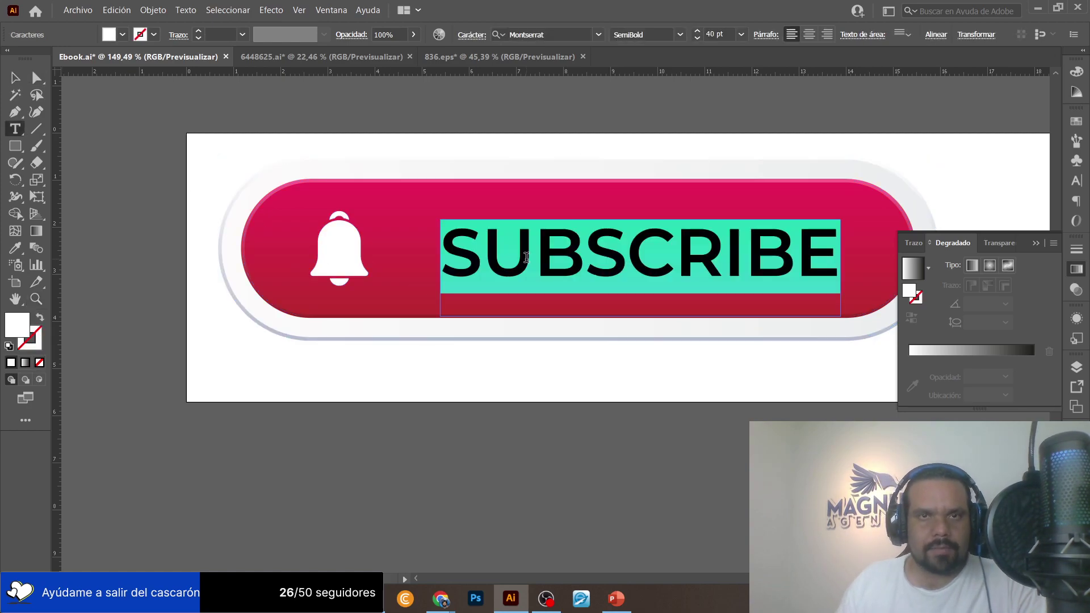
pyautogui.click(549, 32)
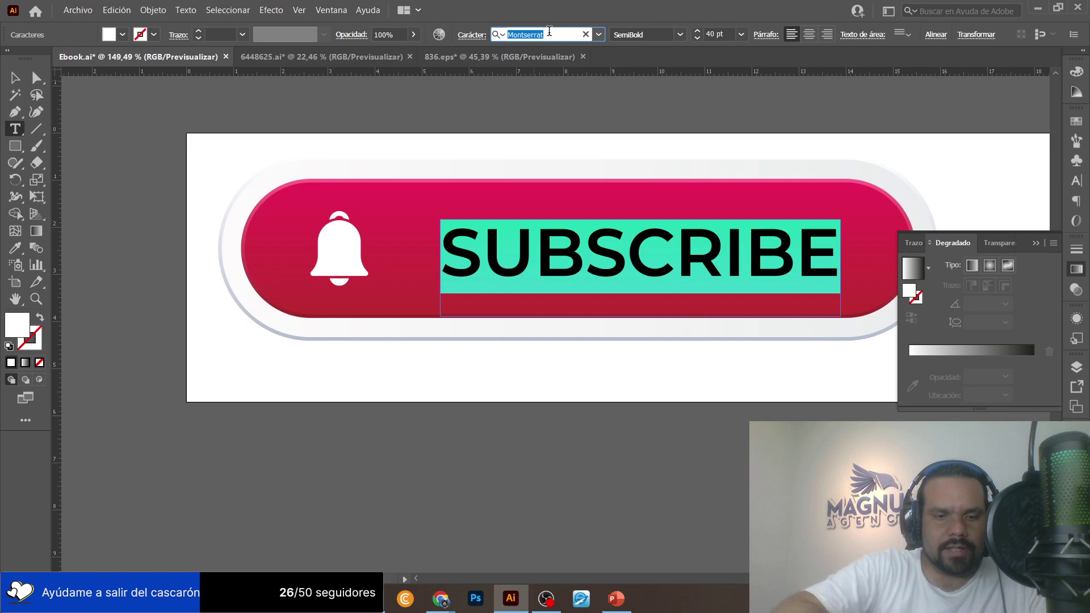
pyautogui.write('roboto')
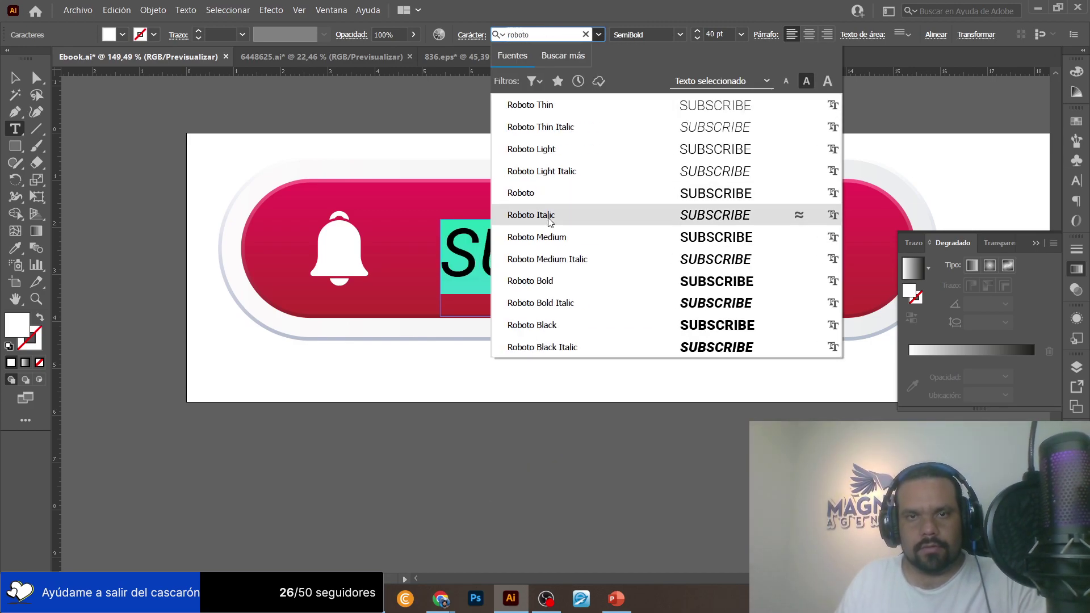
pyautogui.click(557, 284)
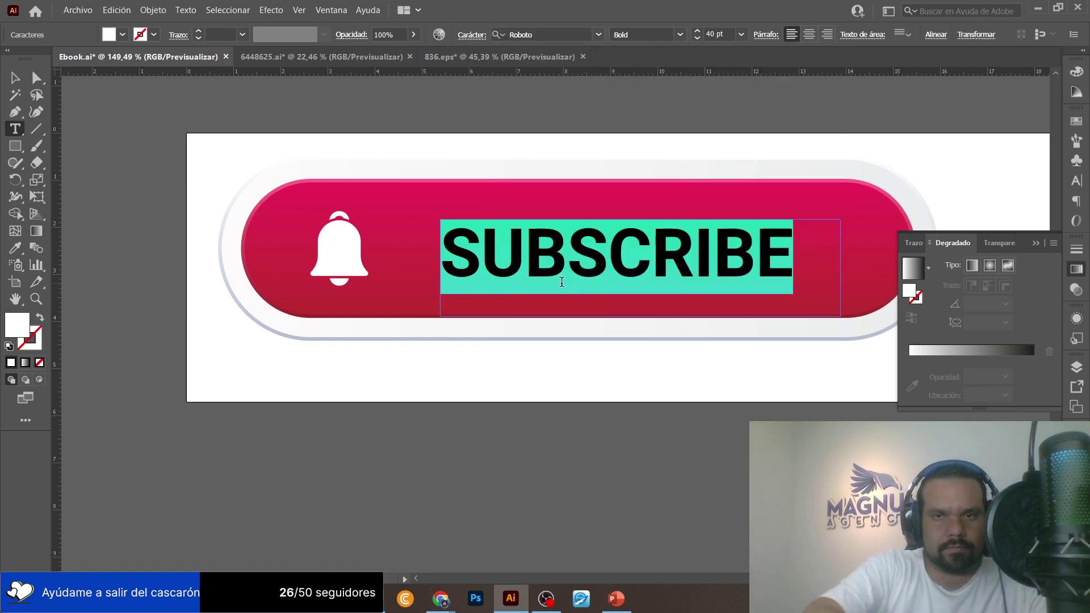
pyautogui.write('Ir al')
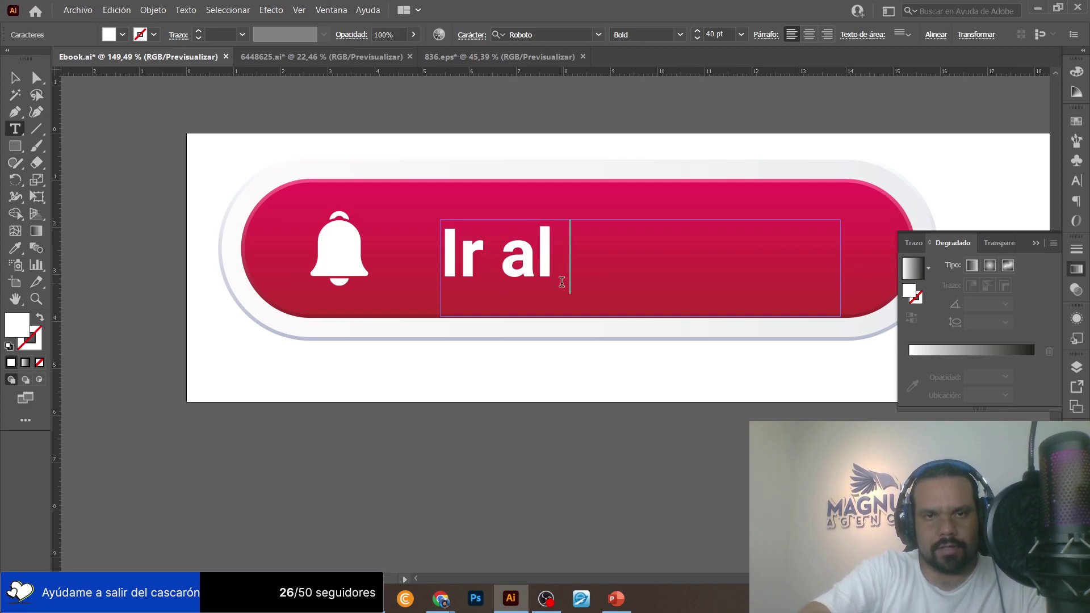
pyautogui.press('BackSpace')
pyautogui.press('BackSpace')
pyautogui.press('BackSpace')
pyautogui.press('BackSpace')
pyautogui.press('BackSpace')
pyautogui.press('BackSpace')
# Replace the red button's label with "IR AL CURSO" in capitals.
pyautogui.write('IR AL C')
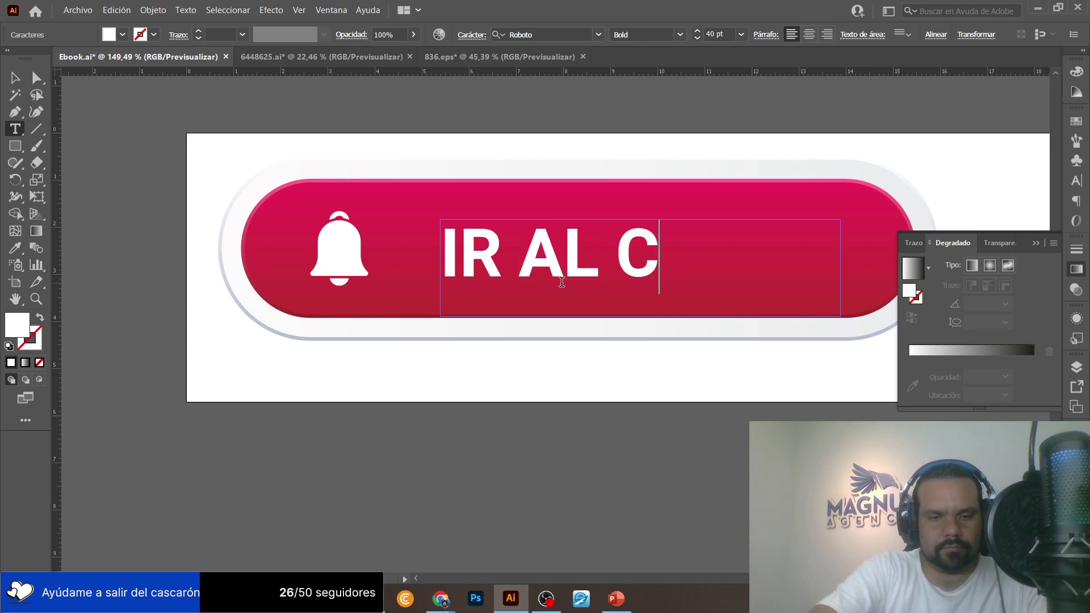
pyautogui.write('URSO')
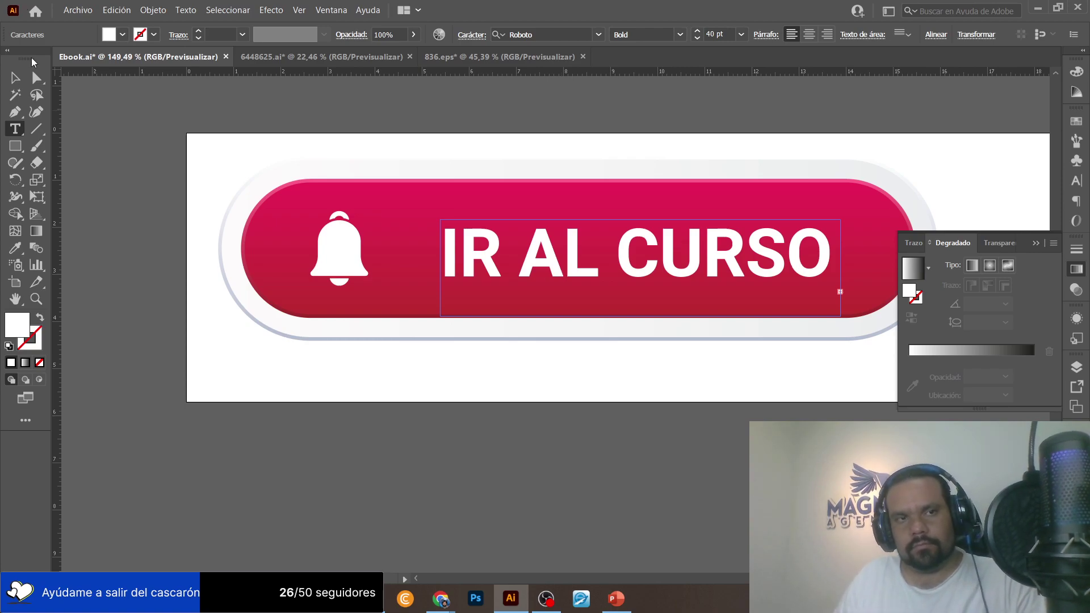
pyautogui.click(15, 78)
pyautogui.hscroll(5, 596, 204)
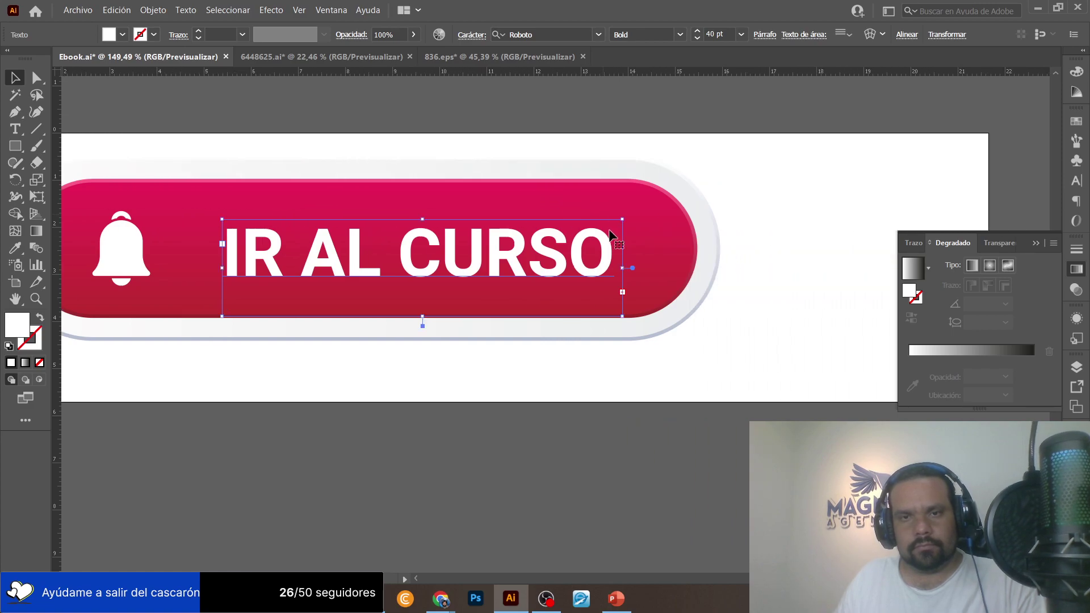
# Widen the button label's text box to fit "IR AL CURSO AQUÍ" on one line and shift it clear of the button's right end.
pyautogui.moveTo(622, 267)
pyautogui.mouseDown()
pyautogui.moveTo(859, 245)
pyautogui.moveTo(729, 241)
pyautogui.mouseUp()
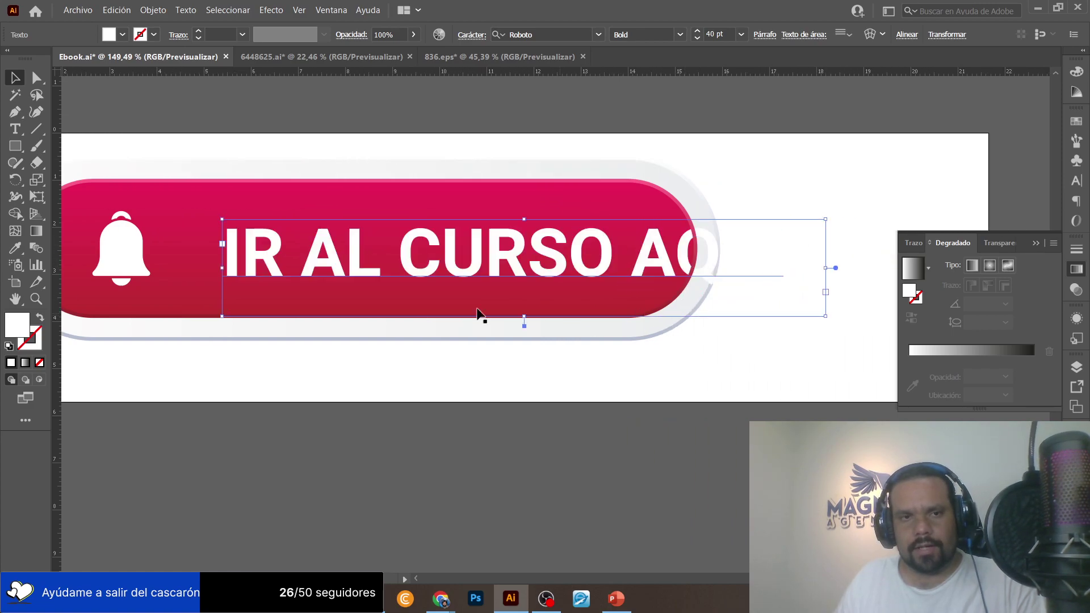
pyautogui.hscroll(-5, 477, 314)
pyautogui.click(336, 251)
pyautogui.moveTo(336, 251)
pyautogui.mouseDown()
pyautogui.moveTo(299, 249)
pyautogui.moveTo(319, 247)
pyautogui.mouseUp()
pyautogui.moveTo(484, 239); pyautogui.dragTo(409, 244)
pyautogui.click(764, 207)
pyautogui.hscroll(5, 738, 207)
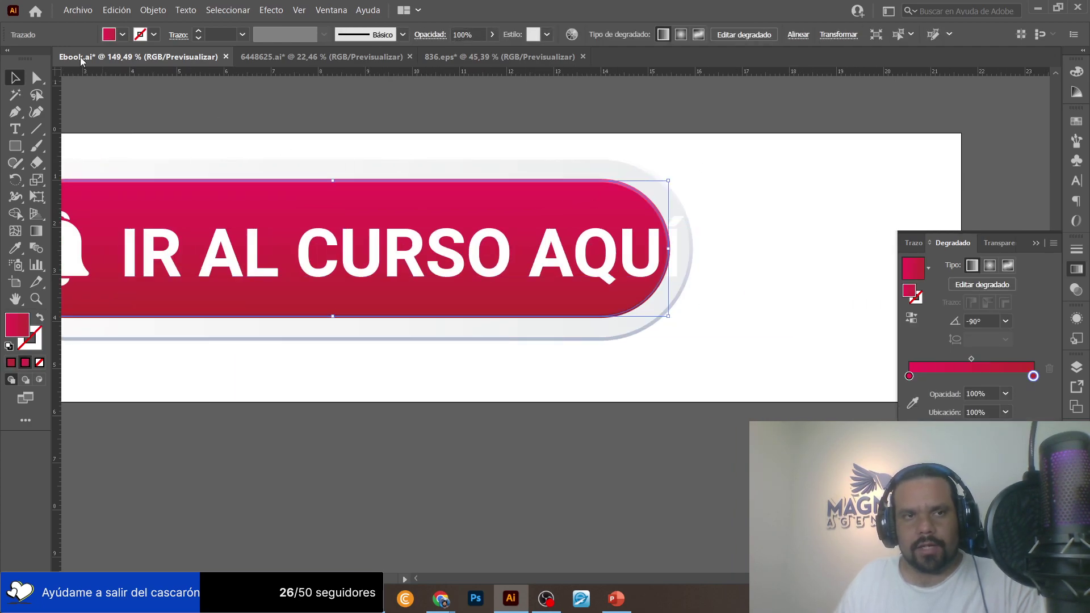
pyautogui.moveTo(560, 270); pyautogui.dragTo(284, 264)
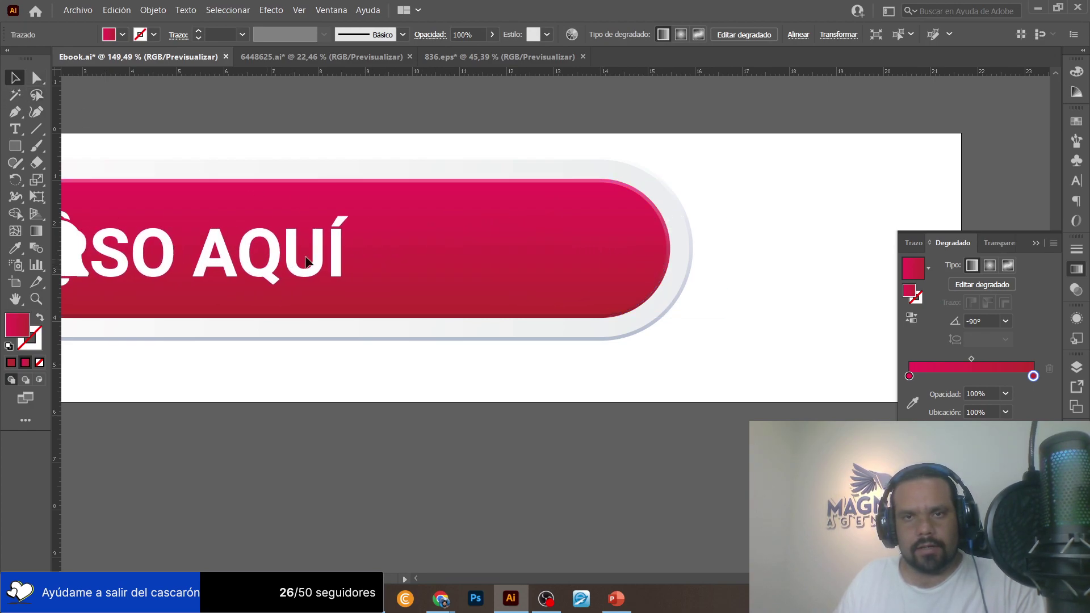
pyautogui.click(40, 81)
pyautogui.press('v')
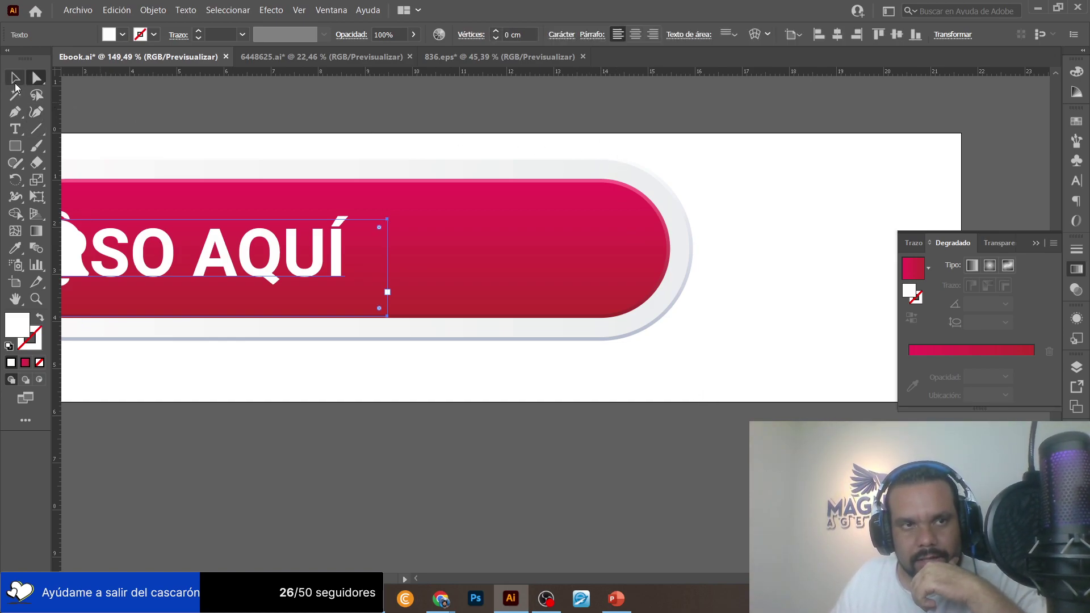
pyautogui.click(553, 196)
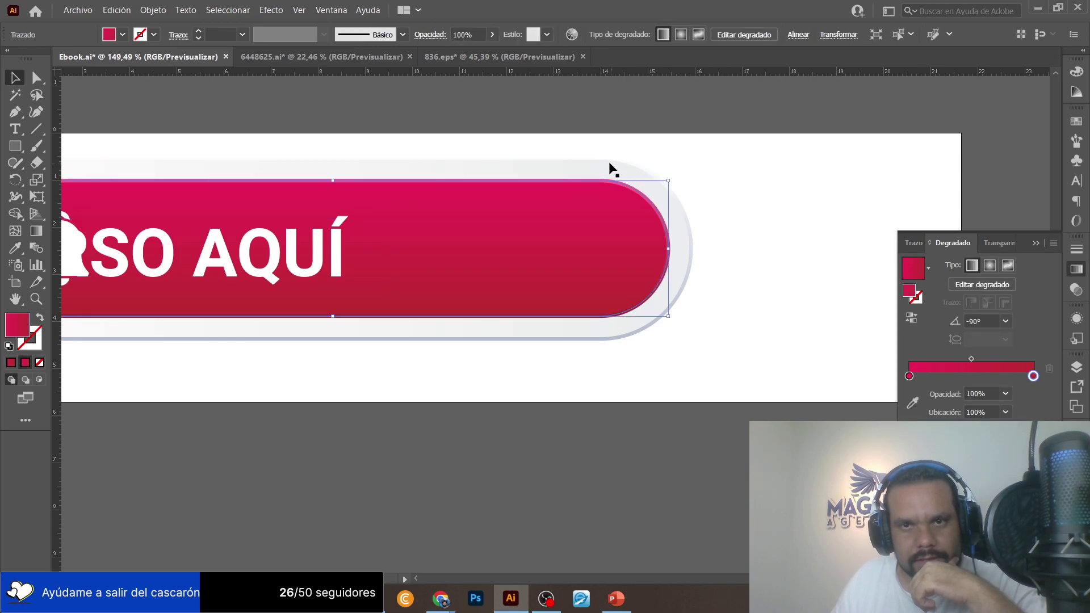
pyautogui.click(614, 166)
pyautogui.doubleClick(606, 167)
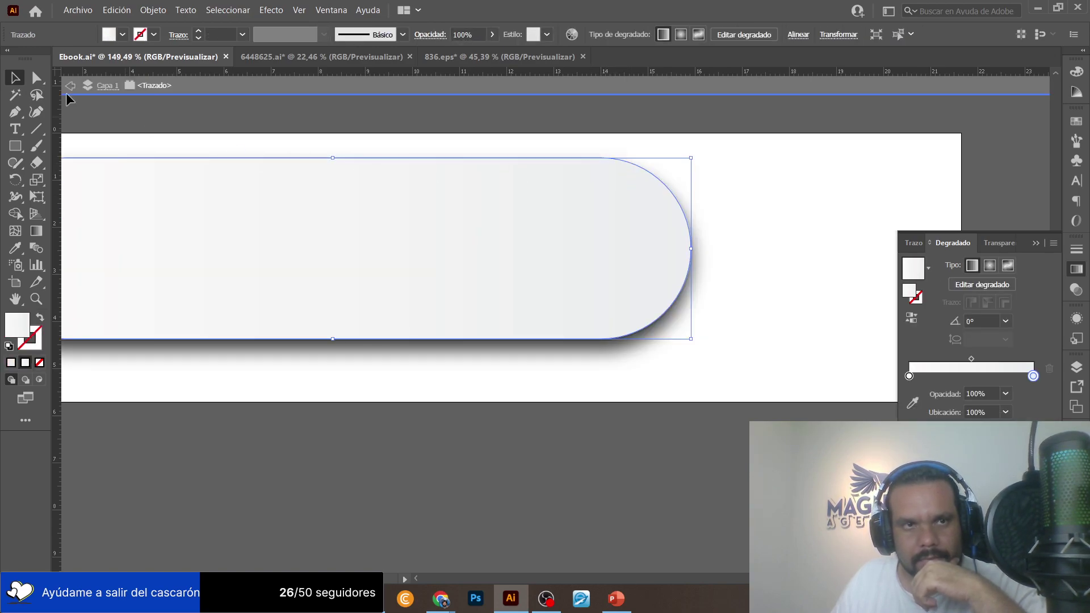
pyautogui.click(37, 80)
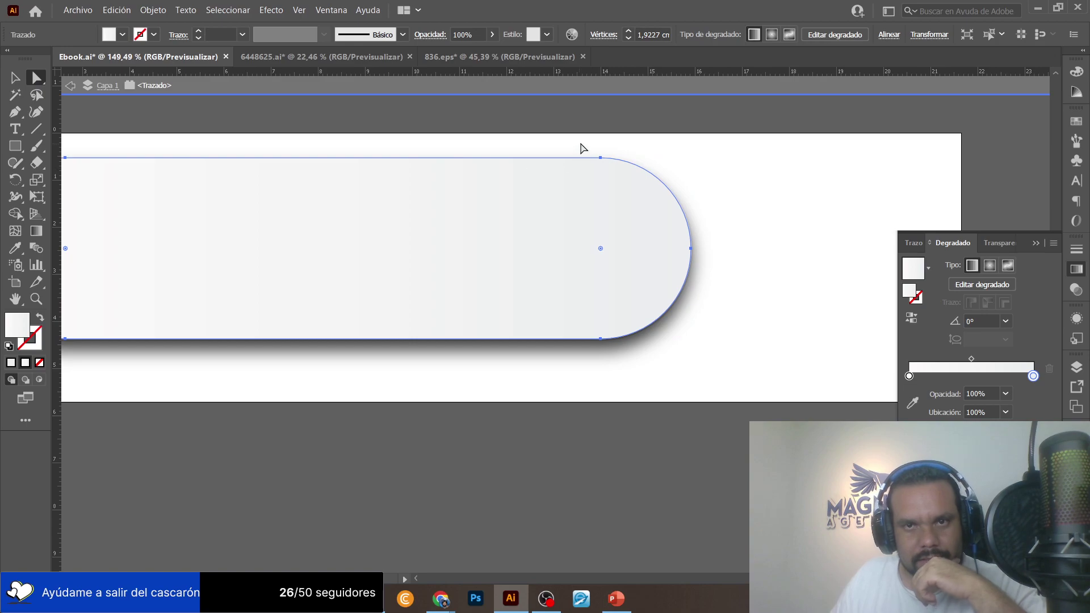
pyautogui.click(15, 78)
pyautogui.doubleClick(704, 146)
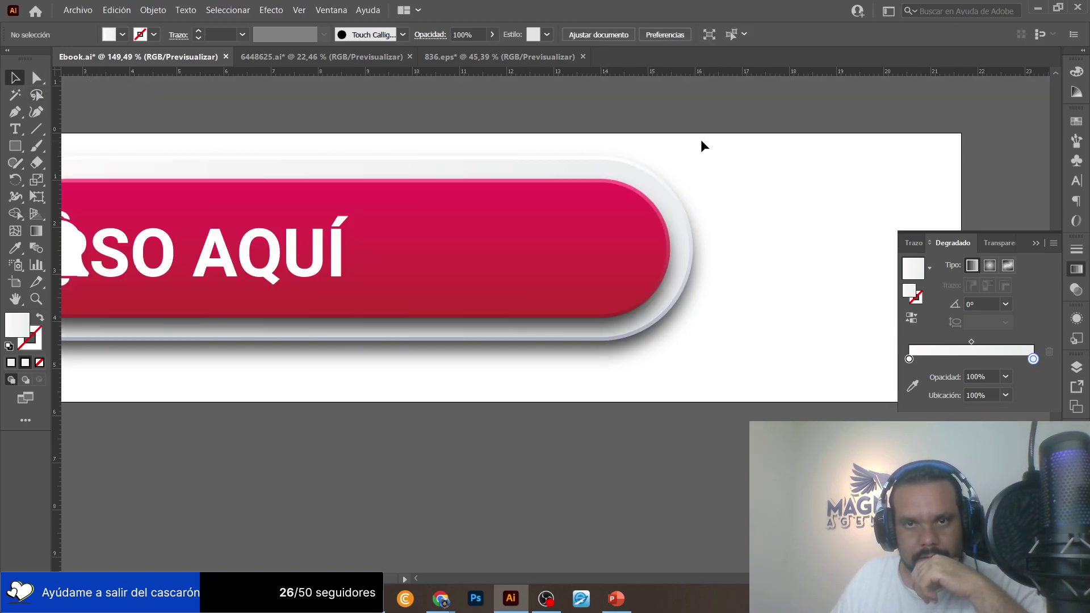
# Lengthen the button by shifting the right-end anchor points of its red face and grey rim outward, to about 17.4 cm overall width.
pyautogui.click(35, 78)
pyautogui.moveTo(897, 115); pyautogui.dragTo(523, 387)
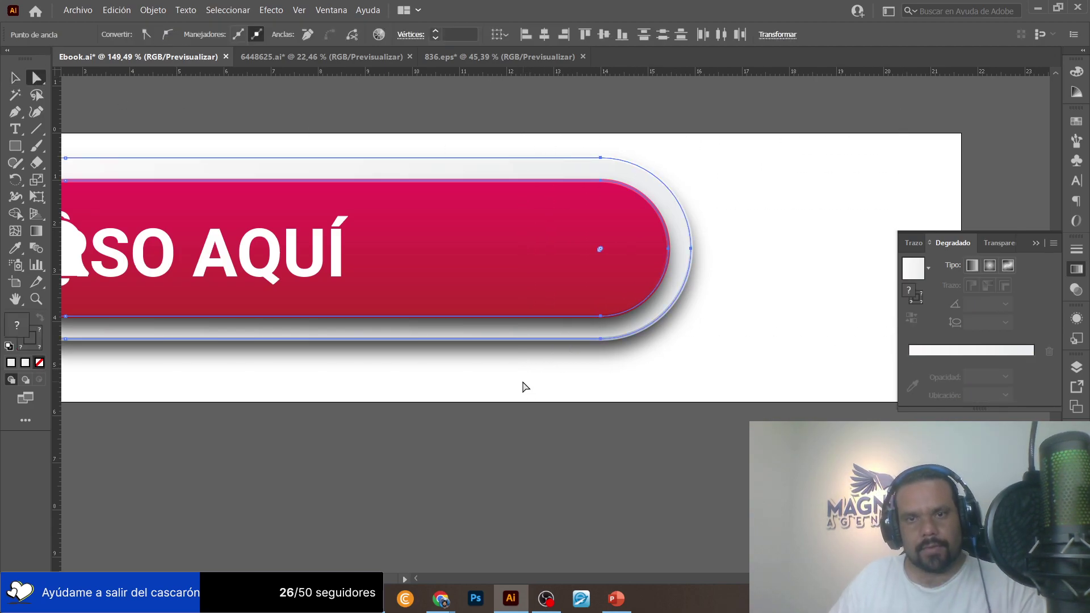
pyautogui.press('Right')
pyautogui.press('Right')
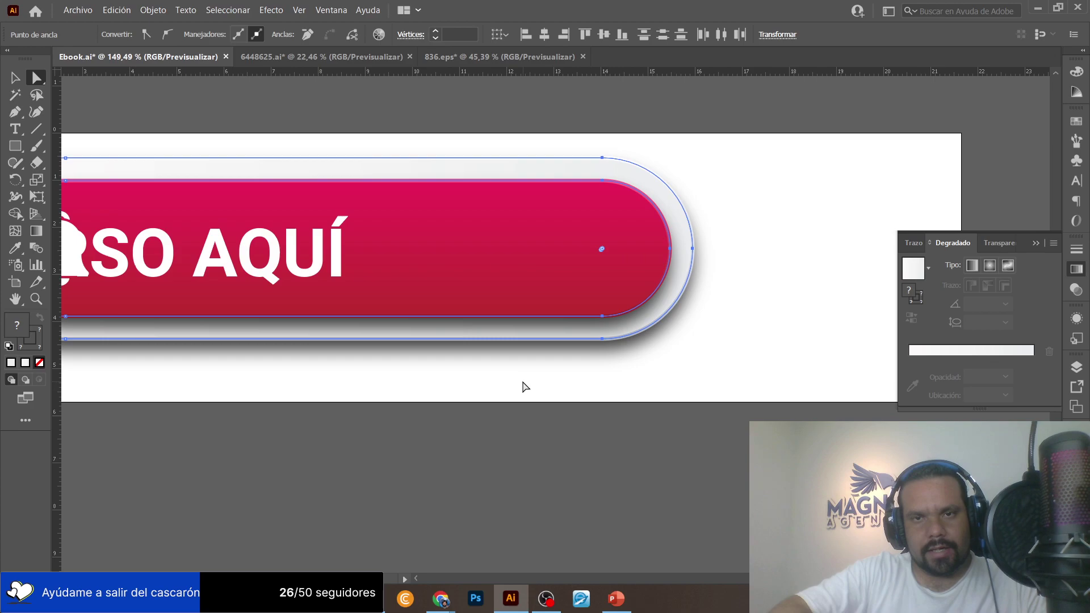
pyautogui.hotkey('shift', 'Right')
pyautogui.hotkey('shift', 'Right')
pyautogui.hotkey('shift', 'Right')
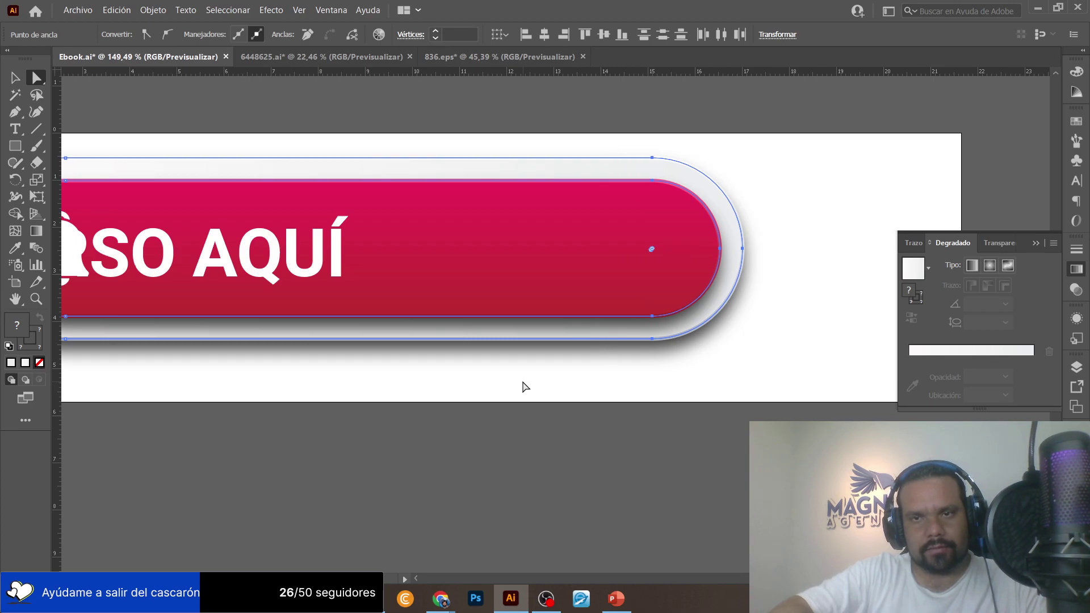
pyautogui.hotkey('shift', 'Right')
pyautogui.hotkey('shift', 'Right')
pyautogui.hotkey('shift', 'Right')
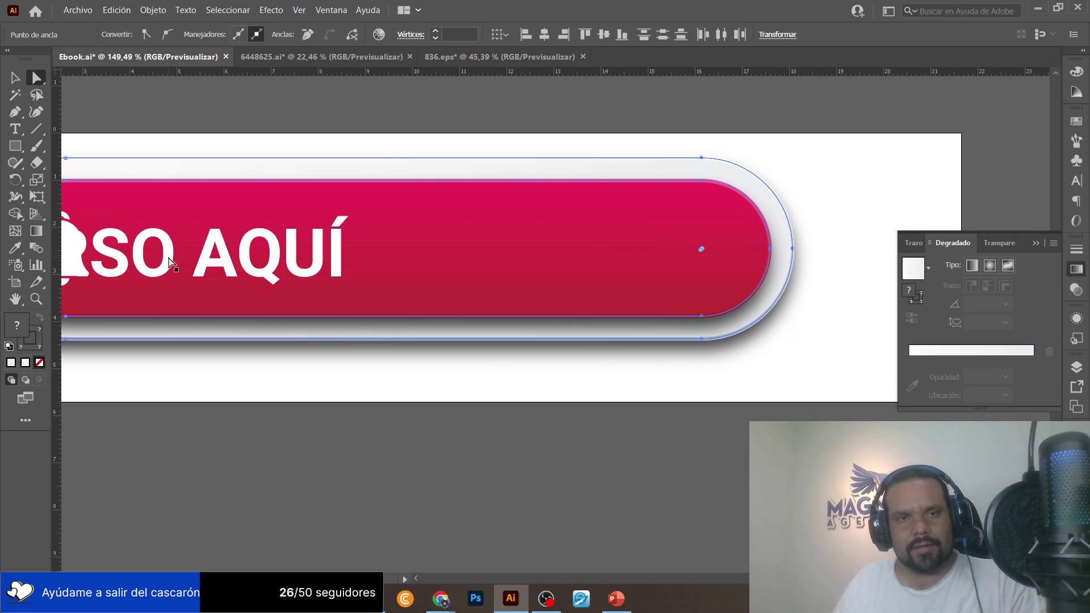
pyautogui.press('v')
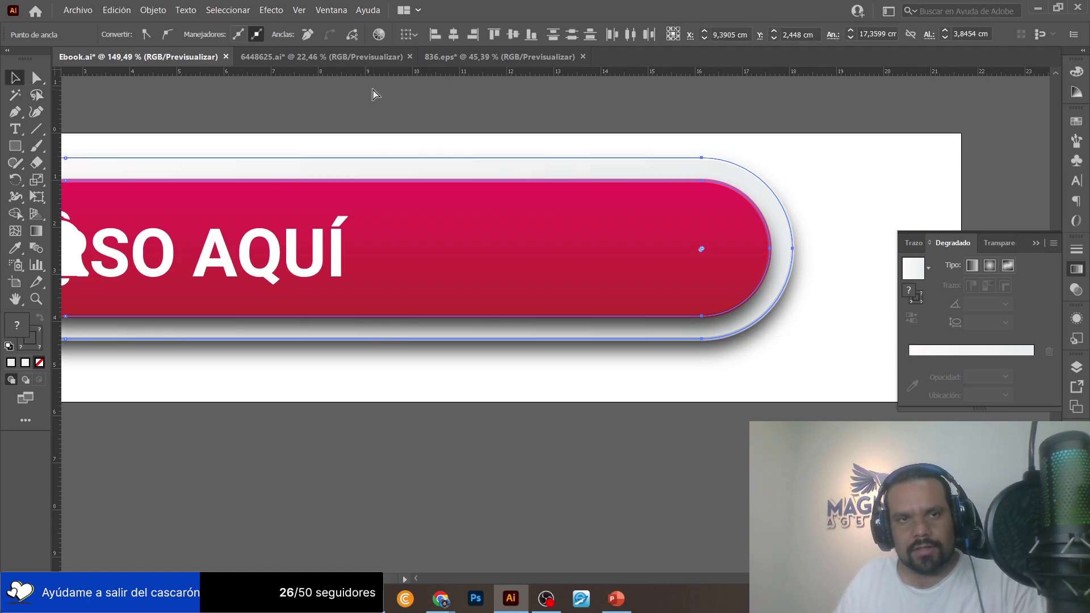
# Move the "IR AL CURSO AQUÍ" label back beside the bell so it sits fully on the lengthened button.
pyautogui.hscroll(2, 364, 99)
pyautogui.hscroll(-5, 380, 120)
pyautogui.moveTo(132, 251); pyautogui.dragTo(450, 256)
pyautogui.hscroll(1, 516, 249)
pyautogui.click(559, 234)
pyautogui.hscroll(4, 662, 236)
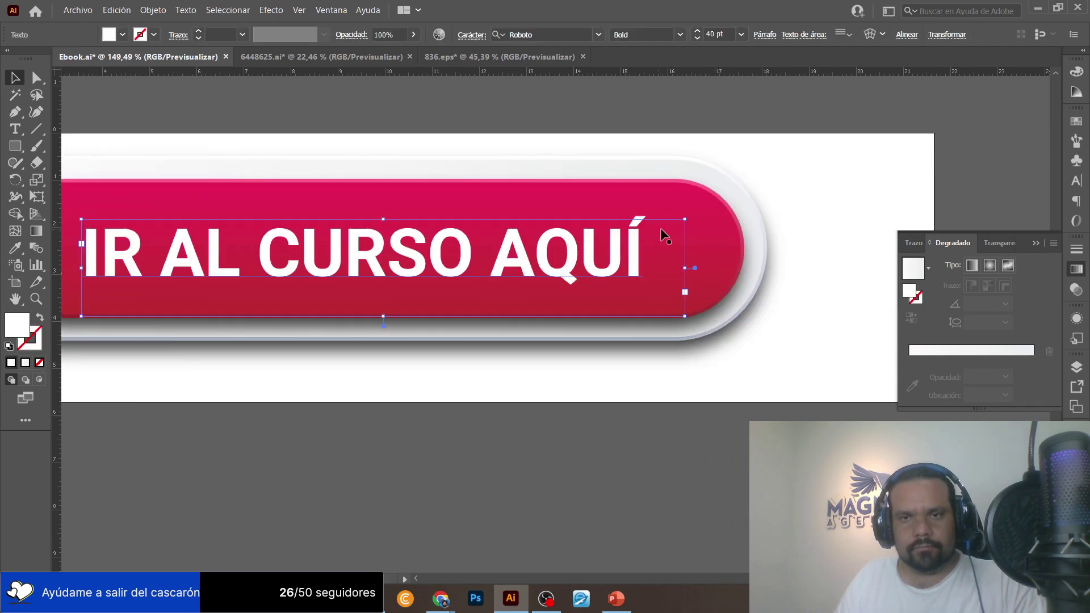
# Enlarge the label's text box toward the button's right end and set its font size to 43 pt.
pyautogui.moveTo(684, 216); pyautogui.dragTo(747, 210)
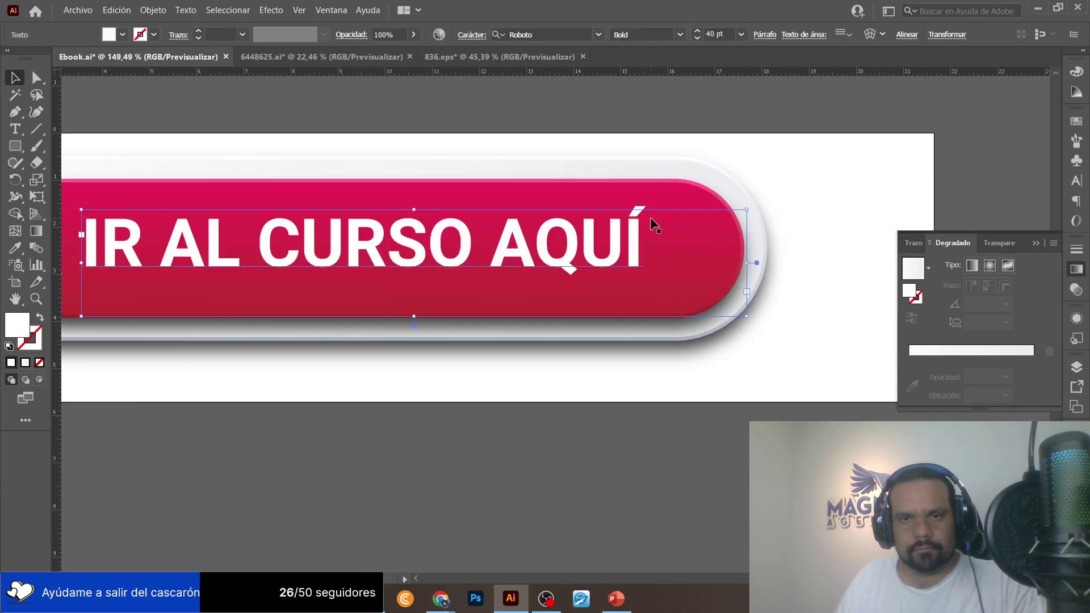
pyautogui.doubleClick(698, 32)
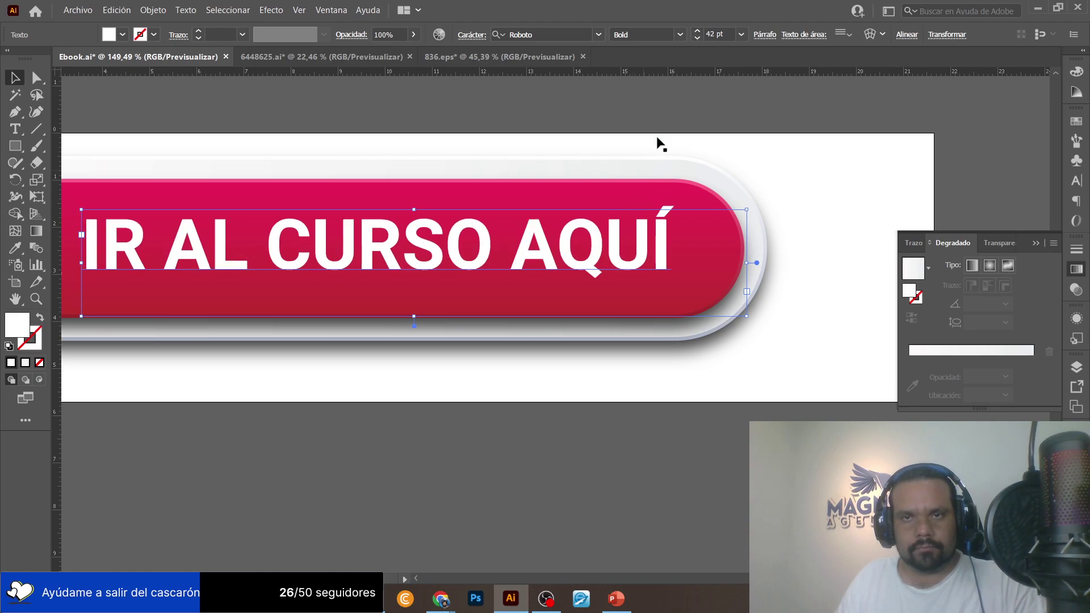
pyautogui.press('Up')
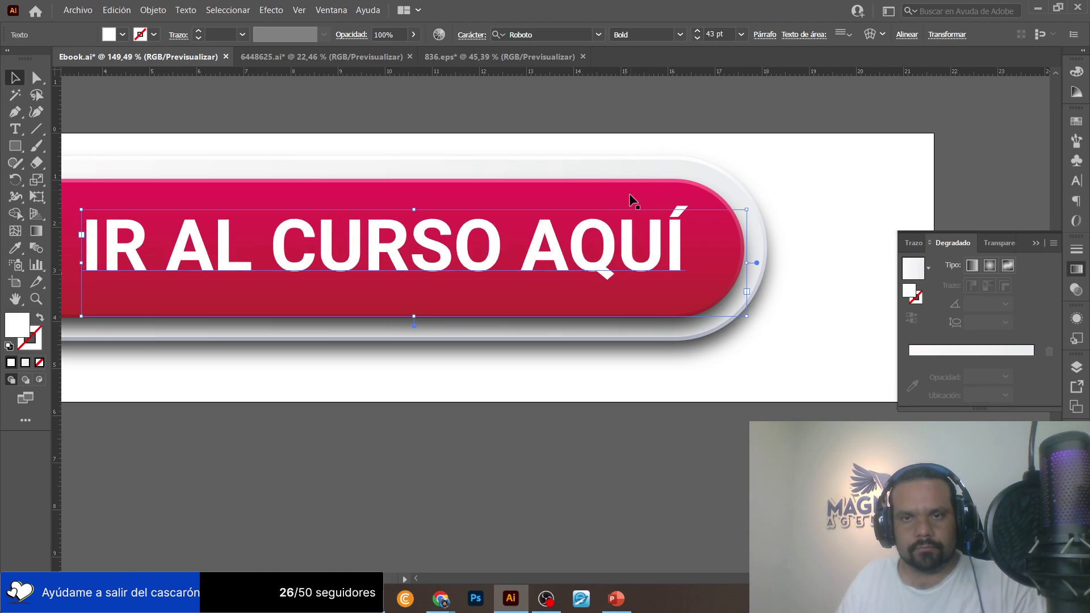
# Nudge the "IR AL CURSO AQUÍ" label down to centre it vertically on the button and deselect it.
pyautogui.hscroll(-3, 630, 193)
pyautogui.hscroll(1, 574, 224)
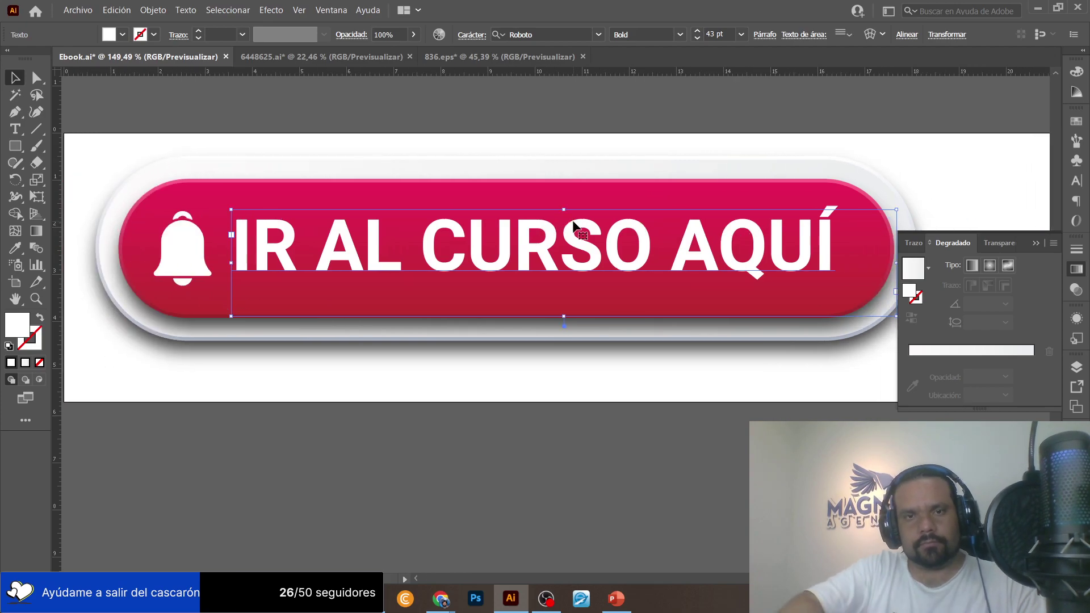
pyautogui.press('Down')
pyautogui.press('Down')
pyautogui.press('Down')
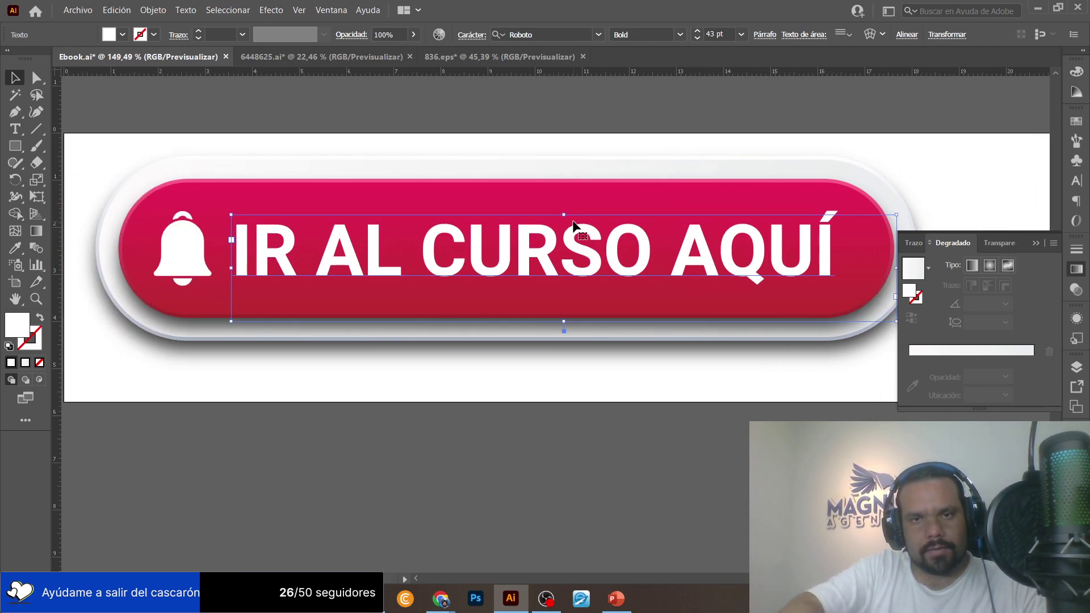
pyautogui.press('Down')
pyautogui.press('Down')
pyautogui.press('Down')
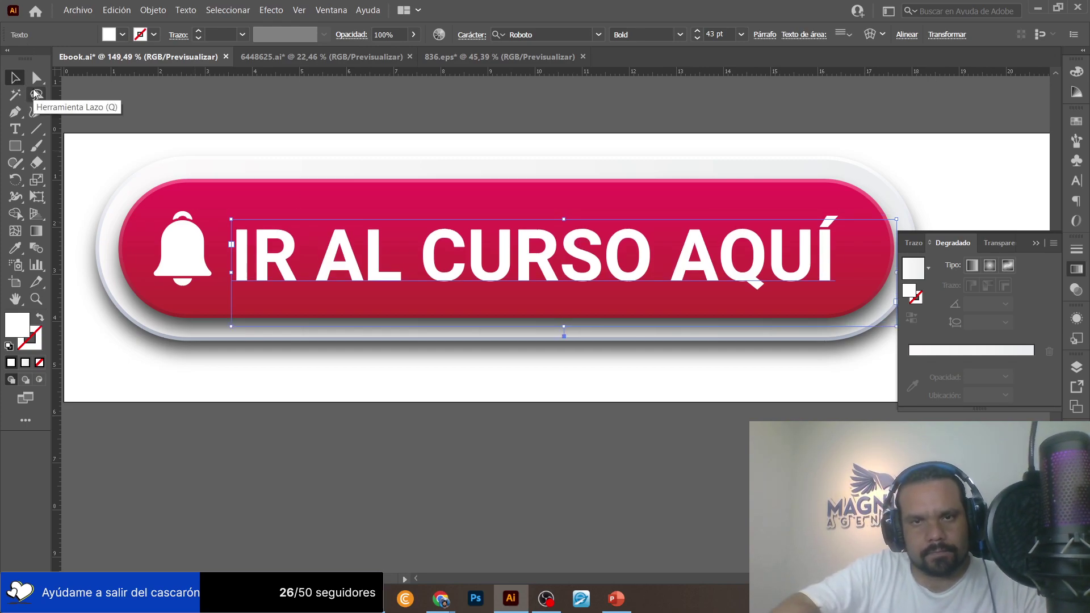
pyautogui.press('Up')
pyautogui.press('Up')
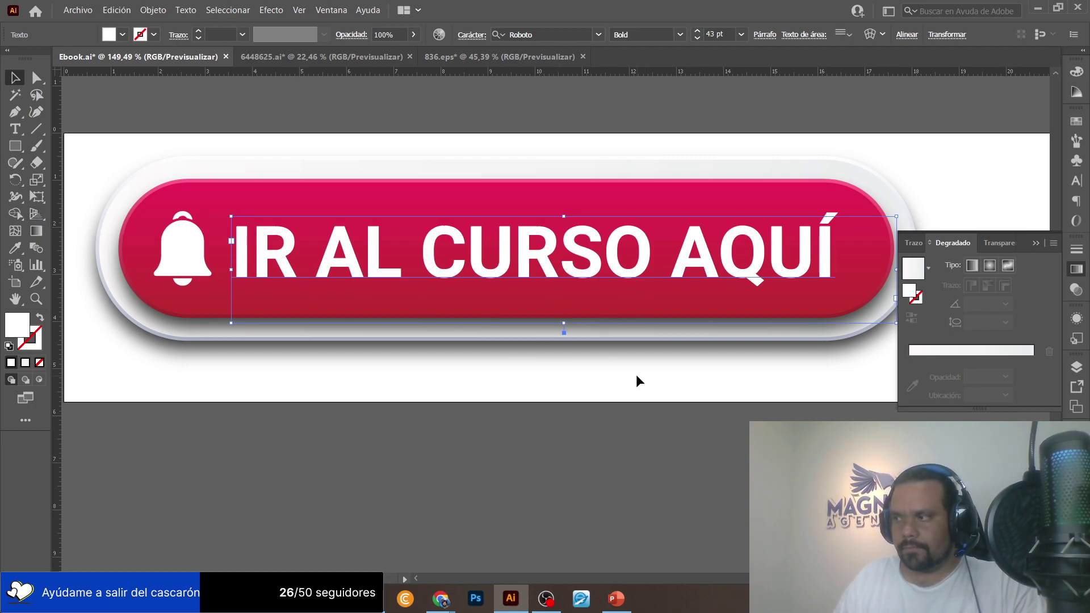
pyautogui.click(568, 422)
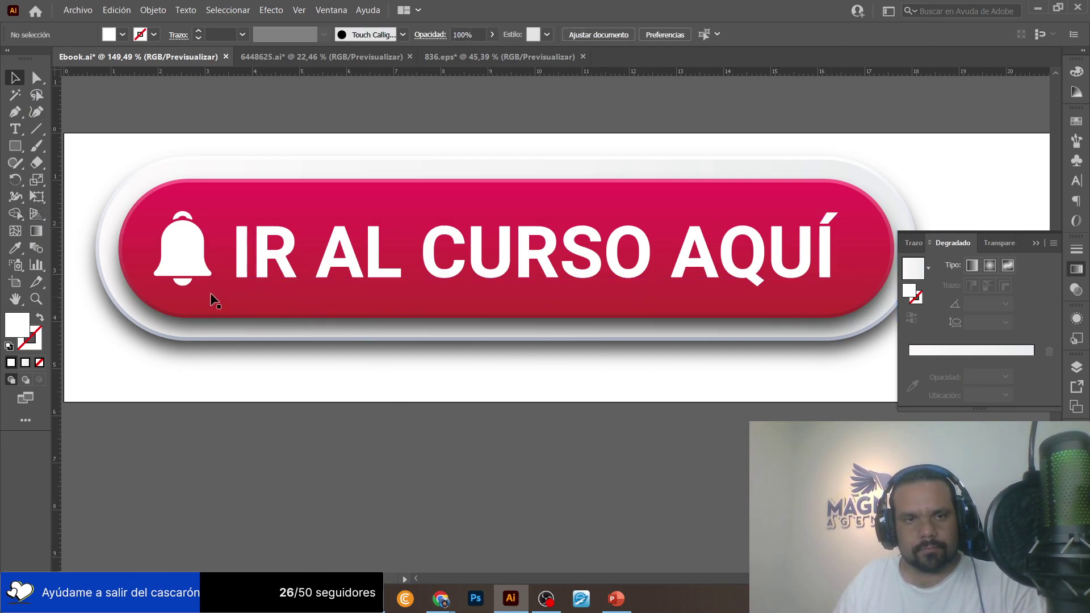
# Duplicate the orange-to-yellow gradient rectangle from above the page and place the copy above the button's artboard.
pyautogui.click(36, 298)
pyautogui.keyDown('alt'); pyautogui.click(544, 291); pyautogui.keyUp('alt')
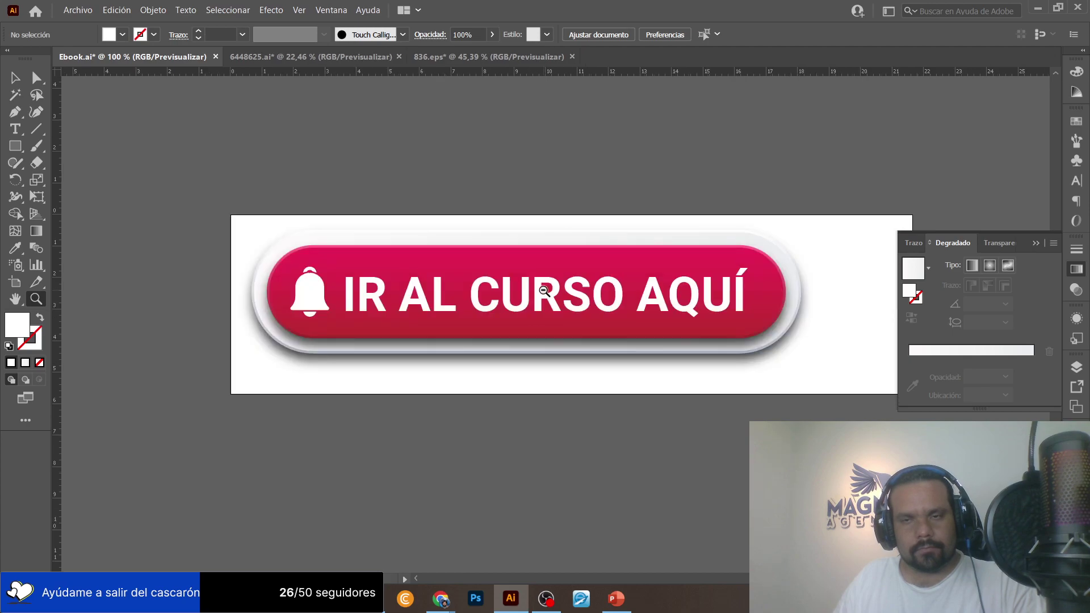
pyautogui.keyDown('alt'); pyautogui.click(544, 292); pyautogui.keyUp('alt')
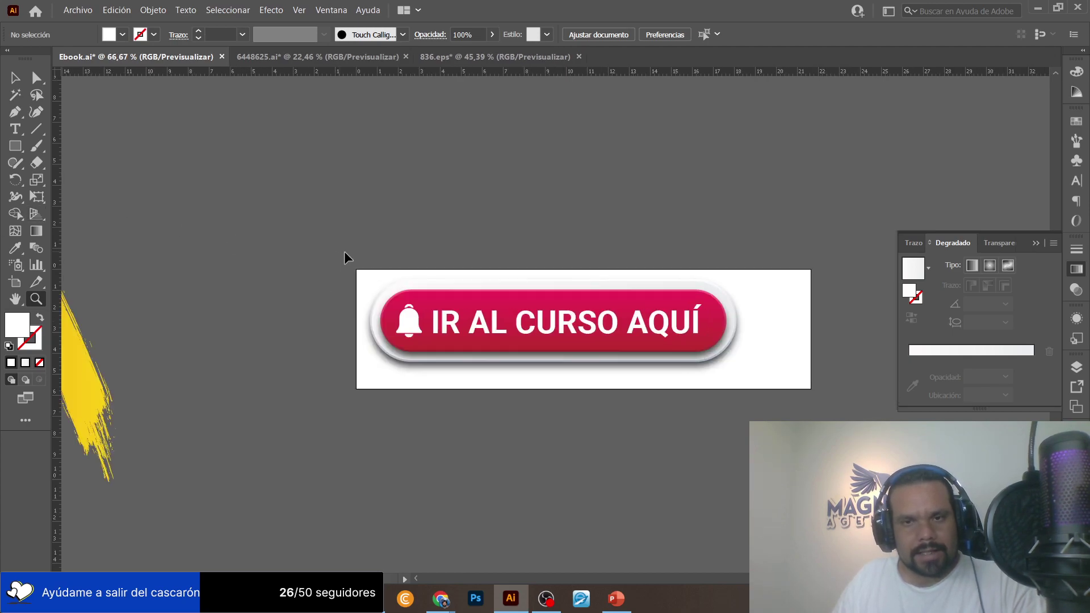
pyautogui.hscroll(-8, 344, 251)
pyautogui.hscroll(-6, 165, 158)
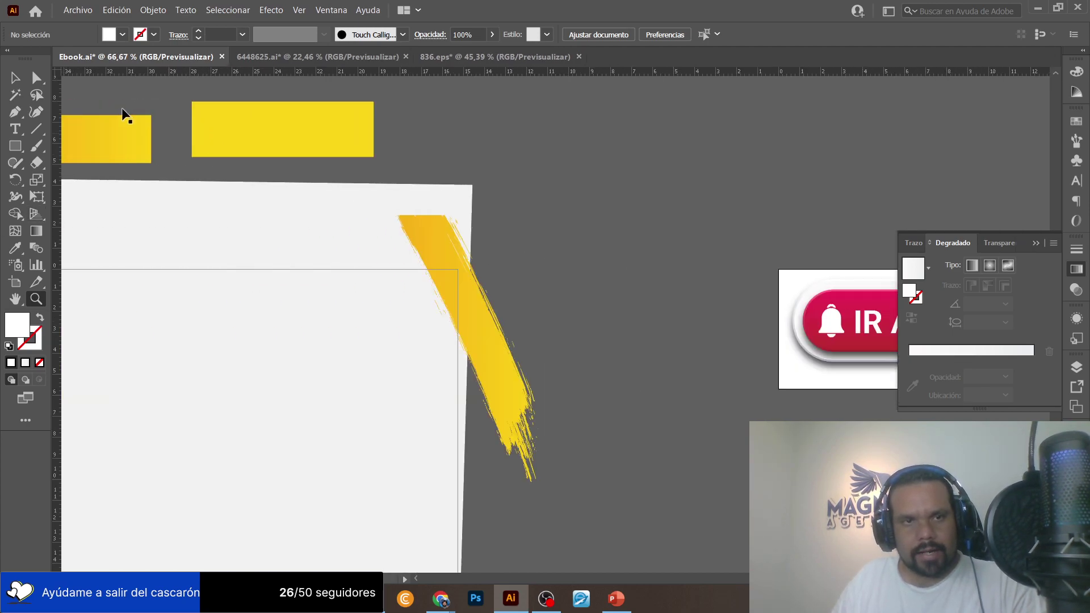
pyautogui.click(14, 79)
pyautogui.moveTo(140, 130); pyautogui.dragTo(893, 130)
pyautogui.moveTo(611, 125); pyautogui.dragTo(619, 133)
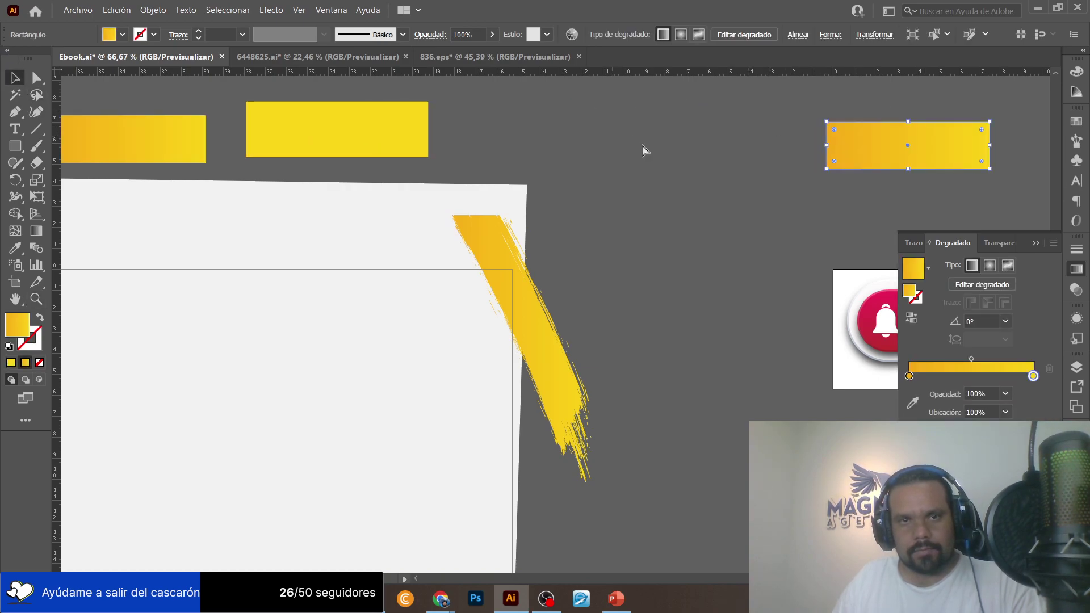
pyautogui.hscroll(10, 630, 147)
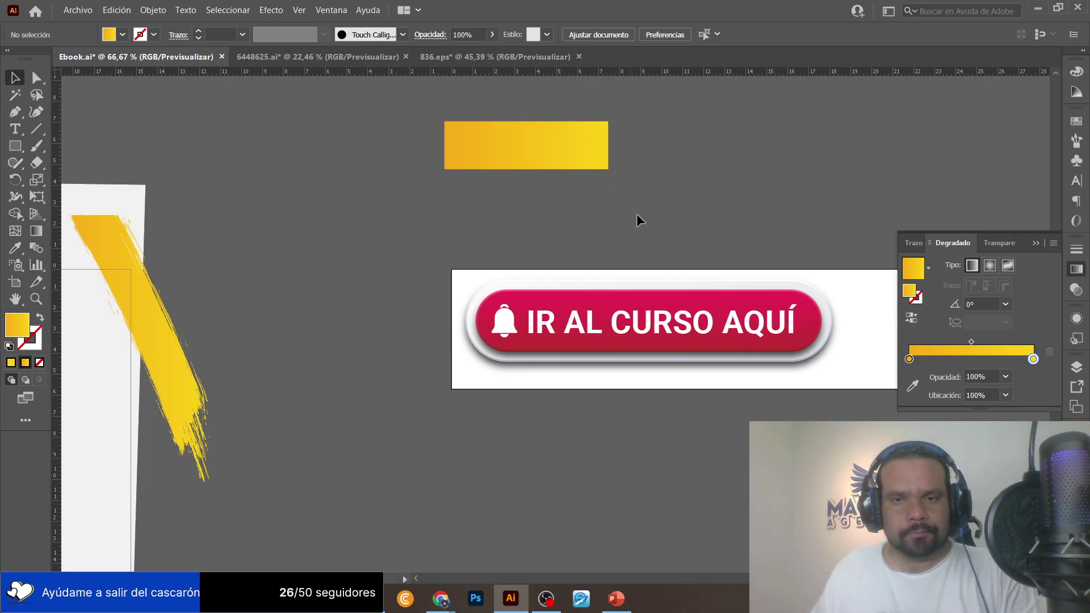
# Isolate the button's red face and sample the rectangle's orange-to-yellow gradient onto it with the Eyedropper, then exit isolation.
pyautogui.doubleClick(703, 301)
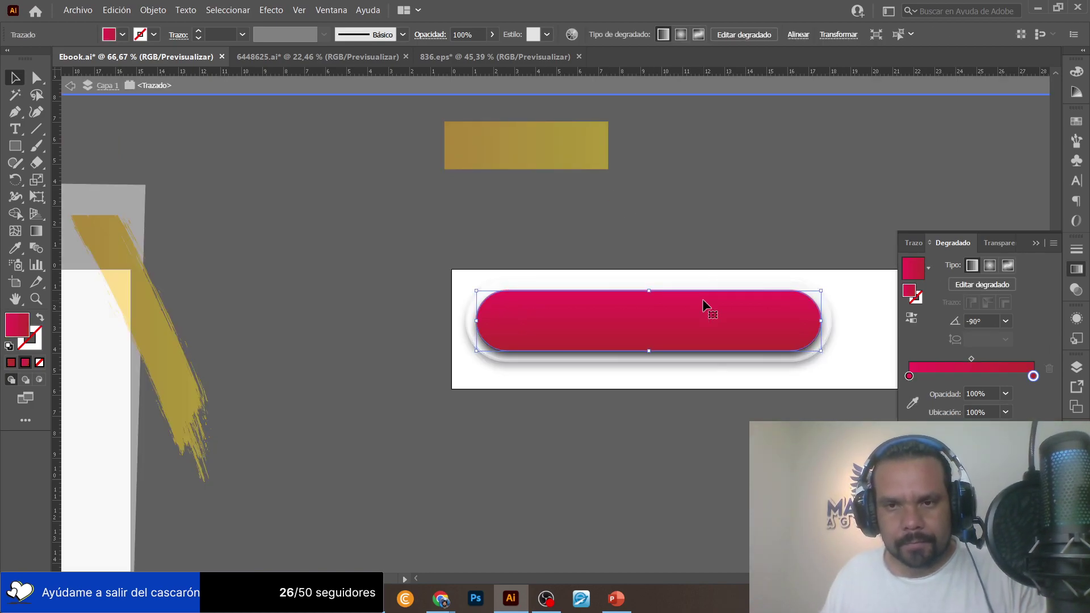
pyautogui.click(16, 247)
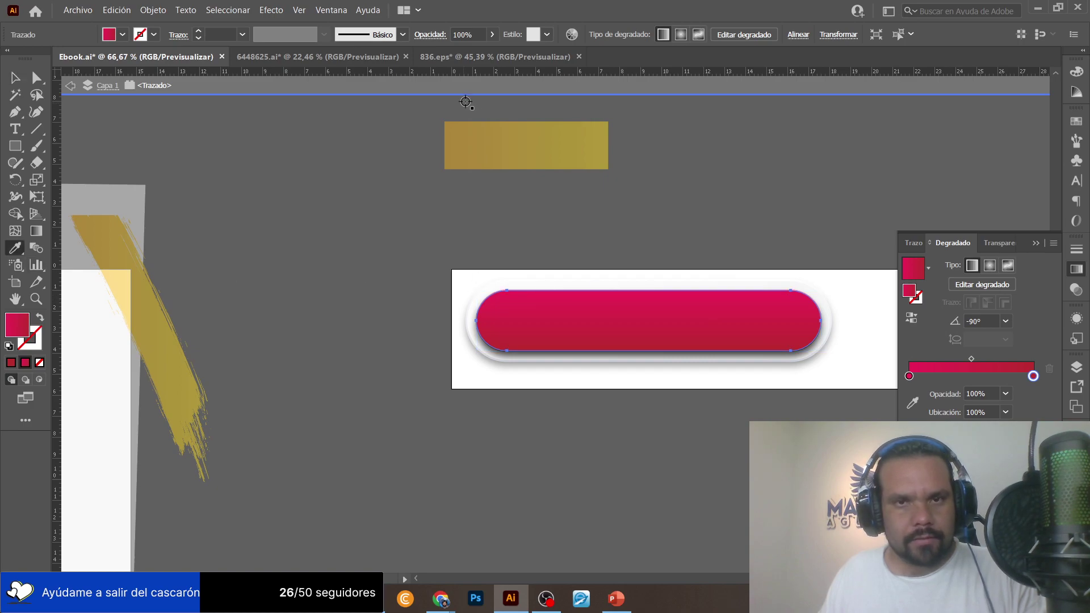
pyautogui.click(513, 126)
pyautogui.press('v')
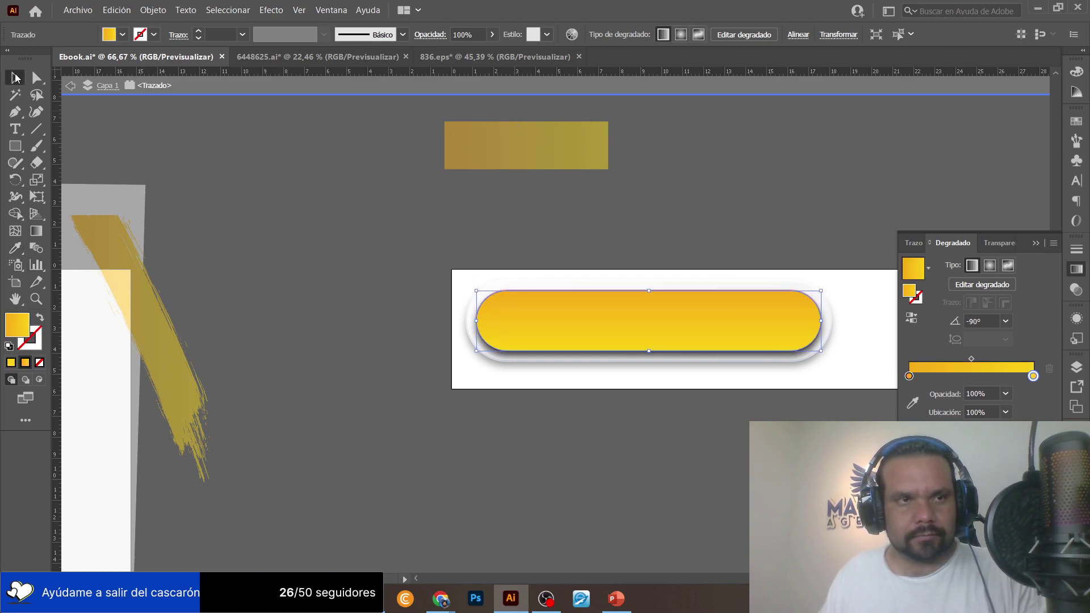
pyautogui.doubleClick(292, 172)
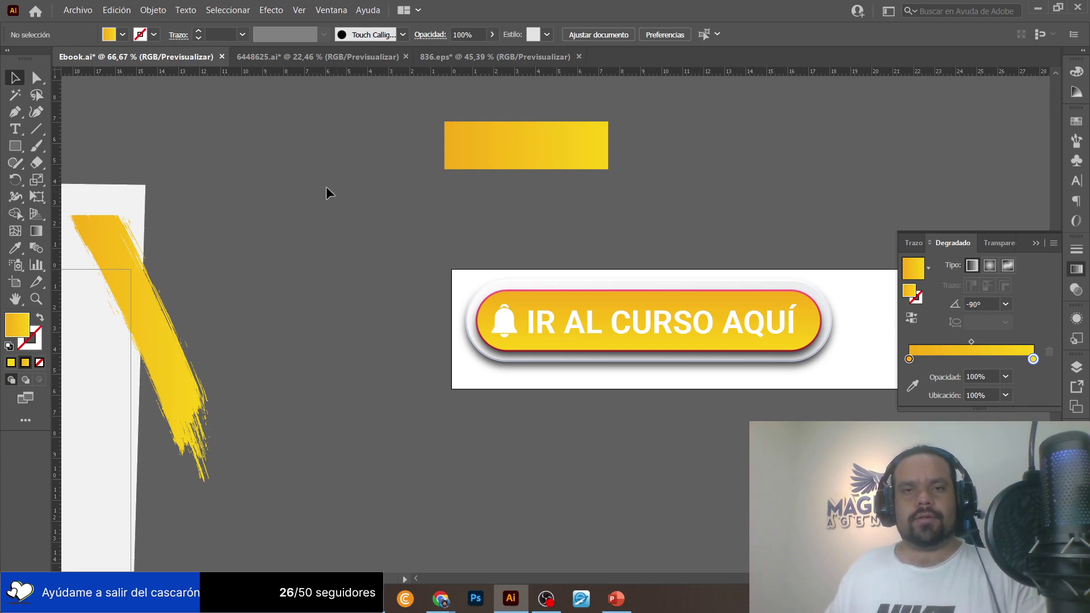
# Resize the button's artboard to about 19.6 × 5.7 cm, trimming the empty right side and adding margin at the left.
pyautogui.hscroll(3, 368, 291)
pyautogui.hotkey('shift', 'o')
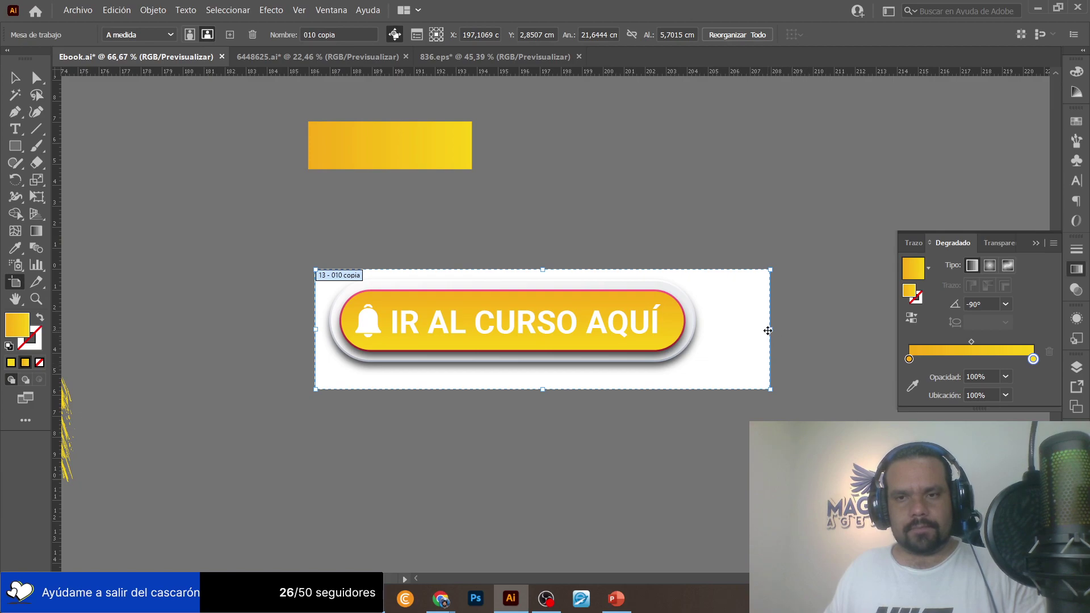
pyautogui.moveTo(770, 330); pyautogui.dragTo(719, 330)
pyautogui.moveTo(518, 391); pyautogui.dragTo(517, 377)
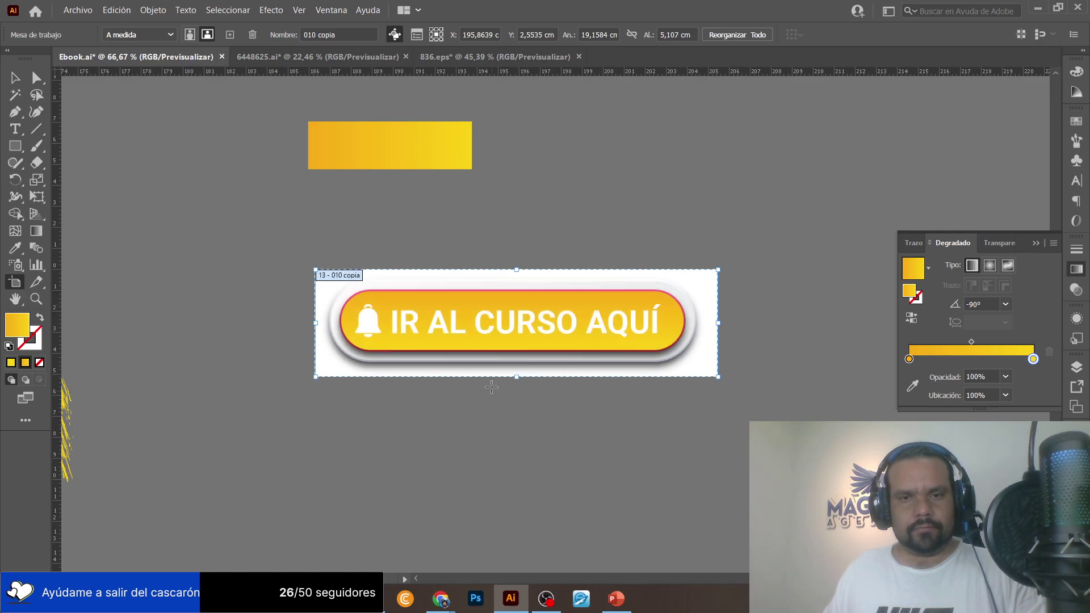
pyautogui.moveTo(518, 377); pyautogui.dragTo(515, 390)
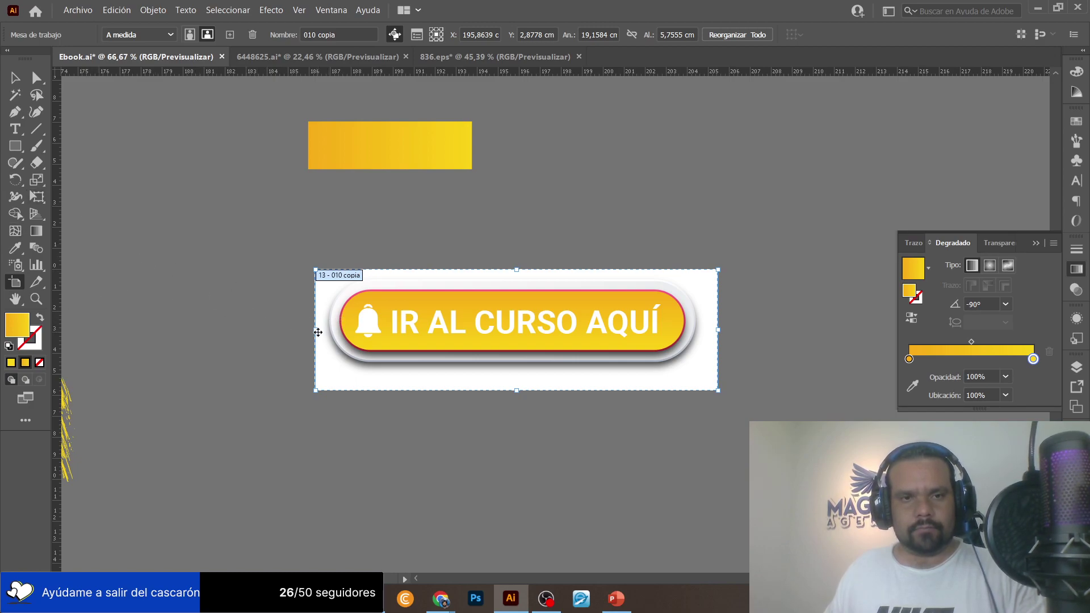
pyautogui.moveTo(317, 332); pyautogui.dragTo(306, 327)
pyautogui.moveTo(512, 269); pyautogui.dragTo(517, 270)
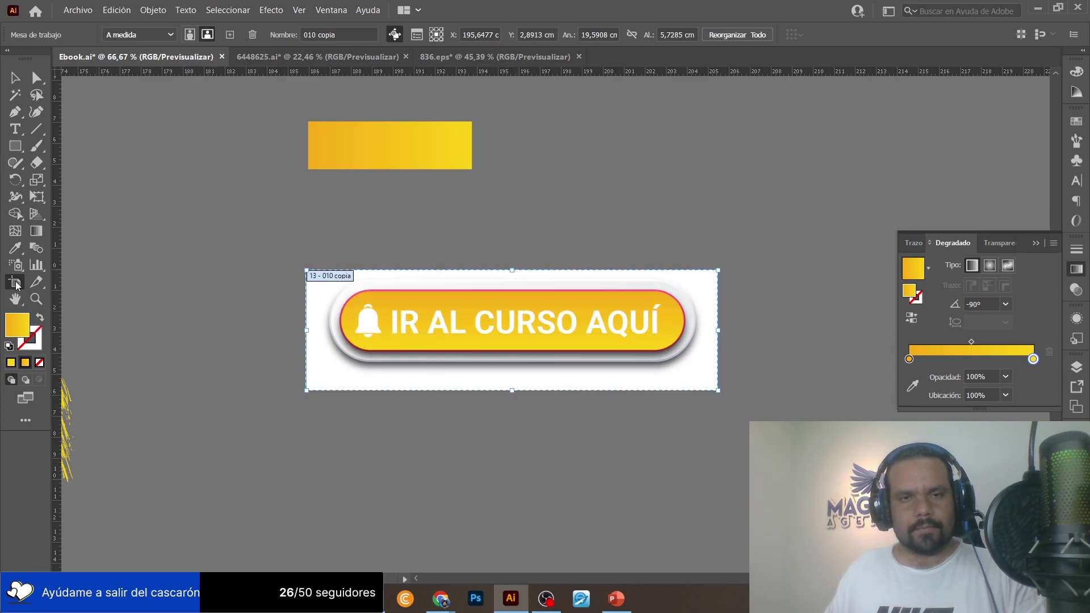
# Rename the button's artboard as 011.
pyautogui.doubleClick(16, 286)
pyautogui.write('011')
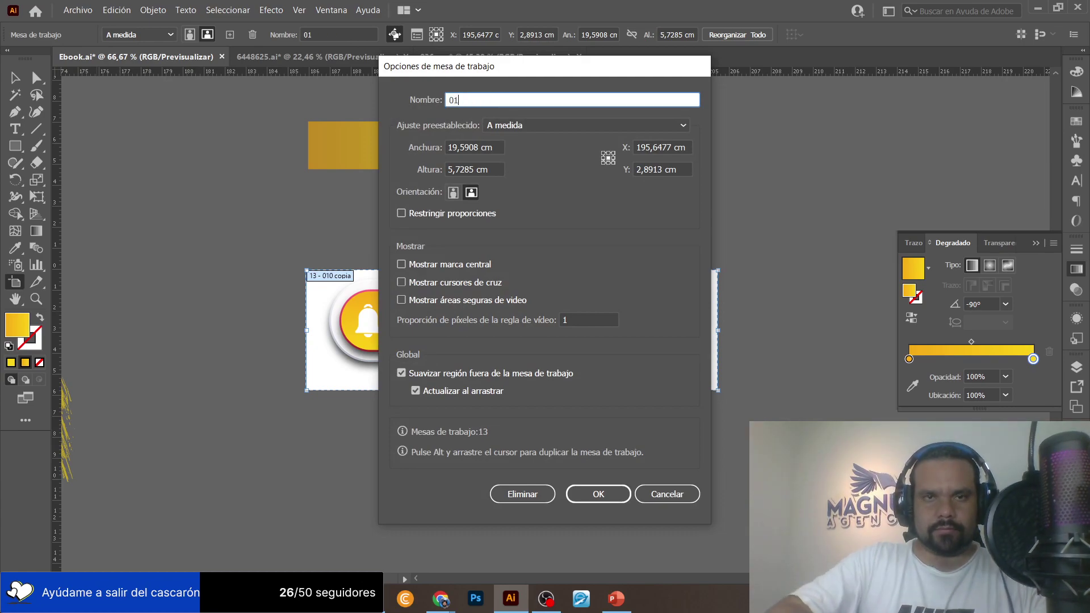
pyautogui.press('Return')
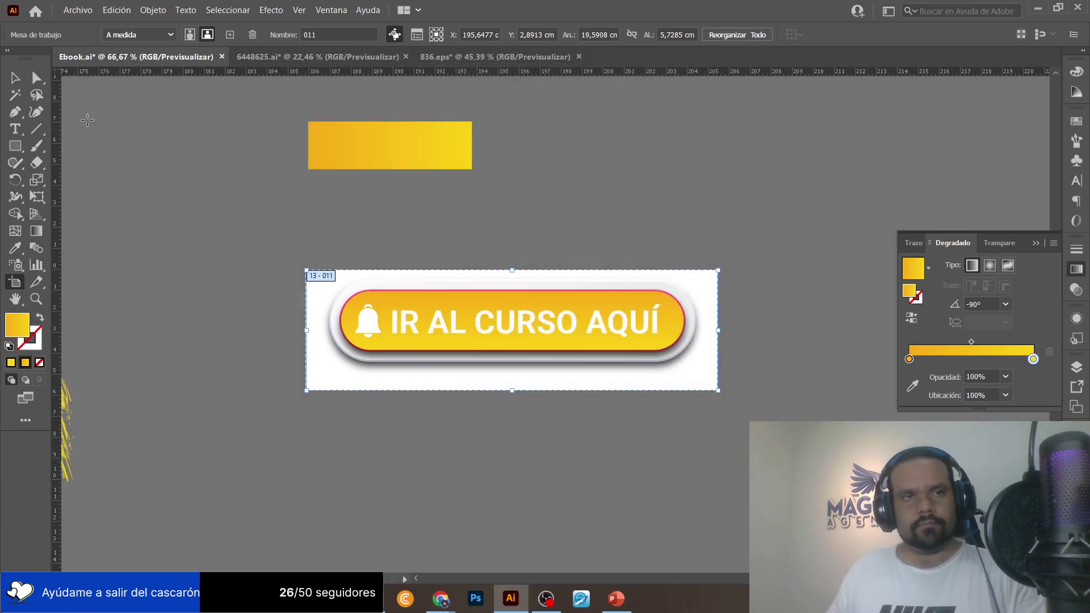
pyautogui.click(77, 10)
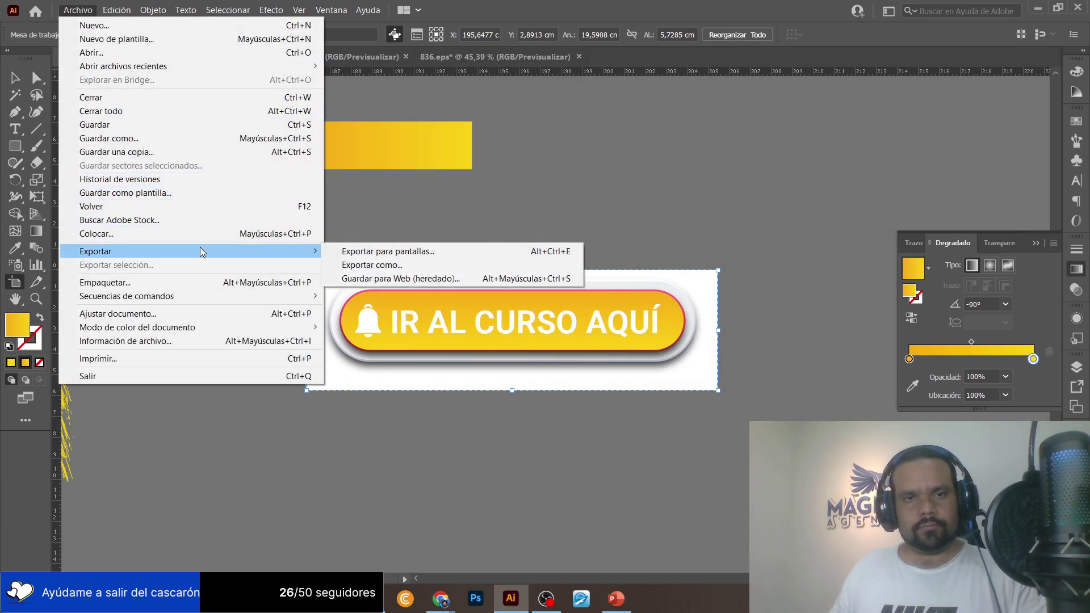
pyautogui.moveTo(183, 255)
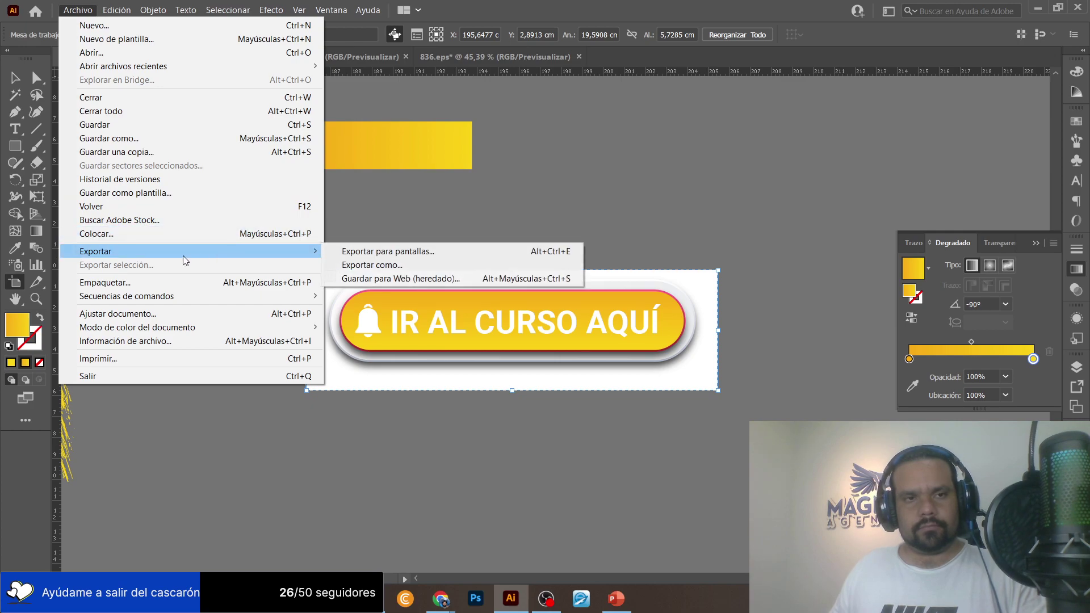
pyautogui.click(380, 265)
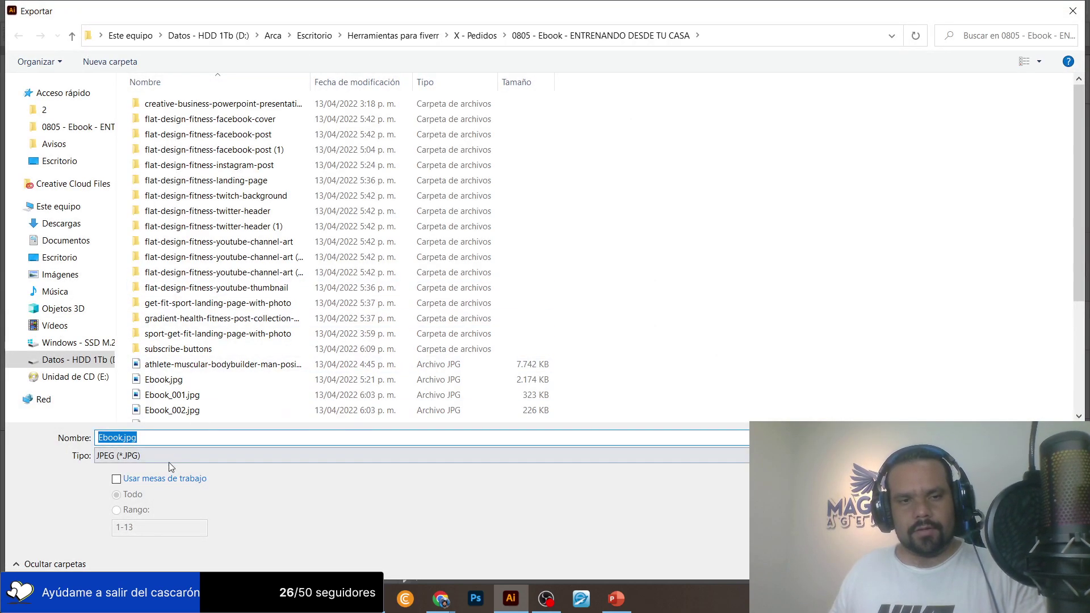
pyautogui.click(161, 481)
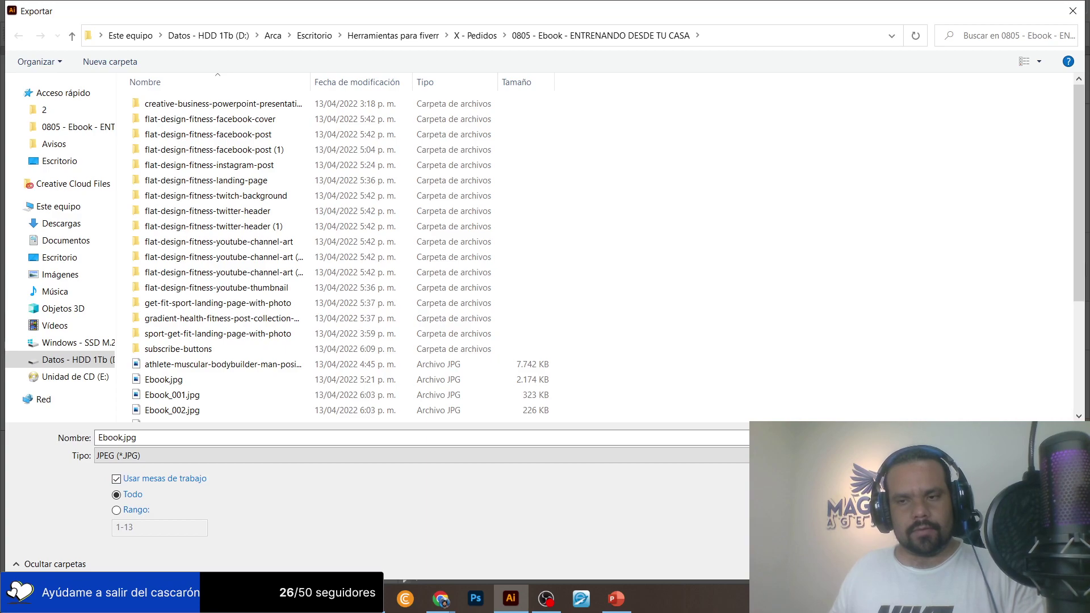
pyautogui.press('Return')
pyautogui.press('Escape')
# Duplicate the torn off-white paper from the neighbouring yellow brush page and place the copy behind the button.
pyautogui.hscroll(-5, 261, 302)
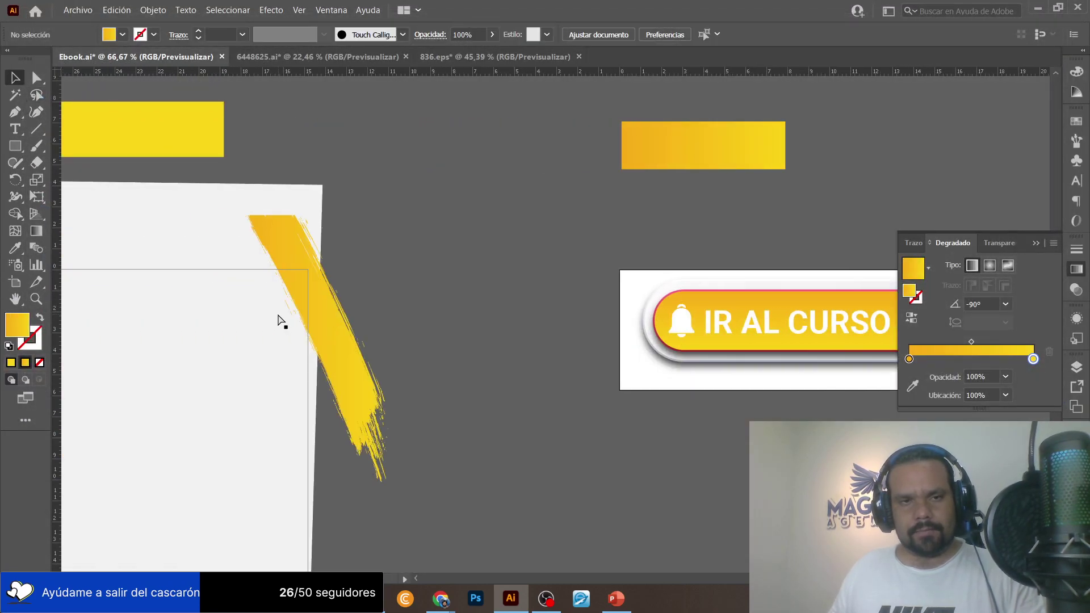
pyautogui.hscroll(-5, 278, 320)
pyautogui.click(266, 225)
pyautogui.click(826, 214)
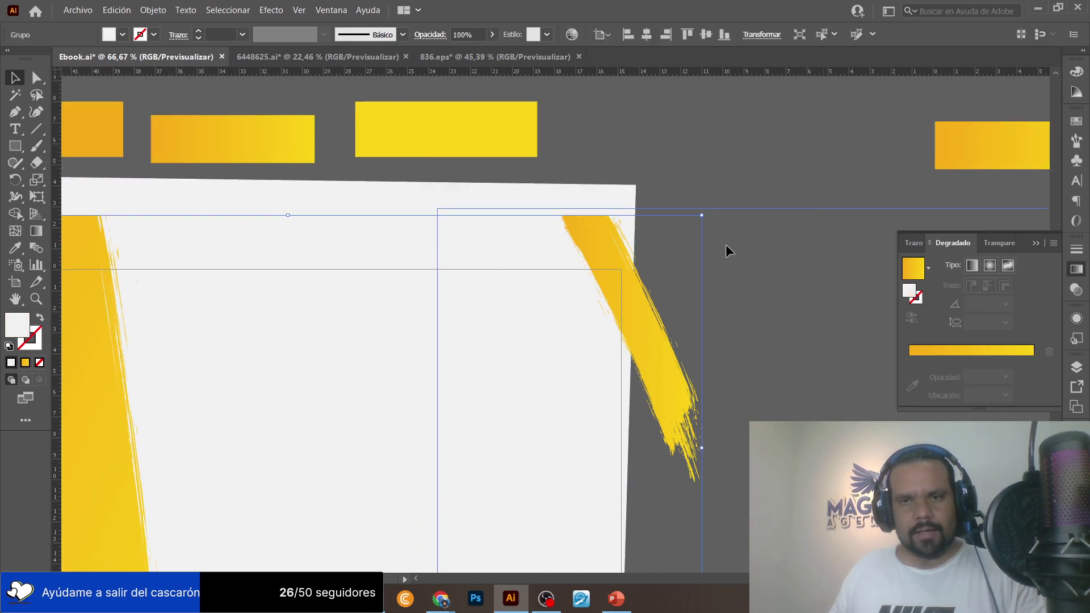
pyautogui.hotkey('ctrl', '7')
pyautogui.hotkey('ctrl', 'z')
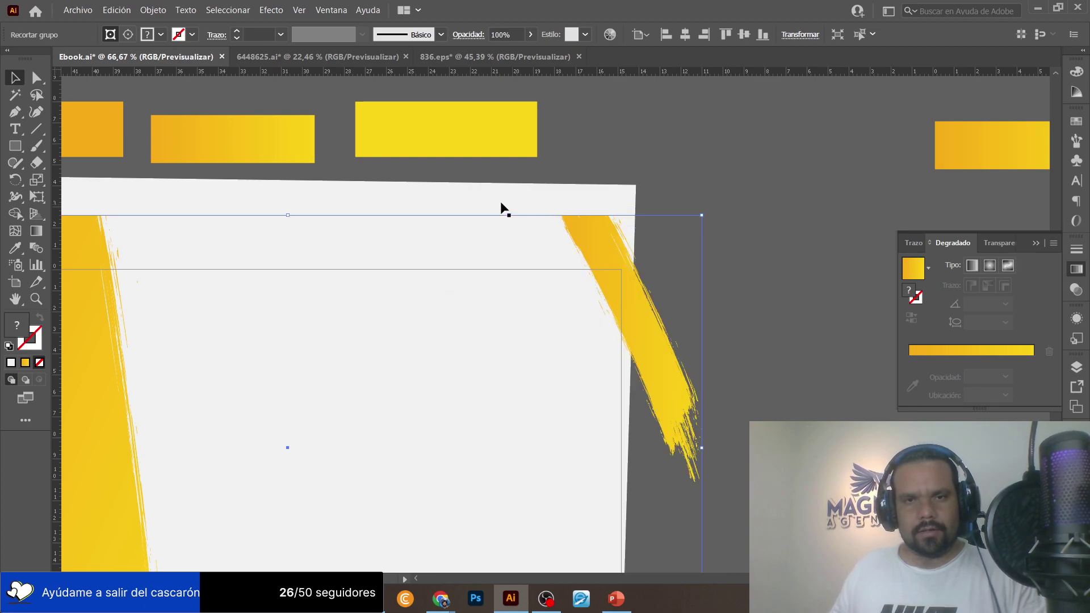
pyautogui.click(494, 204)
pyautogui.moveTo(767, 176); pyautogui.dragTo(1020, 135)
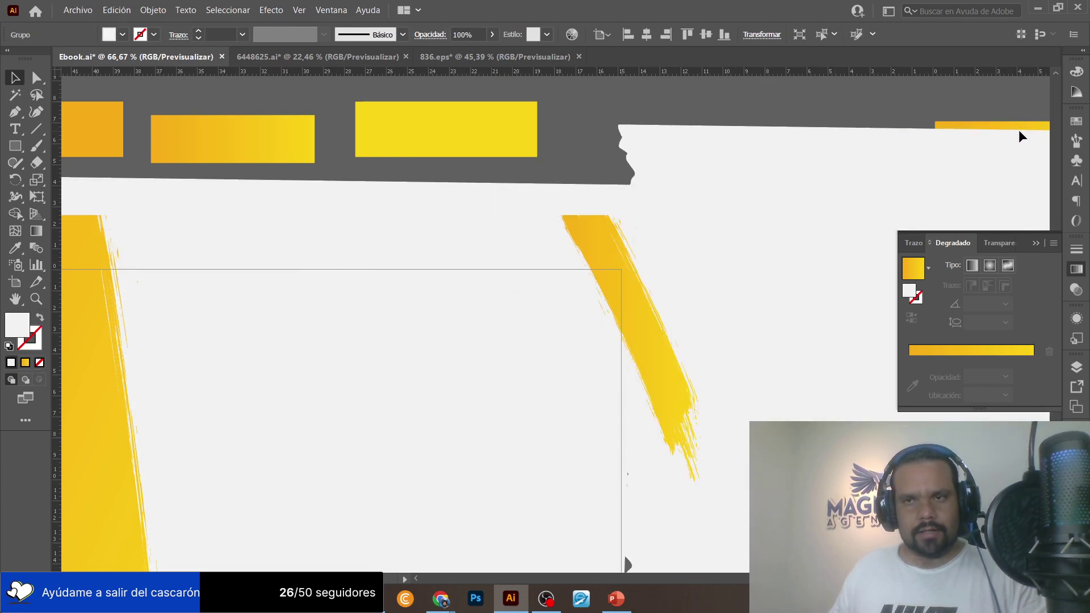
pyautogui.hscroll(10, 625, 204)
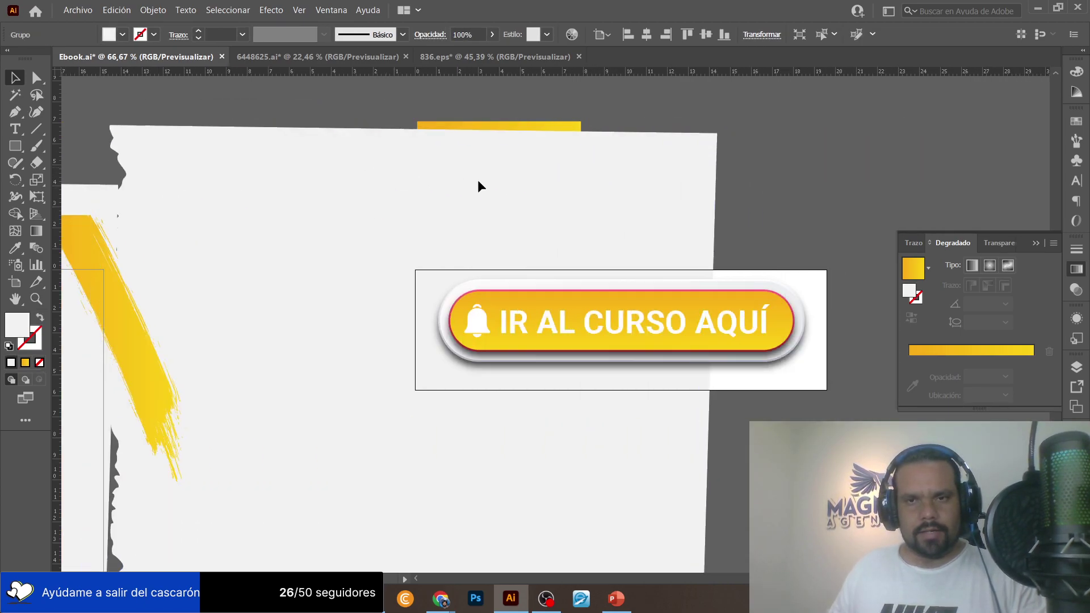
pyautogui.moveTo(458, 181); pyautogui.dragTo(633, 194)
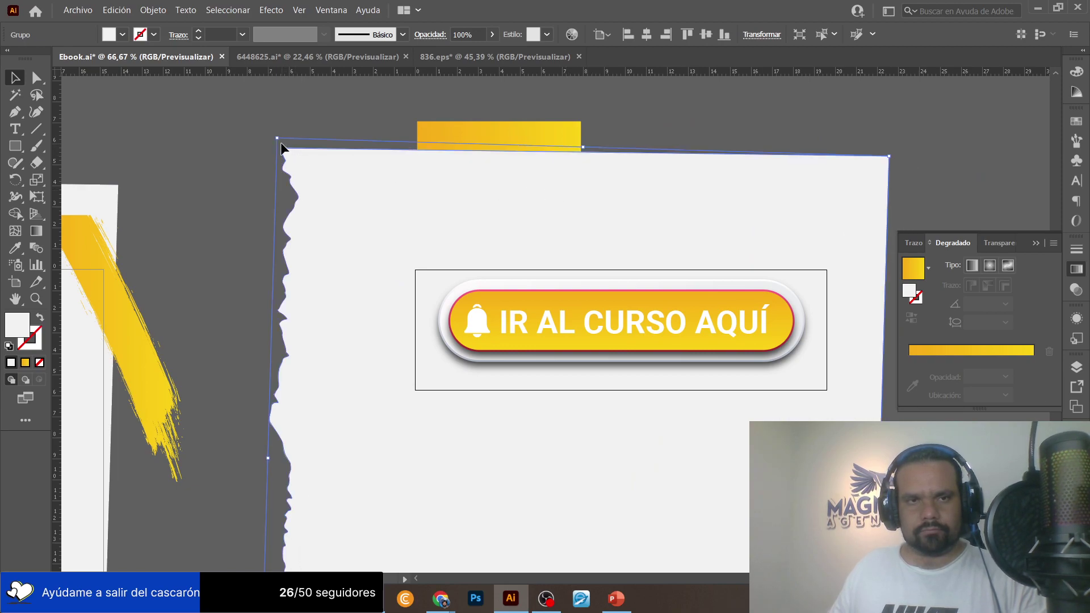
# Rotate the paper copy so its torn edge faces up, and shrink it to just cover the button's artboard.
pyautogui.moveTo(276, 140); pyautogui.dragTo(360, 196)
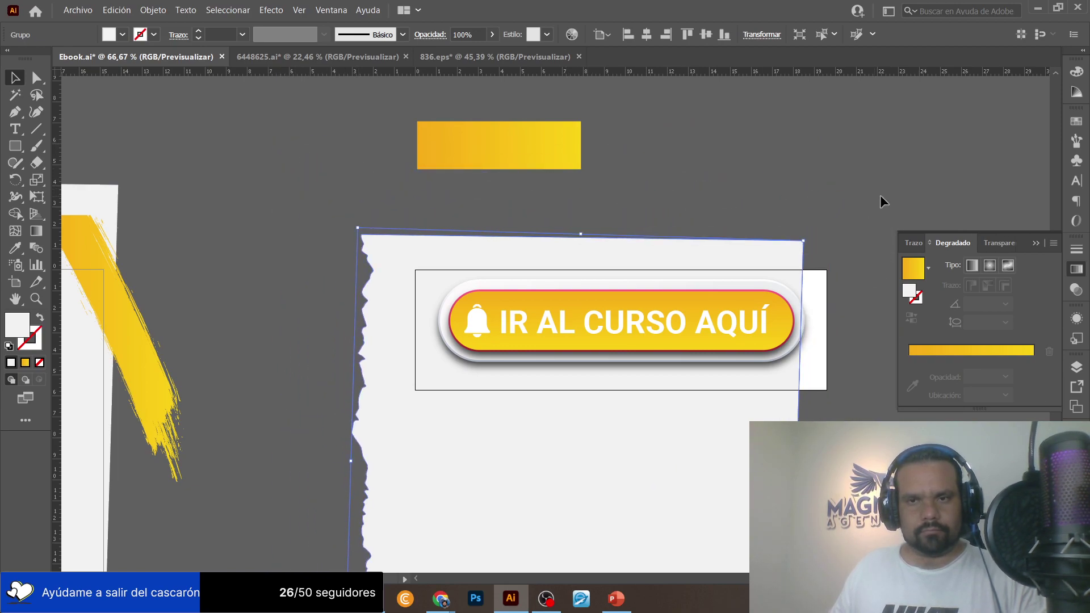
pyautogui.moveTo(813, 245); pyautogui.dragTo(594, 127)
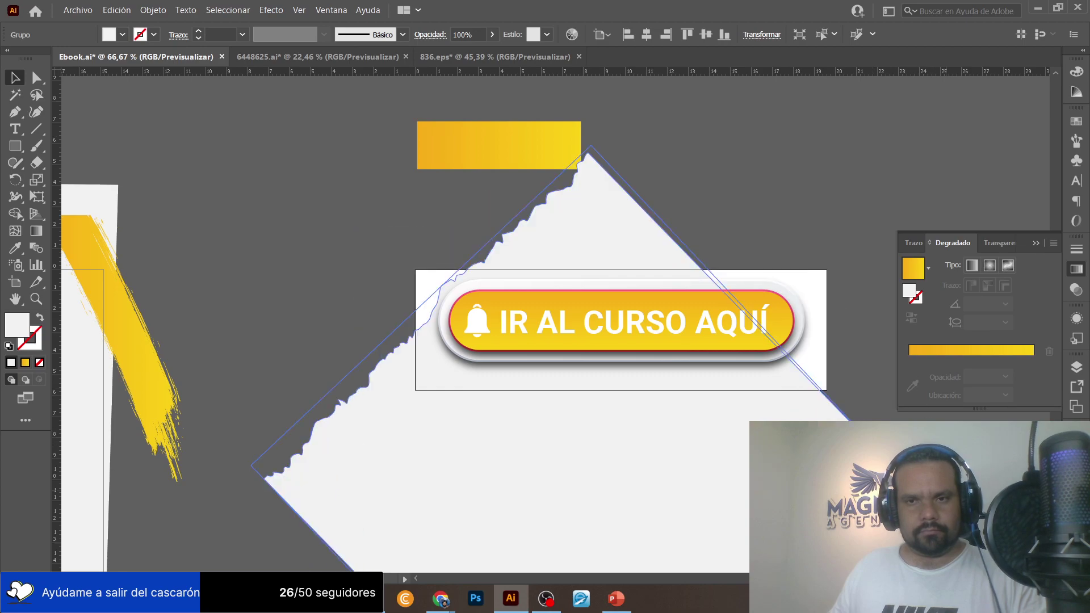
pyautogui.scroll(-1, 568, 341)
pyautogui.hotkey('ctrl', 'z')
pyautogui.scroll(-3, 568, 341)
pyautogui.moveTo(612, 424); pyautogui.dragTo(638, 291)
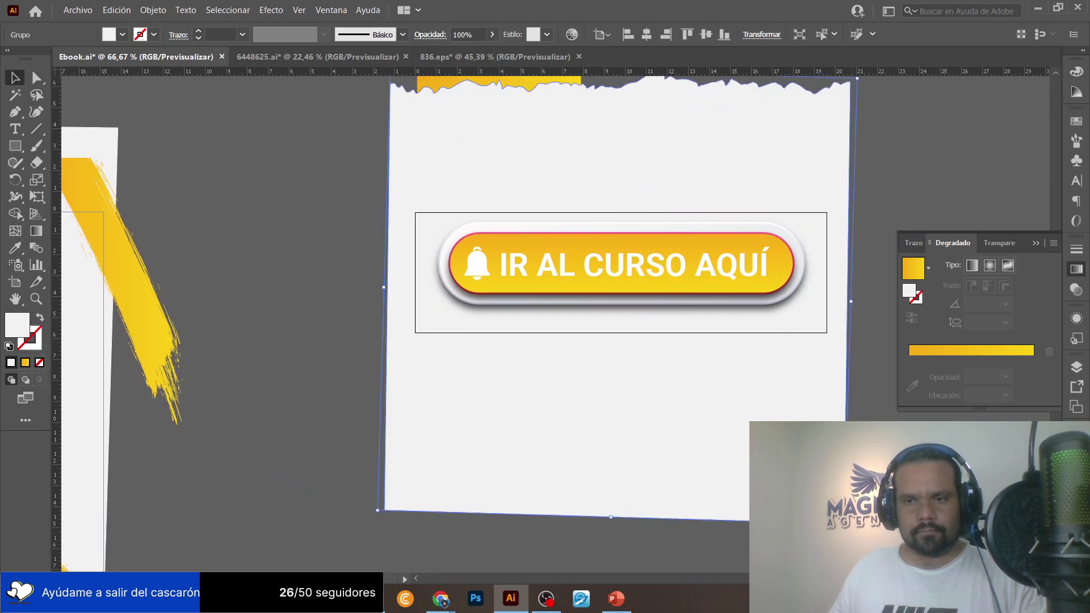
pyautogui.moveTo(857, 78); pyautogui.dragTo(840, 93)
pyautogui.moveTo(615, 504); pyautogui.dragTo(626, 344)
pyautogui.click(516, 370)
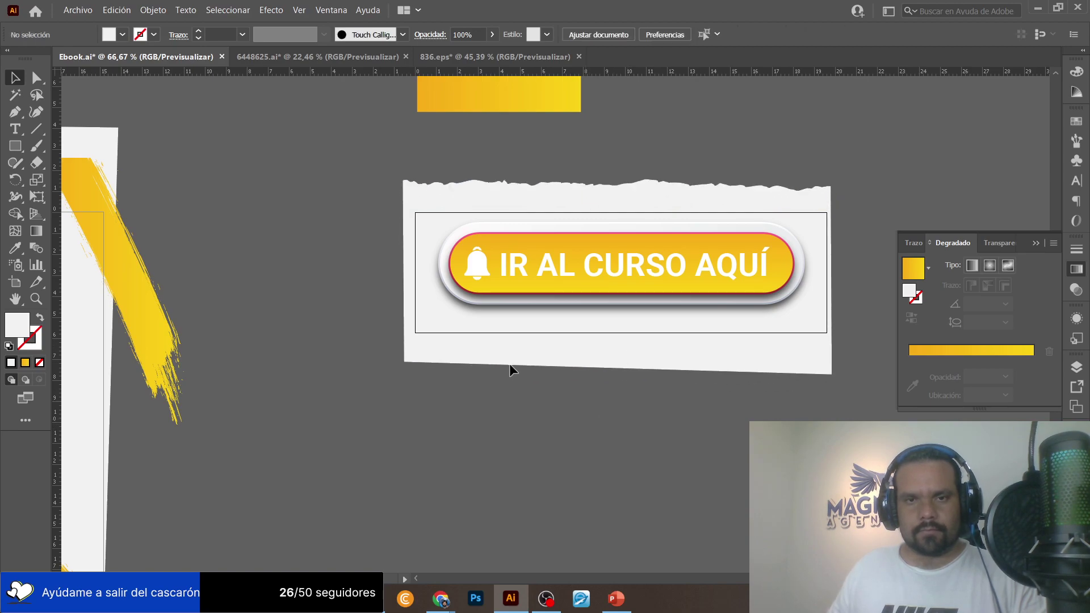
# Export all artboards as JPEG under the name Ebook.jpg, replacing the existing files.
pyautogui.click(78, 10)
pyautogui.moveTo(207, 248)
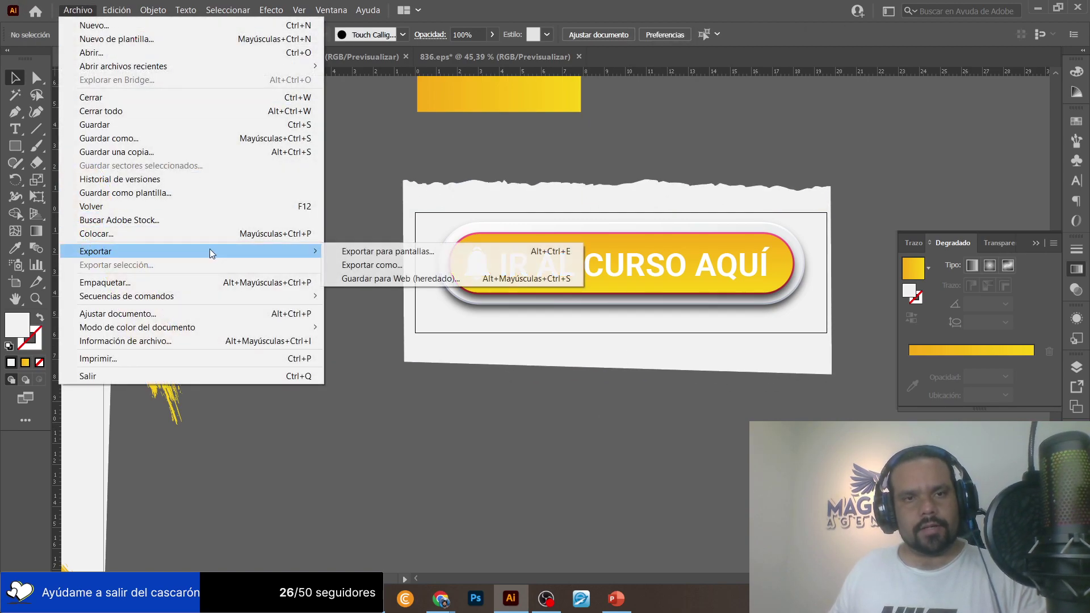
pyautogui.click(342, 268)
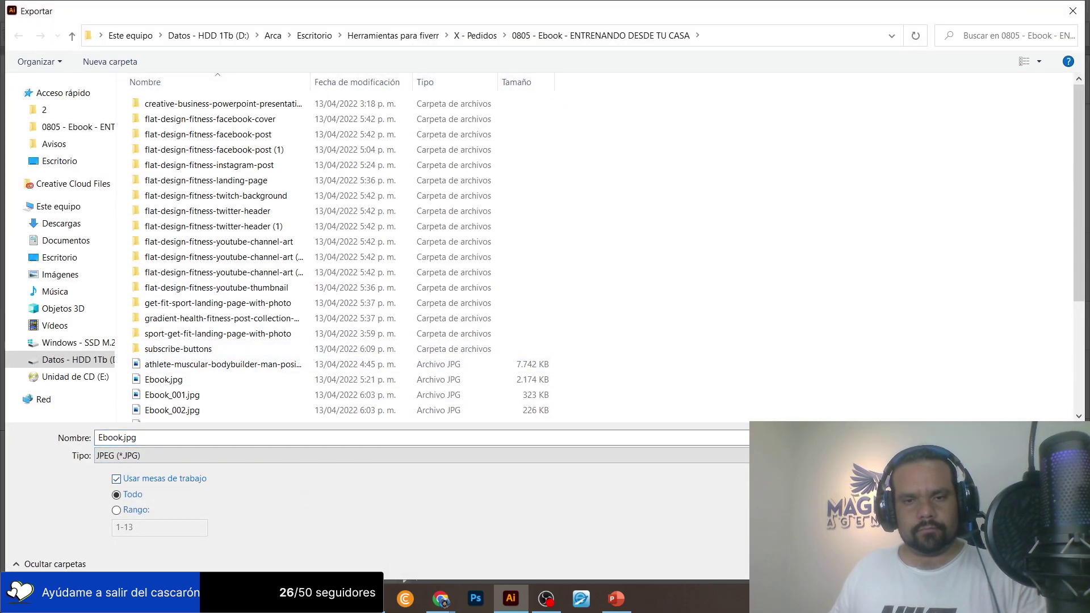
pyautogui.press('Escape')
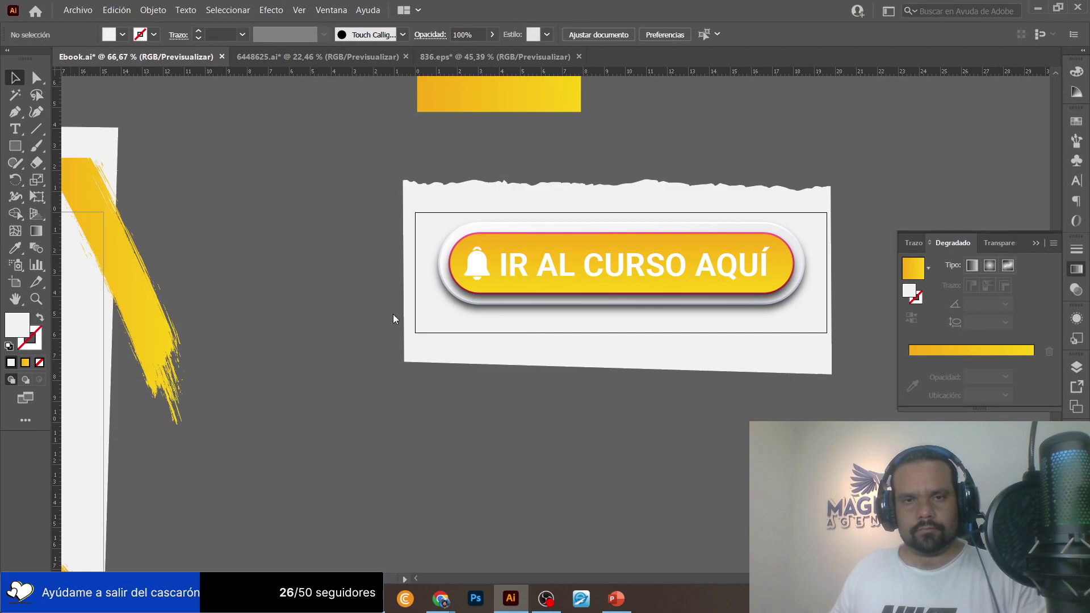
pyautogui.click(620, 485)
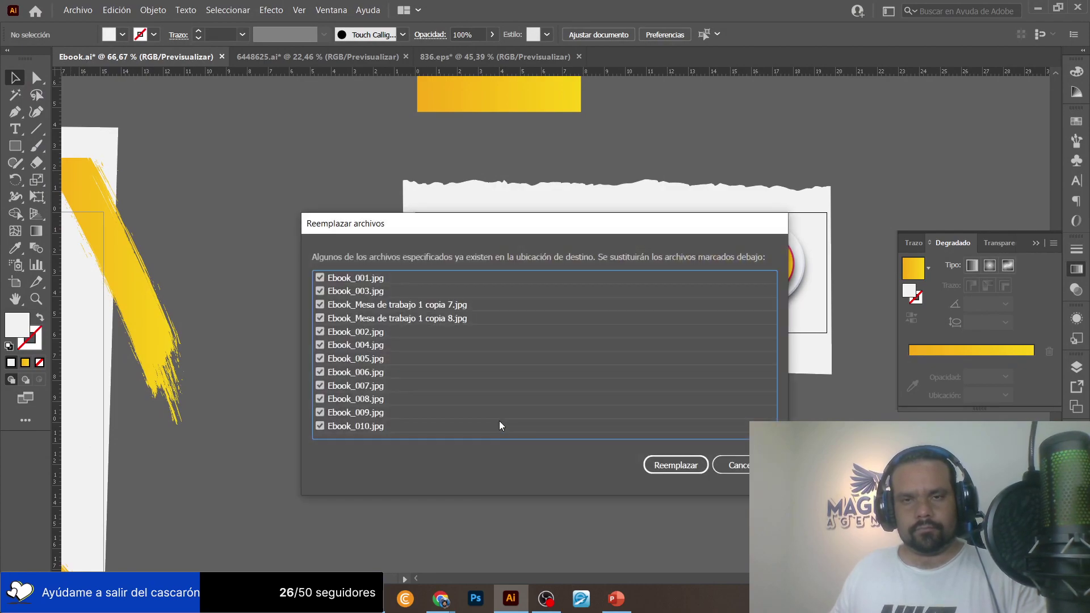
pyautogui.click(691, 468)
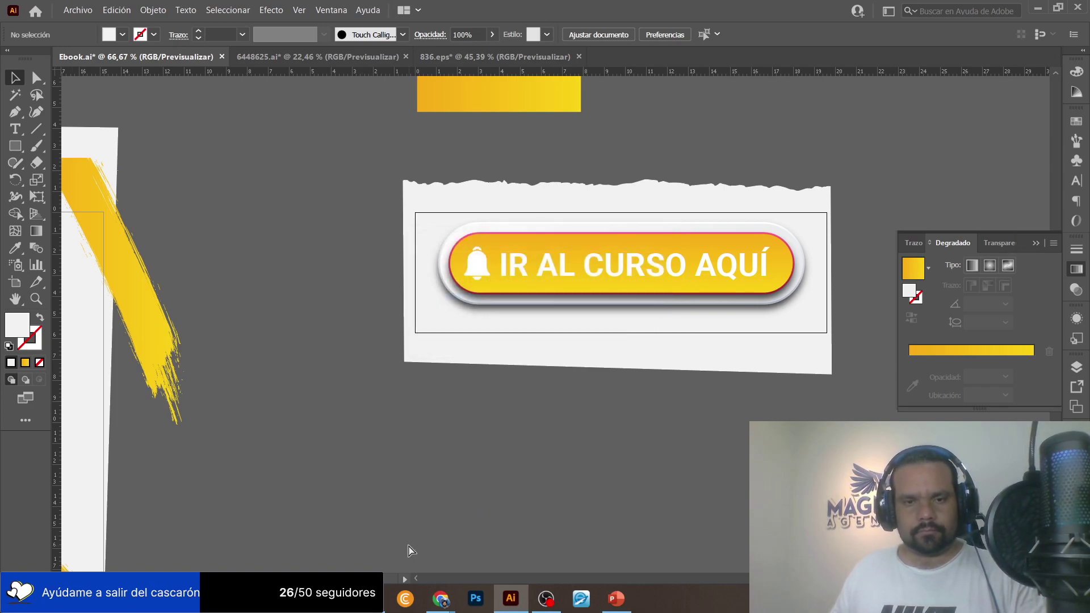
# Add Ebook_011.jpg from the project folder to PowerPoint slide 10 and shrink it to about 10.98 × 3.24 cm below the checklist.
pyautogui.hscroll(-3, 410, 550)
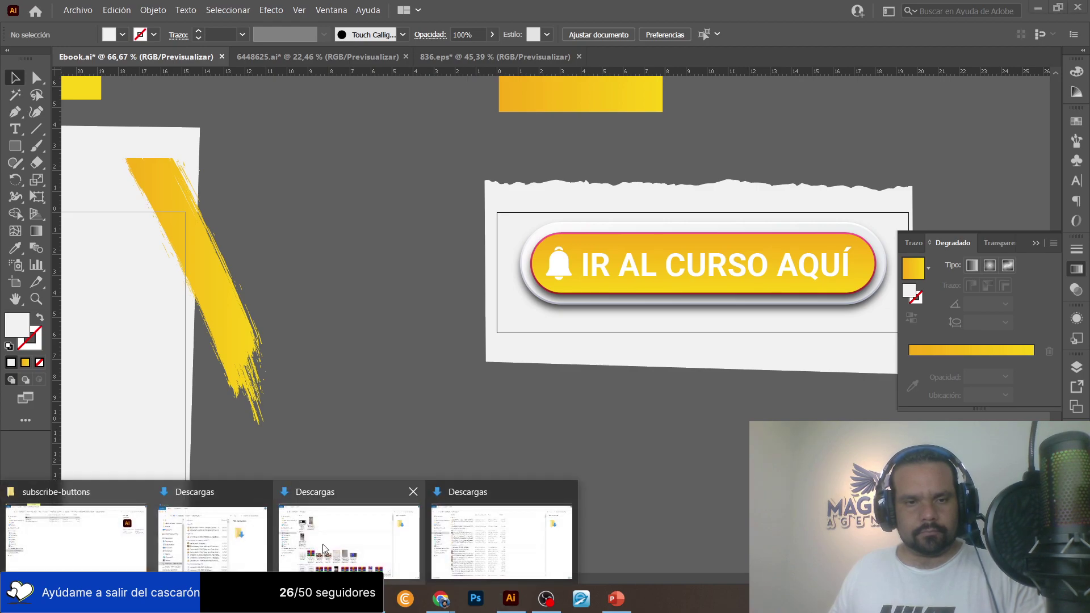
pyautogui.click(71, 531)
pyautogui.press('BackSpace')
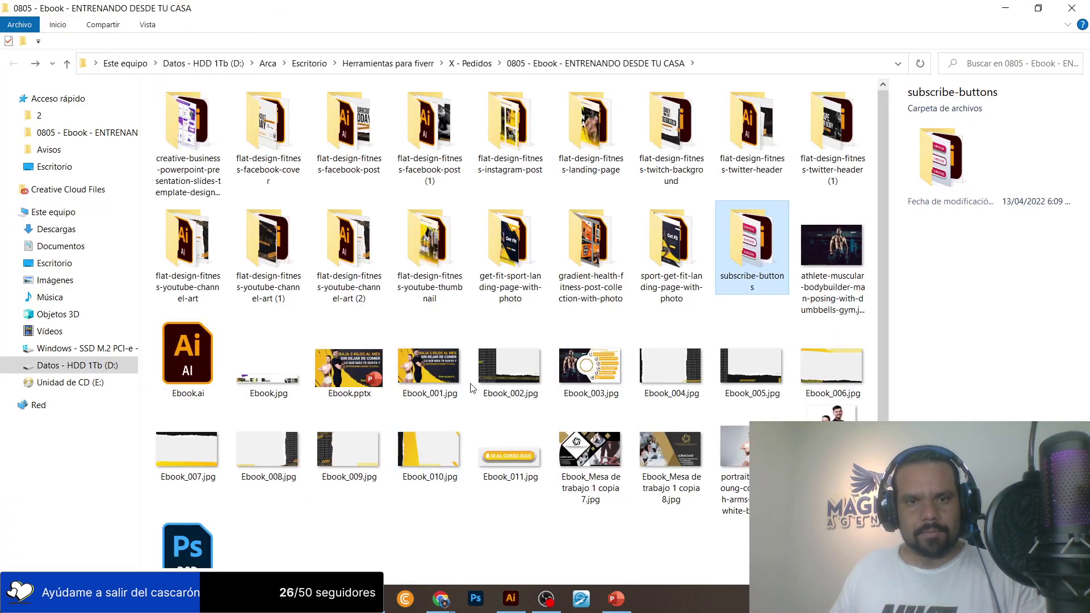
pyautogui.click(519, 416)
pyautogui.moveTo(519, 416); pyautogui.dragTo(618, 487)
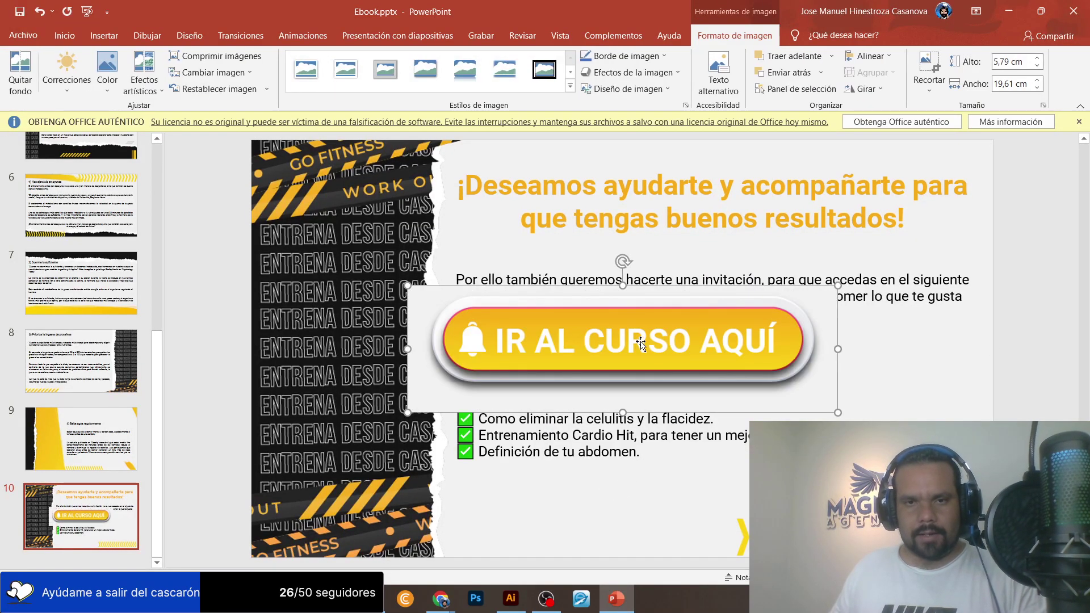
pyautogui.moveTo(407, 286); pyautogui.dragTo(706, 493)
pyautogui.moveTo(782, 473); pyautogui.dragTo(746, 501)
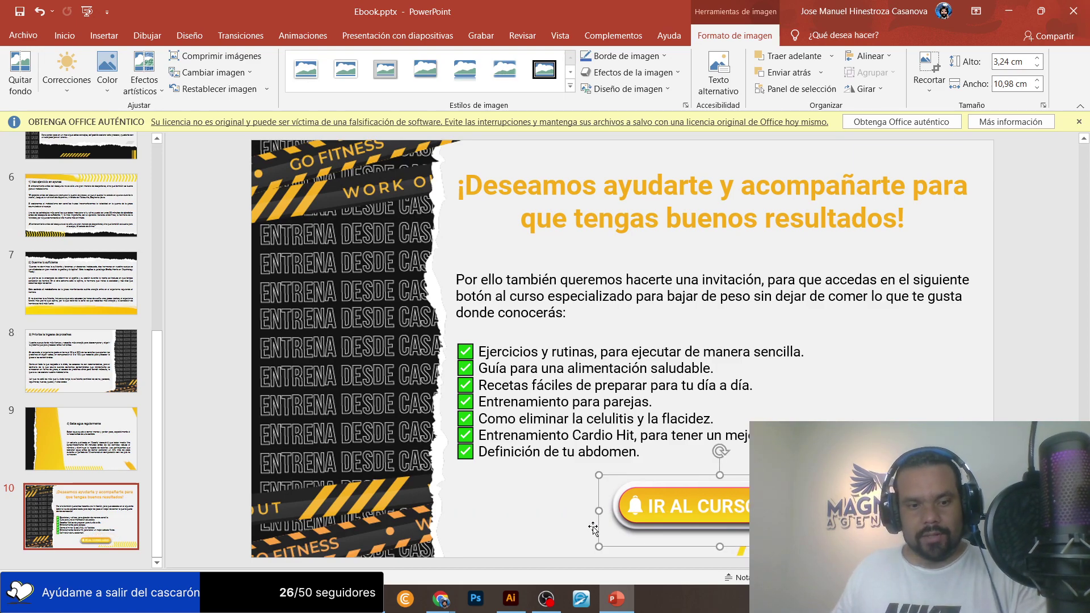
# Switch back to Illustrator and move the yellow chevron strip off the closing page's artboard, placing it just below.
pyautogui.hotkey('alt', 'Tab')
pyautogui.click(514, 593)
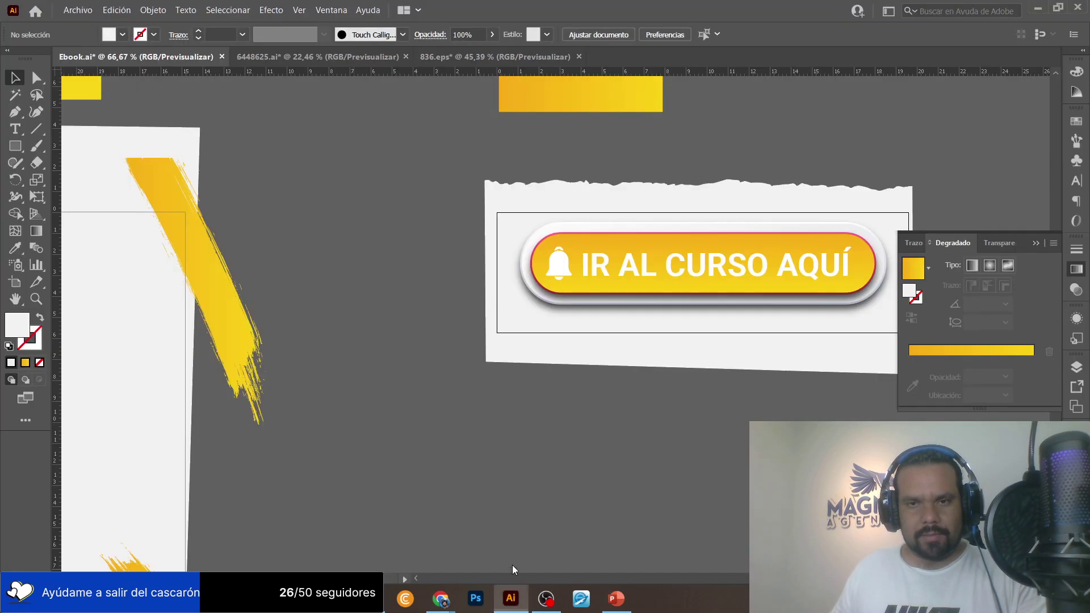
pyautogui.hscroll(-10, 572, 470)
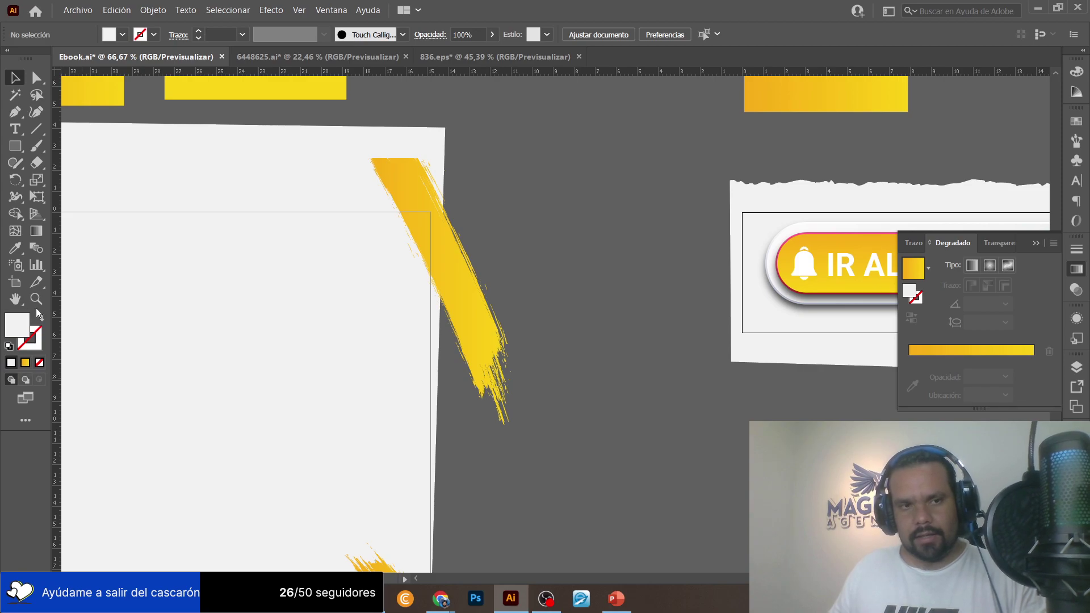
pyautogui.click(35, 300)
pyautogui.keyDown('alt'); pyautogui.click(293, 365); pyautogui.keyUp('alt')
pyautogui.keyDown('alt'); pyautogui.click(296, 365); pyautogui.keyUp('alt')
pyautogui.keyDown('alt'); pyautogui.click(296, 365); pyautogui.keyUp('alt')
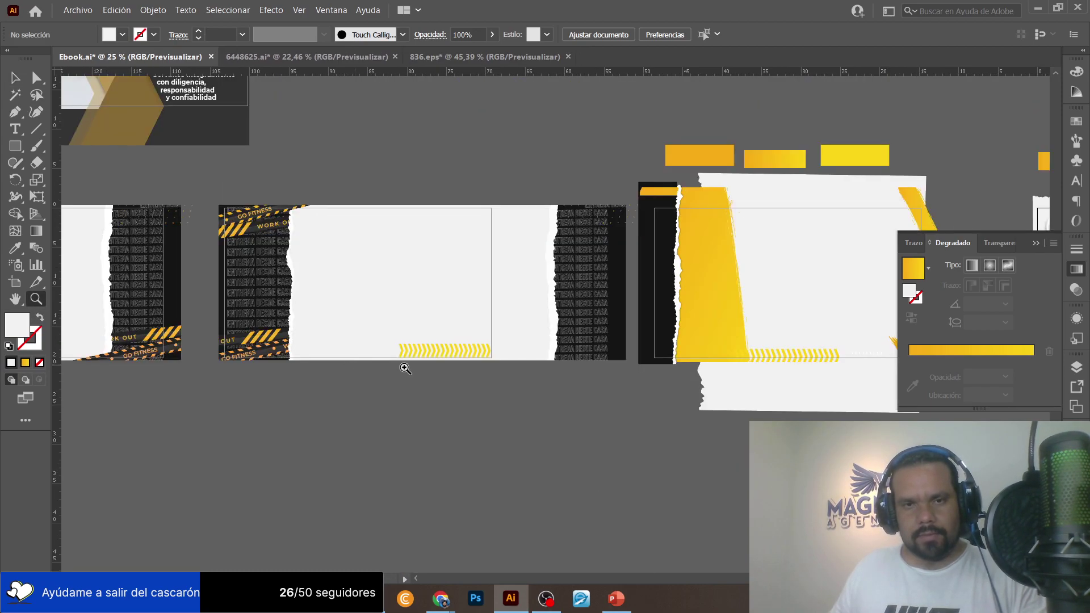
pyautogui.click(416, 335)
pyautogui.click(619, 319)
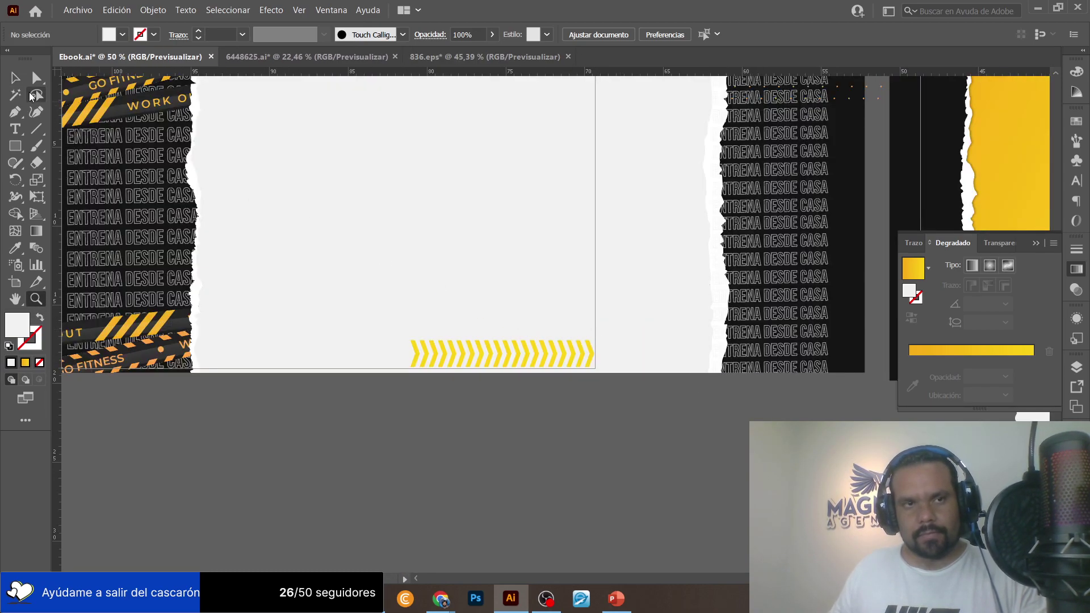
pyautogui.click(16, 78)
pyautogui.click(561, 349)
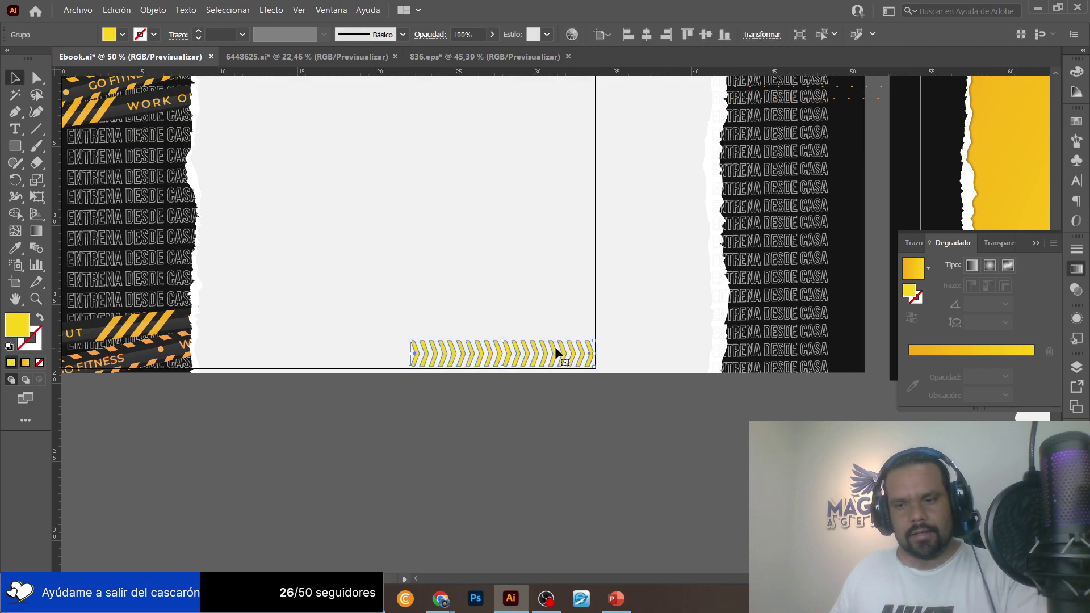
pyautogui.moveTo(555, 347); pyautogui.dragTo(555, 406)
pyautogui.click(278, 354)
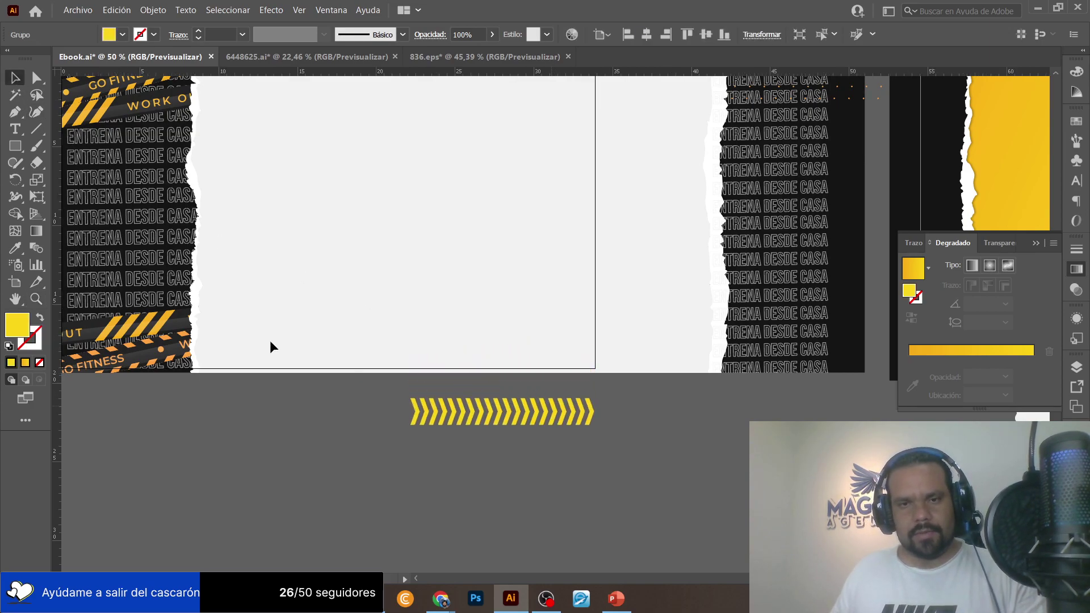
# Export every artboard again as RGB JPEG at maximum quality 10 and 72 ppi, overwriting the earlier Ebook images.
pyautogui.click(78, 10)
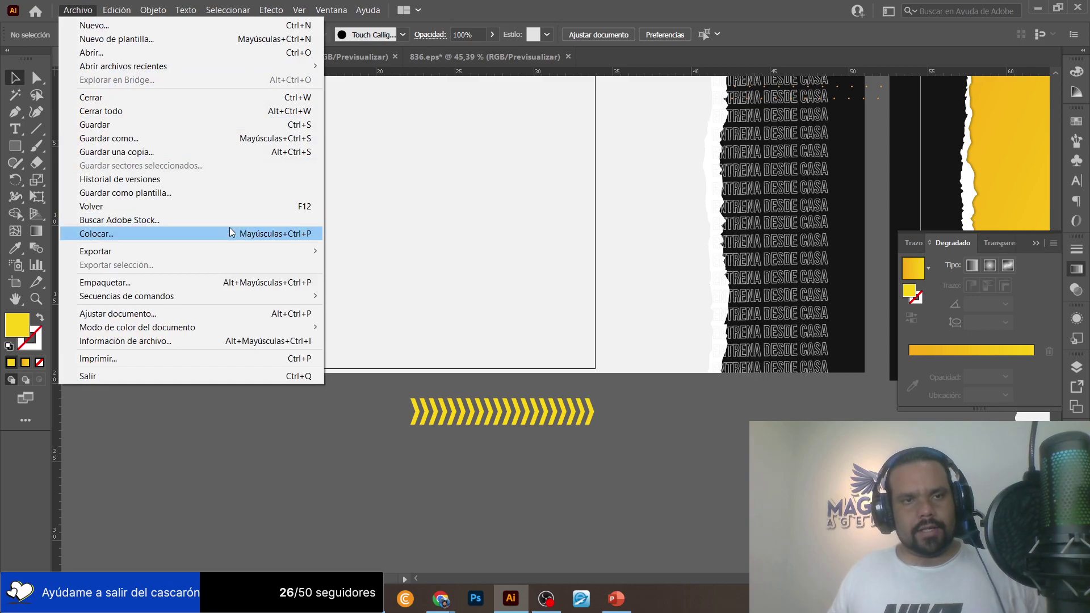
pyautogui.moveTo(209, 251)
pyautogui.click(372, 265)
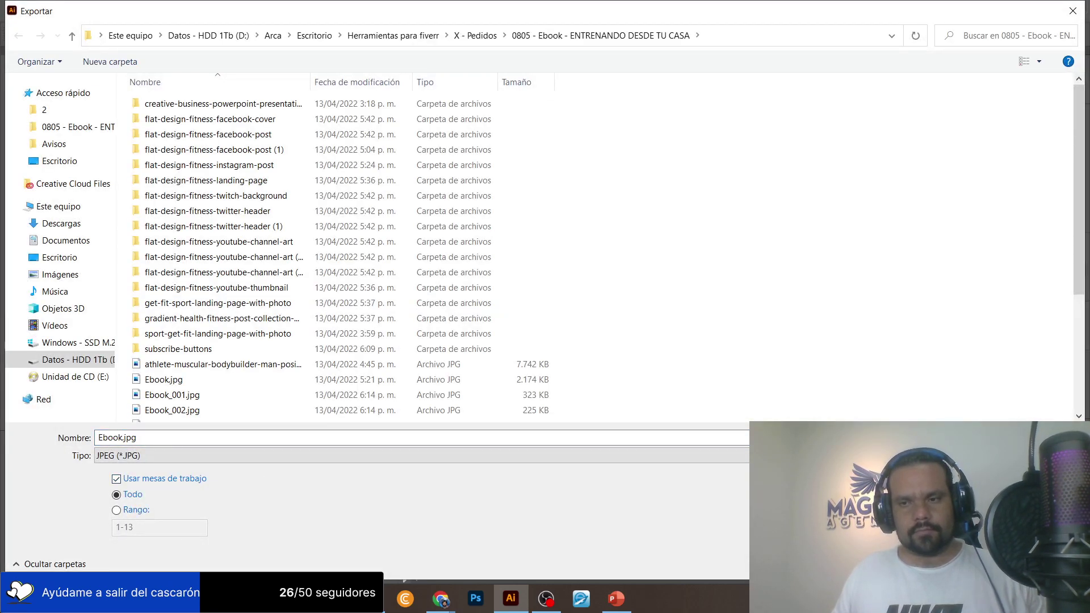
pyautogui.press('Return')
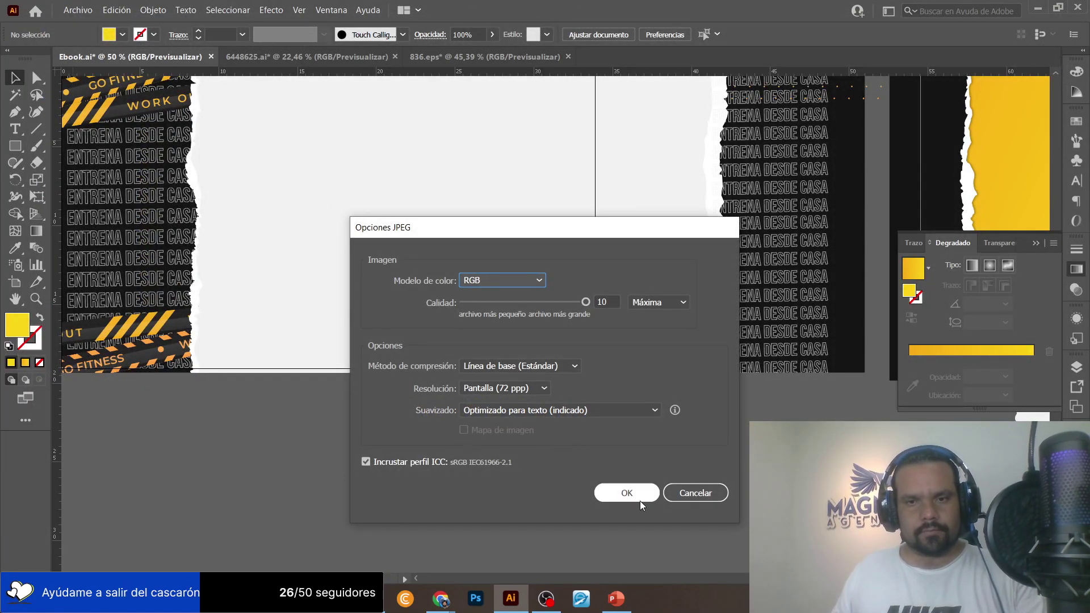
pyautogui.click(626, 493)
pyautogui.click(679, 469)
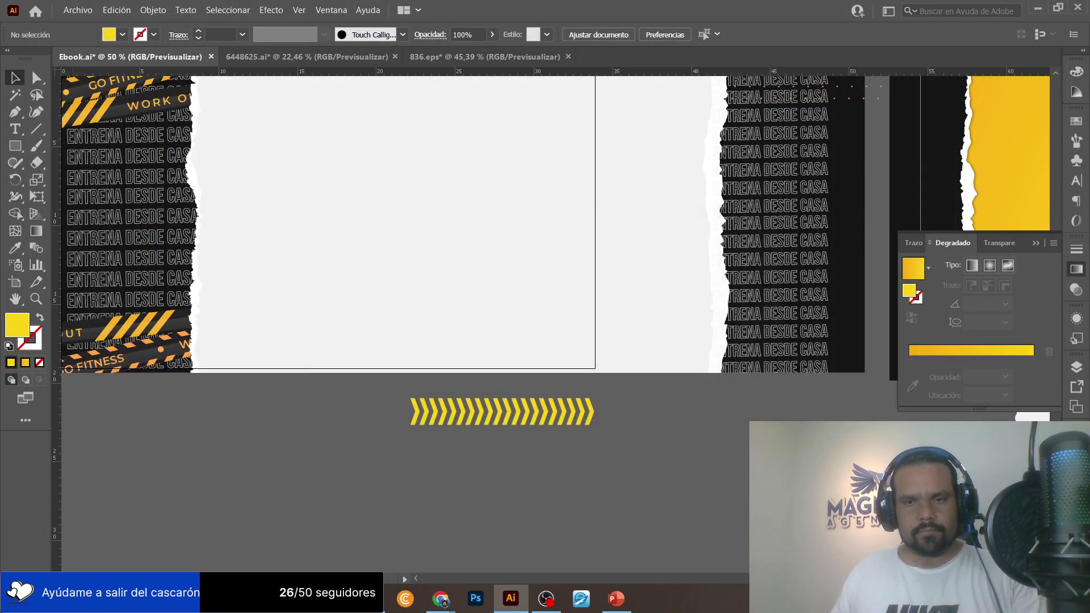
# Bring the updated Ebook_009.jpg from the project folder into PowerPoint slide 10 and send it to the back.
pyautogui.hotkey('alt', 'Tab')
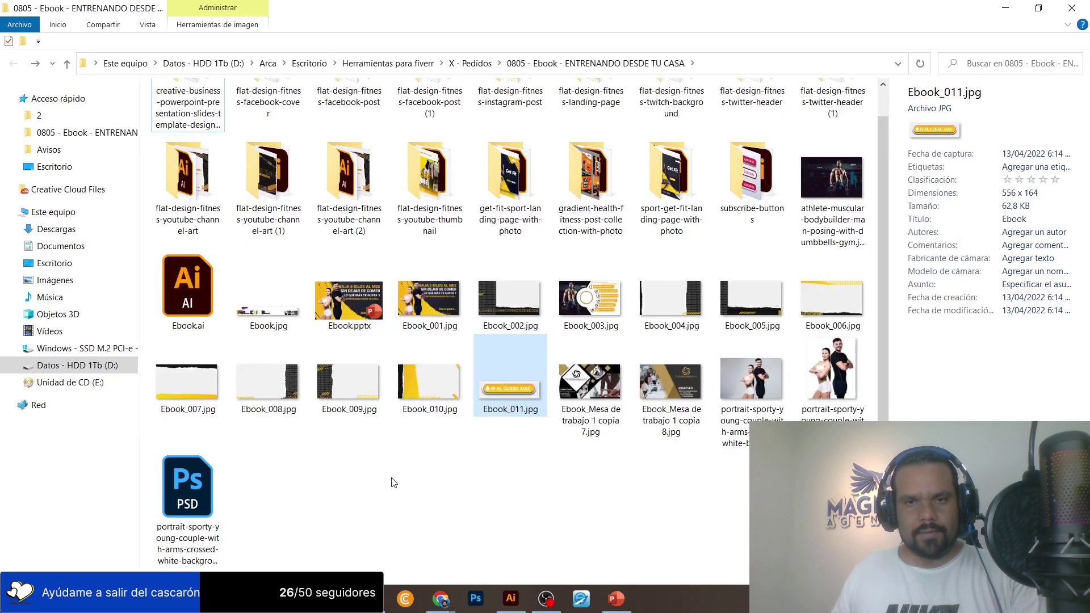
pyautogui.click(393, 482)
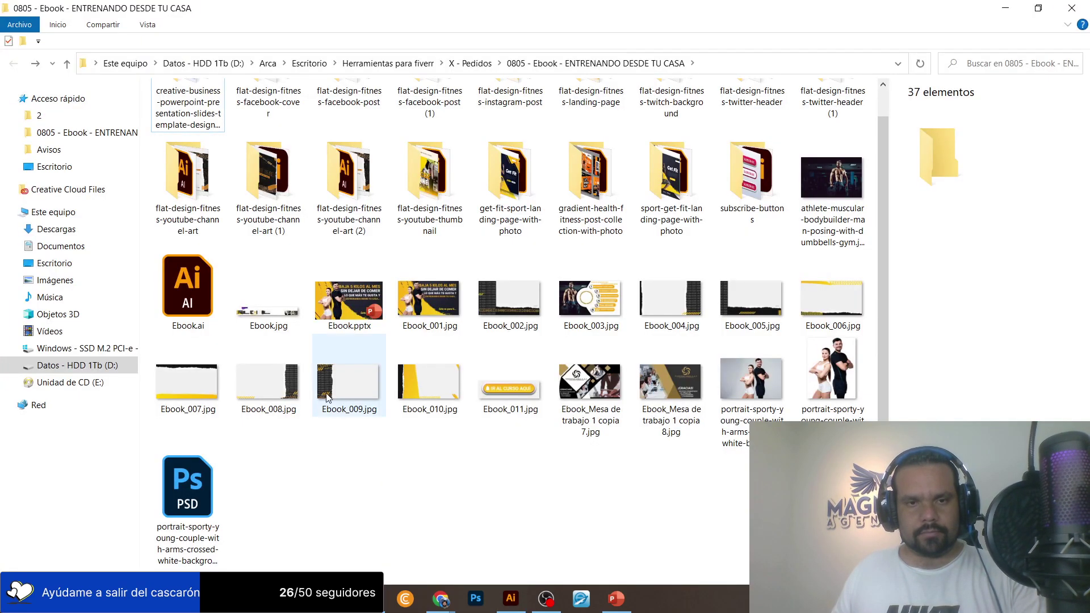
pyautogui.click(337, 380)
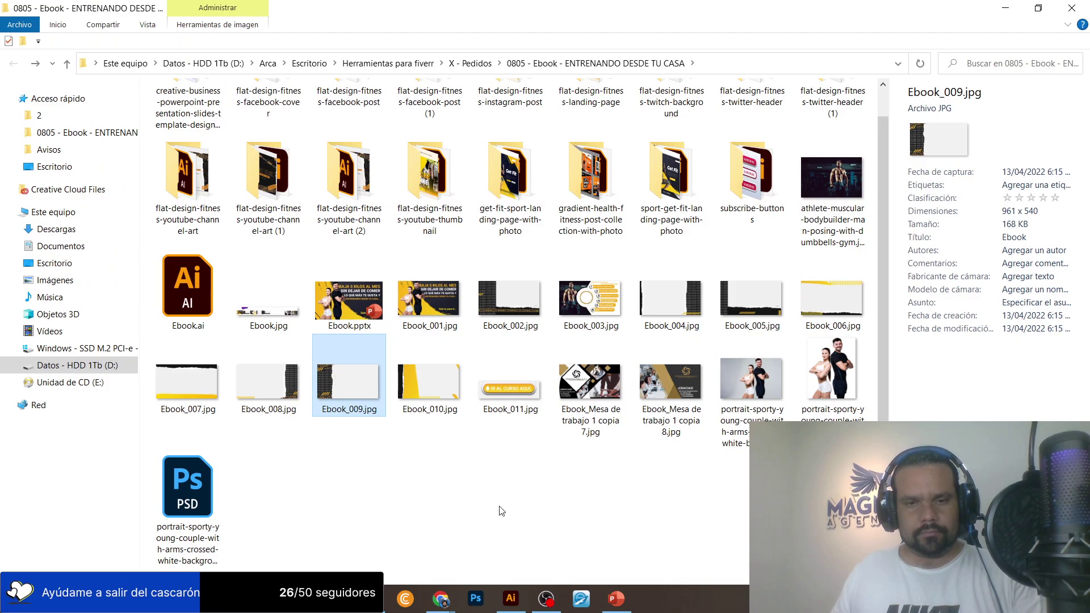
pyautogui.click(616, 599)
pyautogui.click(340, 295)
pyautogui.rightClick(341, 296)
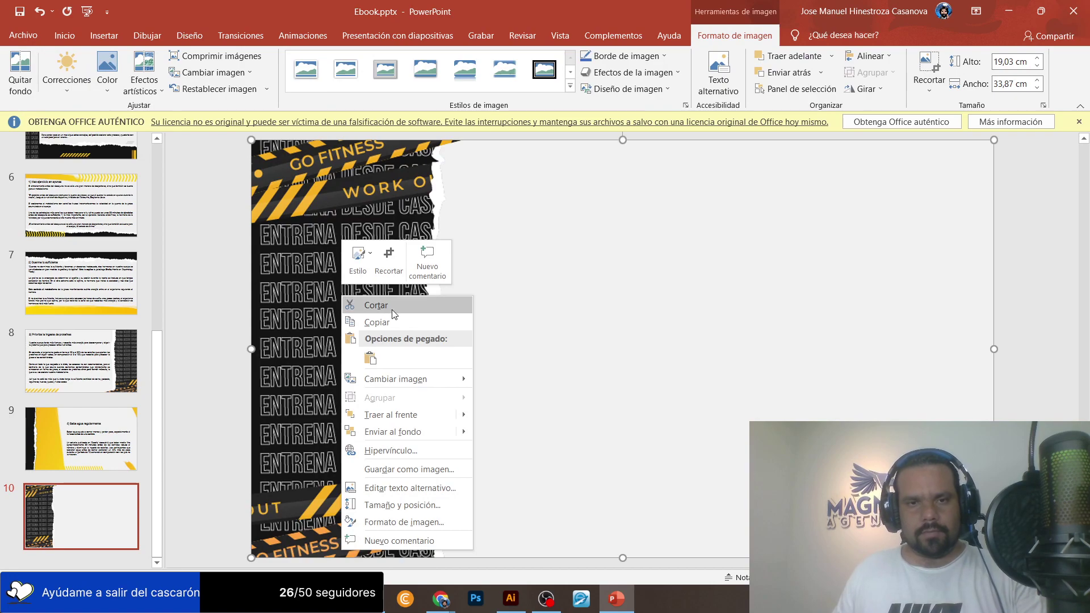
pyautogui.click(421, 433)
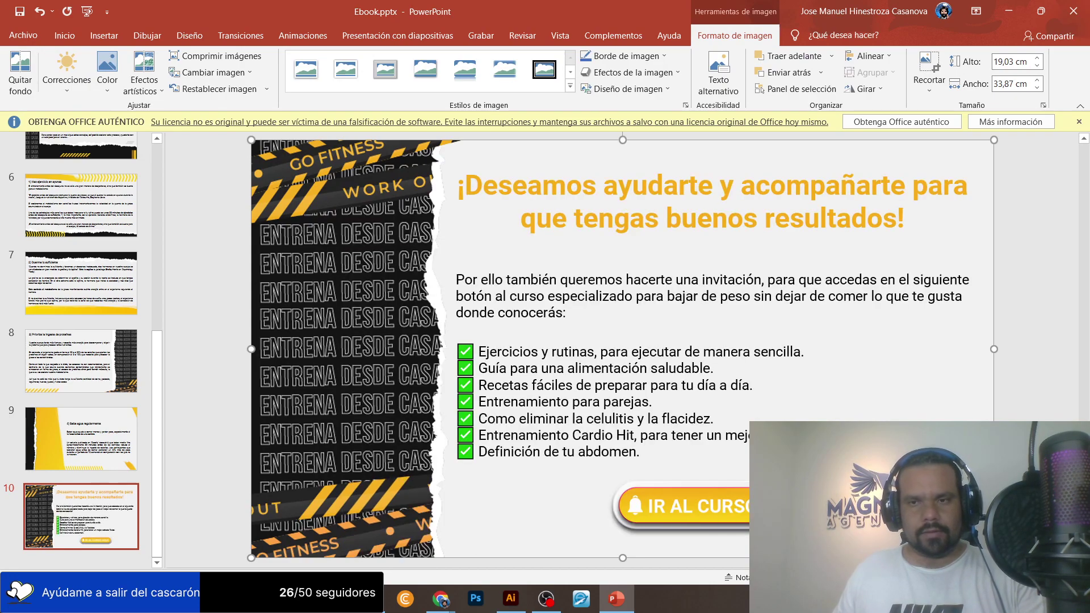